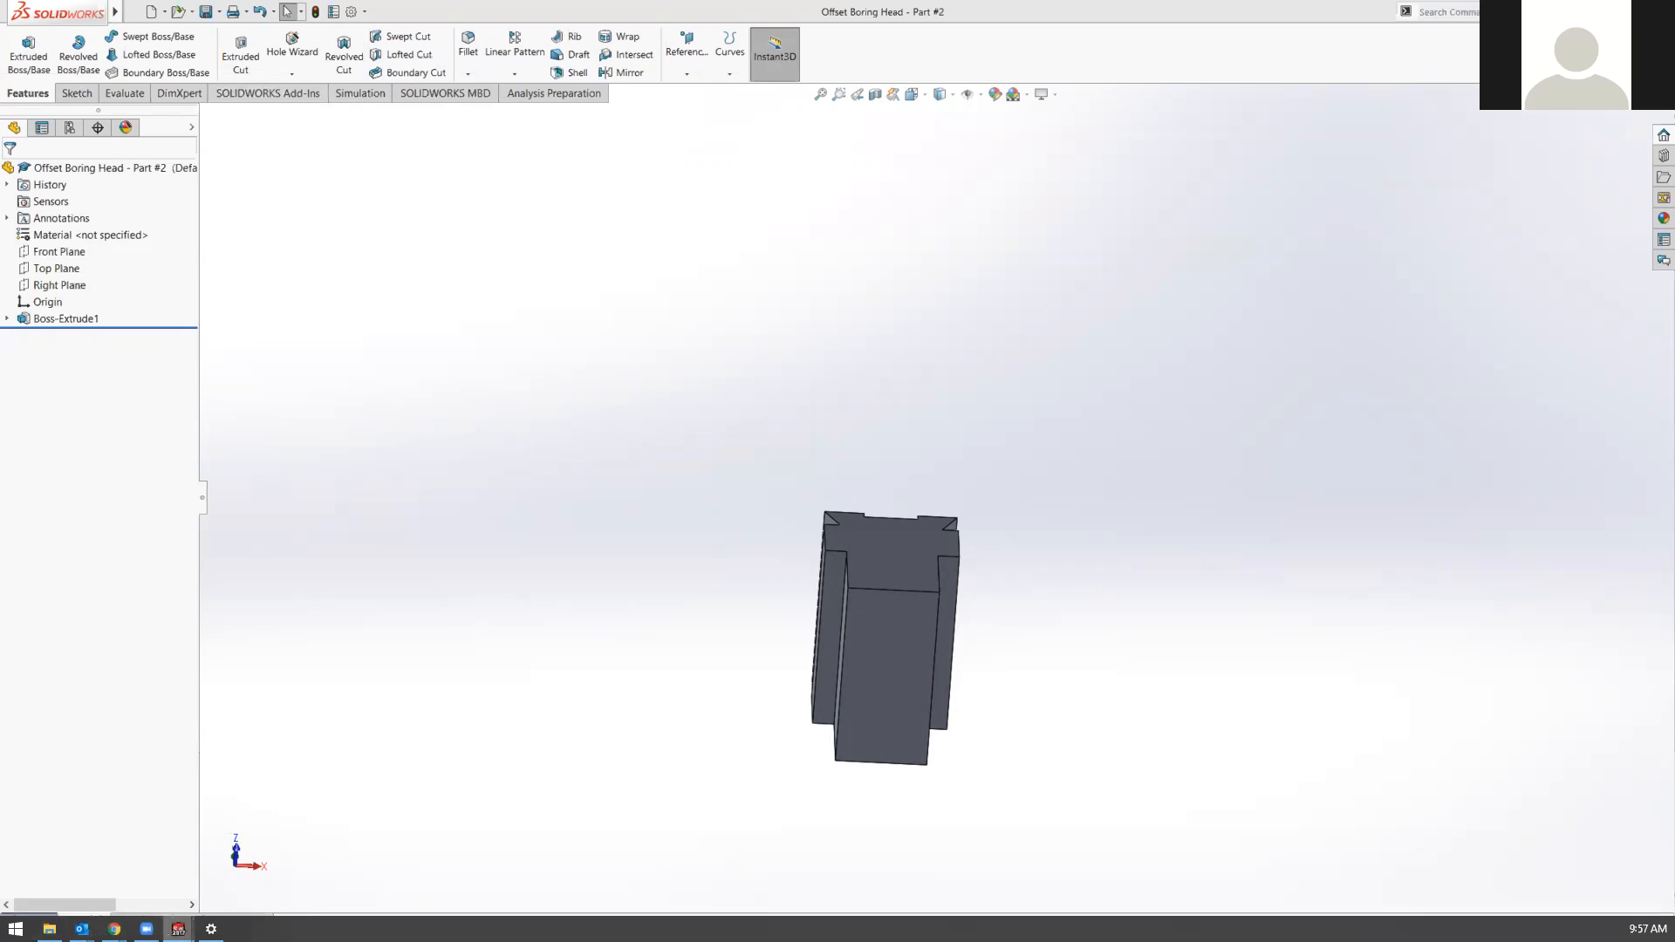
- Sketch a full-width corner rectangle on the raised rectangular face, starting from its lower left corner and reaching about 1.57 in high
mouse_move(114, 930)
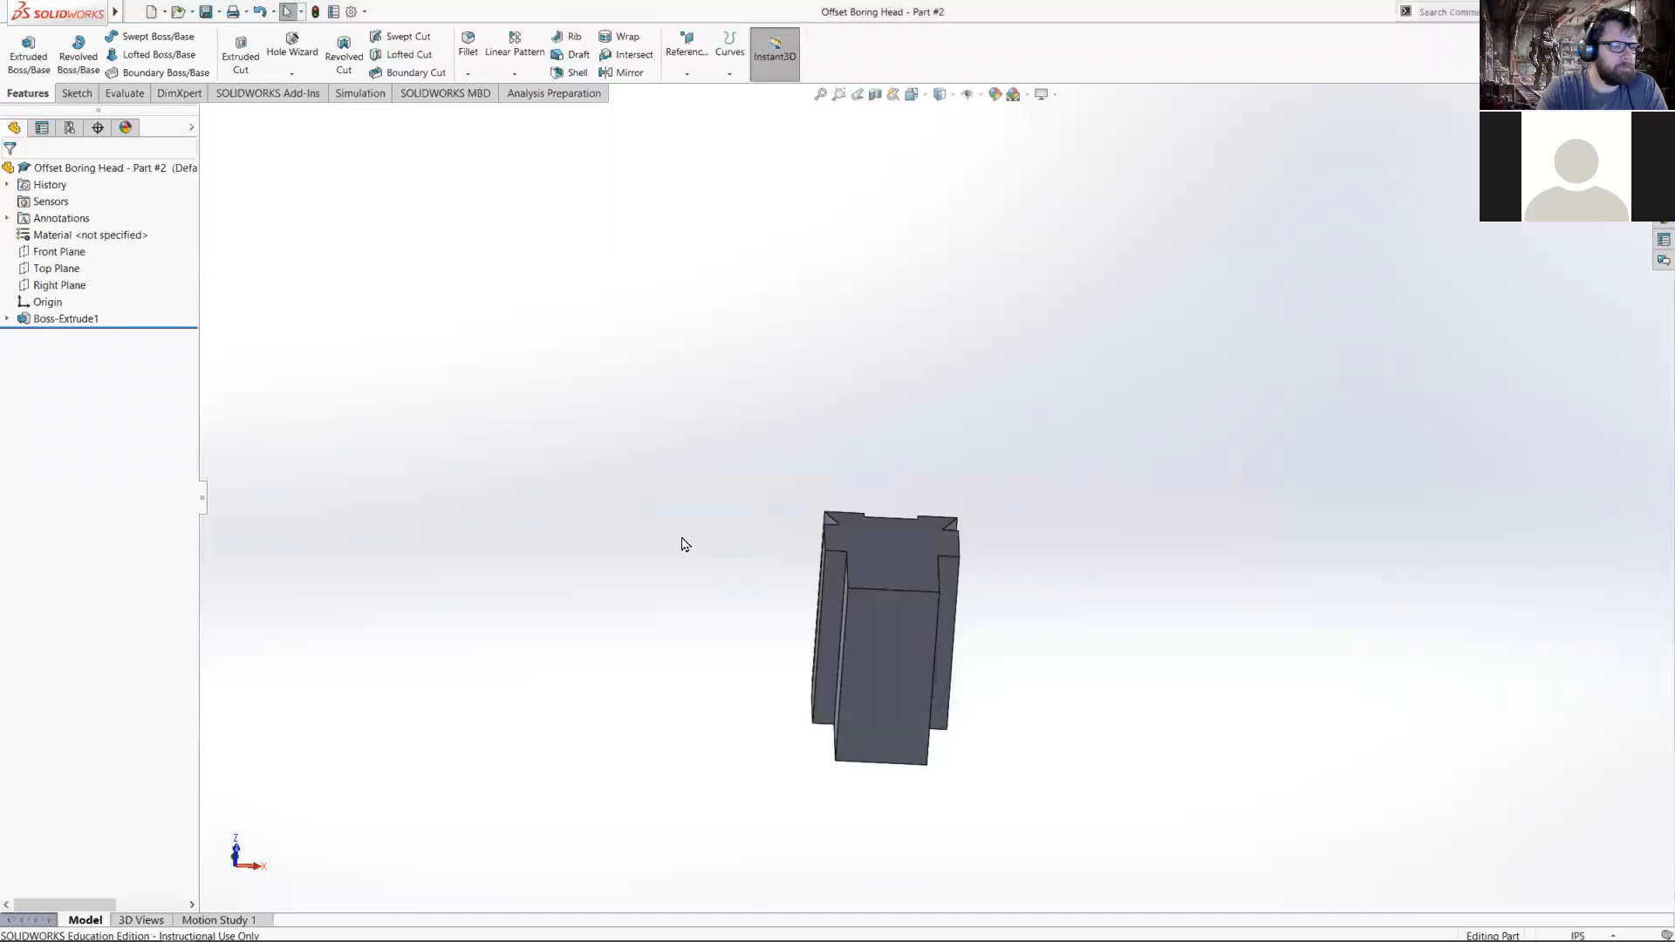
scroll(832, 558, up, 5)
scroll(832, 556, down, 5)
middle_drag(1221, 448, 1140, 716)
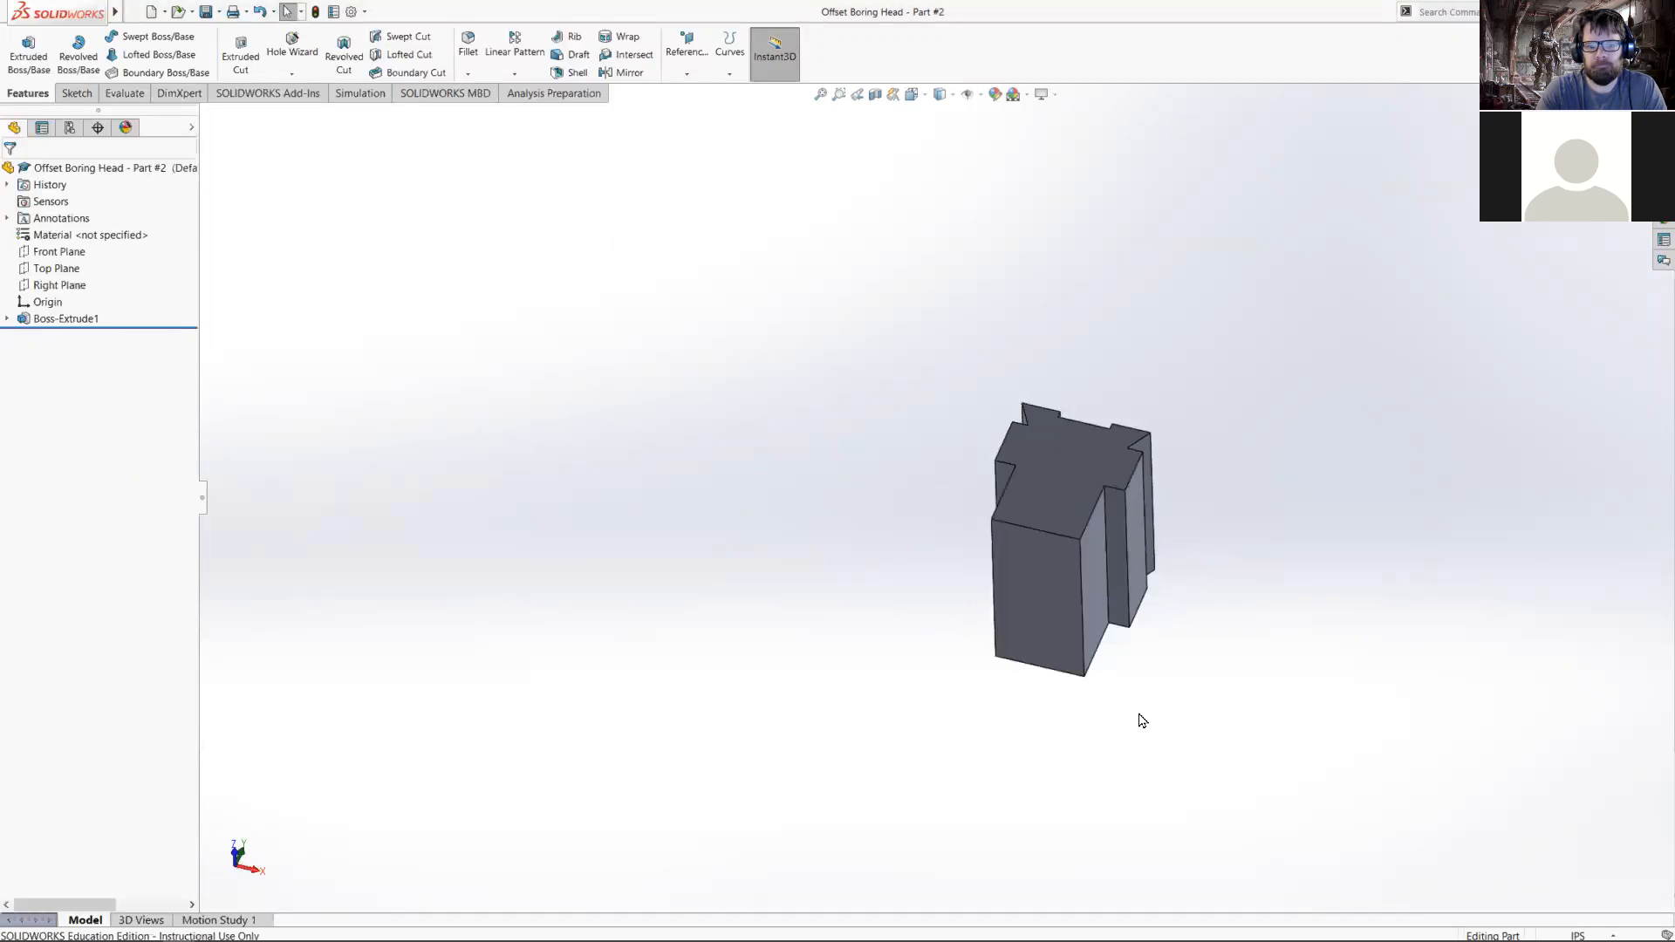
scroll(1170, 599, down, 4)
mouse_move(898, 484)
middle_down()
mouse_move(899, 341)
mouse_move(904, 488)
middle_up()
right_click(899, 487)
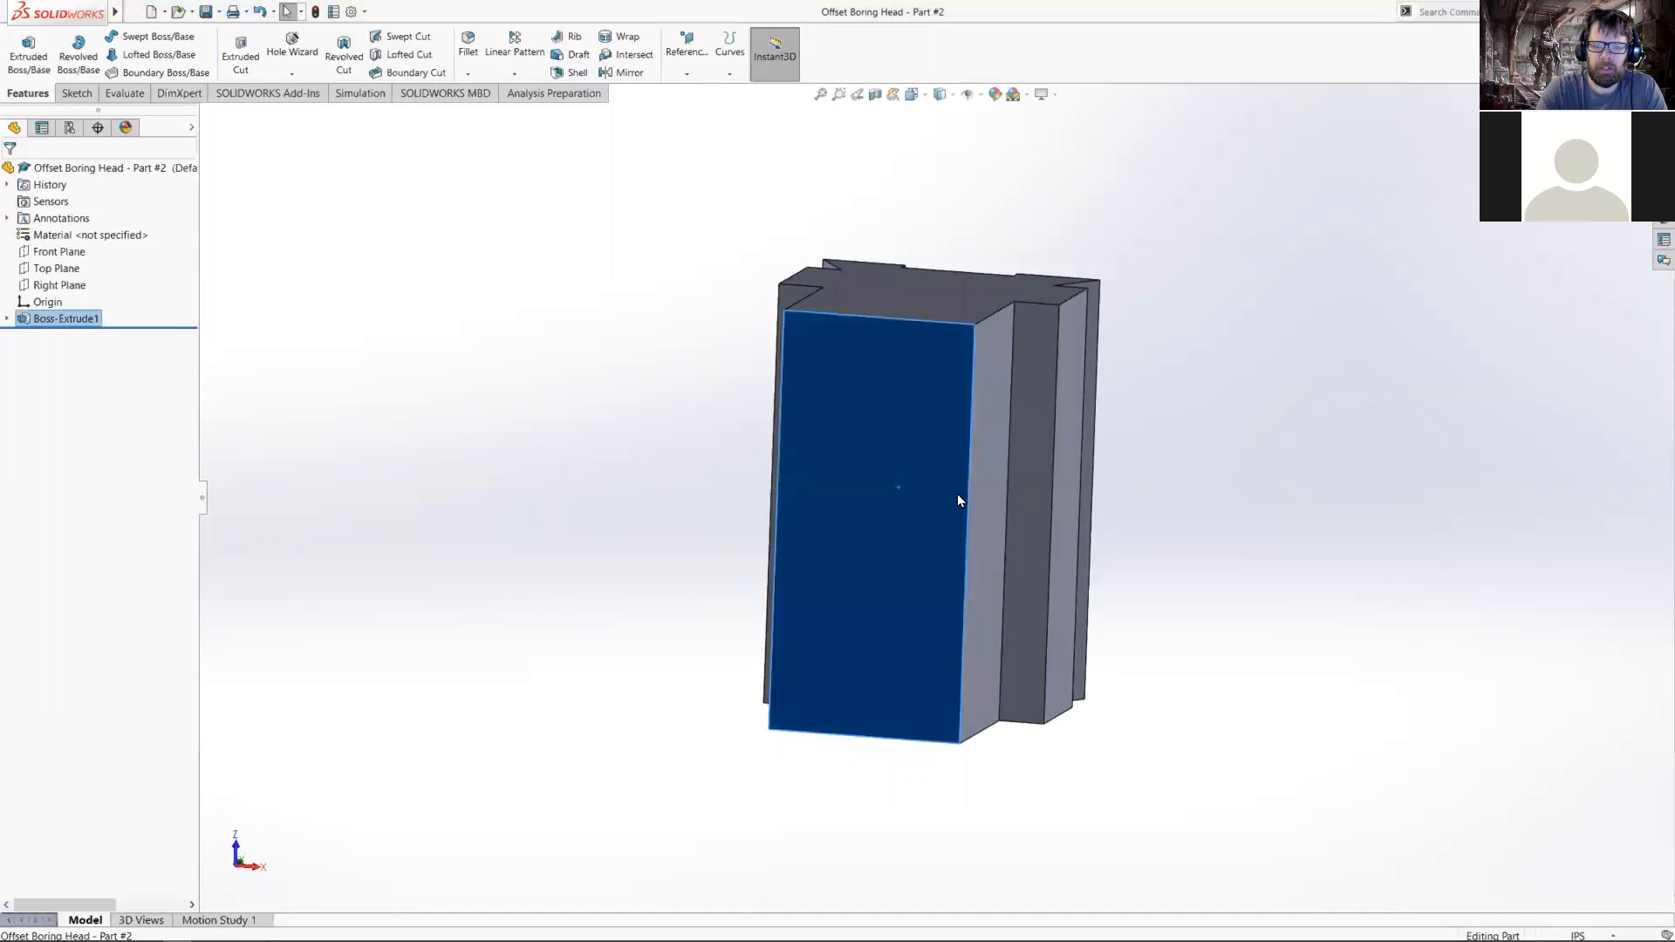
click(995, 469)
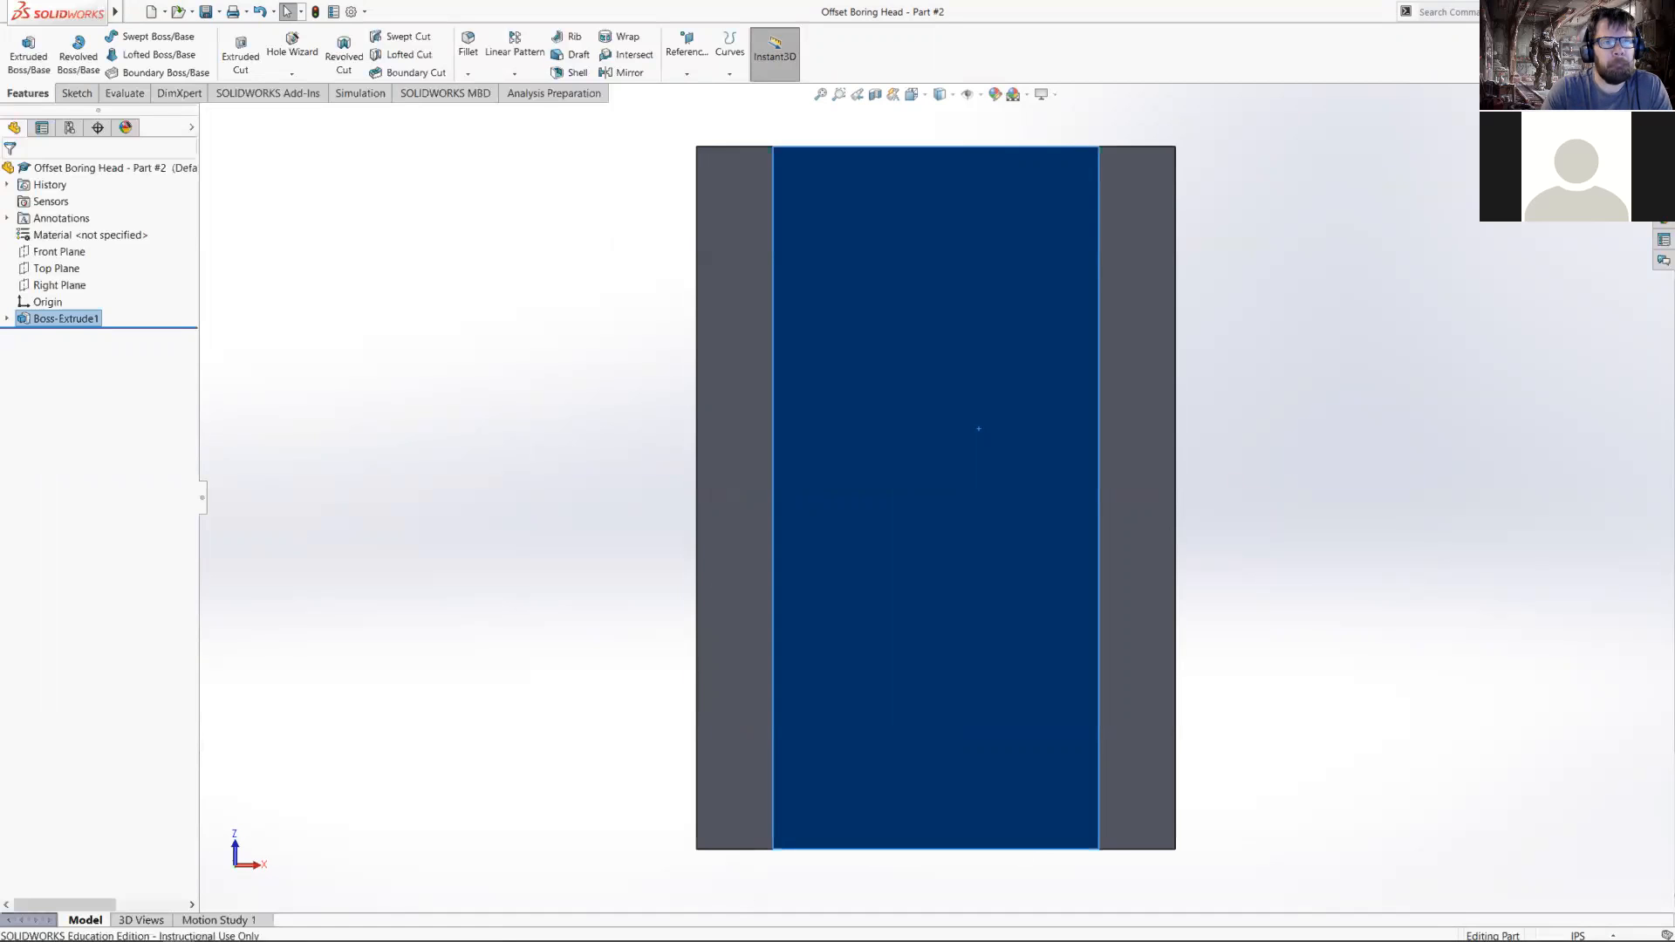
click(77, 95)
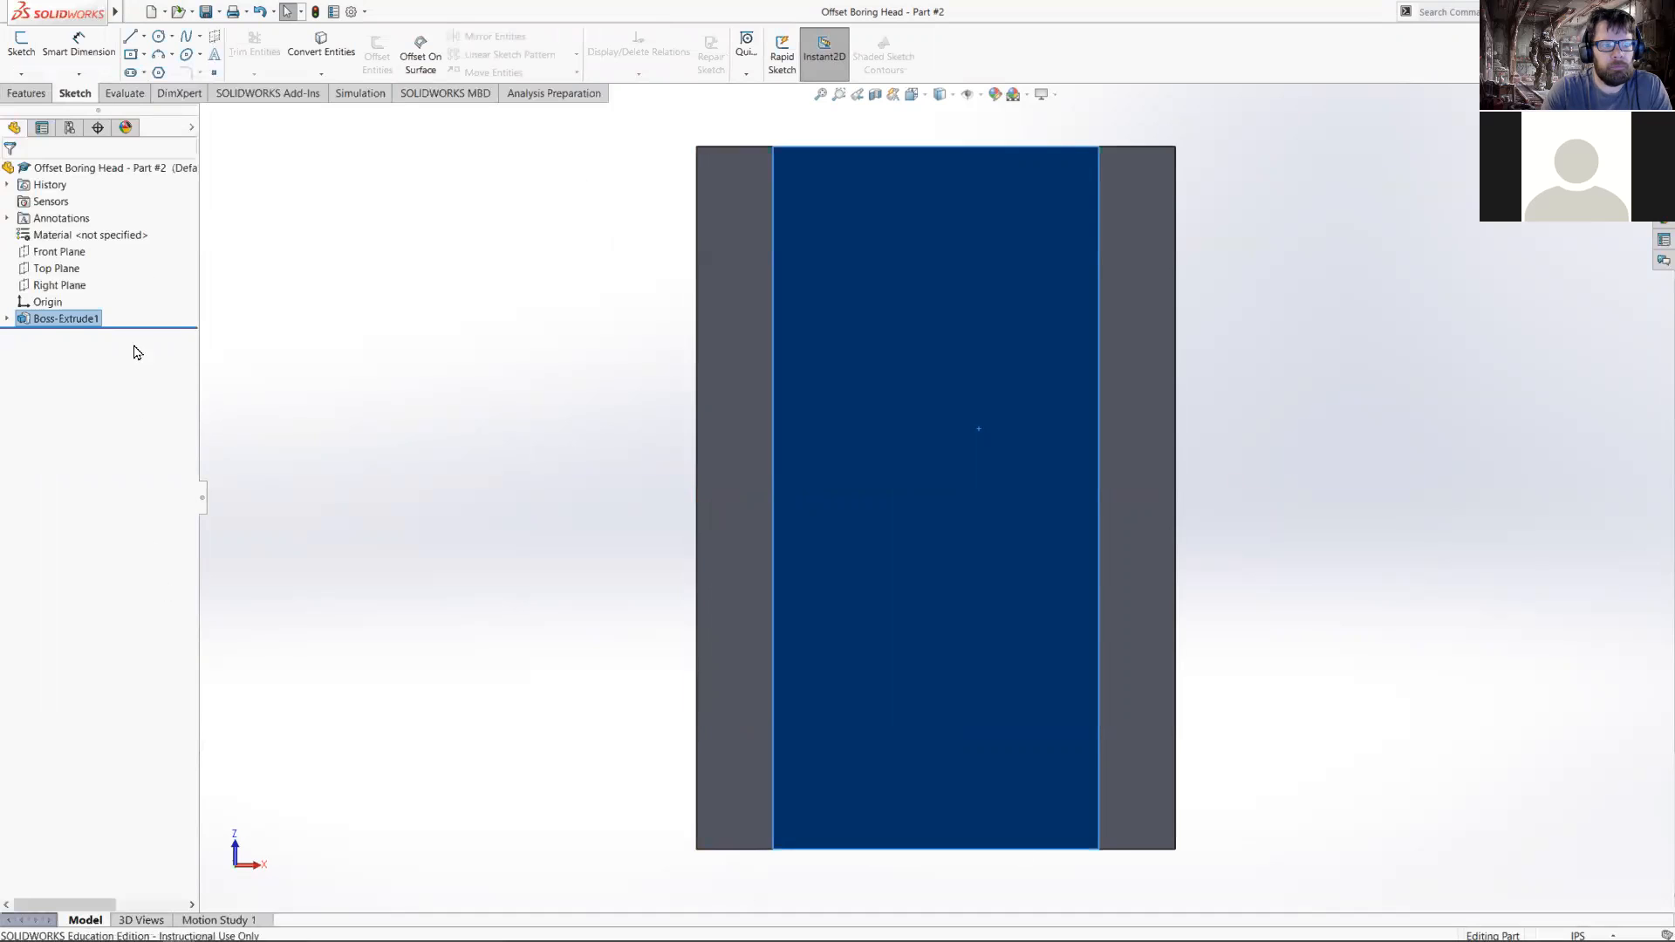
click(144, 55)
click(154, 75)
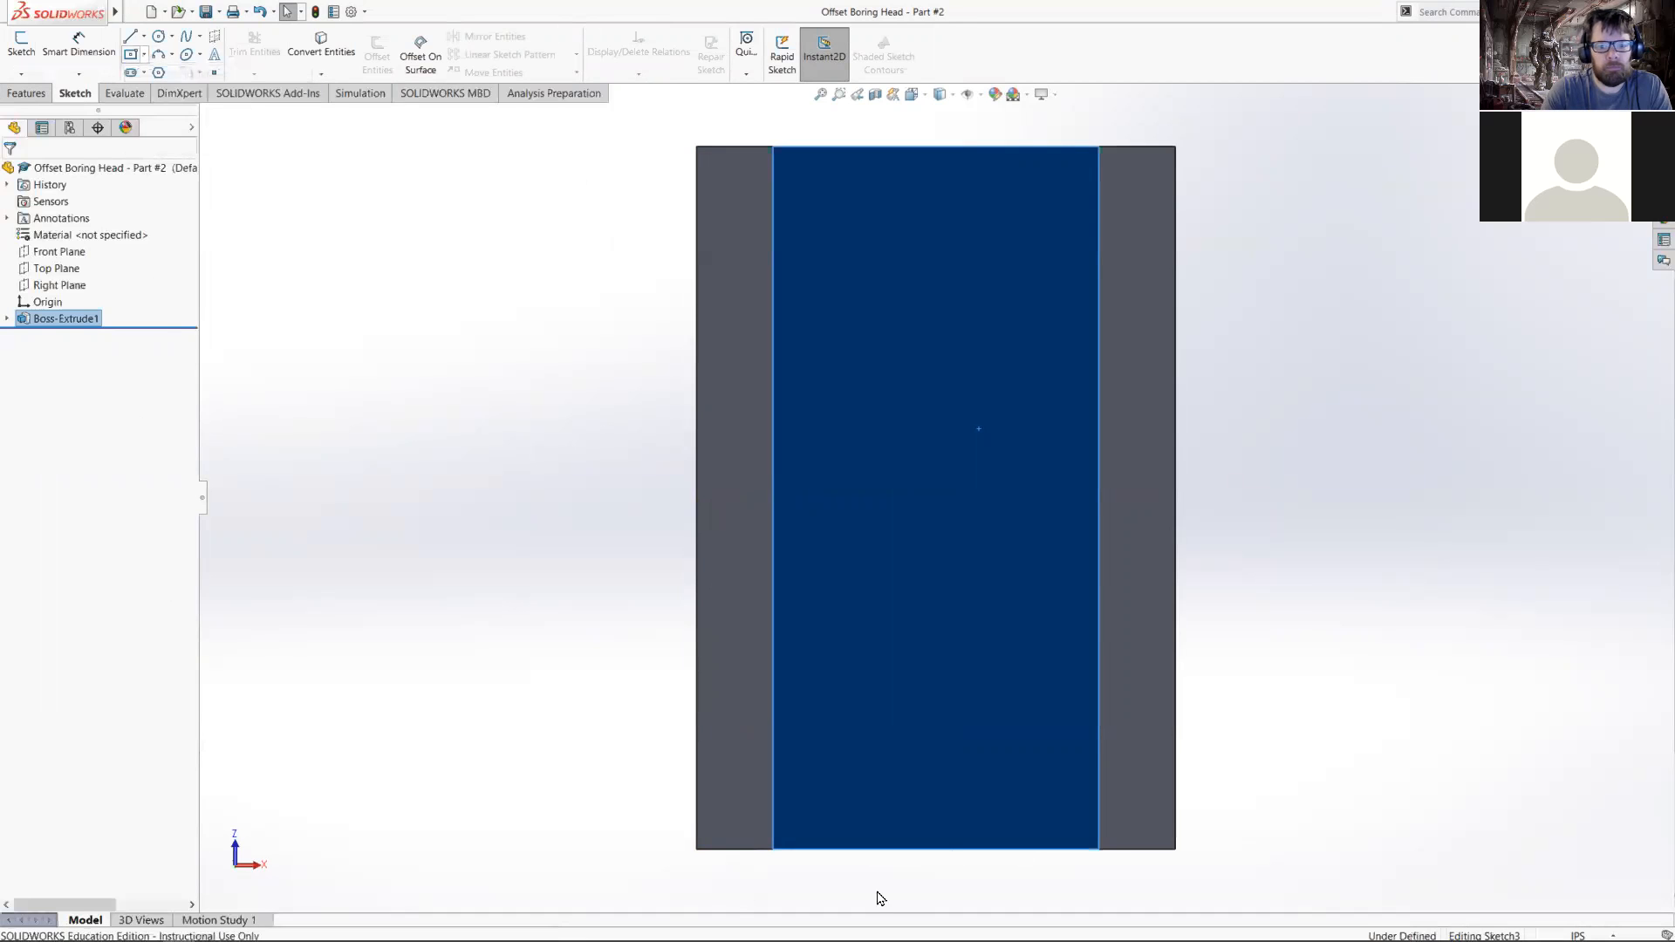
click(773, 849)
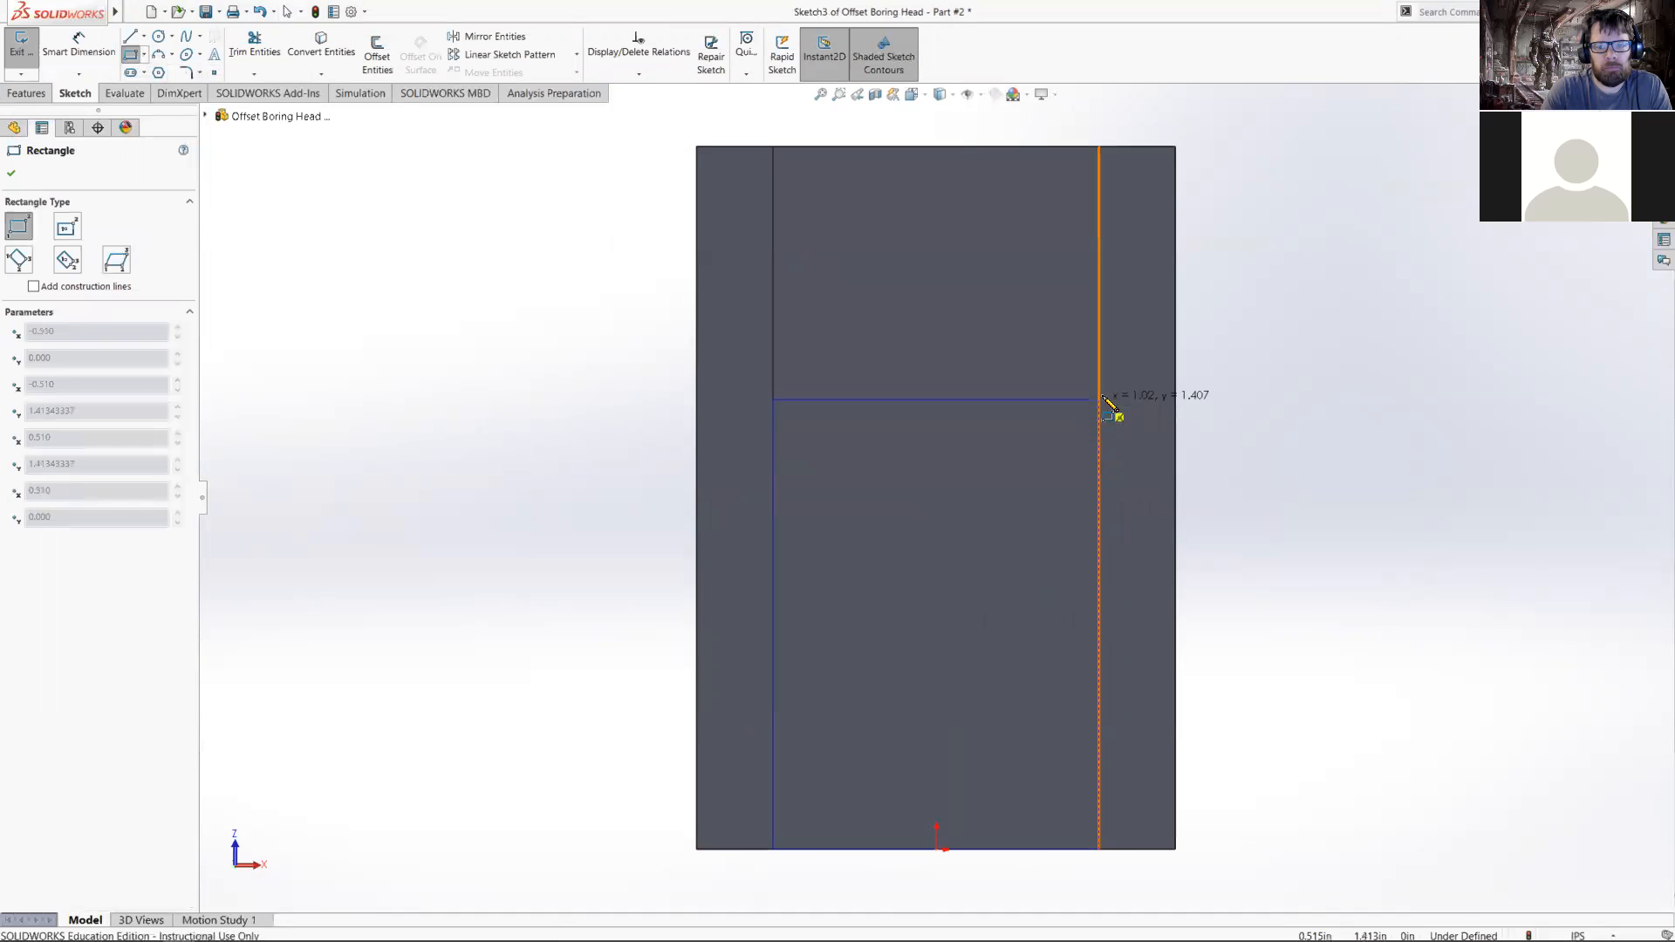
mouse_move(1124, 439)
middle_down()
mouse_move(892, 563)
mouse_move(1216, 381)
mouse_move(1141, 490)
mouse_move(1066, 553)
mouse_move(1122, 616)
mouse_move(1080, 434)
middle_up()
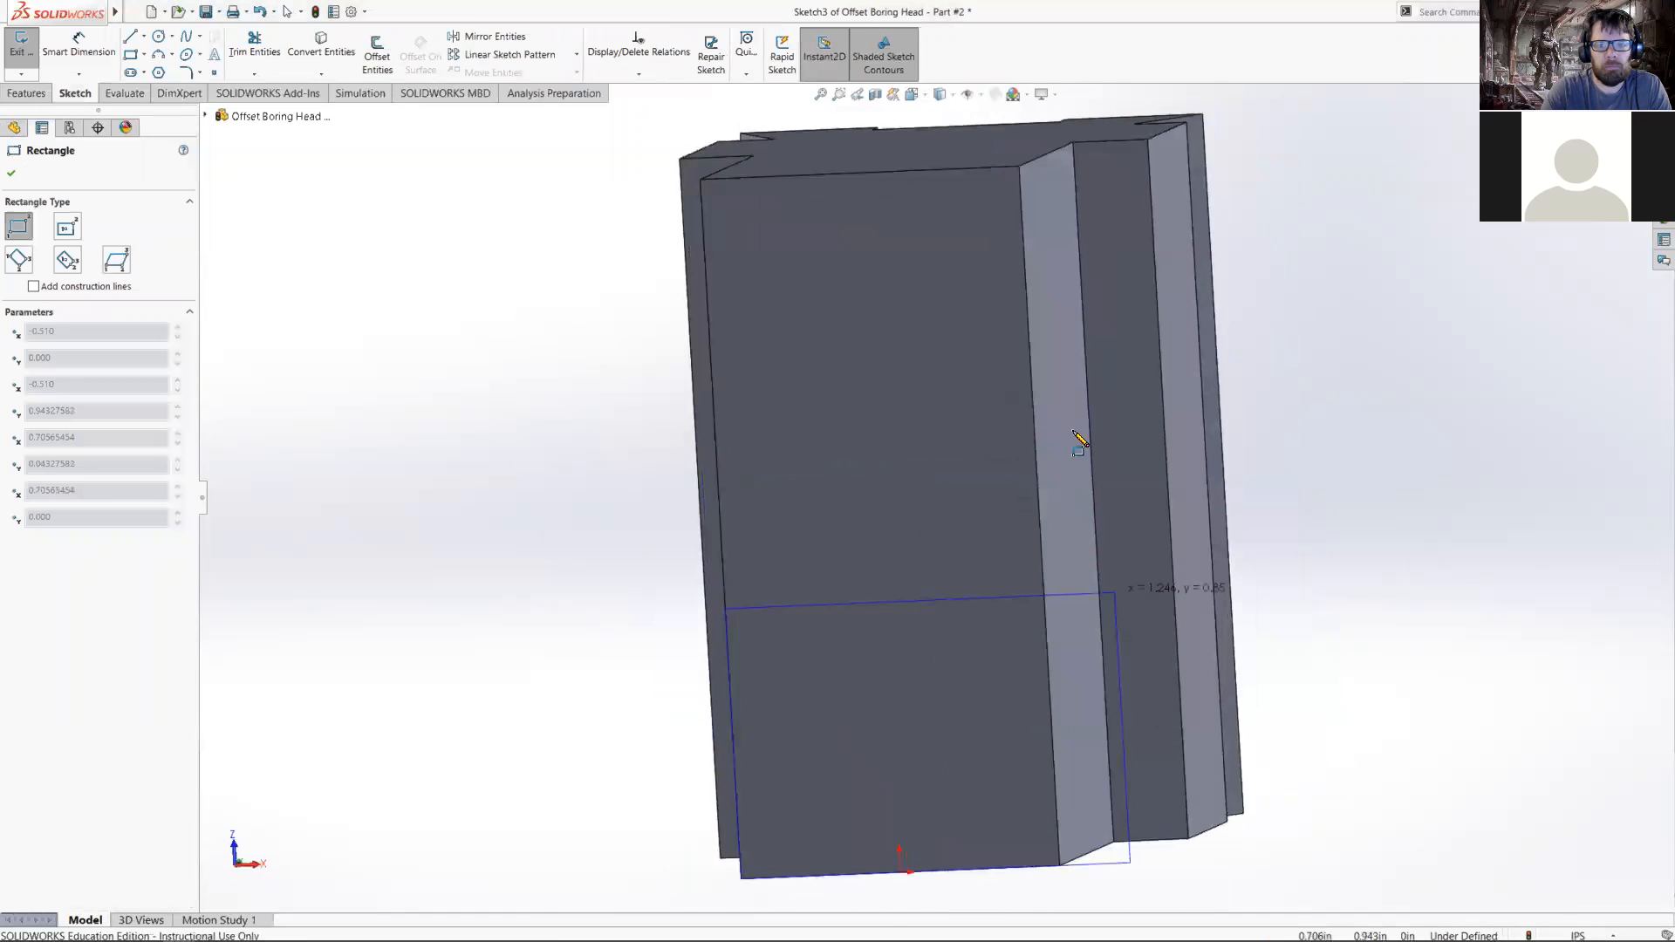
click(1033, 369)
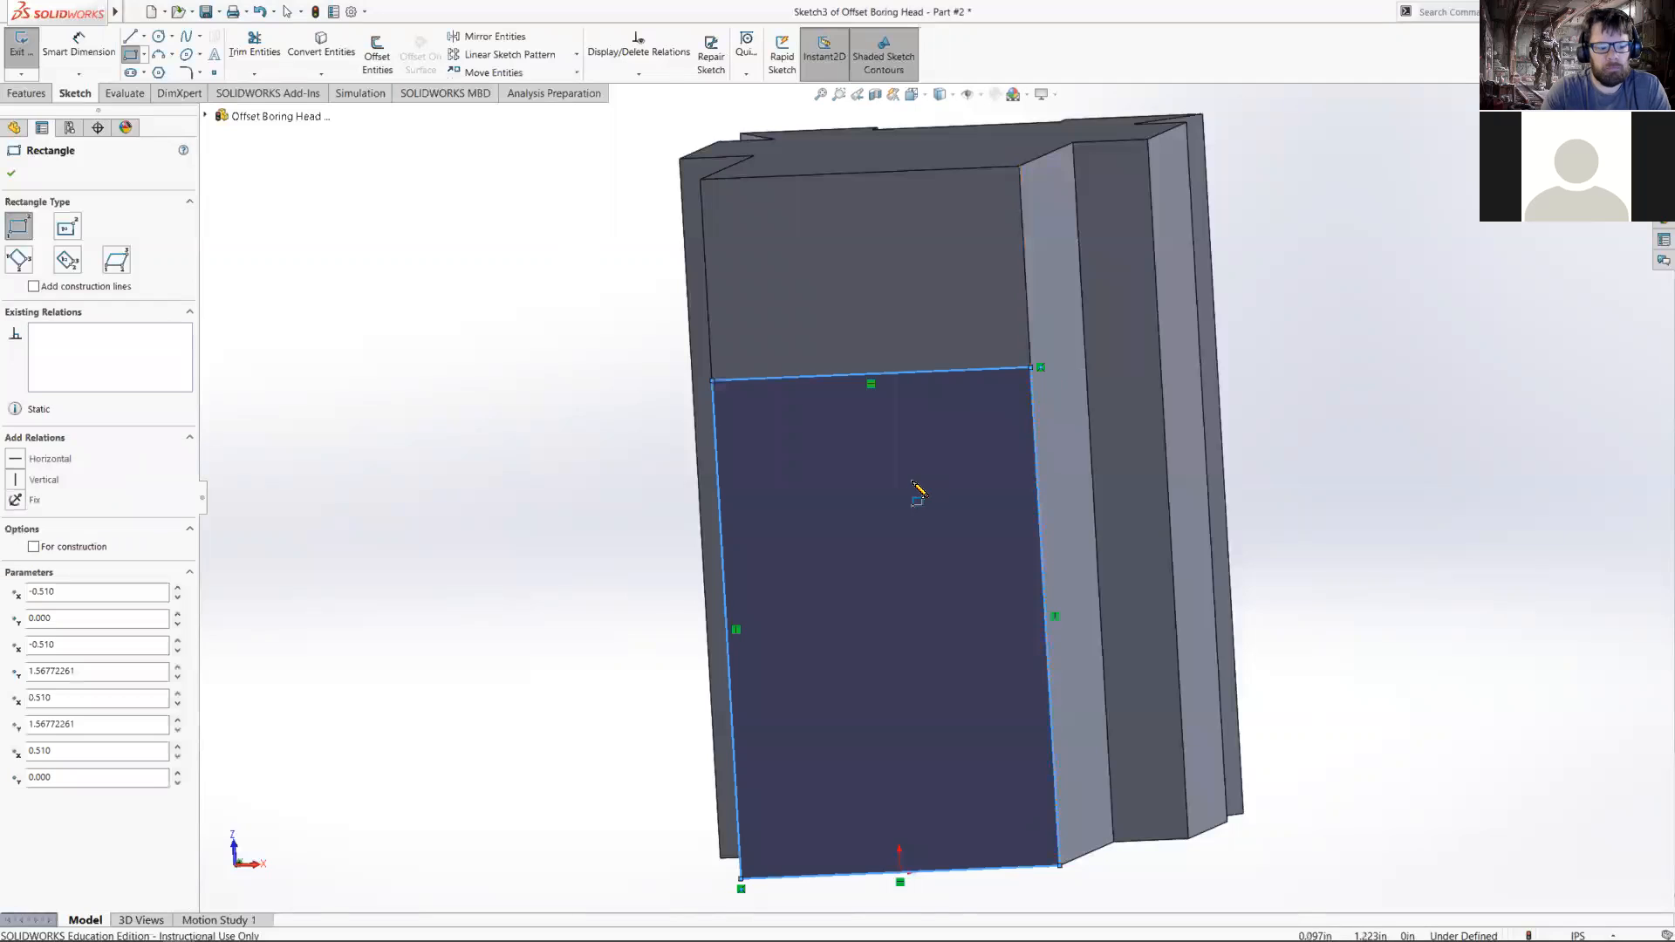
key(Escape)
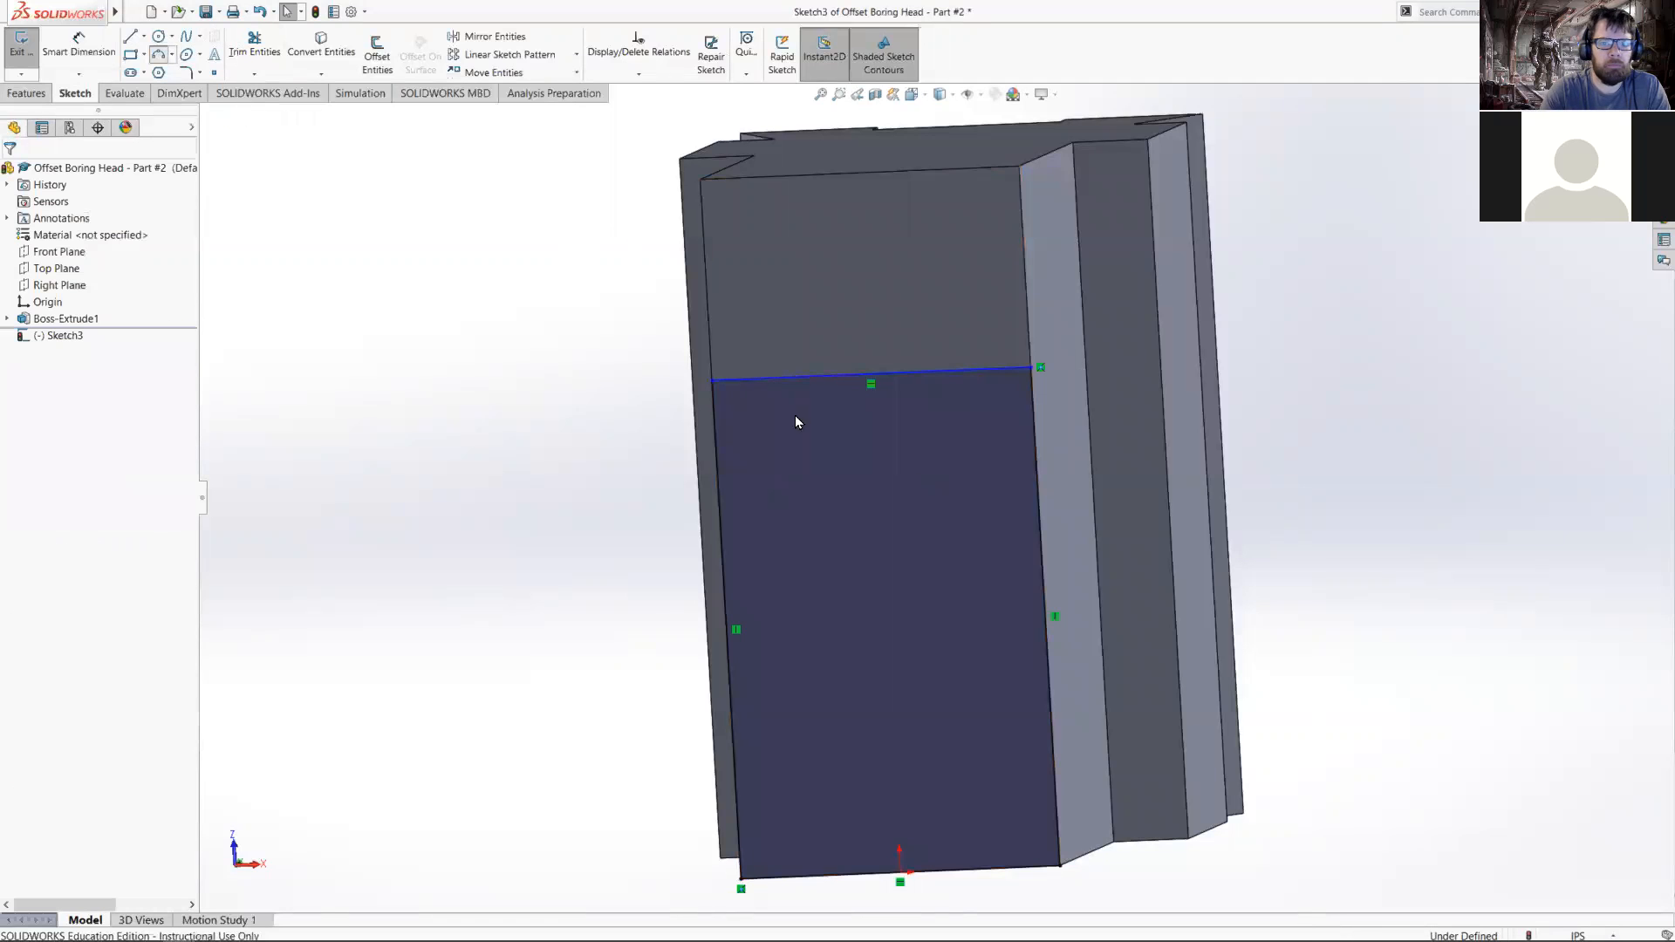
- Draw an upward-bulging three-point arc between the rectangle's upper corners and trim away the straight line beneath it
click(712, 381)
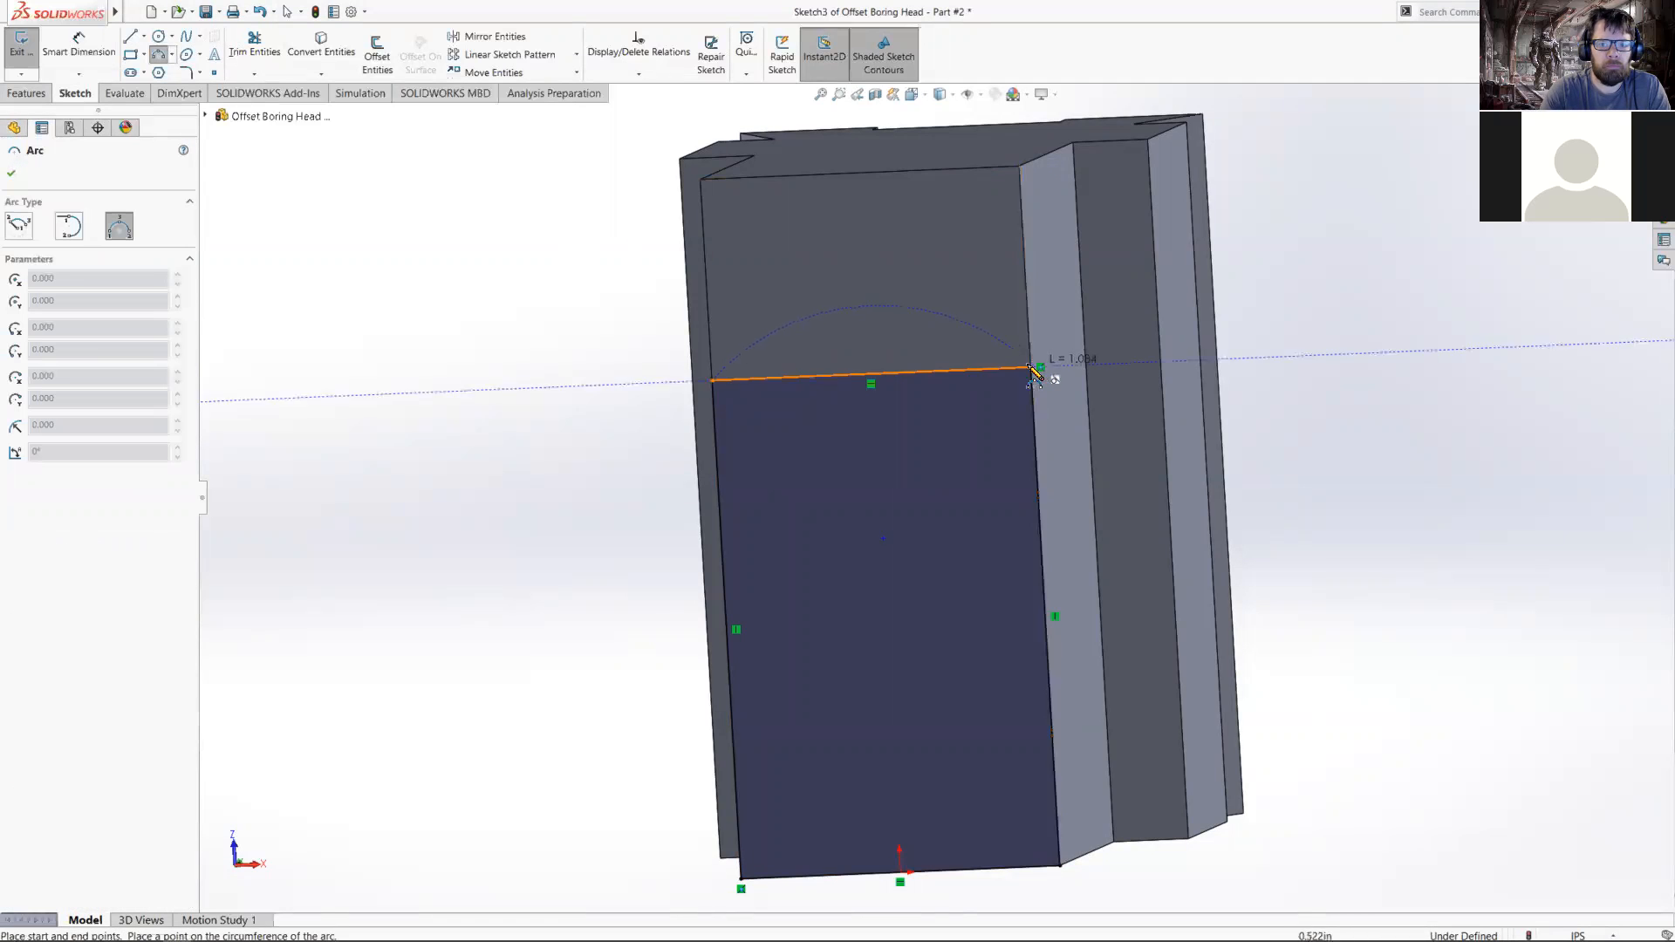
click(1038, 369)
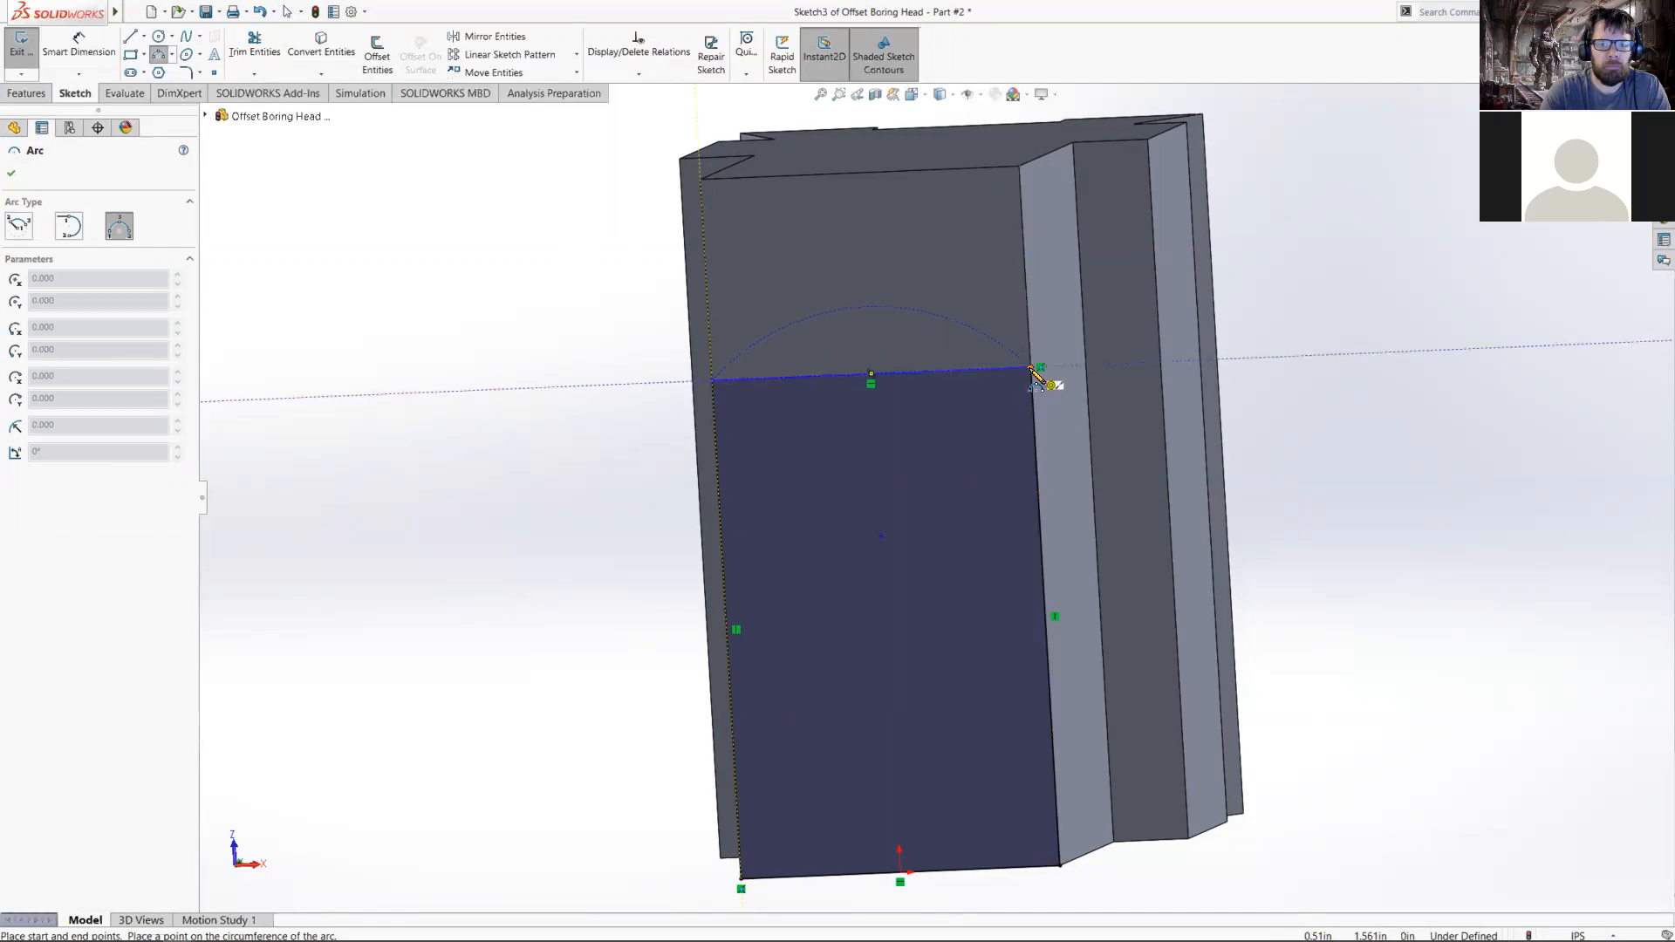
click(907, 297)
key(Escape)
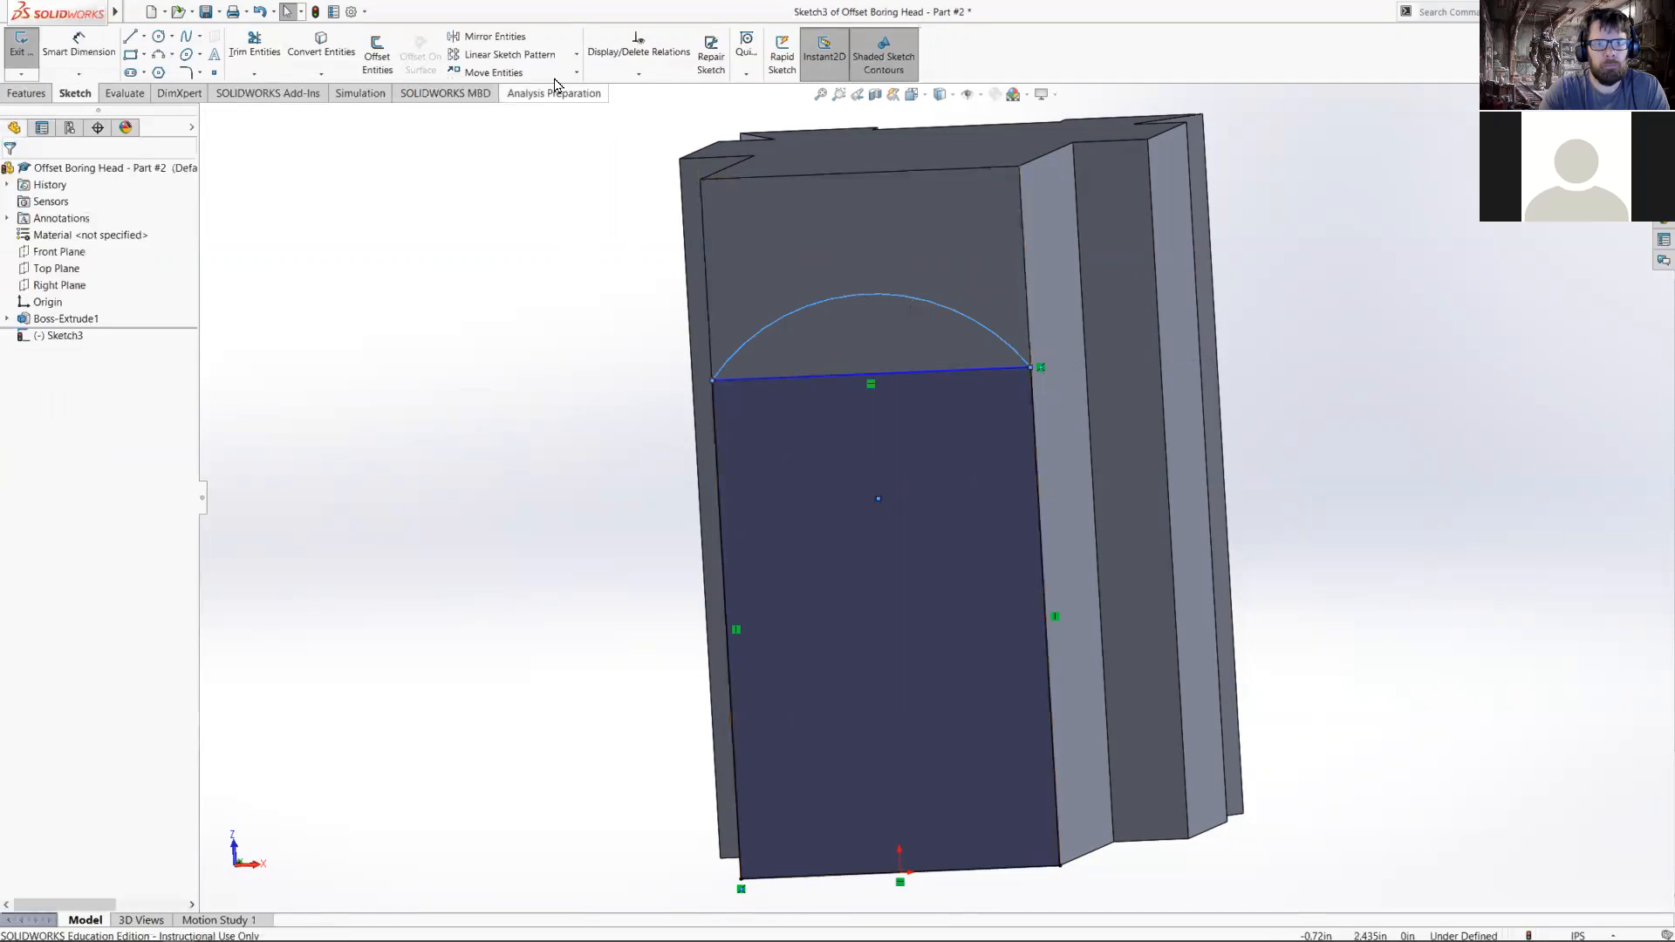
click(254, 43)
drag(941, 346, 959, 415)
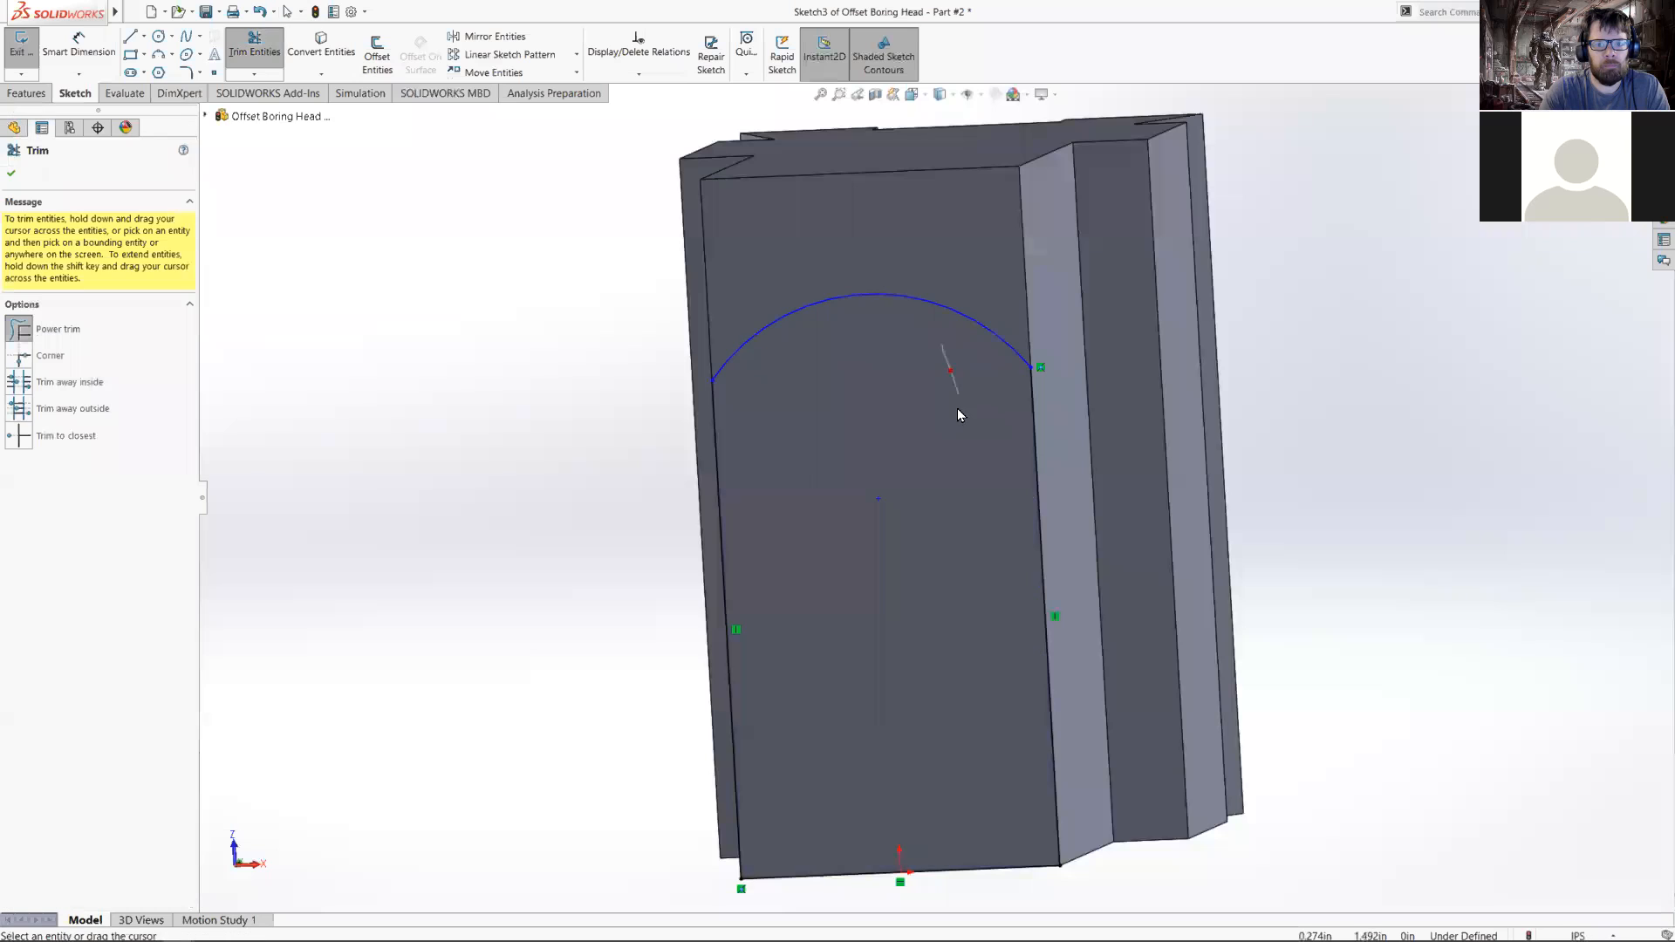
- Dimension the arc with a radius of 0.75 in
key(s)
click(986, 516)
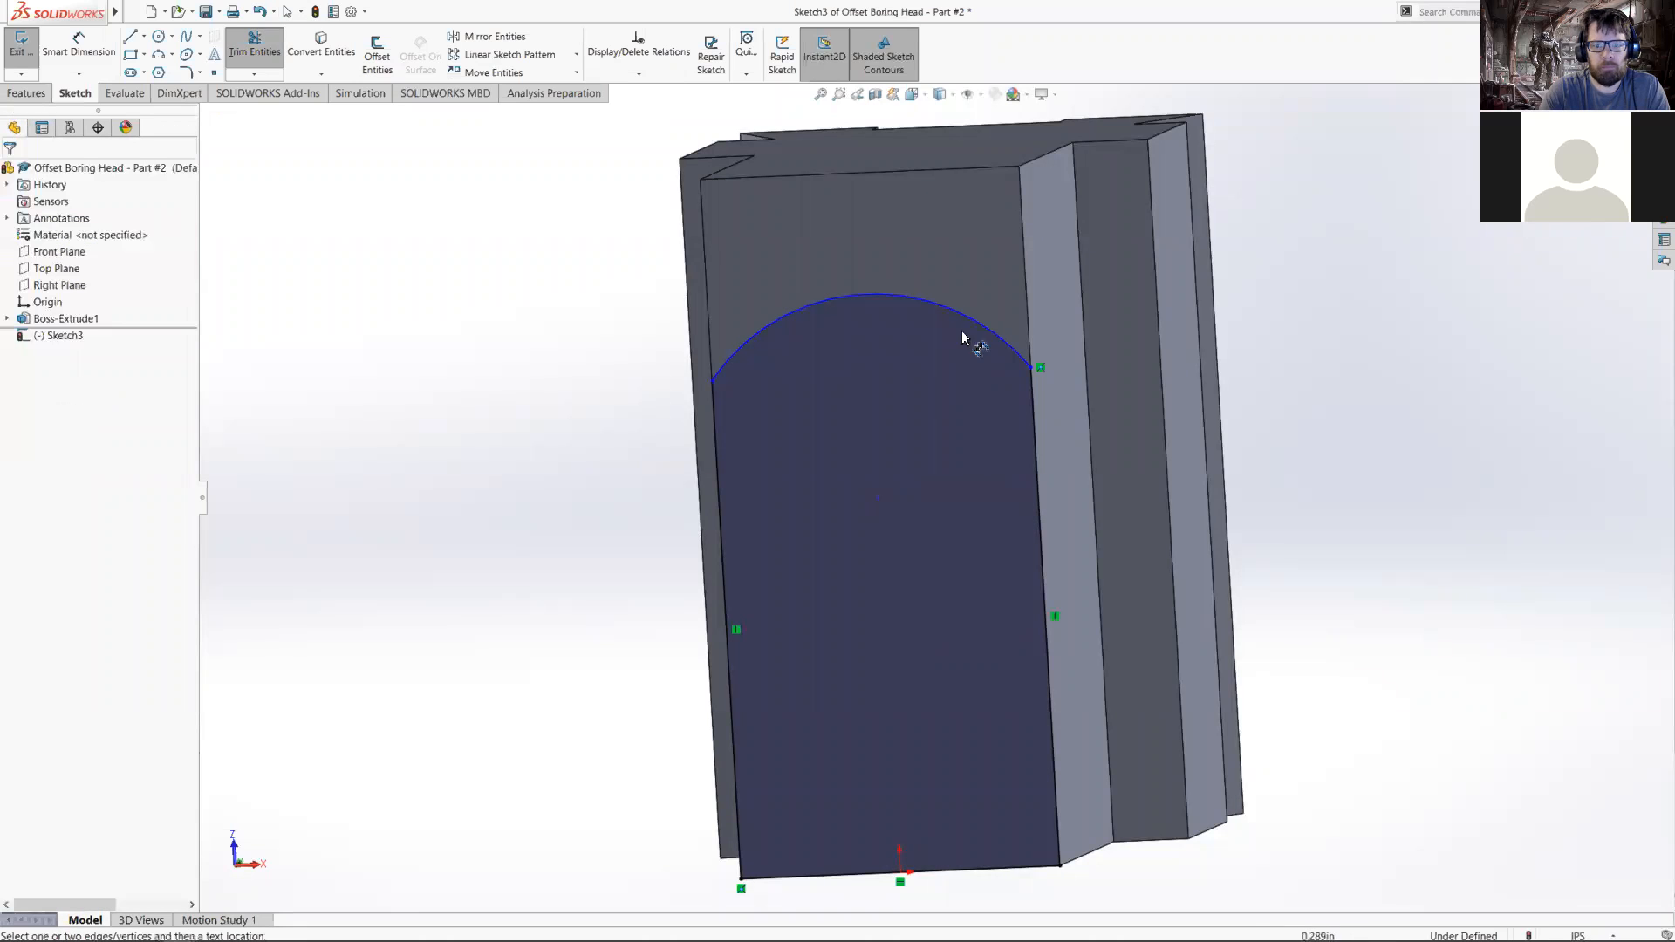
click(980, 322)
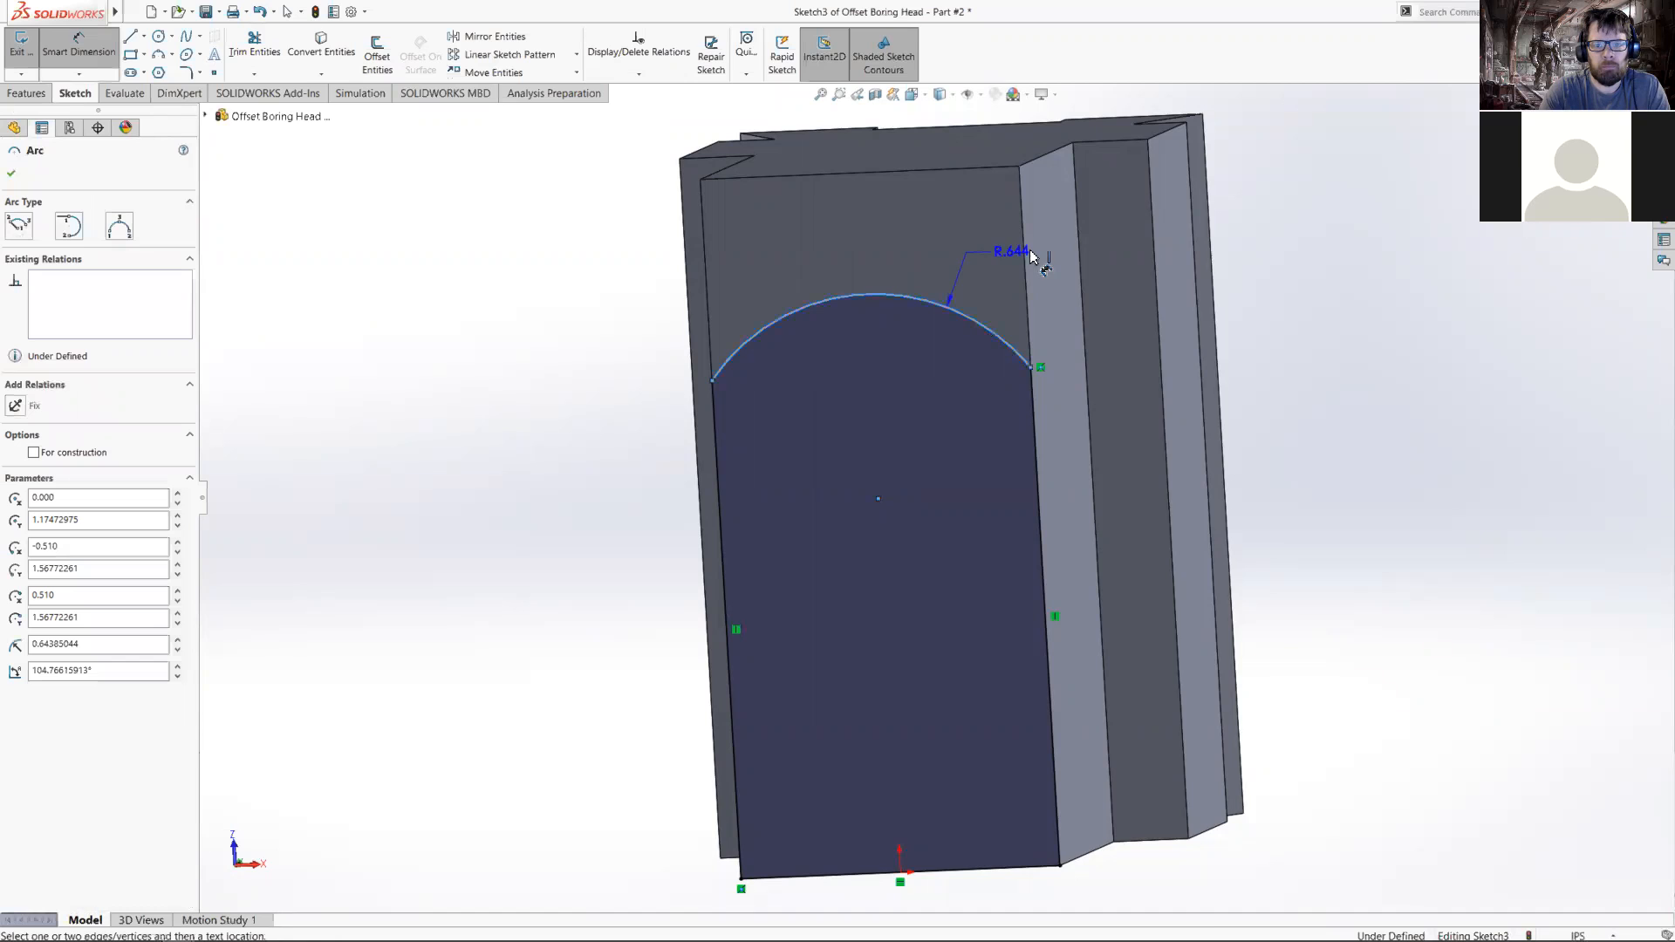
click(1288, 179)
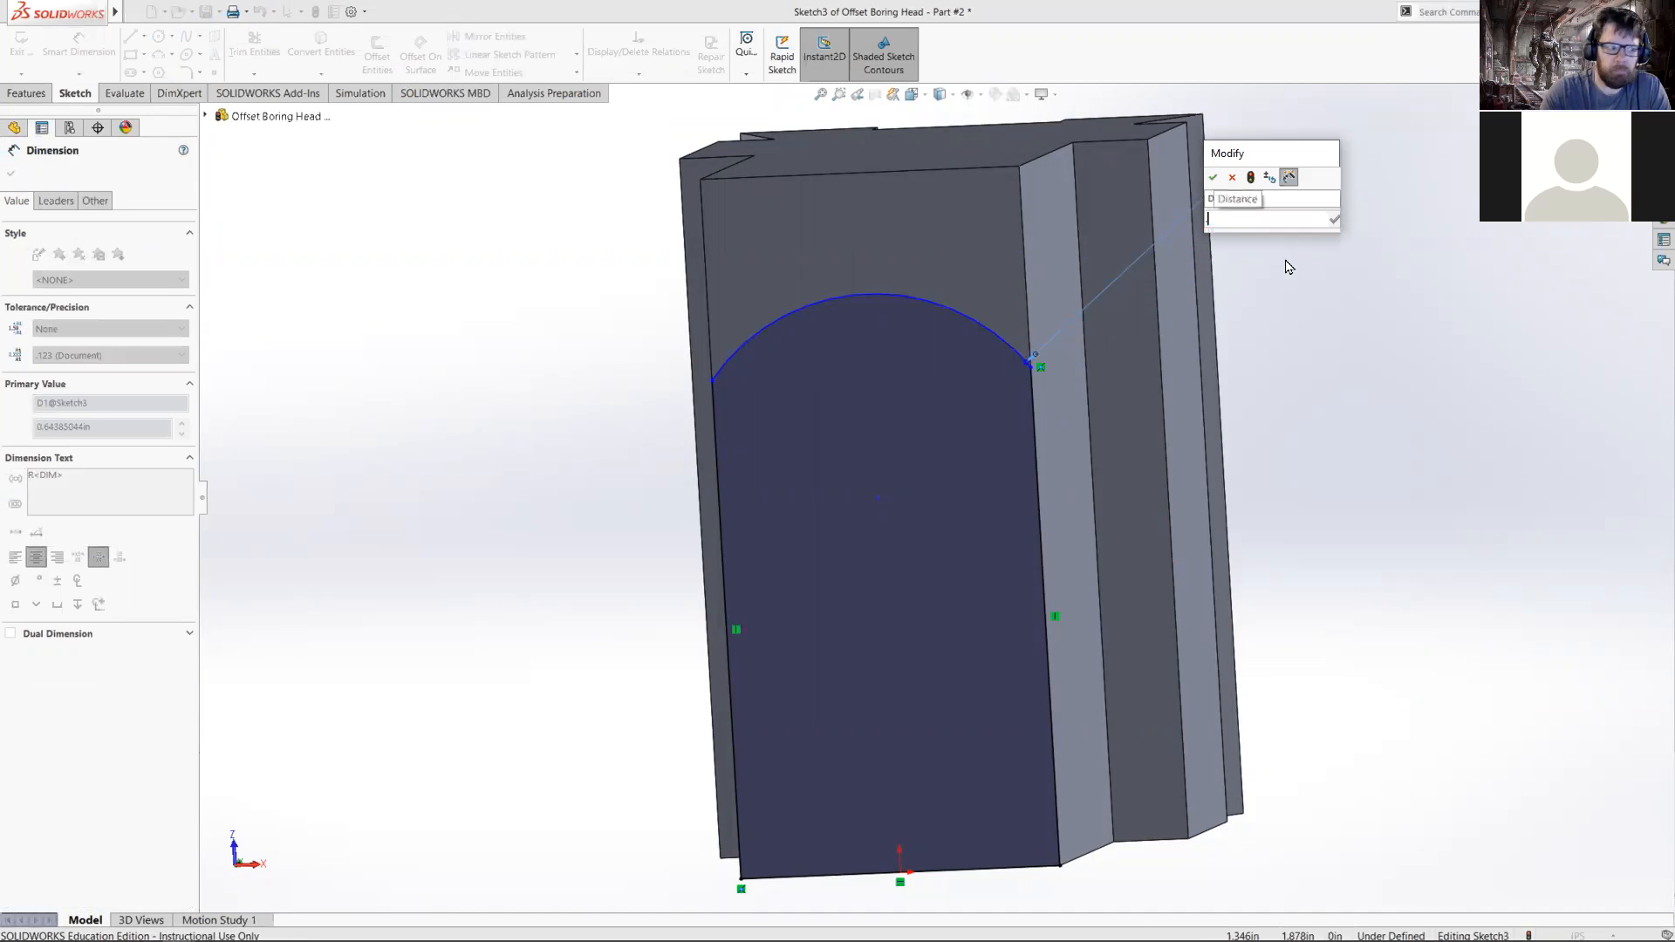
text(.75)
key(Return)
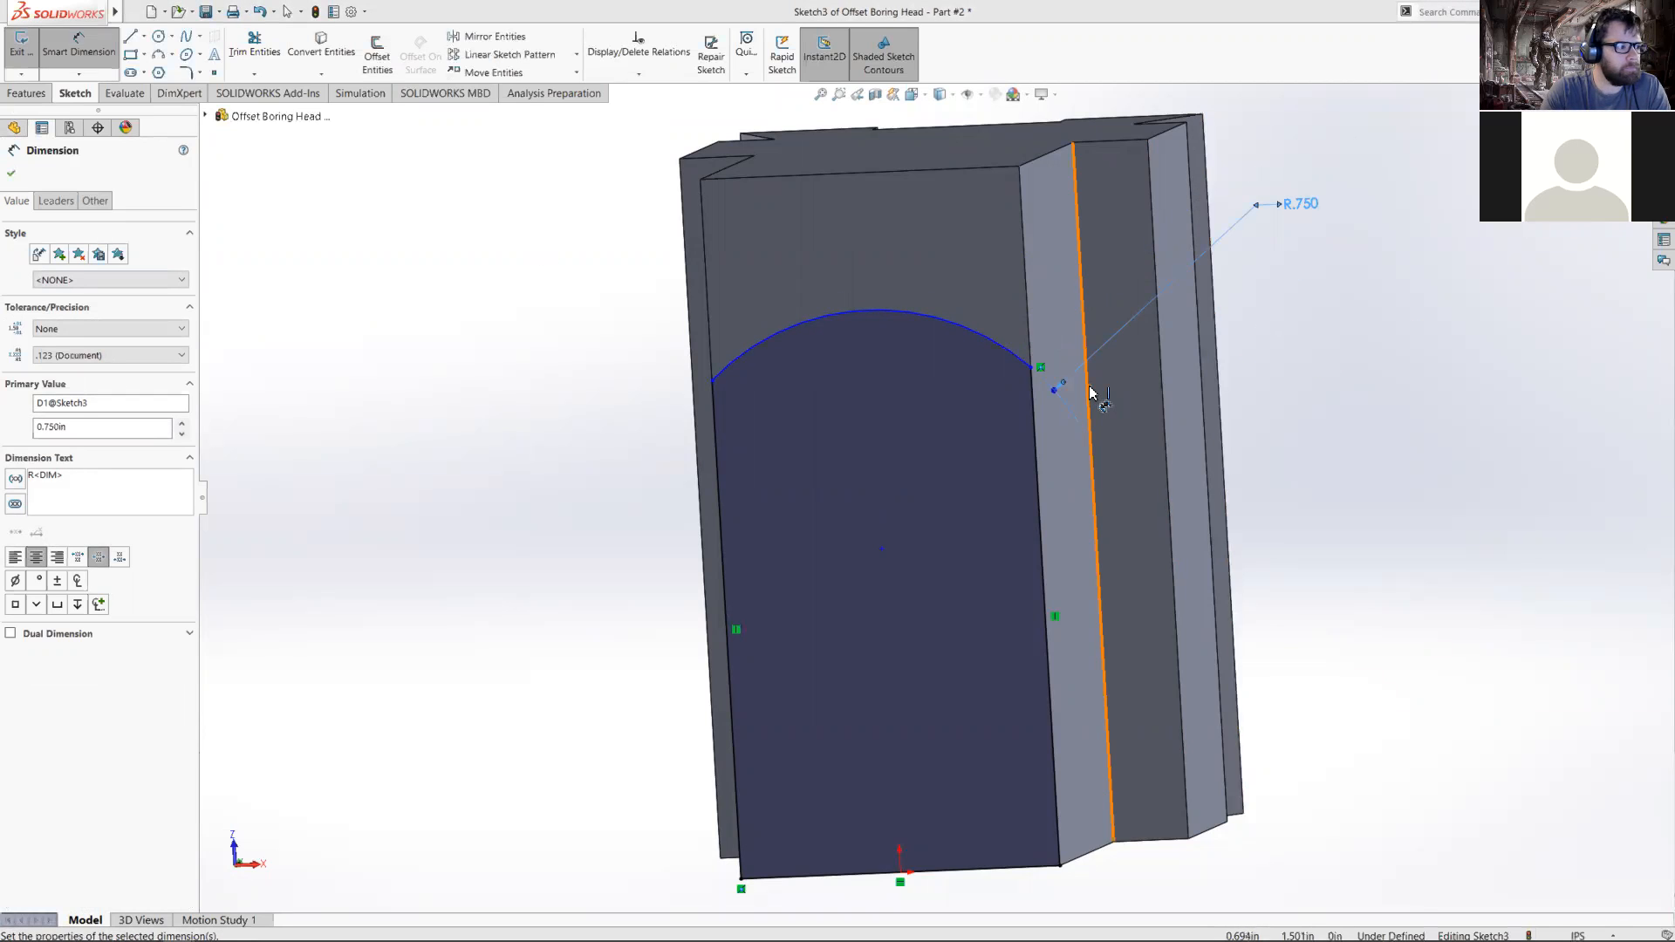
- Place a sketch point at the midpoint of the arc
right_drag(874, 309, 956, 218)
click(869, 311)
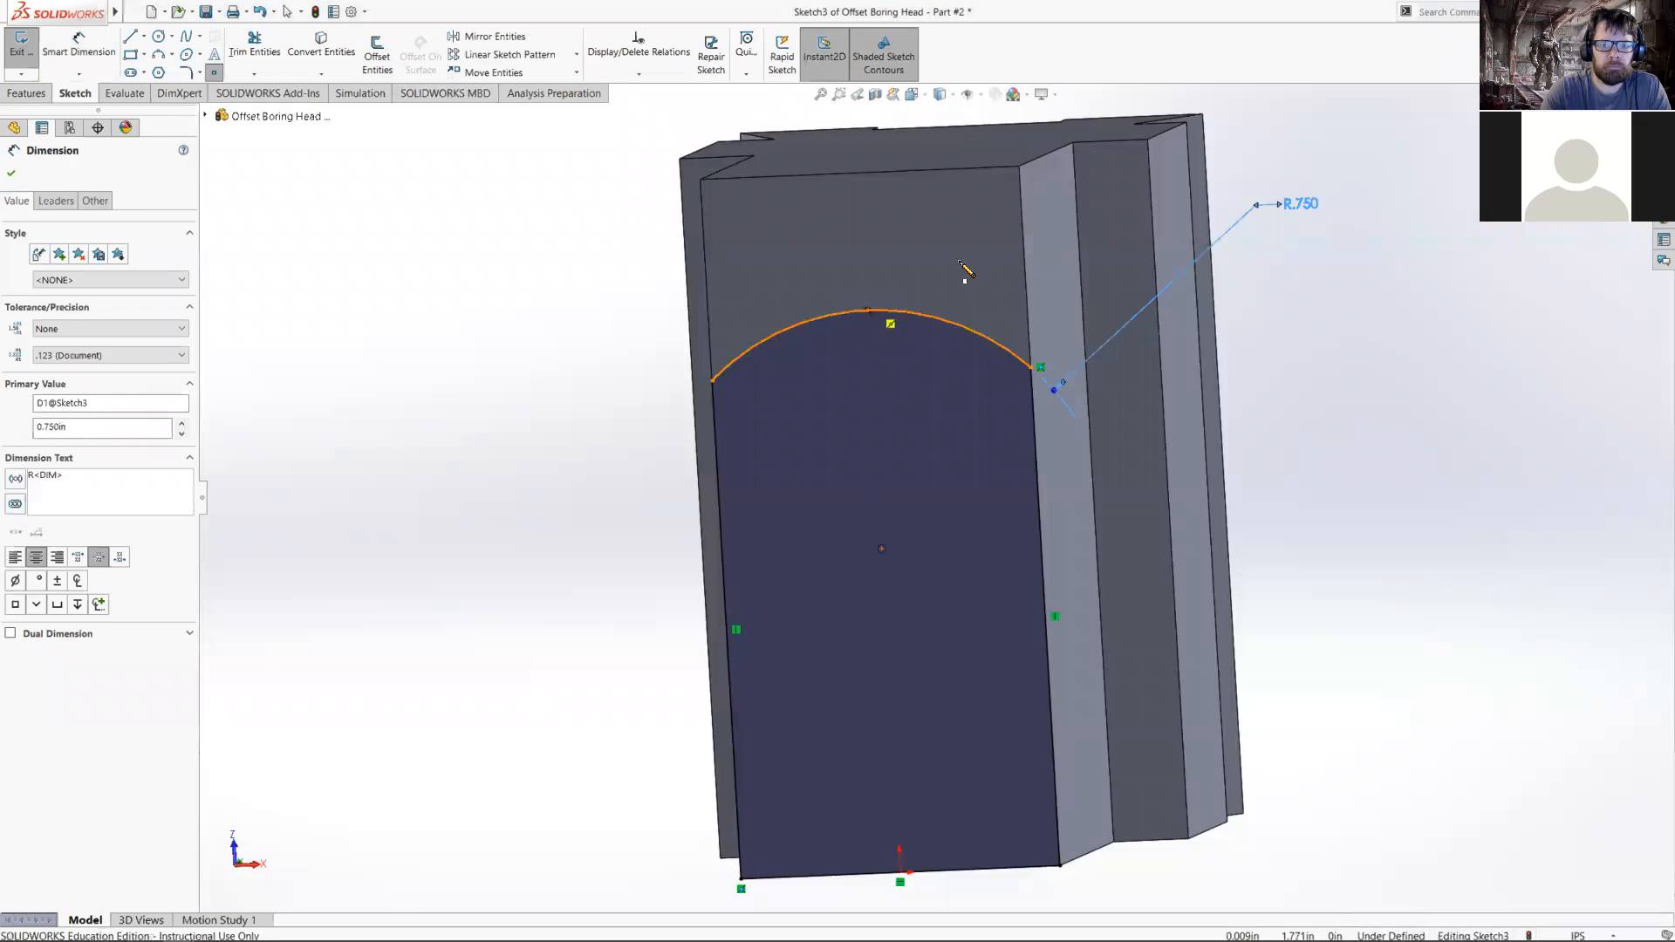
key(Escape)
- Dimension the height from the profile's base line to the arc's midpoint as 1.5 in
key(s)
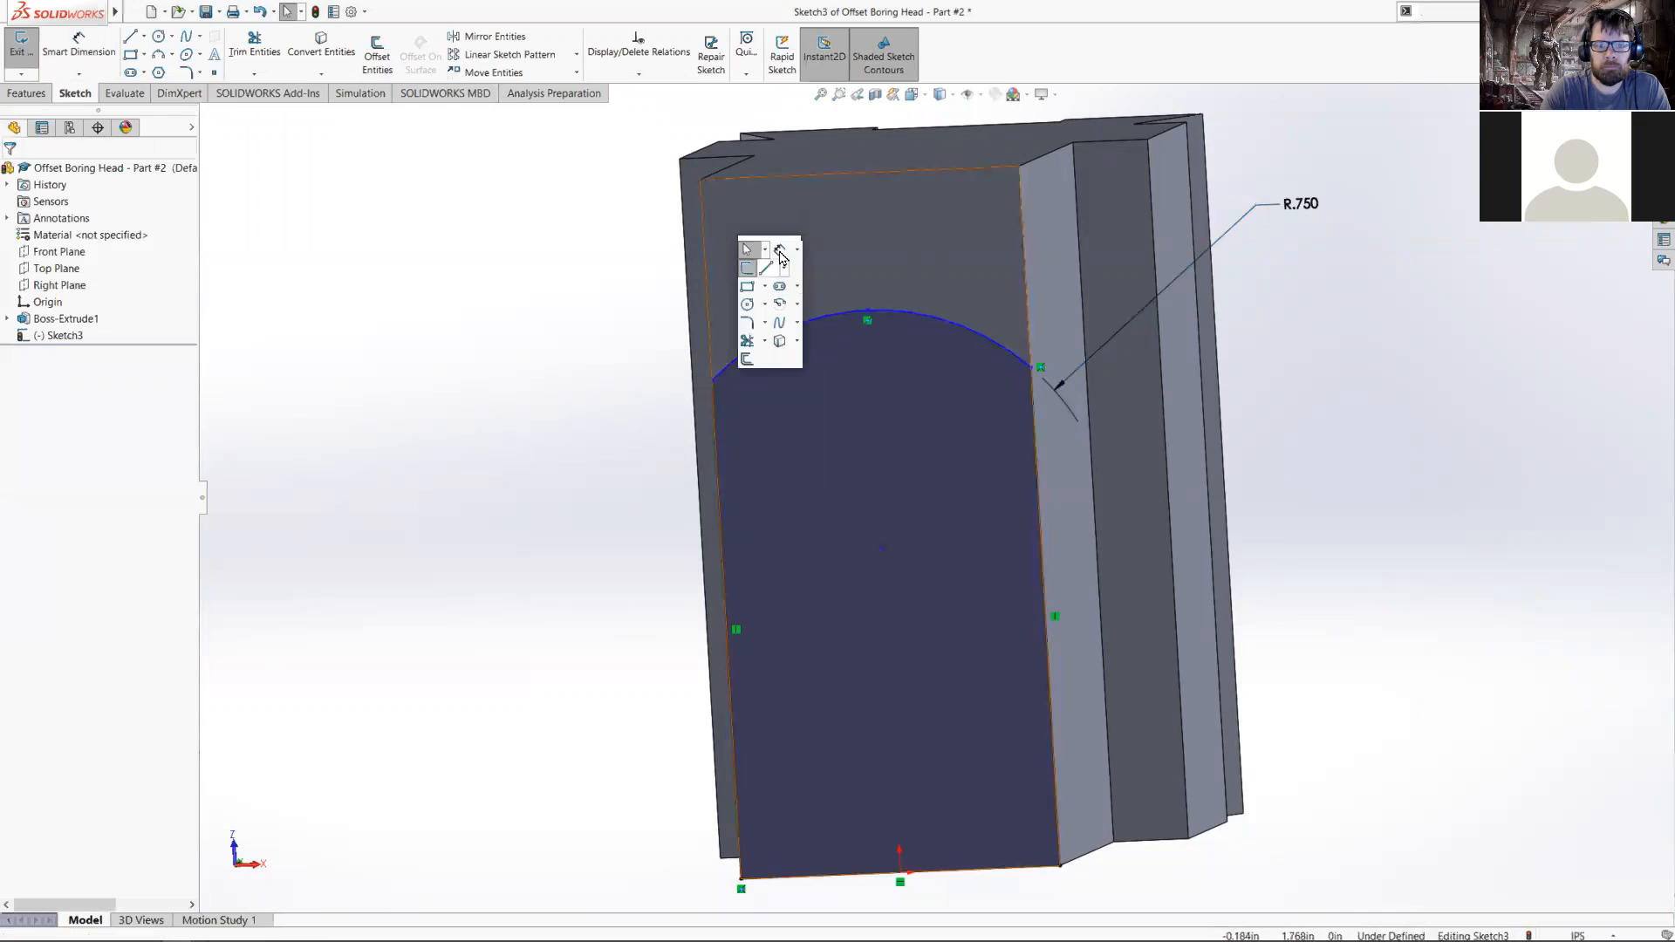
click(779, 251)
click(868, 311)
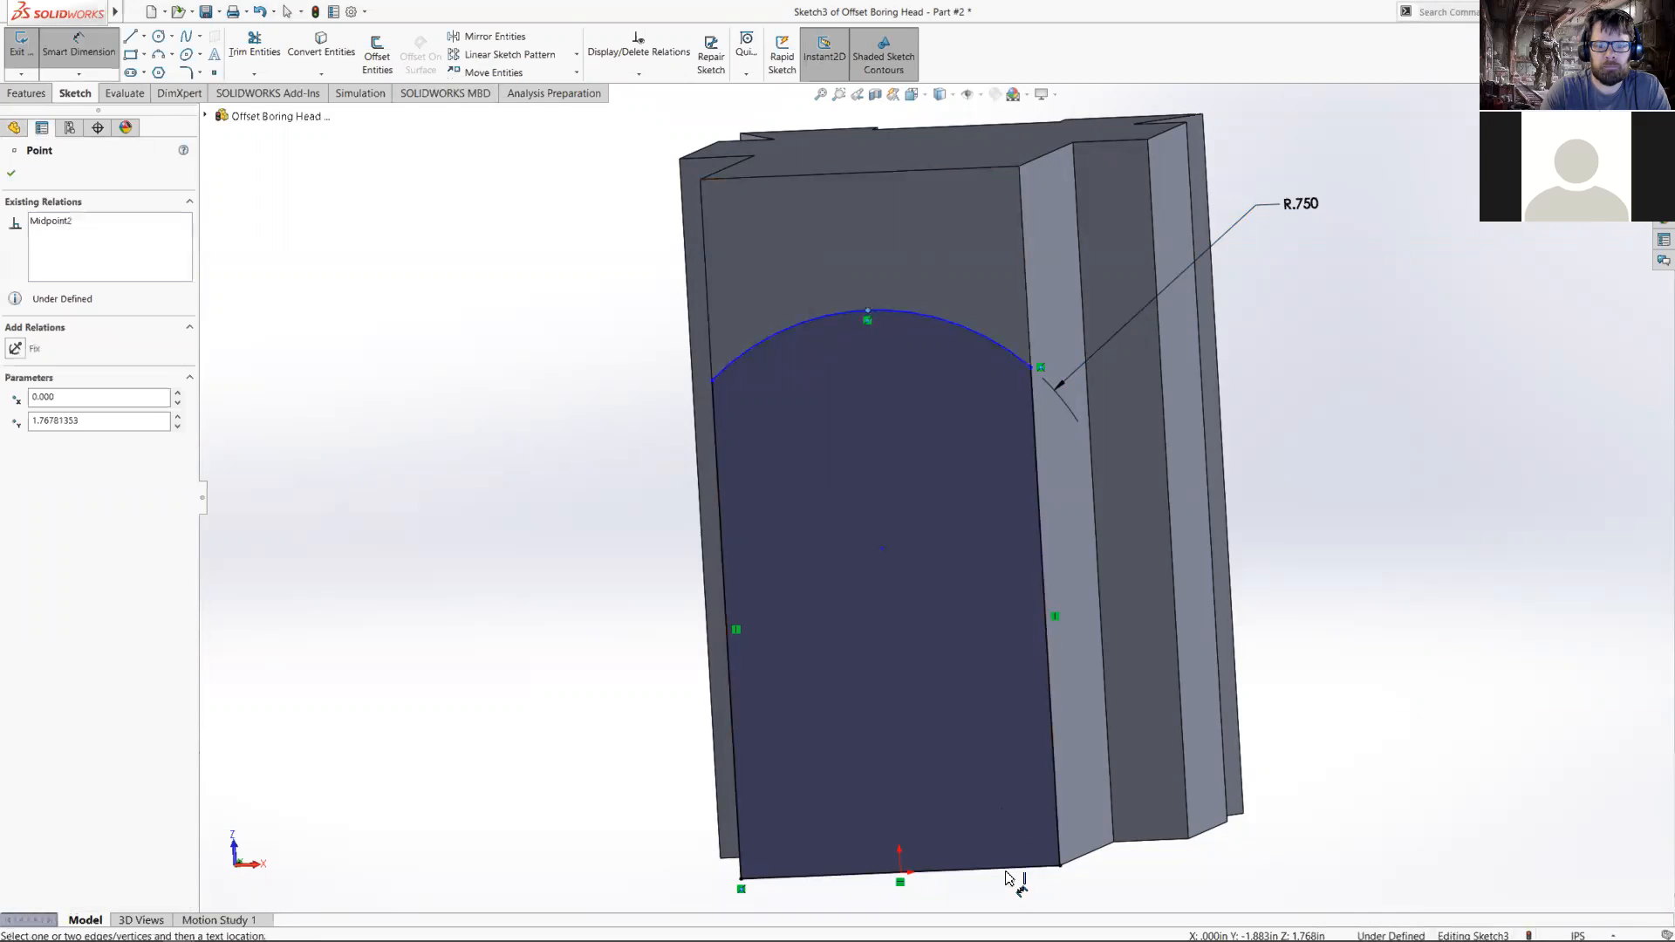
click(977, 845)
click(482, 646)
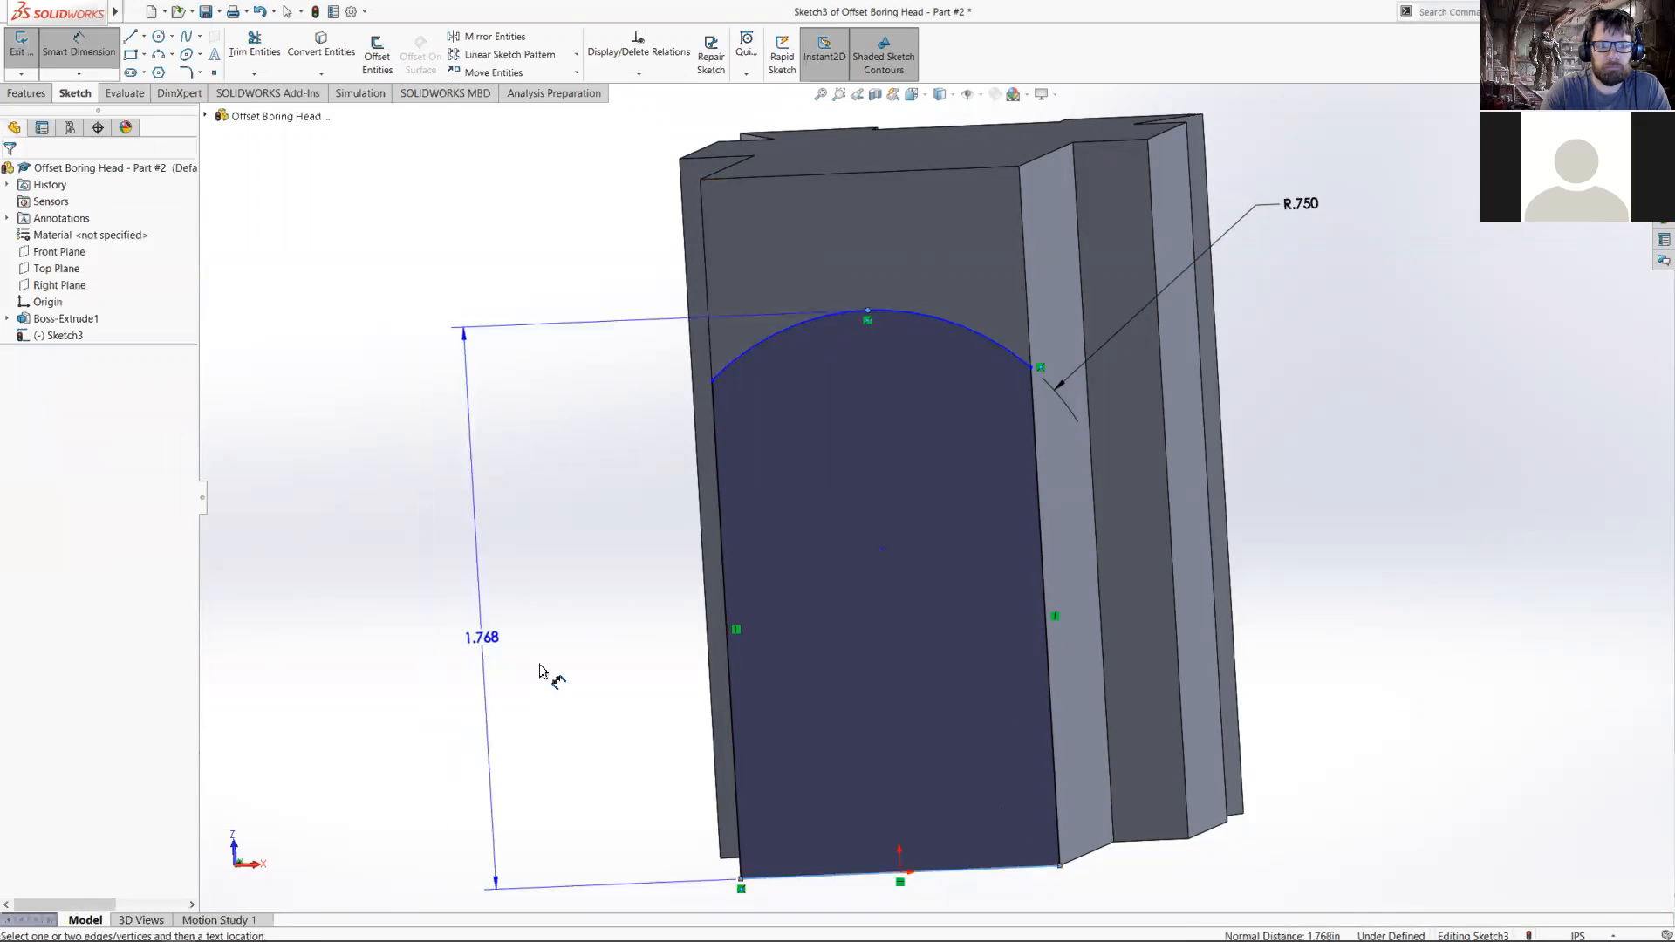
text(1.5)
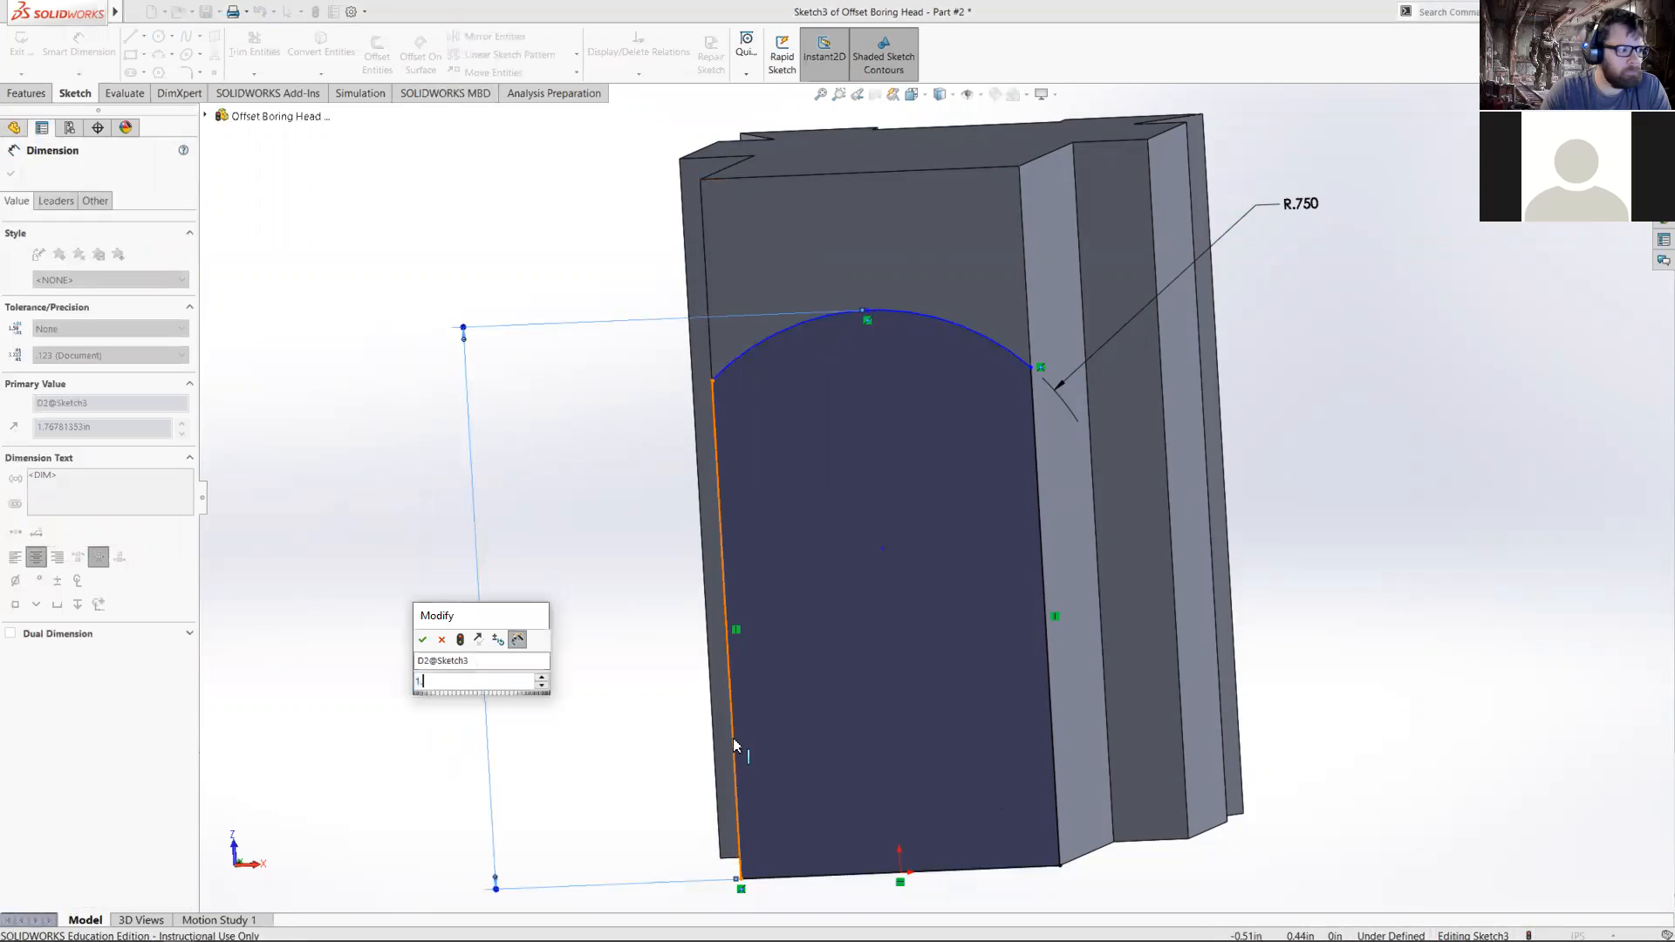
key(Return)
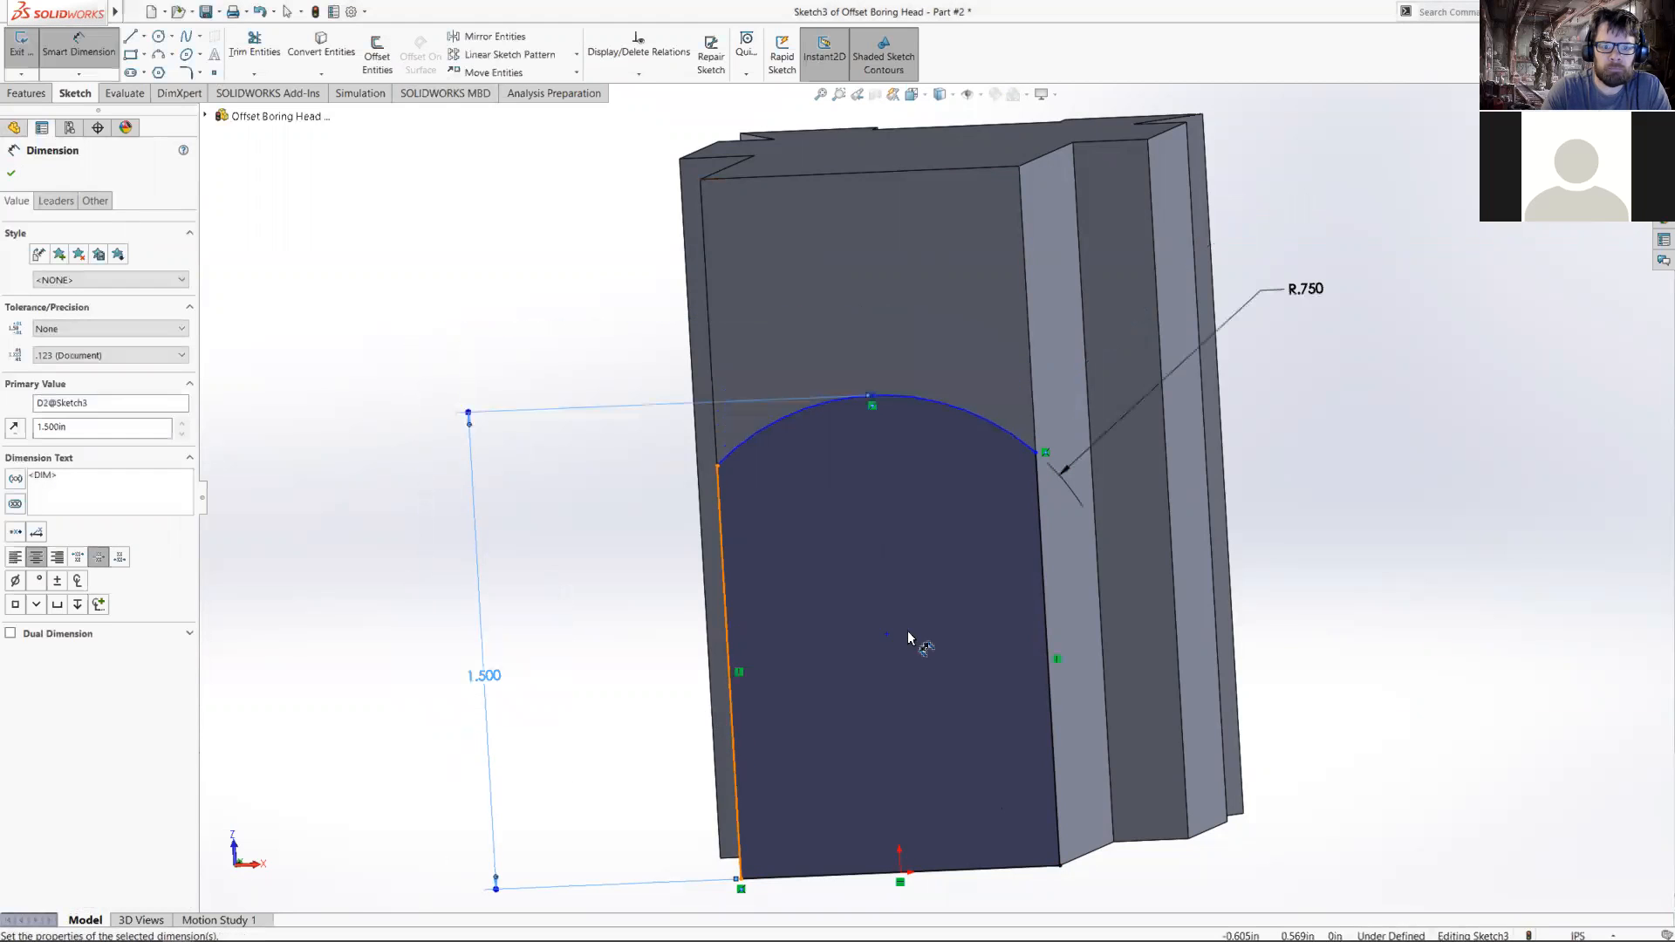
- Dimension the length of the profile's left vertical line and exit the sketch
click(721, 519)
click(605, 638)
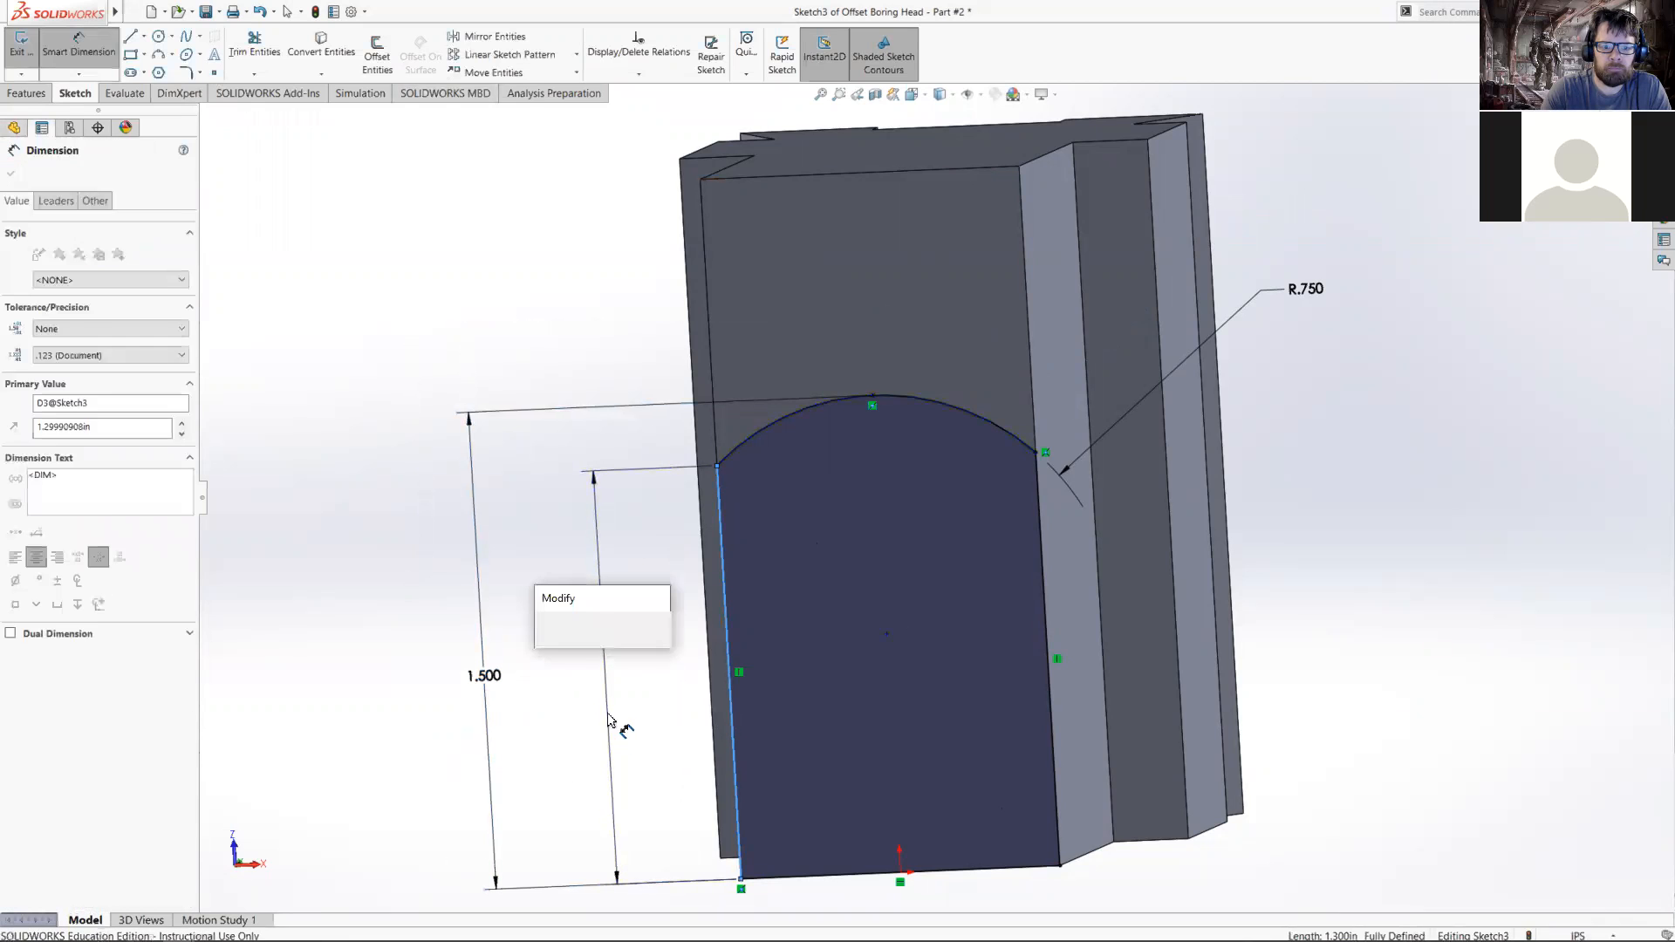
click(542, 640)
key(Escape)
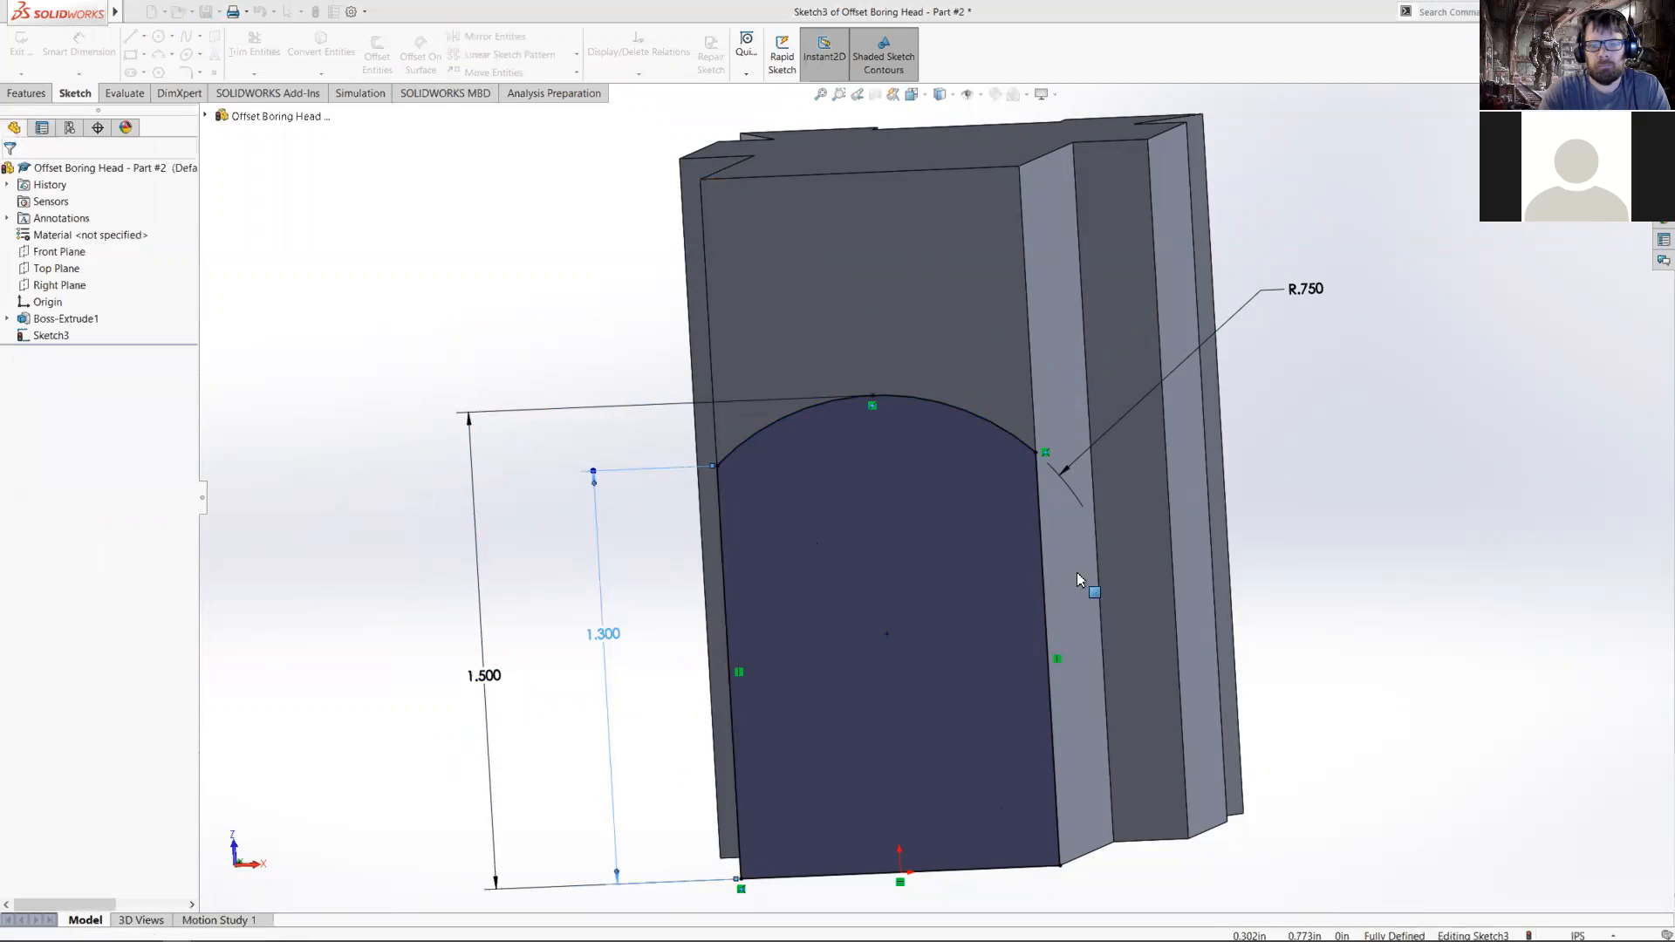
click(1630, 126)
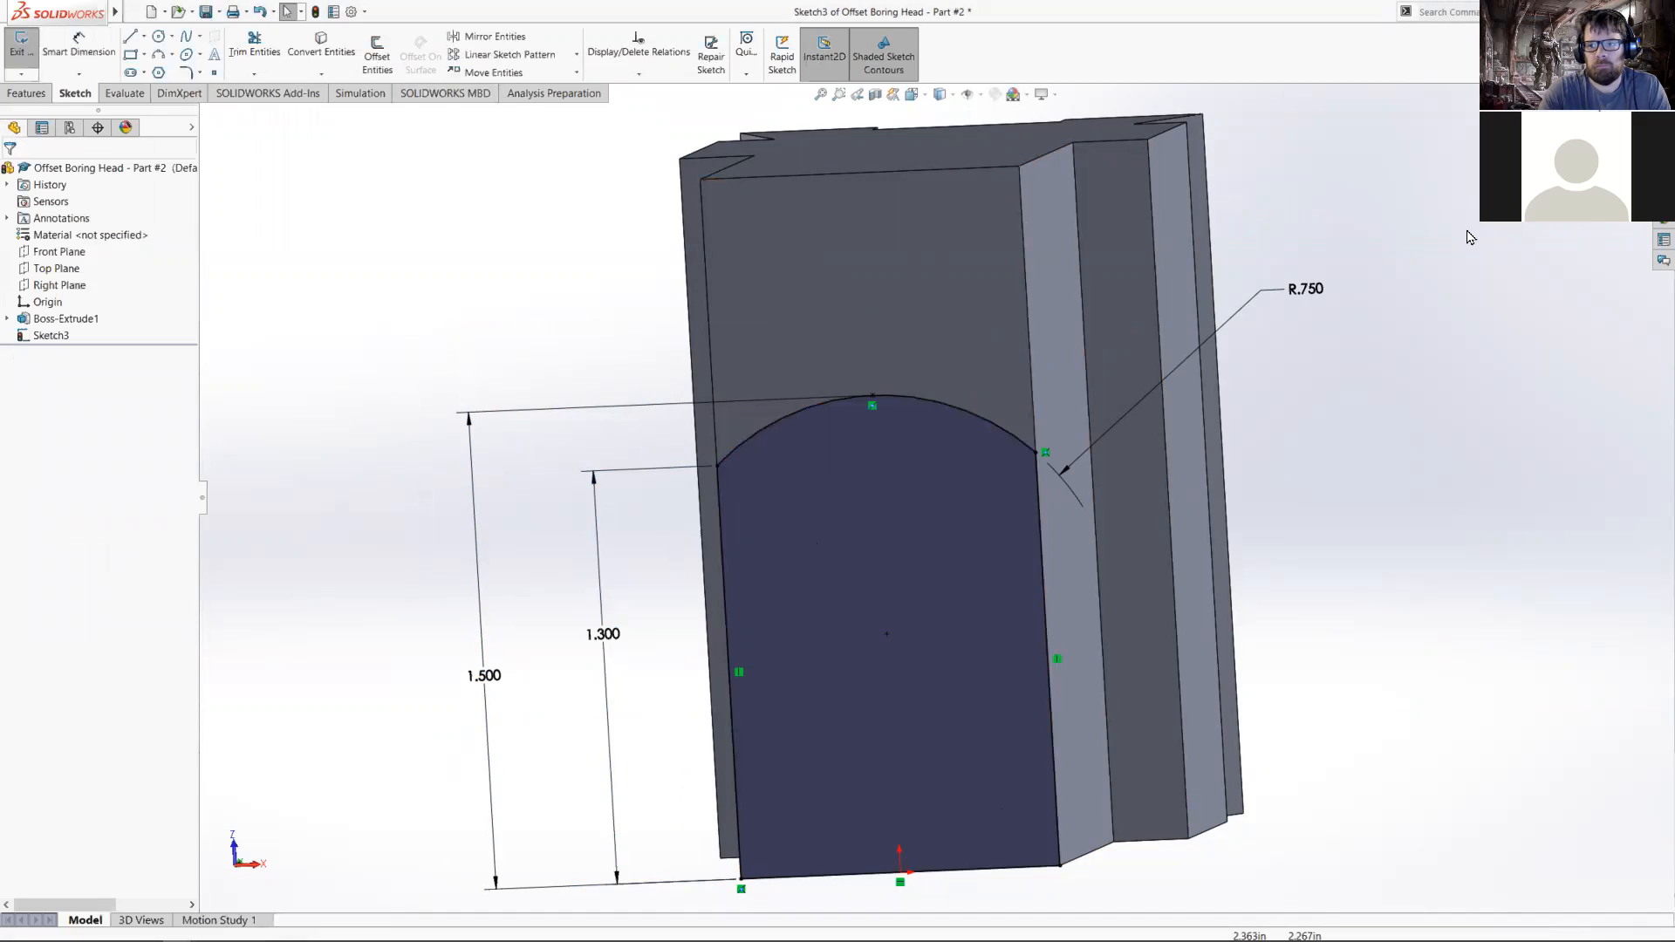
- Extrude-cut the arched sketch with Flip side to cut enabled, Up To Surface, ending at the recessed face beside the raised block
double_click(44, 336)
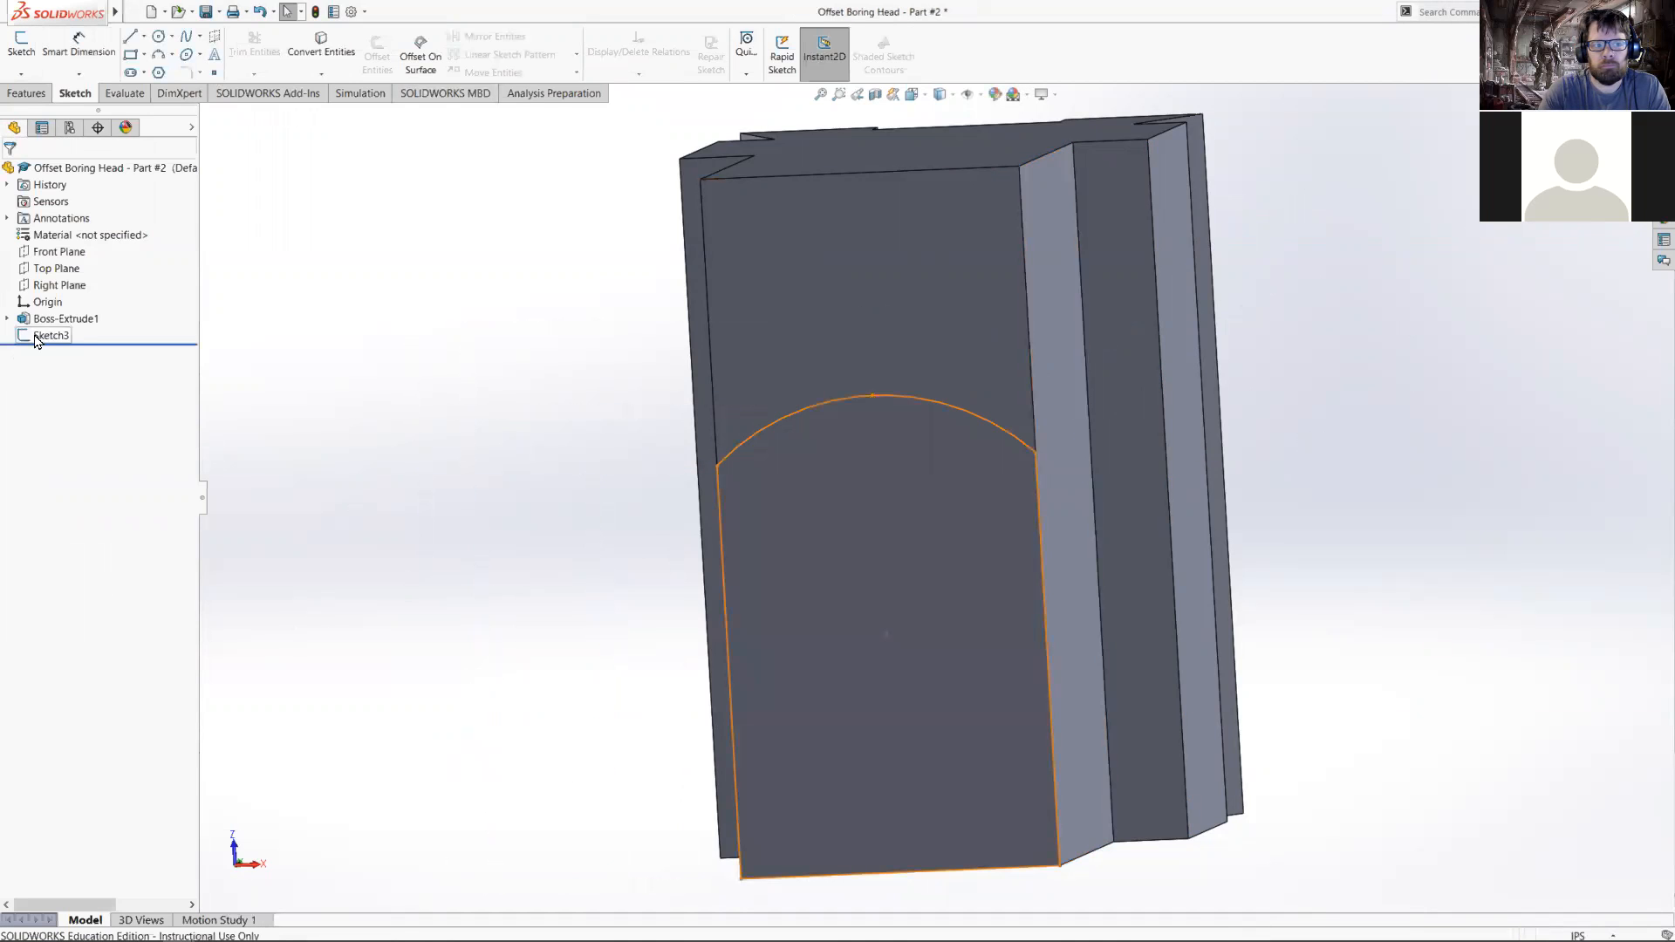
click(29, 93)
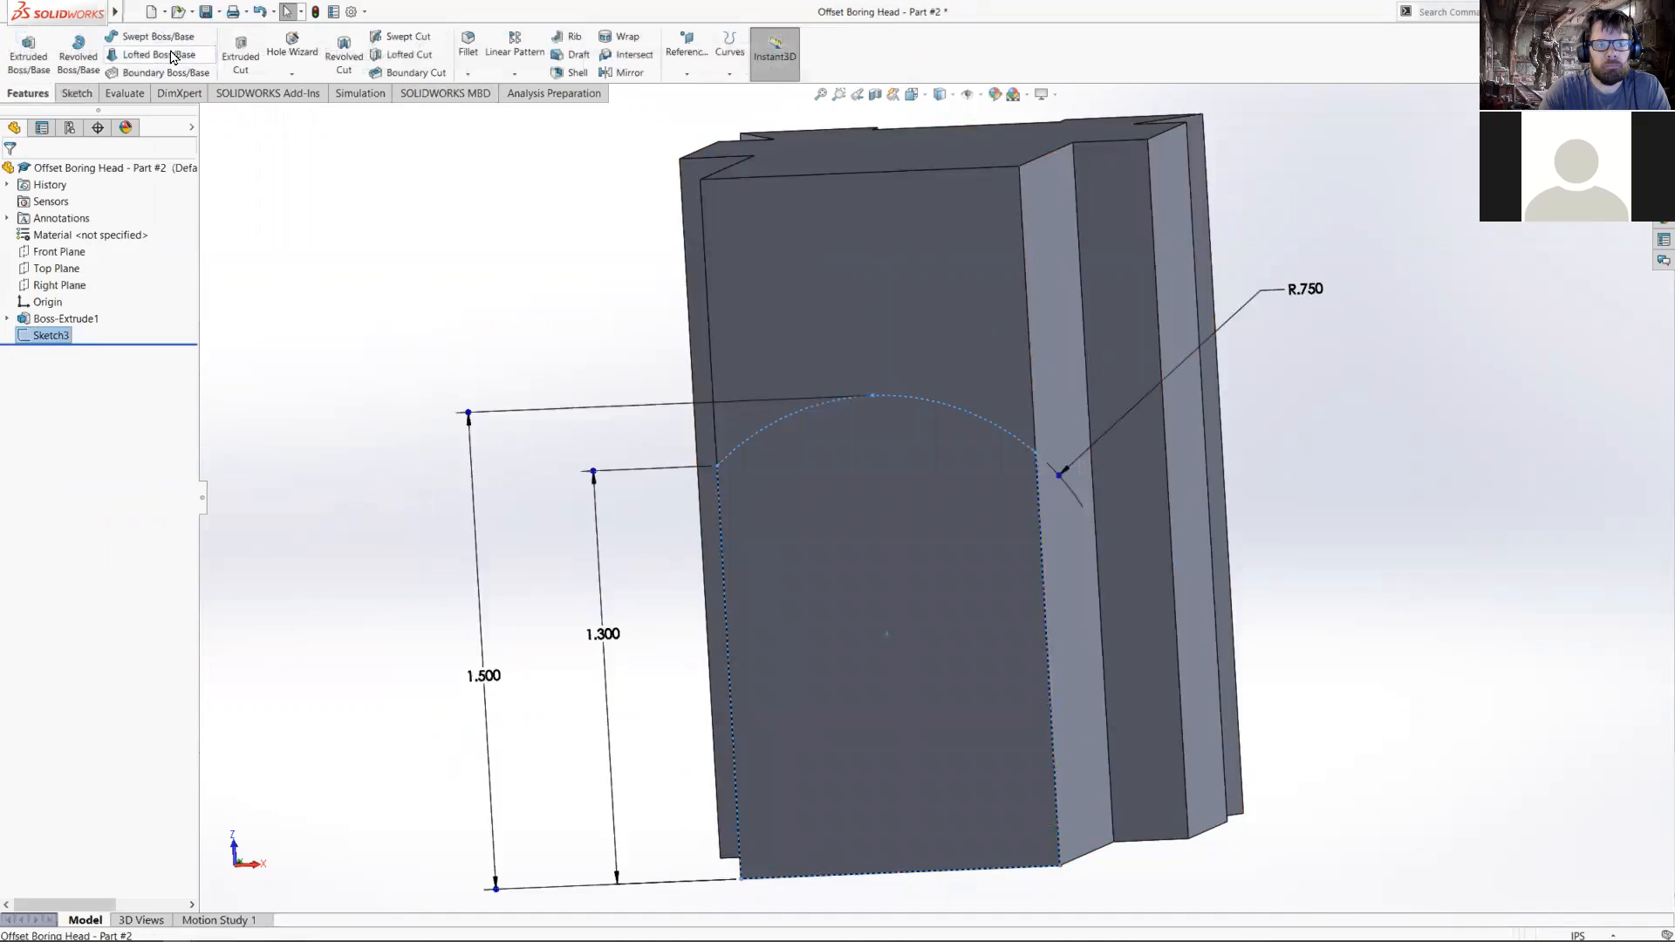
click(239, 59)
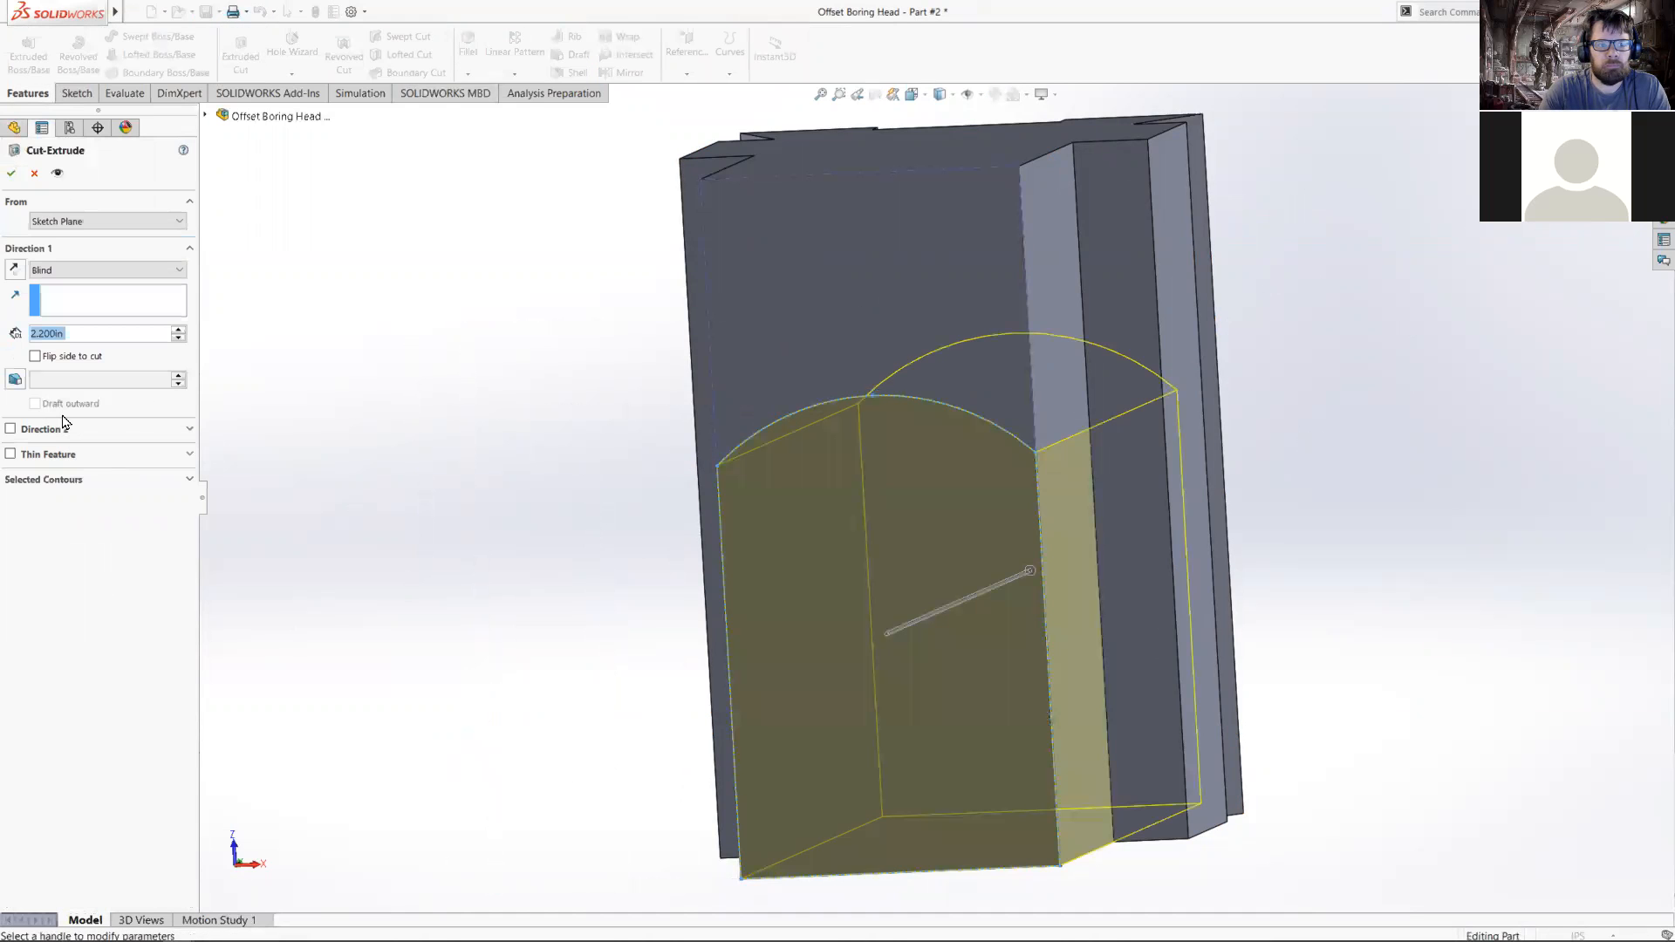
click(36, 357)
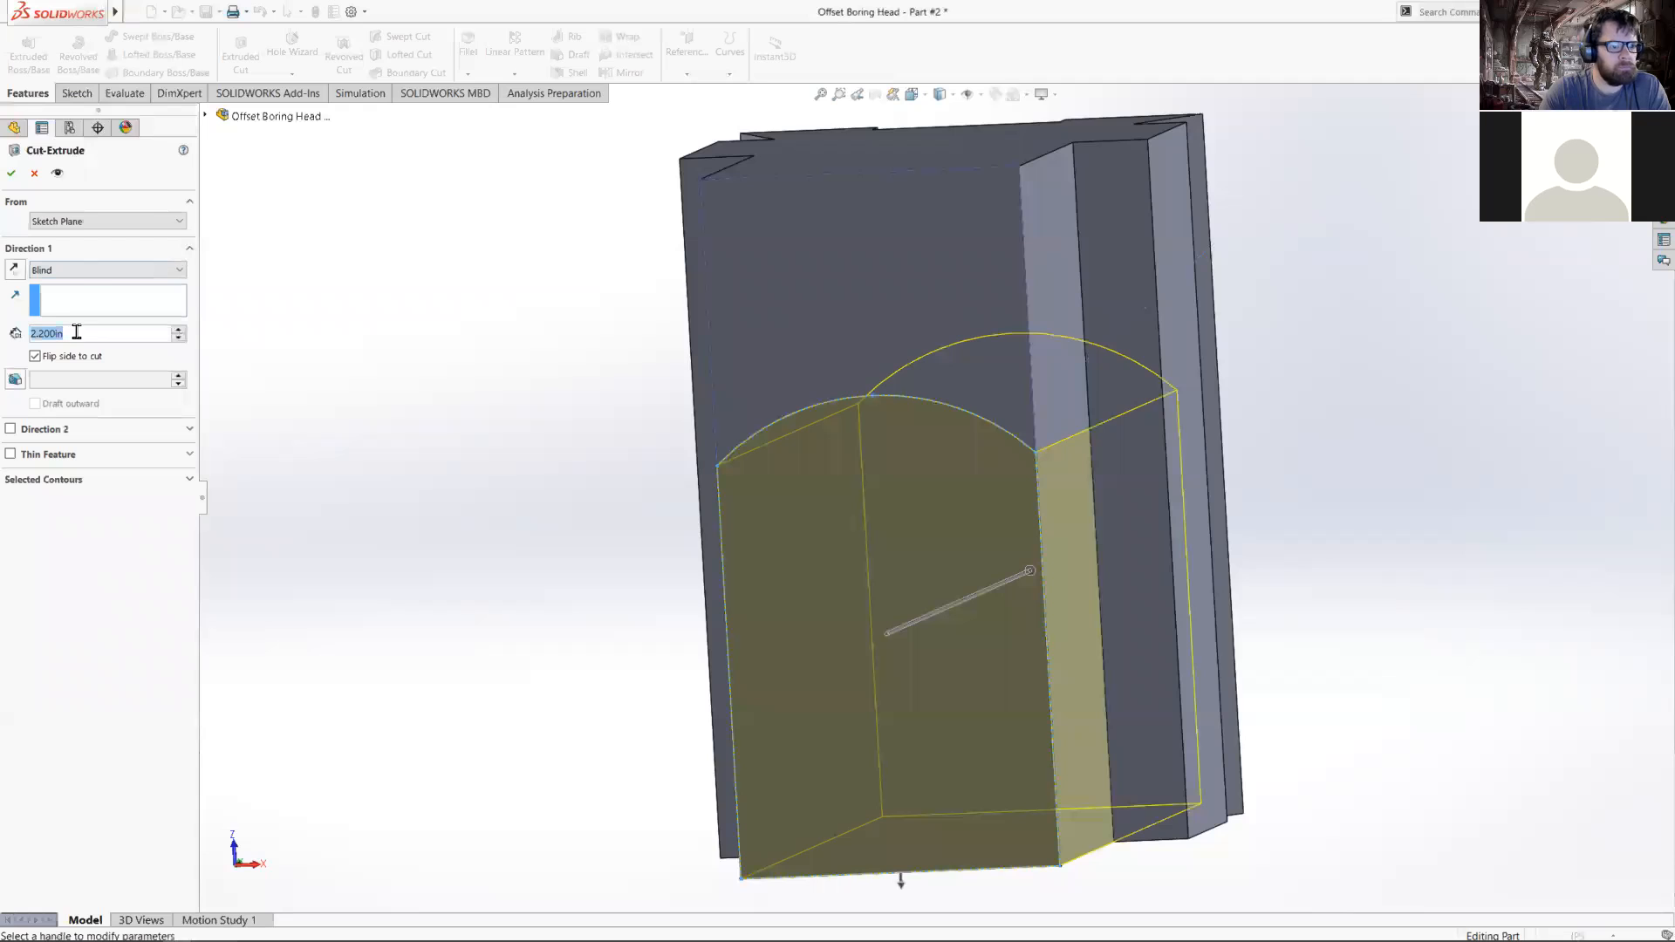
click(84, 270)
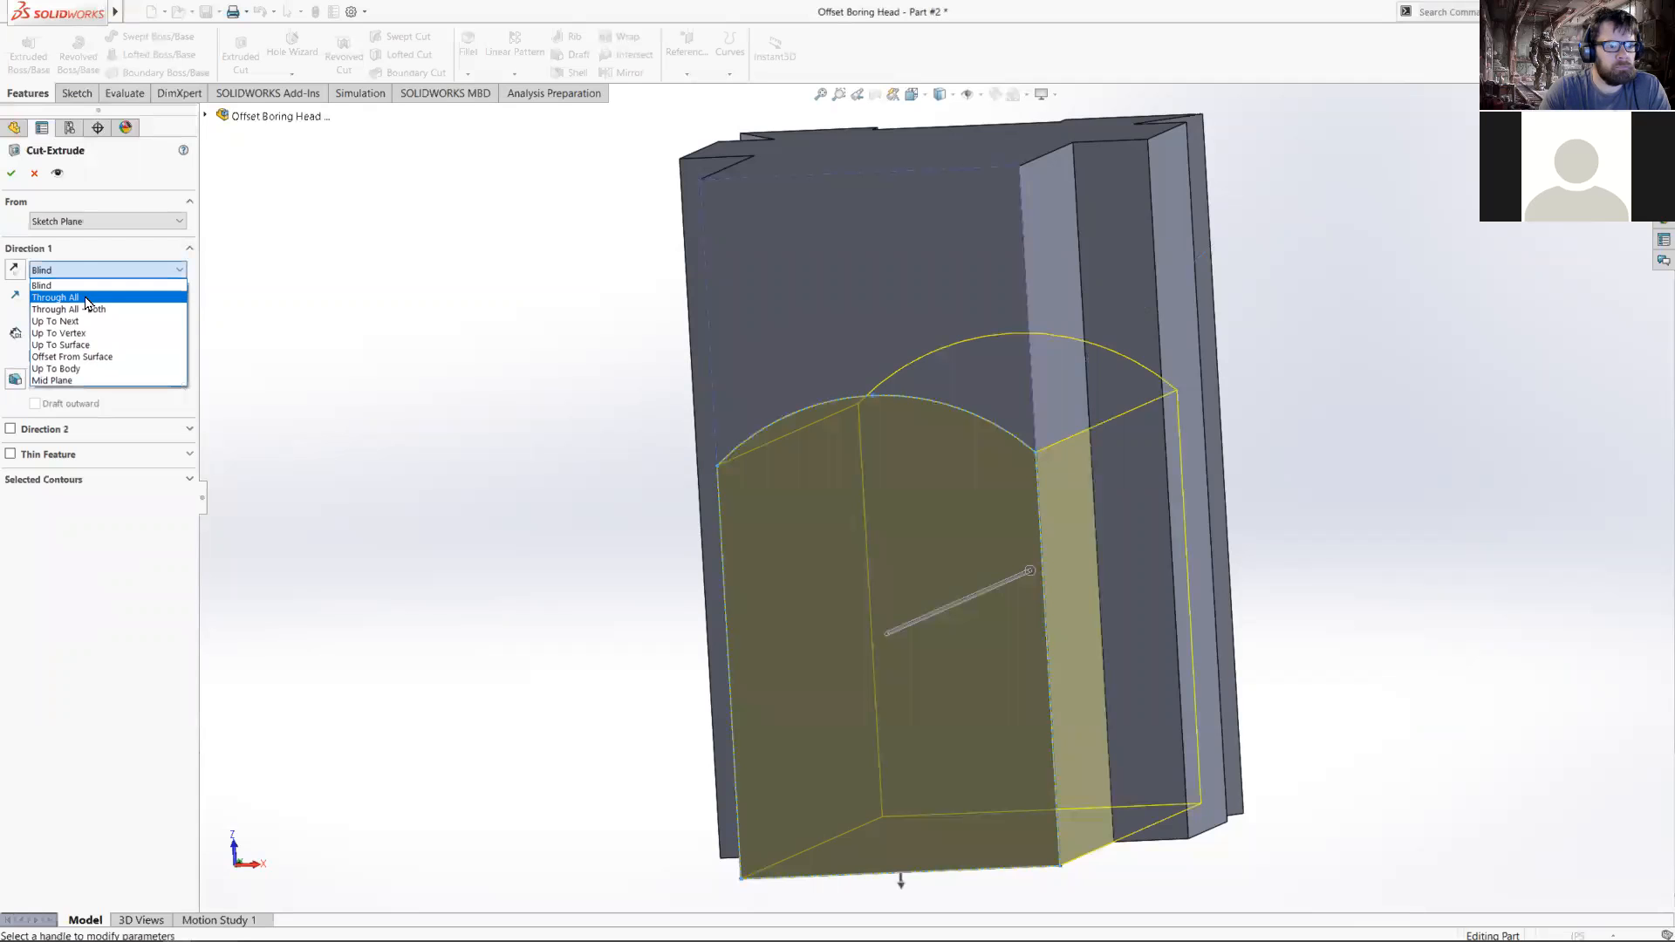
click(81, 346)
click(1102, 215)
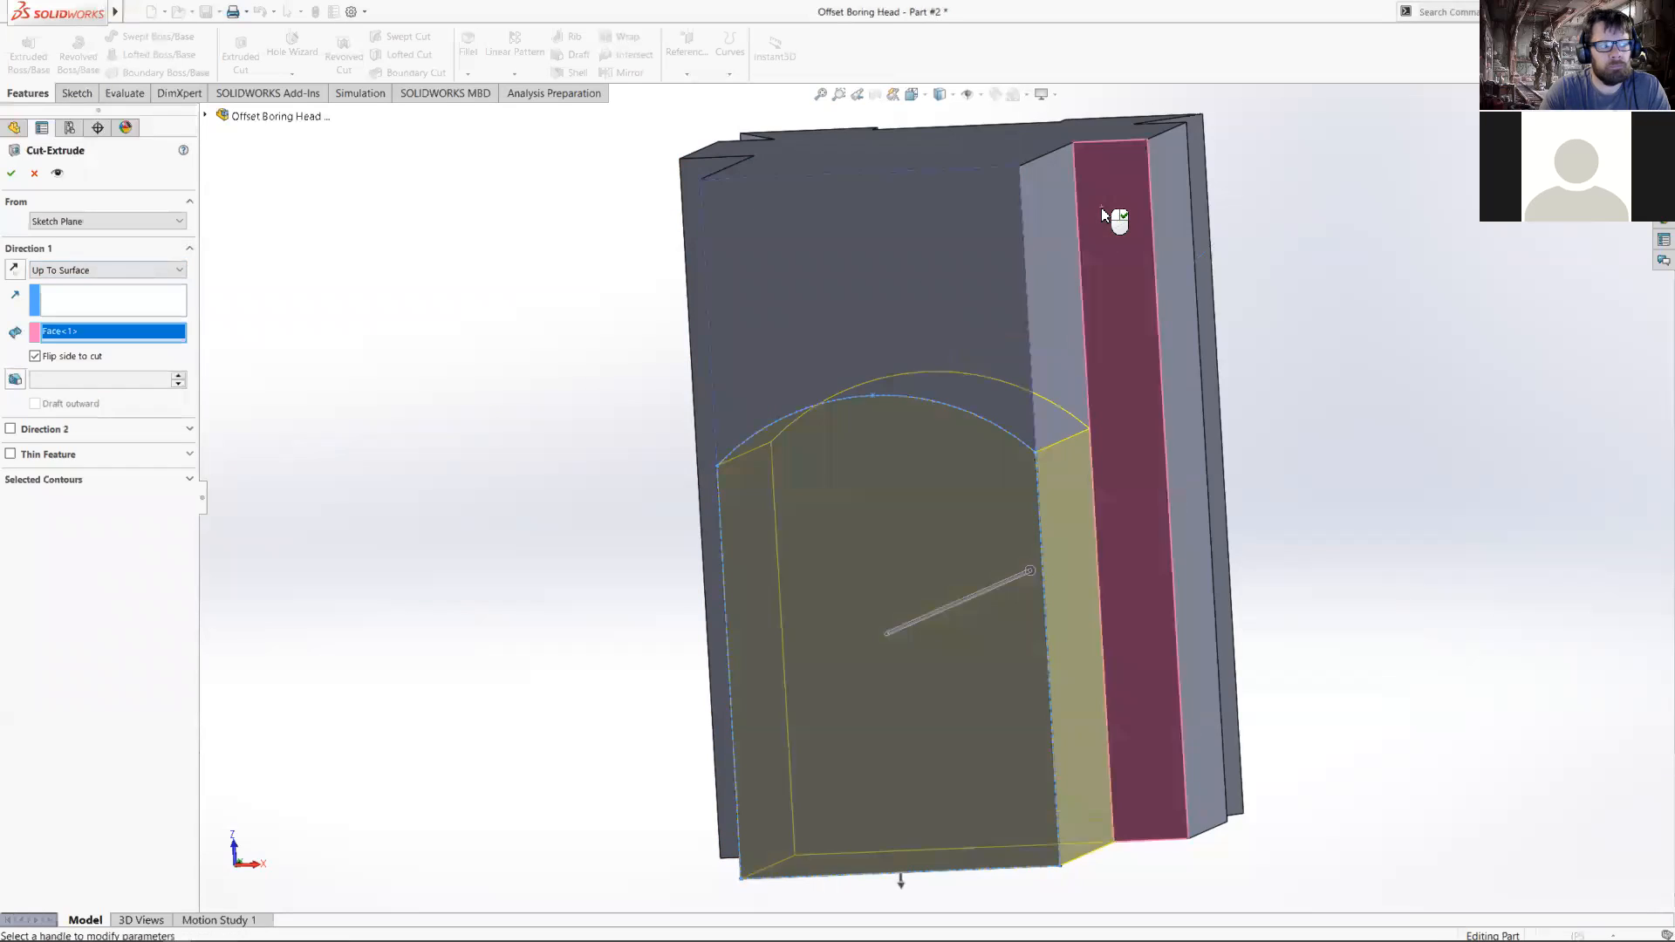
click(11, 172)
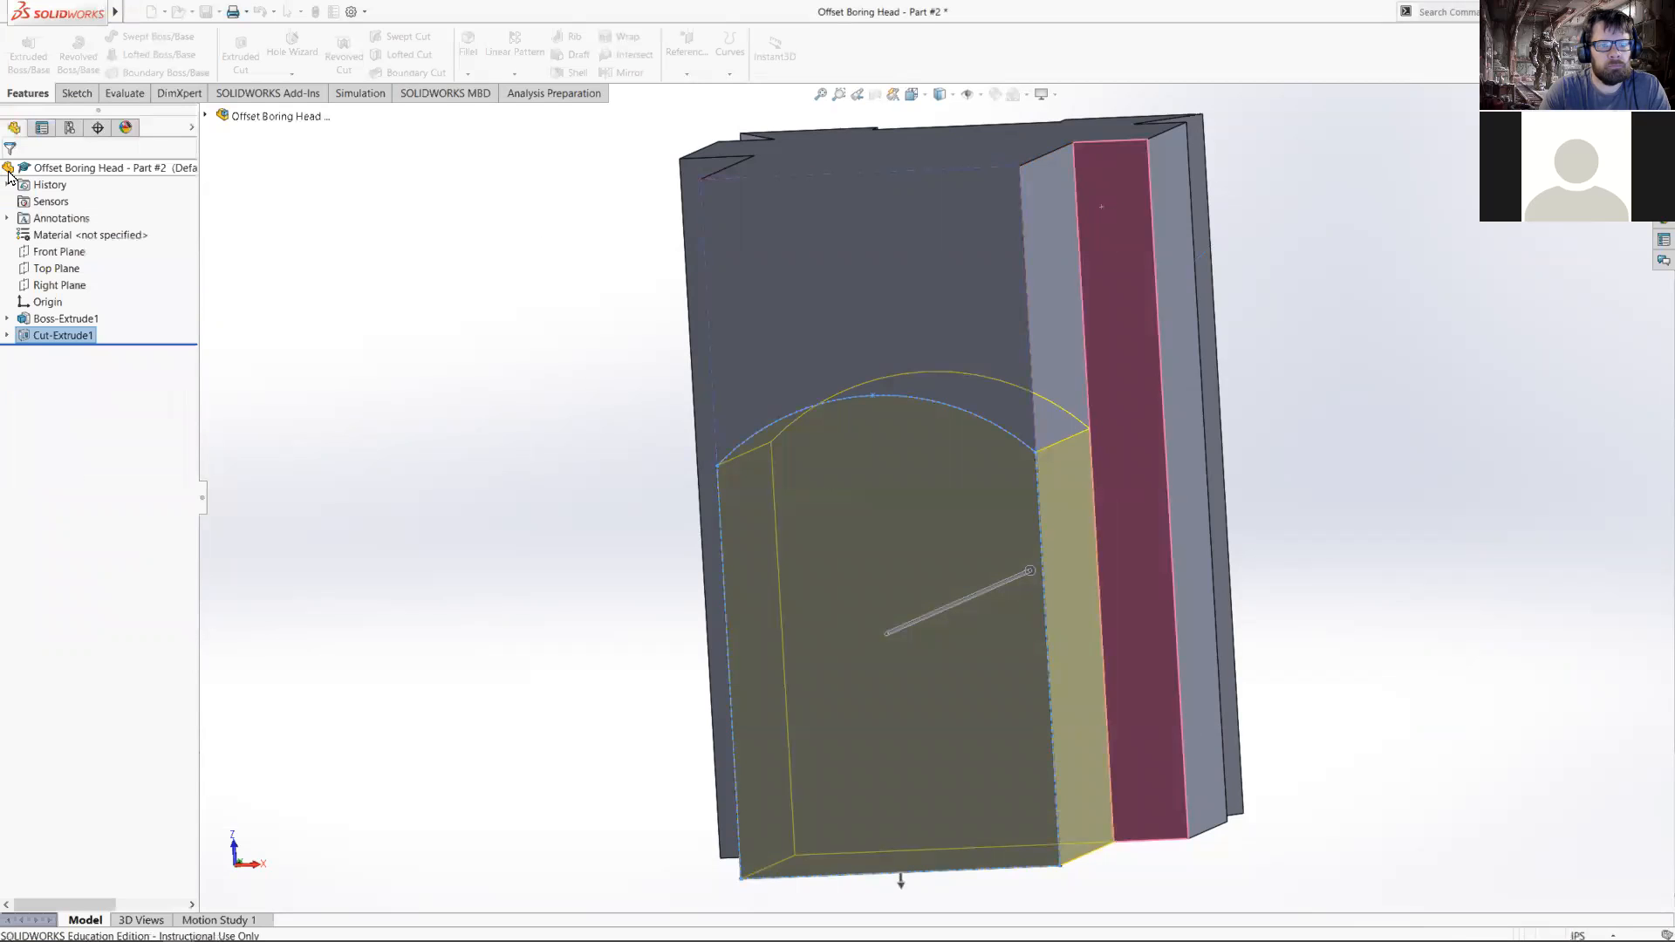
middle_drag(1092, 433, 965, 404)
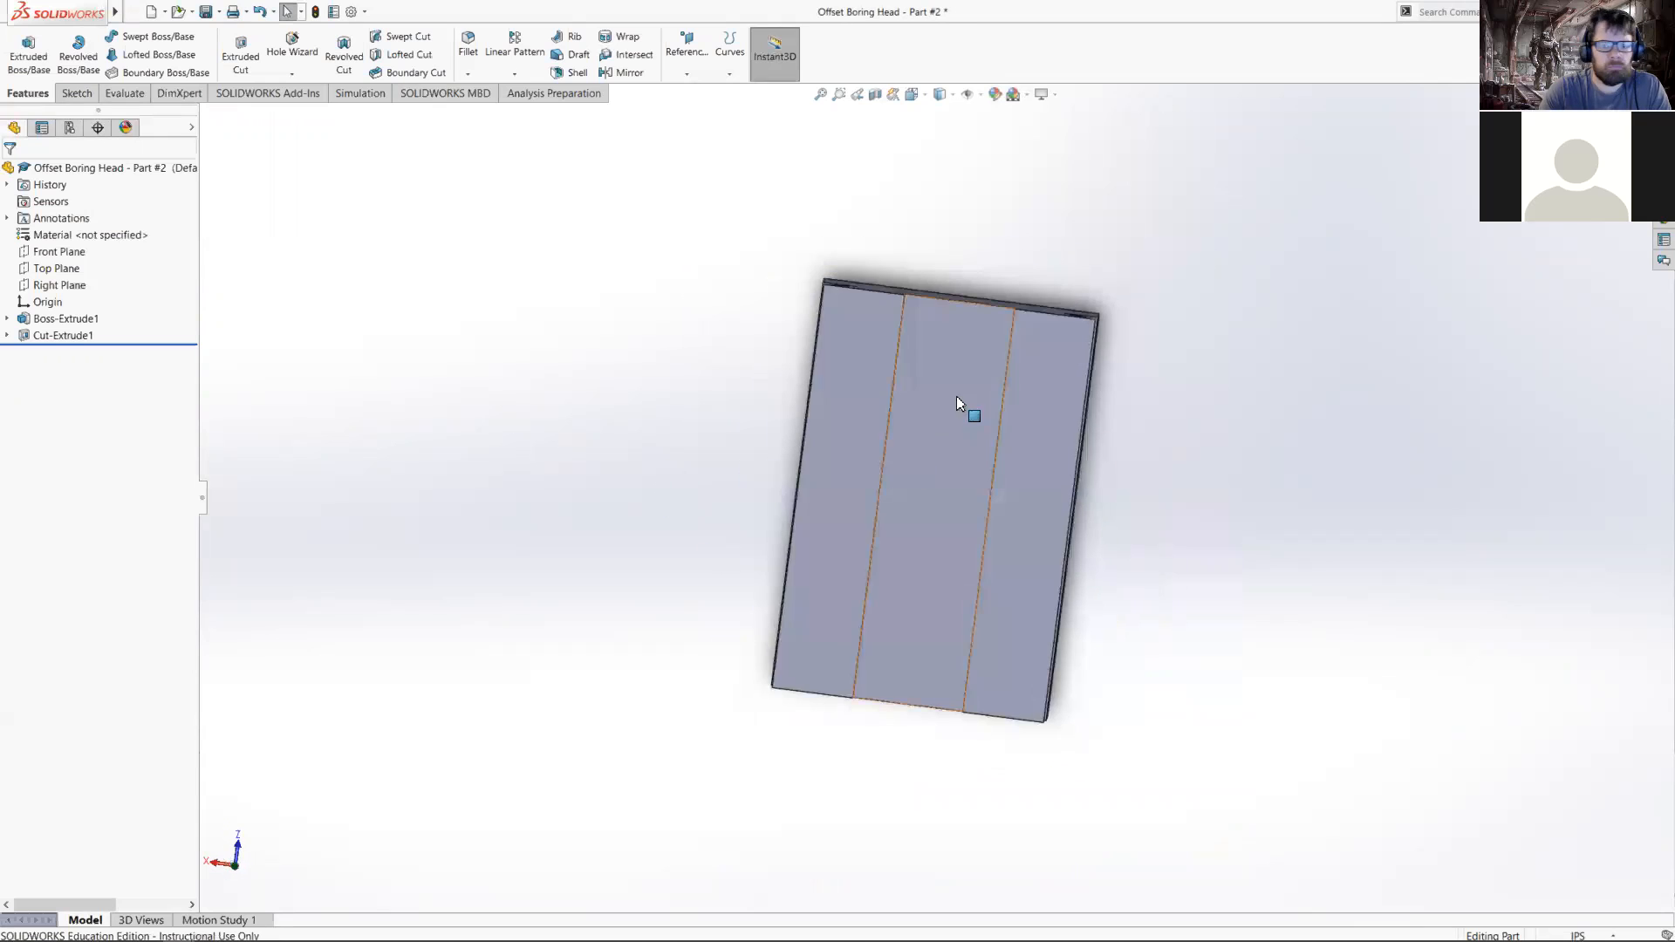
- Check the arched block and dovetail body from several sides and save the part
click(970, 388)
scroll(907, 453, up, 3)
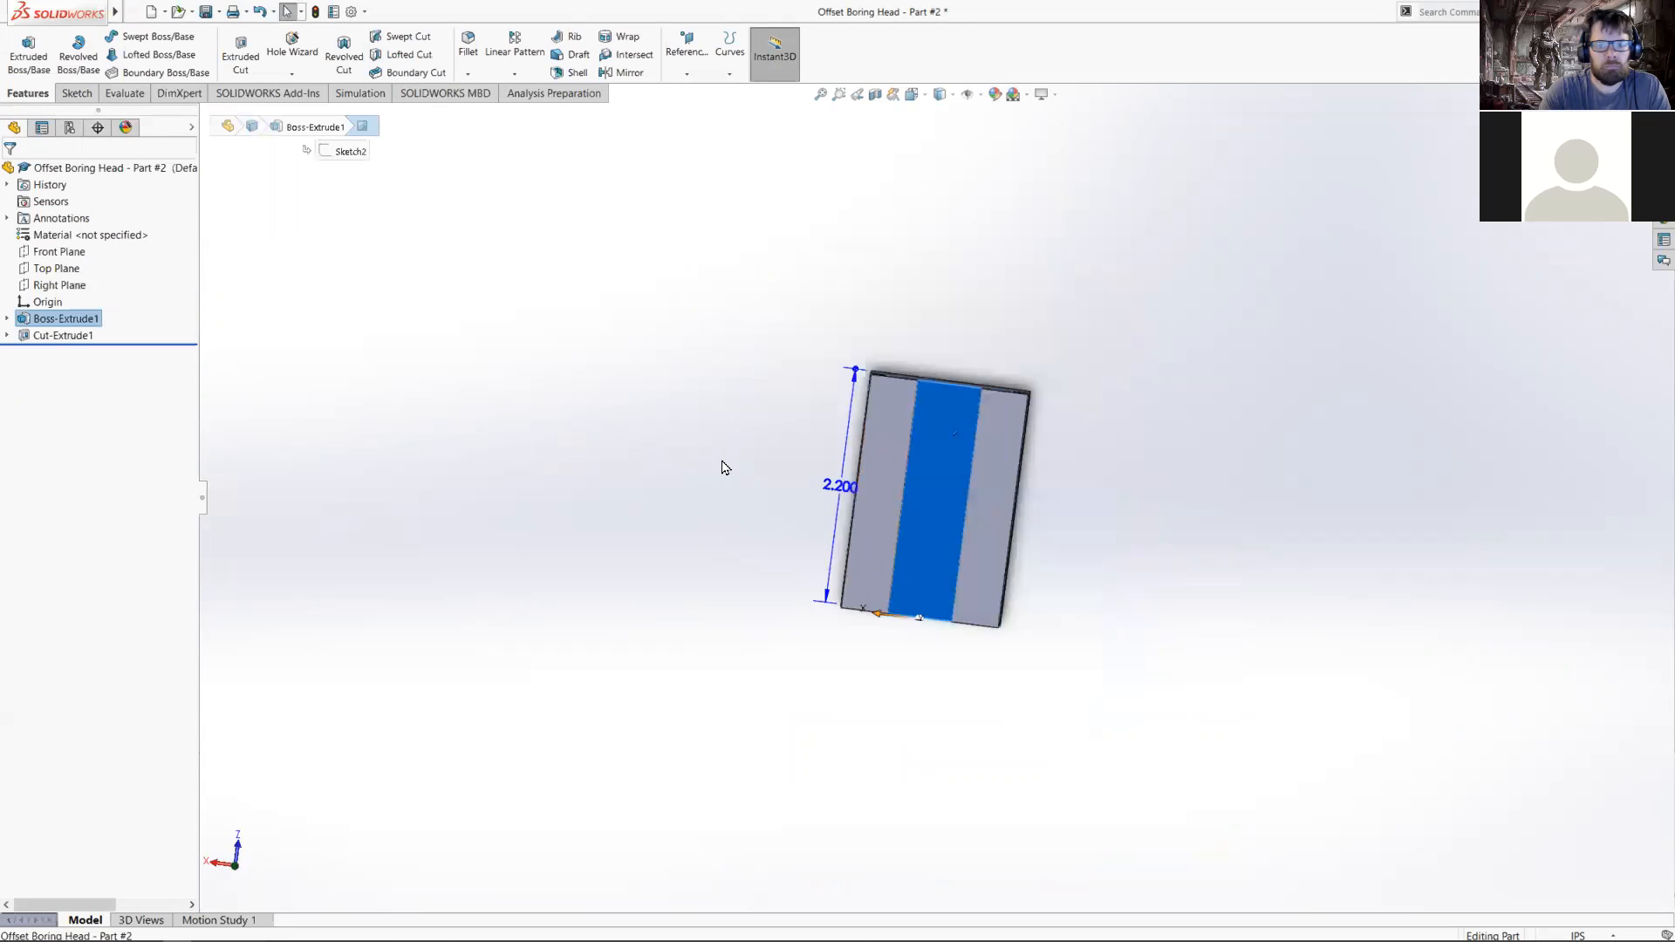
click(710, 318)
scroll(965, 467, down, 5)
middle_drag(1019, 473, 1066, 463)
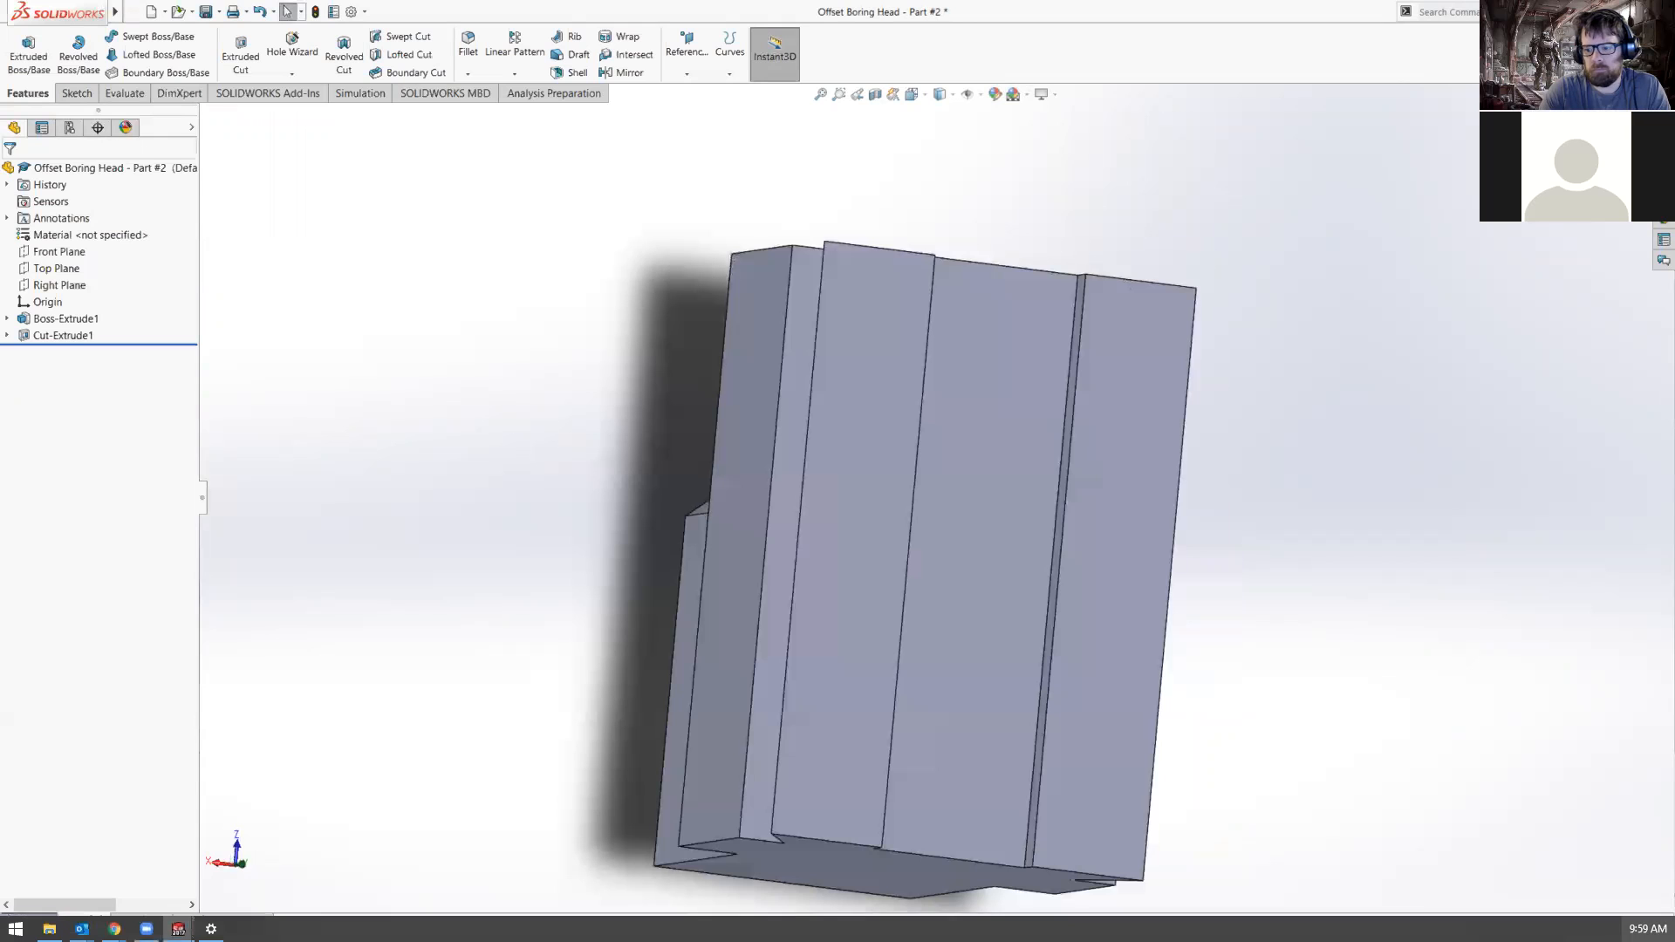
scroll(1039, 541, up, 3)
scroll(995, 550, down, 3)
middle_drag(995, 550, 704, 465)
scroll(930, 496, up, 2)
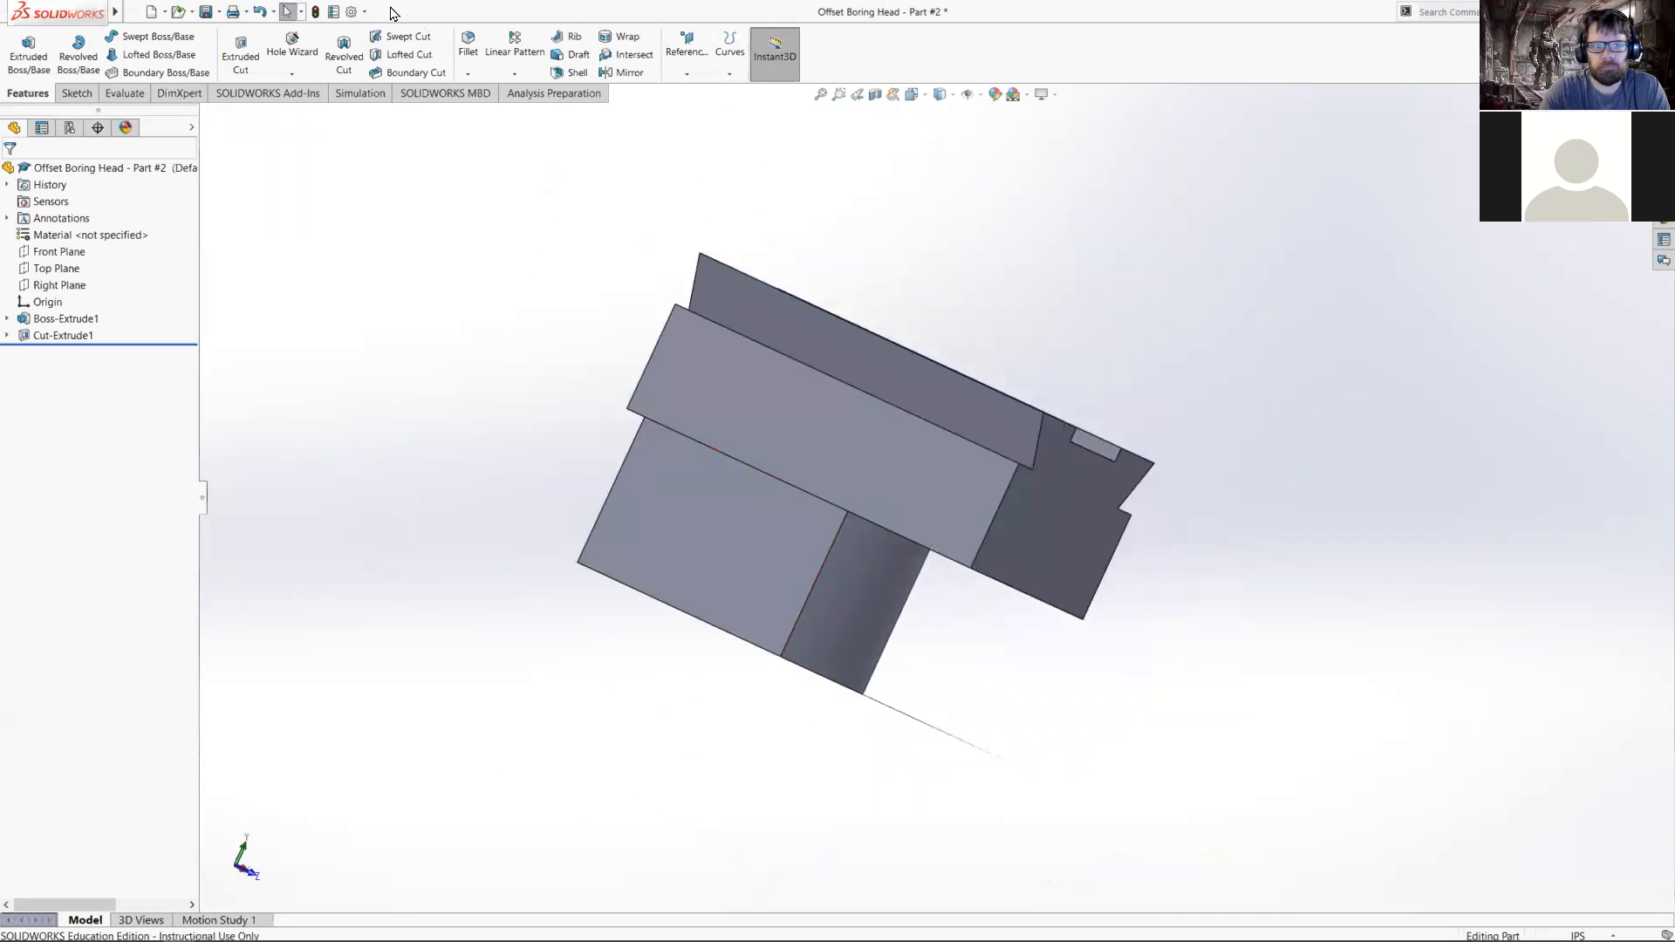
click(206, 13)
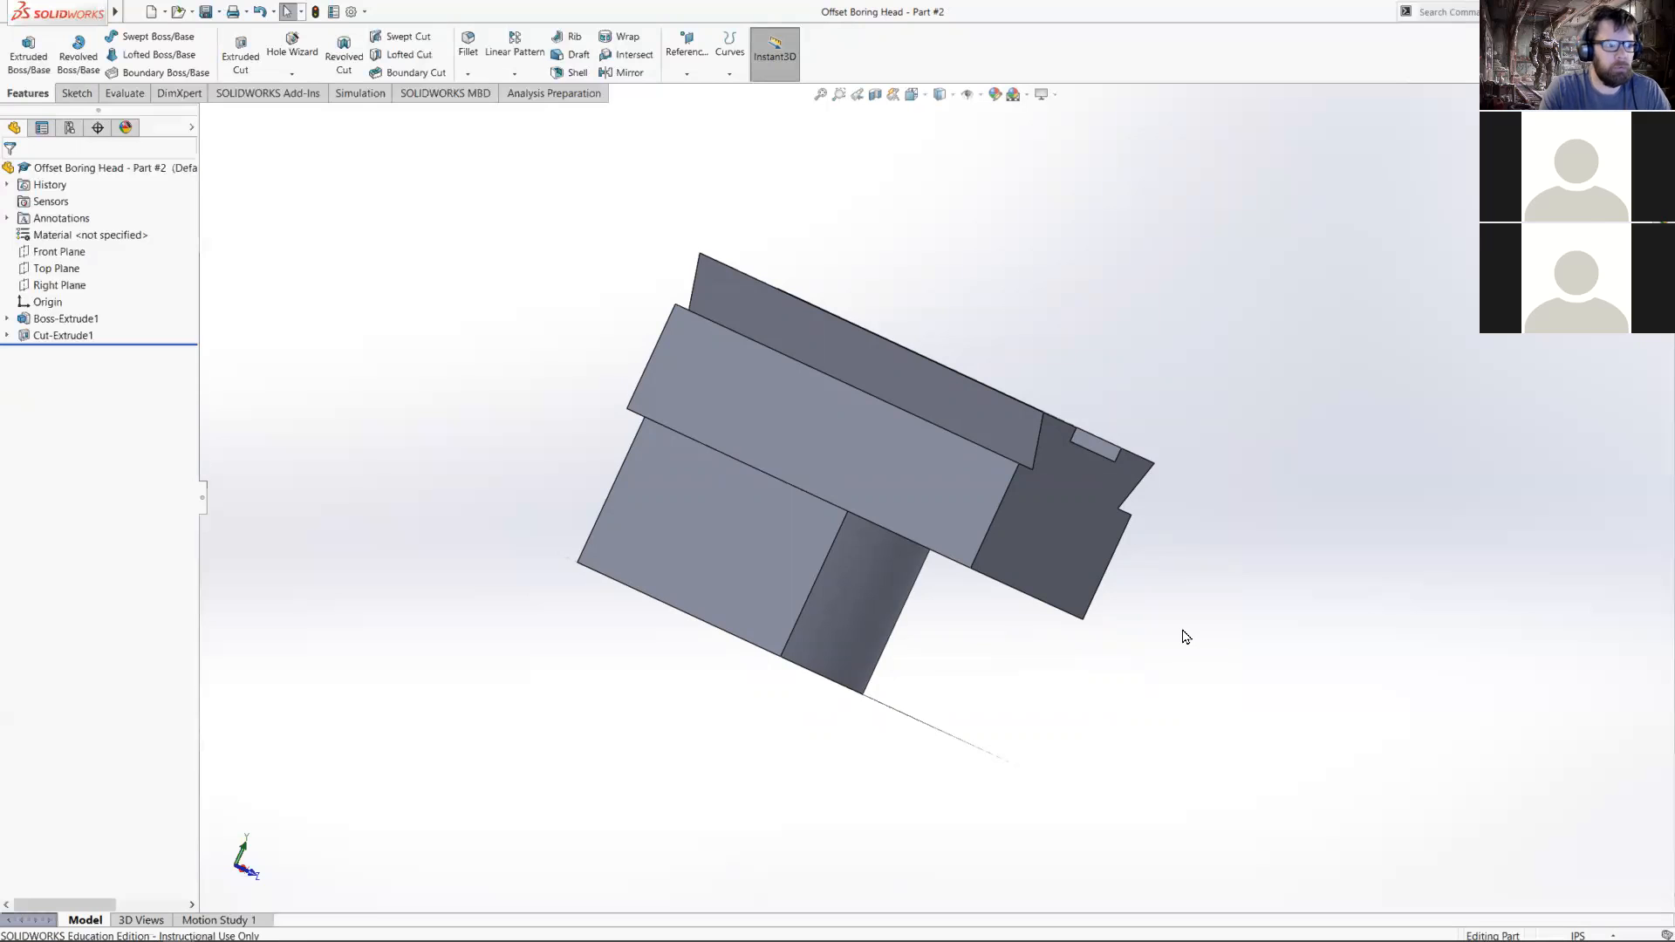
- Examine the dovetail, top channel and arched block of the Part #2 model from several angles
scroll(1014, 488, up, 4)
middle_drag(1015, 494, 901, 474)
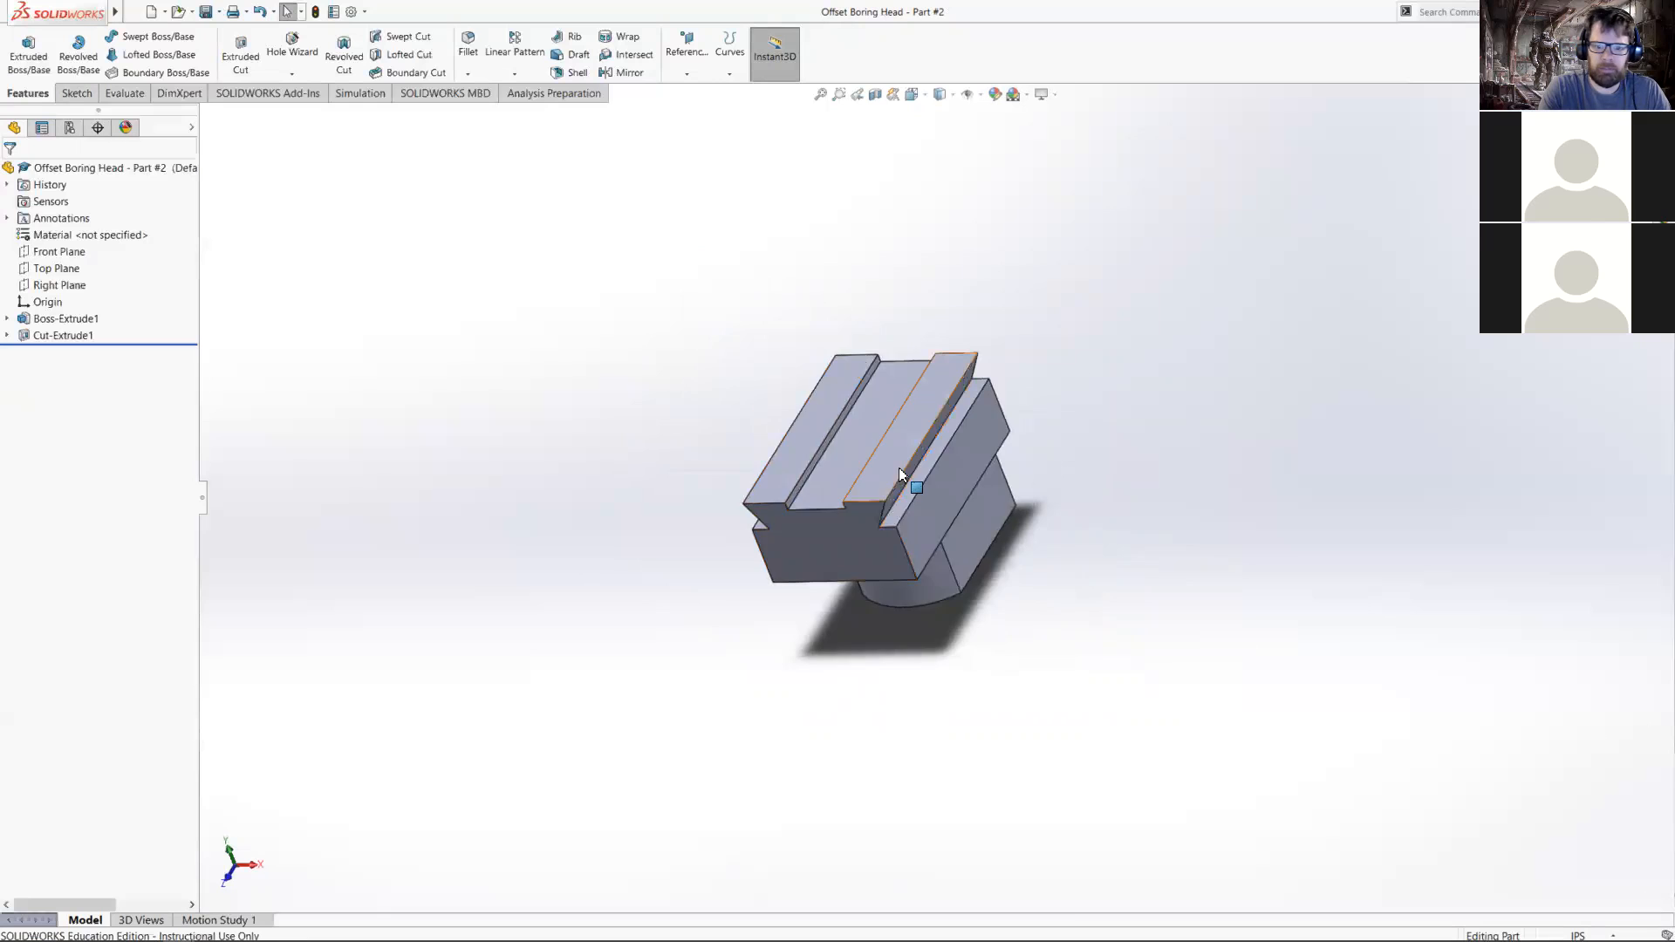
scroll(900, 474, down, 4)
middle_drag(785, 583, 881, 498)
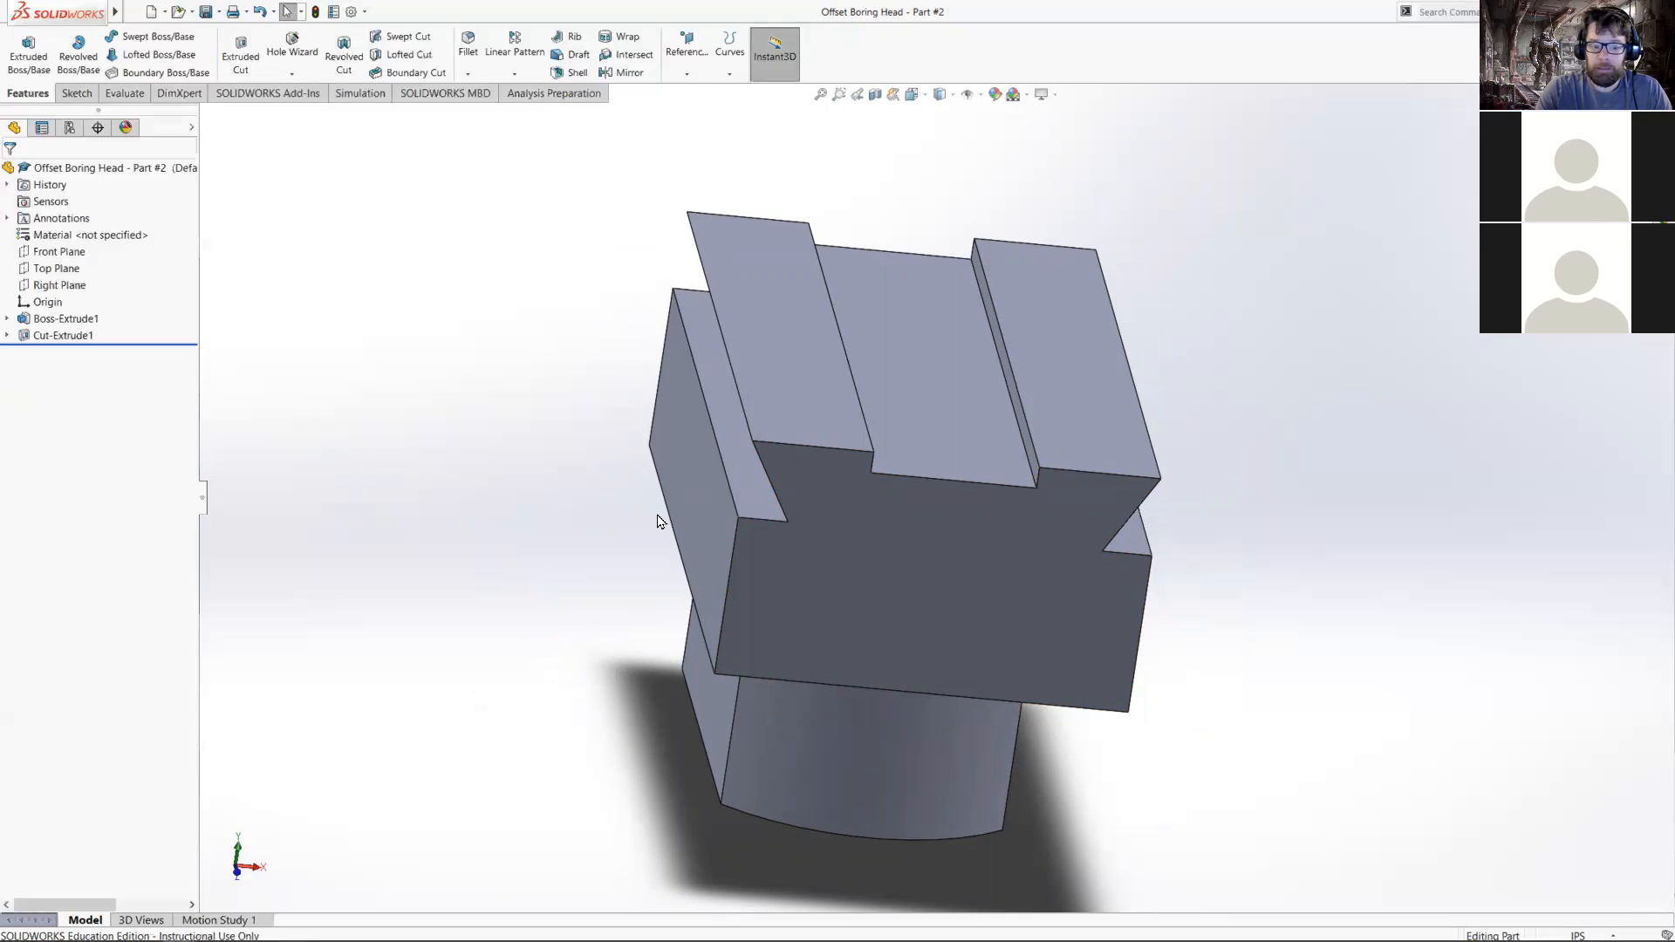
scroll(899, 353, up, 2)
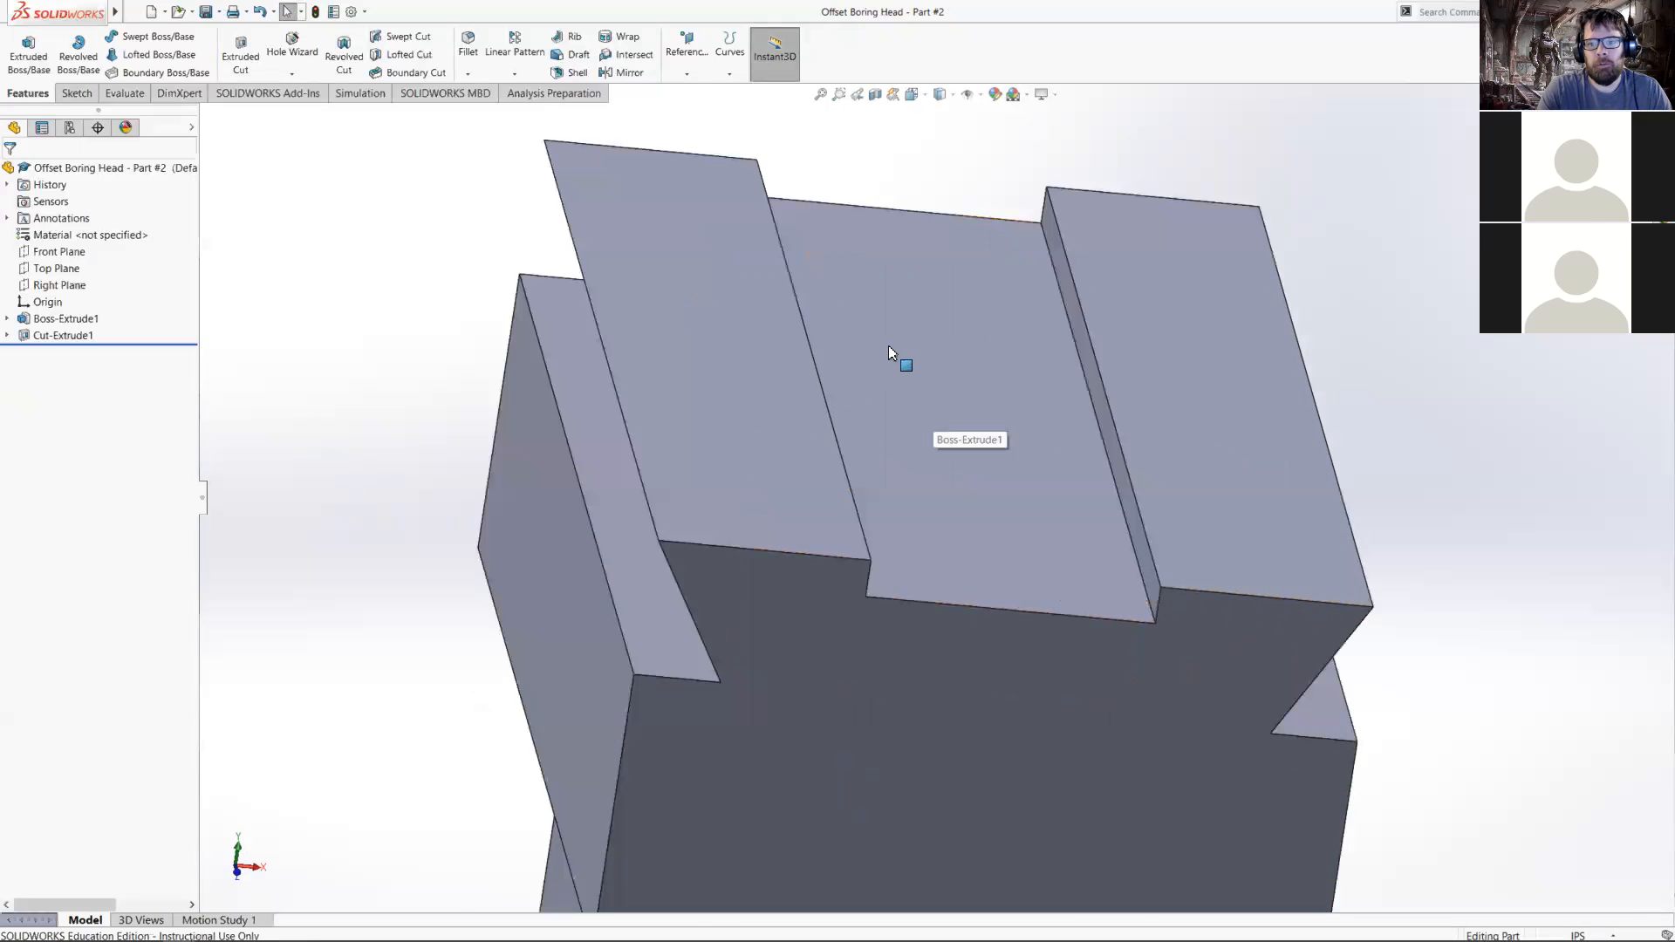
scroll(979, 493, down, 3)
middle_drag(1028, 579, 819, 609)
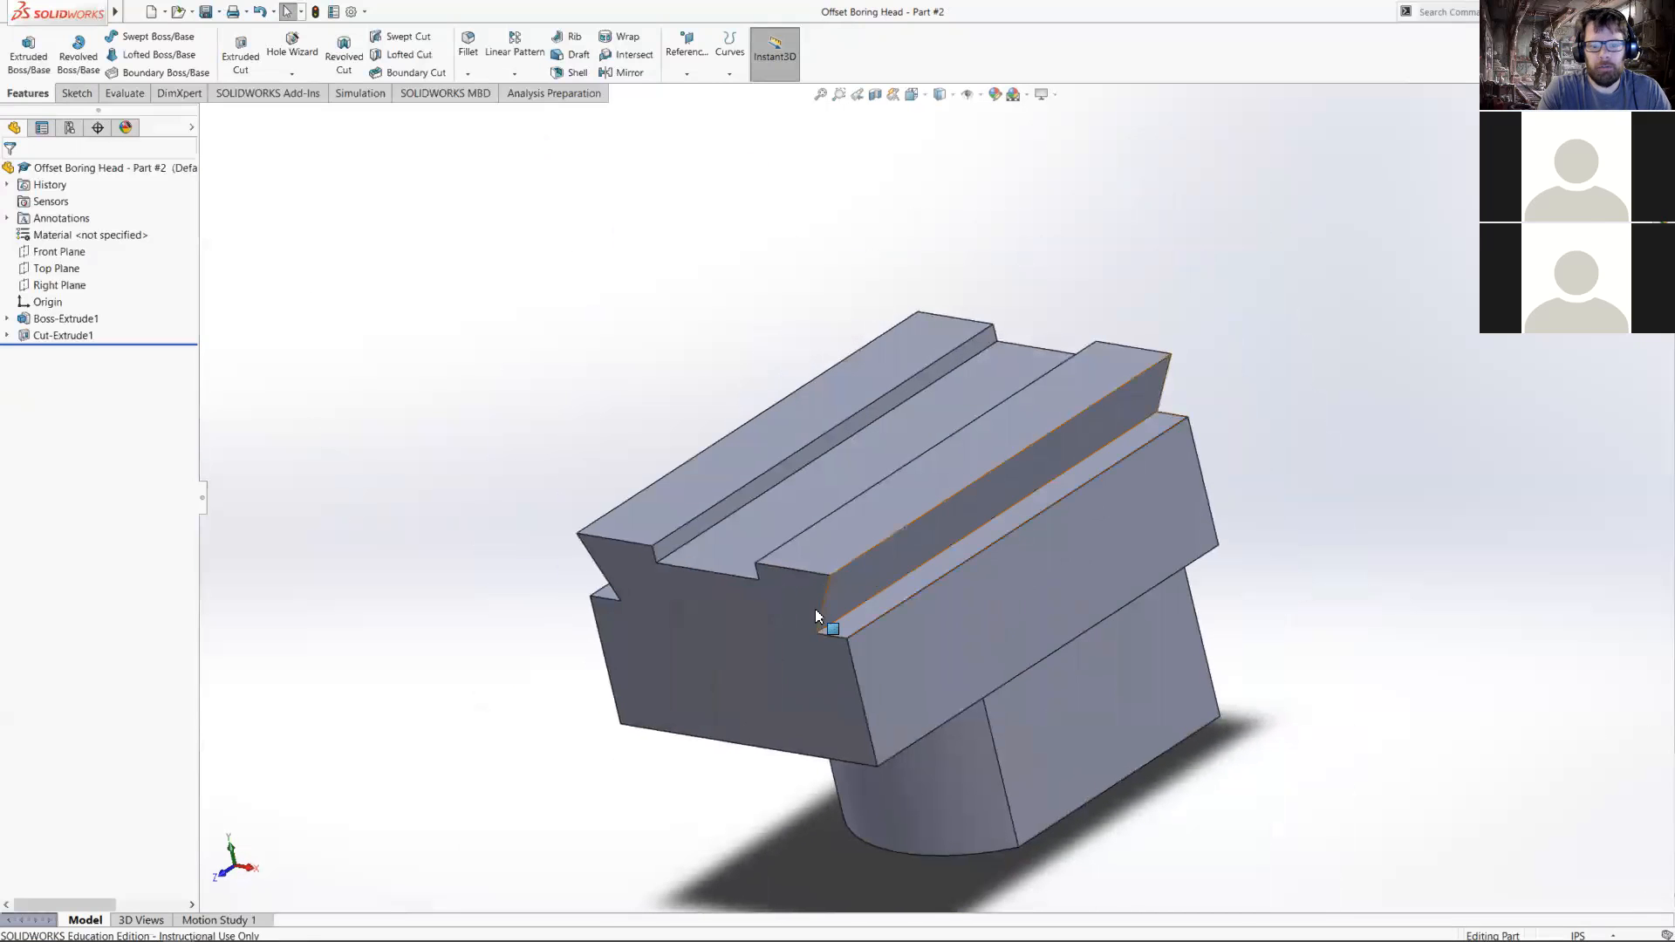
scroll(785, 545, up, 2)
middle_drag(800, 553, 875, 548)
scroll(875, 548, down, 4)
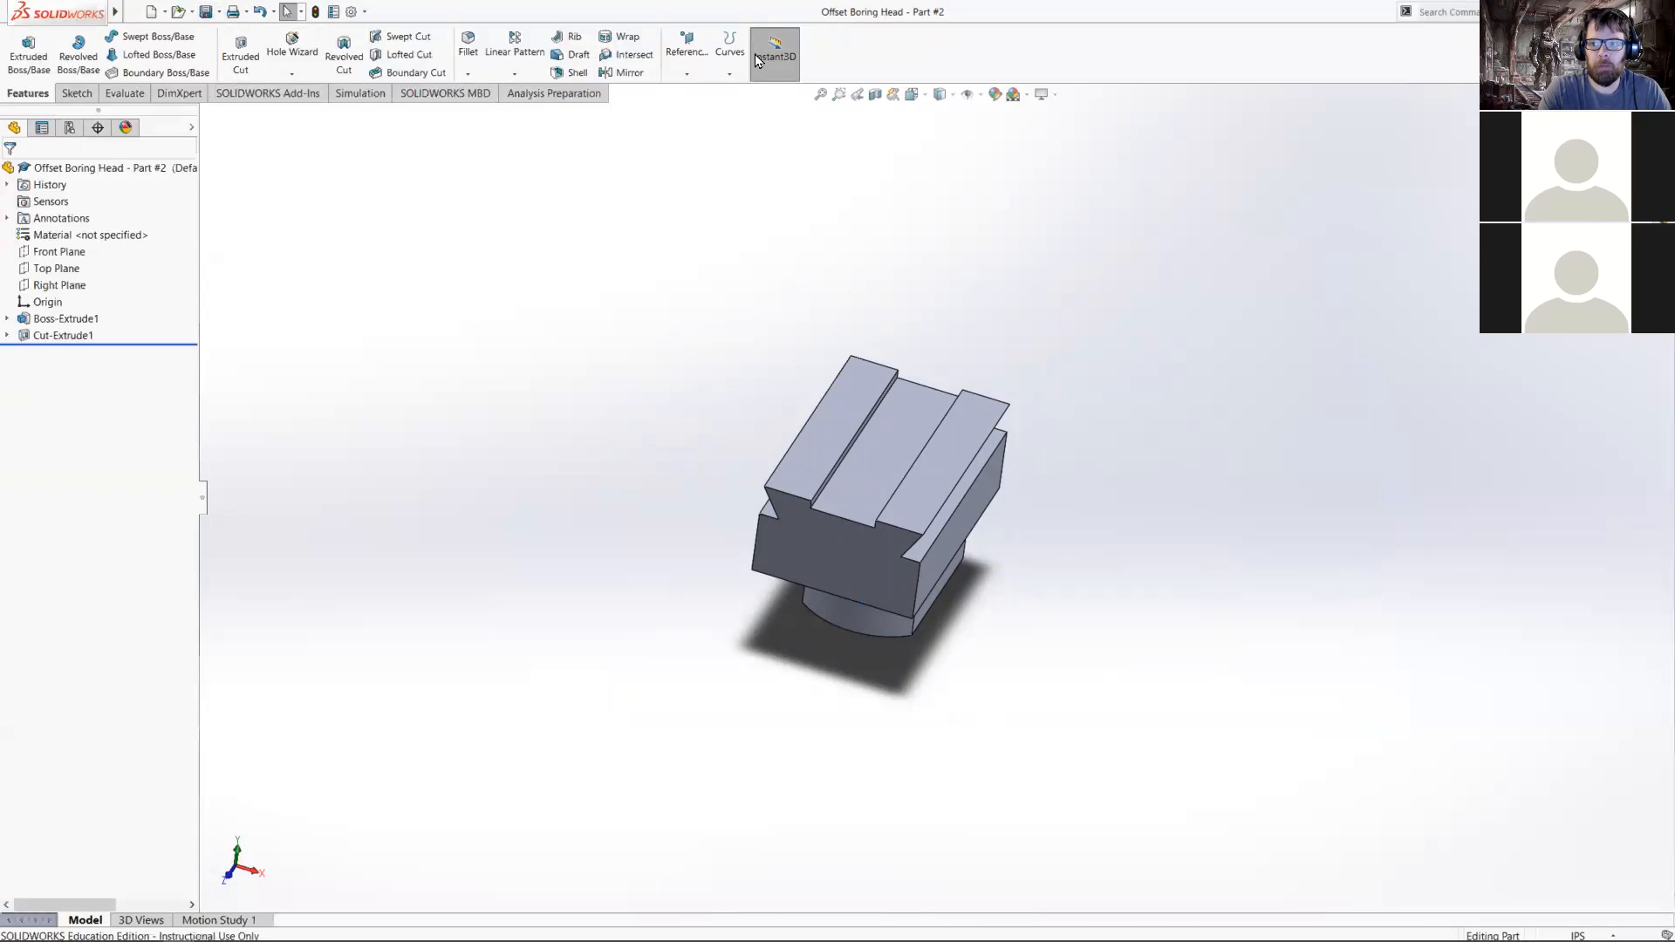
- Open the part file Offset Boring Head - Part #1 and turn the model to view it from the side
click(192, 11)
click(198, 32)
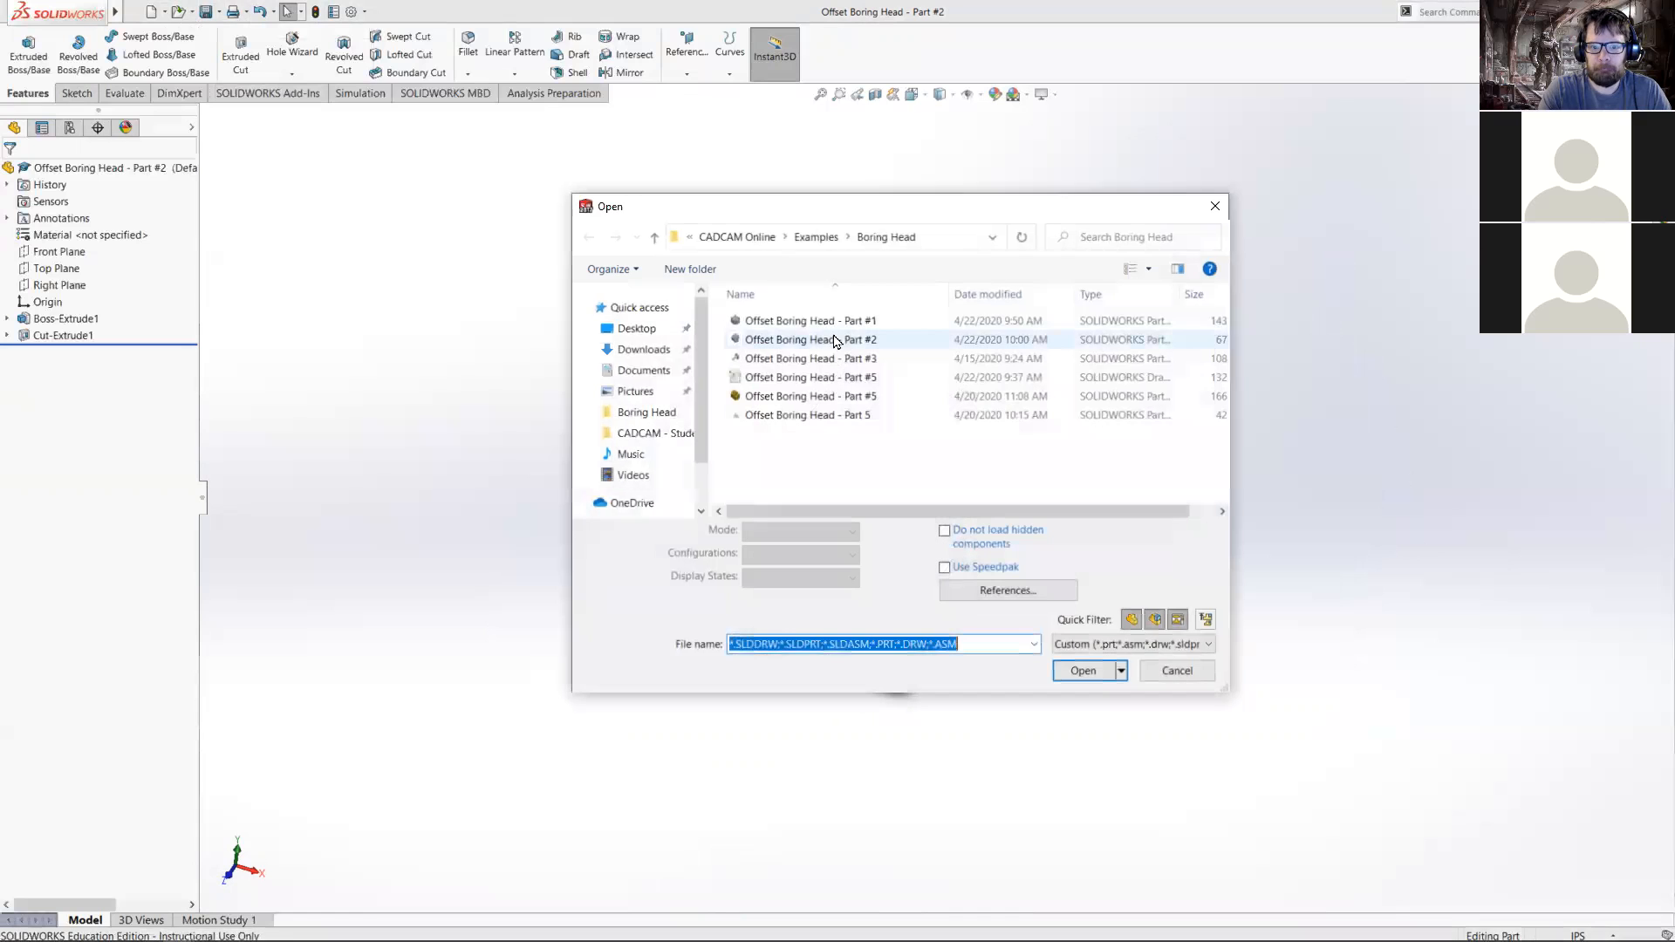
double_click(827, 341)
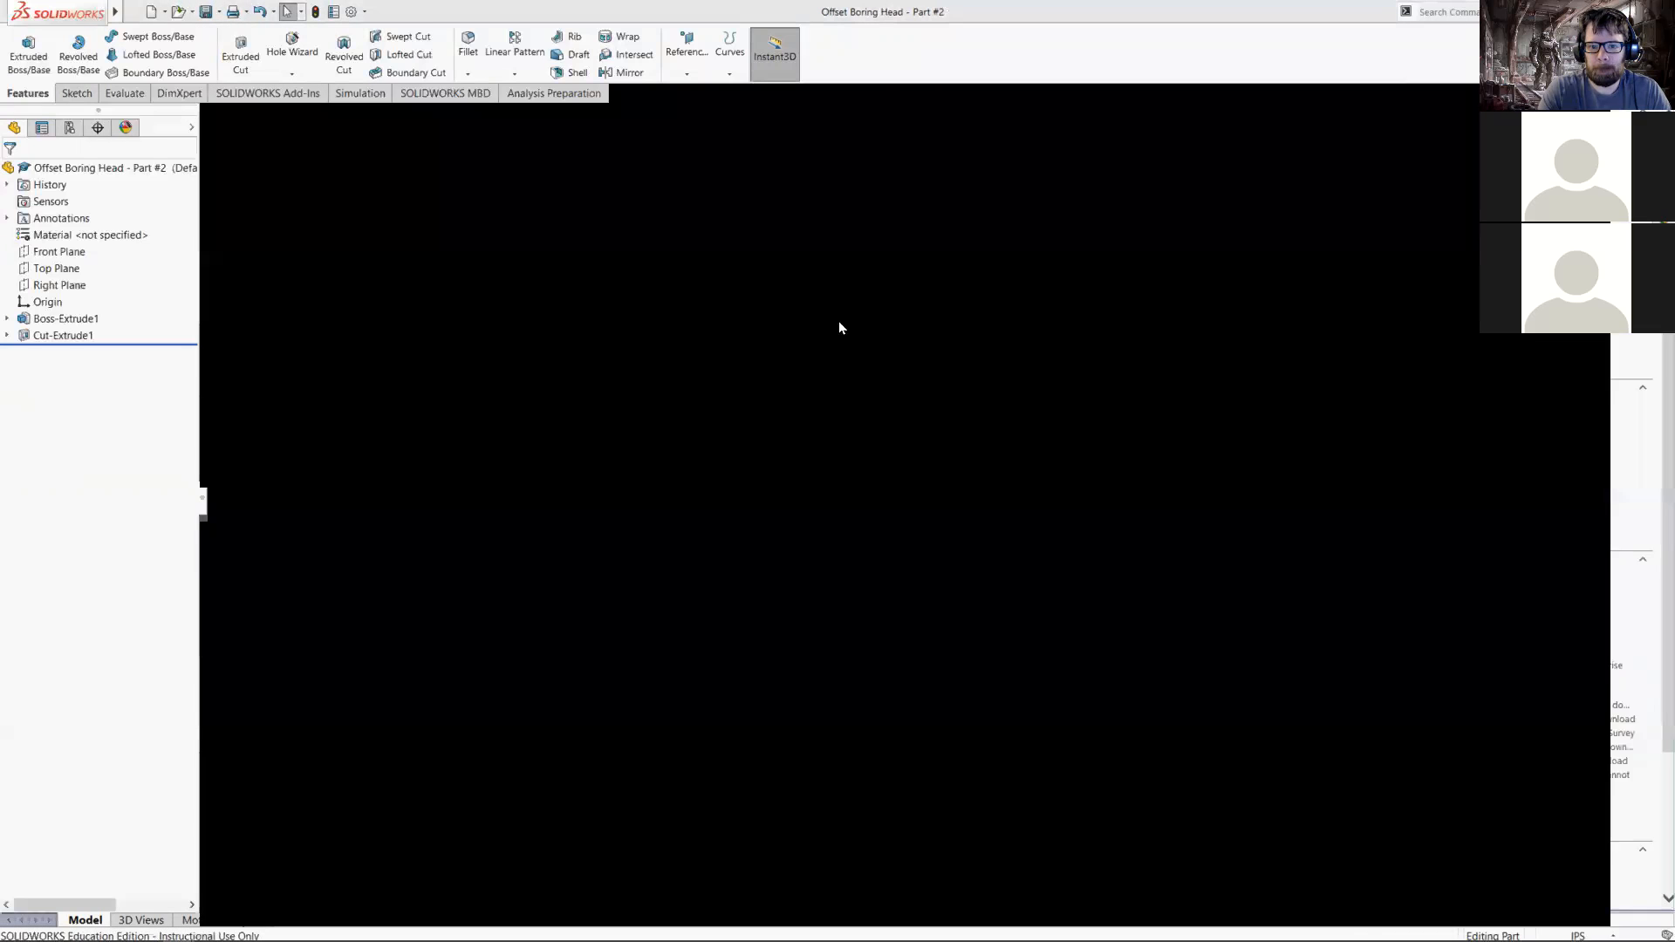
scroll(854, 427, up, 5)
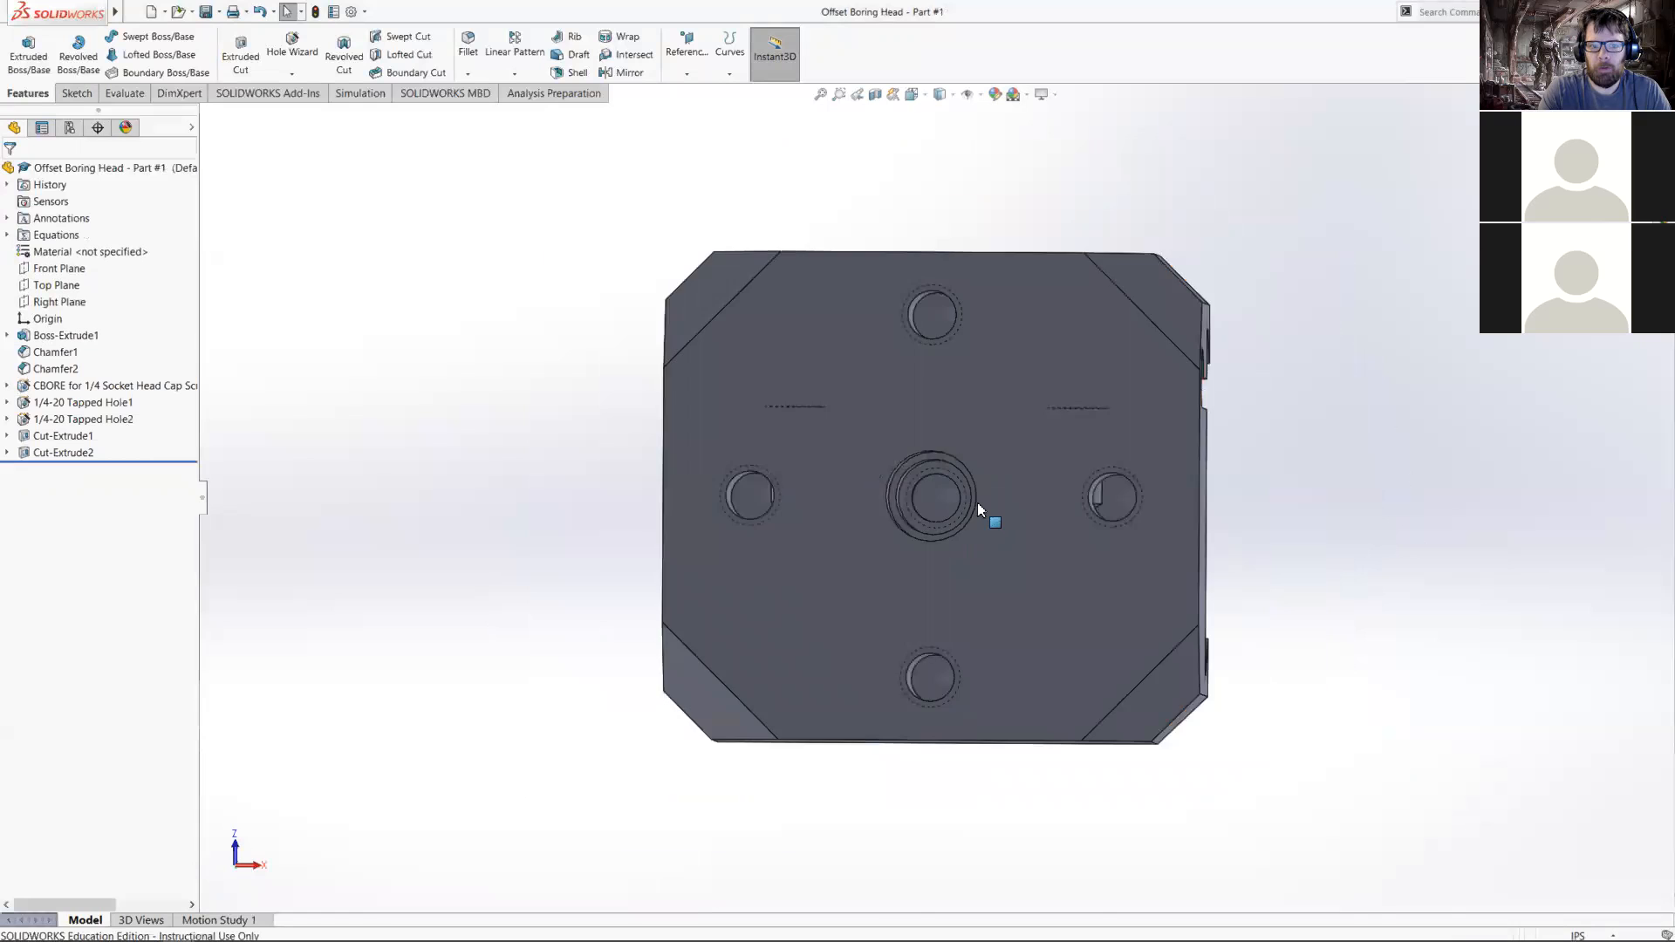
middle_drag(1014, 471, 747, 480)
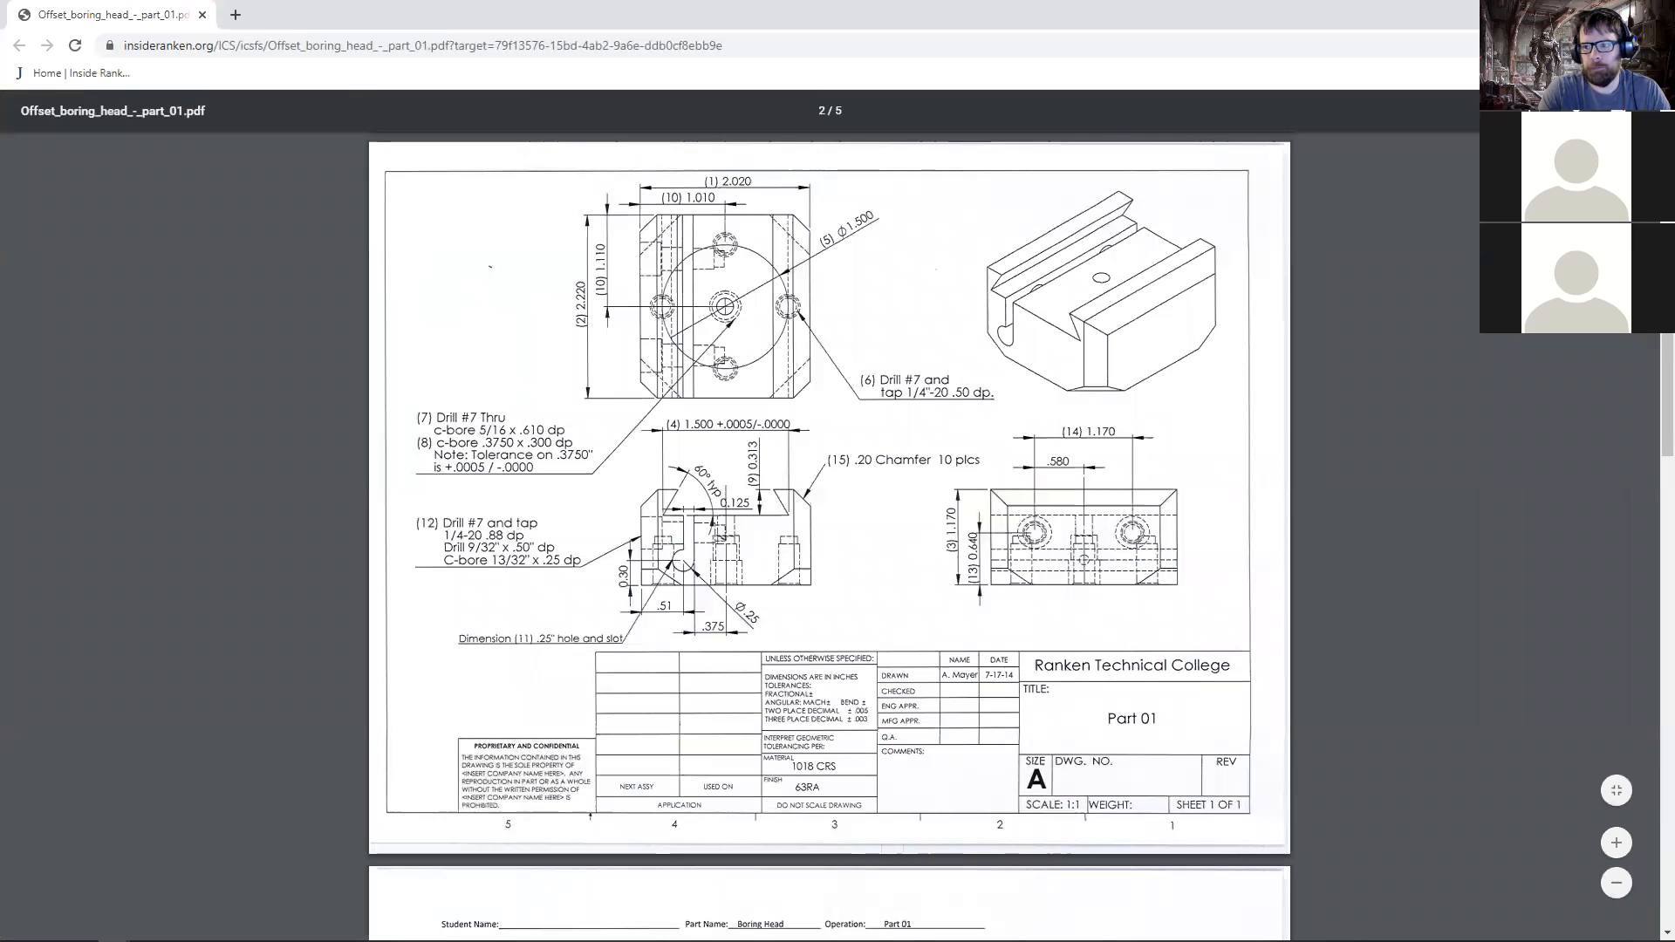
- Switch to the Part 01 drawing PDF in the browser and examine its views, dimensions, hole notes and title block
click(1615, 842)
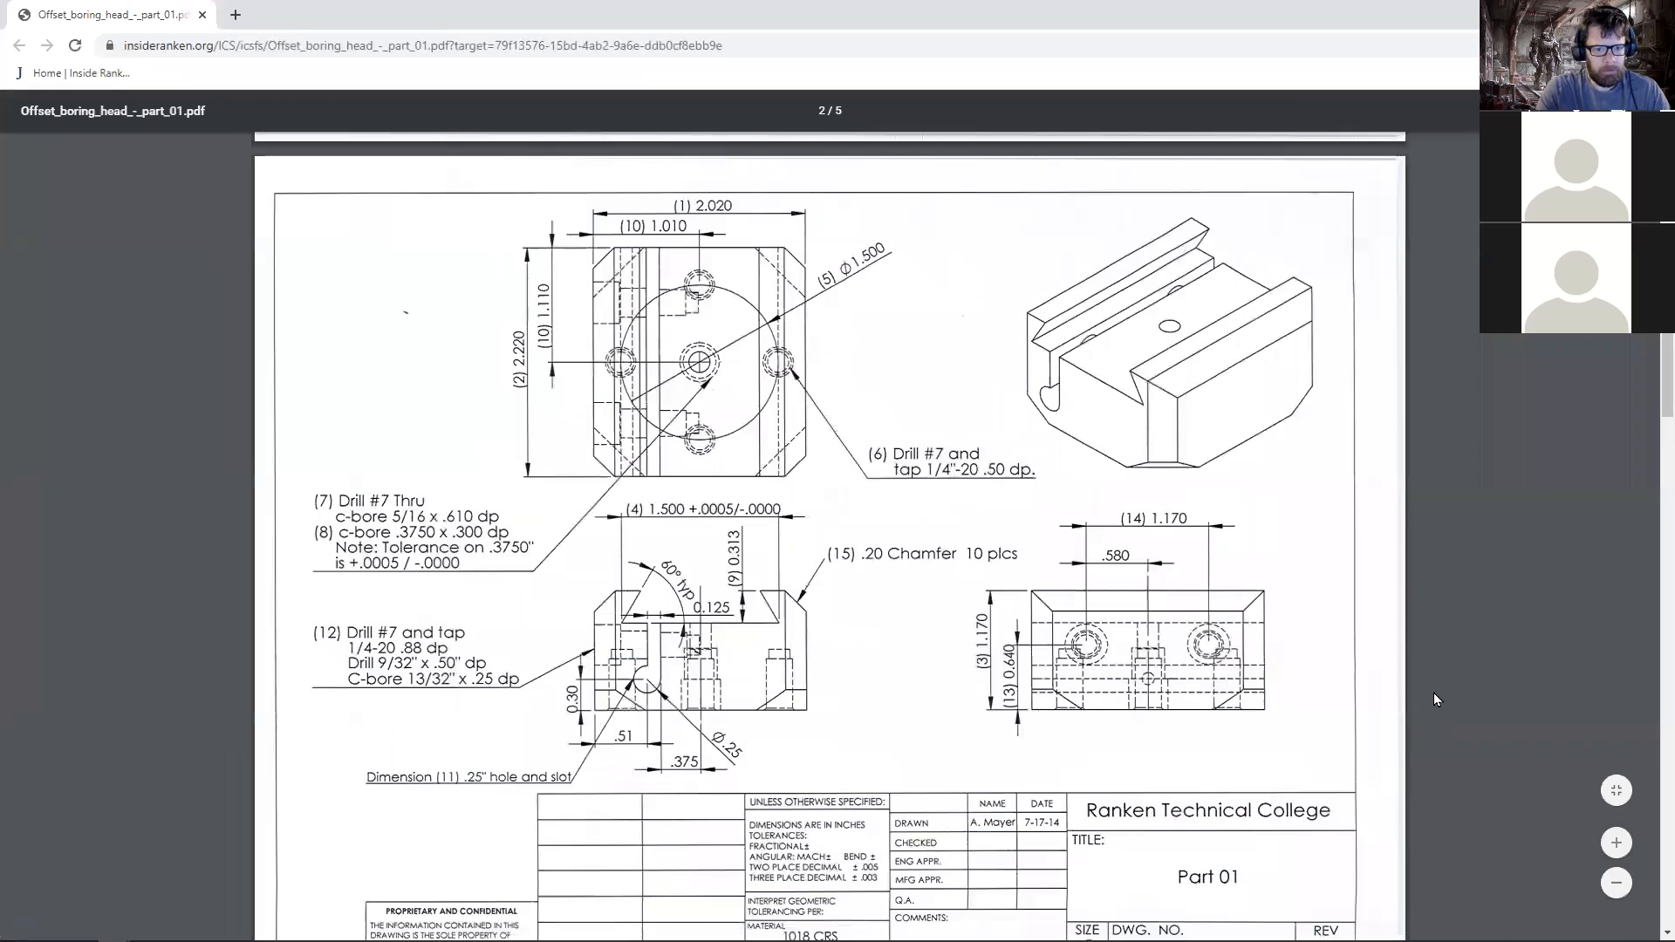
scroll(1110, 578, down, 1)
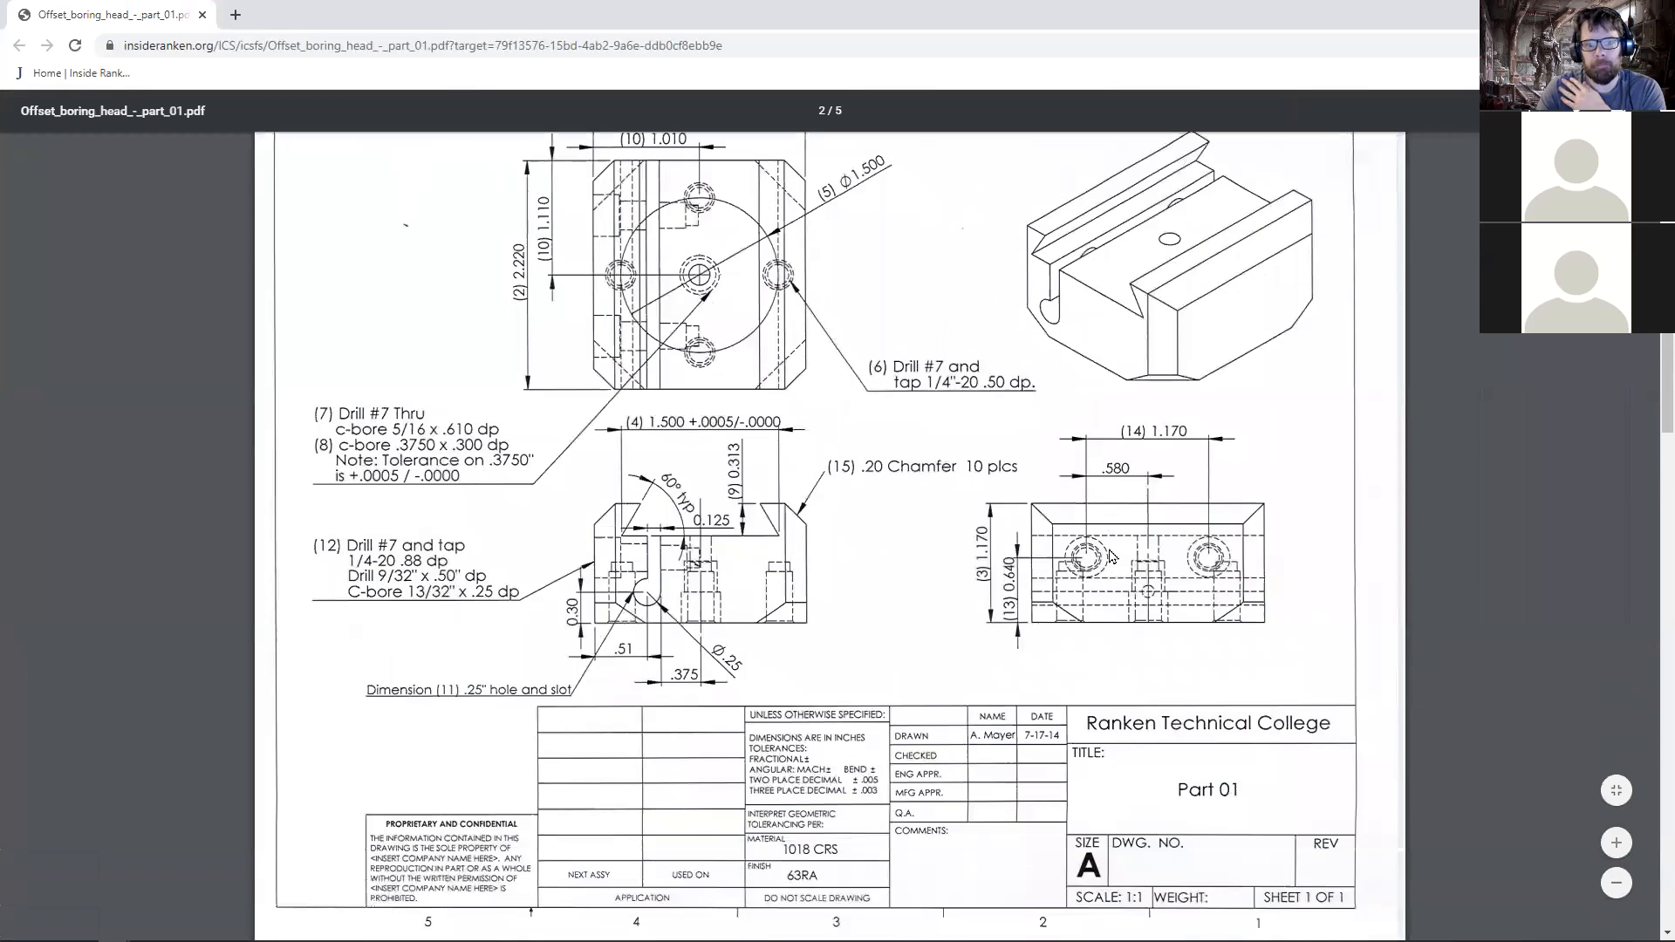
scroll(1112, 557, up, 1)
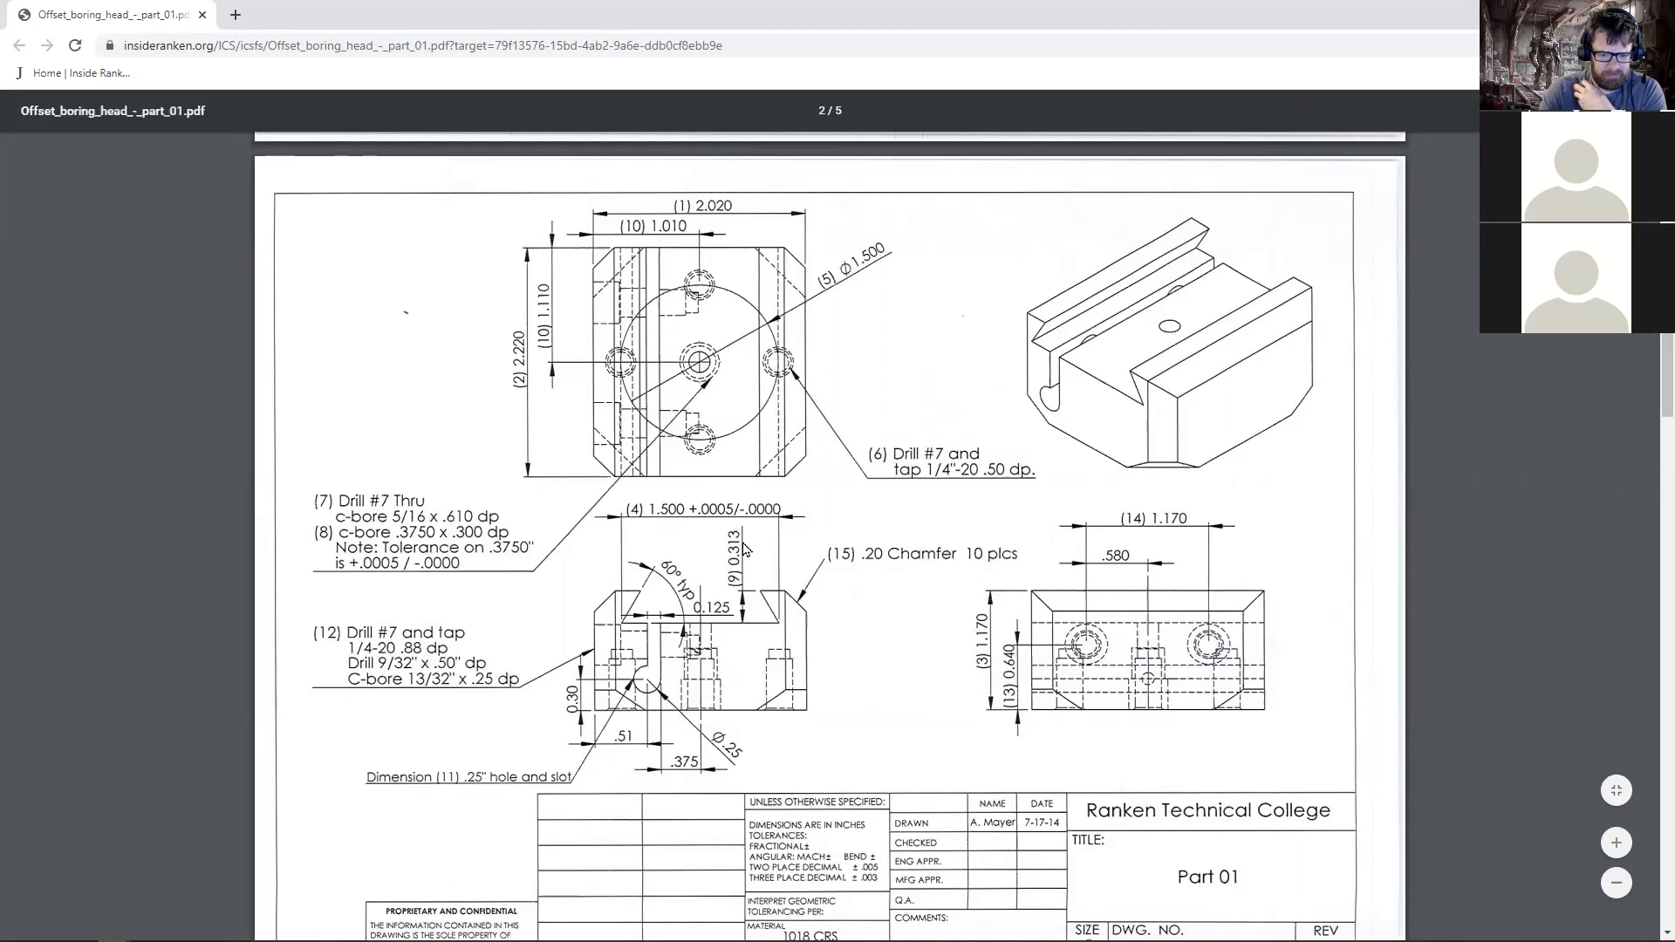
scroll(743, 548, down, 6)
scroll(756, 360, up, 3)
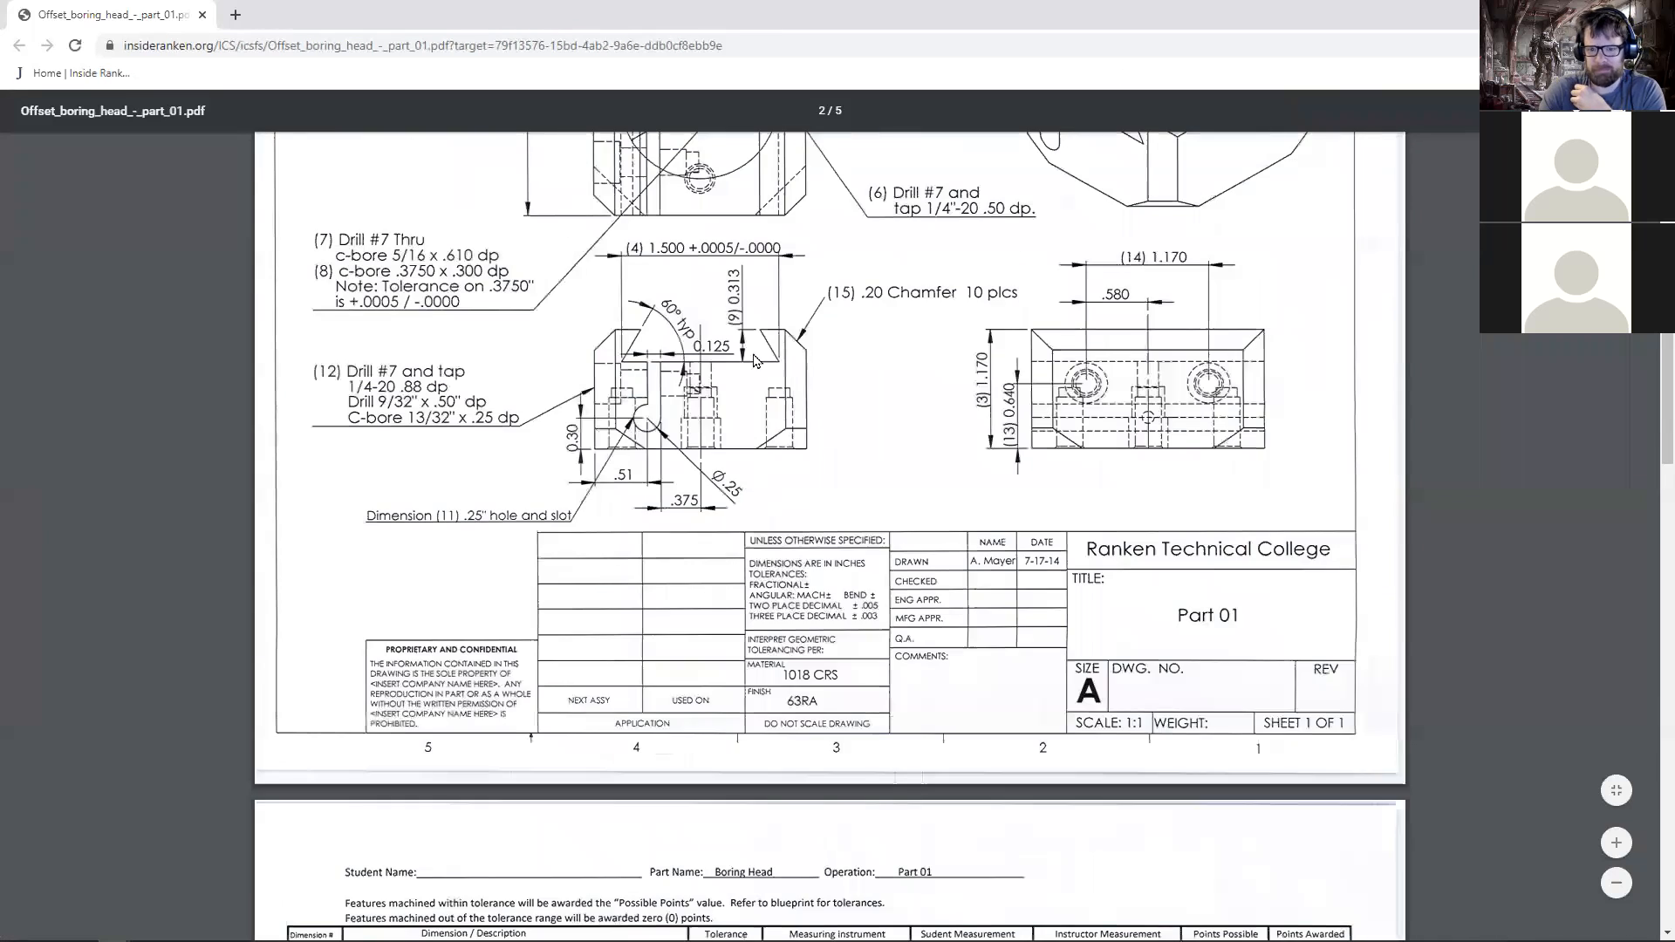
scroll(756, 361, up, 6)
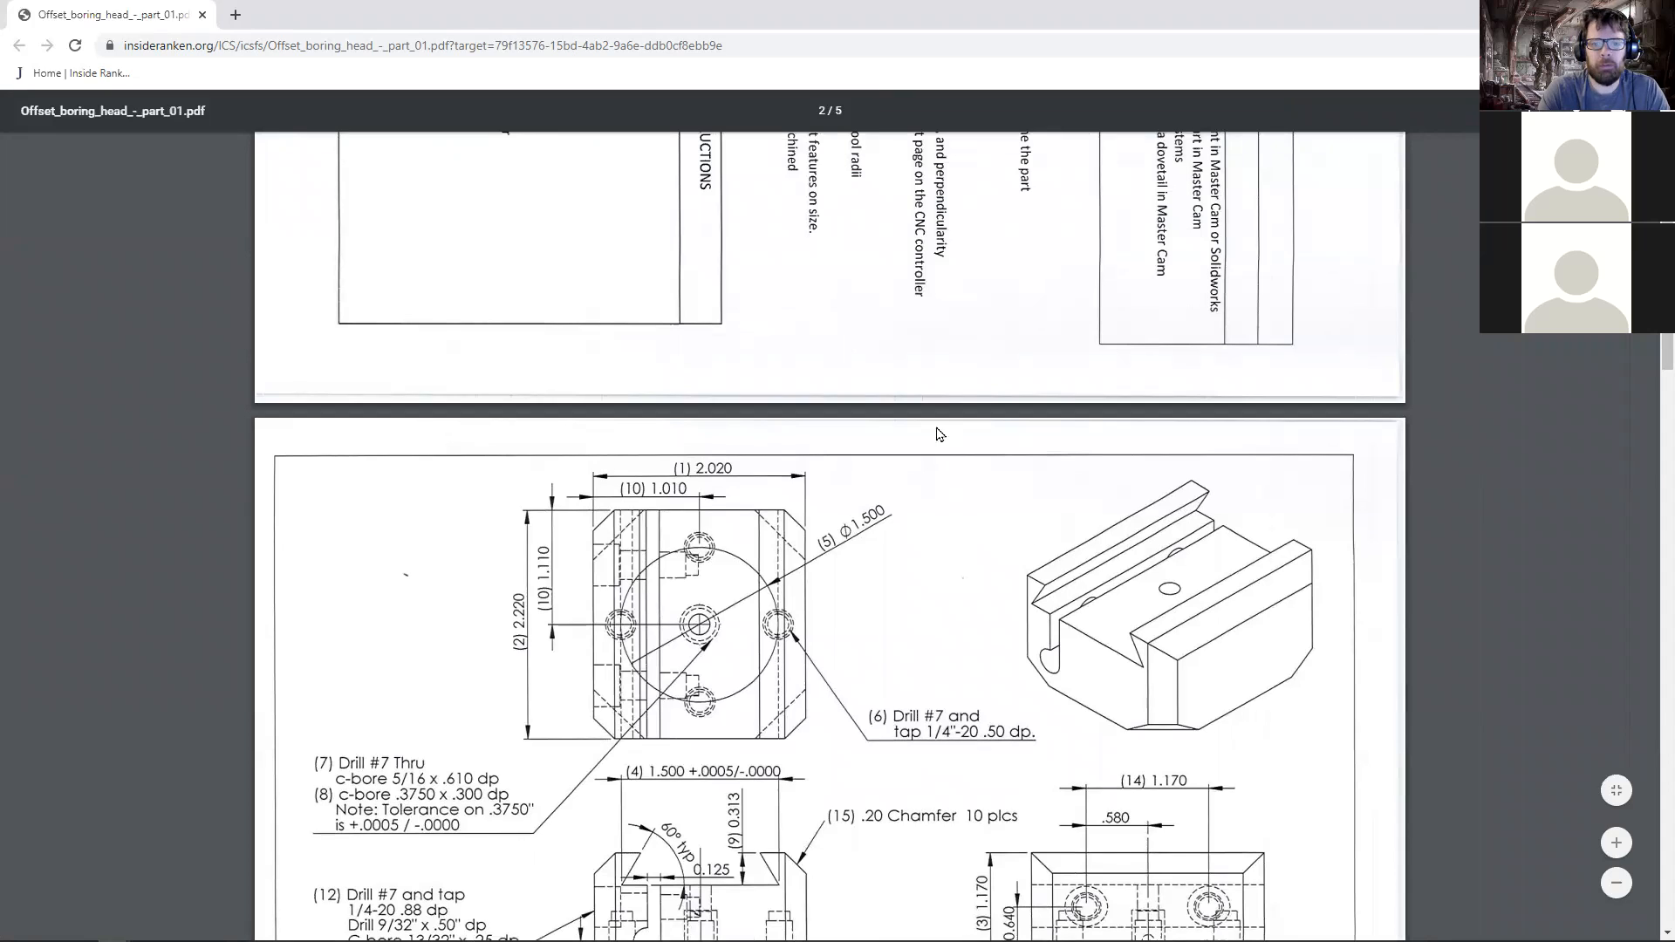
scroll(912, 434, down, 3)
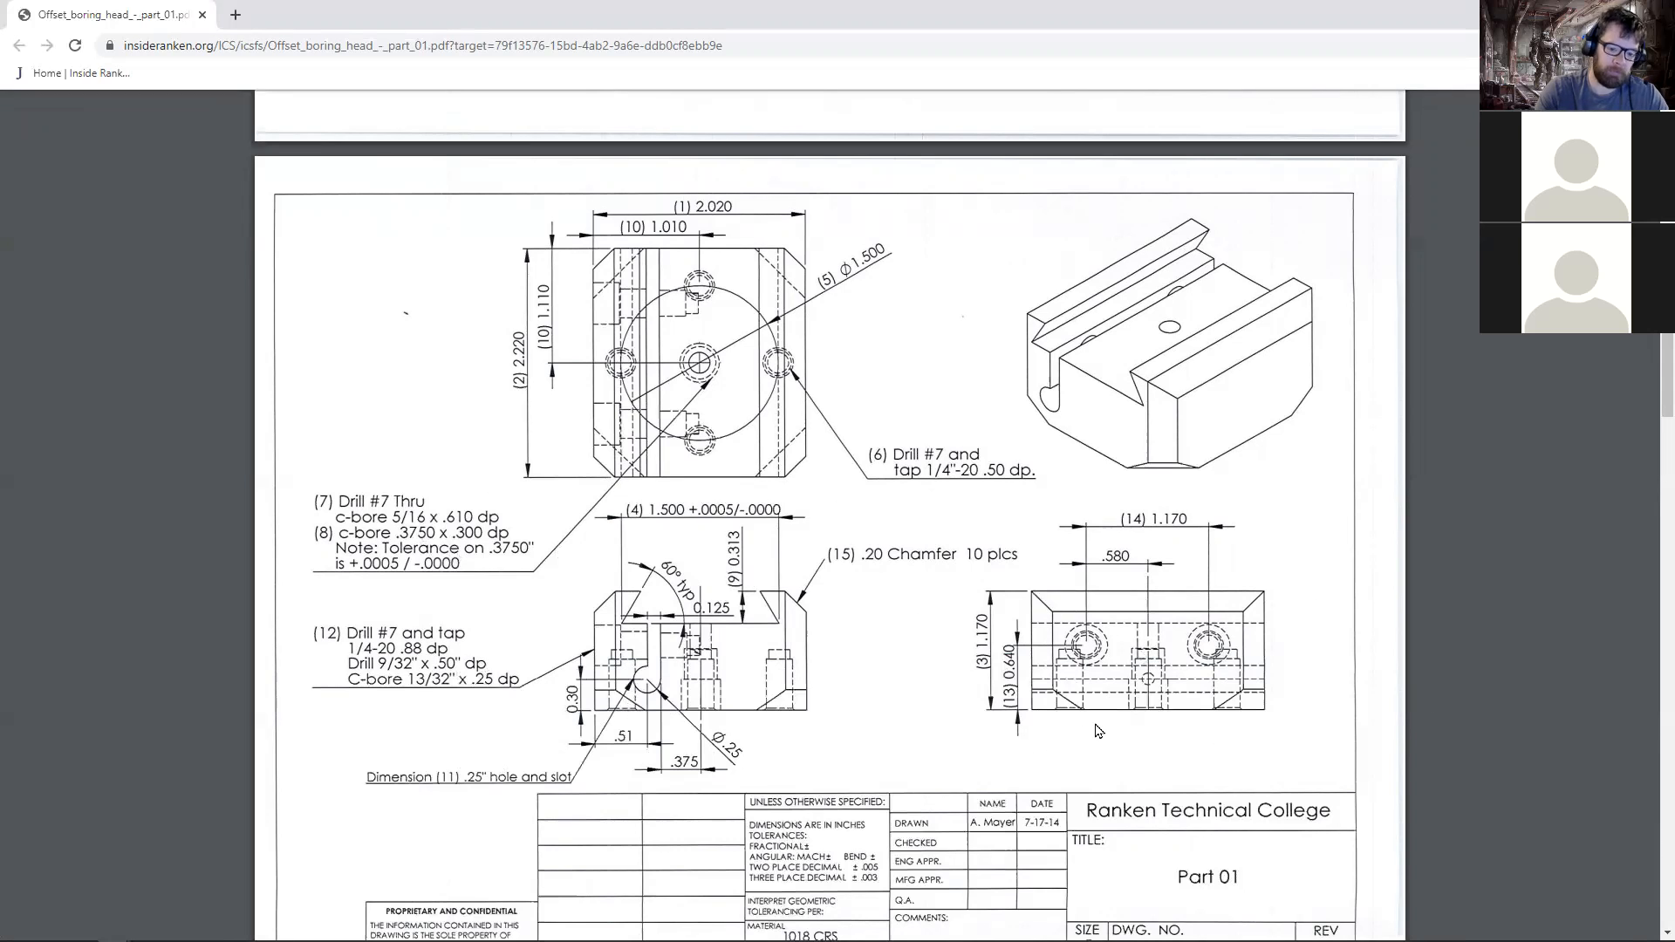
scroll(1249, 601, up, 1)
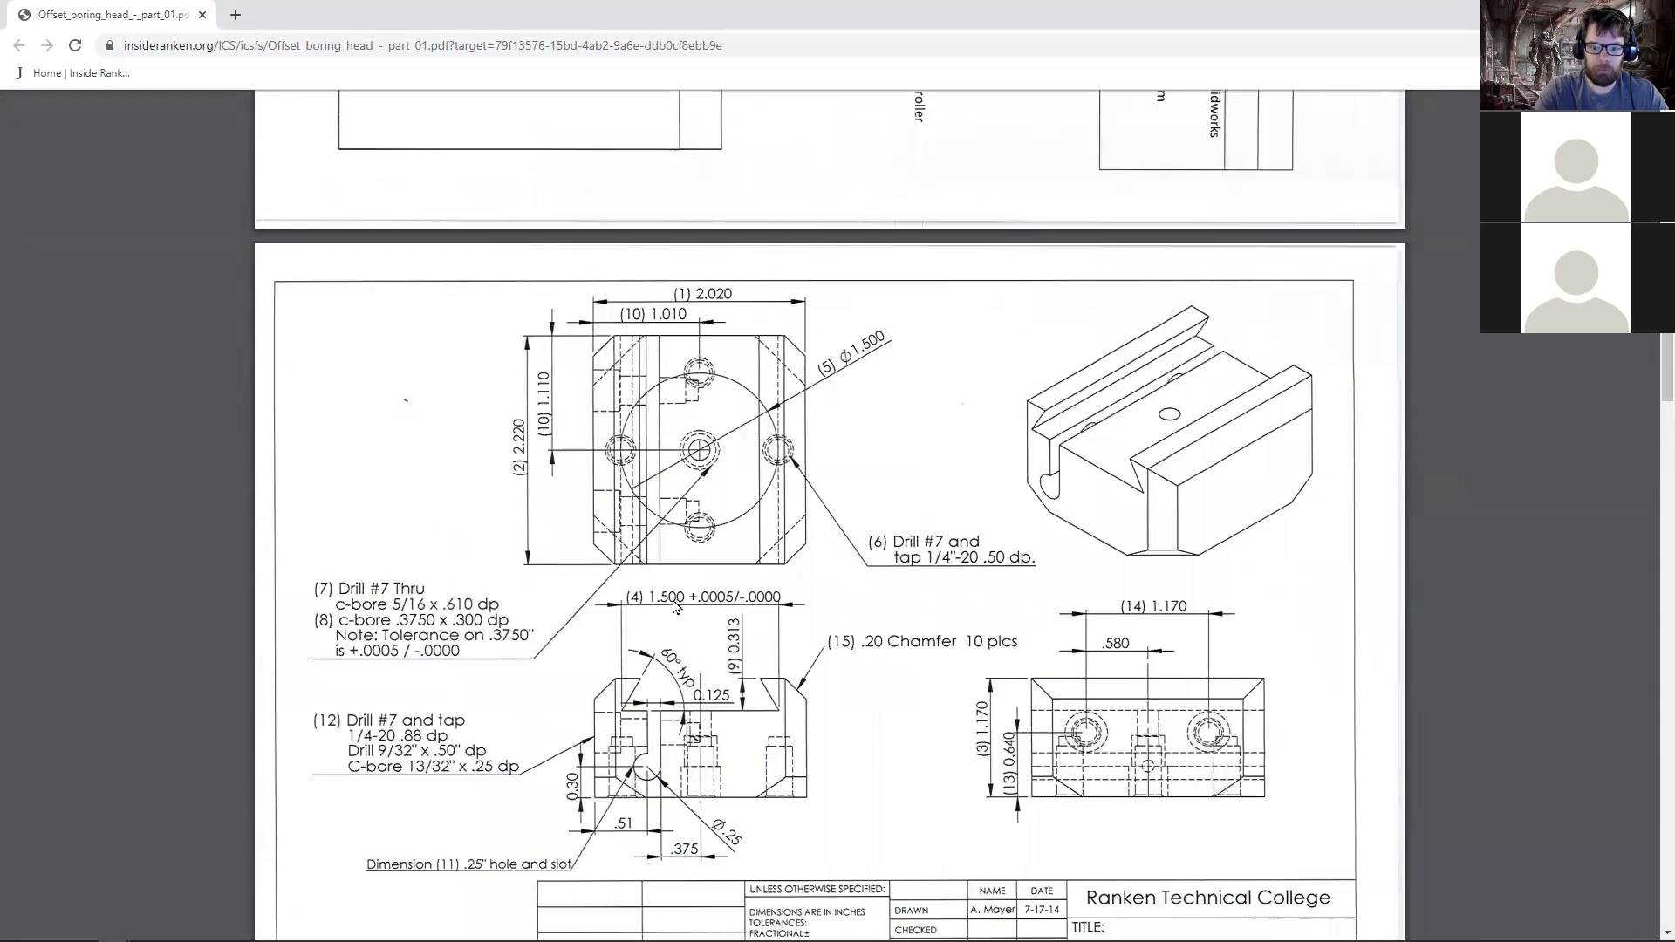
scroll(677, 603, down, 1)
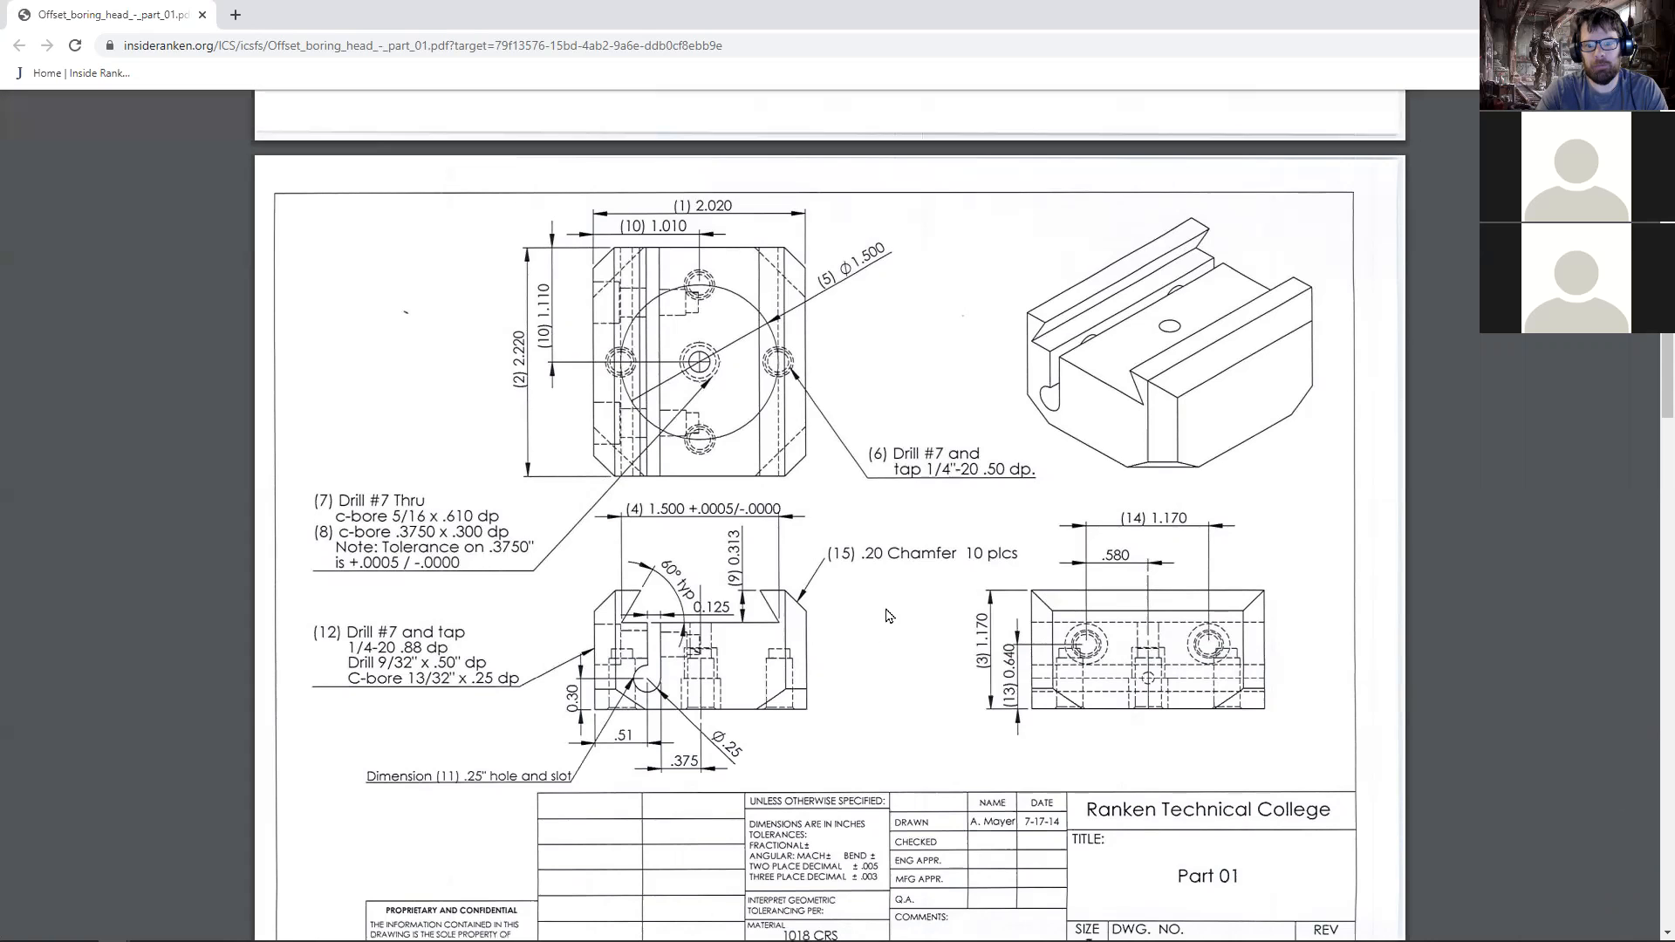
scroll(886, 610, down, 3)
scroll(886, 611, up, 1)
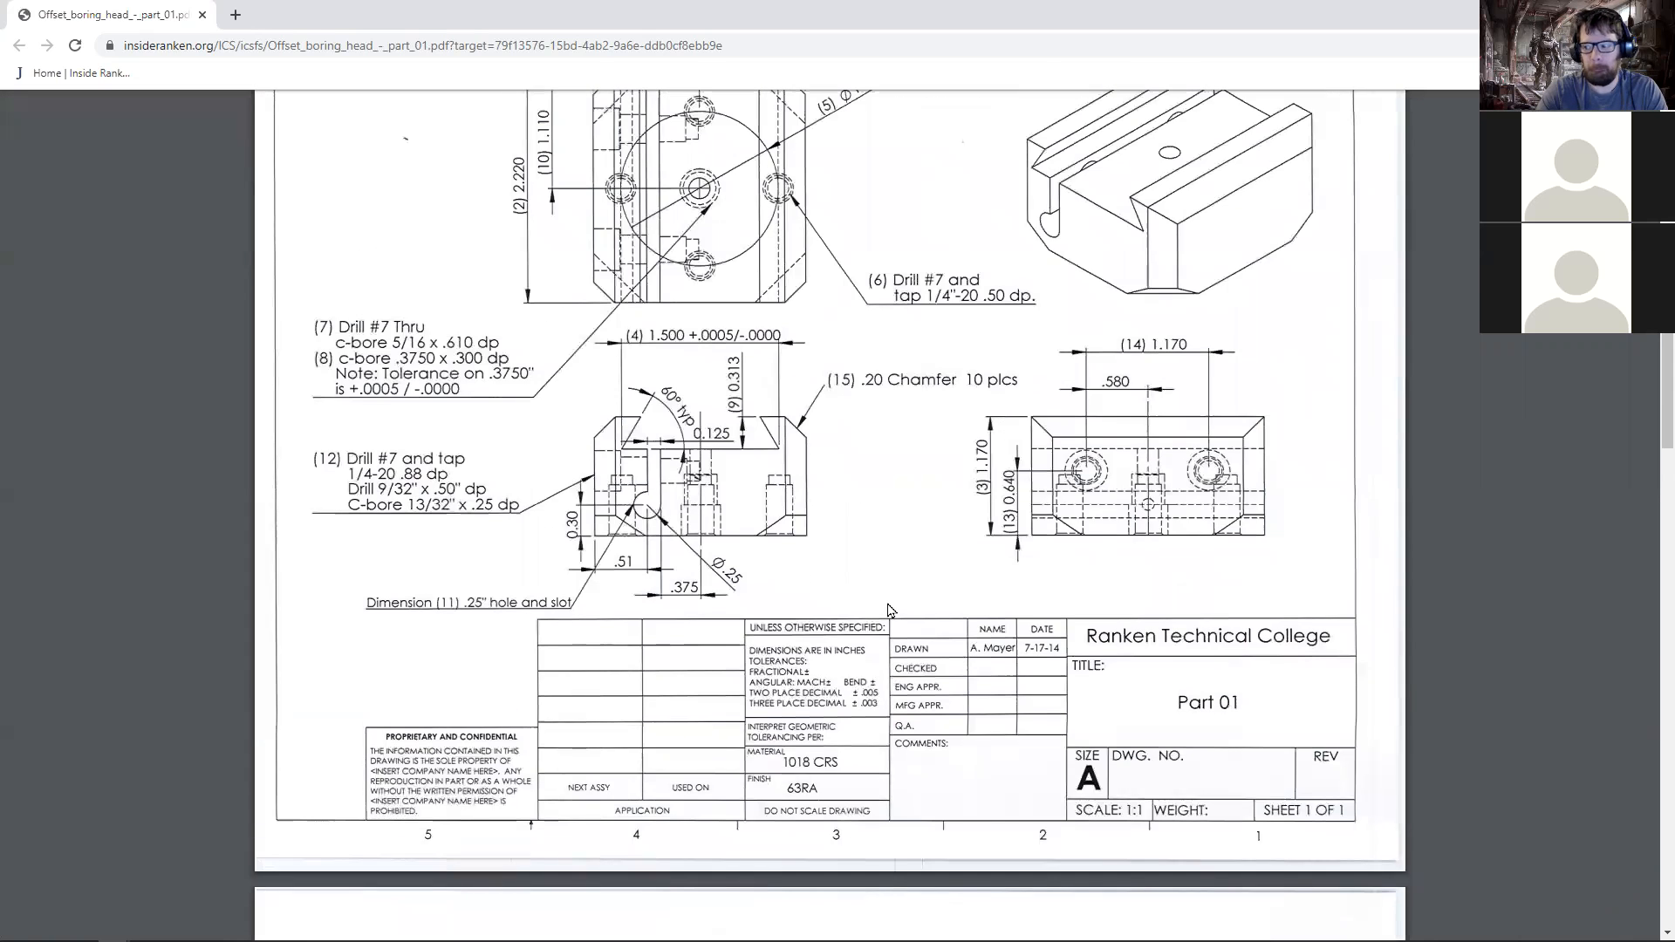
scroll(890, 609, up, 2)
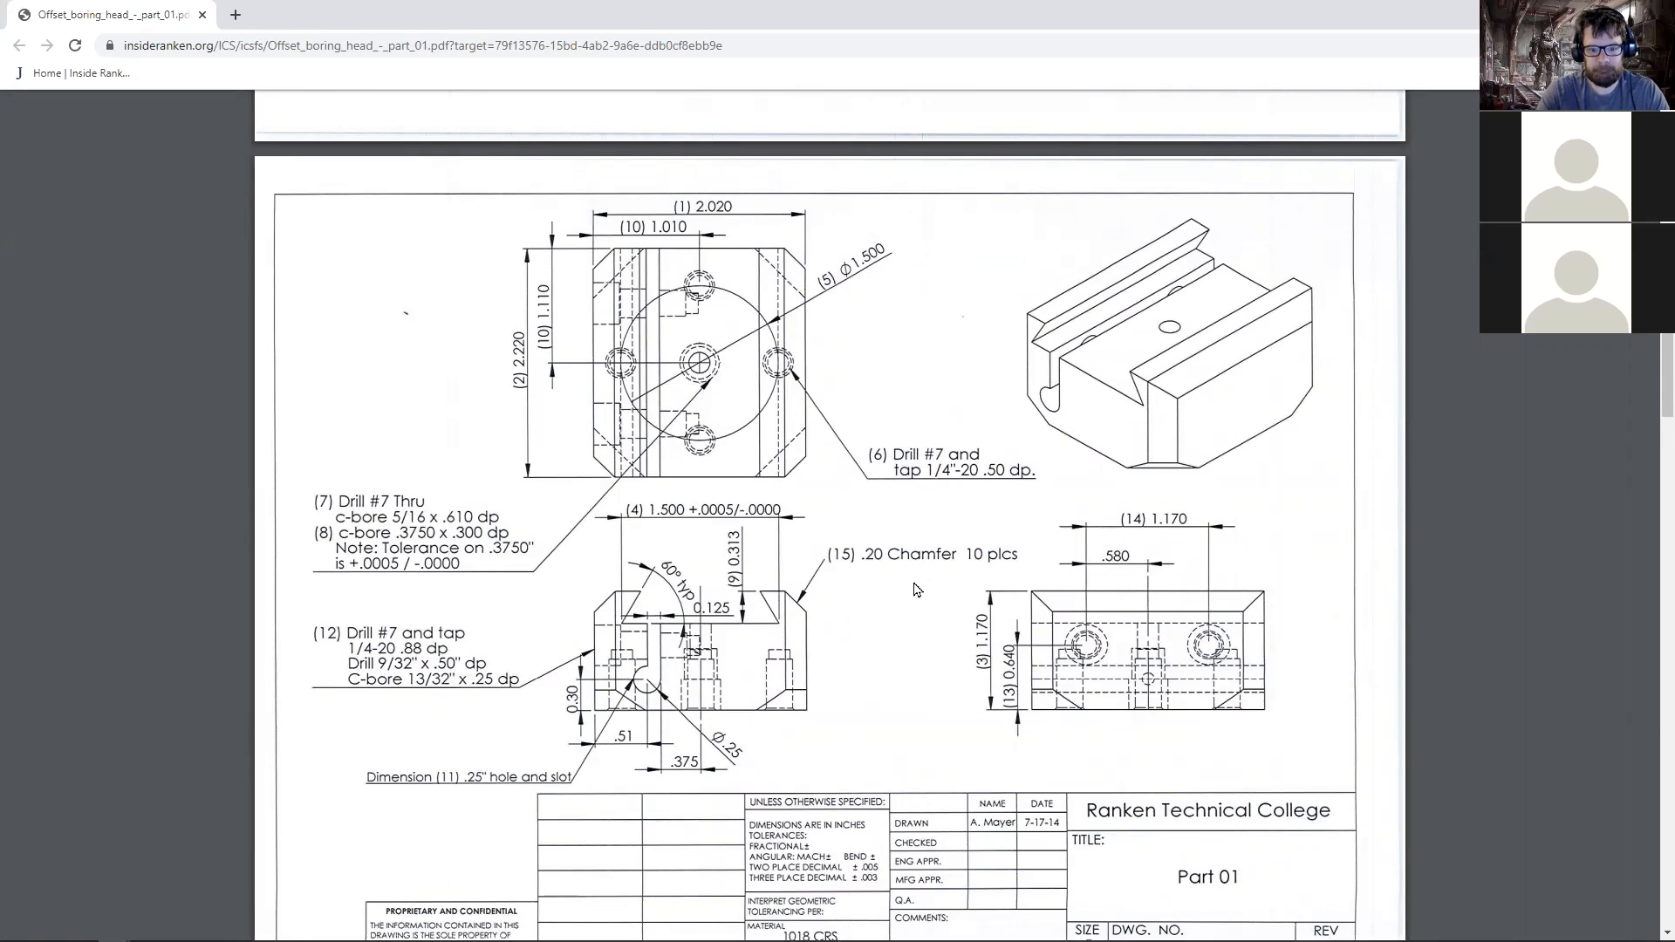
scroll(916, 602, down, 2)
scroll(916, 602, up, 1)
scroll(916, 605, up, 1)
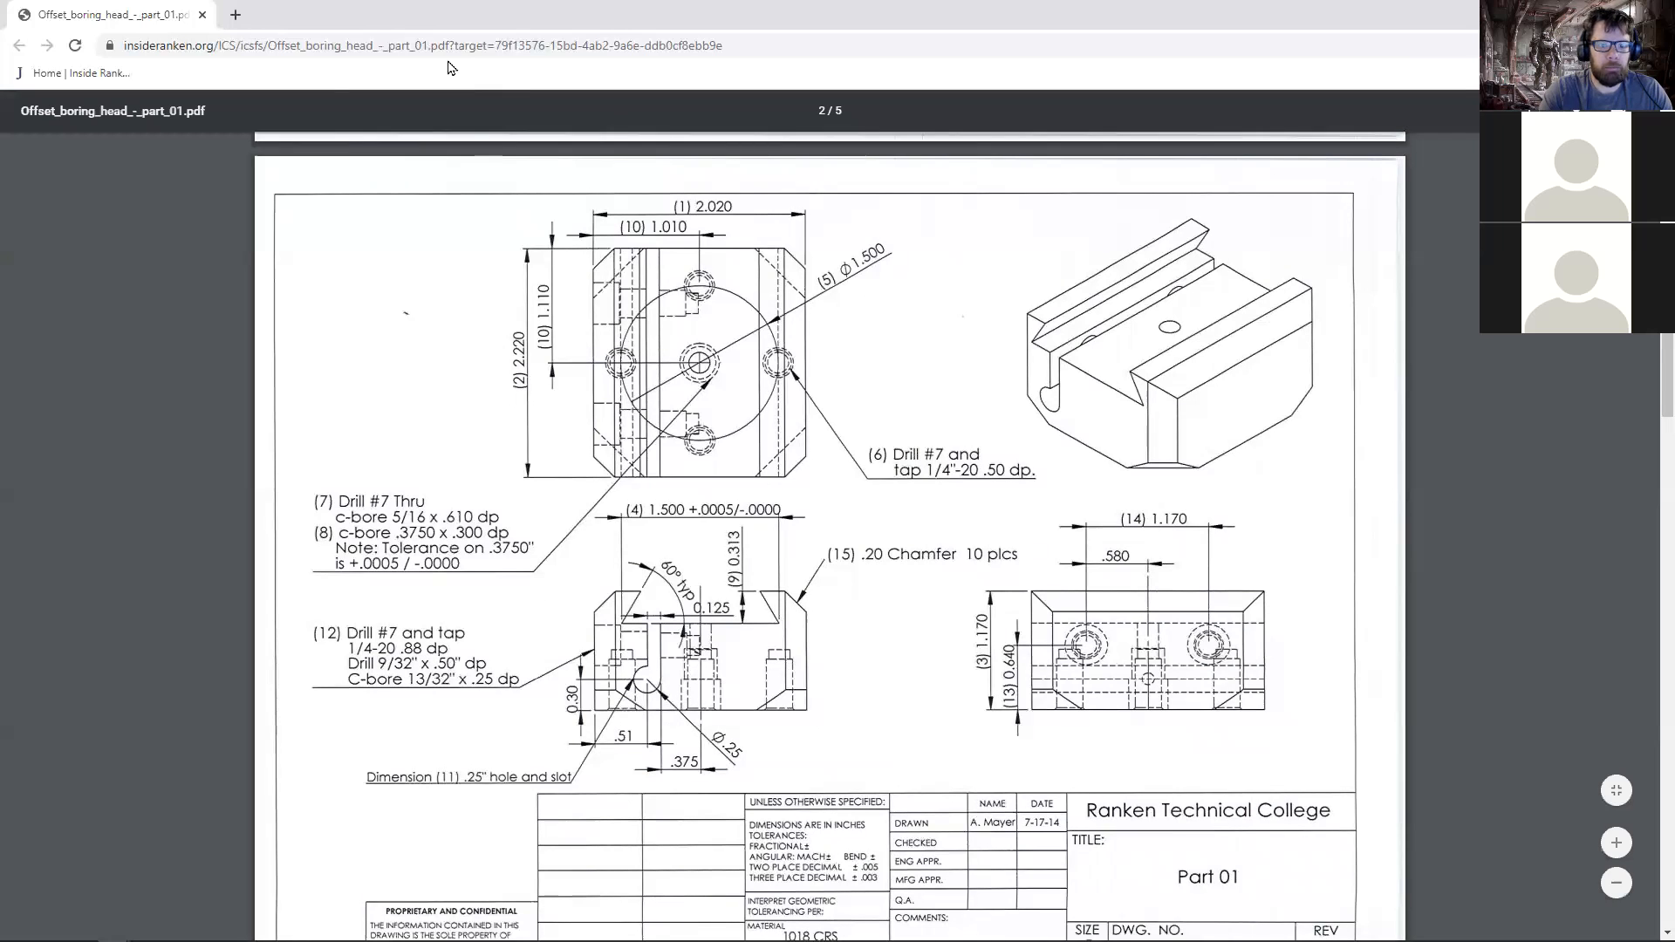
- Switch back to the Part #1 model in SOLIDWORKS and orient it to show the dovetail channel
key(alt+Tab)
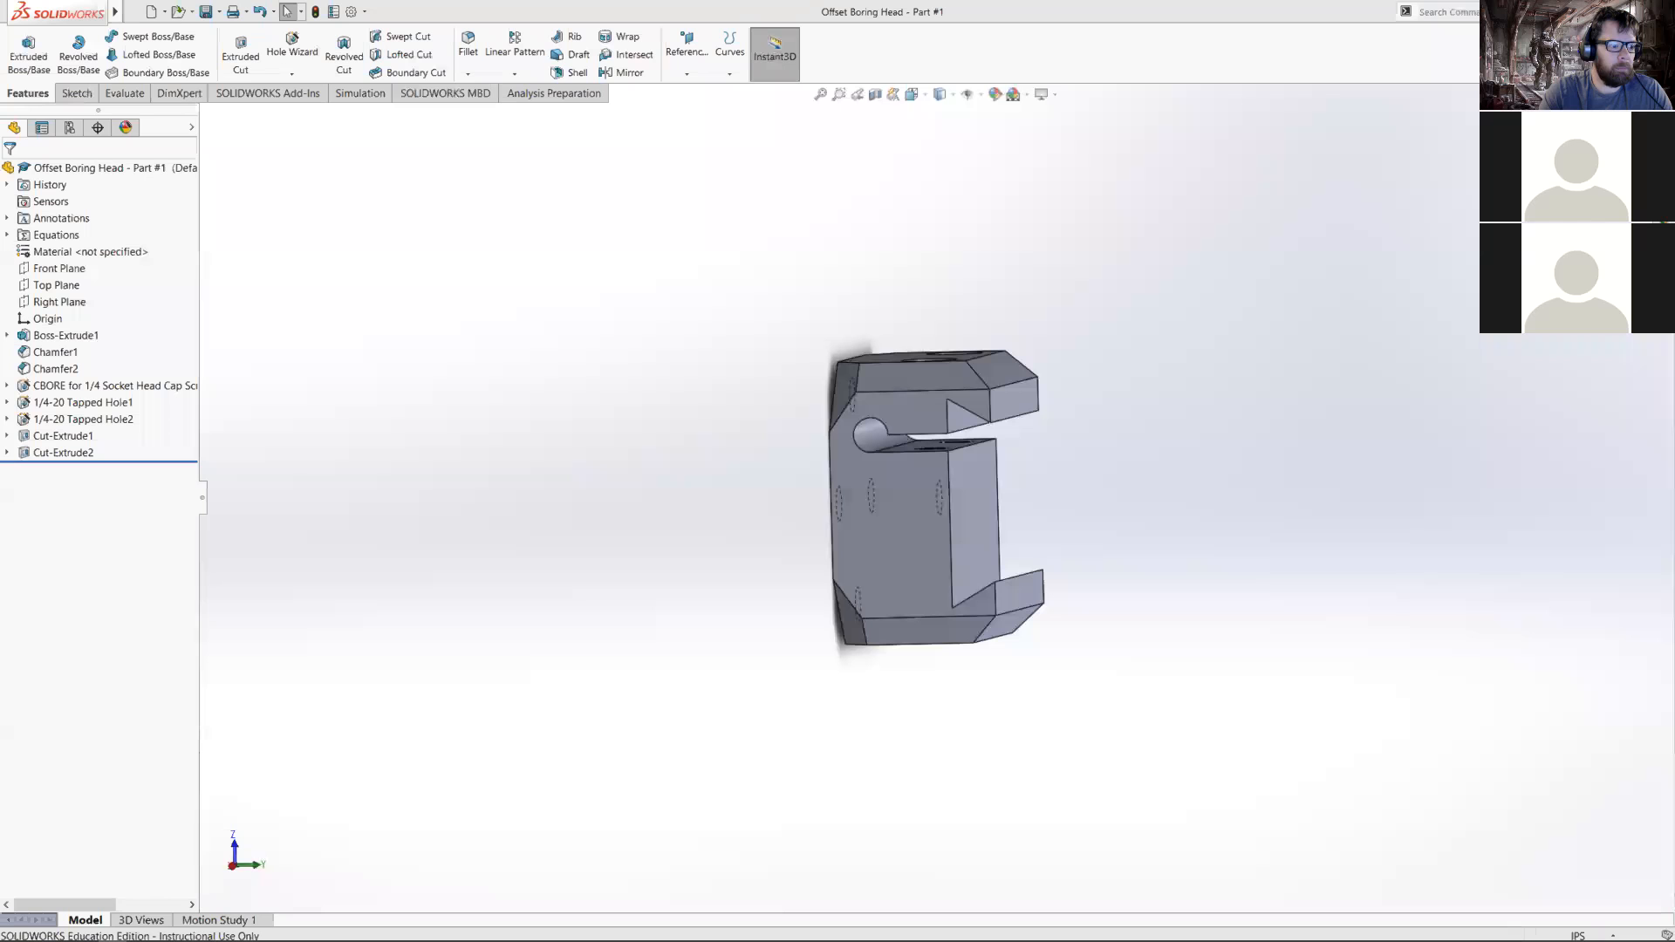
mouse_move(689, 213)
middle_down()
mouse_move(950, 429)
mouse_move(797, 573)
mouse_move(837, 620)
mouse_move(698, 489)
middle_up()
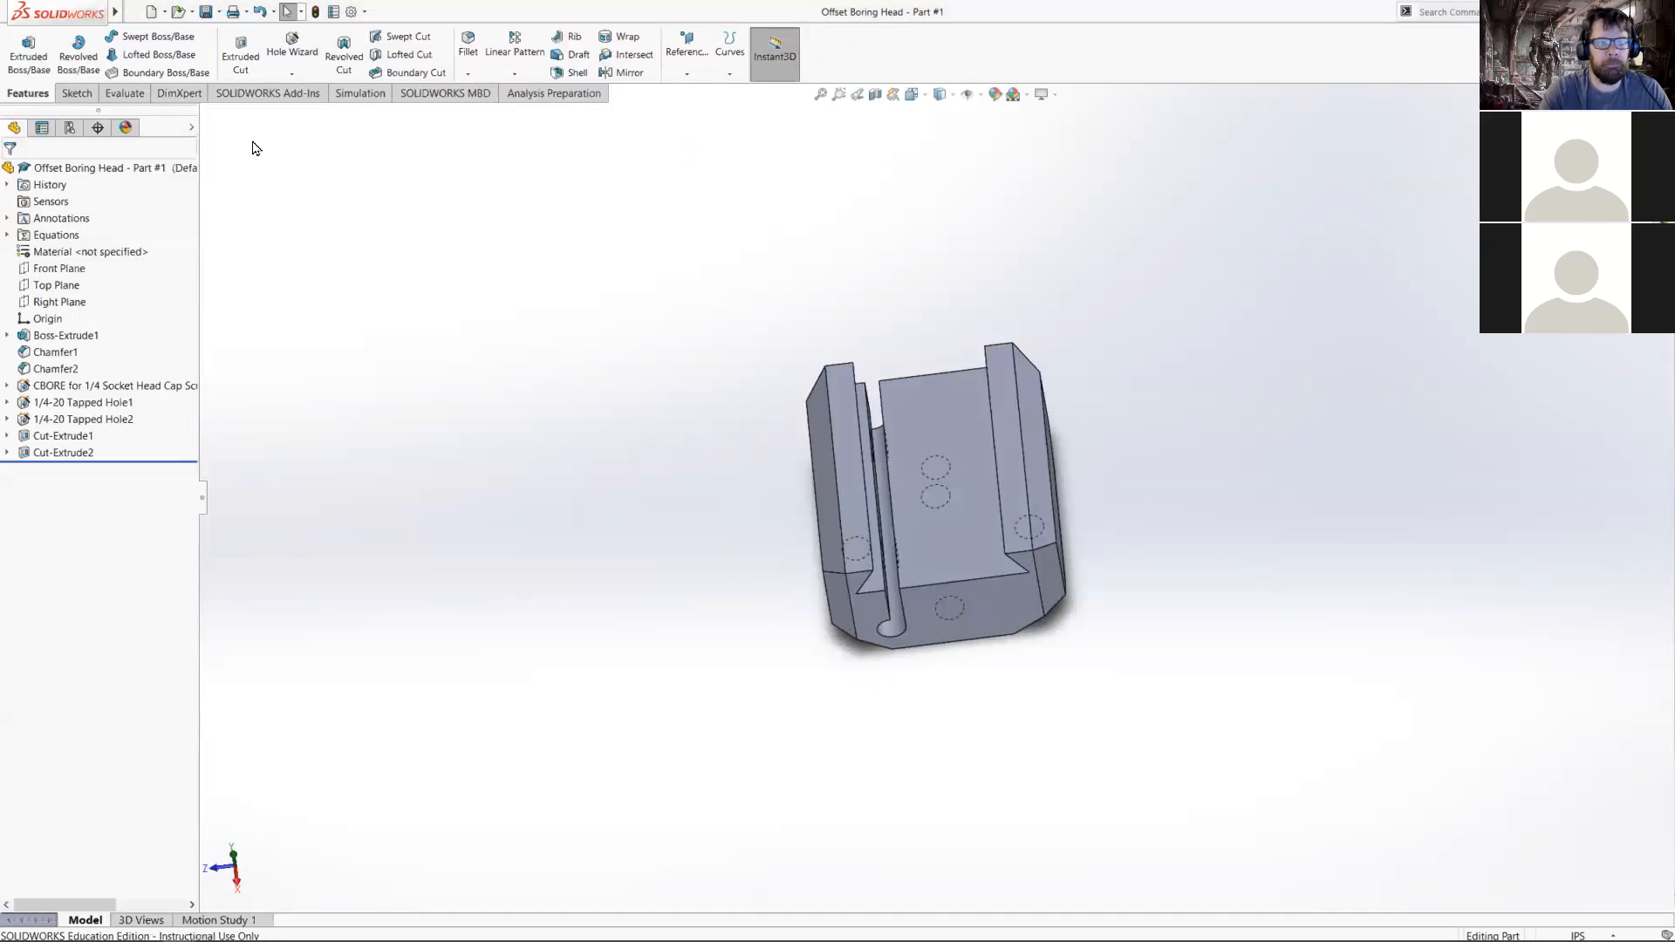
click(165, 12)
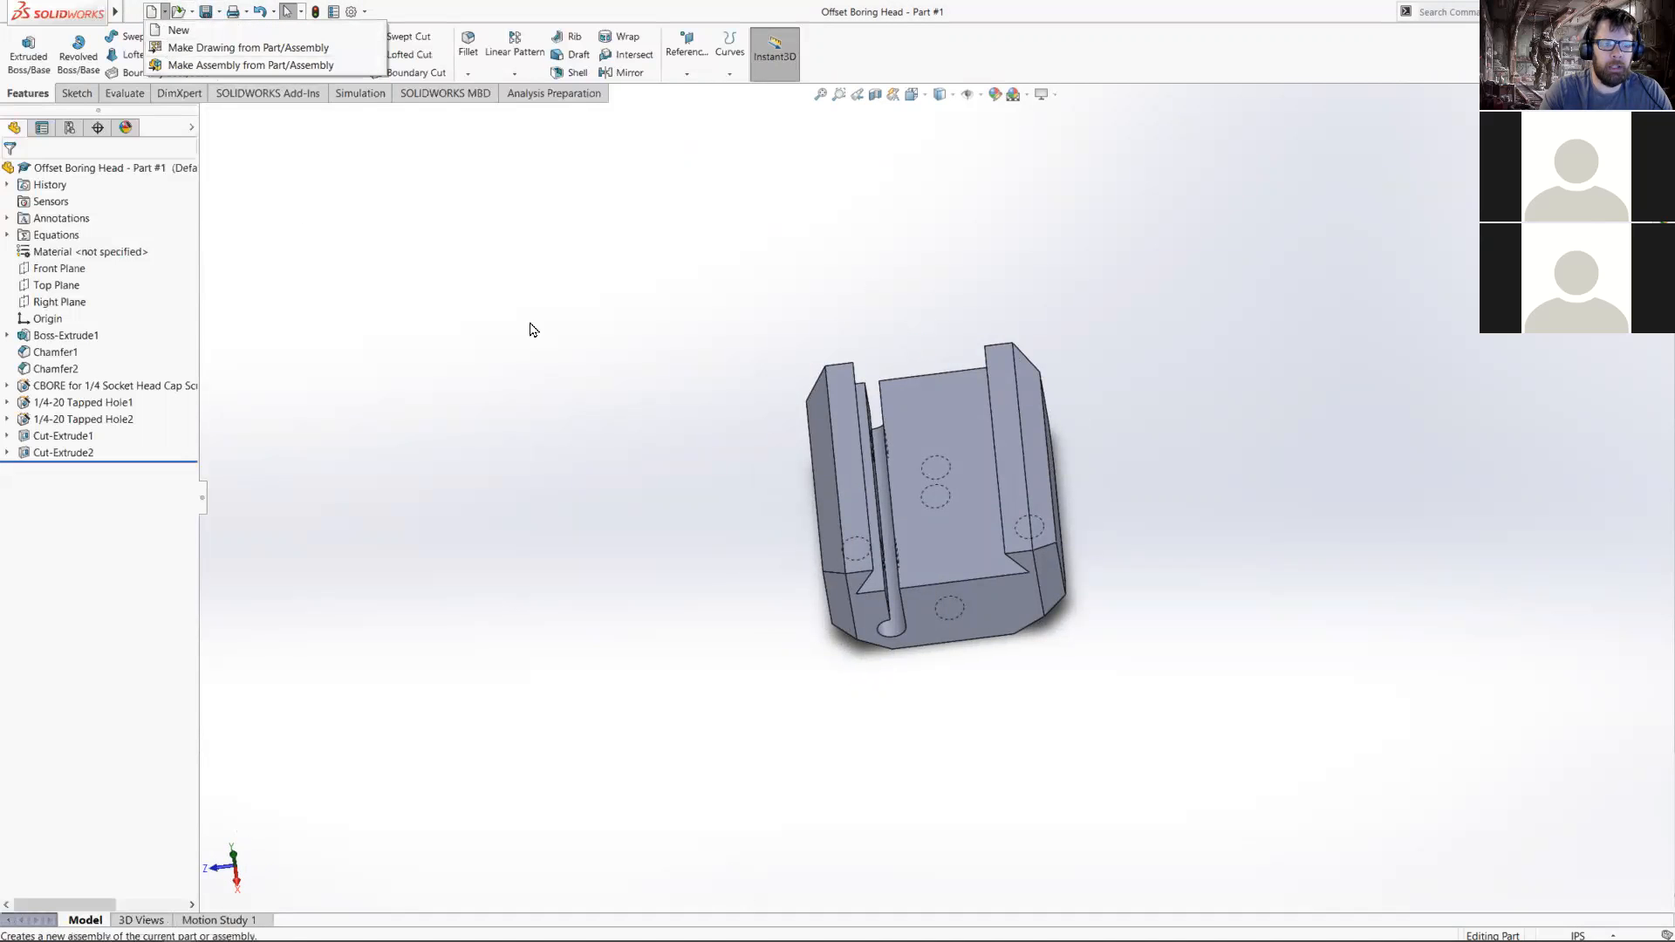
click(165, 12)
click(164, 11)
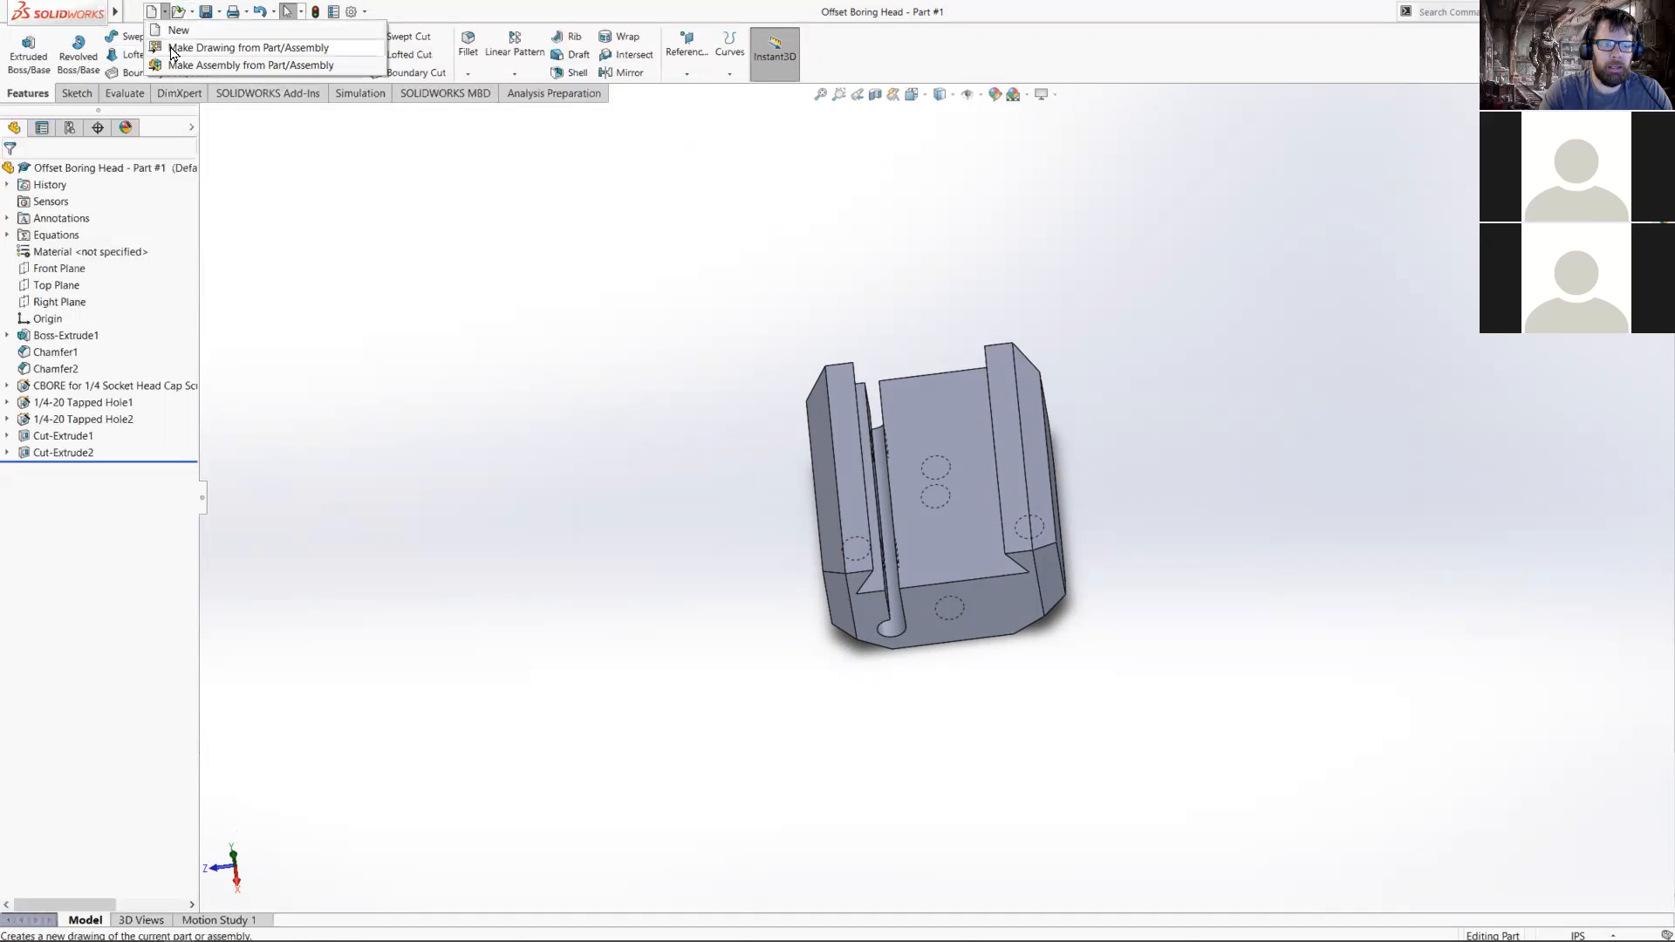
click(529, 448)
drag(772, 281, 1234, 807)
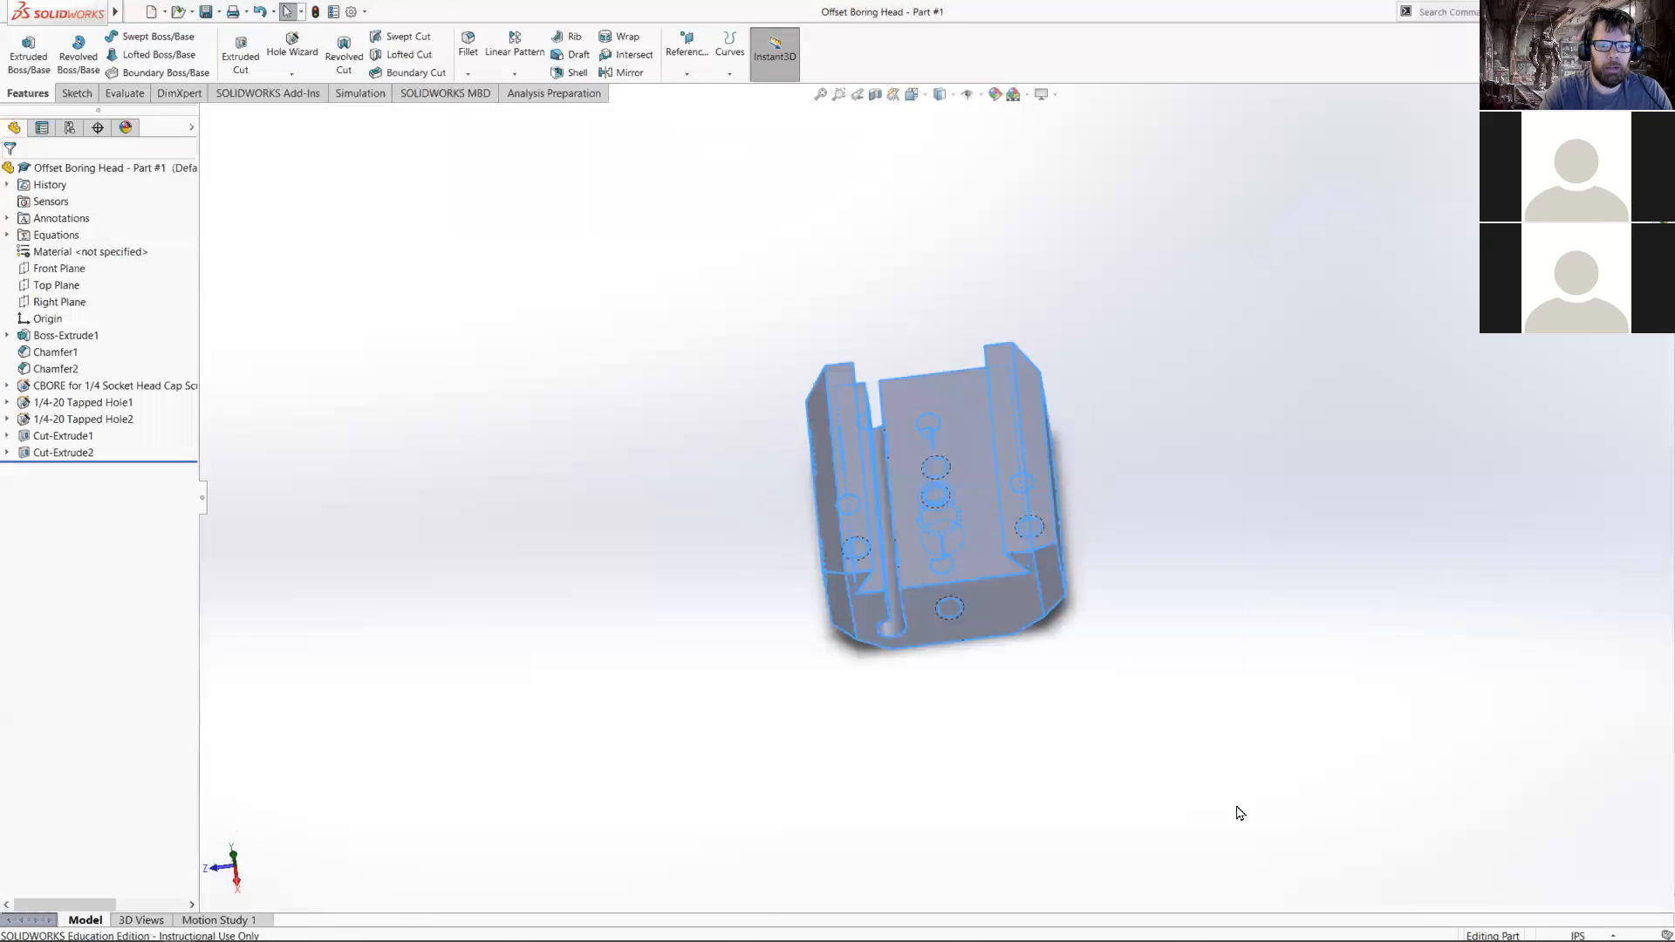
- Create a new drawing with the standard A (ANSI) Landscape sheet format and cancel the Model View command
click(165, 12)
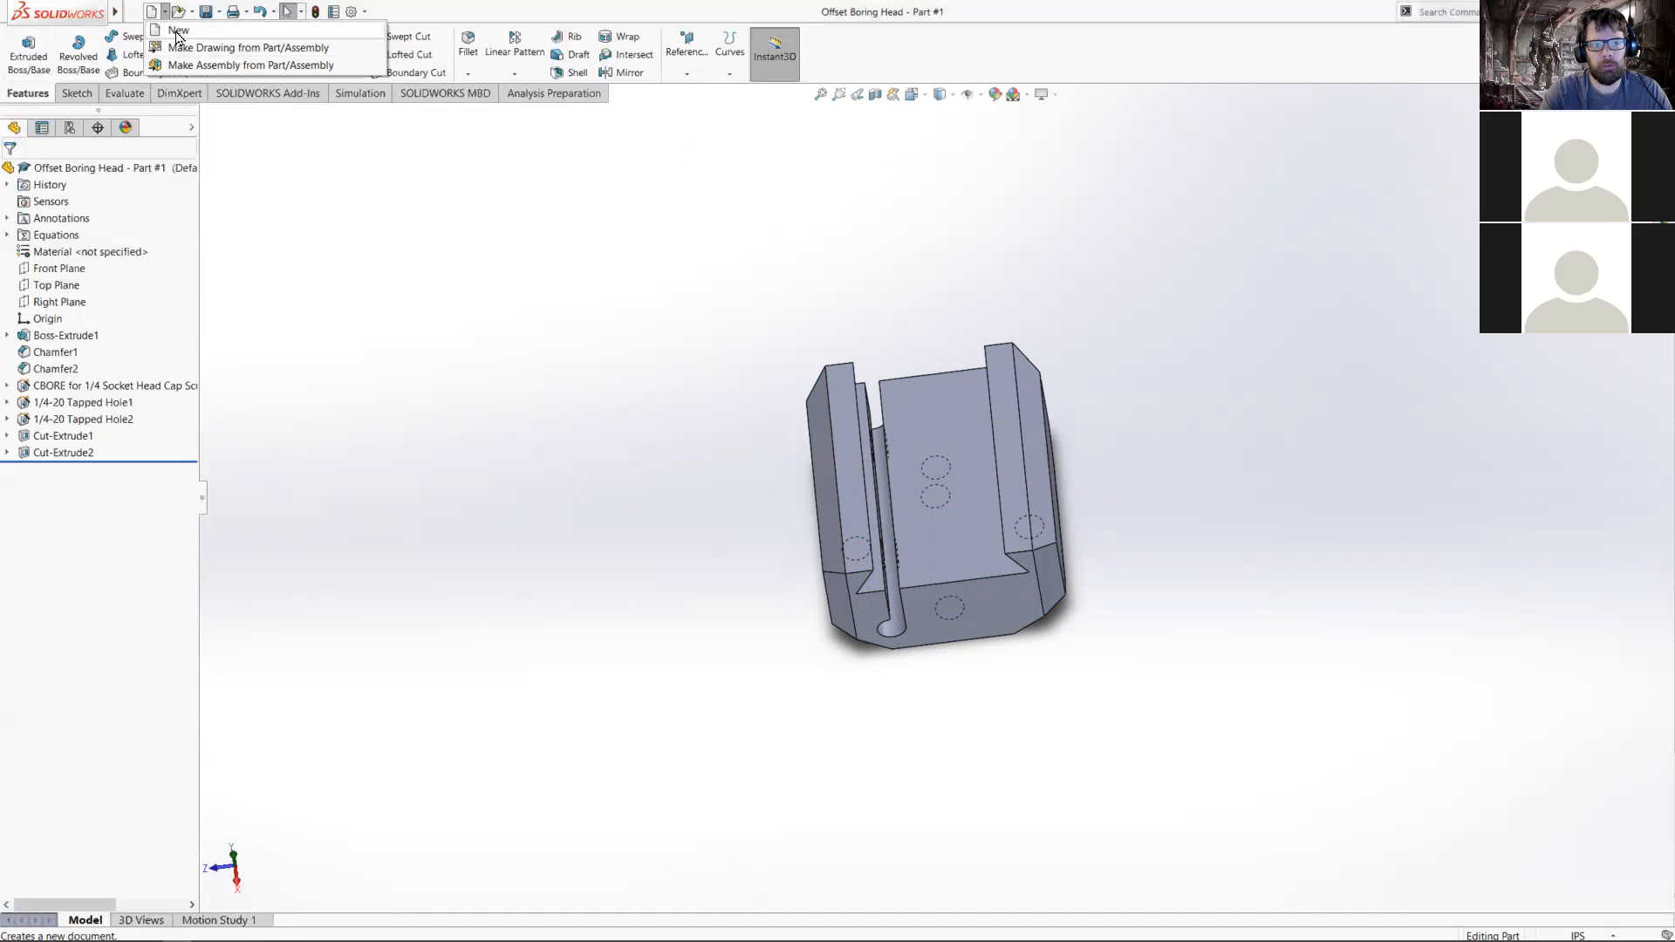
click(177, 34)
double_click(696, 292)
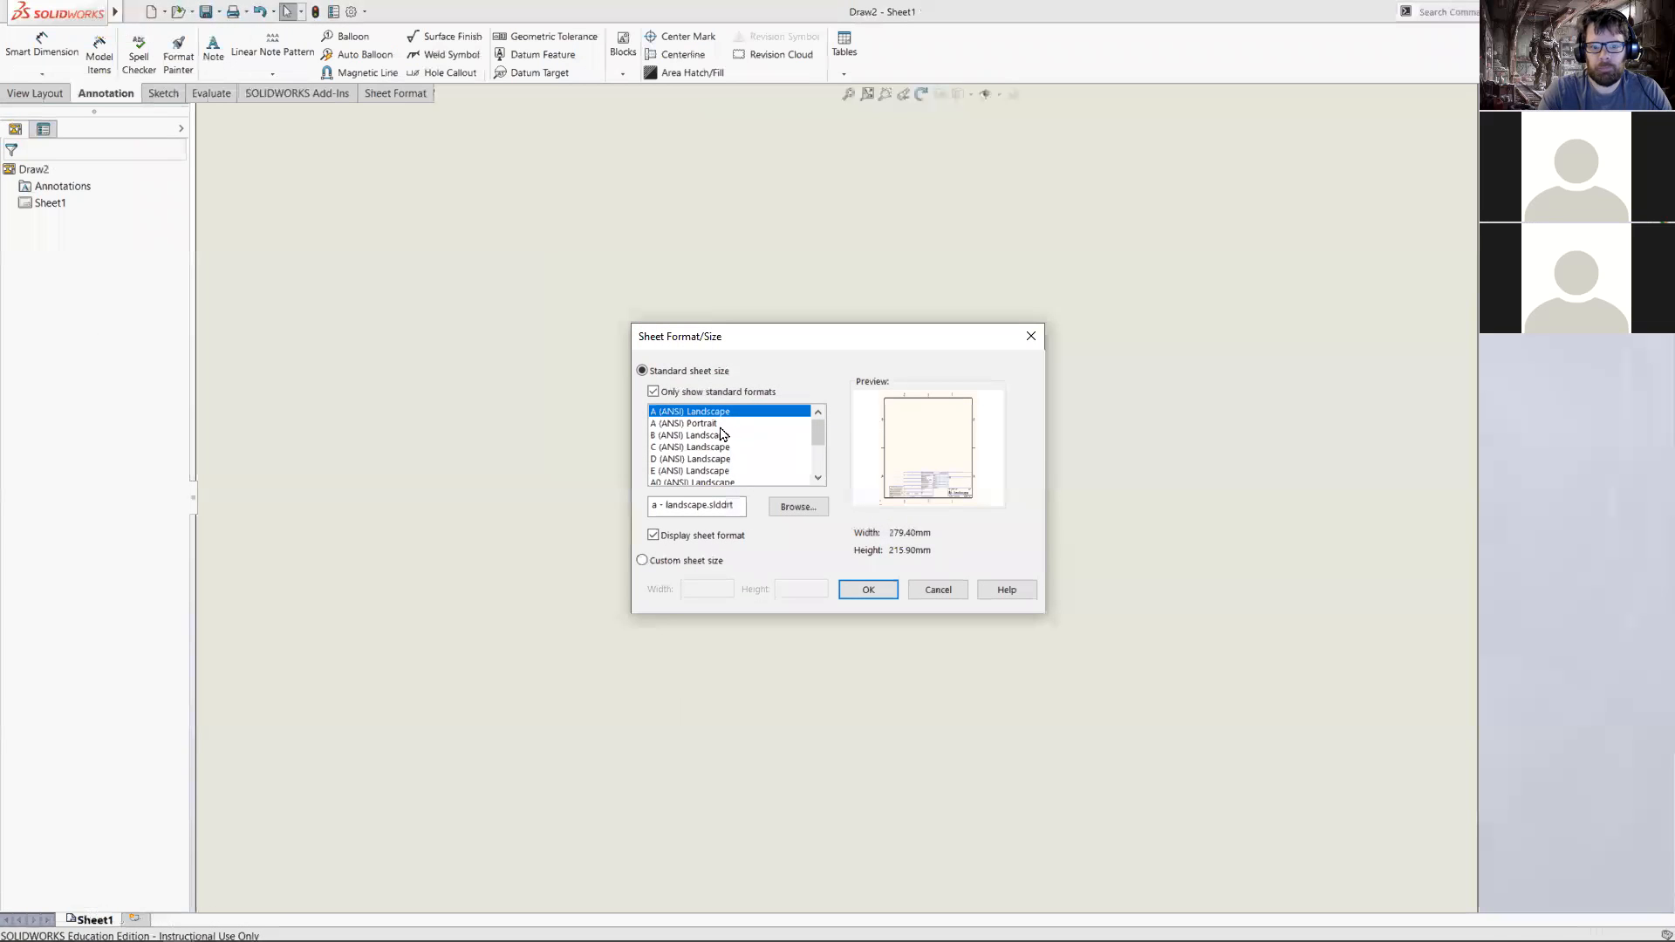
click(717, 423)
click(704, 412)
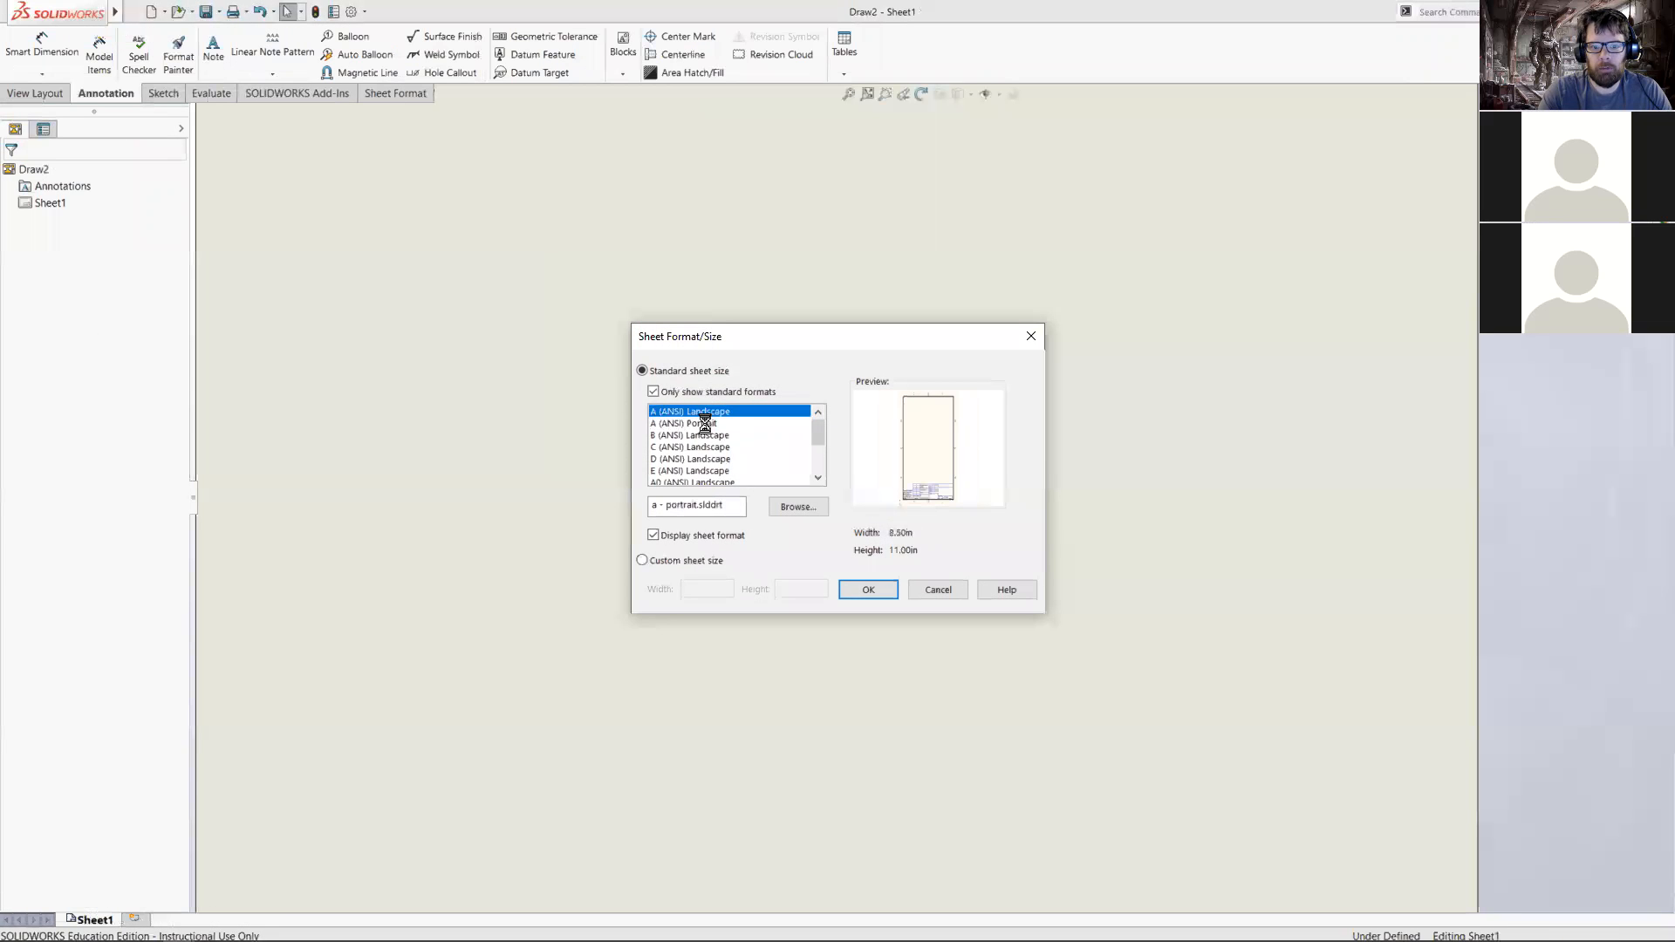
click(715, 423)
click(714, 413)
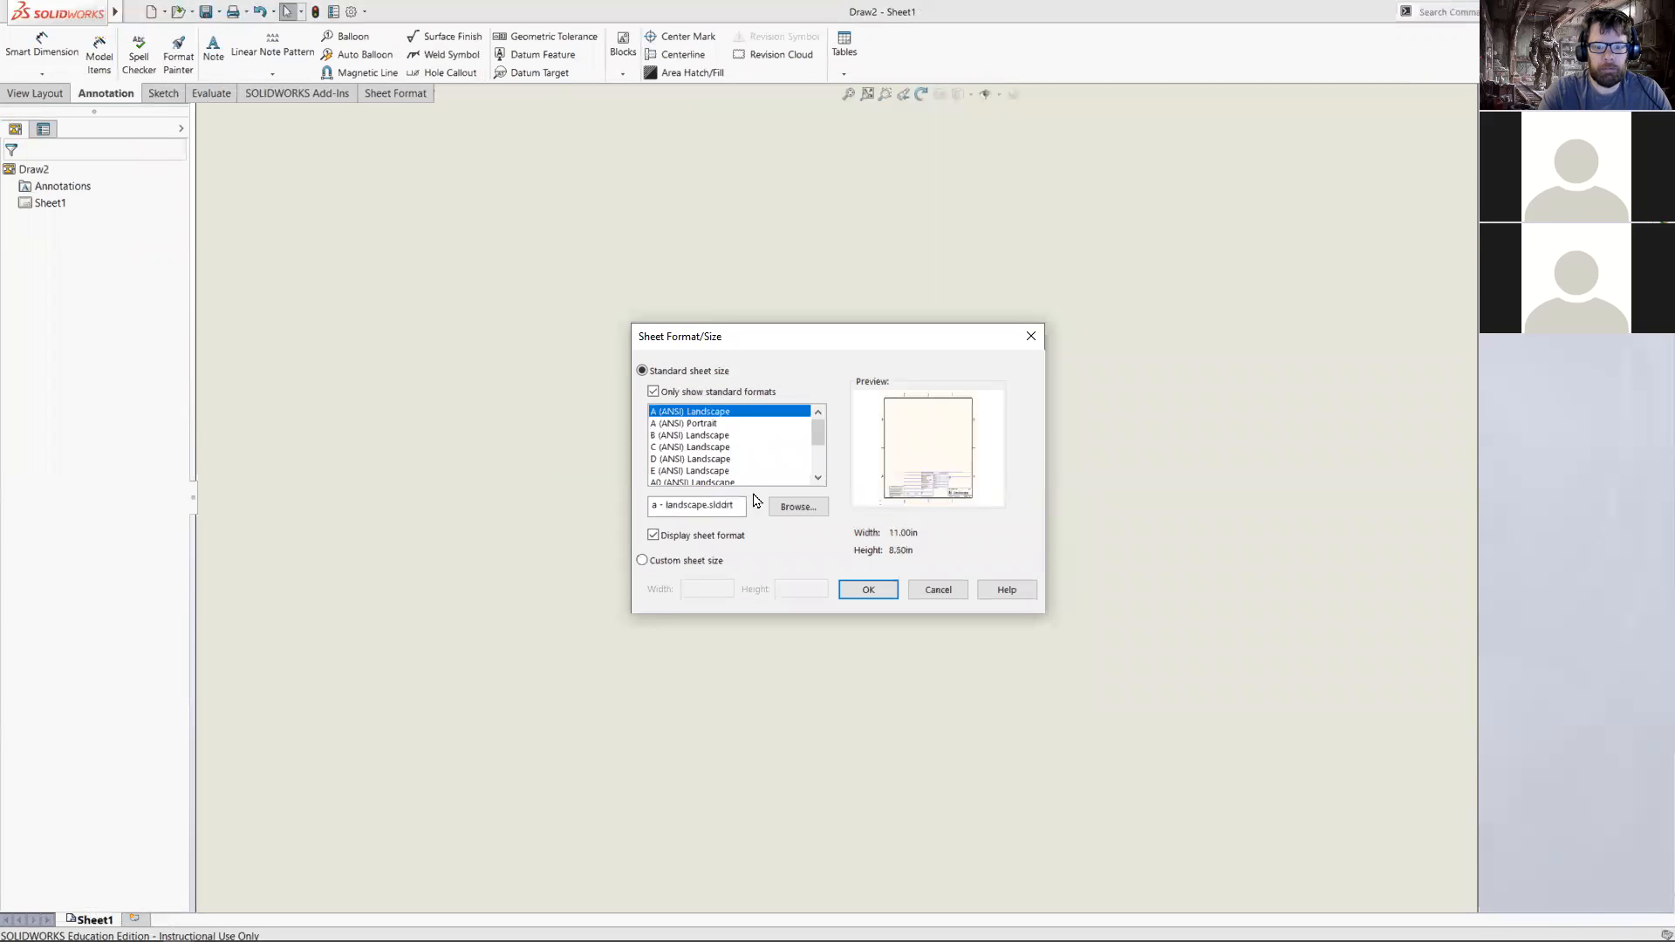
click(869, 591)
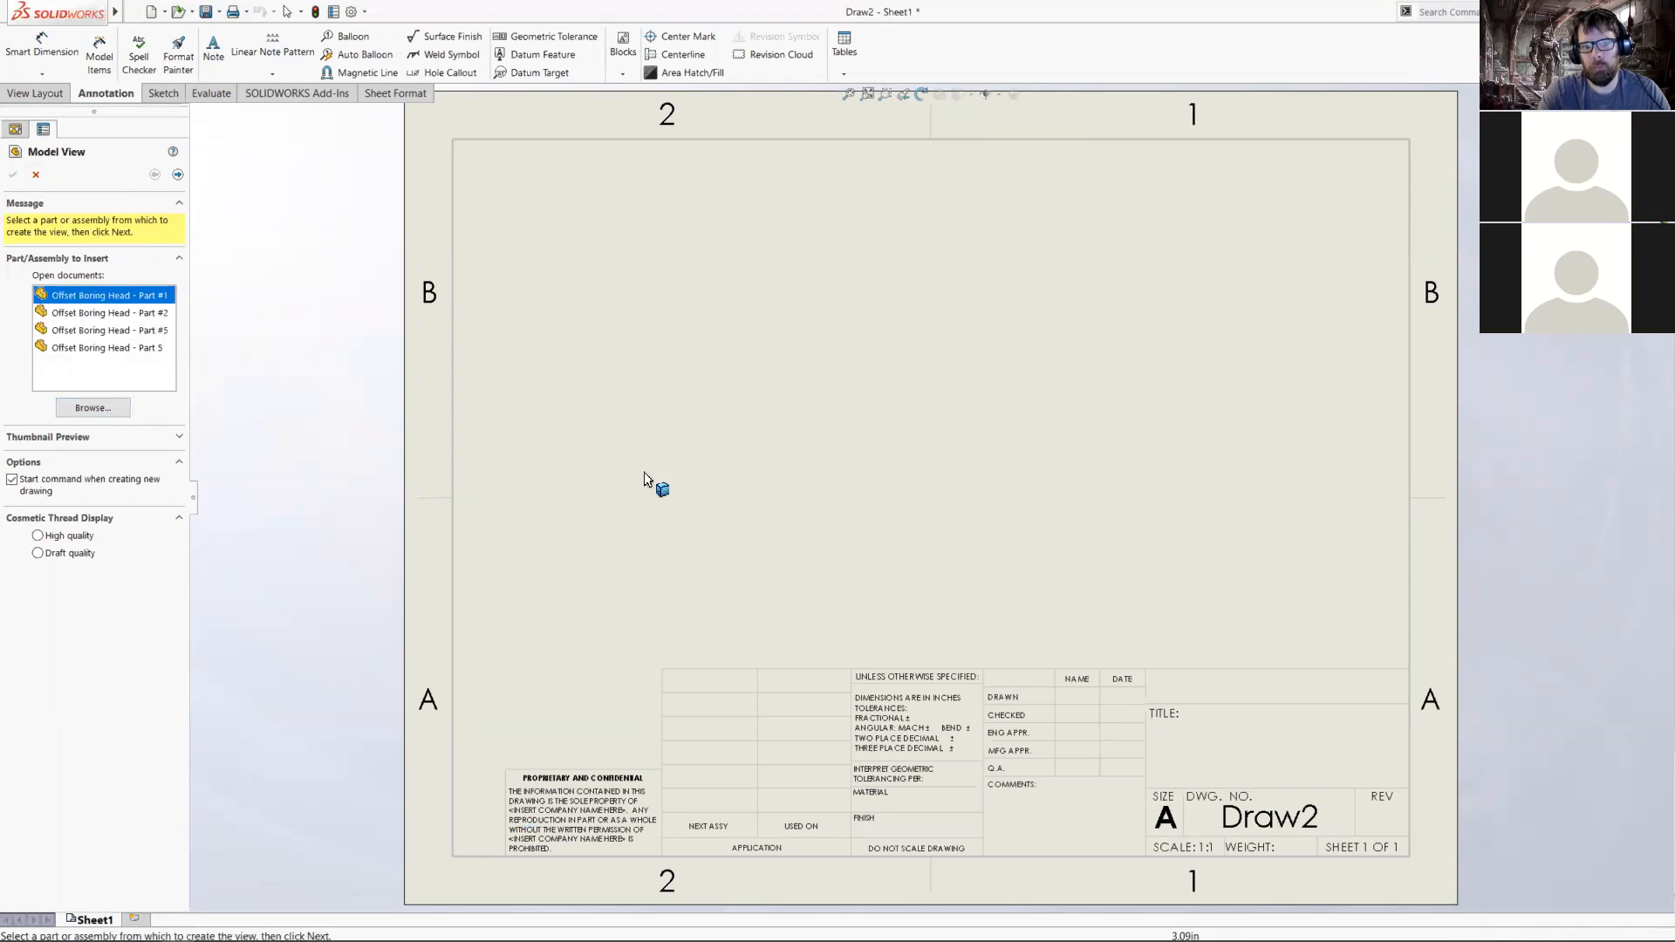
click(35, 174)
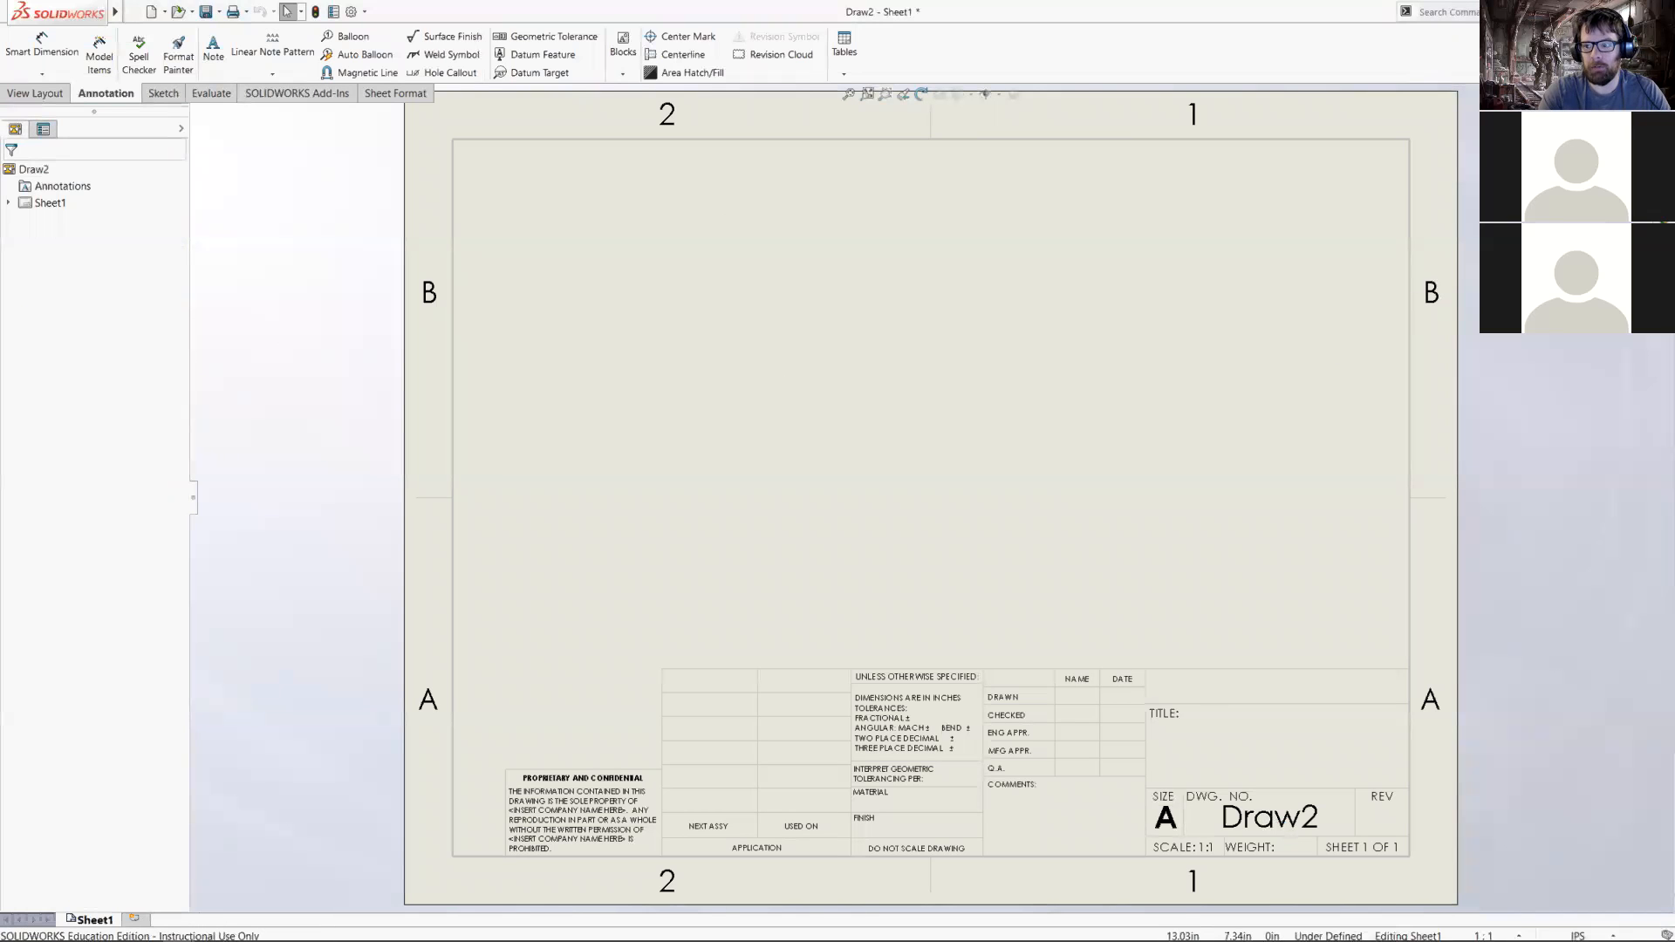
- Browse for the part file Offset Boring Head - Part #1 and load its views into the View Palette
click(1664, 198)
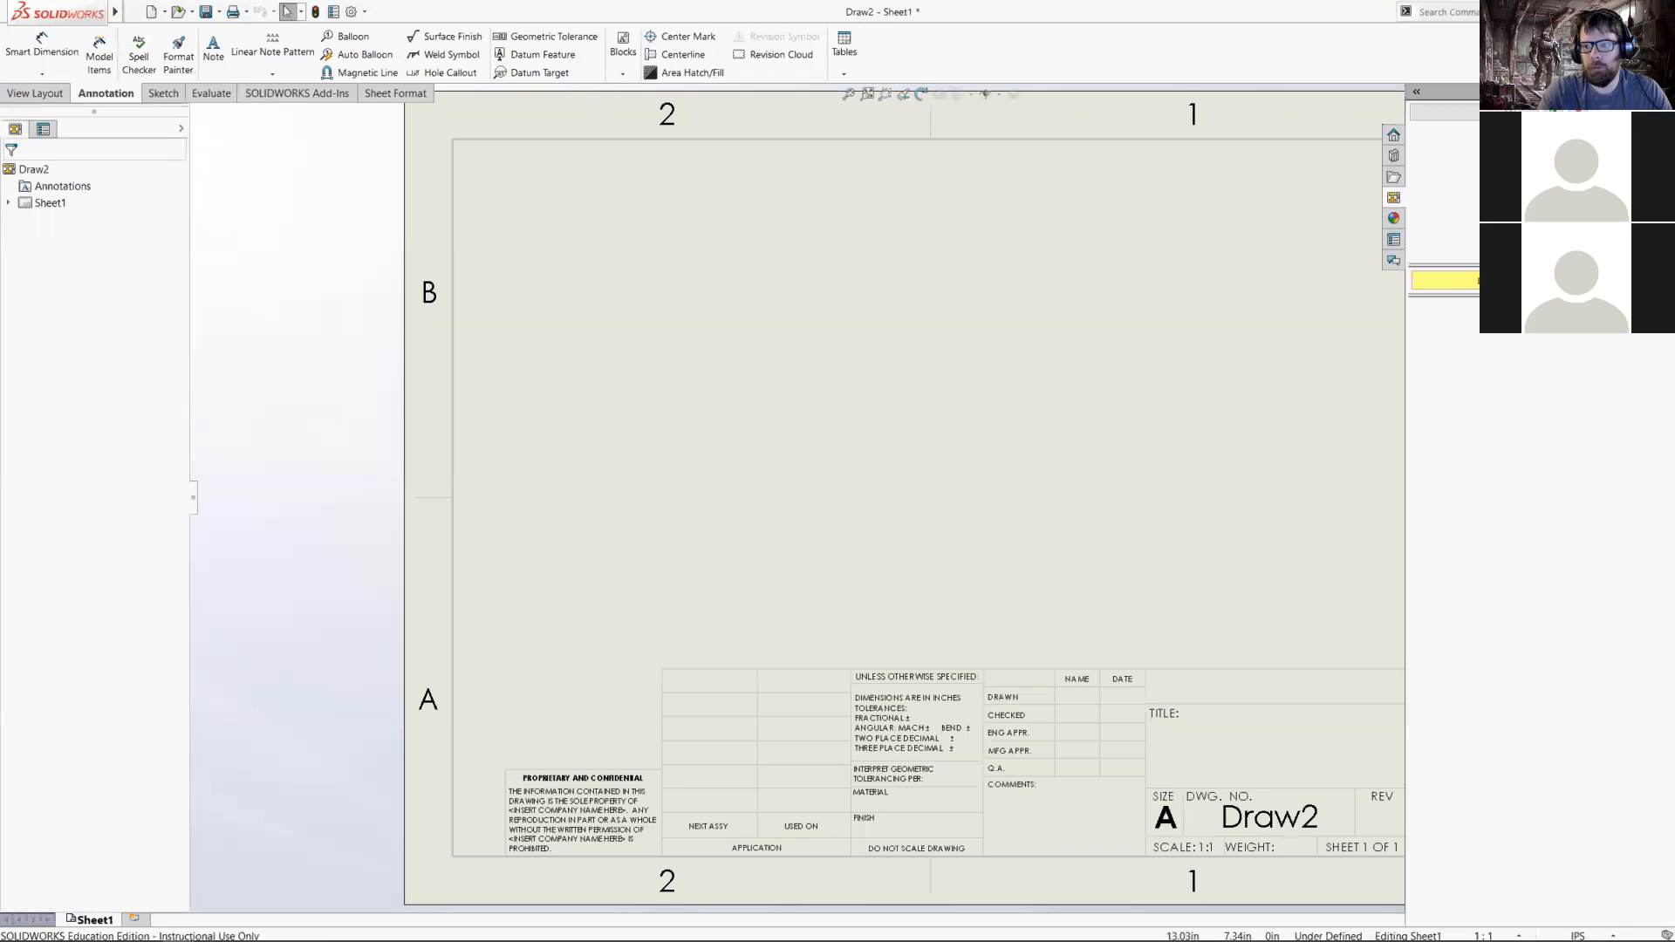
click(1521, 112)
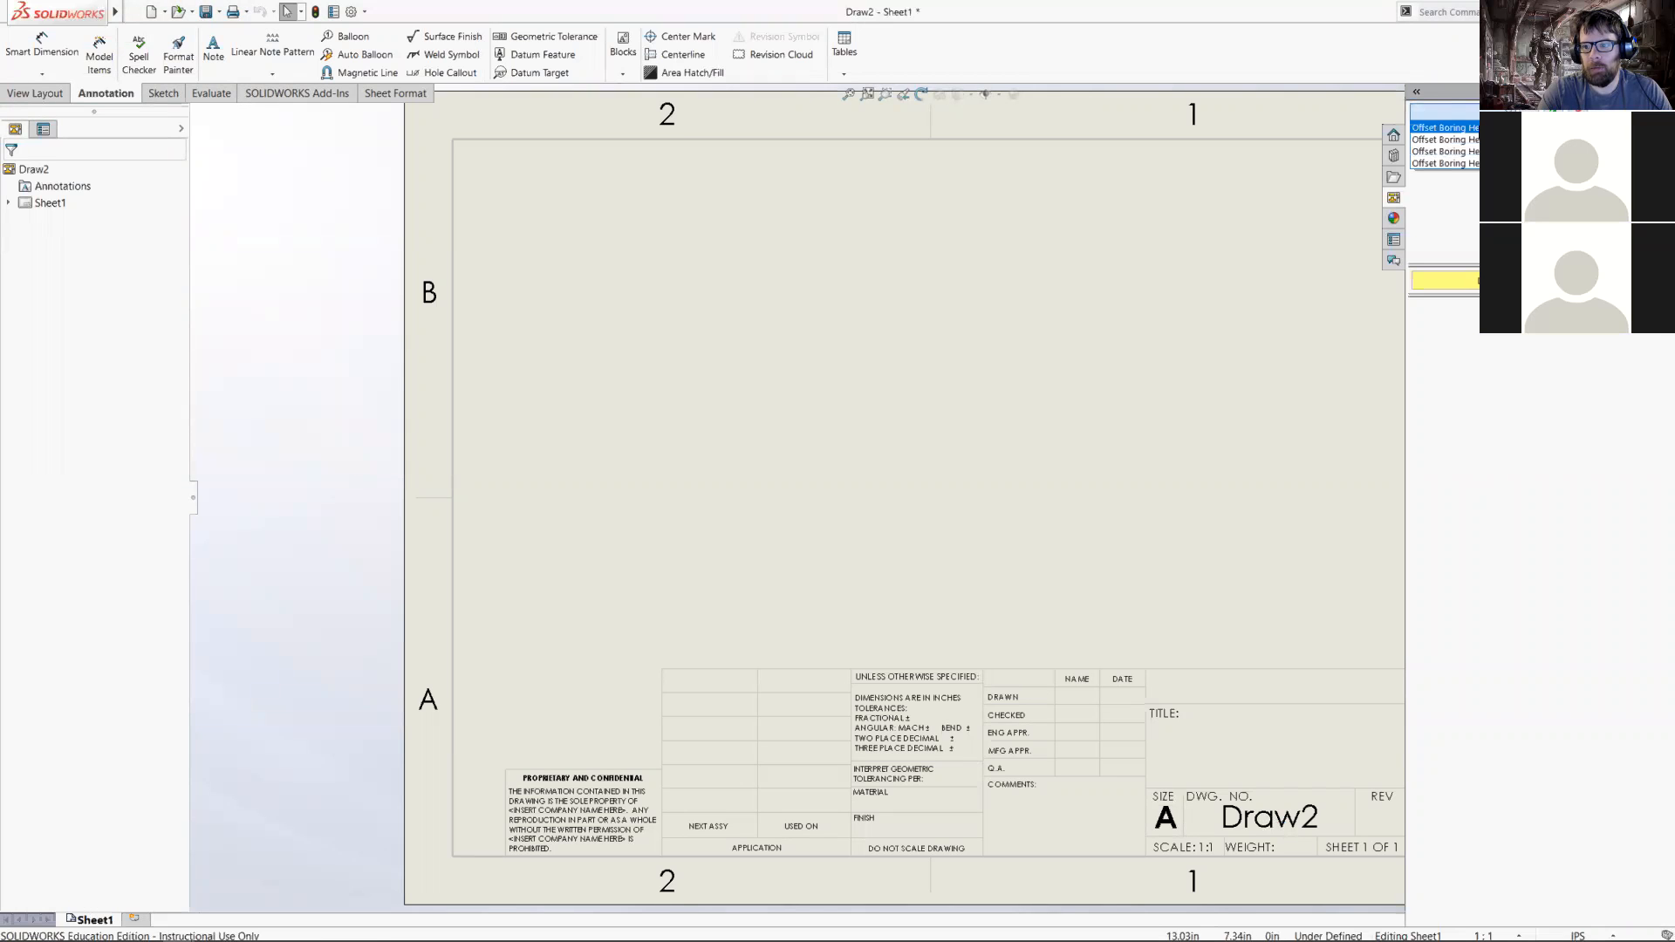
click(1514, 128)
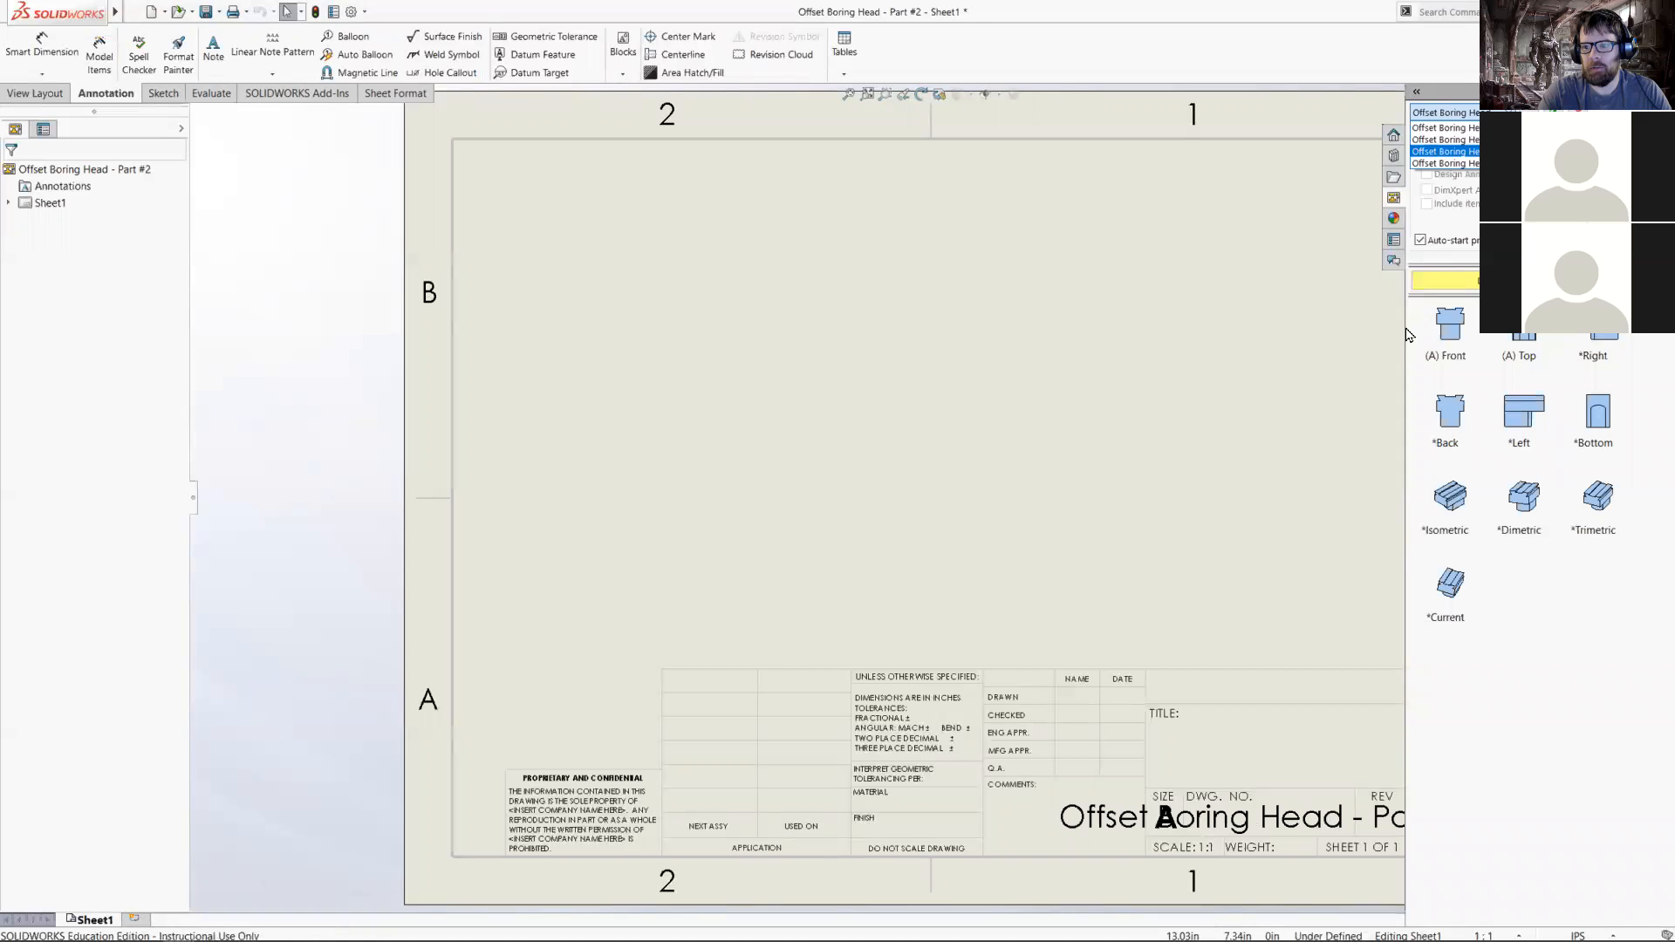
click(1407, 332)
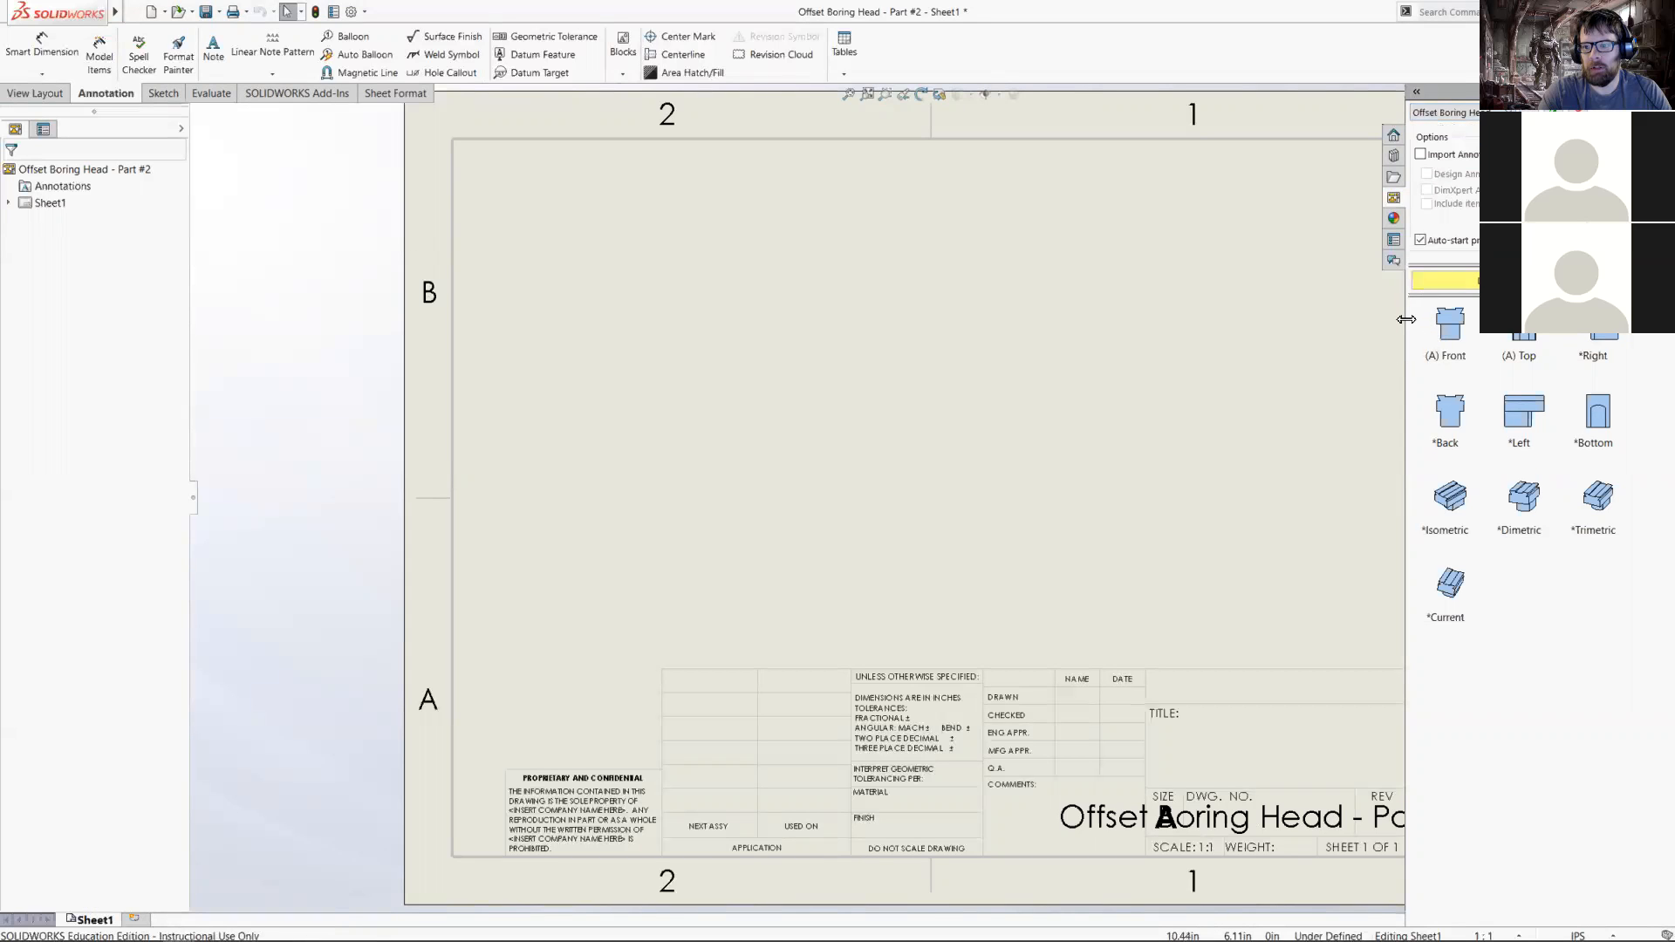
drag(1407, 319, 917, 320)
click(1019, 113)
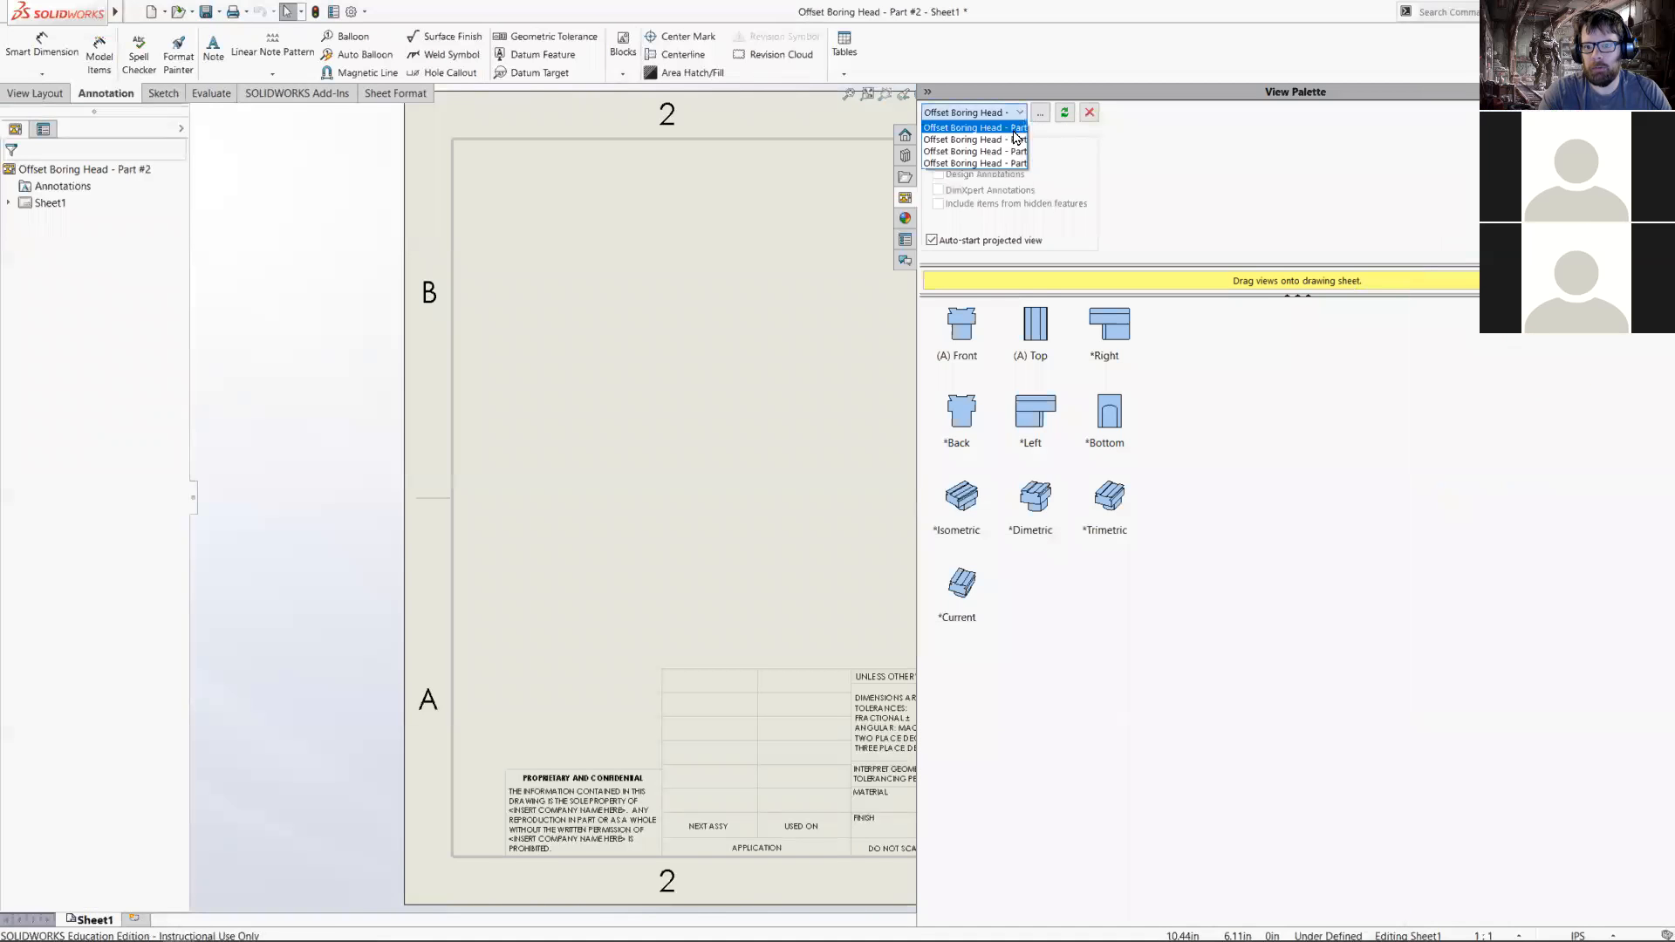
click(1040, 112)
click(1040, 112)
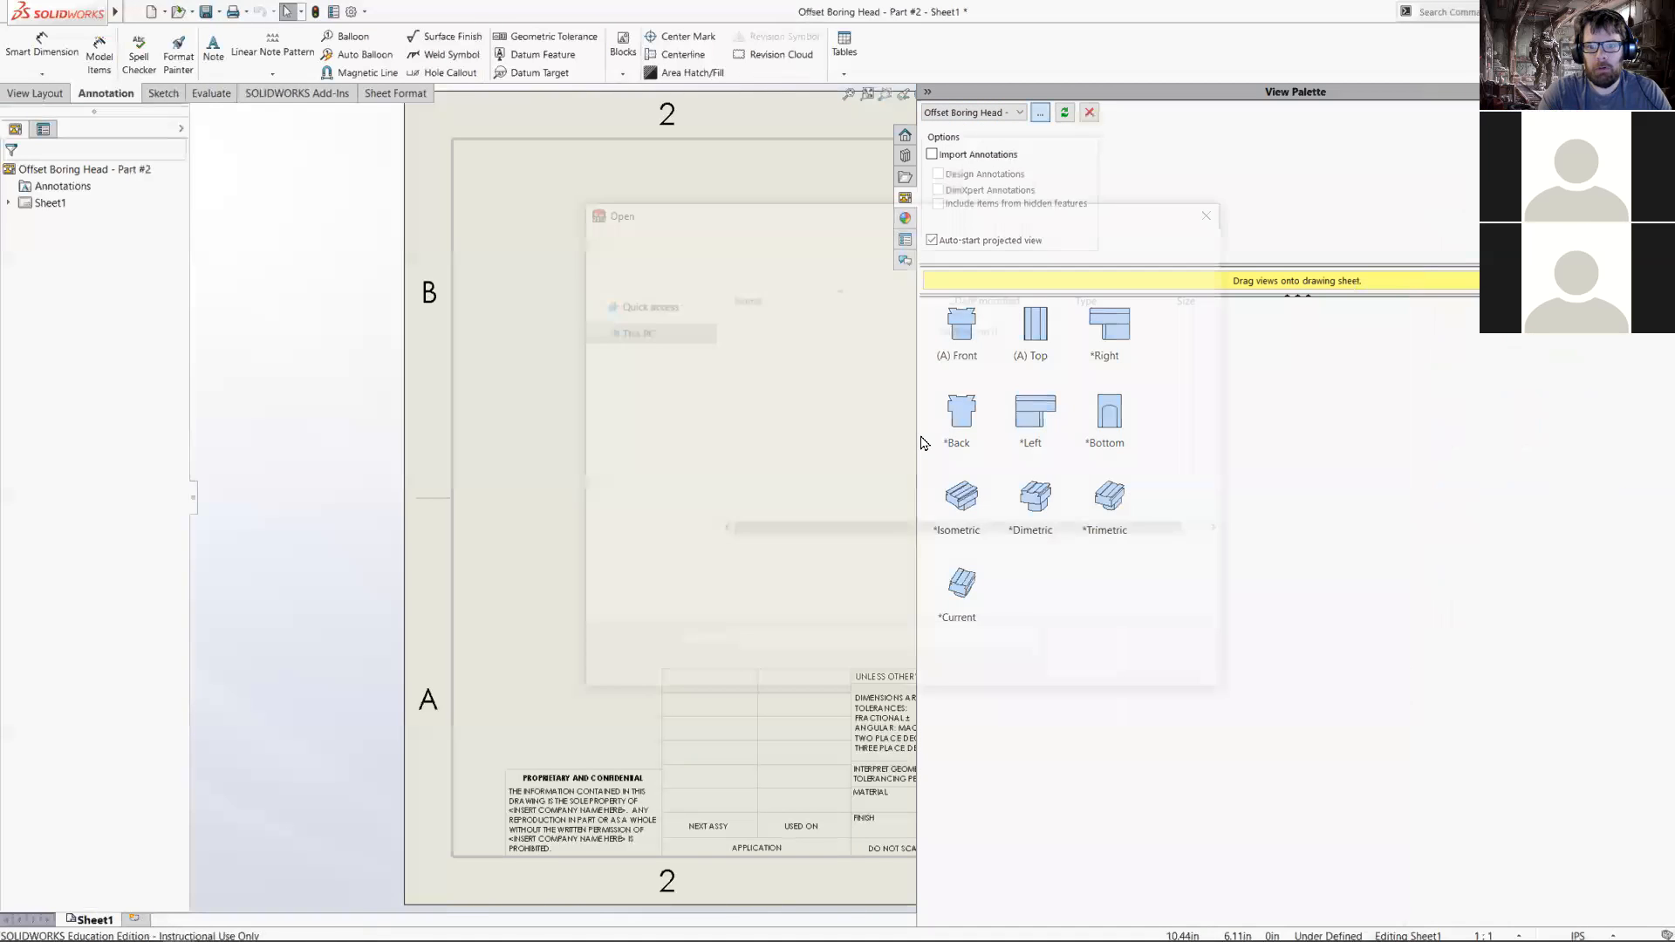
click(1083, 670)
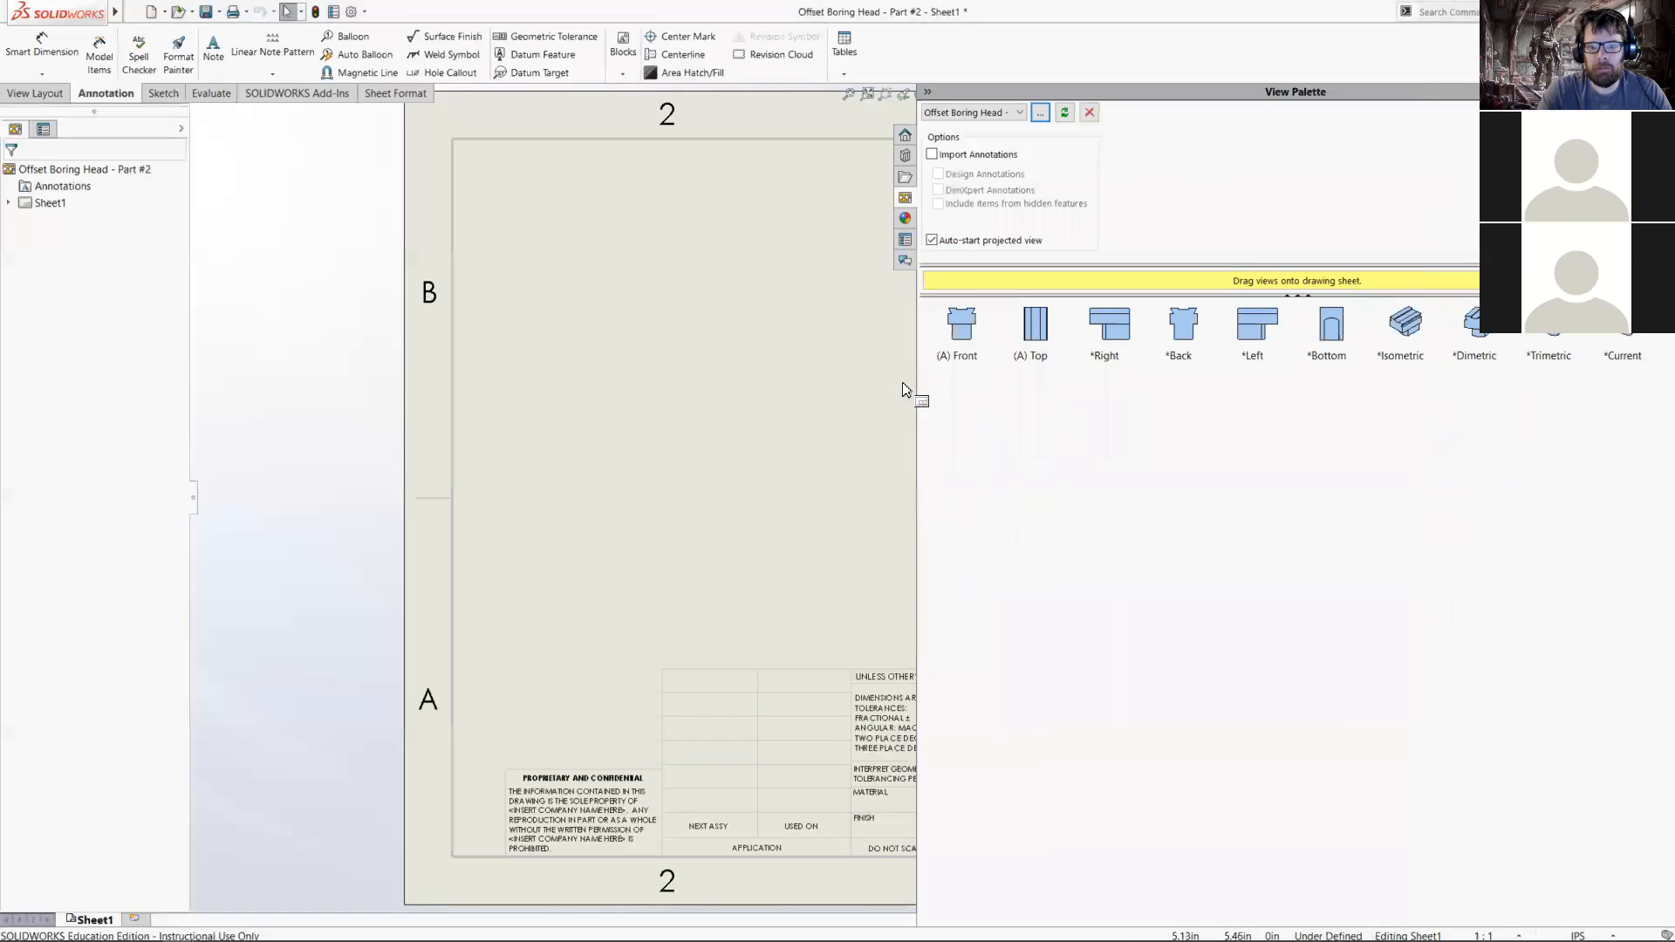
drag(920, 374, 1472, 374)
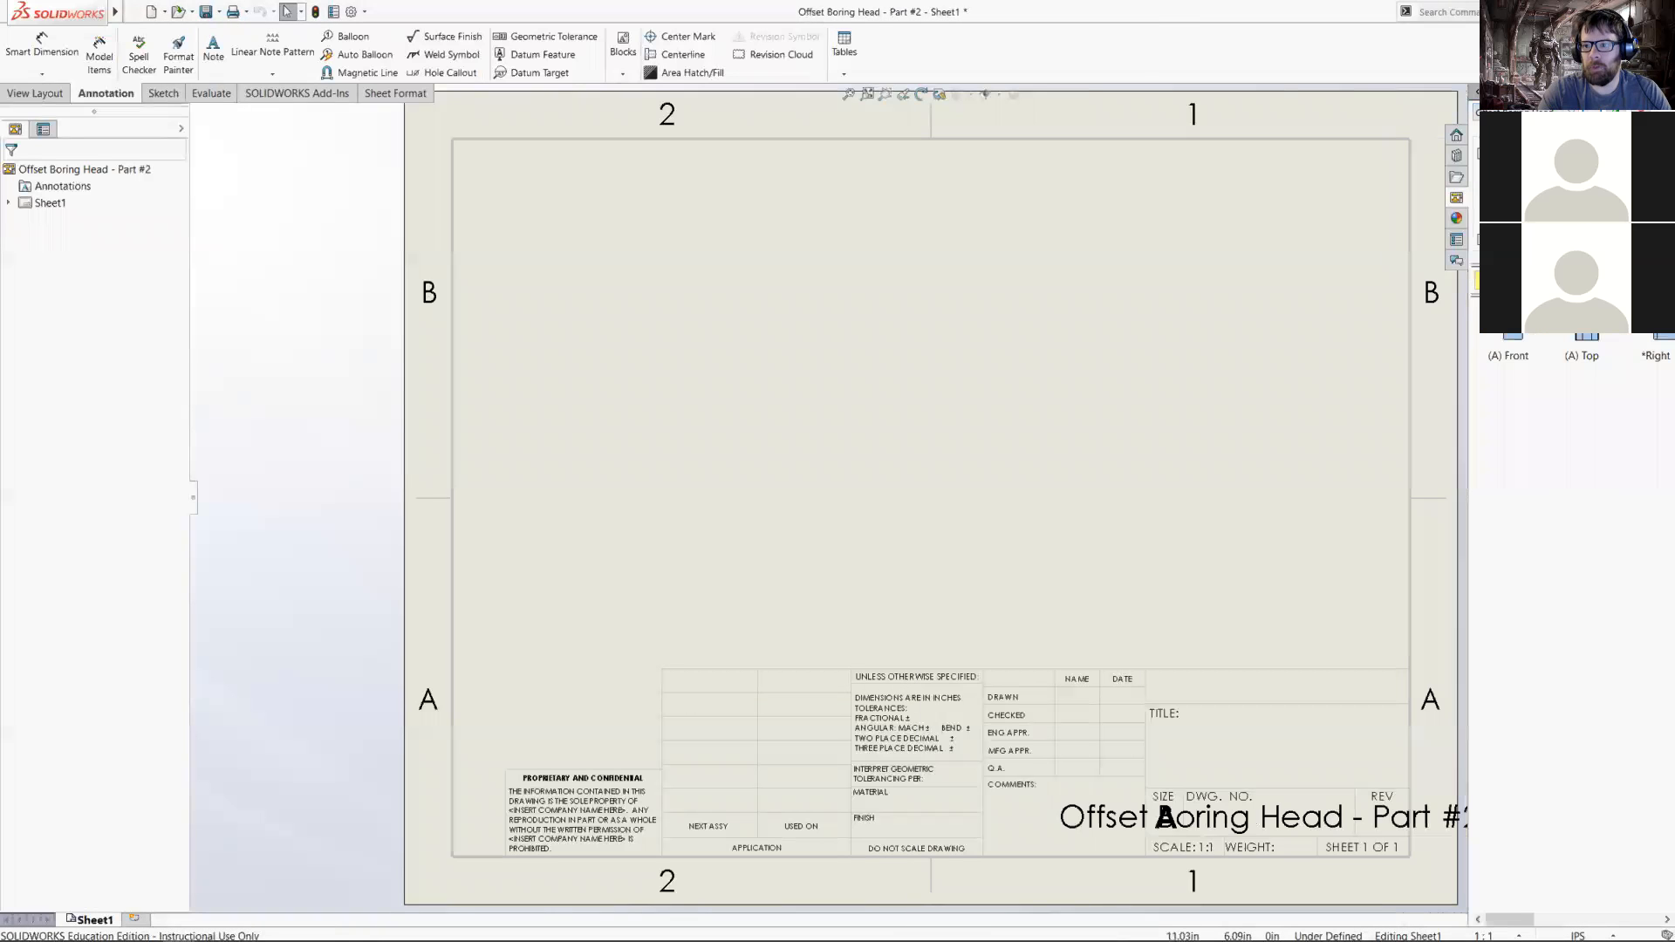
key(ctrl+o)
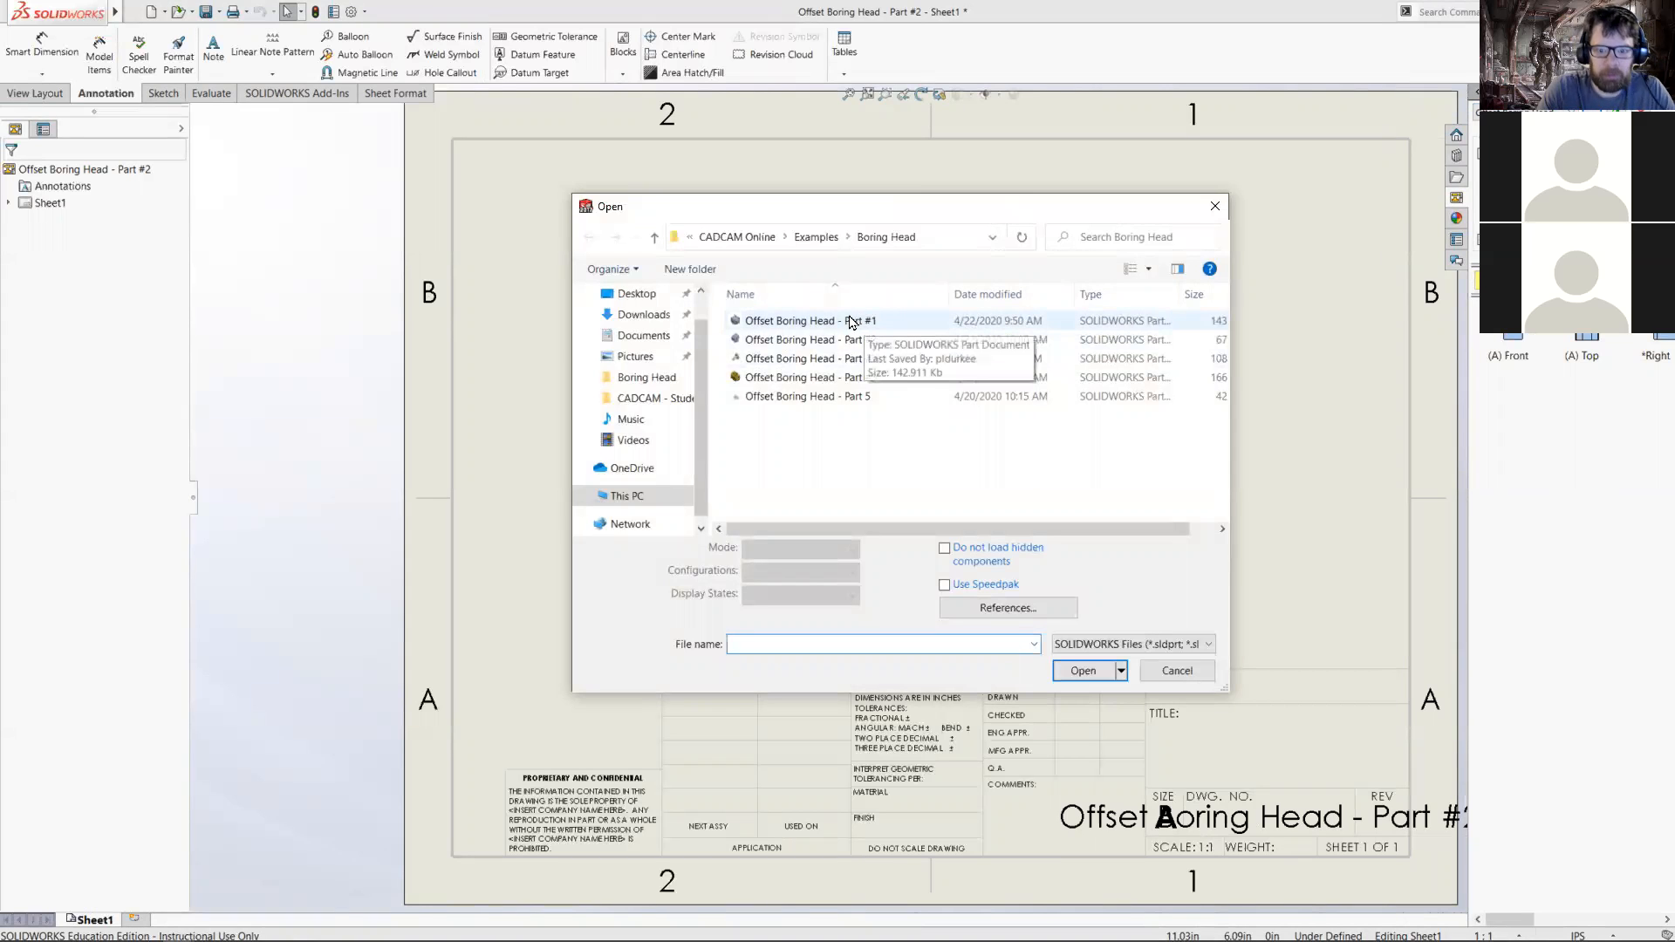
double_click(840, 328)
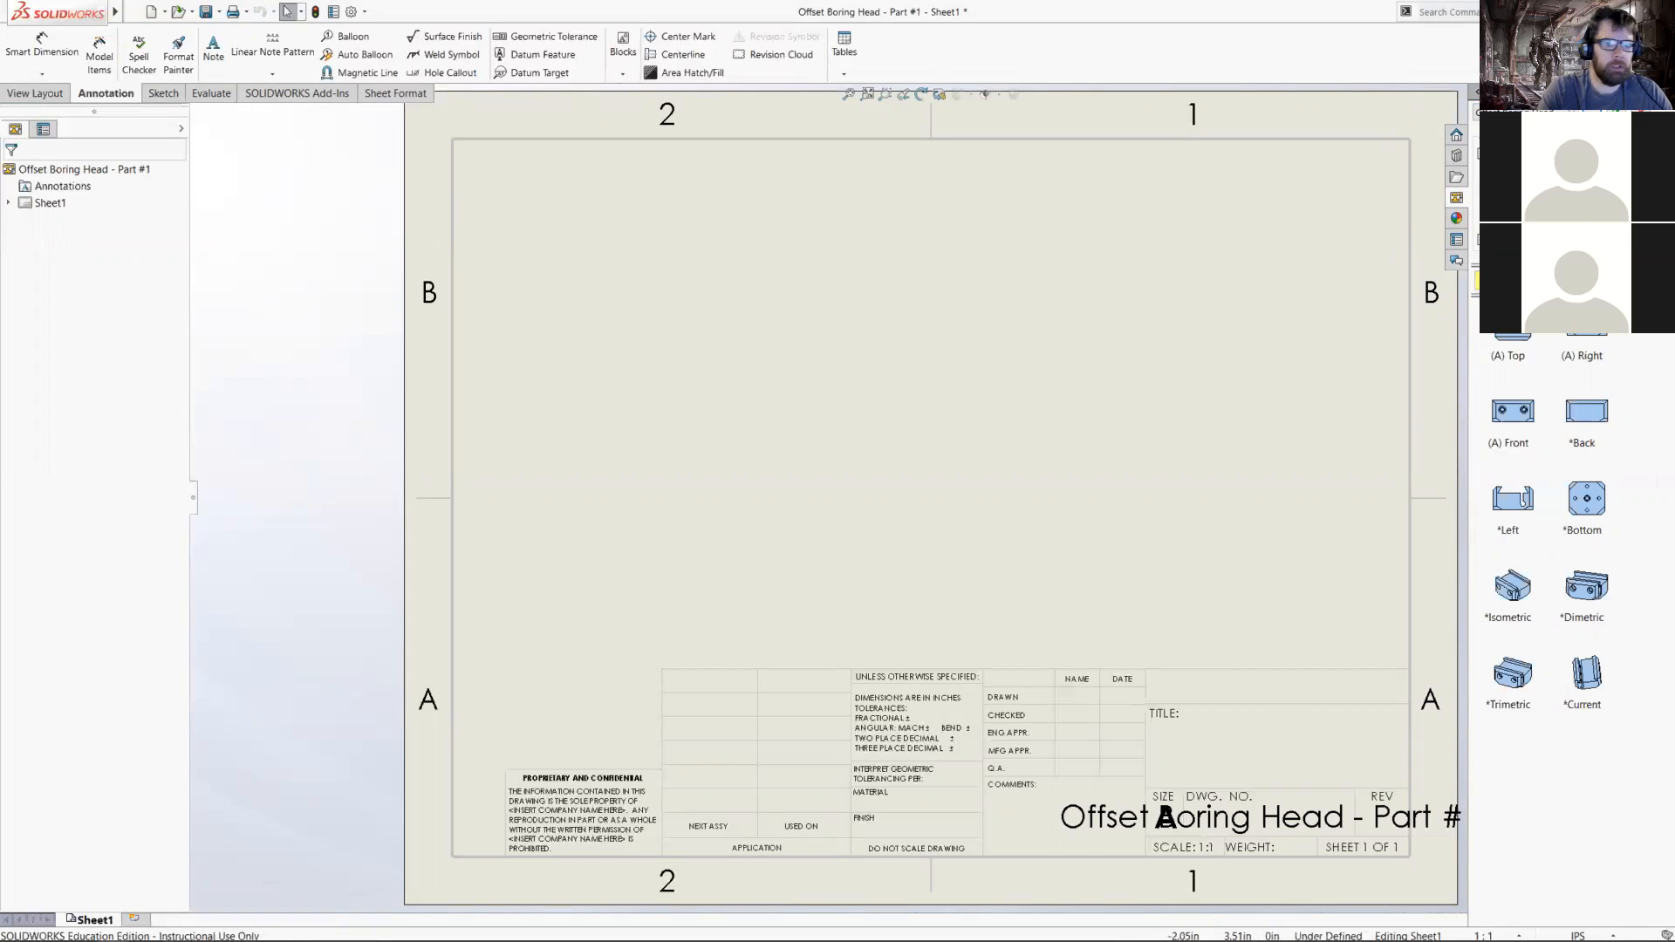
- Switch to the Part 01 print in the browser, examine how its views are arranged, and return to the SOLIDWORKS drawing
key(alt+Tab)
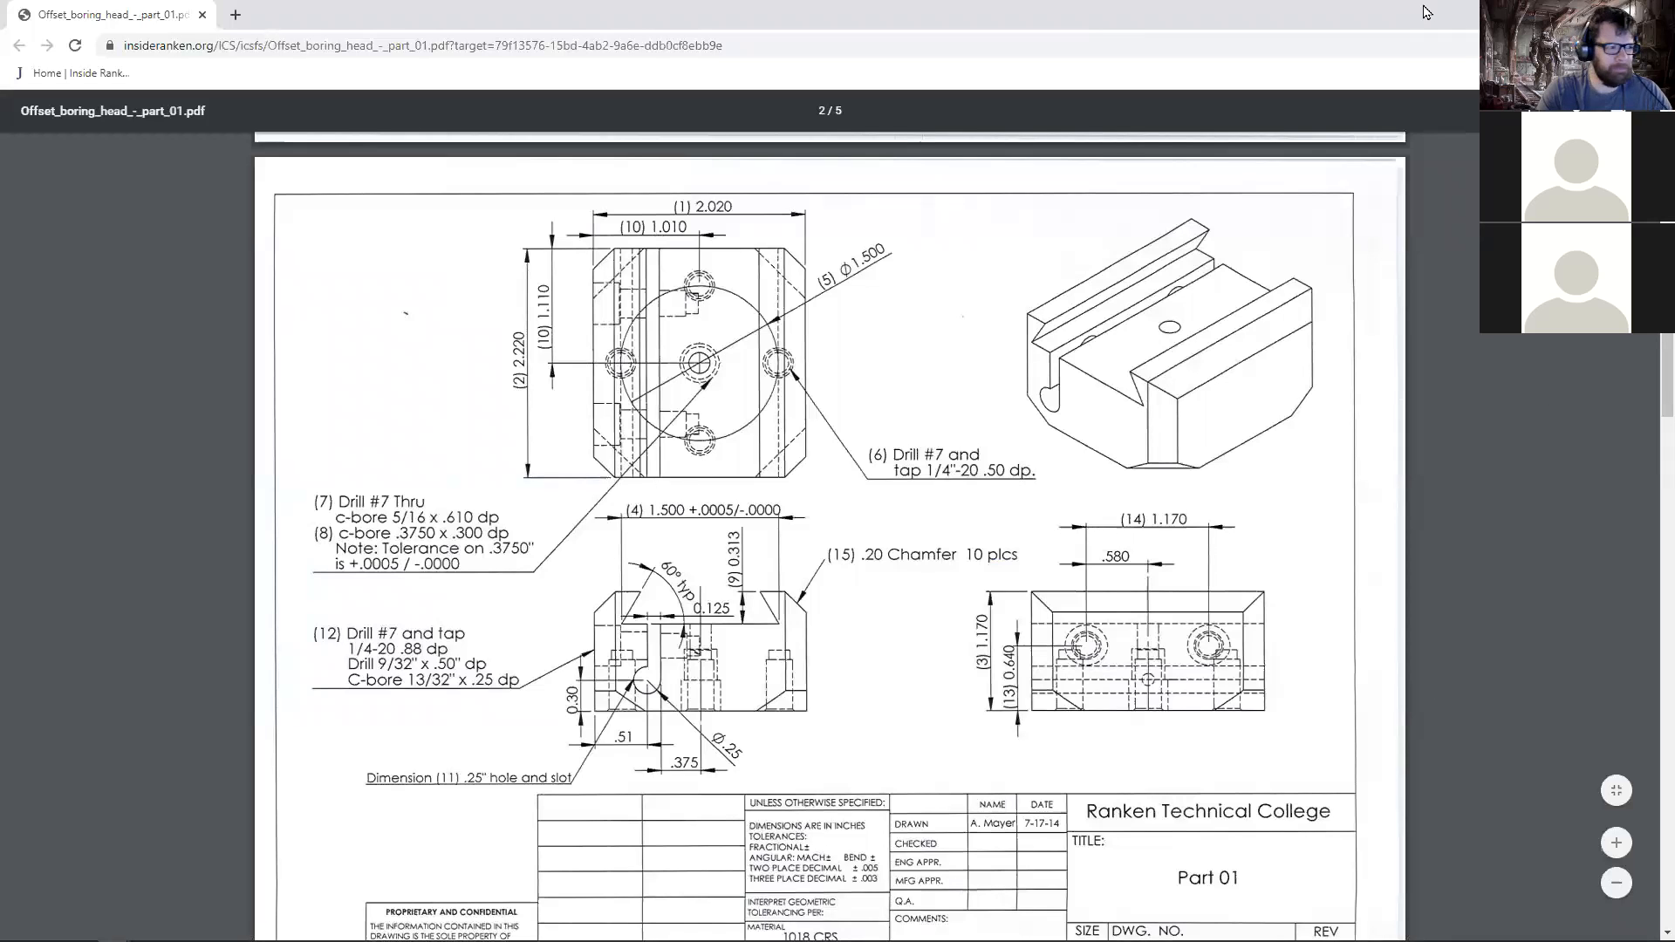
key(alt+Tab)
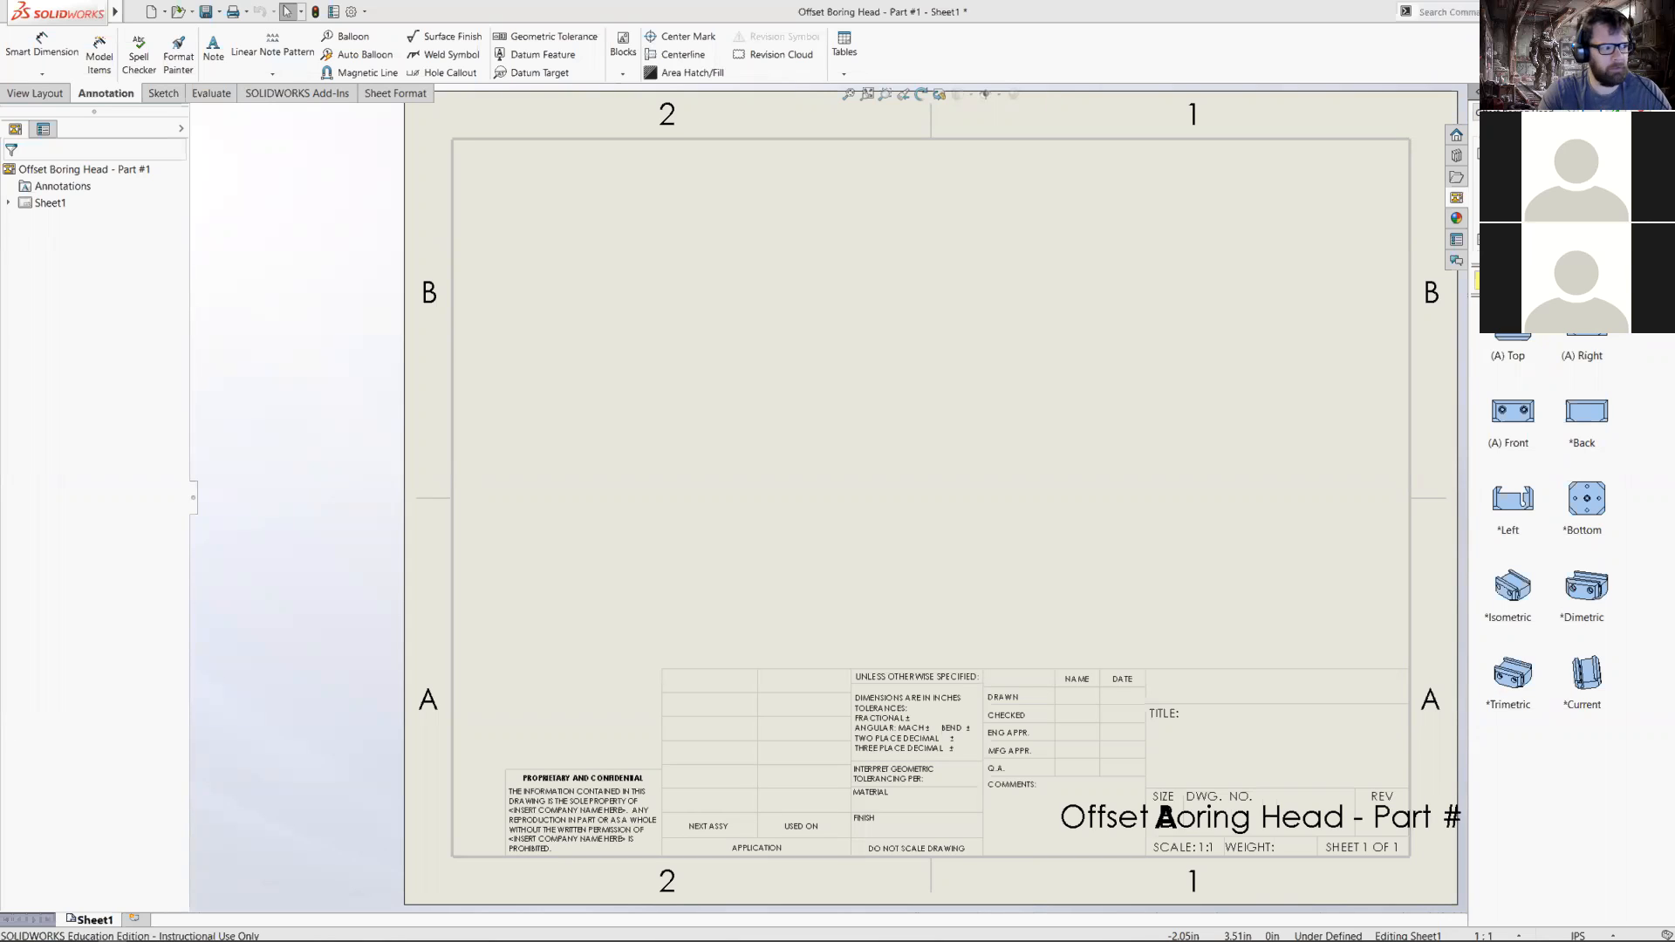
drag(1586, 342, 1123, 540)
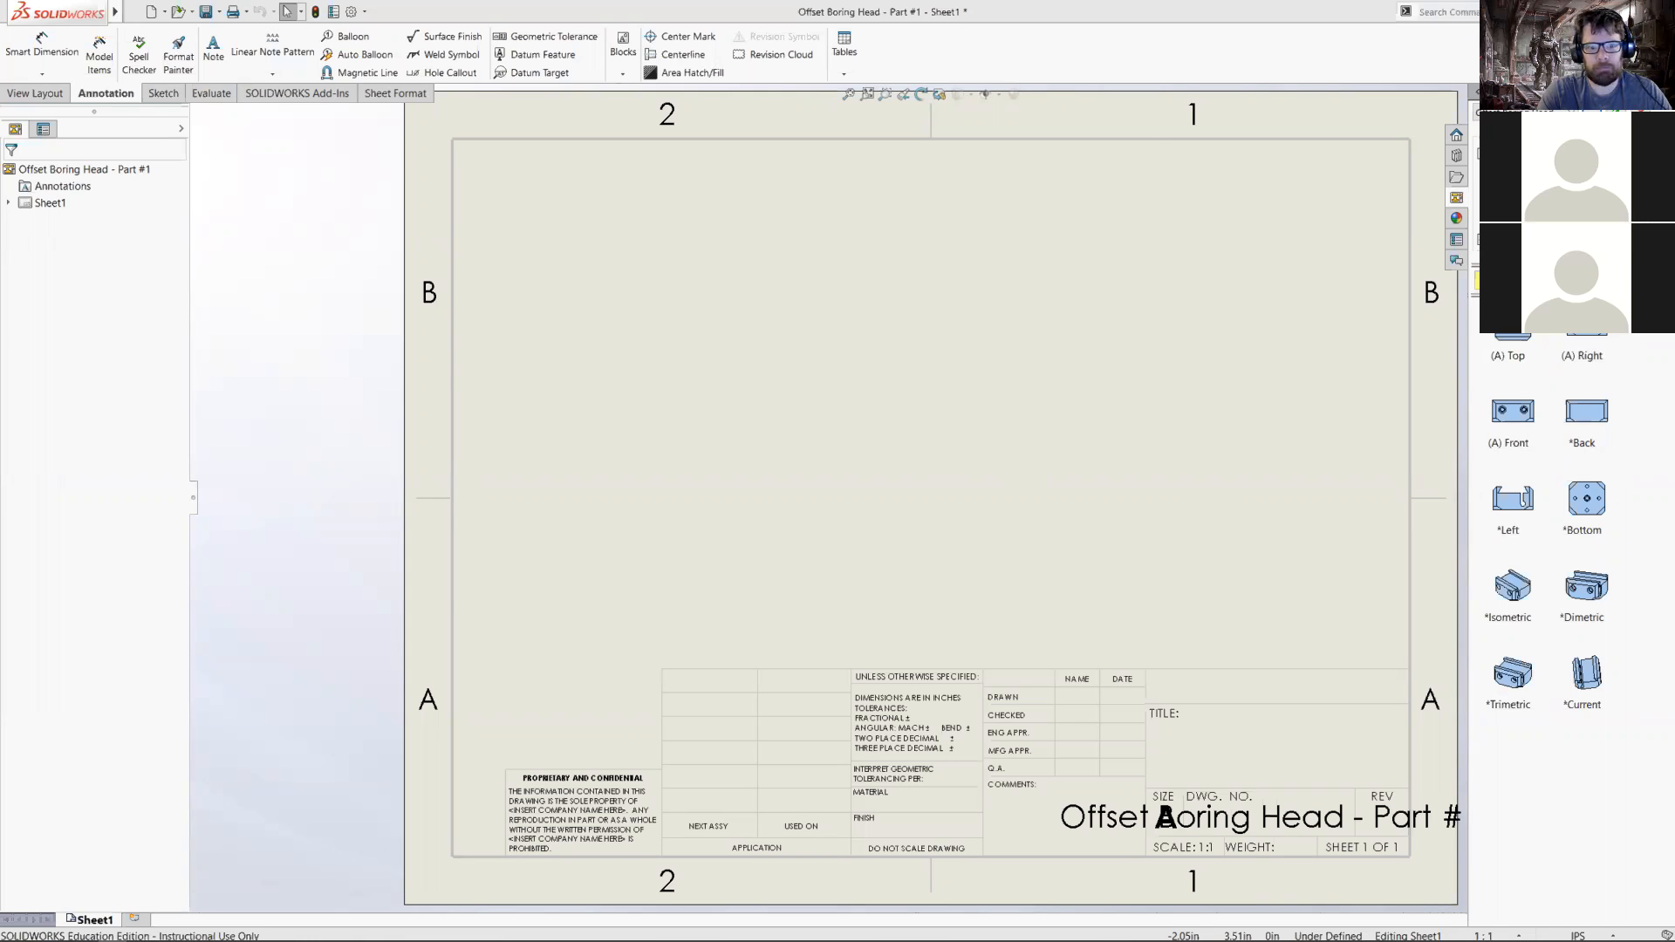
key(alt+Tab)
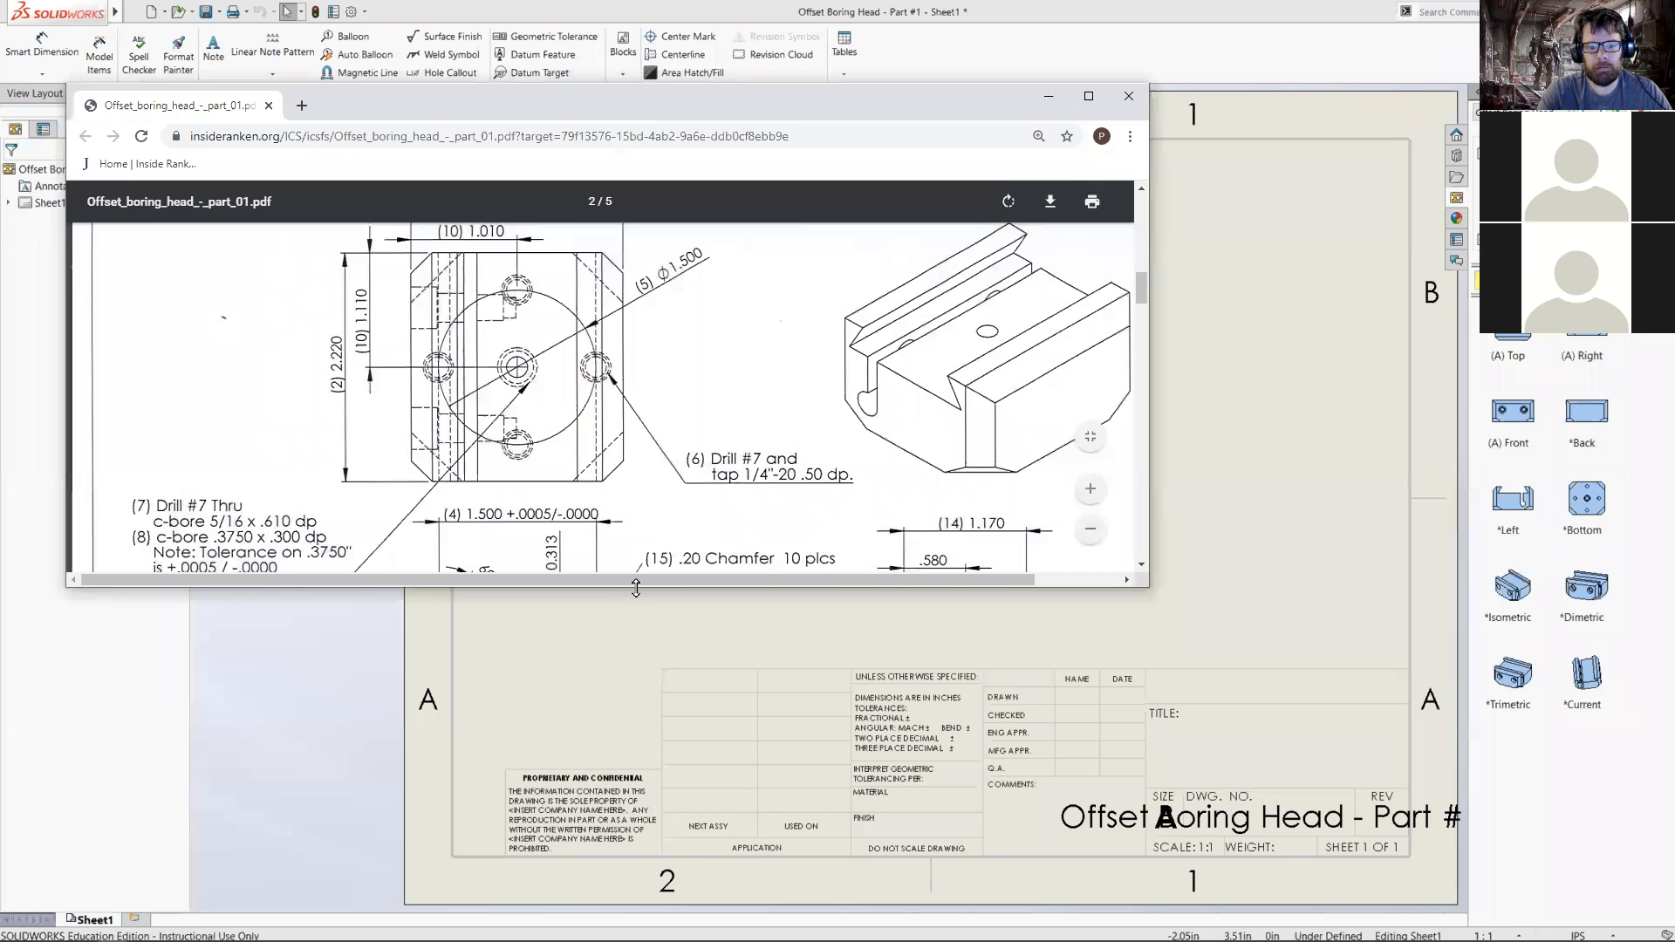
drag(636, 589, 636, 836)
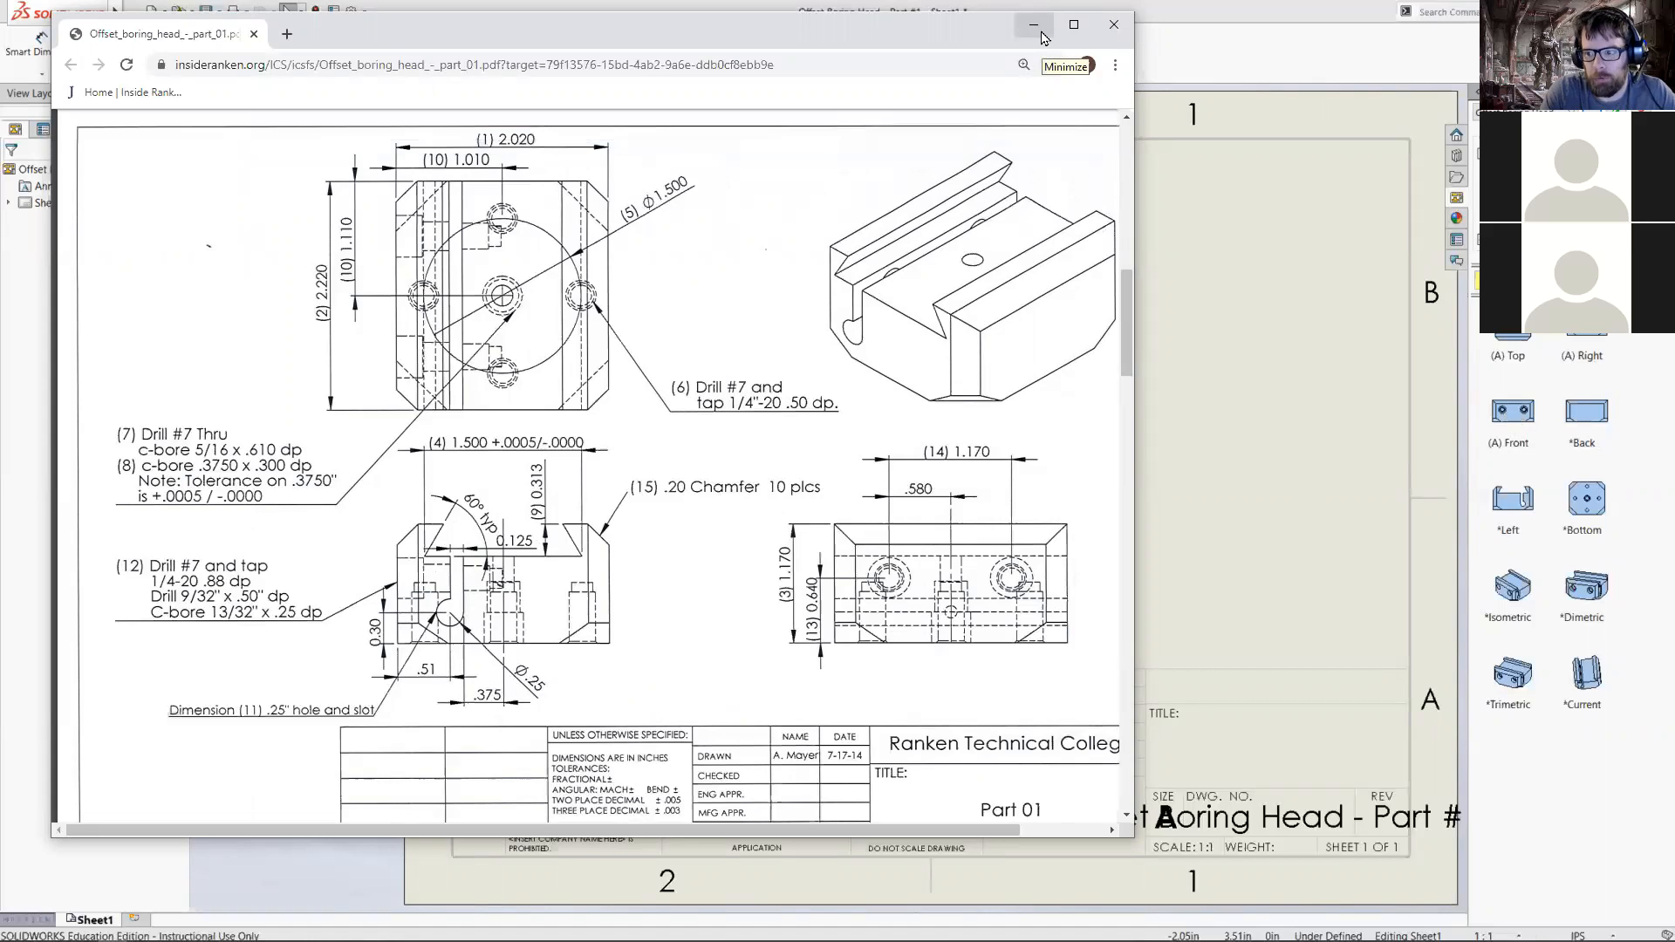
click(1034, 25)
- Place the Right view showing the dovetail profile on the sheet, with one projected view to its right and one above it
mouse_move(1587, 335)
mouse_down()
mouse_move(816, 402)
mouse_move(839, 480)
mouse_move(819, 490)
mouse_up()
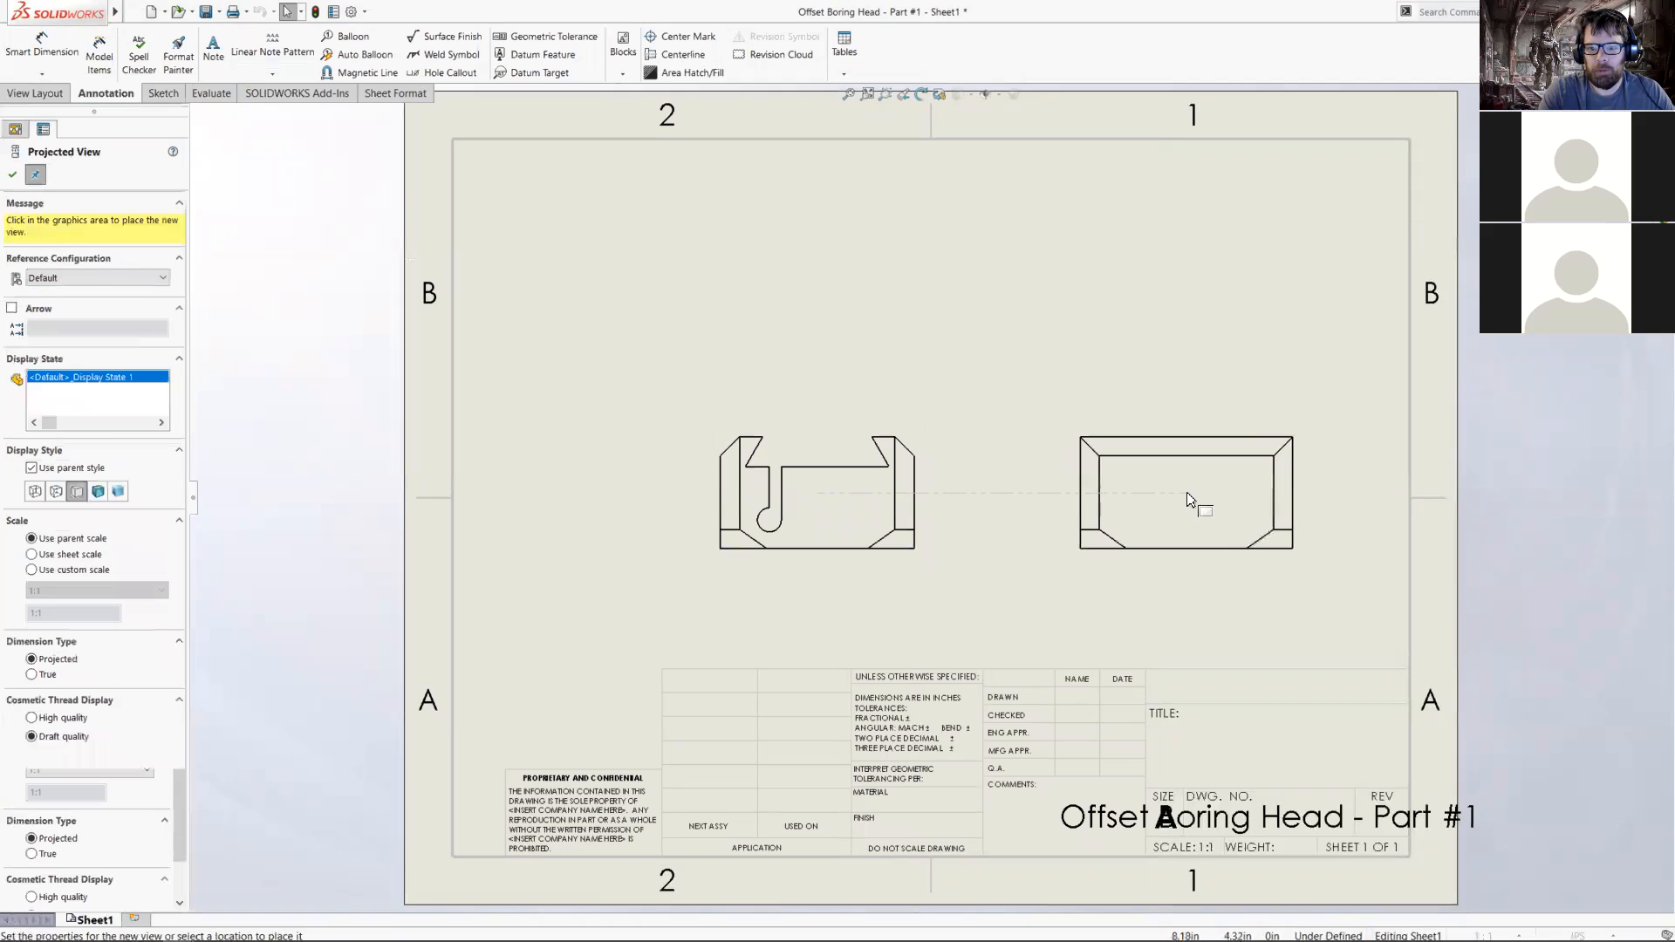
click(1188, 495)
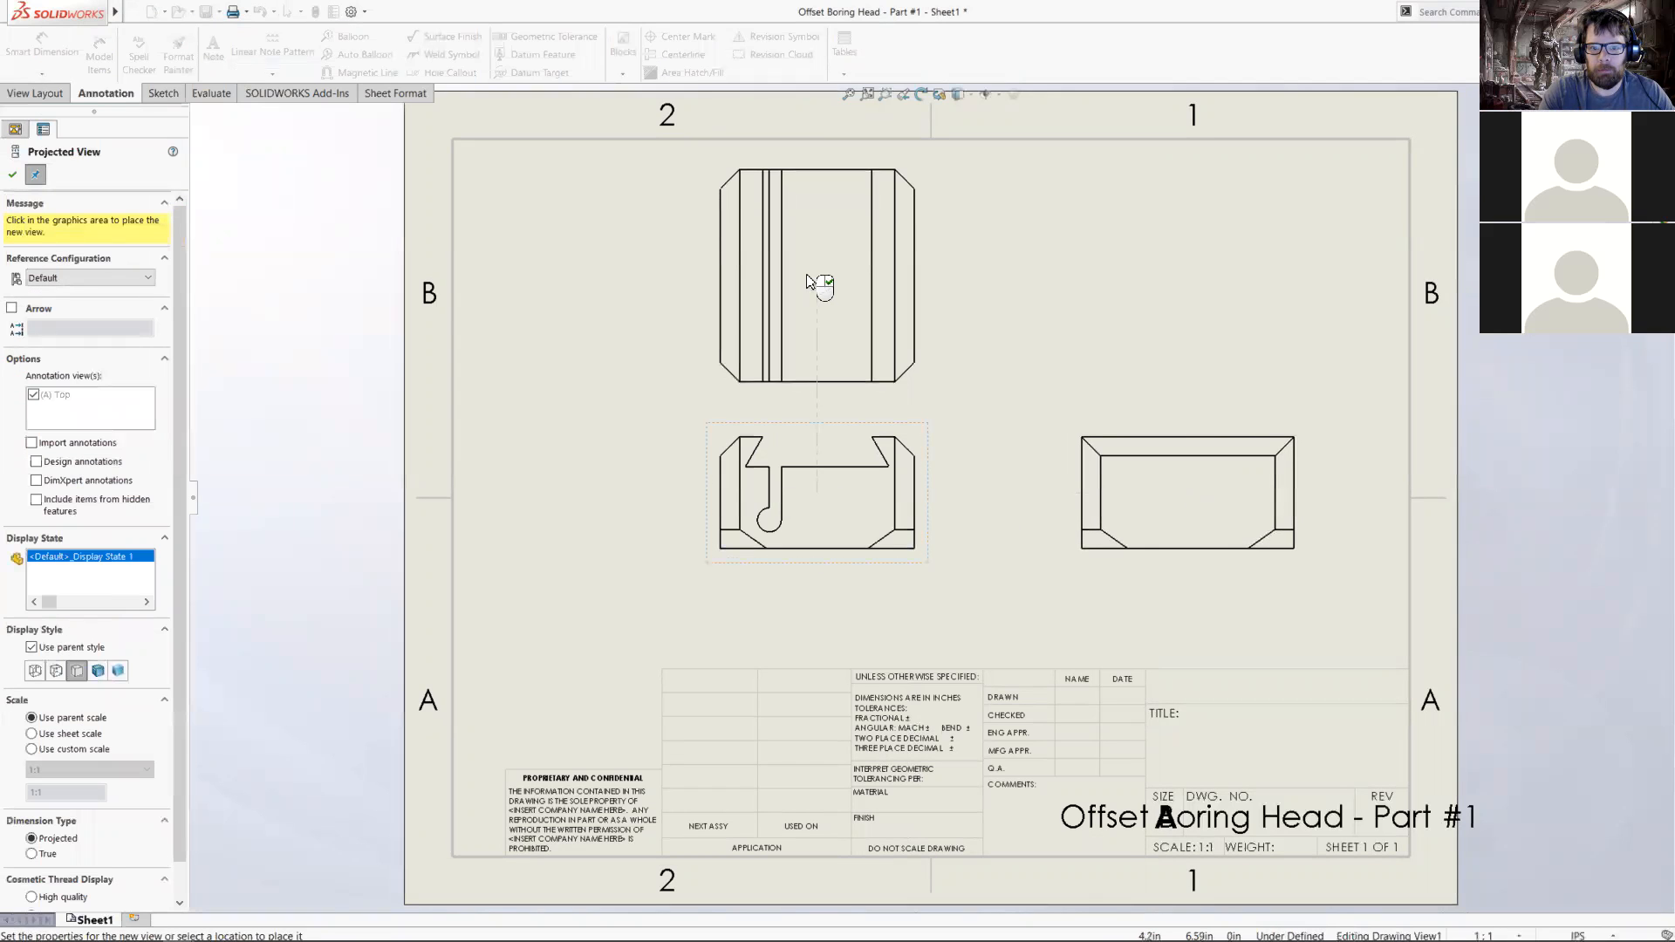
click(809, 274)
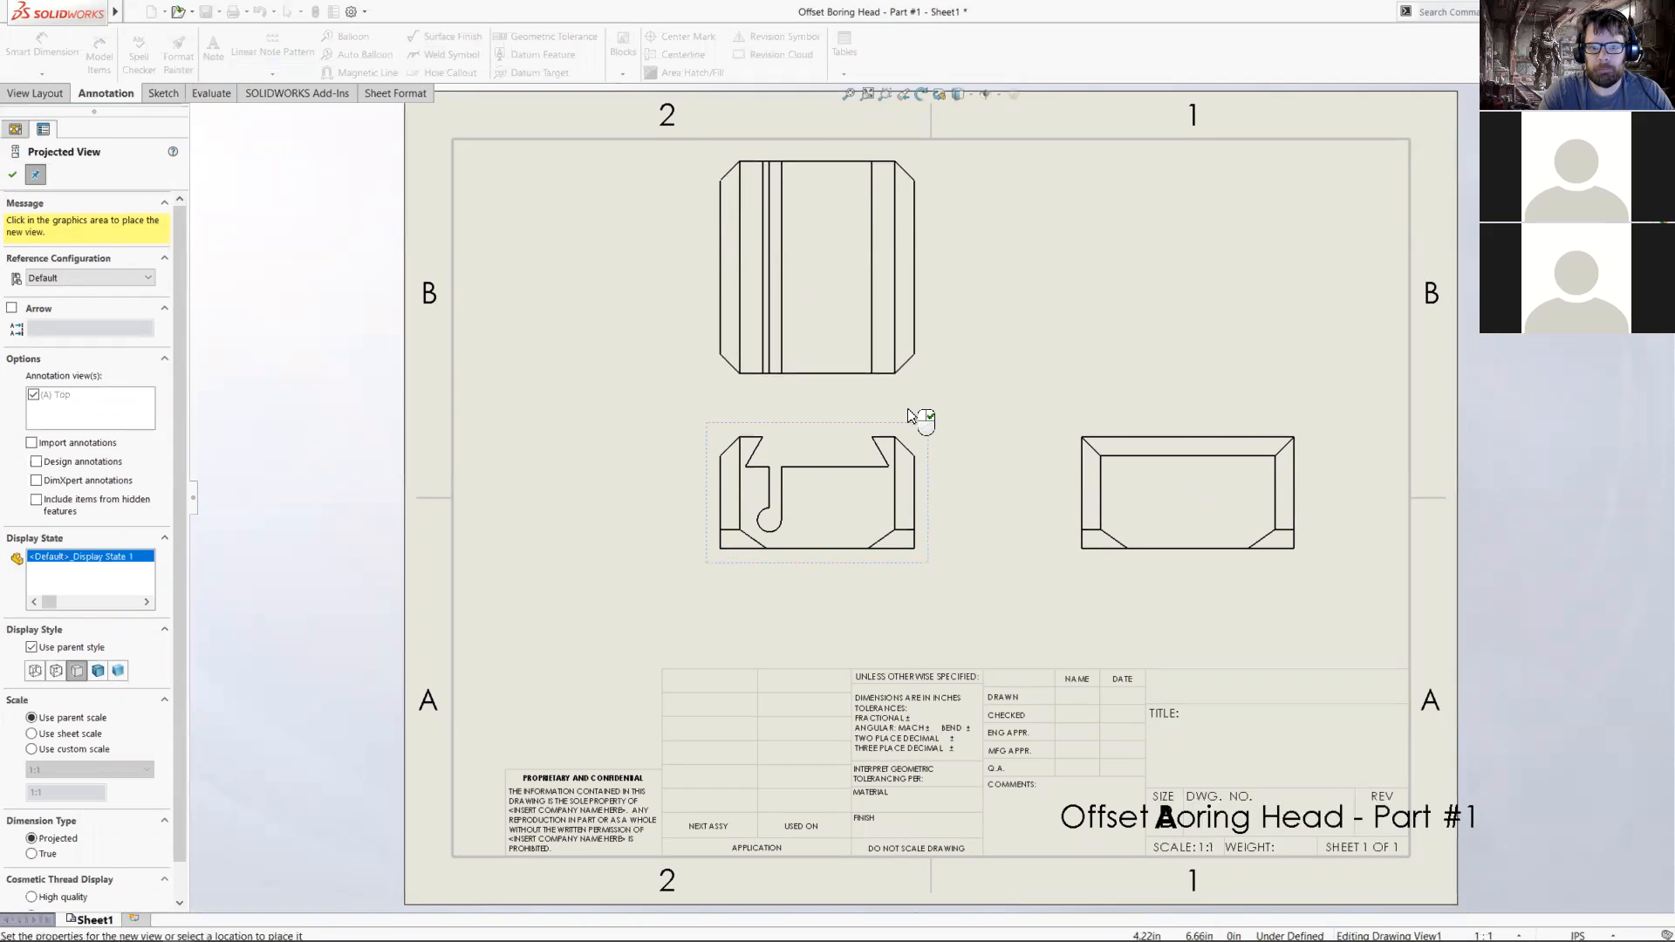
key(Escape)
- Try Hidden Lines Visible on the projected view beside the dovetail profile and return it to Hidden Lines Removed
click(1222, 569)
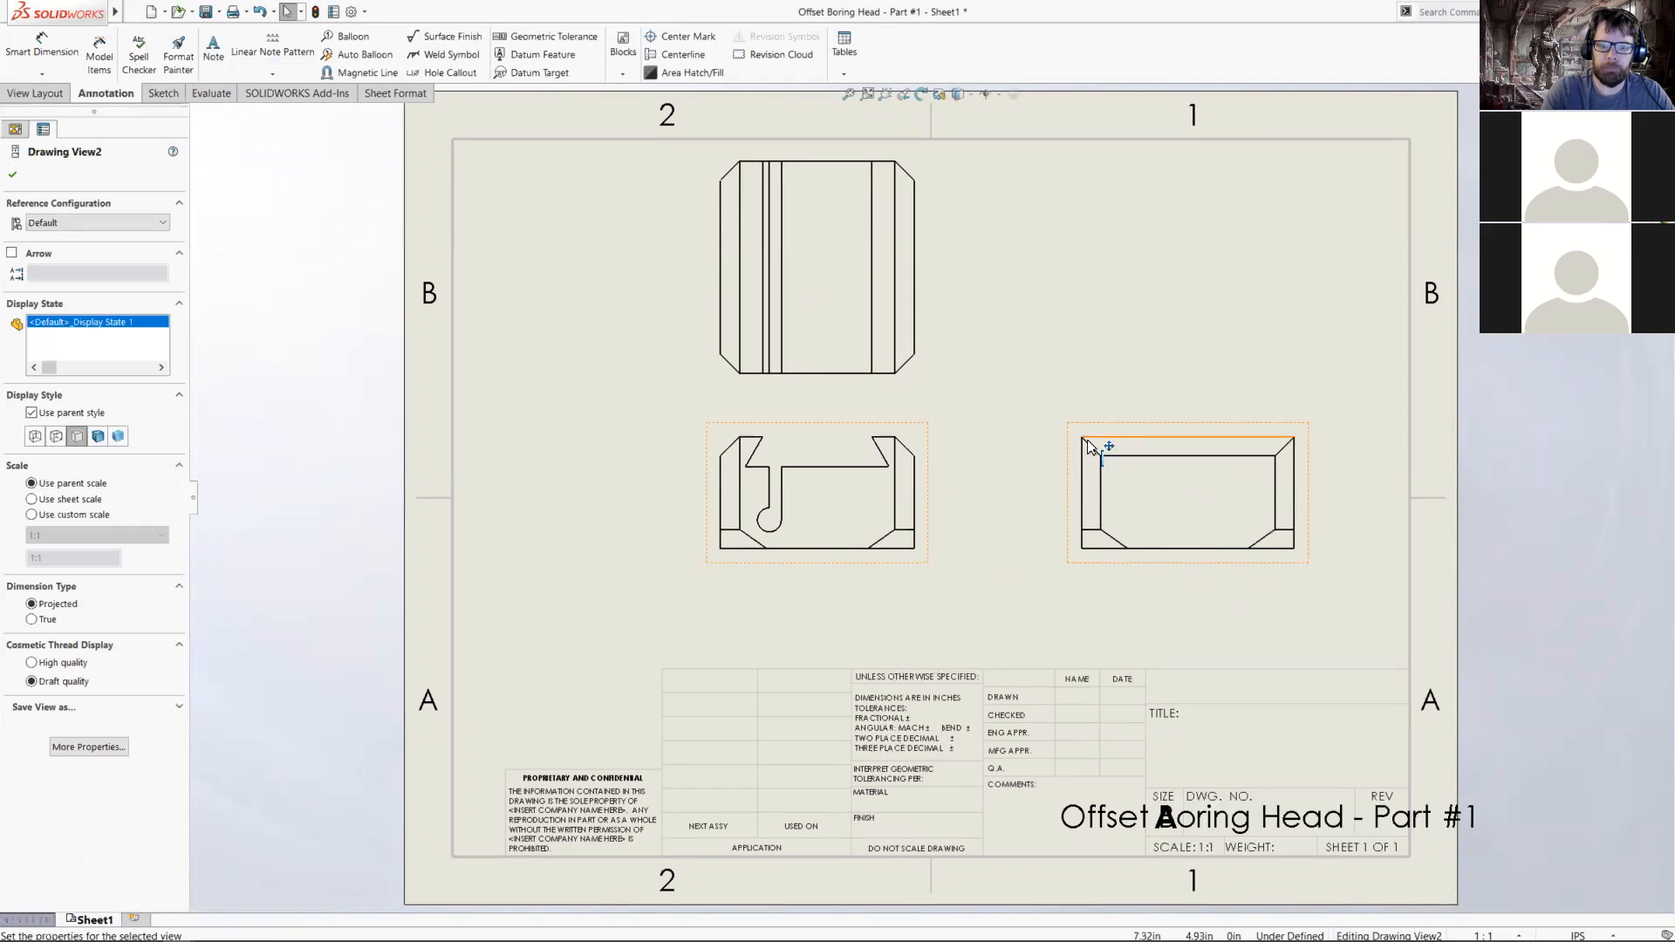
click(1144, 282)
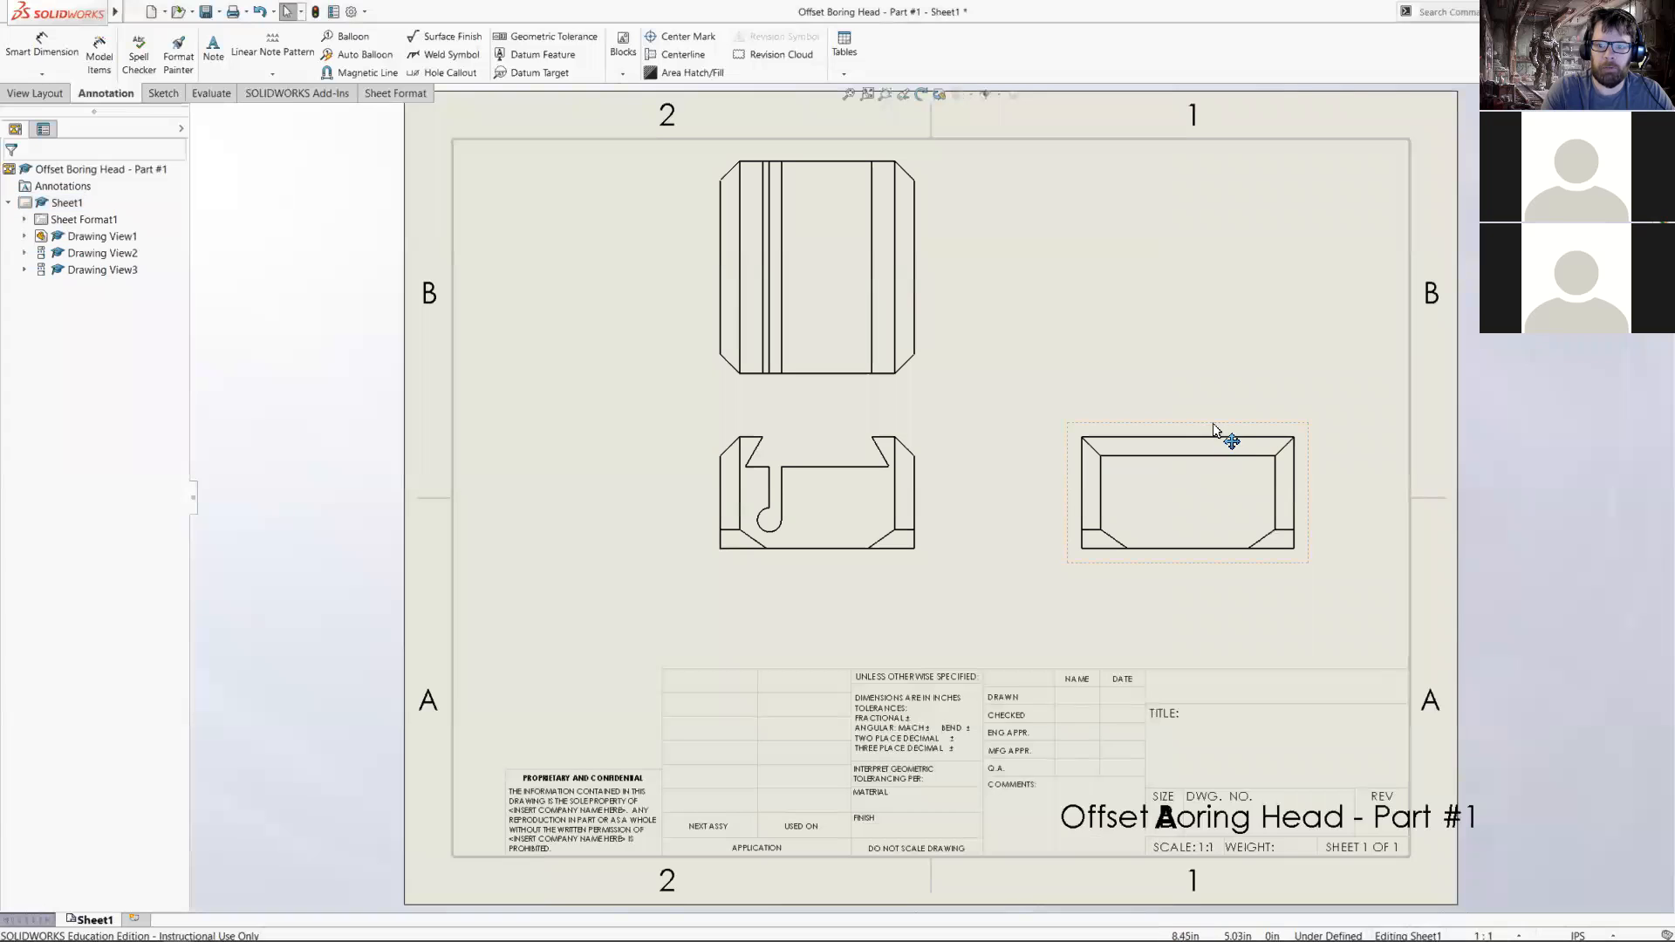
click(1213, 433)
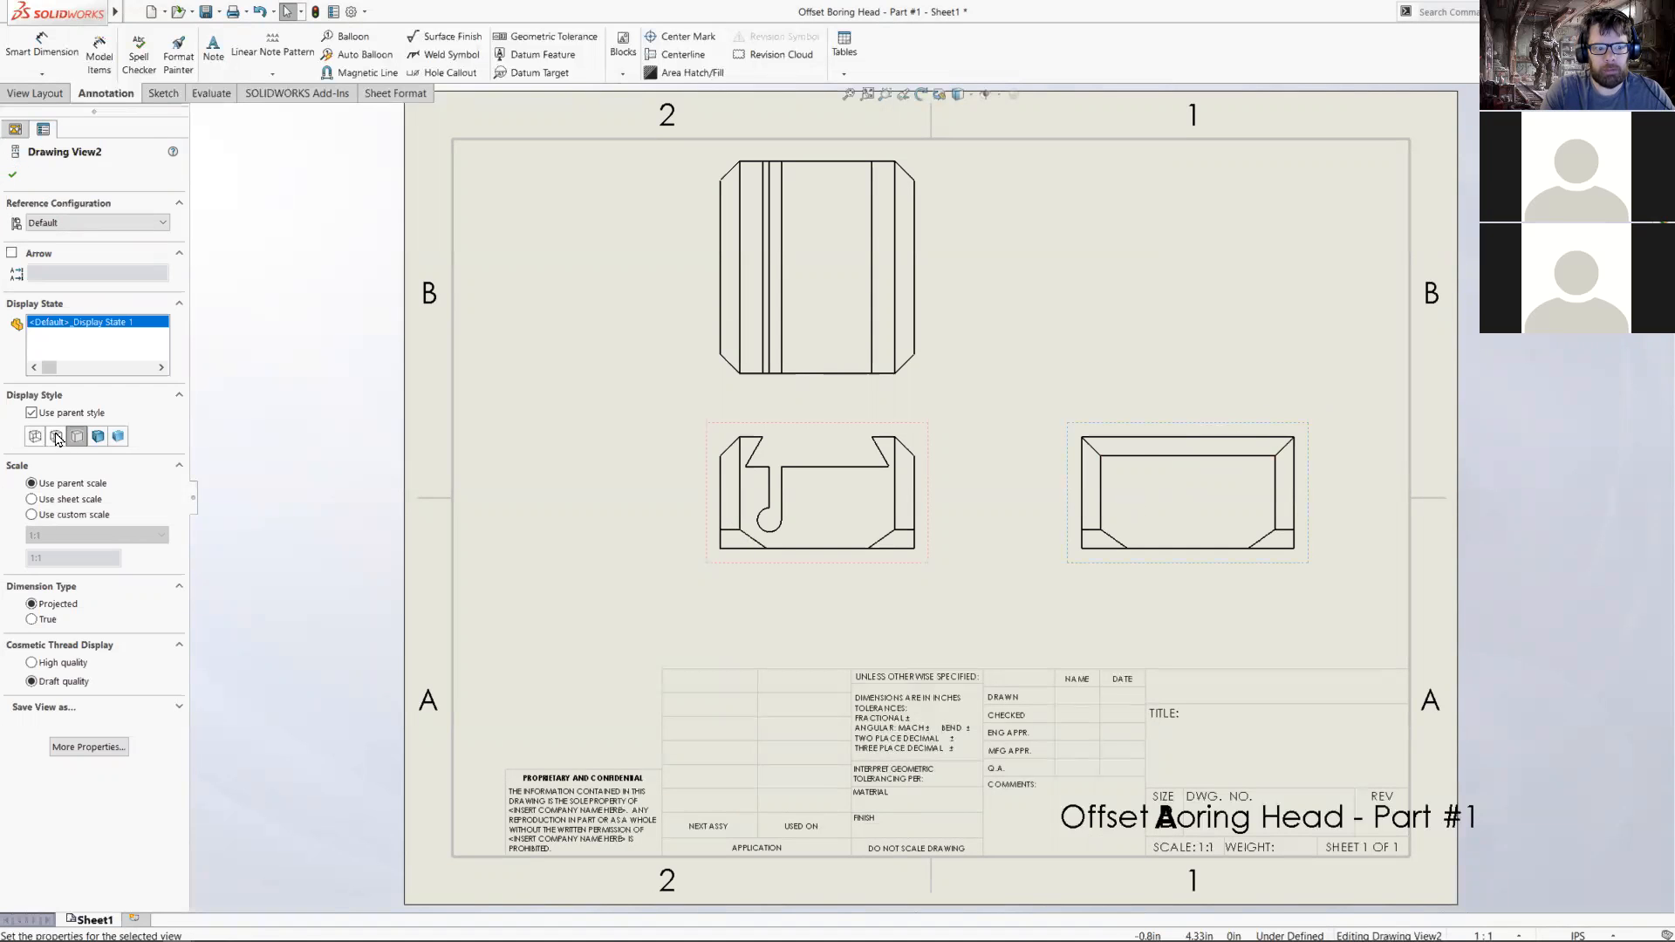
click(57, 437)
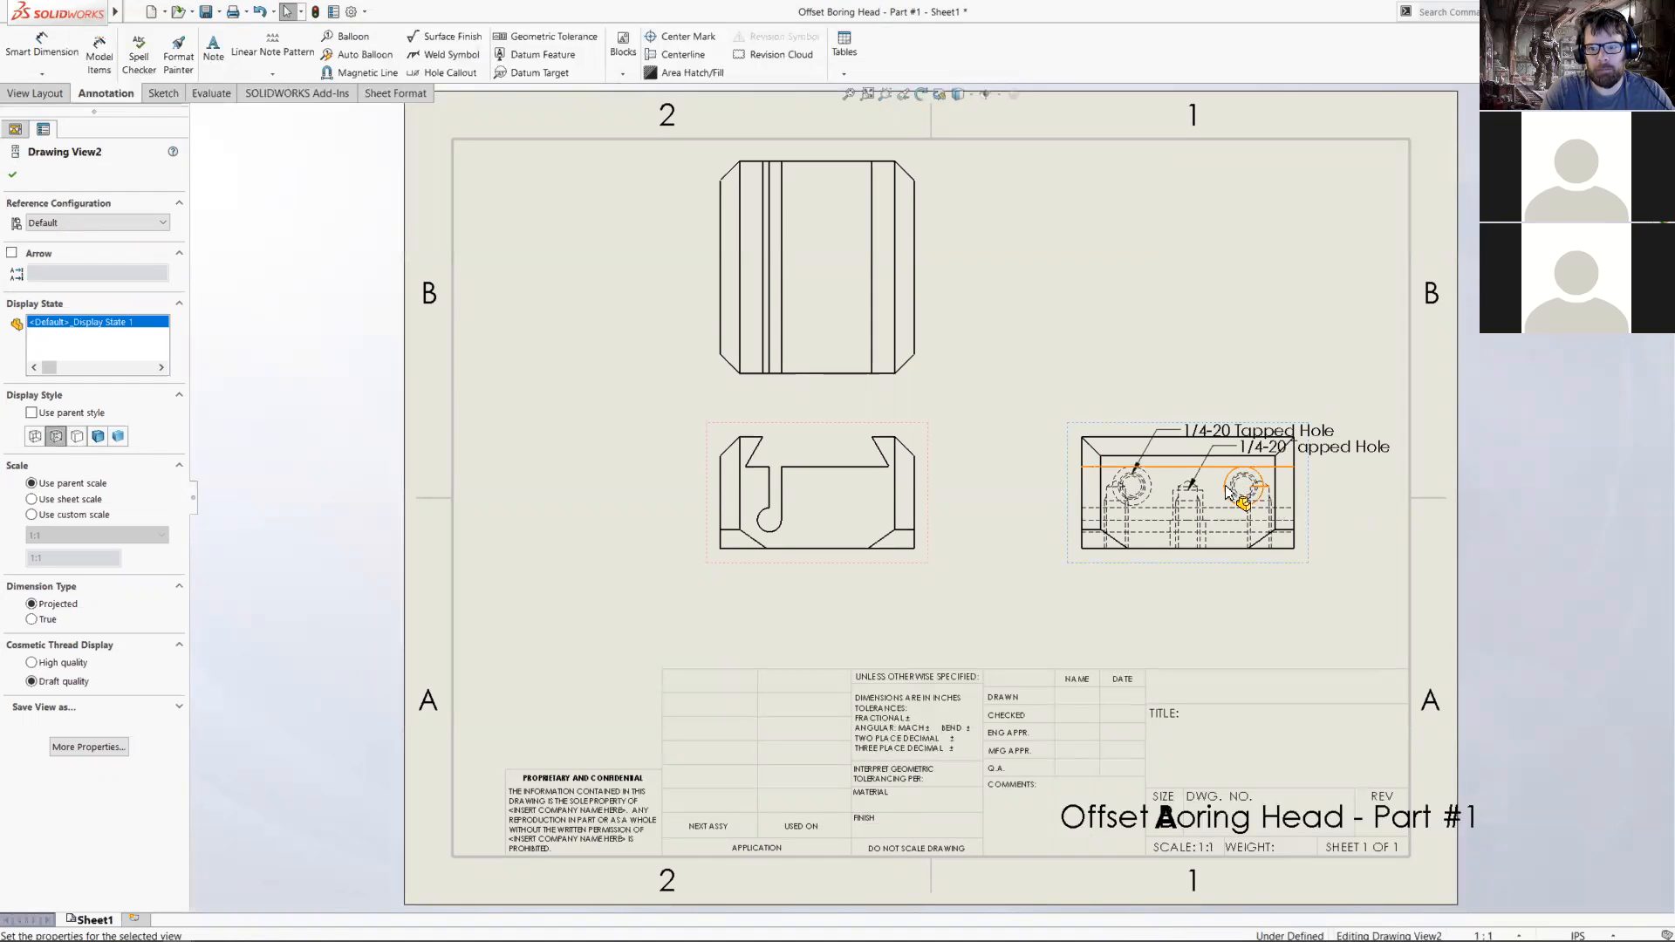
click(78, 439)
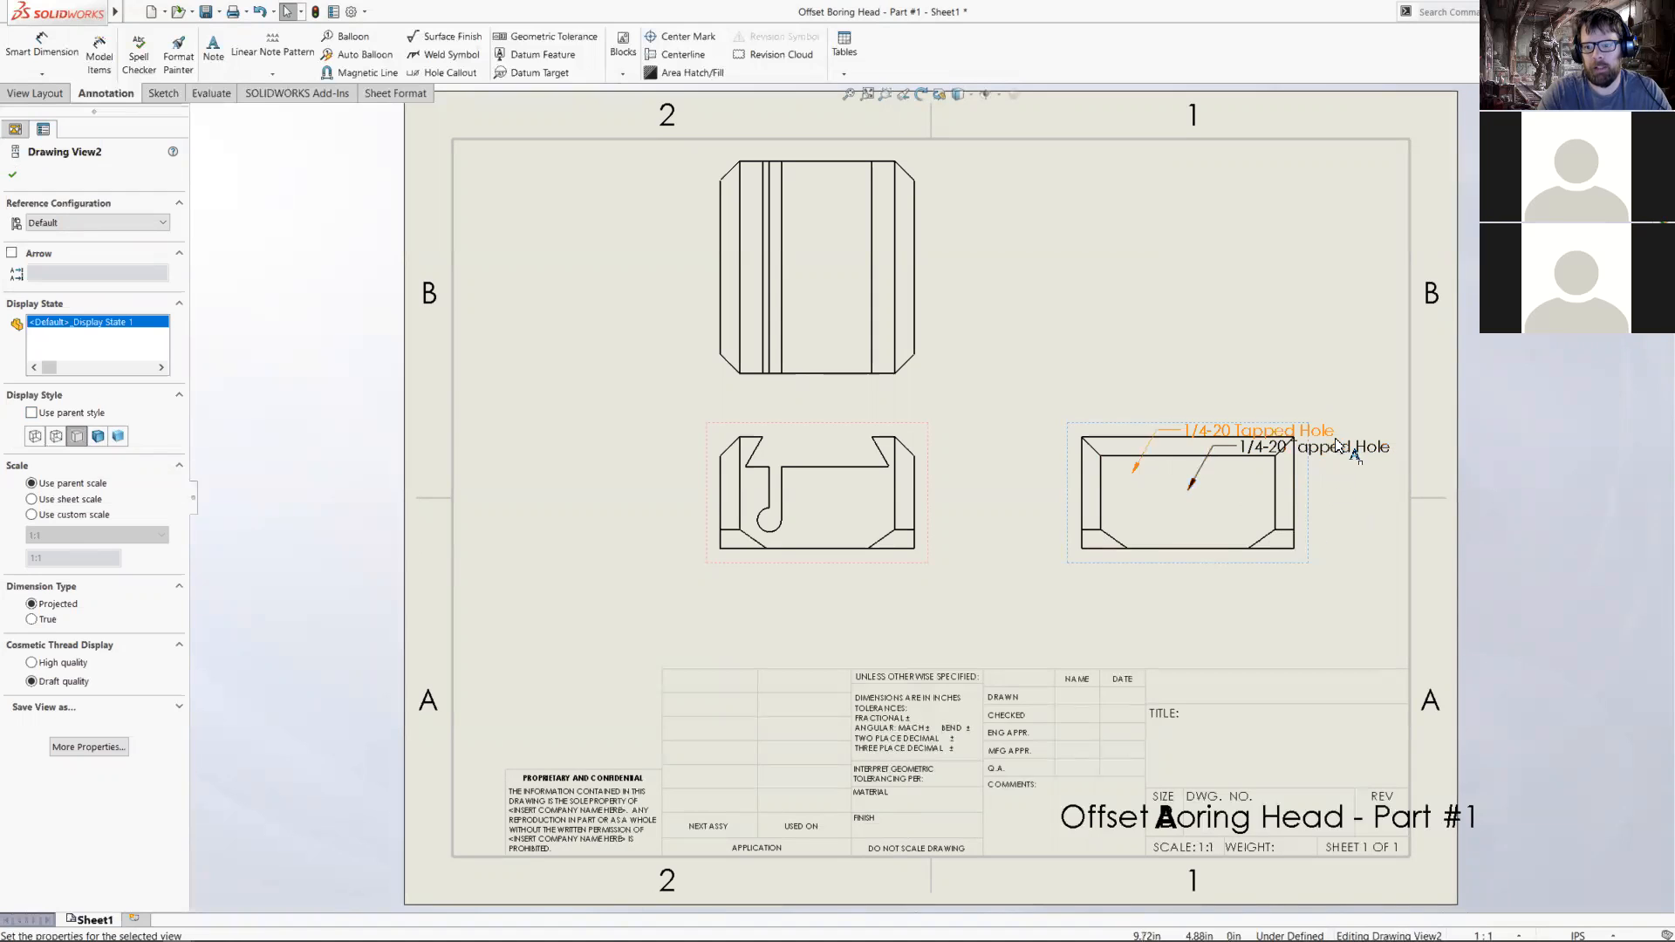
- Delete the projected view beside the dovetail profile and move the two remaining views to the right half of the sheet
click(1235, 565)
key(Delete)
drag(790, 566, 1136, 613)
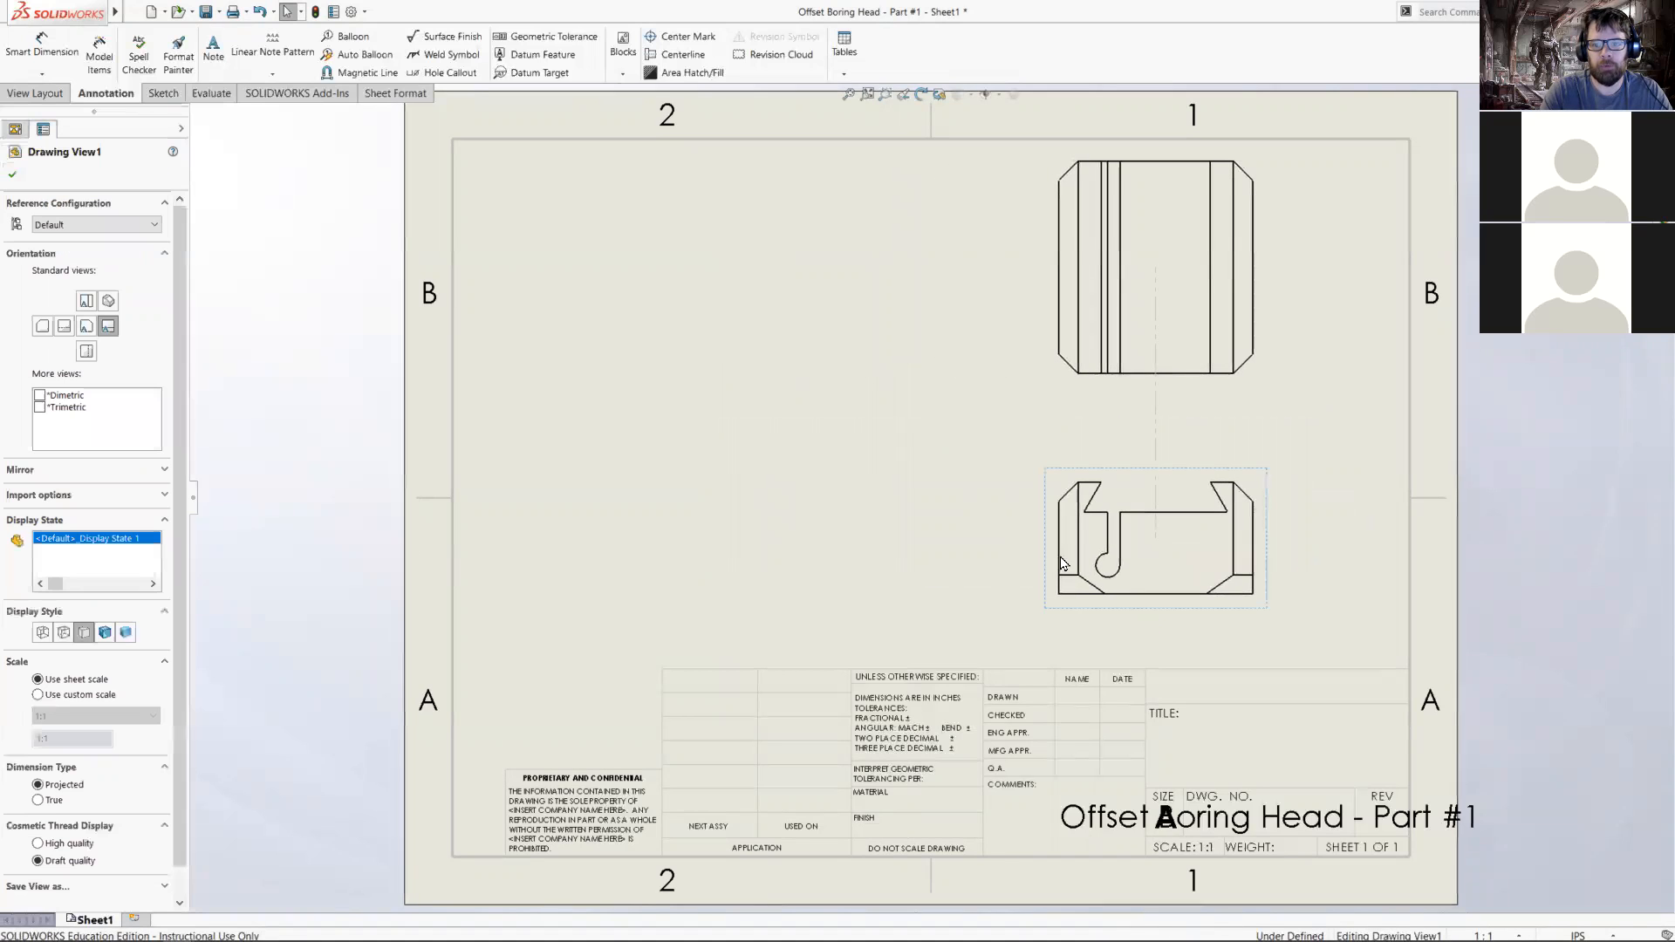
- Project a side view showing the two counterbored holes to the left of the dovetail profile, plus an isometric view above it
click(1112, 578)
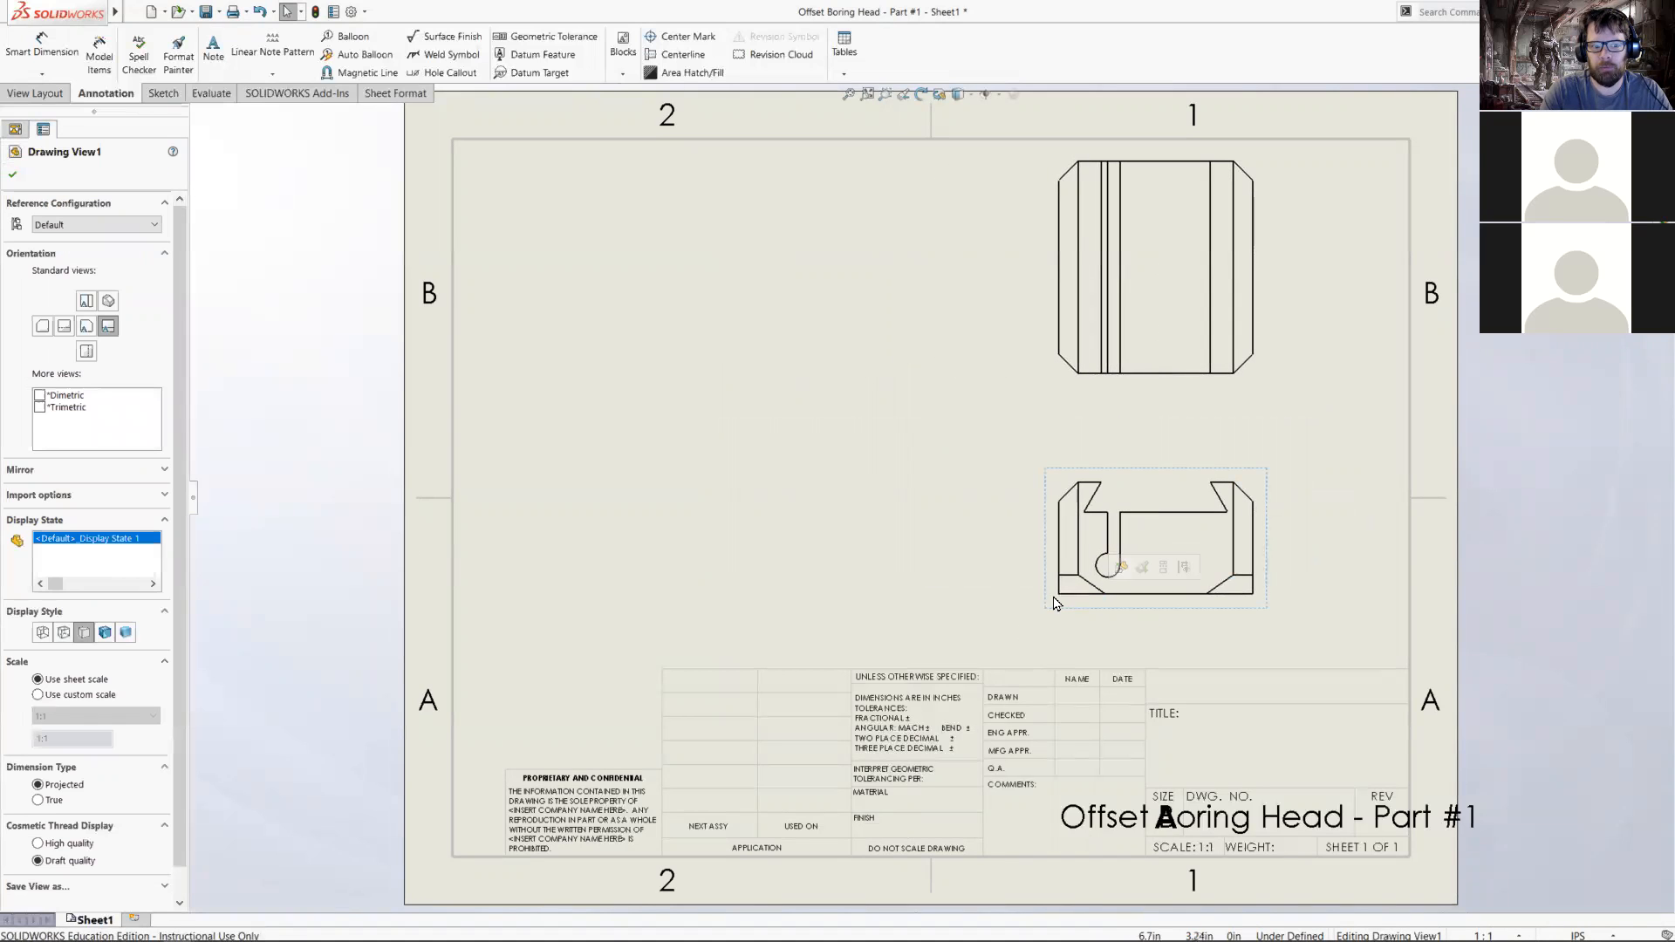
click(1166, 568)
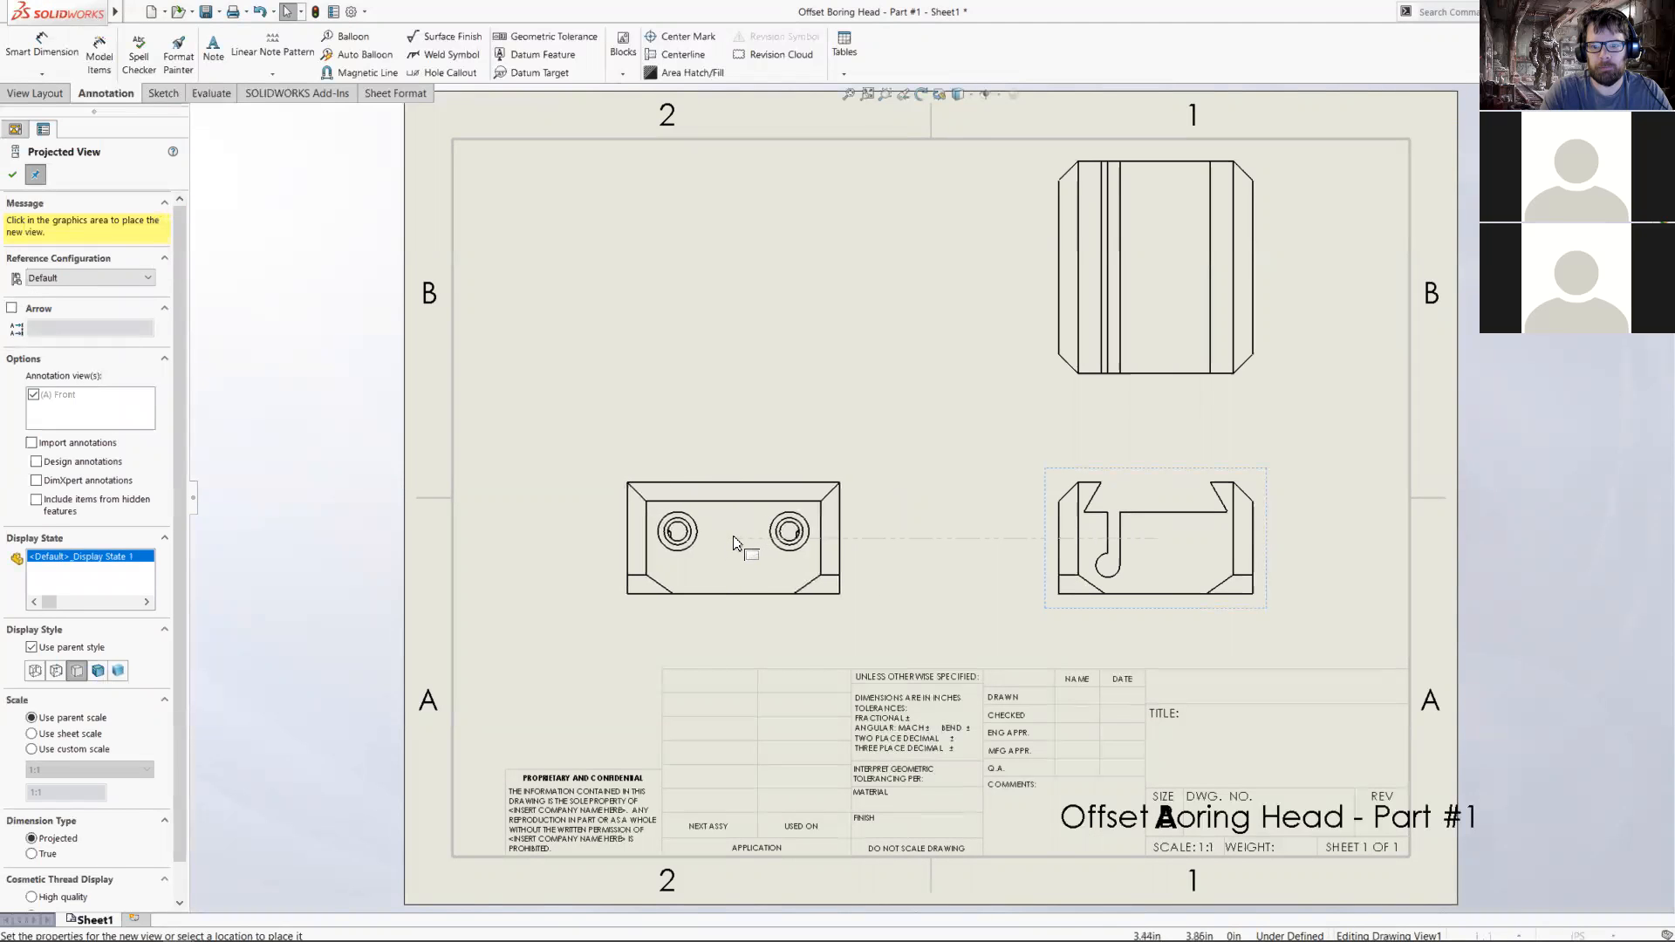
click(735, 542)
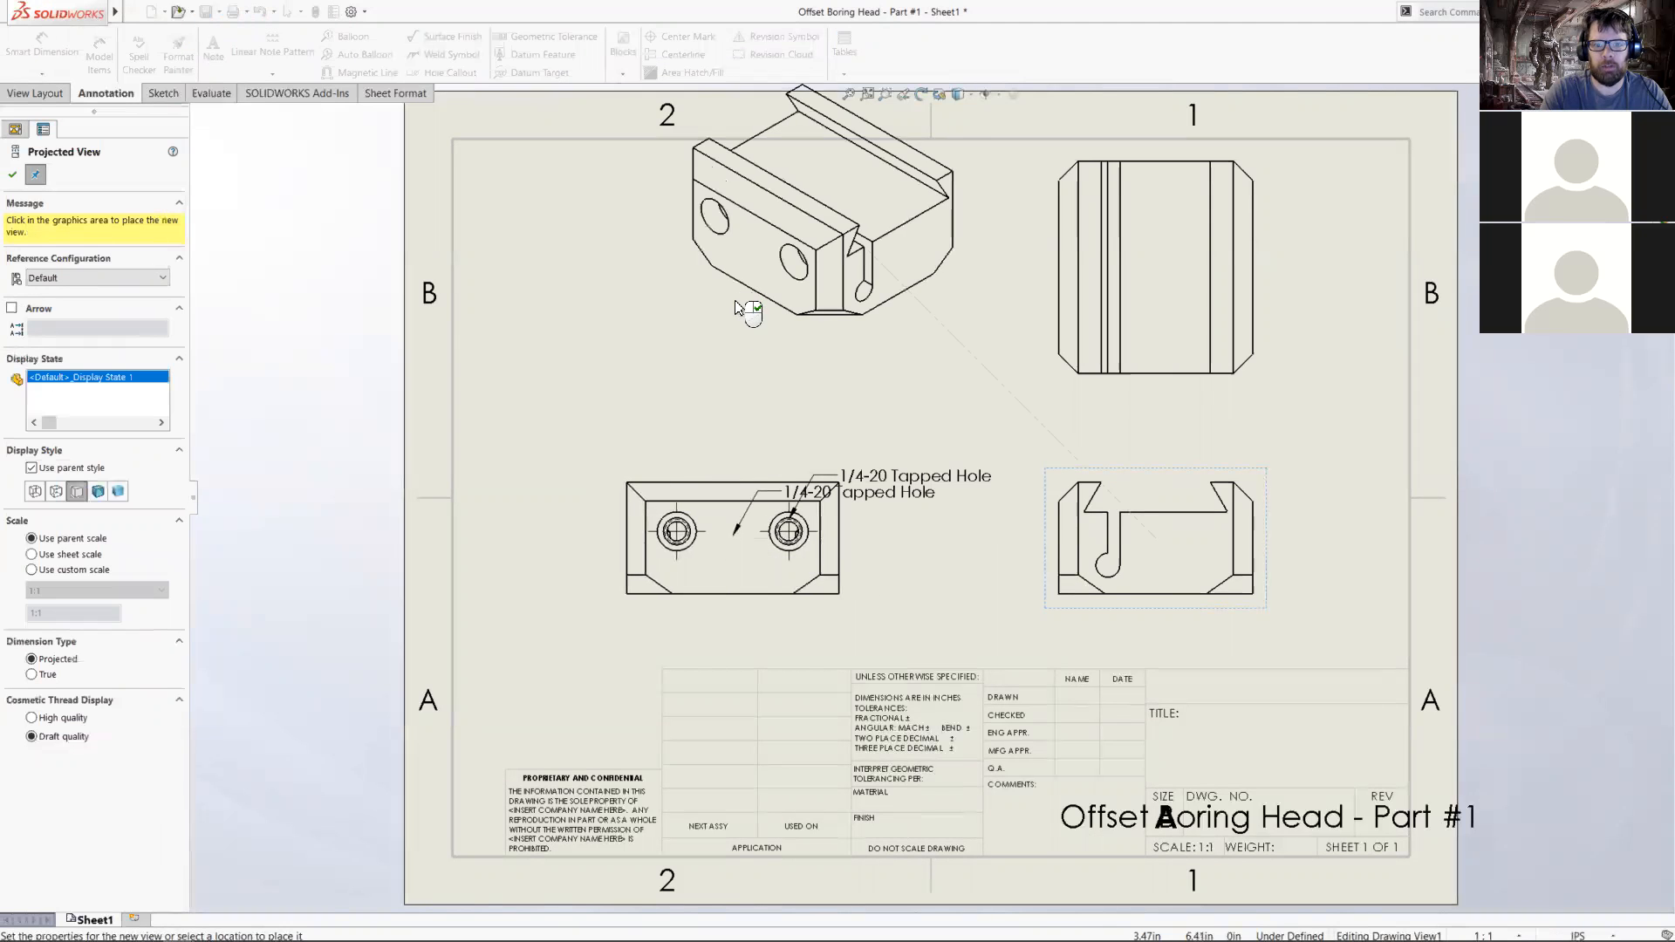
click(851, 386)
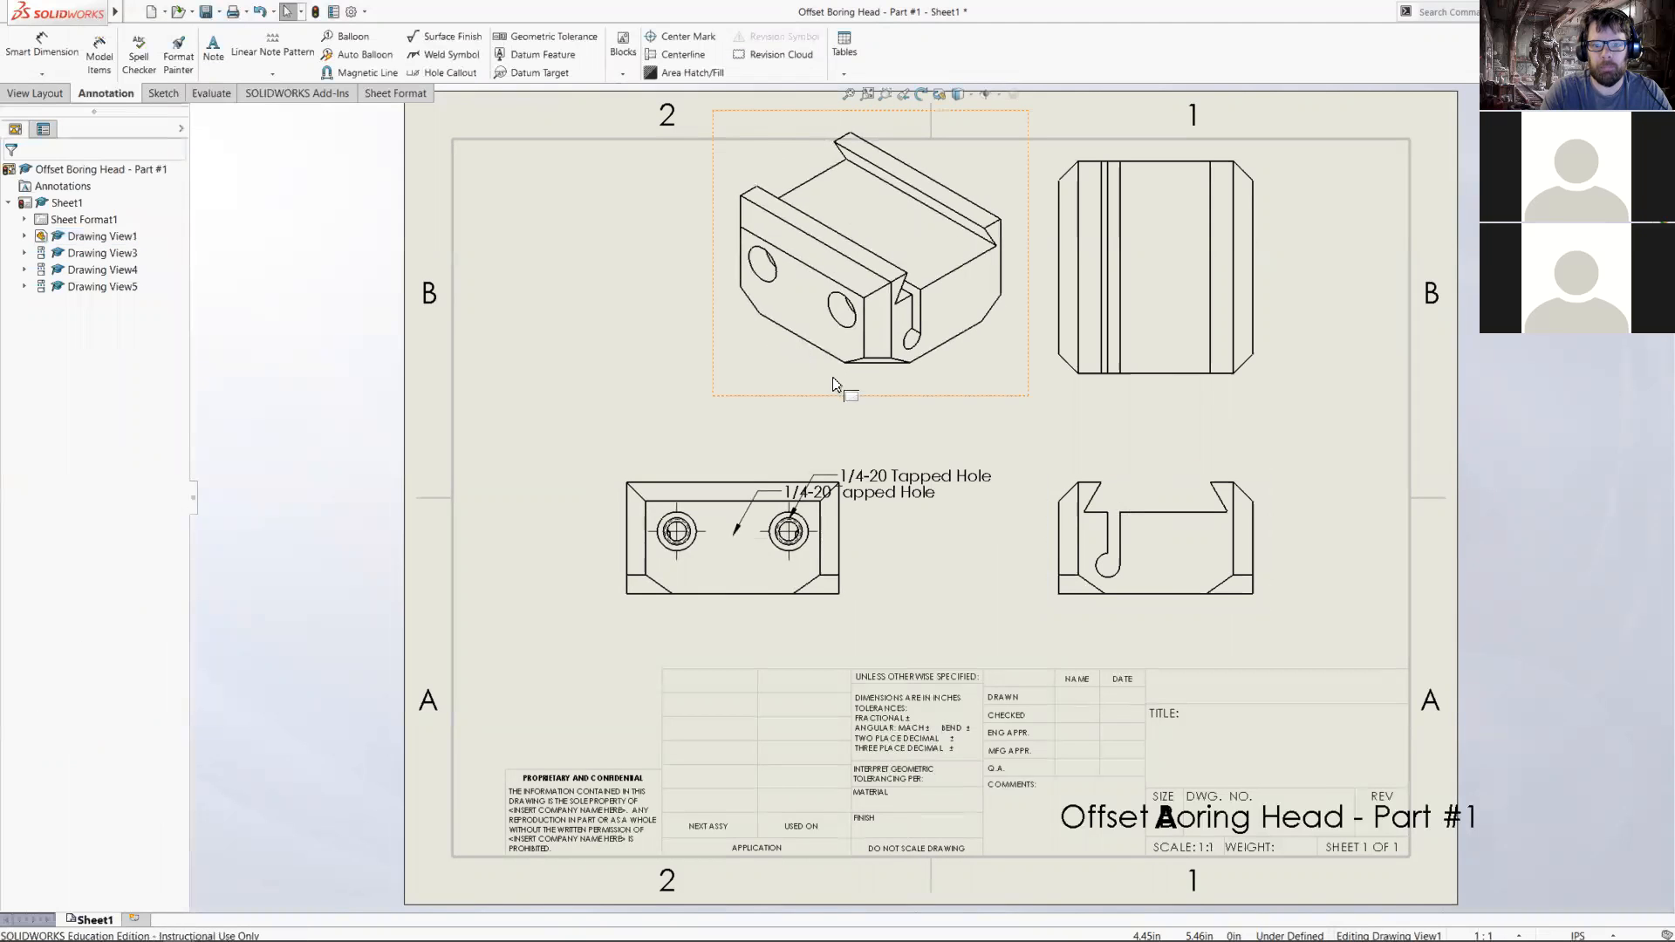
- Move the isometric view to the sheet's upper left corner, and shift the two lower views left and down to leave space between views
drag(779, 403, 541, 426)
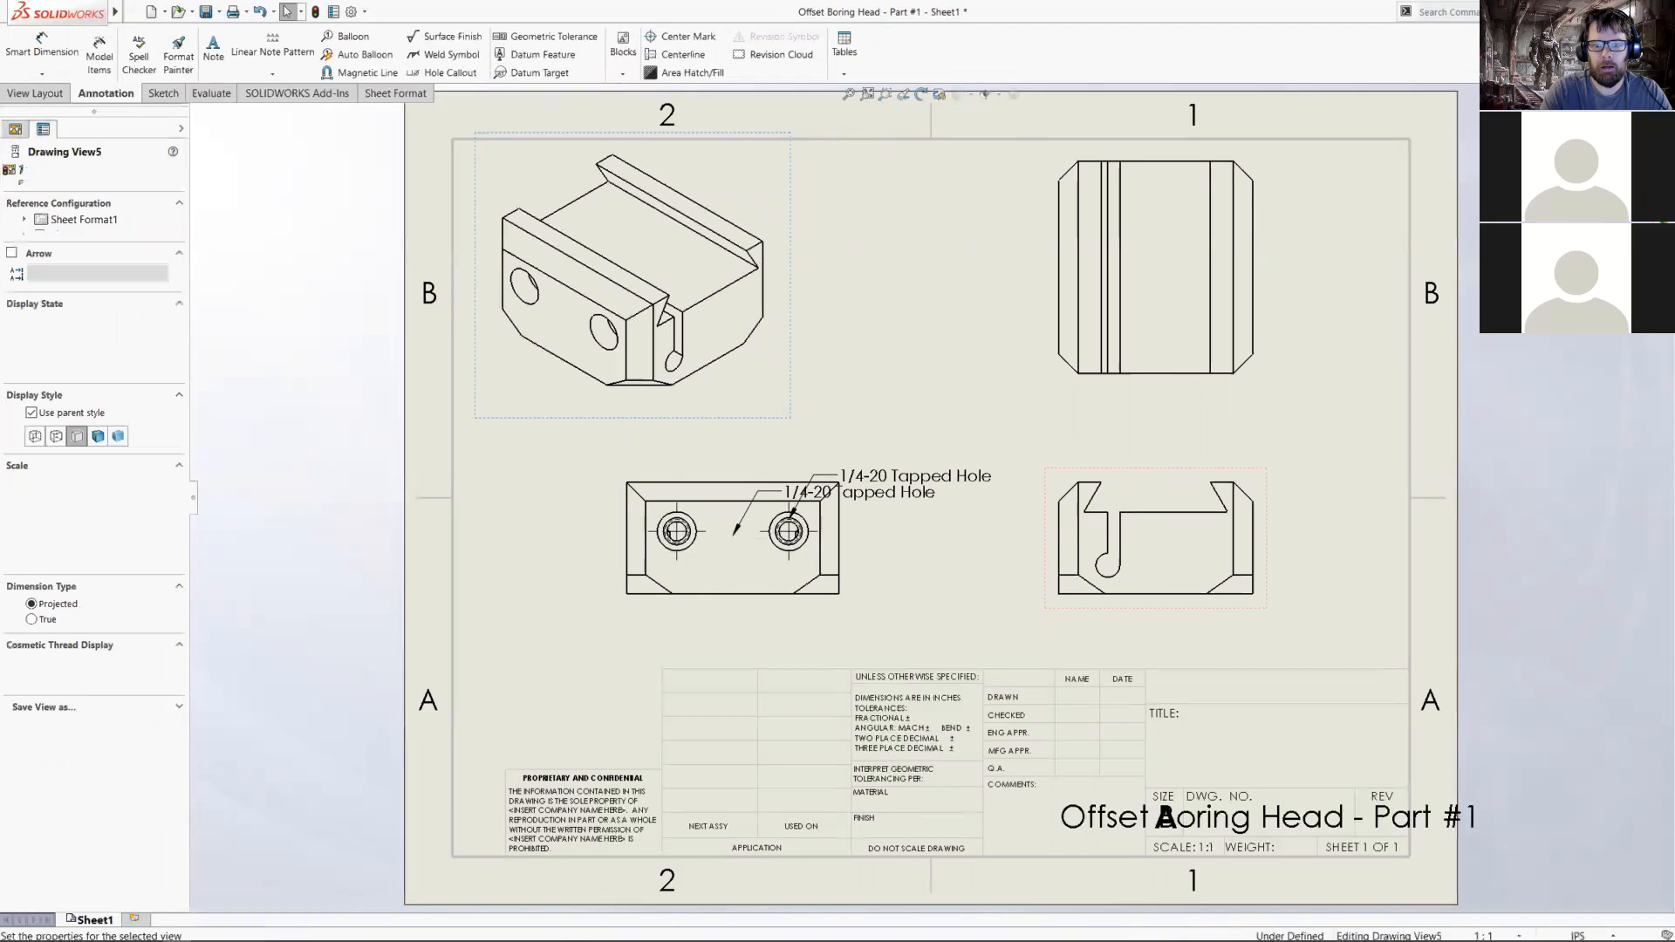
drag(793, 620, 762, 643)
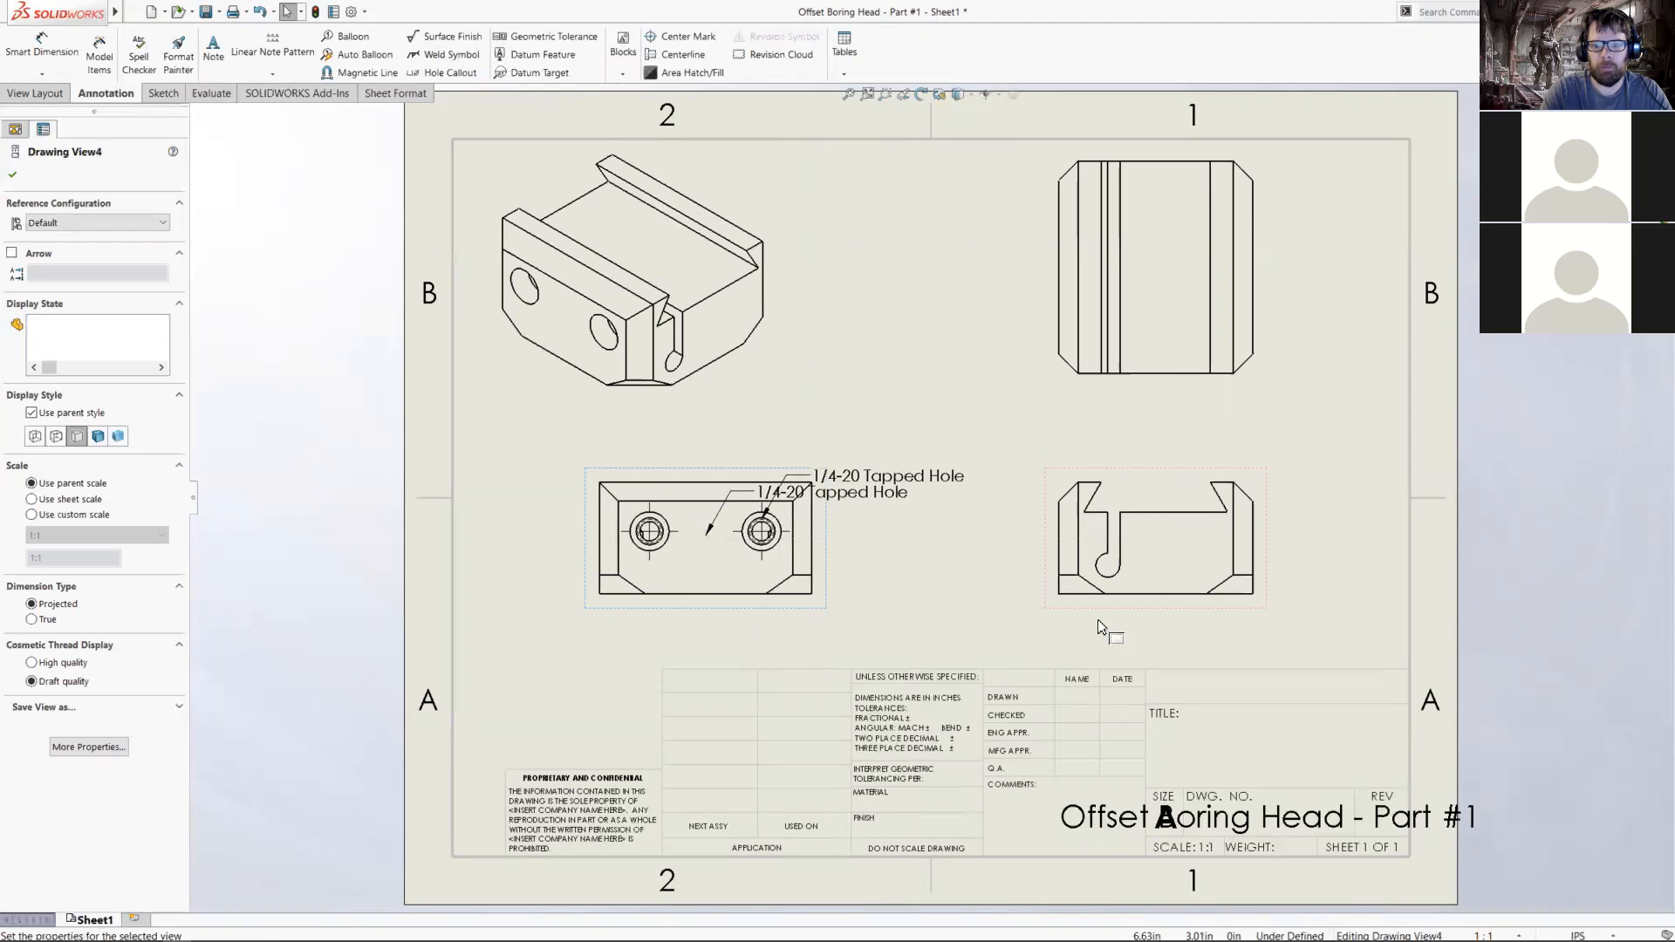
mouse_move(1134, 613)
mouse_down()
mouse_move(1103, 663)
mouse_move(1082, 642)
mouse_up()
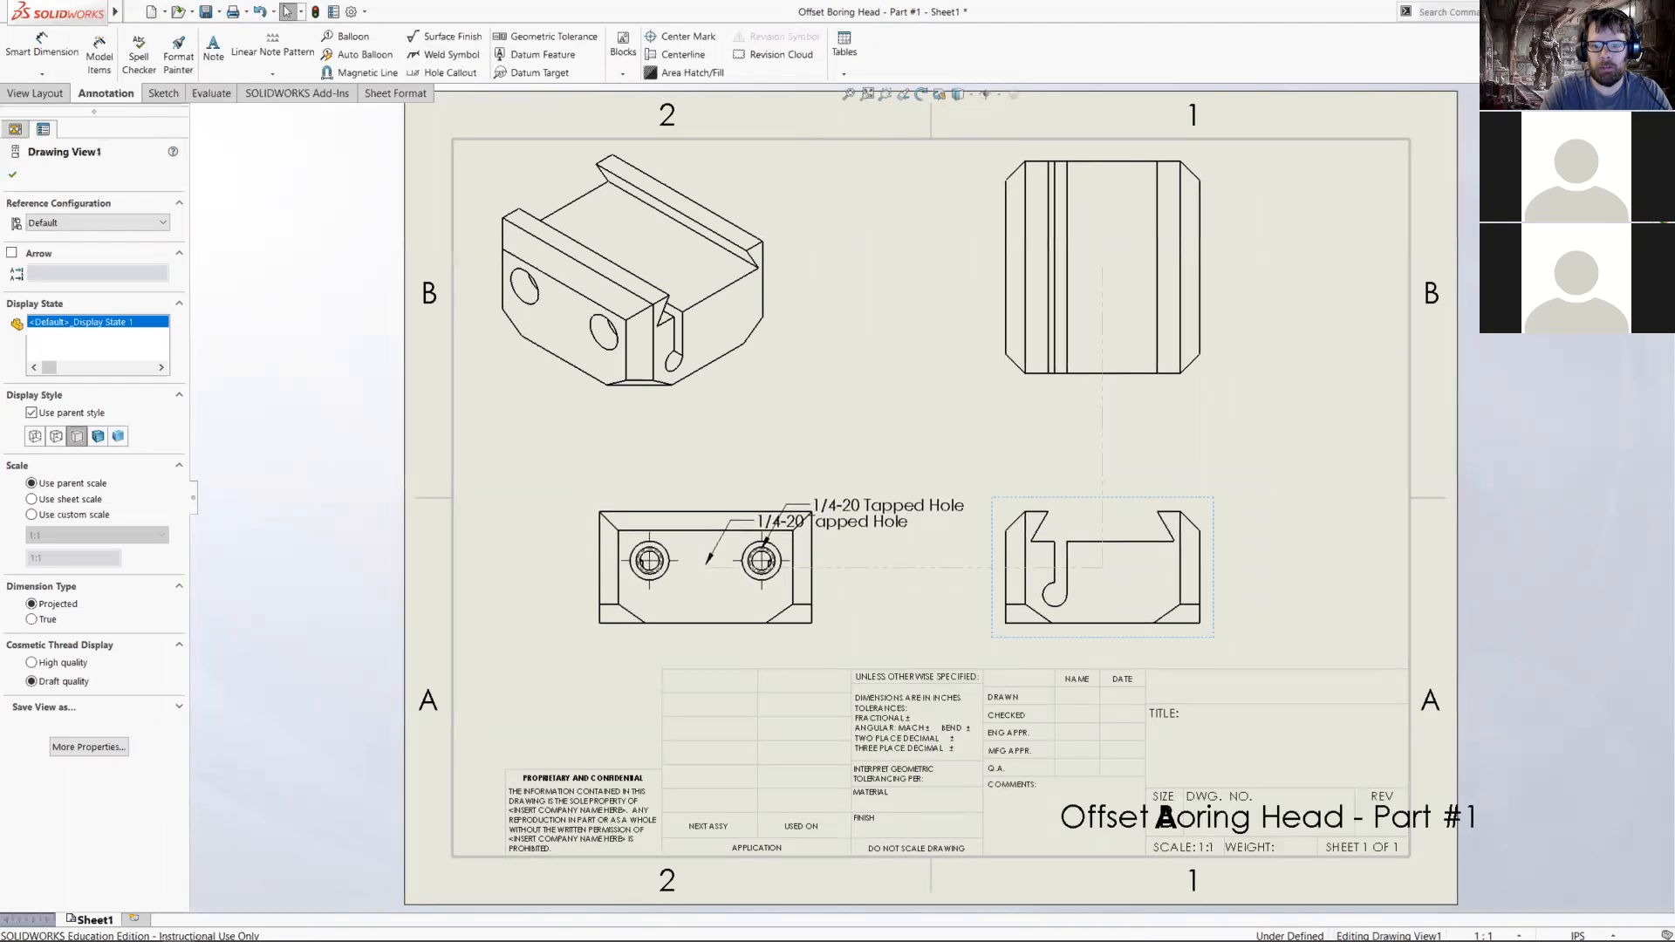
- Delete both 1/4-20 Tapped Hole notes from the side view with the two counterbored holes
click(886, 507)
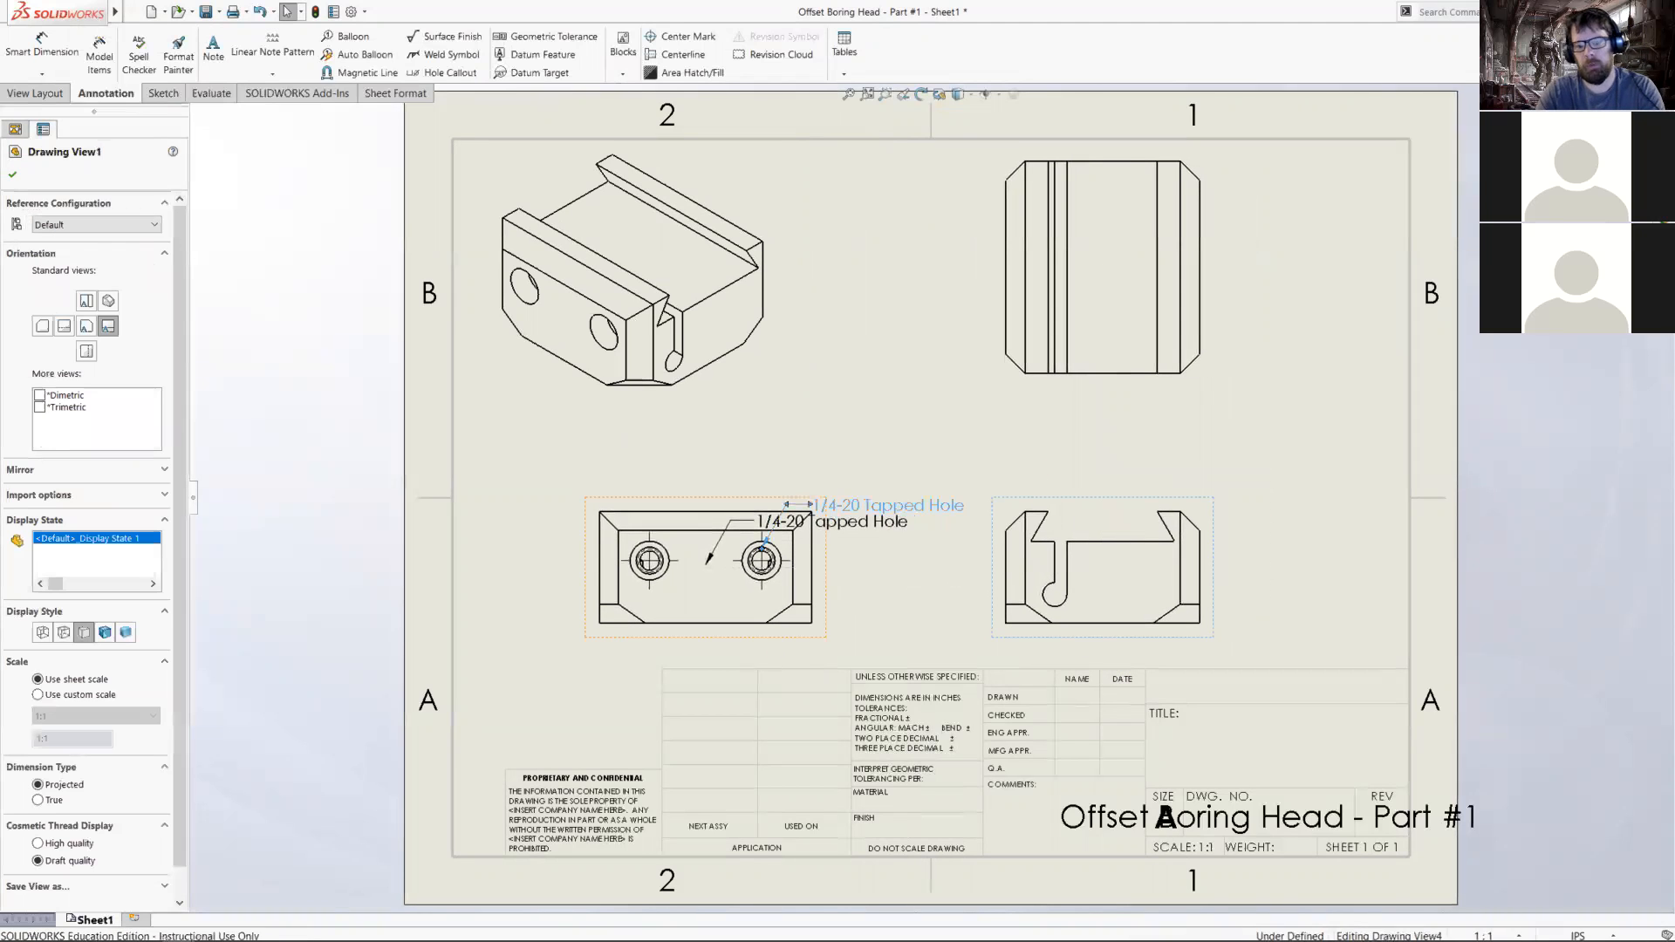
key(Delete)
click(881, 528)
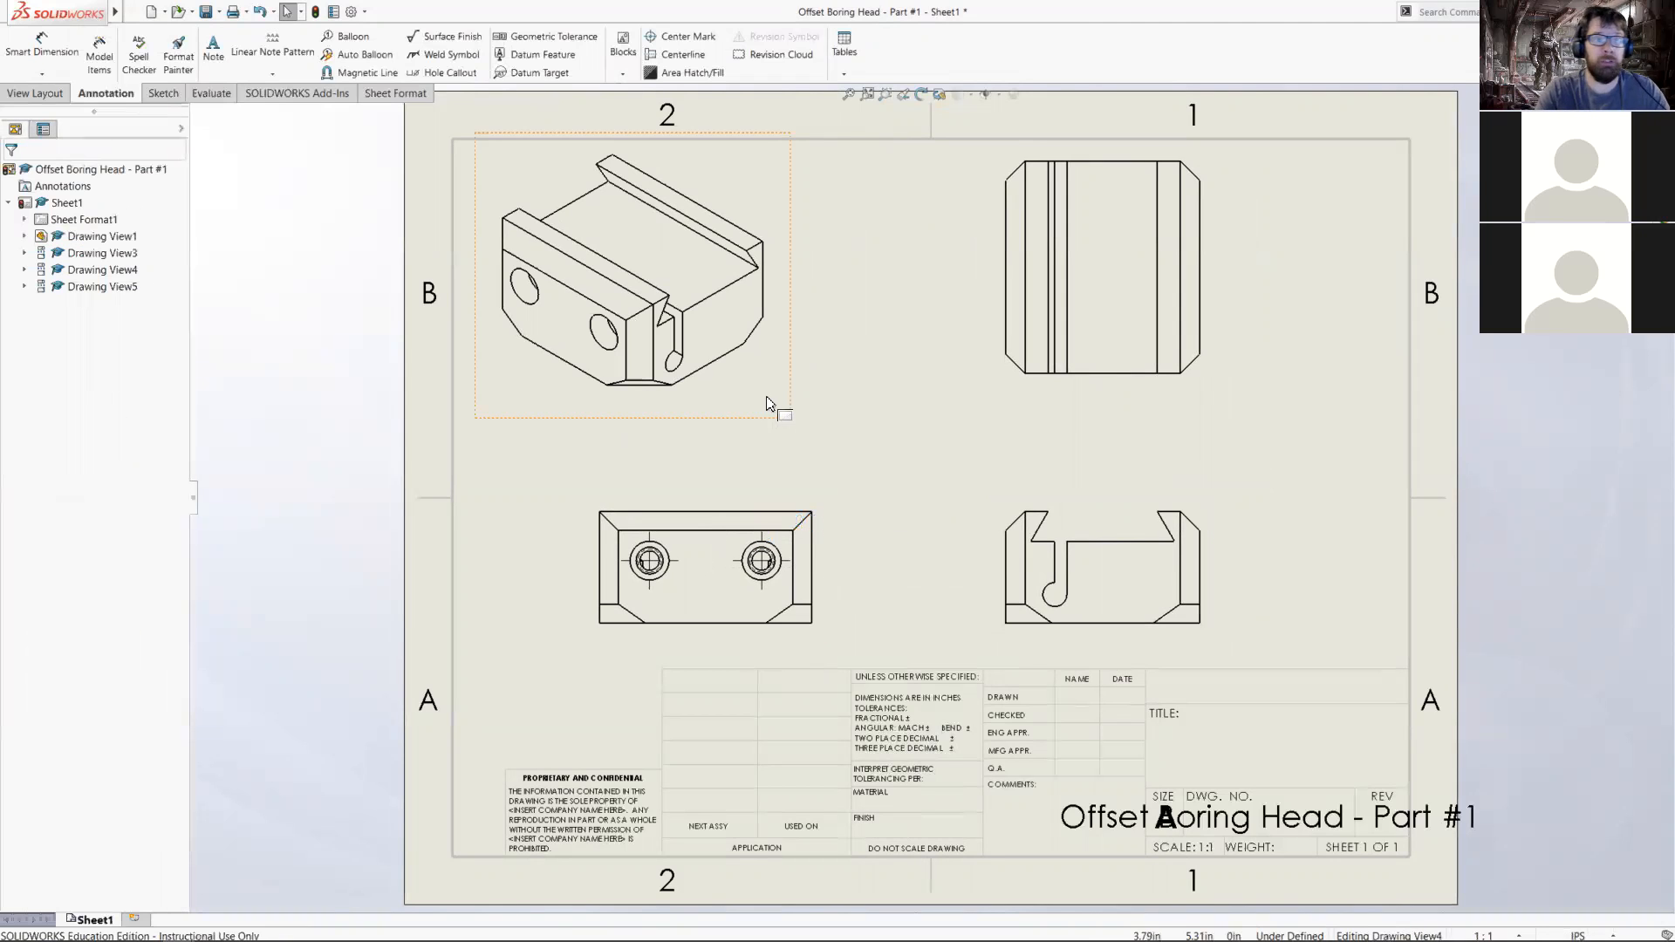
- Set the drawing document's basic length units to three decimal places (.123)
click(365, 12)
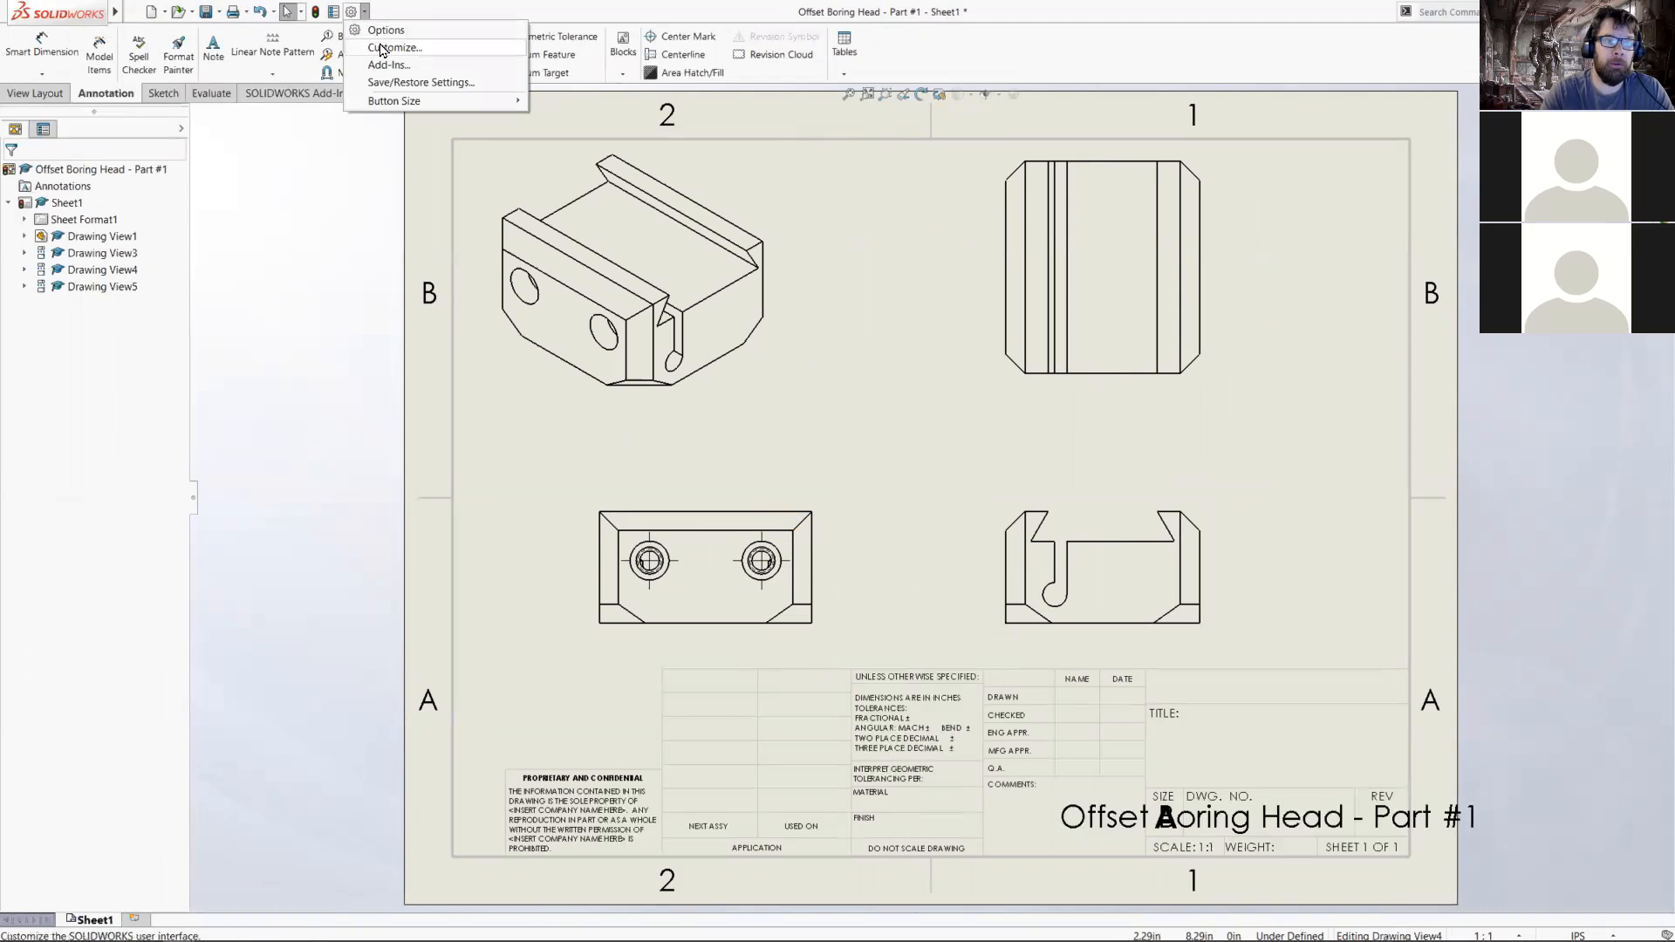
click(382, 33)
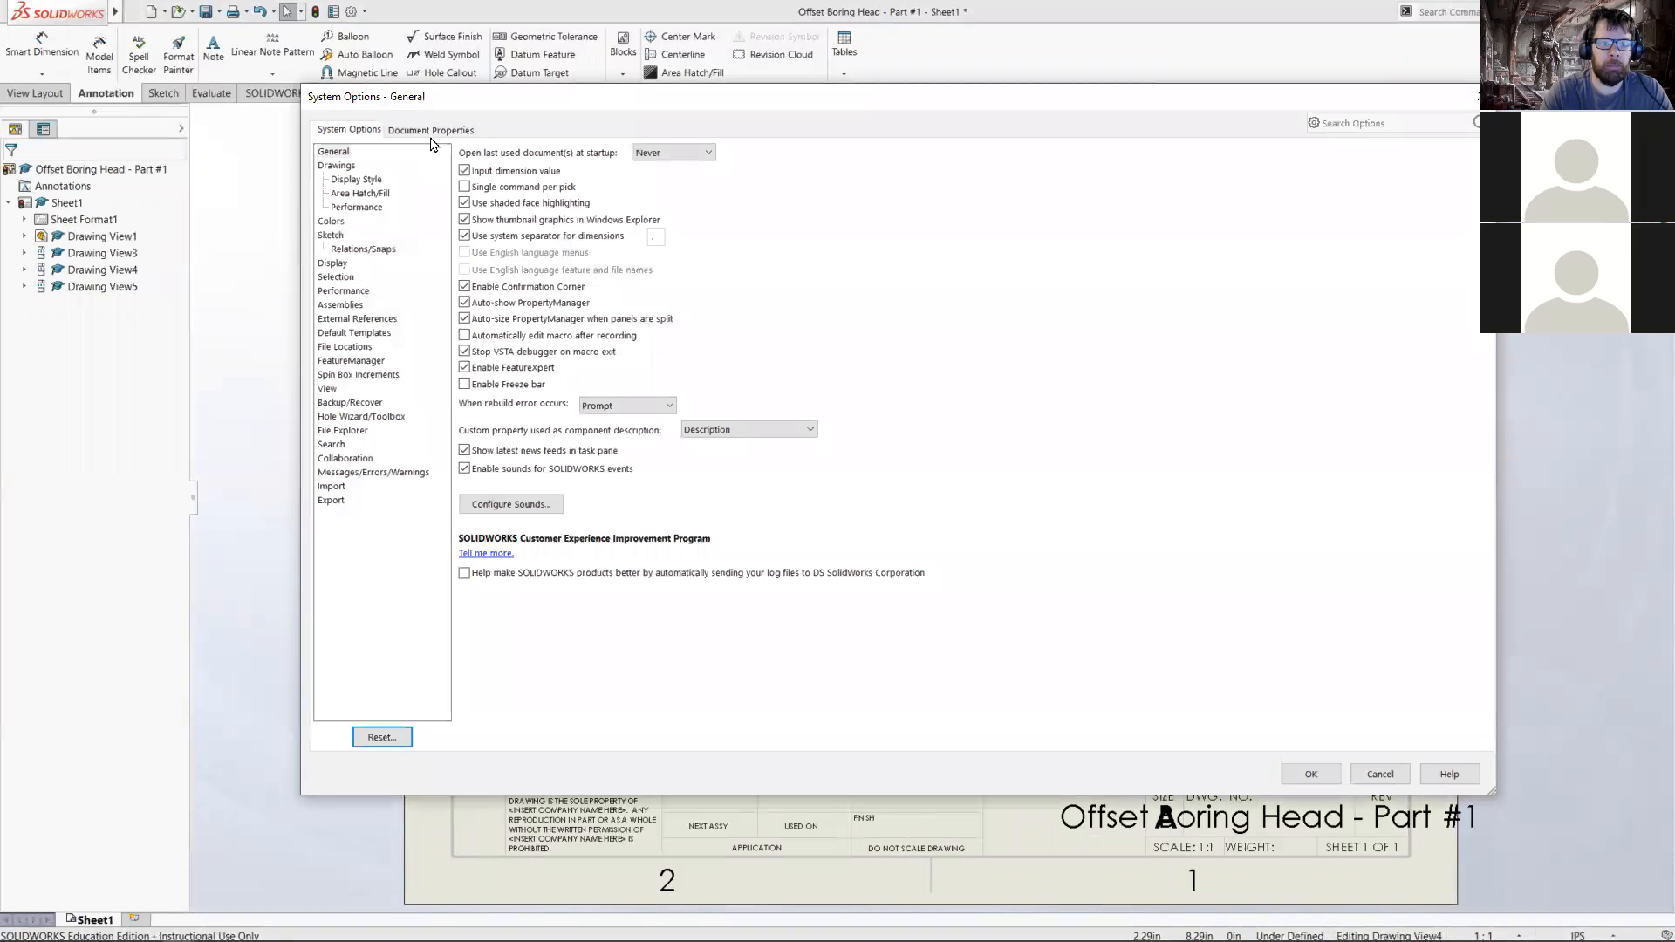
click(436, 131)
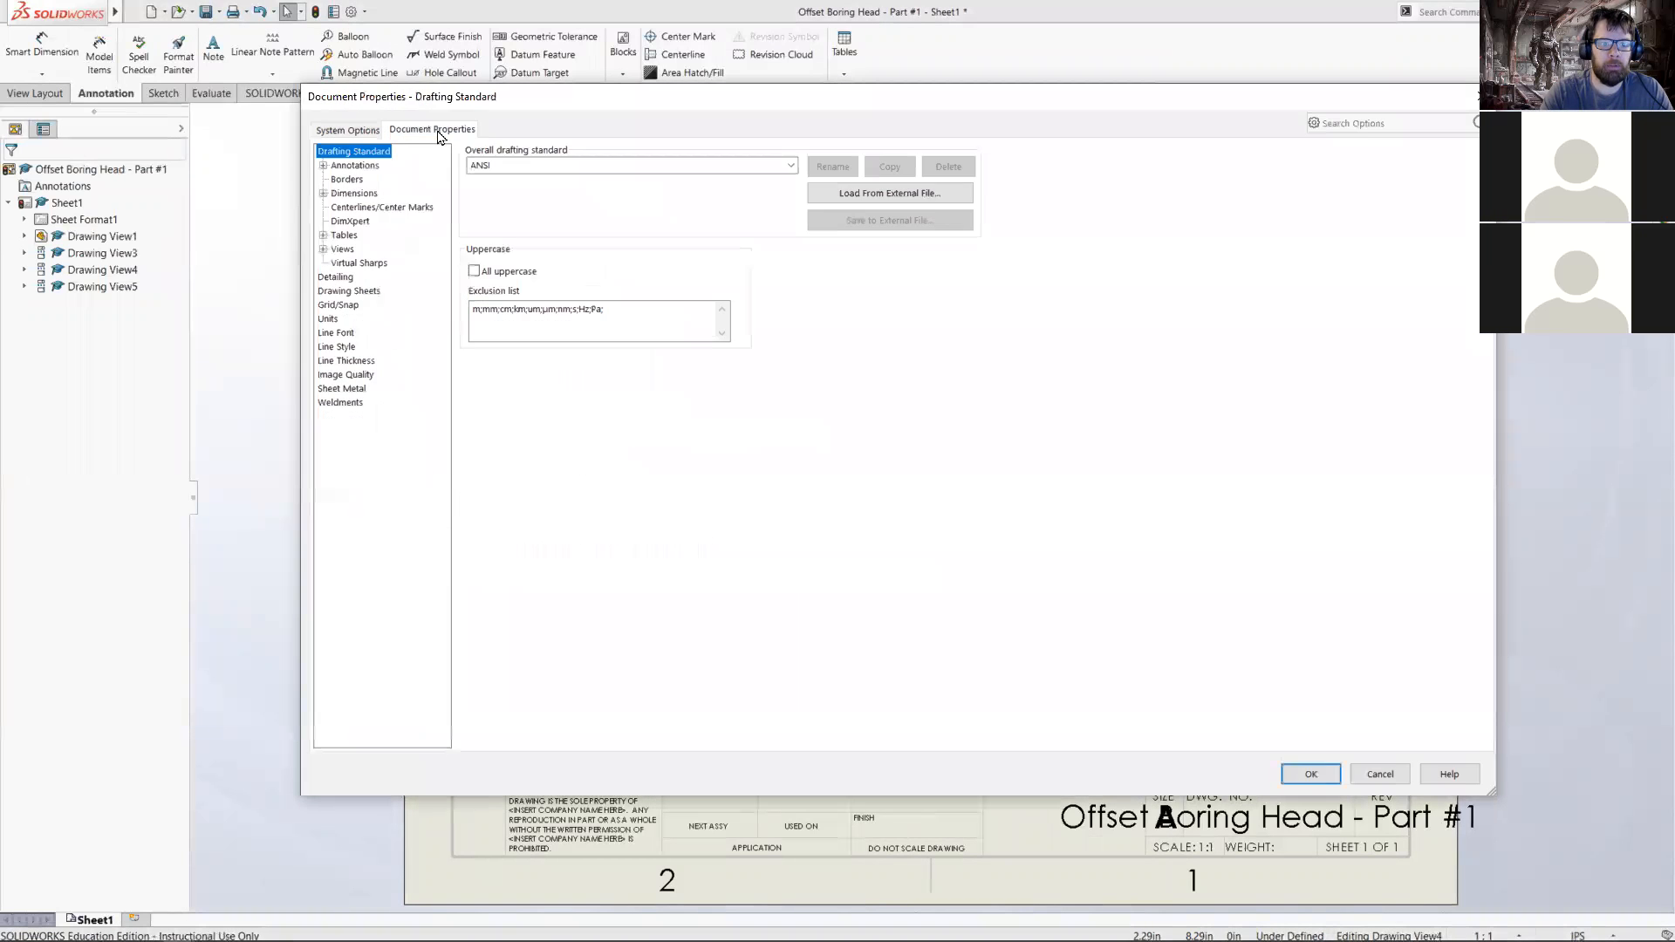
click(328, 320)
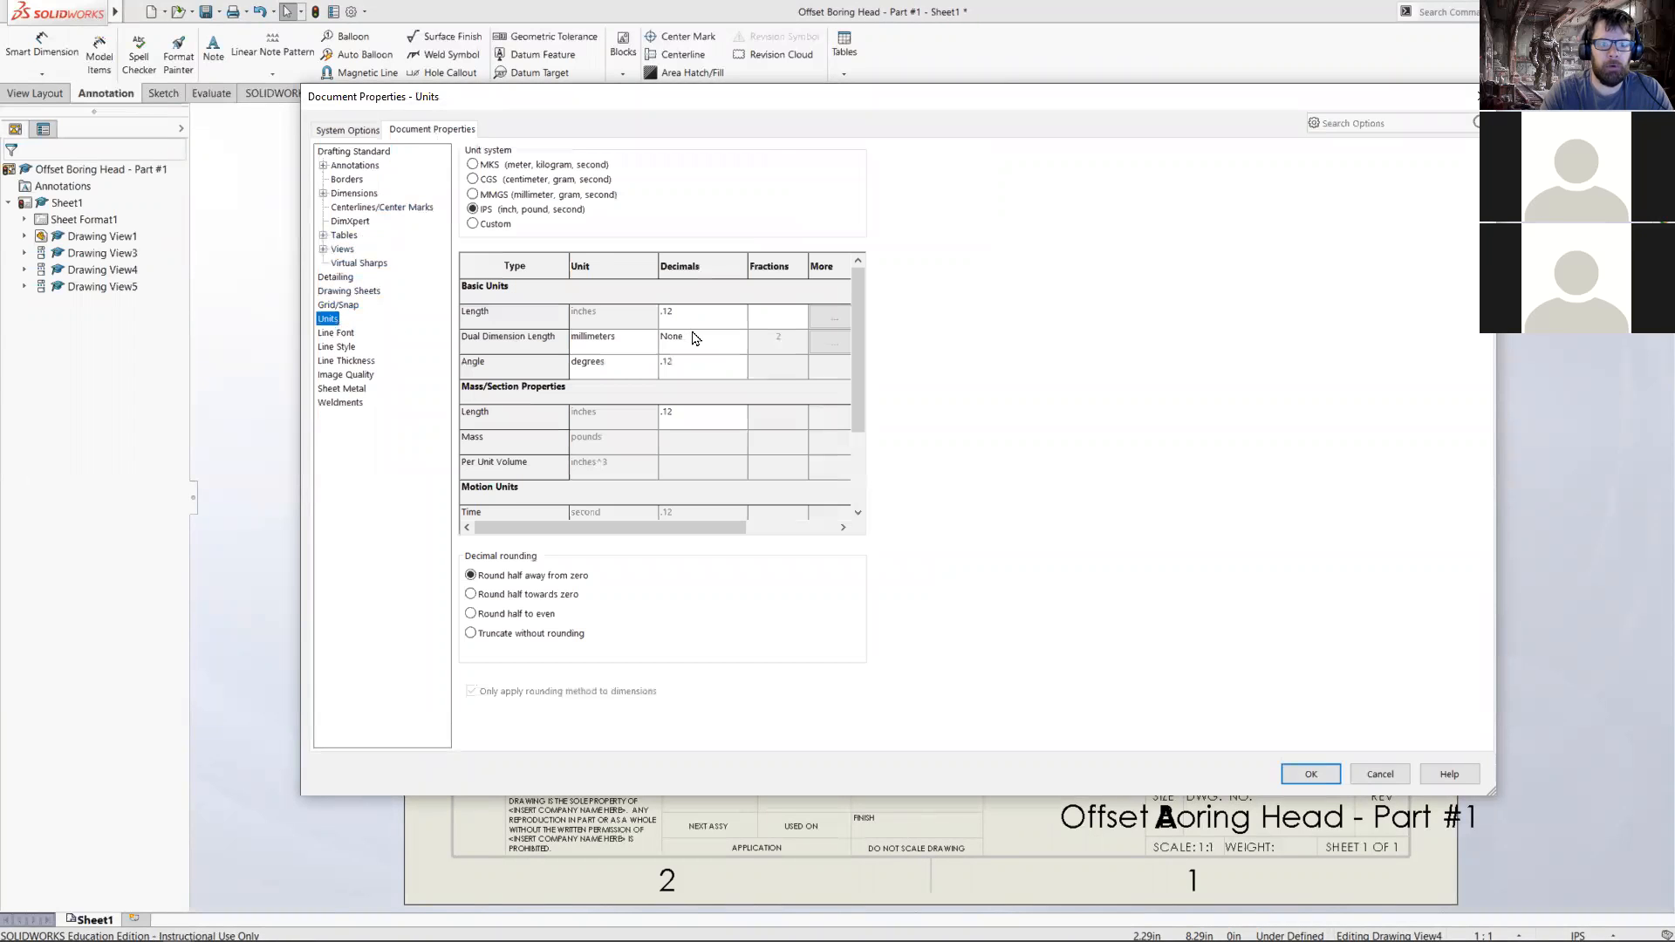
click(741, 312)
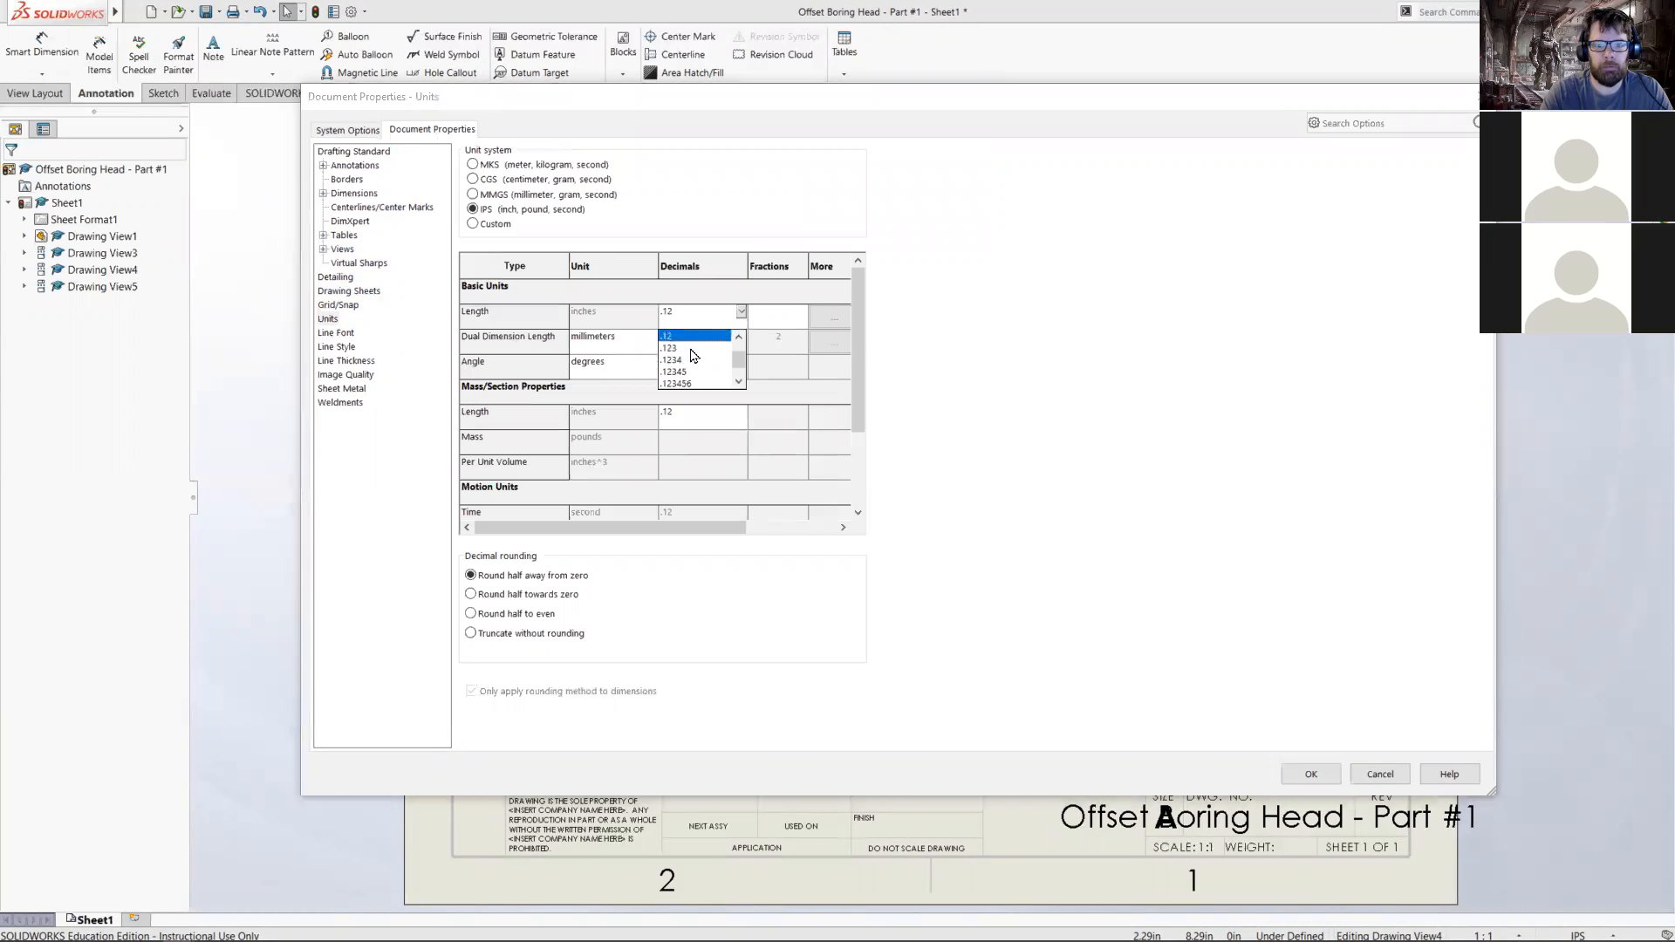
click(693, 354)
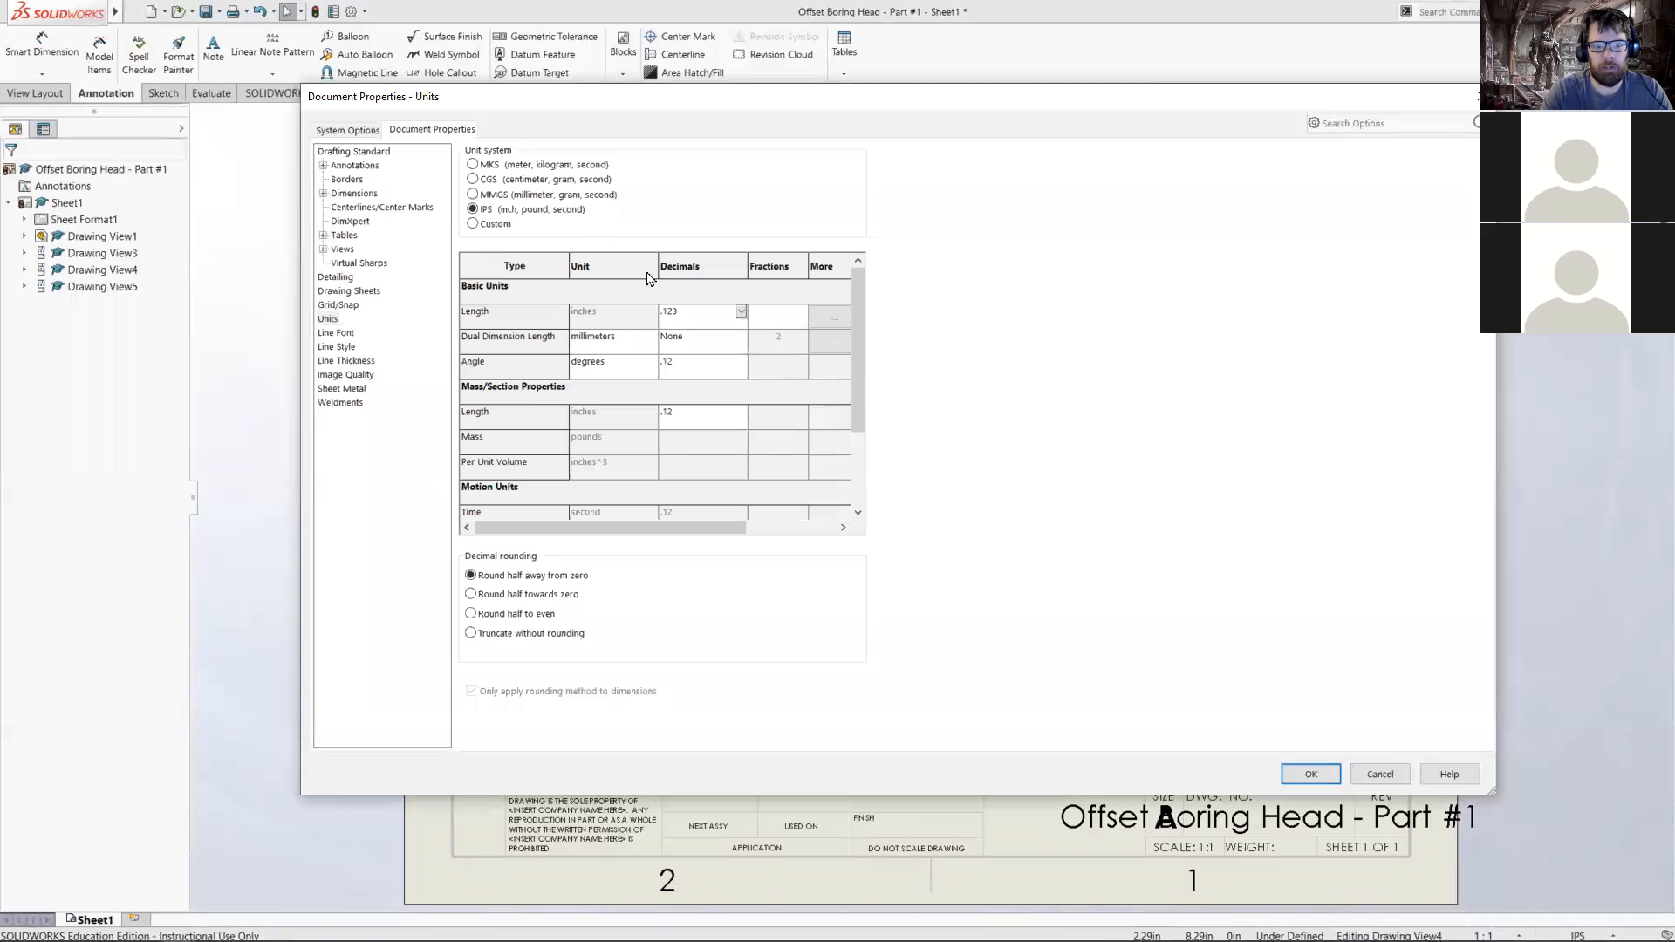
- Set the angle decimals to None and the dual dimension length decimals to .12 in the document units
click(696, 366)
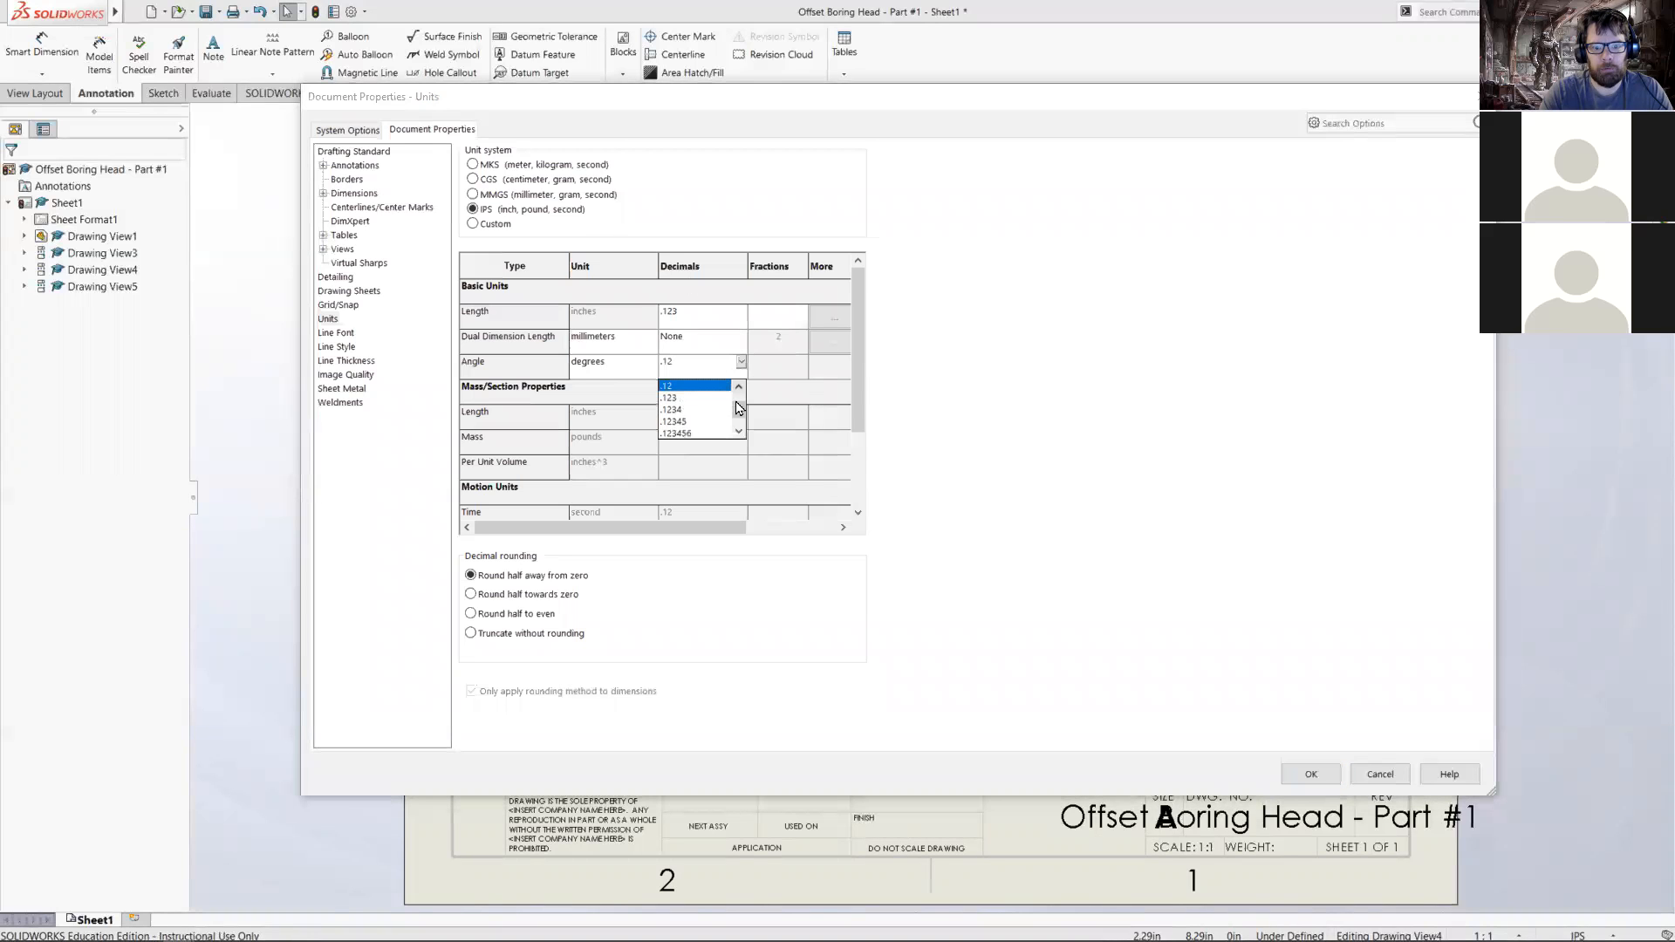
click(681, 387)
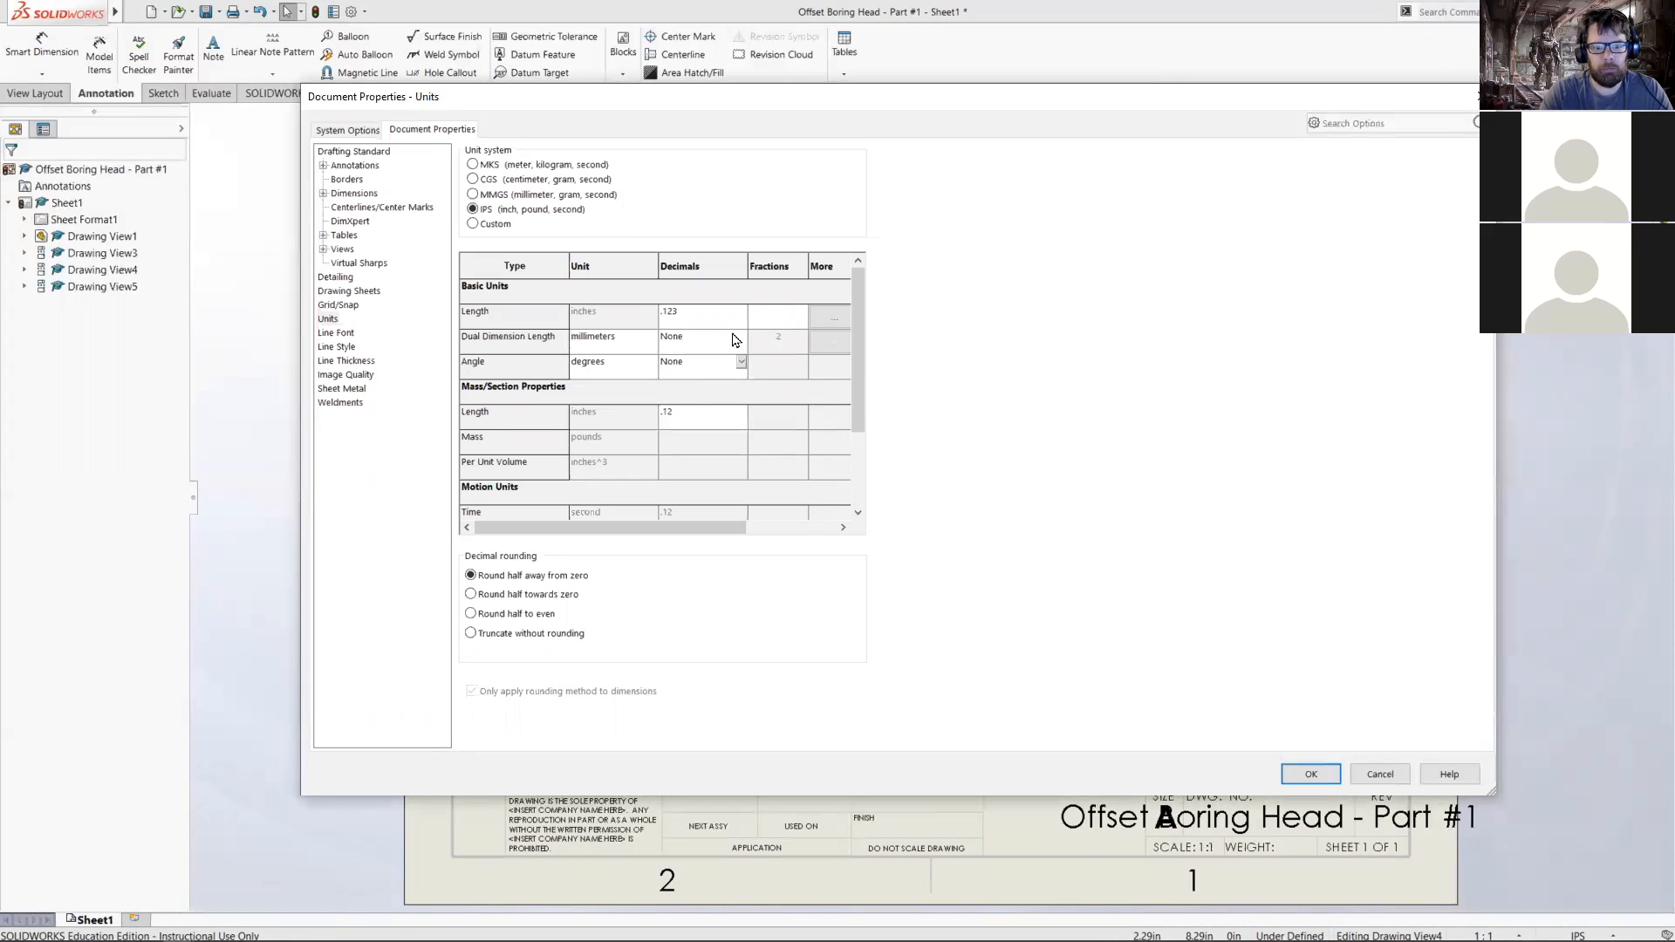
click(733, 340)
click(681, 363)
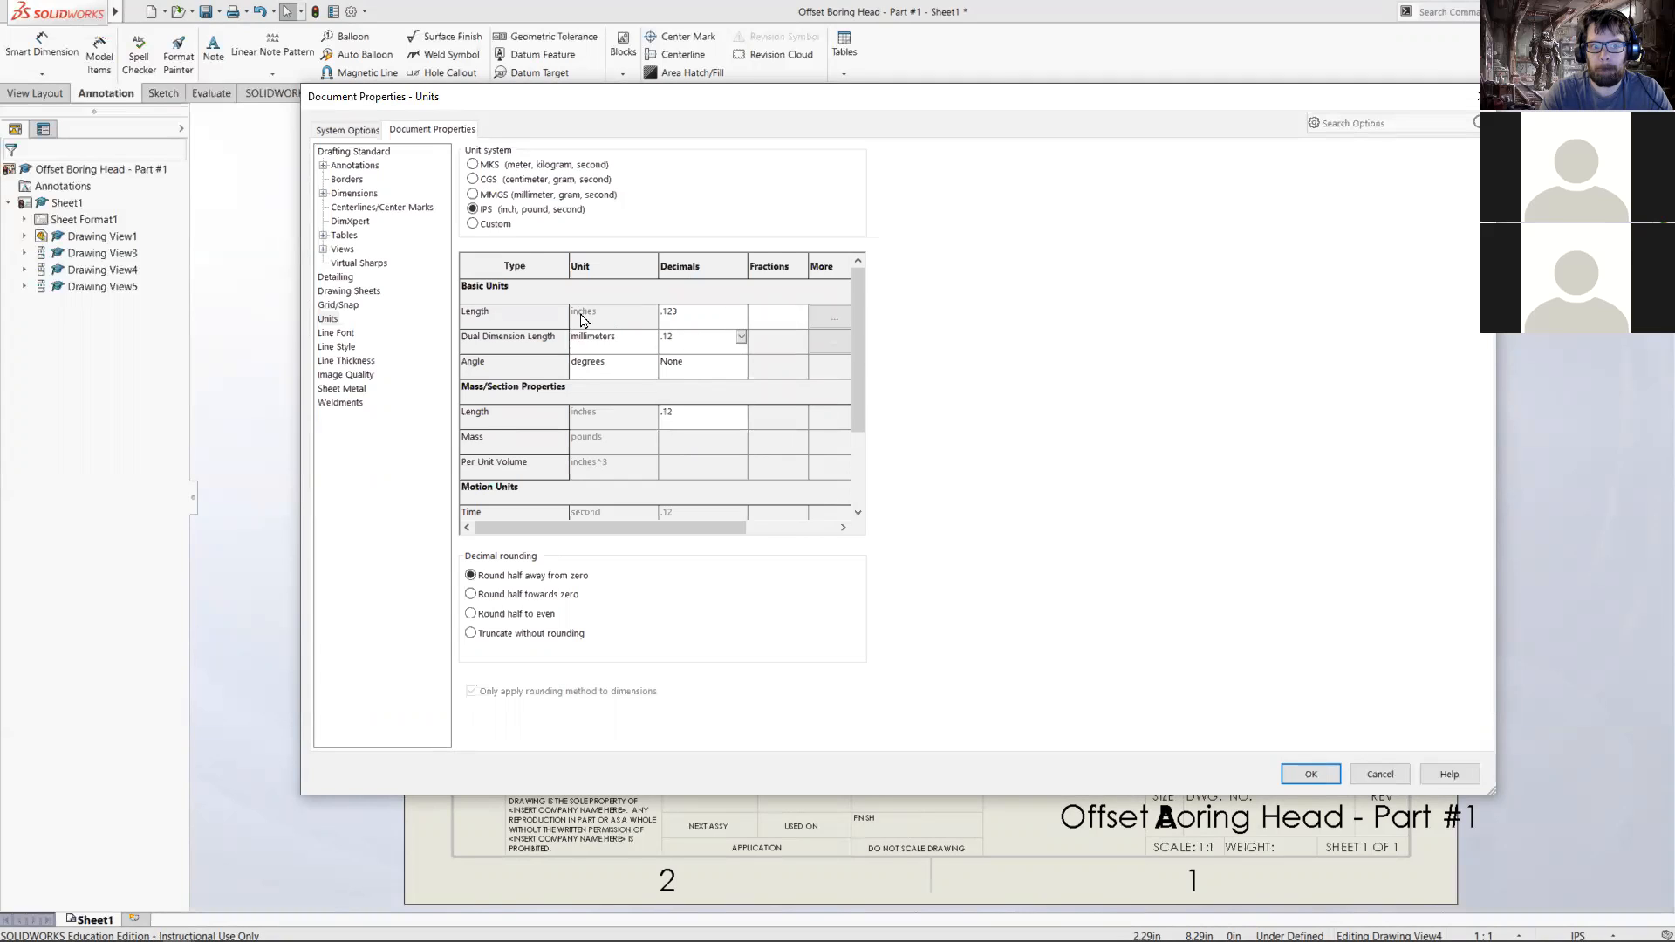
- Compare the decimal settings in the document units with the primary, dual and angle precision of the dimension standard
click(354, 194)
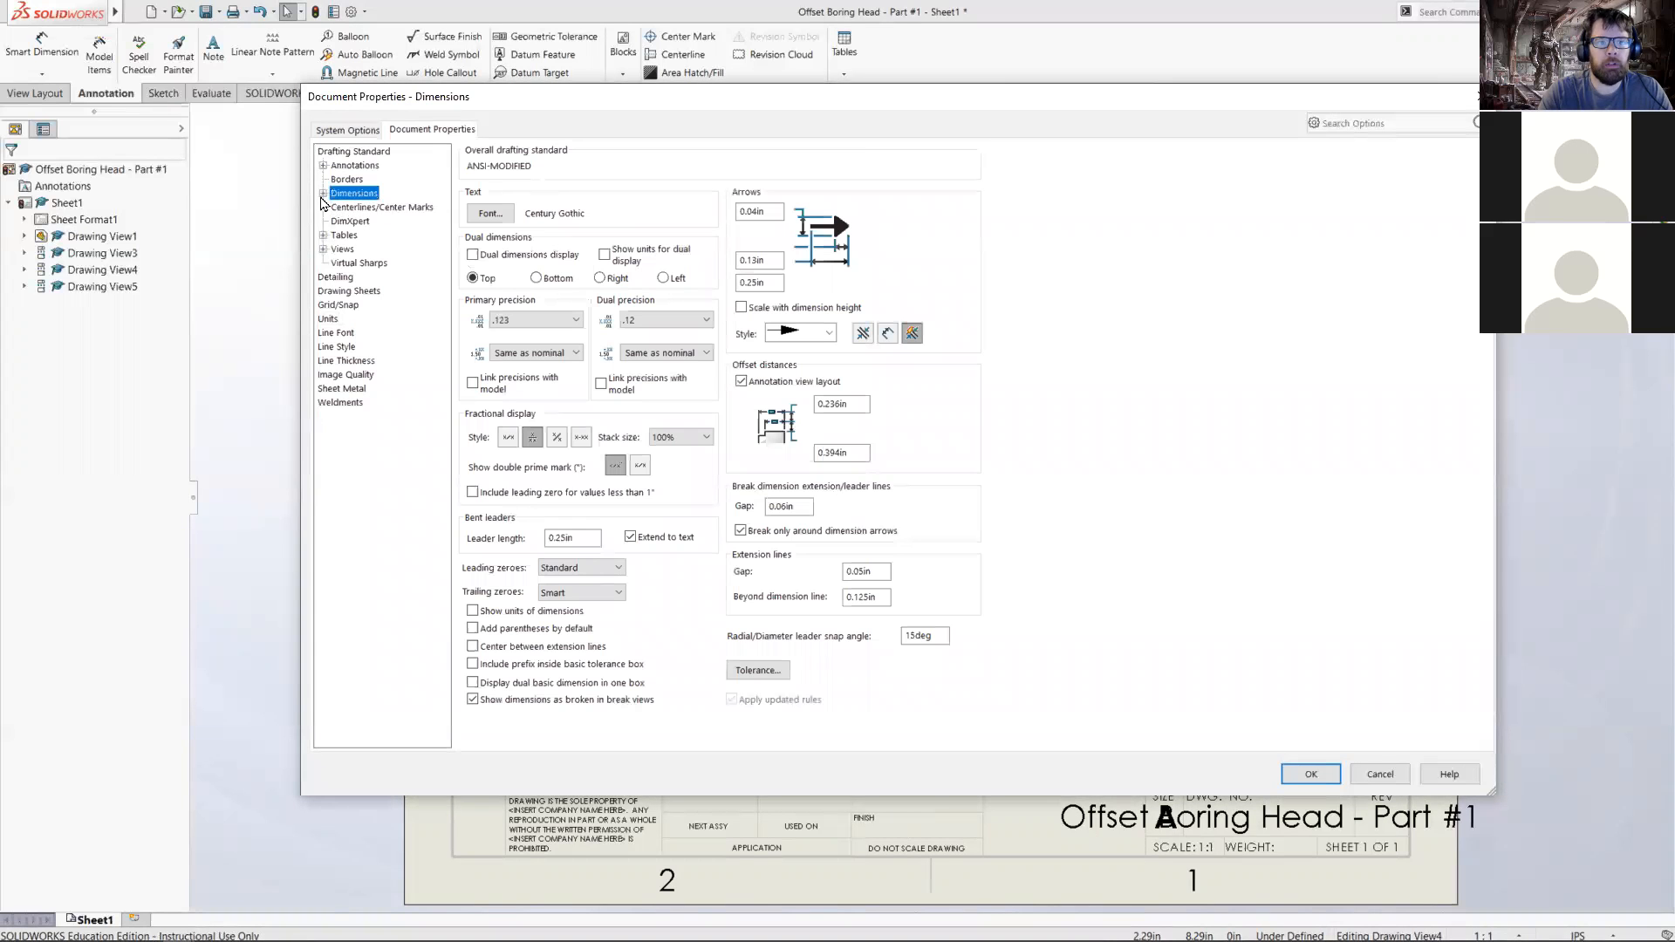
click(323, 194)
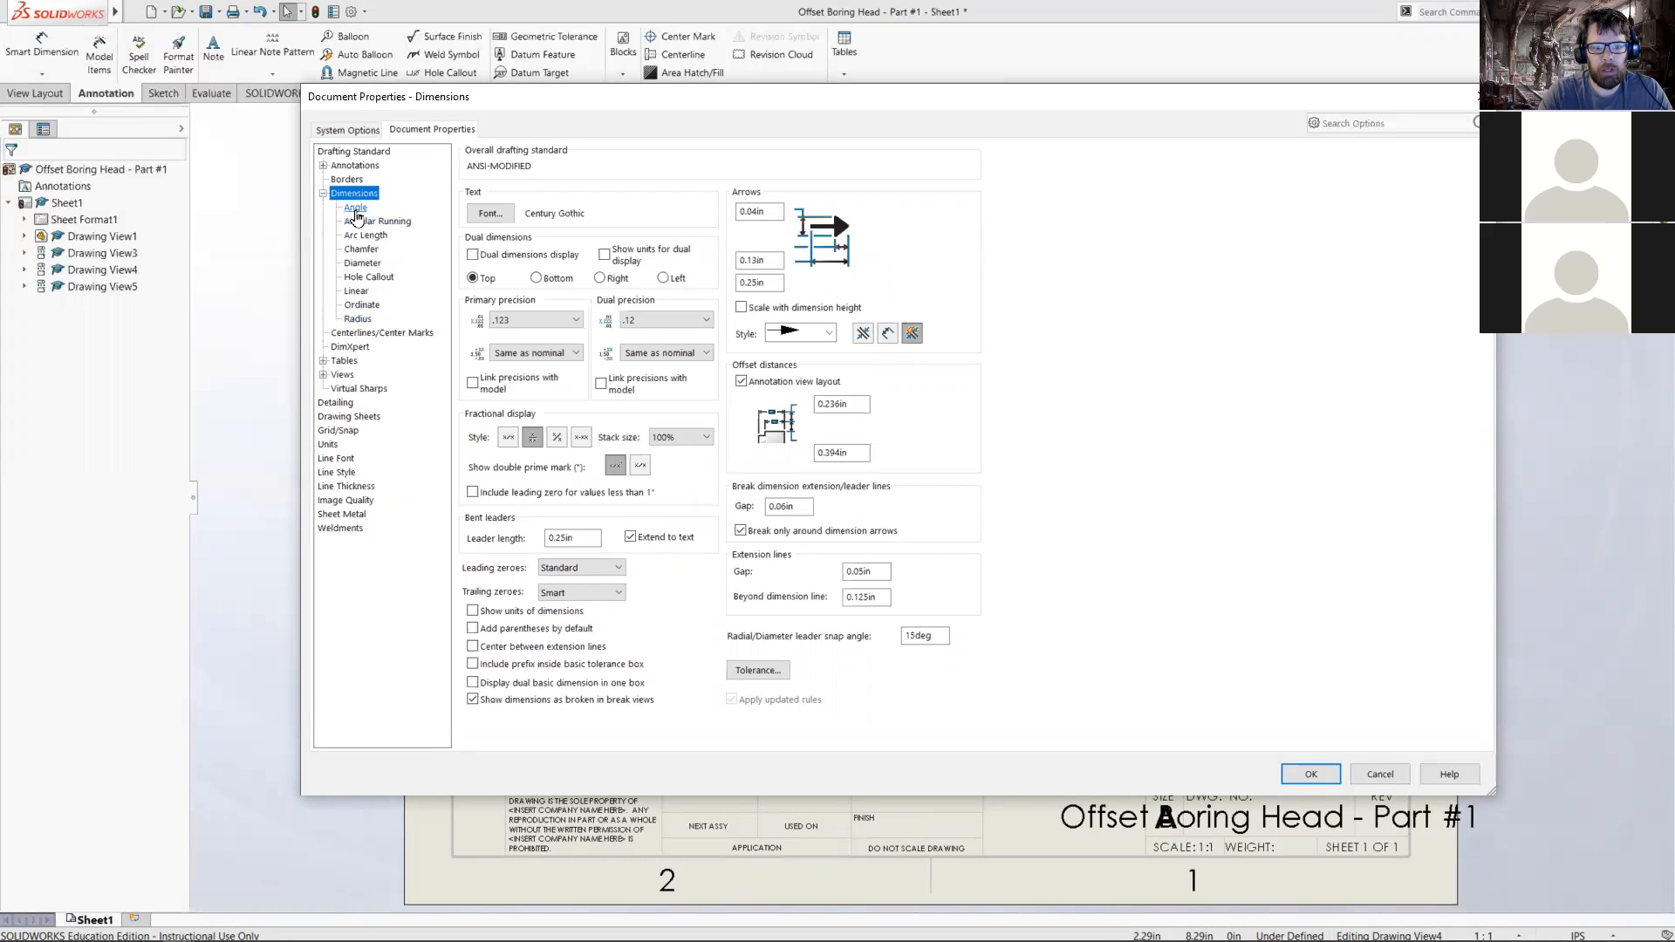
click(355, 209)
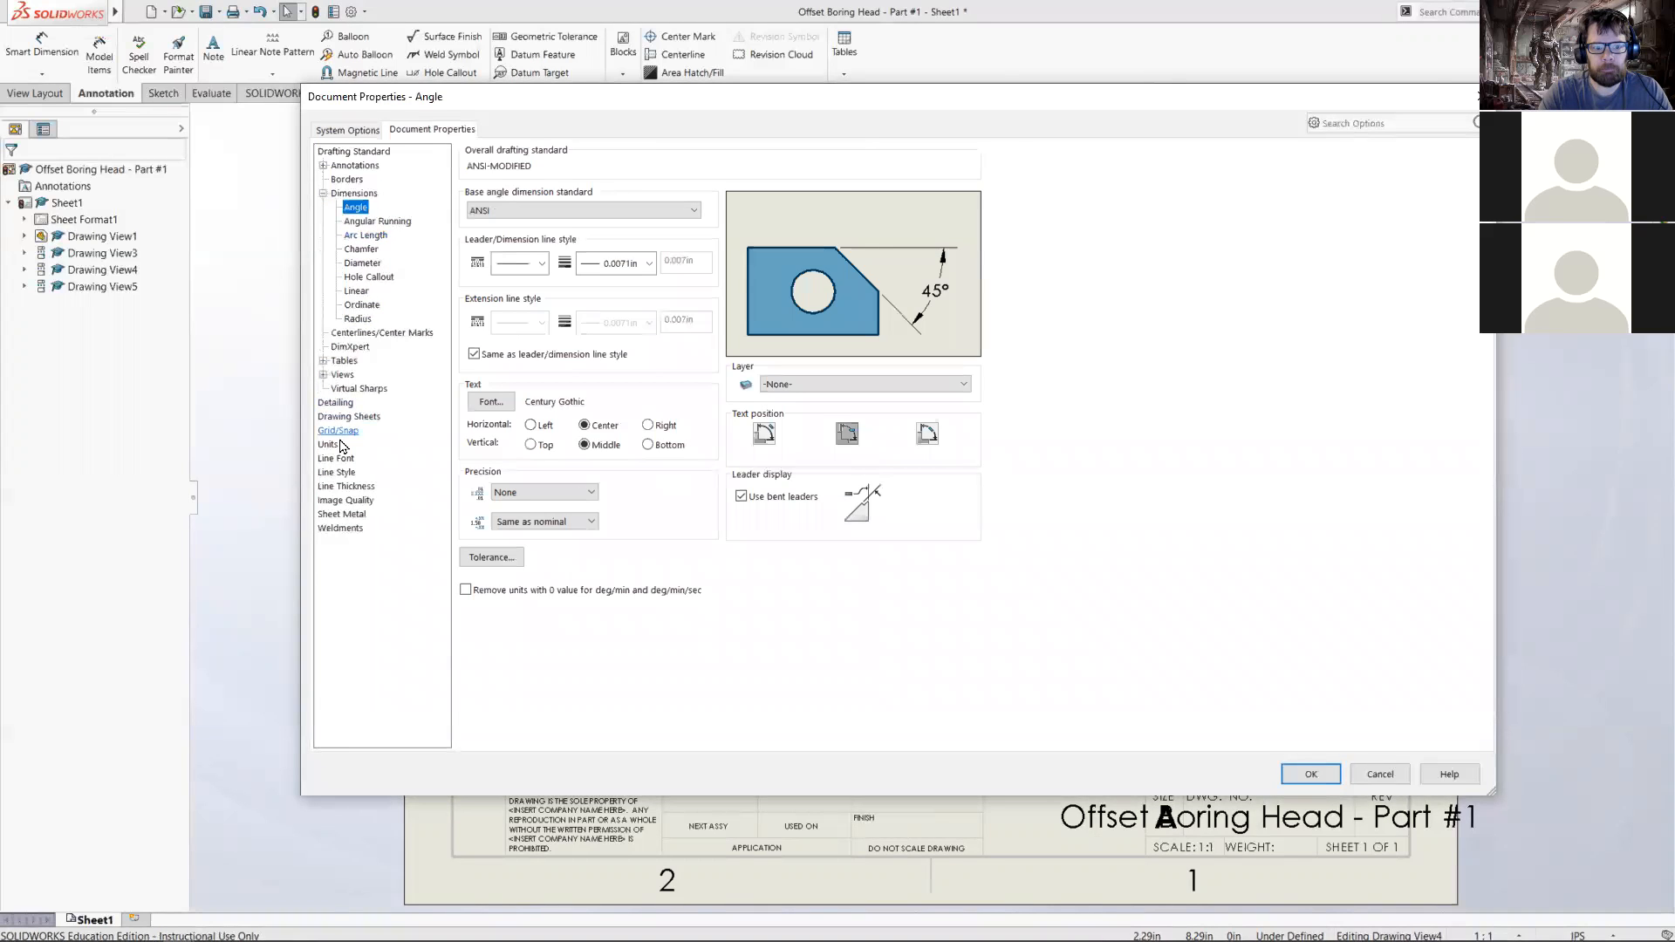
click(329, 446)
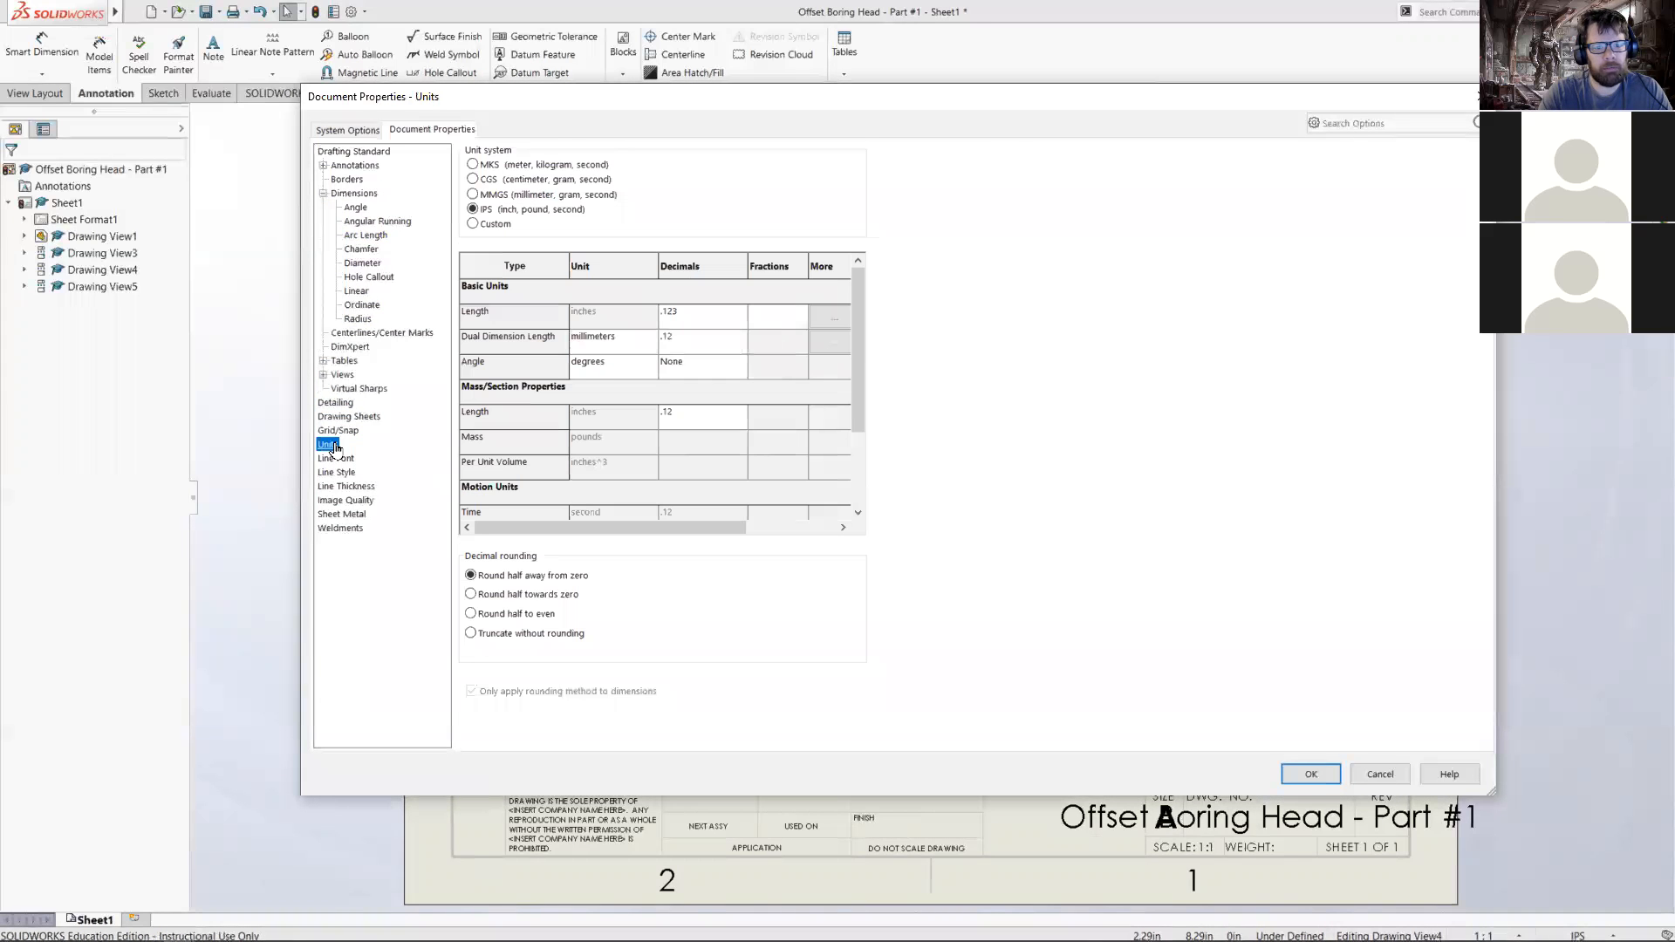
click(353, 193)
click(329, 445)
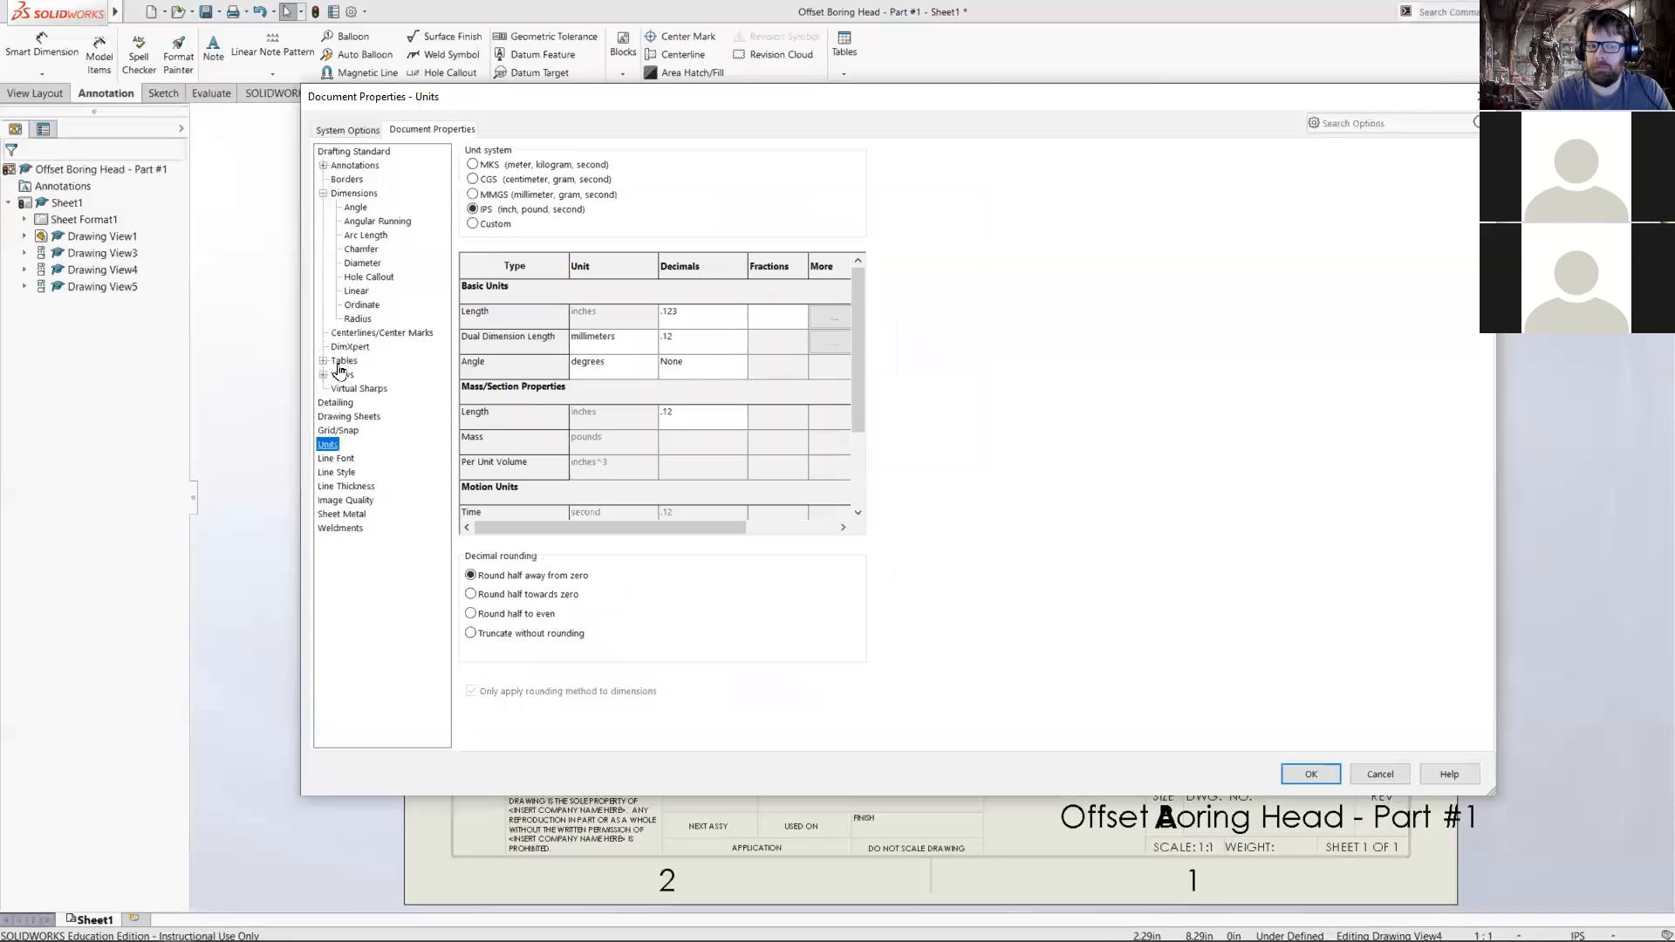
click(354, 208)
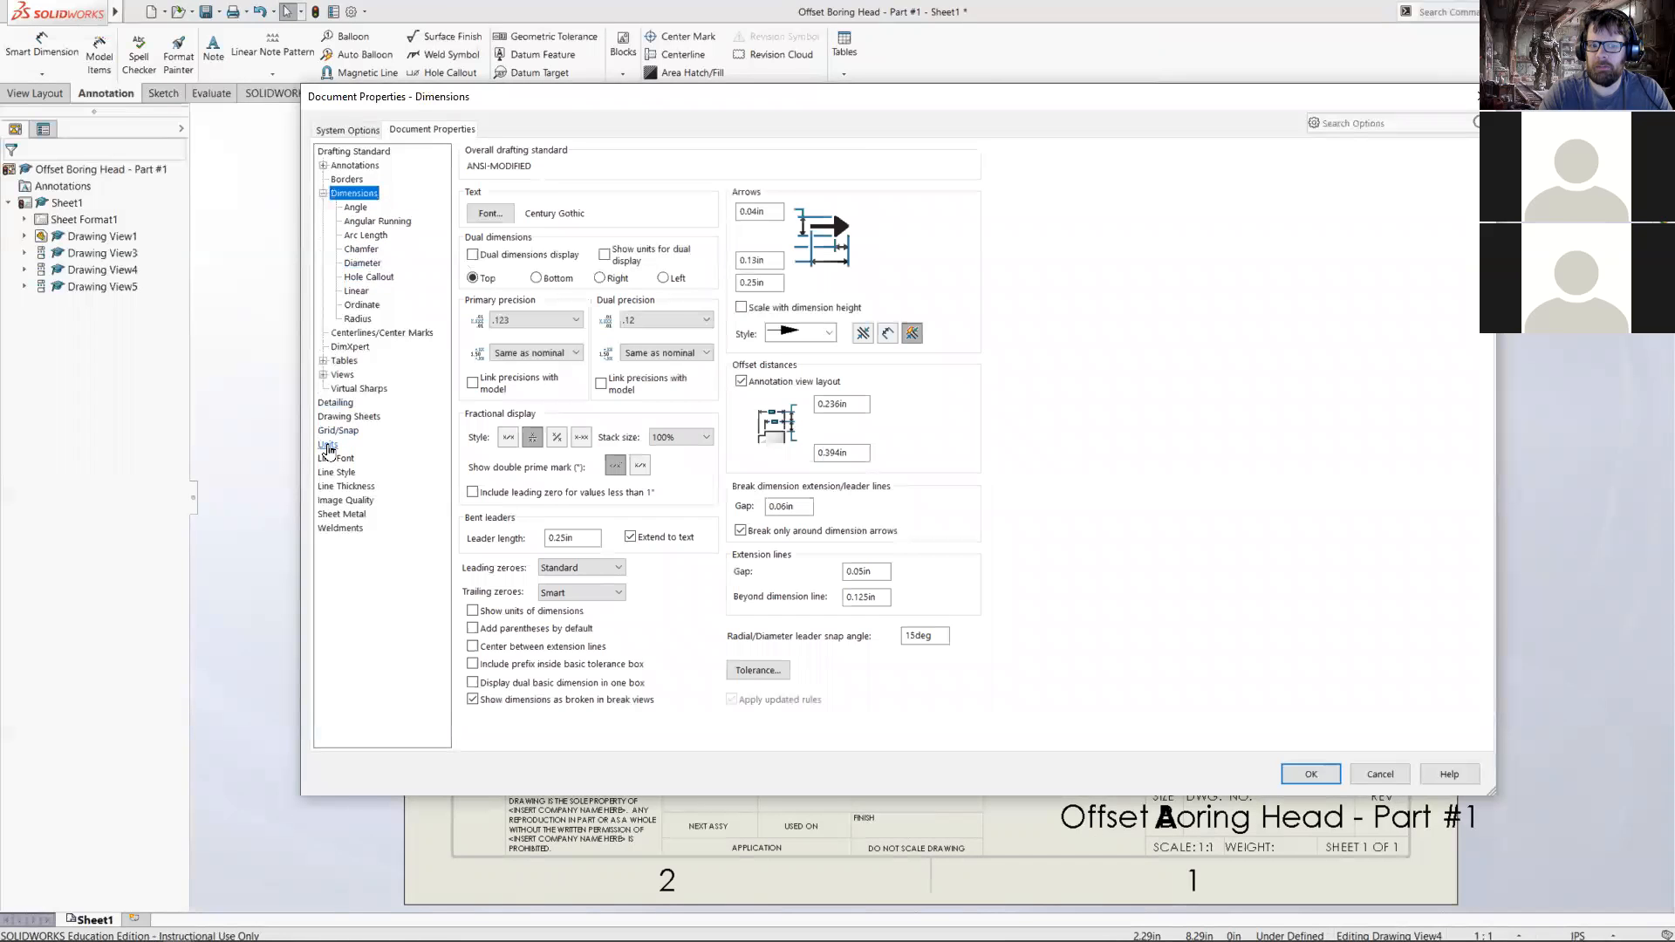
click(329, 446)
click(353, 194)
click(329, 446)
click(353, 194)
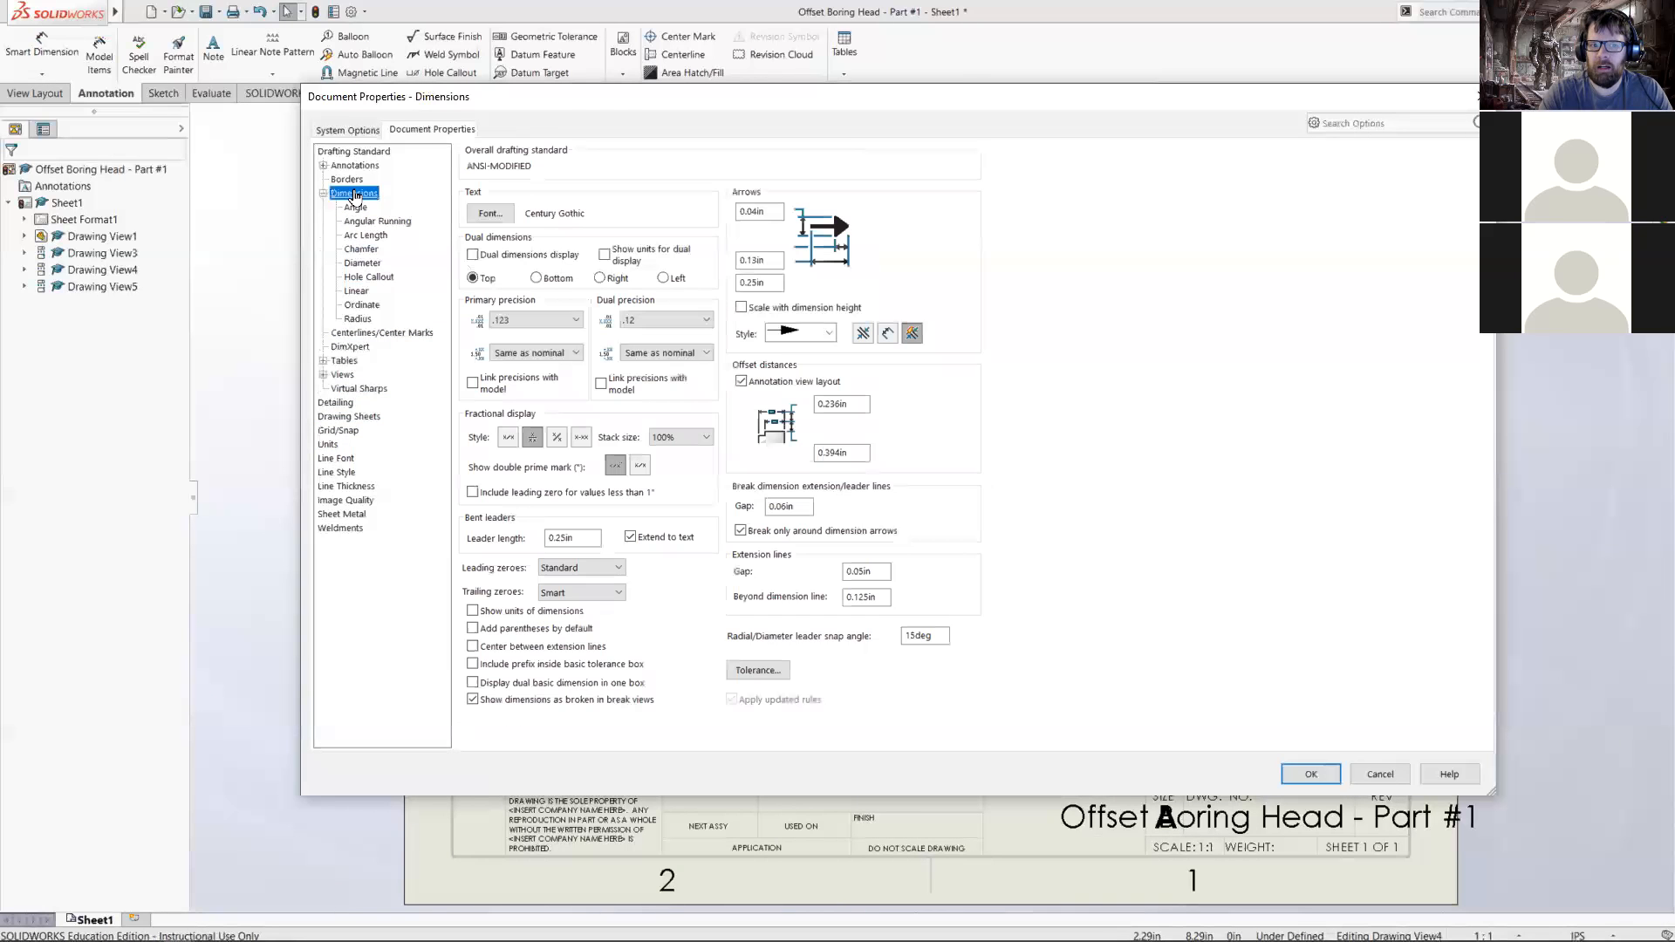
click(329, 446)
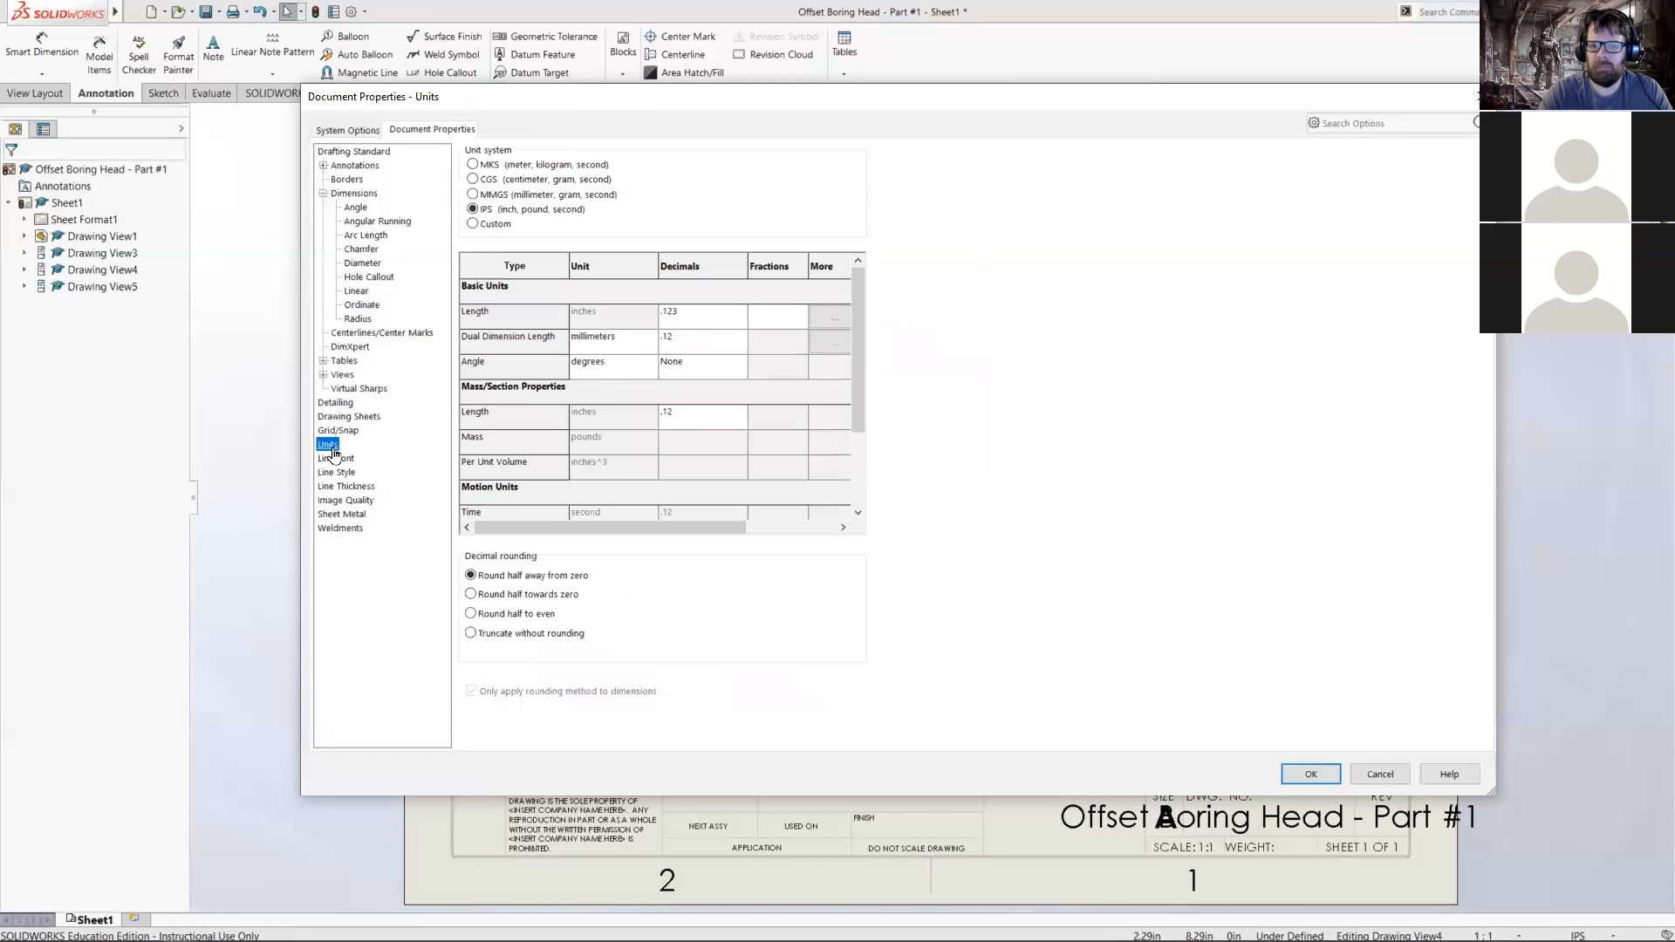
click(345, 181)
click(347, 193)
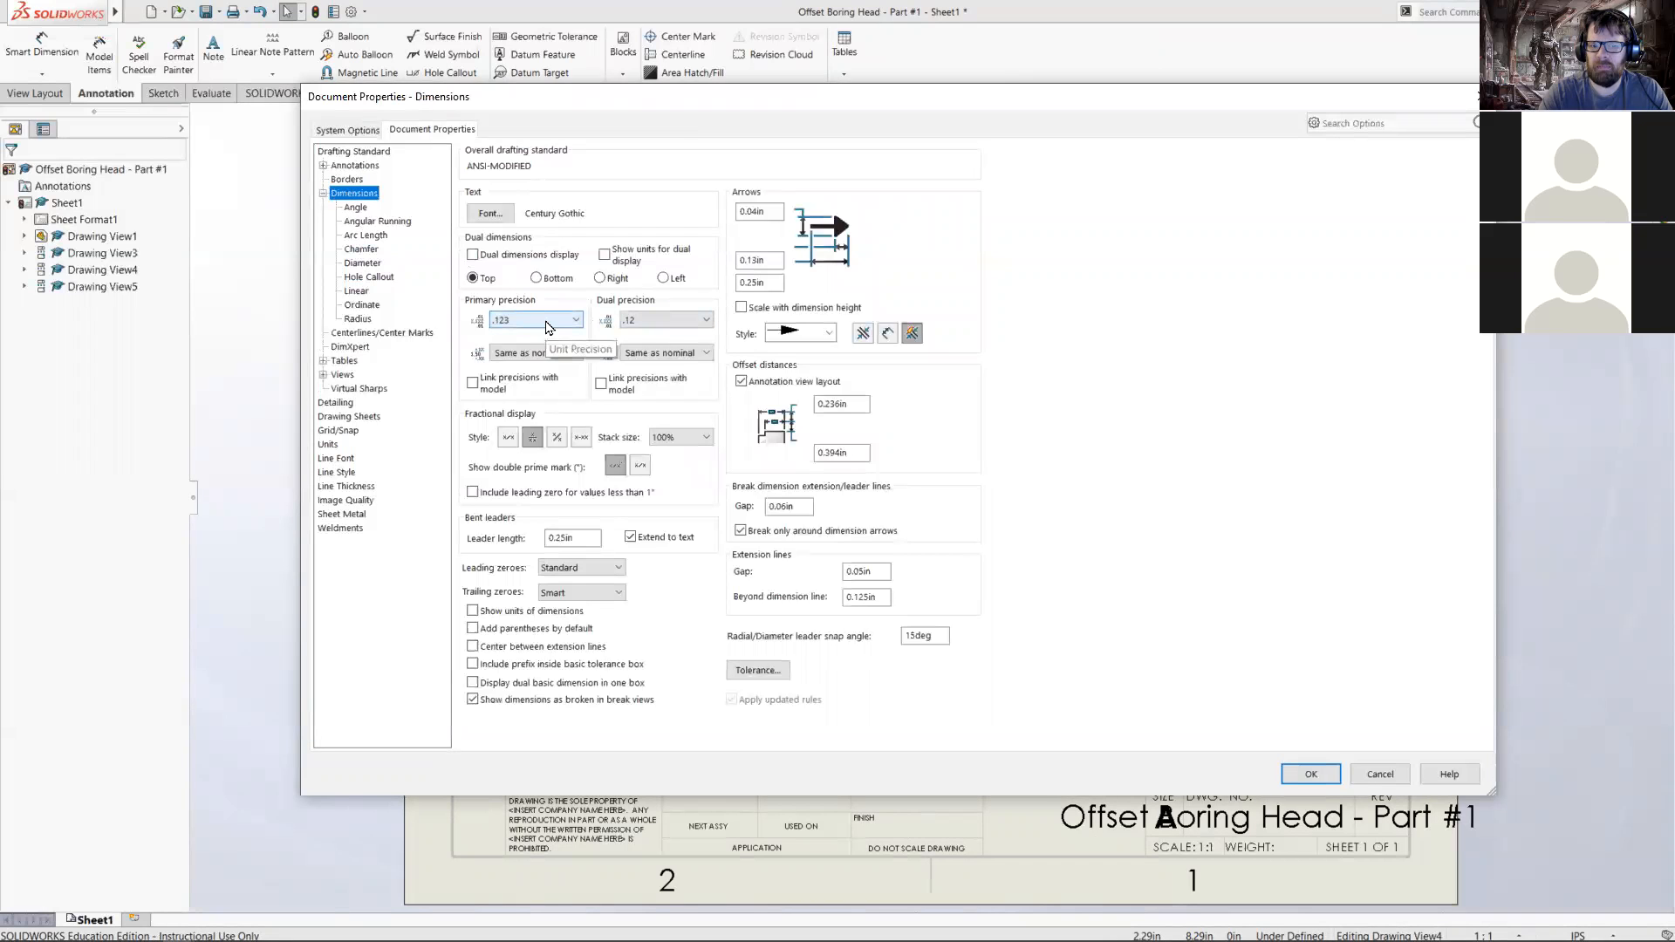
click(635, 321)
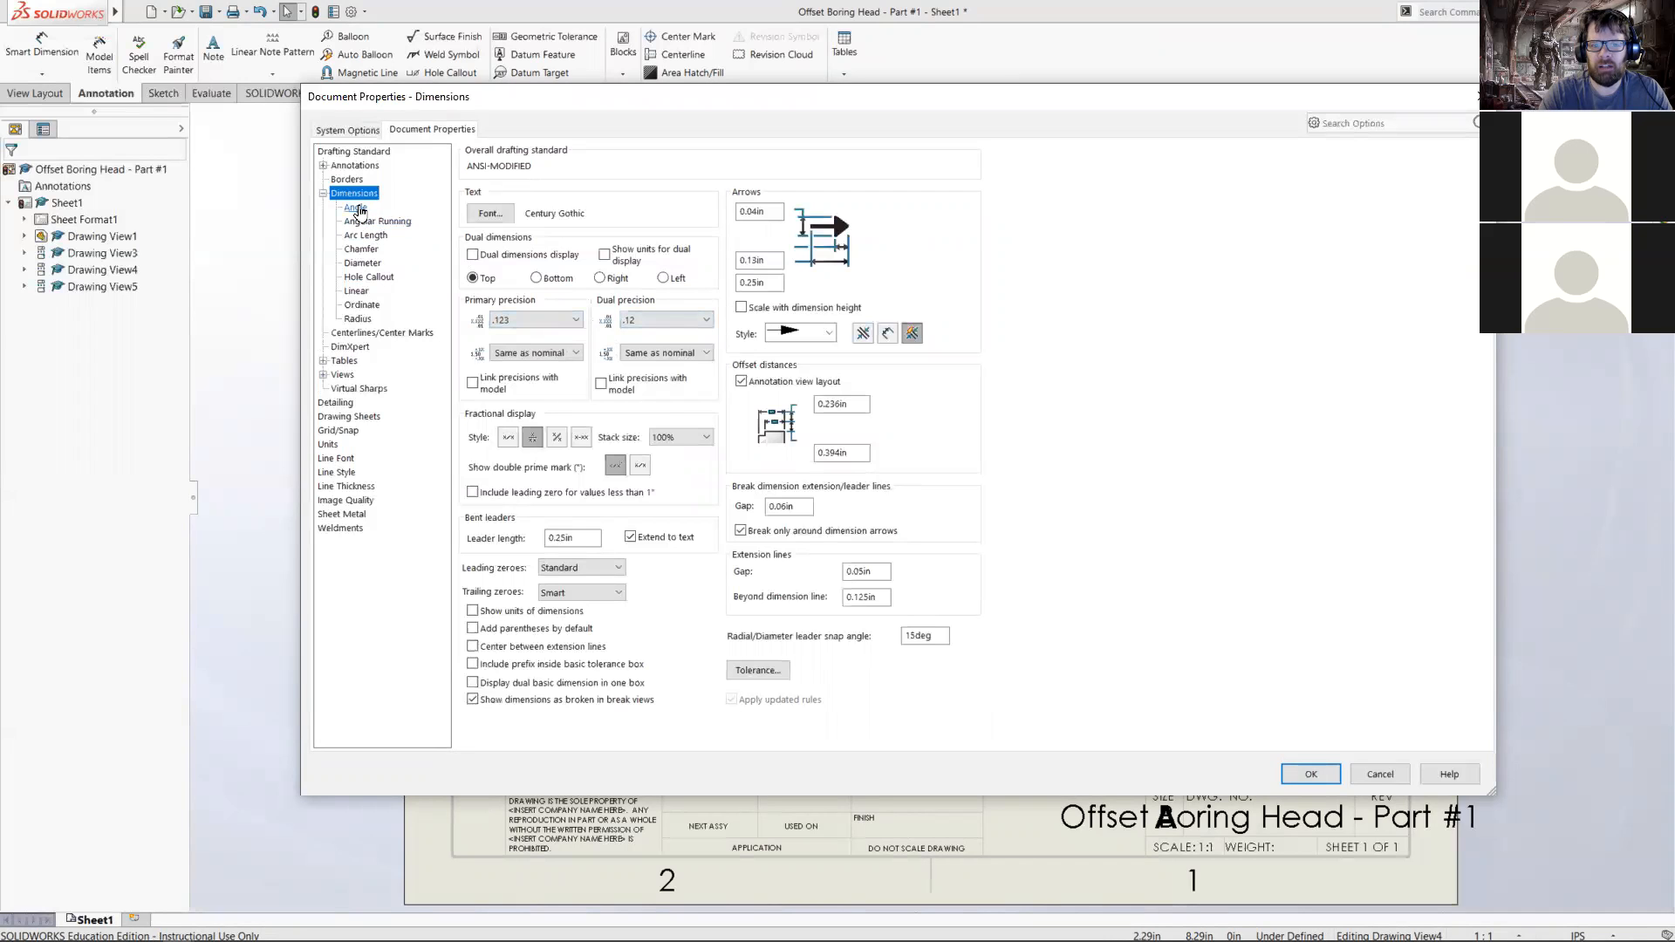
click(358, 209)
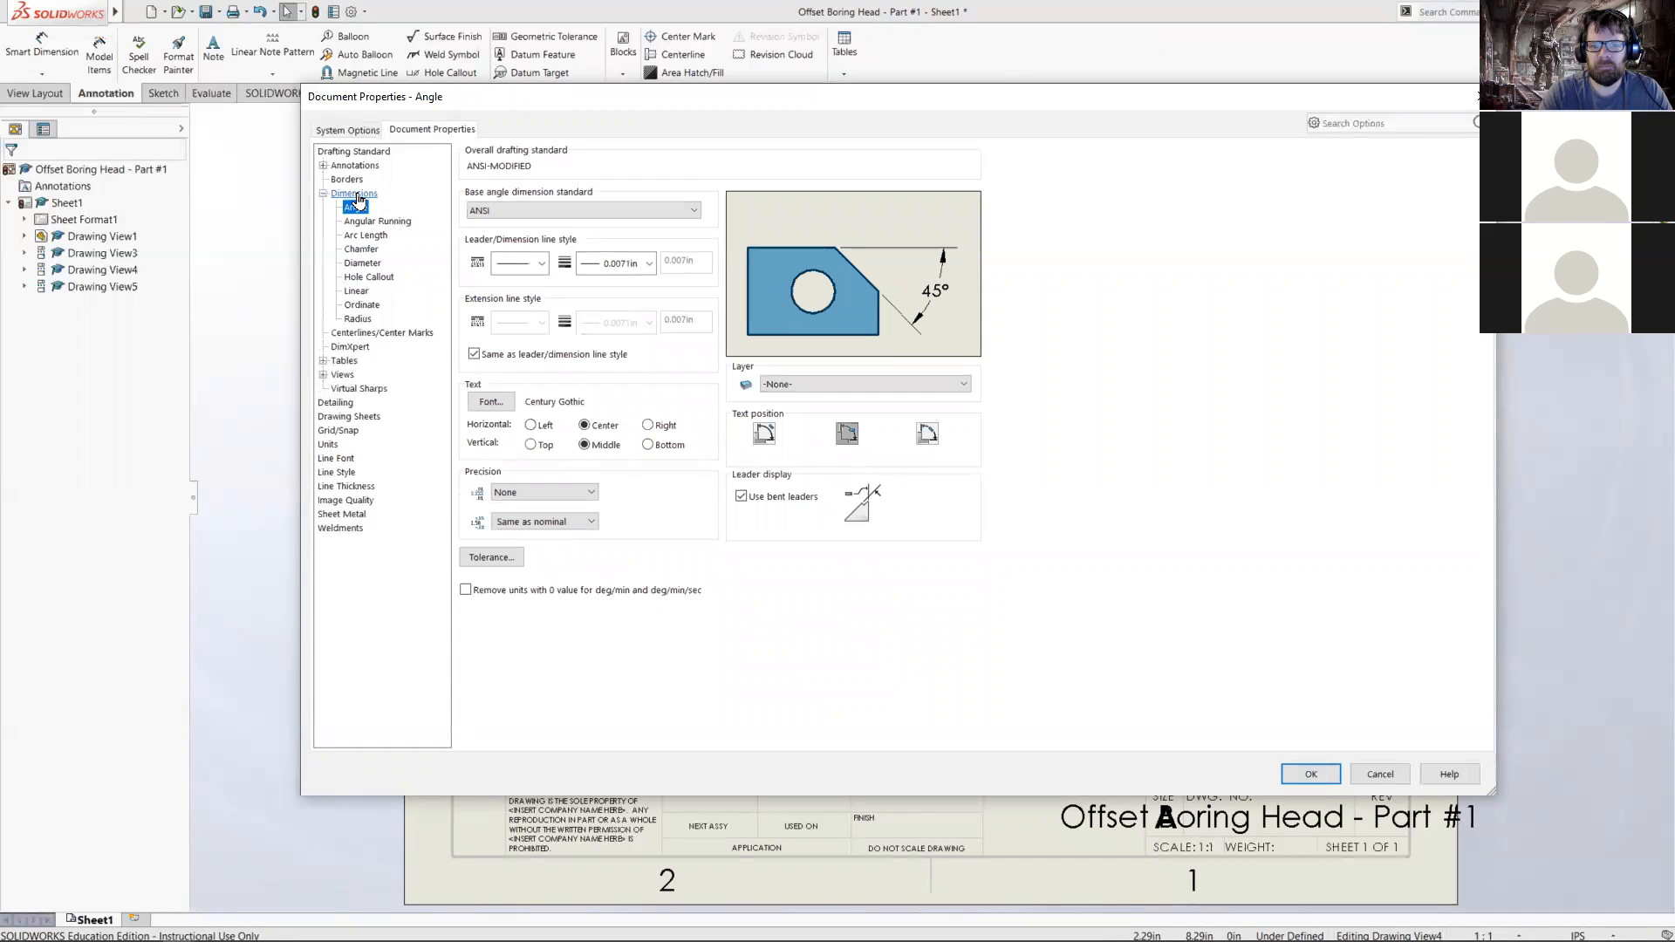
click(356, 195)
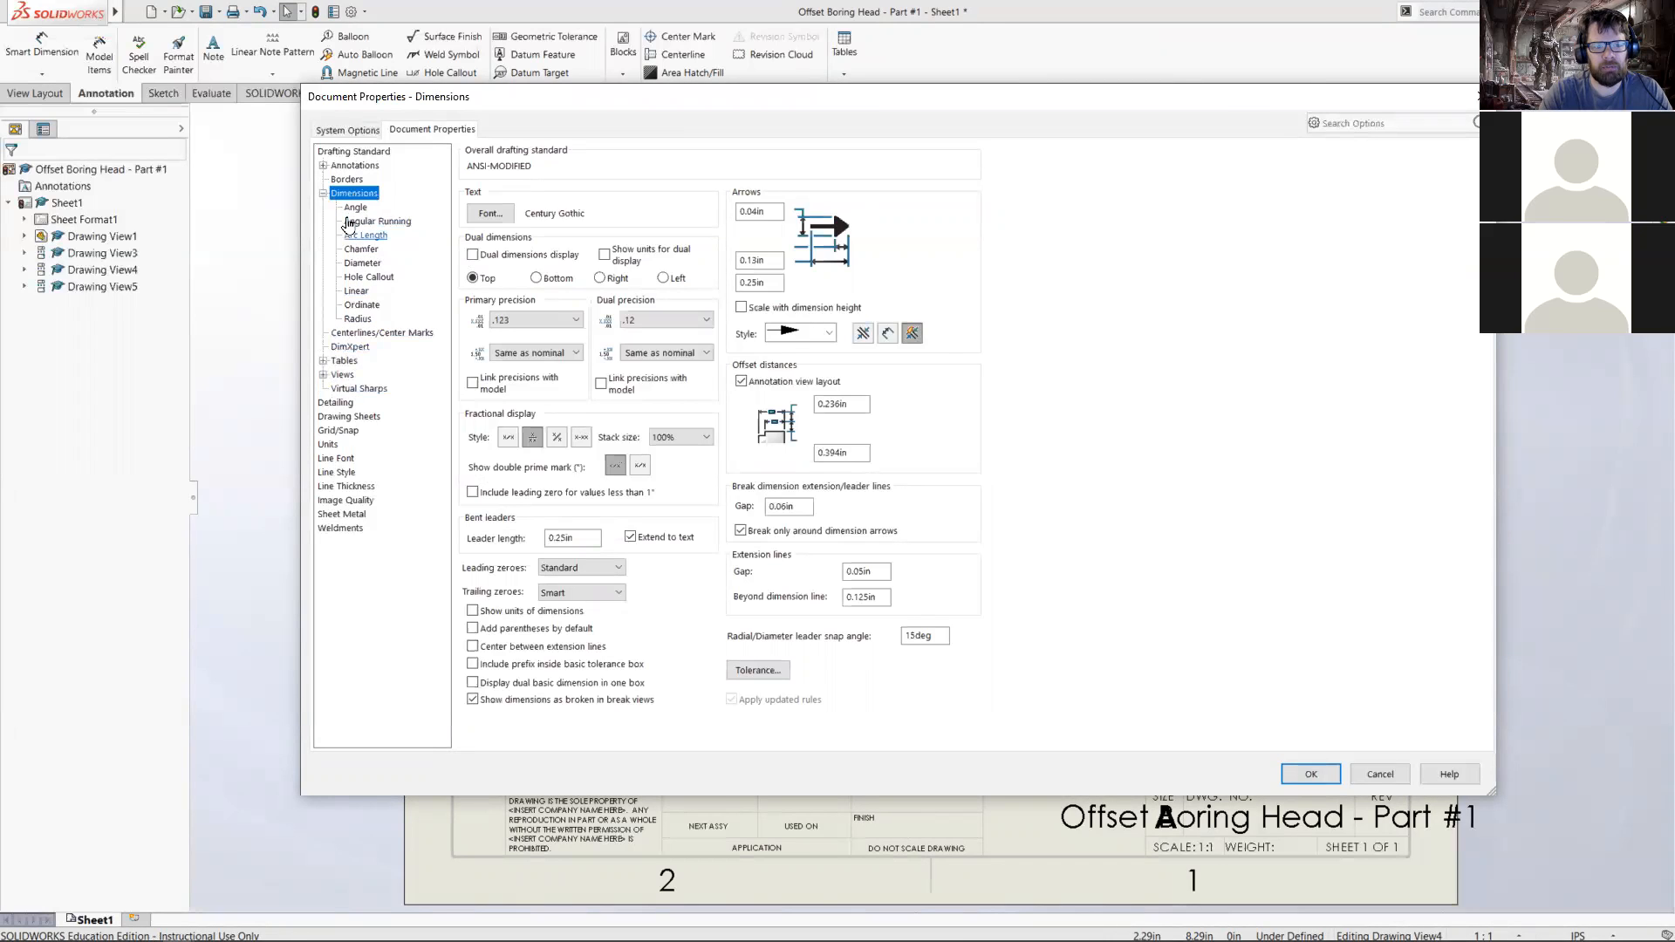
click(324, 194)
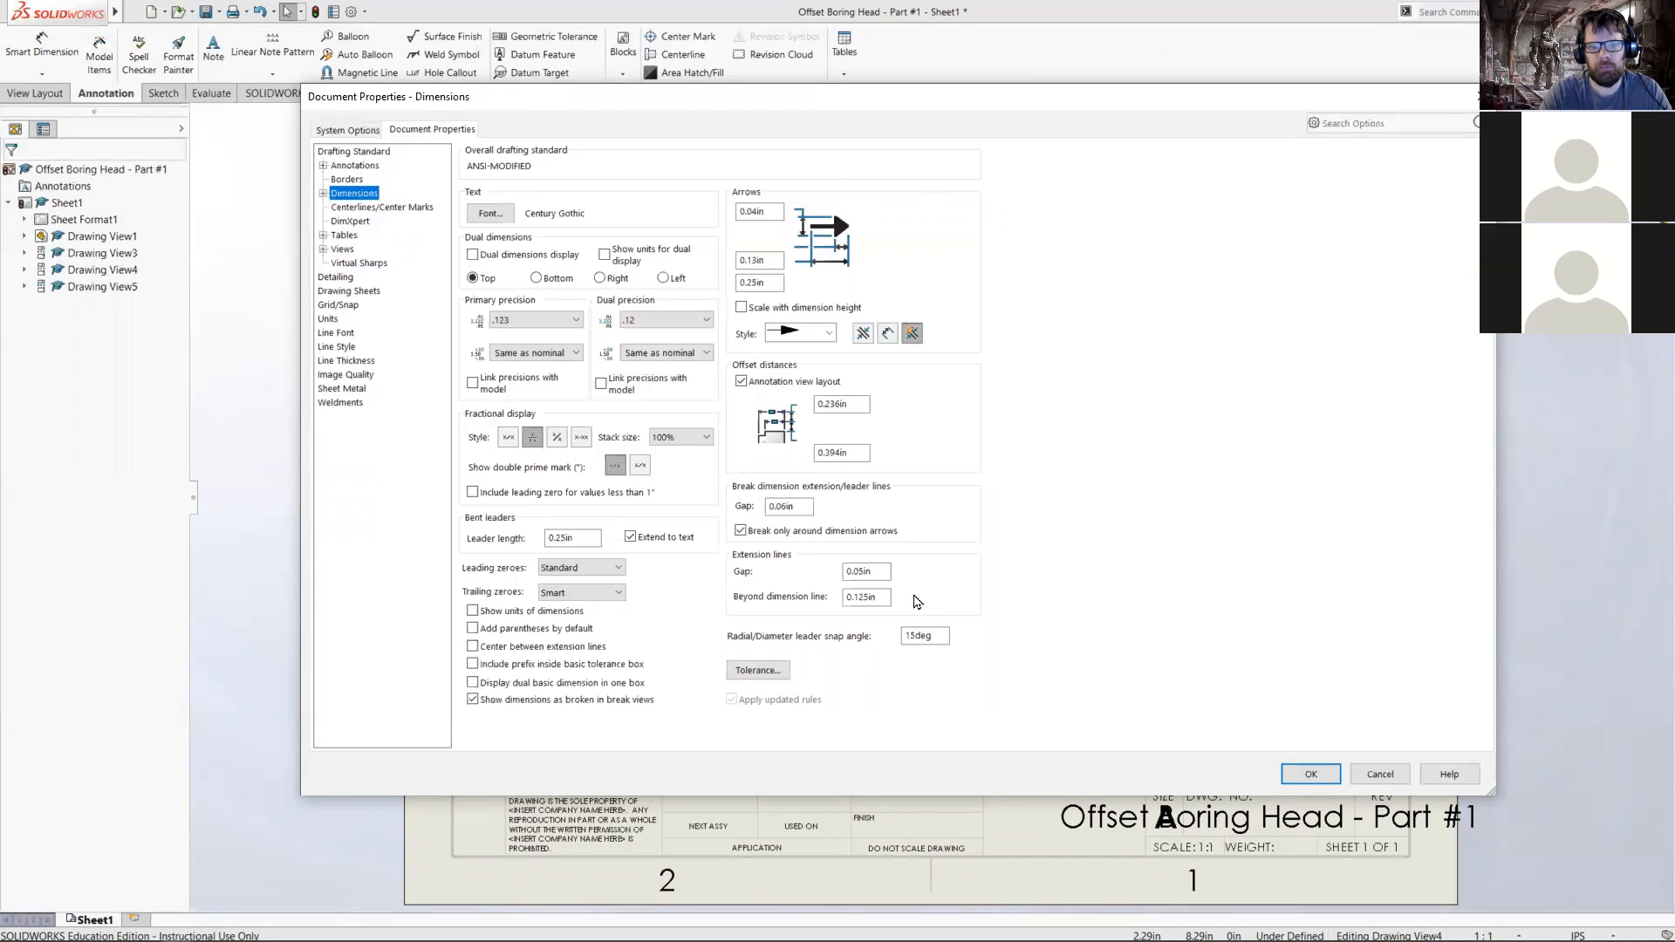
click(323, 236)
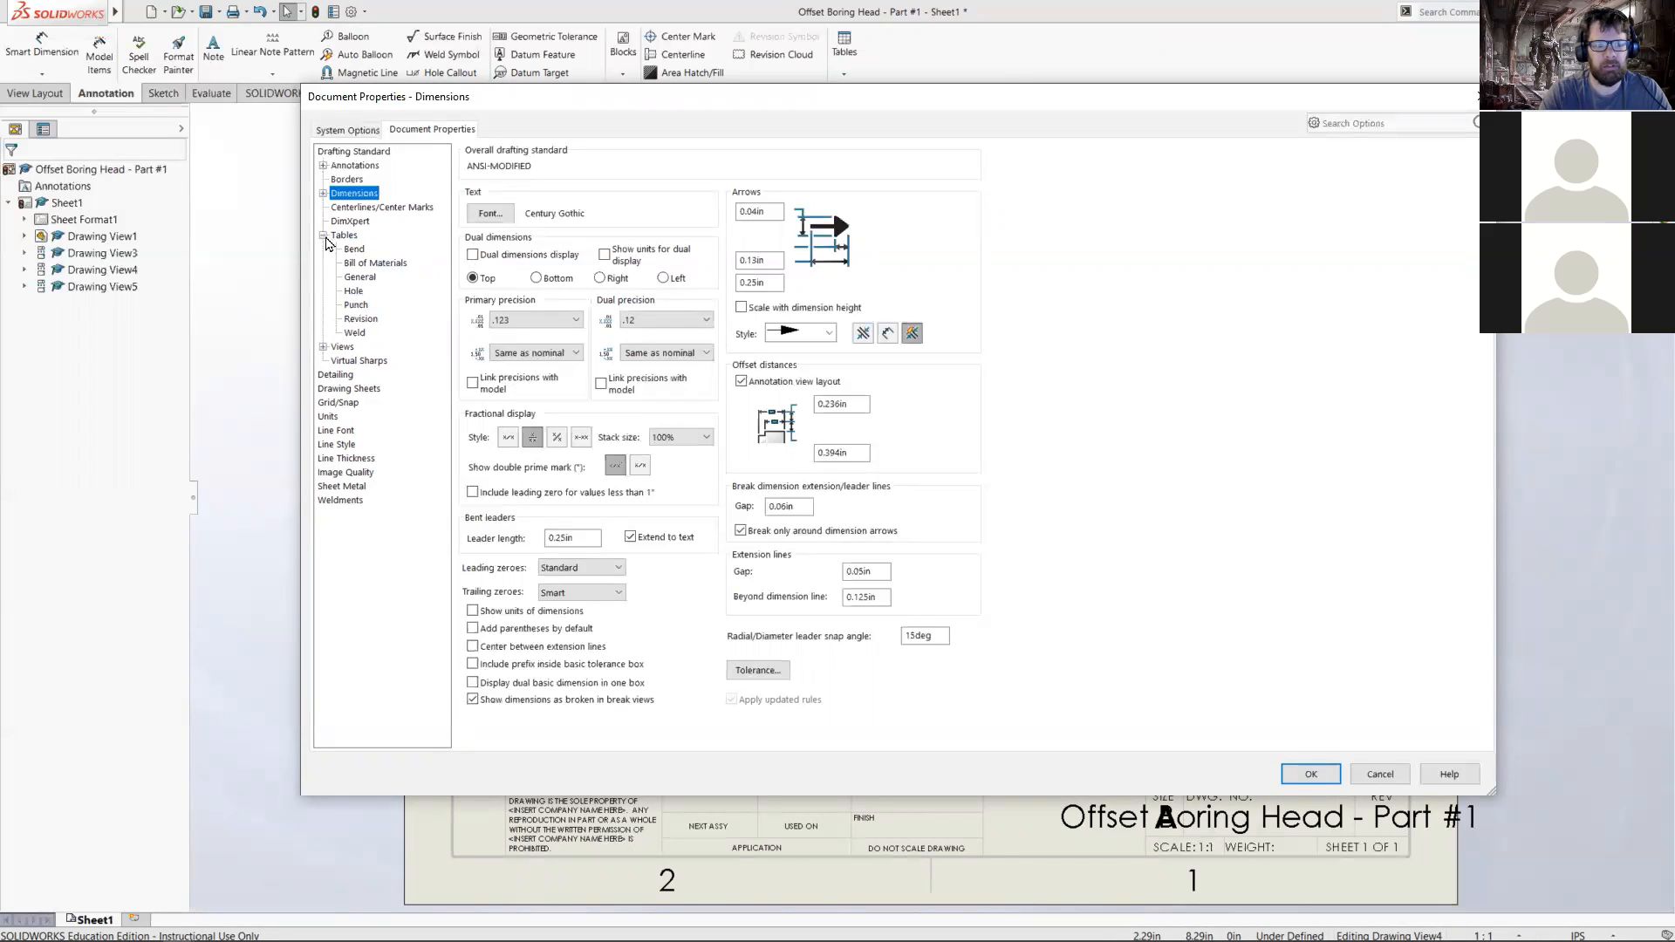
click(323, 236)
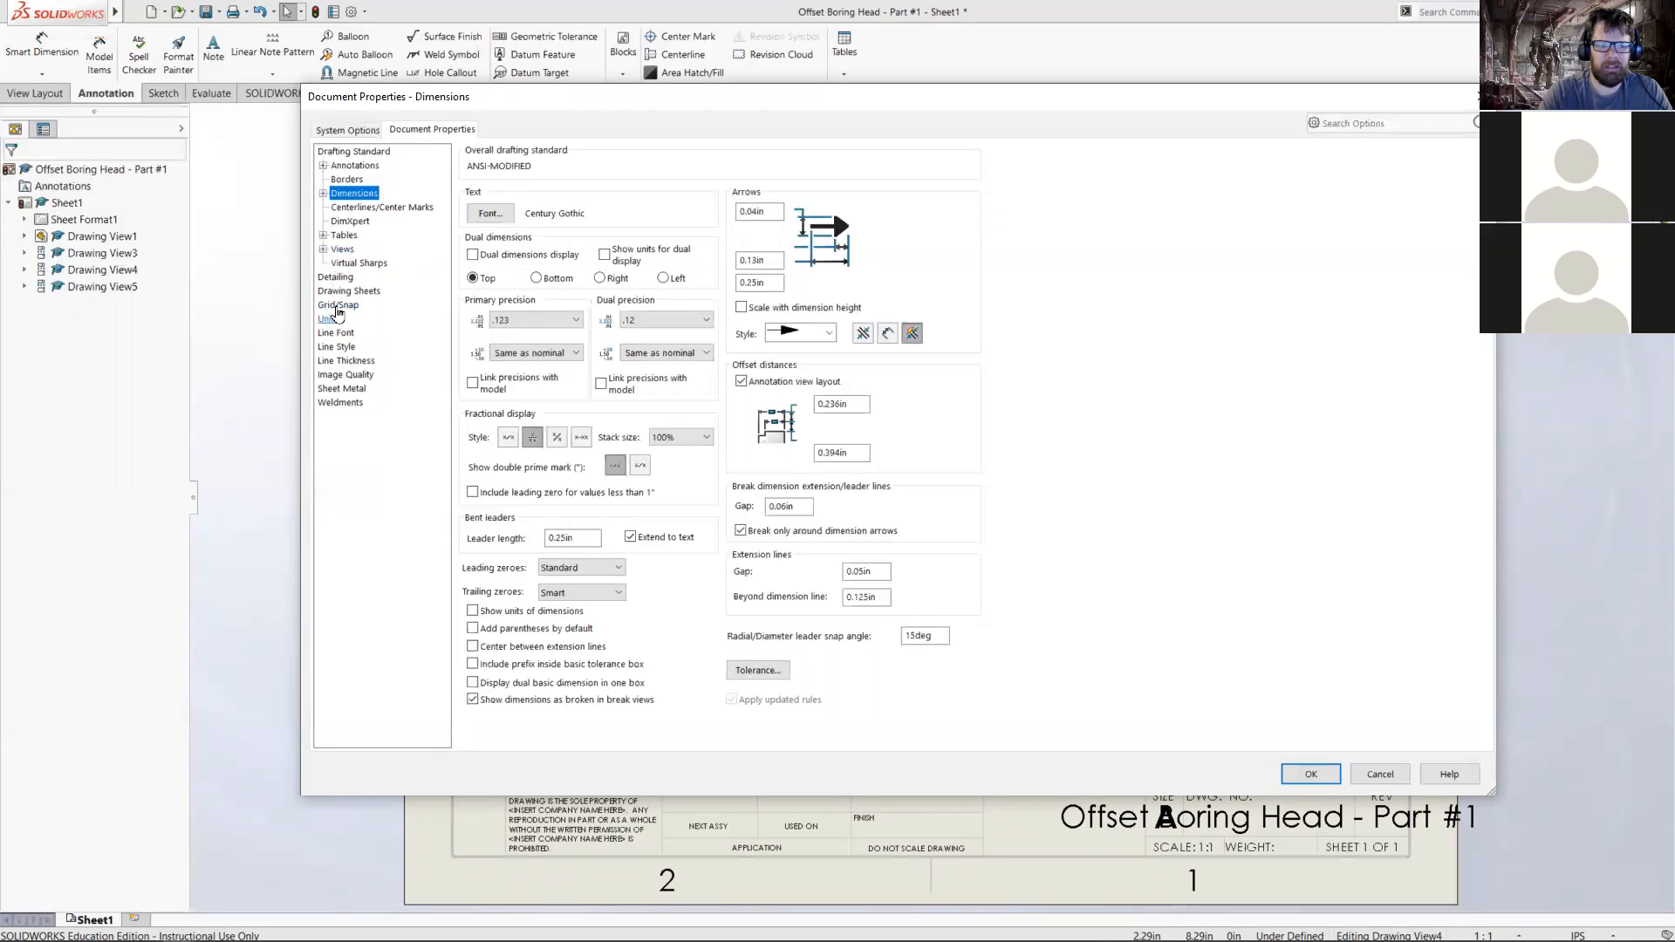
click(328, 320)
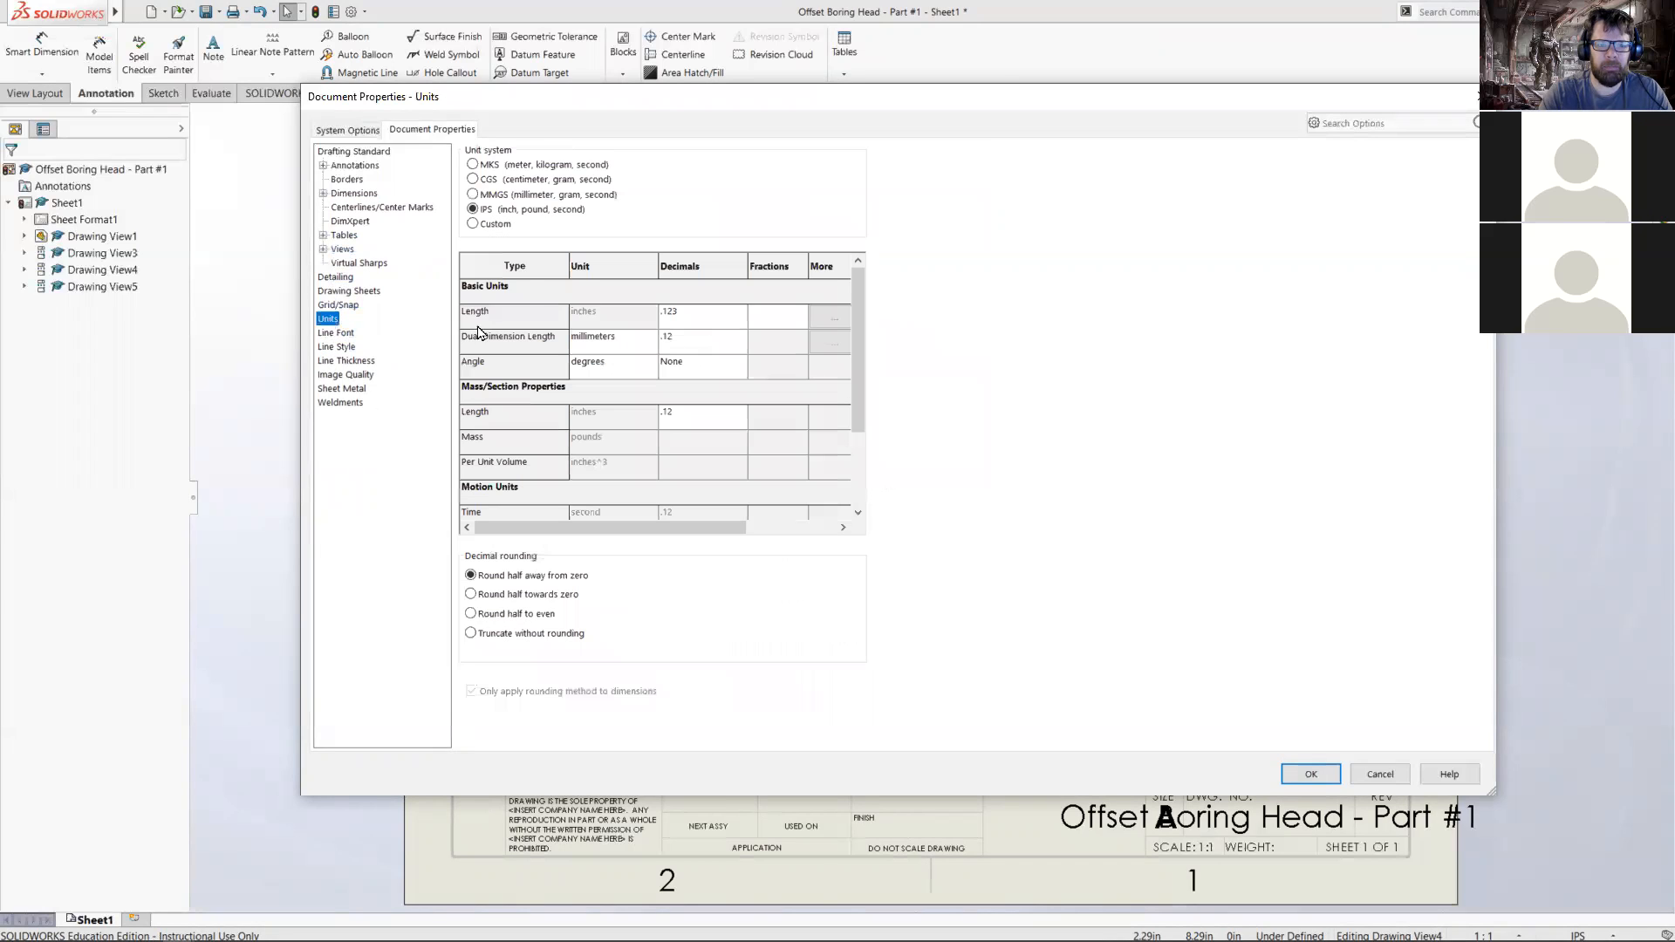
click(322, 194)
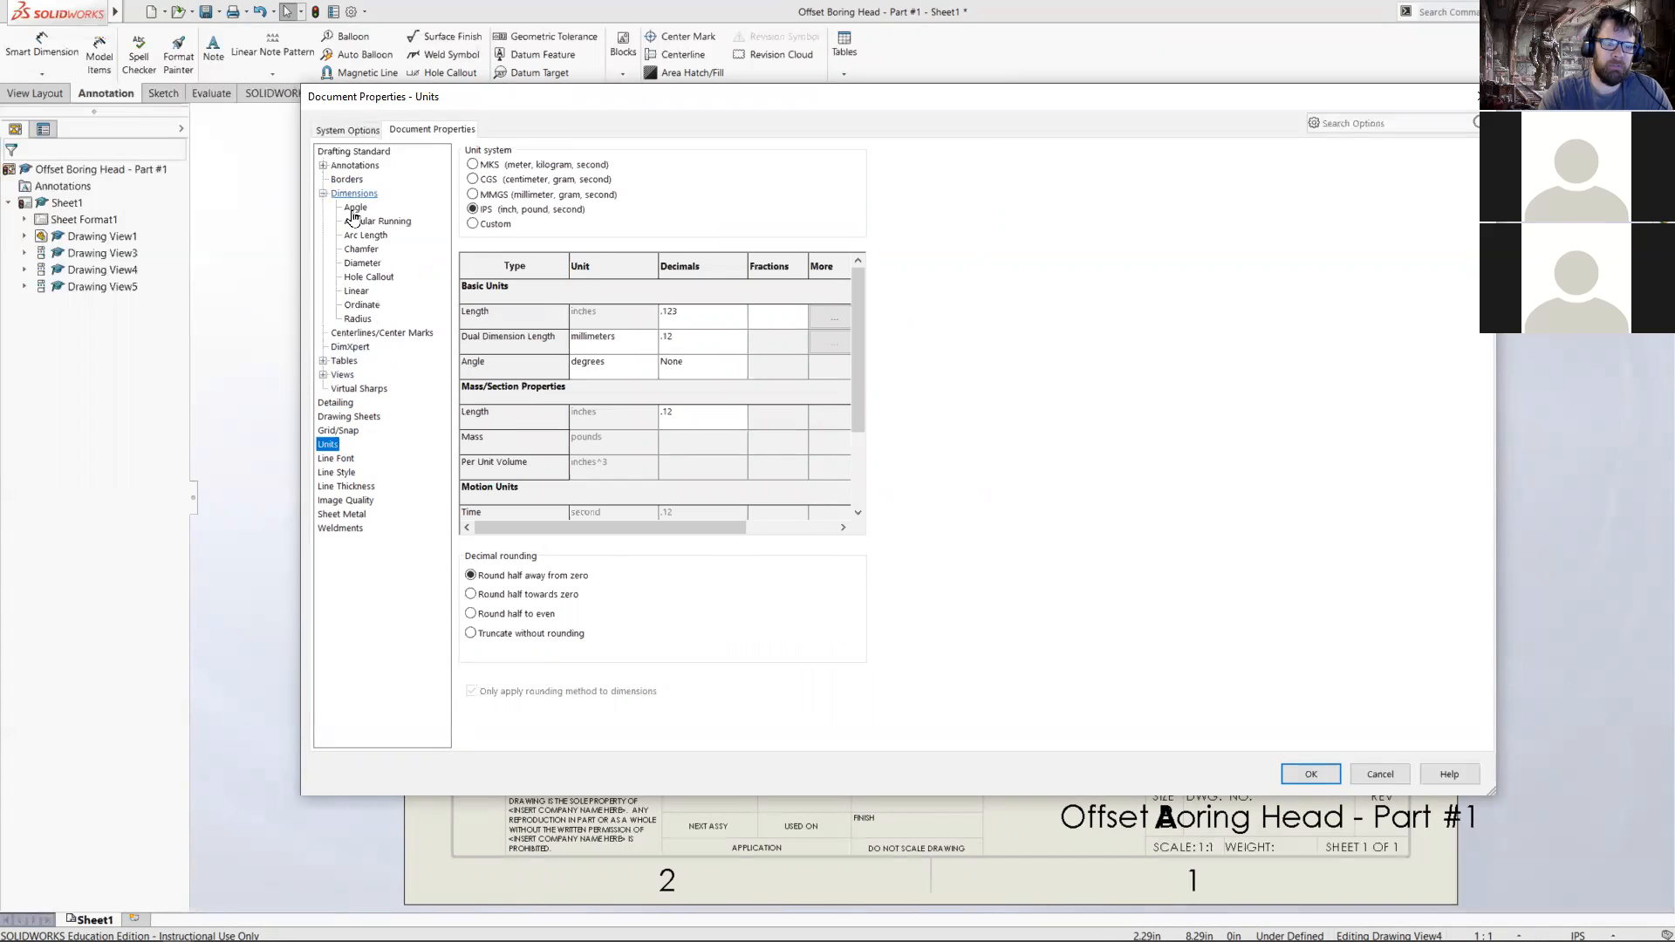
click(354, 194)
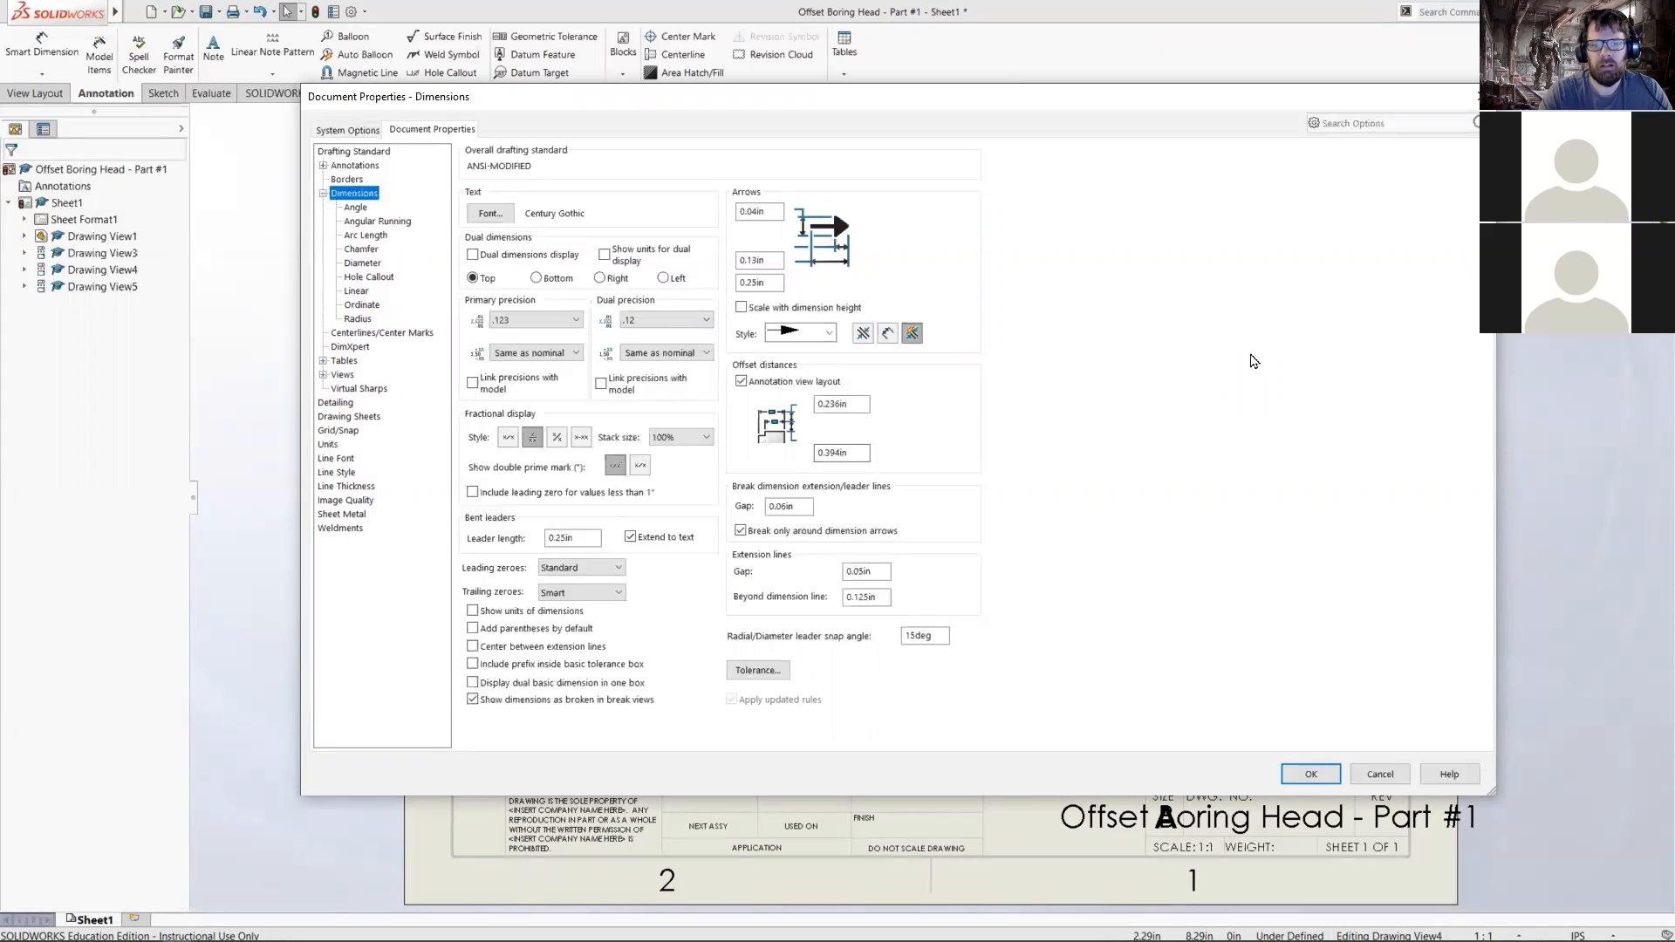
- Apply the document property changes and shift the view with the two counterbored holes slightly to the right
click(1332, 776)
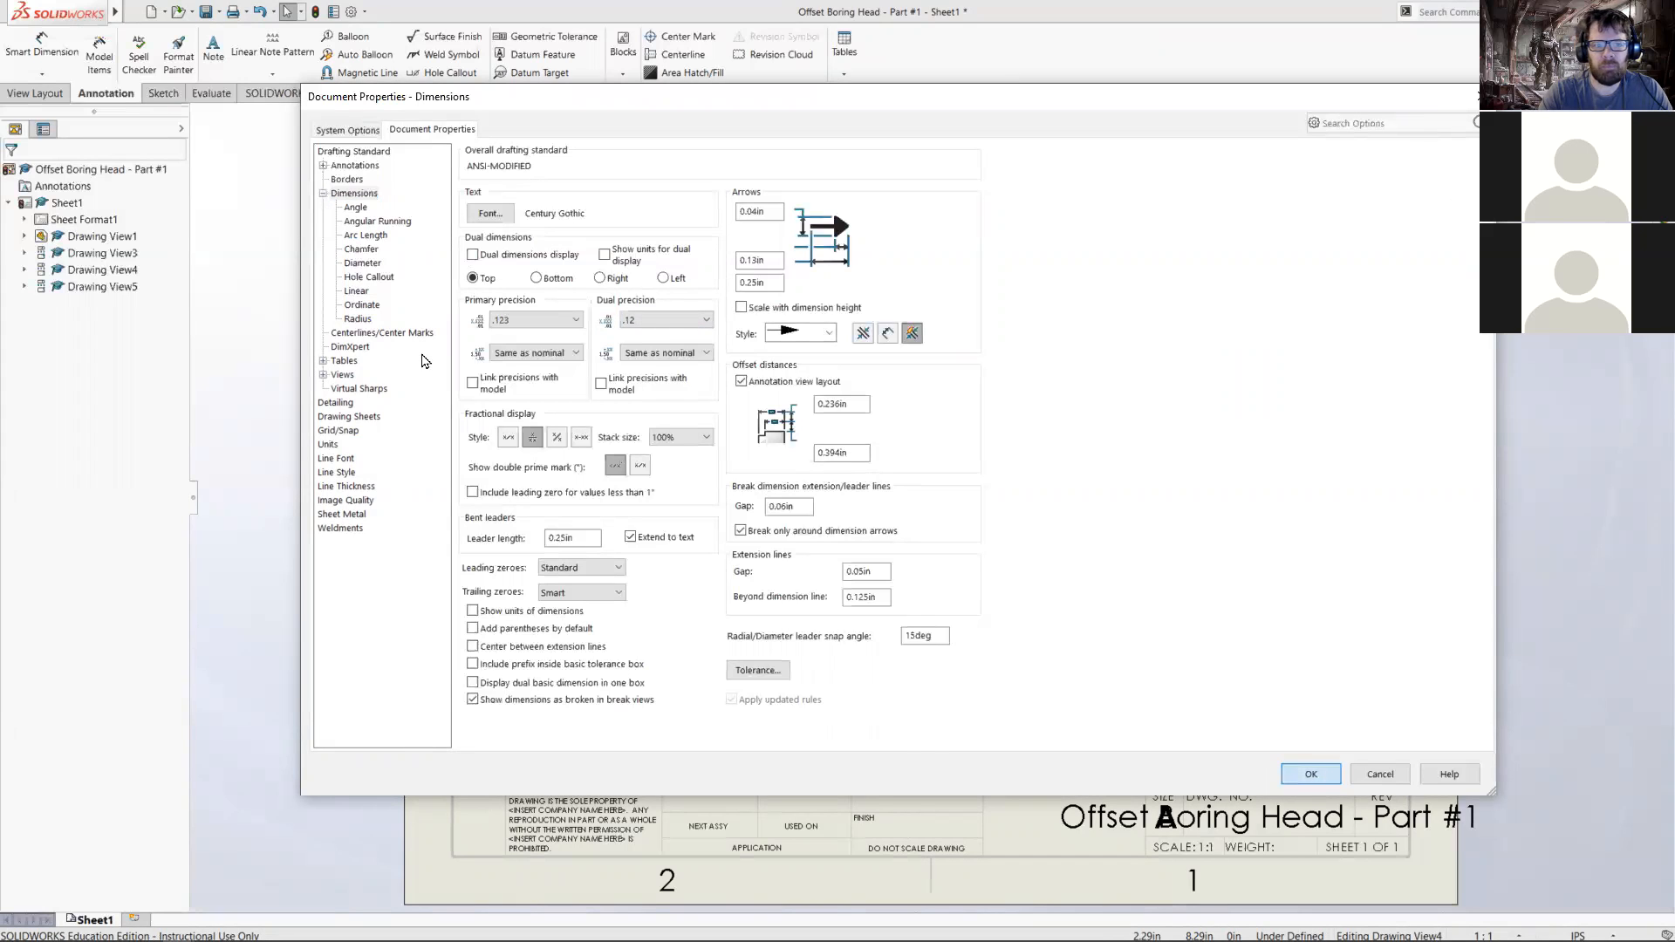
click(353, 36)
drag(827, 514, 837, 513)
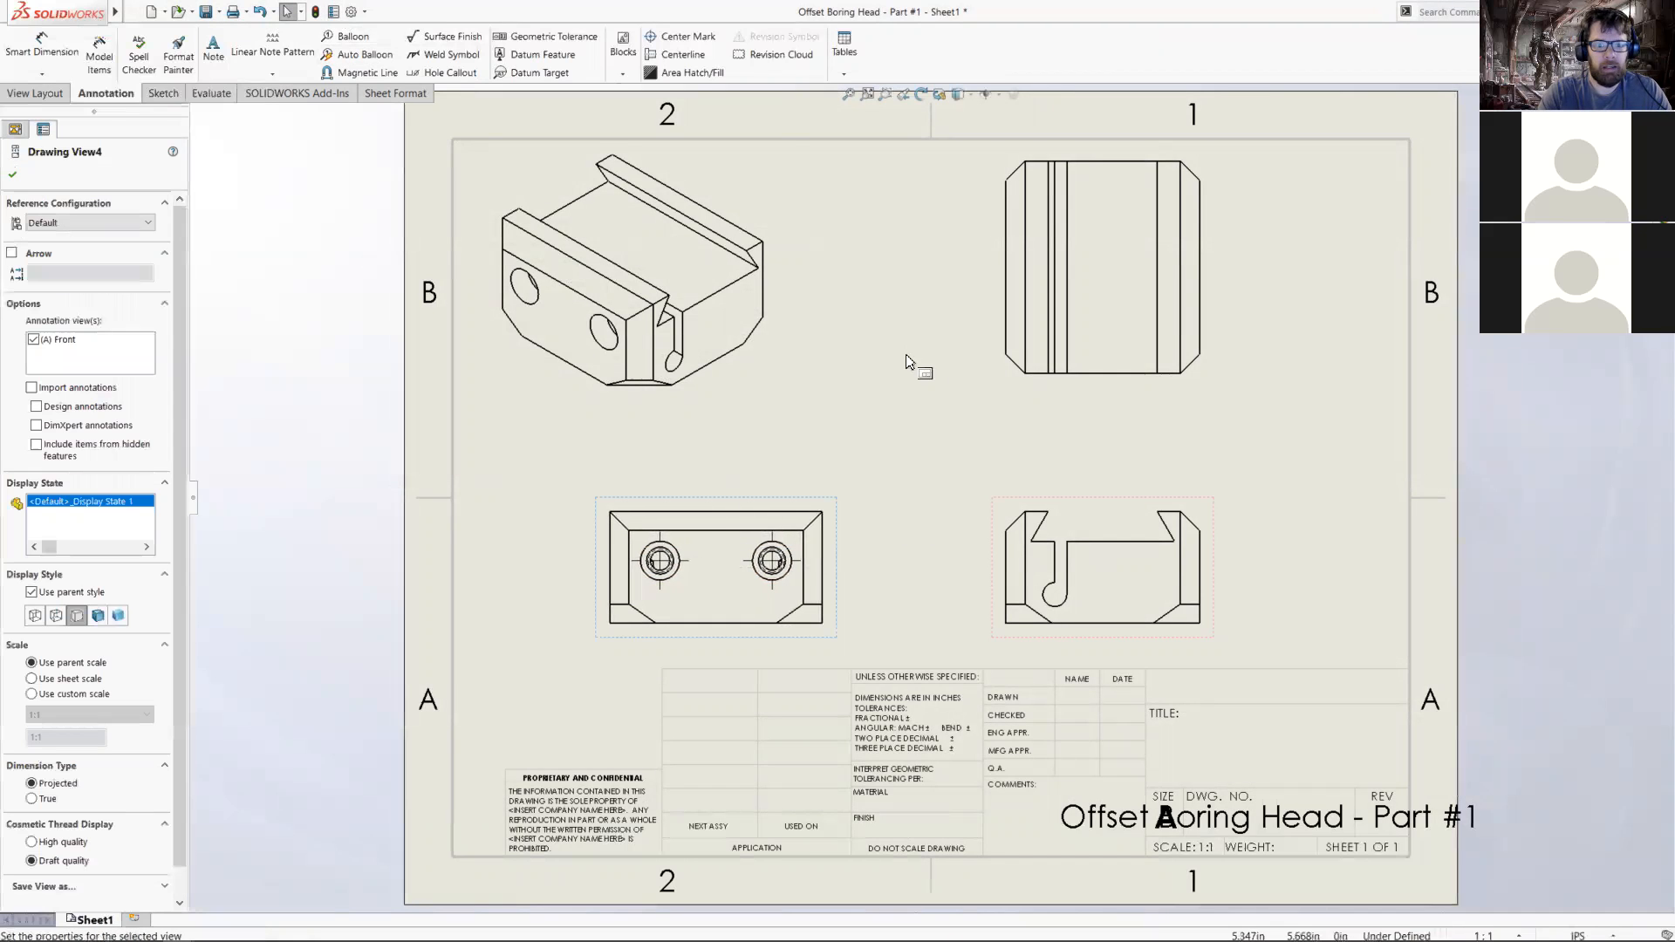
- Give the isometric view a custom scale of 2:3
click(729, 418)
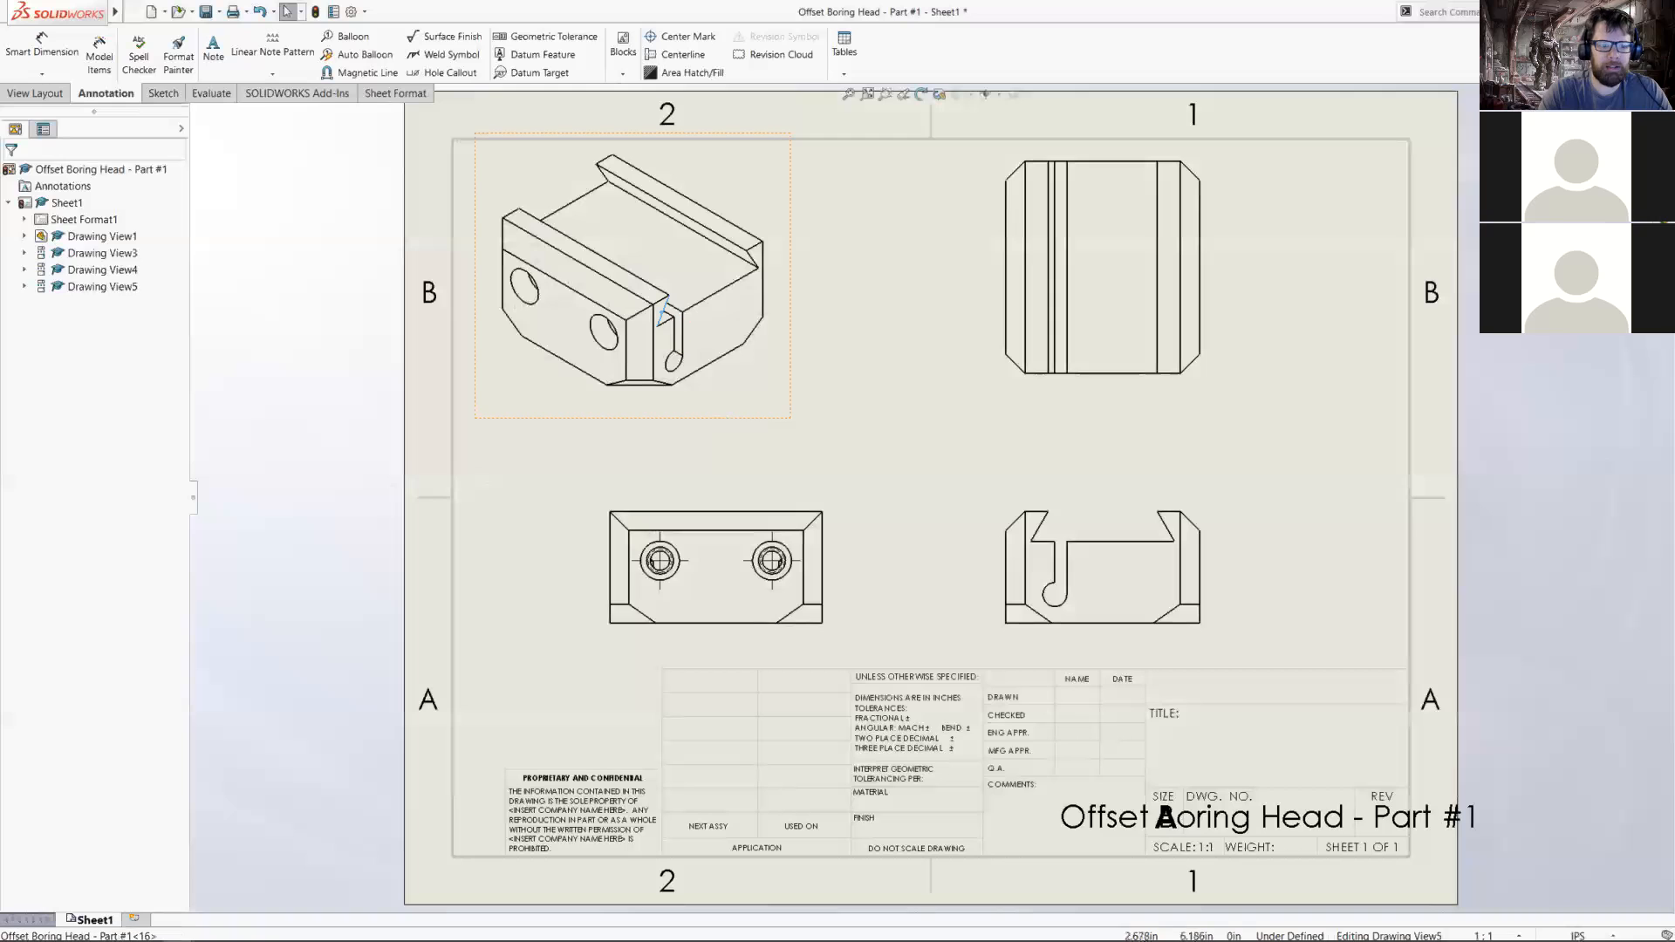
click(723, 423)
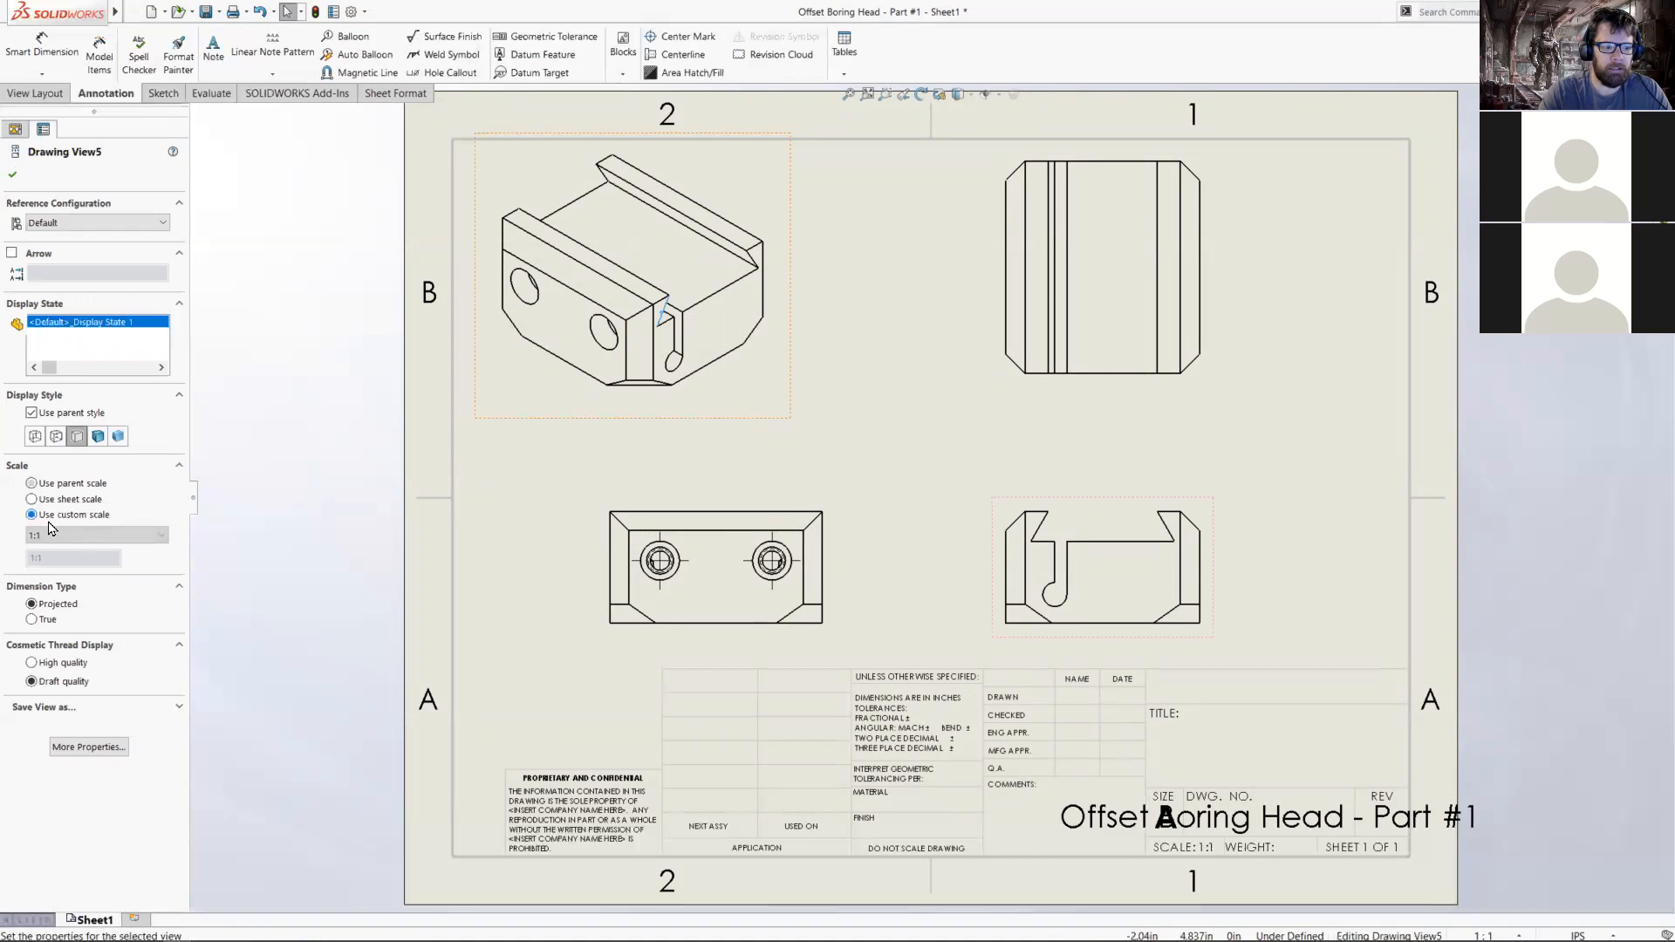
click(54, 535)
click(60, 567)
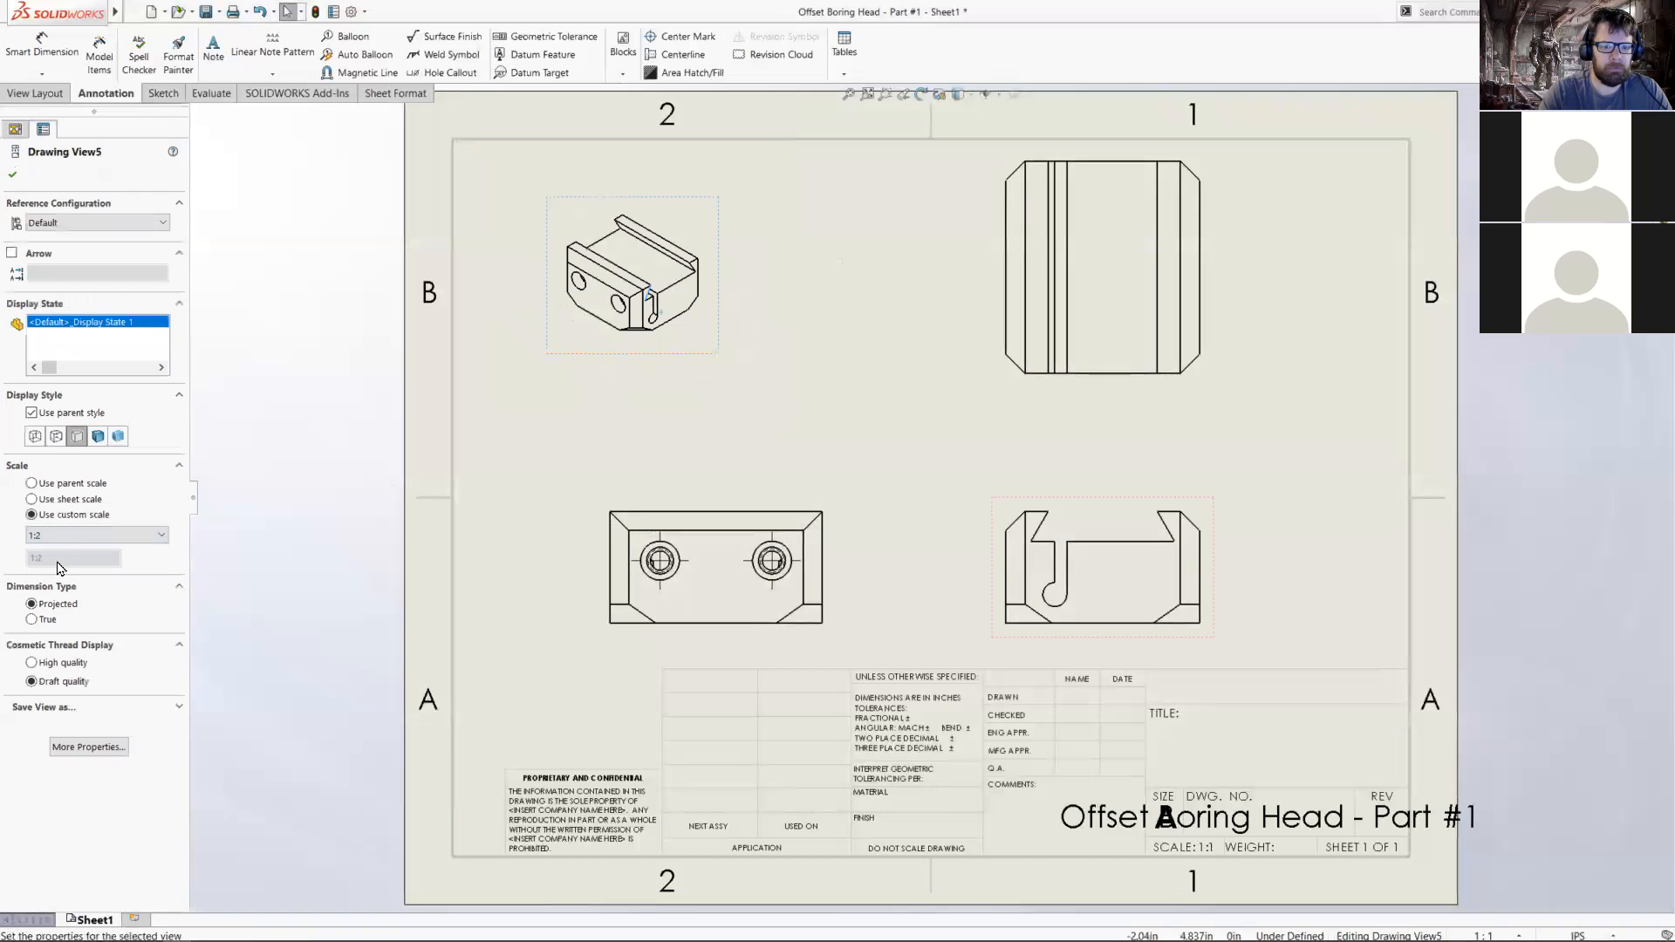
click(66, 534)
click(55, 583)
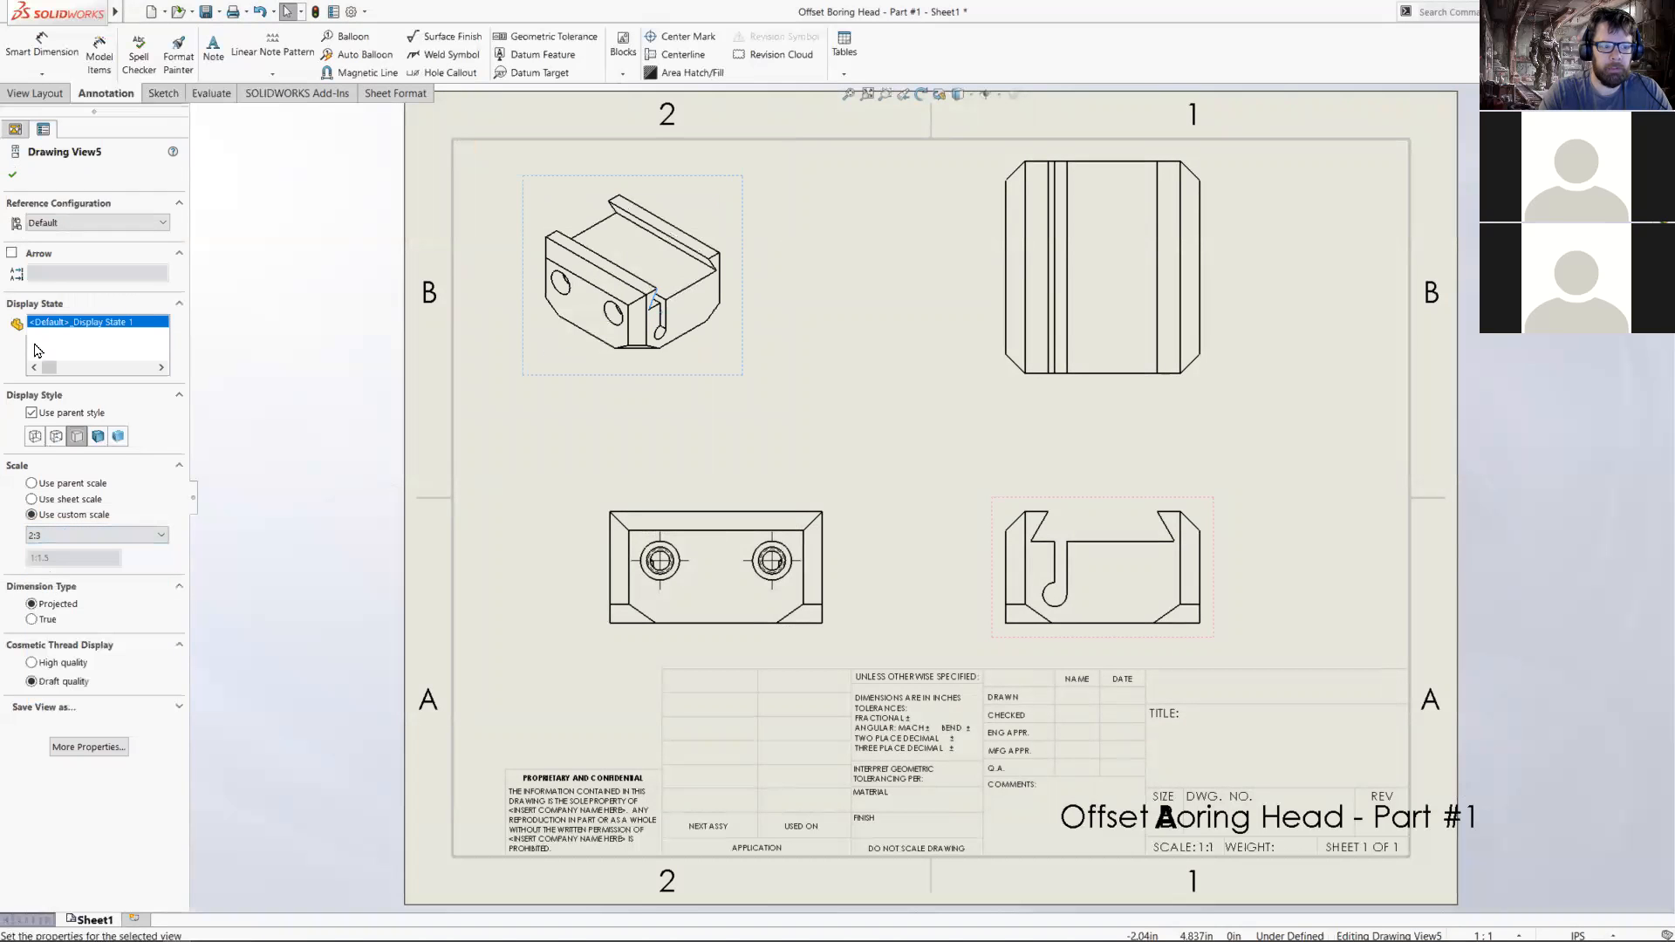
click(14, 176)
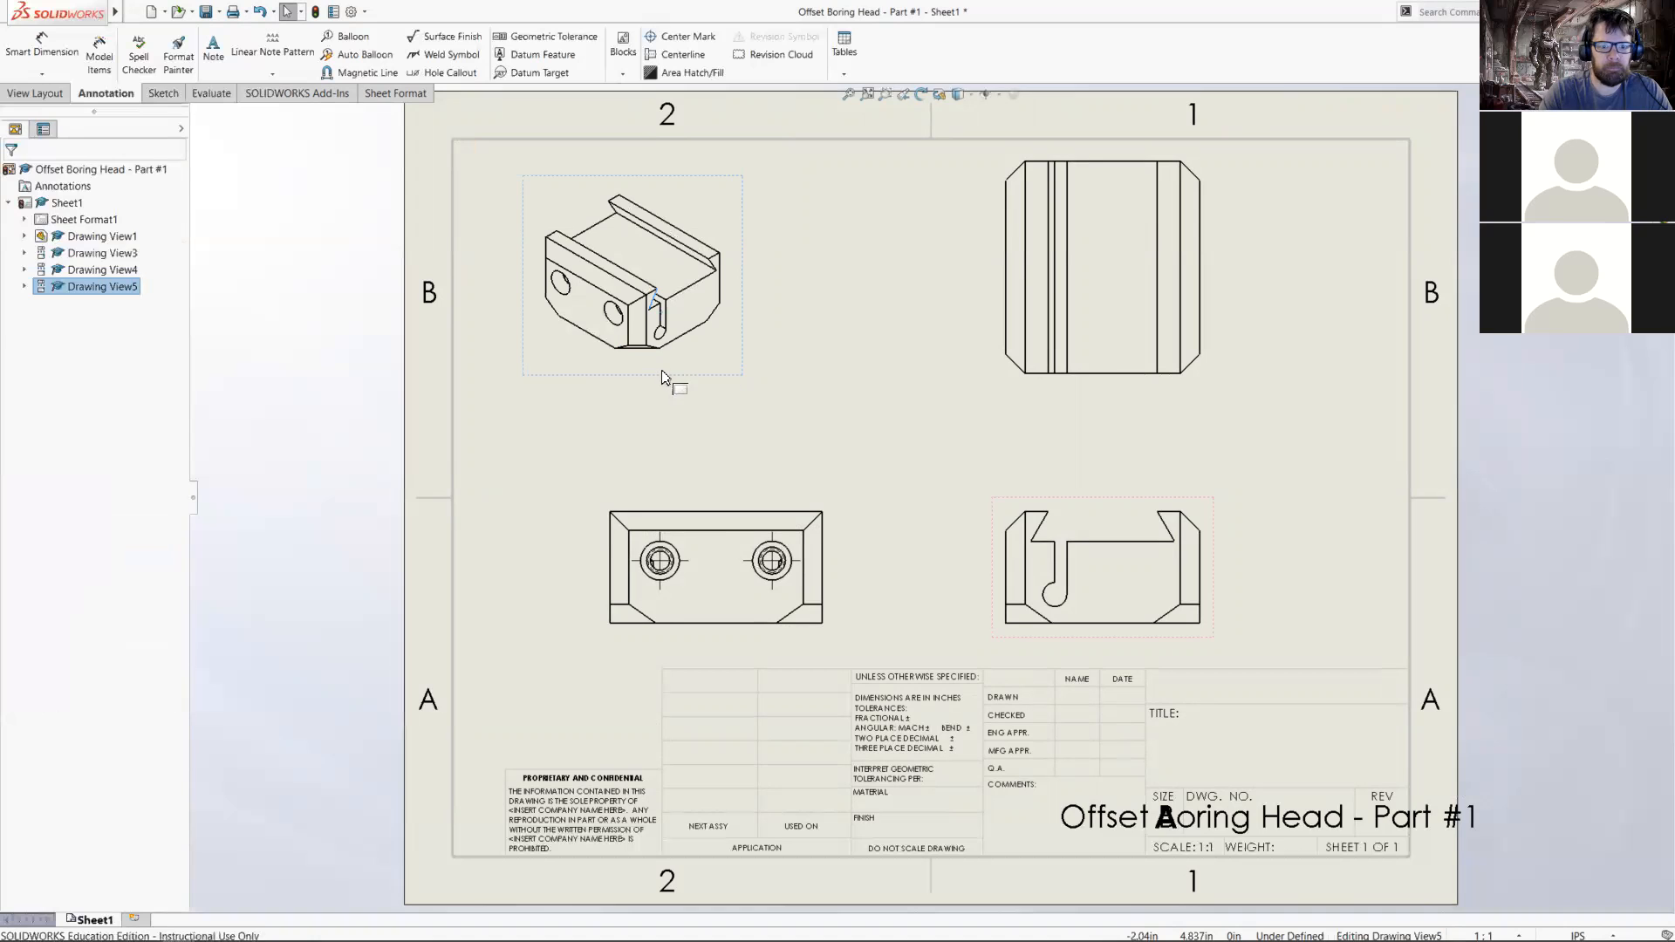
- Move the isometric view up and left into the corner of the sheet border
click(638, 374)
double_click(600, 376)
drag(599, 397, 534, 349)
double_click(868, 321)
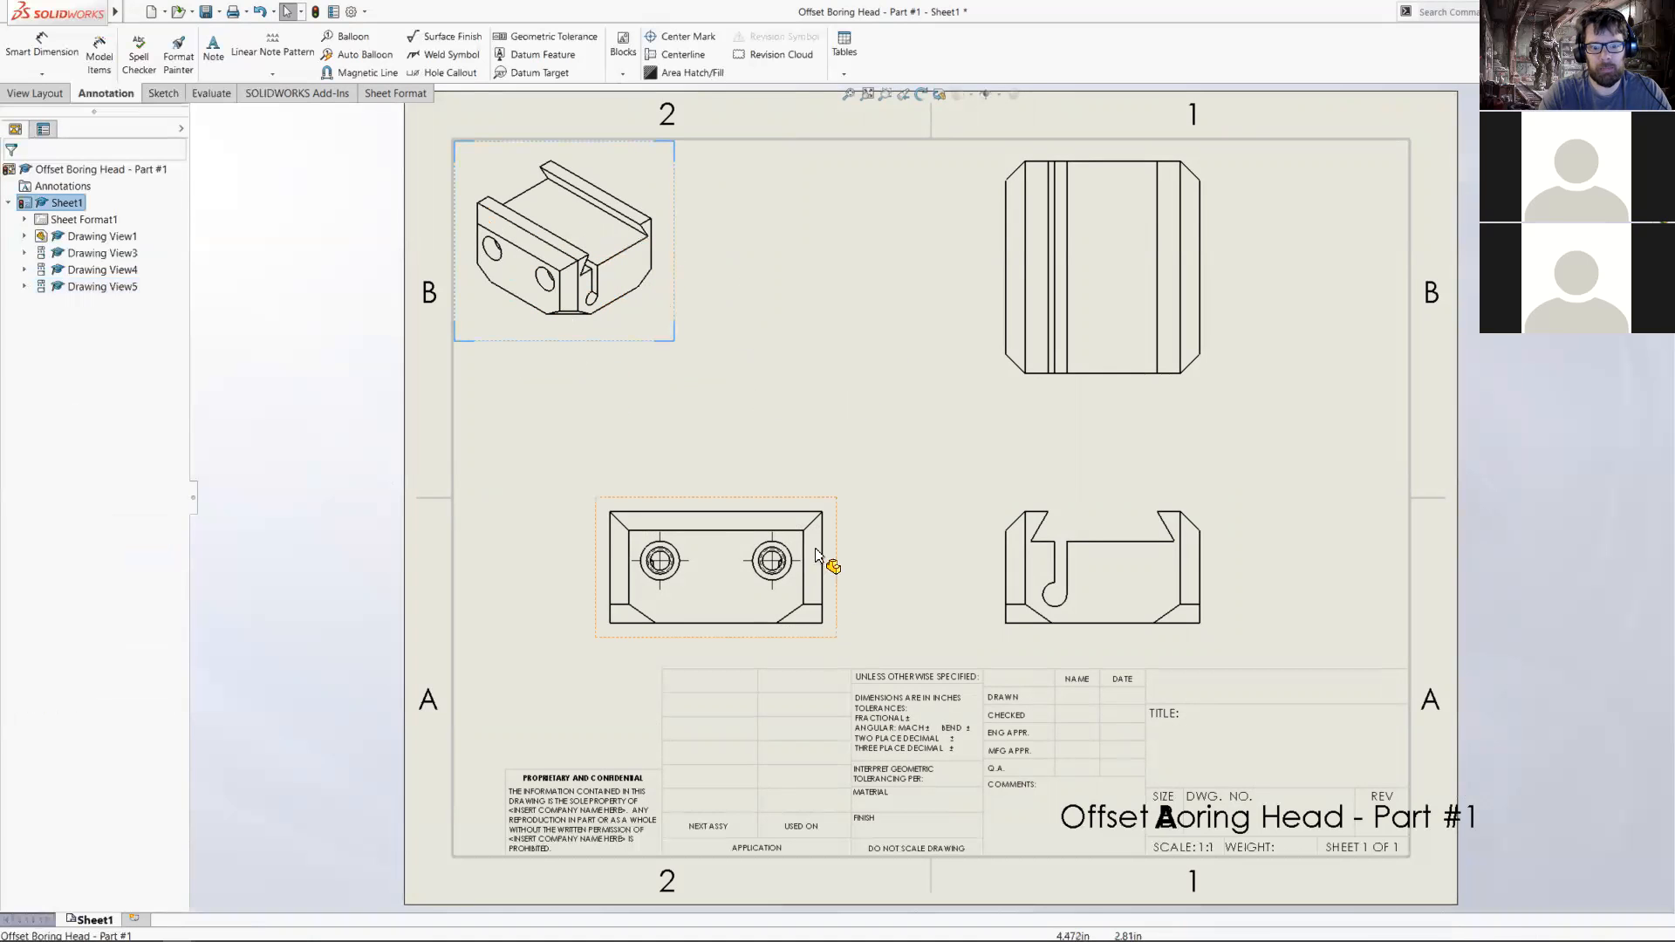
- Shift the view with the two counterbored holes slightly left and raise the dovetail front view a little while nudging it right
drag(852, 546, 814, 496)
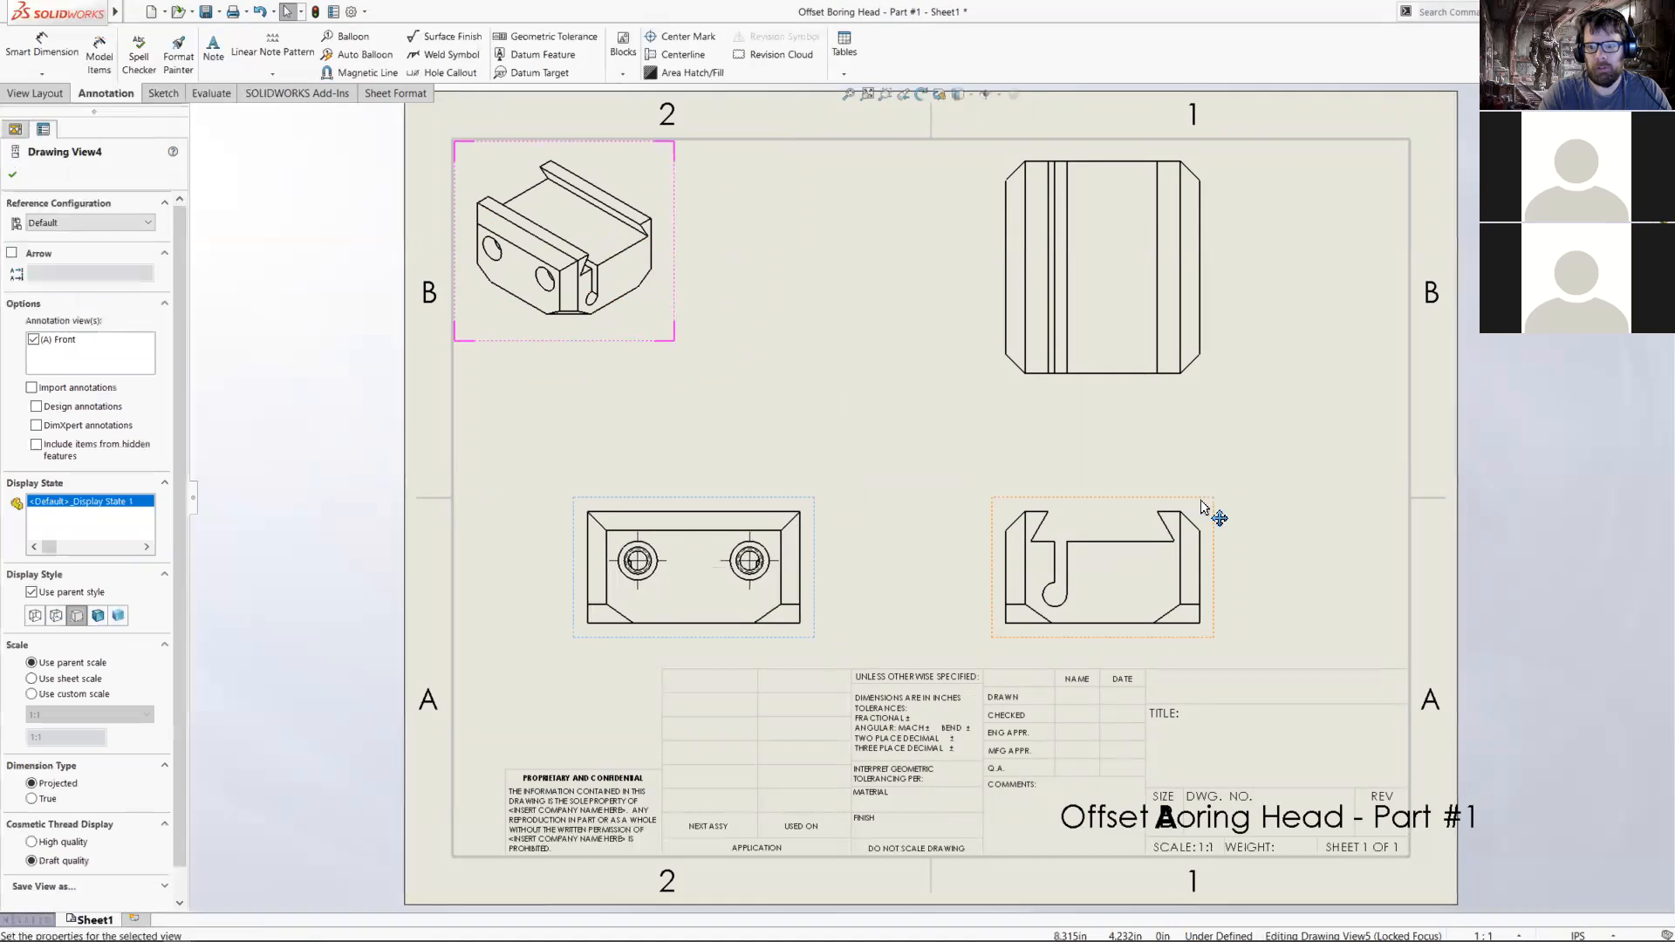
mouse_move(1214, 523)
mouse_down()
mouse_move(1225, 498)
mouse_move(1234, 513)
mouse_move(1219, 507)
mouse_up()
click(841, 297)
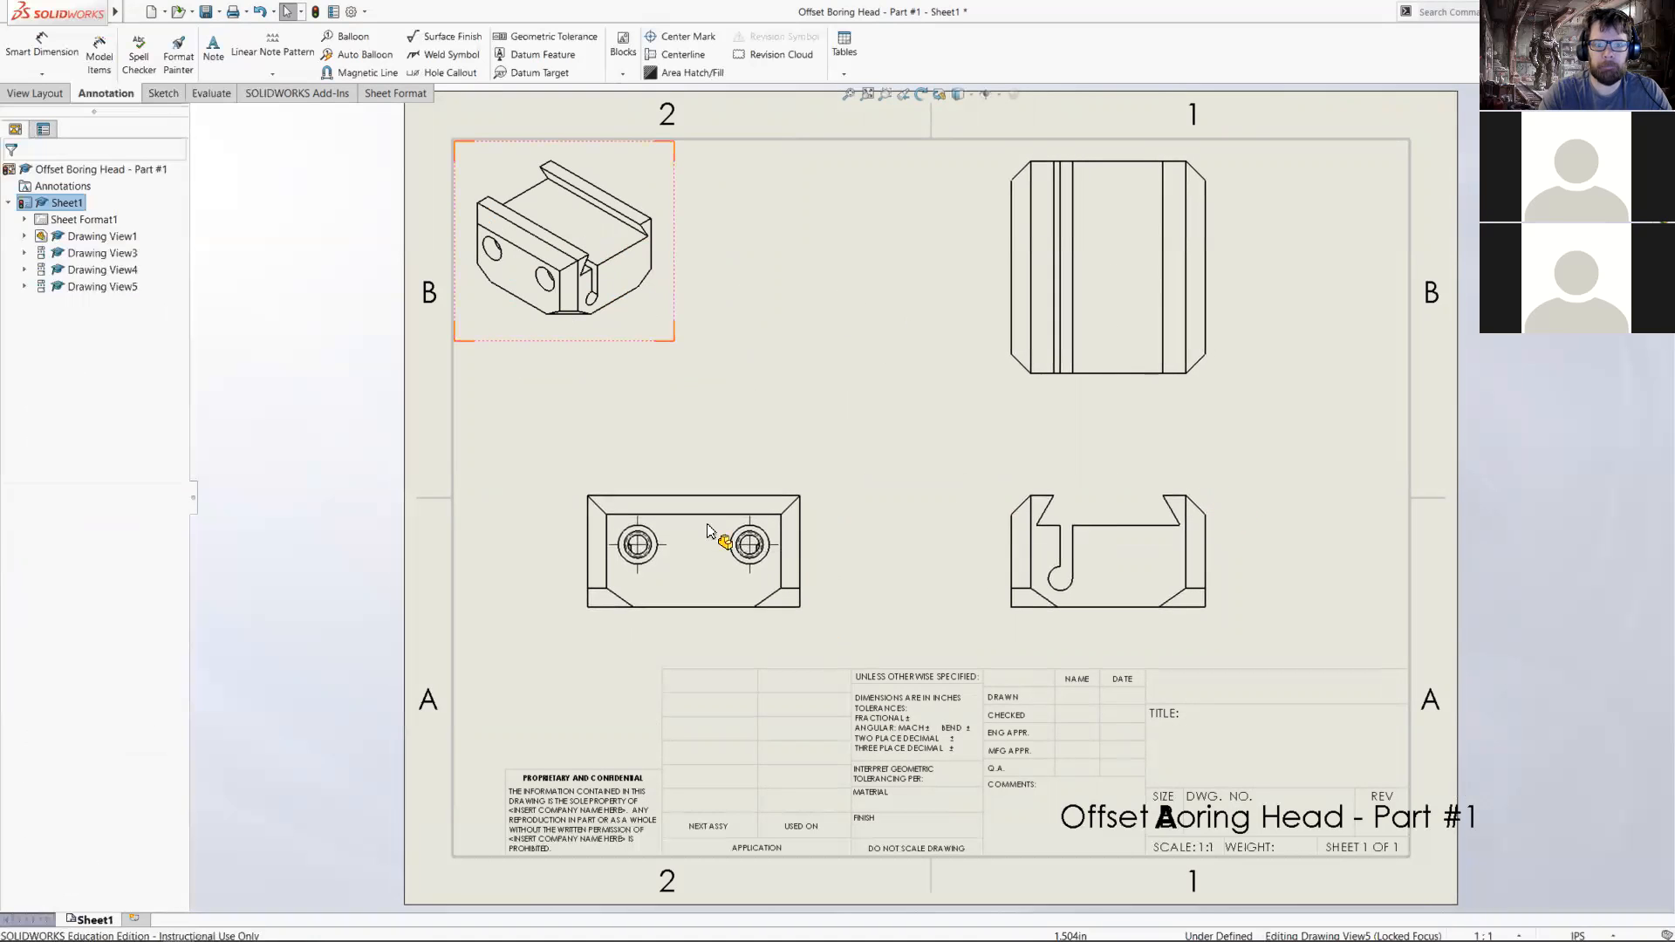
- Check the spacing of the views on the sheet and nudge the dovetail front view slightly down
scroll(794, 450, up, 1)
scroll(798, 436, up, 2)
scroll(768, 255, down, 1)
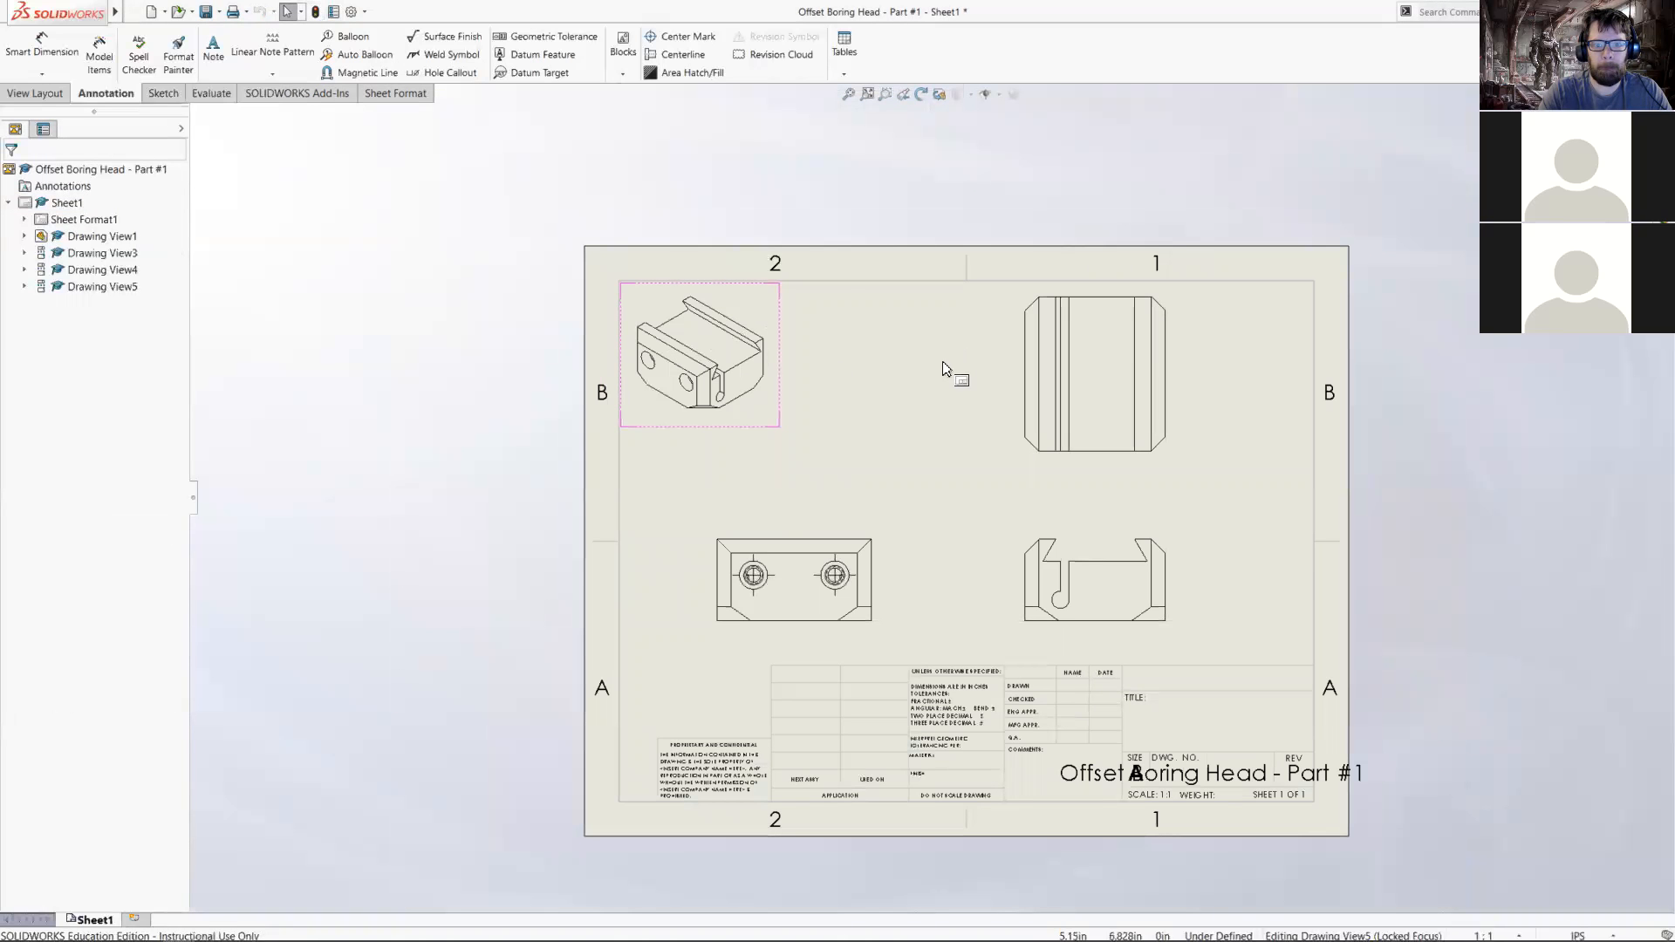
scroll(966, 494, down, 1)
scroll(965, 494, up, 1)
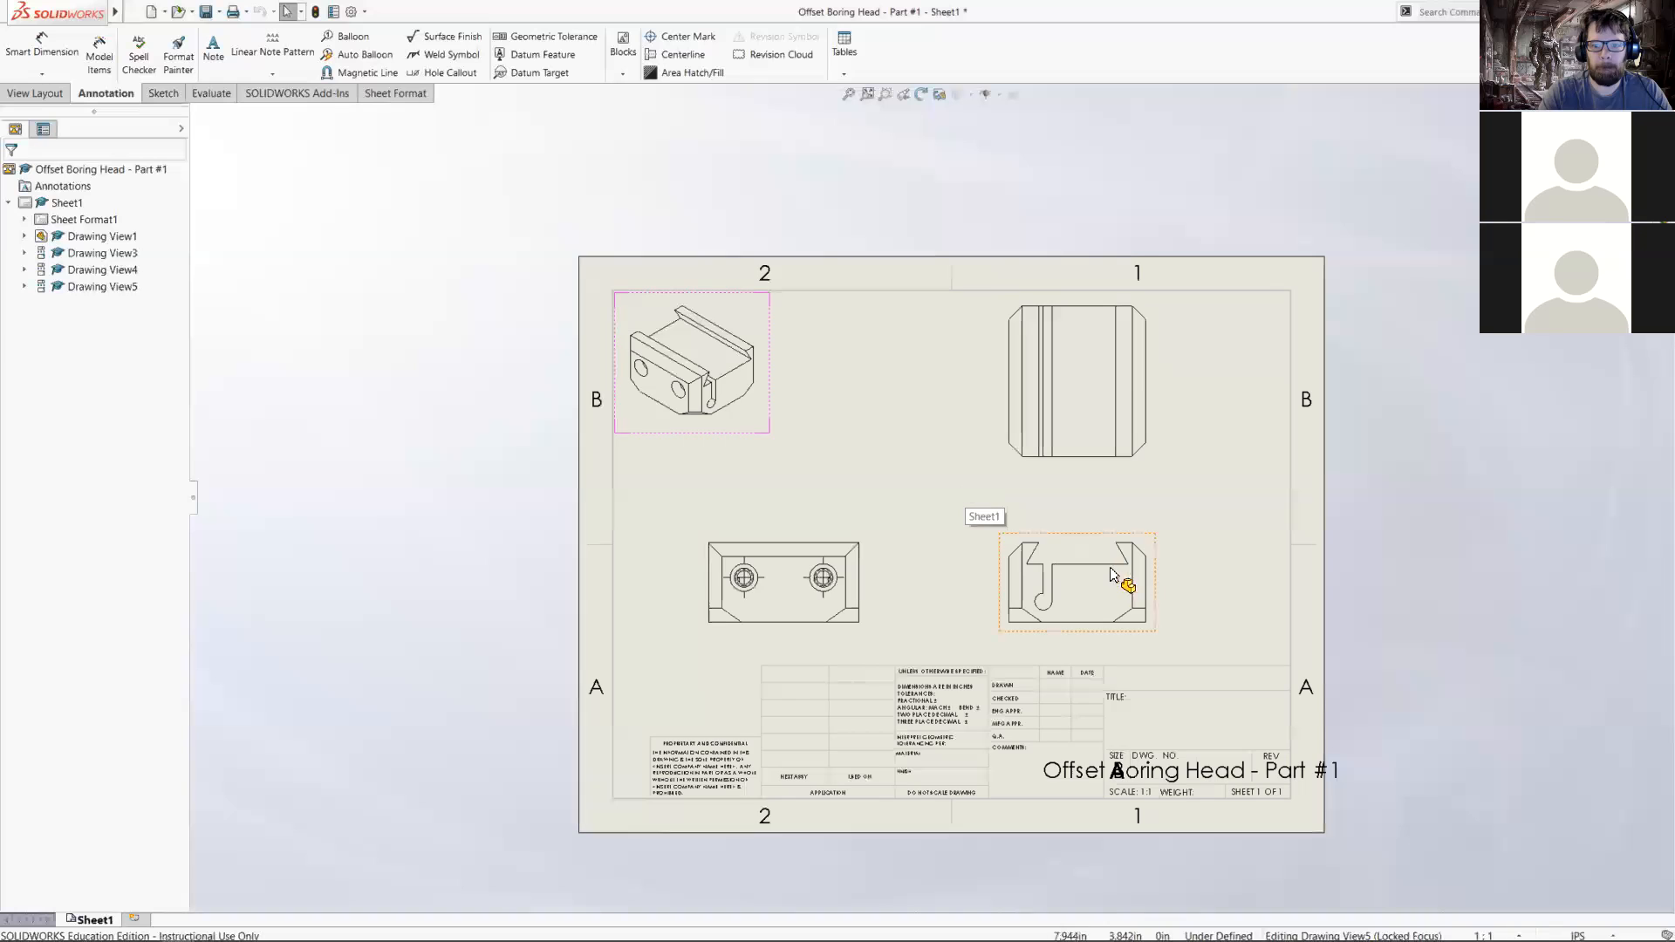
scroll(1082, 585, down, 2)
scroll(807, 491, down, 1)
scroll(807, 491, down, 1)
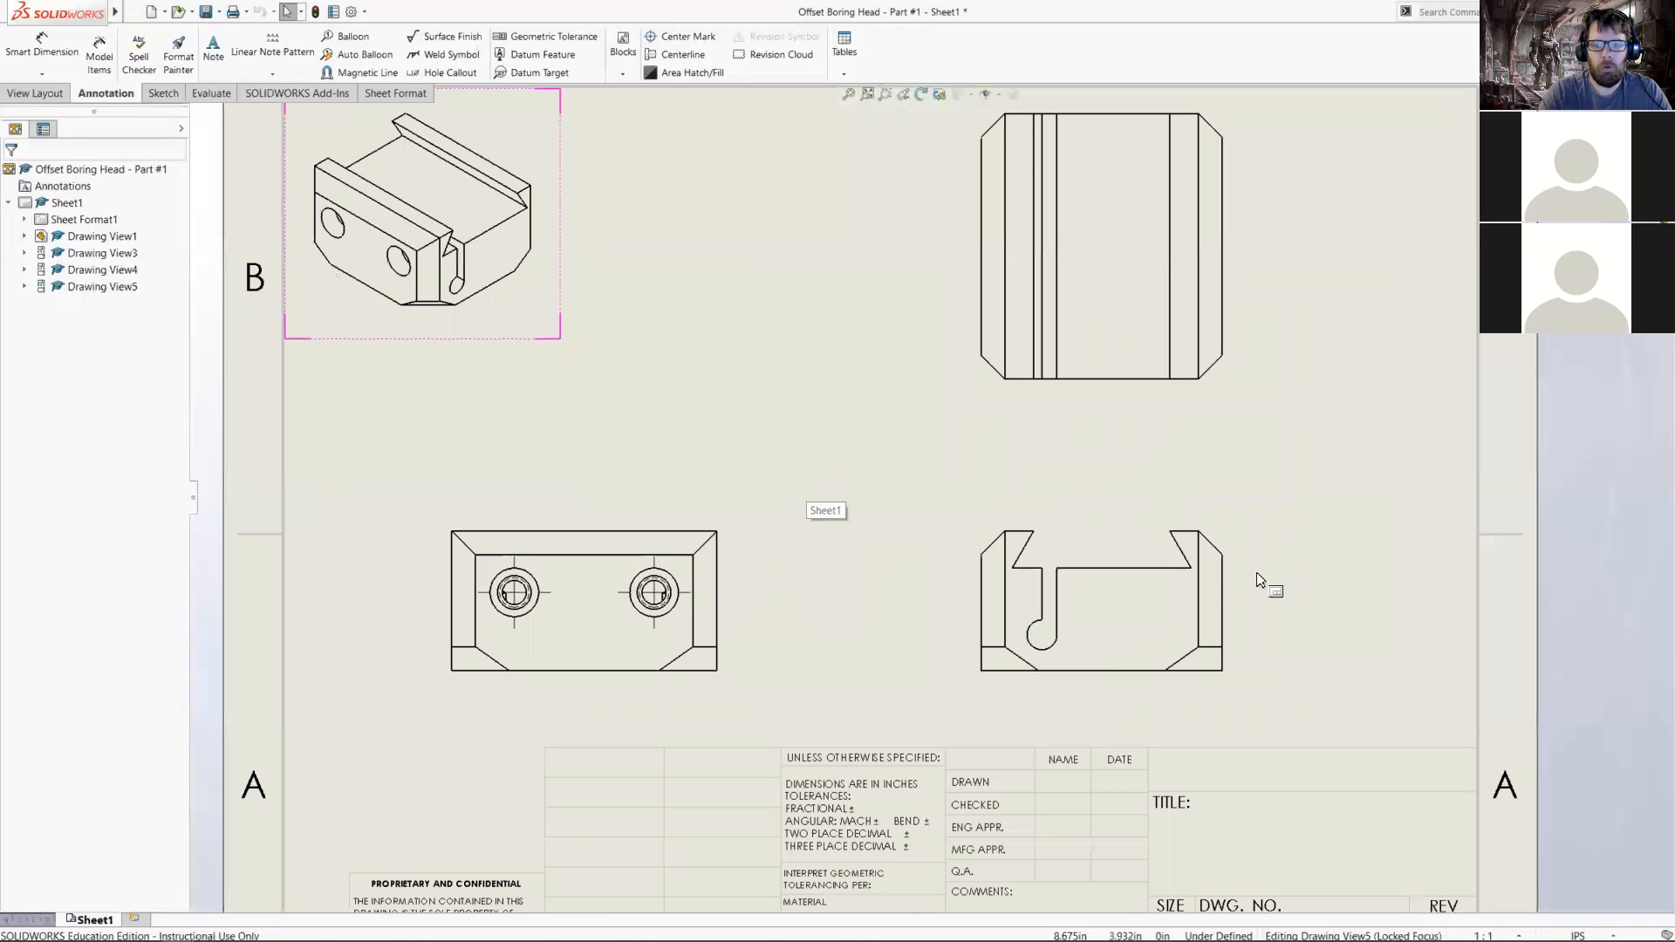
click(1260, 593)
drag(1260, 594, 1244, 593)
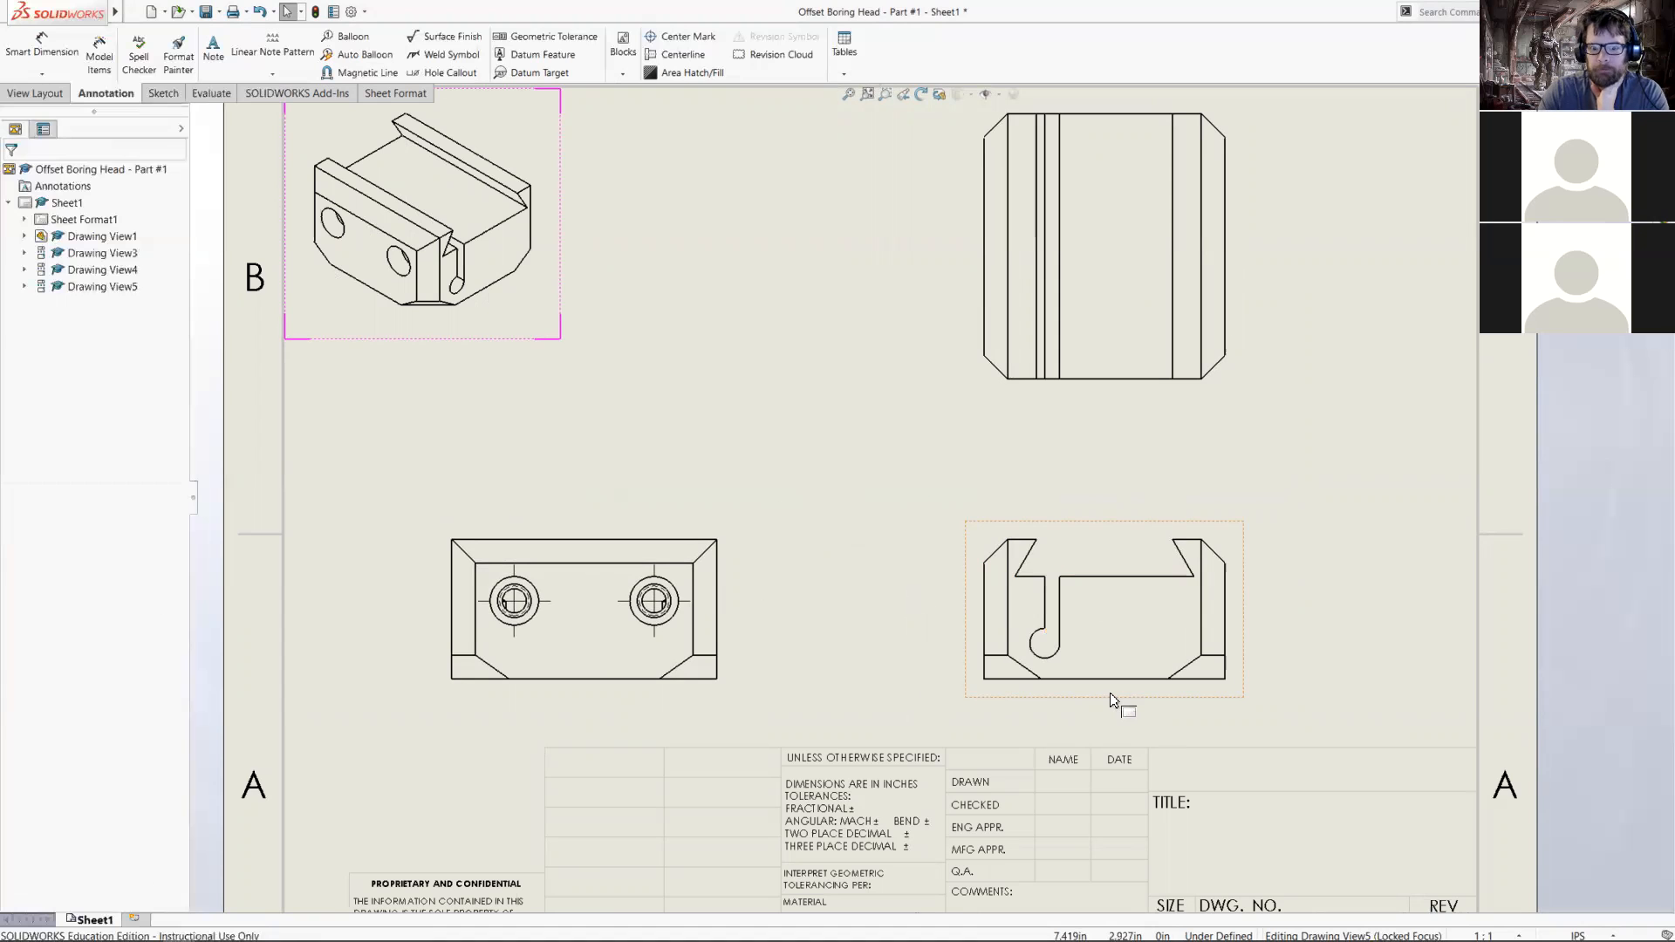
- Move the two-hole view slightly right, and shift the dovetail front view up and to the right
click(1115, 384)
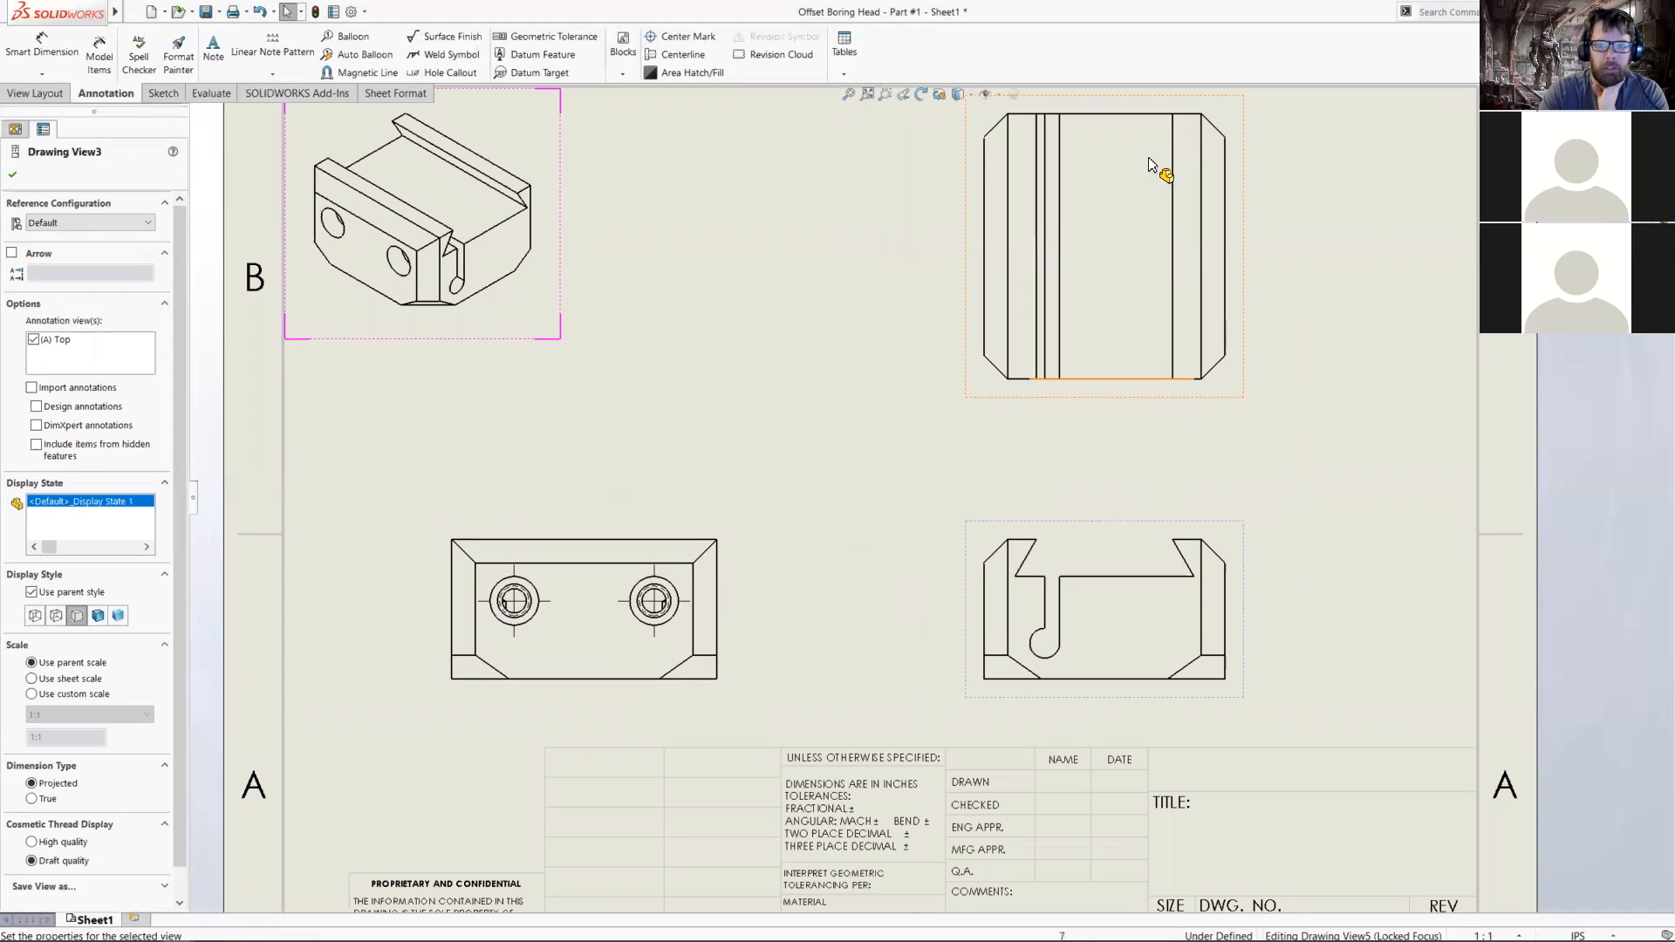
click(1317, 426)
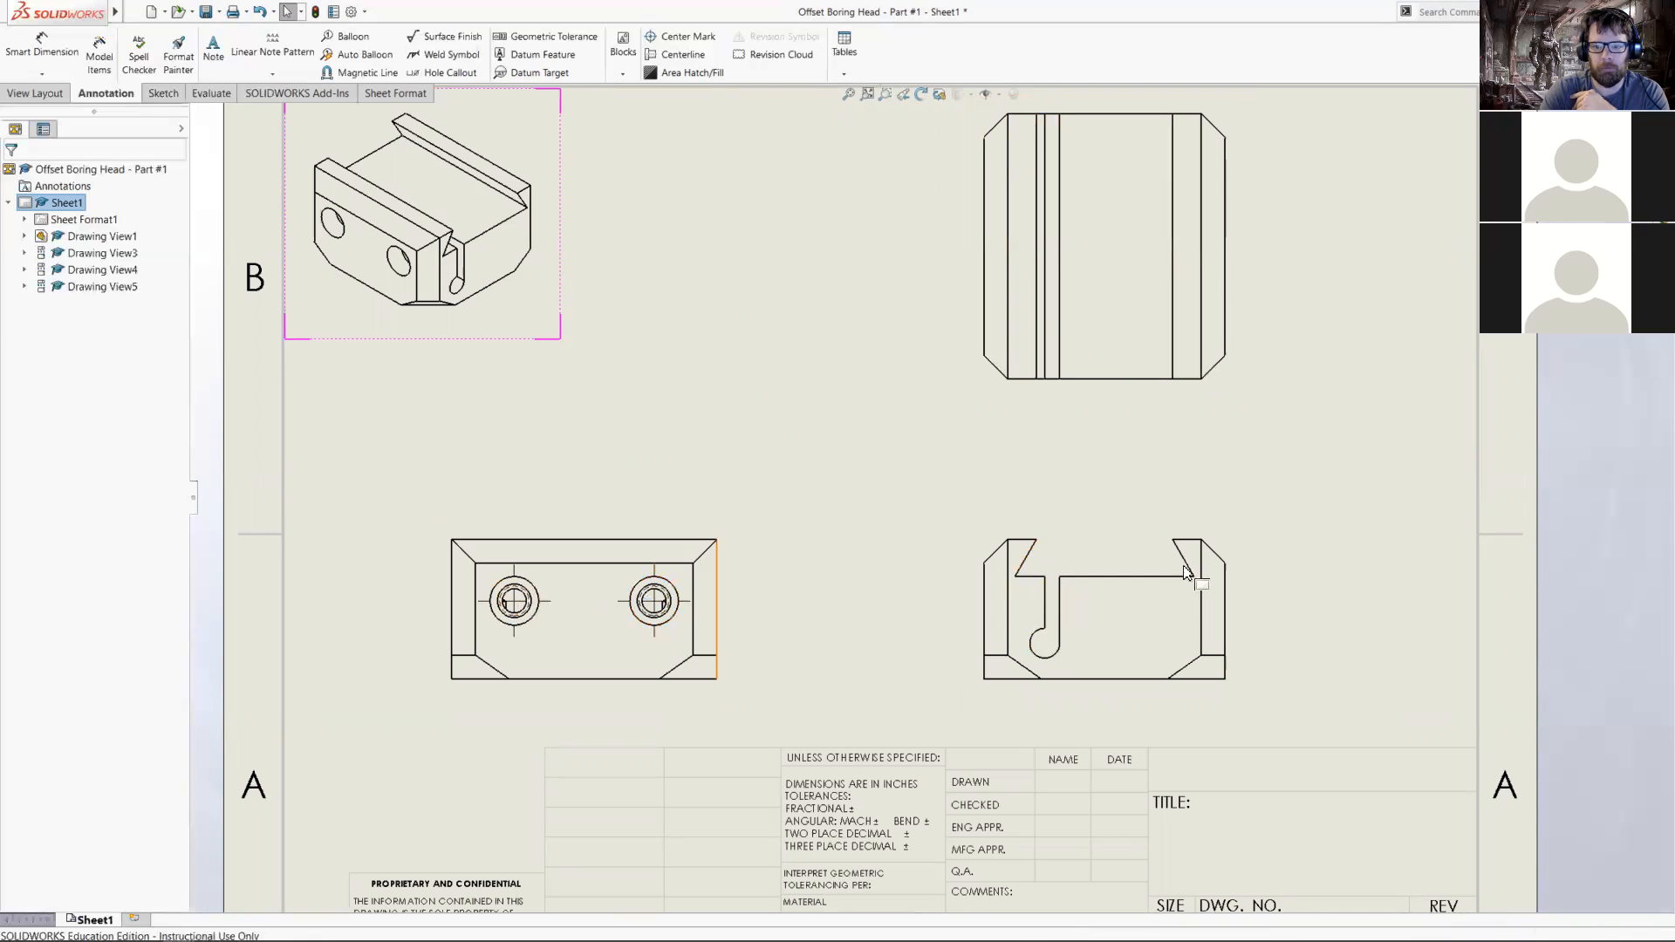
click(1083, 403)
click(1354, 460)
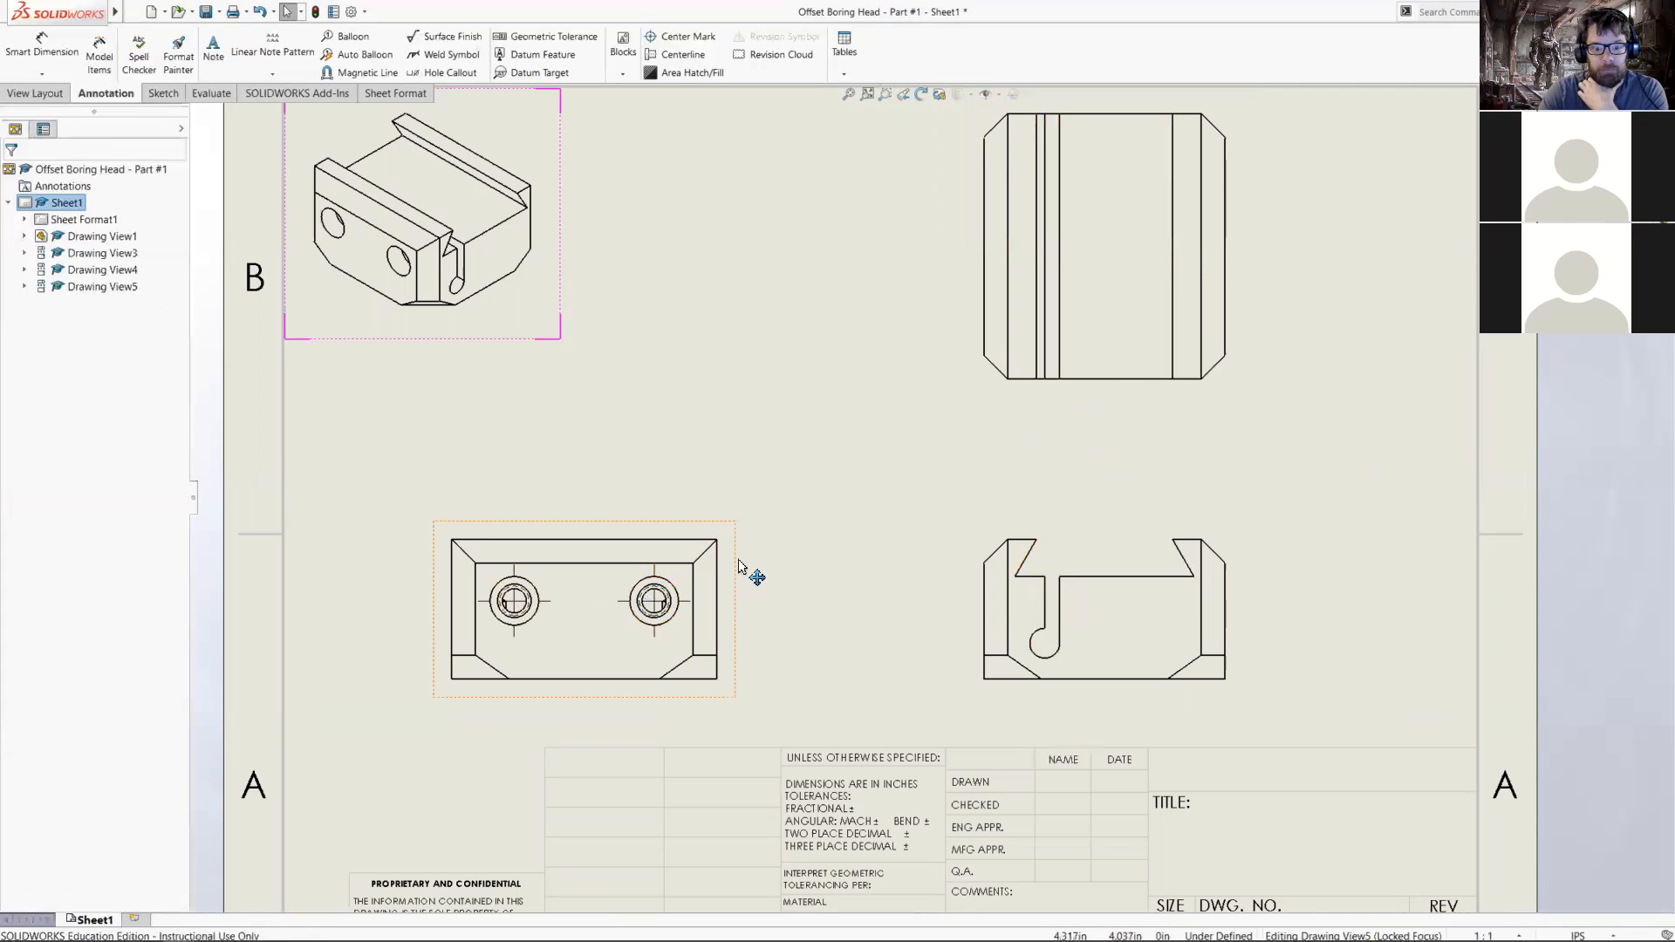
drag(748, 568, 785, 542)
drag(1096, 535, 1109, 497)
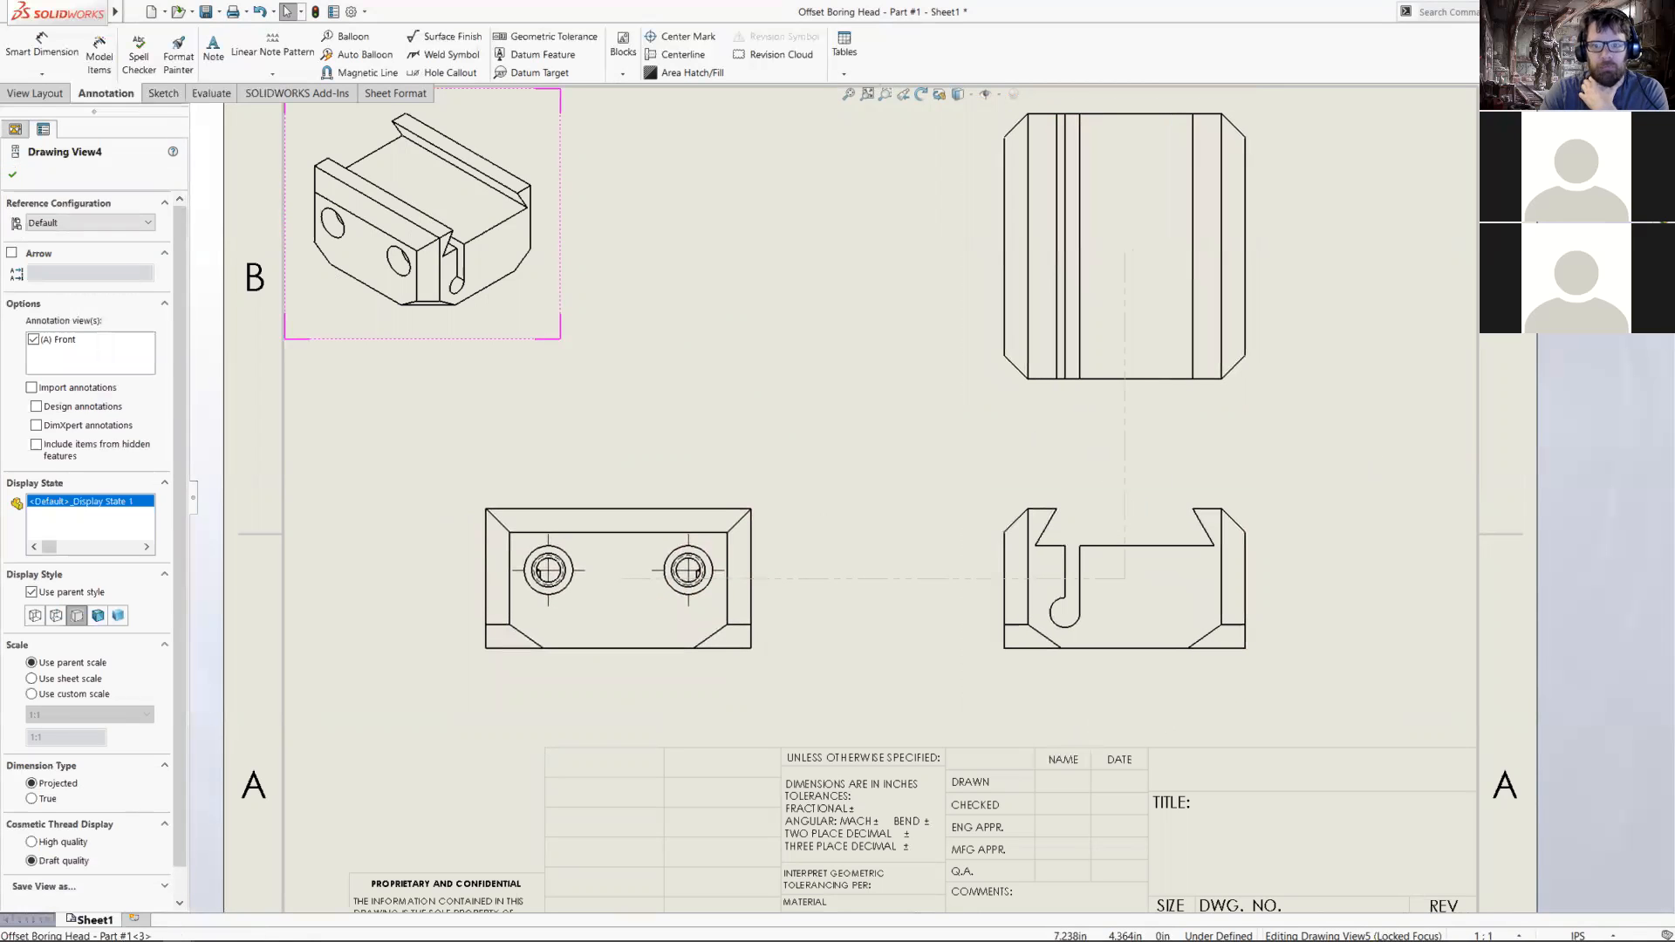
click(836, 441)
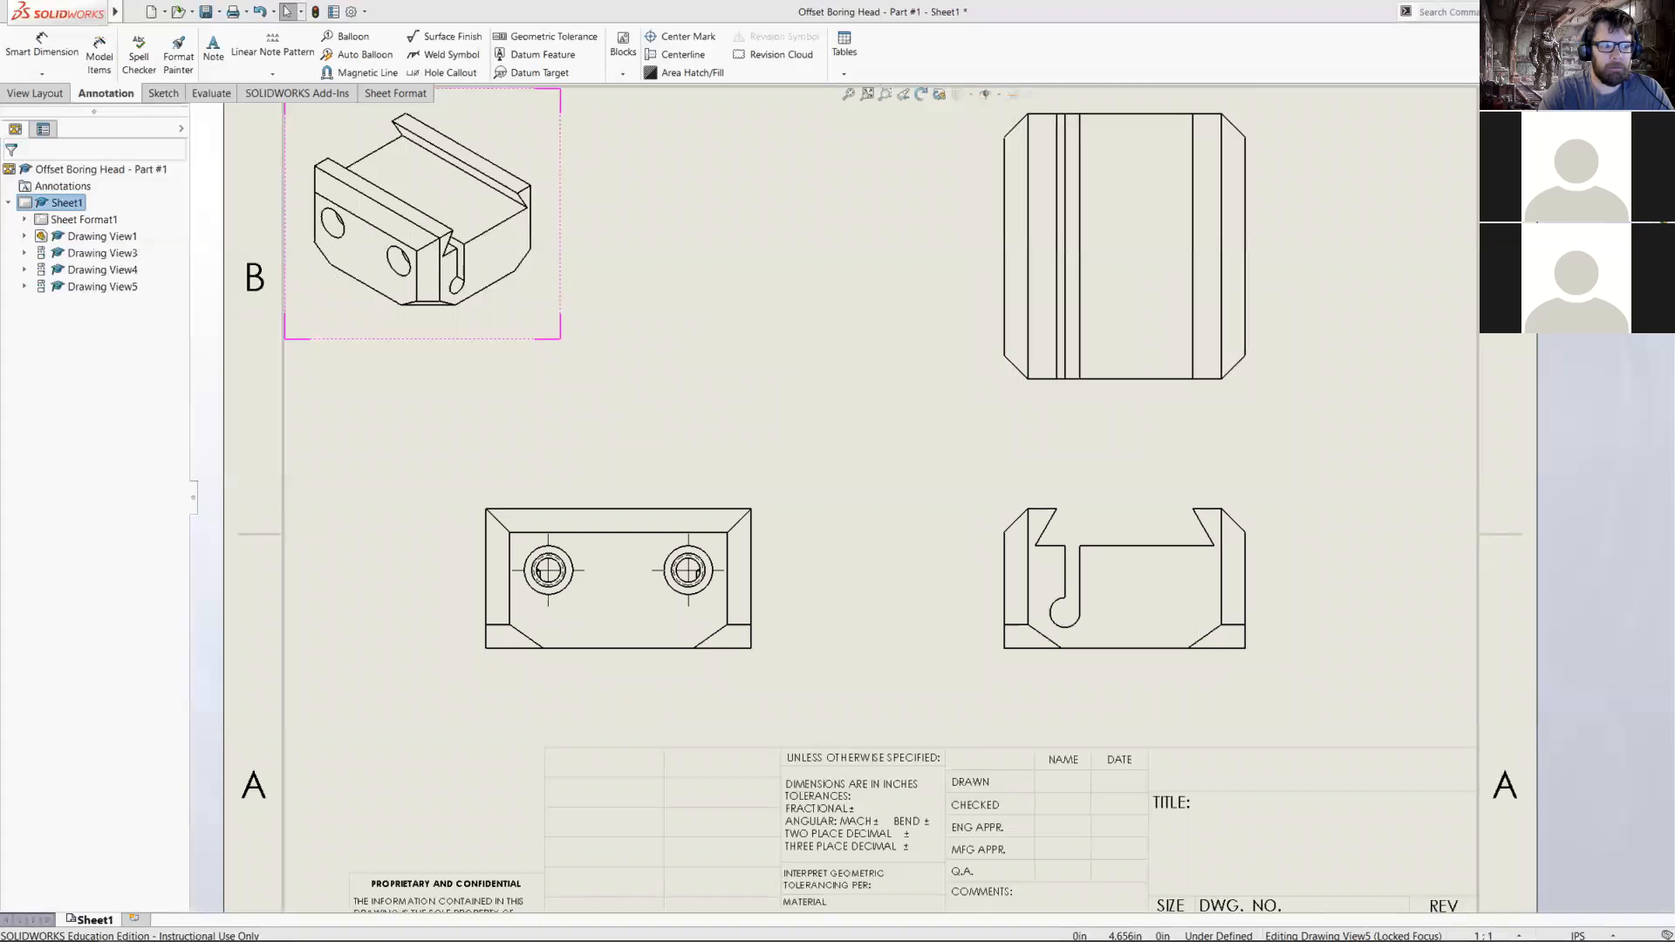
- Move the isometric view slightly away from the border corner and save the drawing as Offset Boring Head - Part #1 in the Boring Head folder
drag(413, 346, 440, 370)
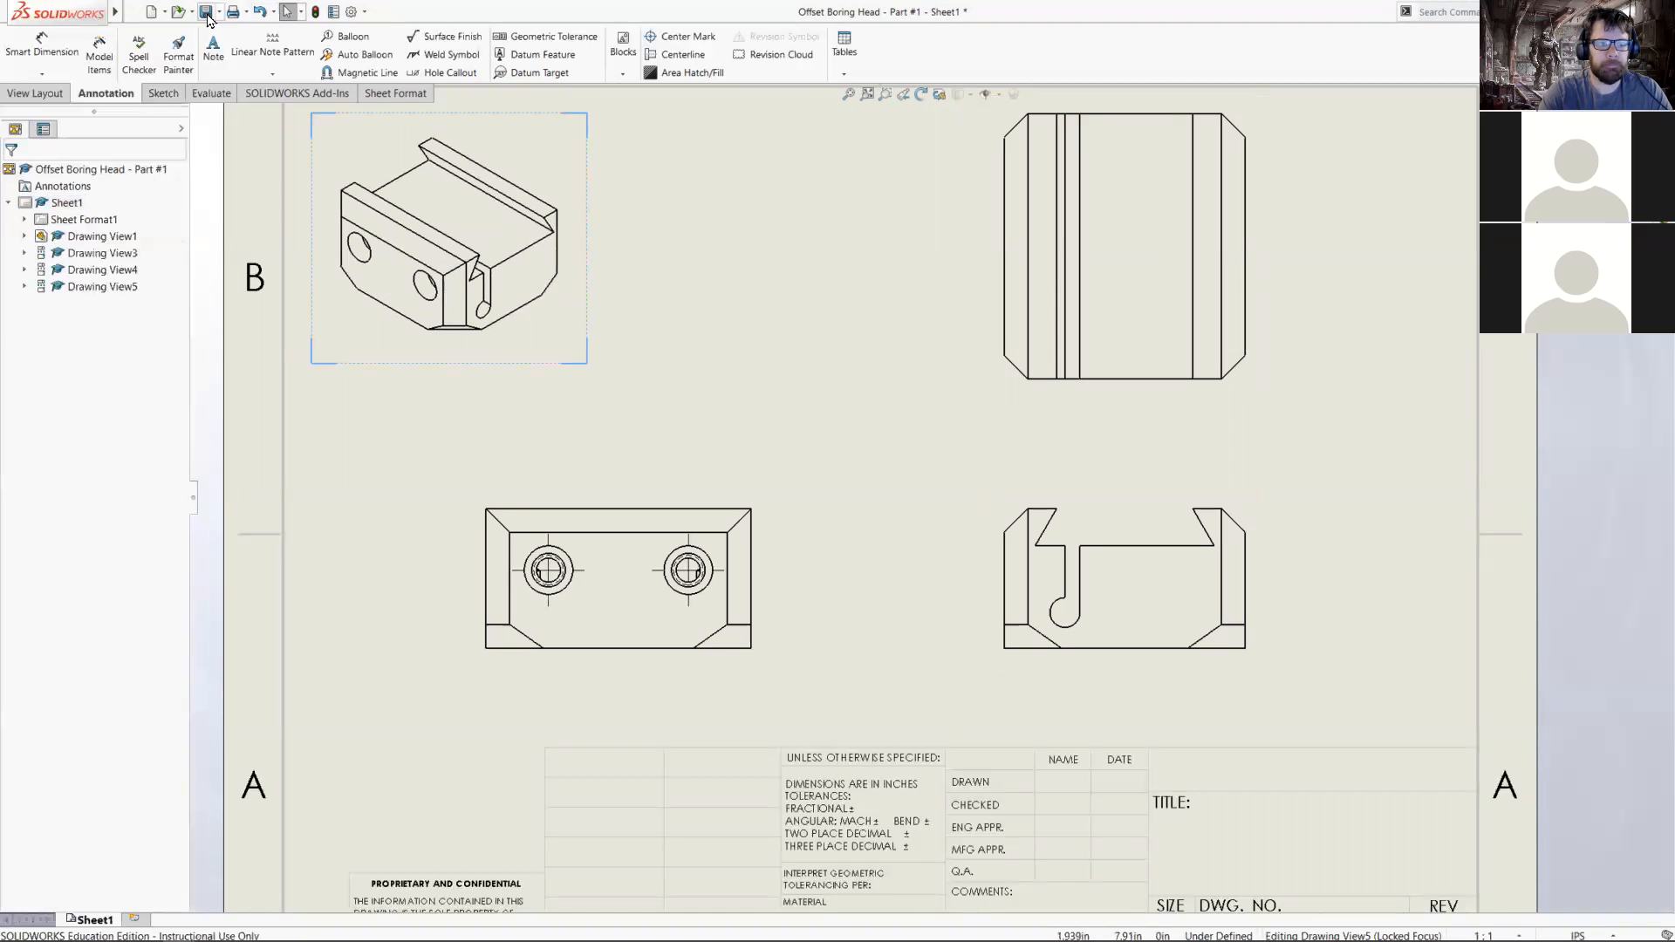
key(ctrl+s)
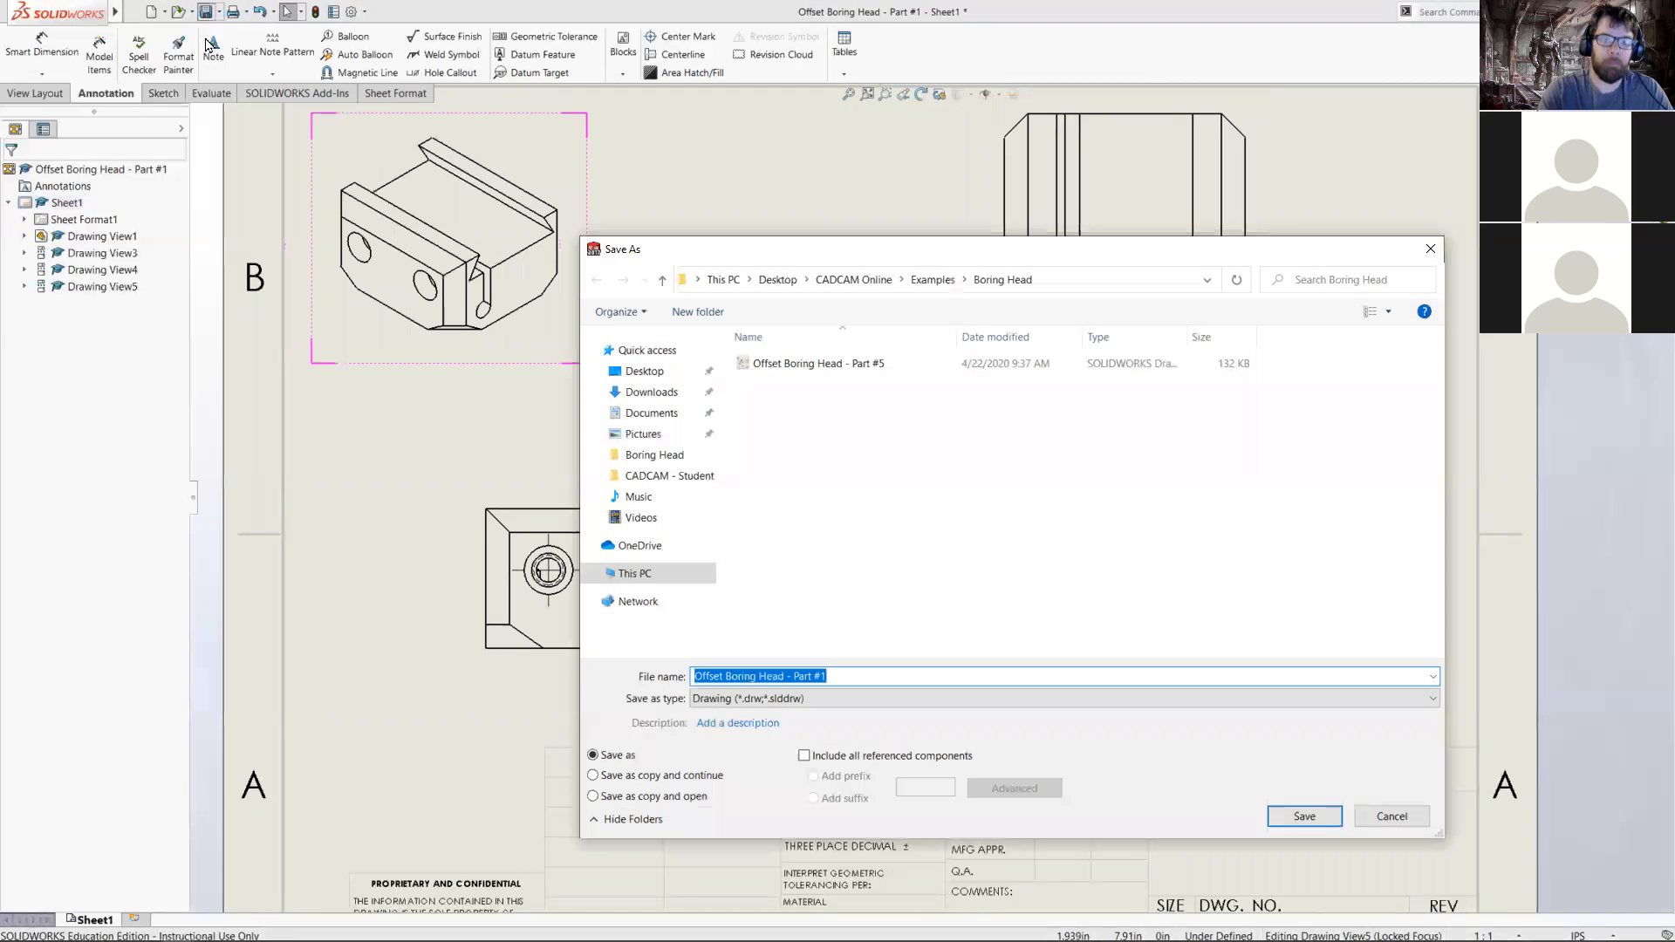
click(1306, 817)
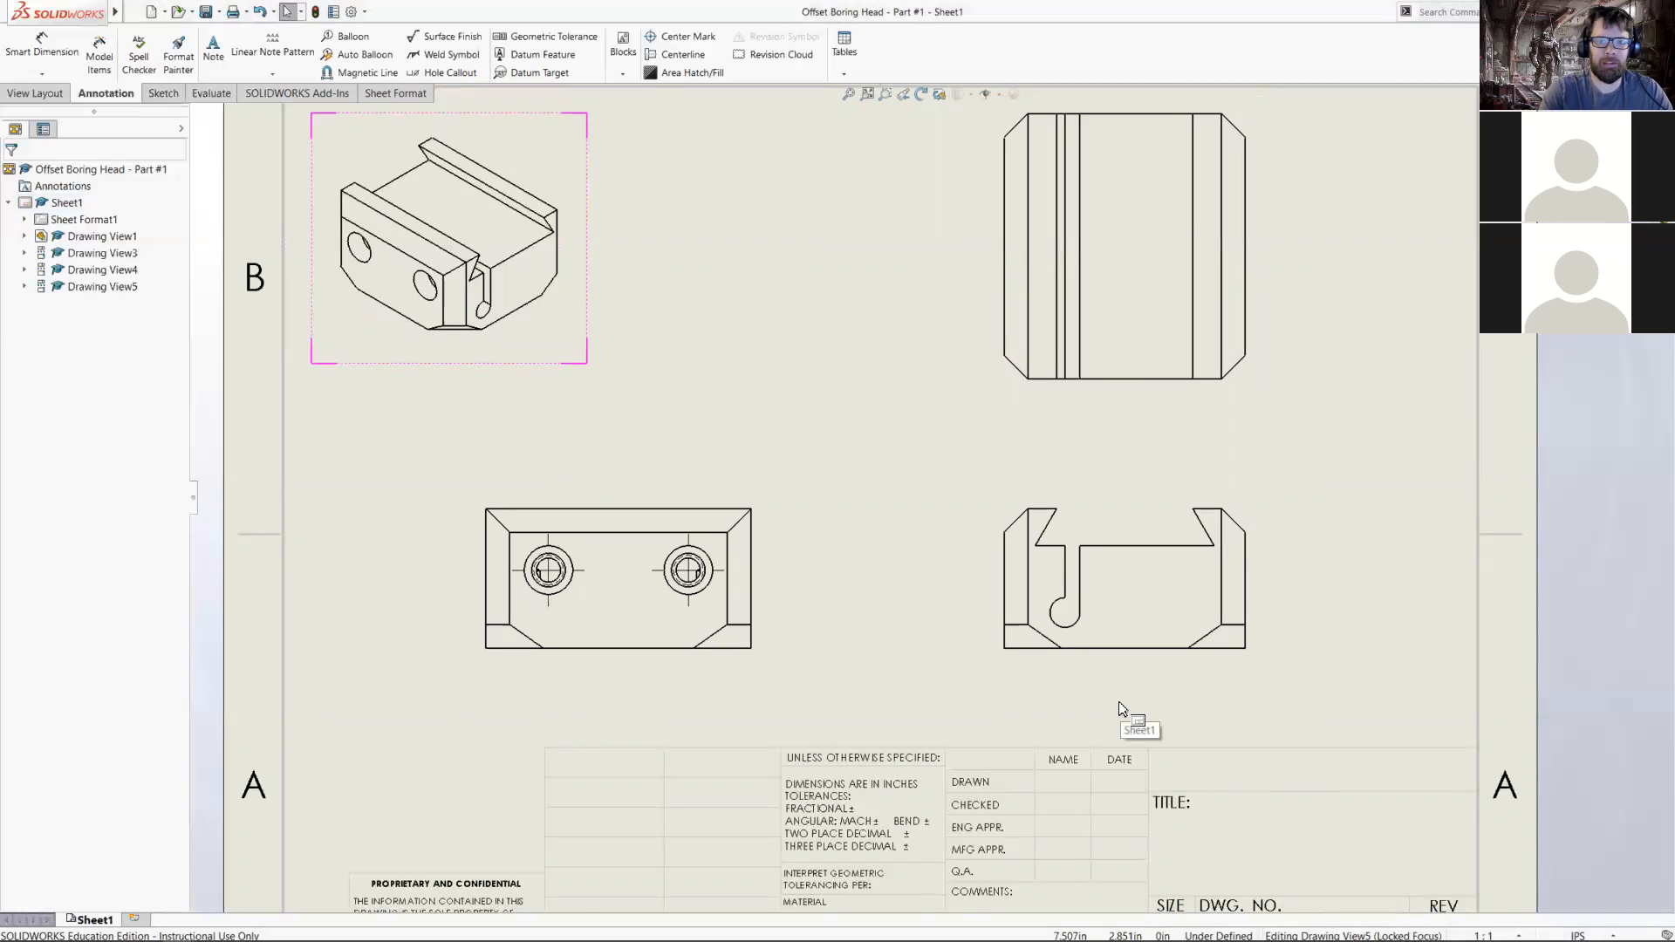
- Edit the sheet format and move the Offset Boring Head - Part #1 note from the DWG. NO. box into the TITLE box
key(f)
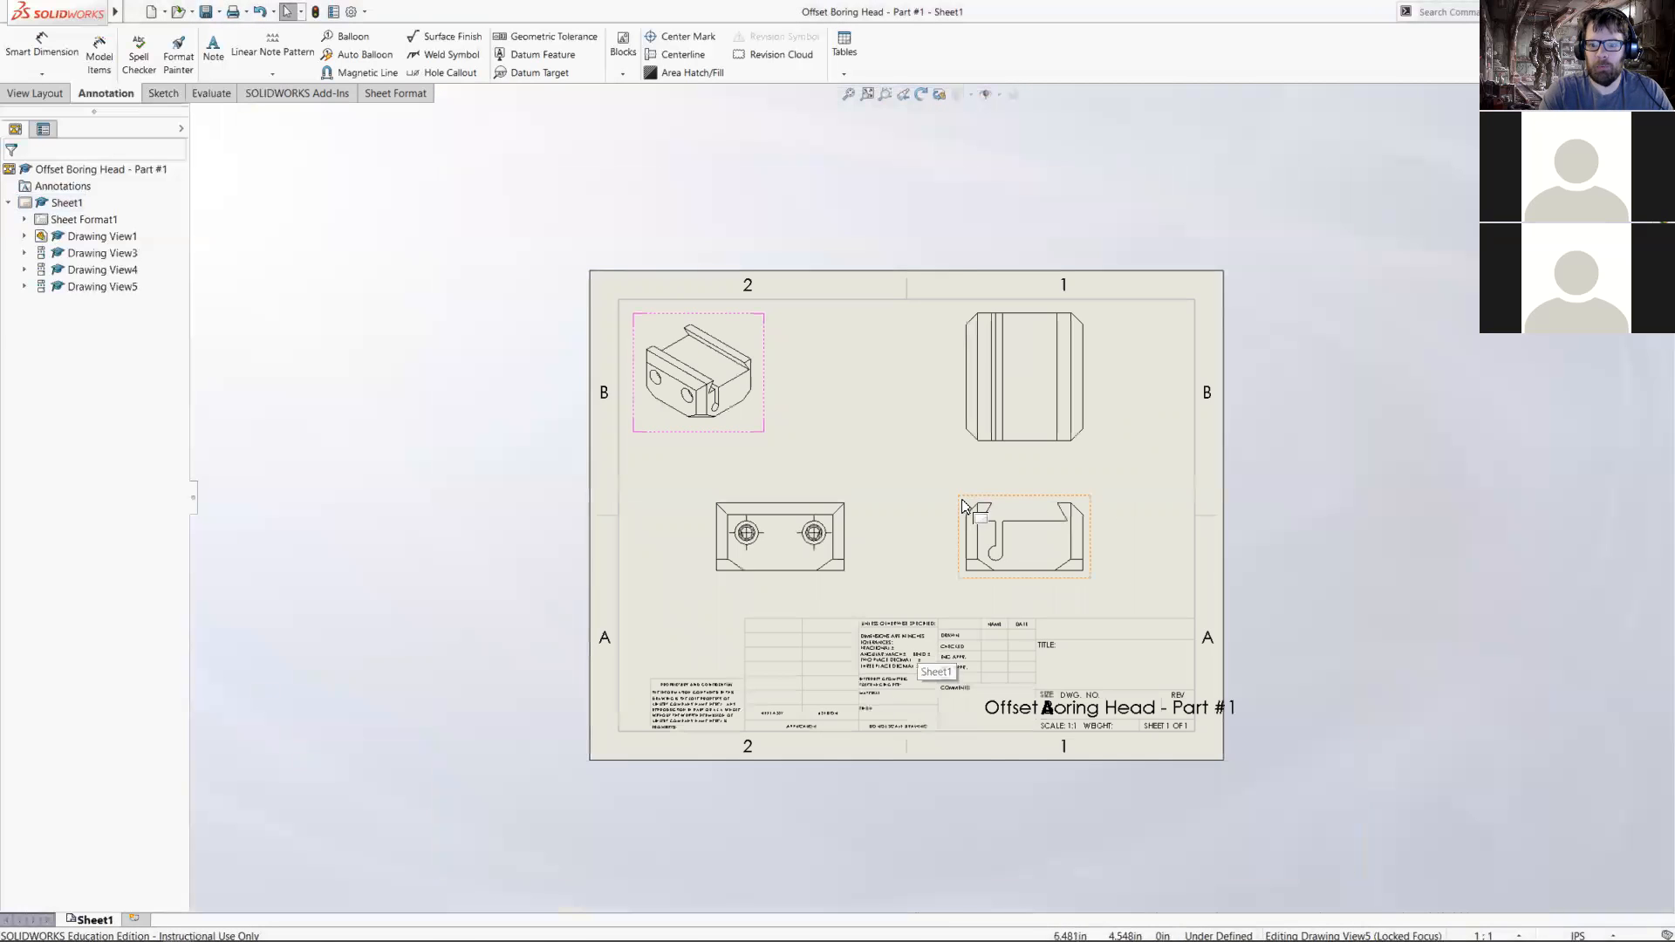
scroll(962, 506, down, 2)
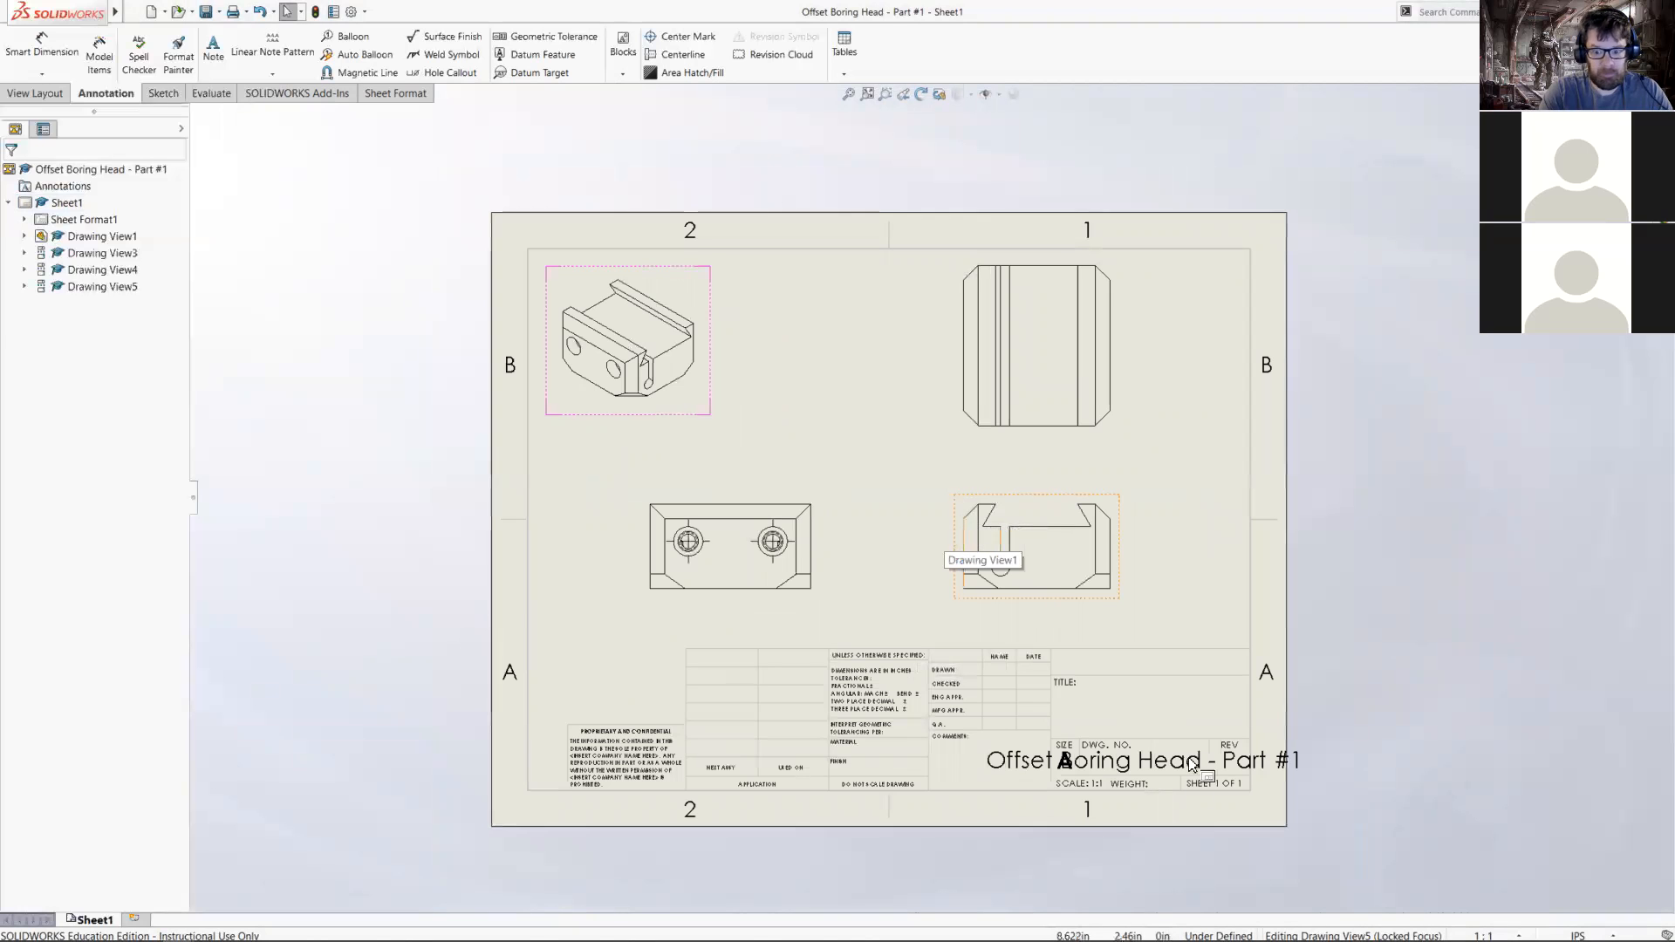
scroll(1165, 746, down, 1)
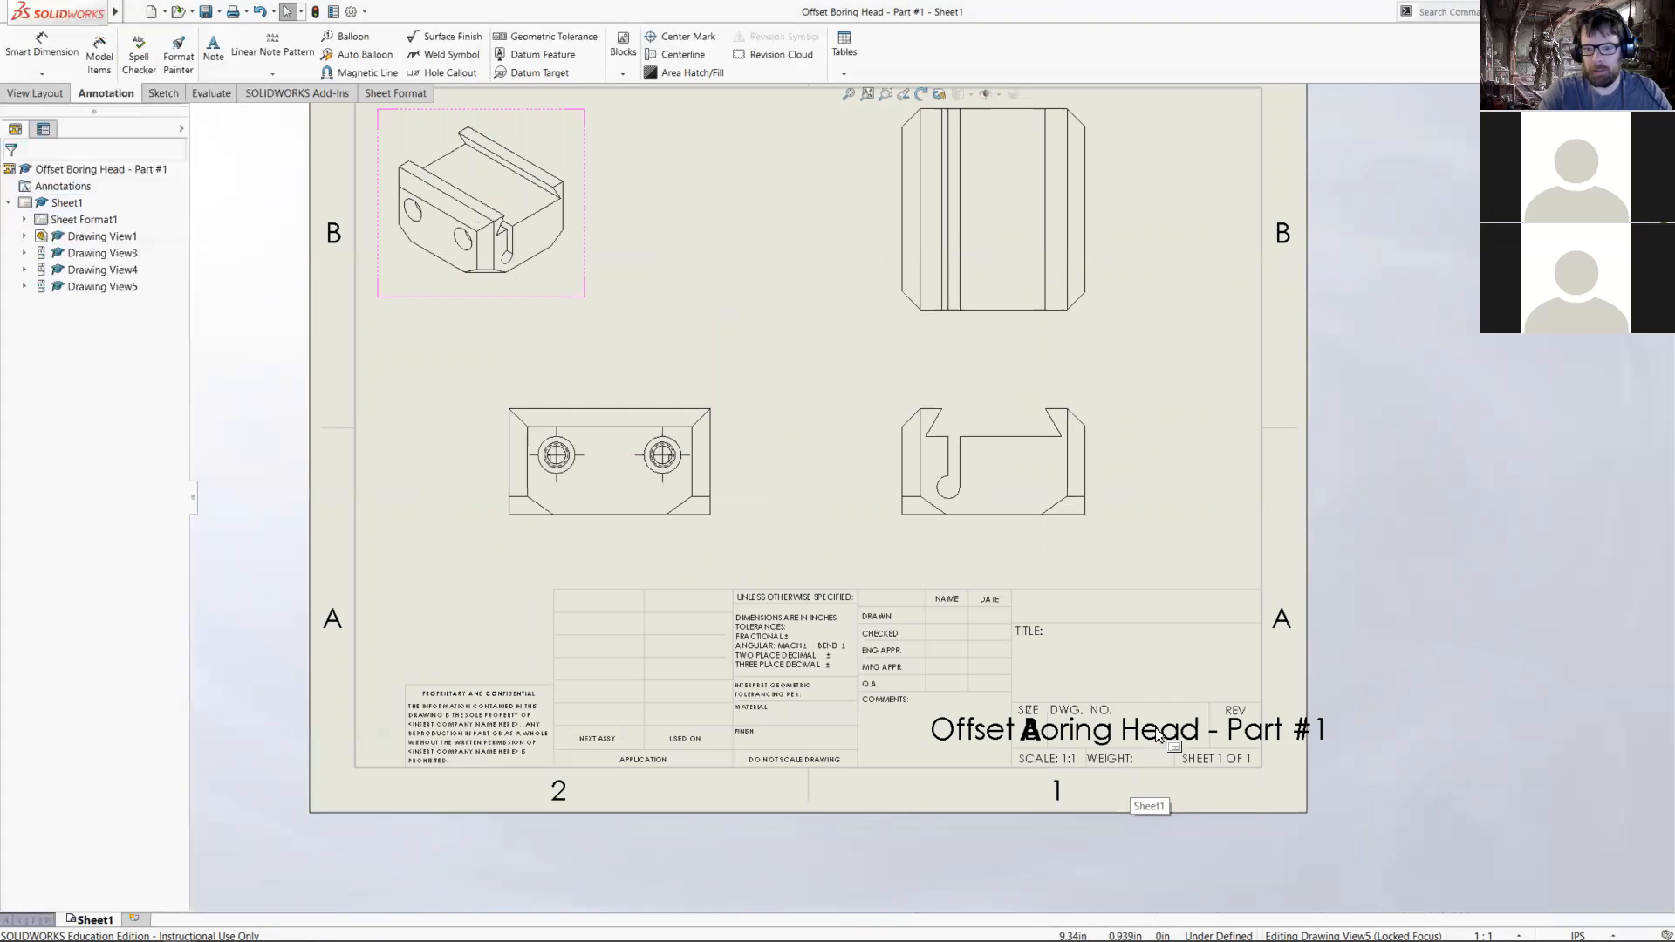
click(1133, 738)
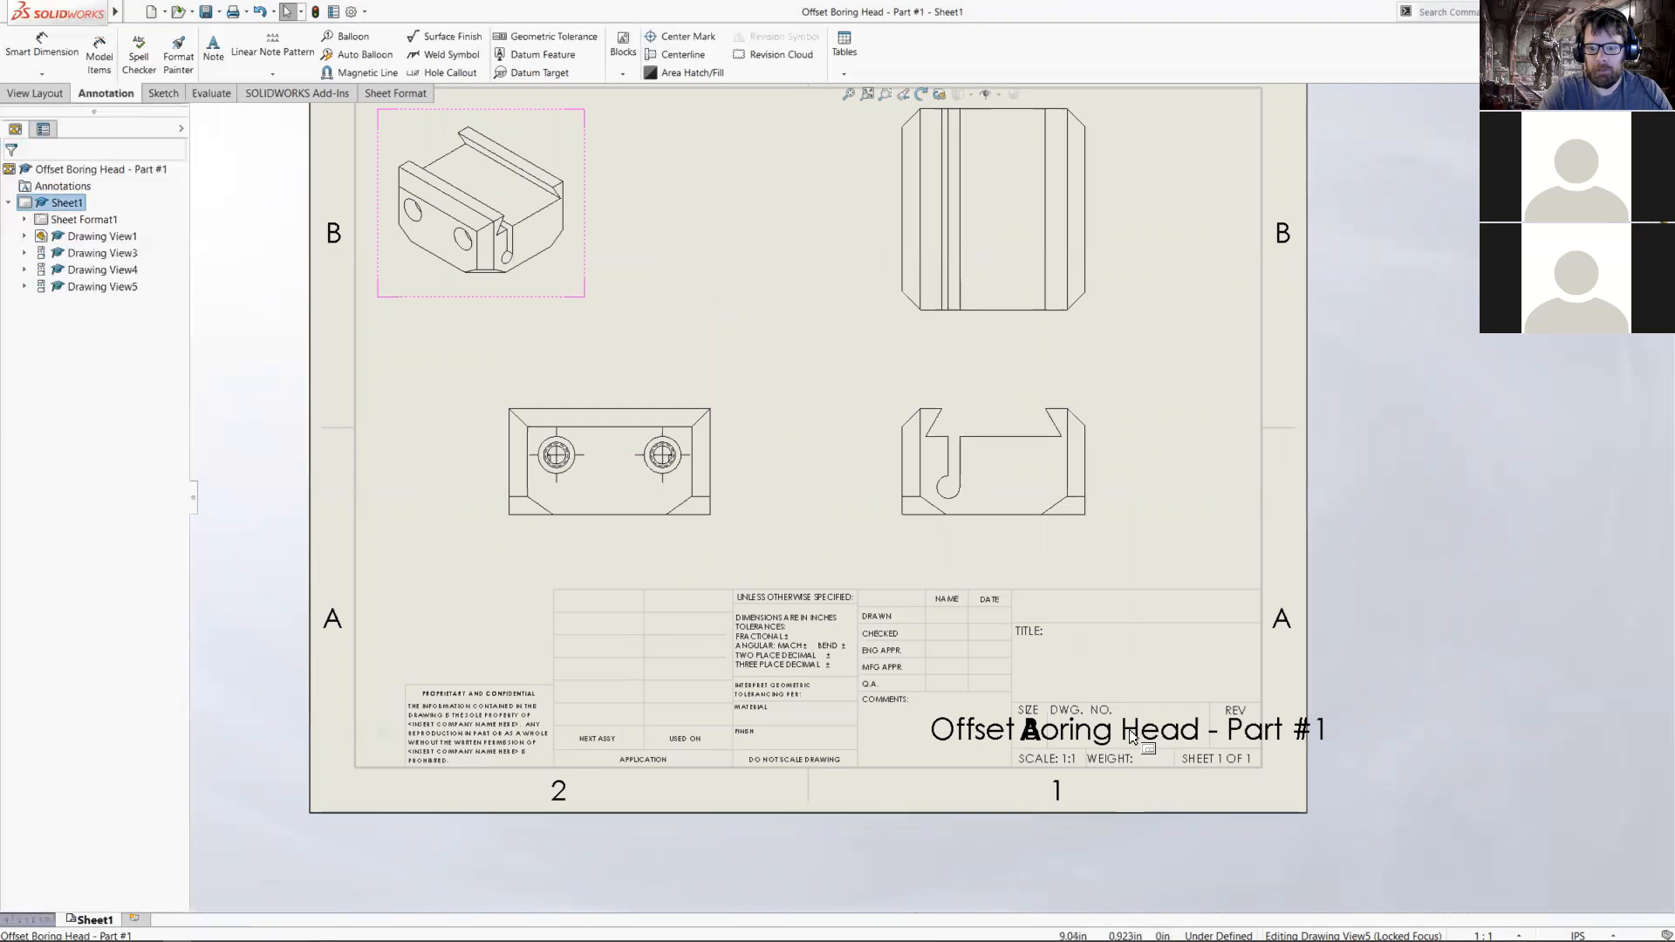
right_click(1134, 738)
click(1192, 494)
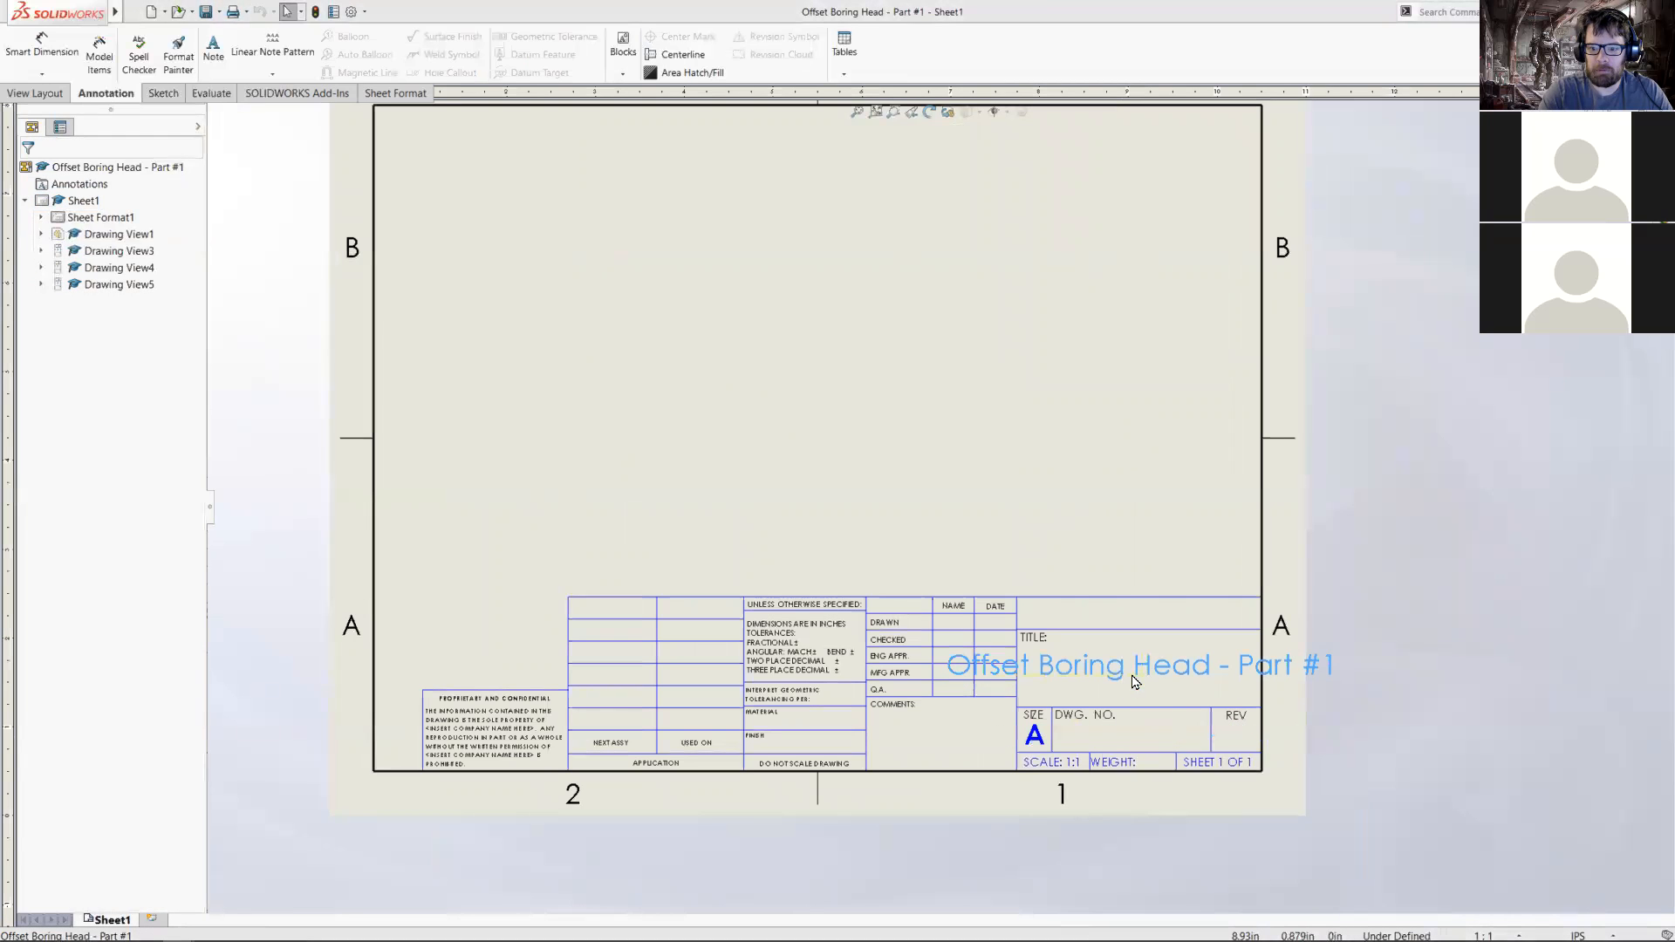
drag(1134, 681, 1118, 484)
click(213, 48)
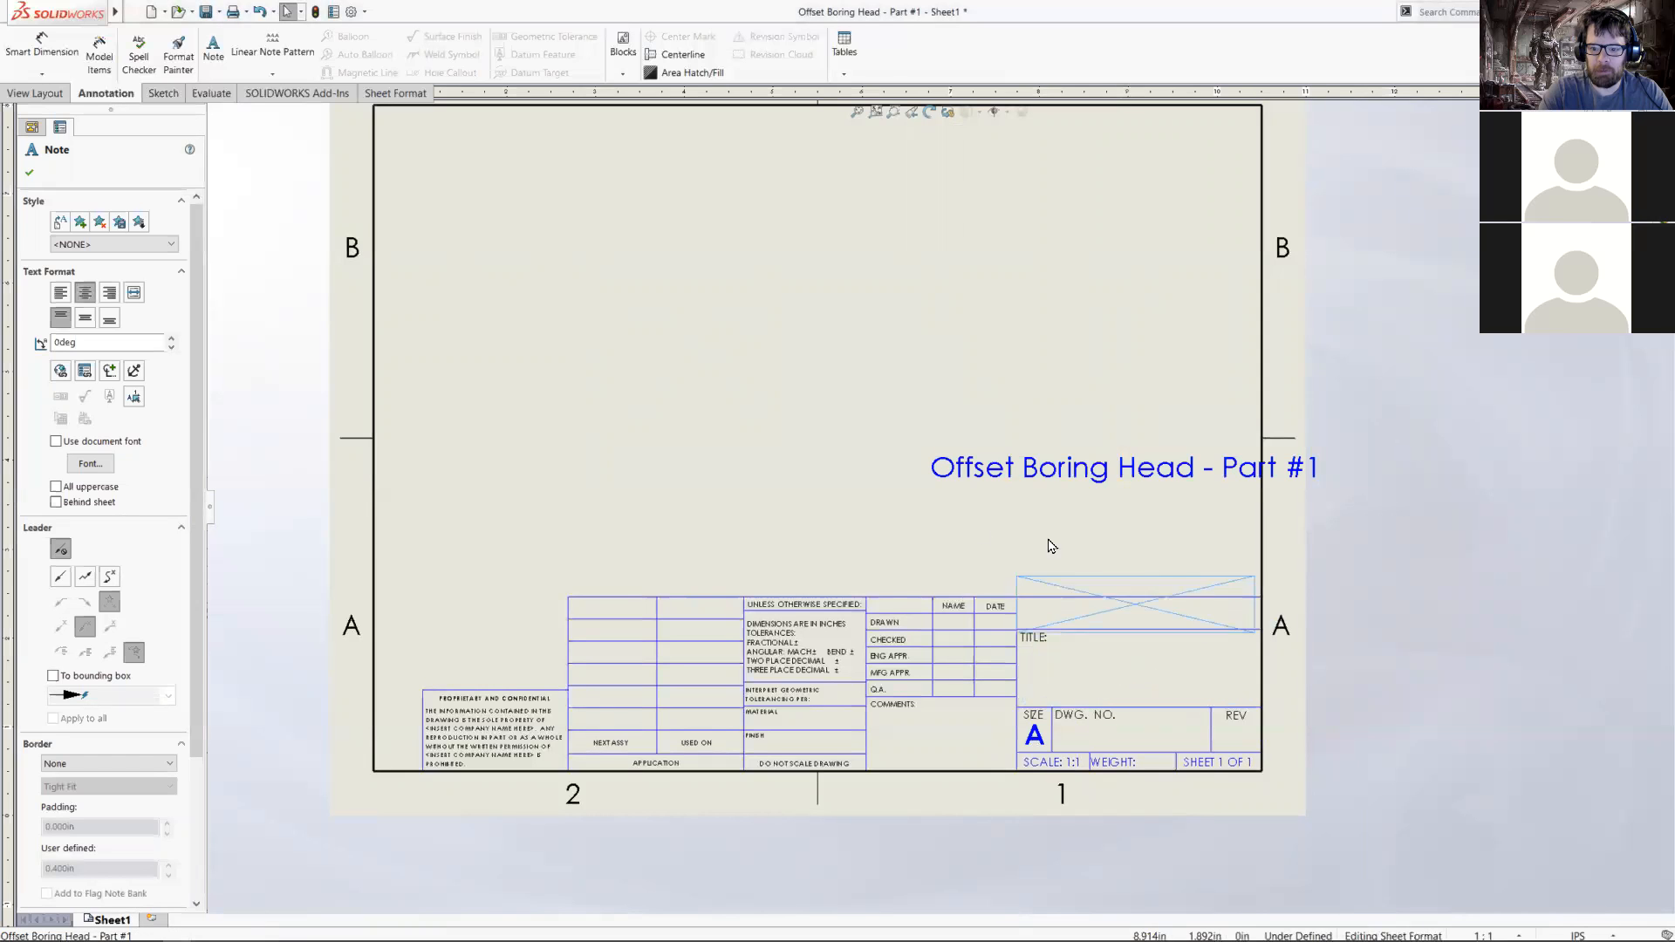
key(Escape)
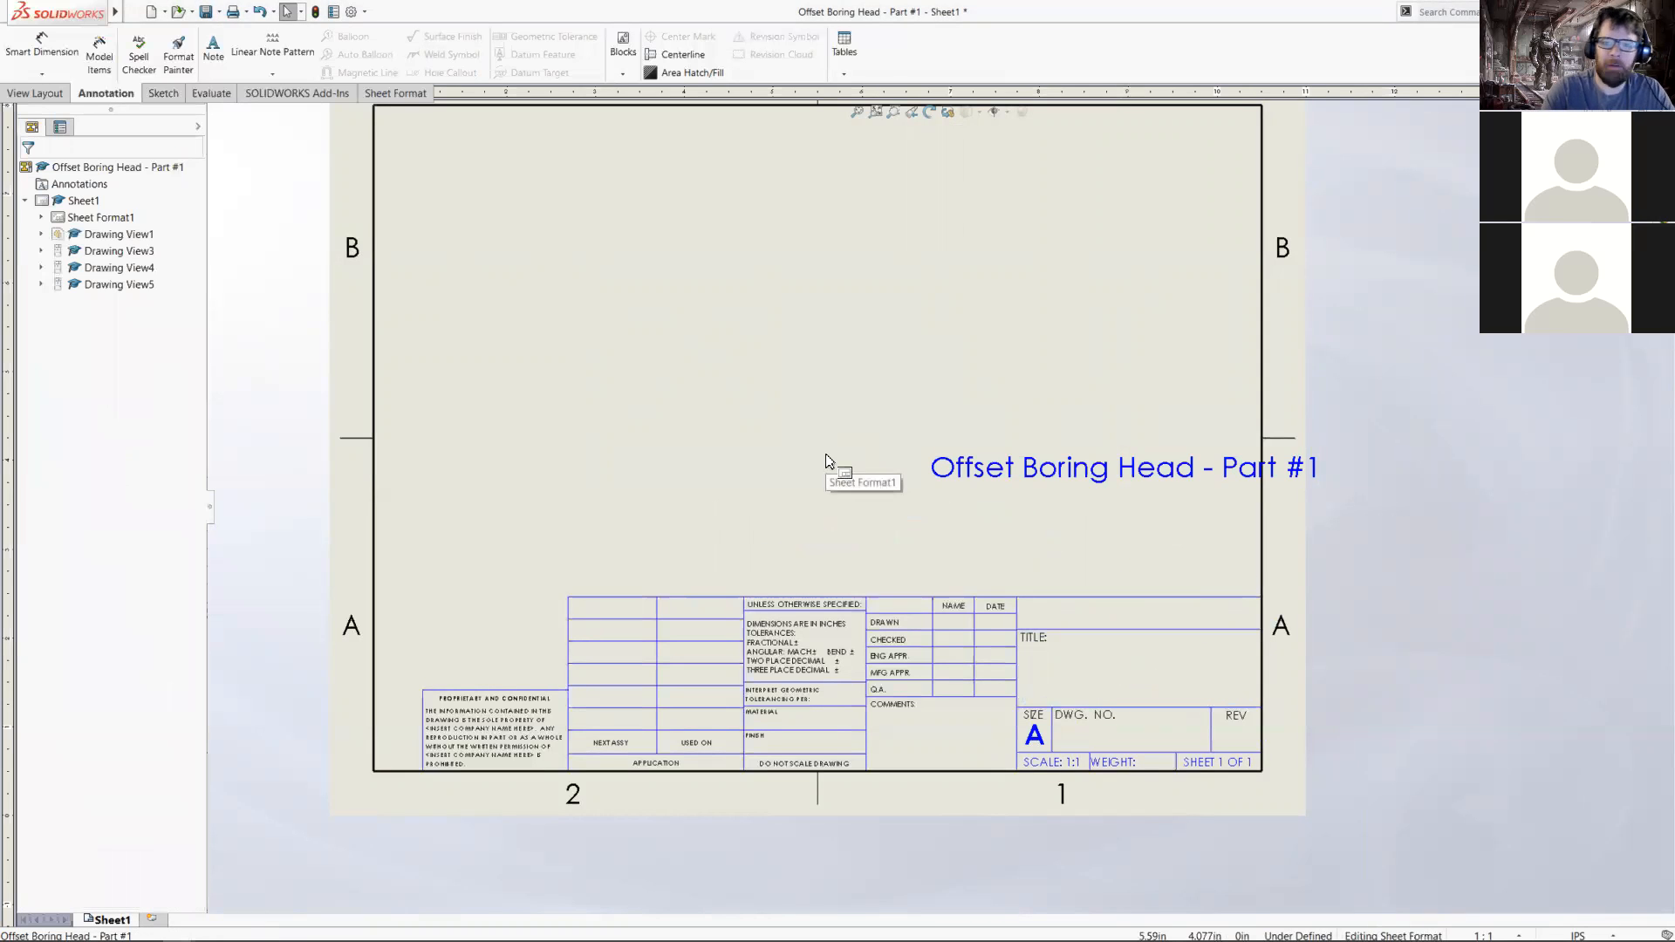
drag(1059, 459, 1121, 664)
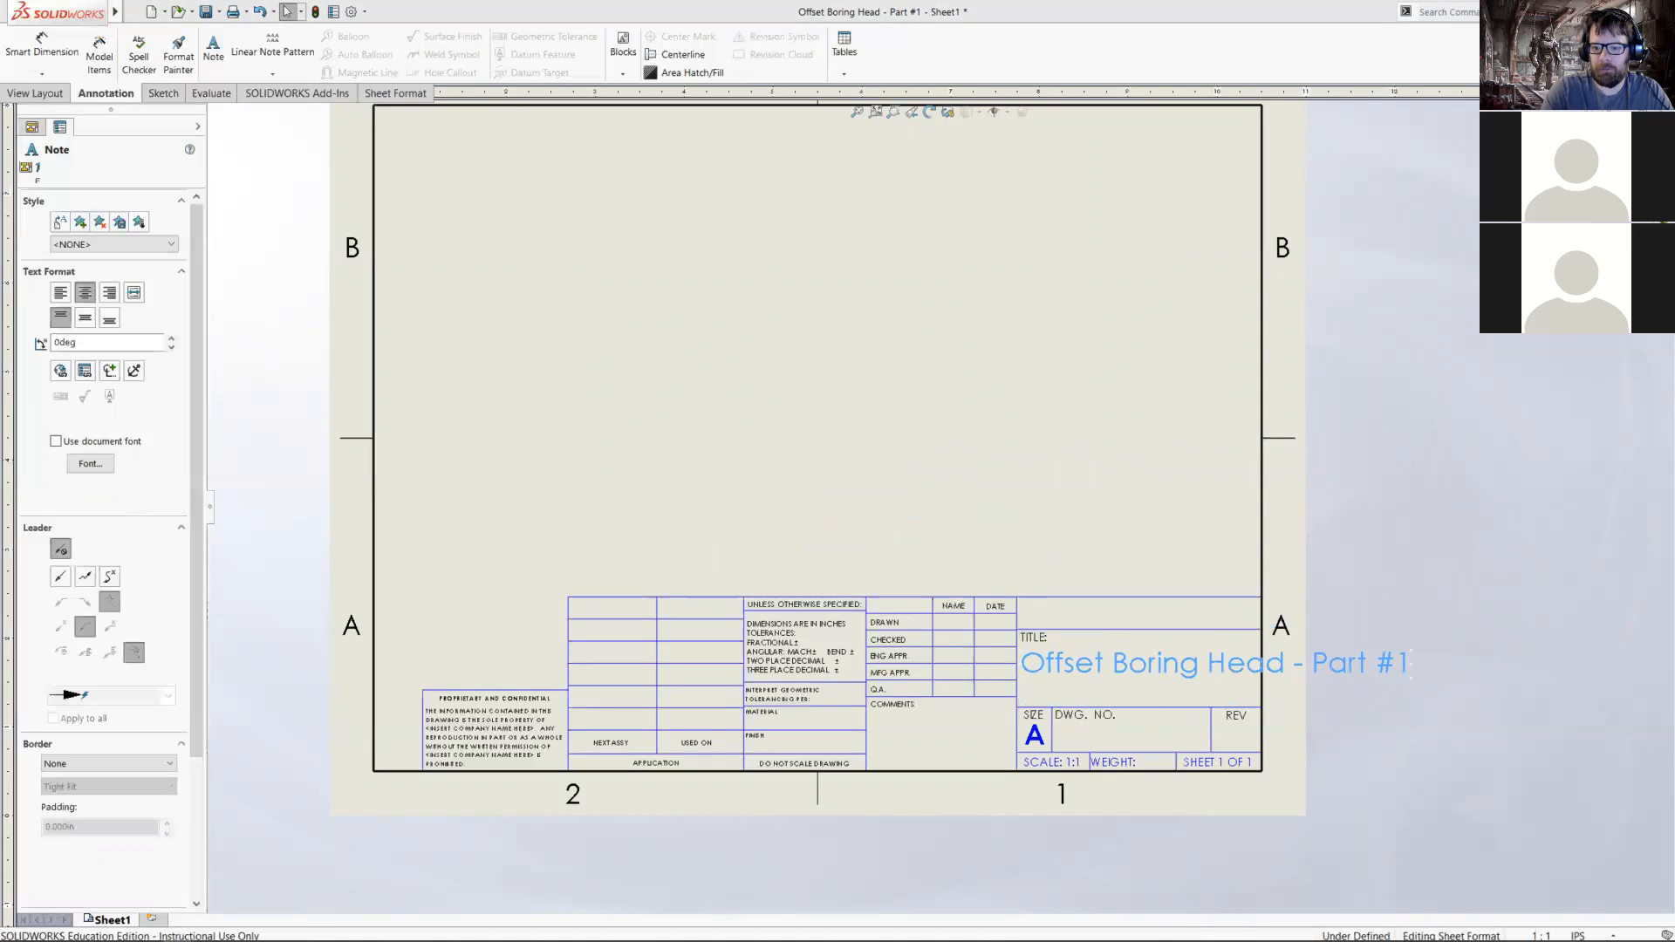
- Narrow the part name note so it wraps onto two lines, fit it inside the TITLE box and exit sheet format editing
double_click(1123, 660)
drag(1414, 685, 1241, 727)
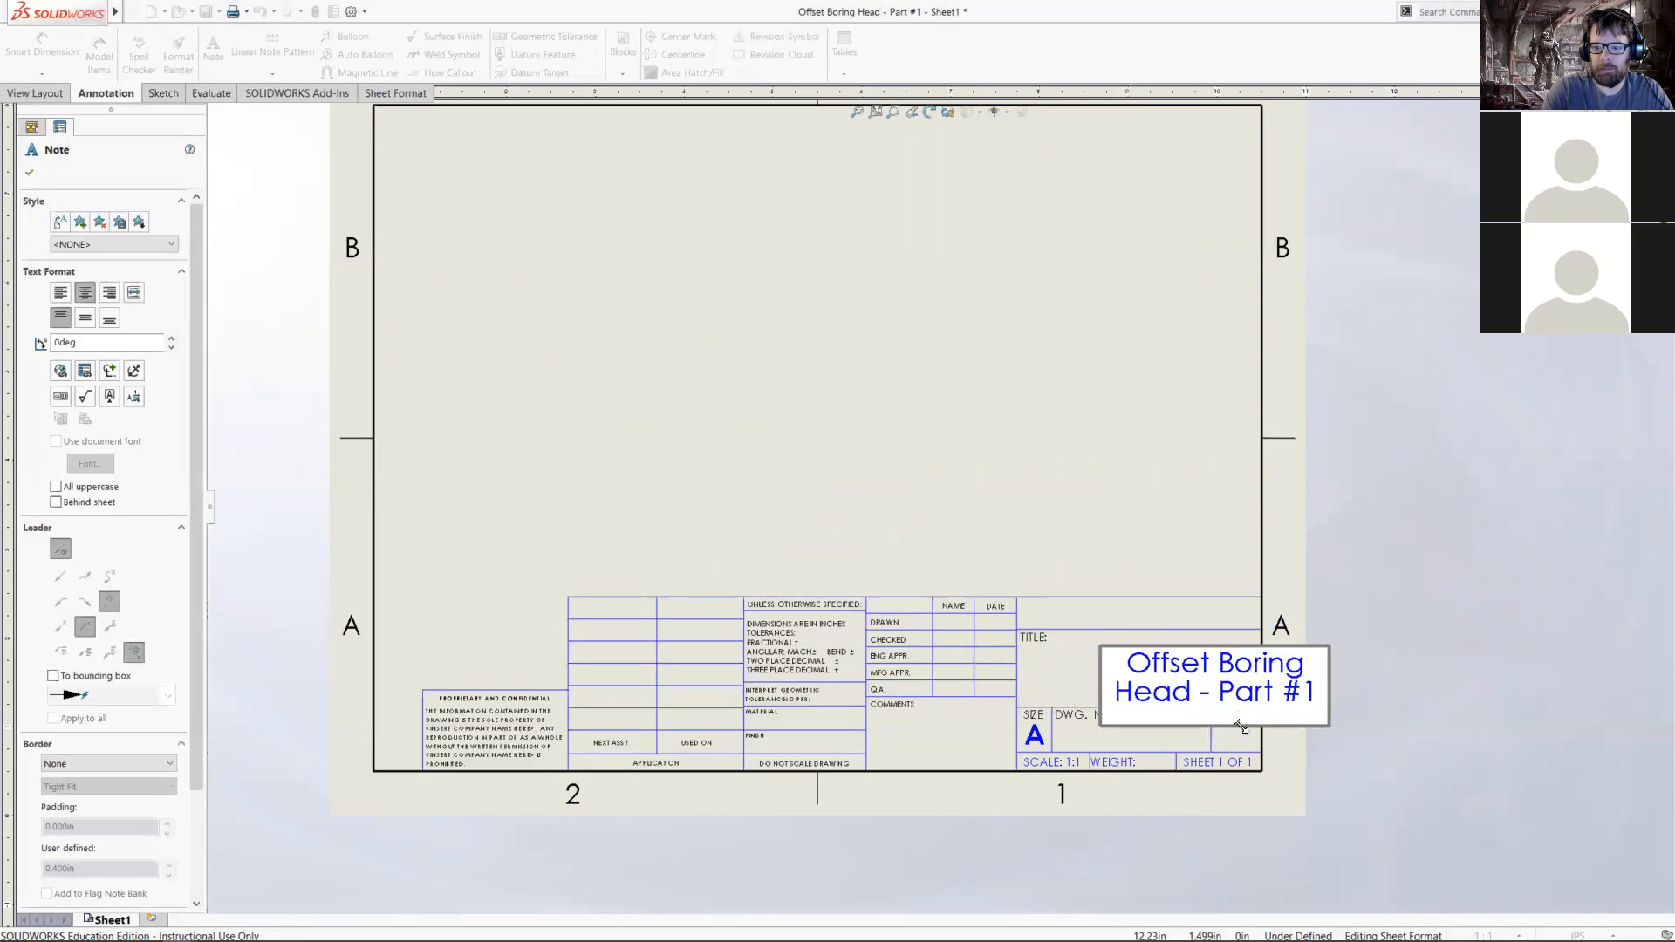
double_click(1216, 664)
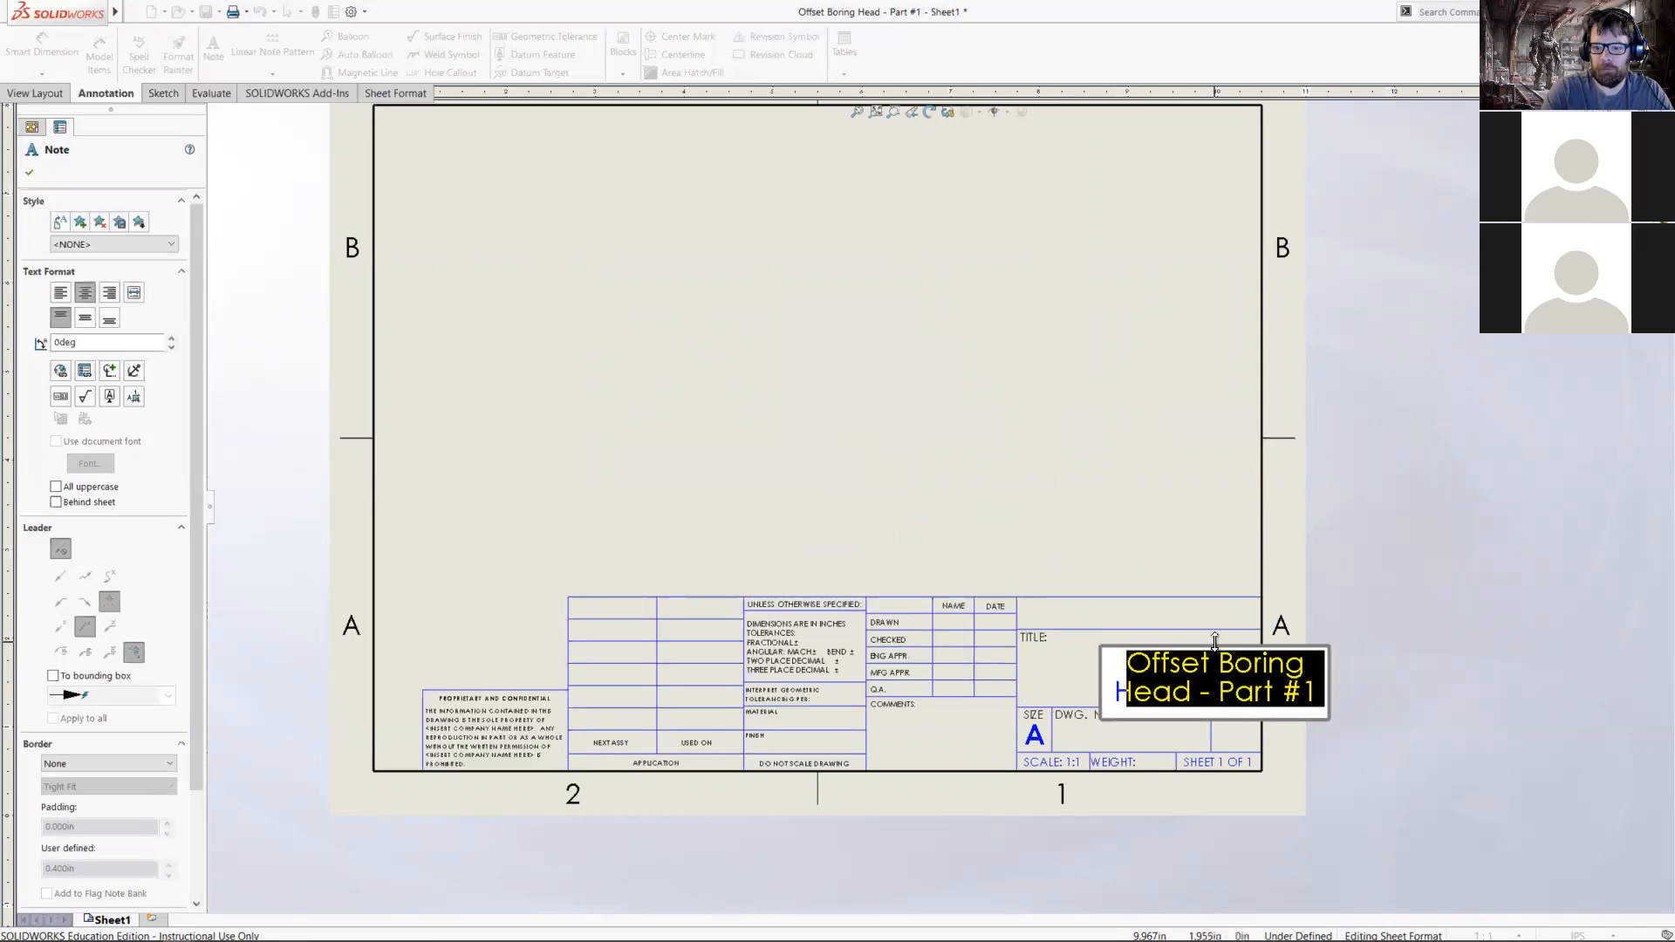
click(1167, 528)
drag(1200, 679, 1126, 665)
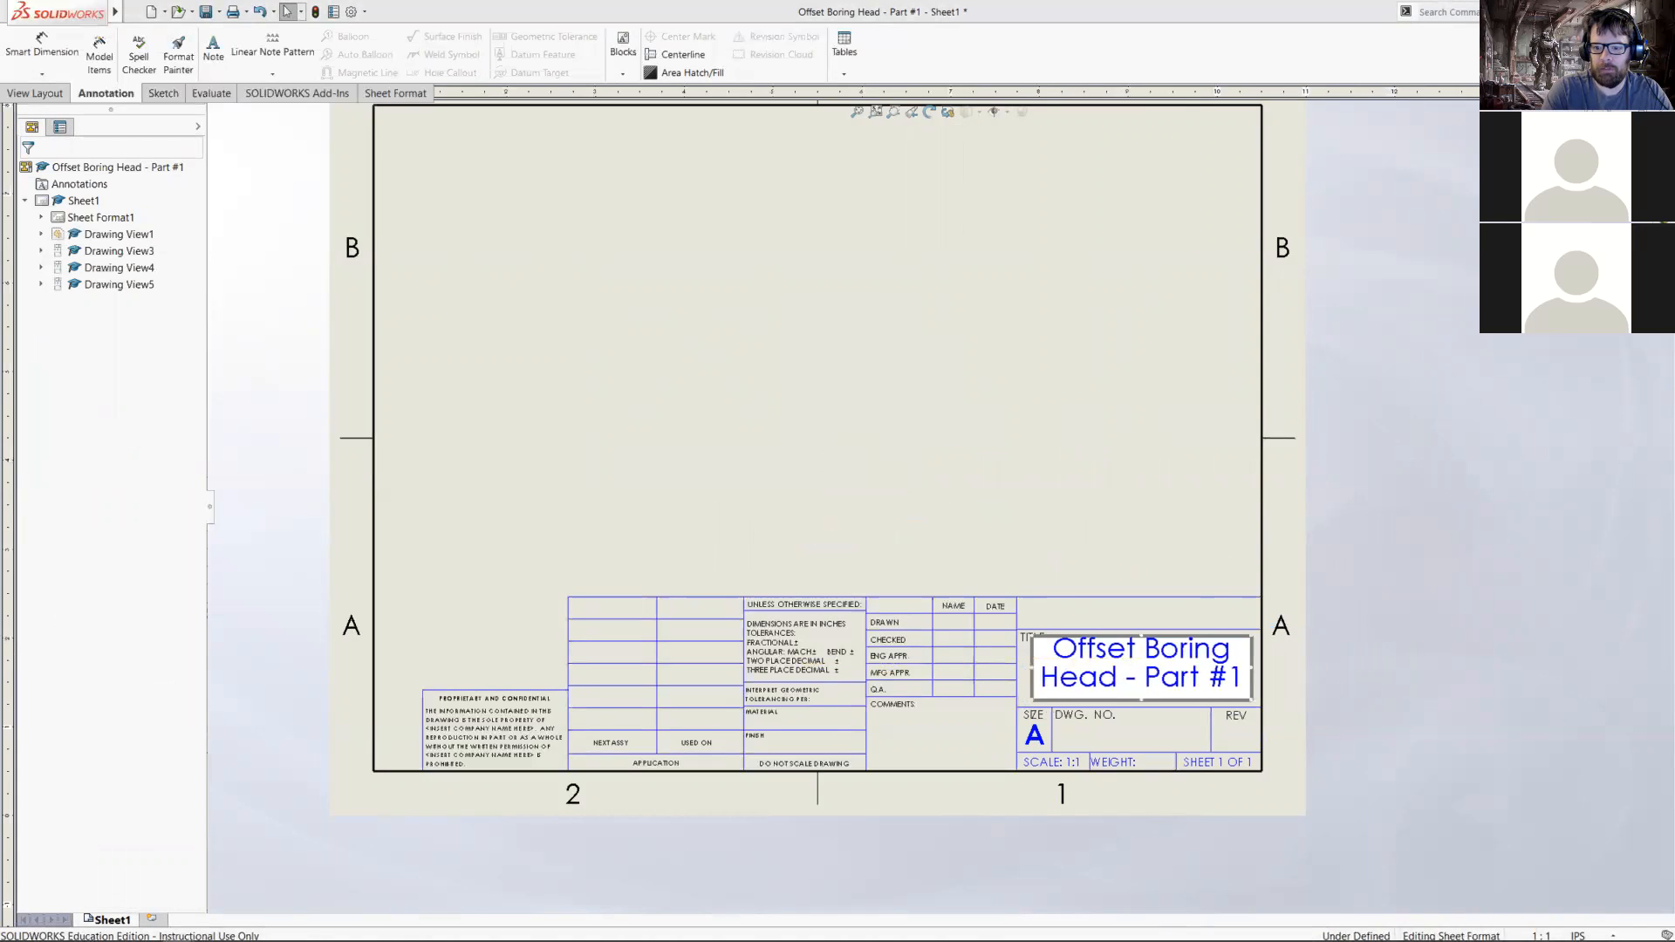
click(1630, 130)
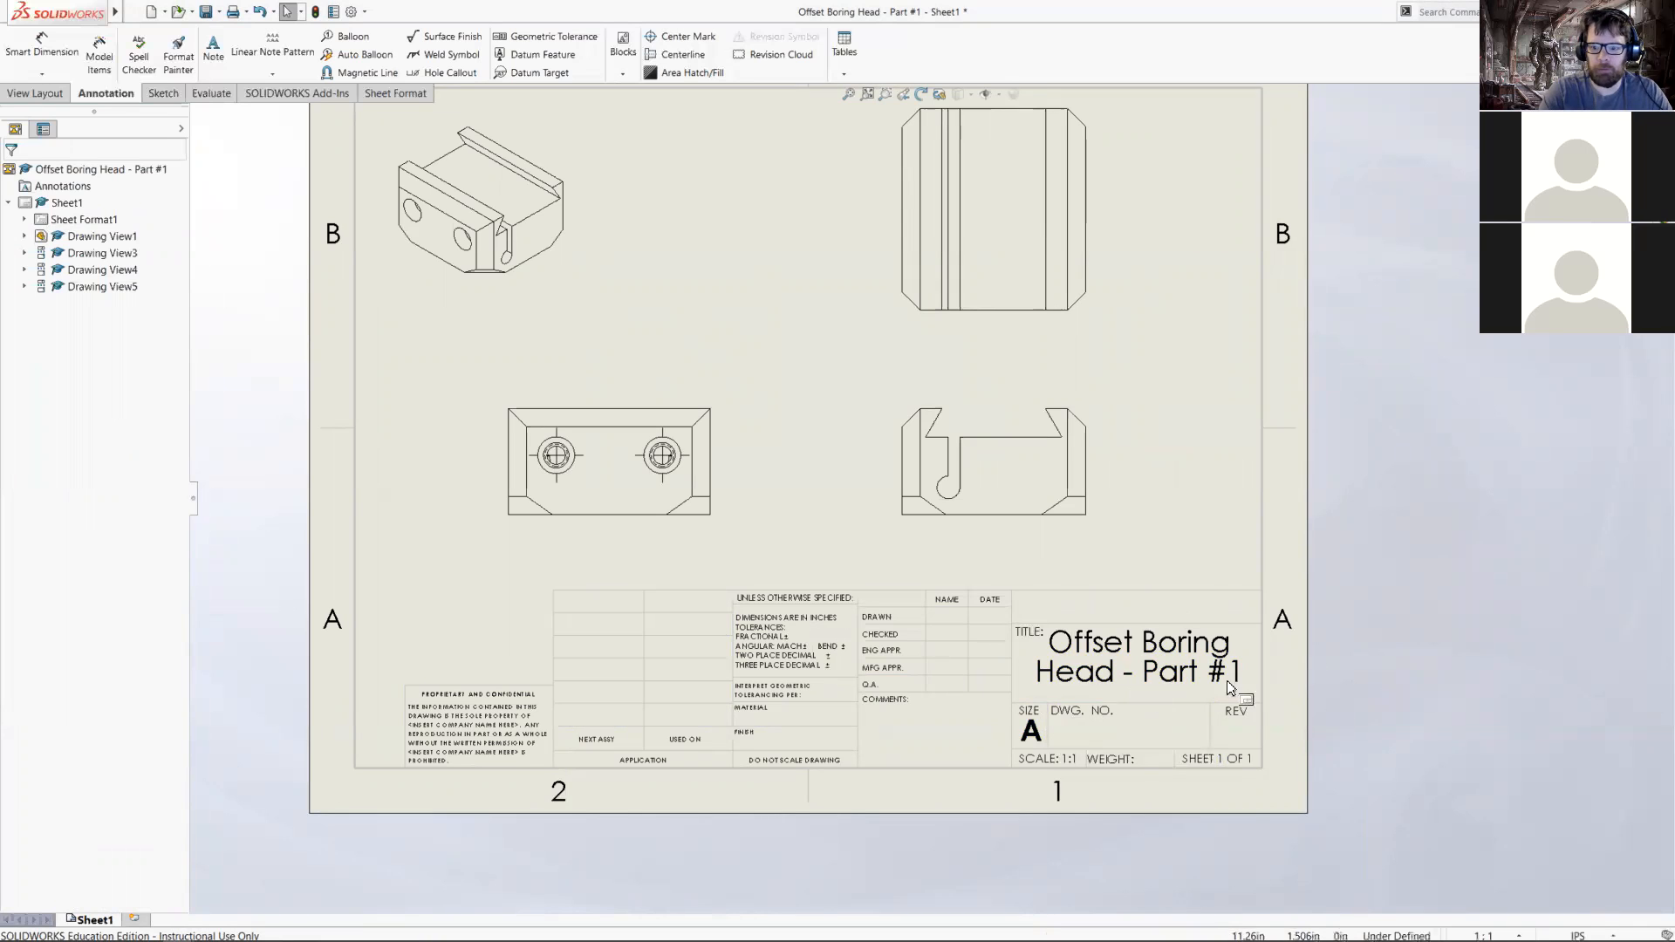
right_click(1152, 677)
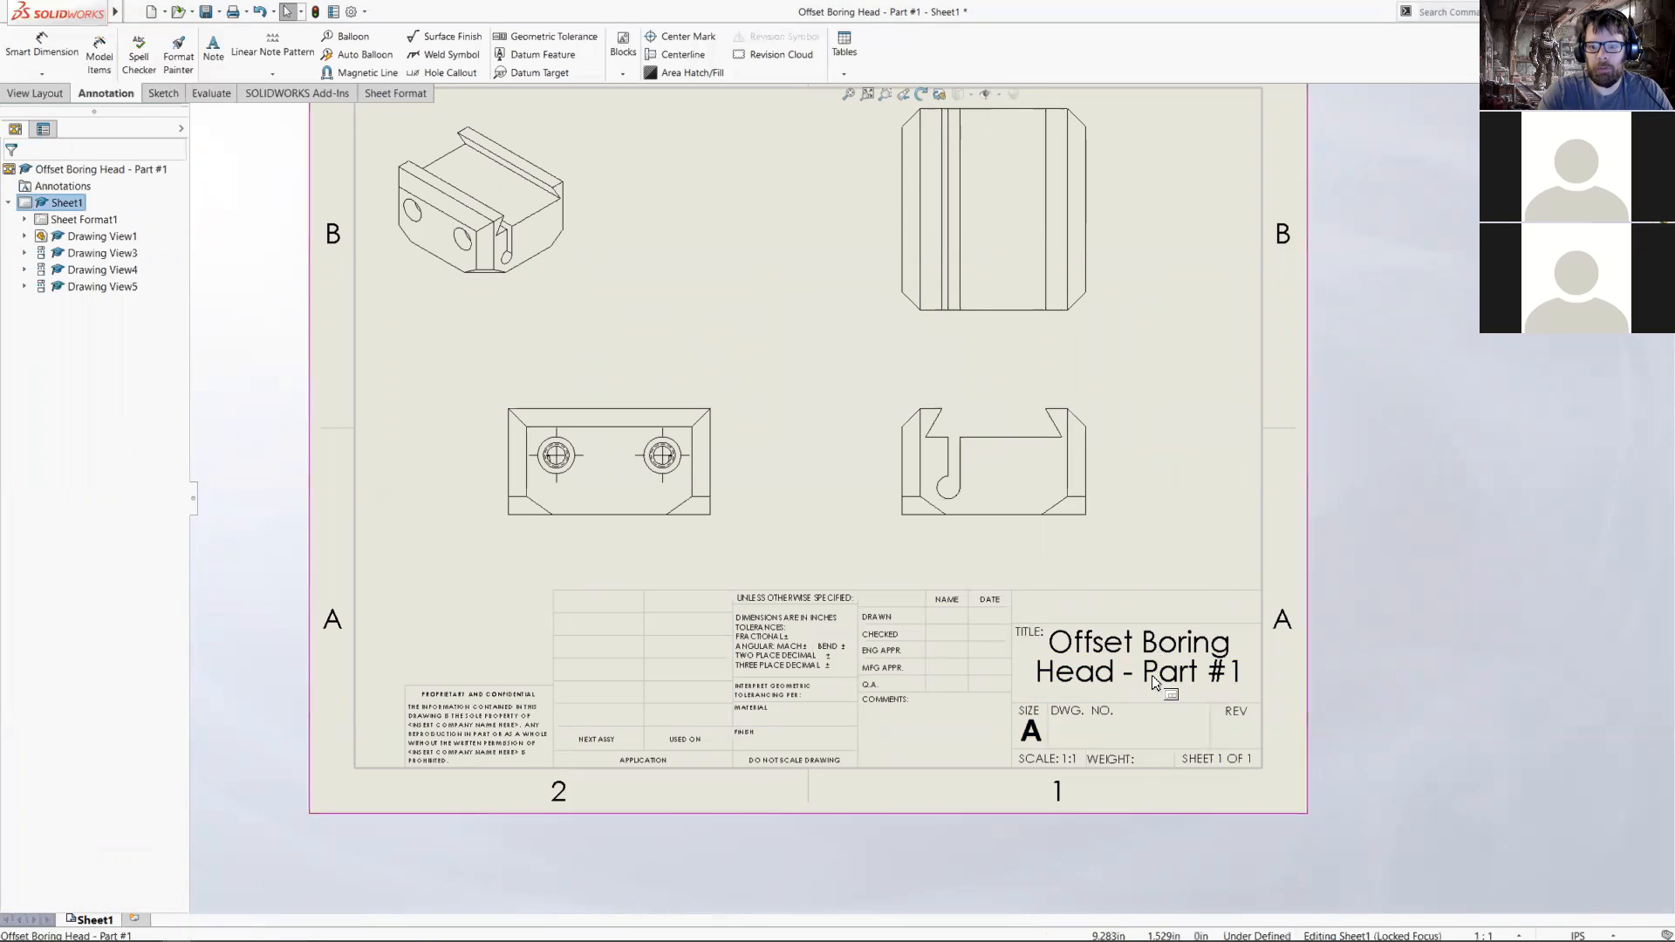
click(1209, 433)
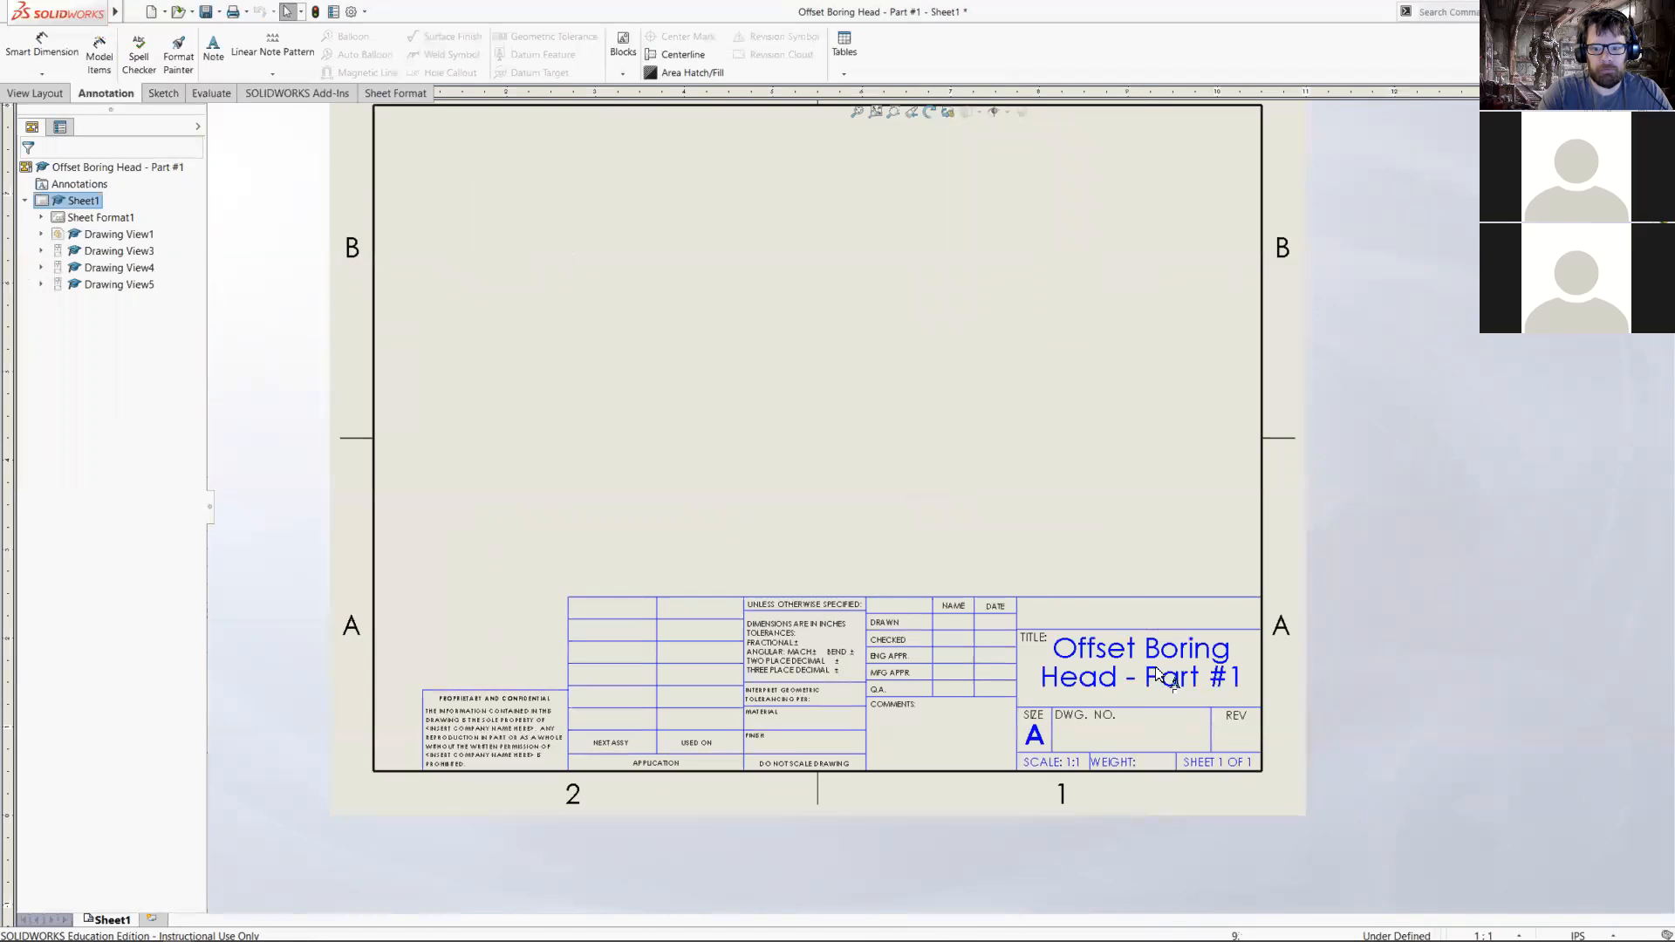
double_click(1111, 686)
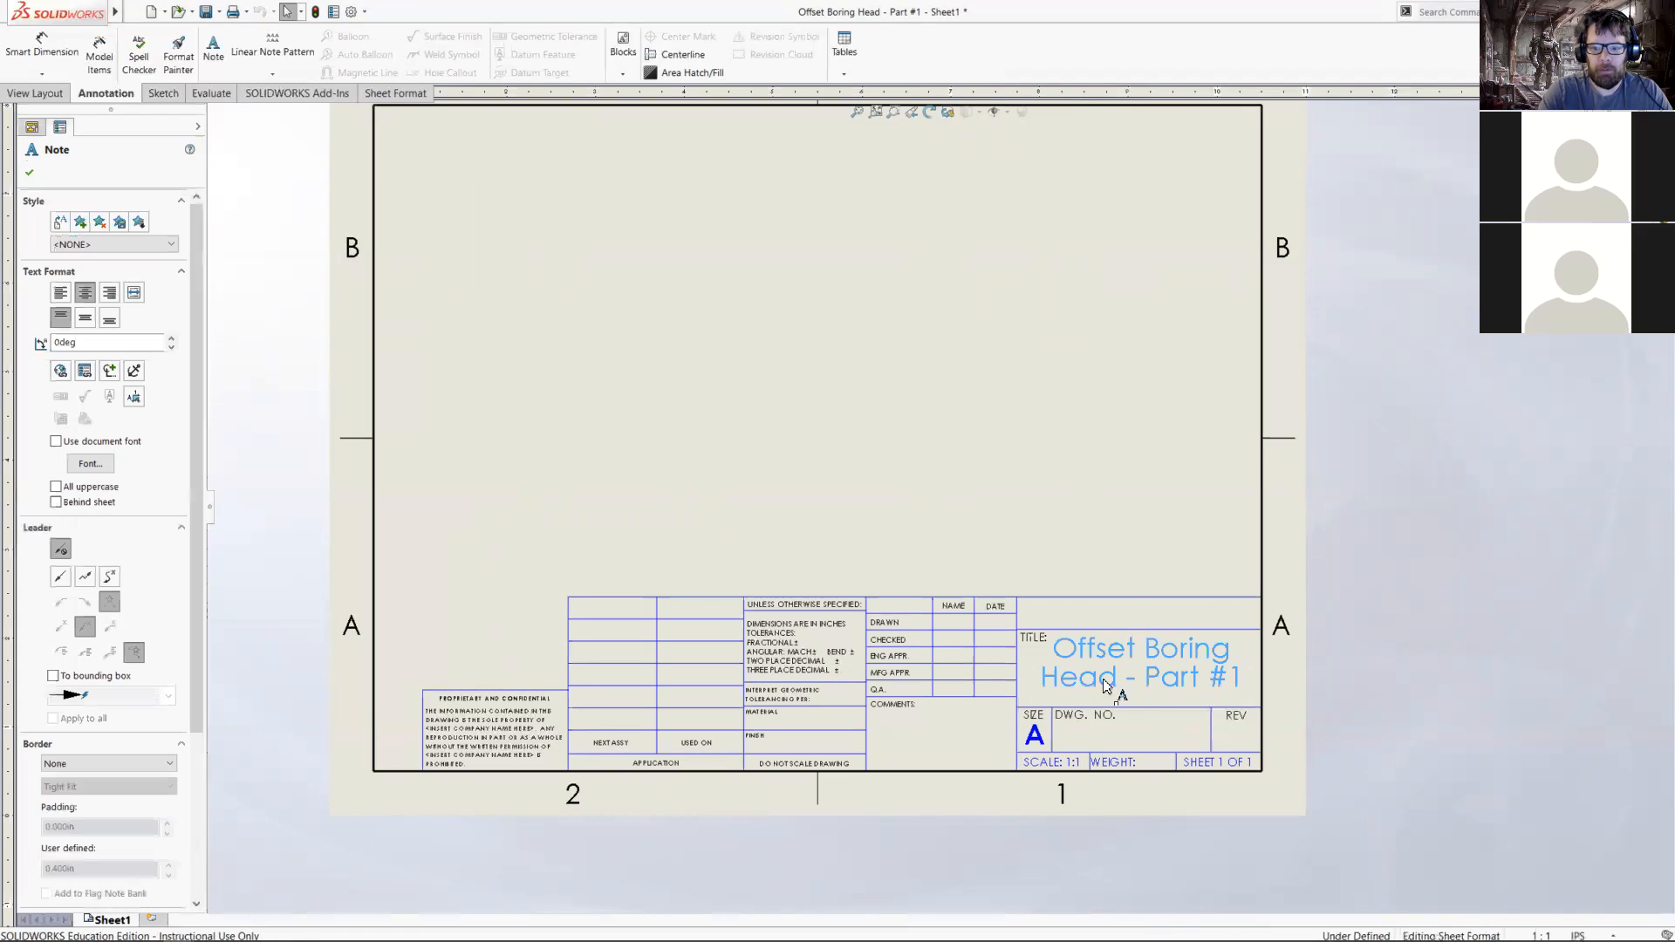
click(1058, 583)
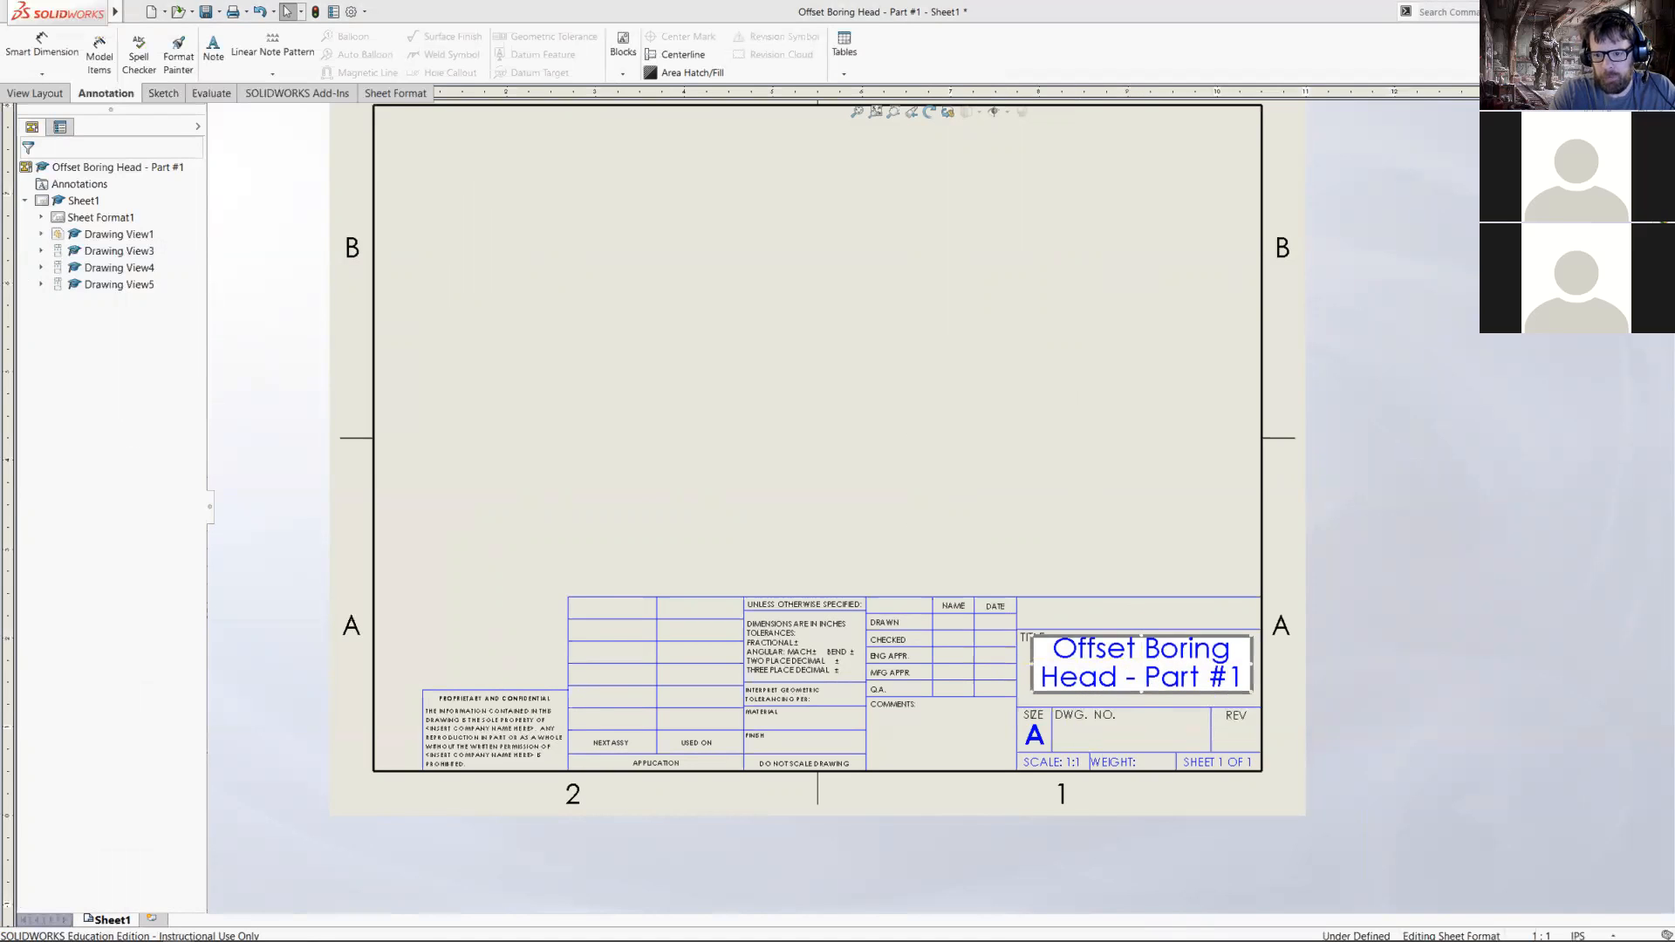
click(1143, 661)
scroll(1147, 663, down, 2)
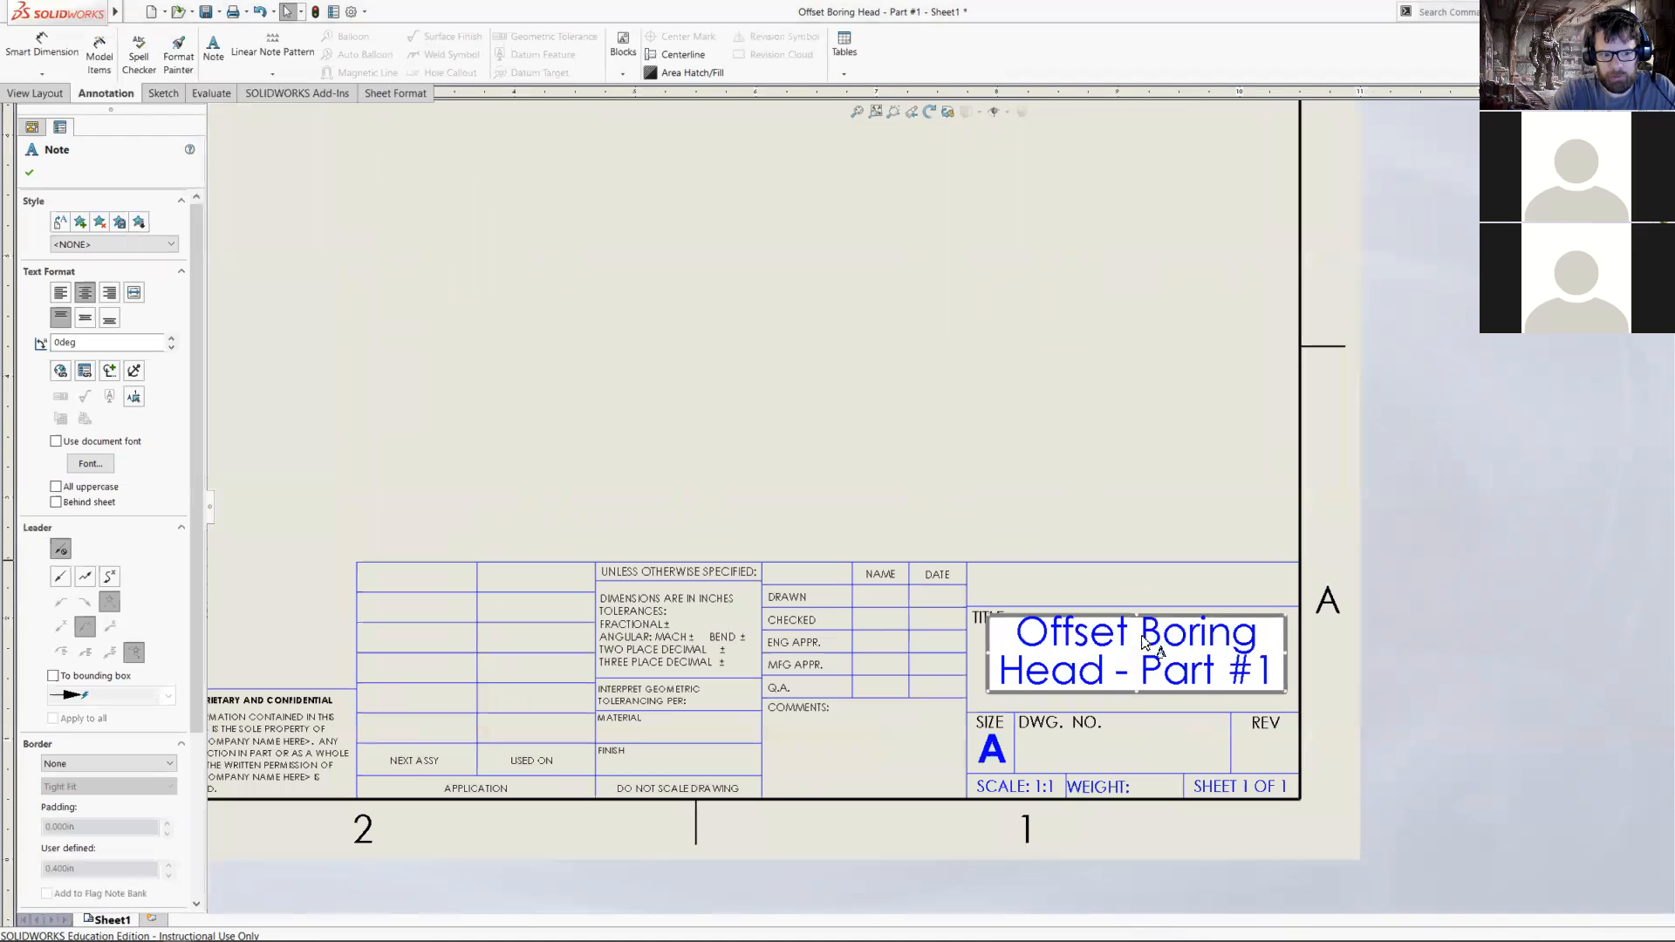
click(1138, 426)
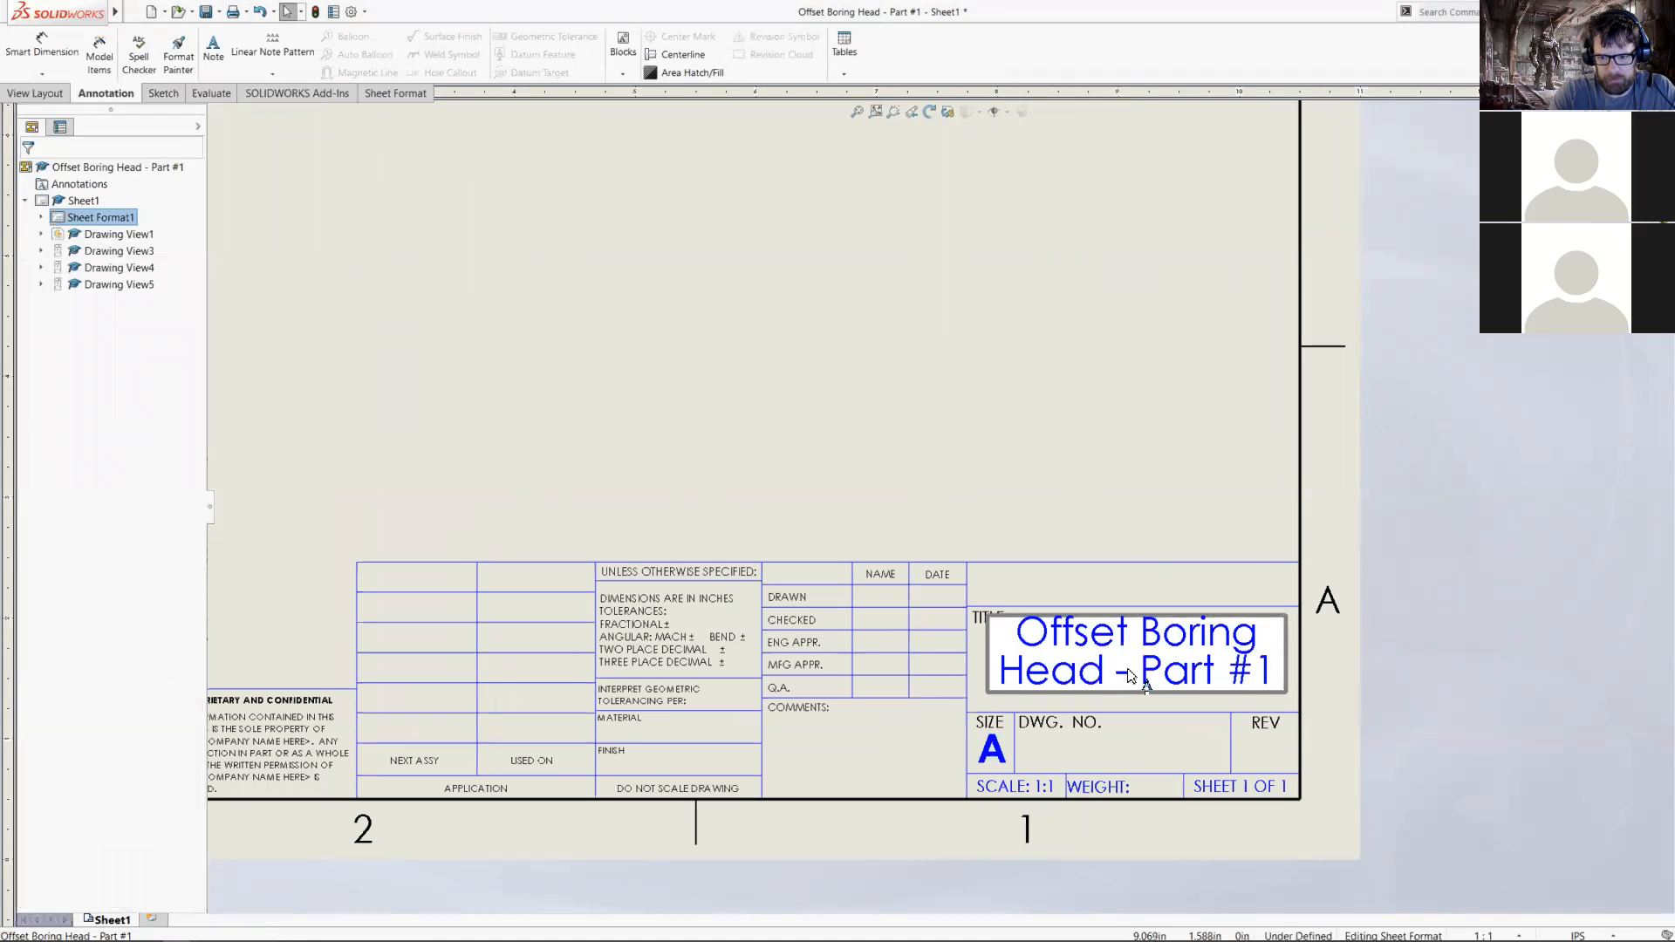
double_click(1131, 676)
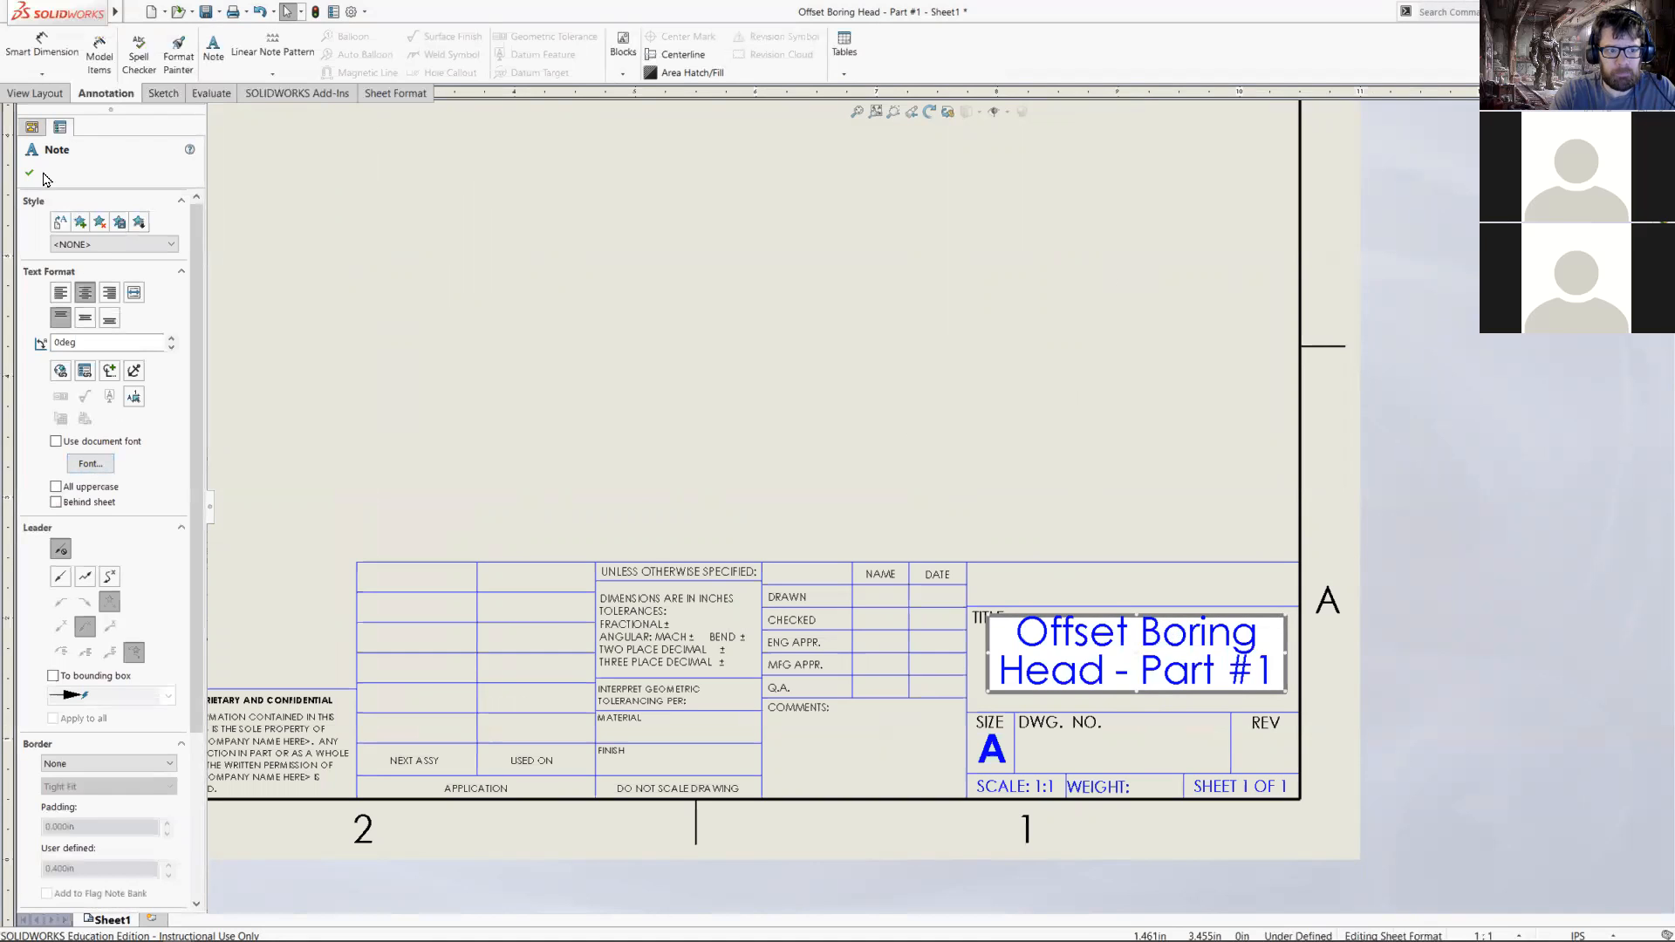
click(91, 464)
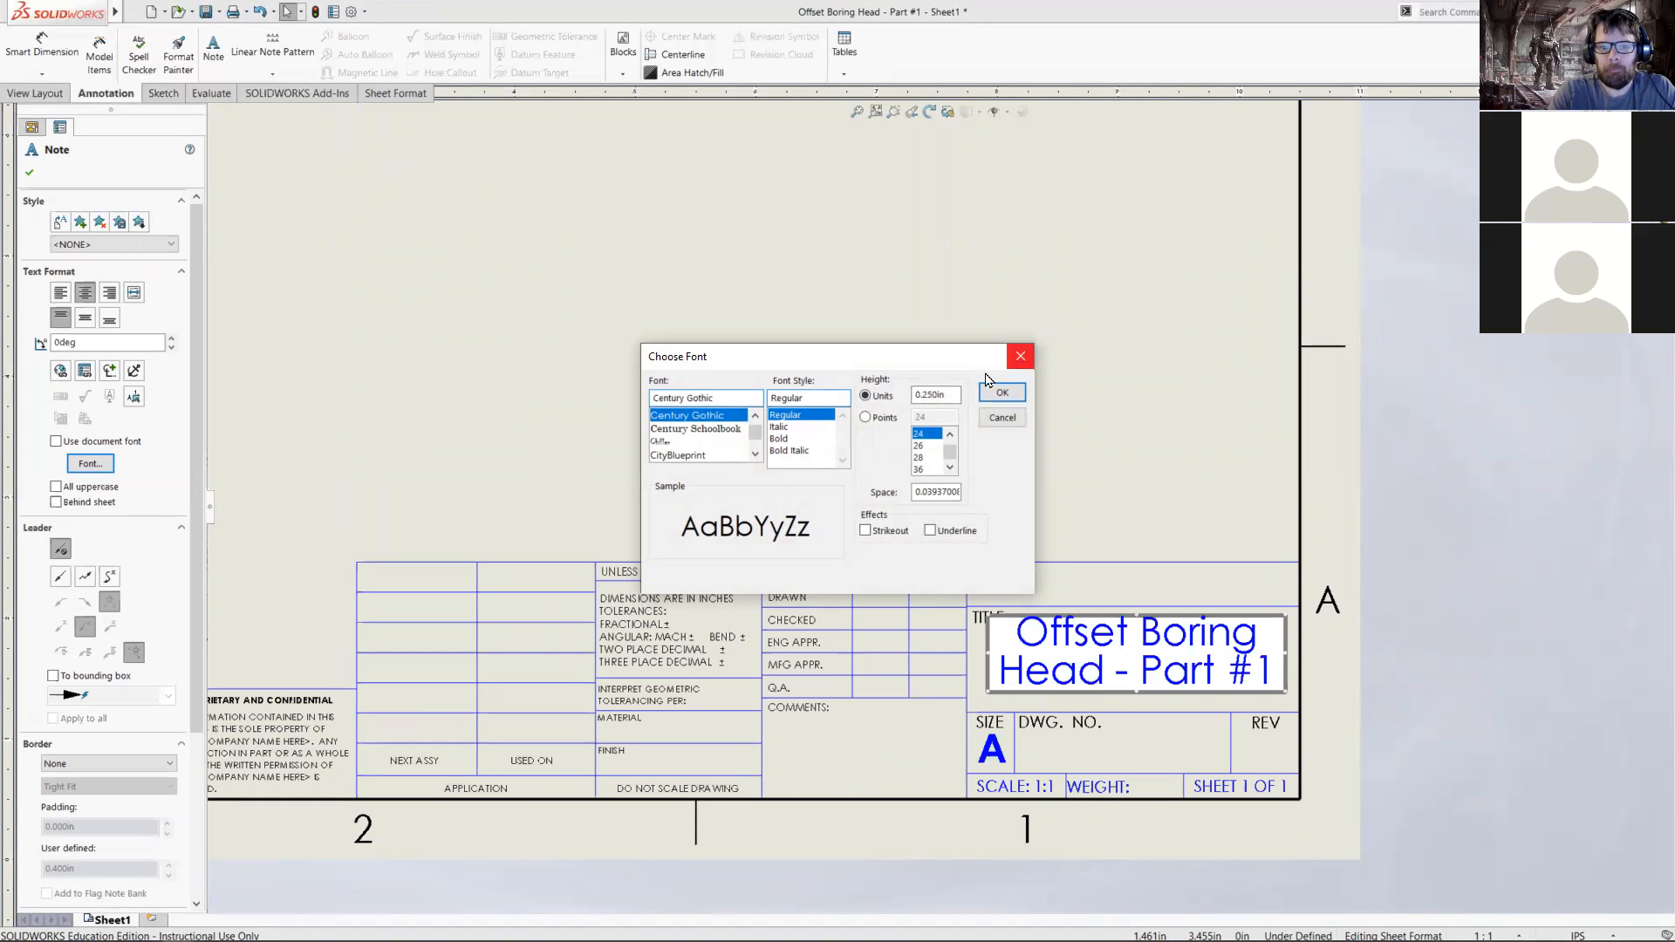
click(709, 430)
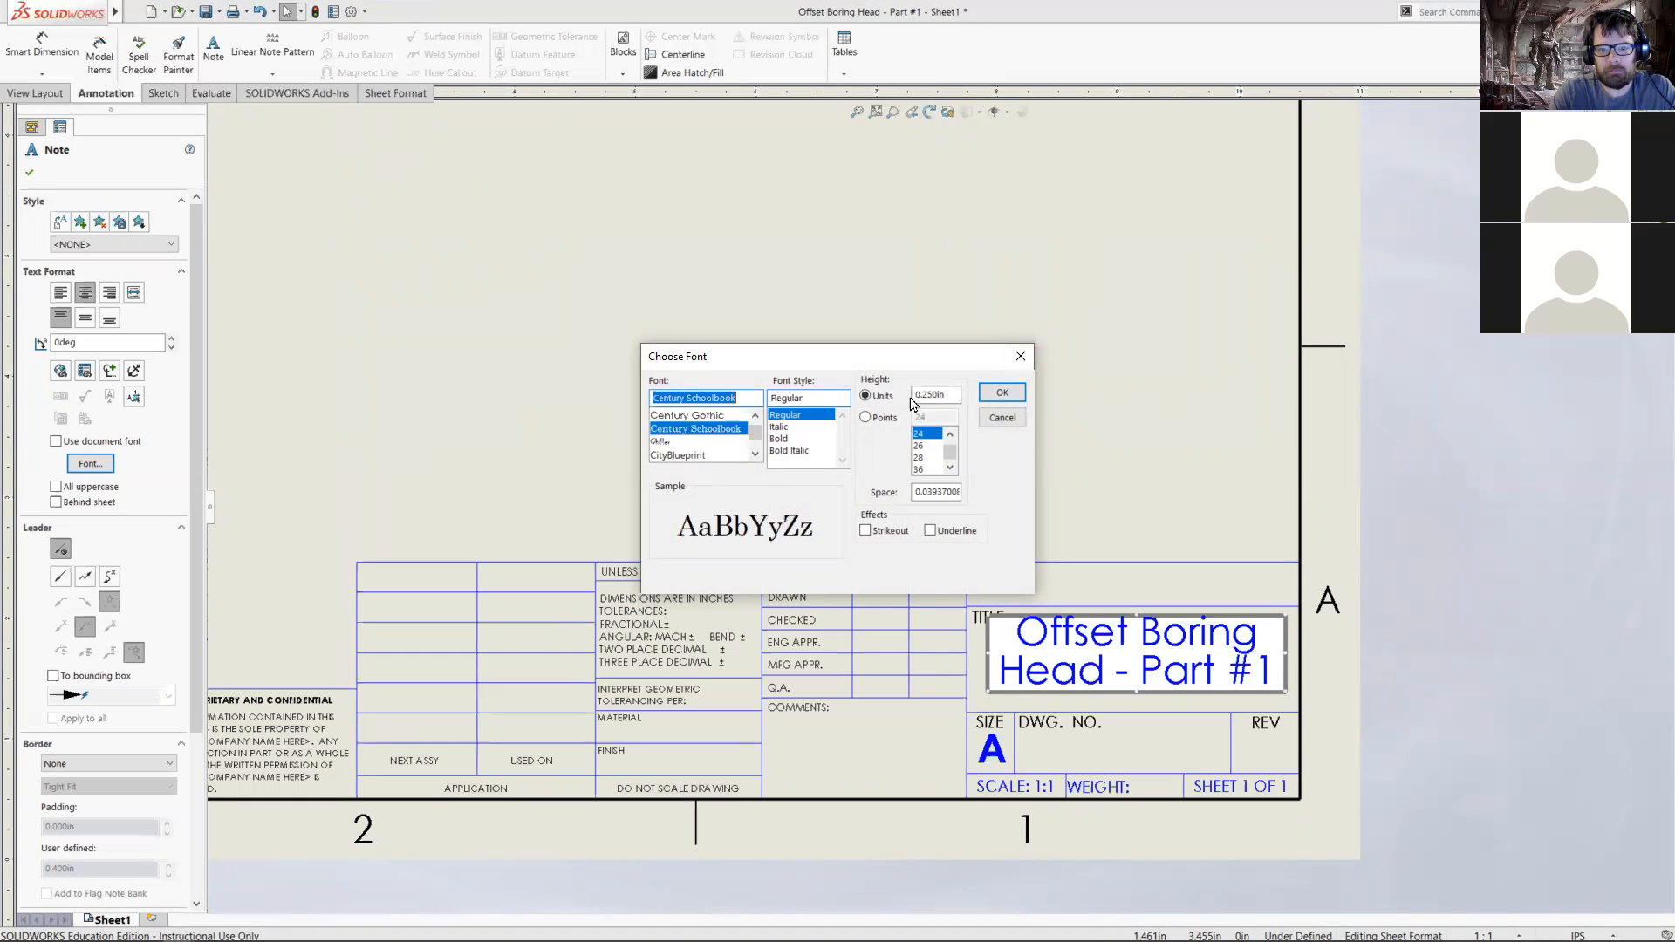
click(1015, 419)
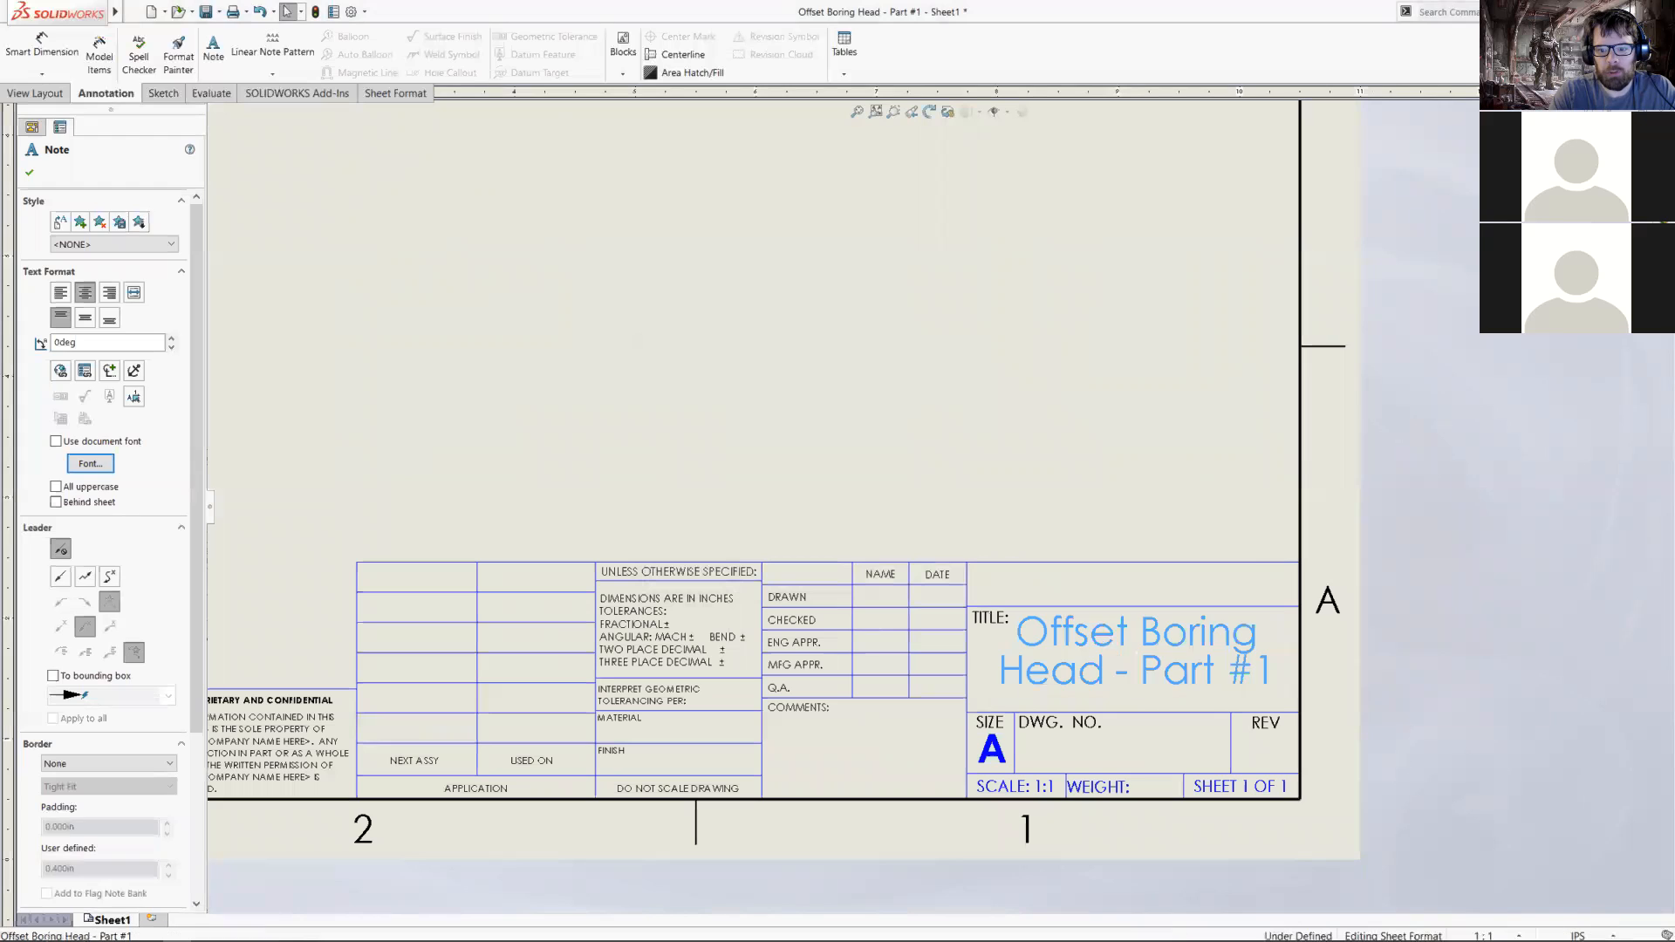
double_click(1108, 644)
click(1108, 644)
double_click(1091, 652)
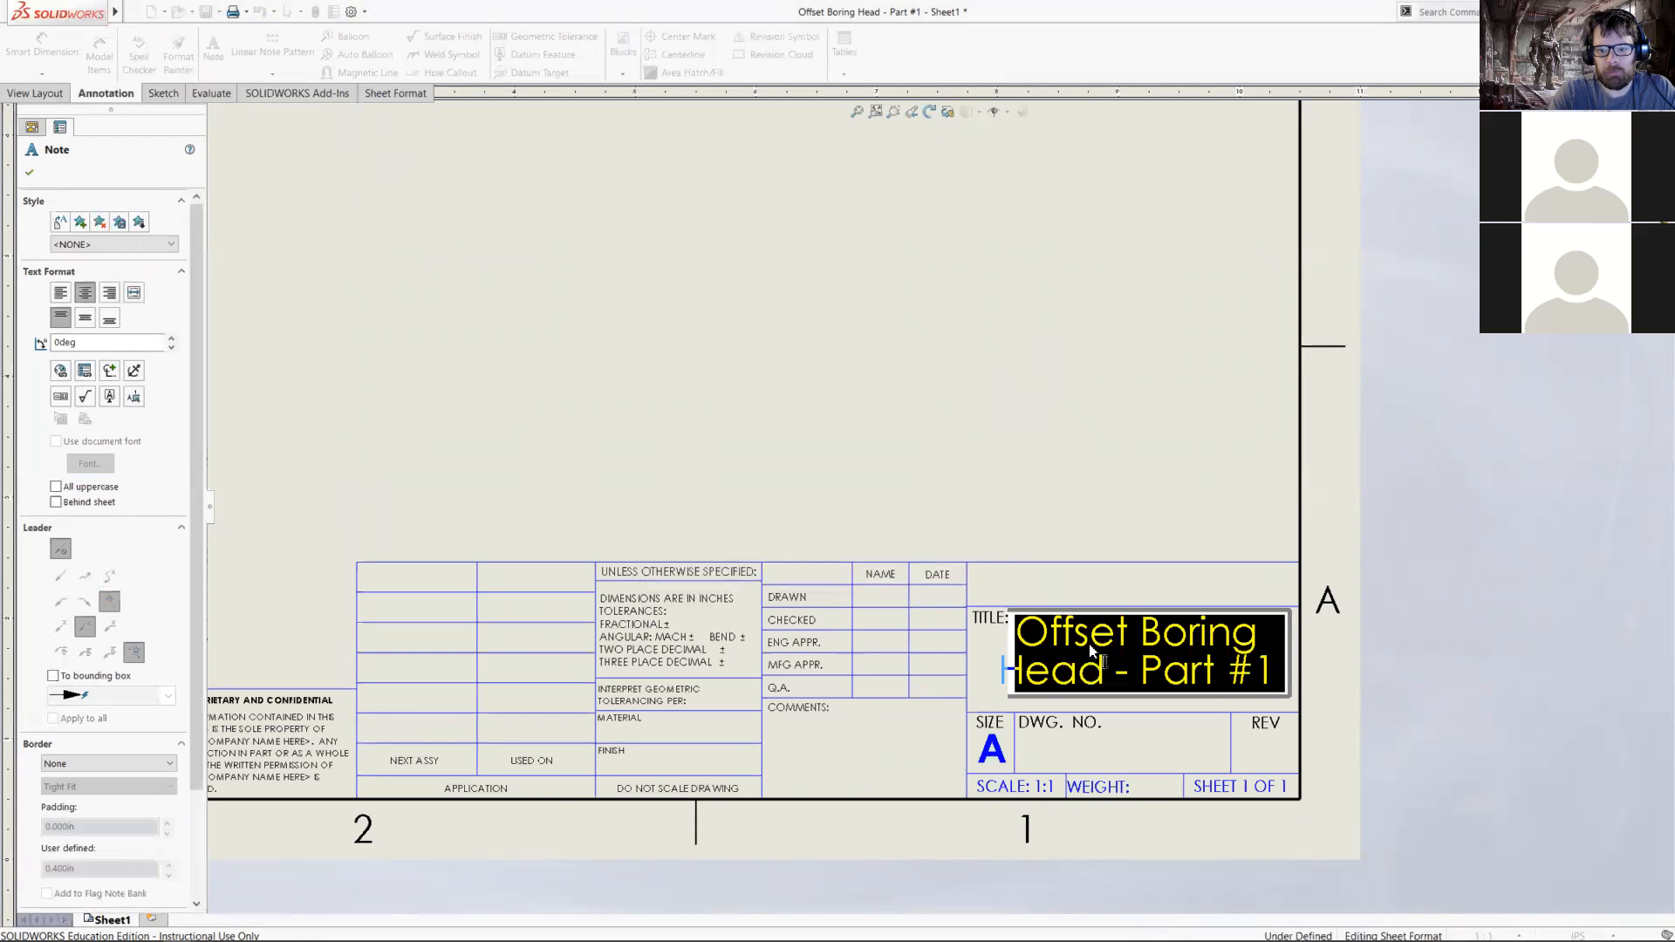
right_click(1091, 646)
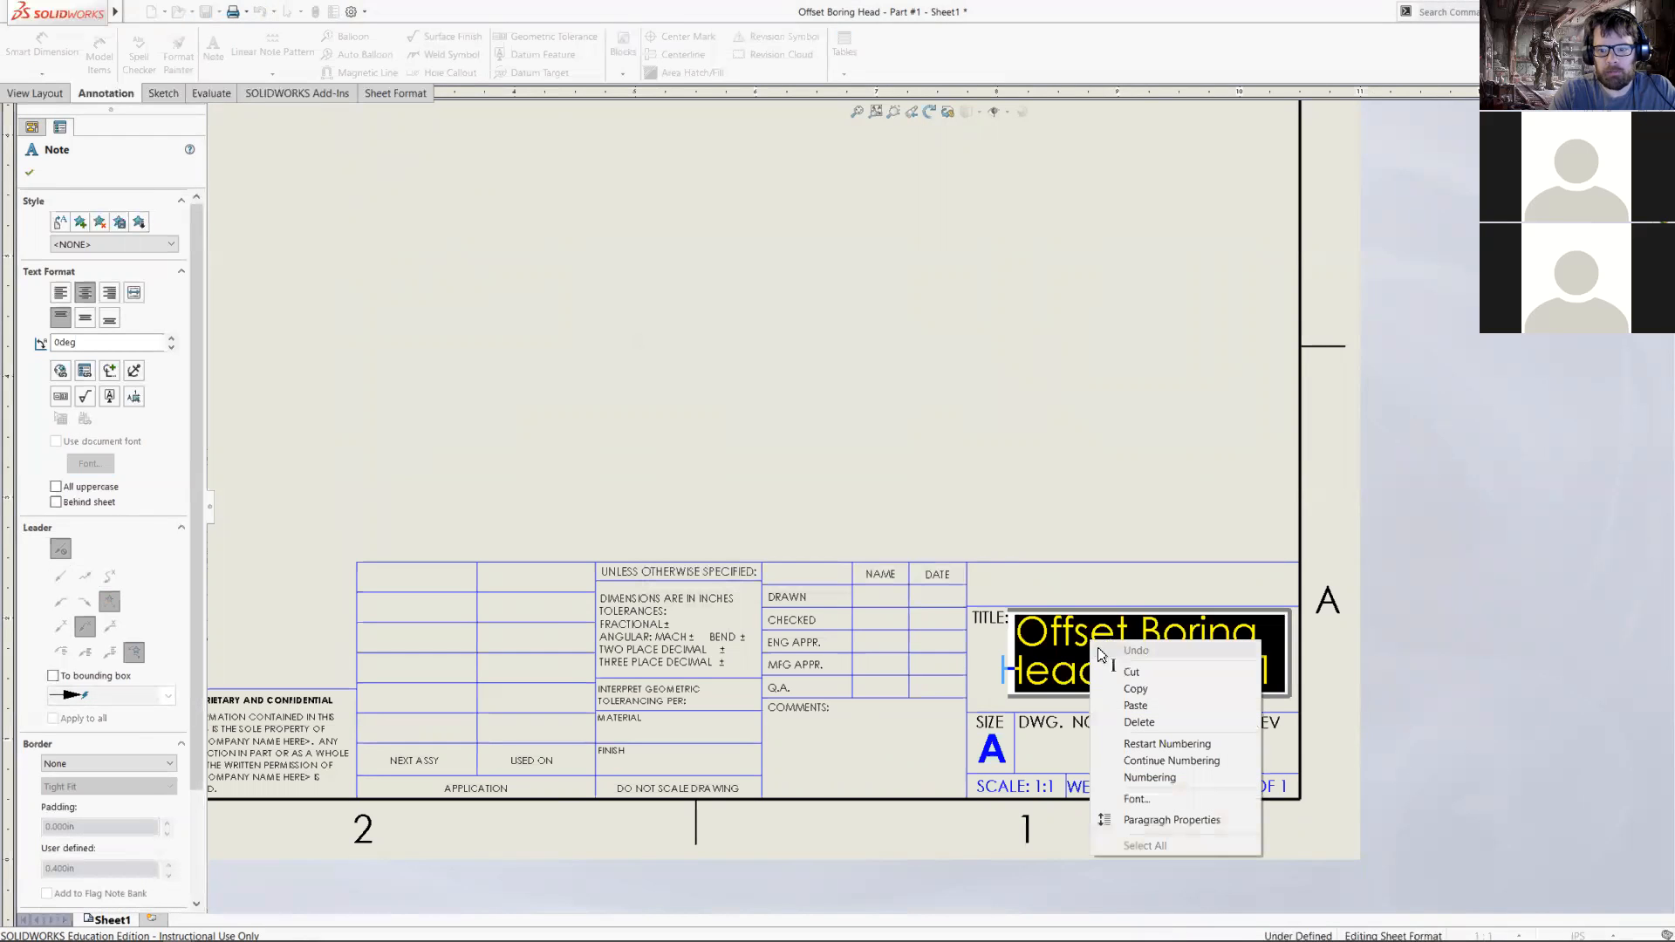
click(1167, 819)
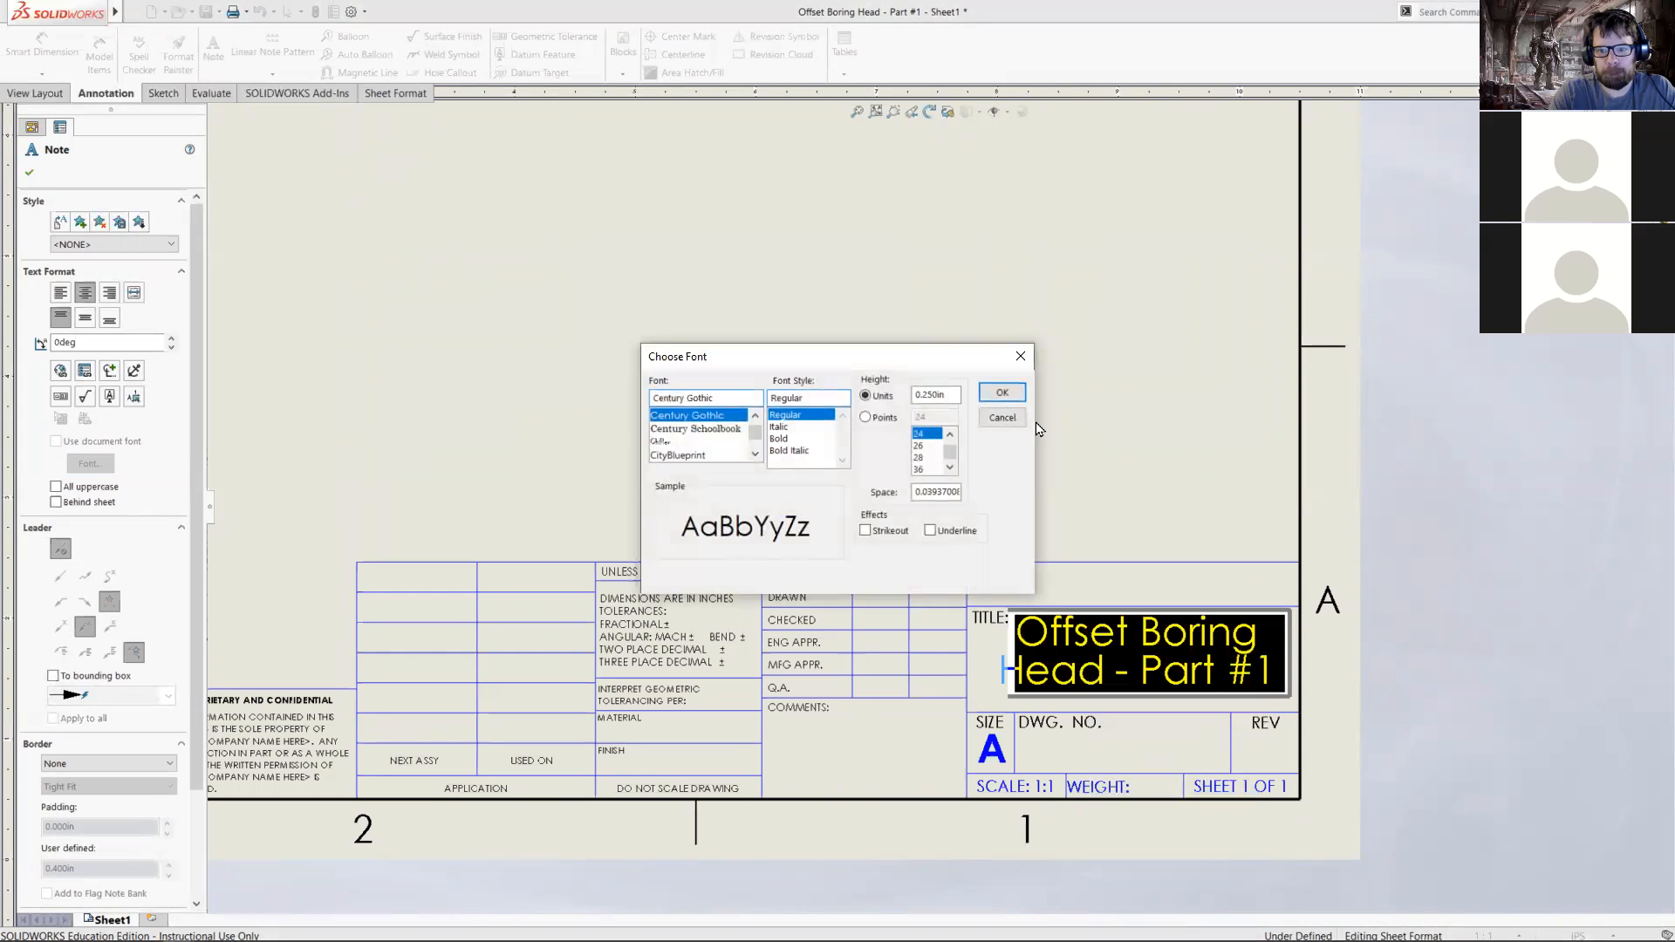
click(1001, 418)
key(Escape)
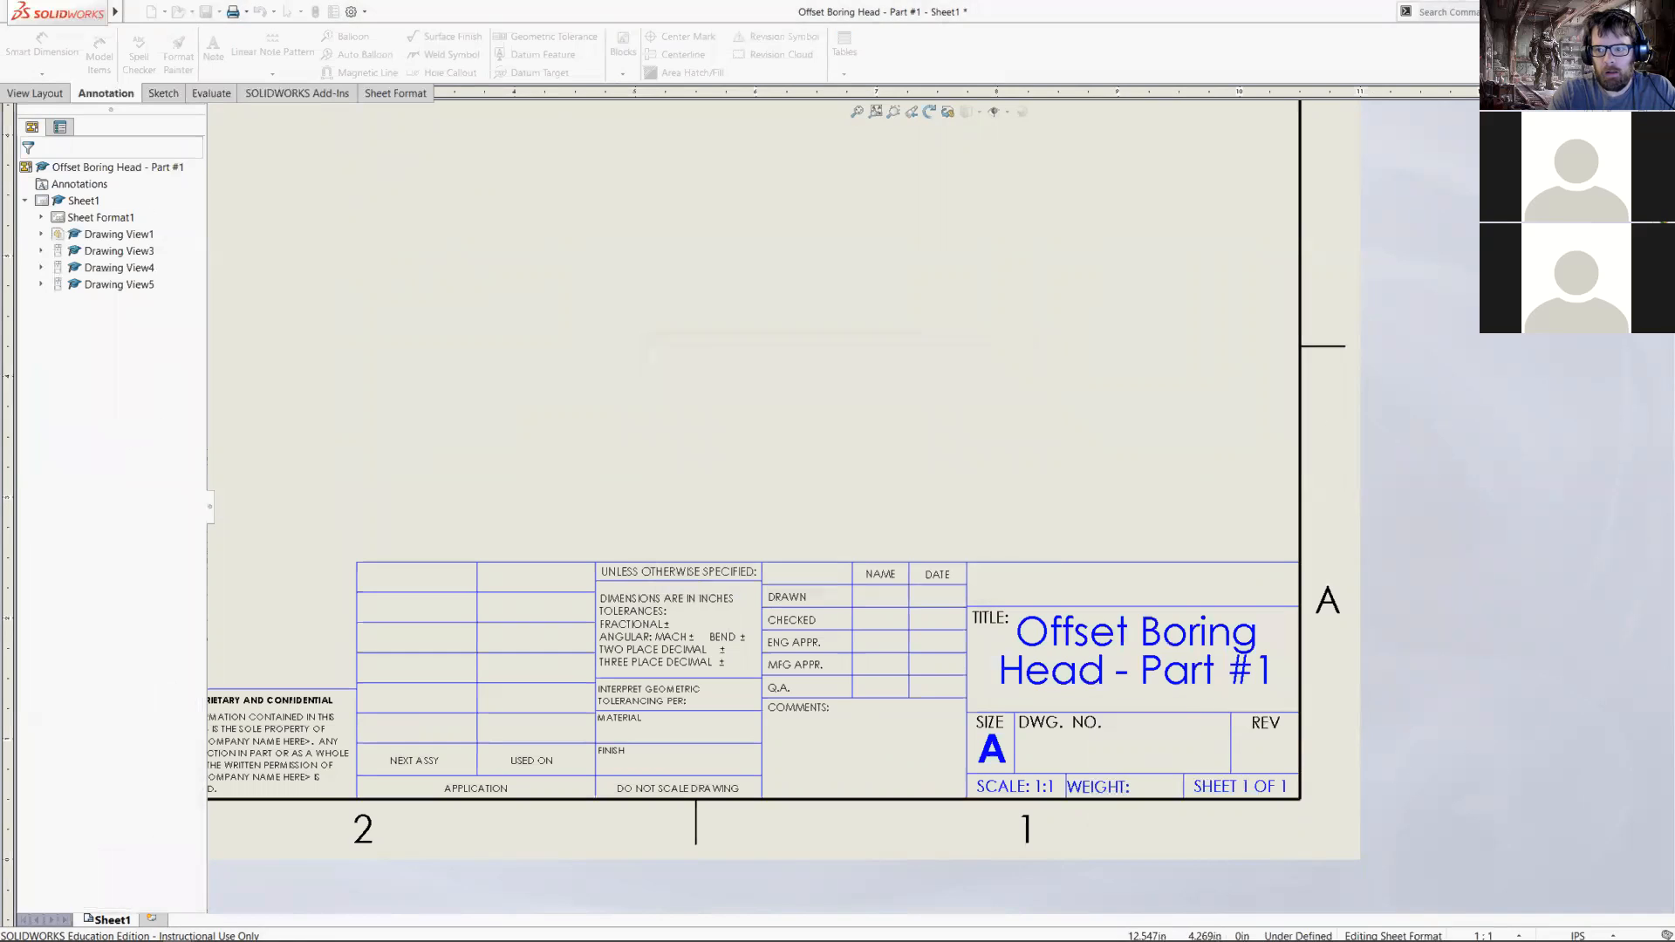
click(1651, 124)
- Edit the sheet format and set the font height of the whole part name note in the TITLE box to 16 points
double_click(1172, 647)
right_click(1172, 650)
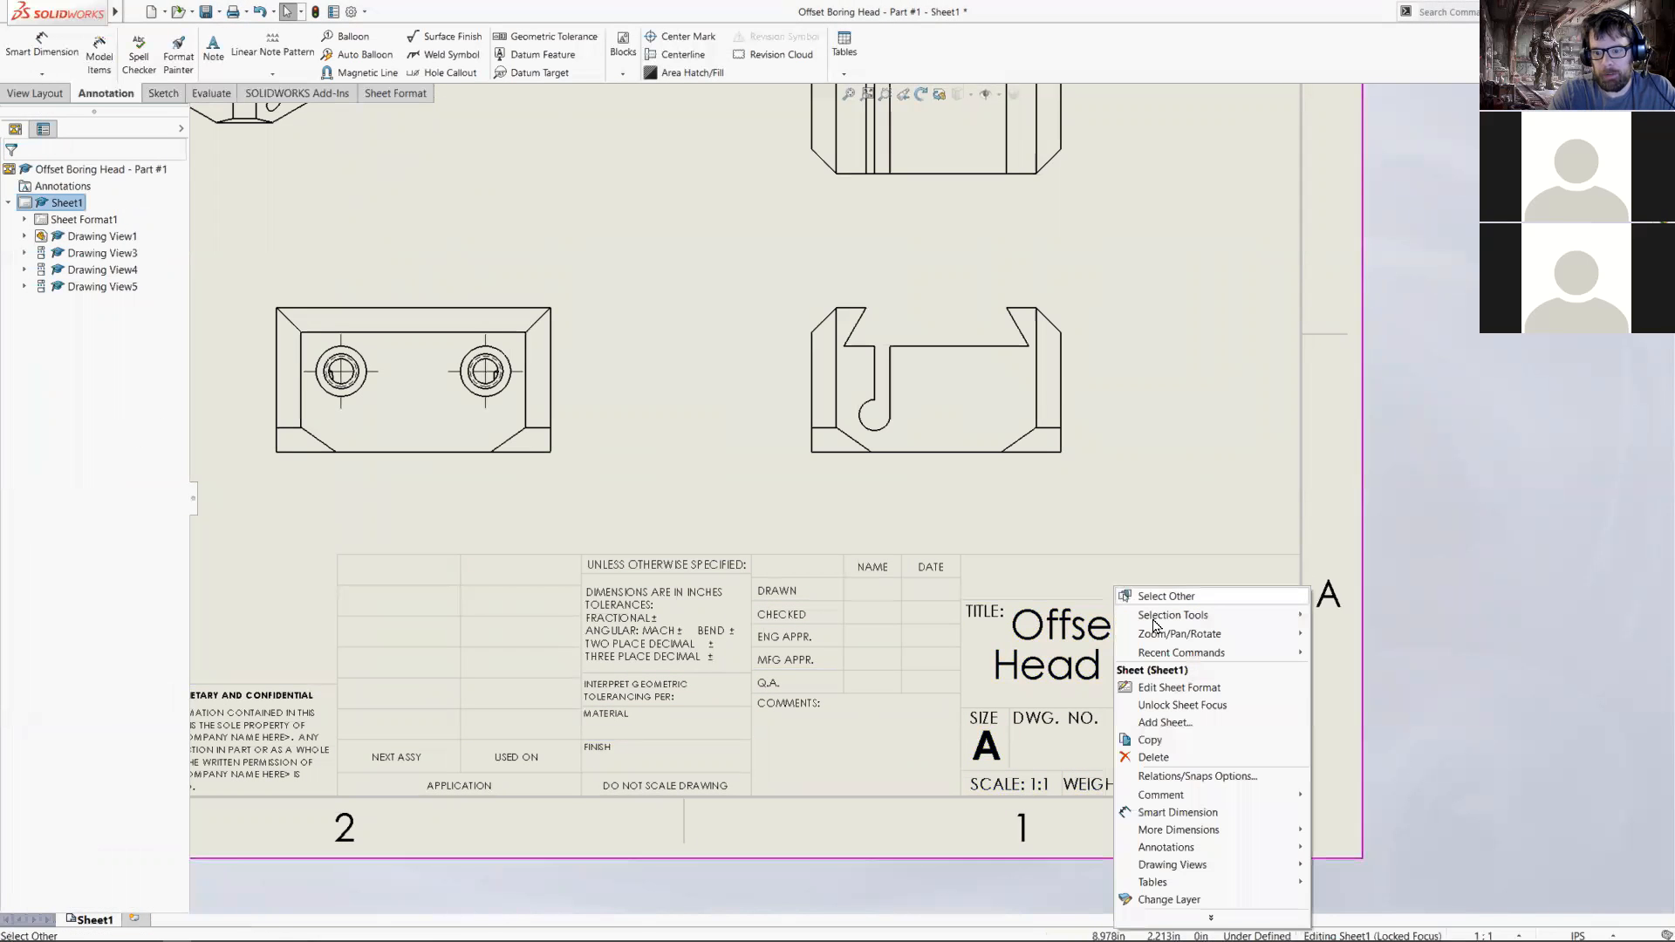
click(1178, 688)
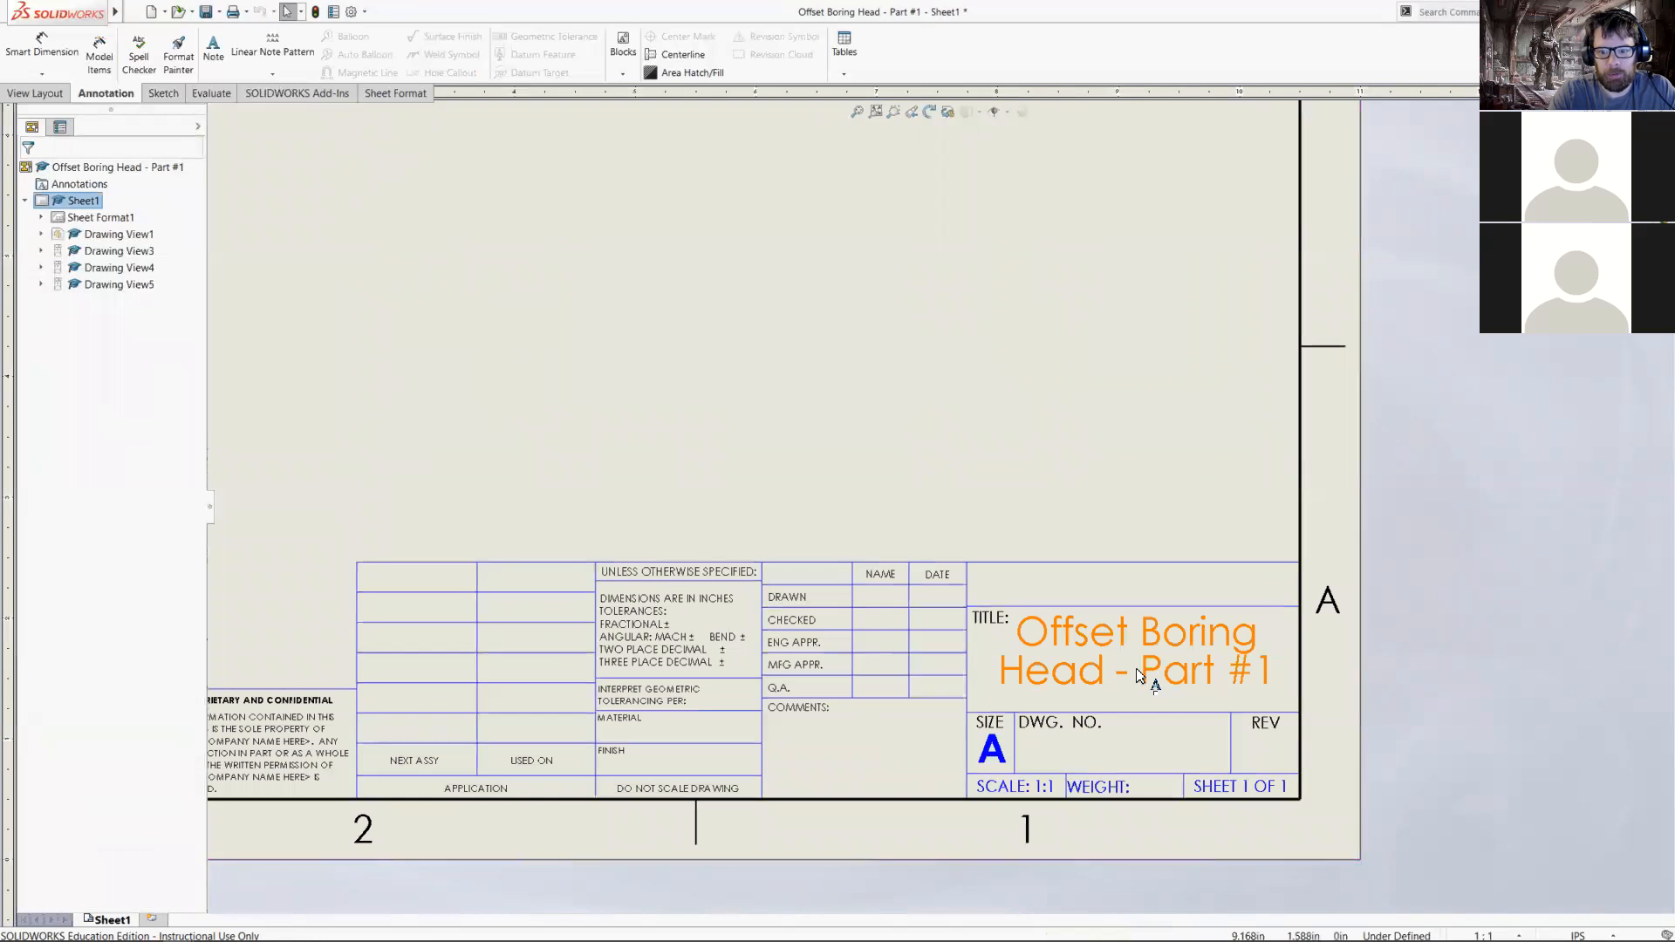
click(1134, 683)
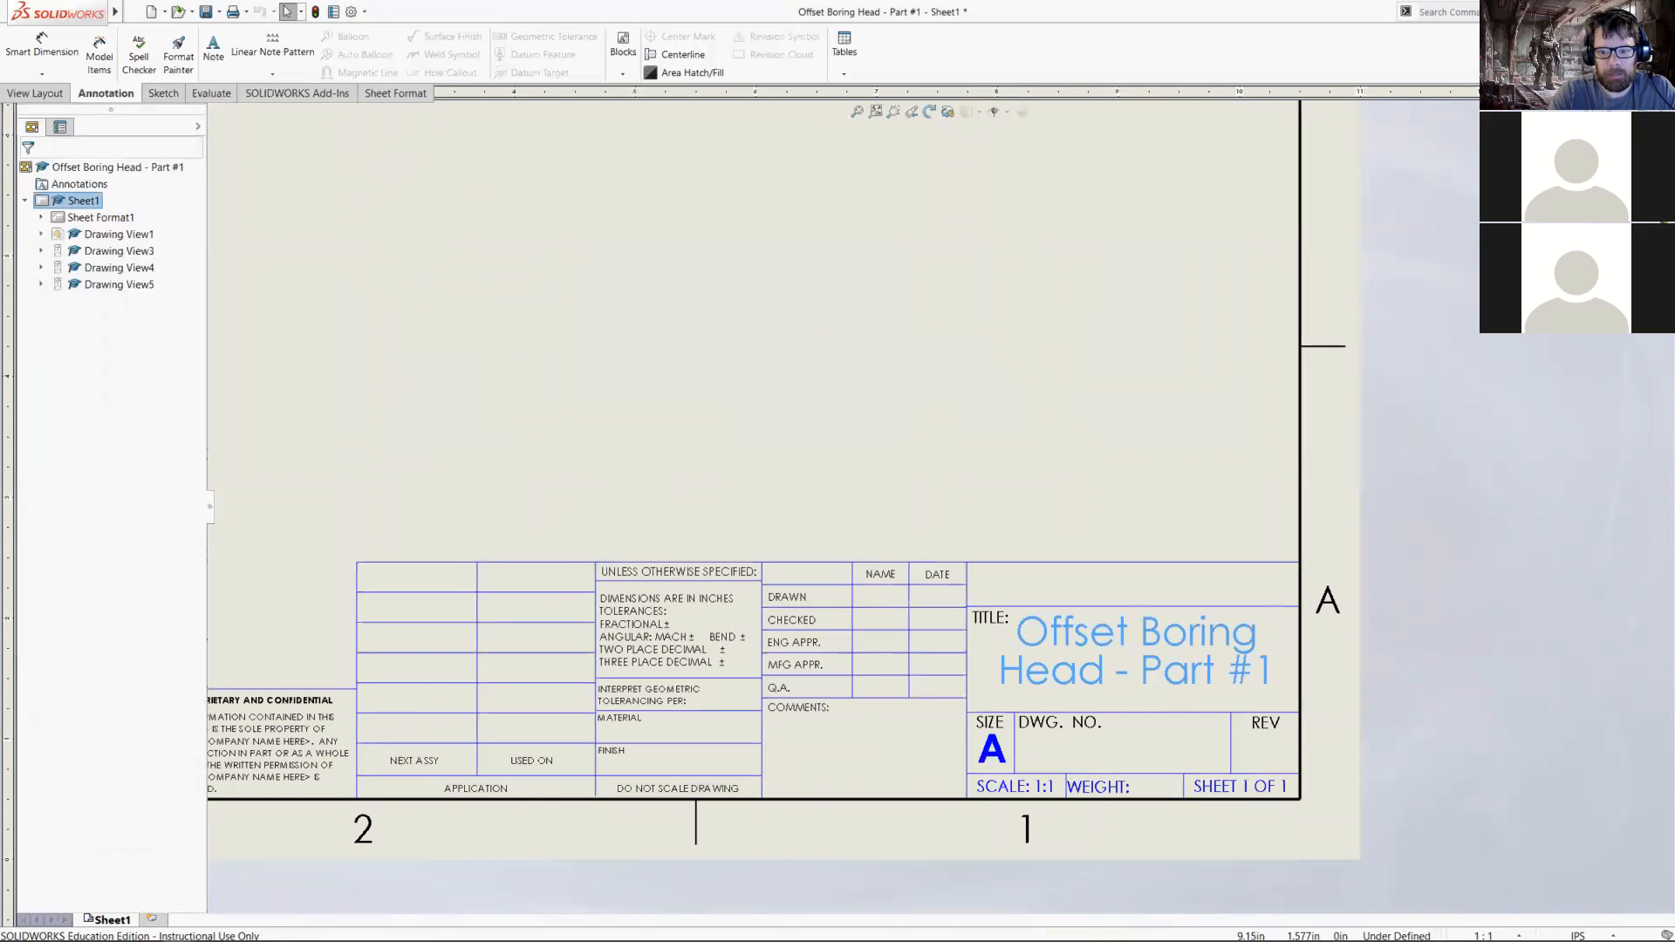
double_click(1142, 678)
right_click(1125, 678)
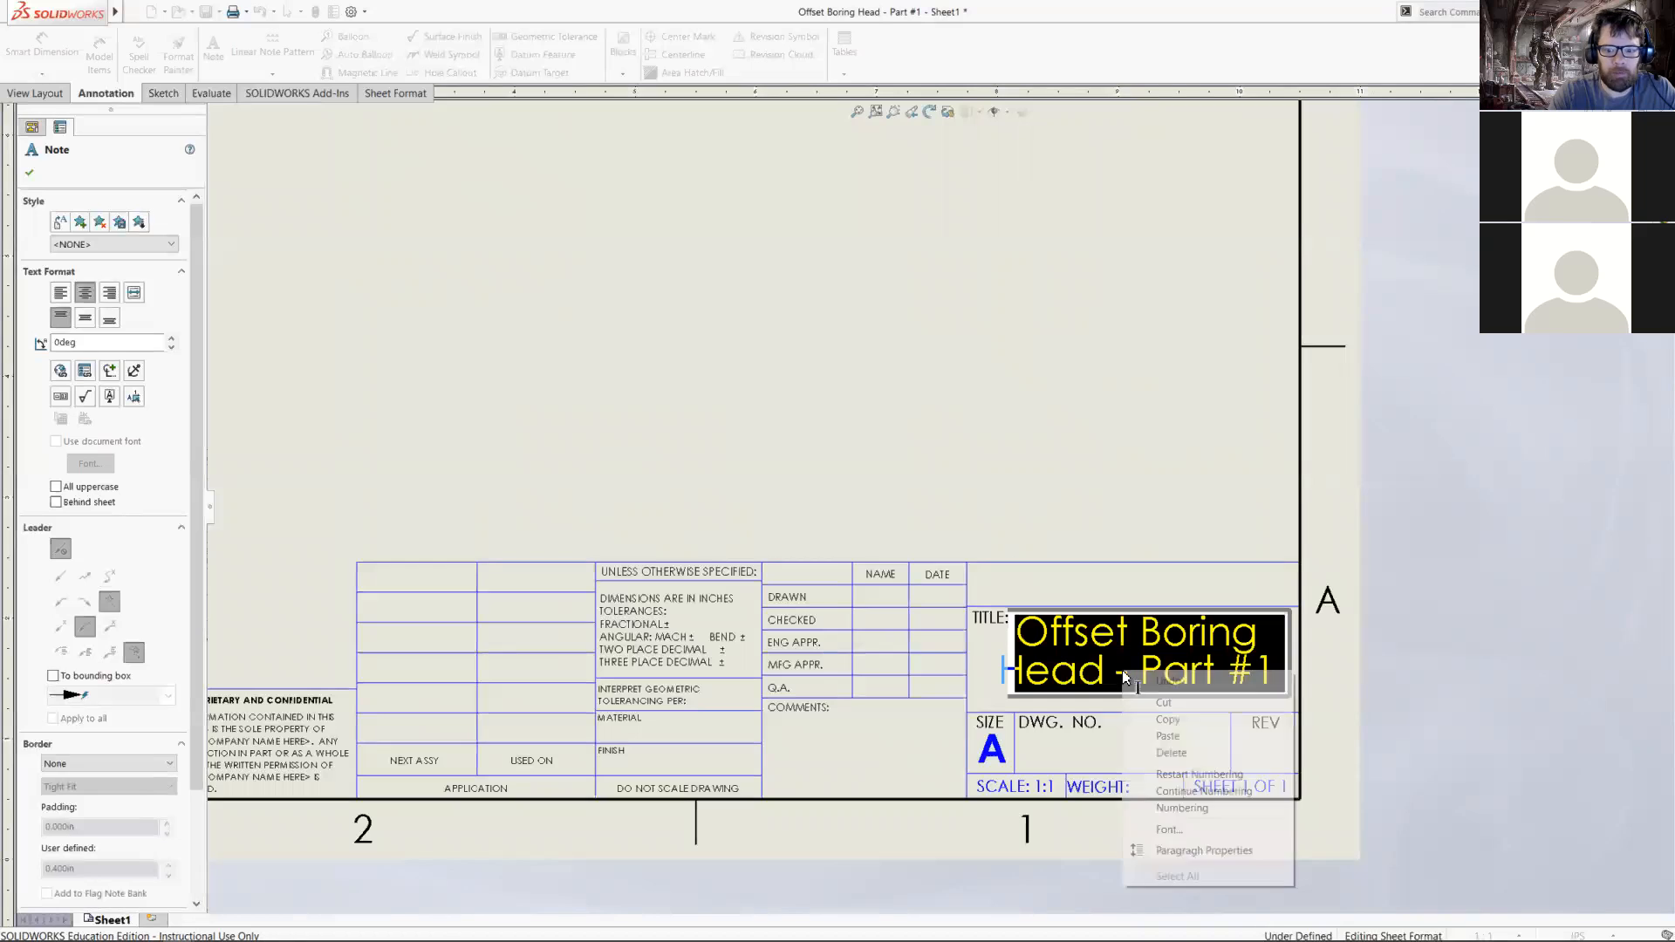
click(1169, 829)
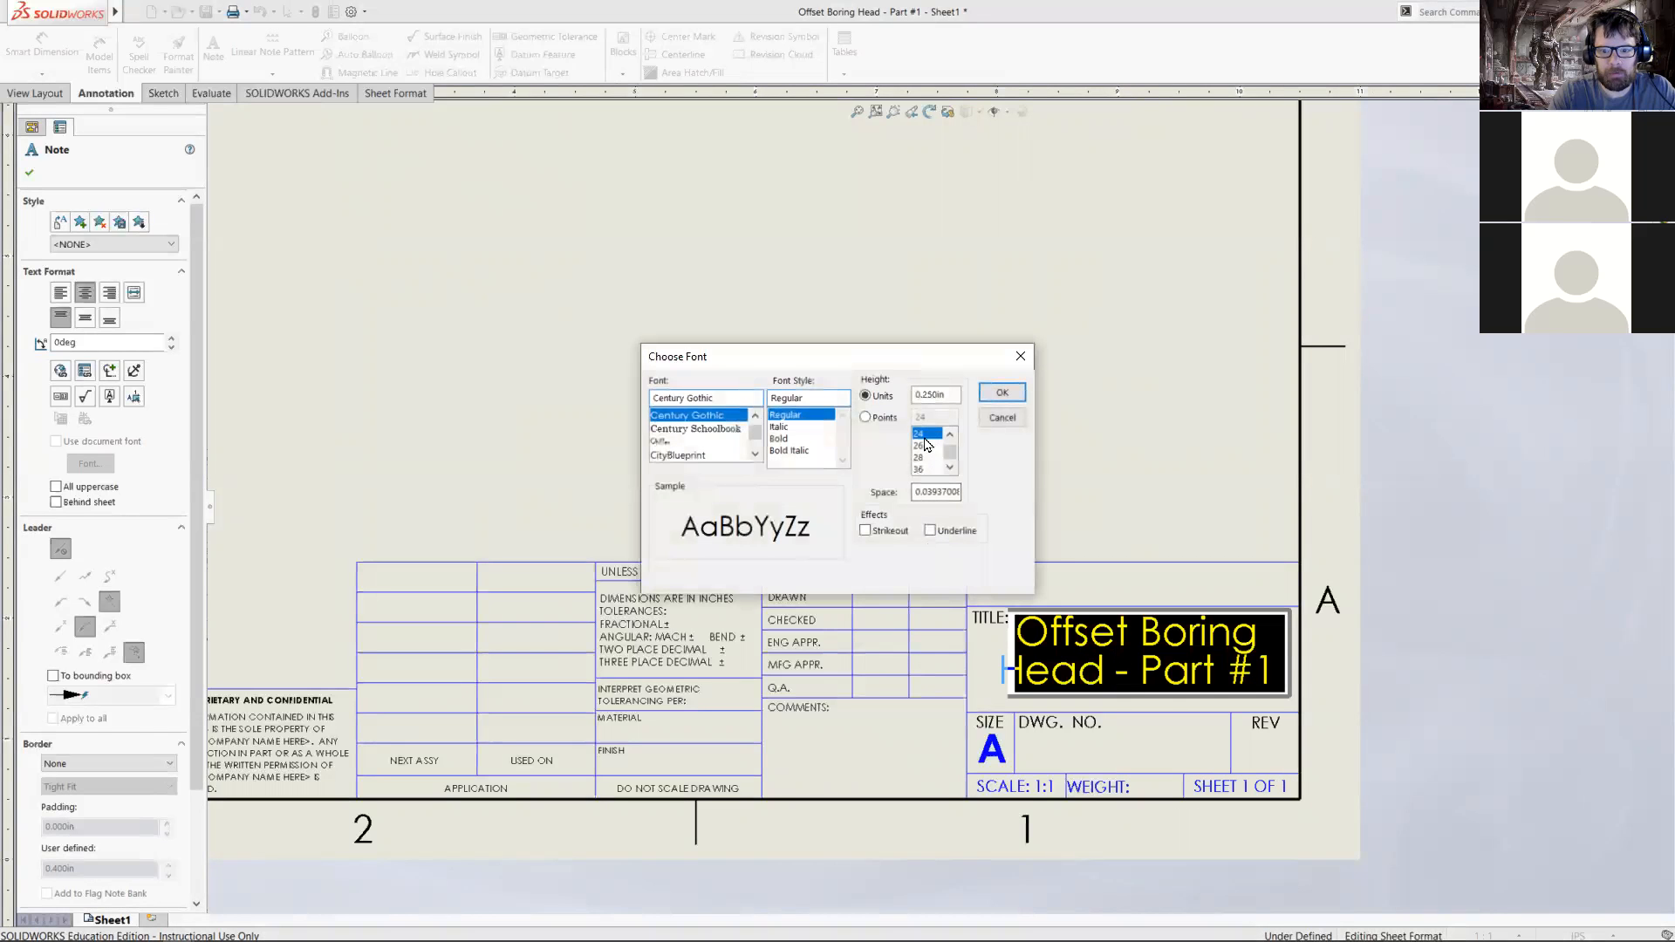
click(881, 418)
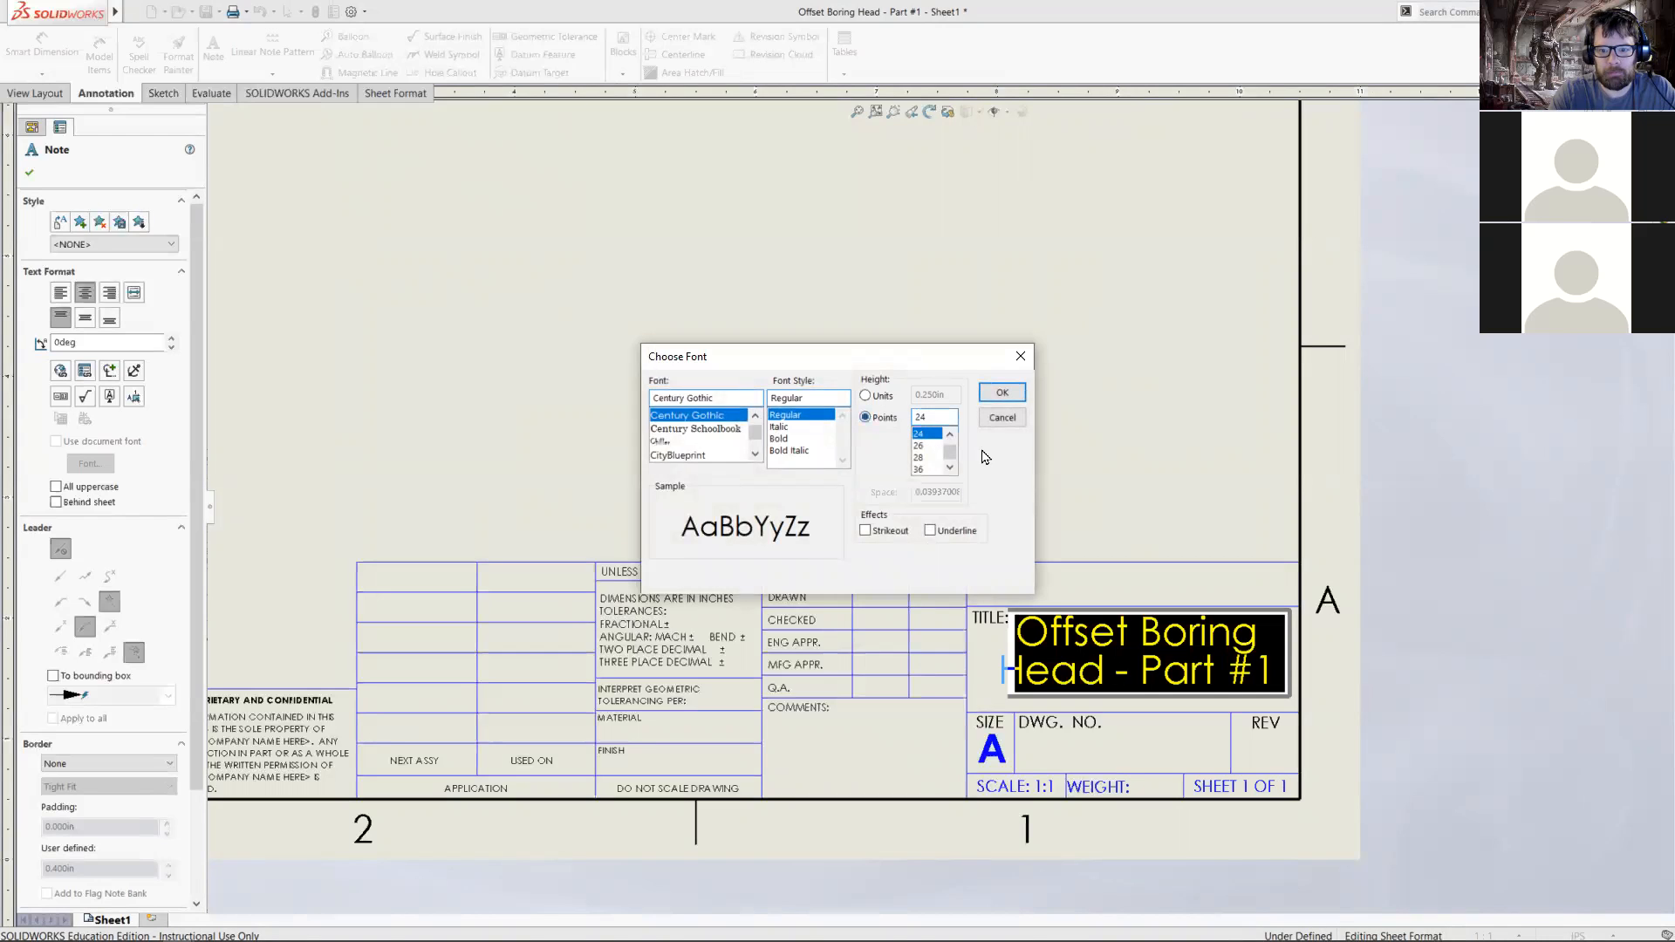
click(950, 435)
click(951, 436)
click(950, 435)
click(927, 470)
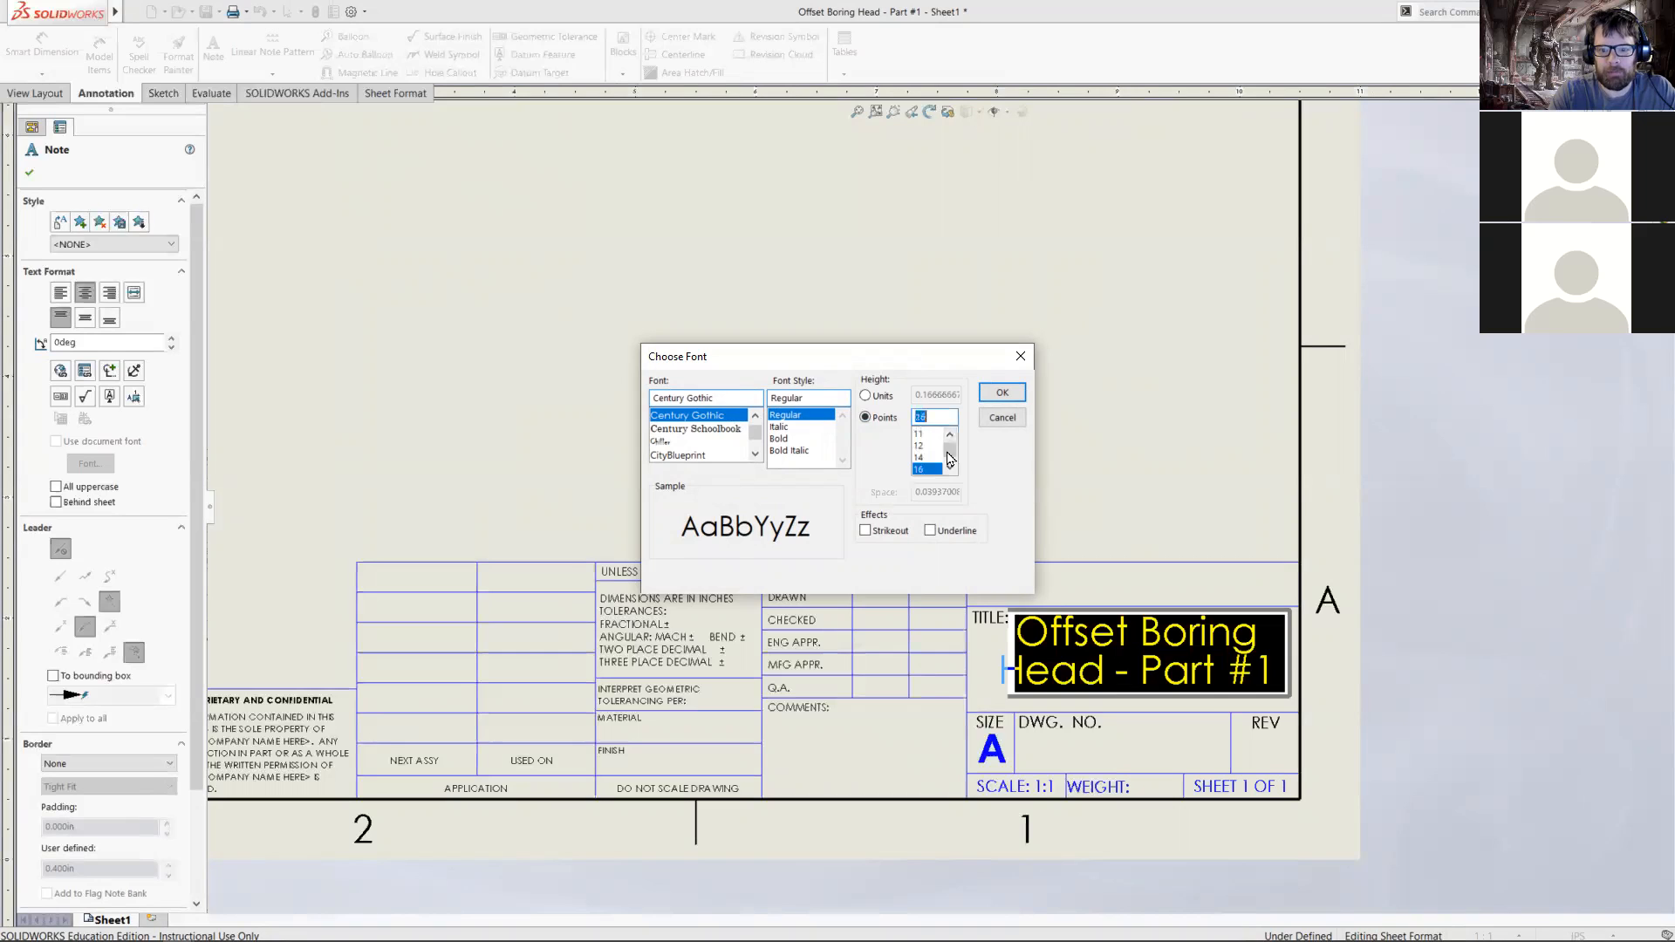
click(1001, 396)
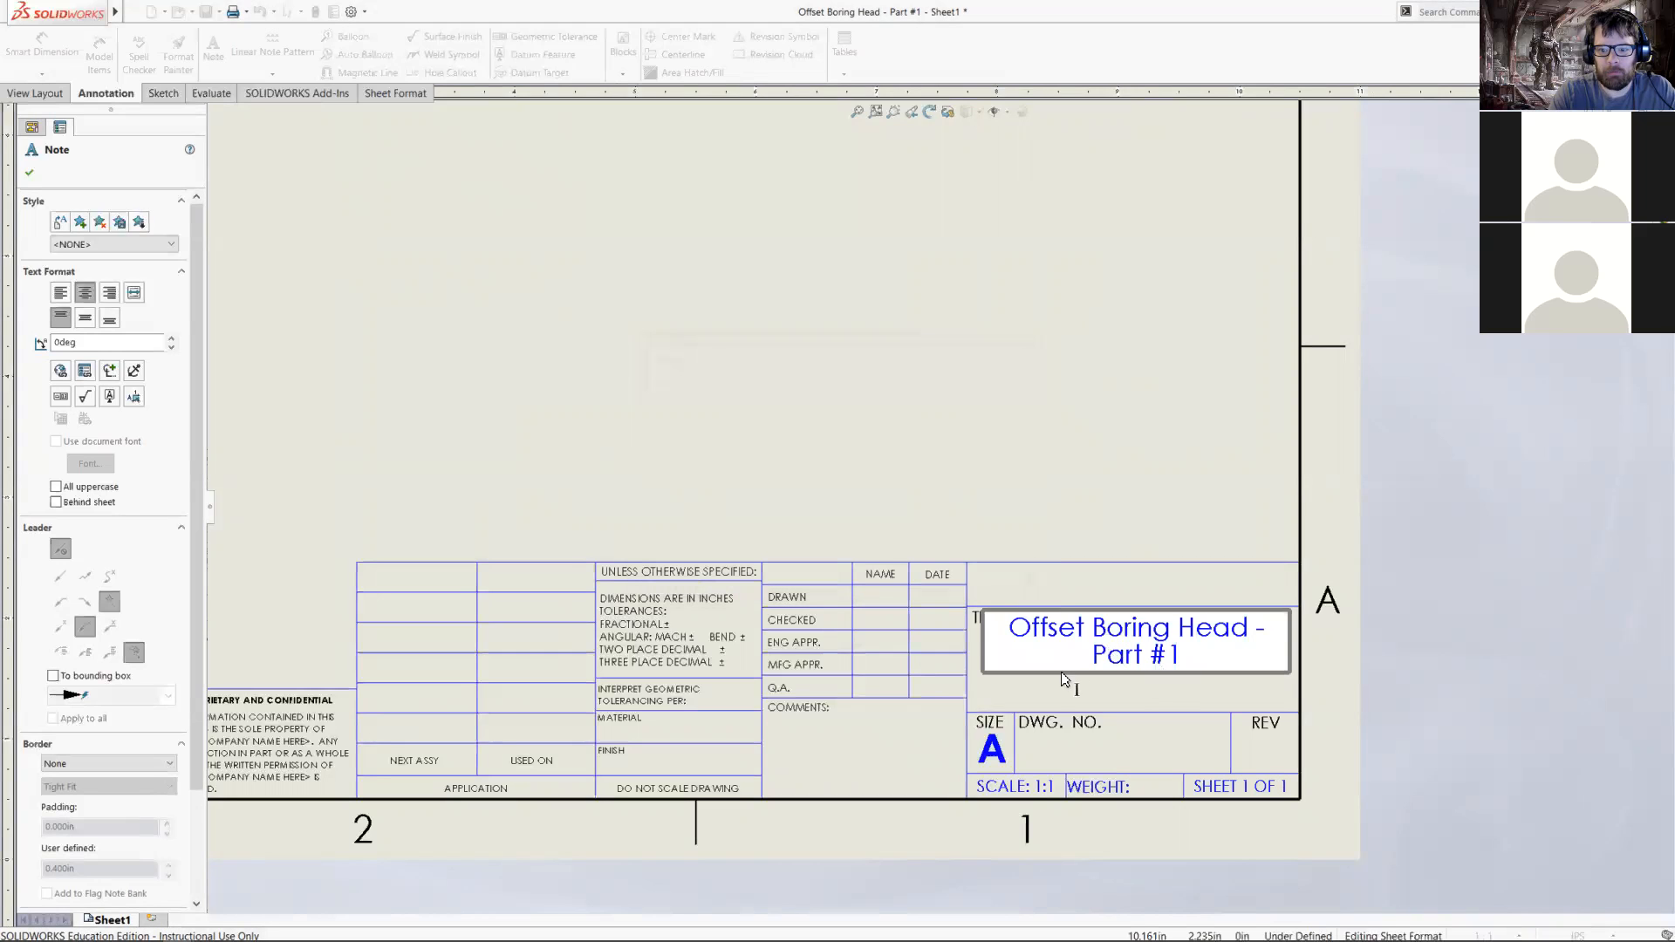
- Move the part name note down below the TITLE label, slightly enlarge its text frame and exit sheet format editing
click(1196, 530)
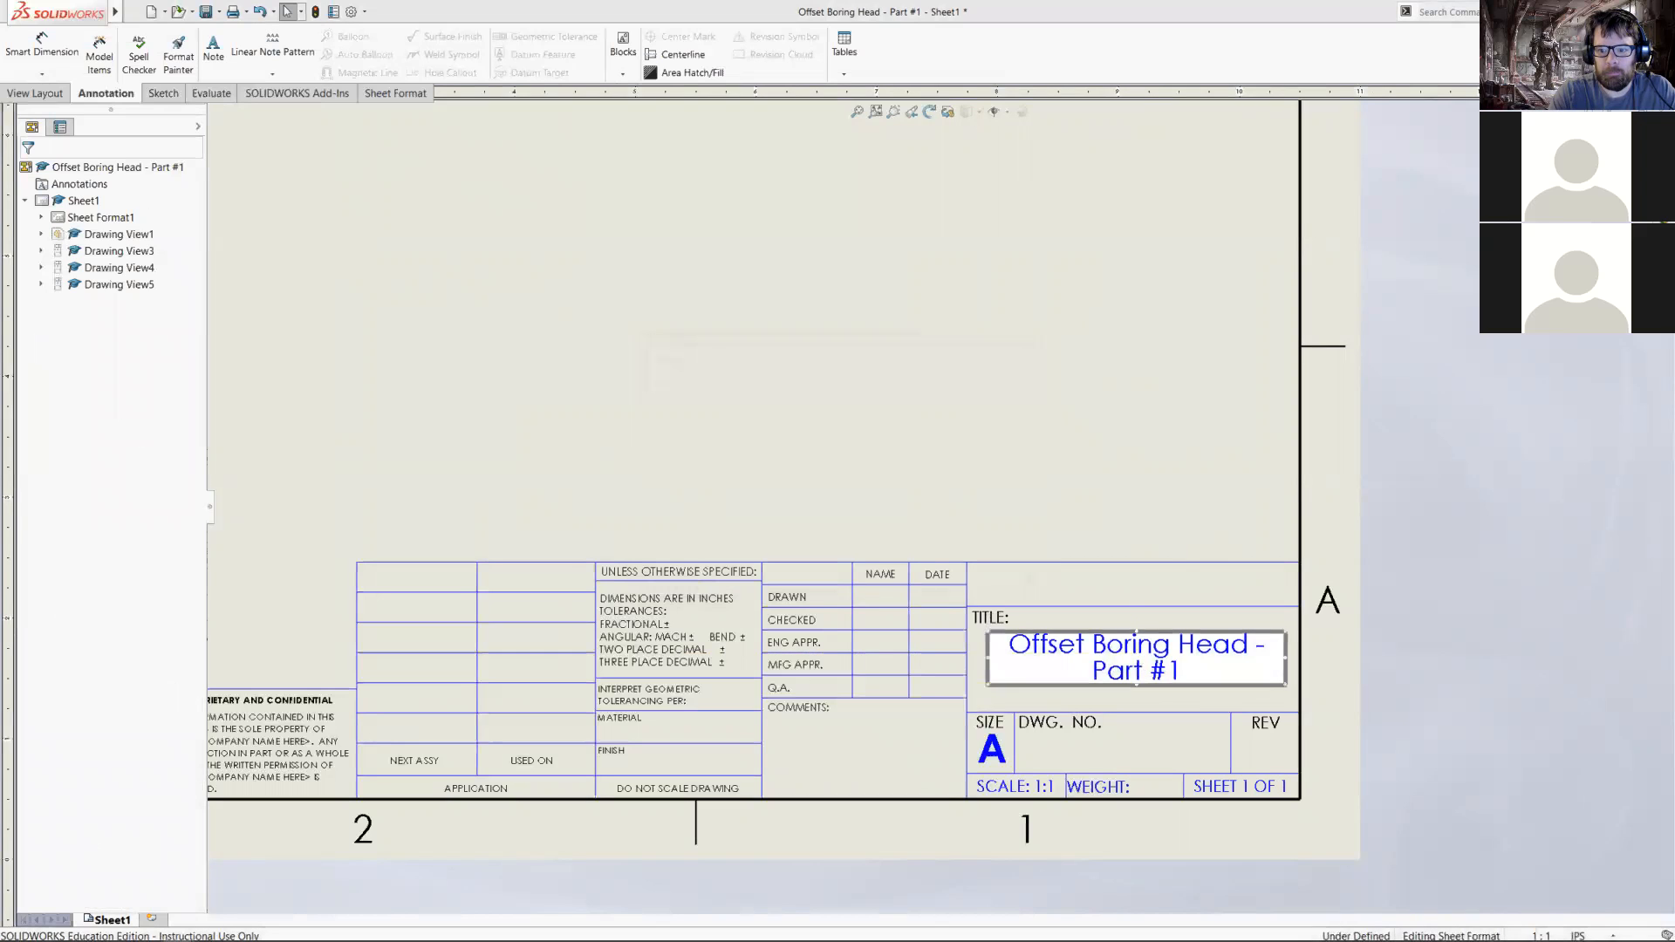
double_click(1147, 683)
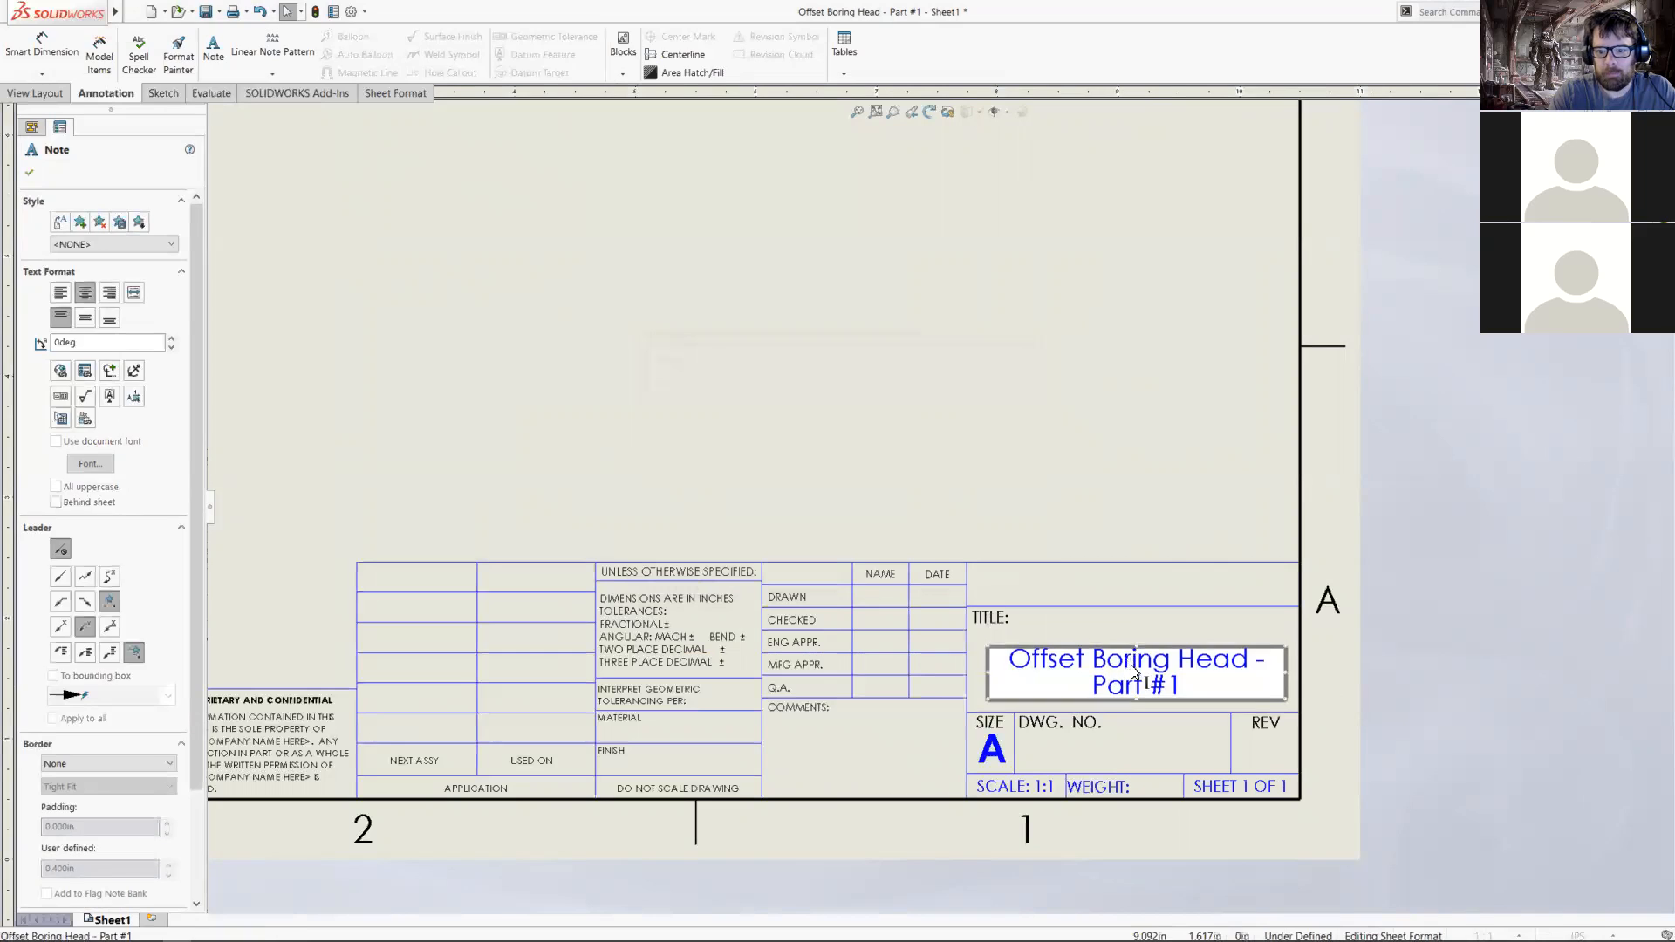
drag(1290, 704, 1297, 715)
drag(1141, 641, 1141, 626)
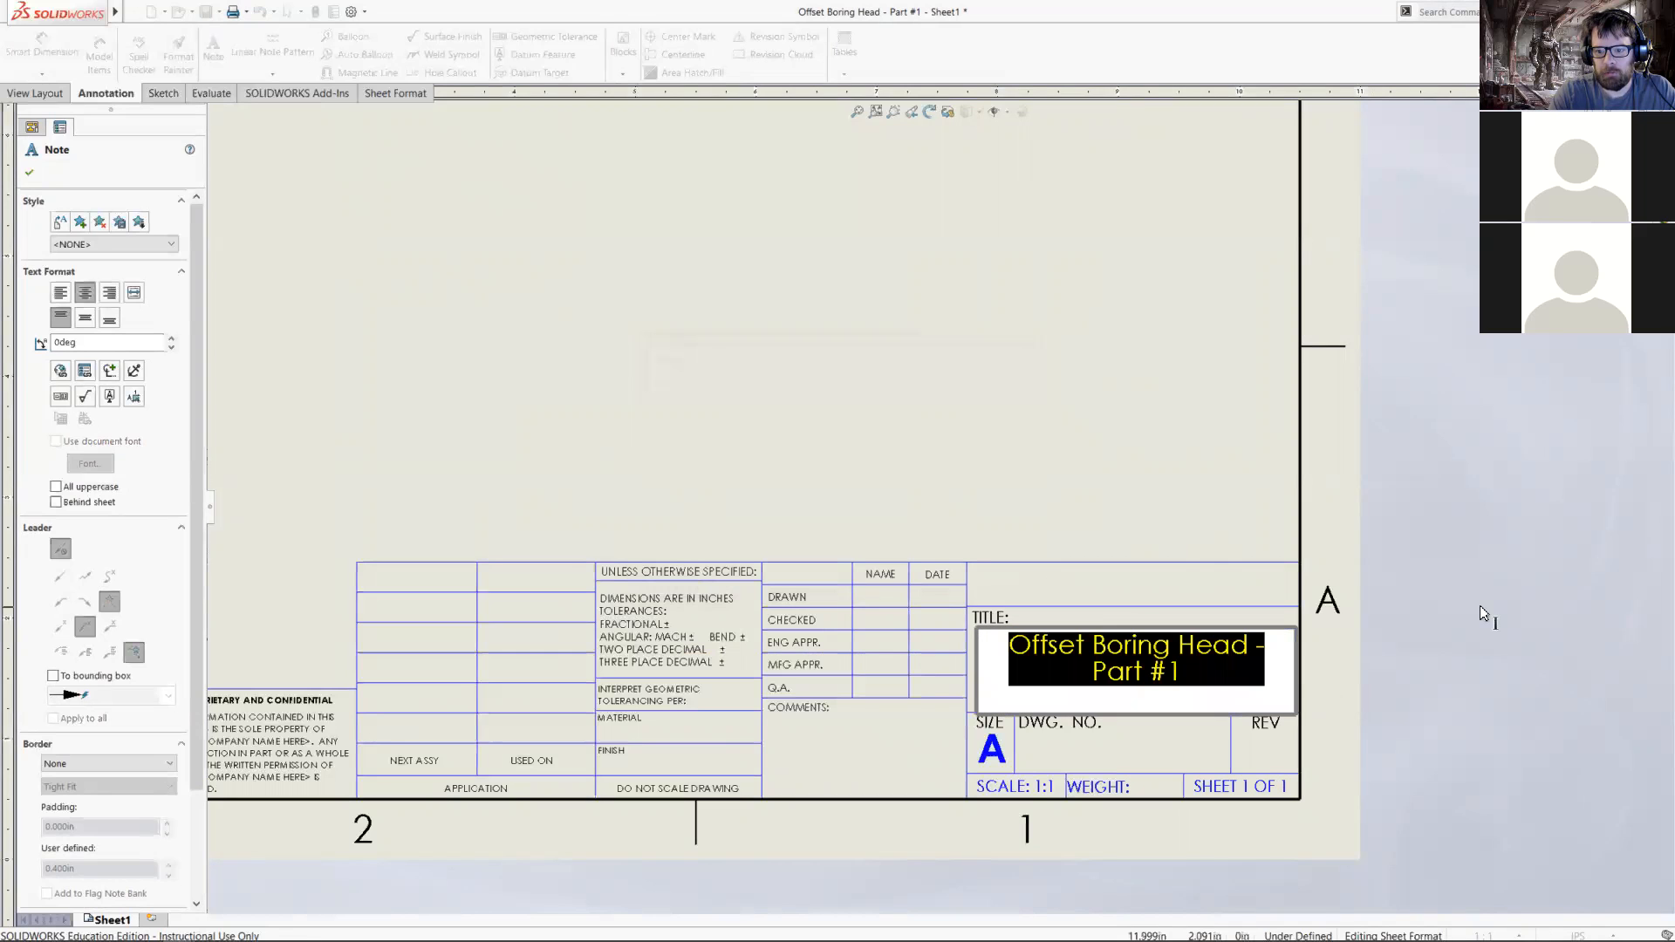
click(1484, 615)
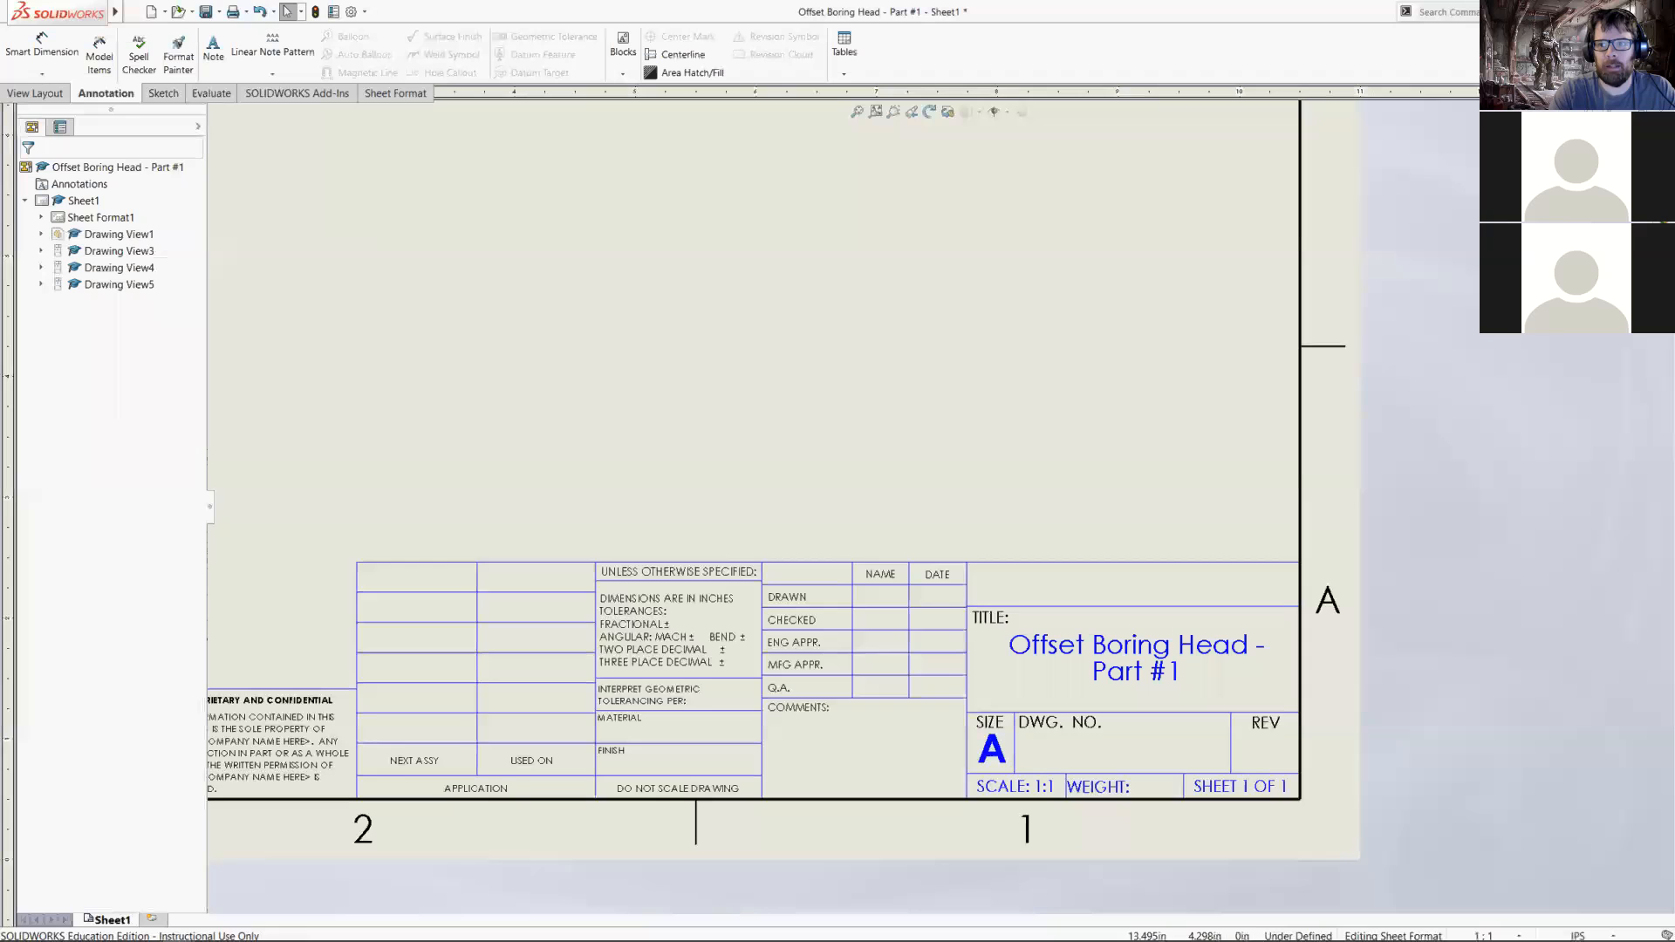
click(1637, 124)
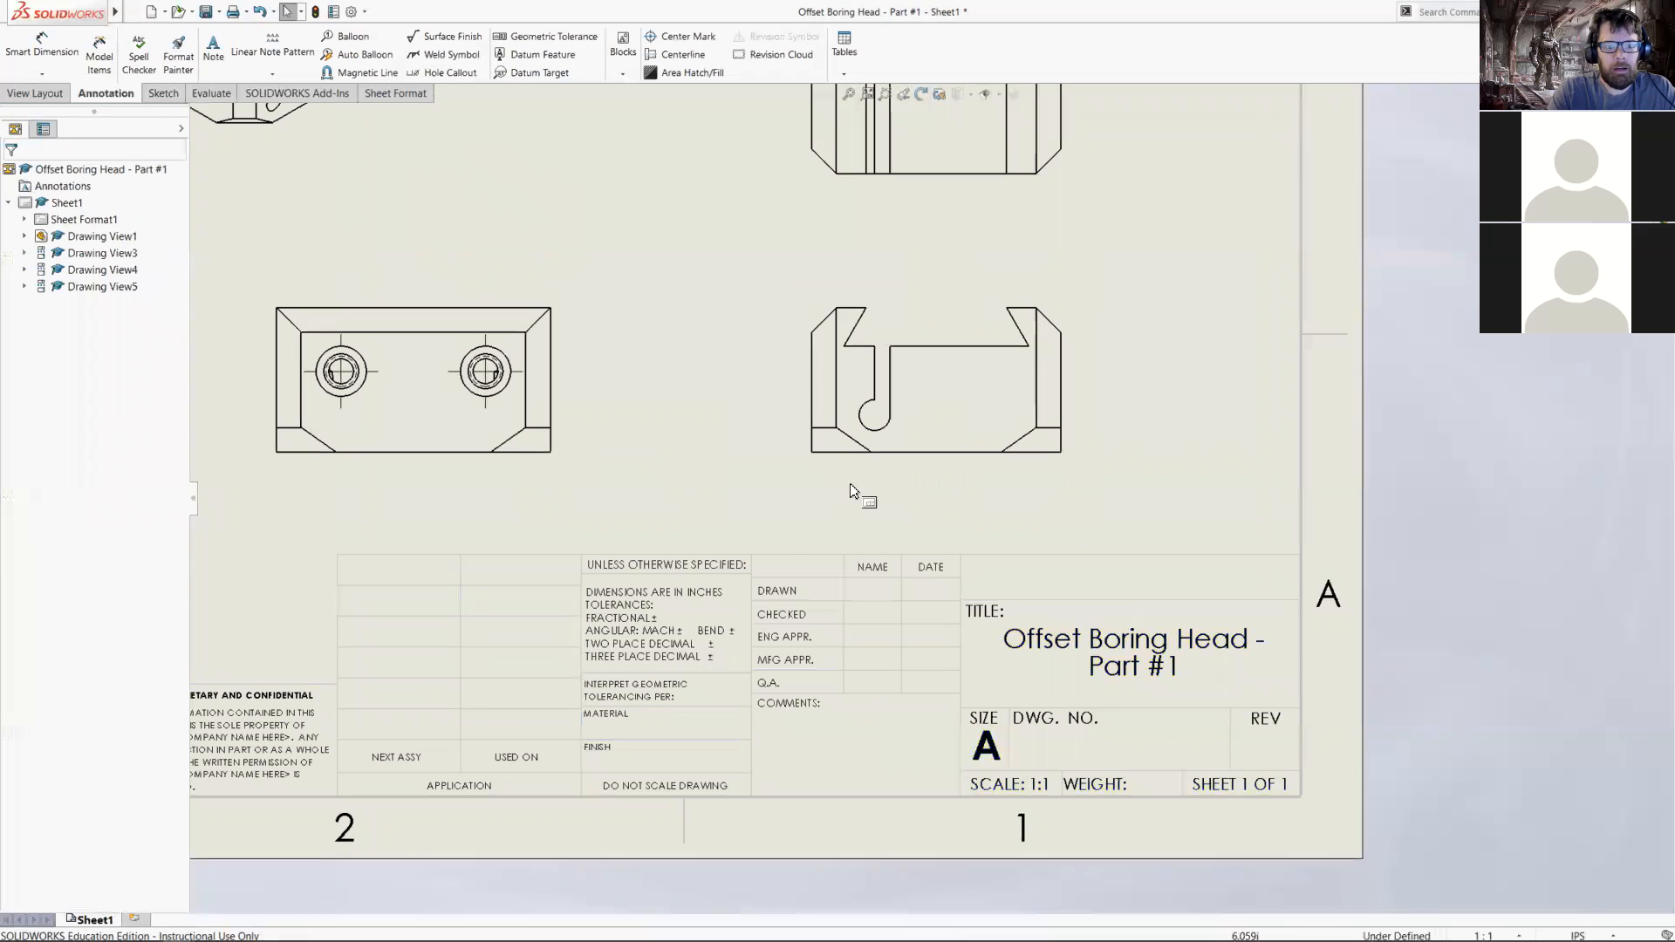
- Edit the sheet format, open the tolerance note for editing and remove the BEND ± entry from its angular line
scroll(853, 490, up, 4)
scroll(810, 569, down, 5)
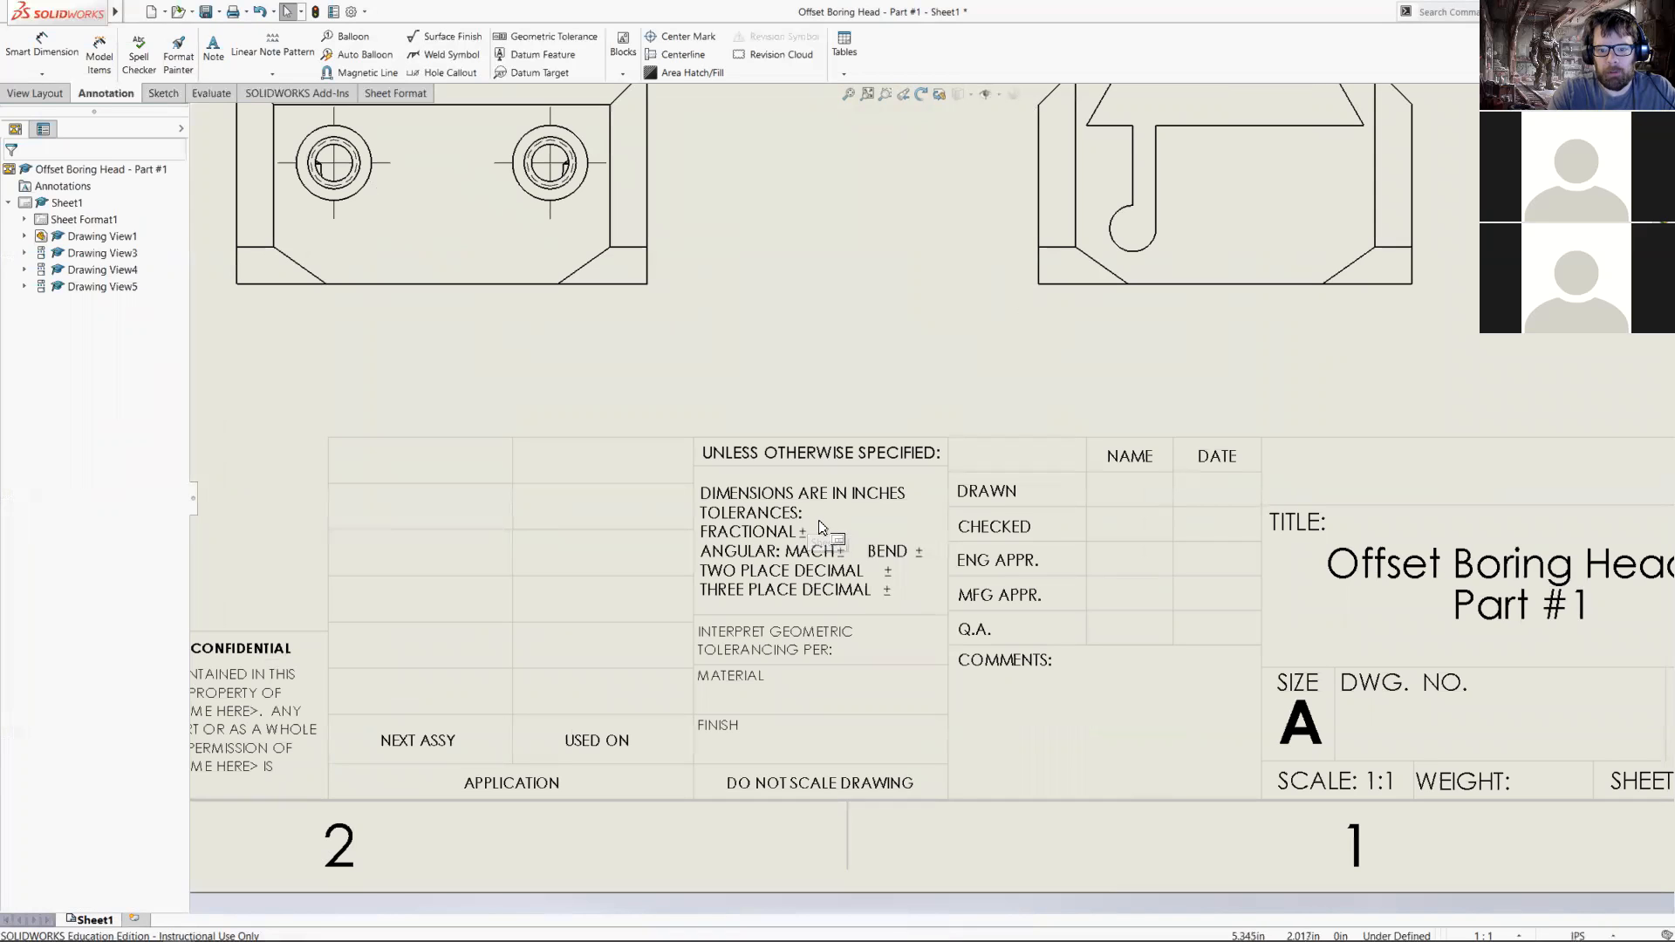
double_click(812, 536)
right_click(812, 536)
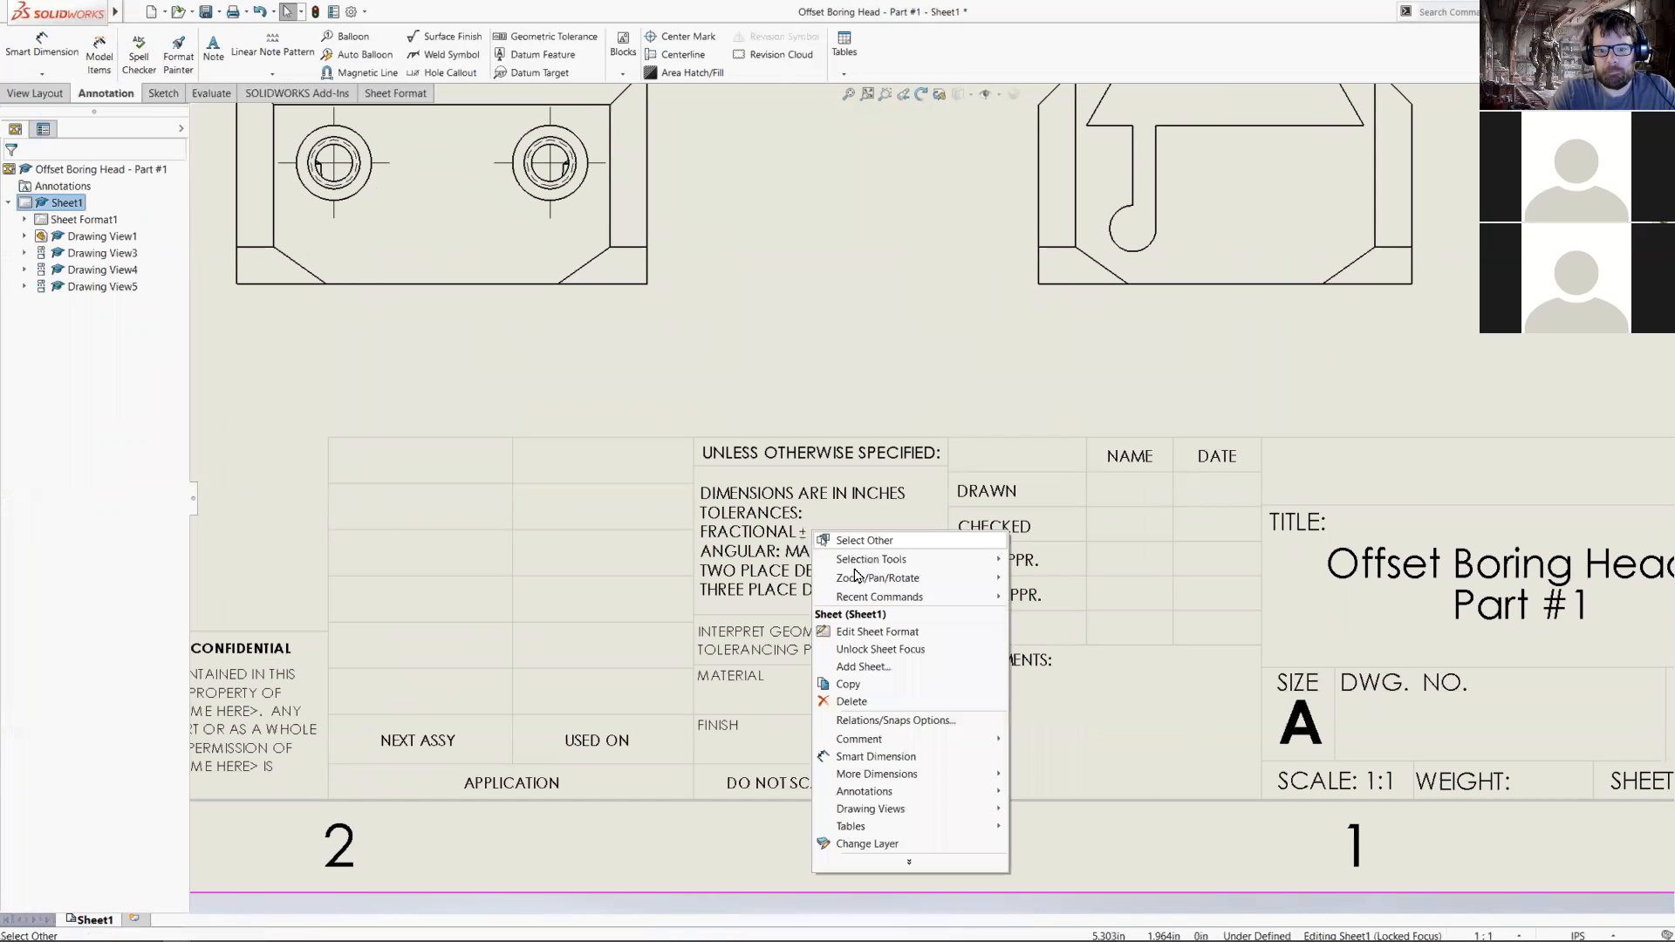
click(864, 651)
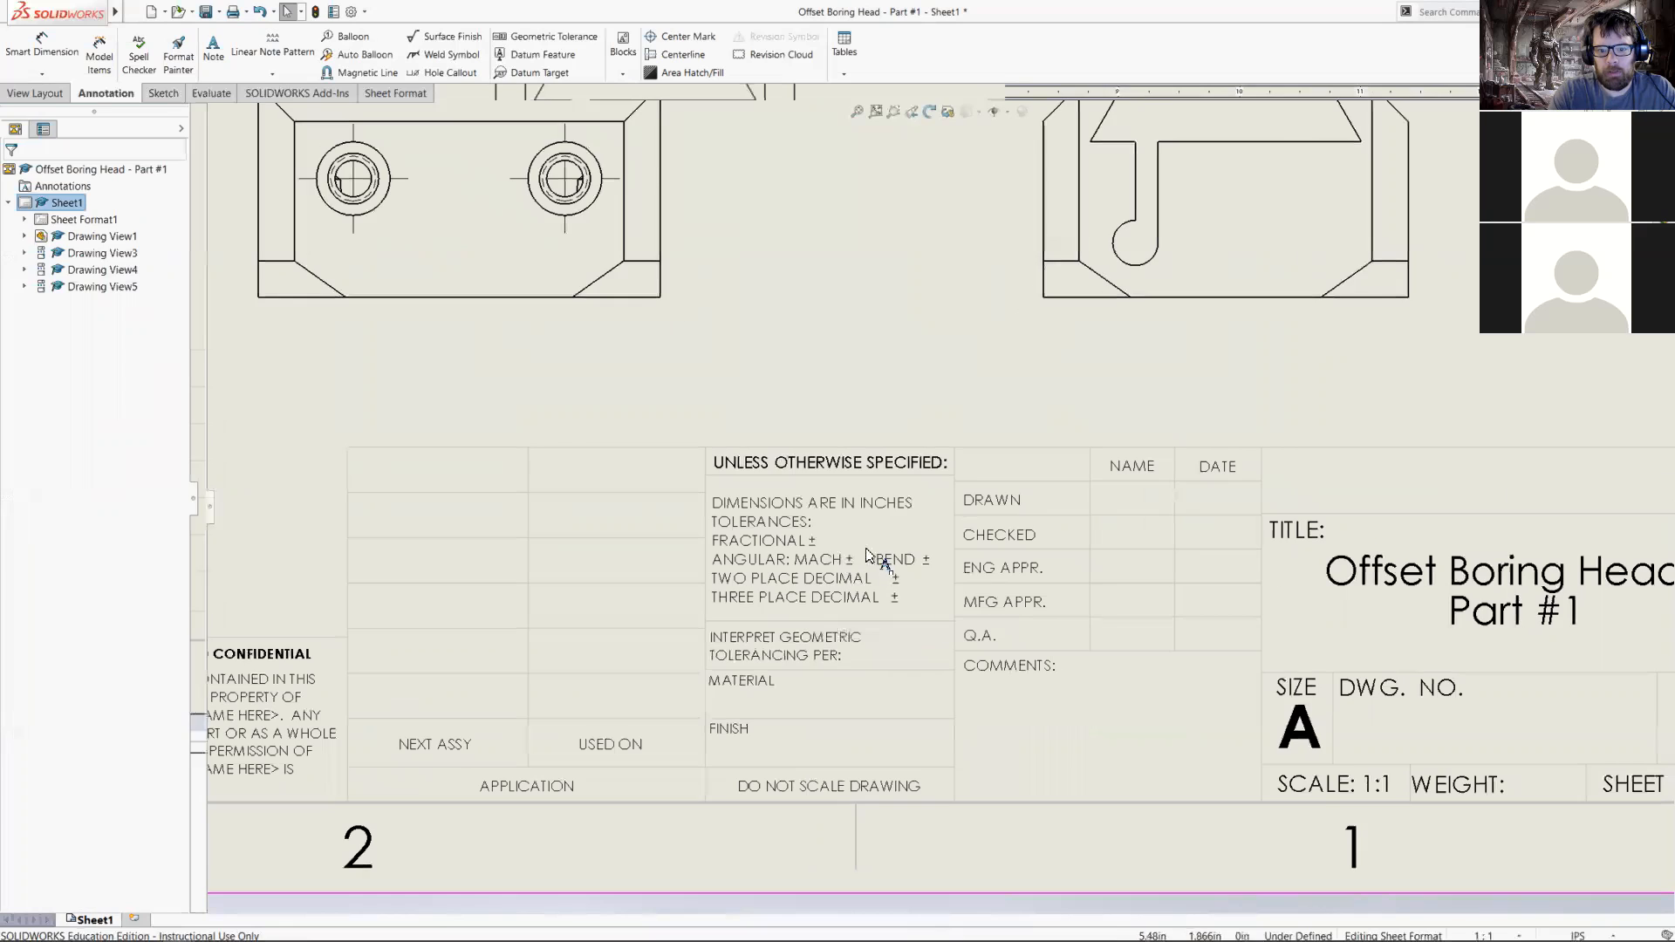
scroll(864, 558, down, 3)
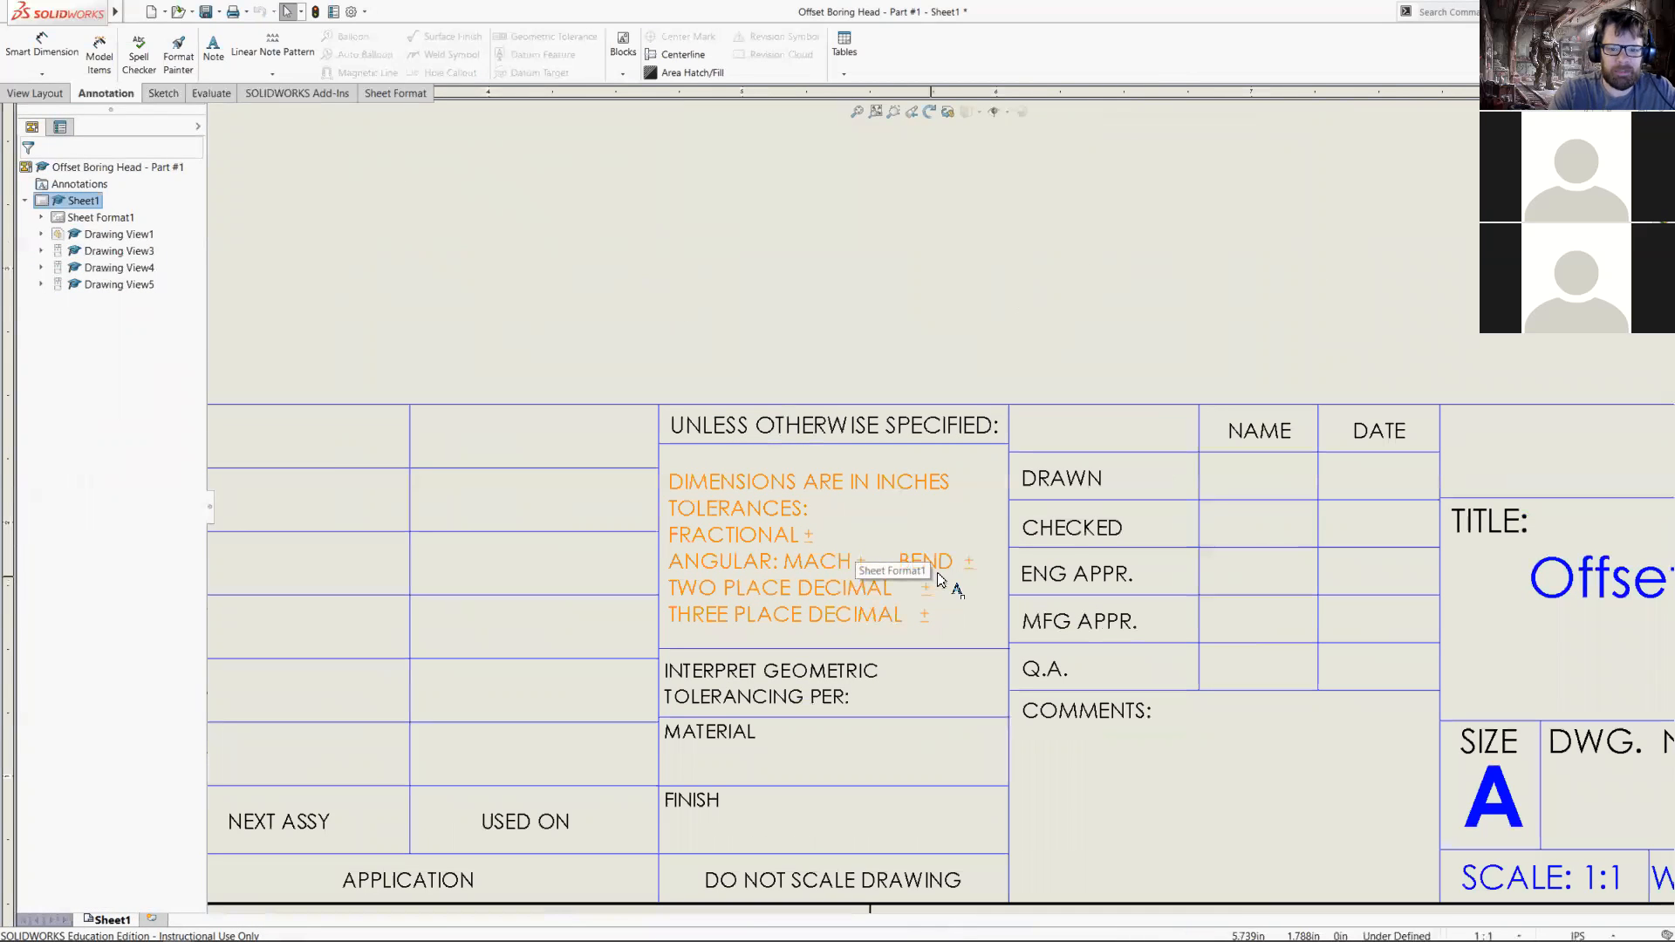
click(991, 572)
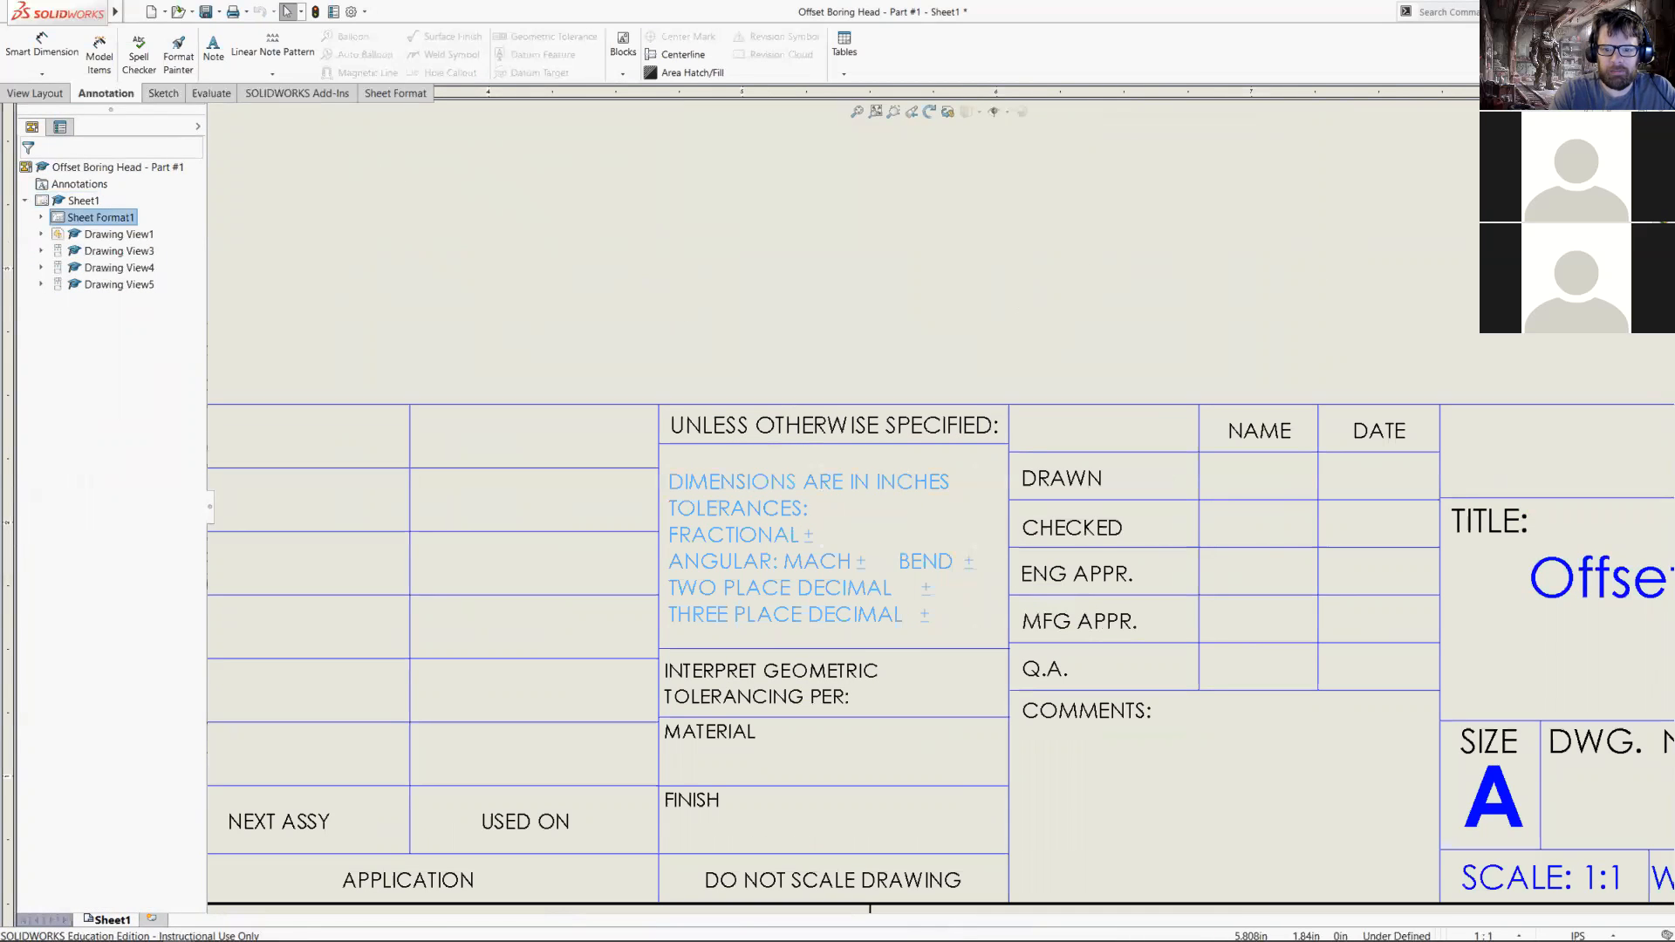
double_click(968, 563)
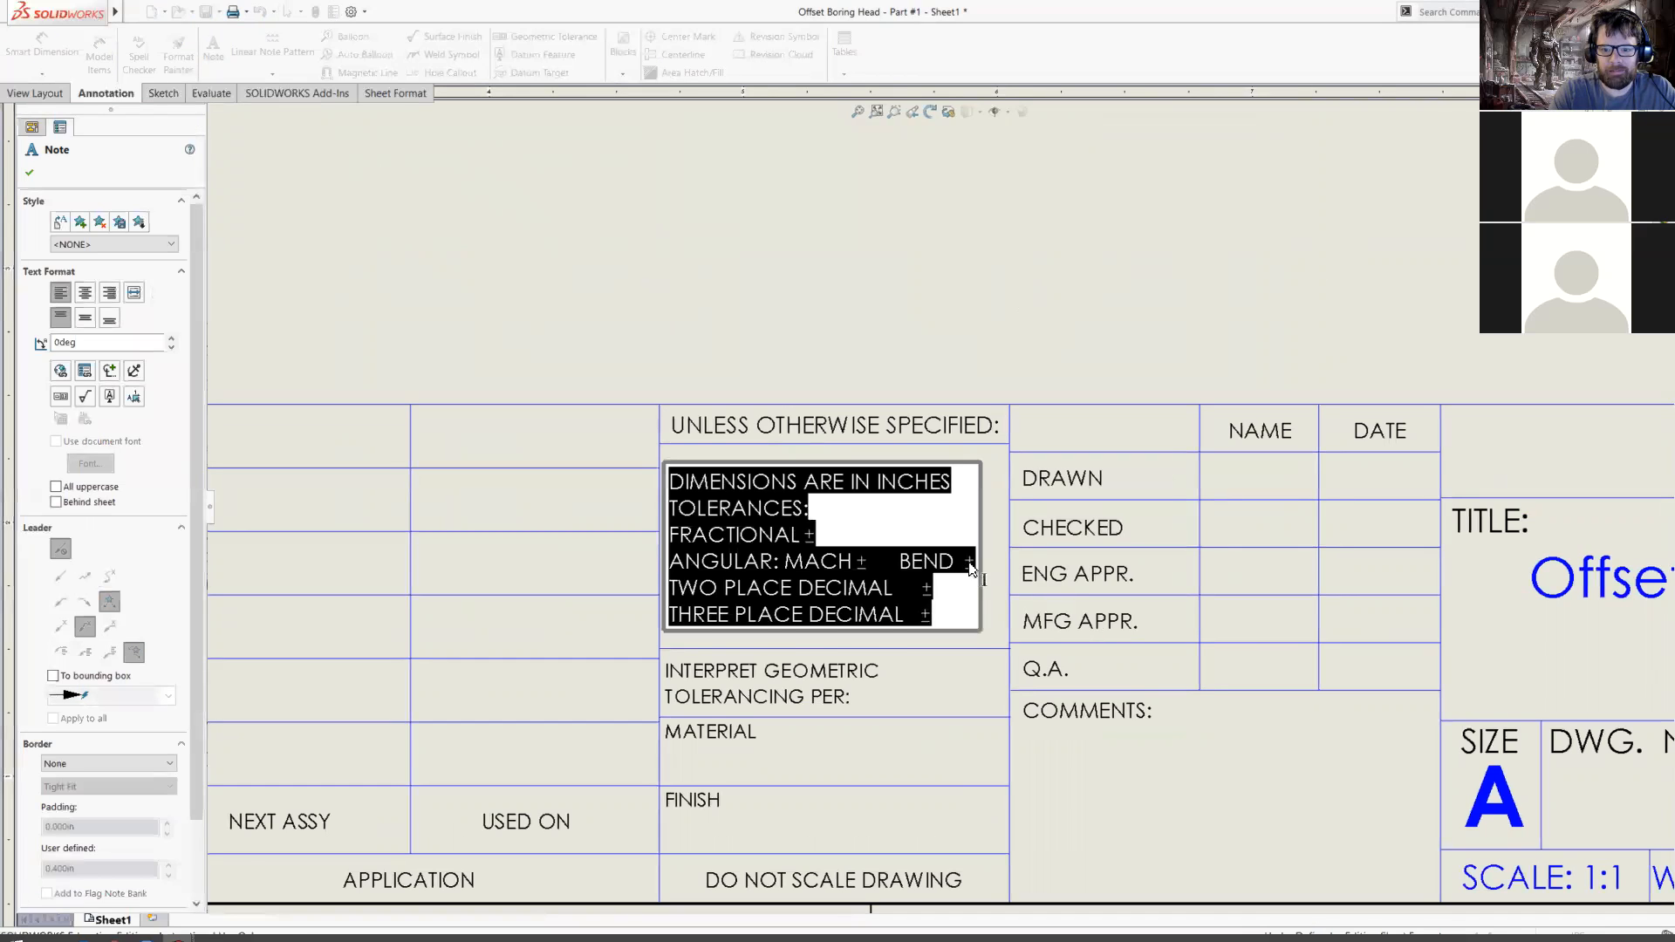
click(968, 564)
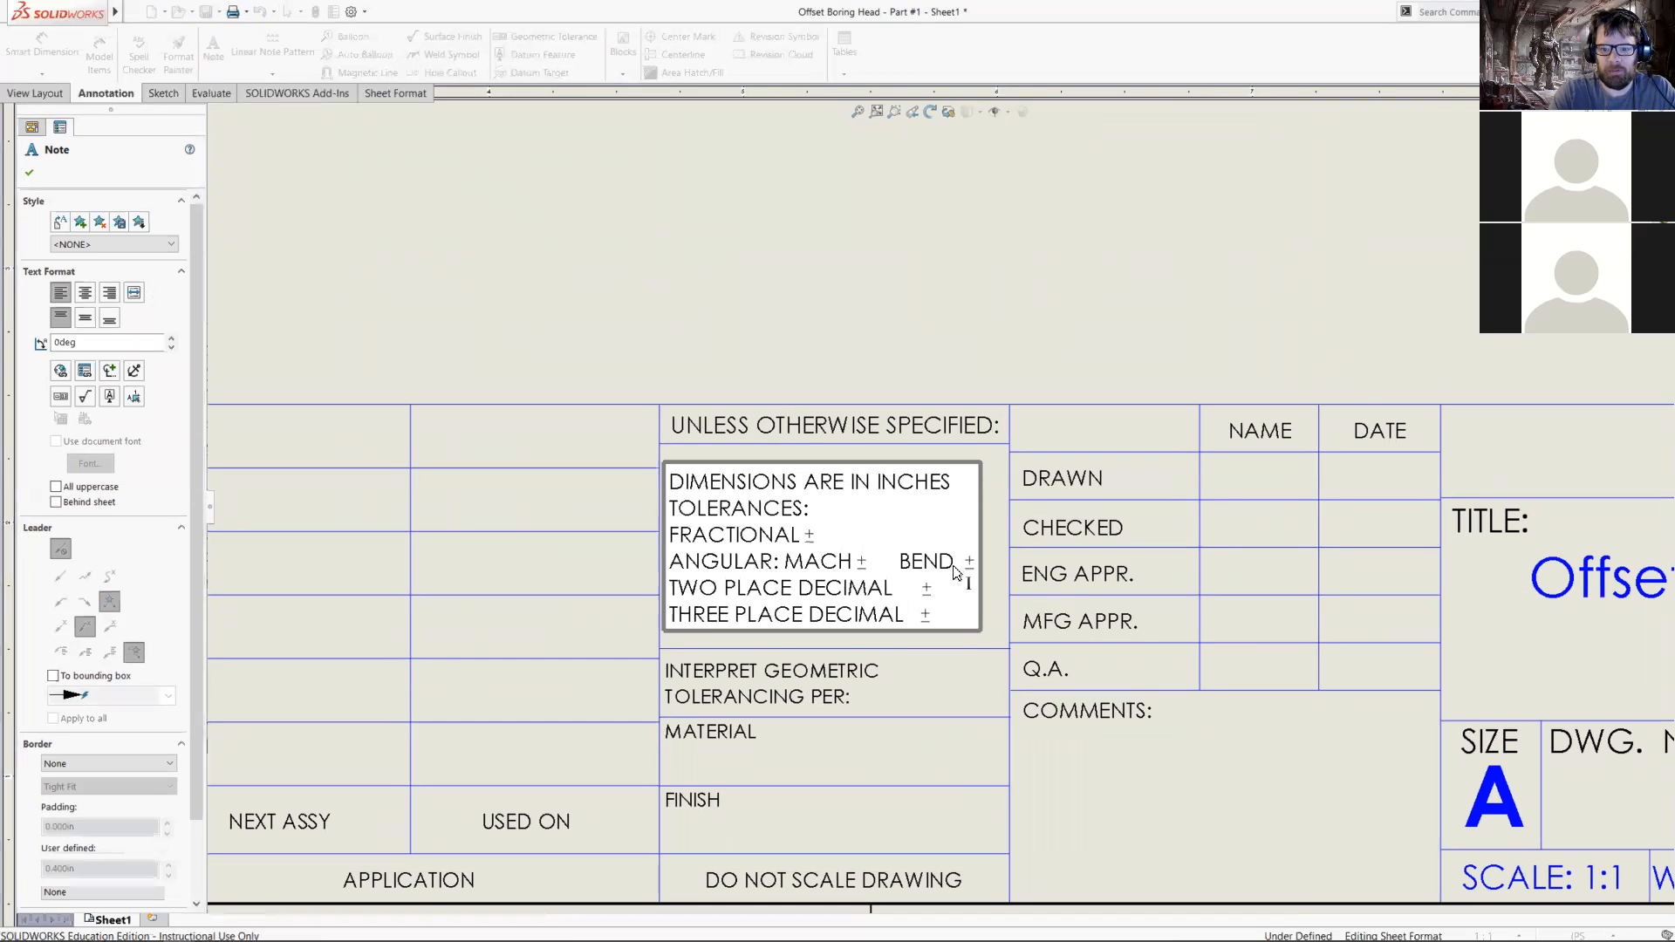
double_click(950, 563)
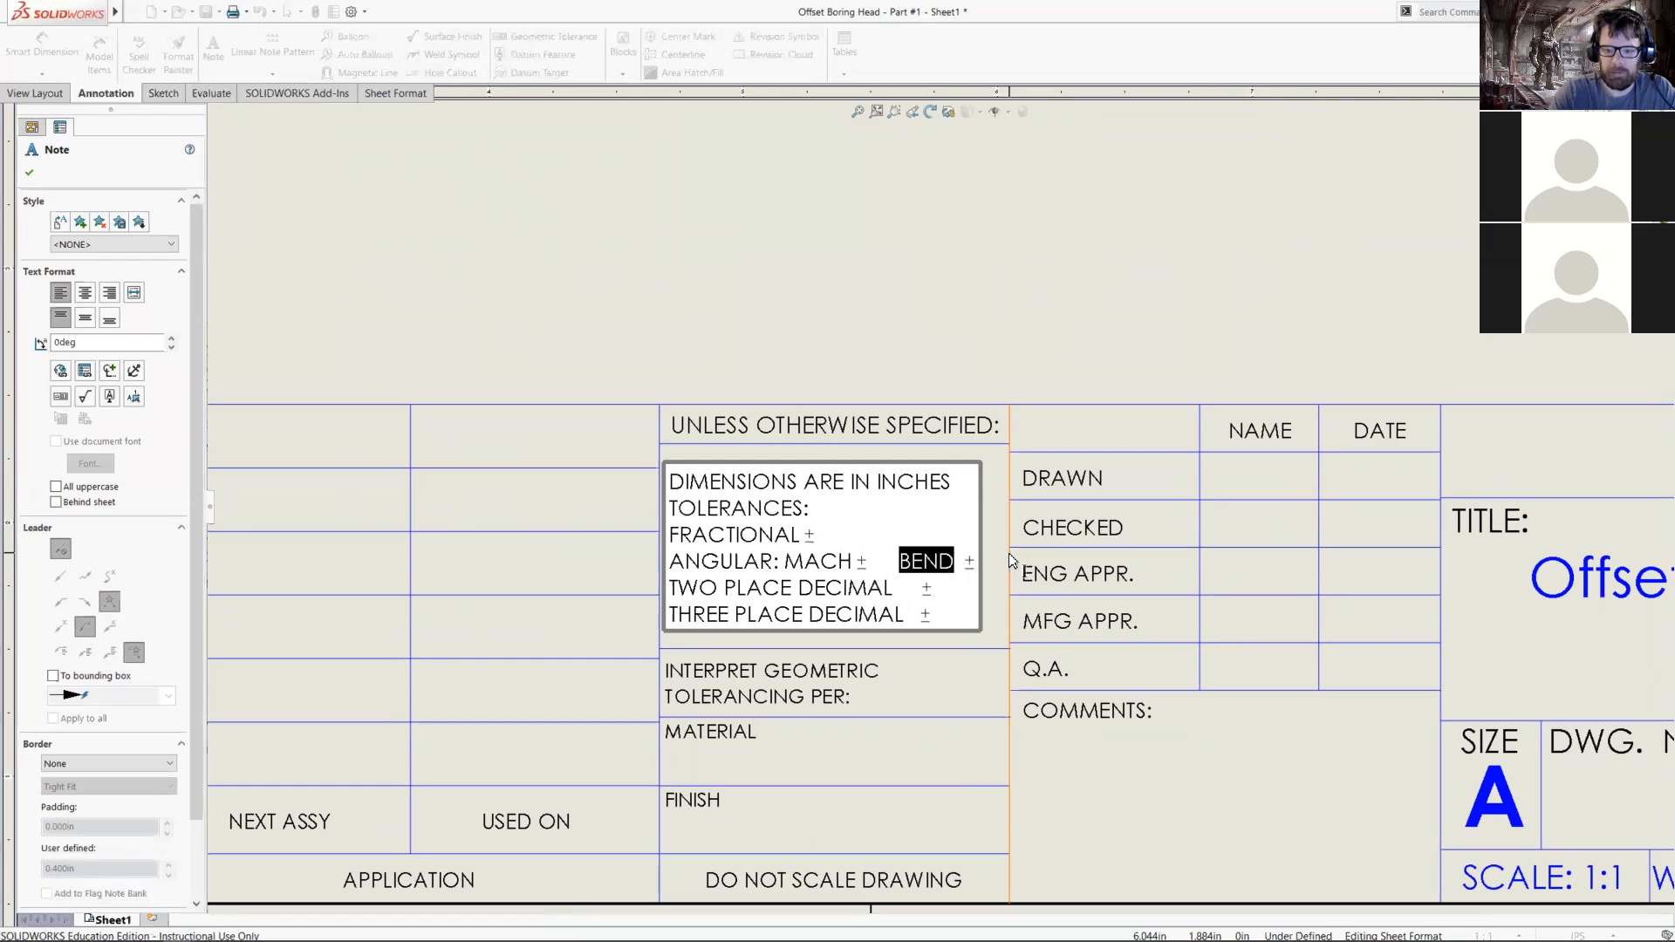
key(Delete)
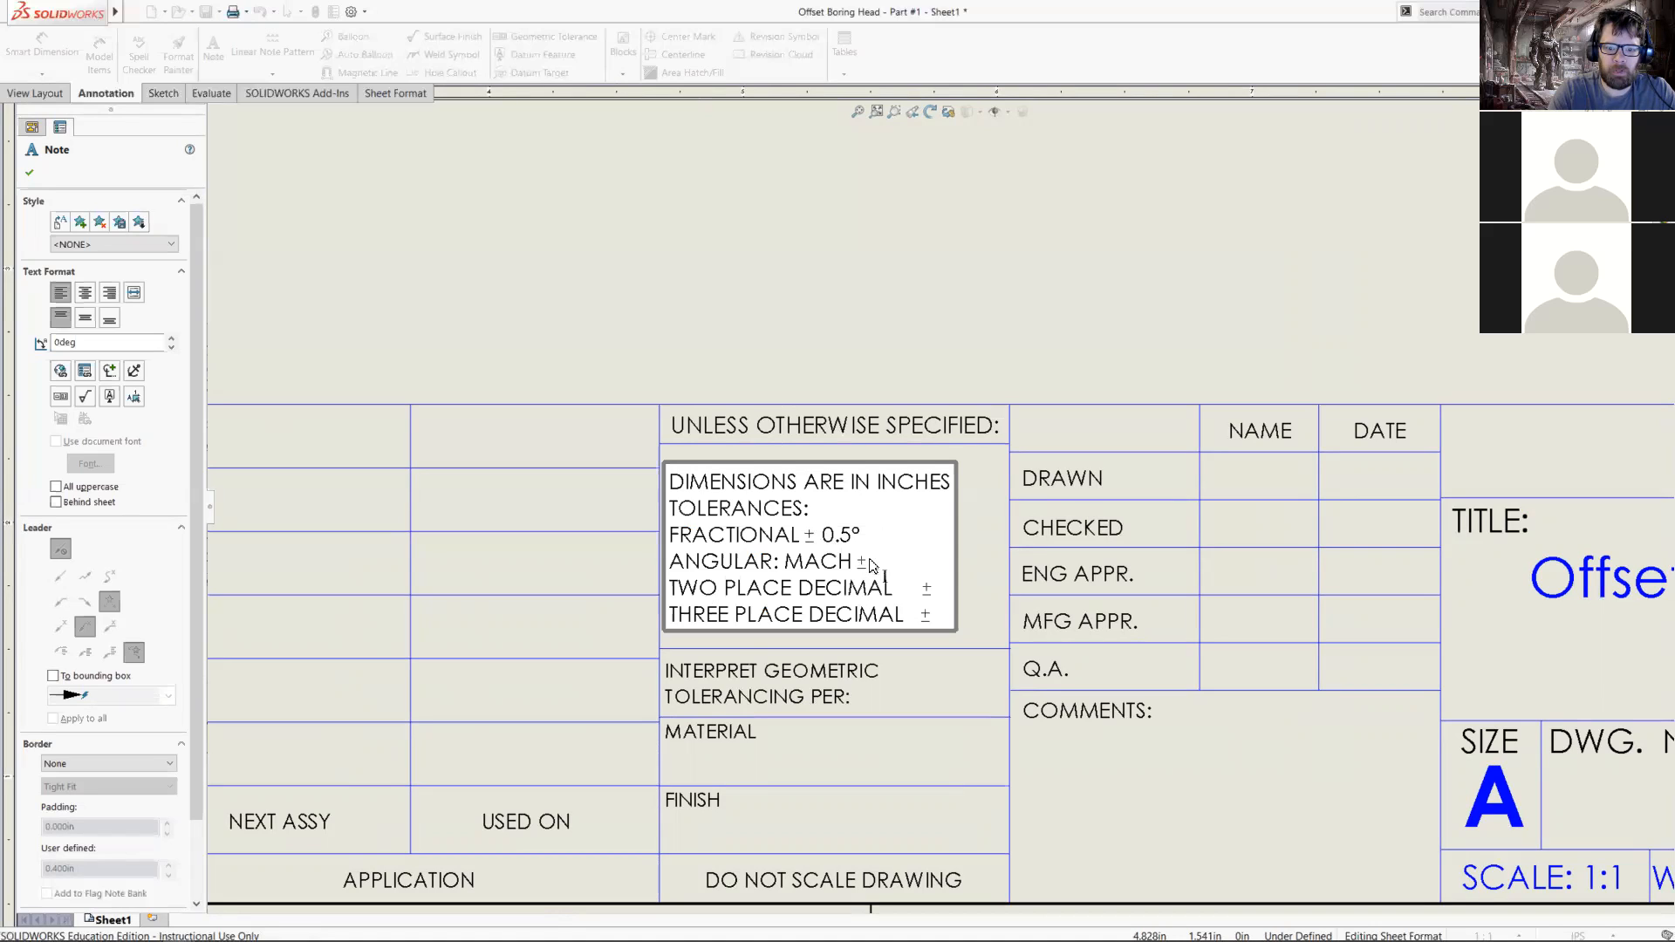
- Set the fractional tolerance to ± 1/64 in the tolerance note and dismiss the symbol library without inserting a symbol
double_click(848, 535)
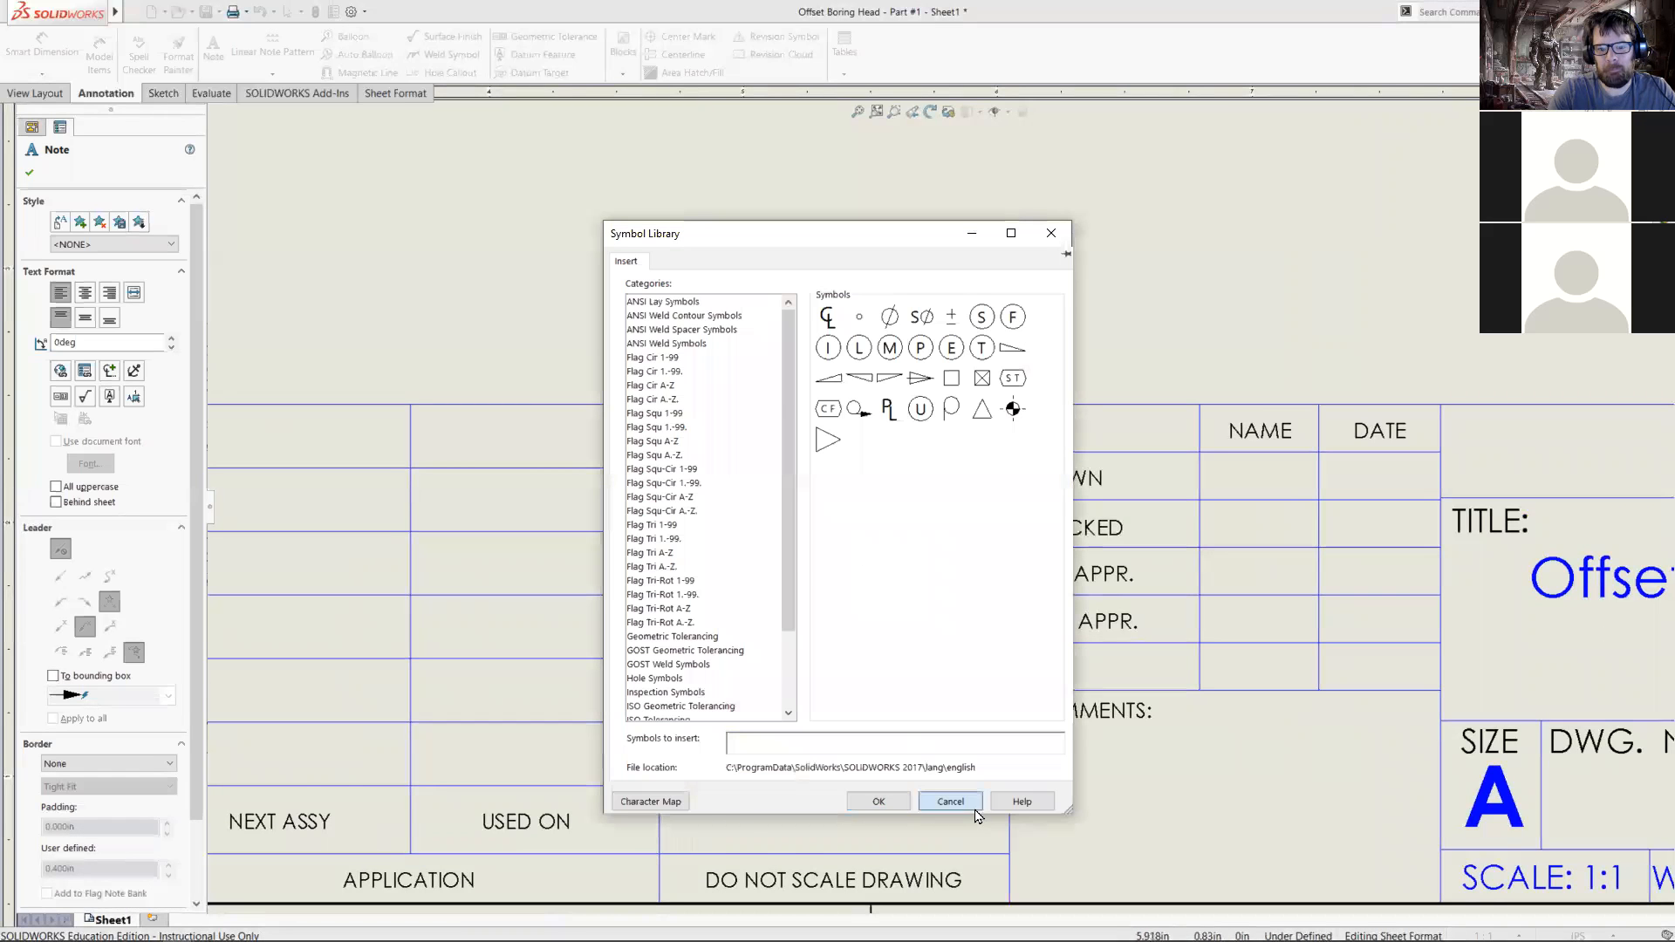
click(950, 801)
scroll(194, 639, down, 2)
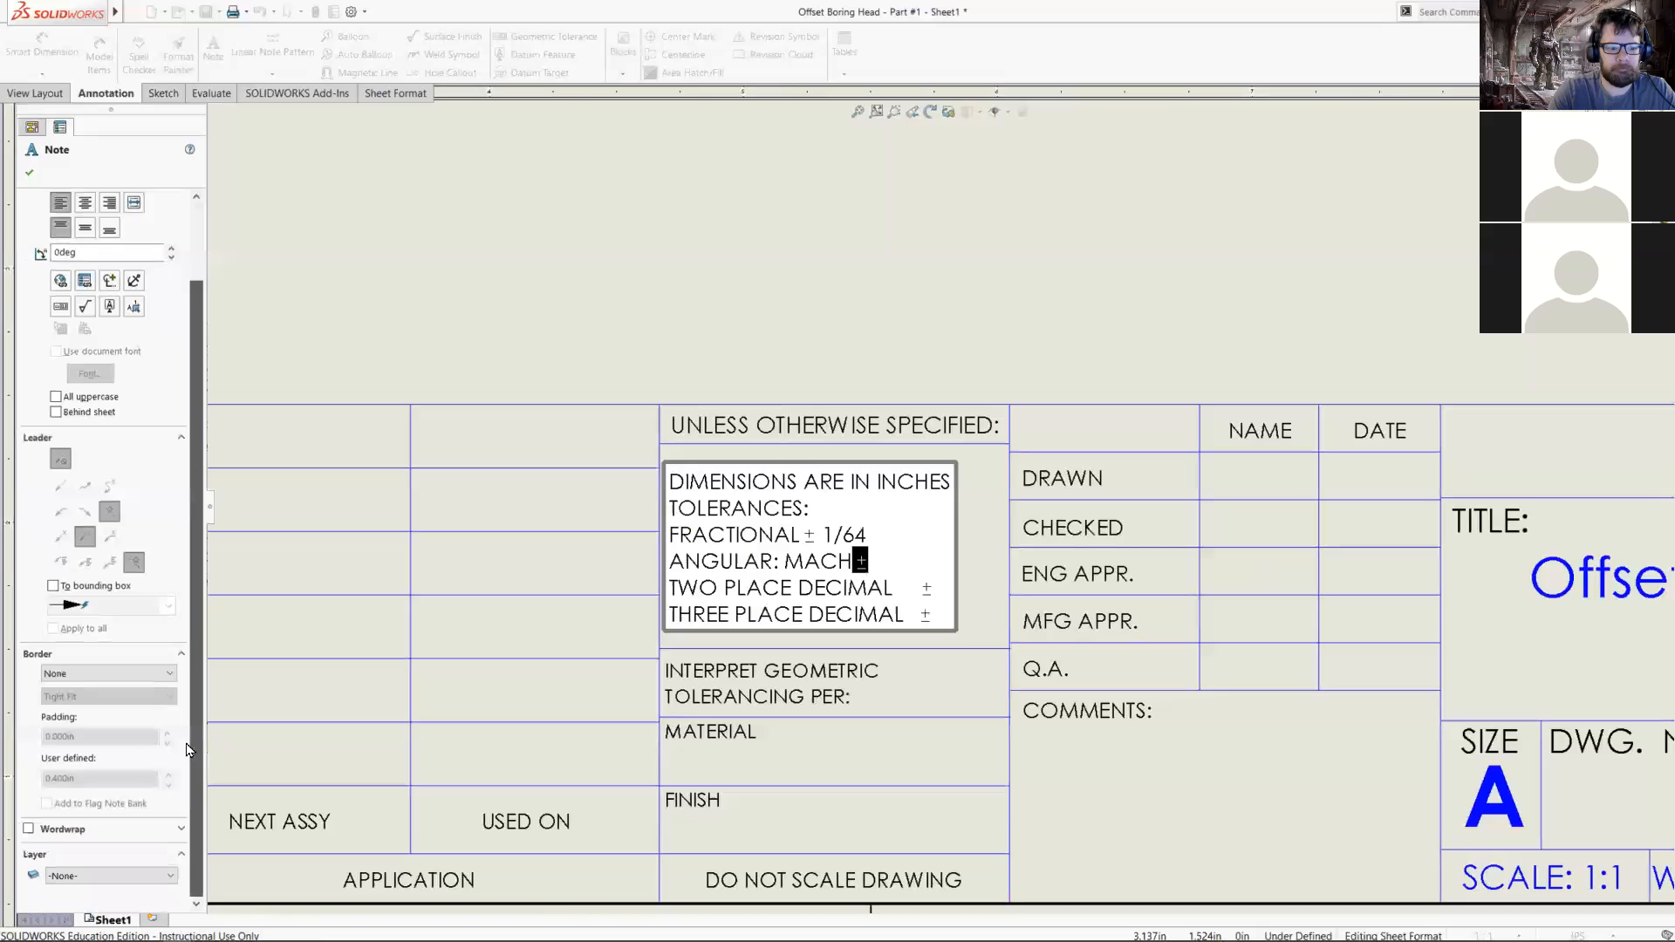
click(873, 561)
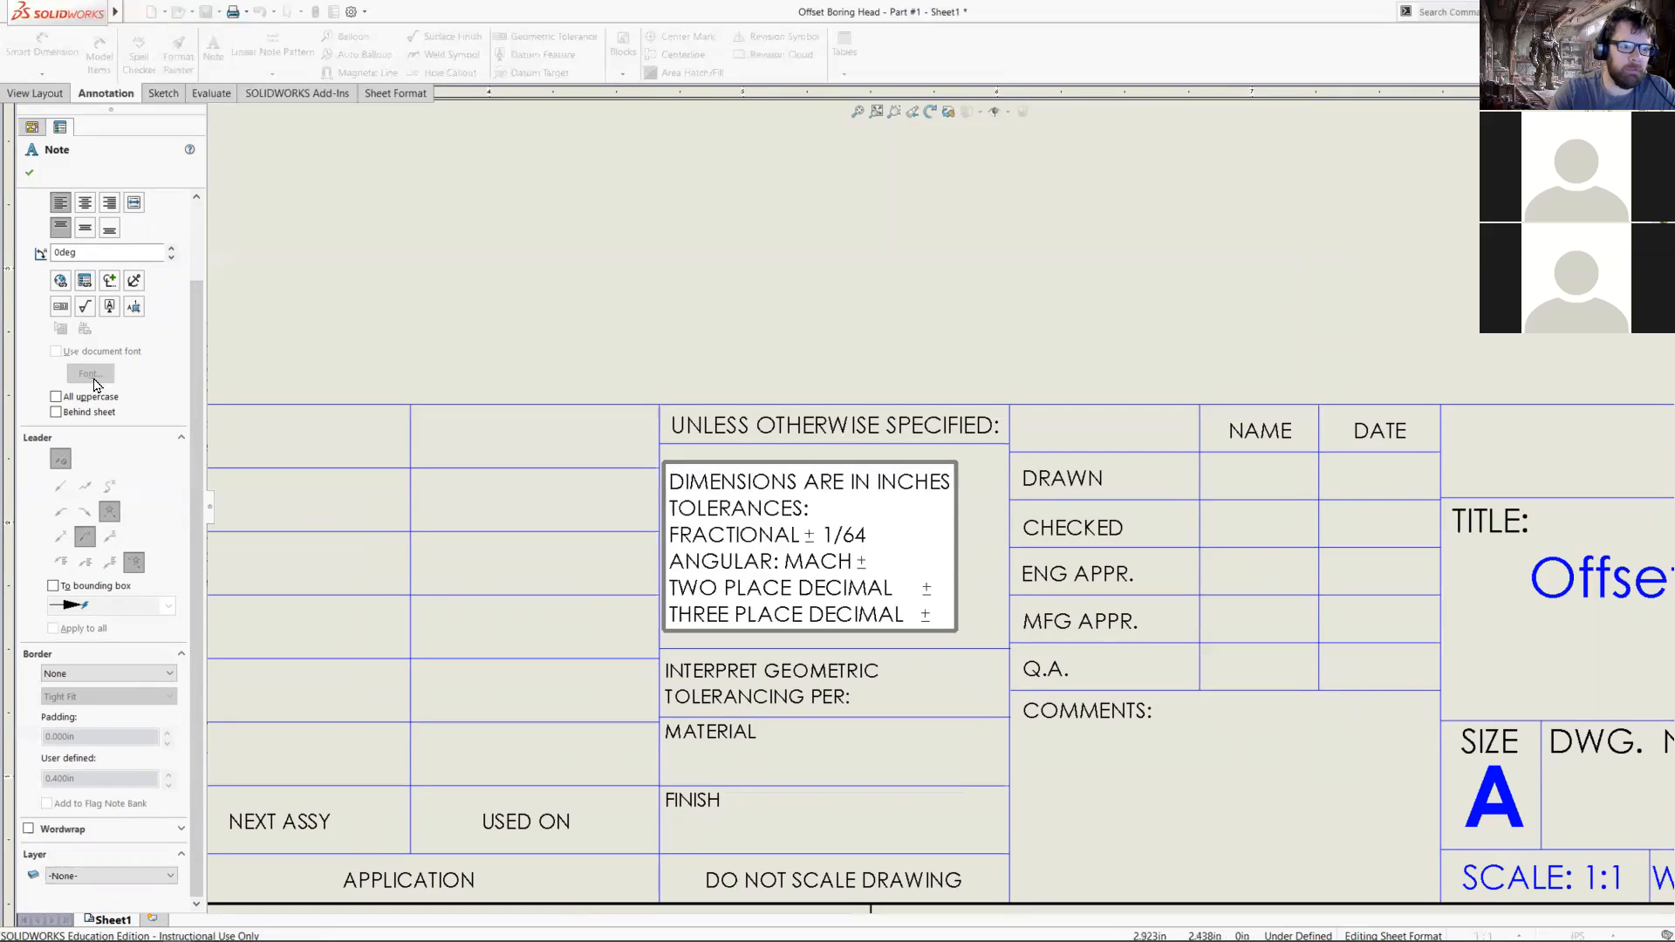
scroll(146, 398, up, 2)
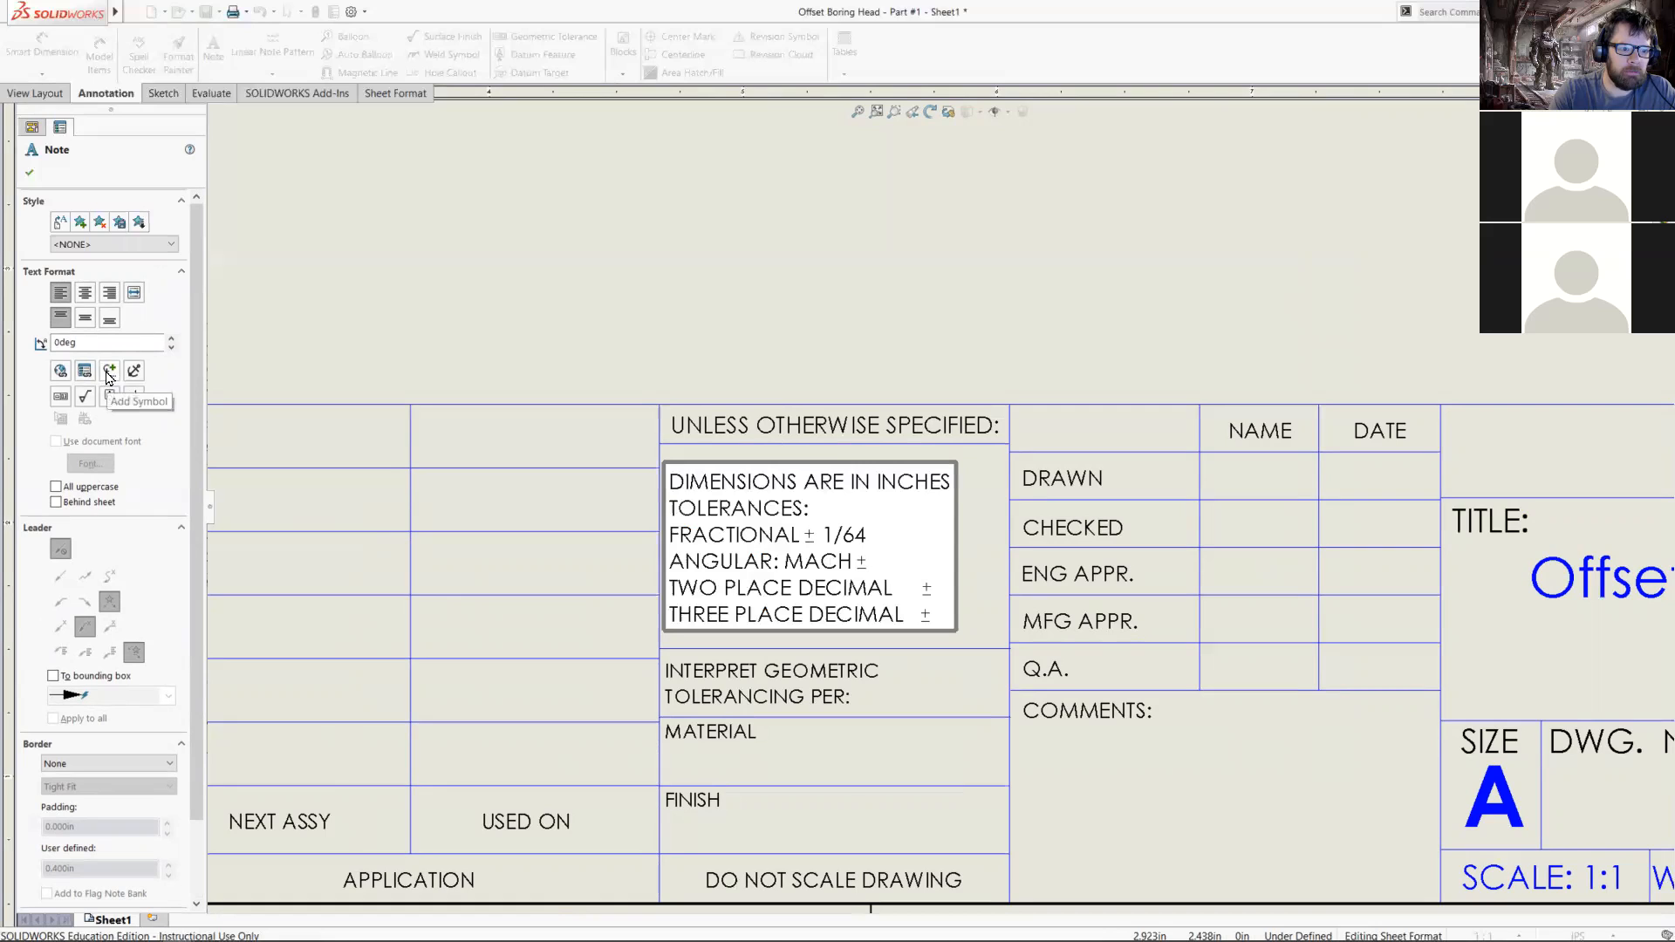
click(110, 374)
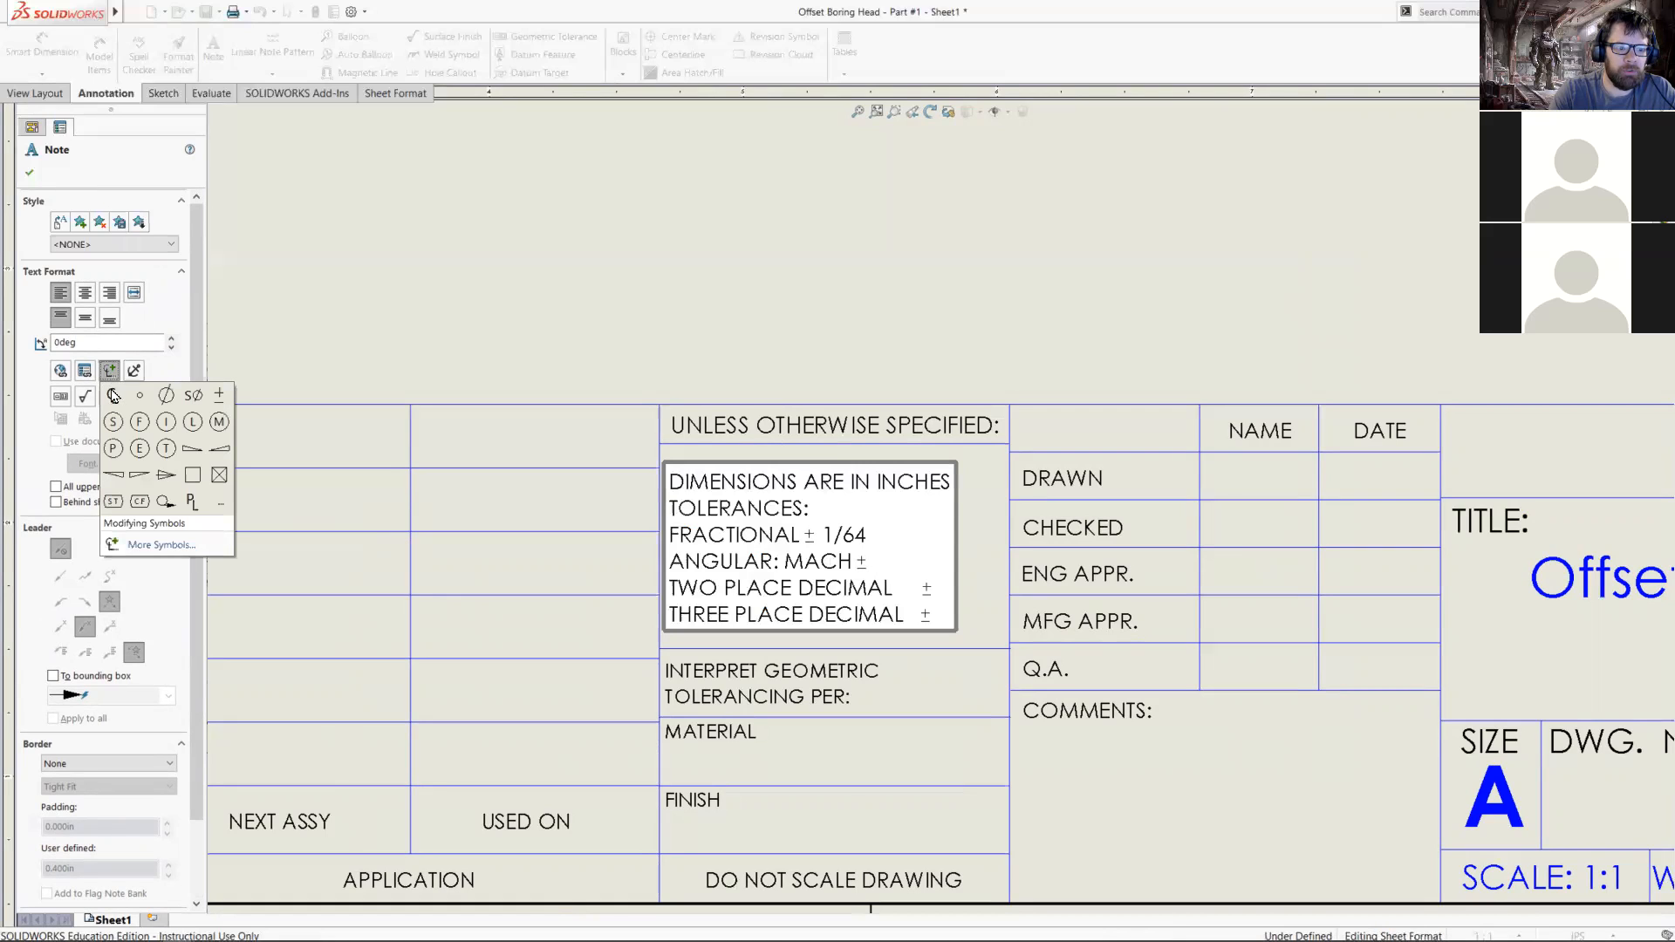
click(219, 397)
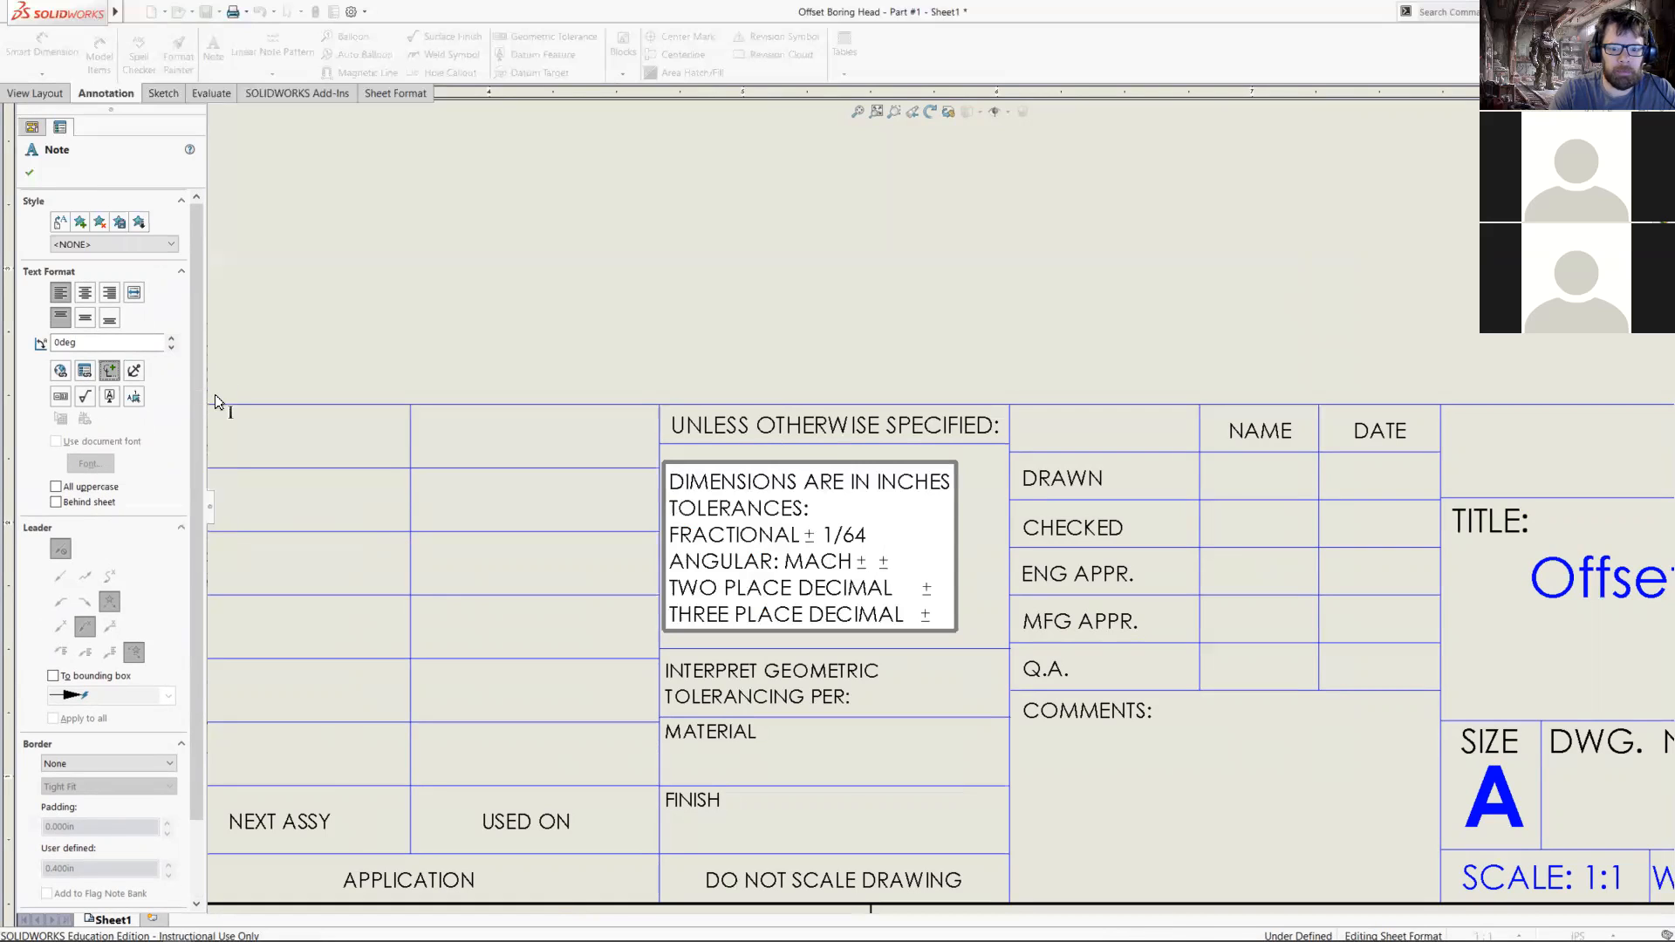
click(110, 374)
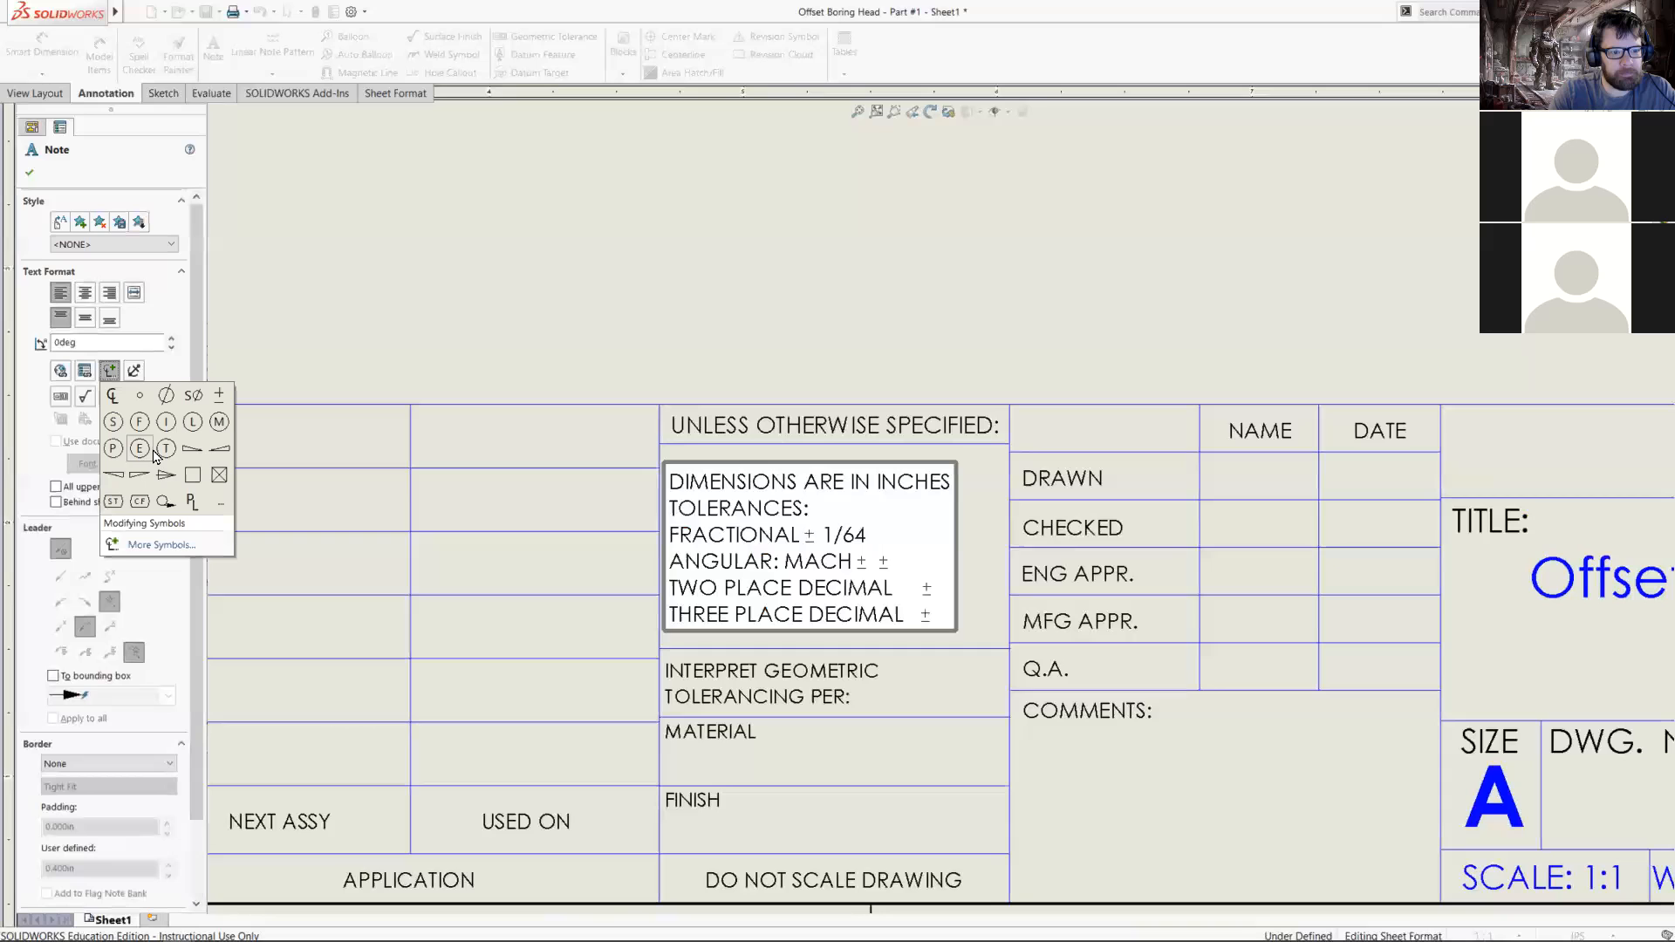
click(908, 559)
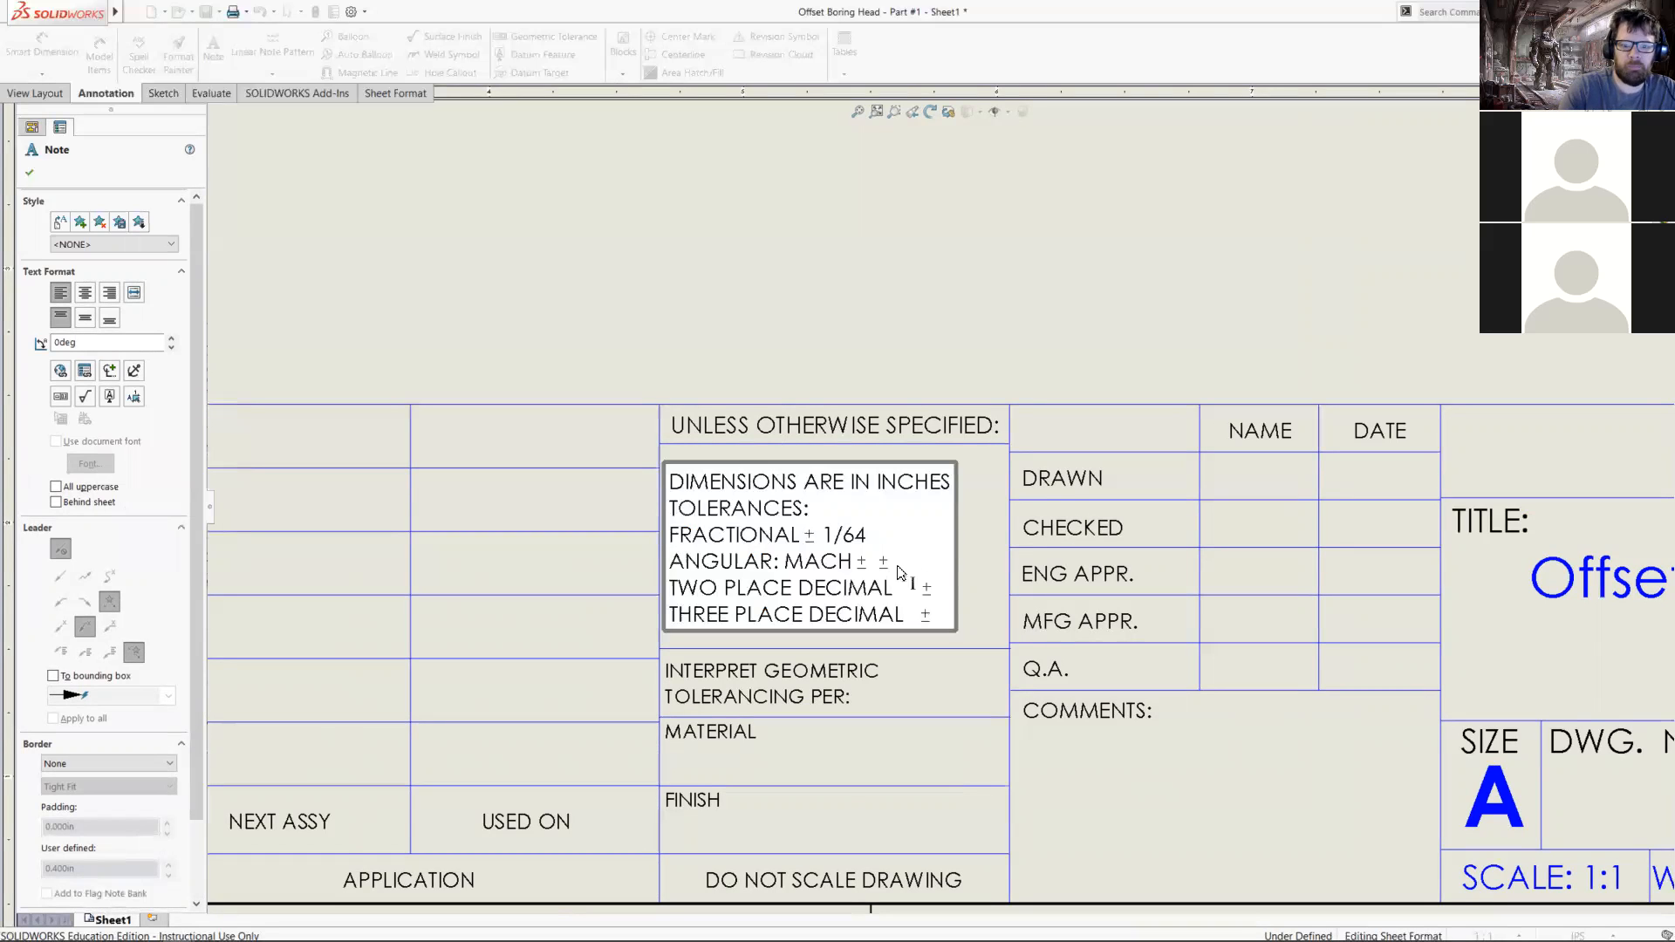
key(BackSpace)
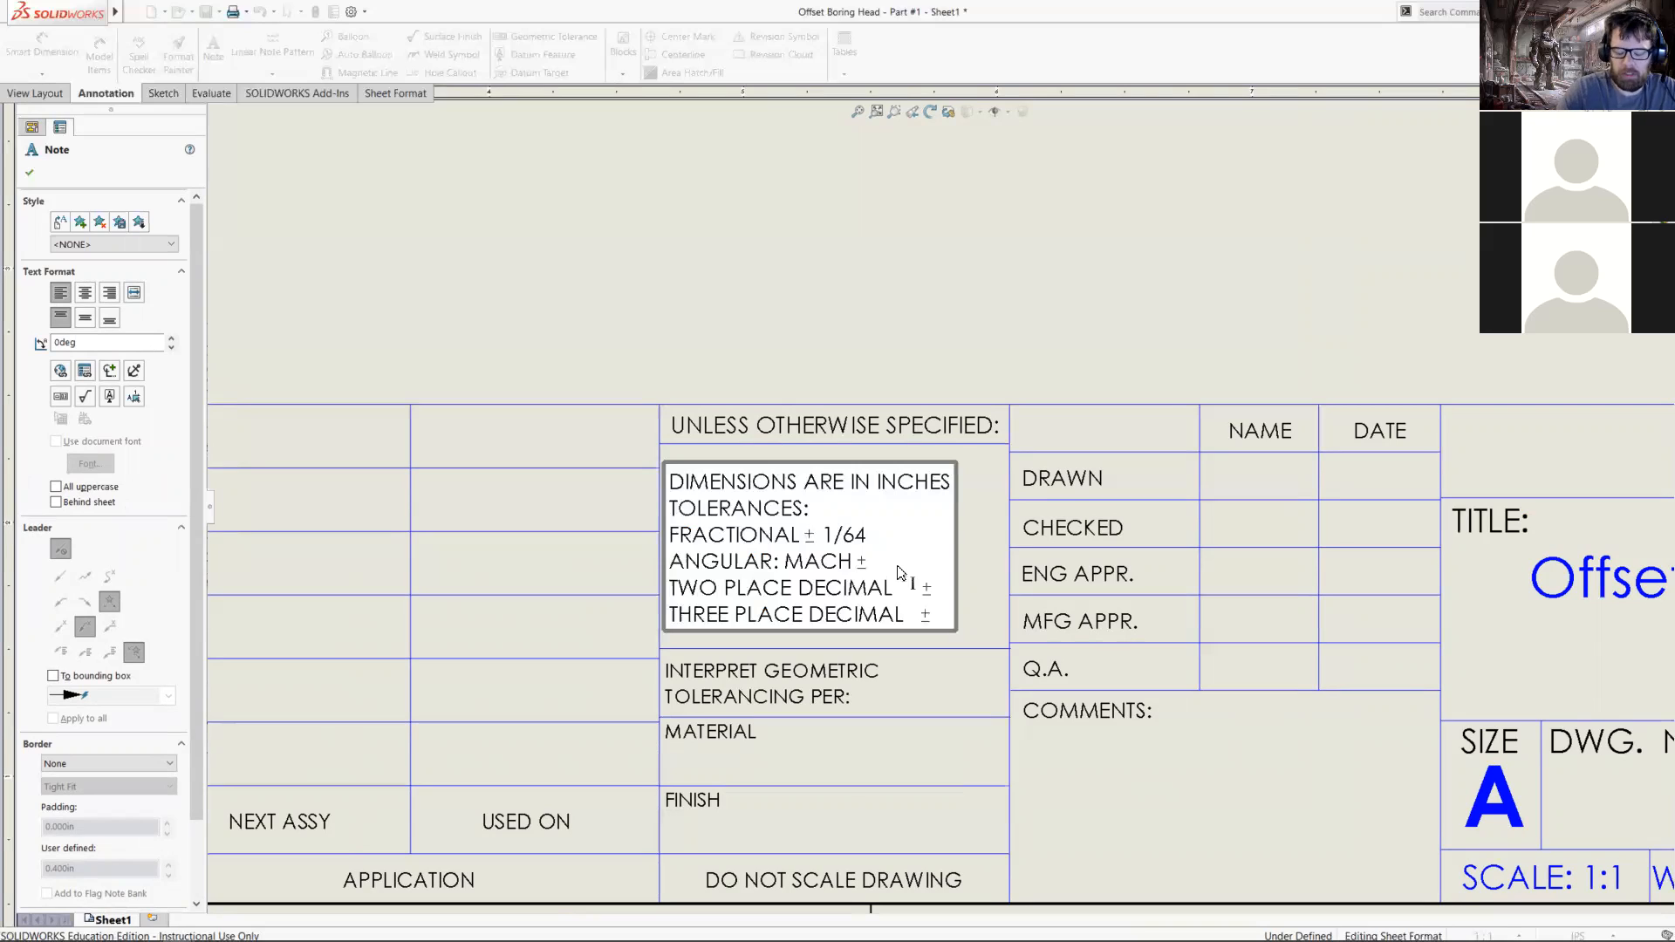
- Enter tolerances of ±0.5° angular, ±0.01 two place decimal and ±0.003 three place decimal, widening the note's text frame to fit
text(0.5)
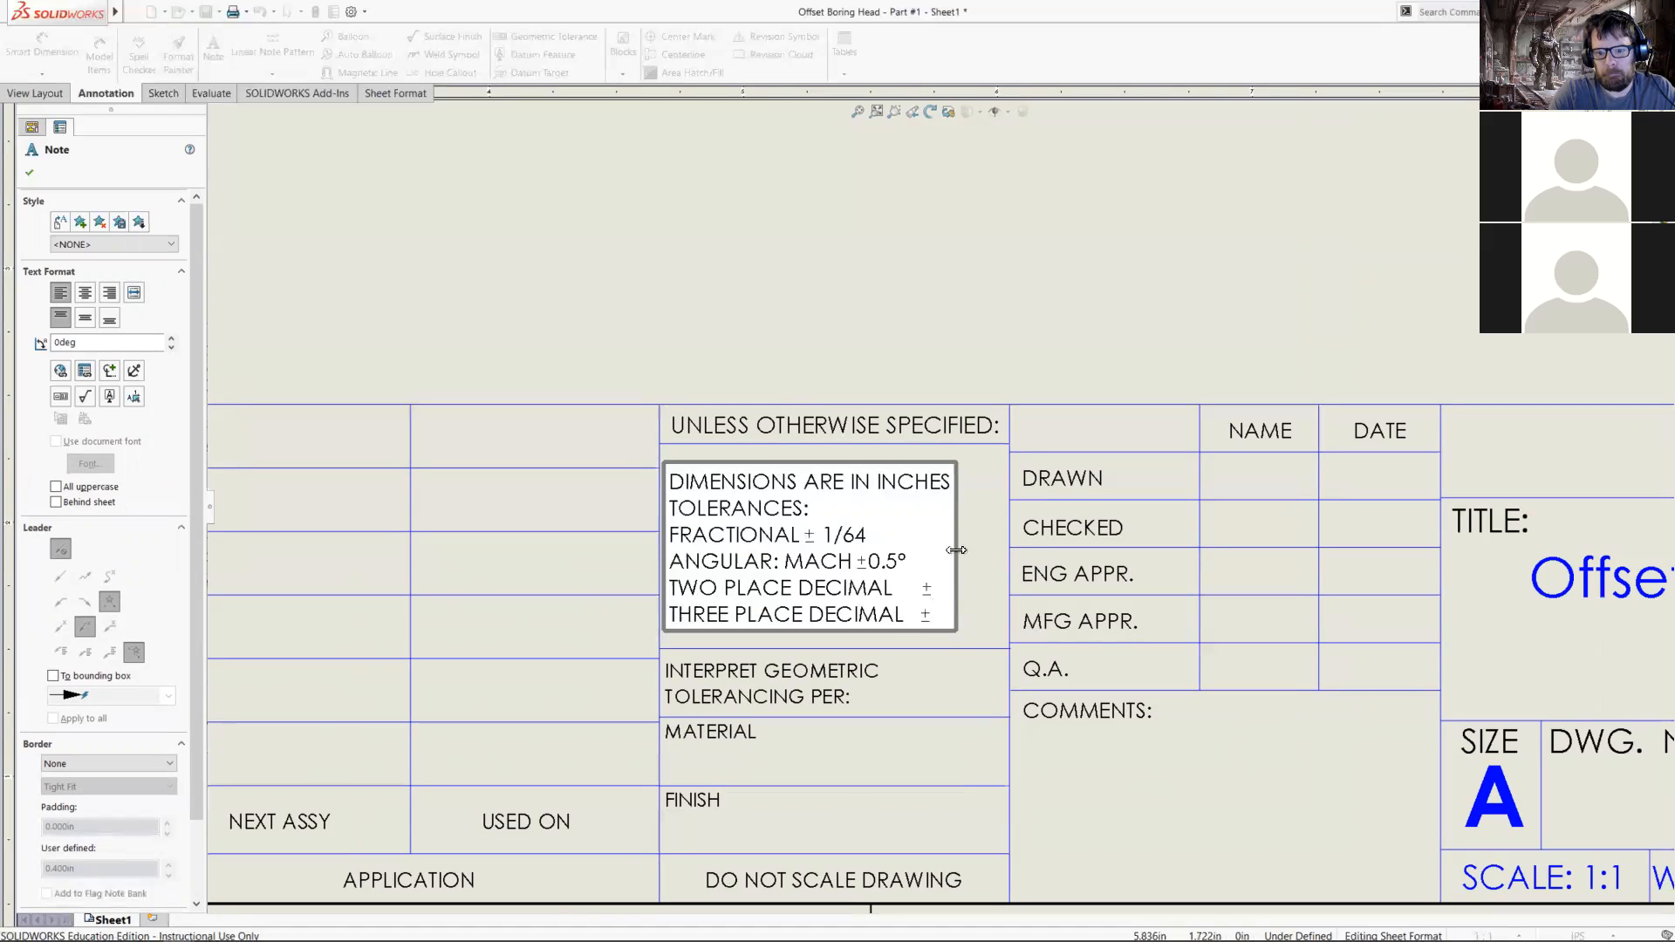
drag(959, 548, 1008, 548)
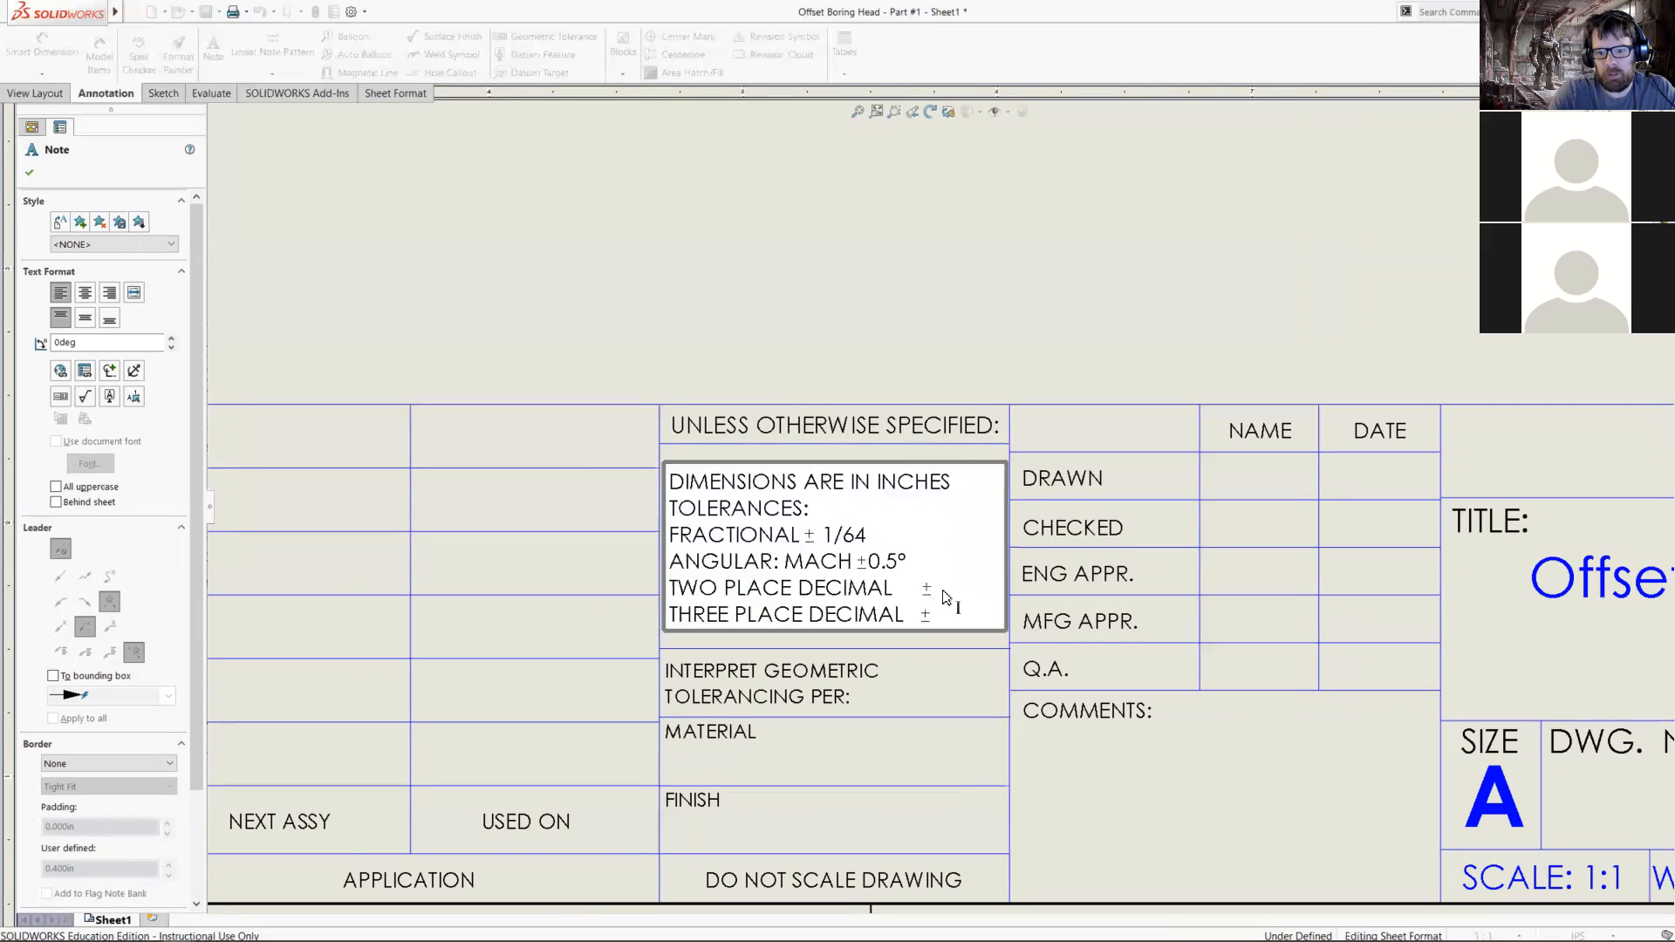
click(944, 585)
text(0.003)
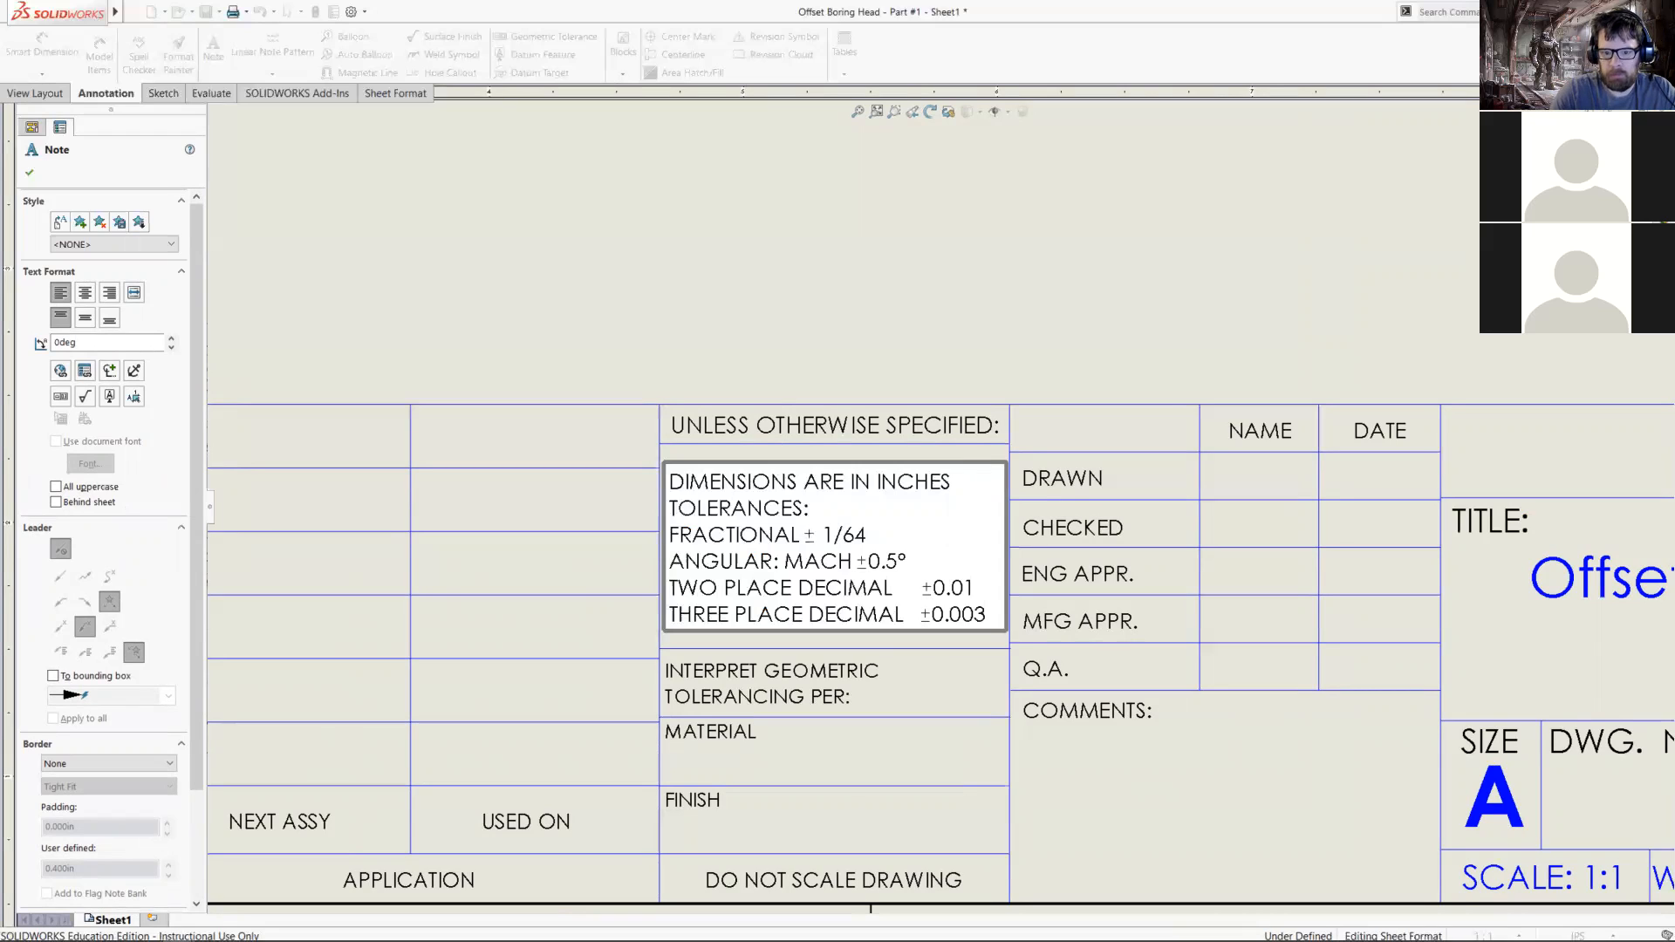
- Add a final line reading FOUR PLACE DECIMAL ±0.0005 to the tolerance note and finish editing its text
key(Return)
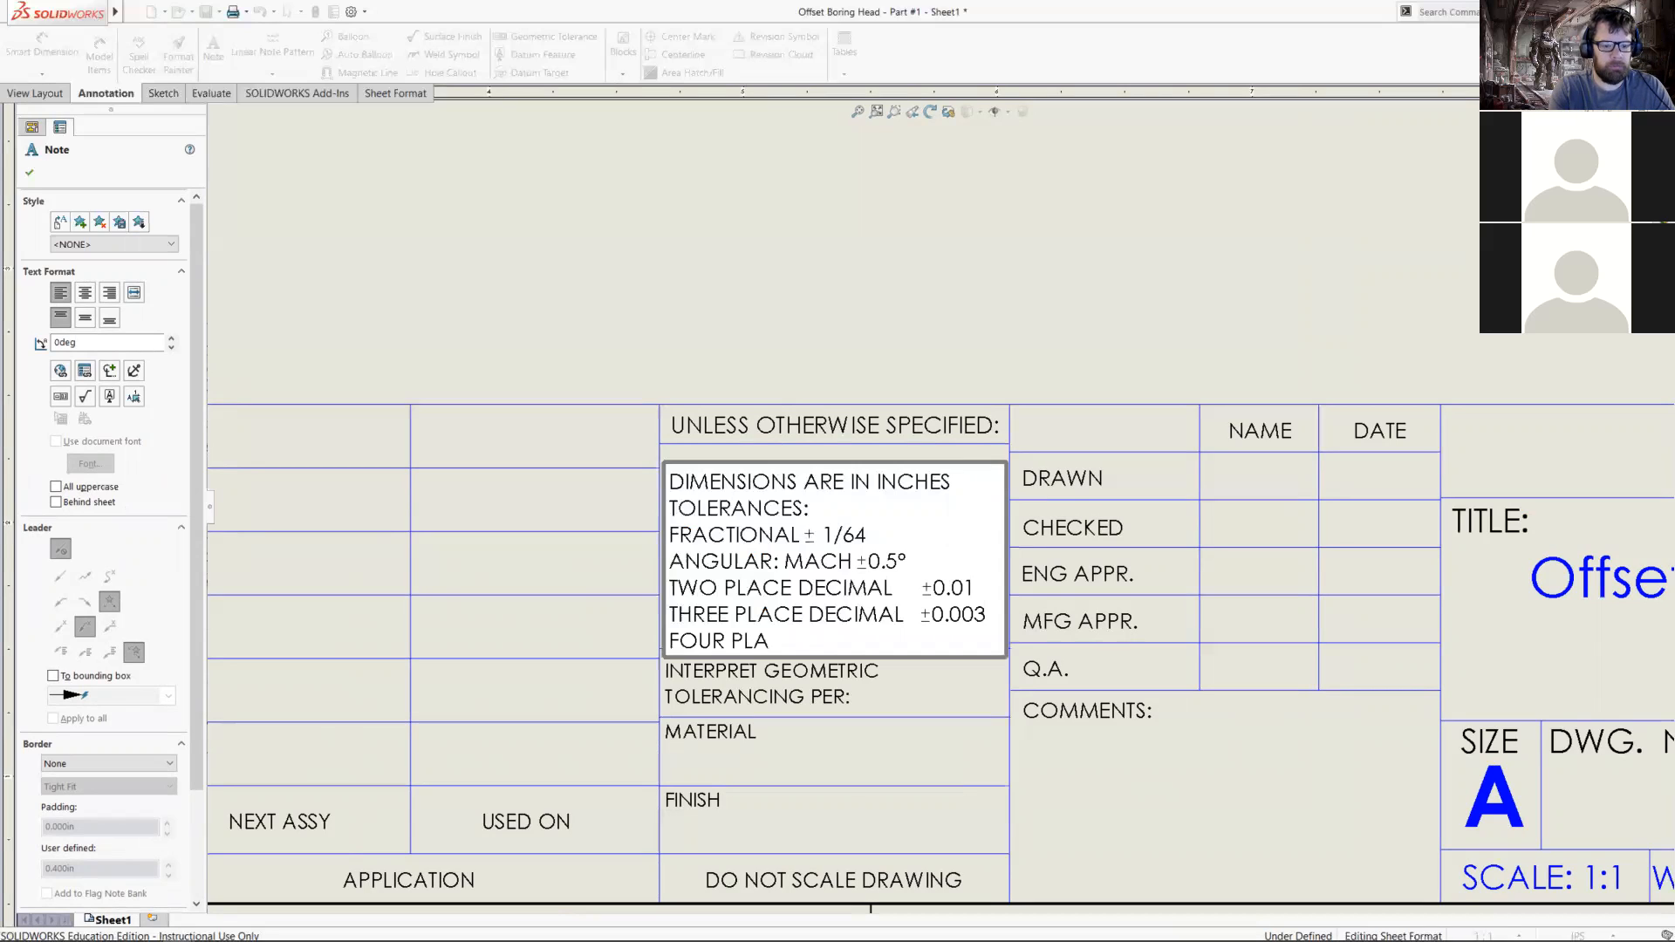
text(FOUR PLACE DECIMAL)
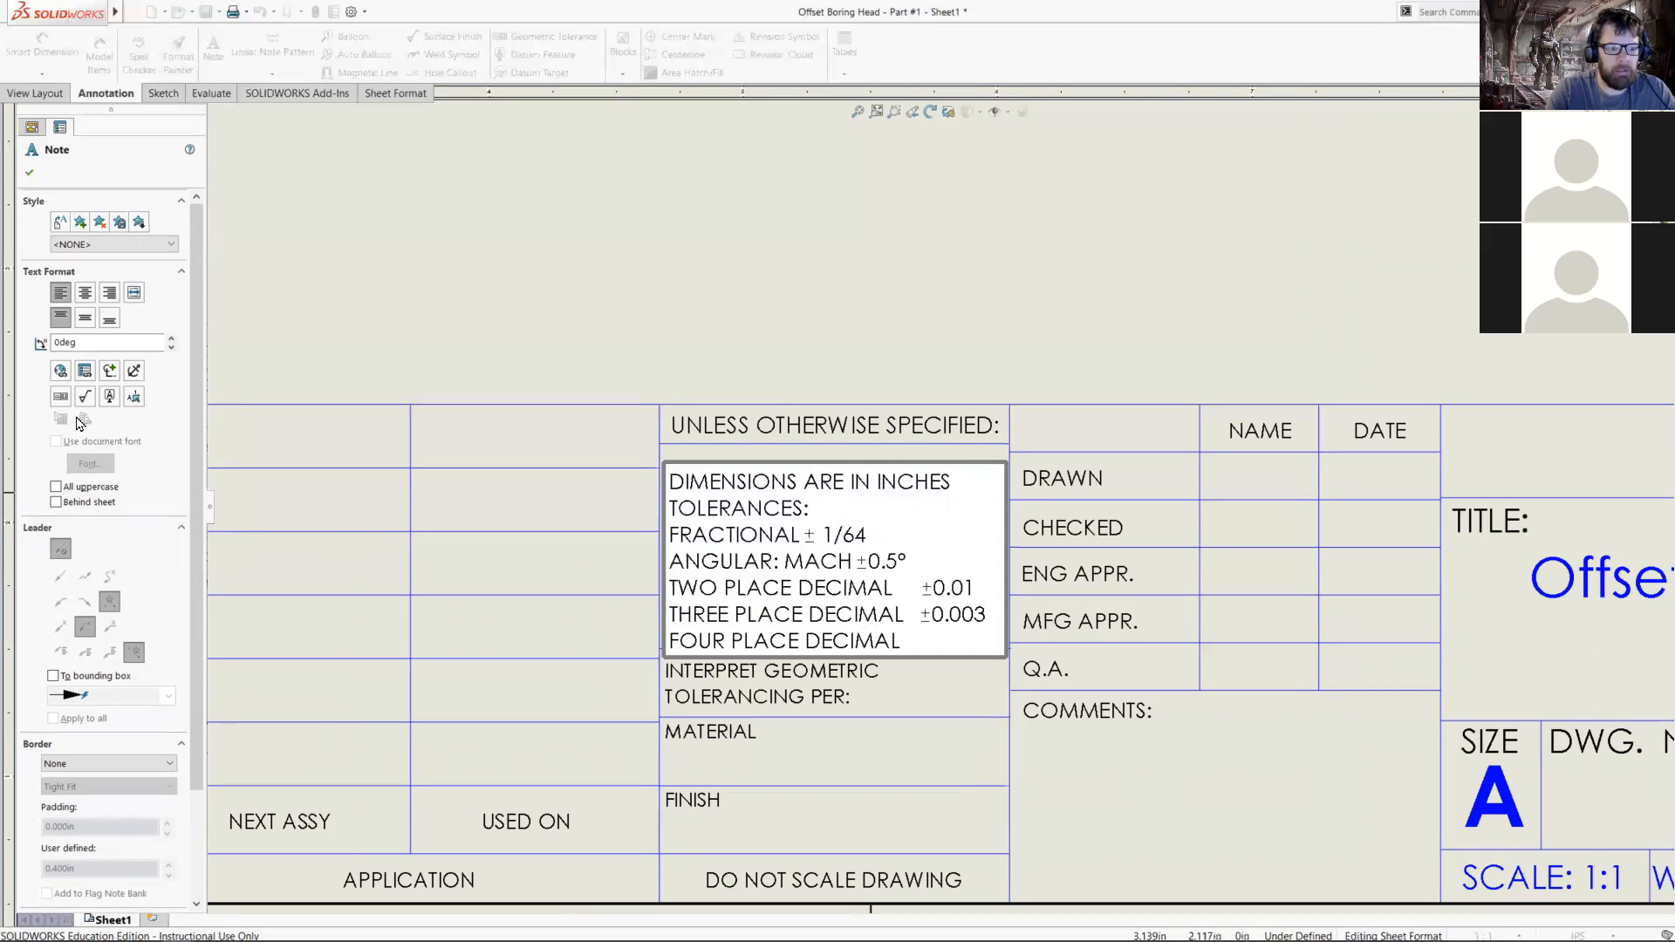
click(109, 370)
click(219, 402)
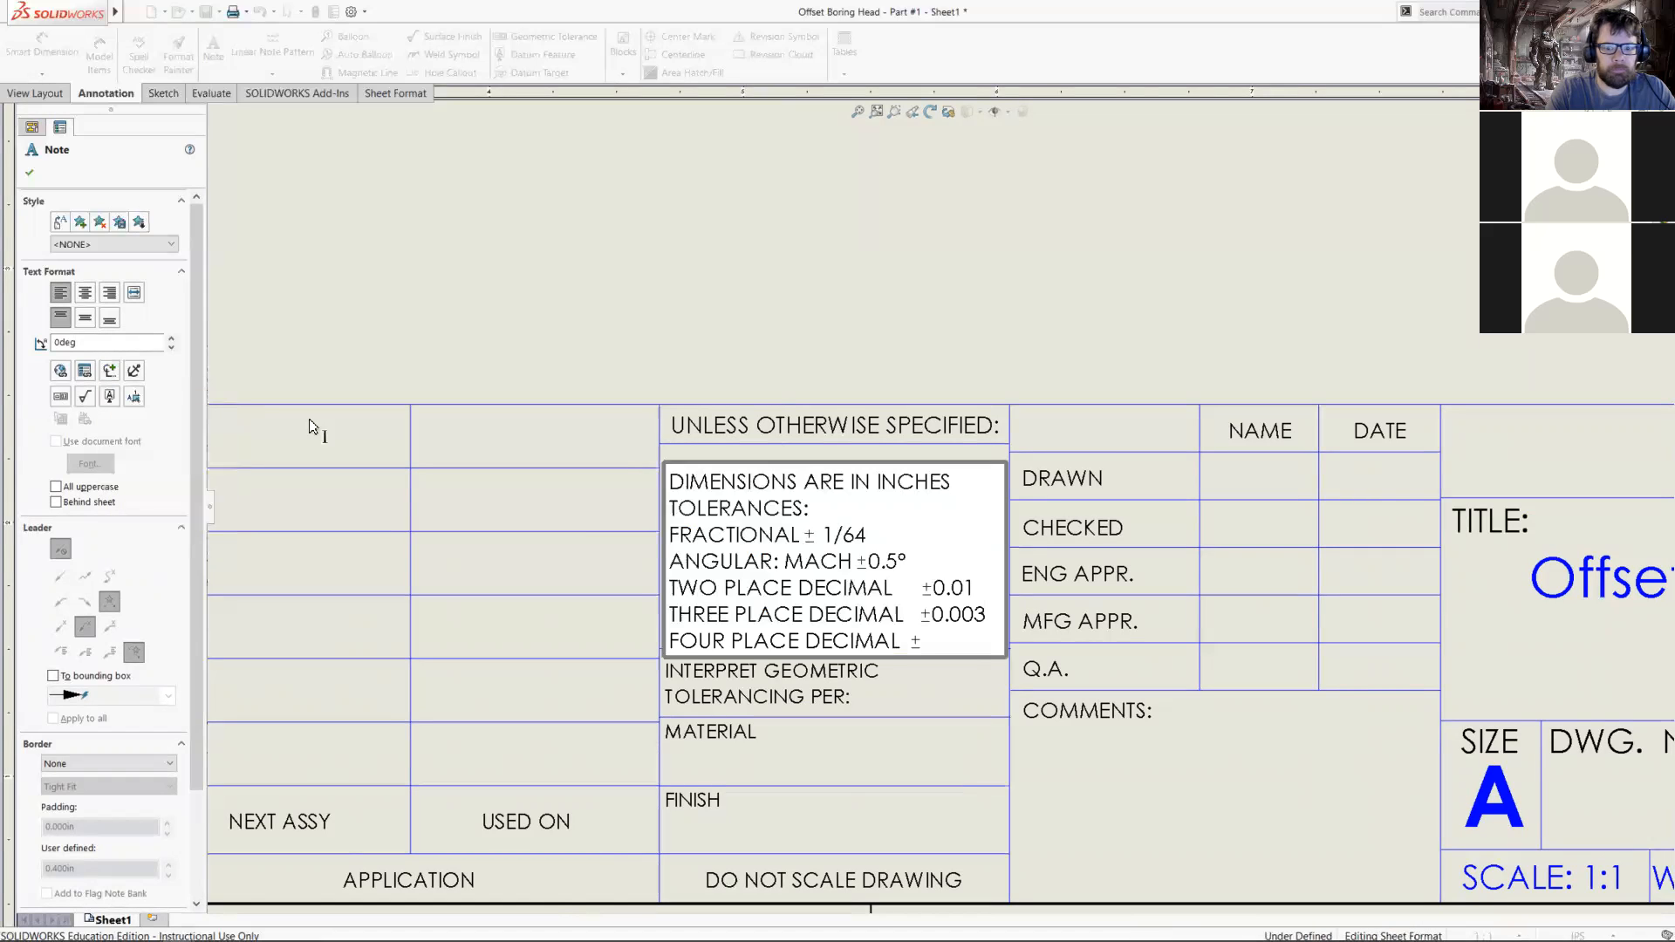
text(0.0005)
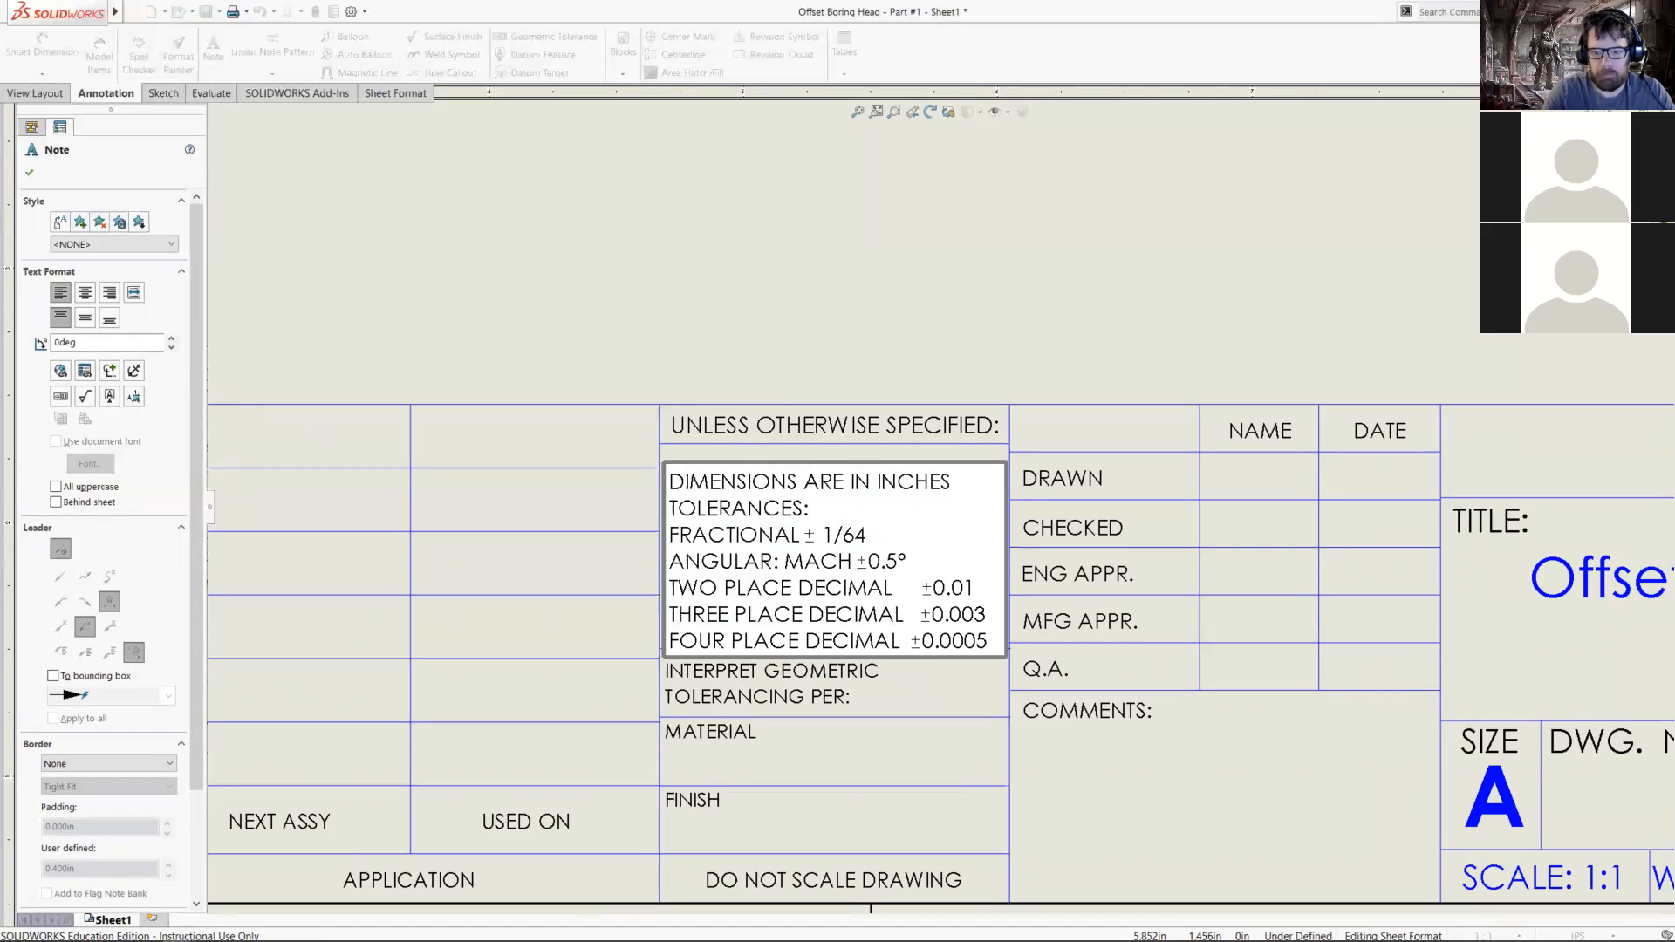
click(1105, 257)
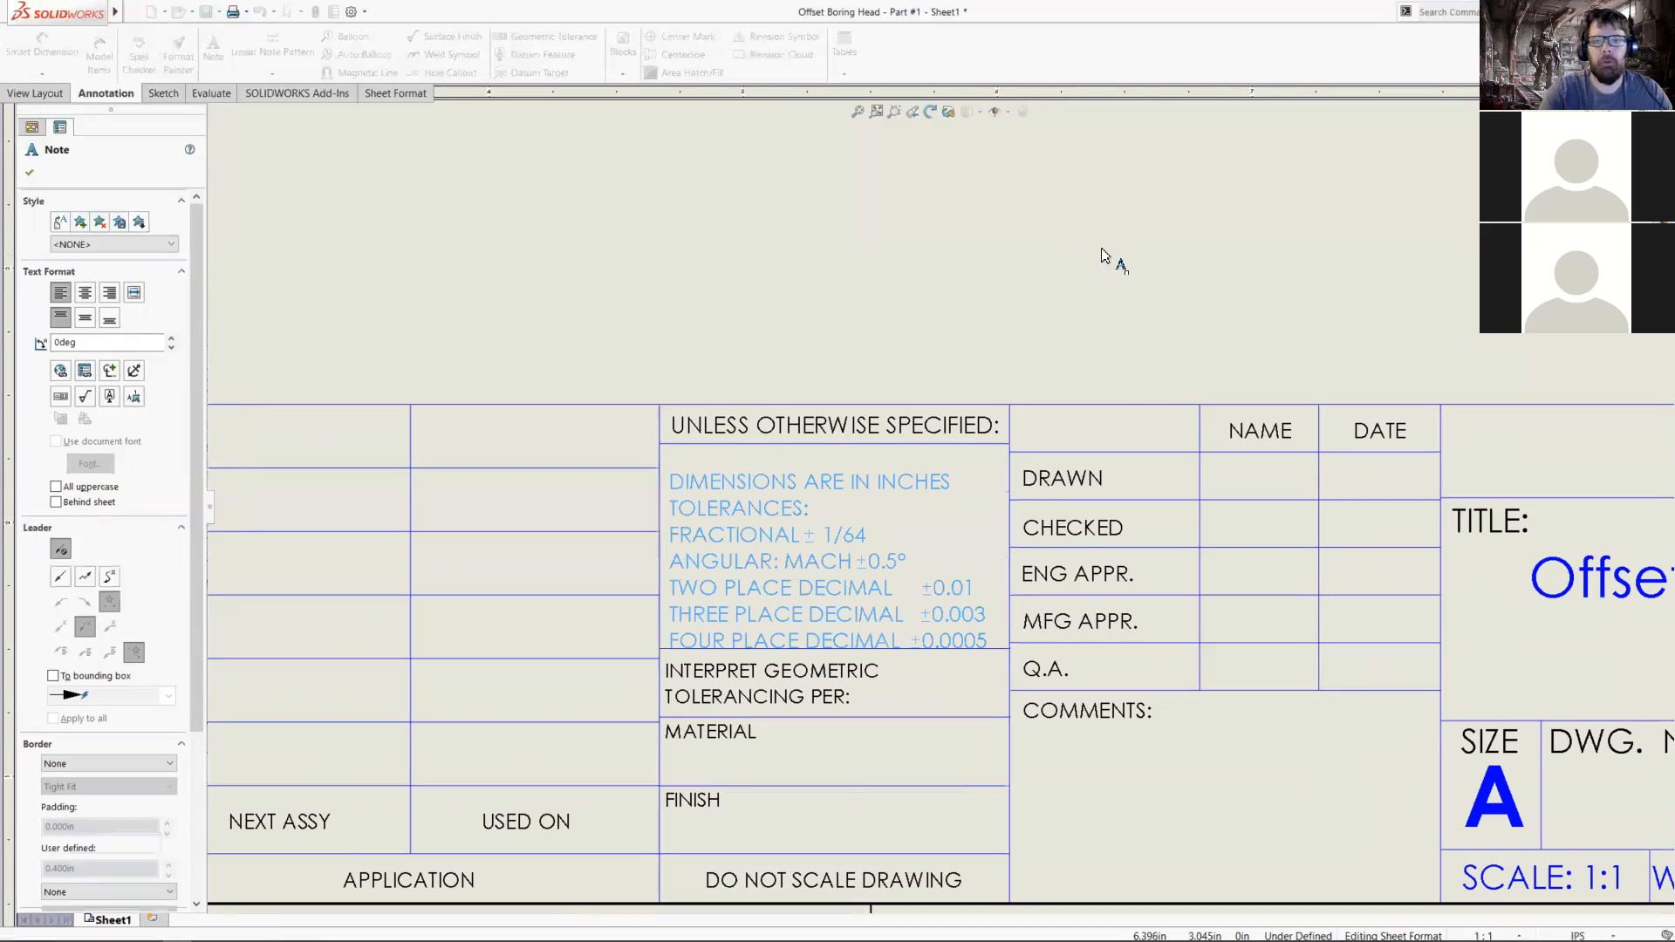
- Move the tolerance note up slightly so all its lines fit inside the box below UNLESS OTHERWISE SPECIFIED
click(792, 552)
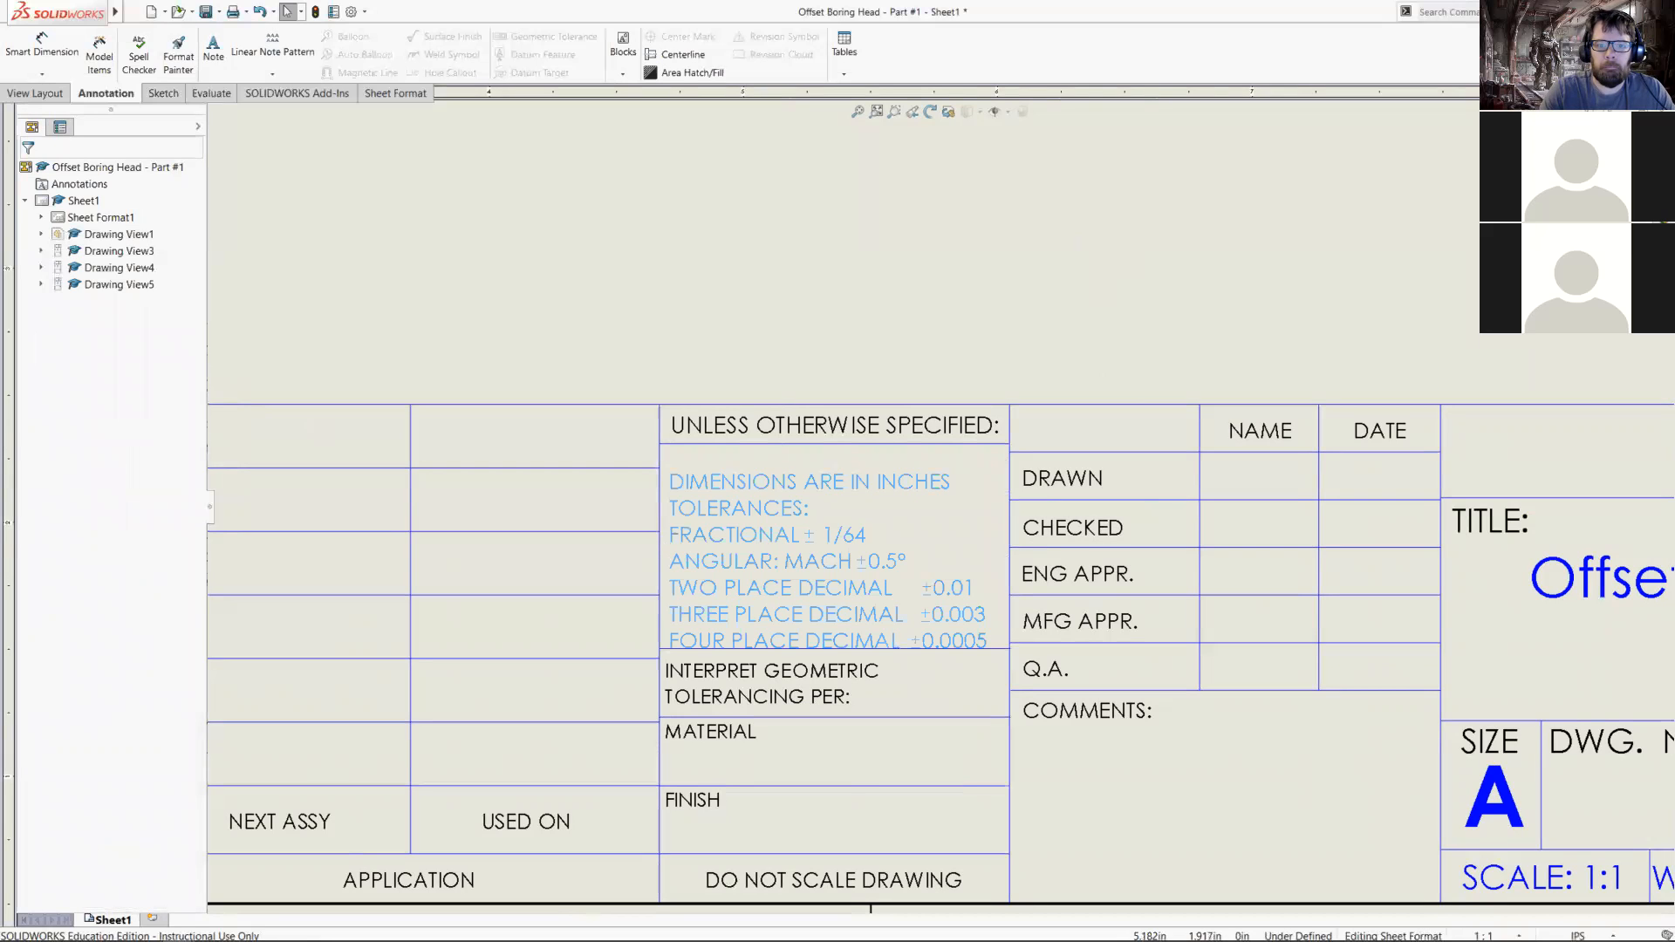
double_click(800, 506)
key(ctrl+a)
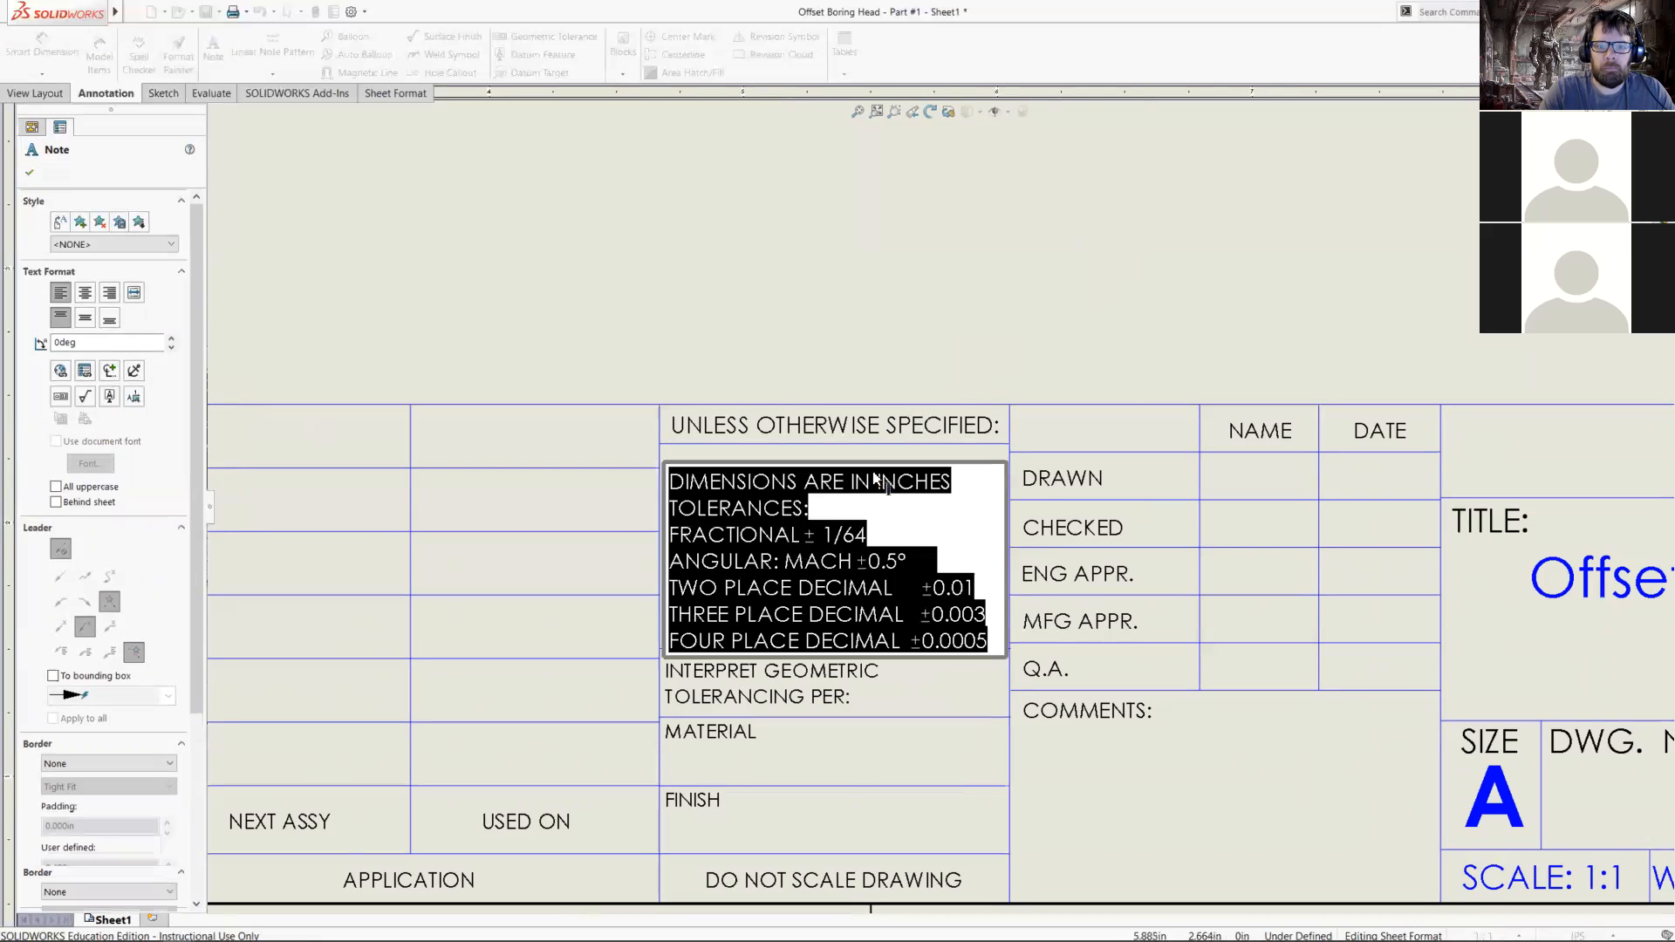
key(Escape)
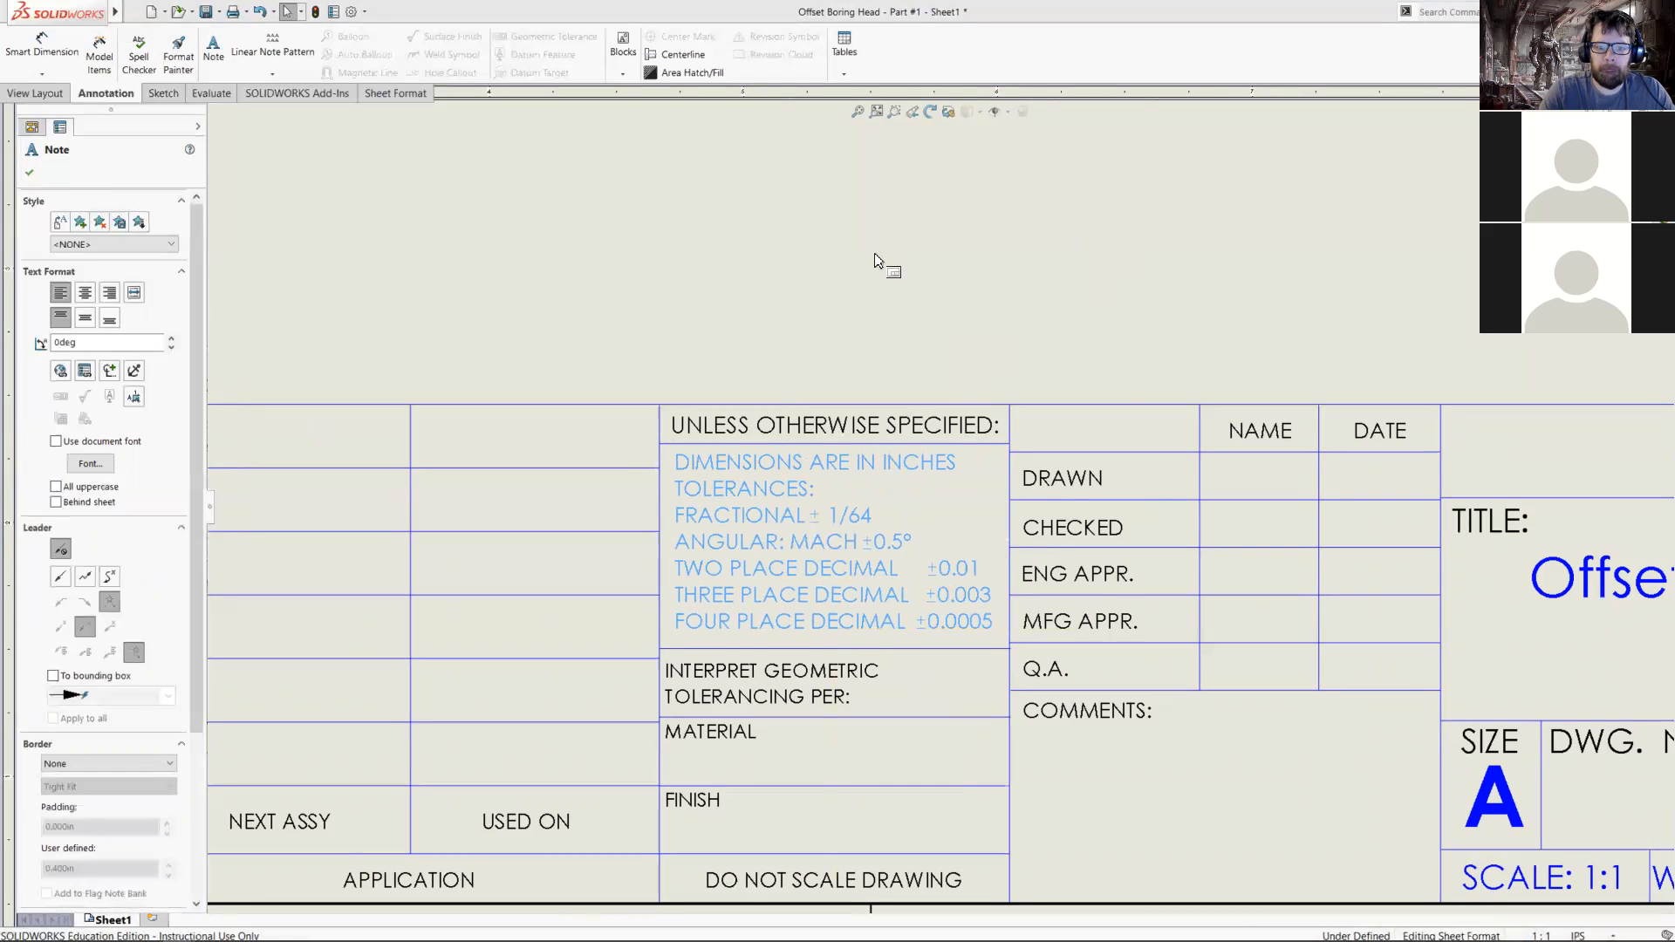
key(f)
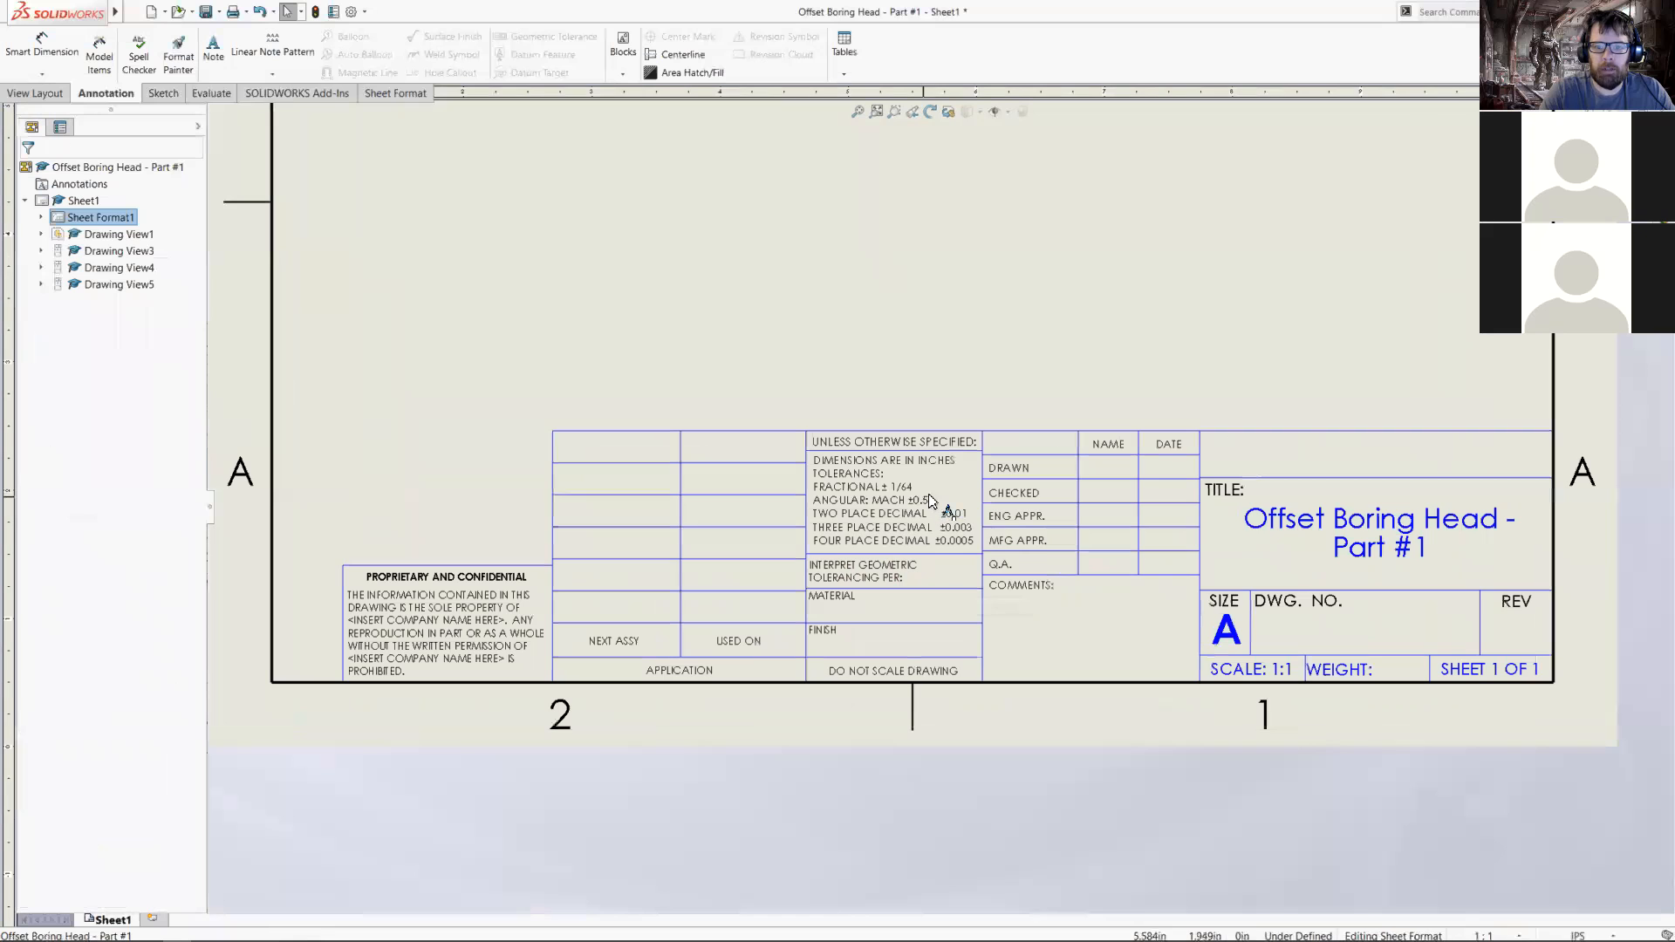
scroll(942, 489, up, 3)
scroll(992, 465, down, 2)
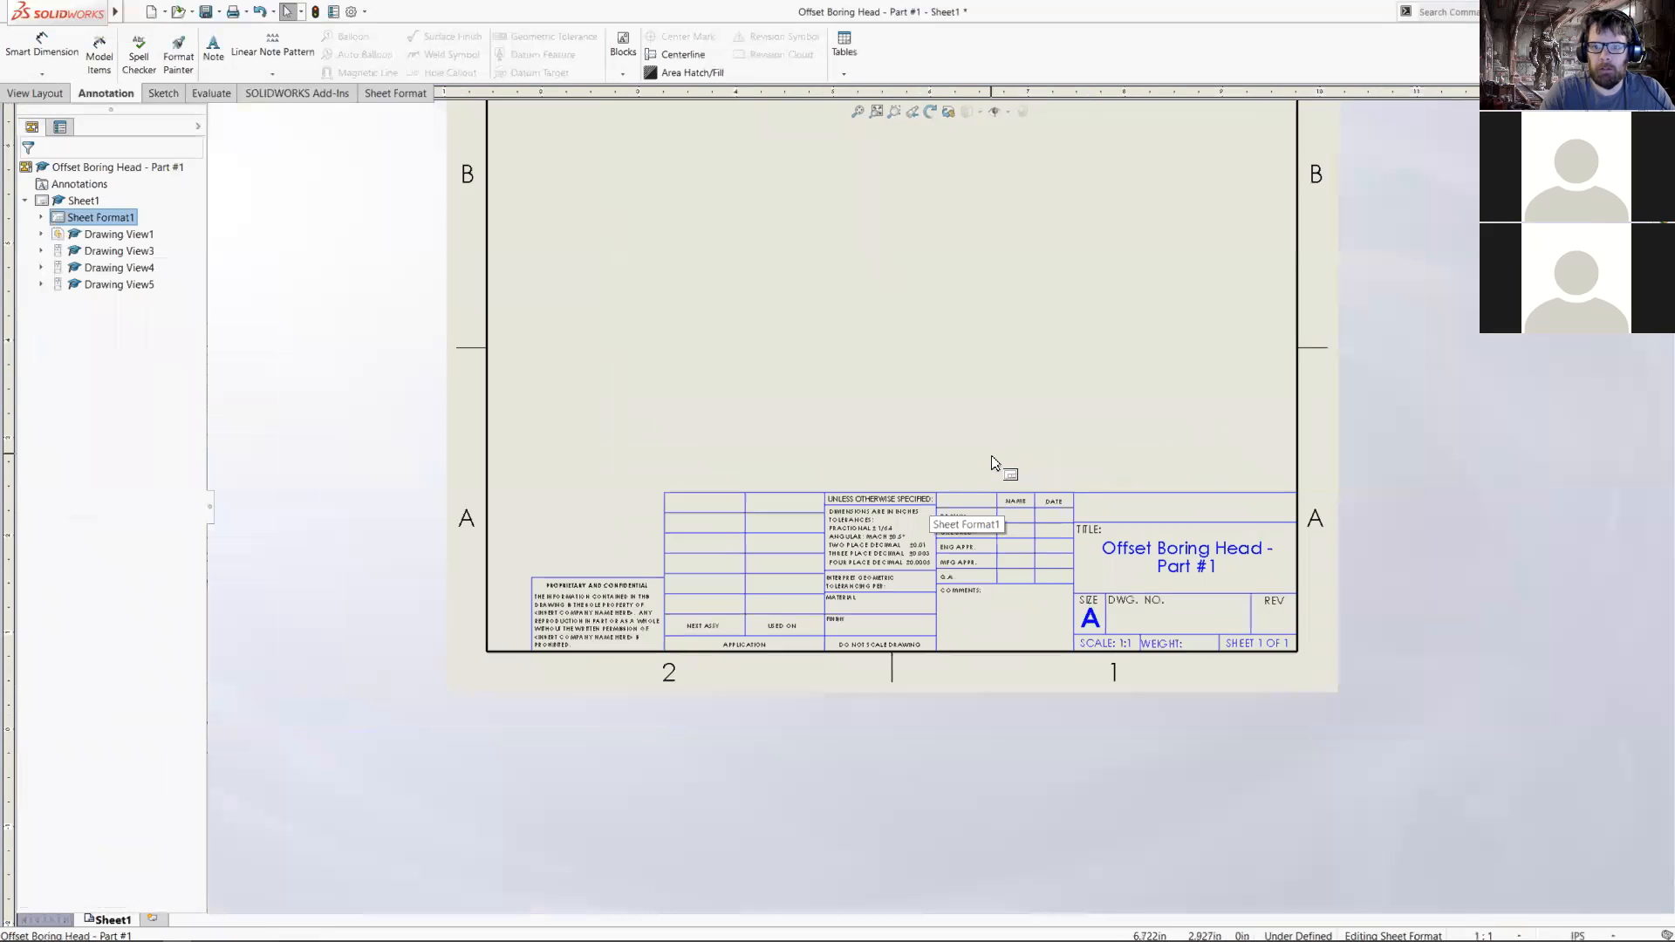
scroll(992, 466, up, 3)
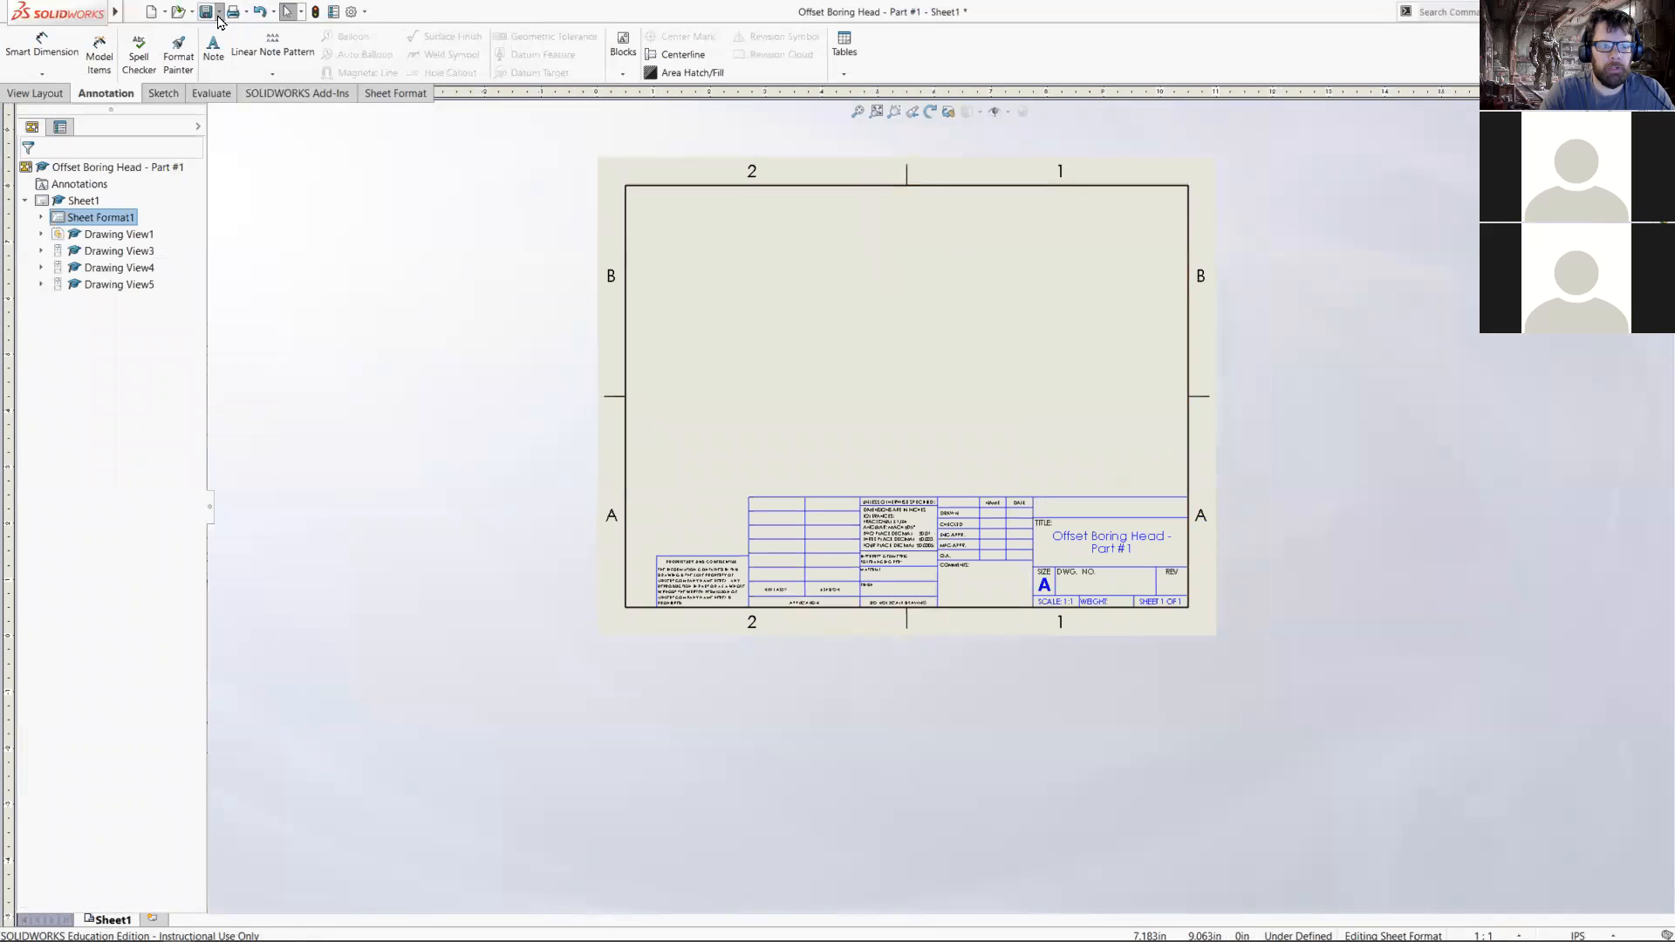
key(ctrl+s)
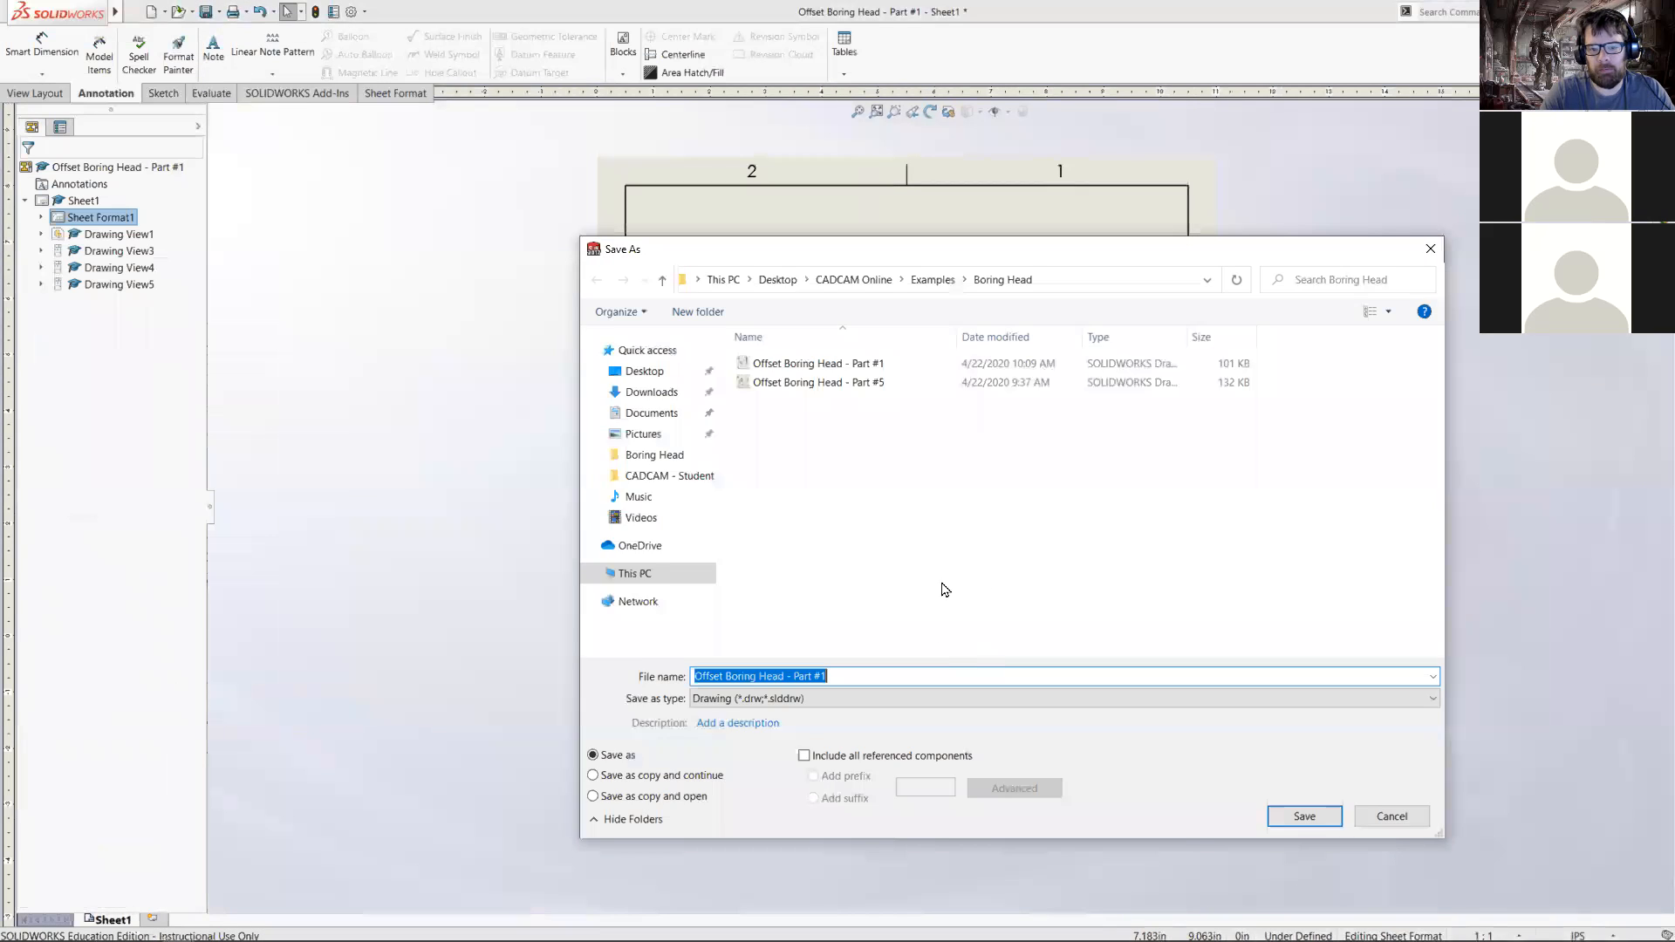
click(1406, 816)
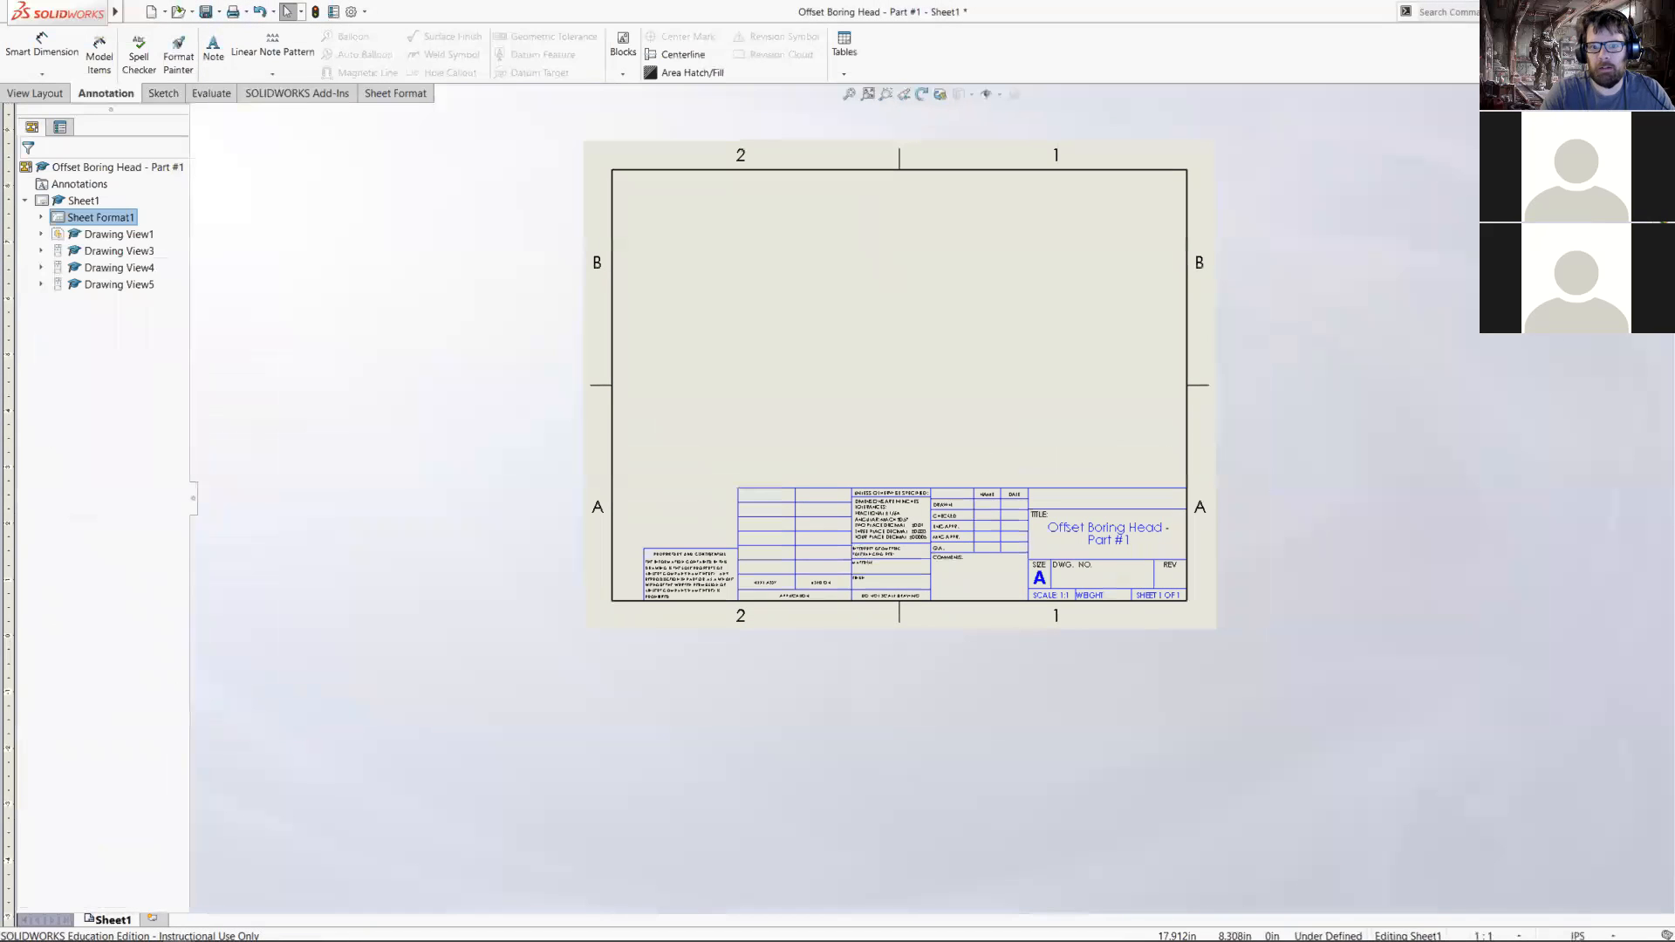
- Exit sheet format editing and start saving the drawing under a new name with the Drawing Templates (*.drwdot) file type
click(1646, 120)
click(220, 12)
click(237, 42)
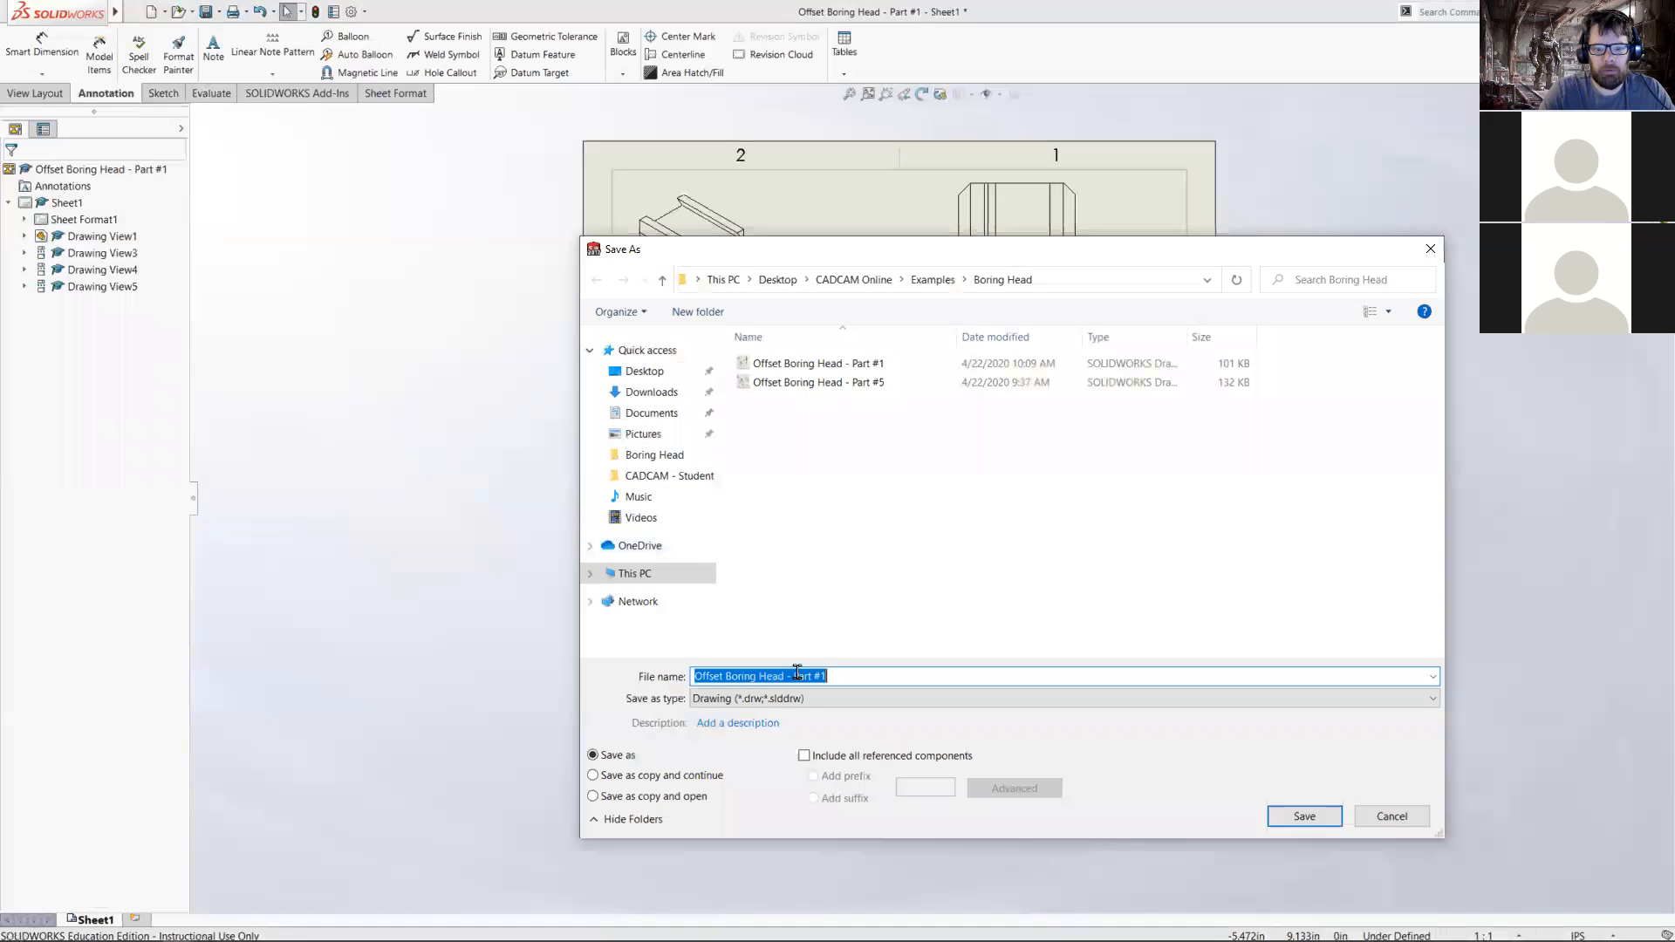
click(805, 699)
click(796, 740)
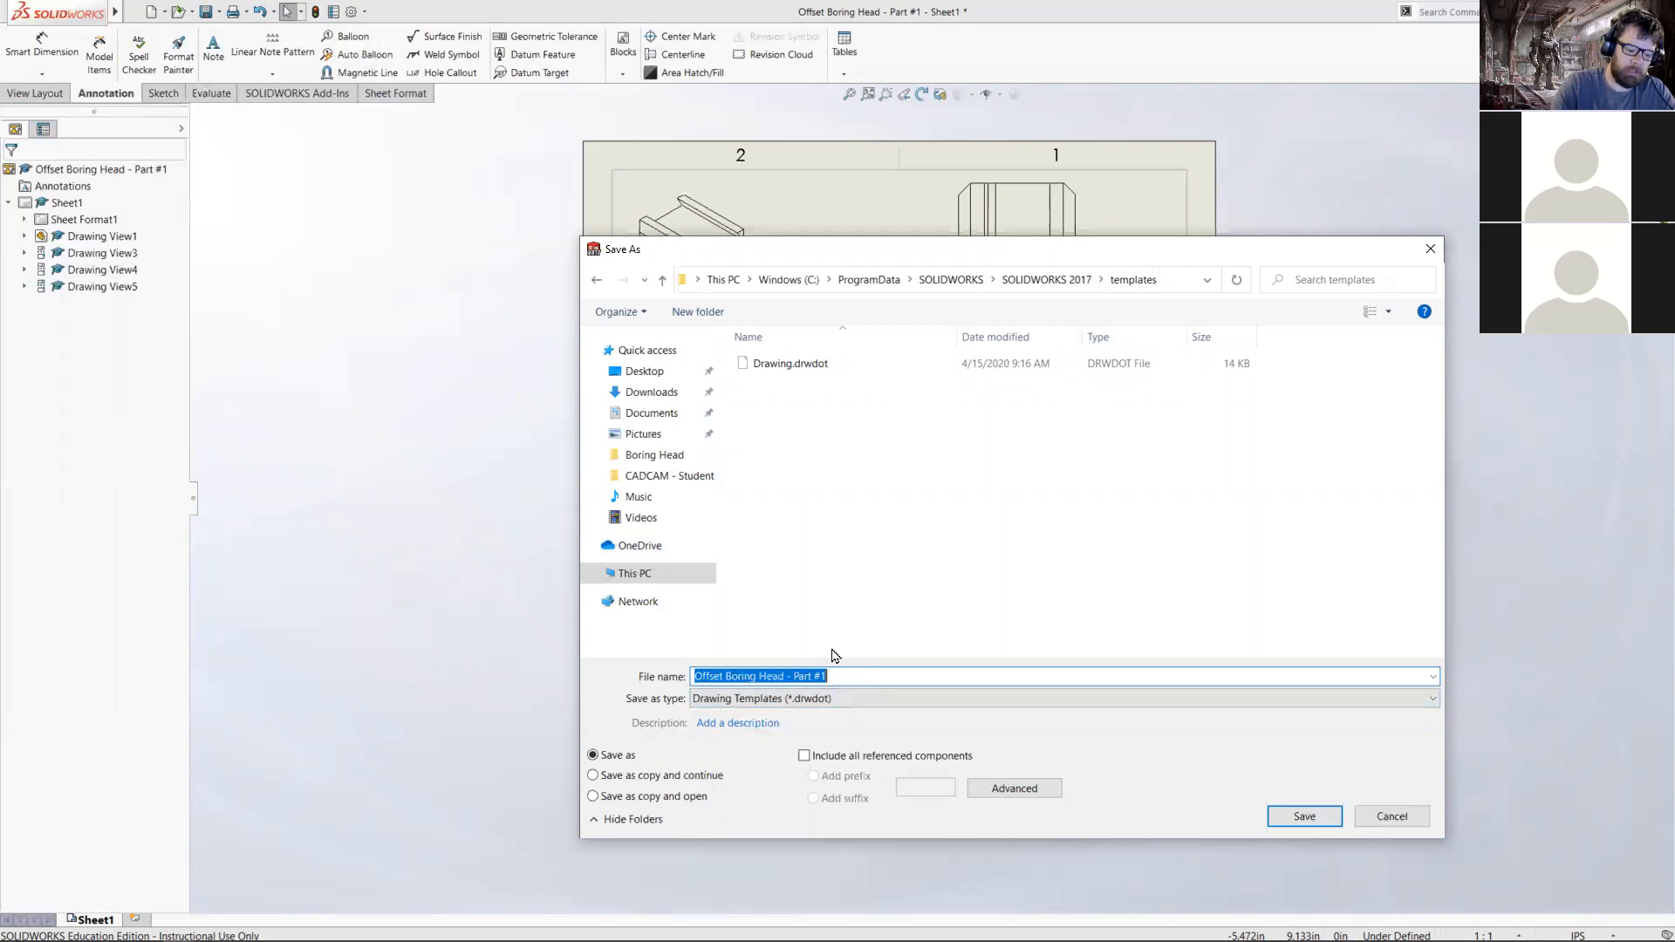
- Save the template as "Draw - F, T, L, Iso - x.xxx", accepting that models and annotations are removed from its views
text(Draw )
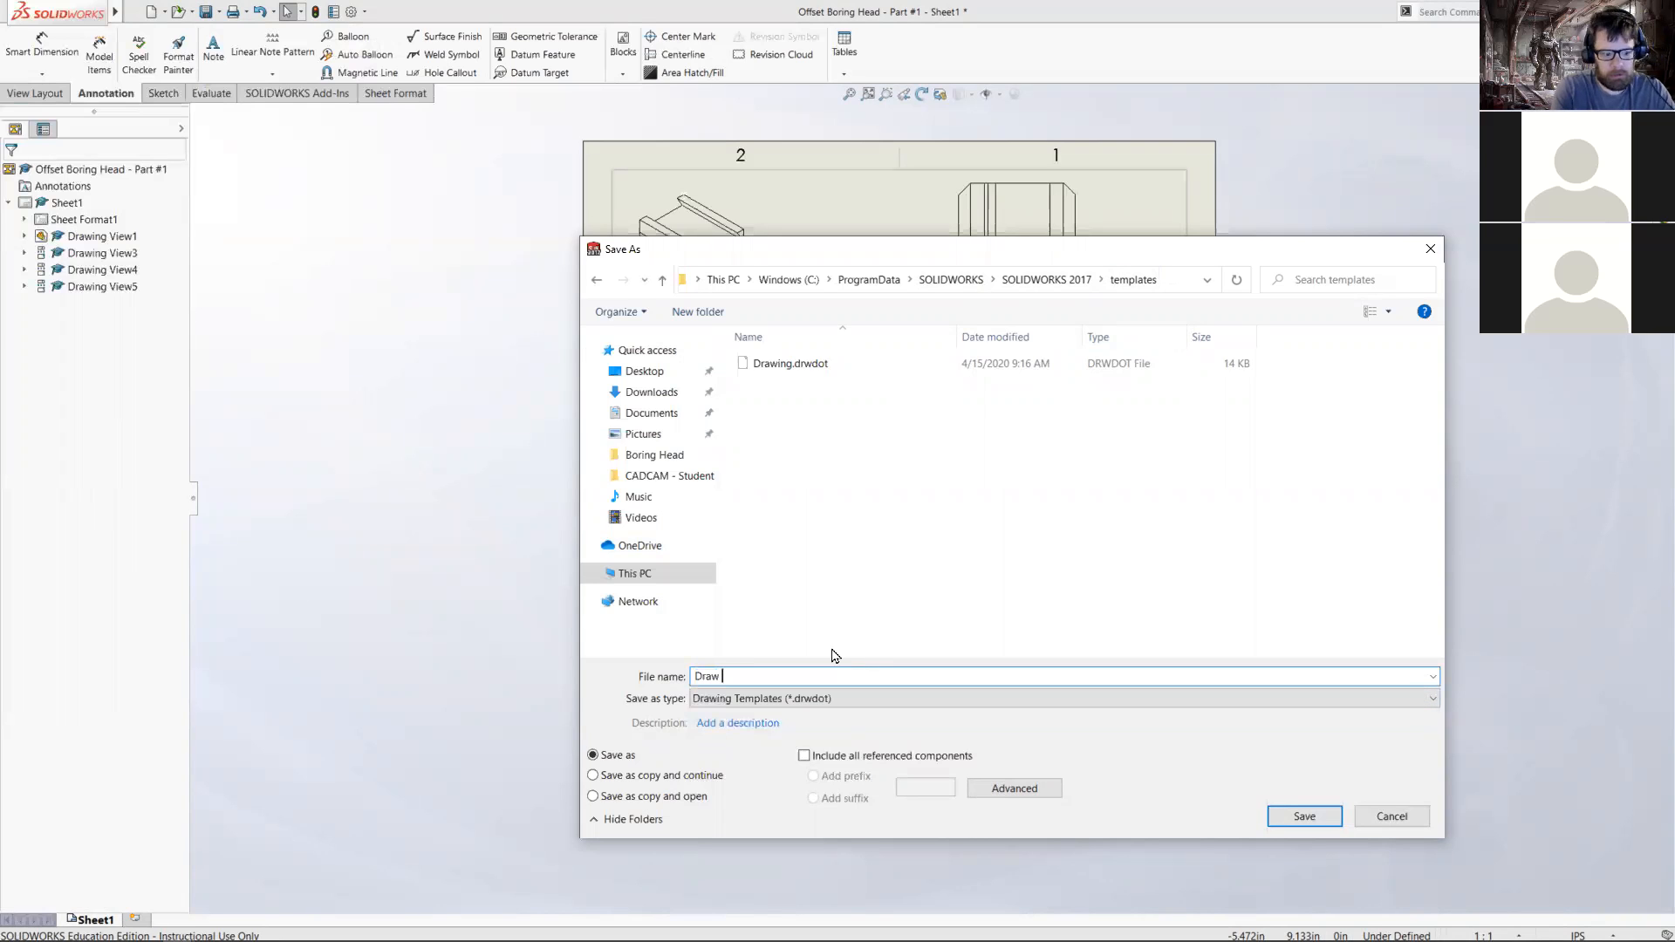
text(T, L, Iso - x.xxx)
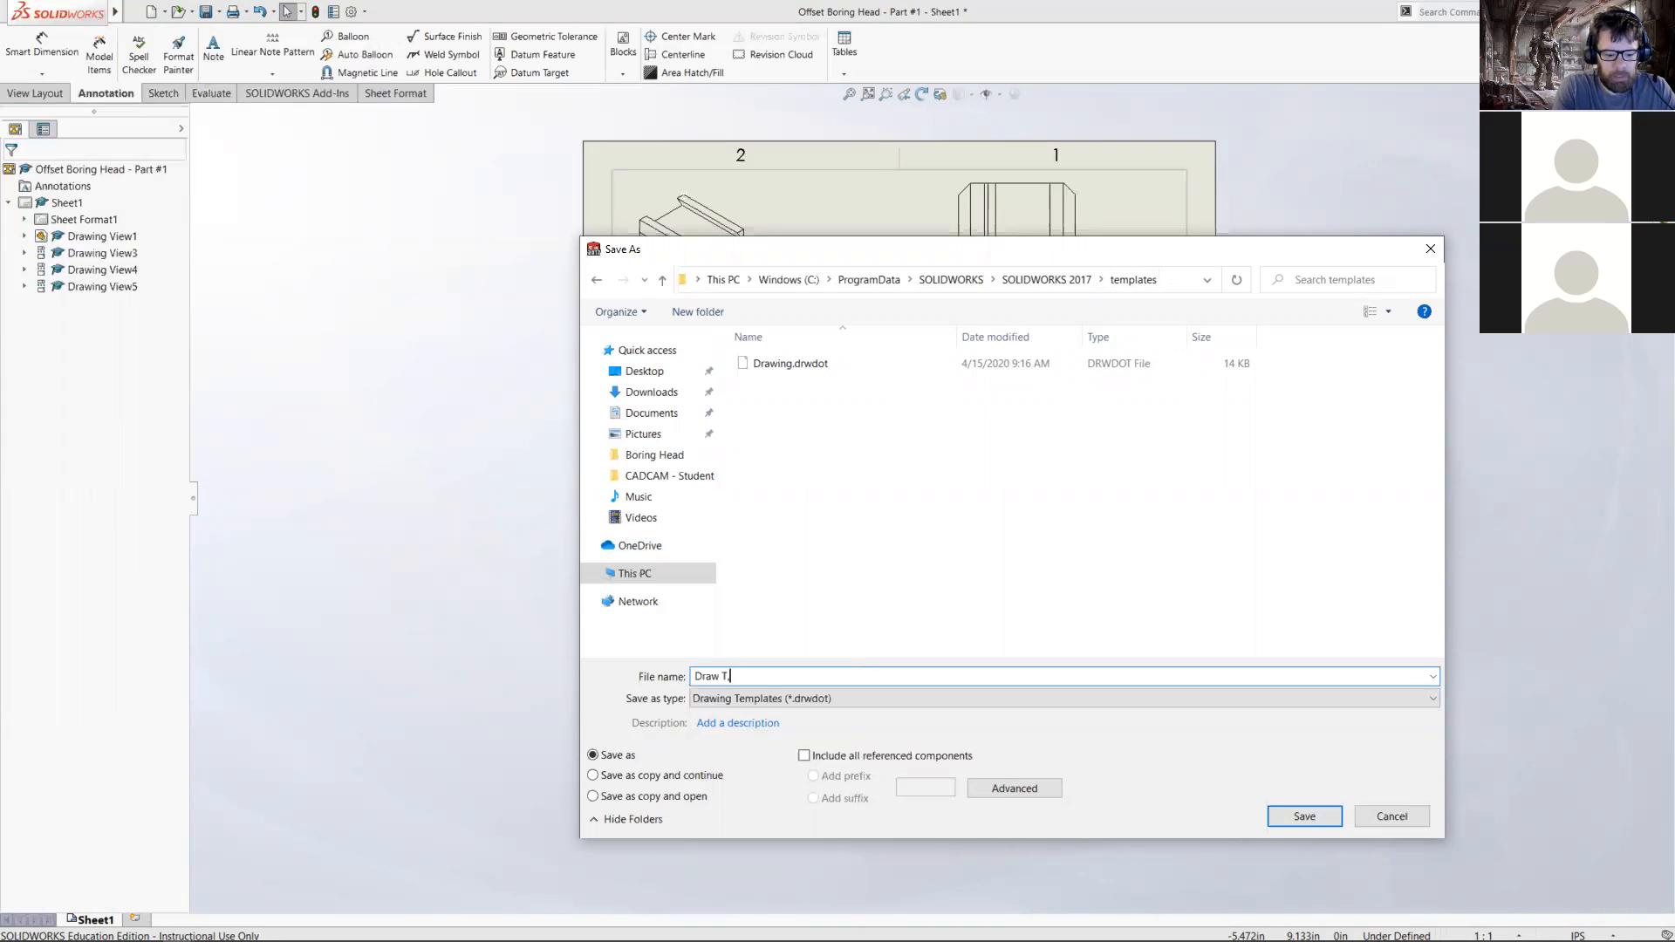
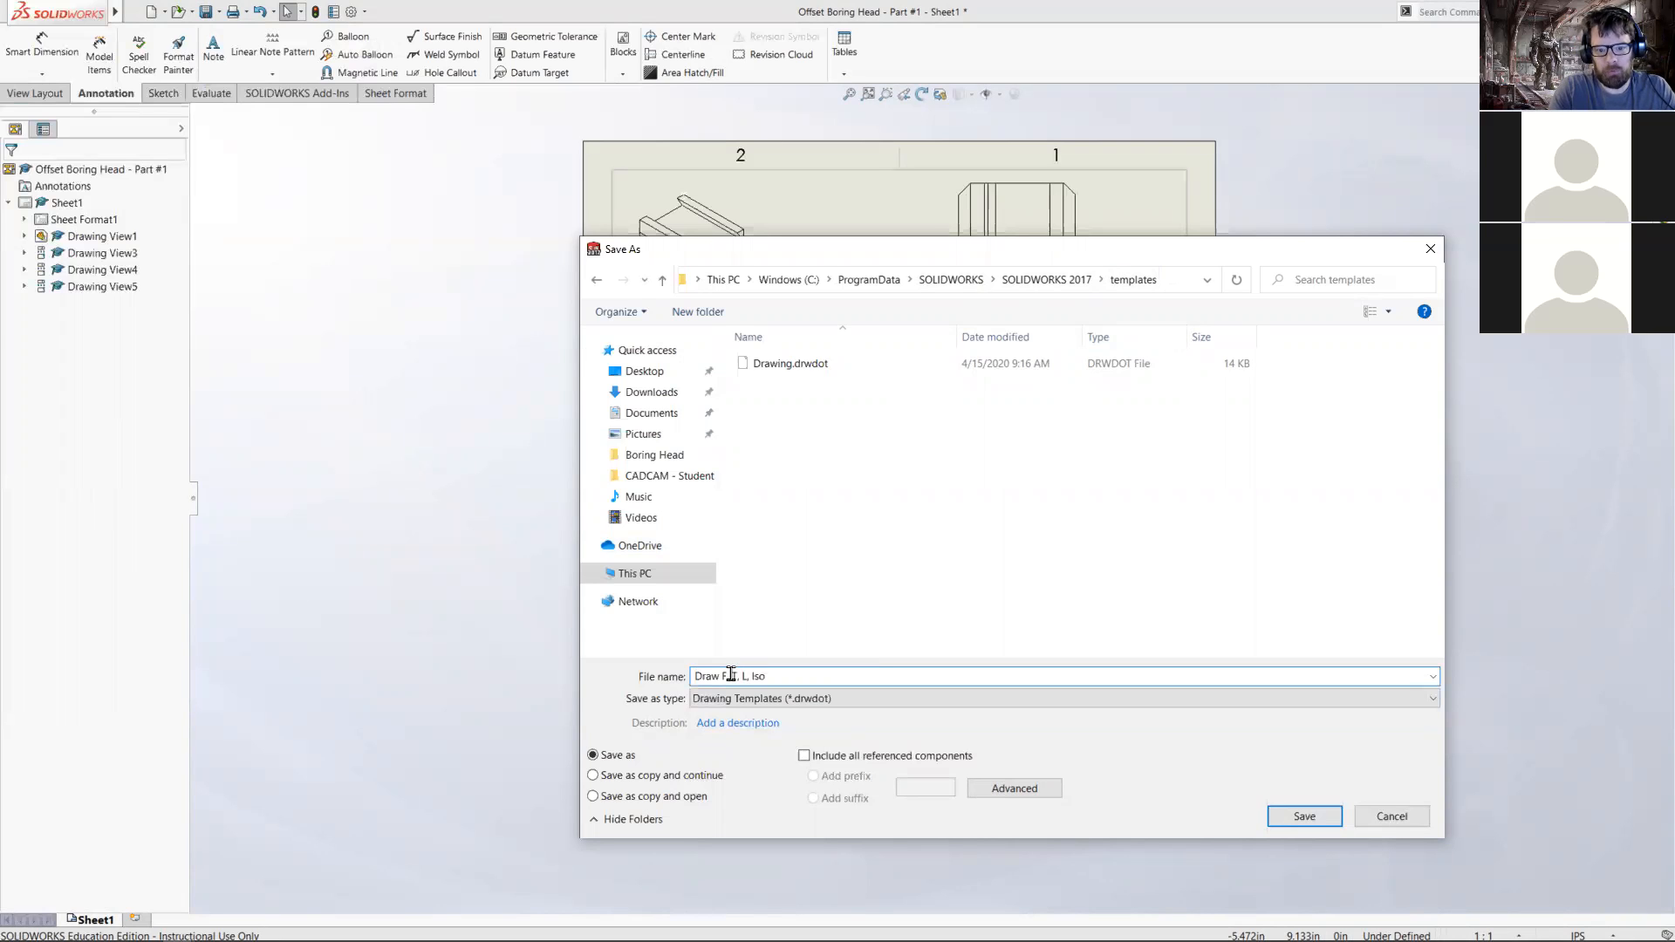
text(-)
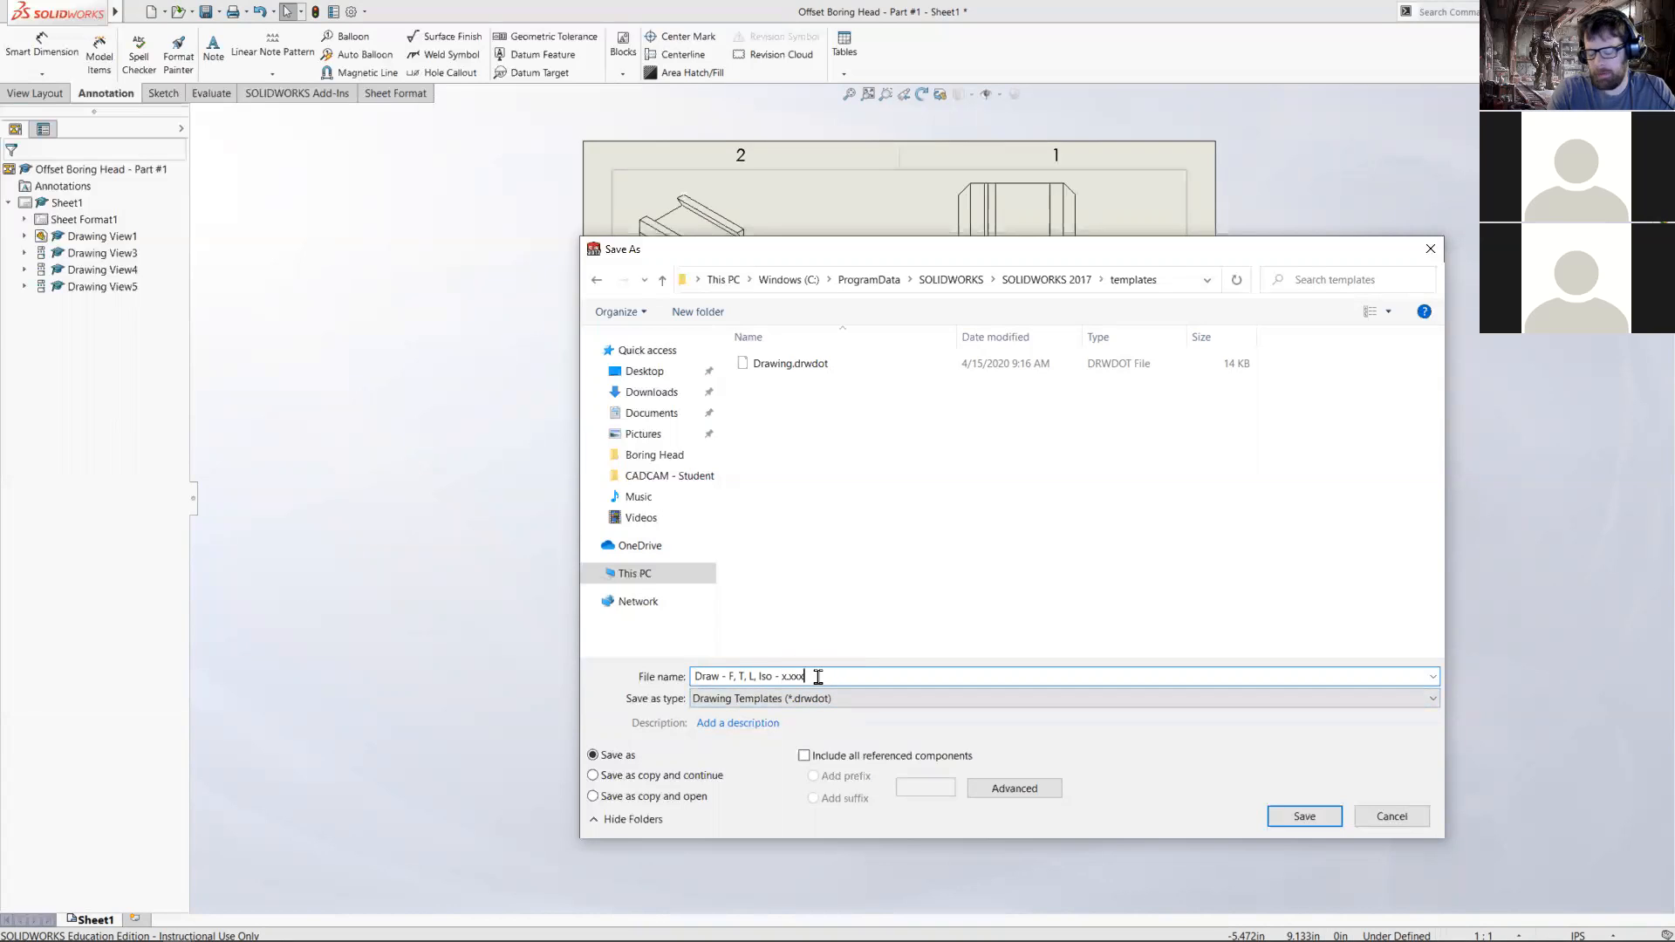
click(1318, 818)
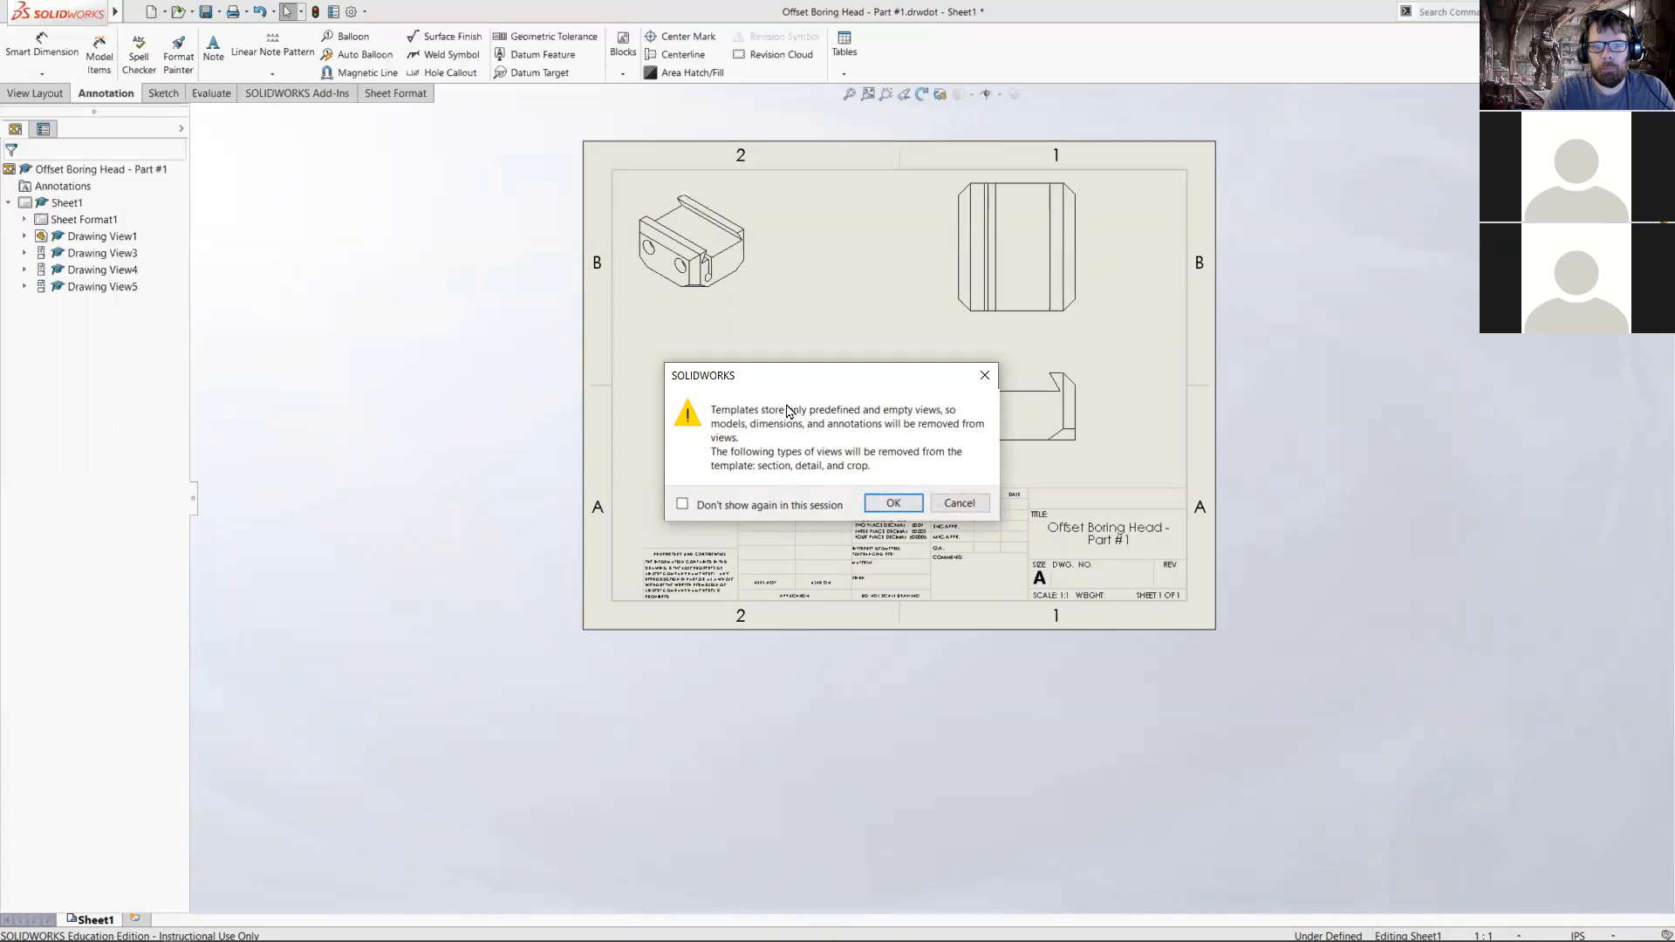
drag(788, 379, 637, 361)
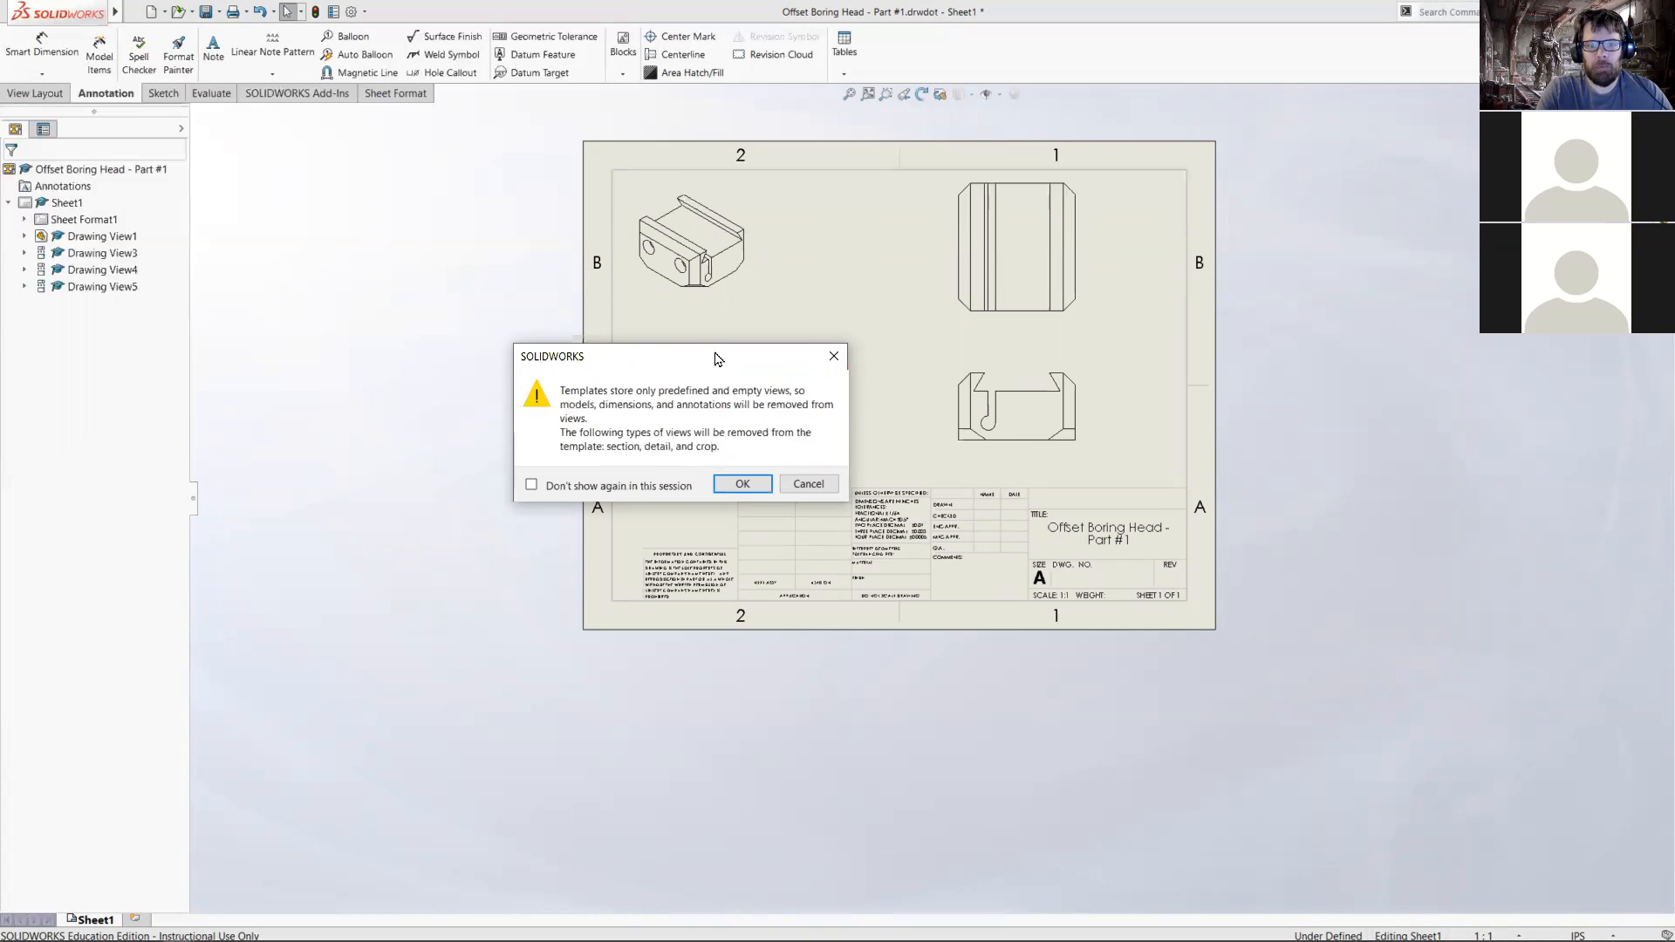
drag(715, 357, 431, 332)
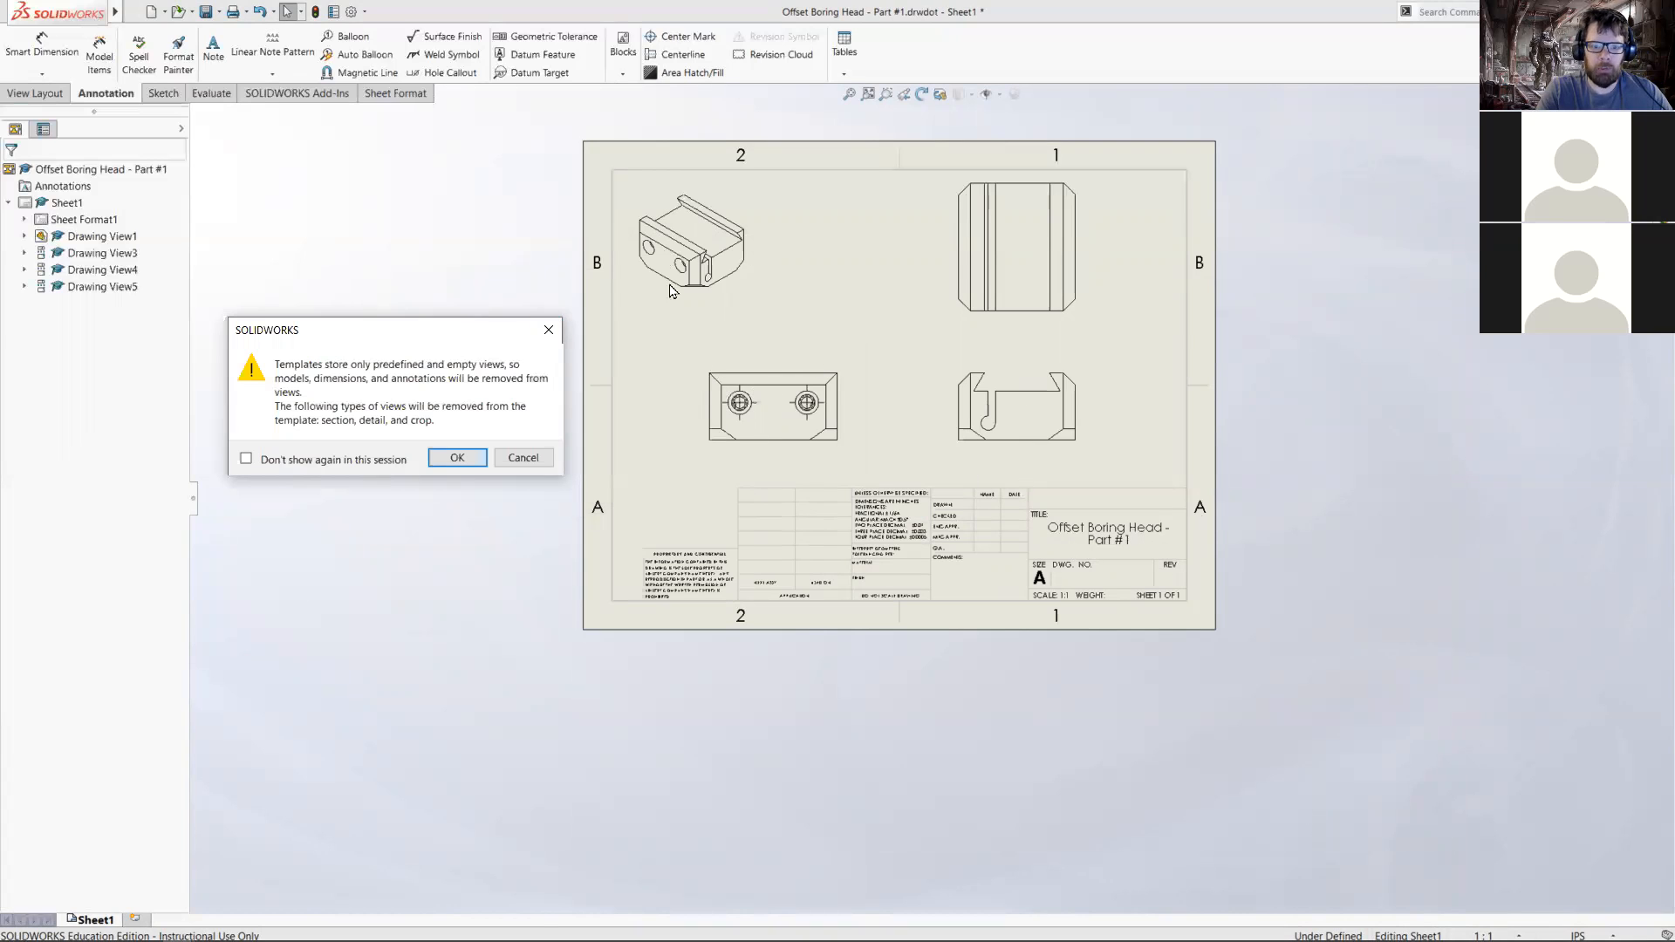
click(457, 458)
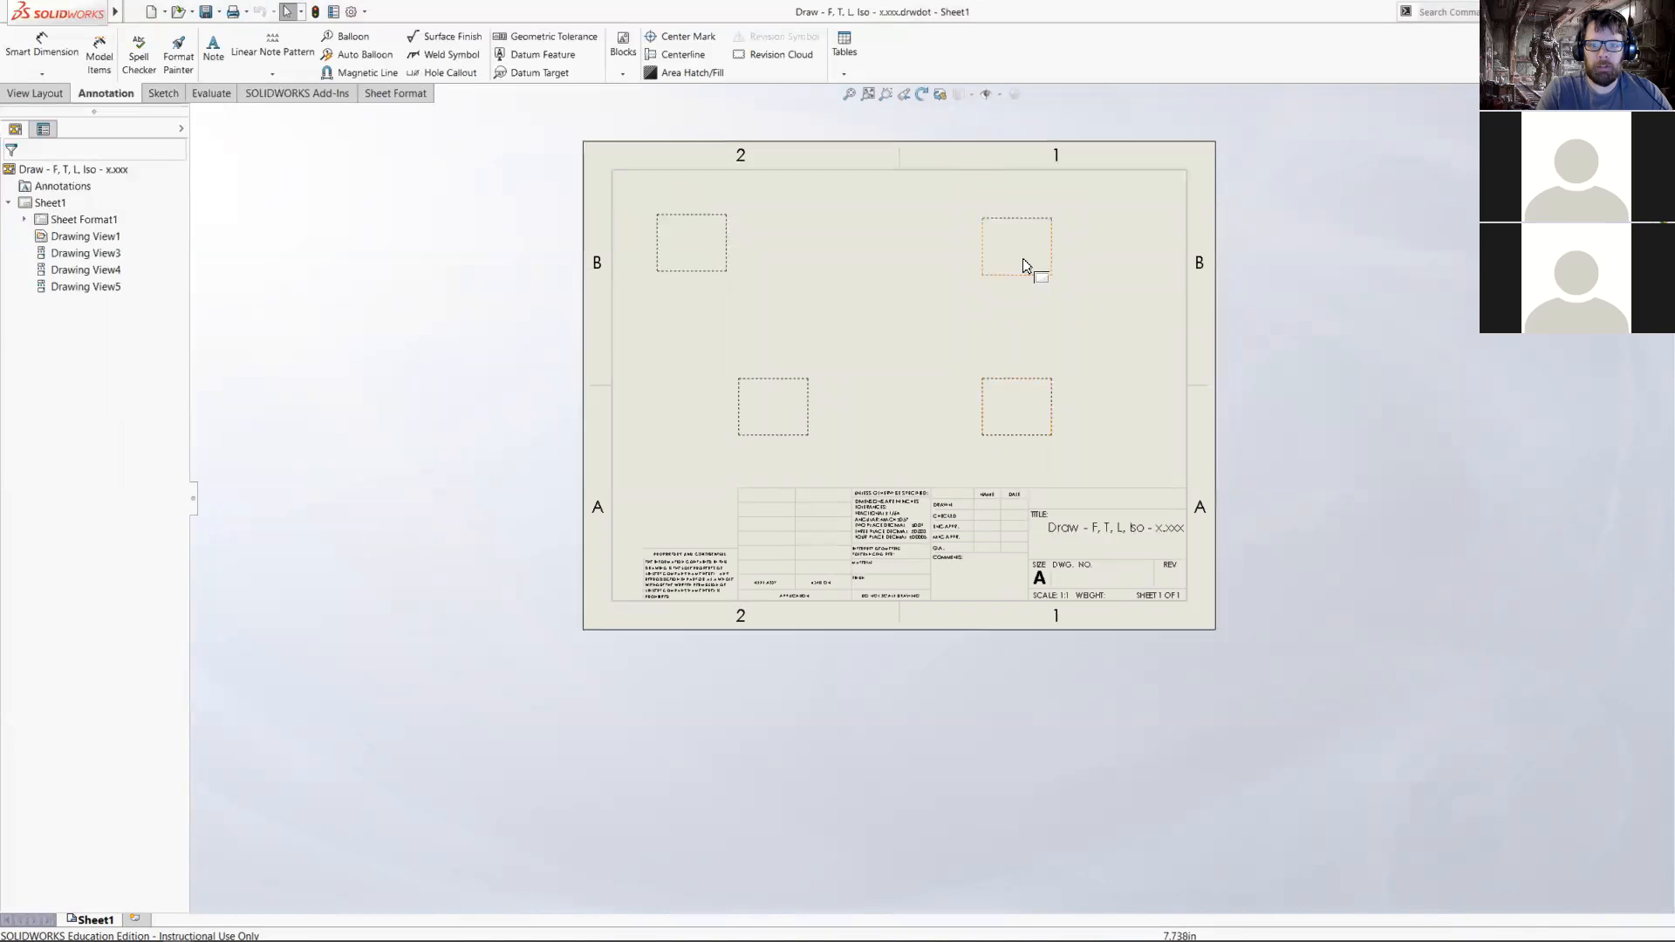
- Shift the template's empty front view slightly to the left and save the template
click(1070, 428)
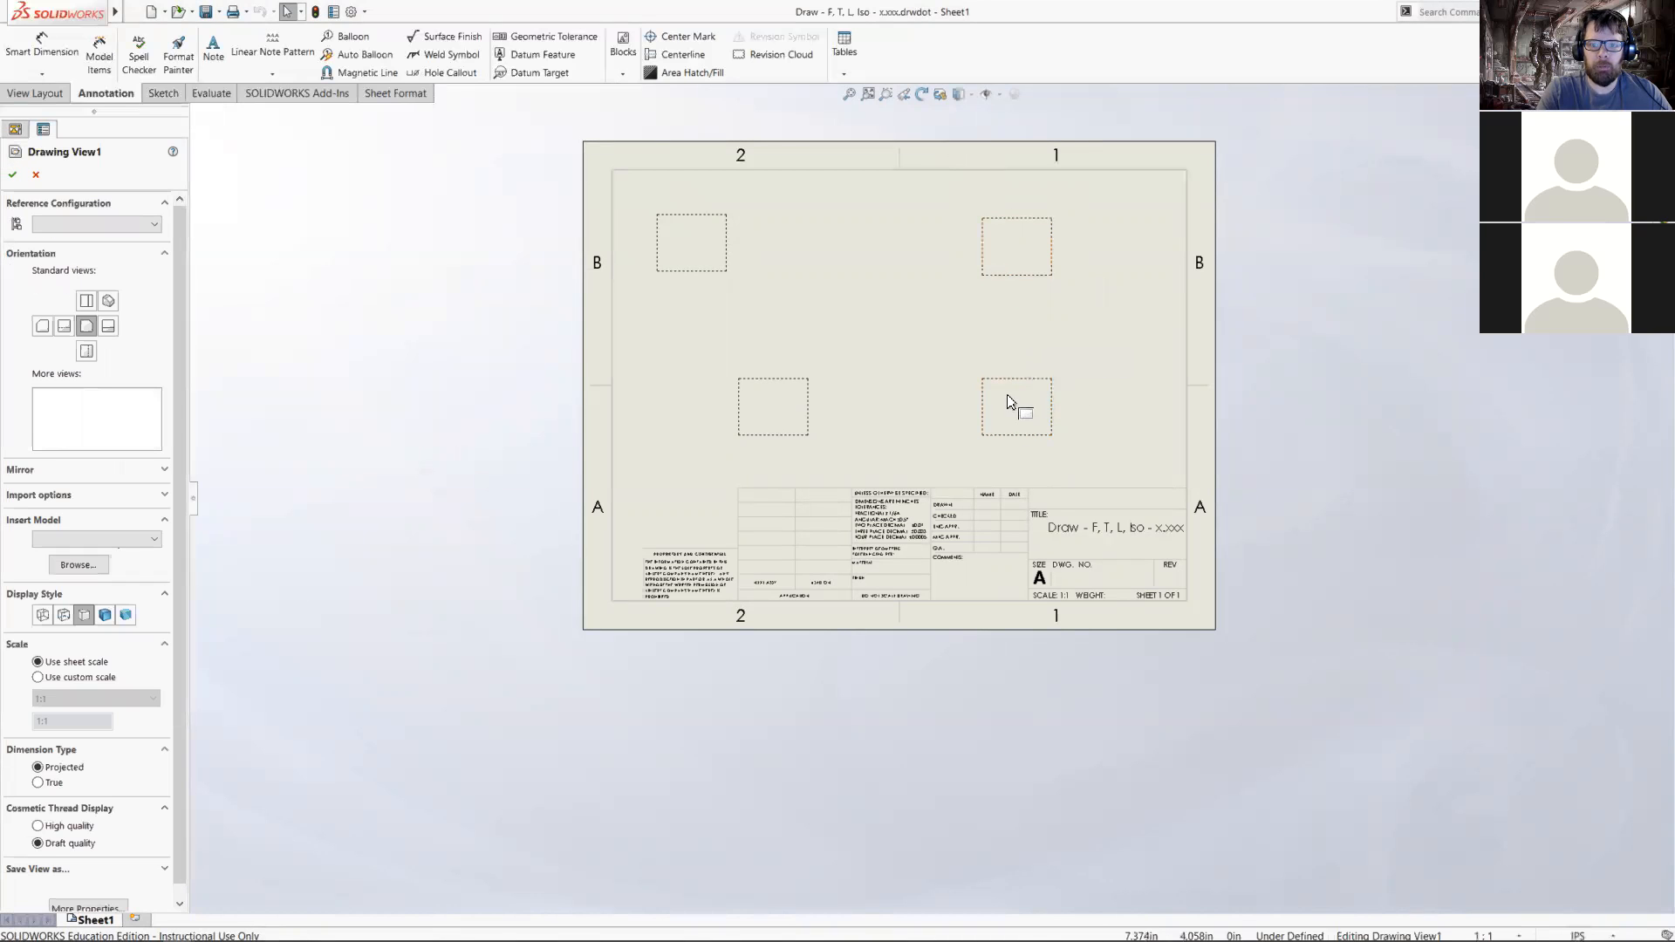
mouse_move(1017, 390)
mouse_down()
mouse_move(1063, 367)
mouse_move(1008, 390)
mouse_move(997, 378)
mouse_up()
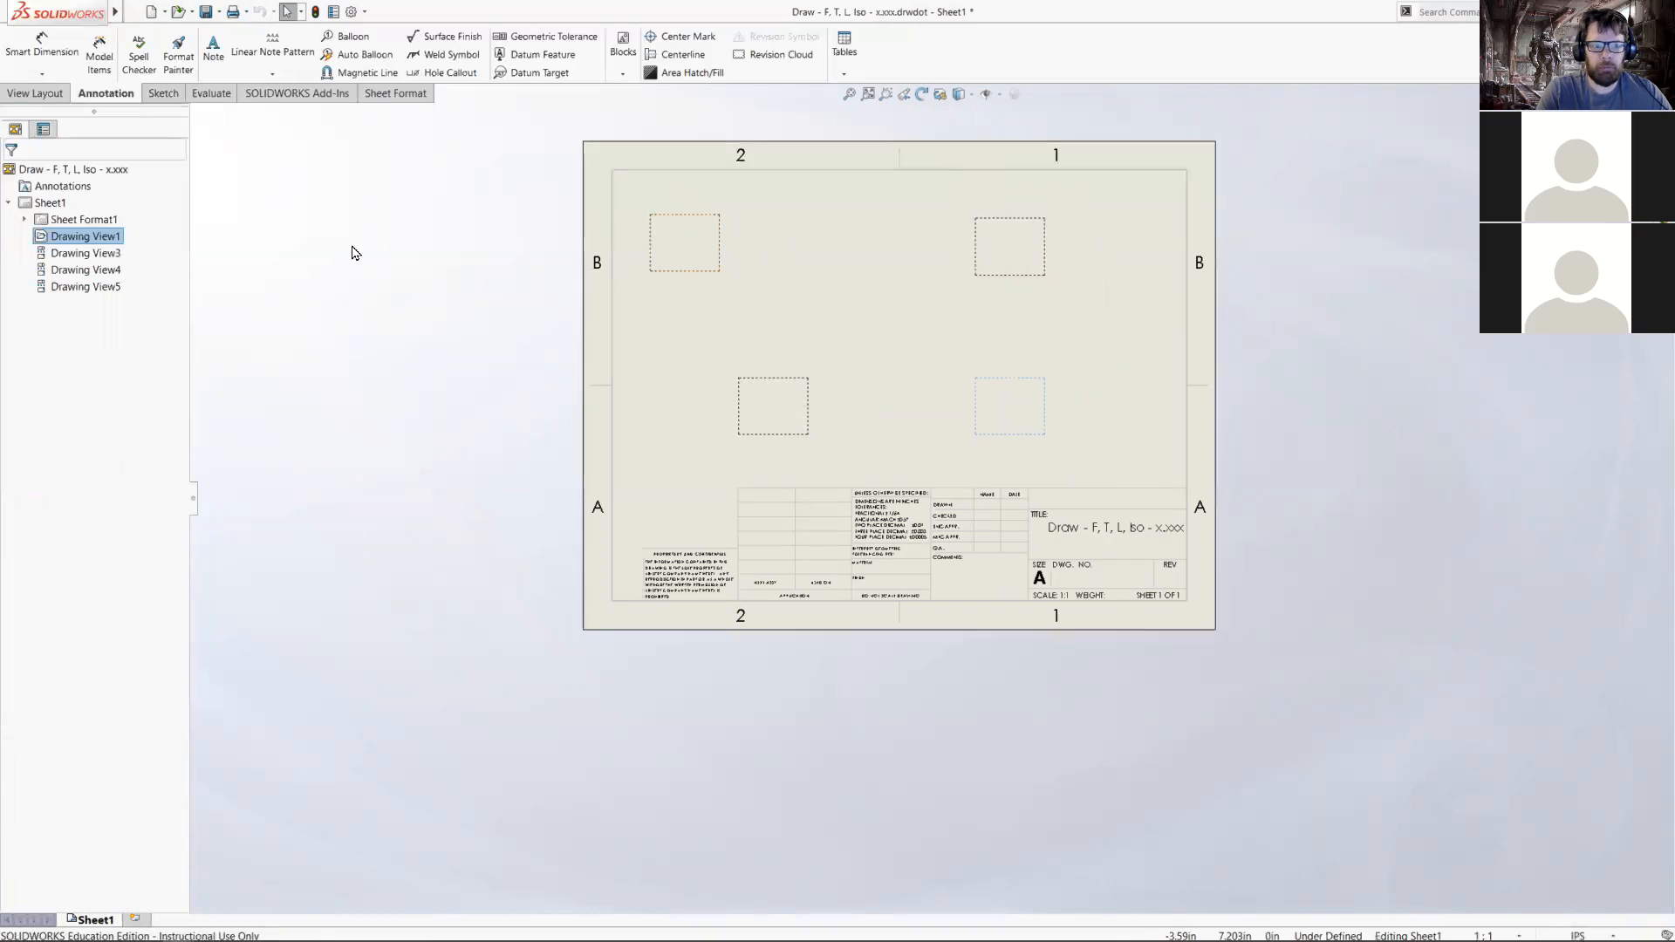
click(206, 12)
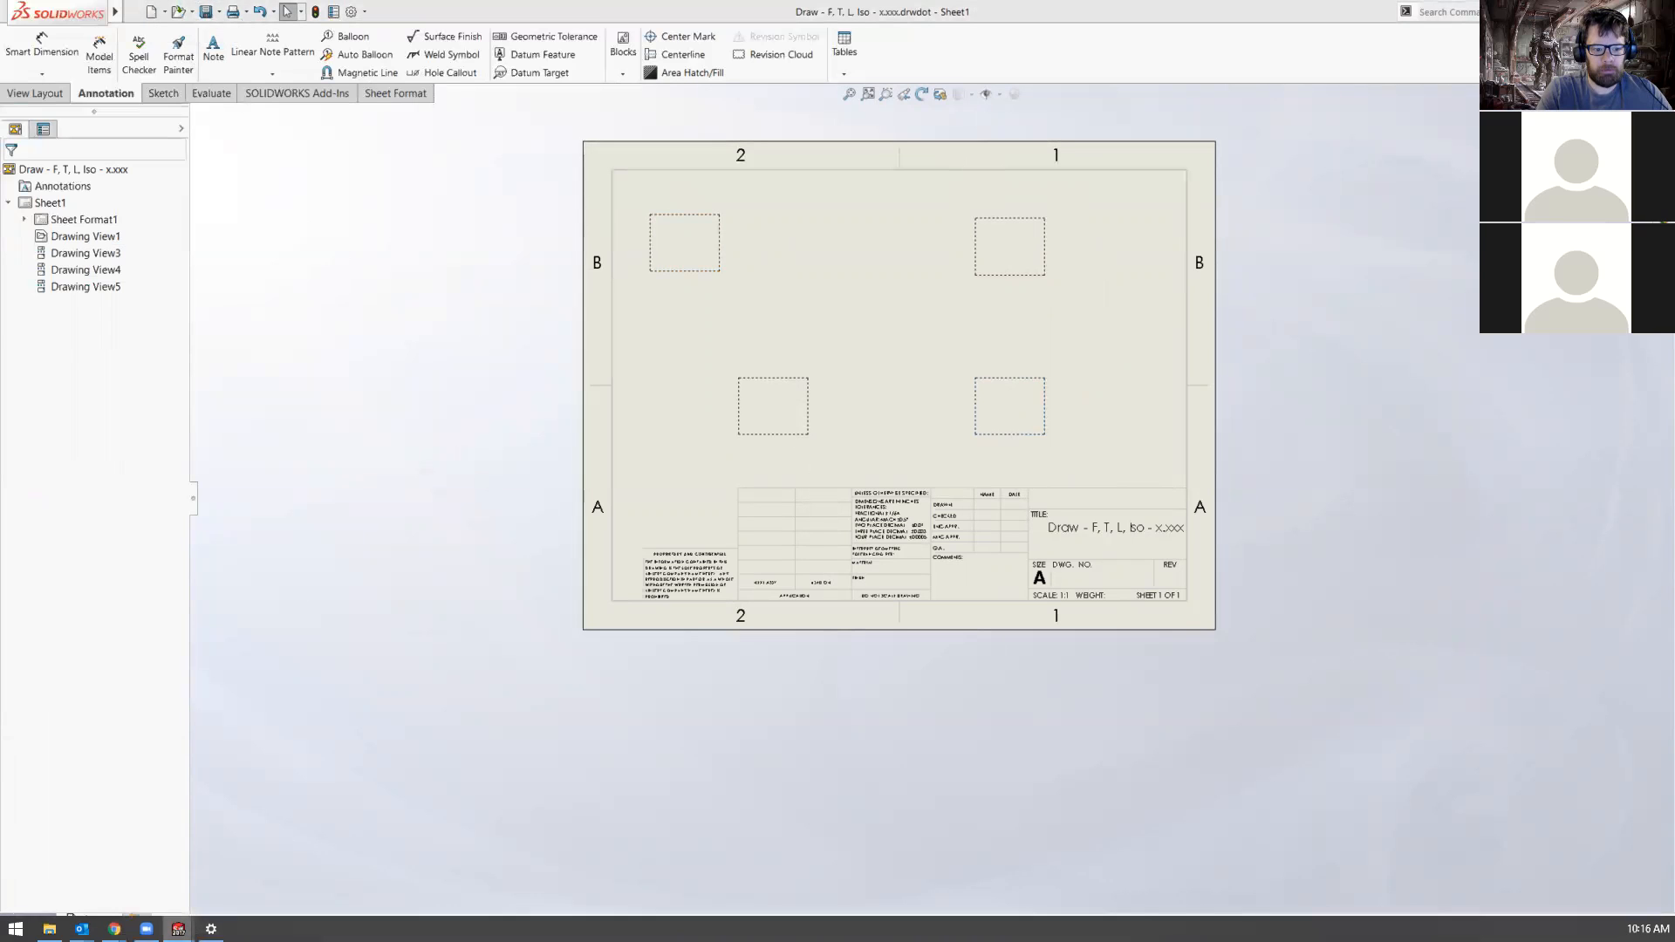
- Make a drawing from the Offset Boring Head - Part #5 part using the Draw - F, T, L, Iso - x.xxx template
mouse_move(178, 928)
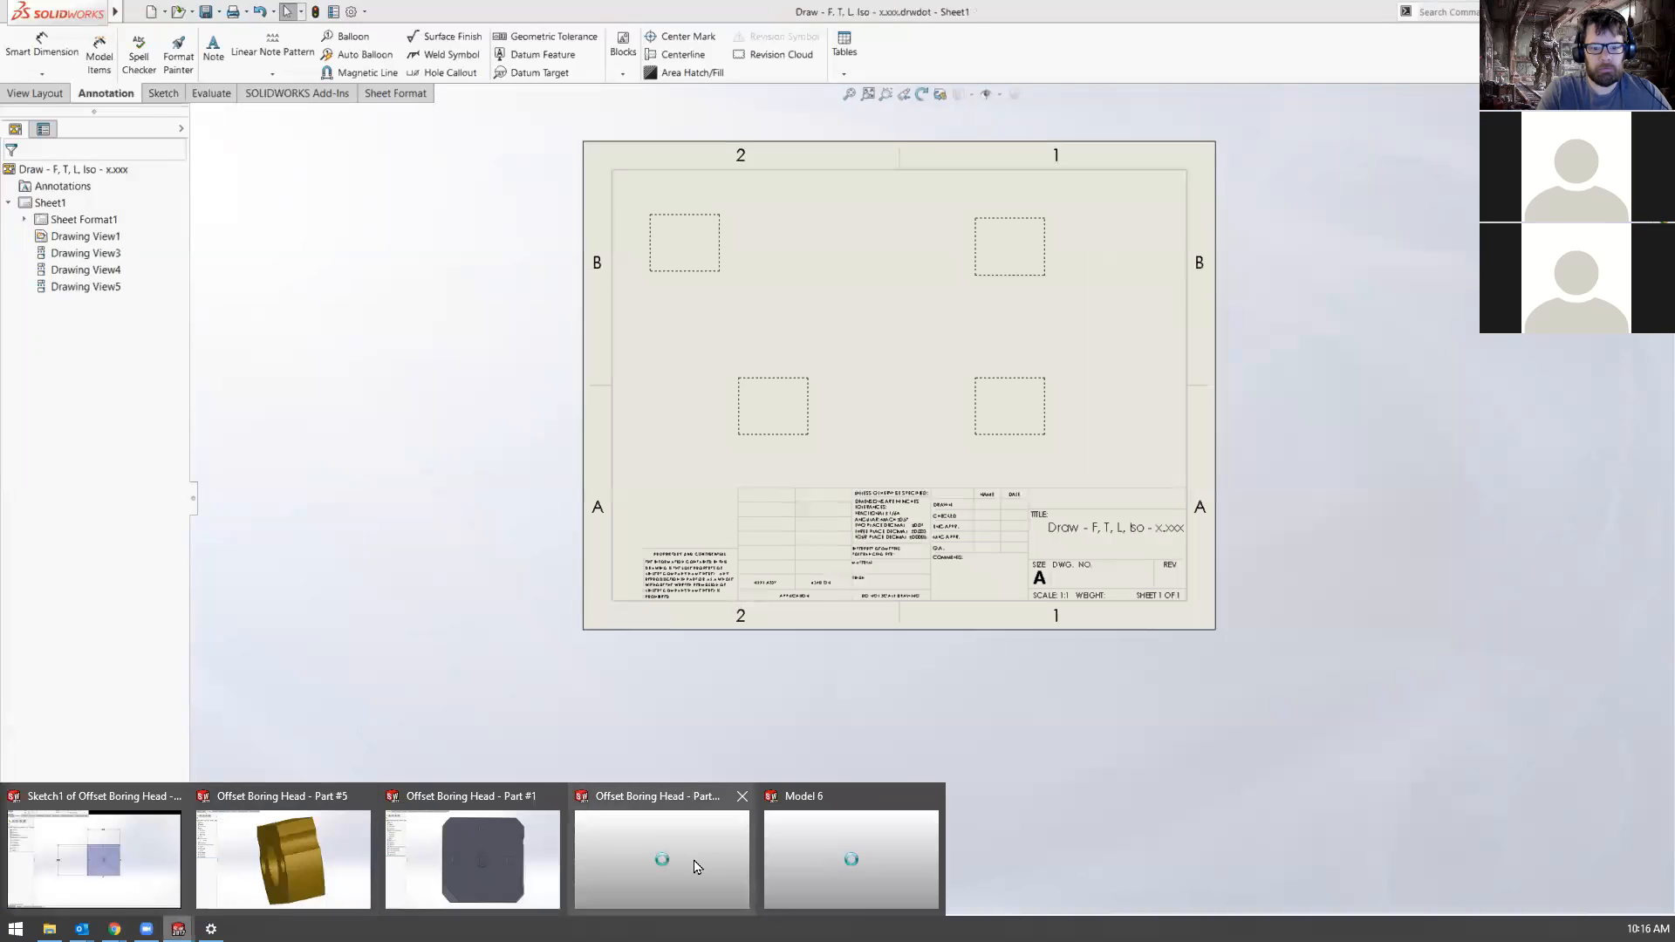
mouse_move(665, 864)
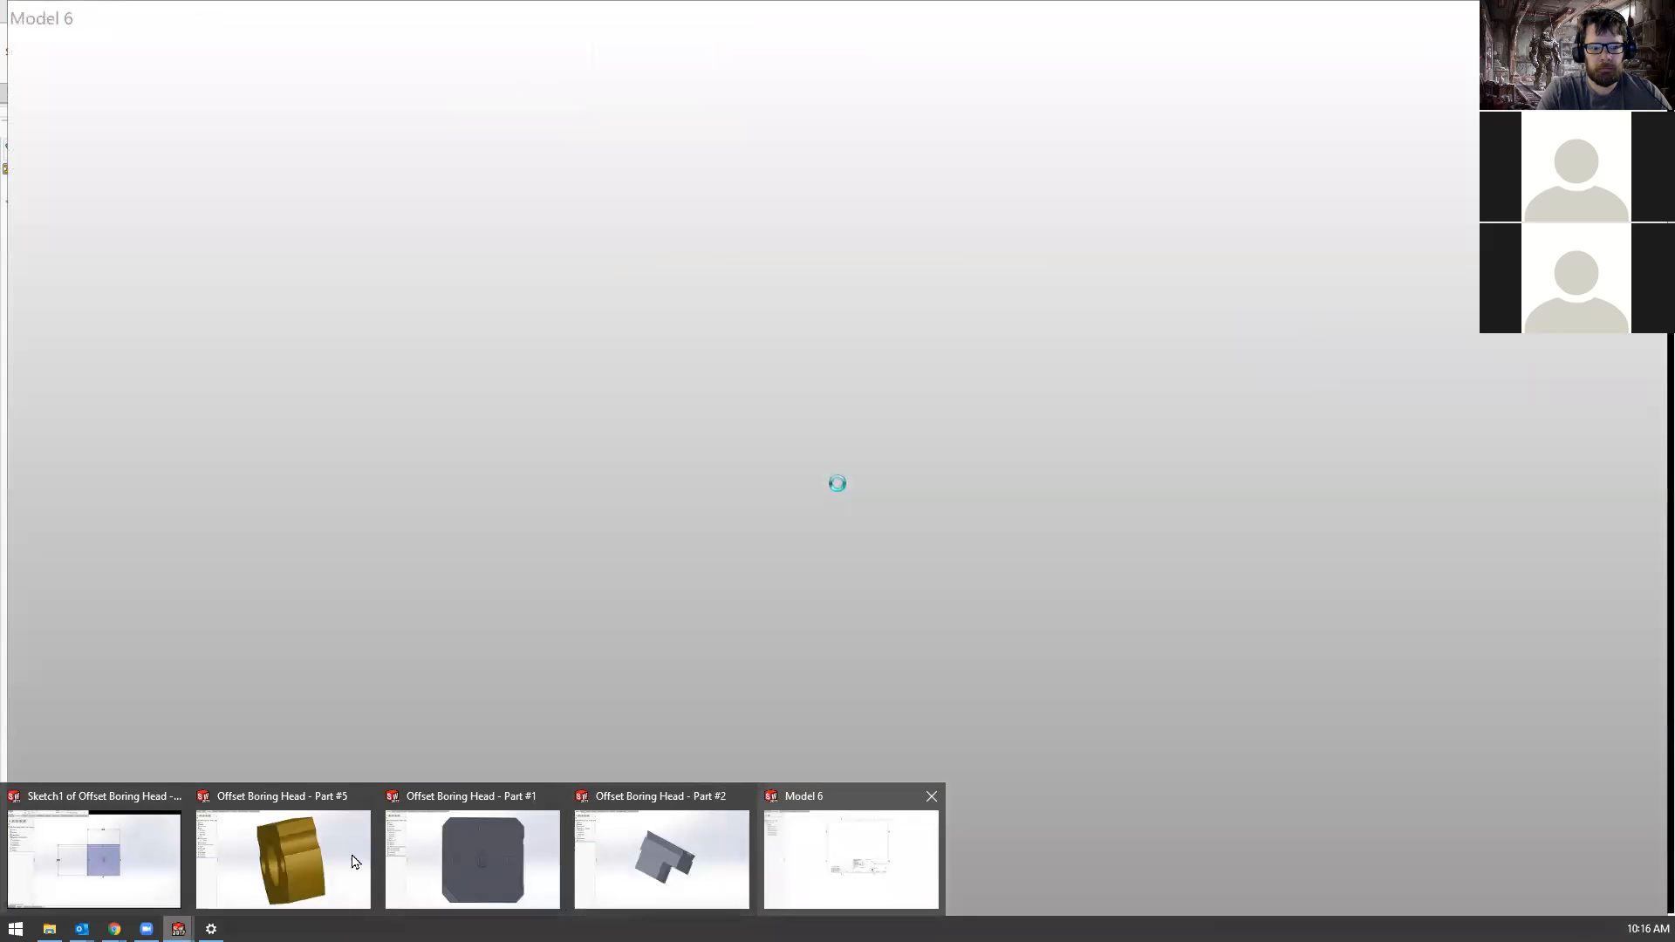
click(311, 859)
middle_drag(312, 864, 1090, 603)
middle_drag(820, 611, 890, 411)
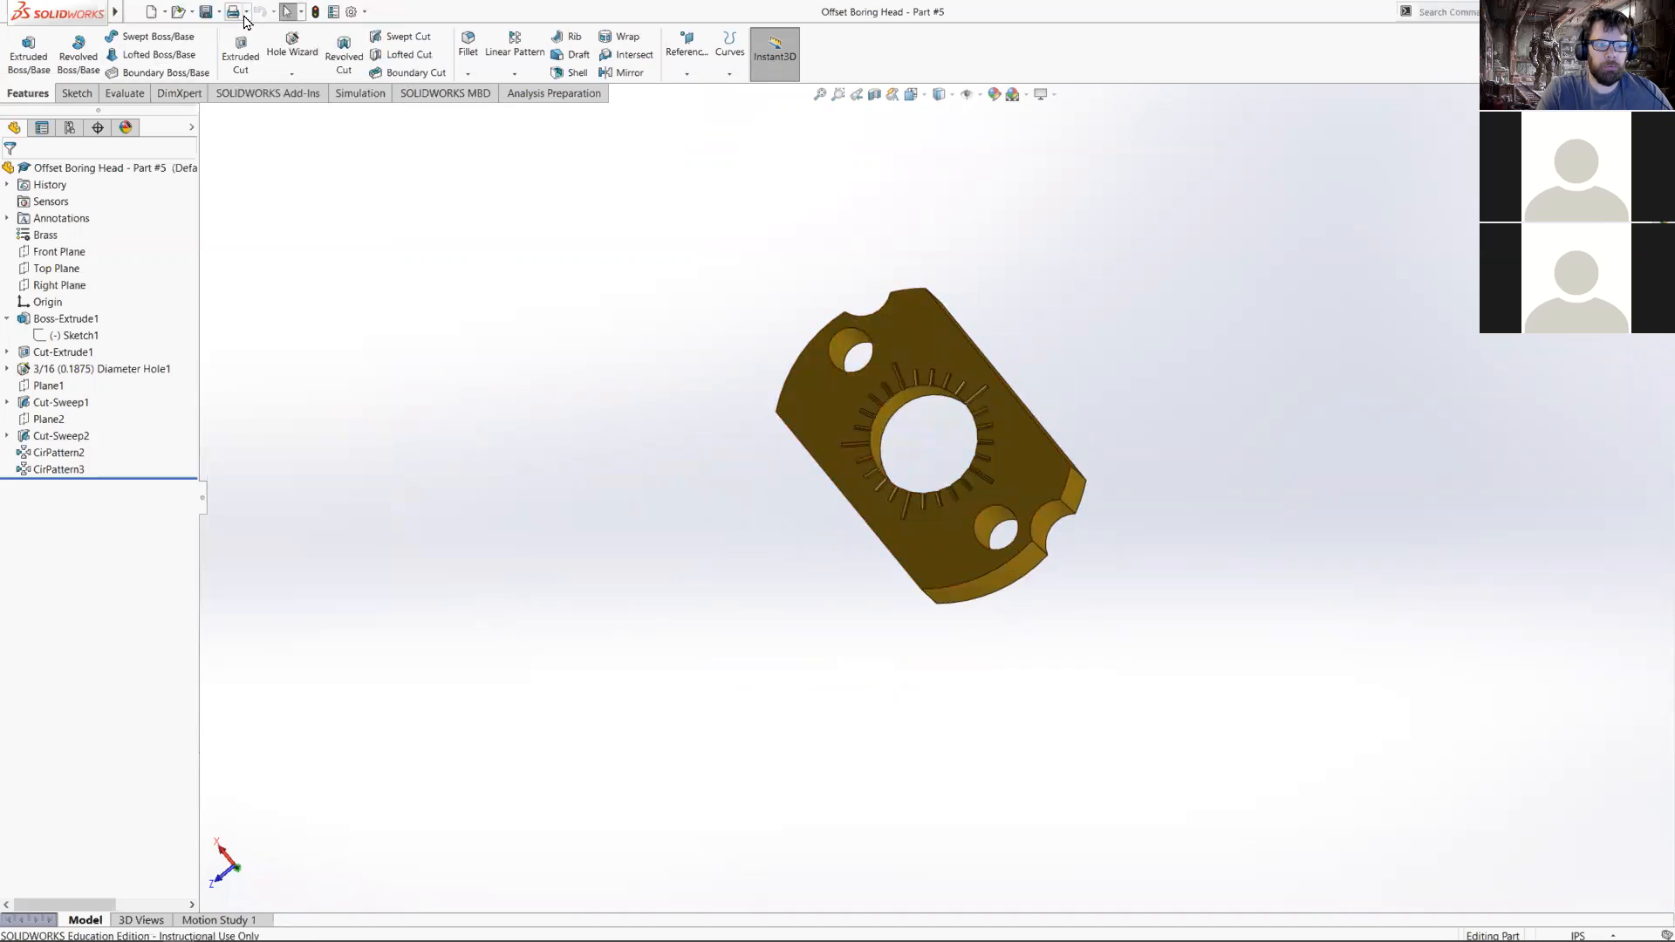
click(164, 11)
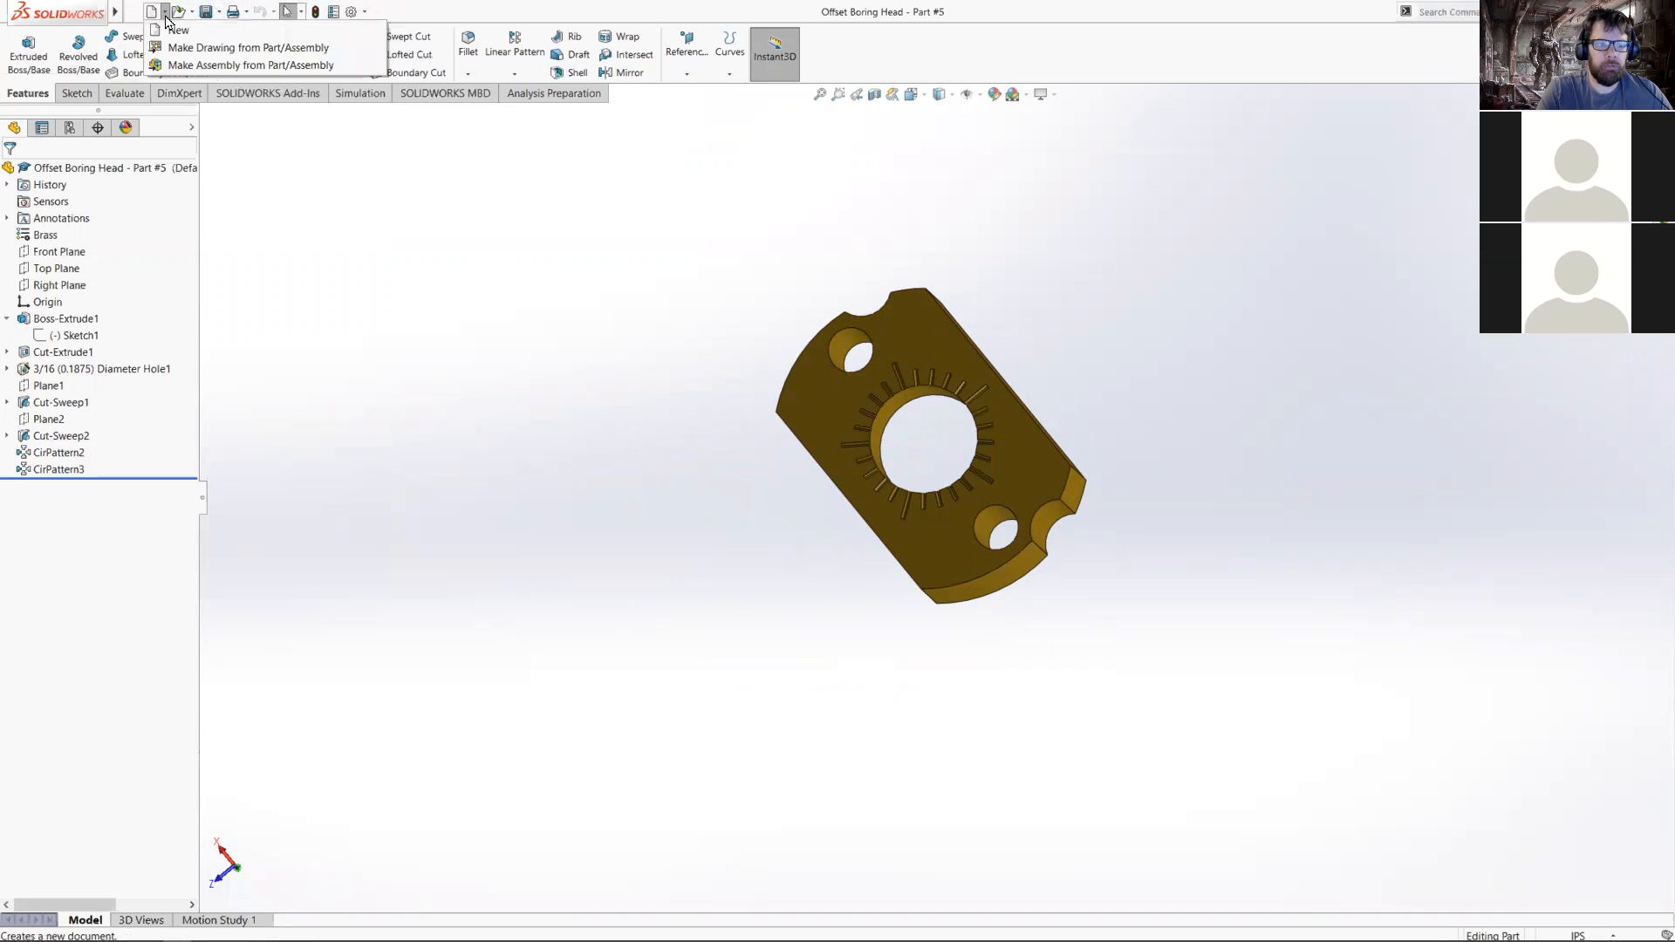
click(195, 49)
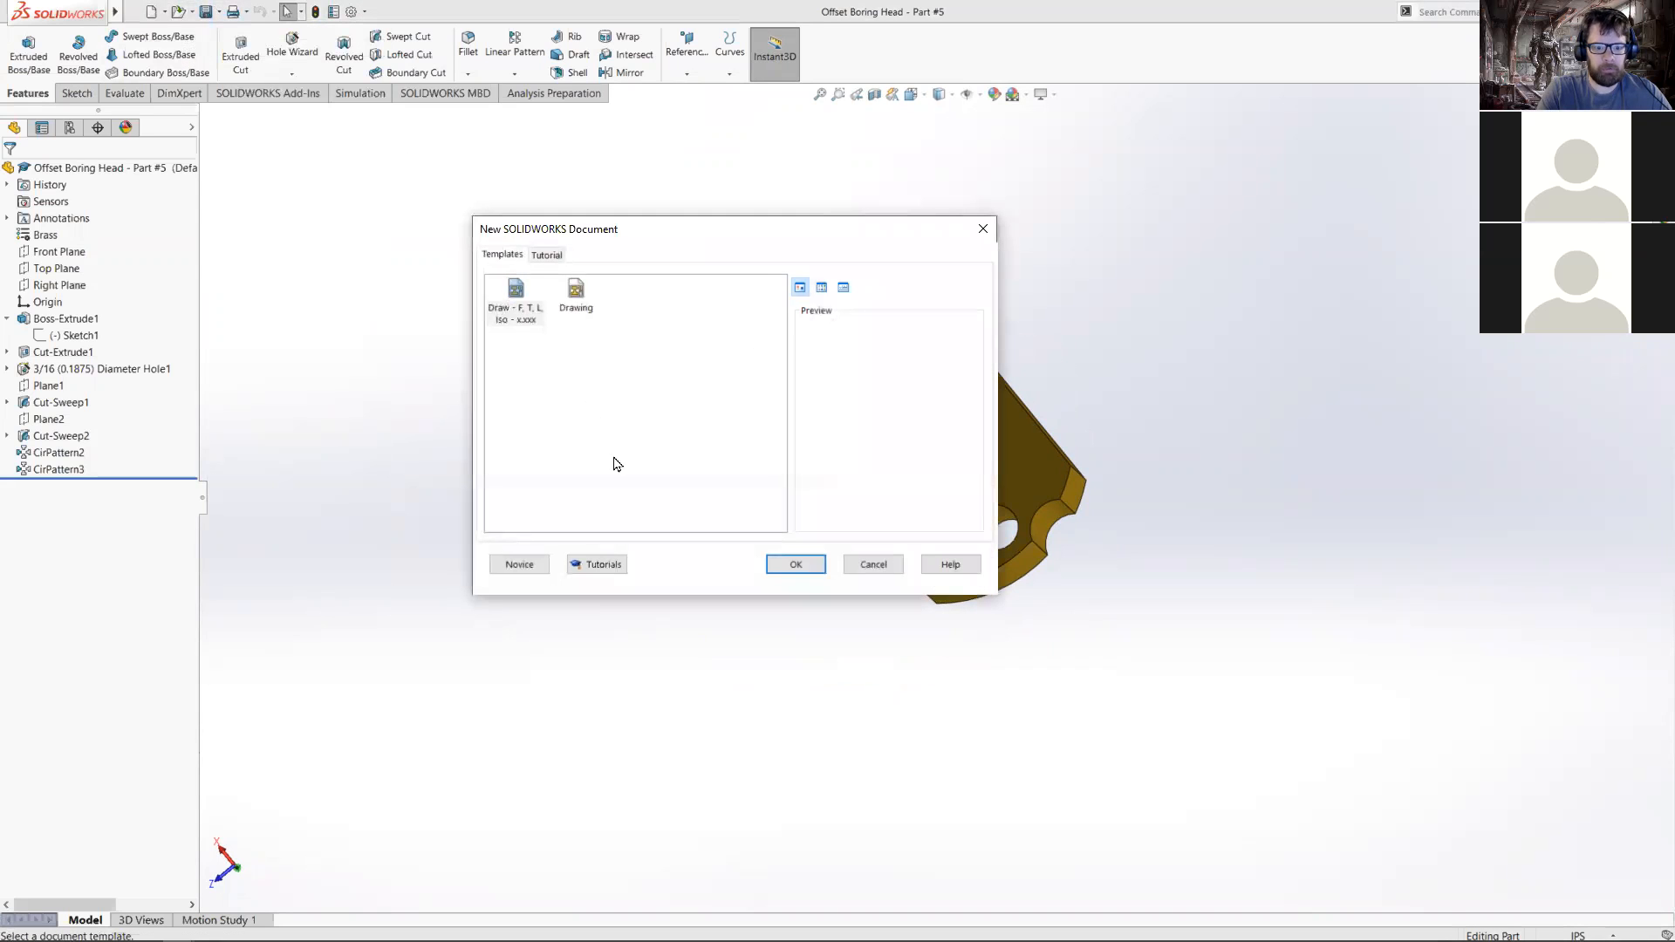
click(797, 566)
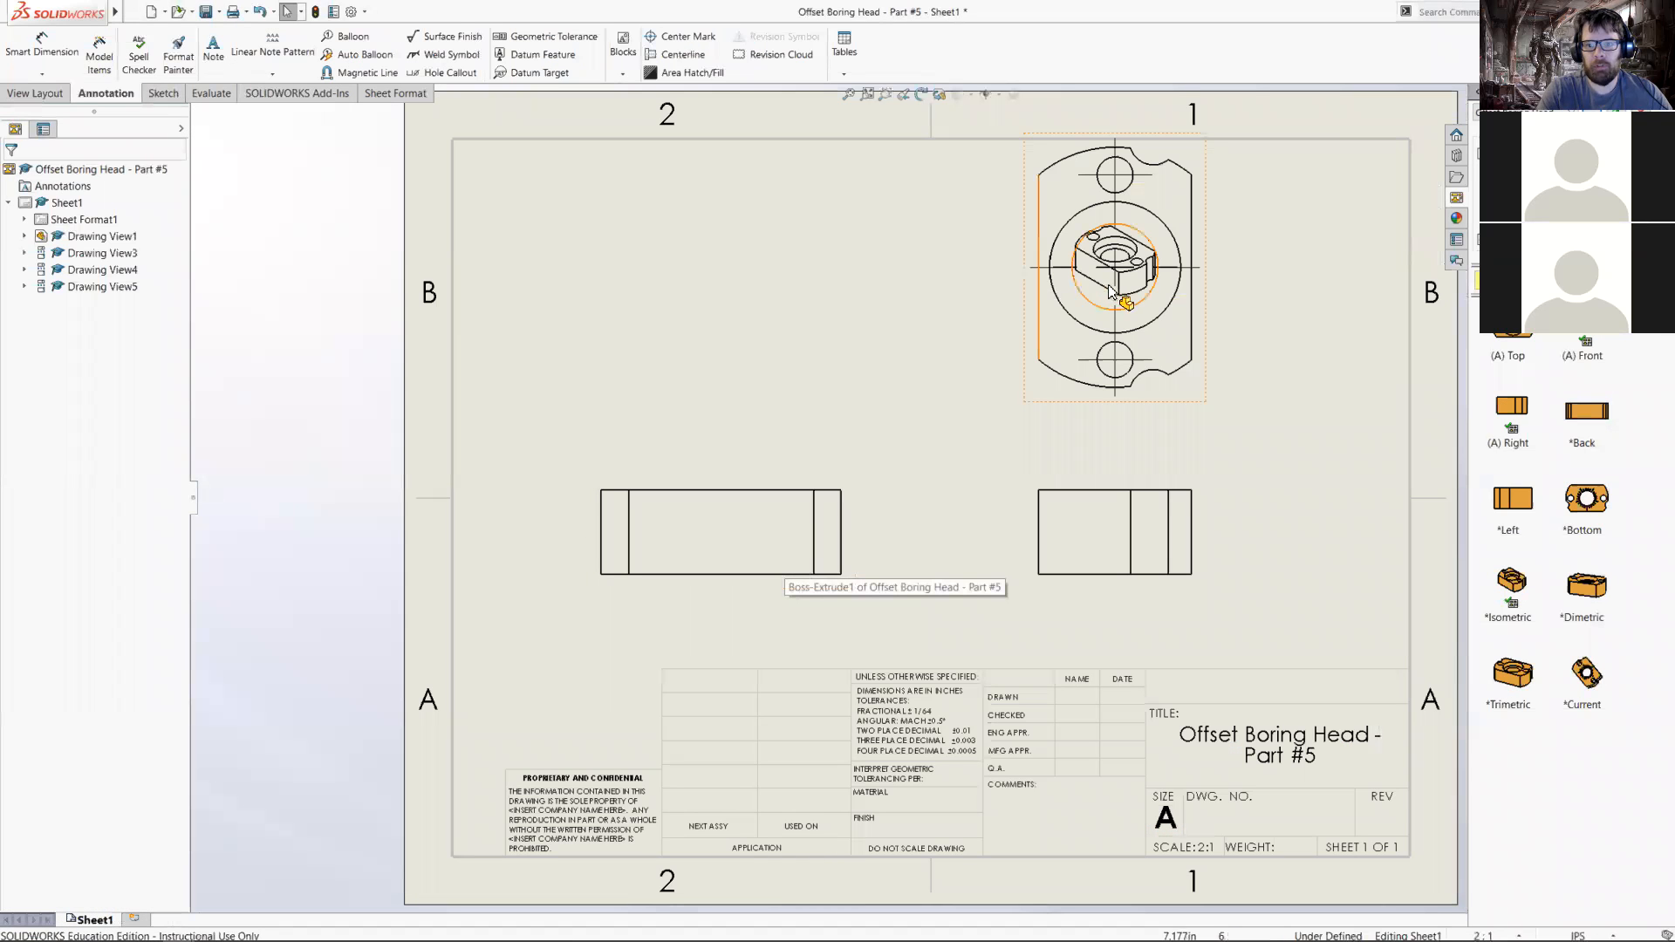
- Move the top view down clear of the isometric view and shift the isometric view up
click(1128, 281)
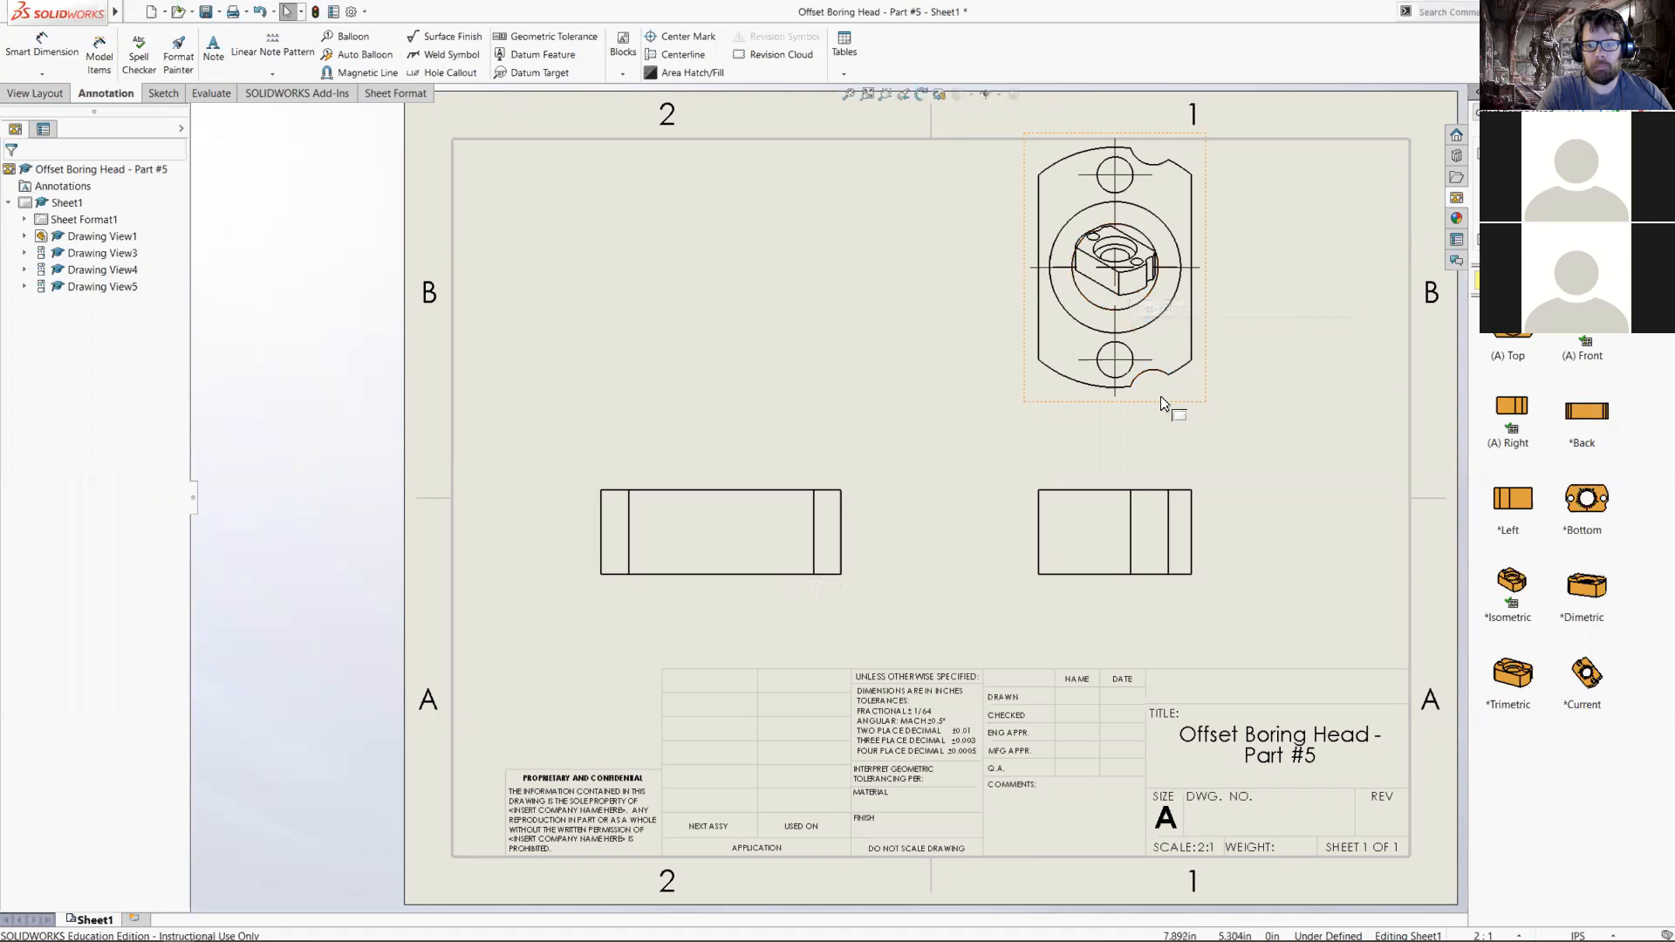
mouse_move(1246, 411)
mouse_down()
mouse_move(1171, 505)
mouse_move(1171, 581)
mouse_up()
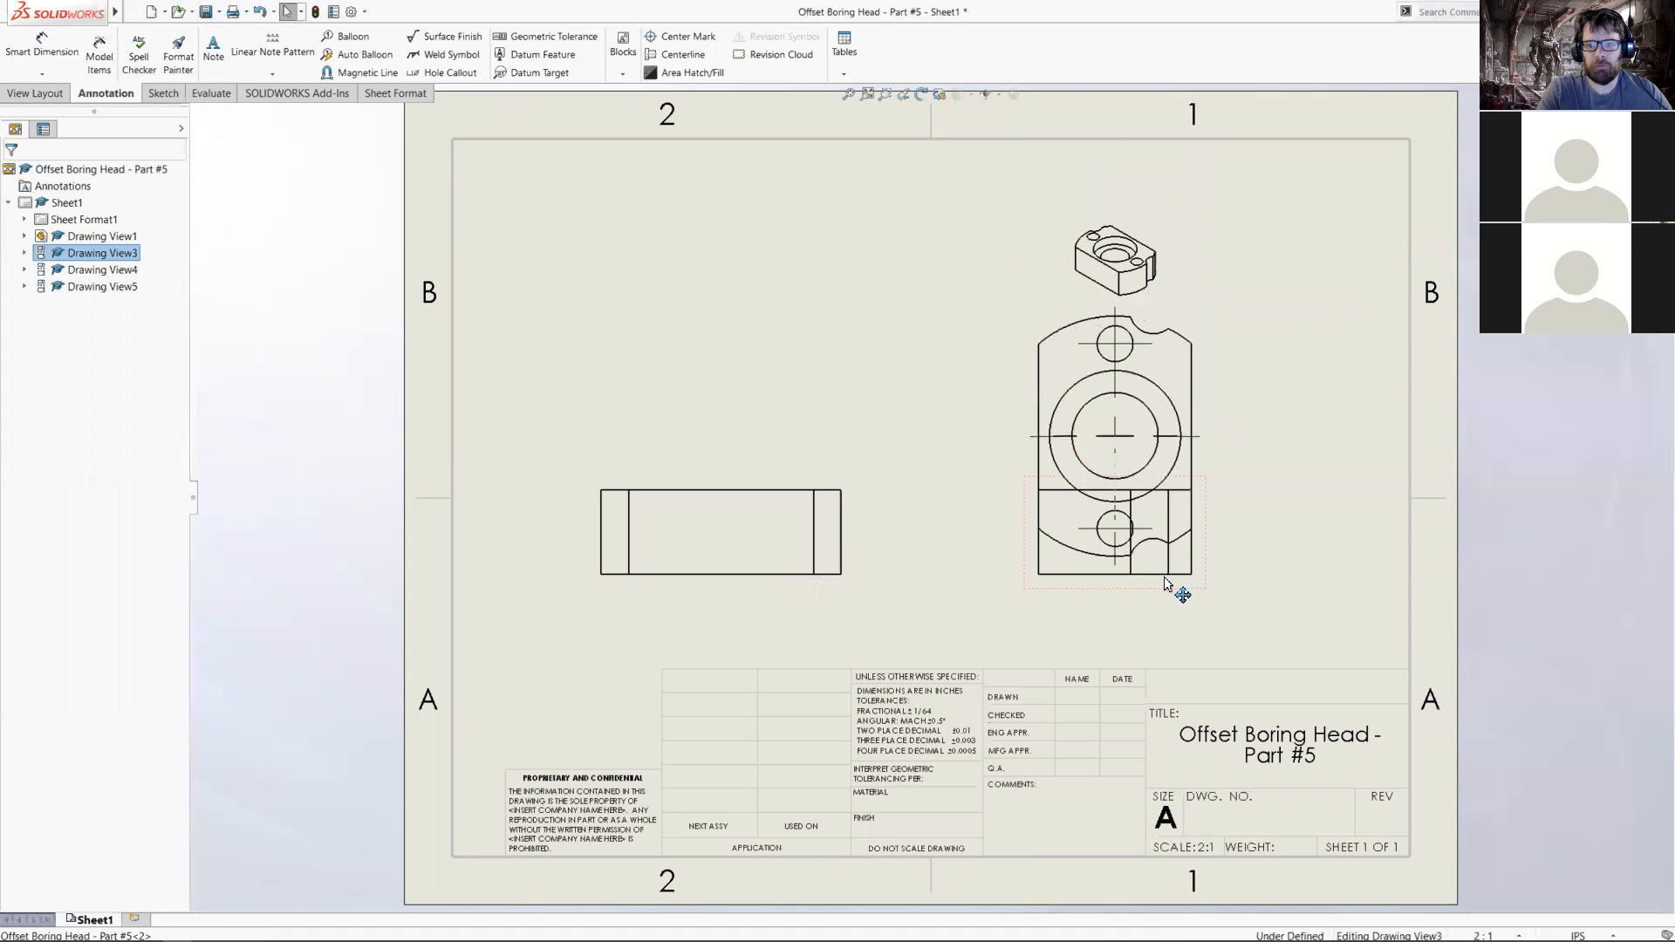
mouse_move(1059, 255)
mouse_down()
mouse_move(942, 273)
mouse_move(789, 221)
mouse_up()
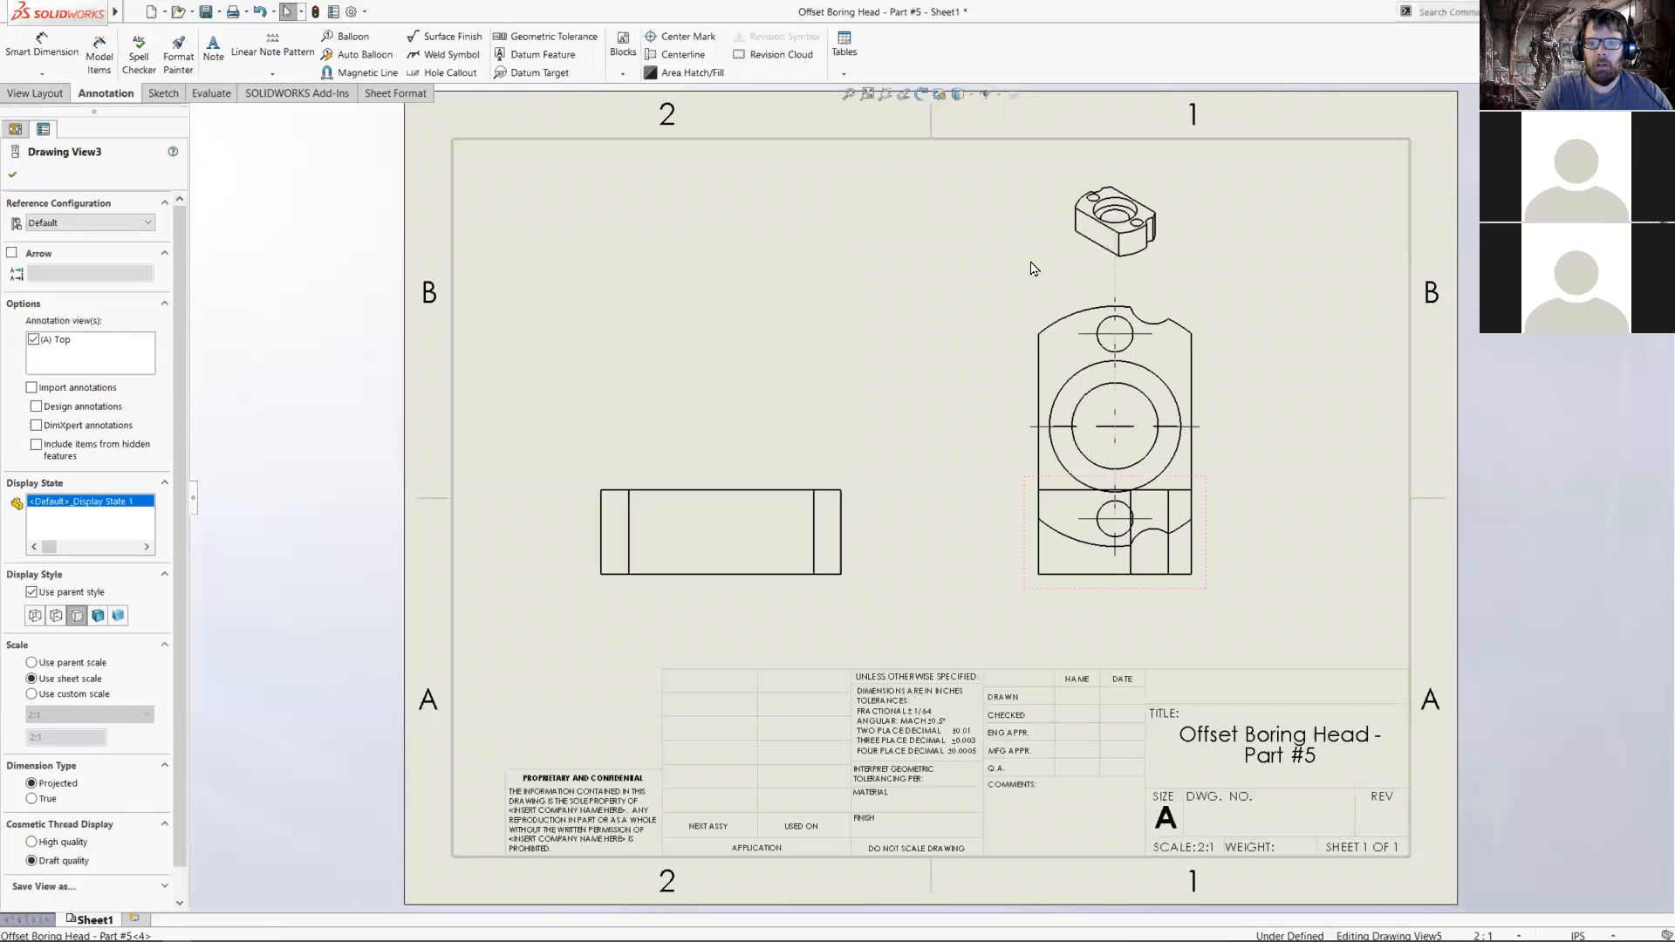
click(1031, 305)
click(1031, 289)
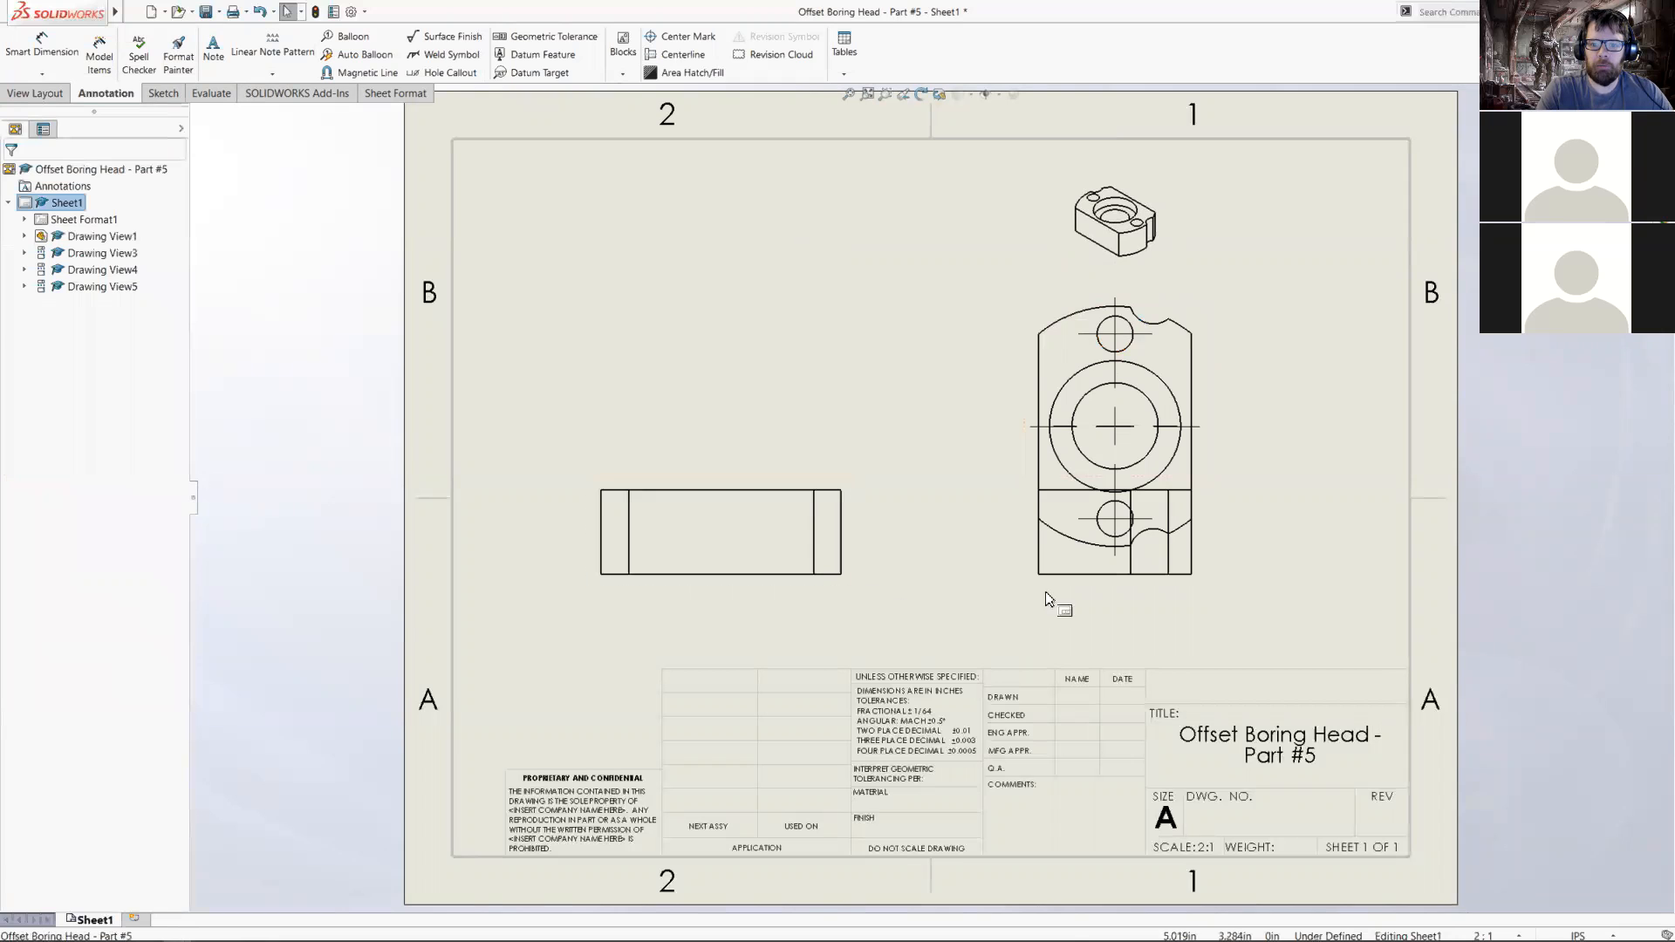
- Lower the front view toward the title block and place the top view between it and the isometric view
mouse_move(1087, 596)
mouse_down()
mouse_move(1091, 642)
mouse_move(1082, 631)
mouse_up()
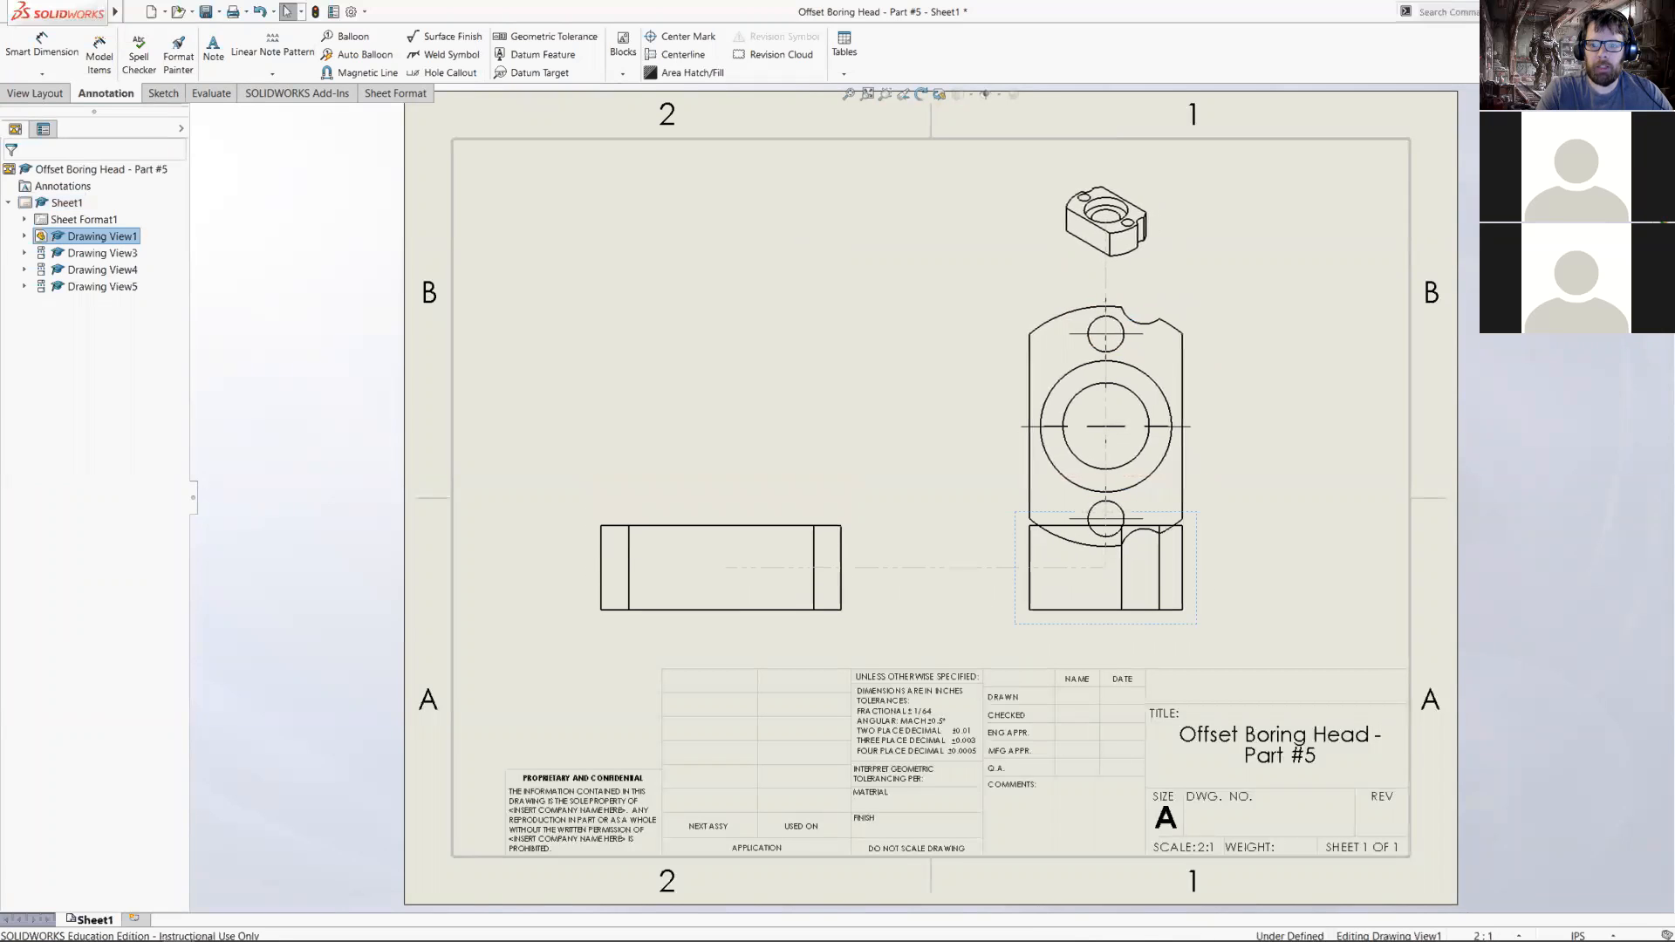
mouse_move(1204, 348)
mouse_down()
mouse_move(1196, 239)
mouse_move(1181, 236)
mouse_move(736, 264)
mouse_move(1212, 254)
mouse_move(1149, 108)
mouse_move(1150, 232)
mouse_move(1141, 194)
mouse_up()
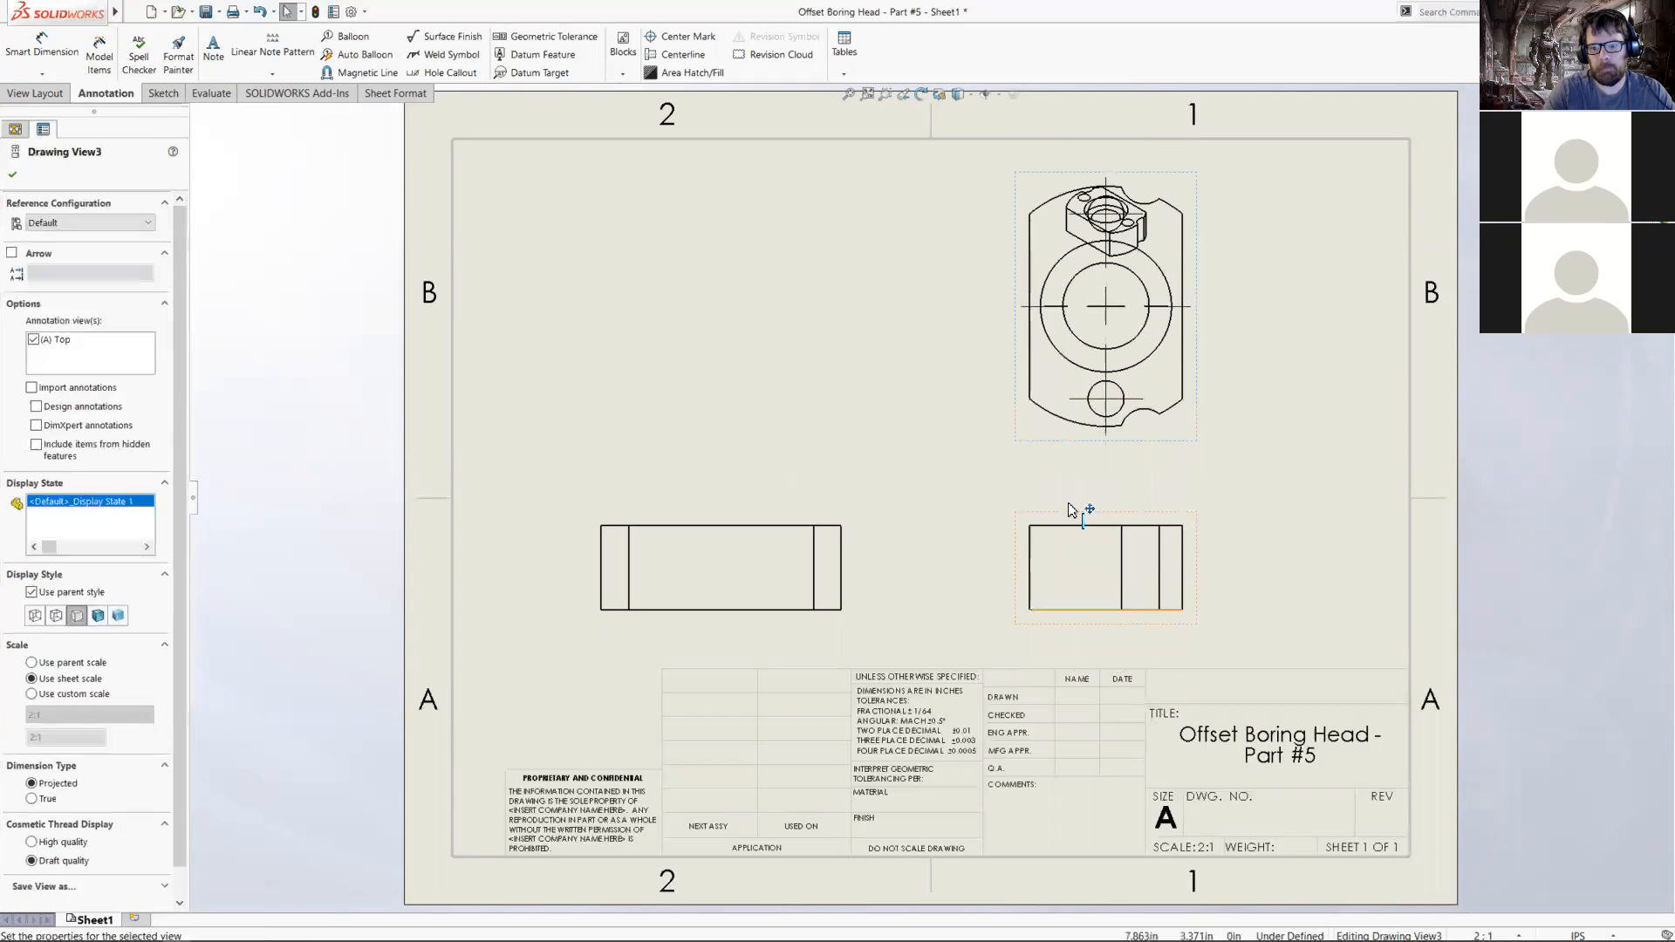
mouse_move(1206, 281)
mouse_down()
mouse_move(1214, 391)
mouse_move(1200, 369)
mouse_up()
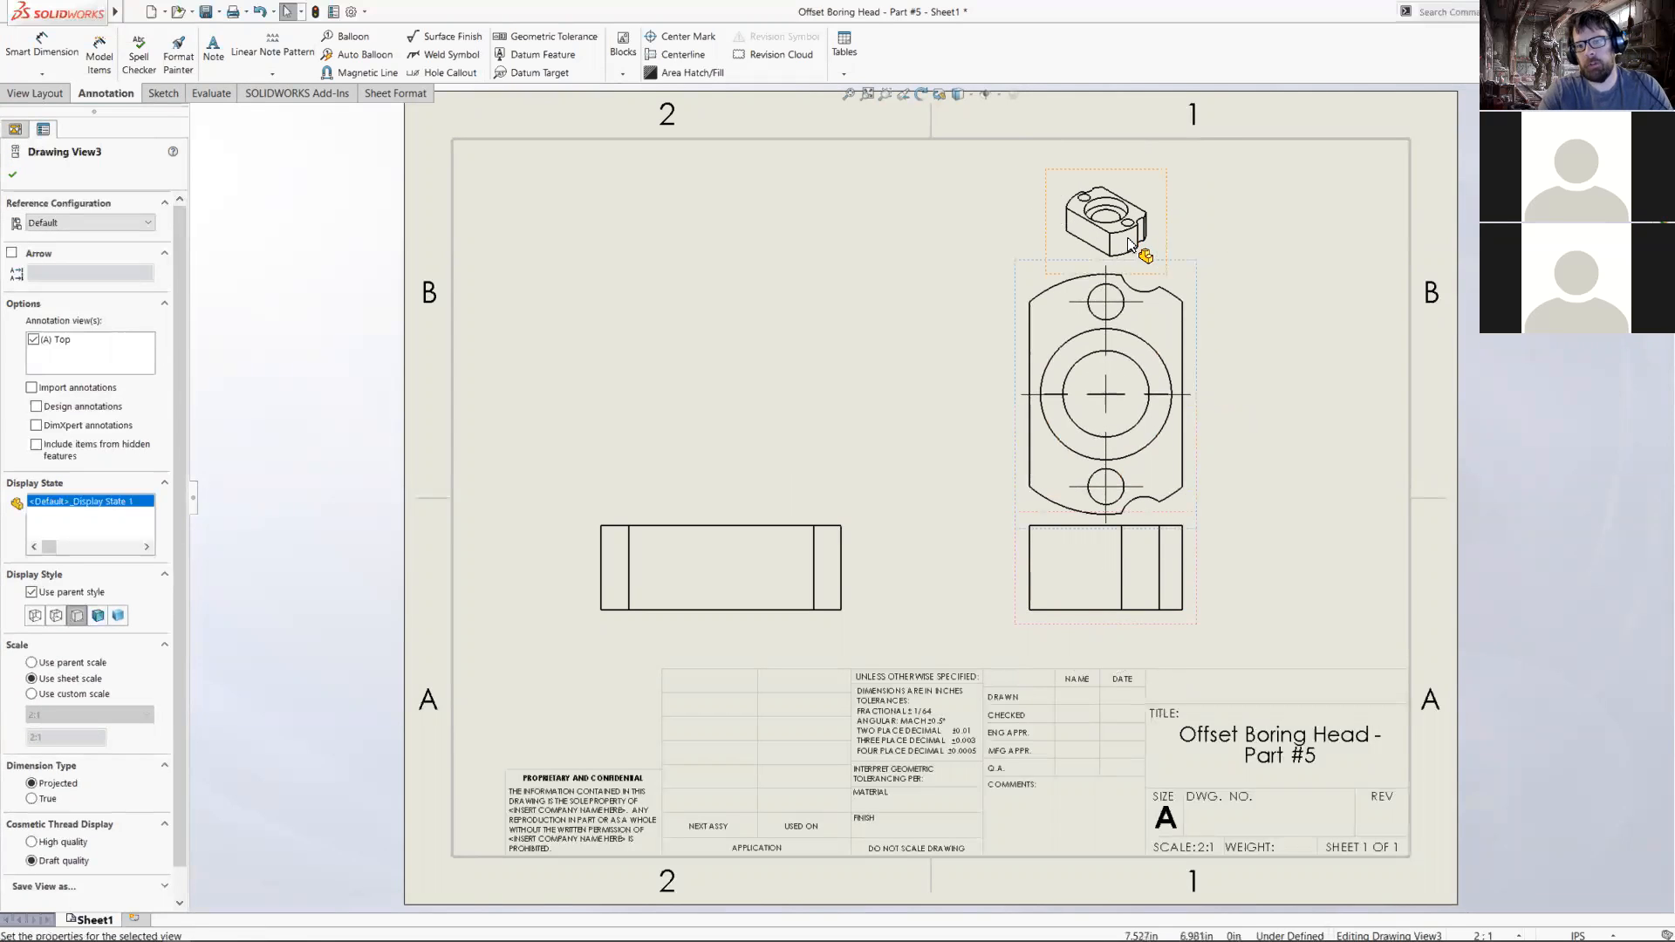
click(1216, 237)
click(1187, 381)
click(1268, 291)
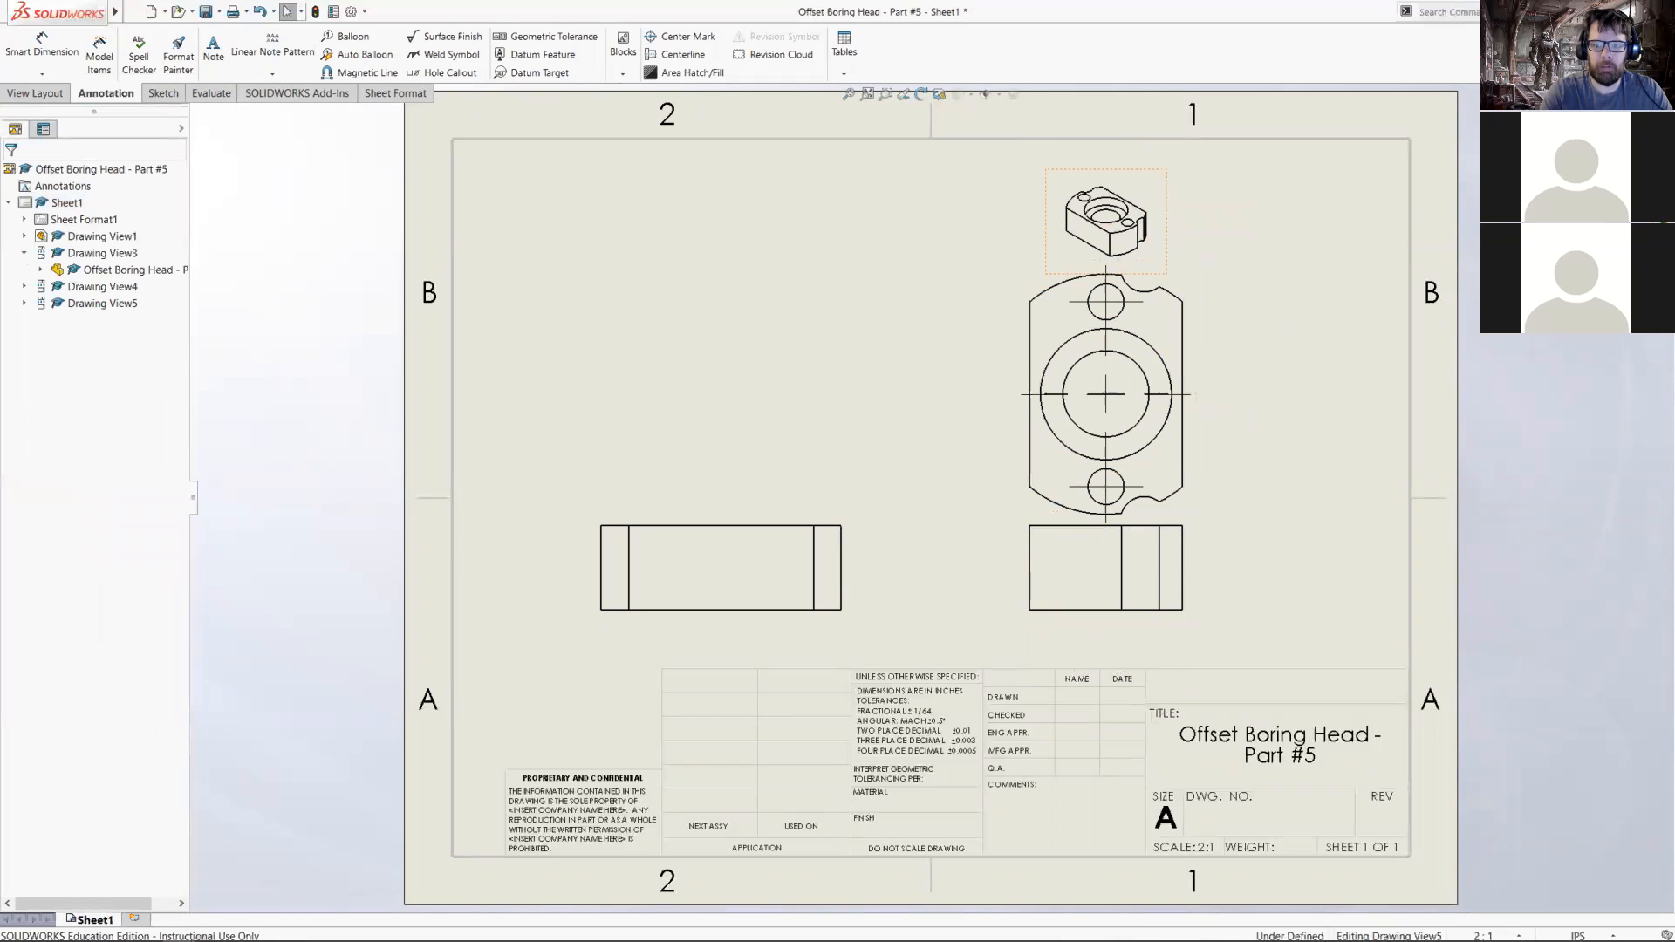
- Move the left view closer to the front view and lower the front view slightly to widen its gap from the top view
click(1108, 194)
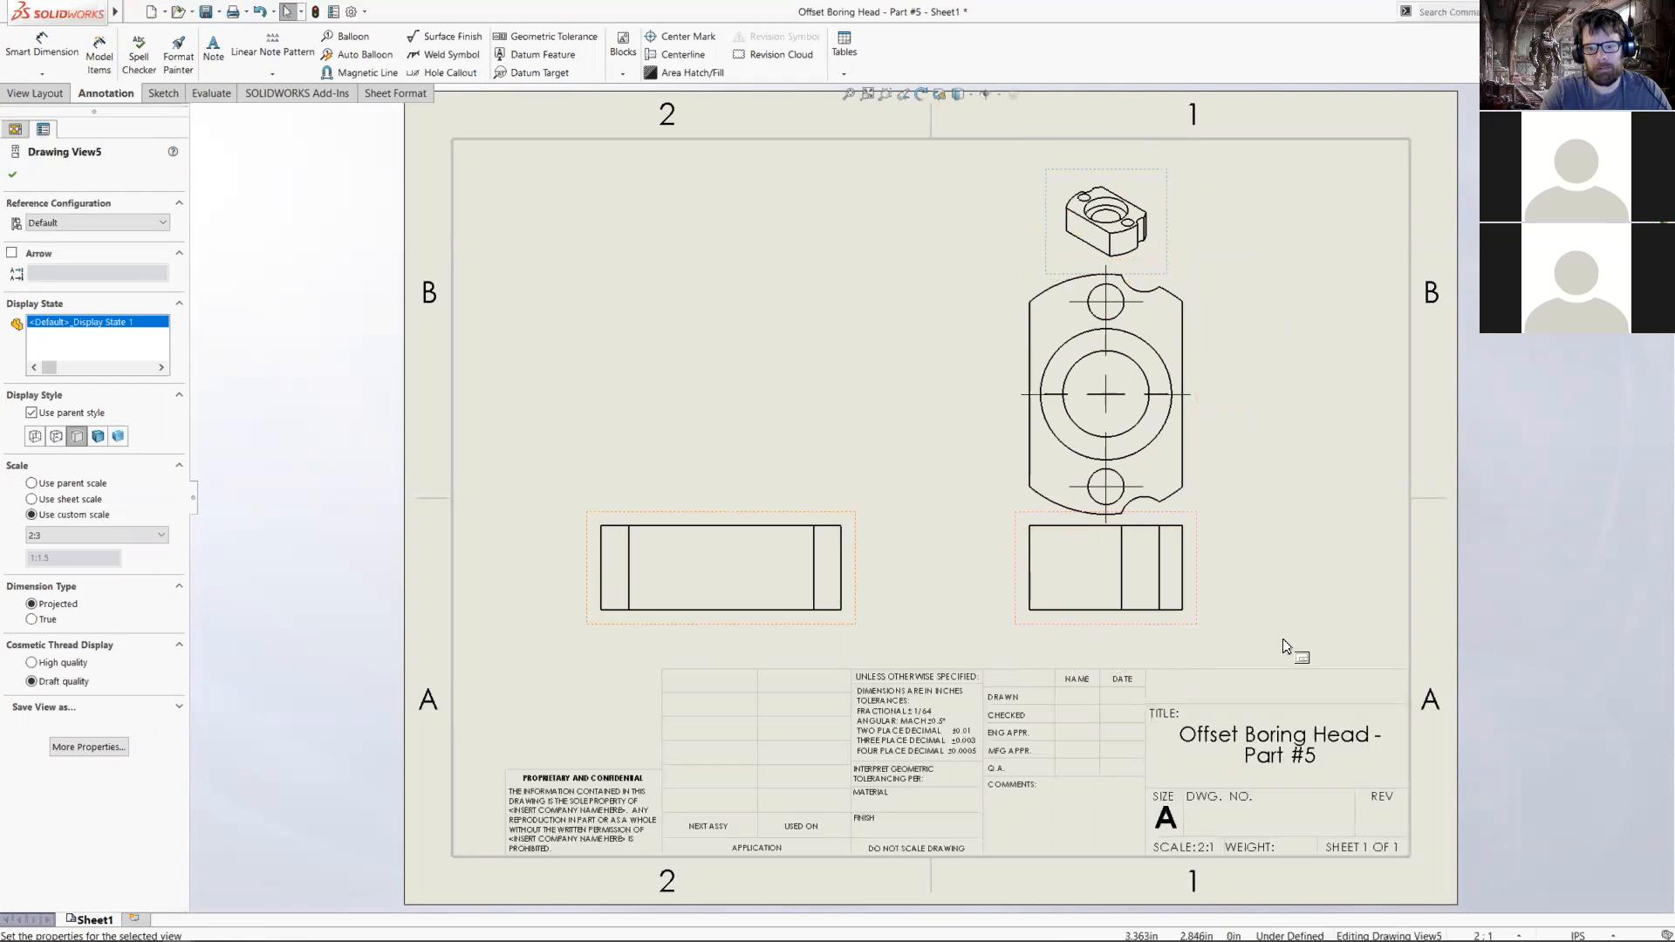
drag(818, 635, 929, 628)
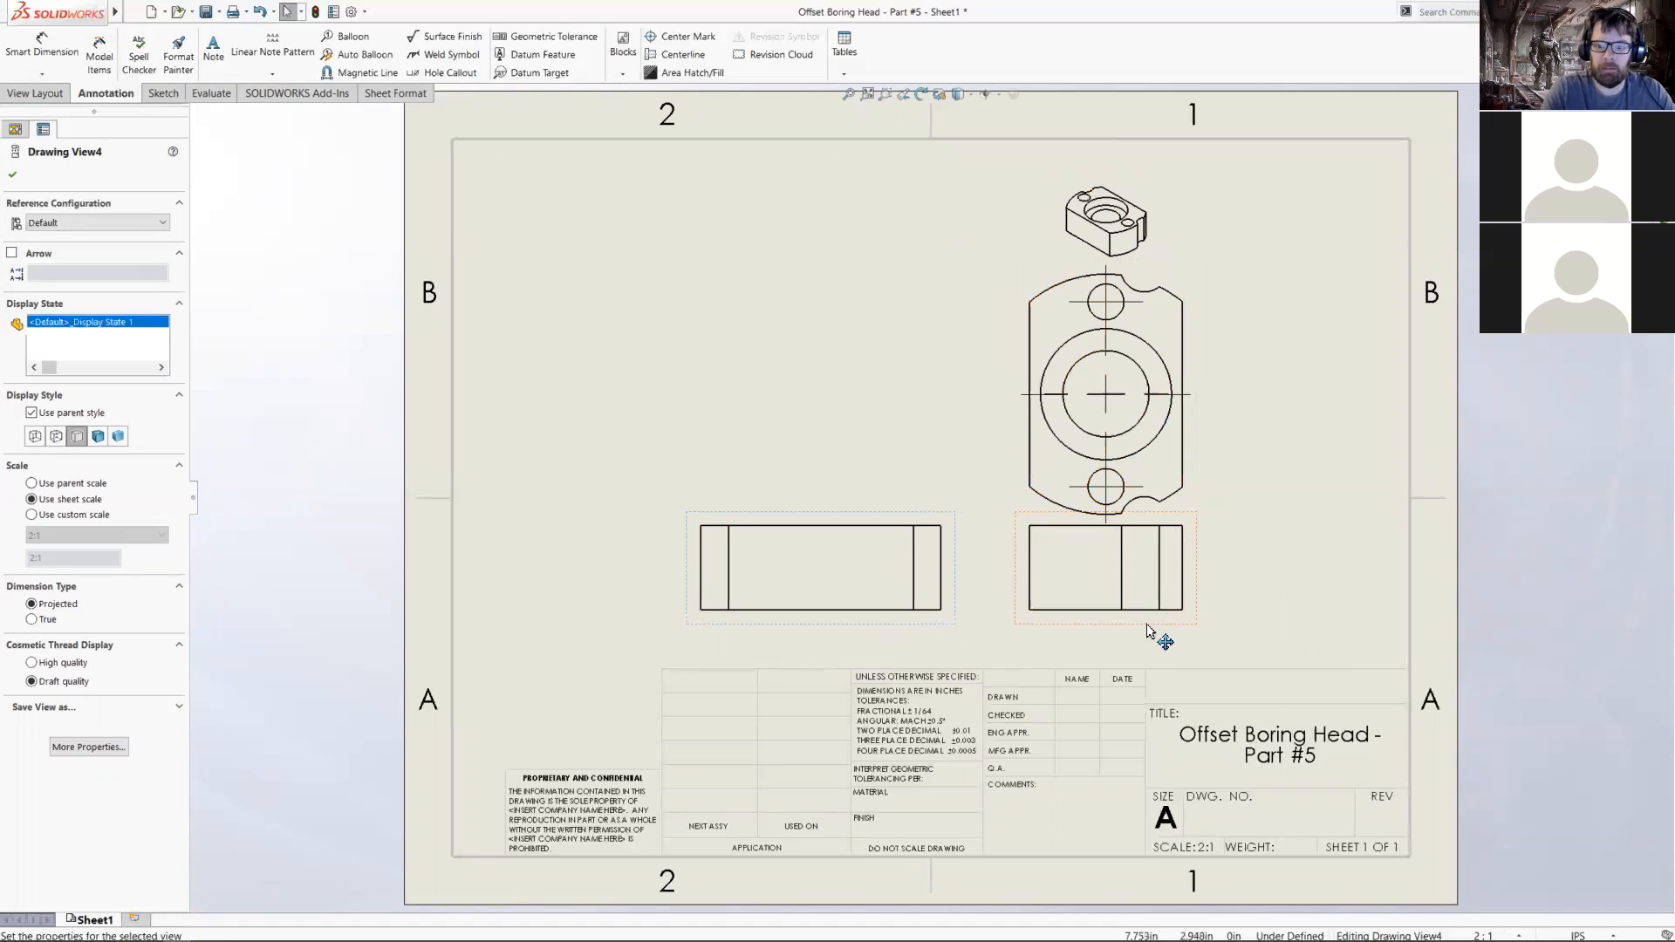
drag(1148, 630, 1159, 654)
click(1096, 587)
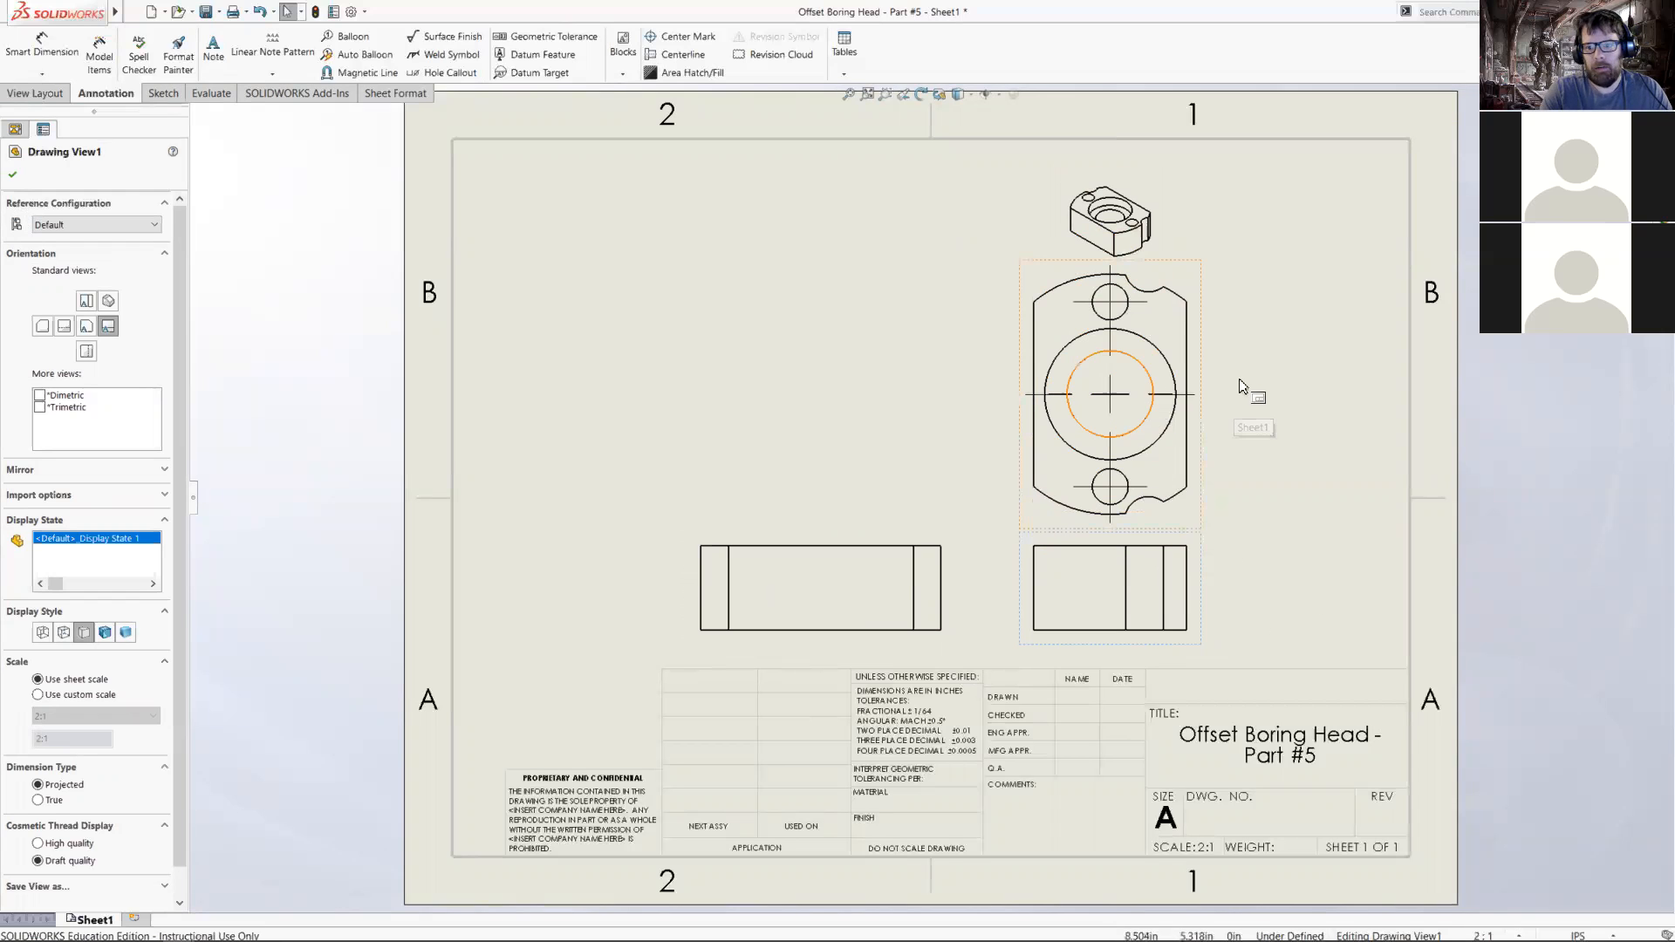
click(1171, 229)
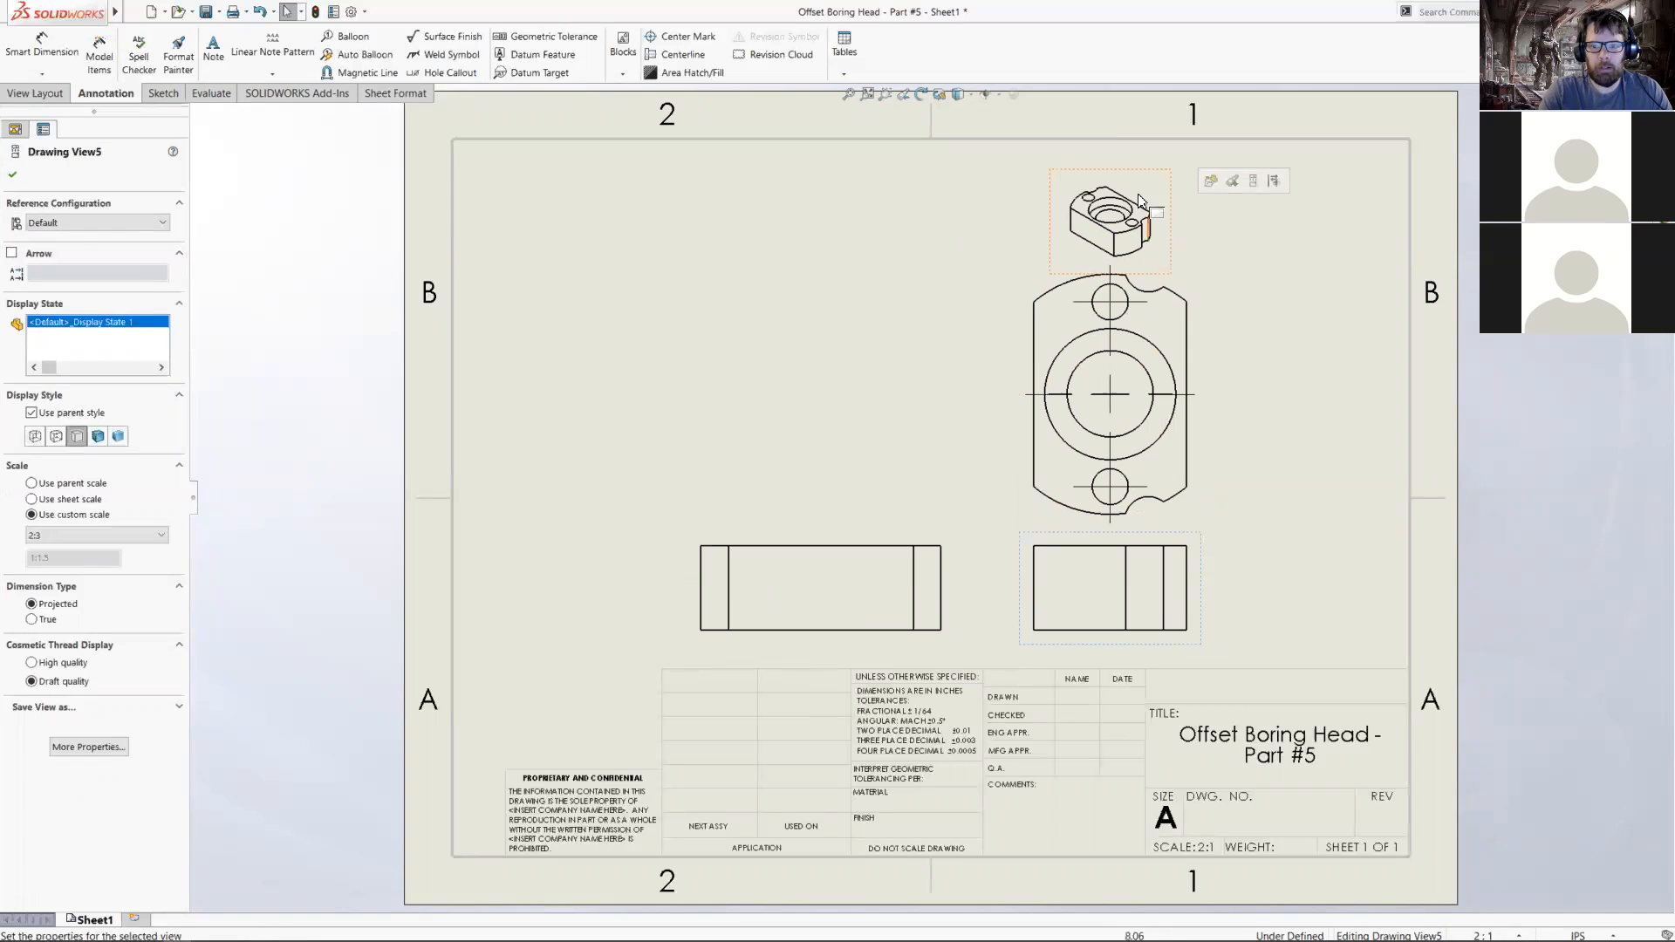
click(1217, 260)
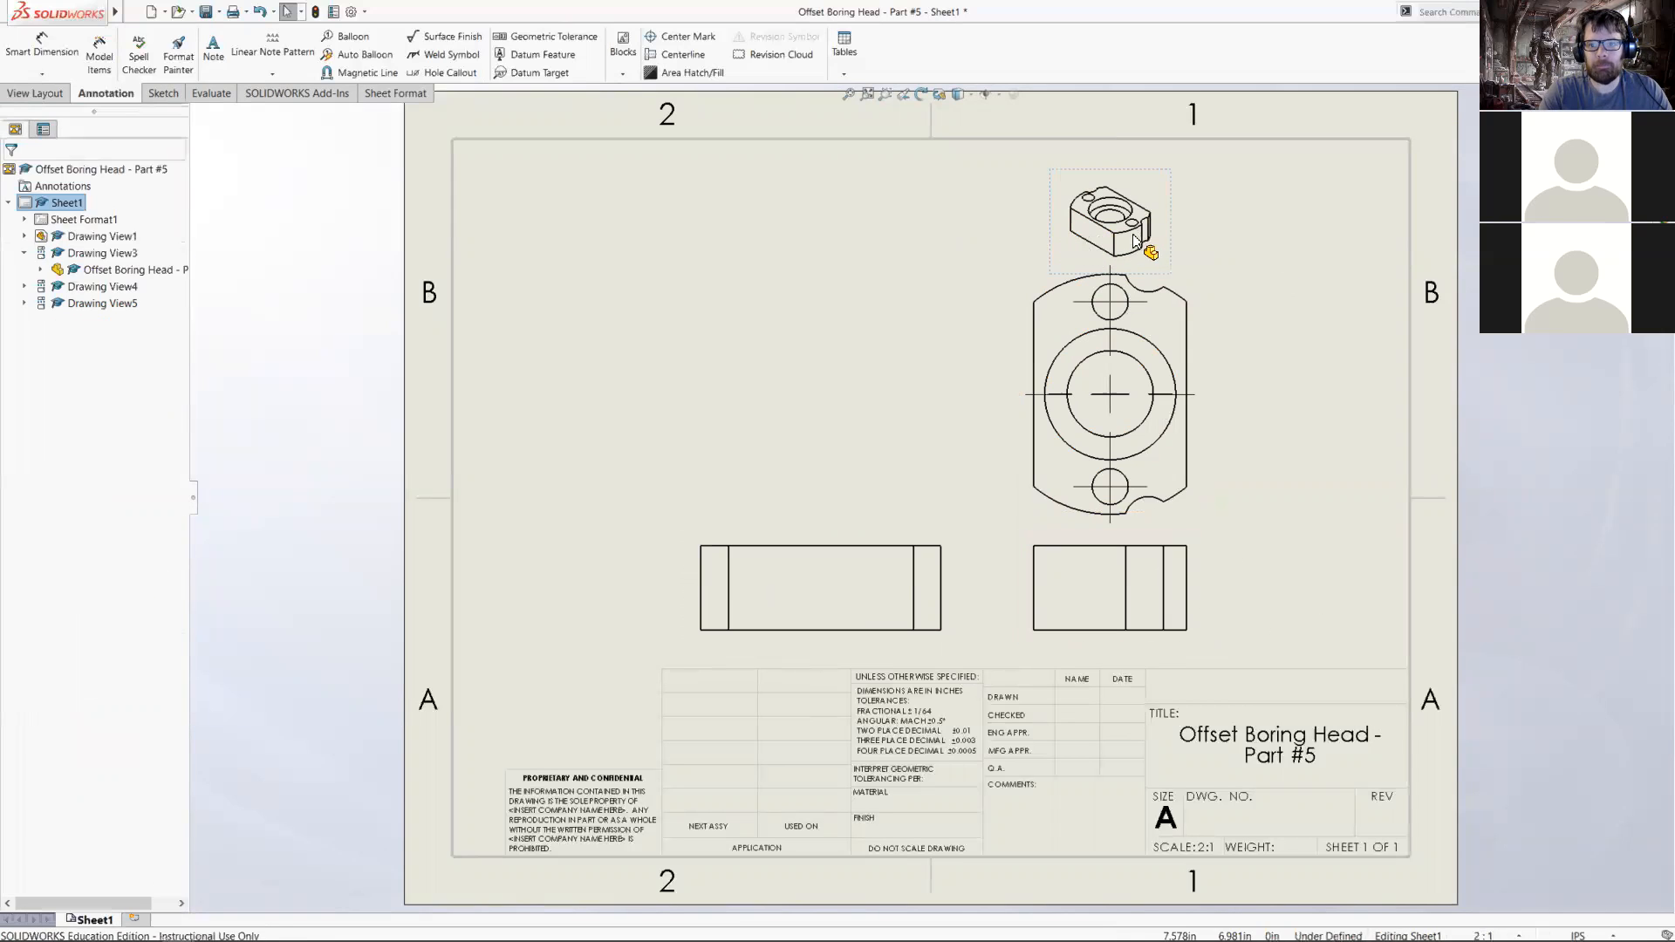
mouse_move(1171, 218)
mouse_down()
mouse_move(1280, 205)
mouse_move(1215, 378)
mouse_move(1208, 665)
mouse_move(628, 672)
mouse_move(1251, 221)
mouse_move(1042, 218)
mouse_move(1133, 385)
mouse_move(1178, 262)
mouse_move(1166, 191)
mouse_up()
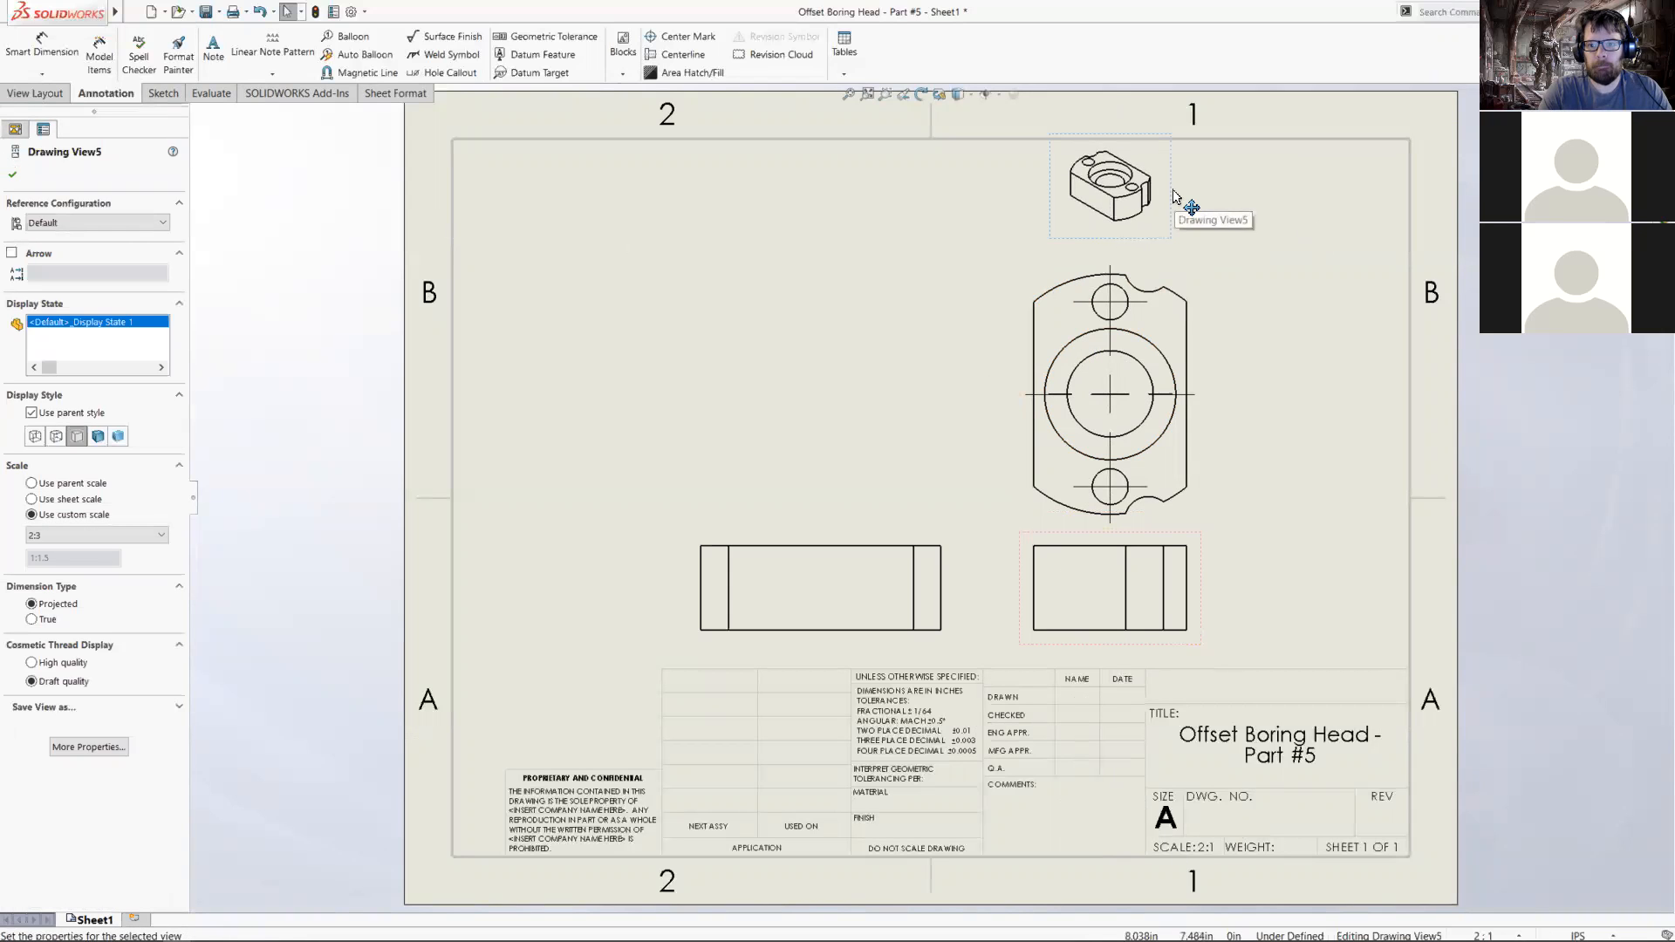
right_click(1175, 198)
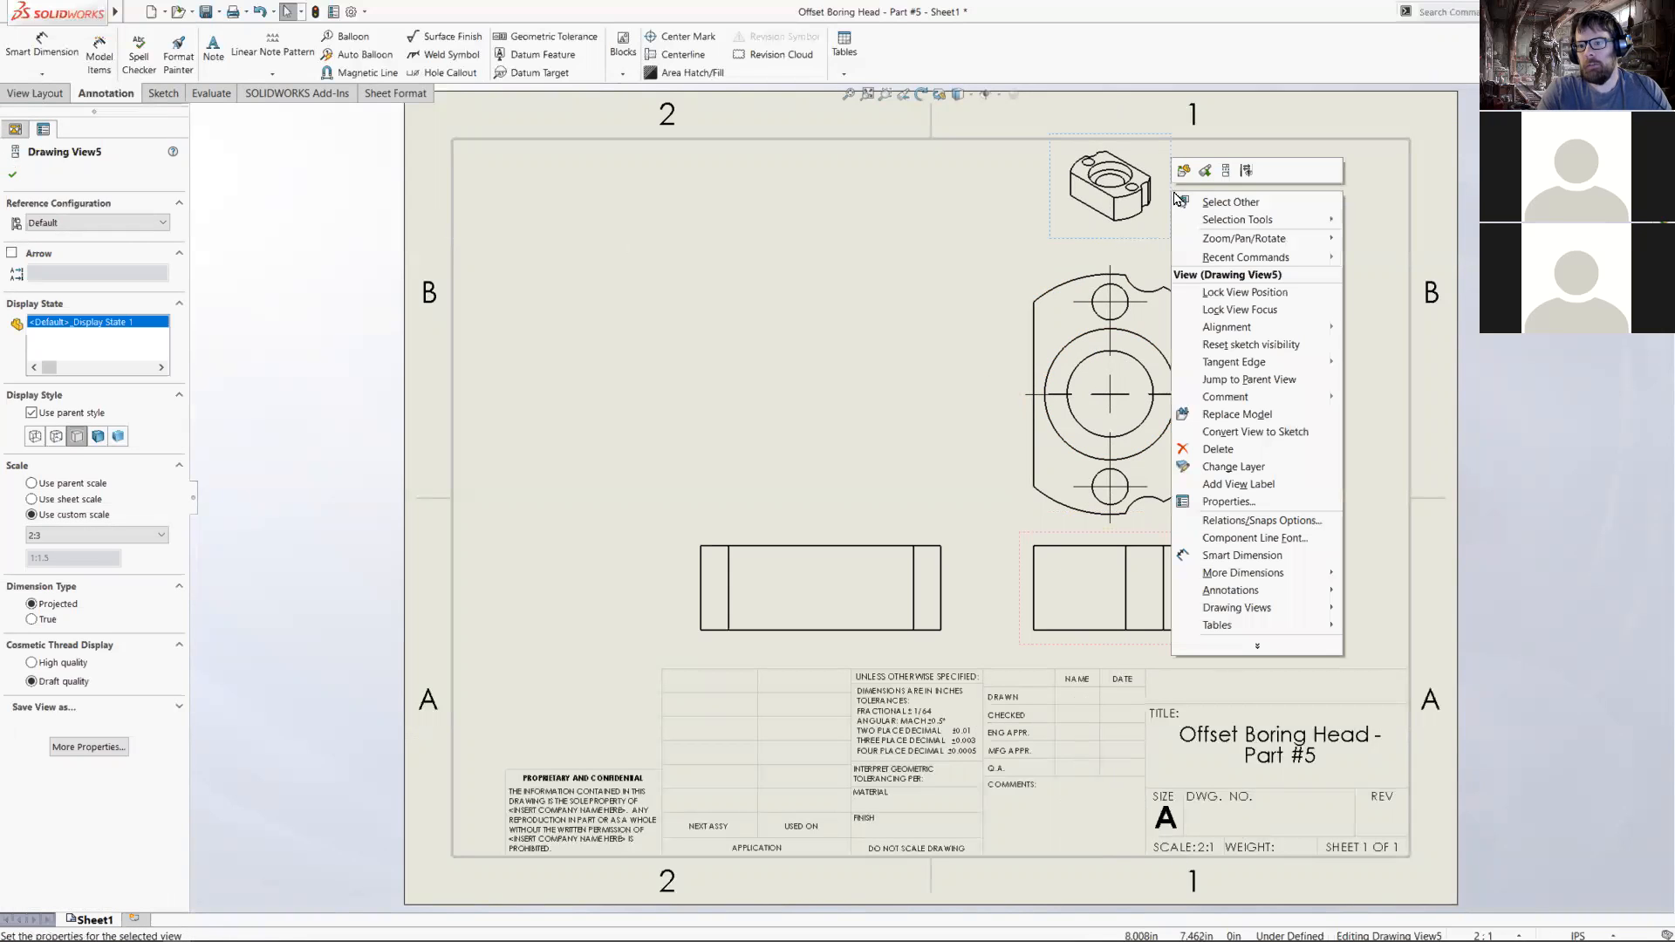
click(953, 242)
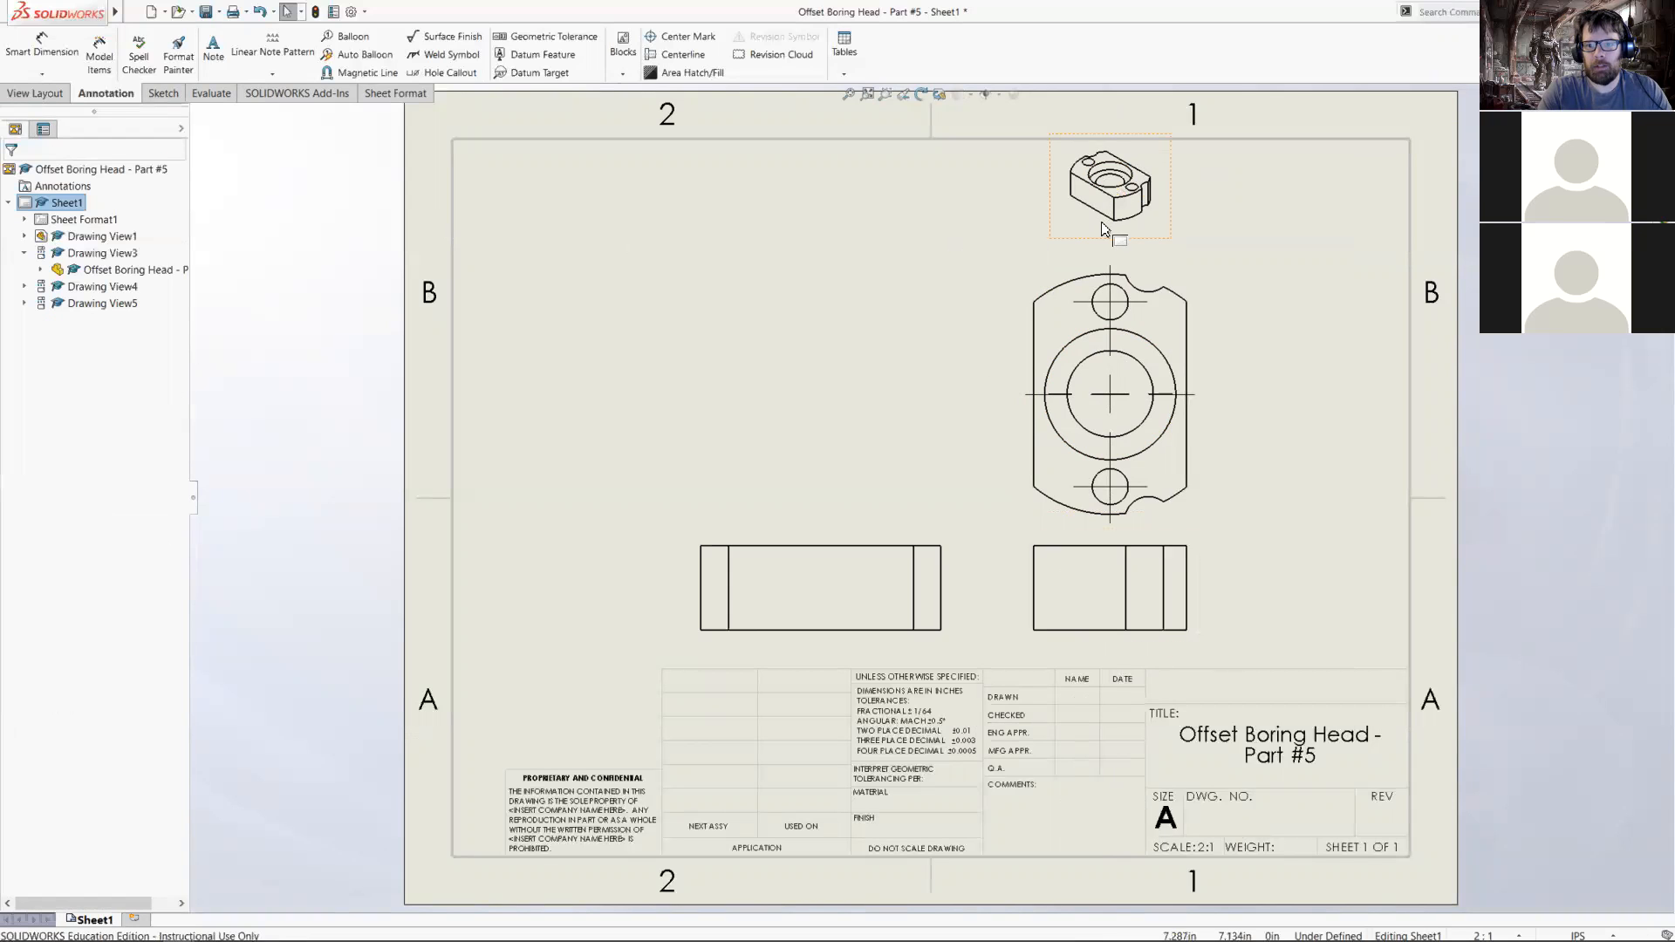
right_click(1075, 234)
click(853, 251)
click(979, 235)
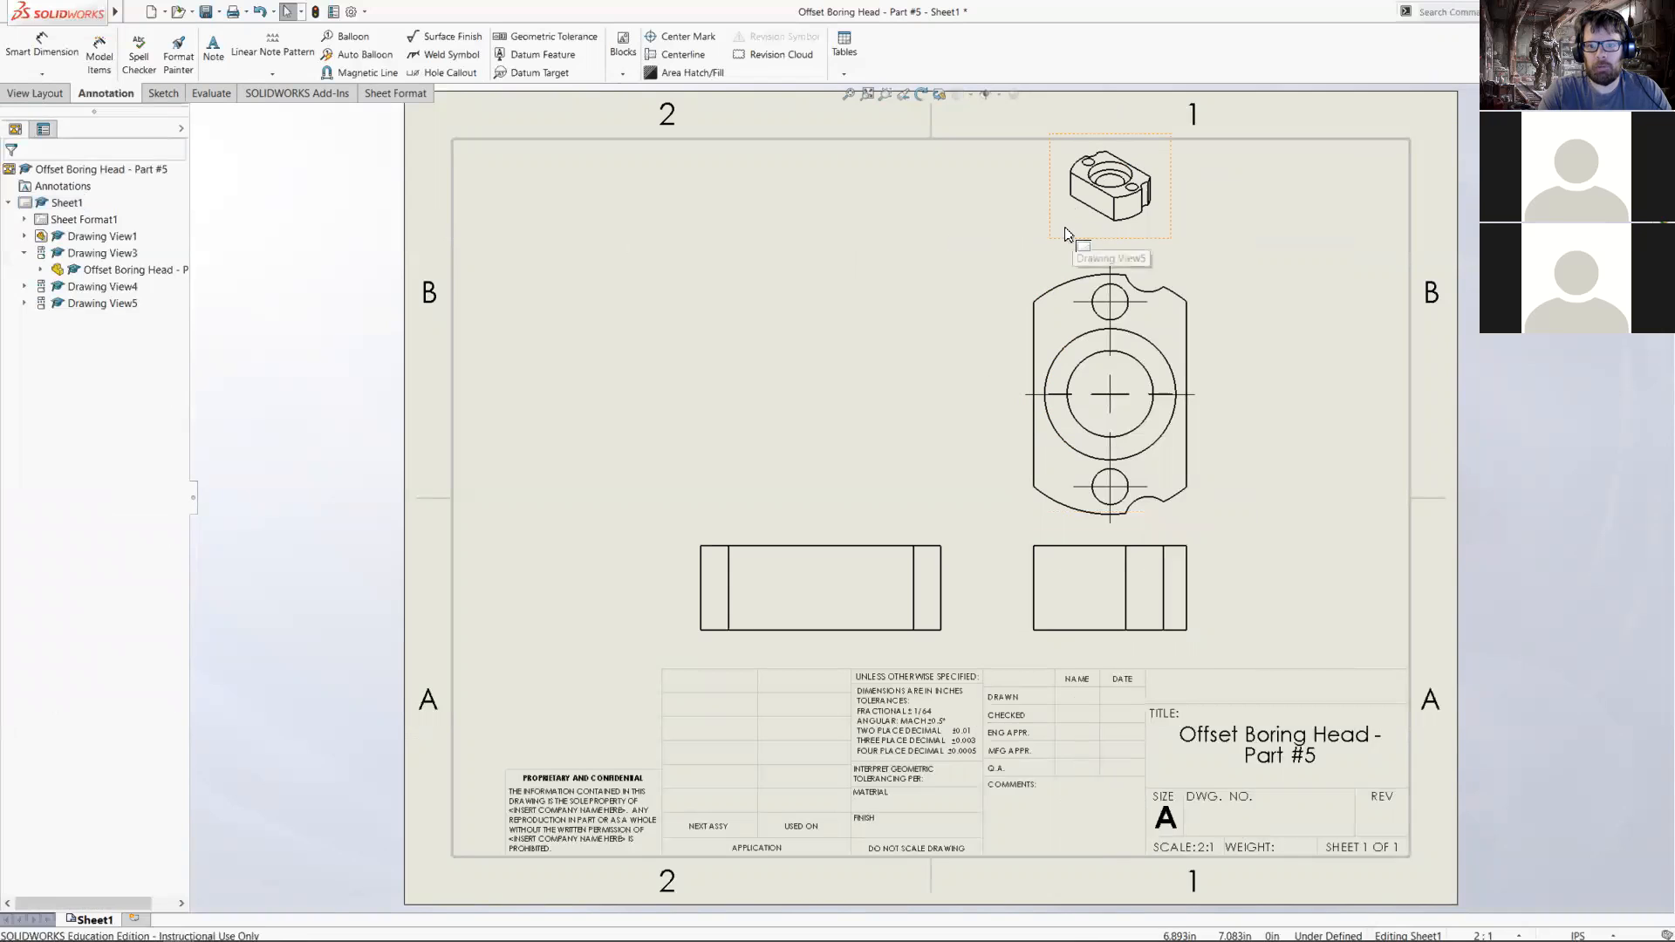
click(1066, 234)
right_click(1066, 232)
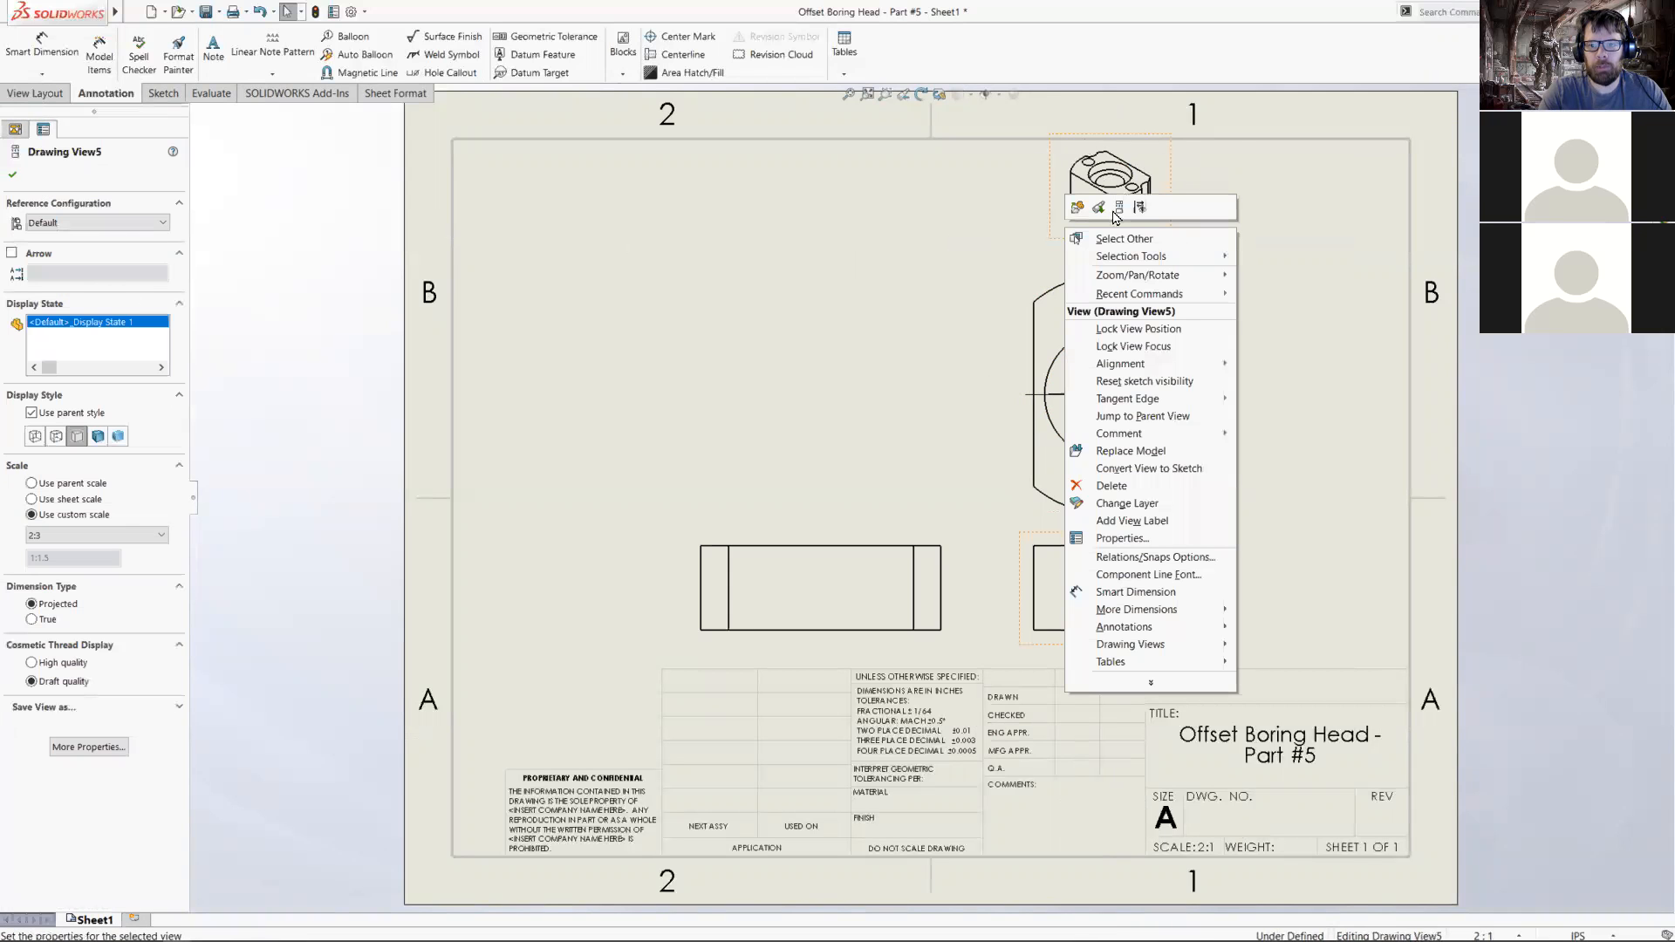
click(1036, 224)
click(1036, 225)
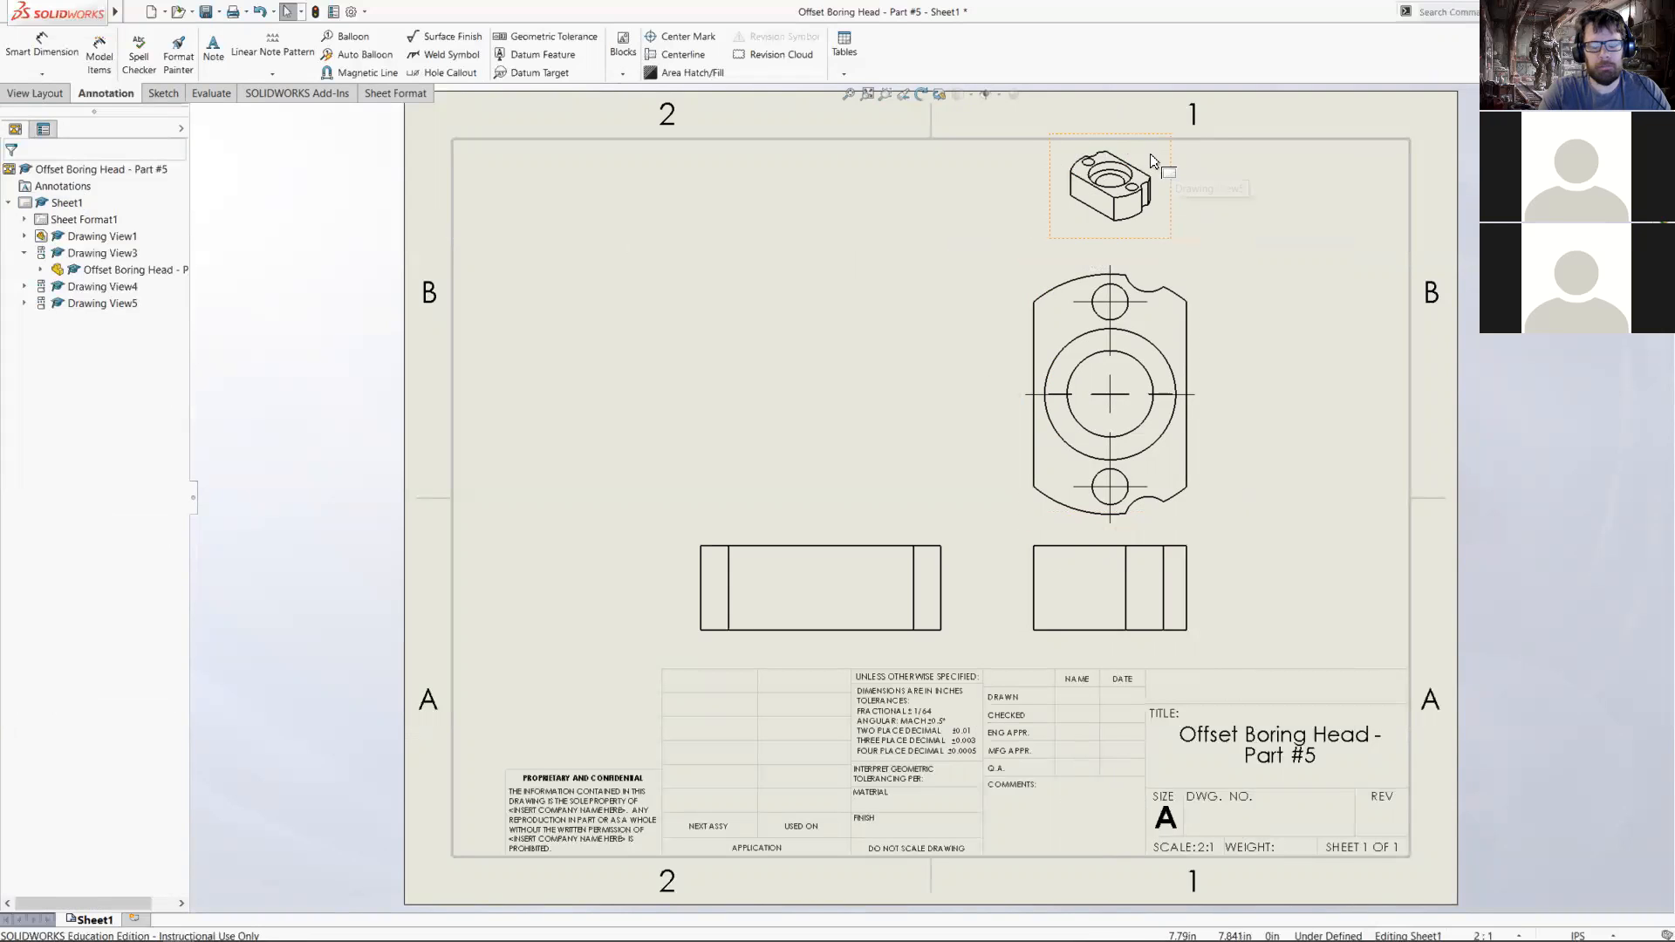
- Break the isometric view's alignment and place the view in the sheet's upper-left corner
right_click(1064, 230)
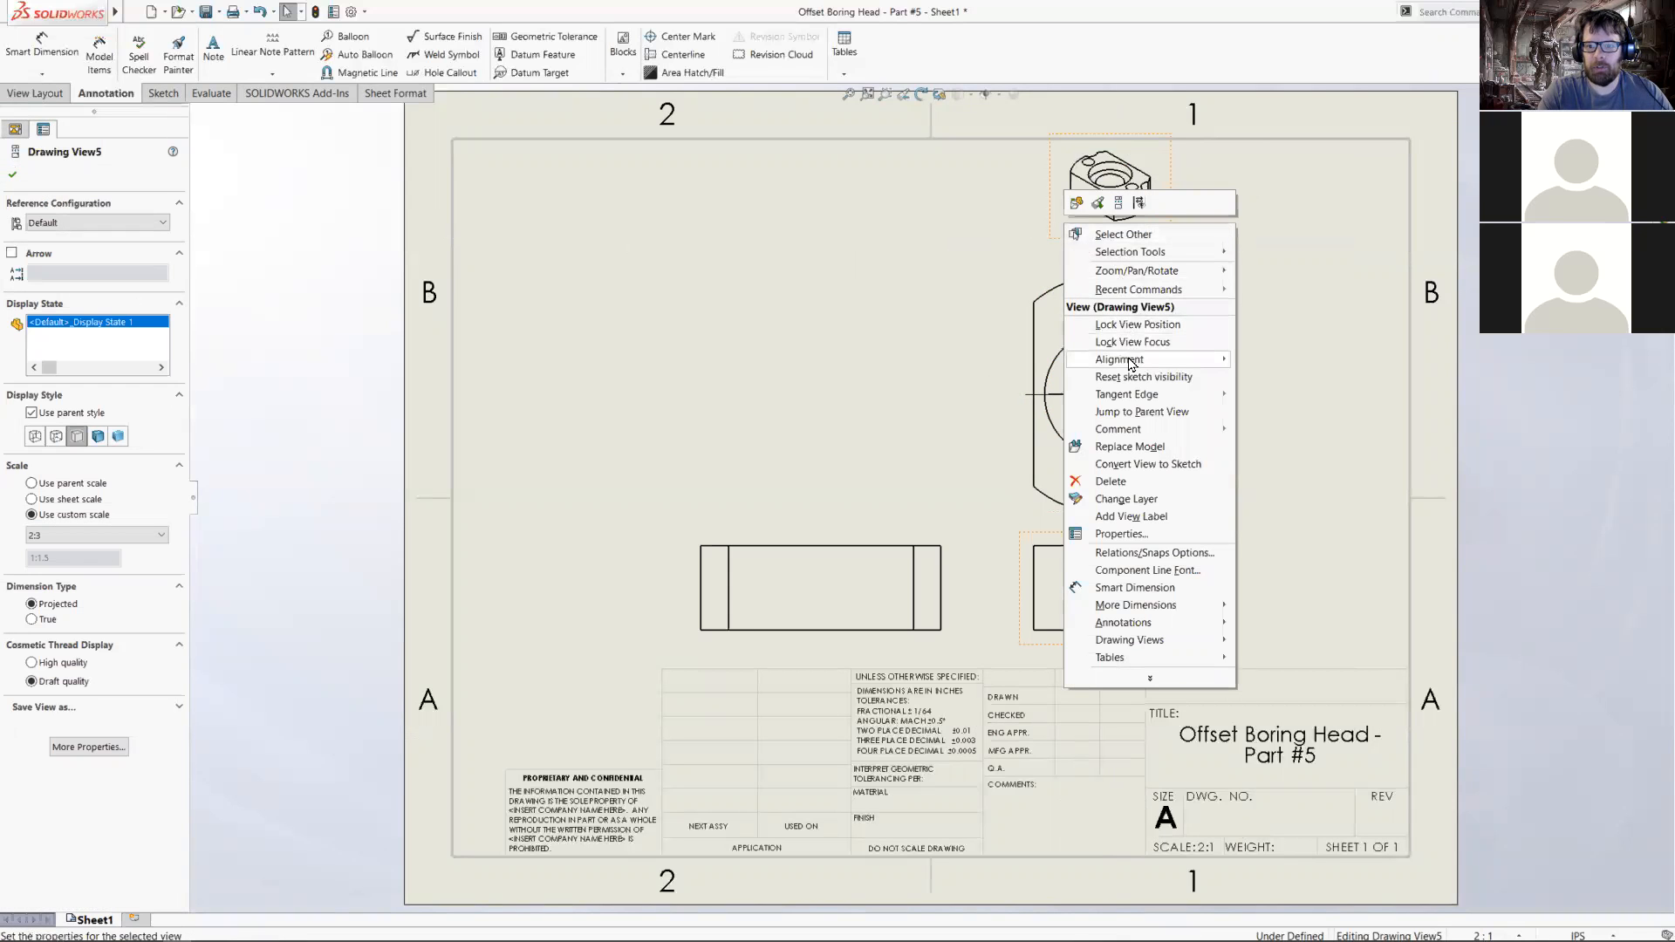
mouse_move(1131, 365)
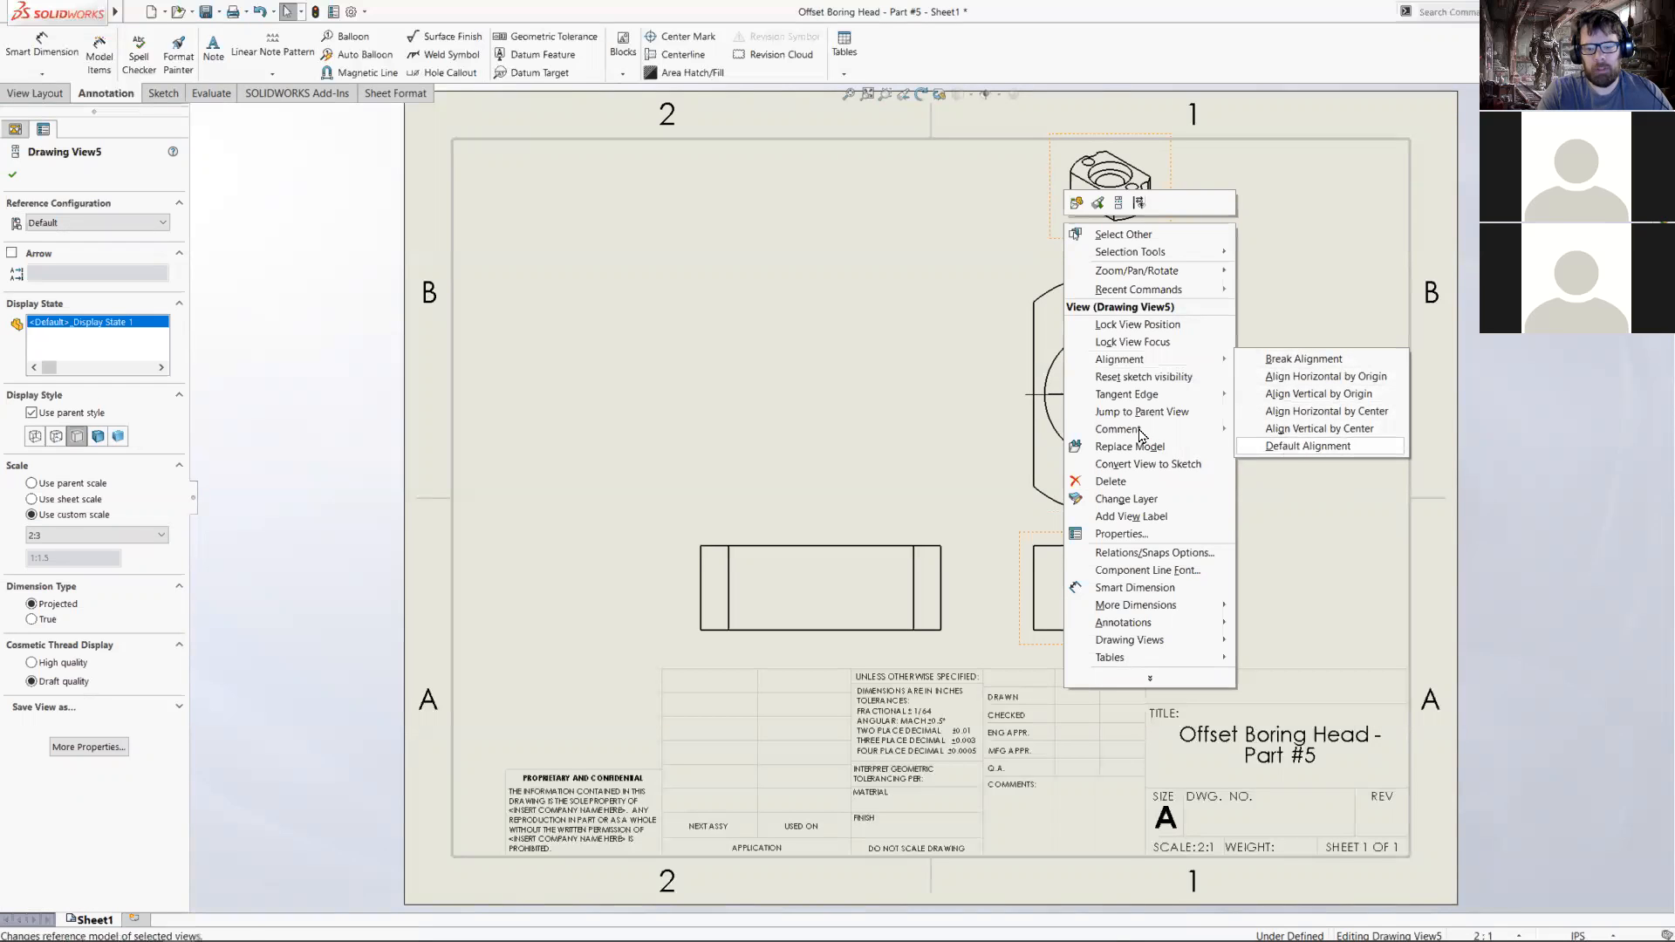
click(1335, 362)
mouse_move(1165, 249)
mouse_down()
mouse_move(568, 333)
mouse_move(598, 329)
mouse_move(611, 281)
mouse_up()
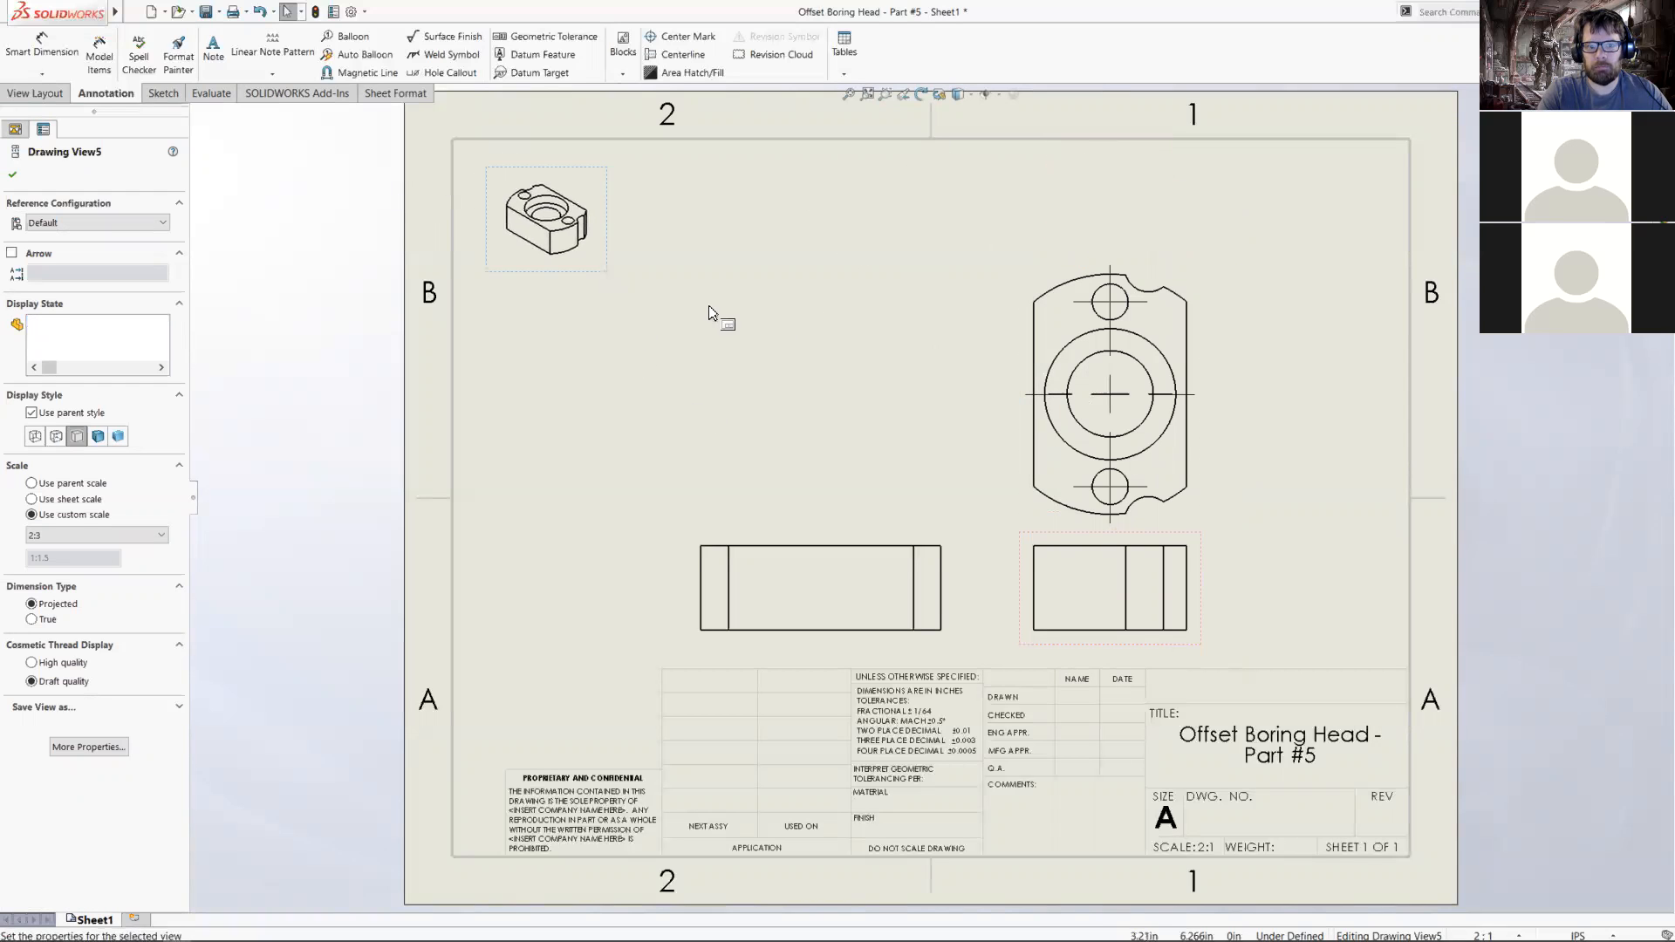
- Spread the orthographic views apart, moving the wide side view further left, the plan view up, and the base view up and right
drag(957, 573, 859, 567)
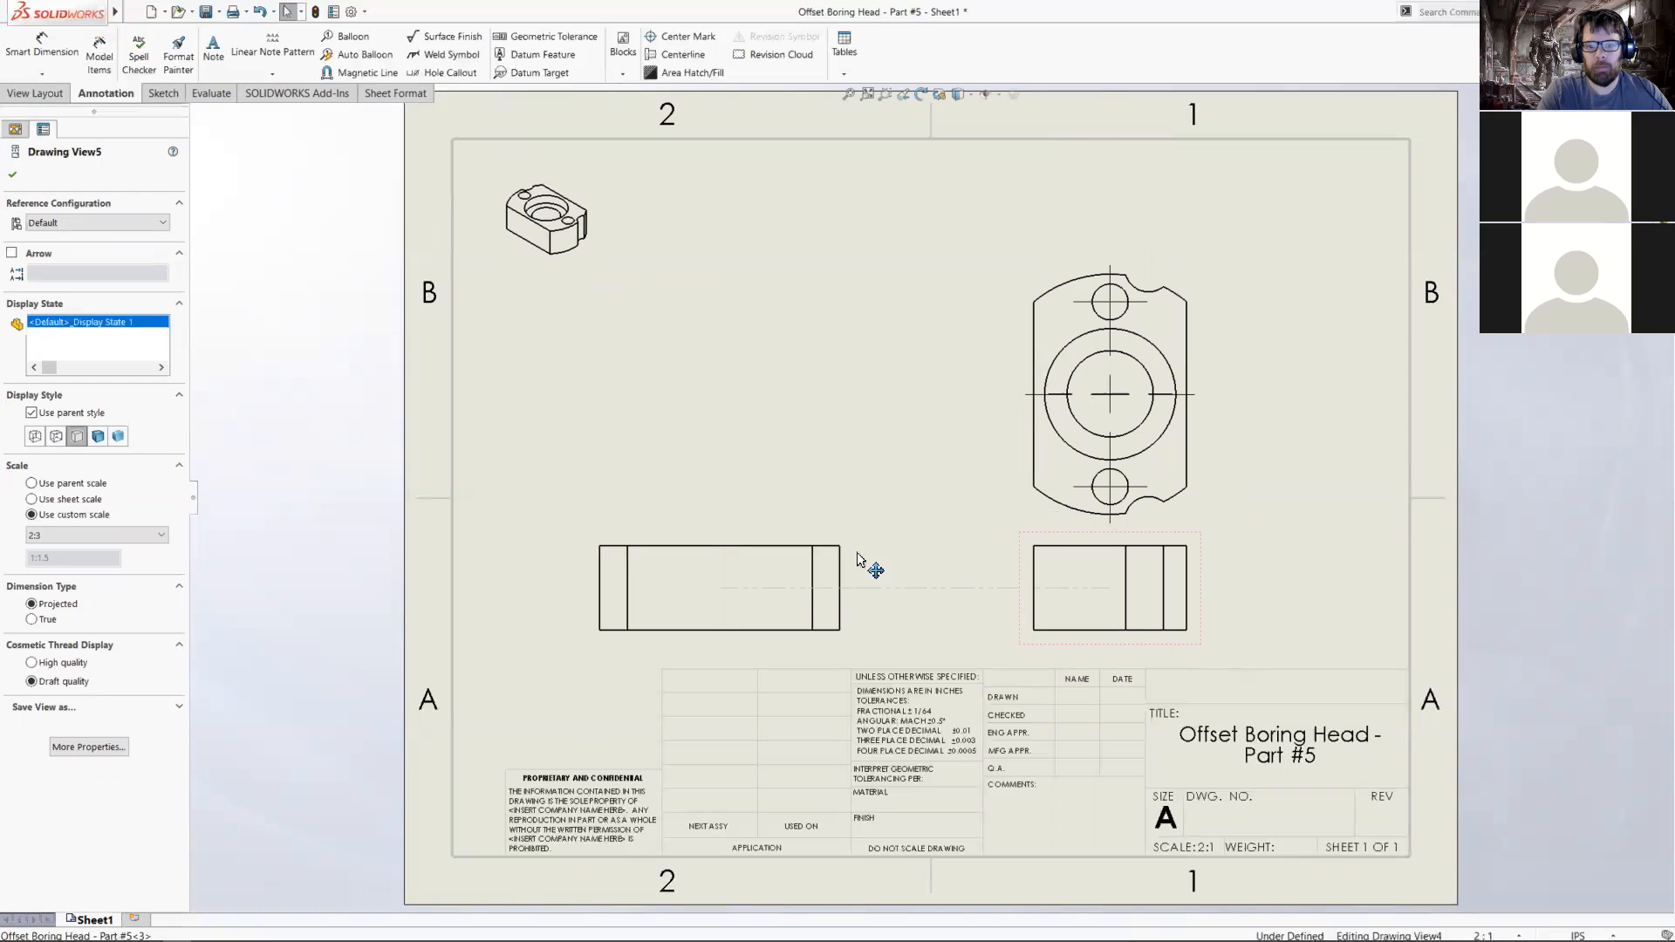
drag(1217, 452, 1205, 344)
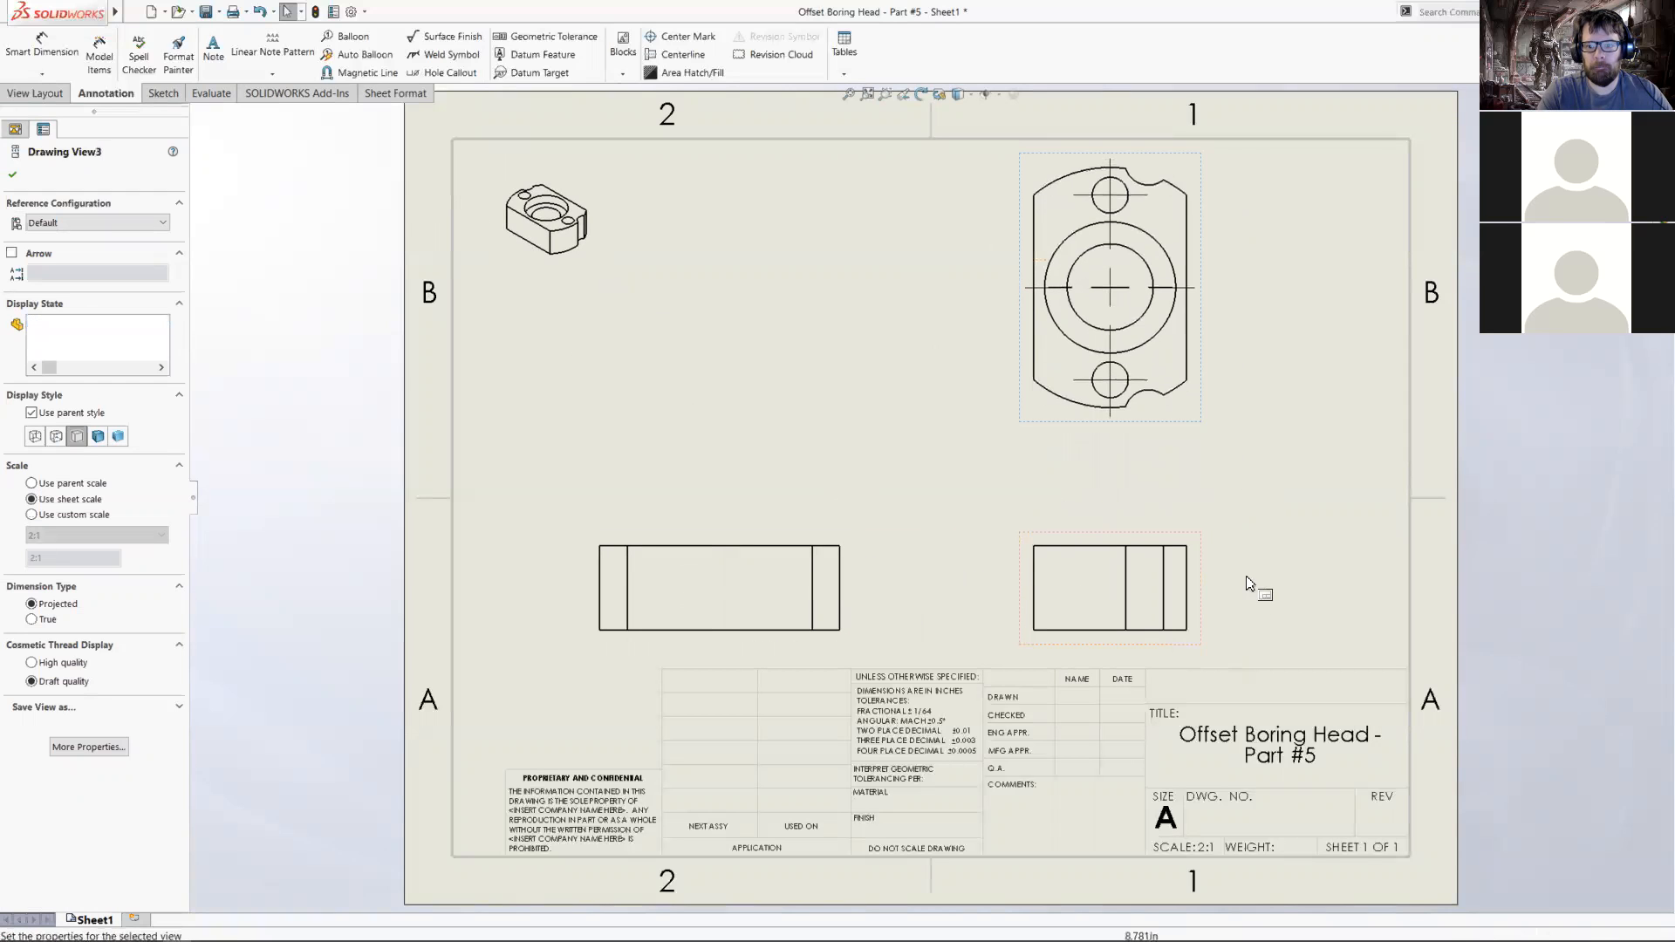
mouse_move(1216, 591)
mouse_down()
mouse_move(1265, 587)
mouse_move(1250, 567)
mouse_up()
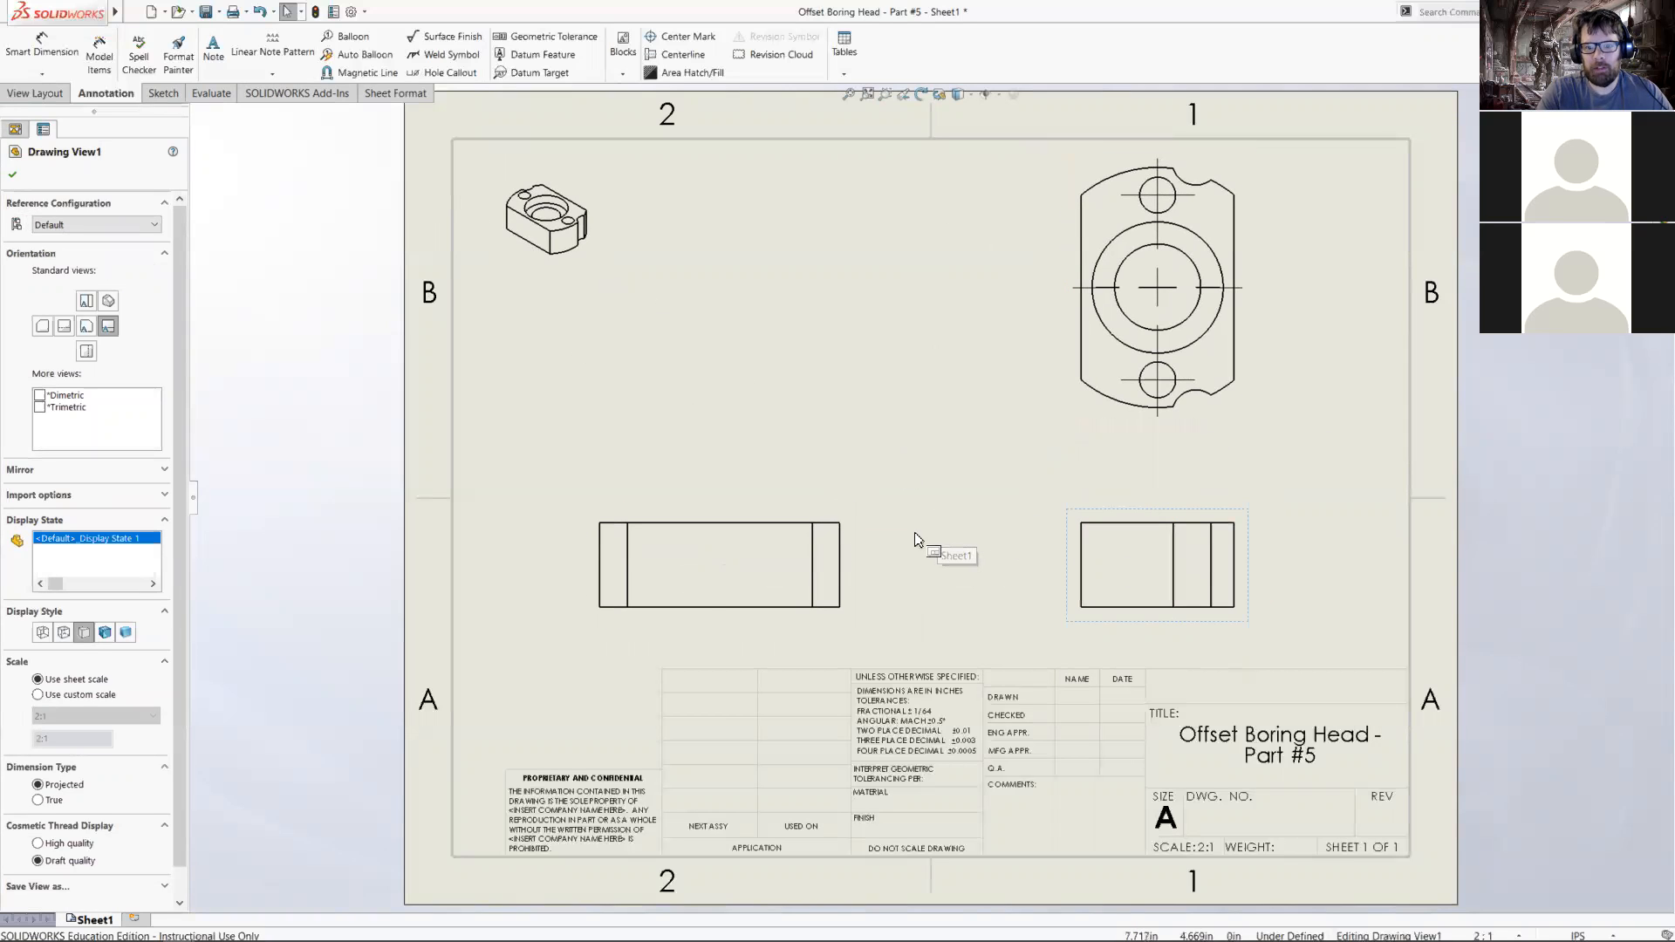
click(880, 481)
mouse_move(1063, 564)
mouse_down()
mouse_move(1066, 526)
mouse_move(1072, 546)
mouse_up()
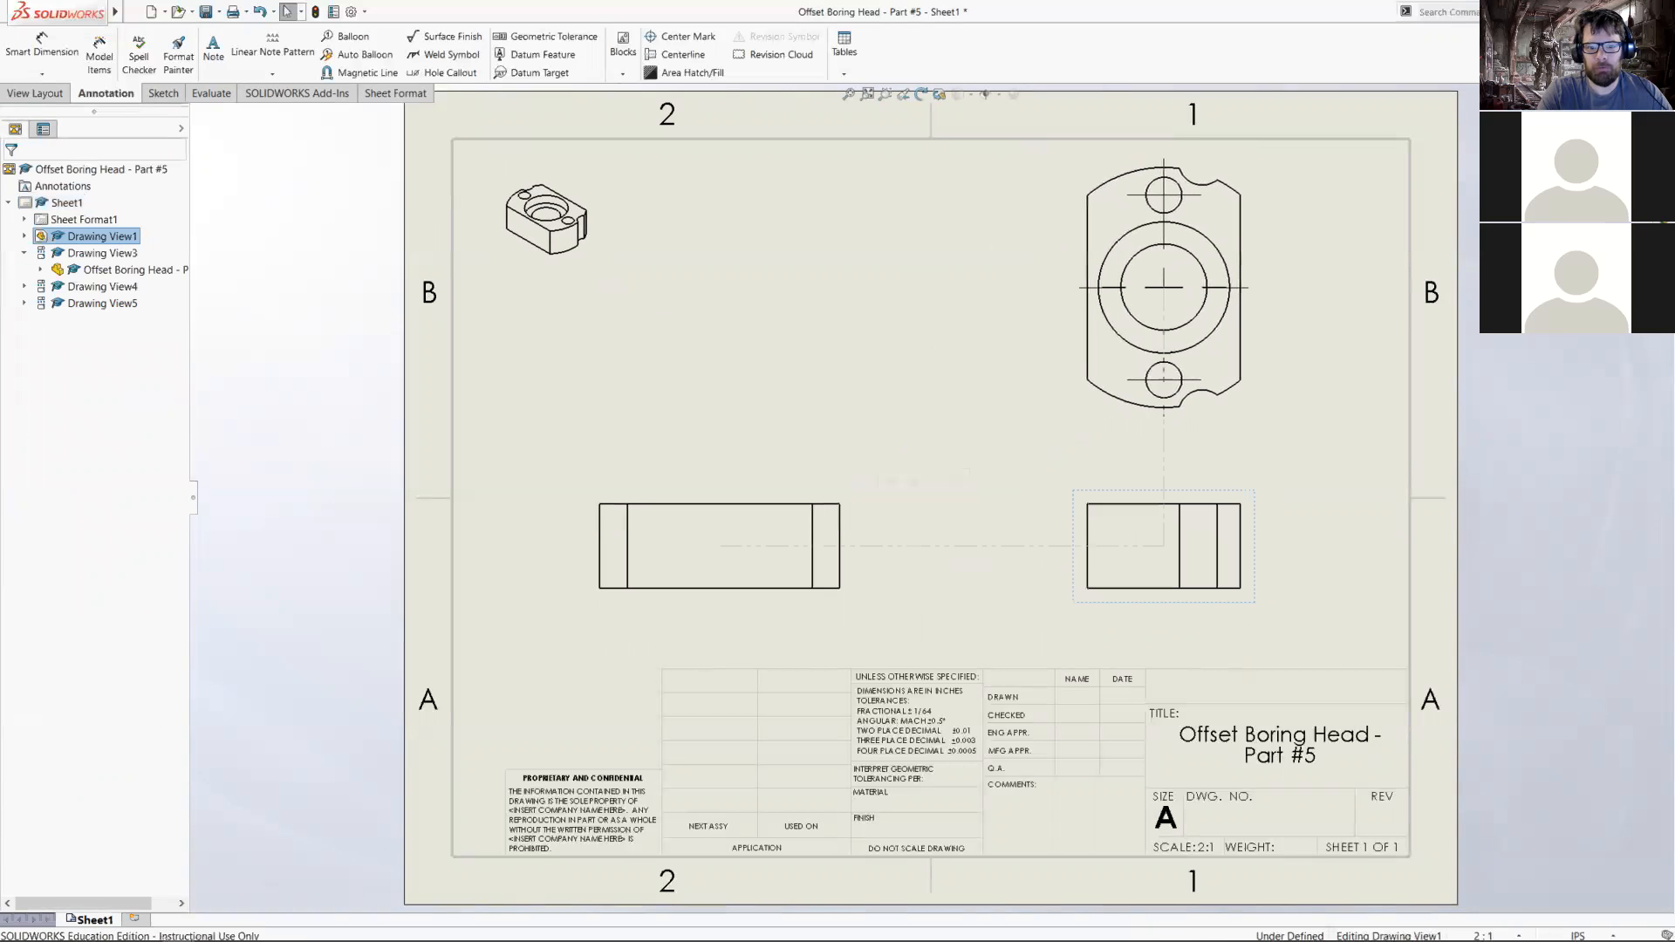
click(719, 590)
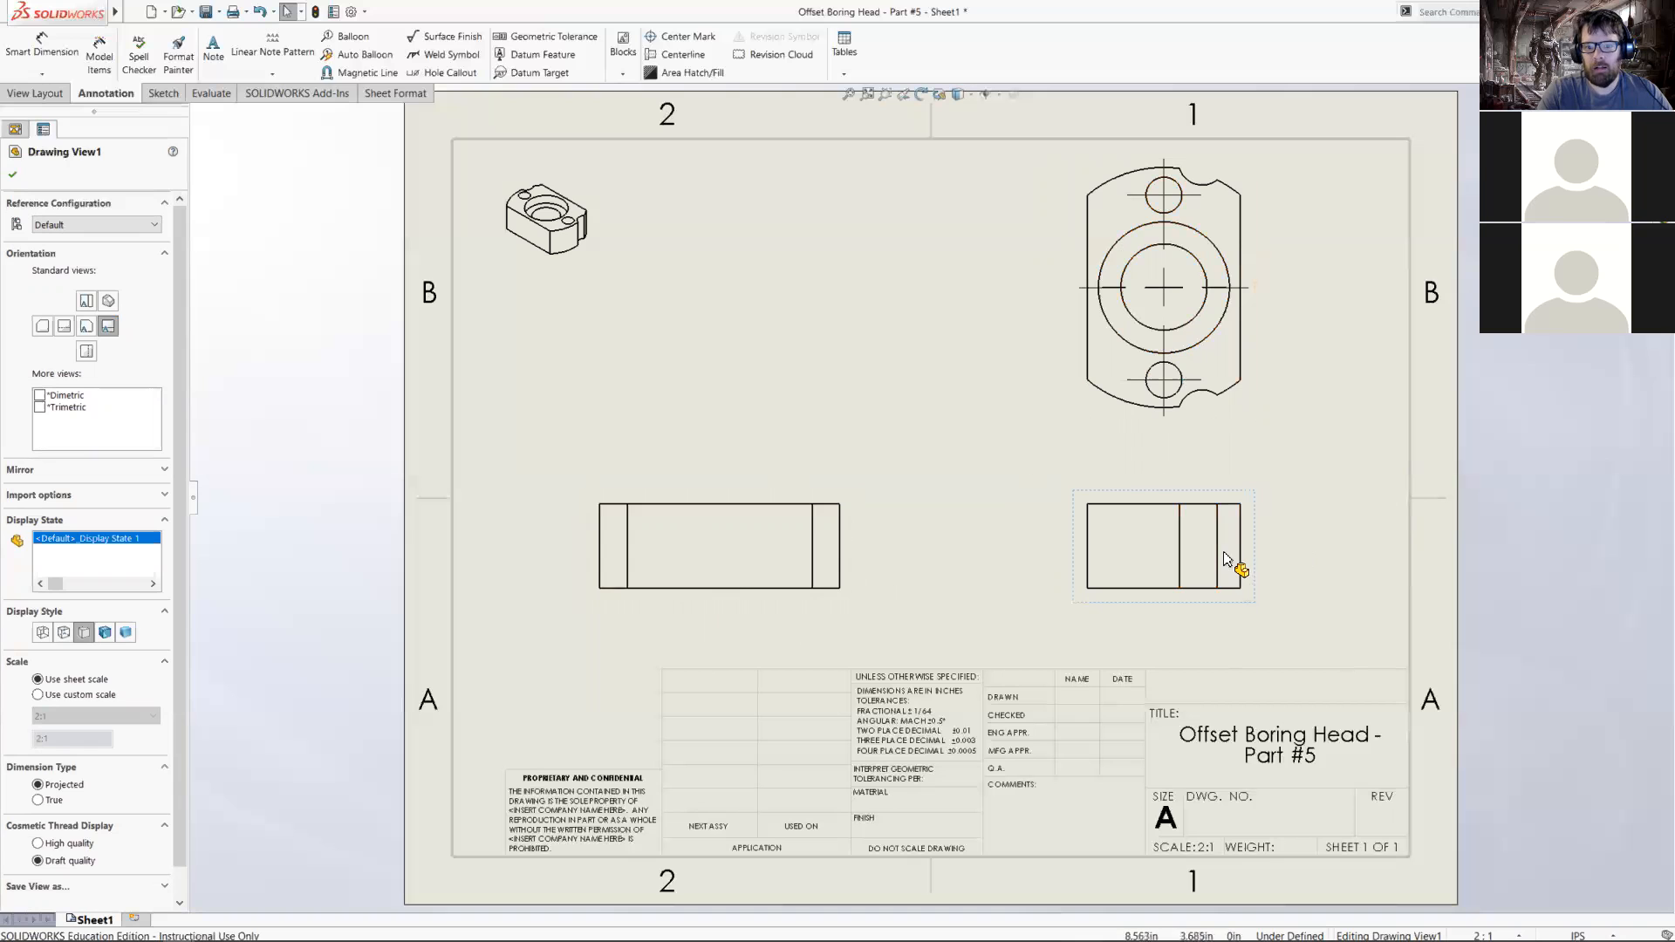
- Try to rotate the plan view with the two holes by -90 degrees
click(1212, 429)
right_click(1213, 429)
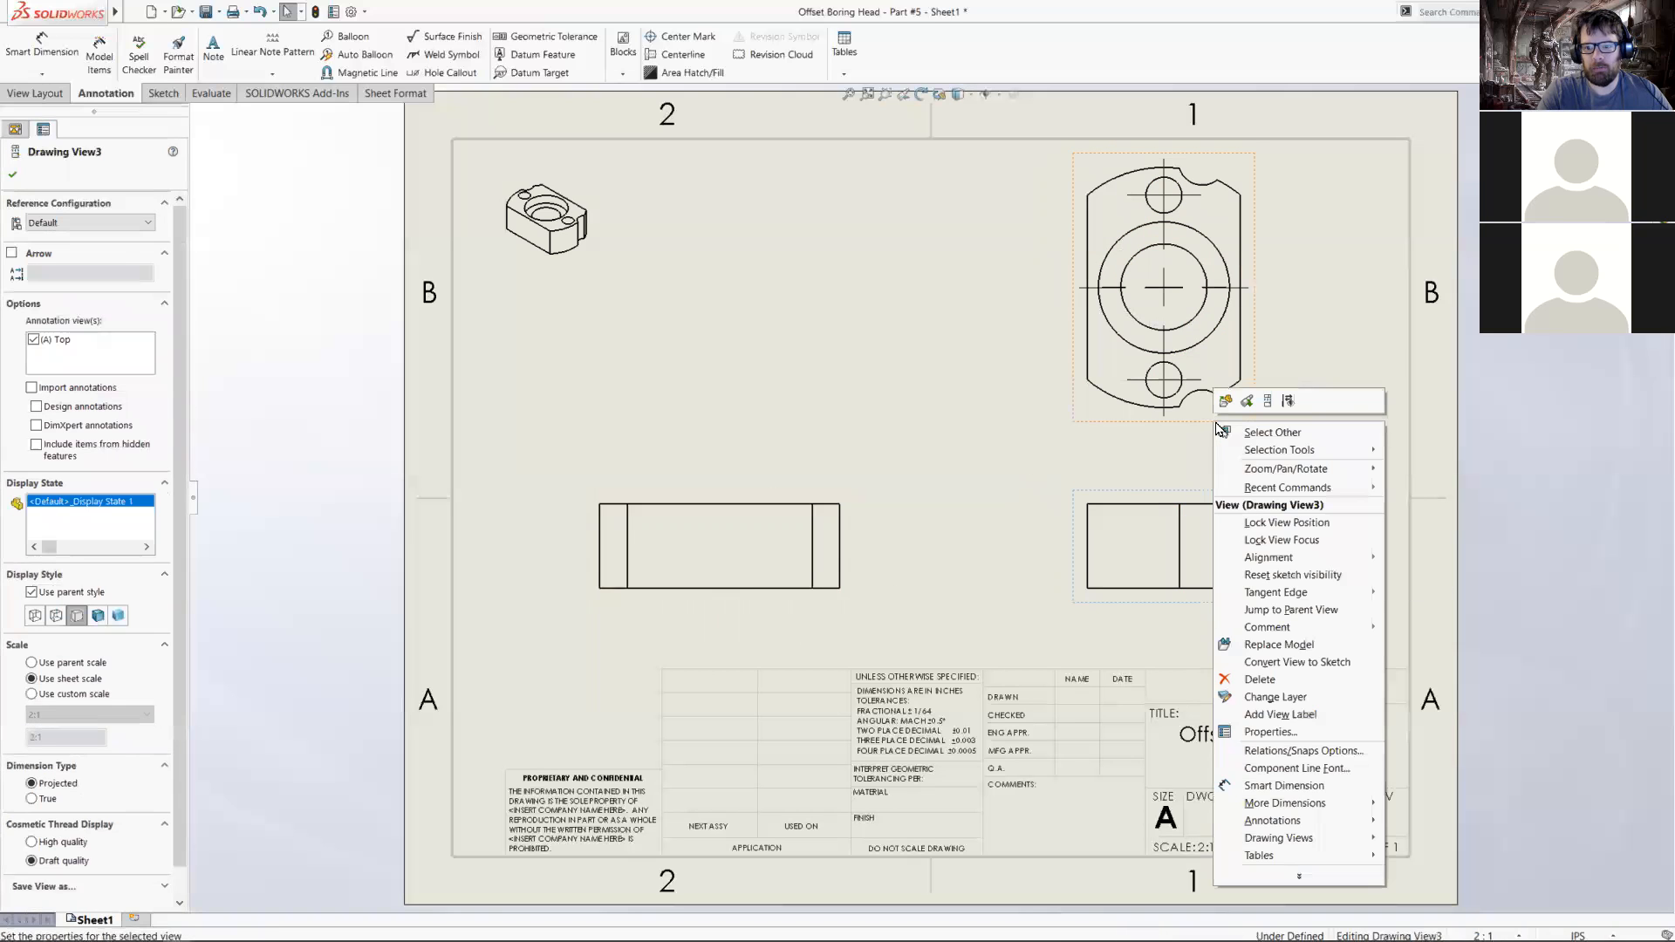
click(1027, 444)
right_click(1098, 411)
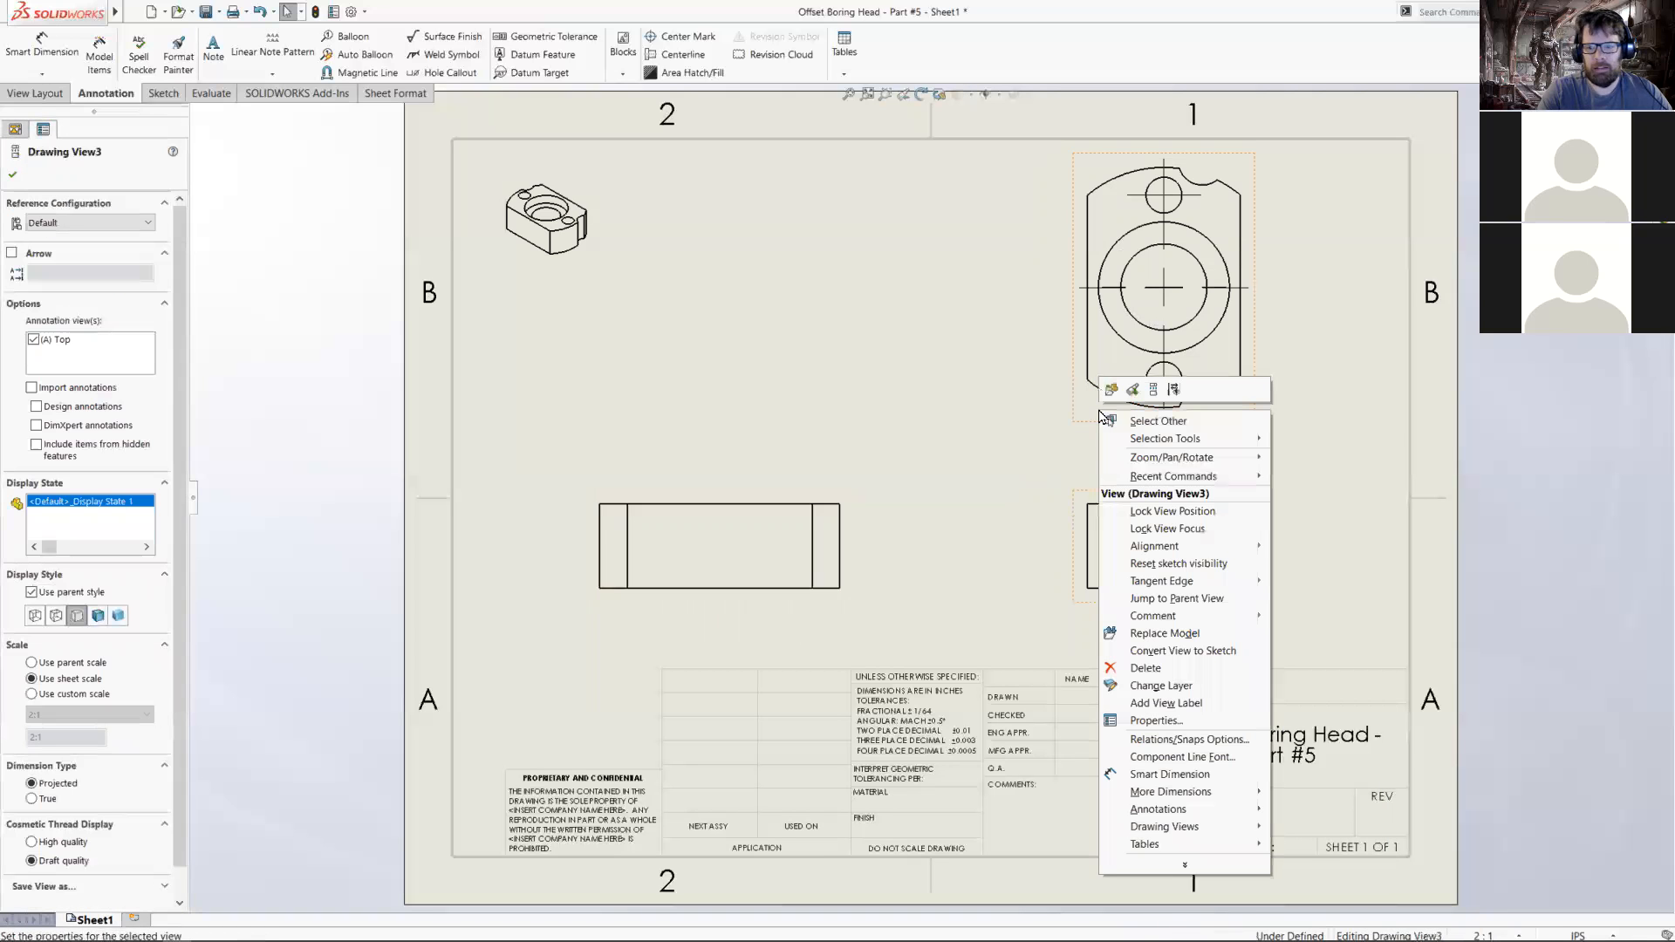
mouse_move(1182, 460)
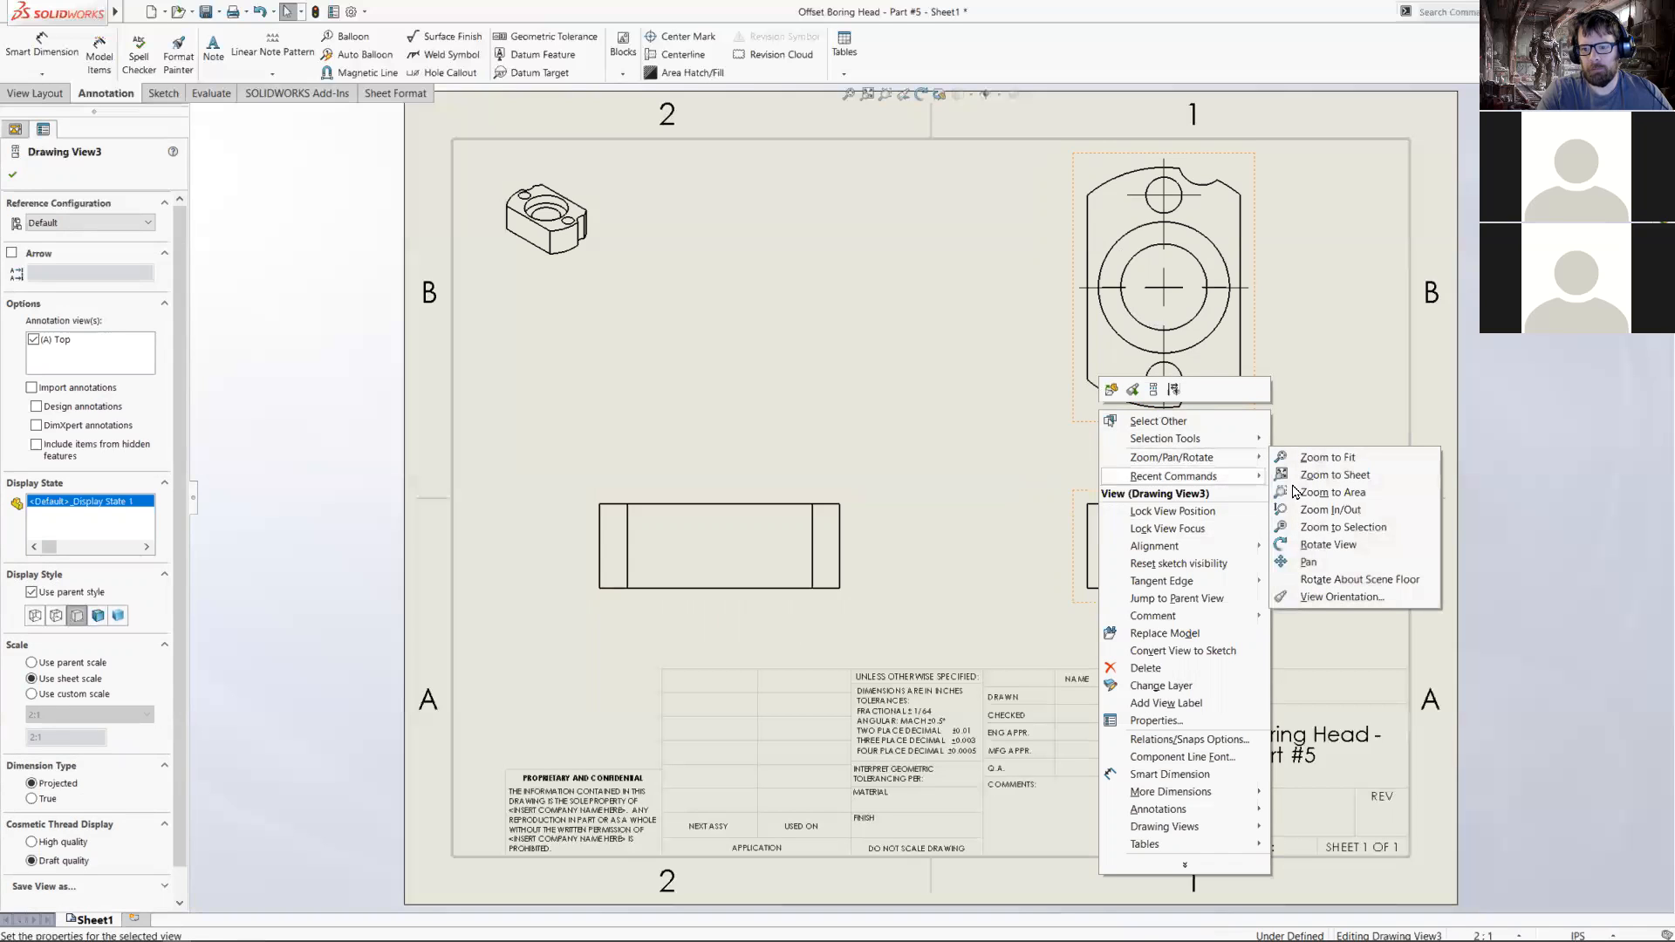
click(1309, 548)
mouse_move(1082, 424)
mouse_down()
mouse_move(1052, 354)
mouse_move(1089, 251)
mouse_move(1272, 232)
mouse_move(1294, 274)
mouse_move(1264, 359)
mouse_move(1139, 371)
mouse_move(1196, 376)
mouse_move(1156, 369)
mouse_up()
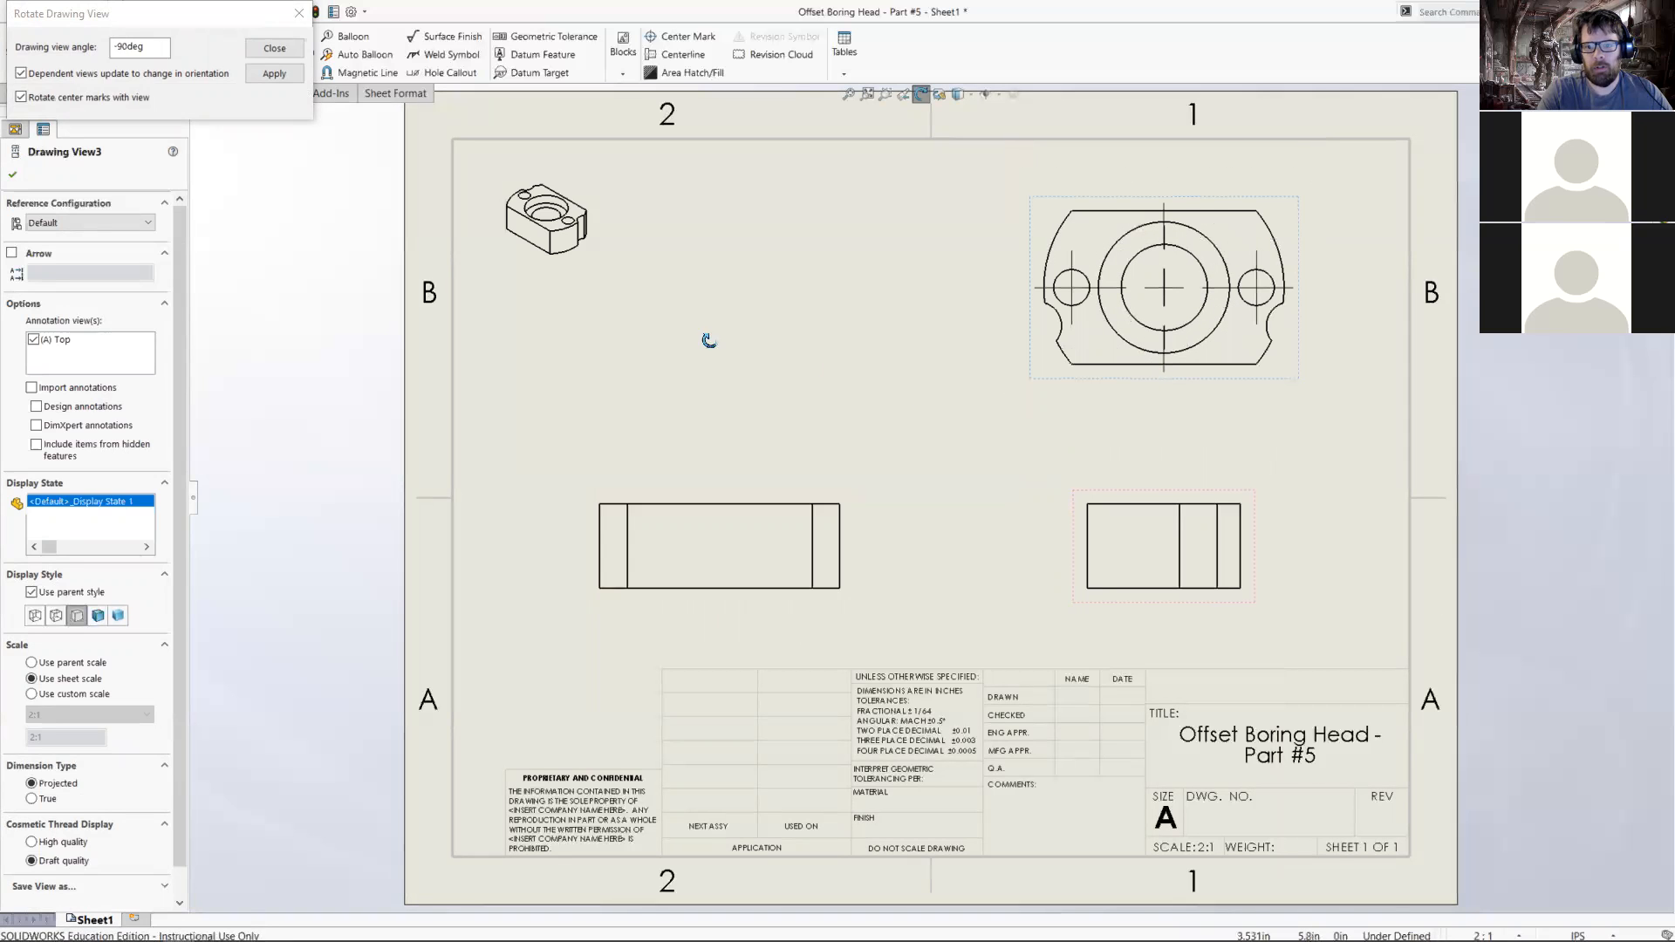
click(274, 49)
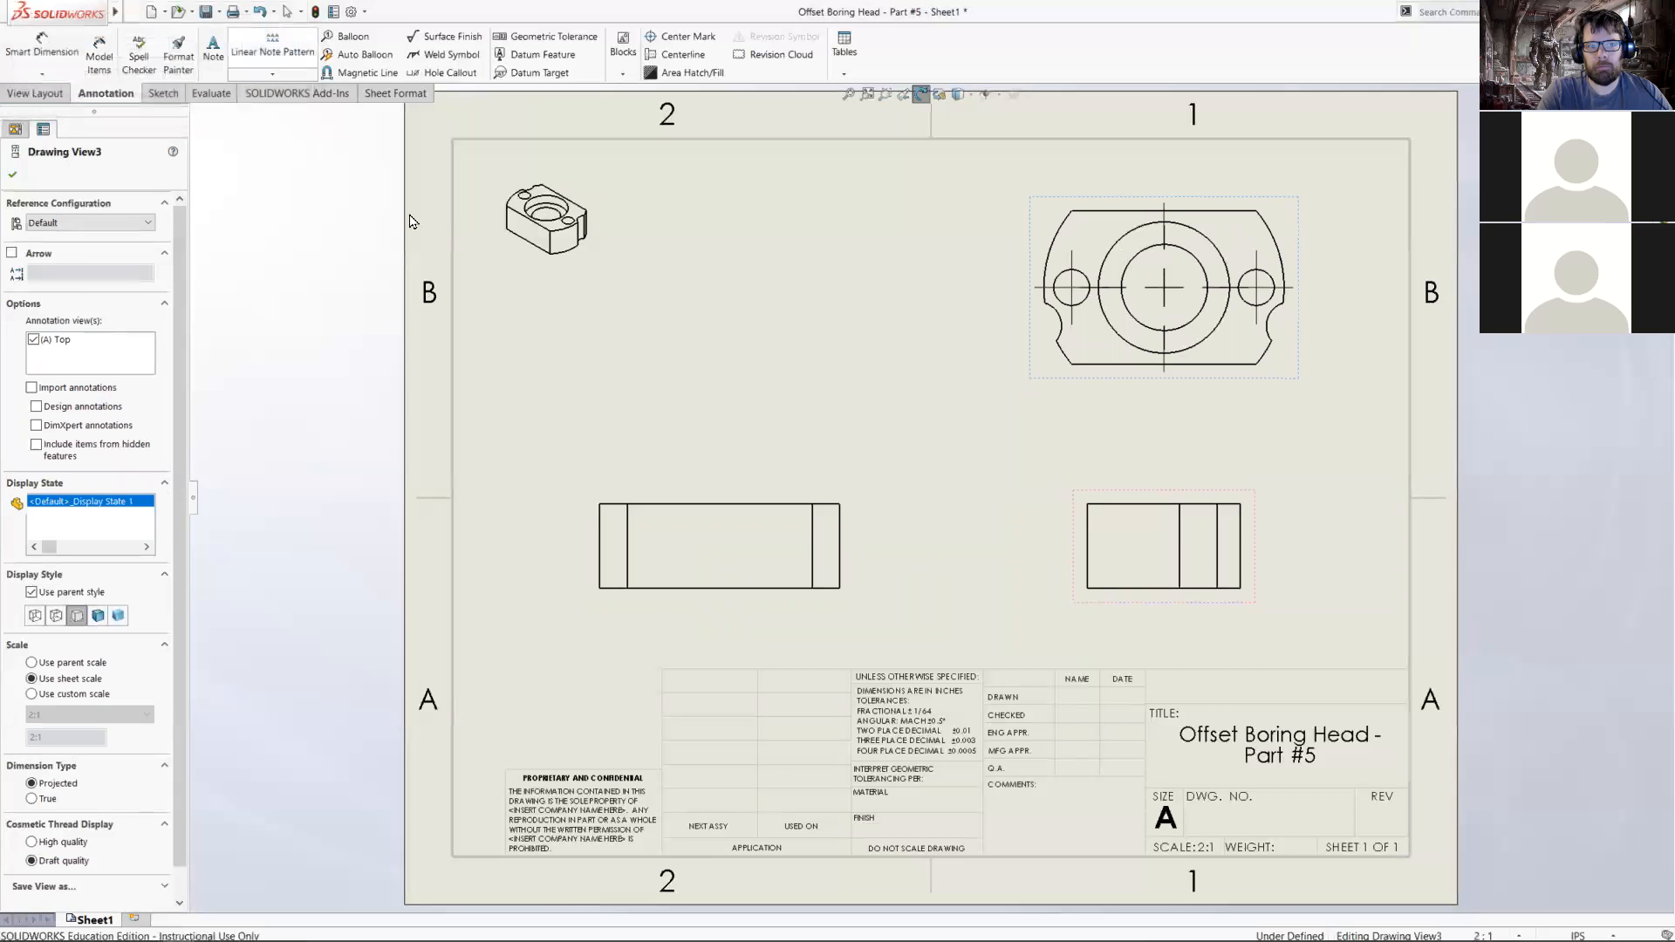
- Rotate the base view below the plan view to -90 degrees, with dependent views updating to the new orientation
click(1253, 554)
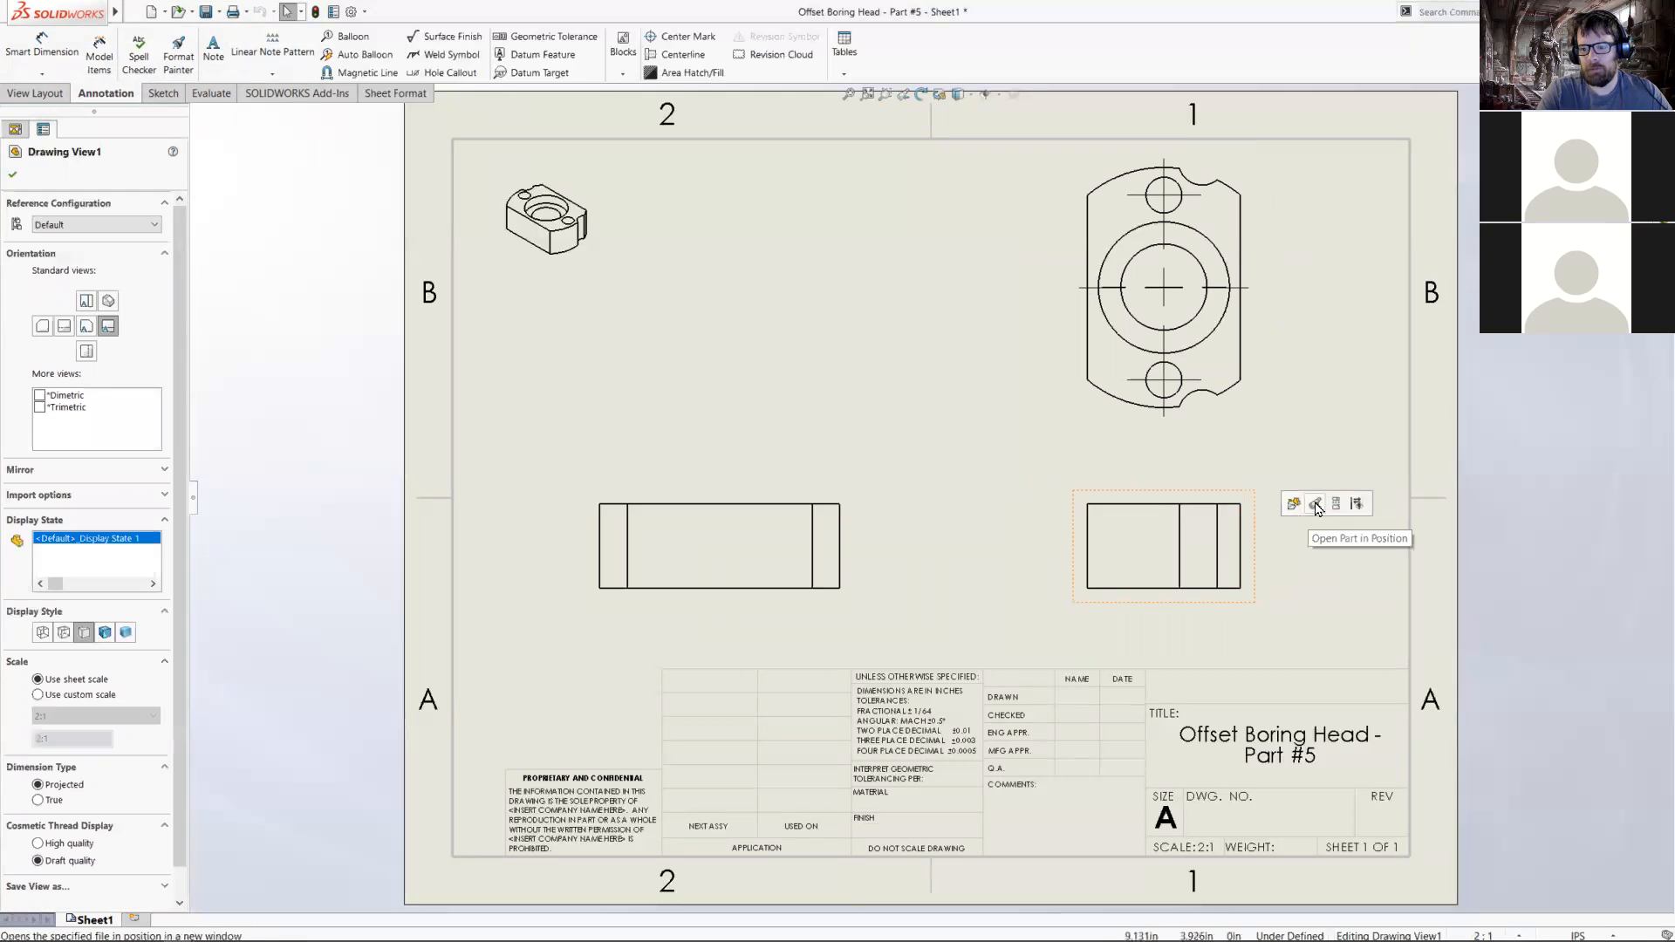
right_click(1261, 568)
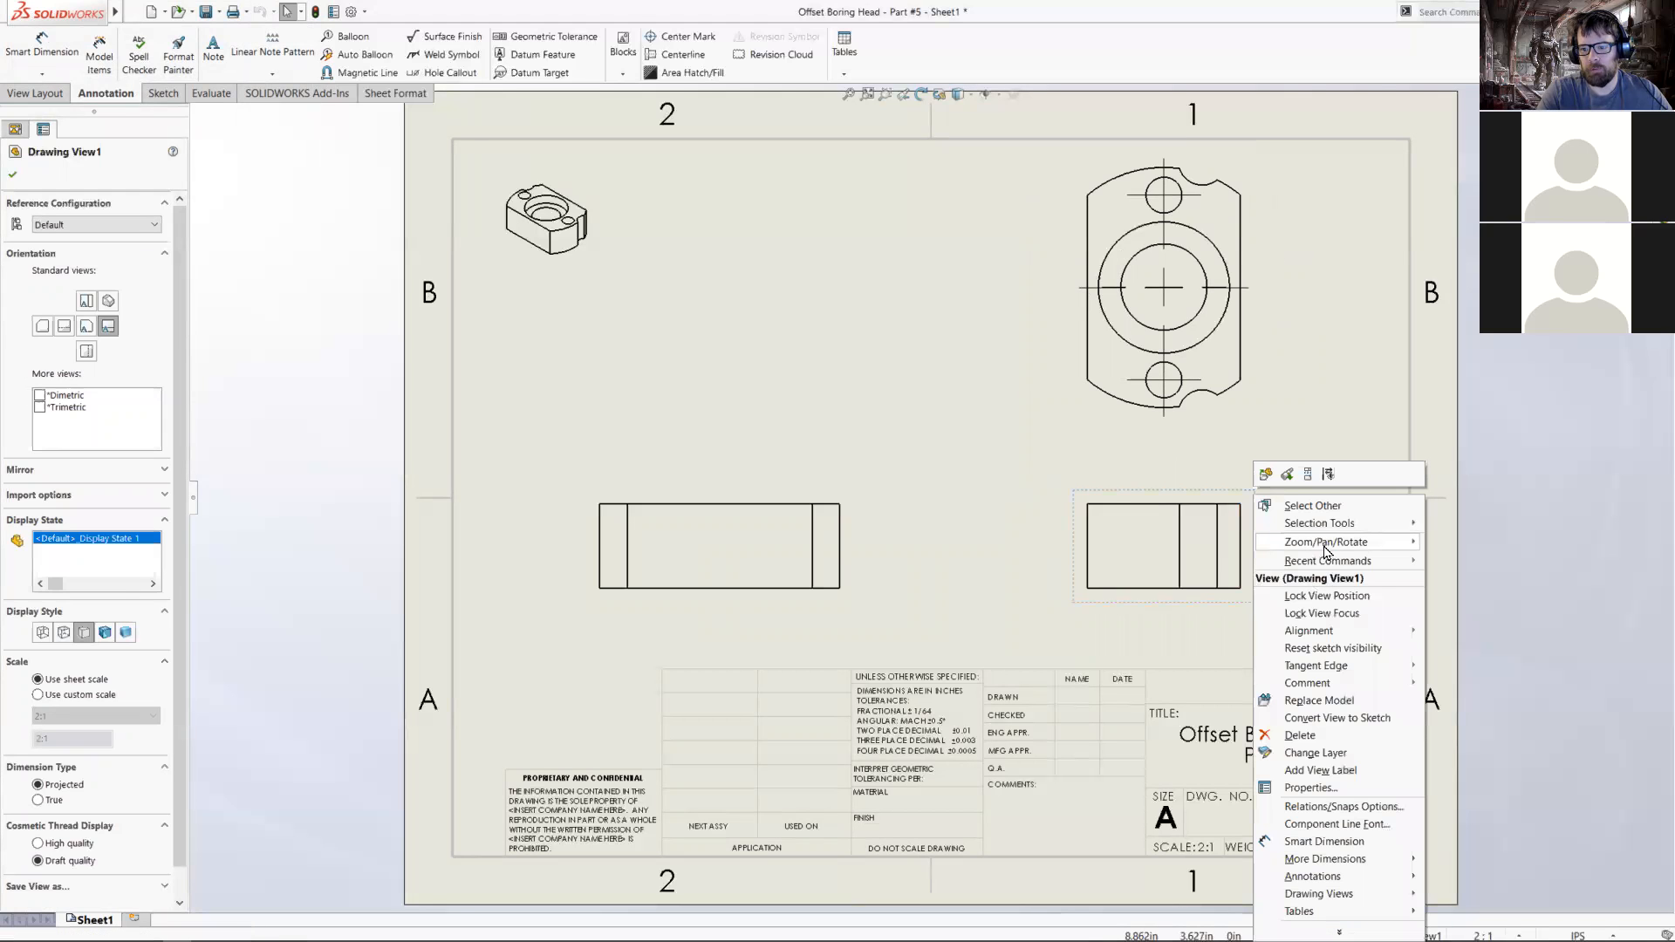
mouse_move(1328, 548)
click(1502, 637)
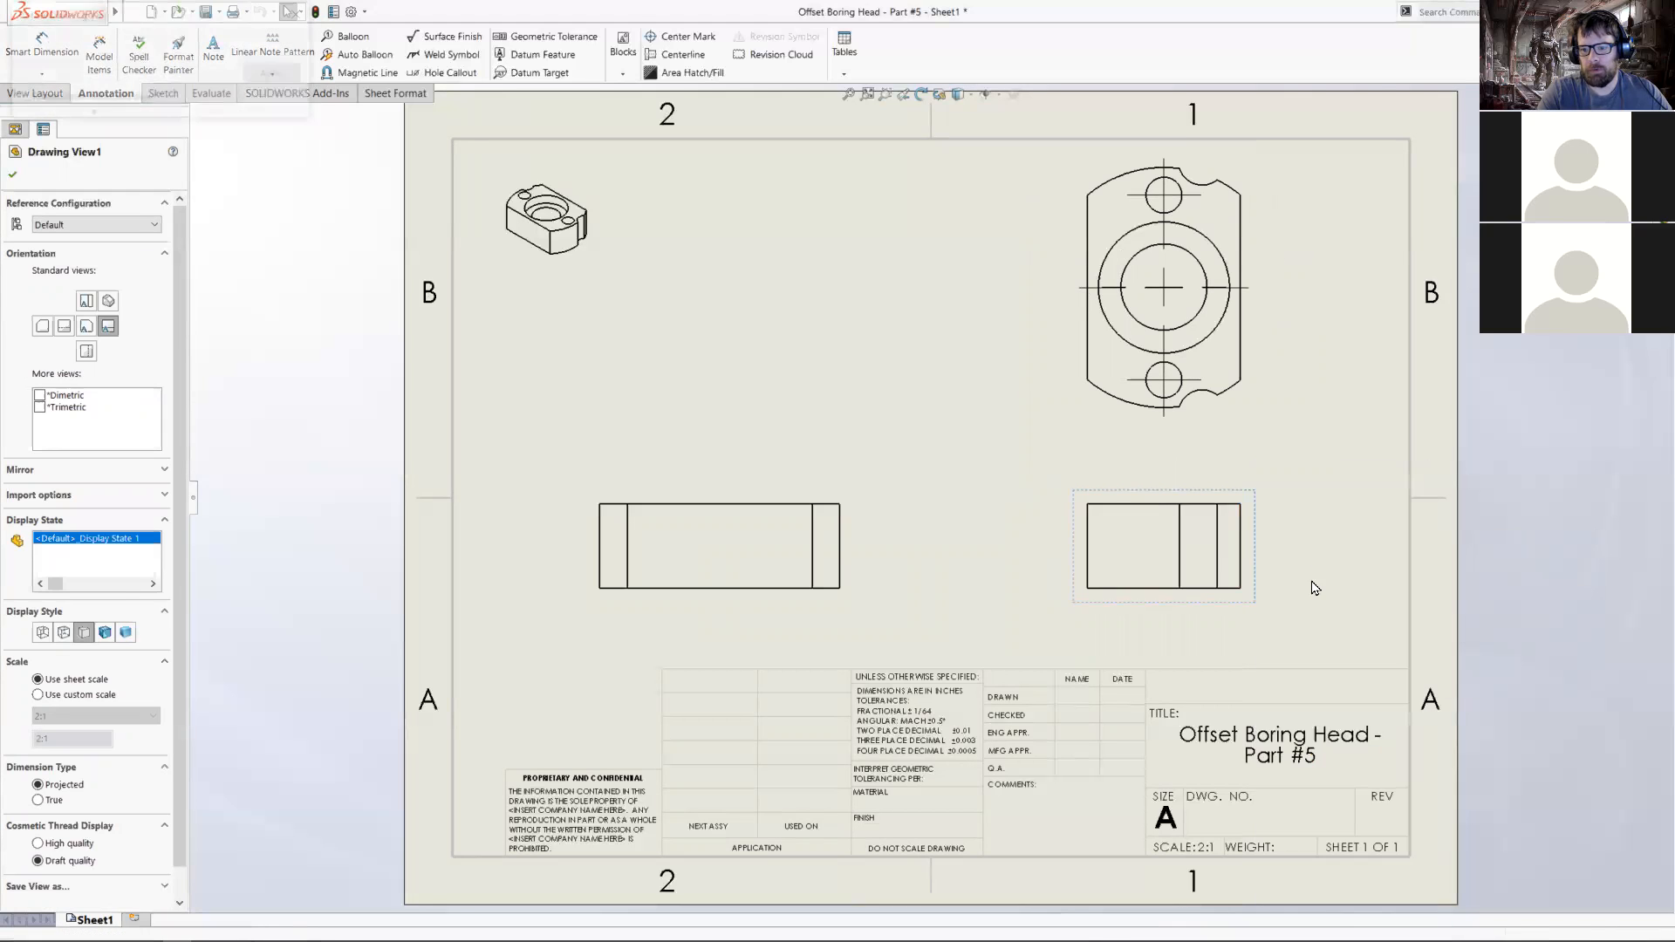
mouse_move(1271, 572)
mouse_down()
mouse_move(1238, 605)
mouse_move(1135, 593)
mouse_move(1174, 604)
mouse_move(1214, 587)
mouse_move(1217, 525)
mouse_move(1187, 491)
mouse_up()
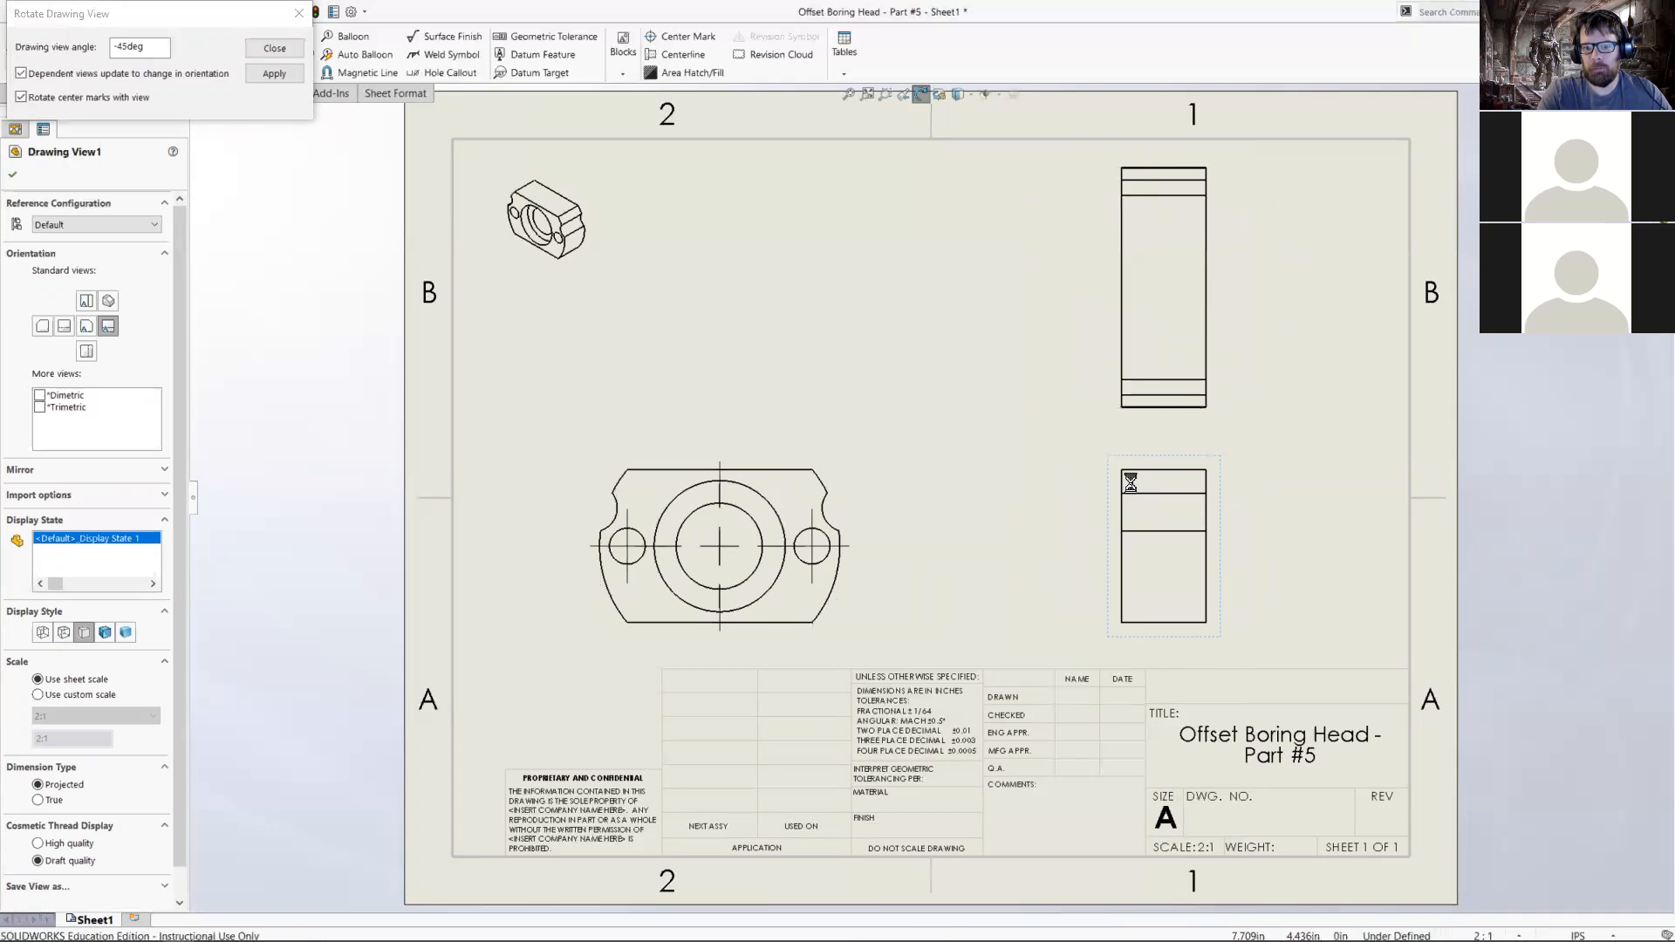
mouse_move(1222, 556)
mouse_down()
mouse_move(1157, 599)
mouse_move(1204, 598)
mouse_move(1162, 604)
mouse_up()
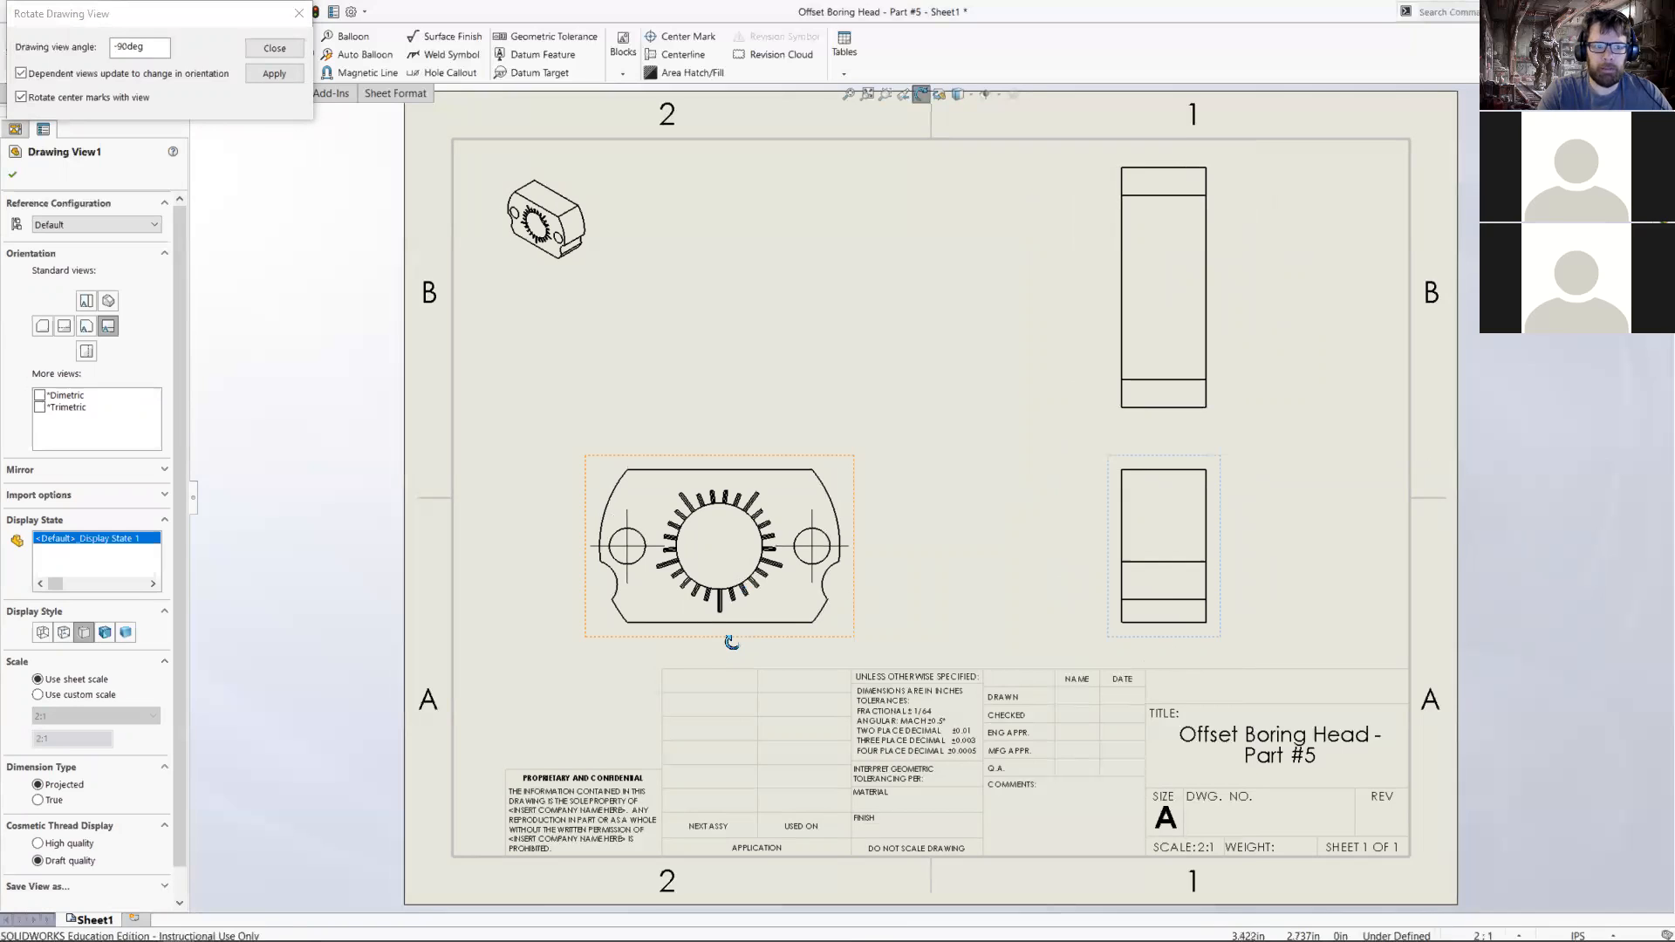
click(275, 74)
click(869, 500)
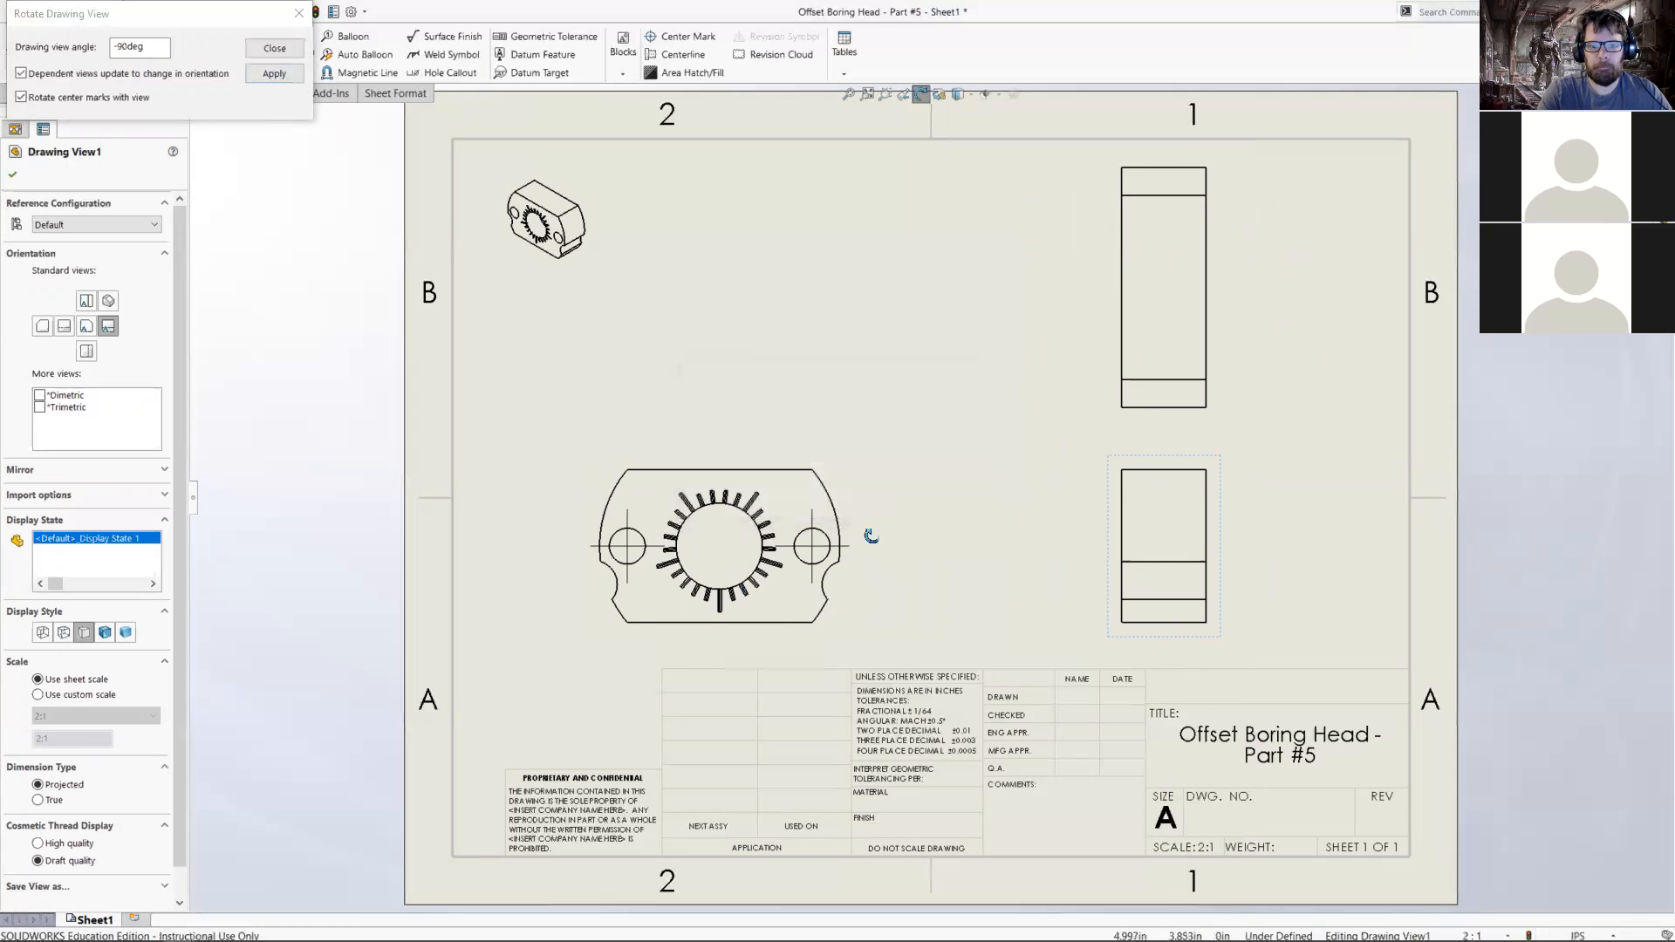
click(274, 48)
- Move the graduated face view closer to the base view and shift the base view slightly up
drag(715, 650, 782, 622)
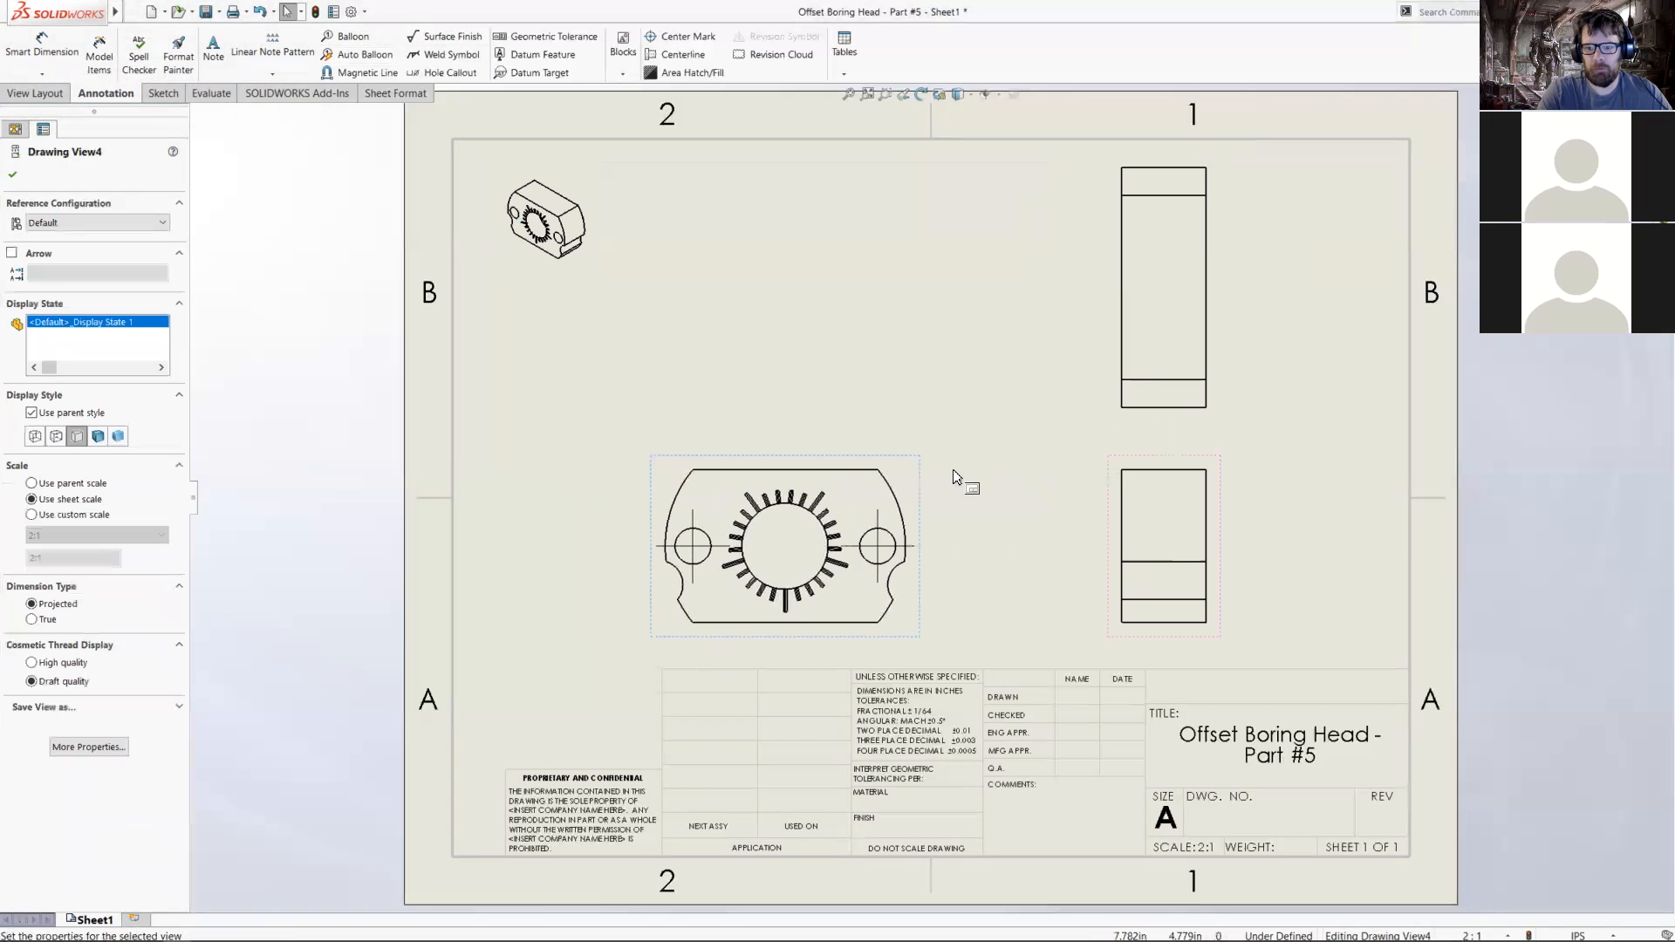
drag(1169, 460, 1173, 437)
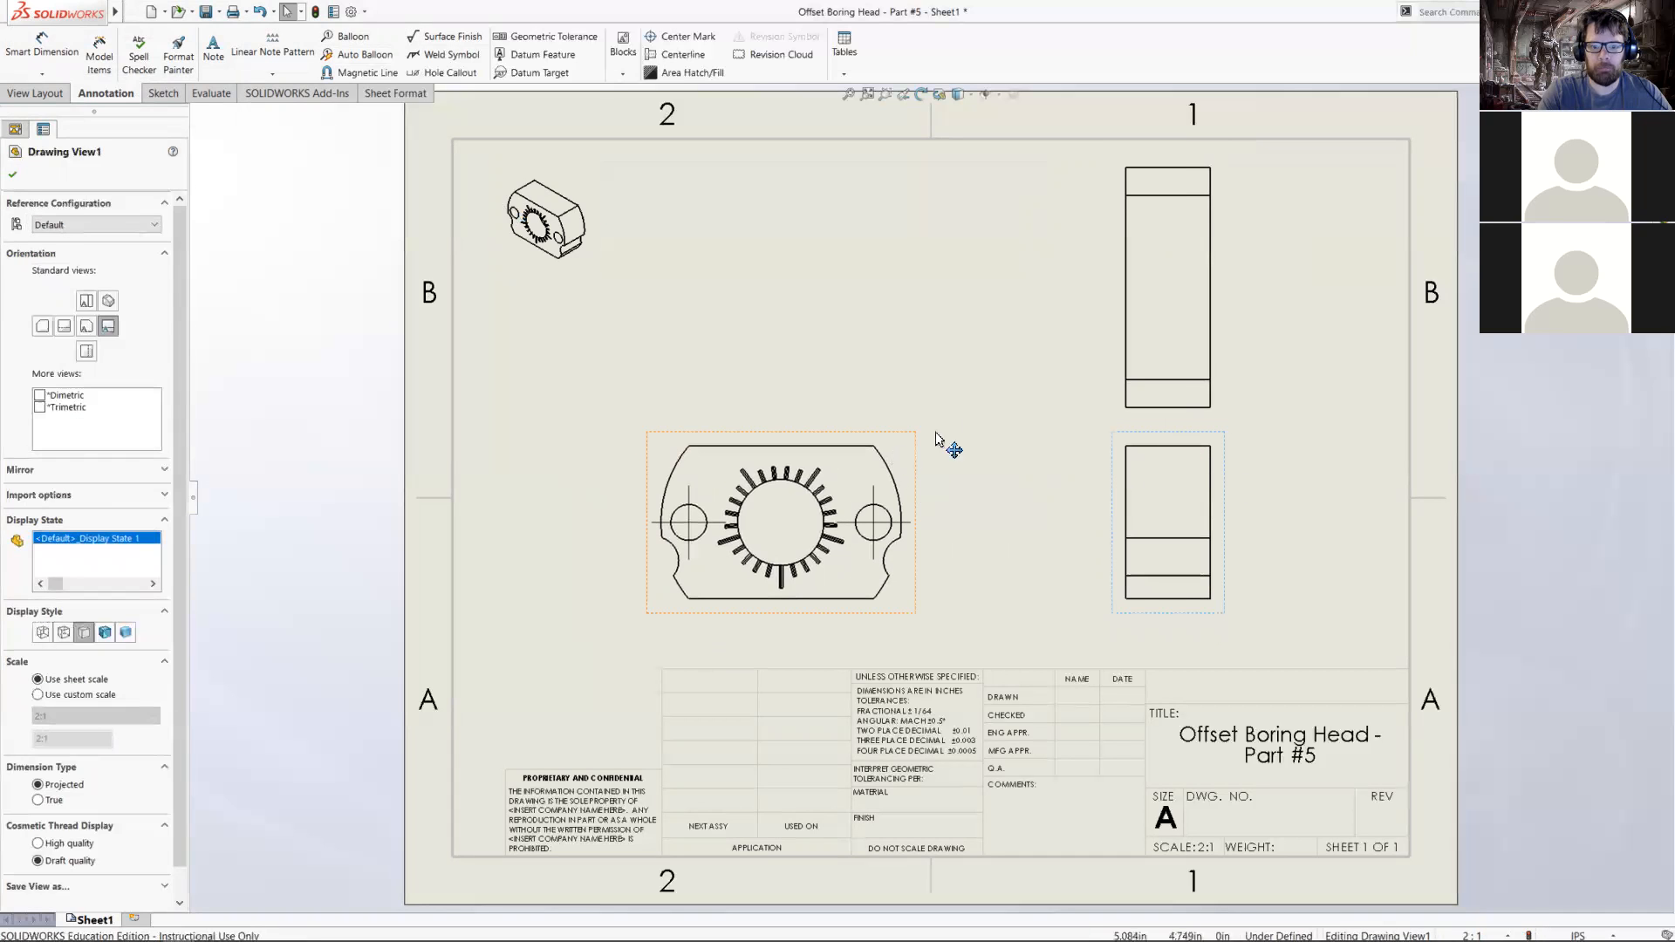
click(968, 436)
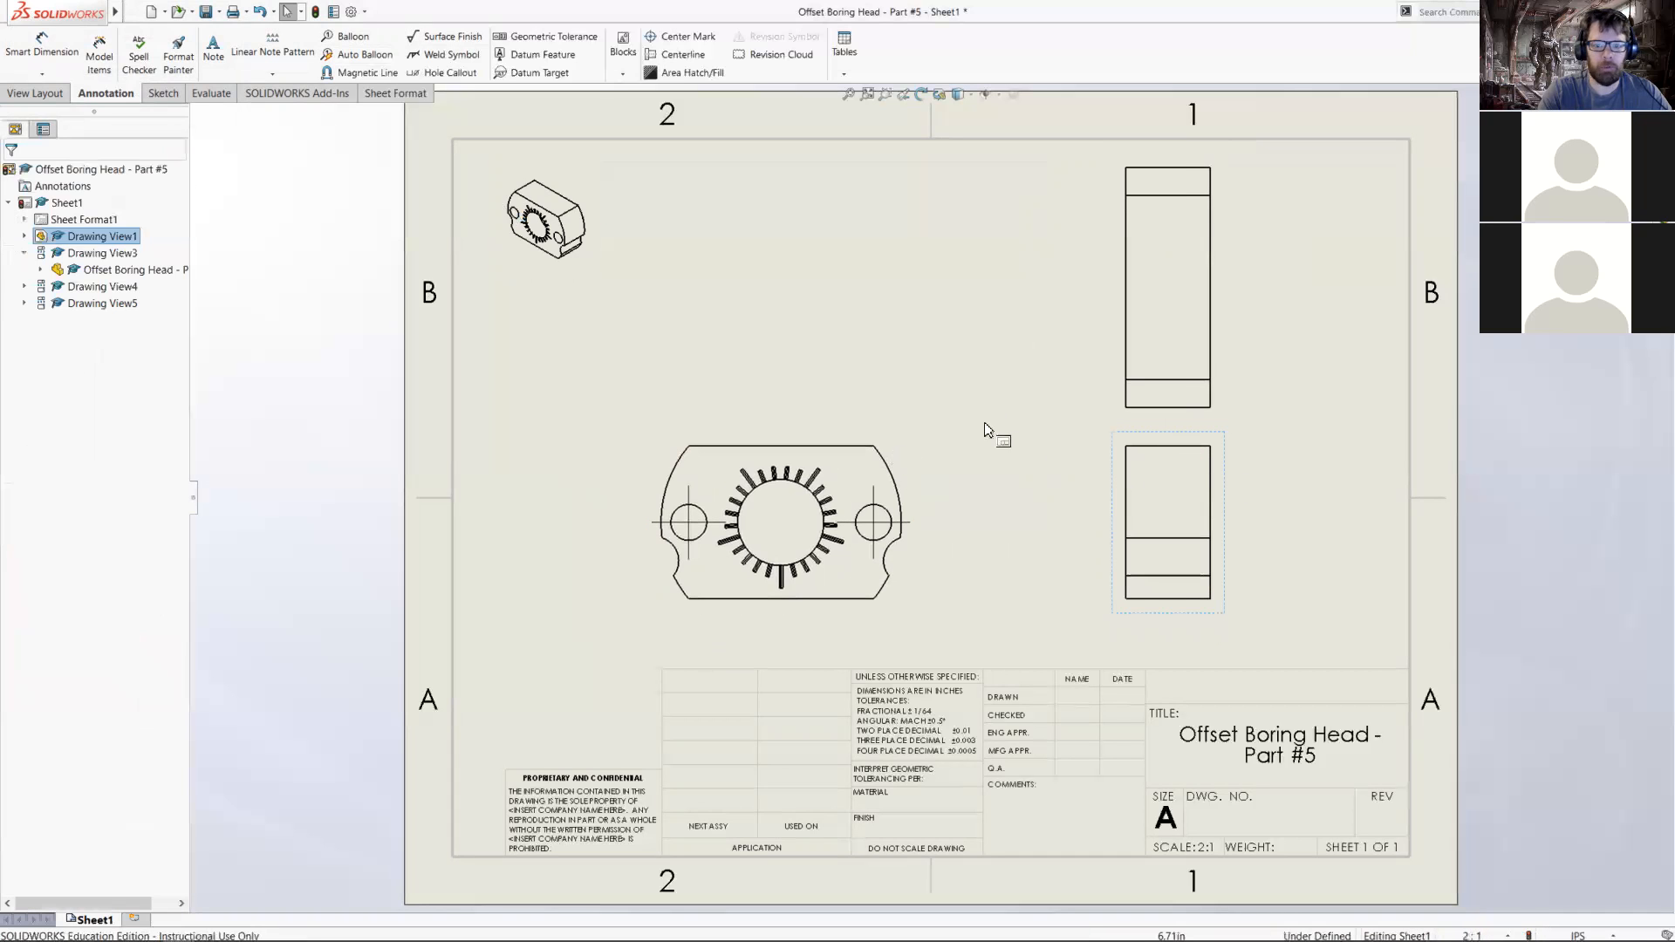
- Delete the tall projected view above the base view and move the two remaining orthographic views up towards the sheet's middle
click(1114, 362)
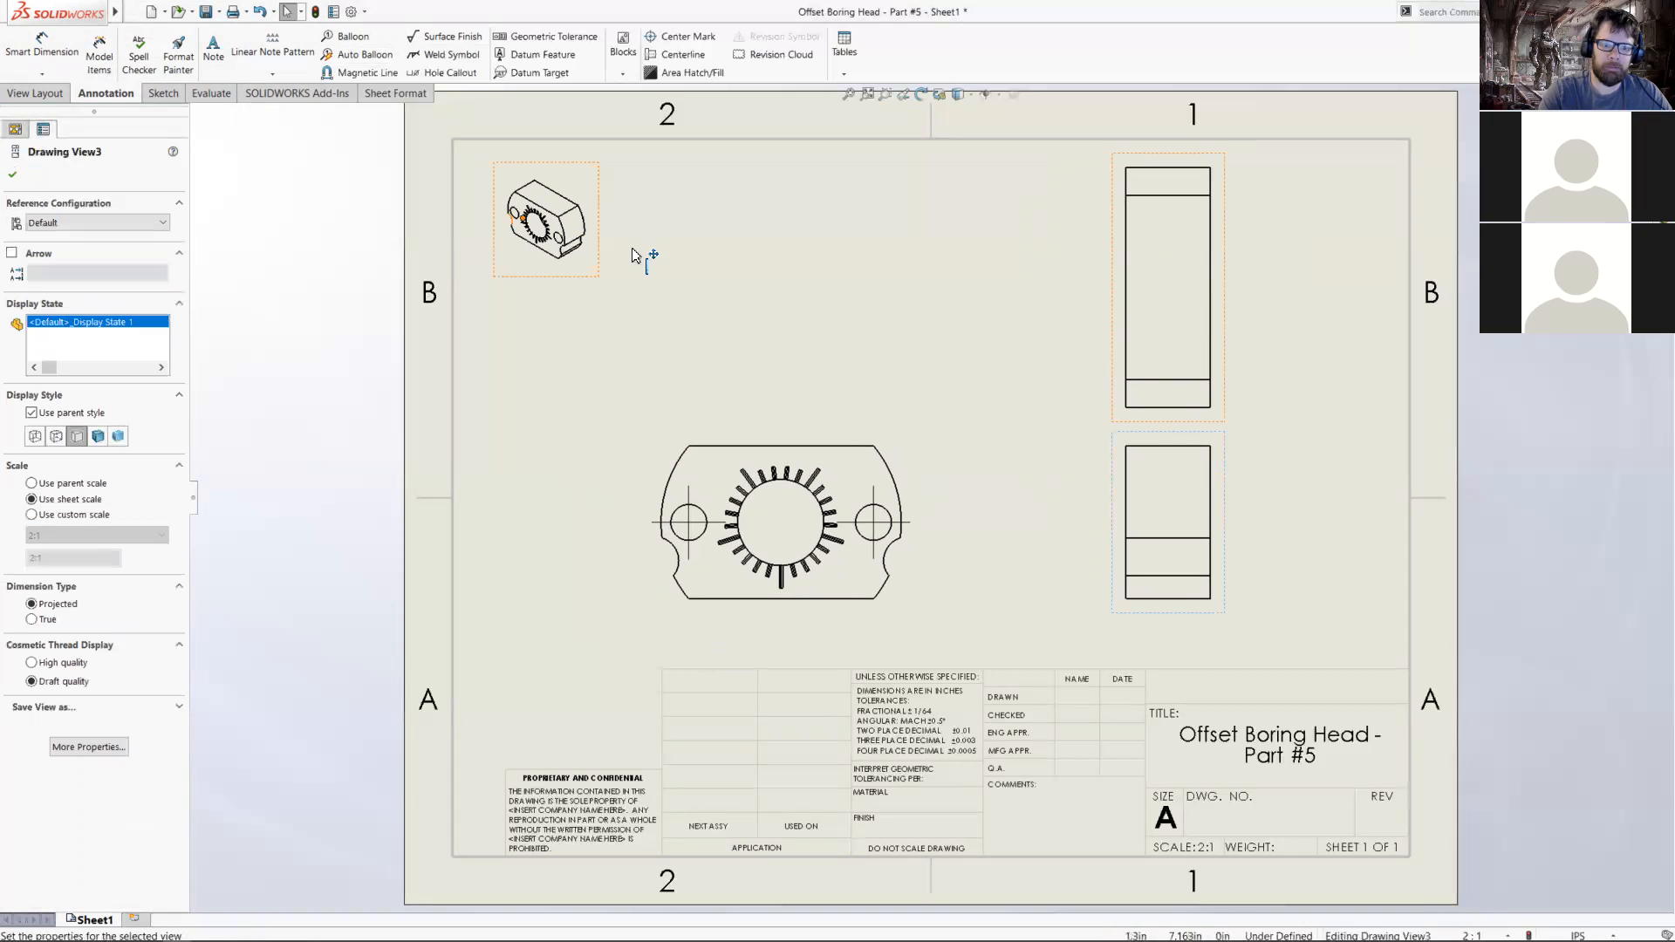
click(1113, 375)
key(Delete)
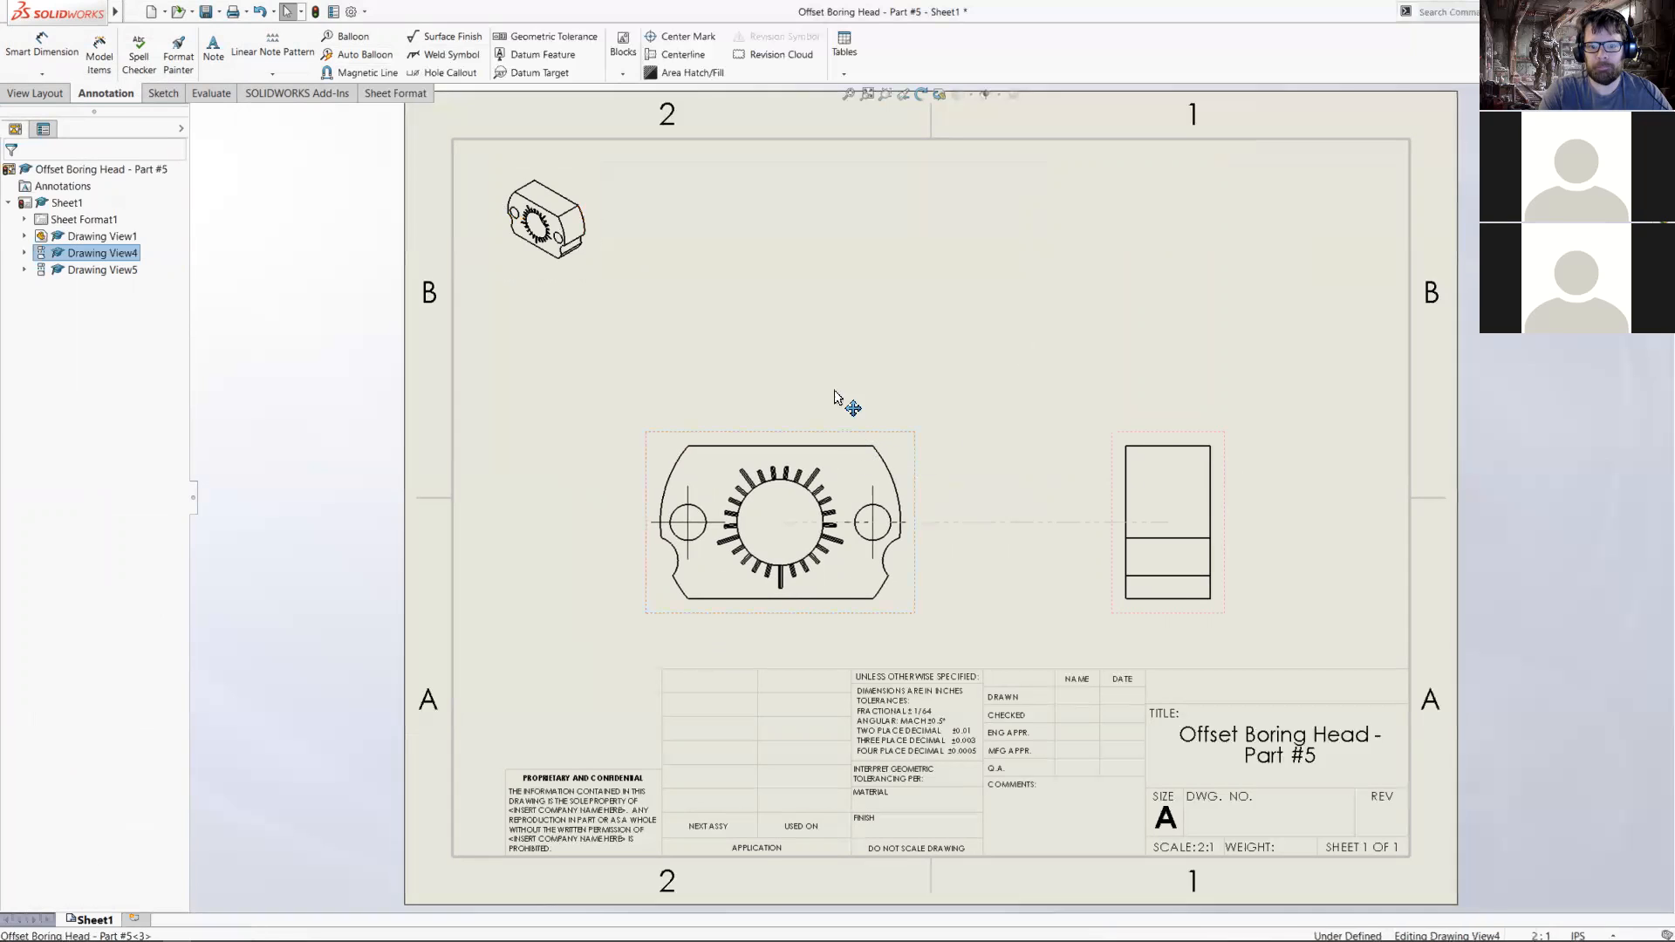
drag(858, 434, 845, 433)
drag(1226, 433, 1241, 341)
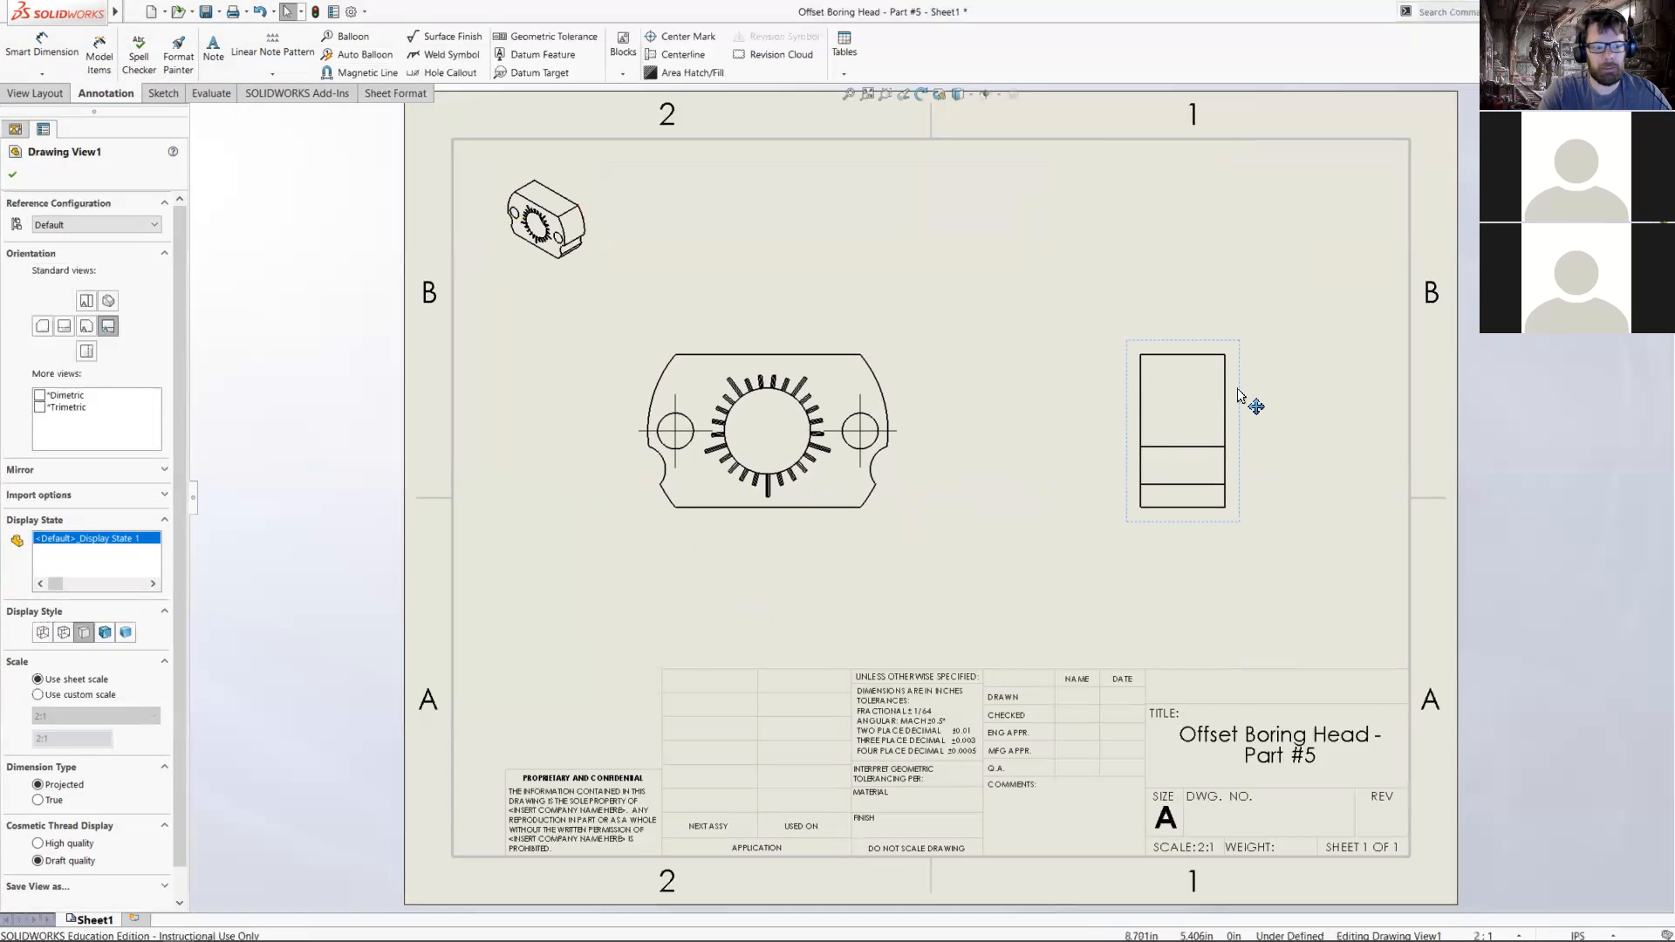
- Try Hidden Lines Visible on the base view and restore Hidden Lines Removed
click(65, 633)
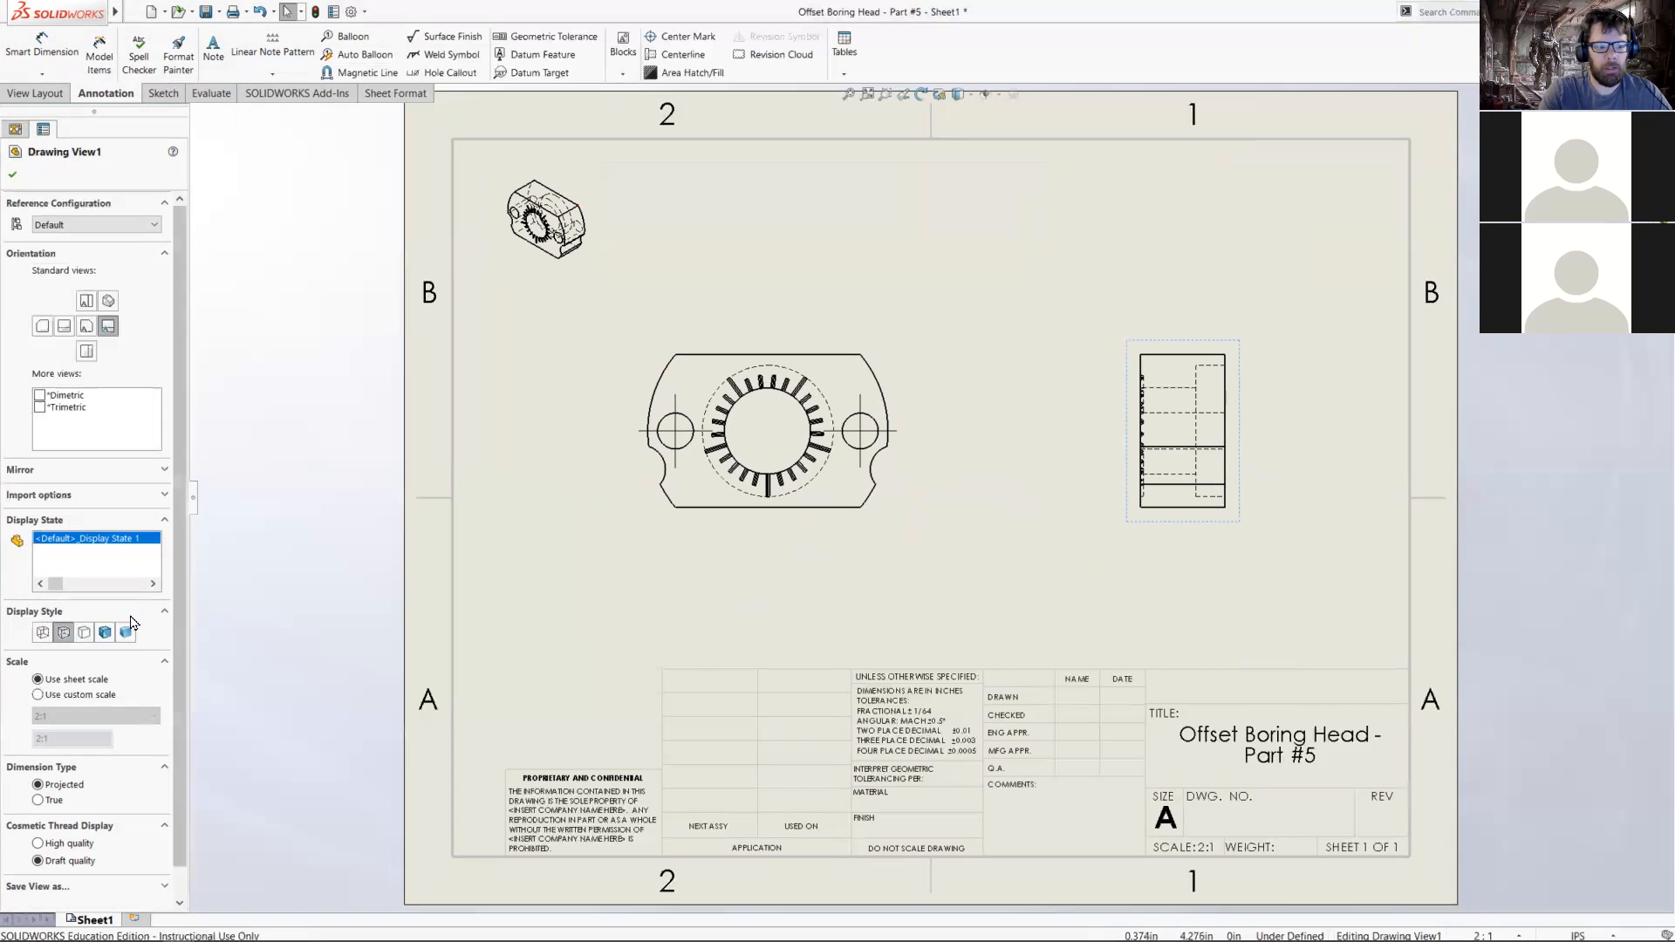
click(84, 633)
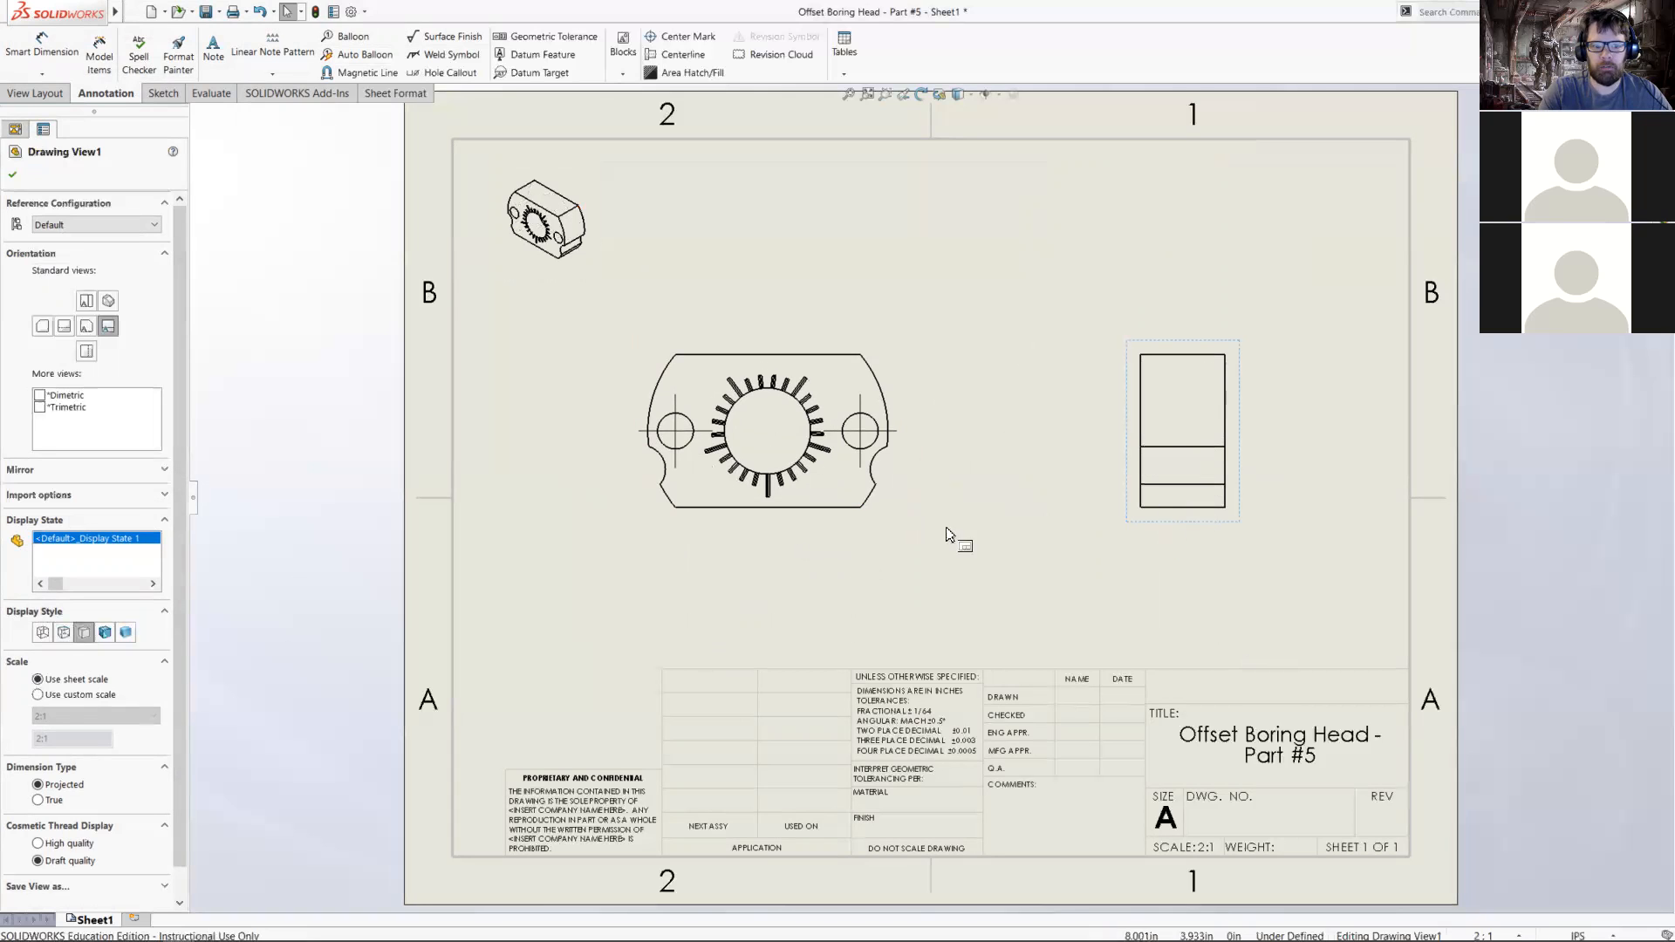
- Turn off the parent display style for the graduated face view and the isometric view
click(748, 522)
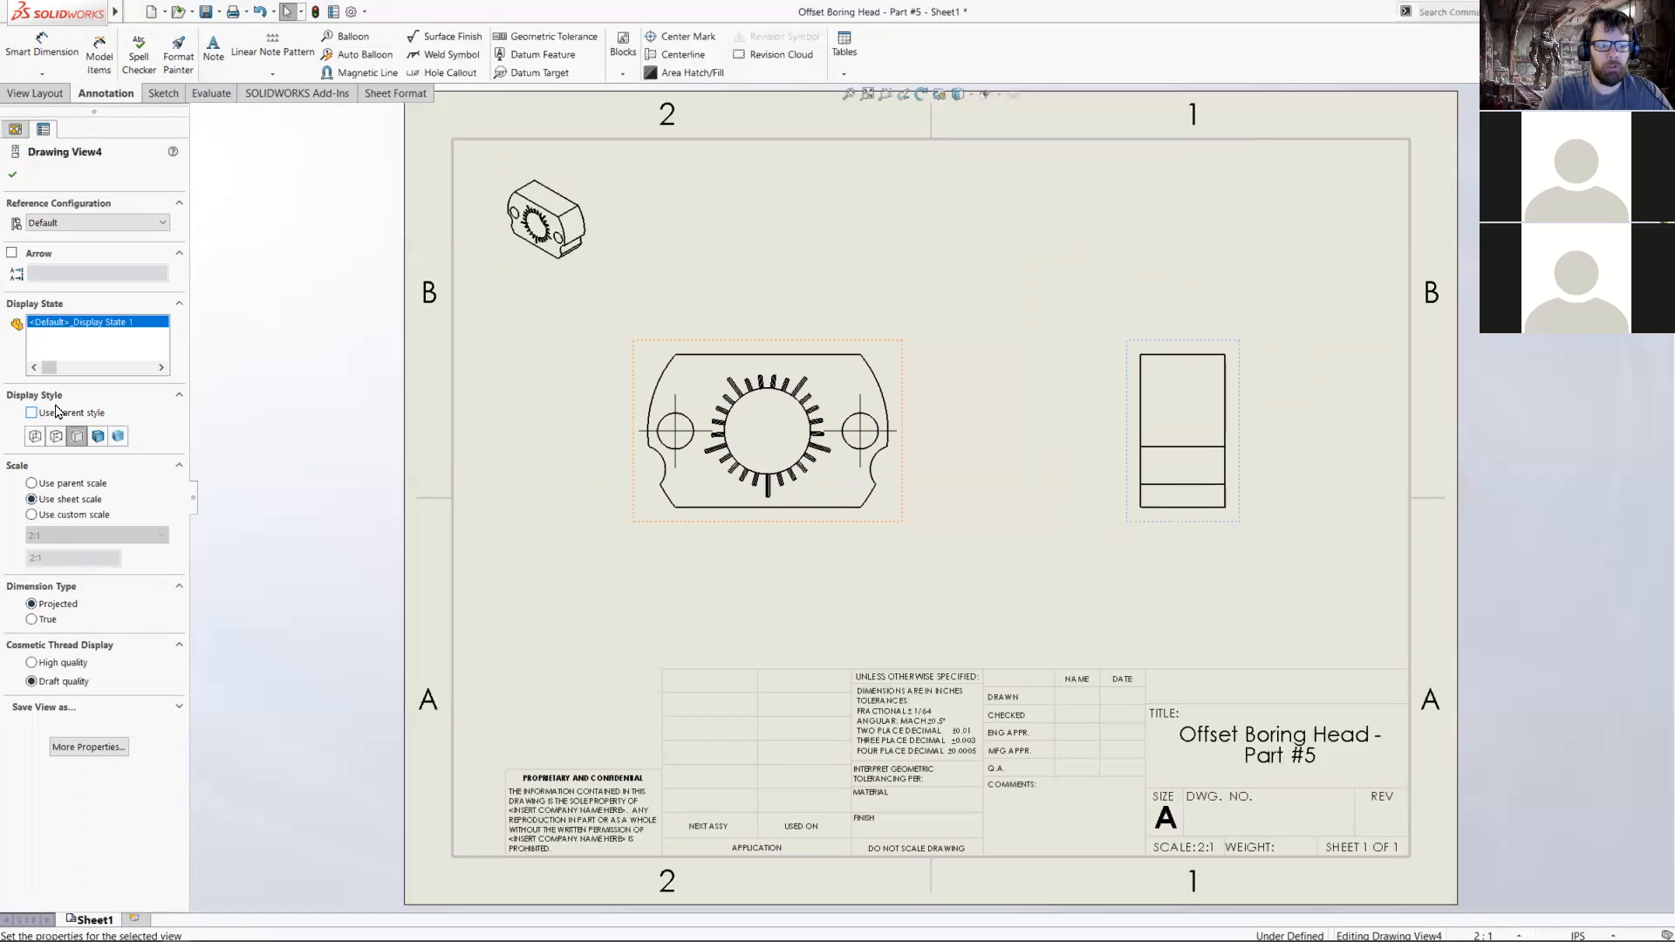
click(572, 250)
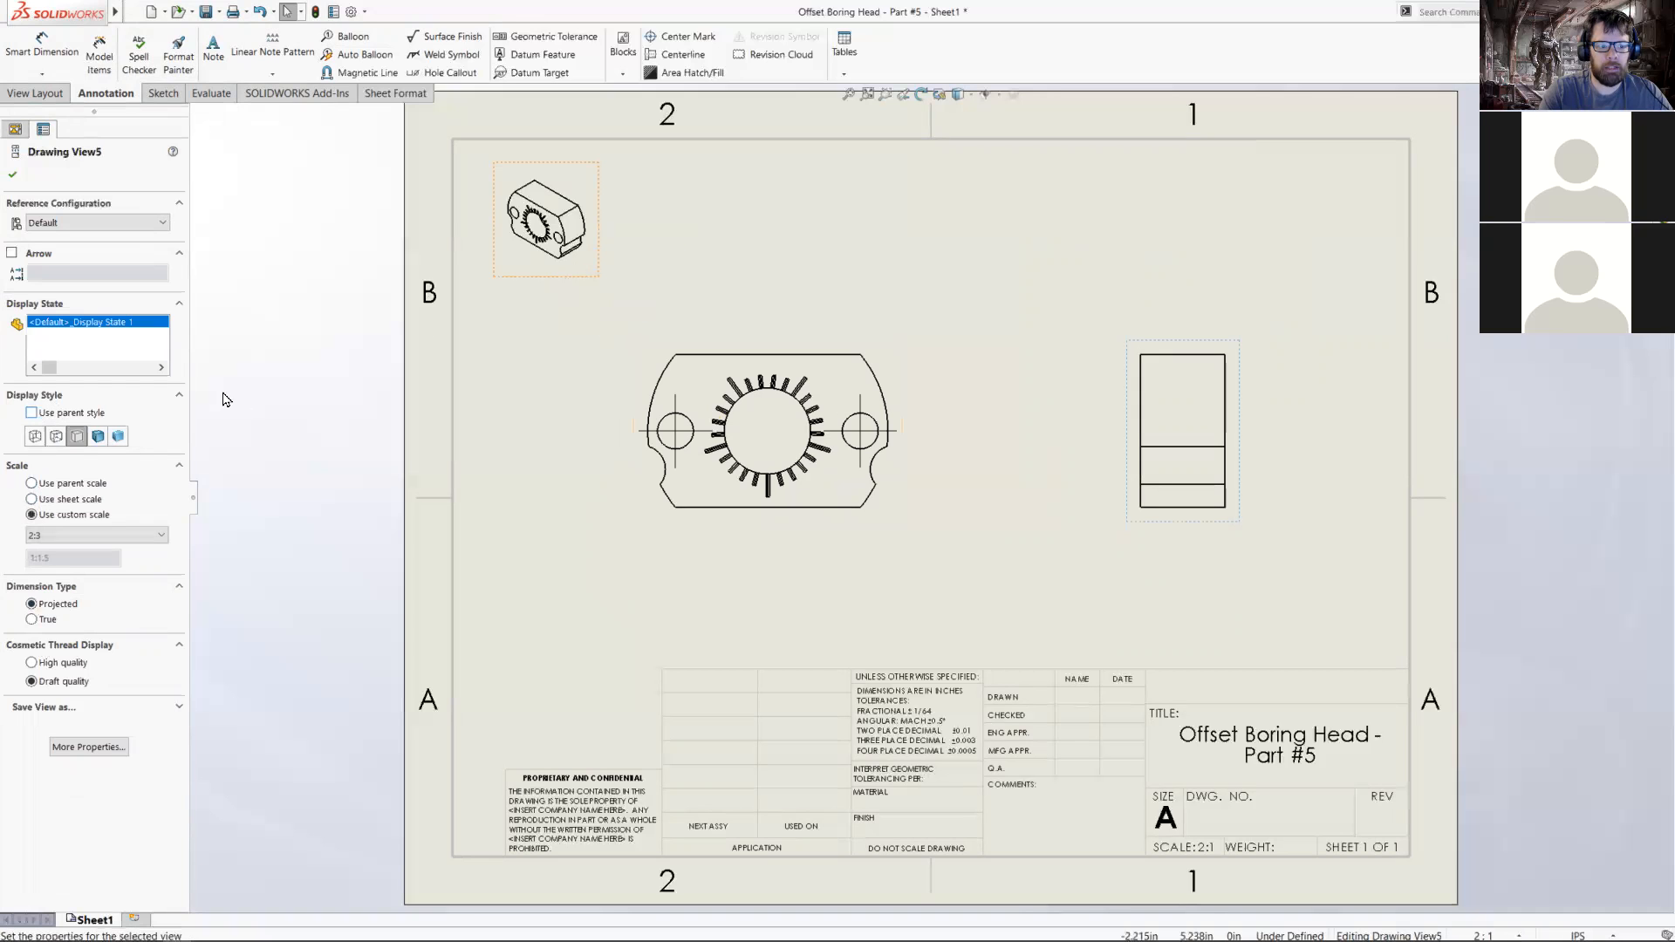
- Set the display style of the side base view to Hidden Lines Visible
click(1202, 523)
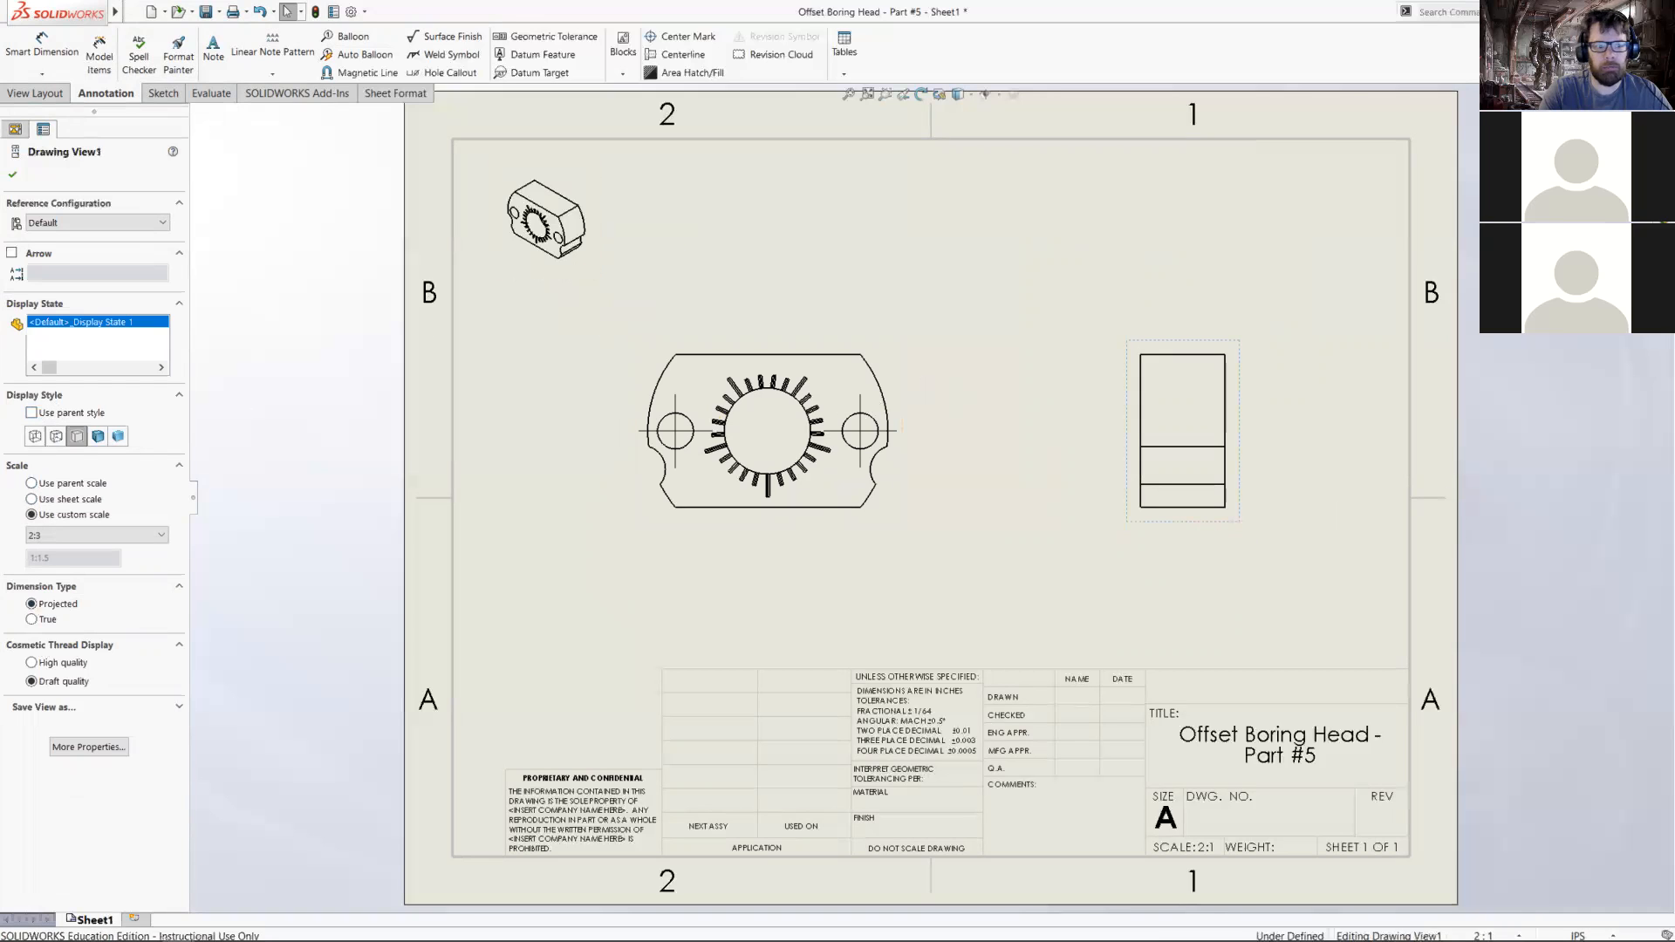
click(61, 634)
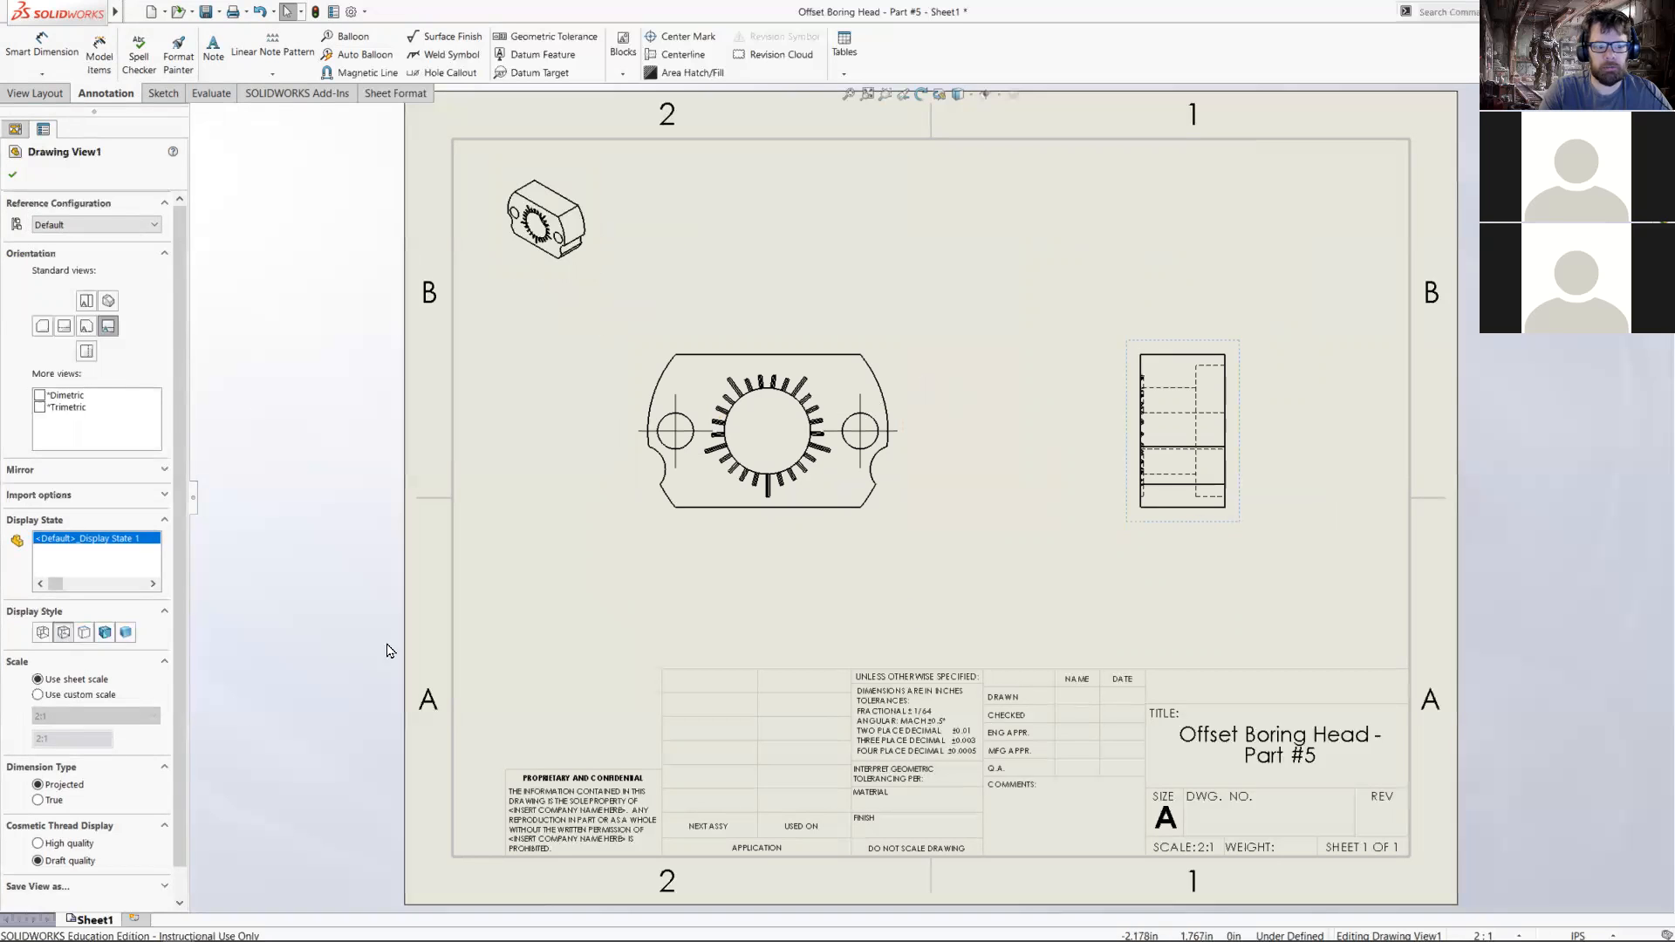
click(1234, 565)
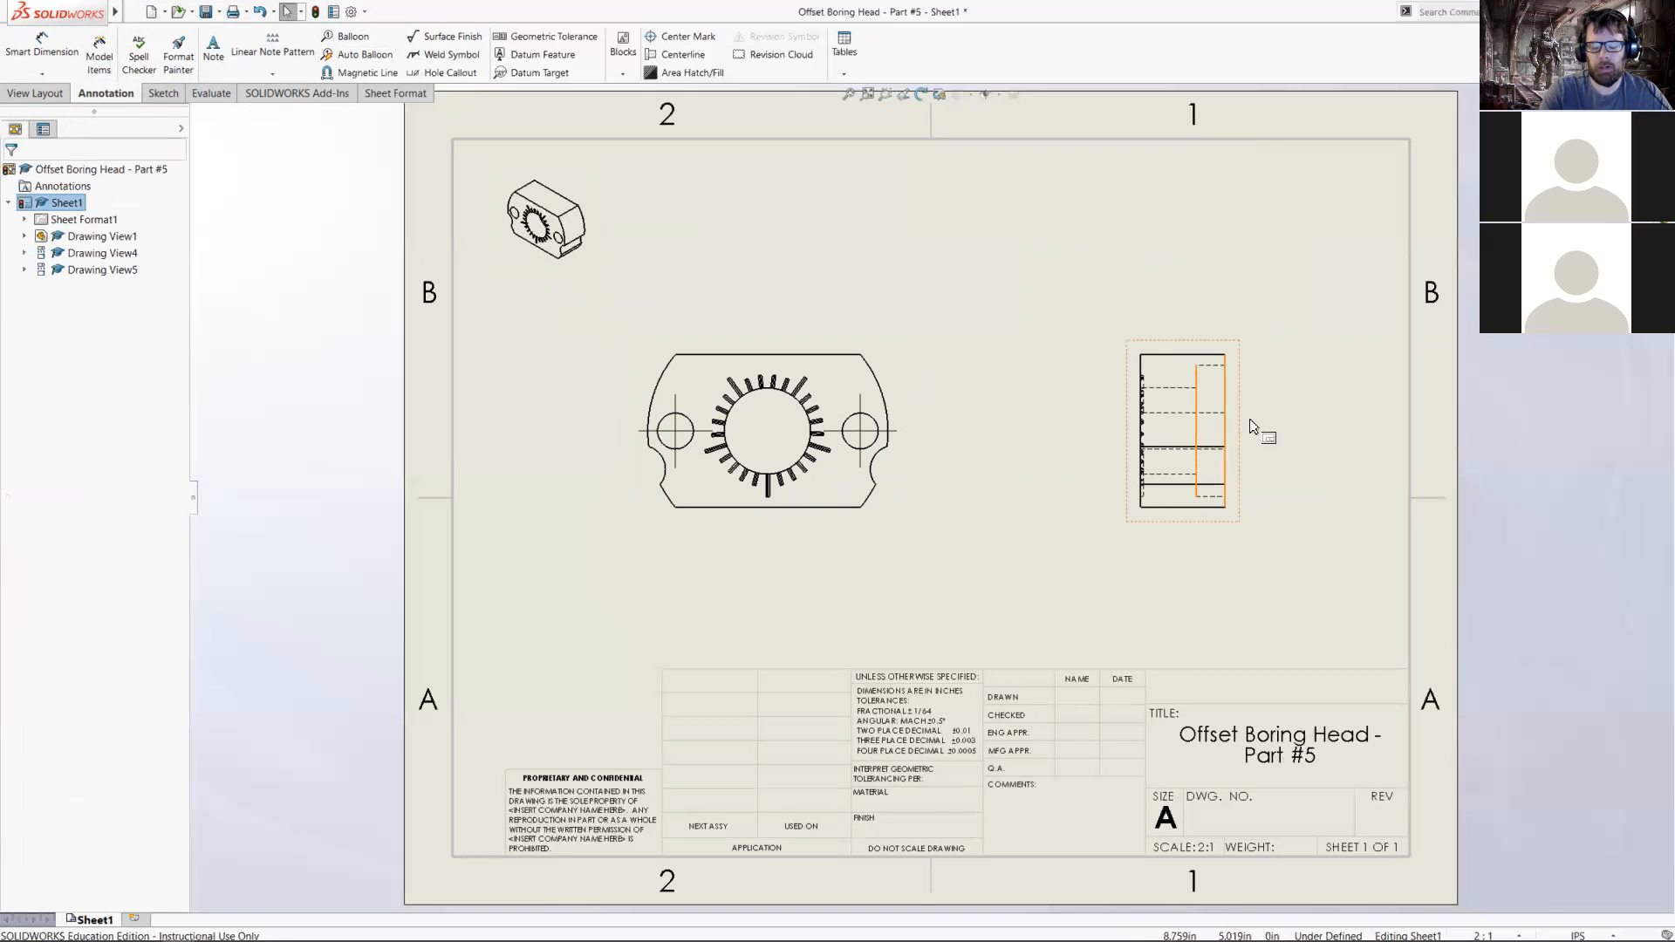
- Examine the hidden lines in the side base view and the tolerance notes in the title block
scroll(1254, 425, down, 5)
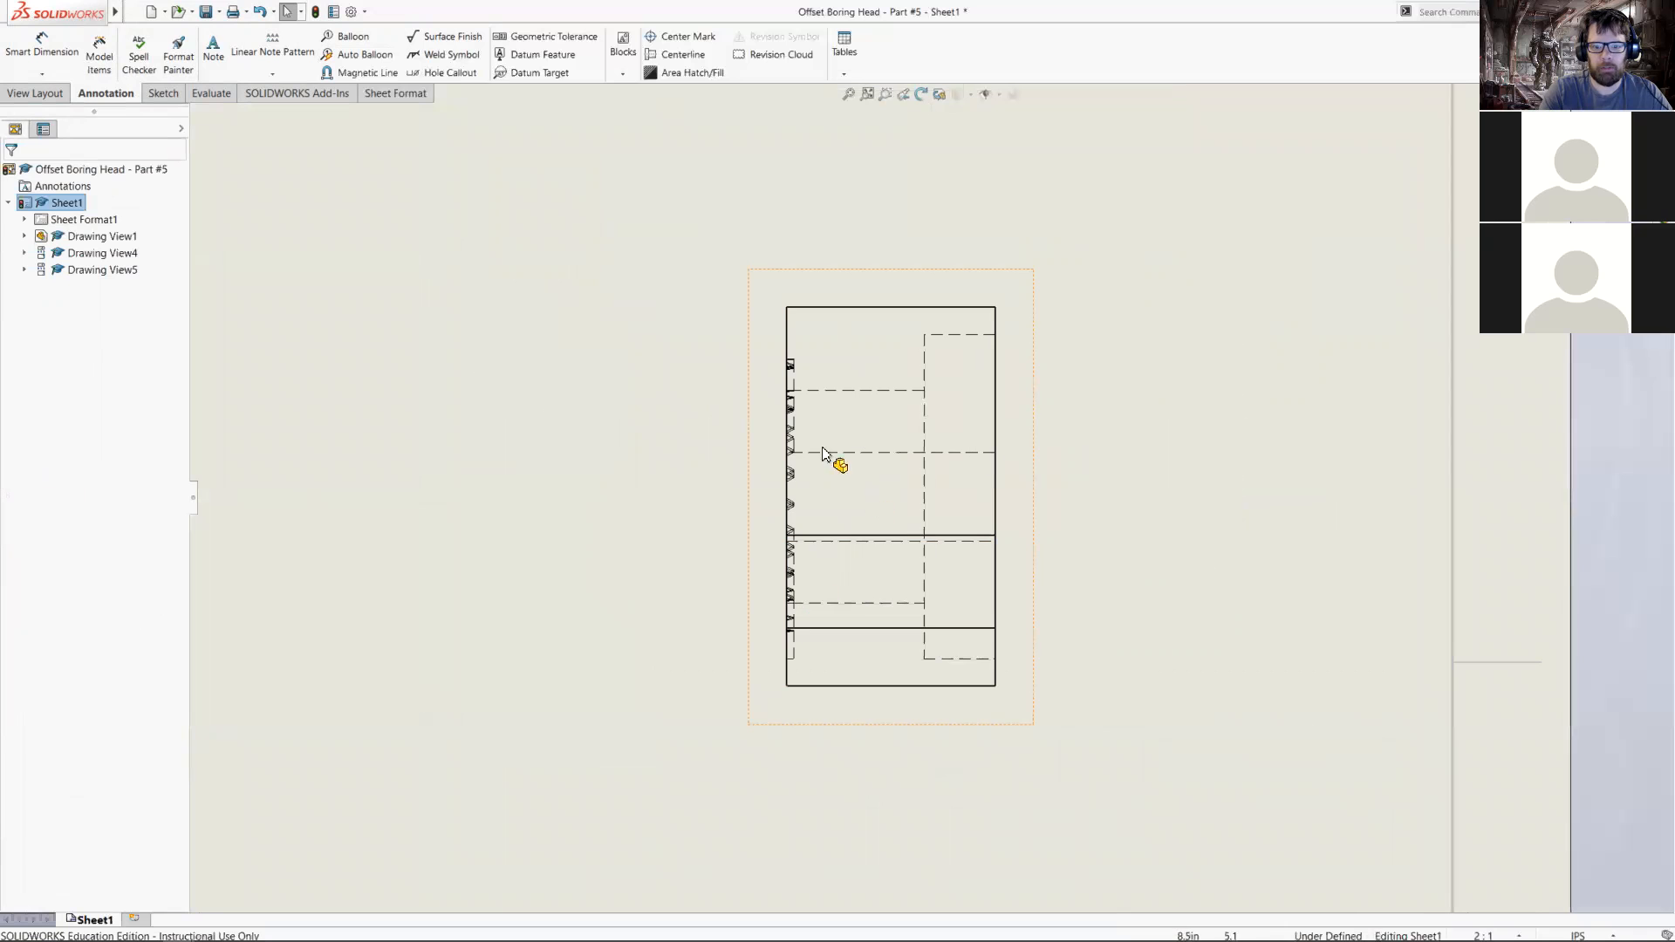
scroll(1123, 600, up, 6)
scroll(419, 547, down, 2)
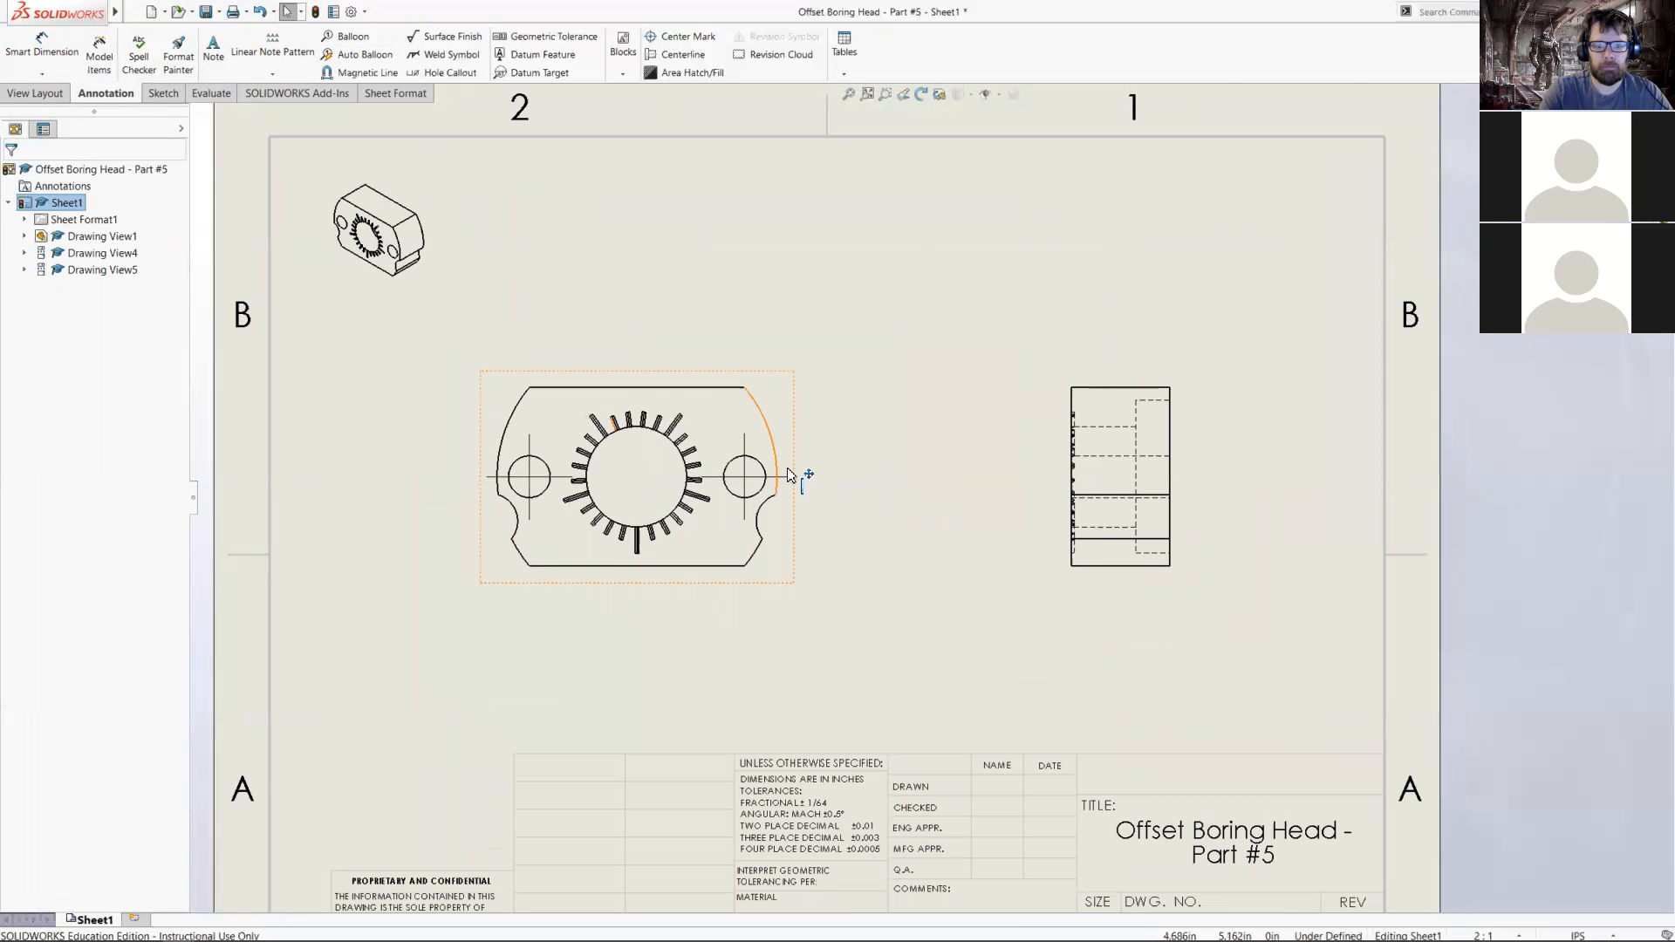
scroll(896, 477, up, 3)
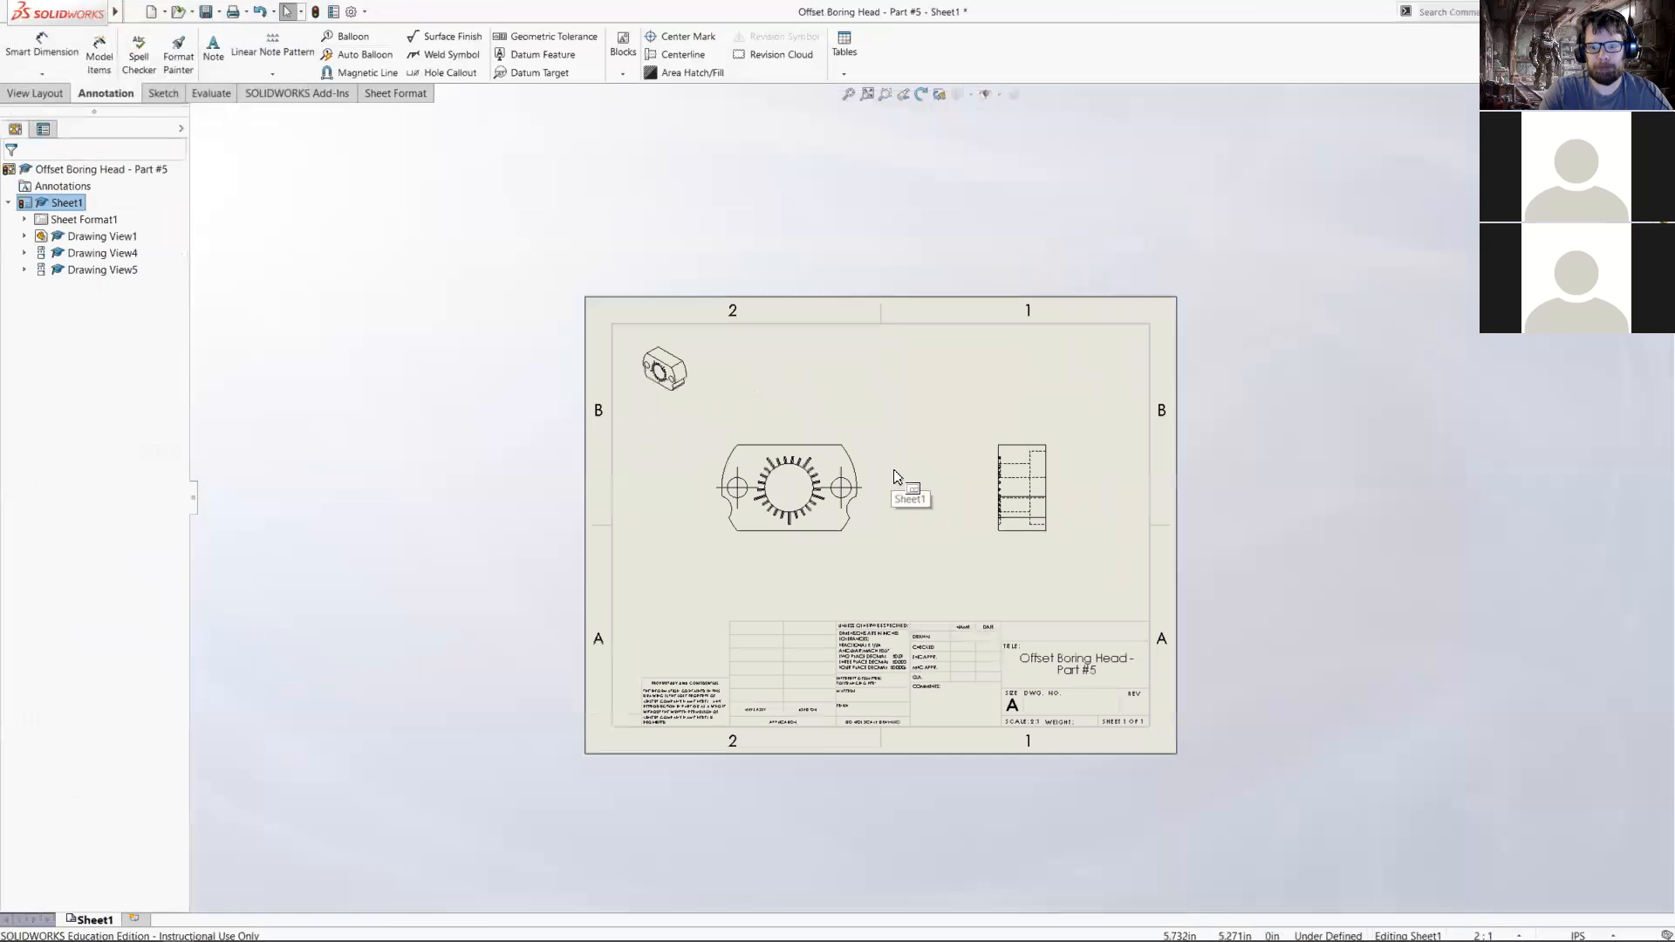
scroll(896, 477, down, 2)
scroll(916, 665, down, 5)
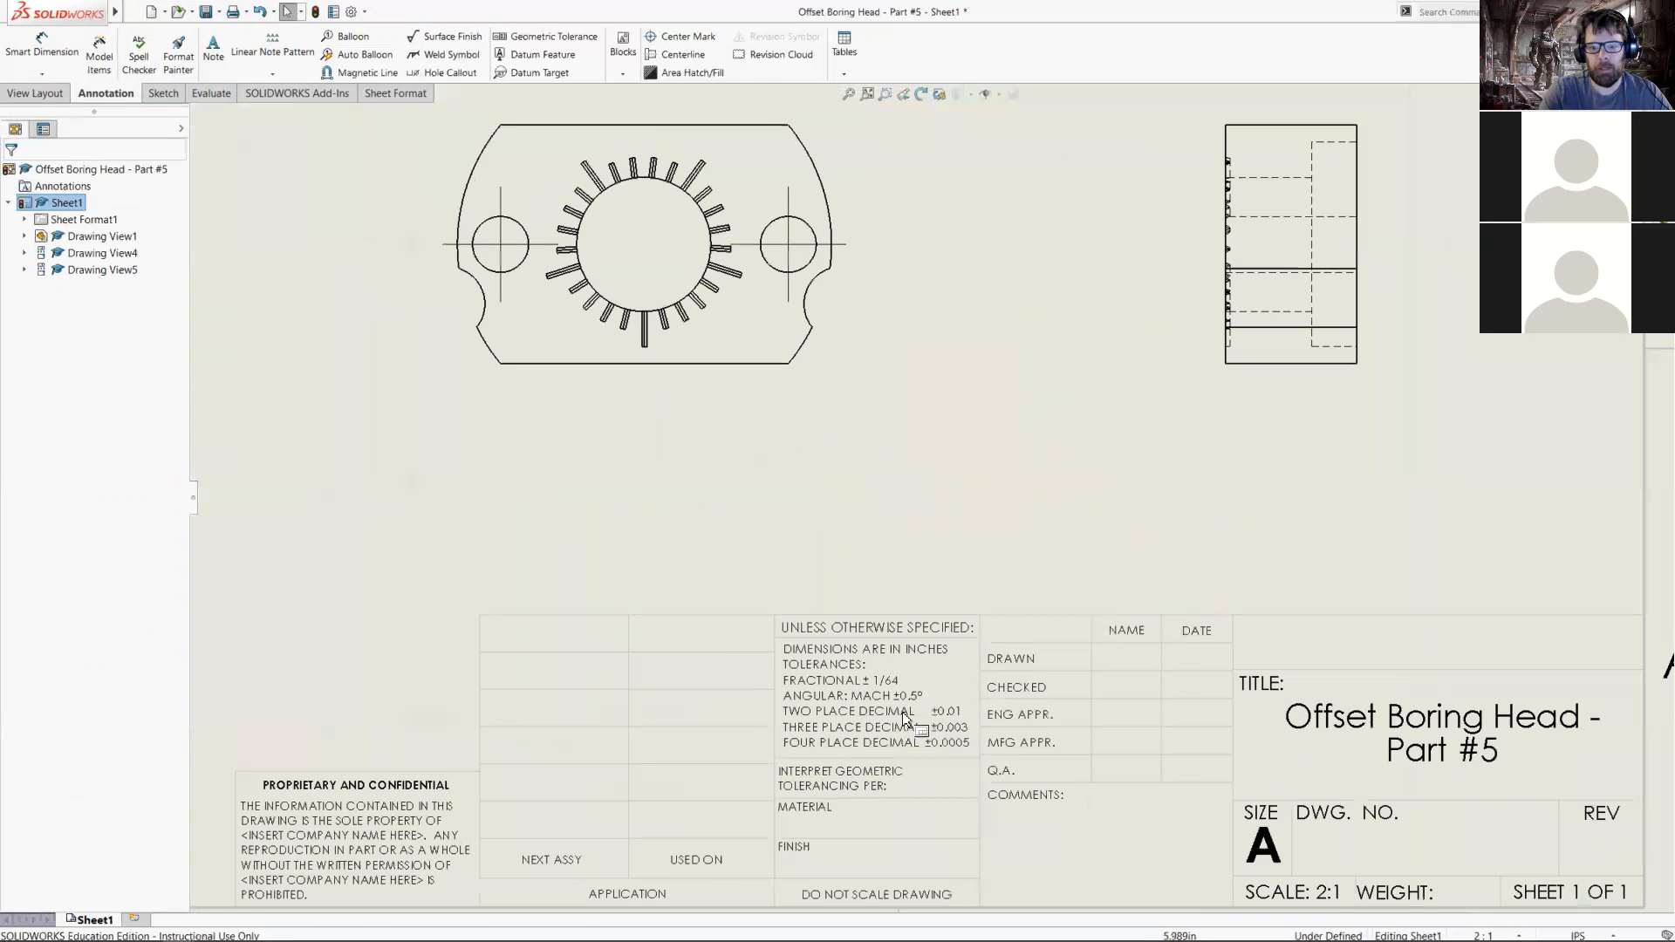
scroll(905, 720, down, 2)
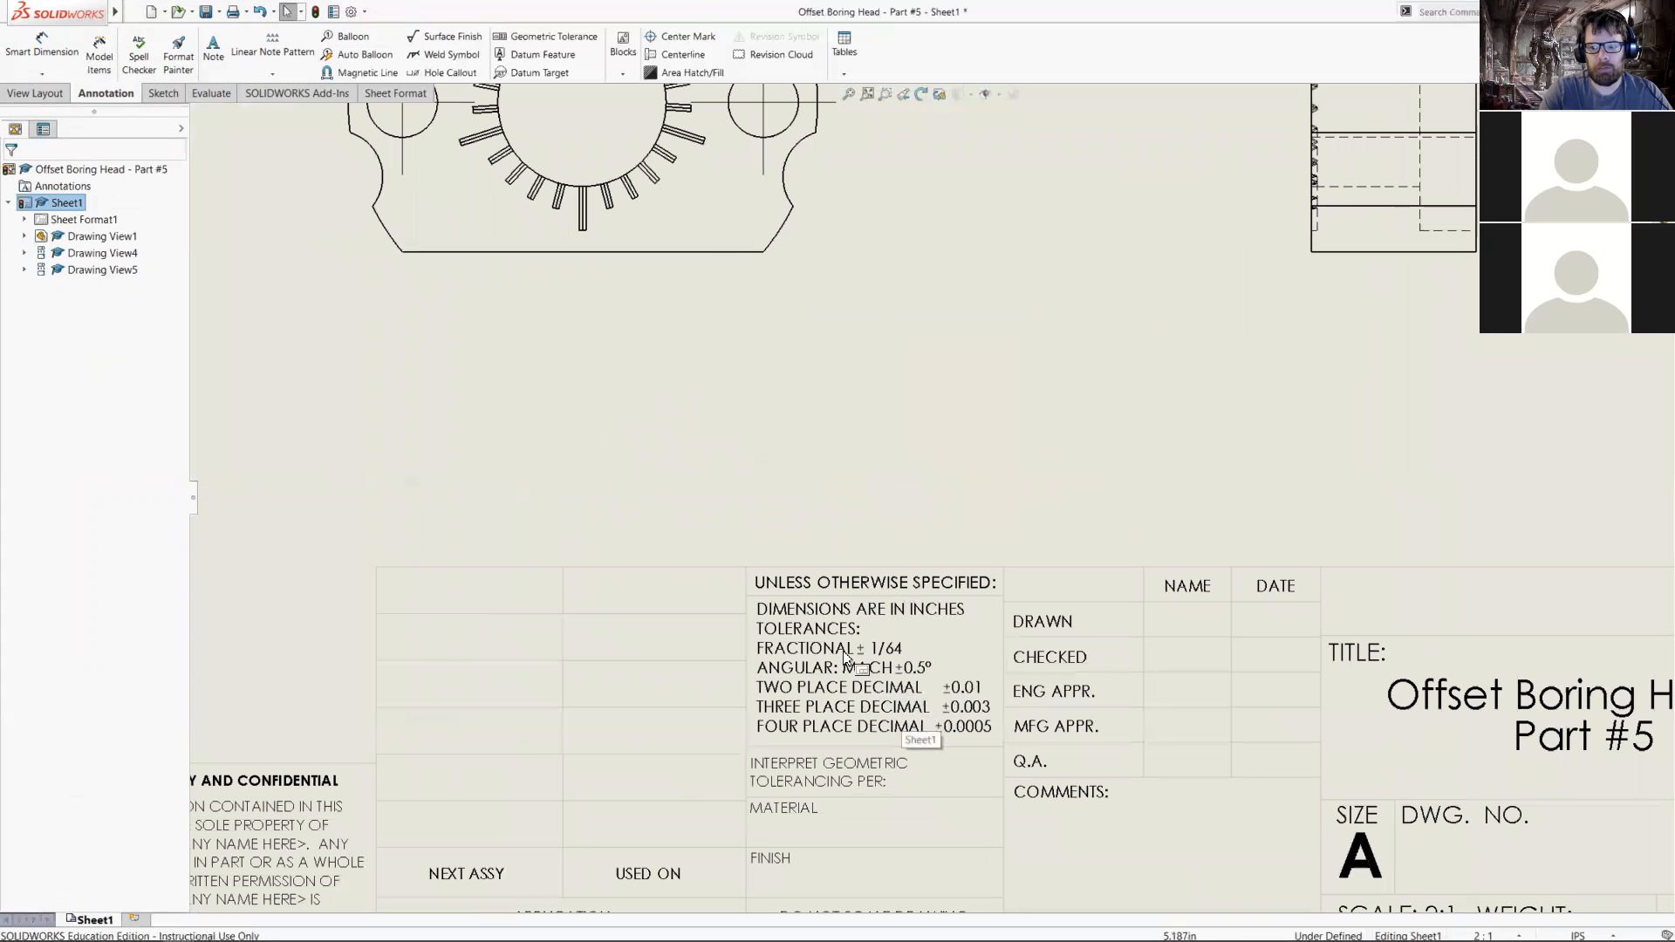
key(z)
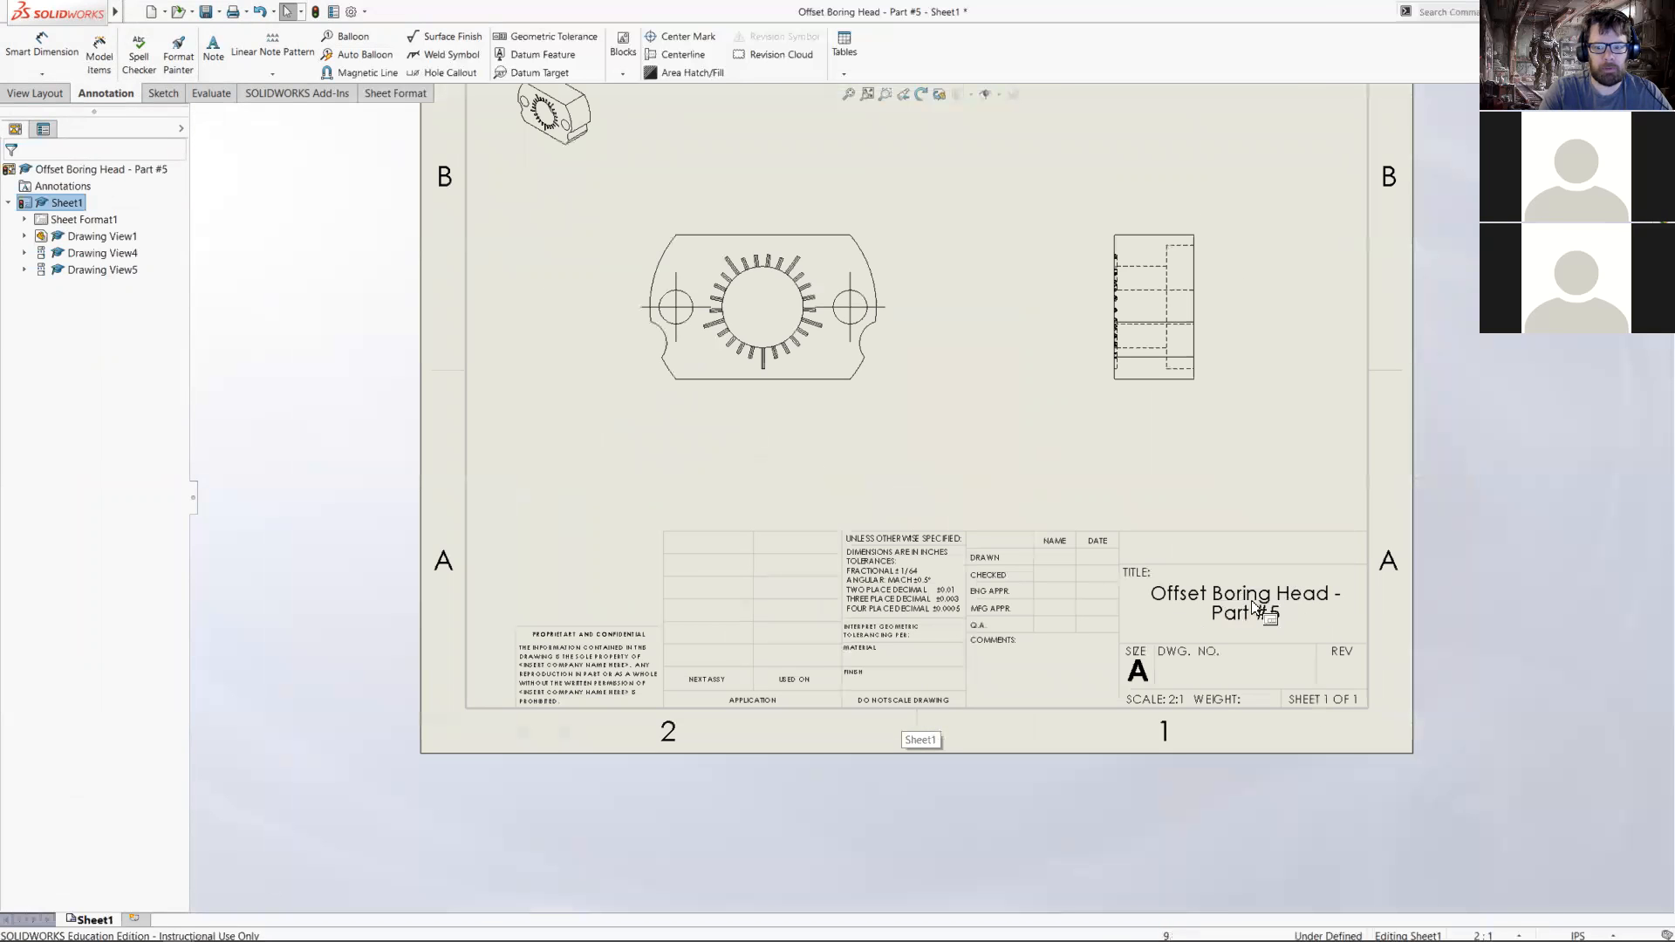
key(z)
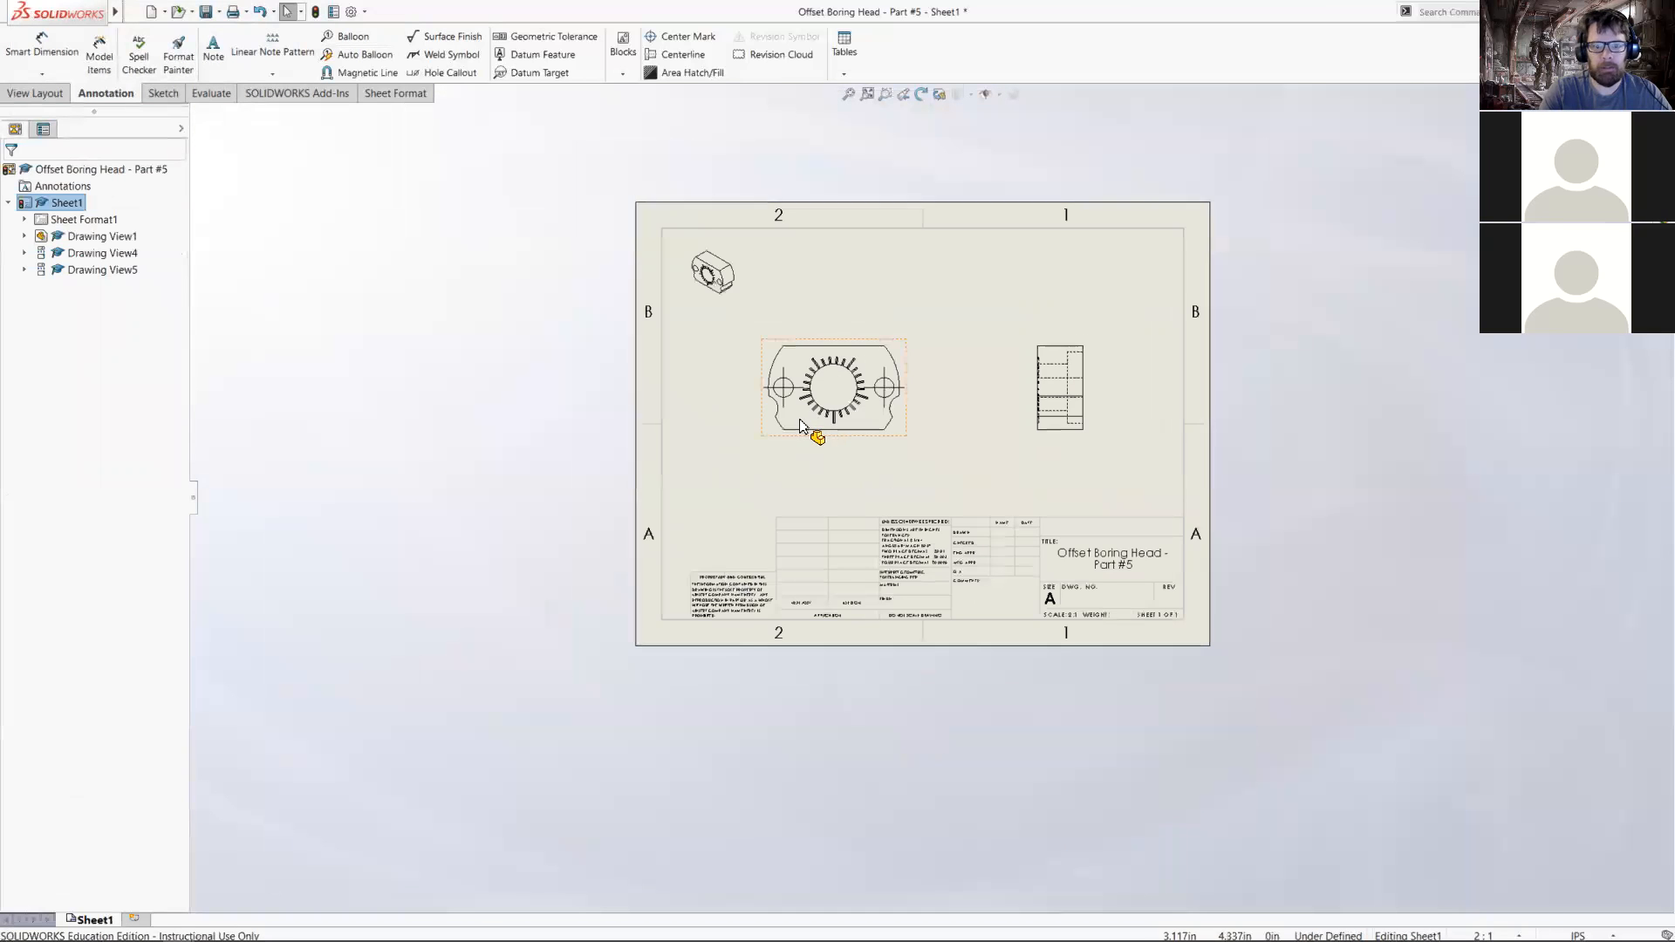
- Move the side base view slightly down and outward, bringing the aligned graduated face view down with it
scroll(800, 427, down, 2)
click(906, 468)
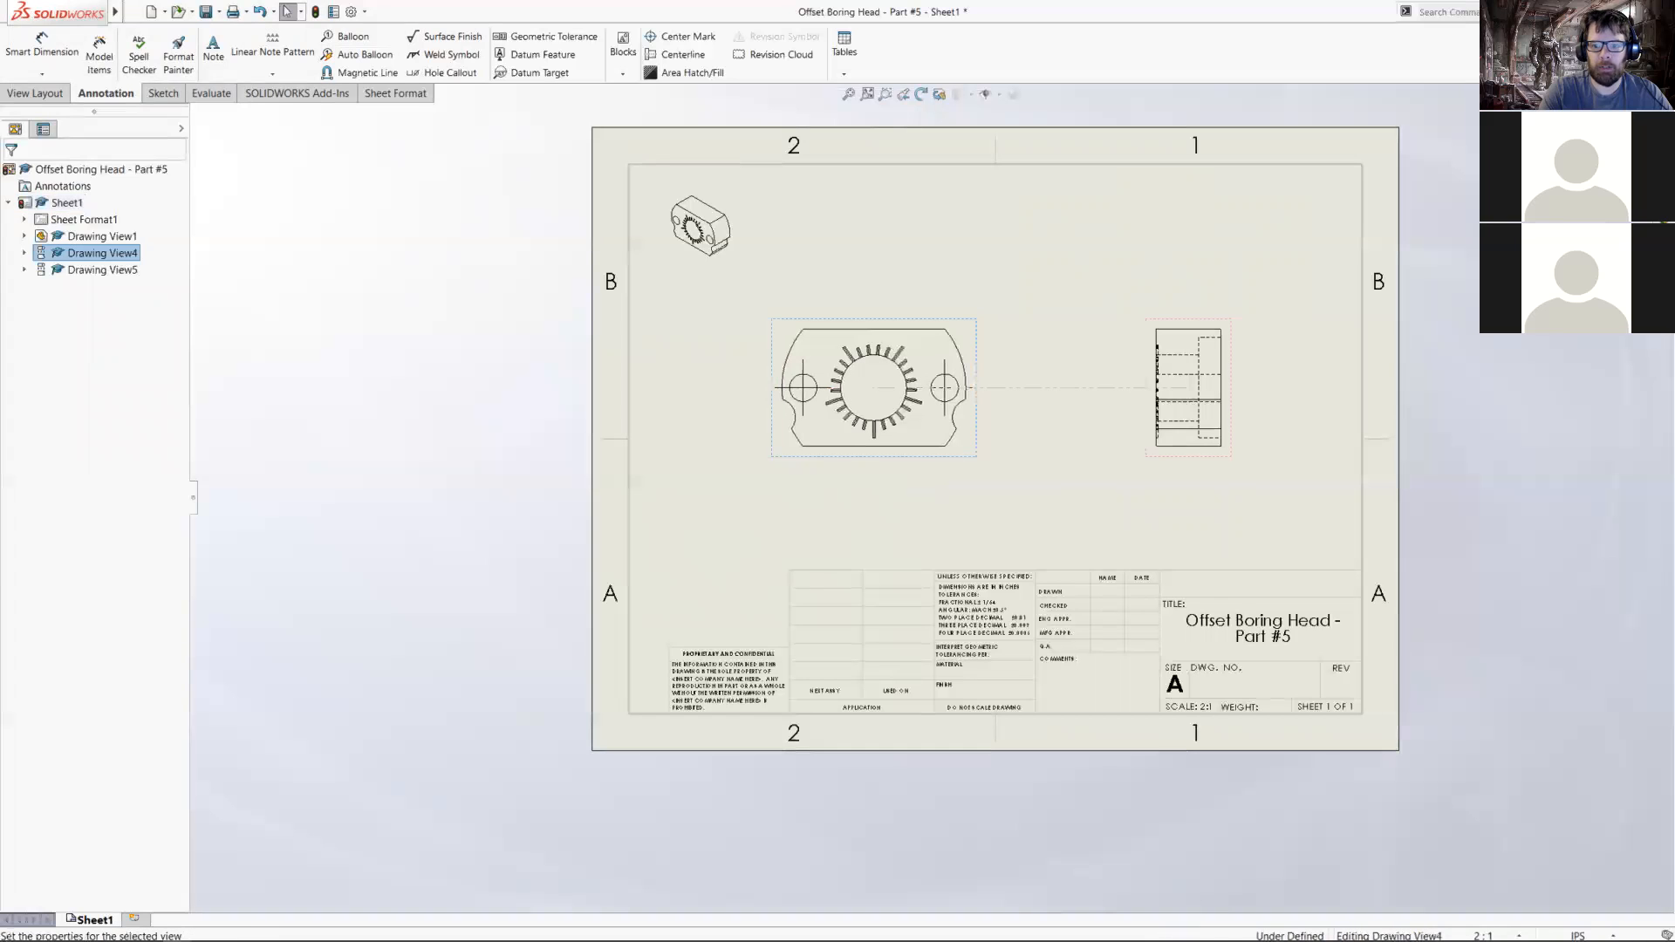
drag(1210, 468, 1228, 497)
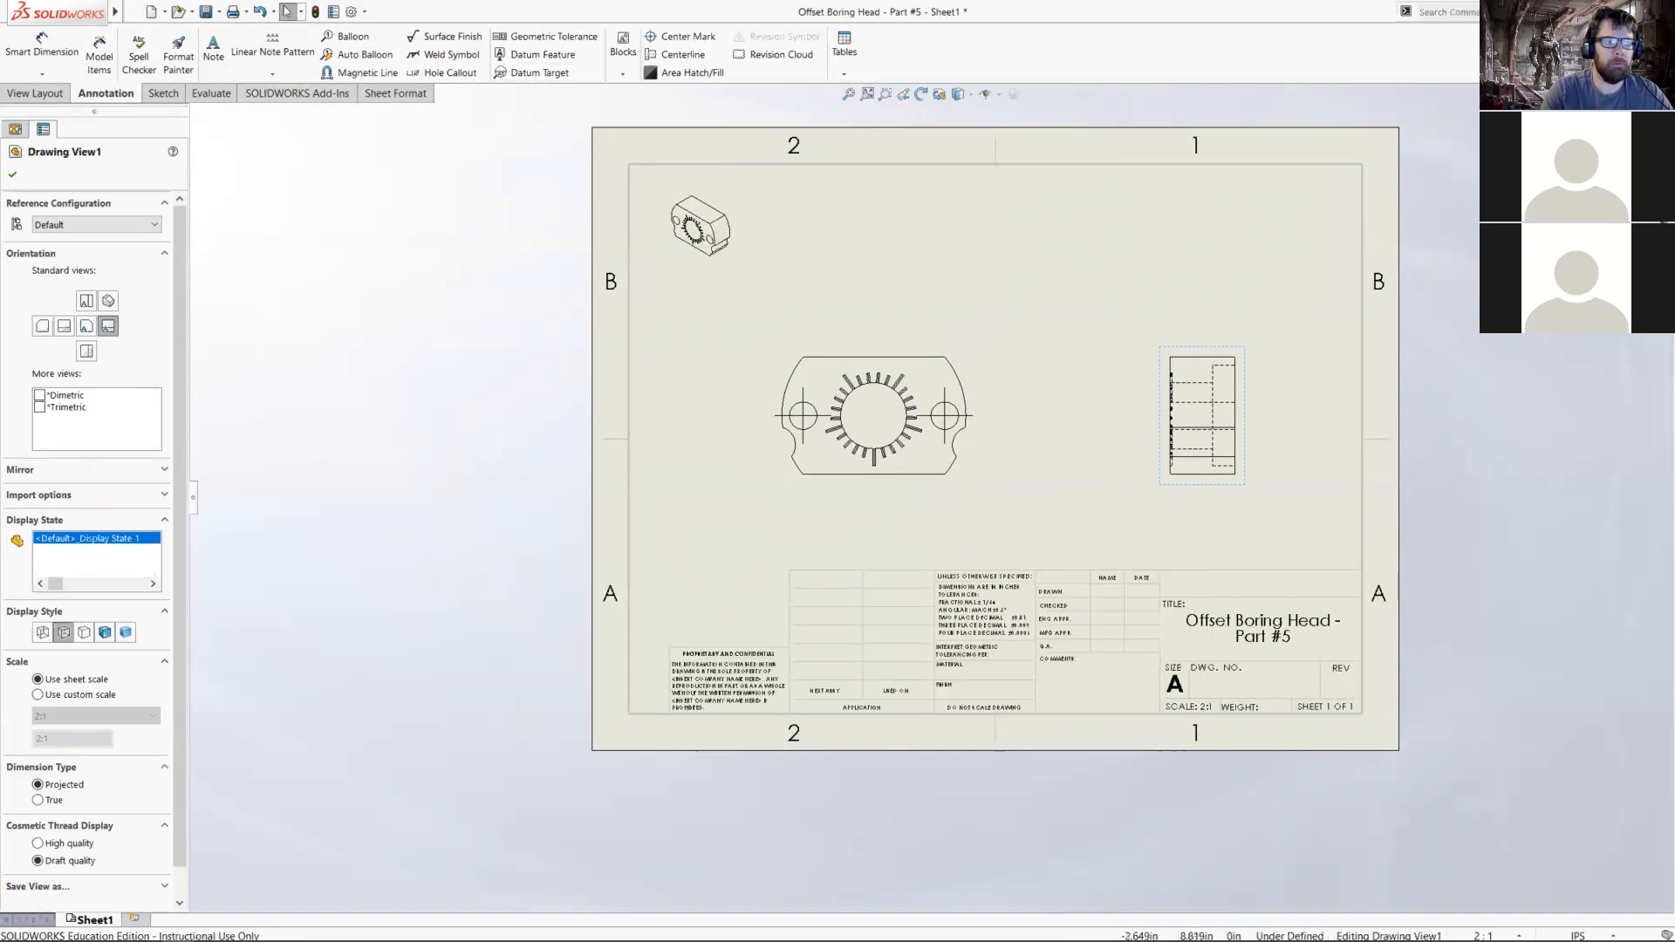
- Insert the model items from the entire model into all views, eliminating duplicates
click(102, 58)
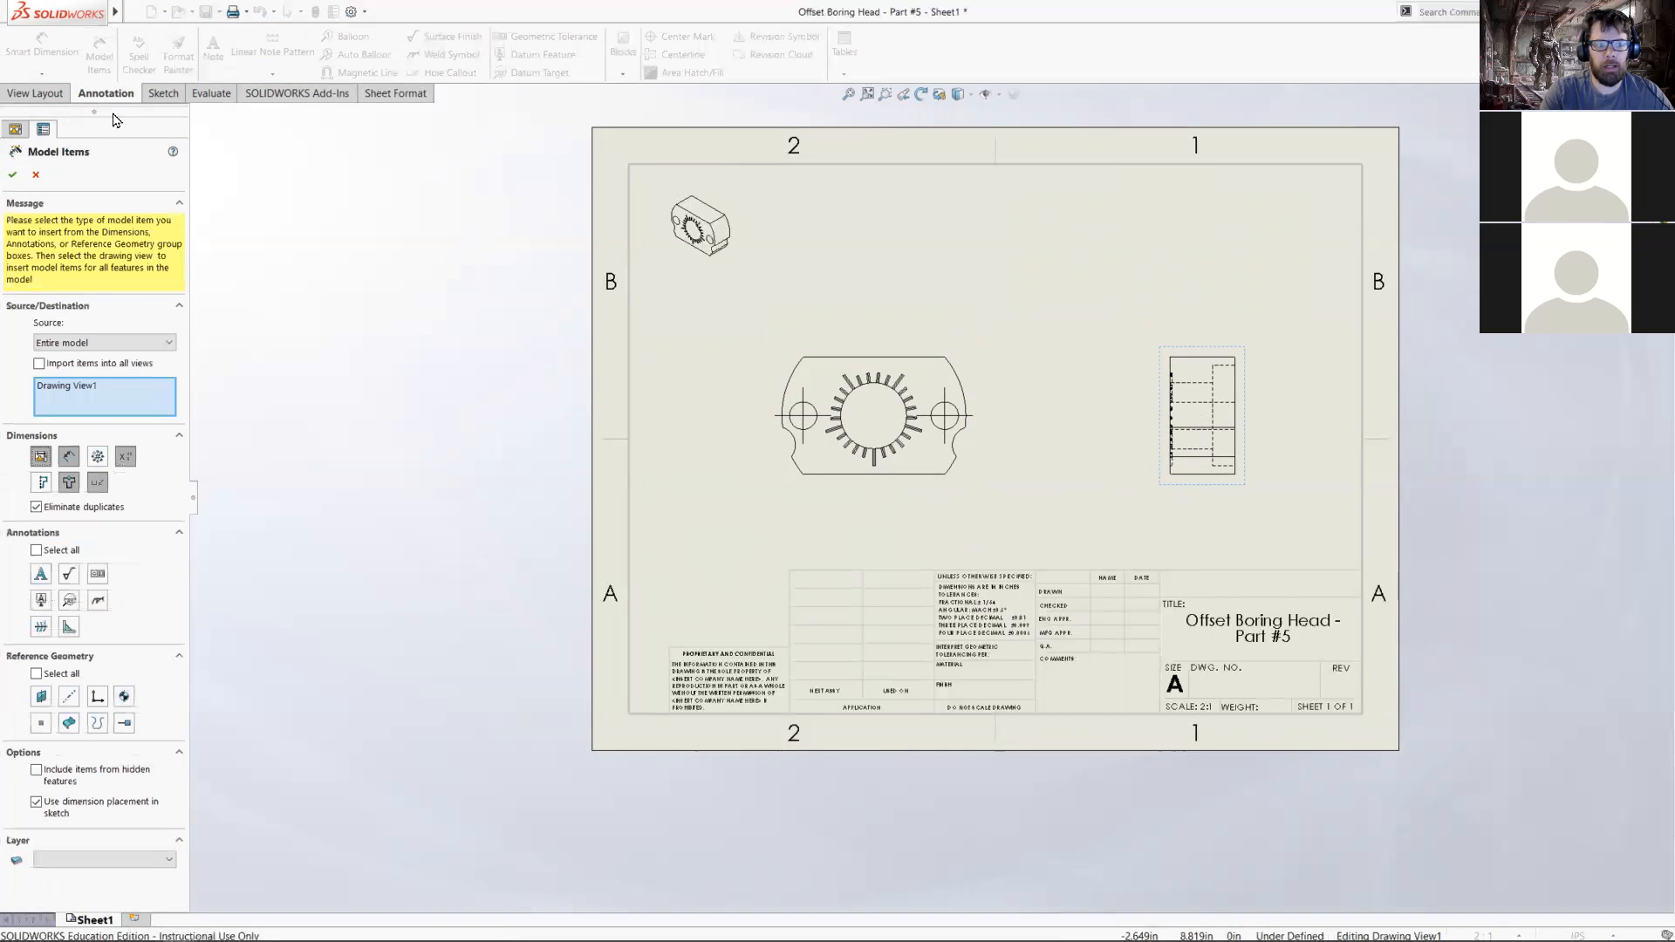
click(50, 363)
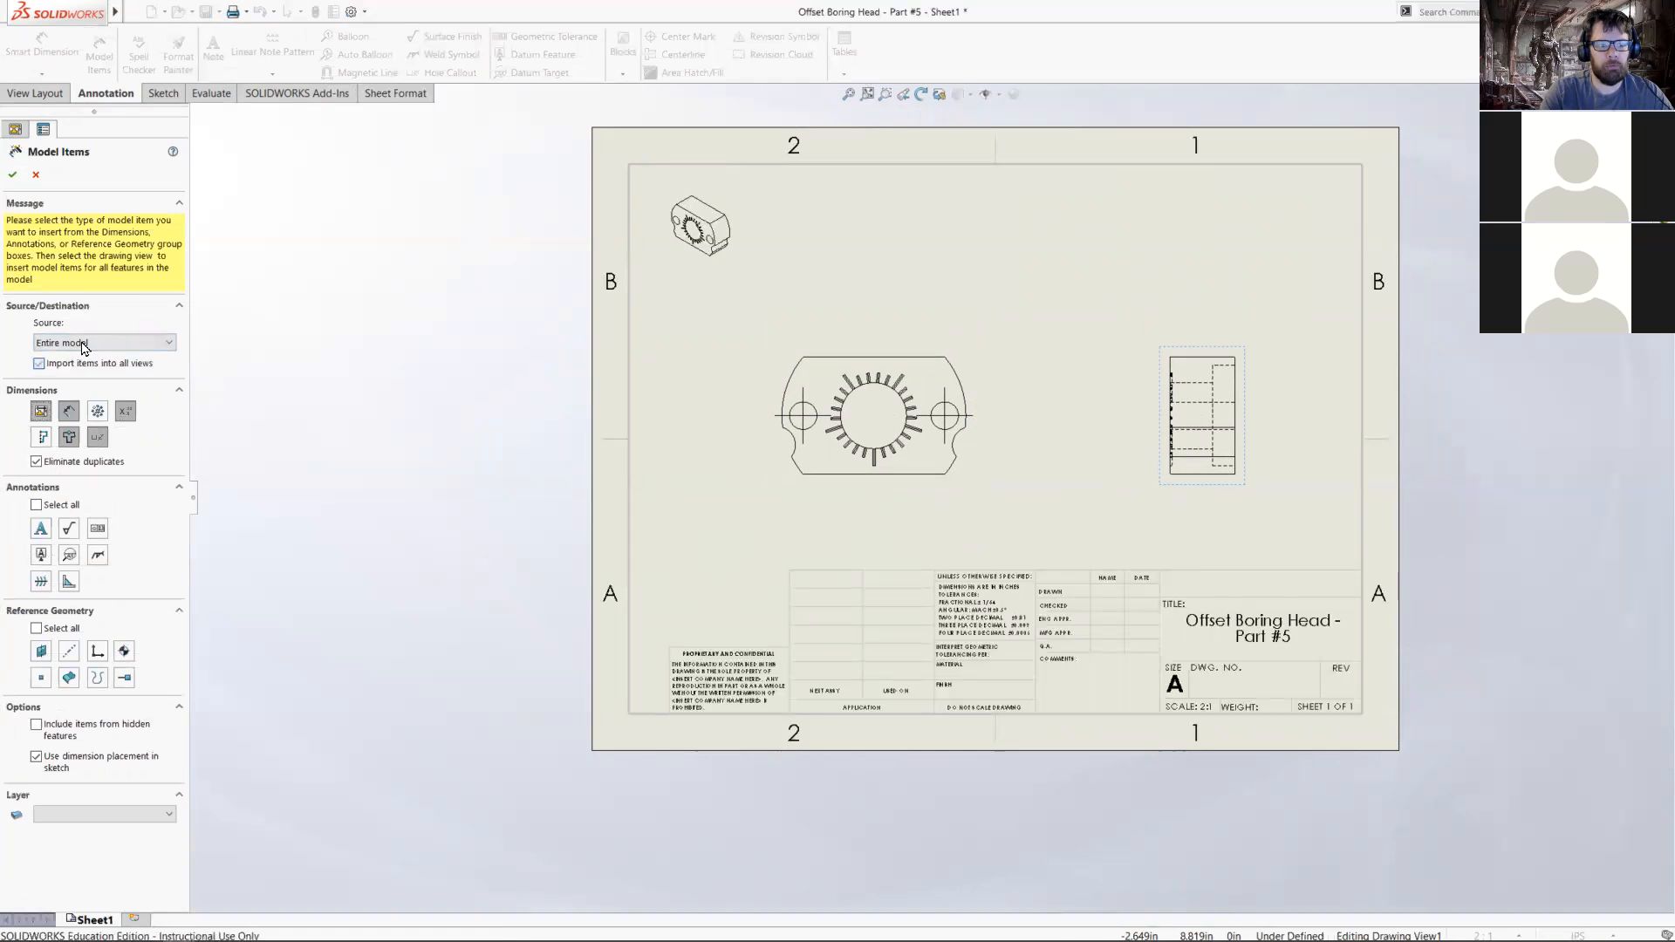
click(112, 344)
click(91, 307)
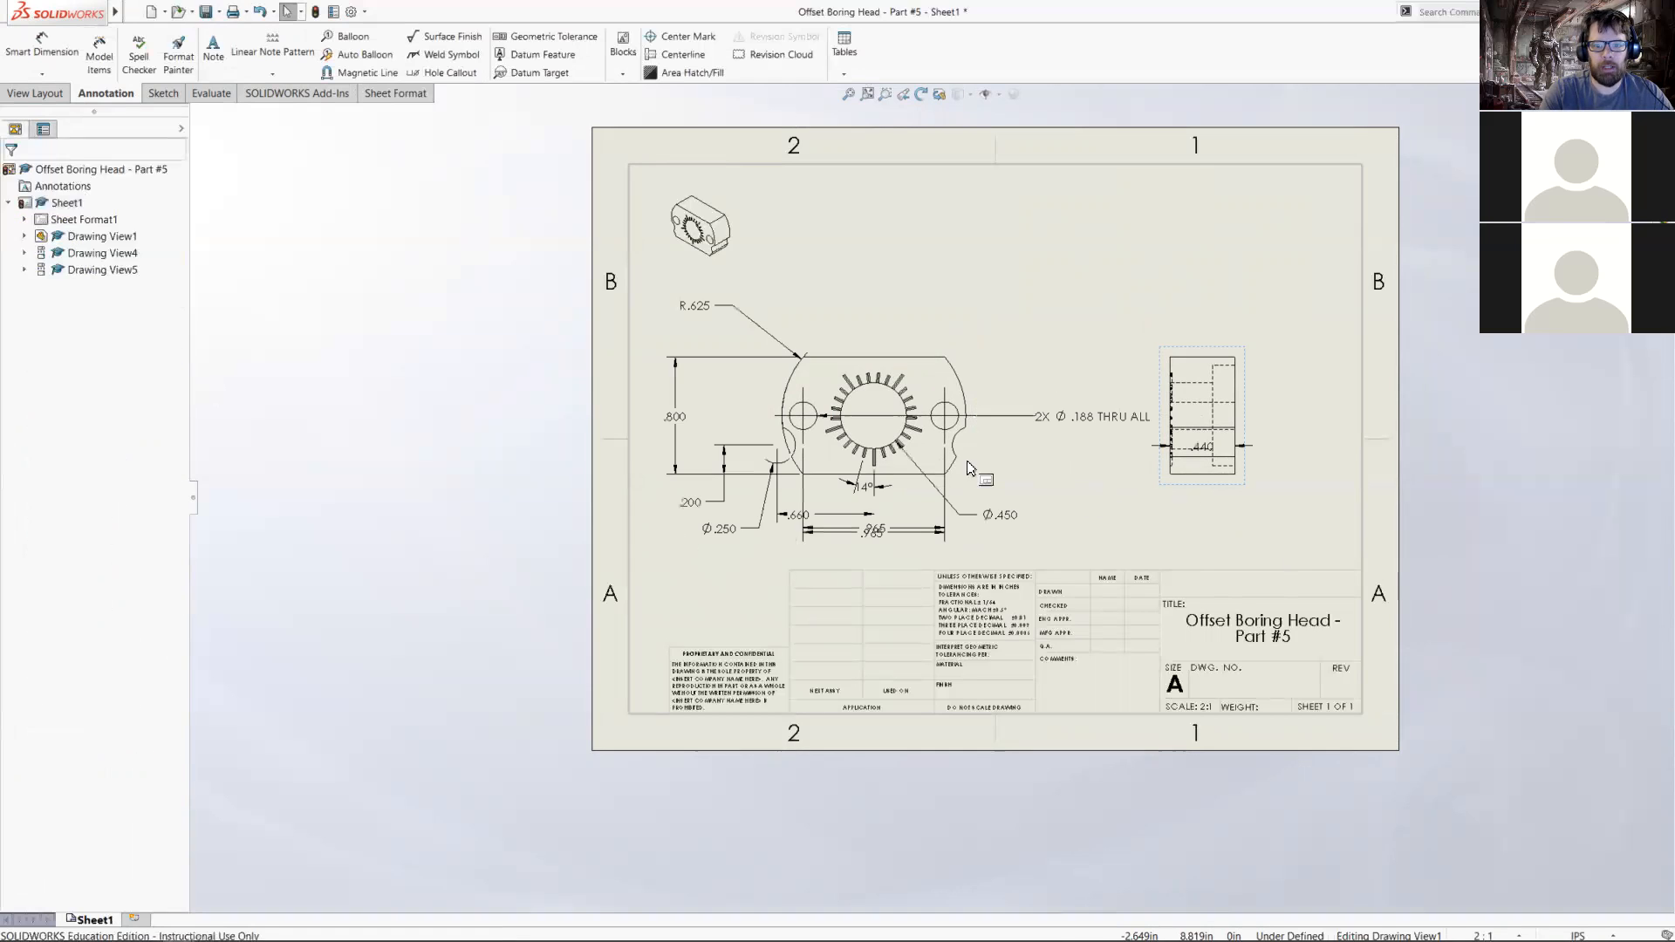
- Move the 2X Ø.188 THRU ALL callout above the graduated face view and space out the overlapping .965 and .660 dimensions below it
drag(1102, 423, 916, 313)
scroll(932, 485, down, 3)
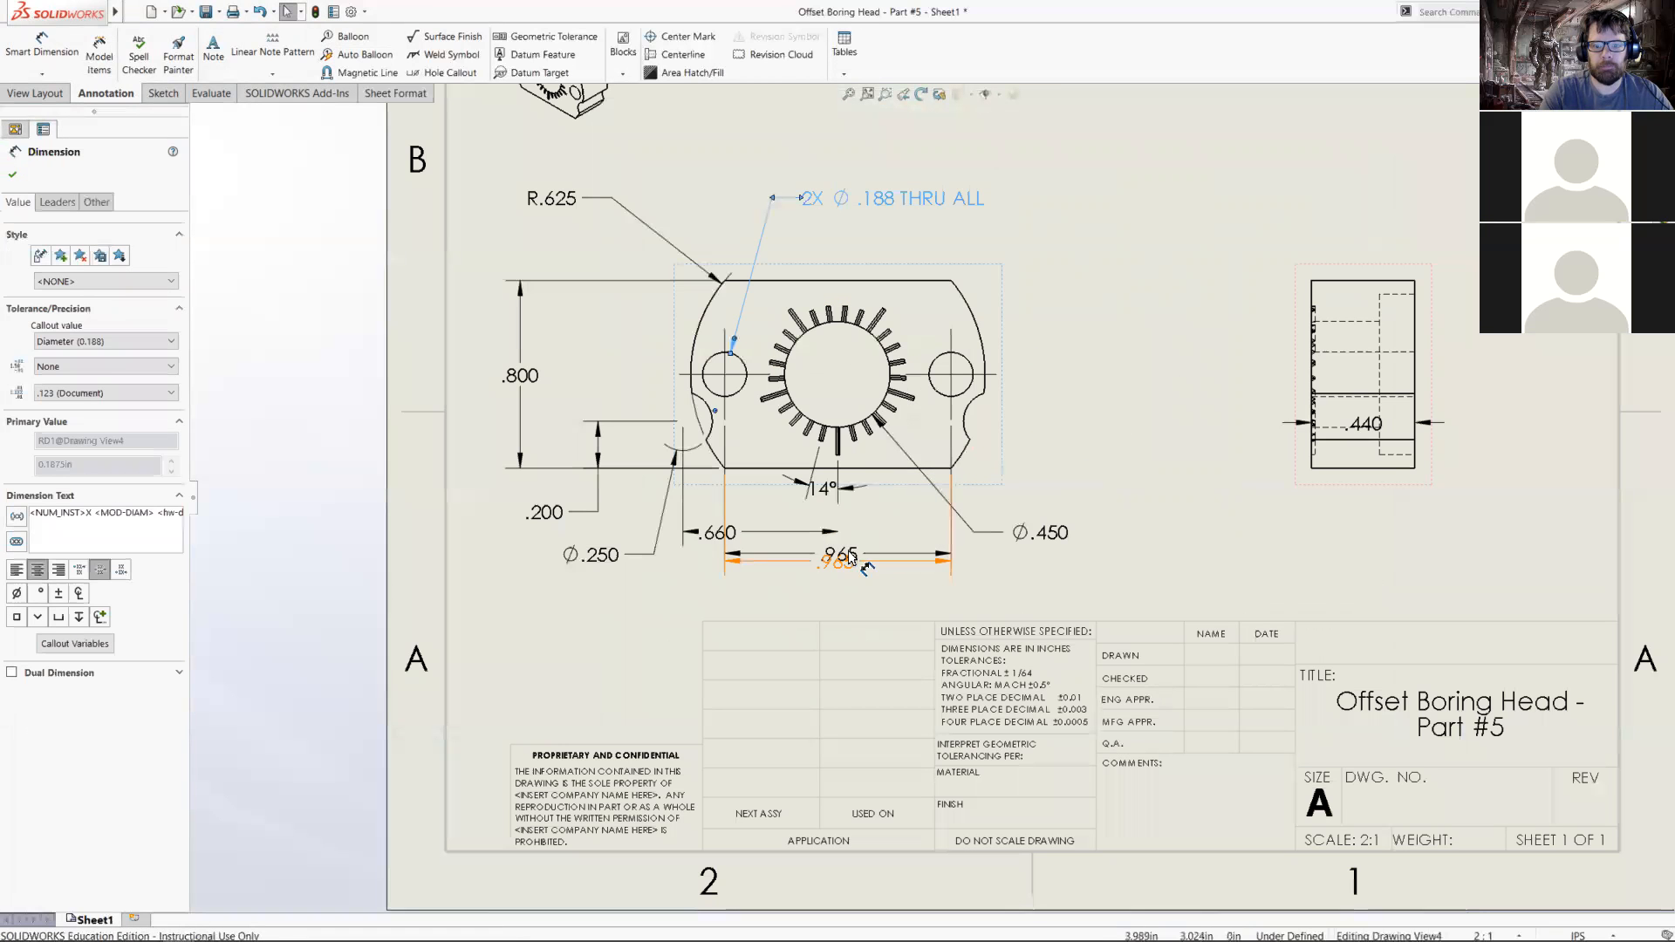
click(852, 566)
drag(852, 575, 852, 535)
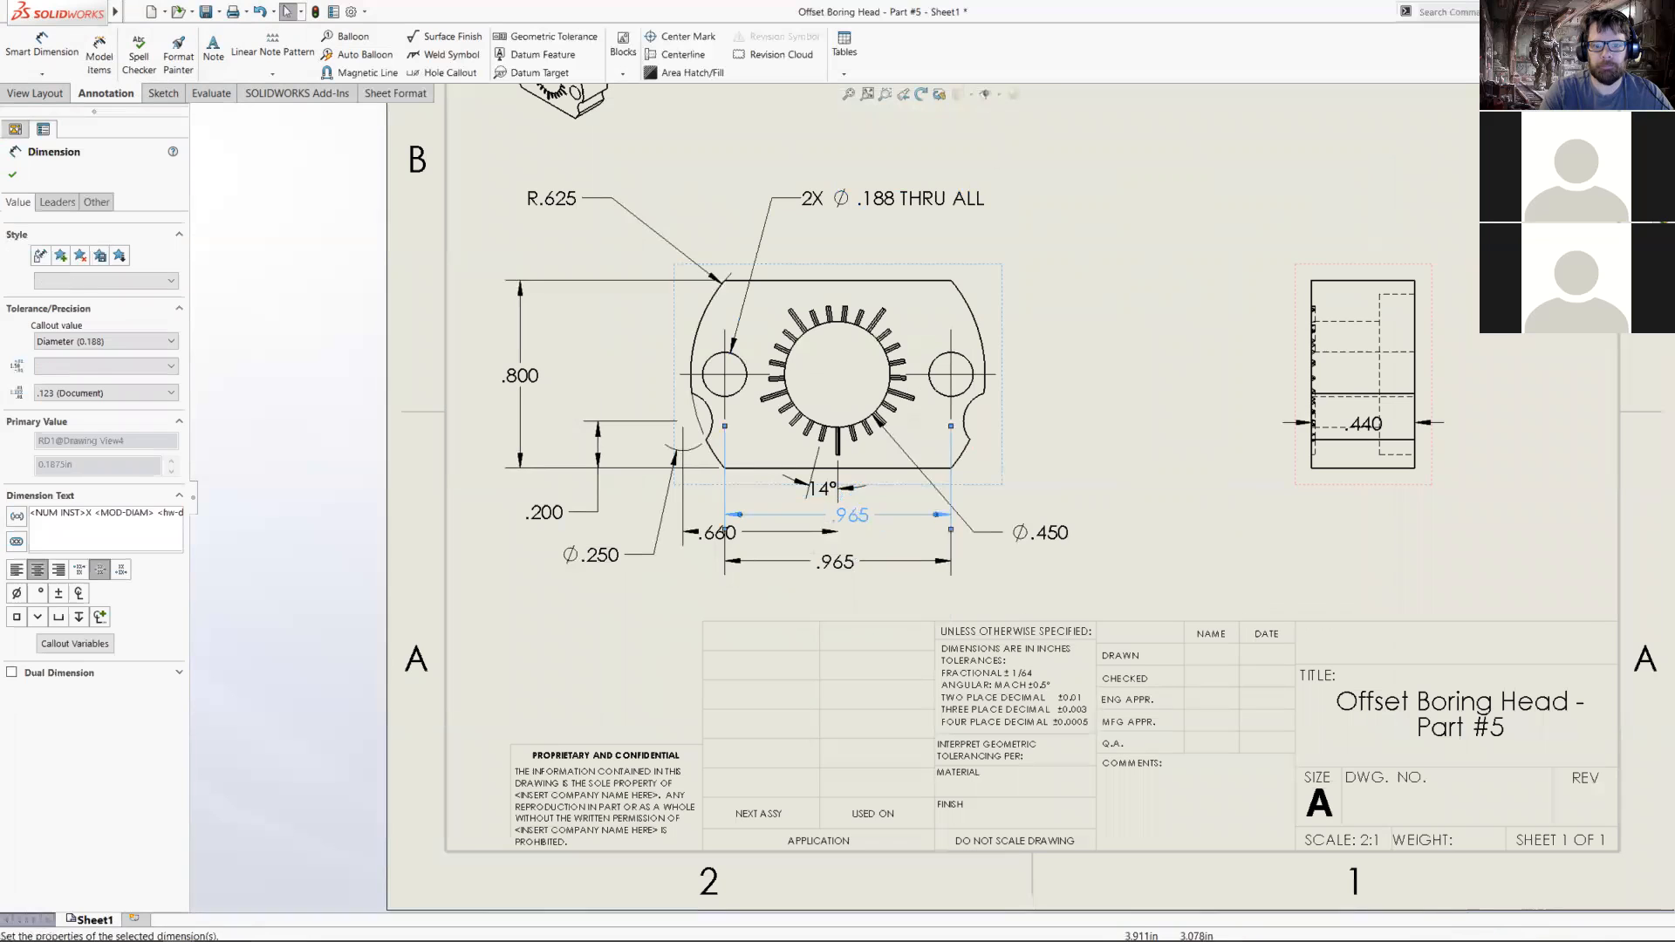
click(711, 555)
drag(717, 534, 729, 599)
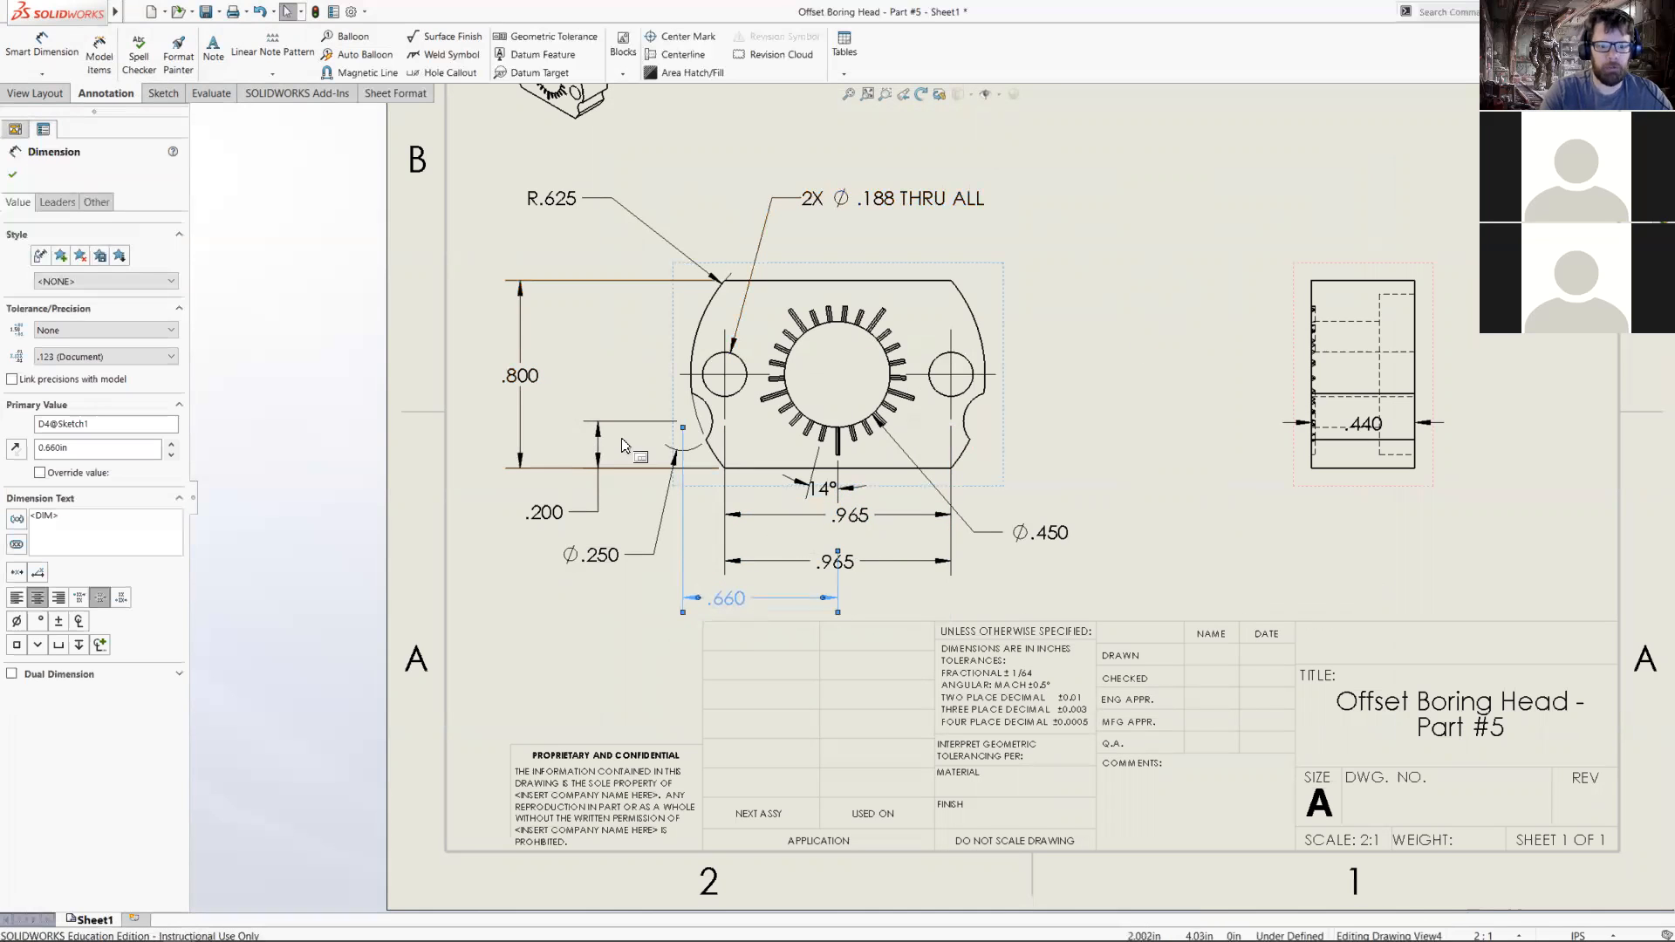
- Move the .440 thickness dimension above the side base view
drag(1375, 426, 1370, 277)
key(f)
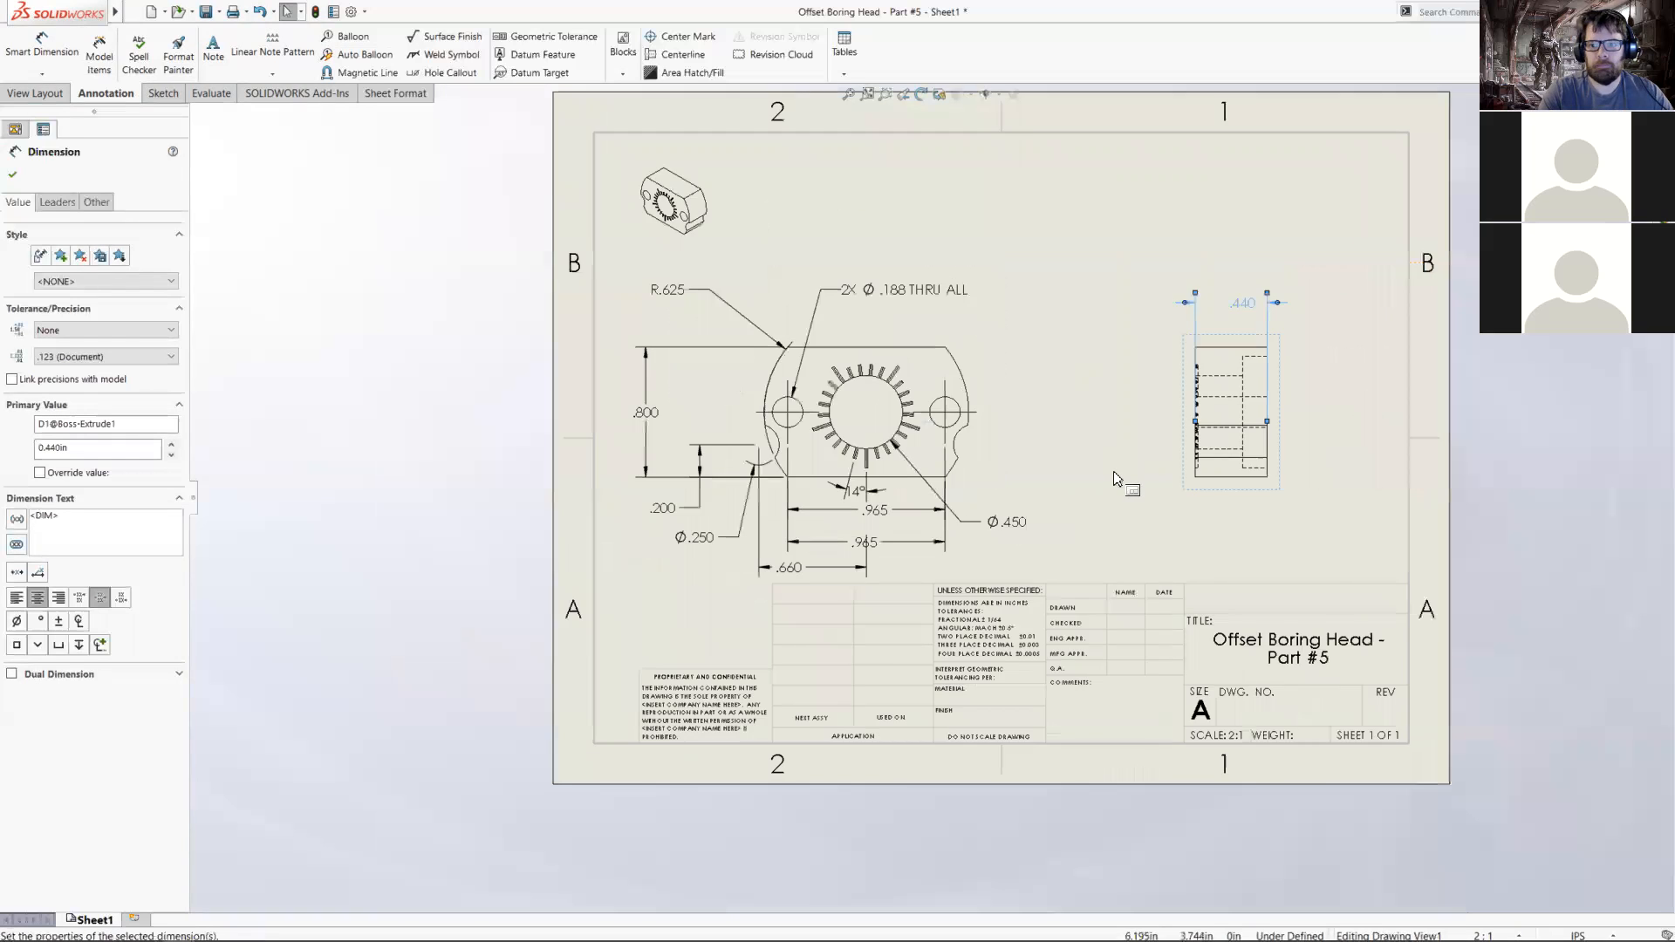
click(13, 179)
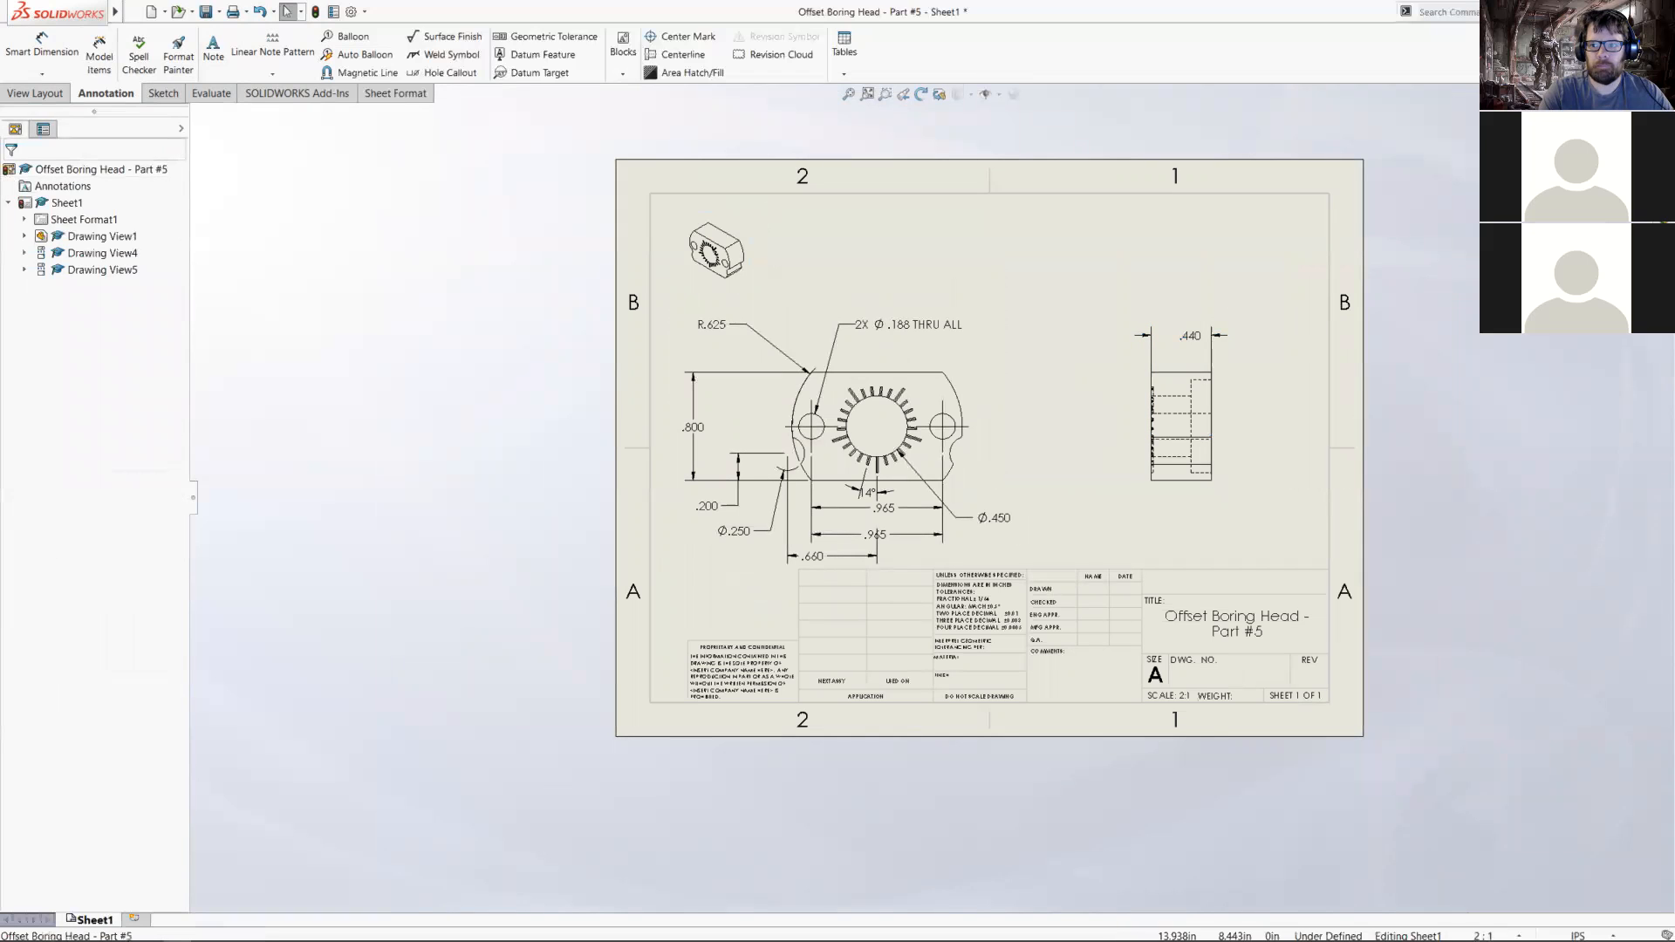
- Save the drawing
click(221, 12)
click(236, 26)
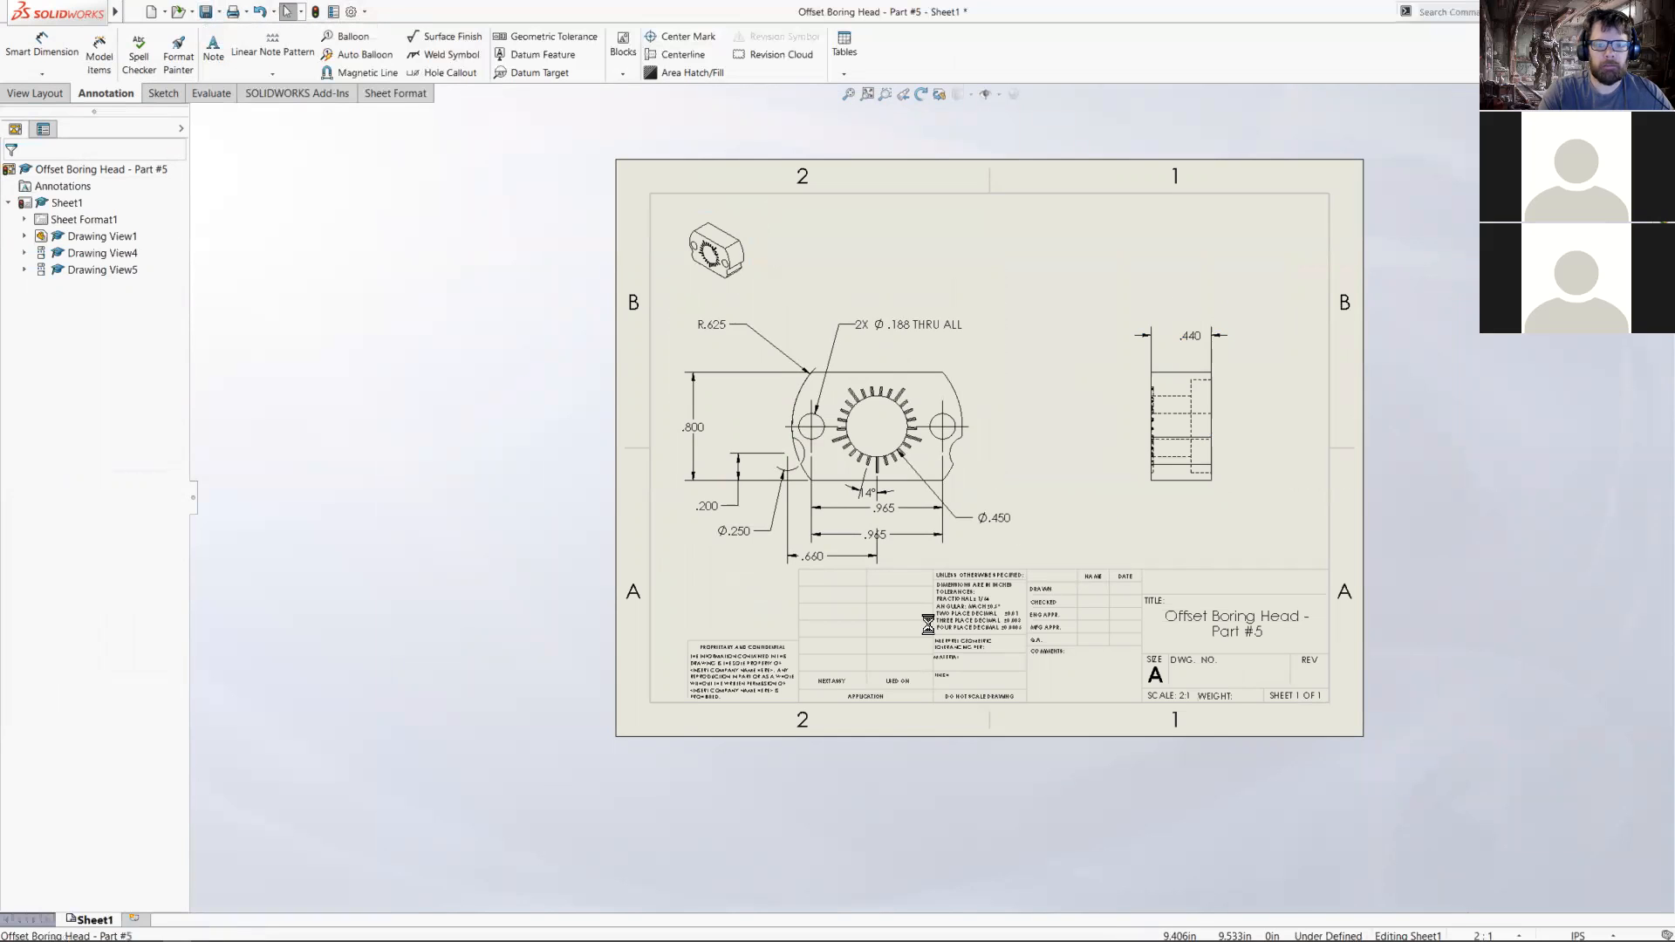
click(1305, 815)
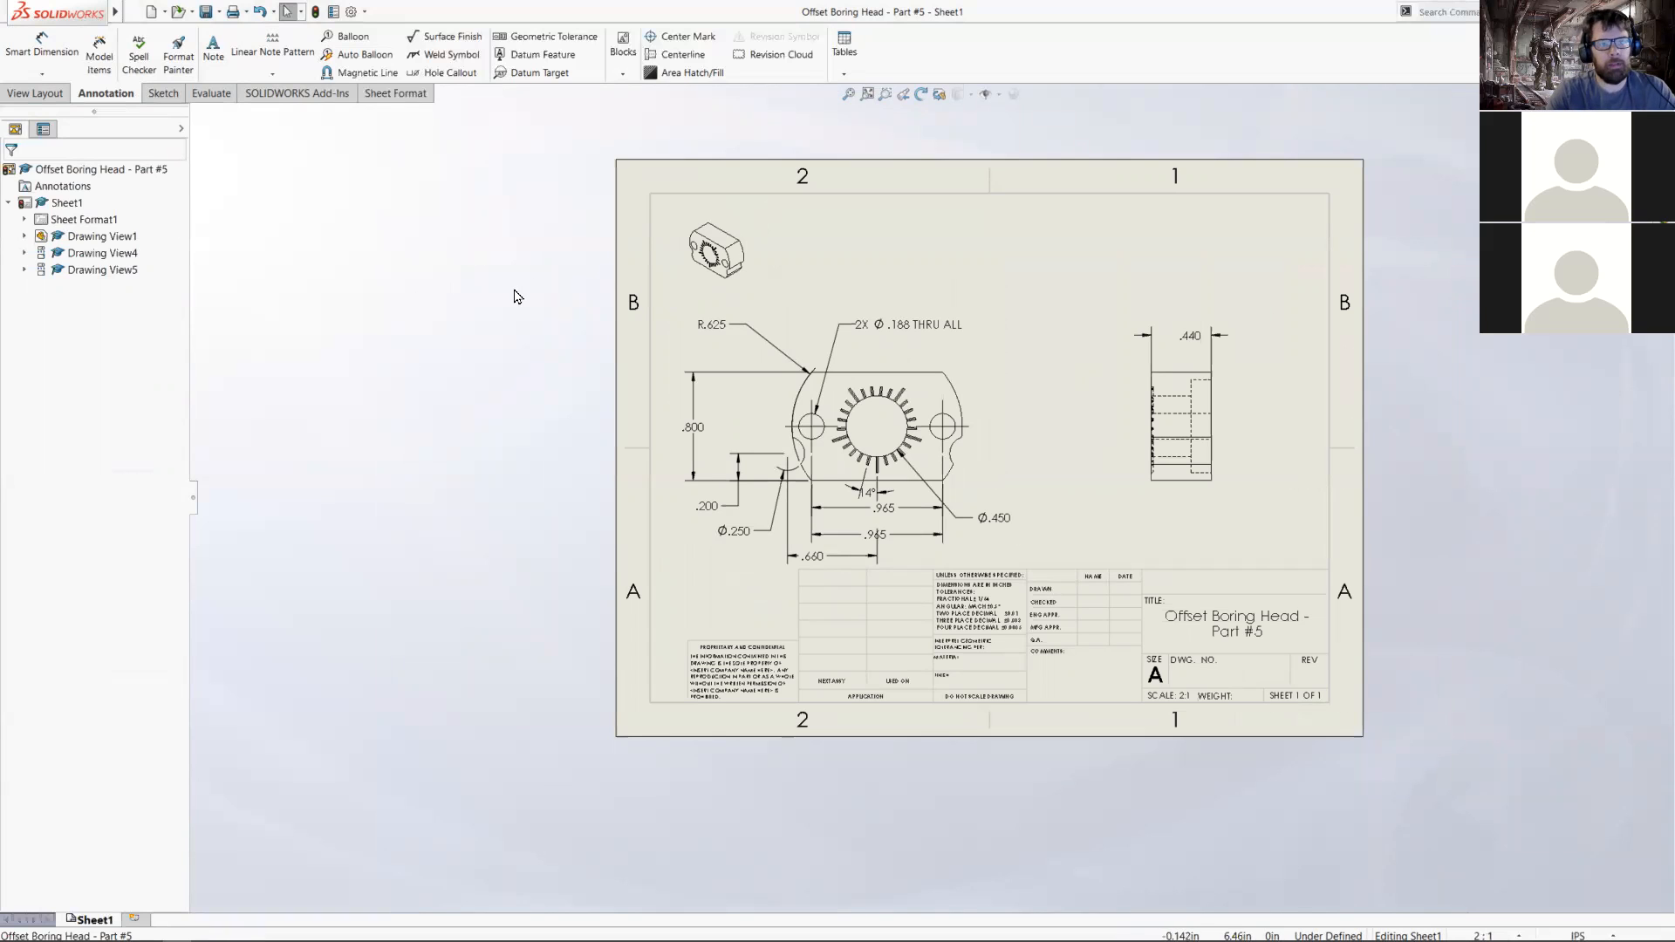
- Save the drawing as an Adobe PDF file named Offset Boring Head - Part #5 in the templates folder
click(219, 11)
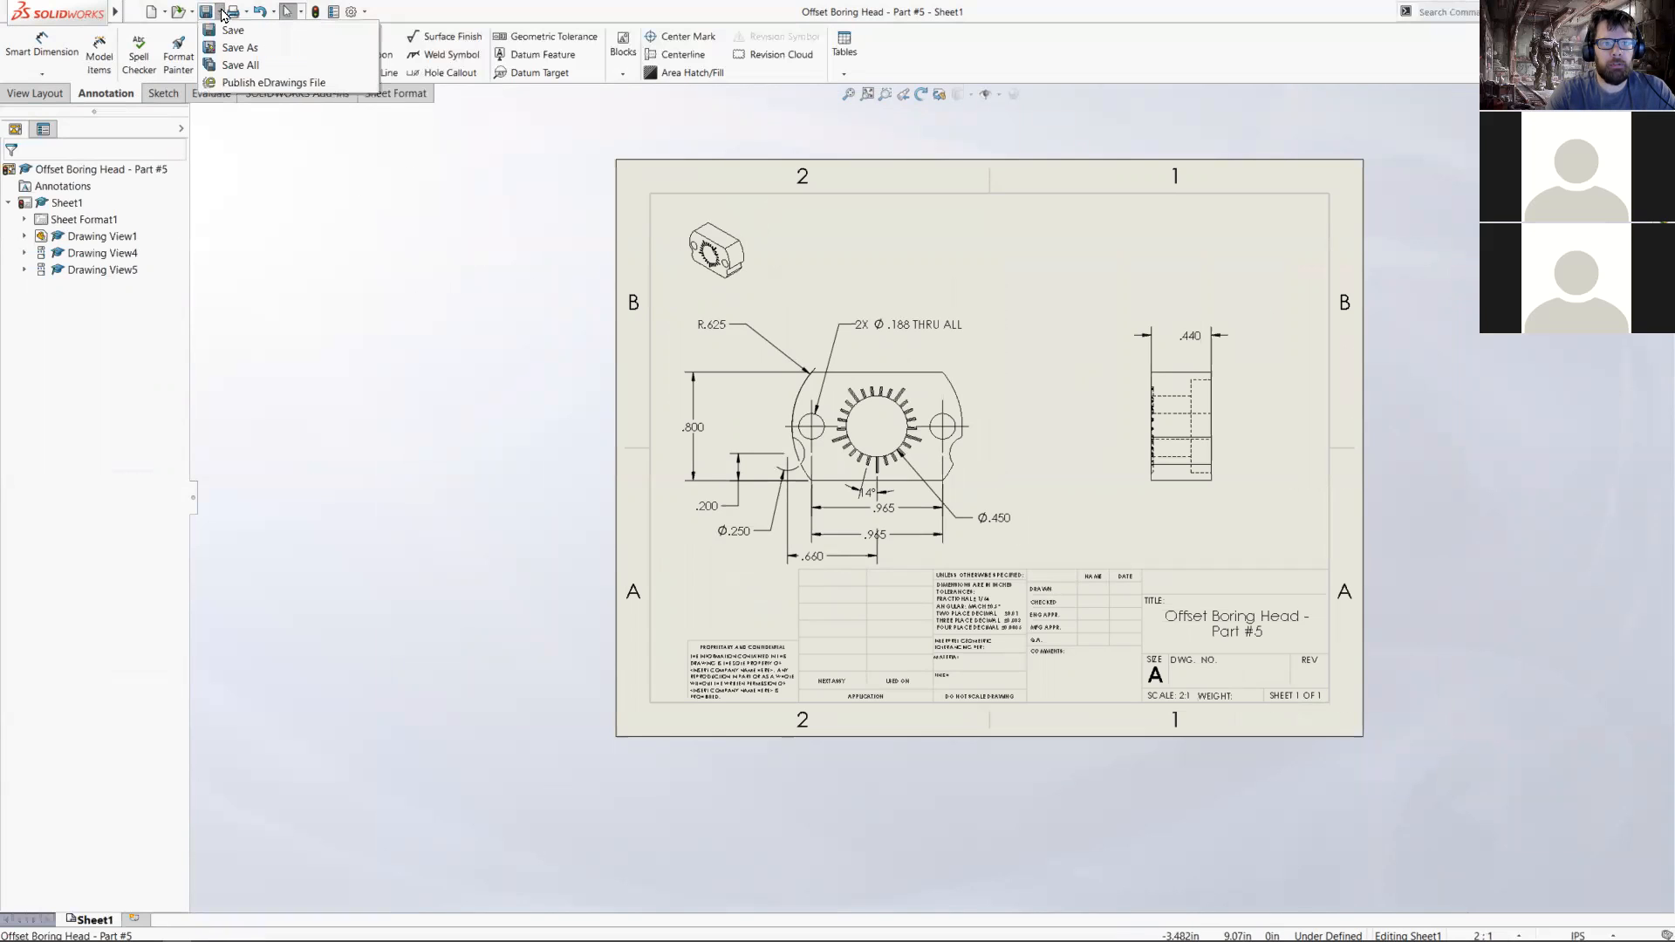
click(229, 48)
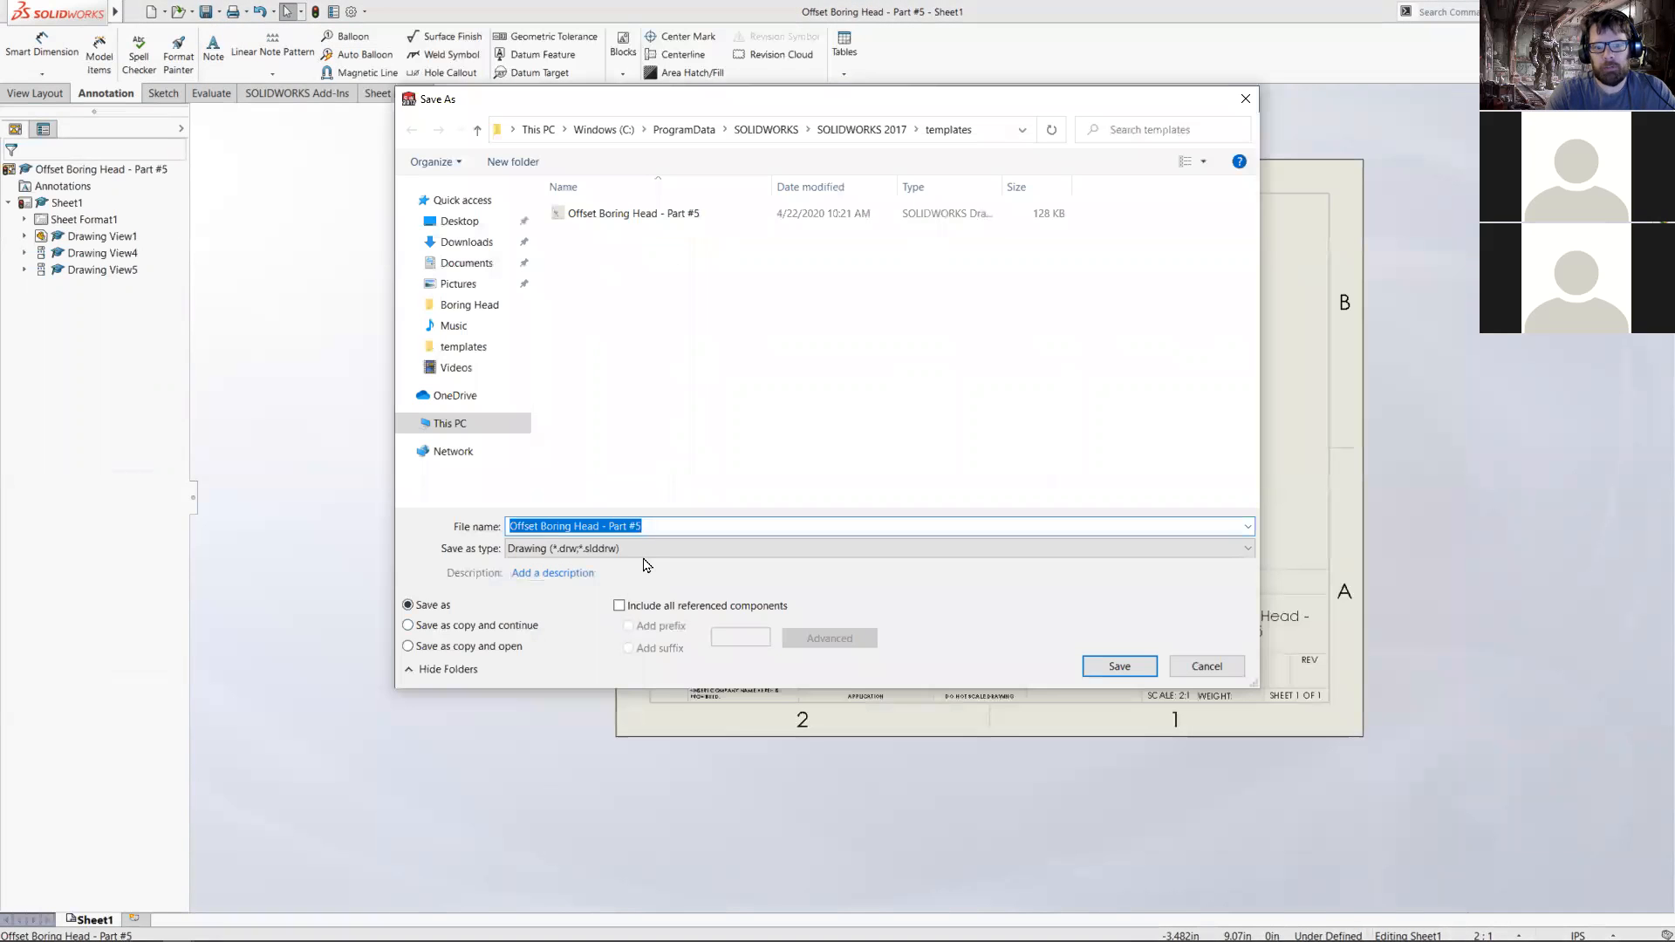
click(647, 550)
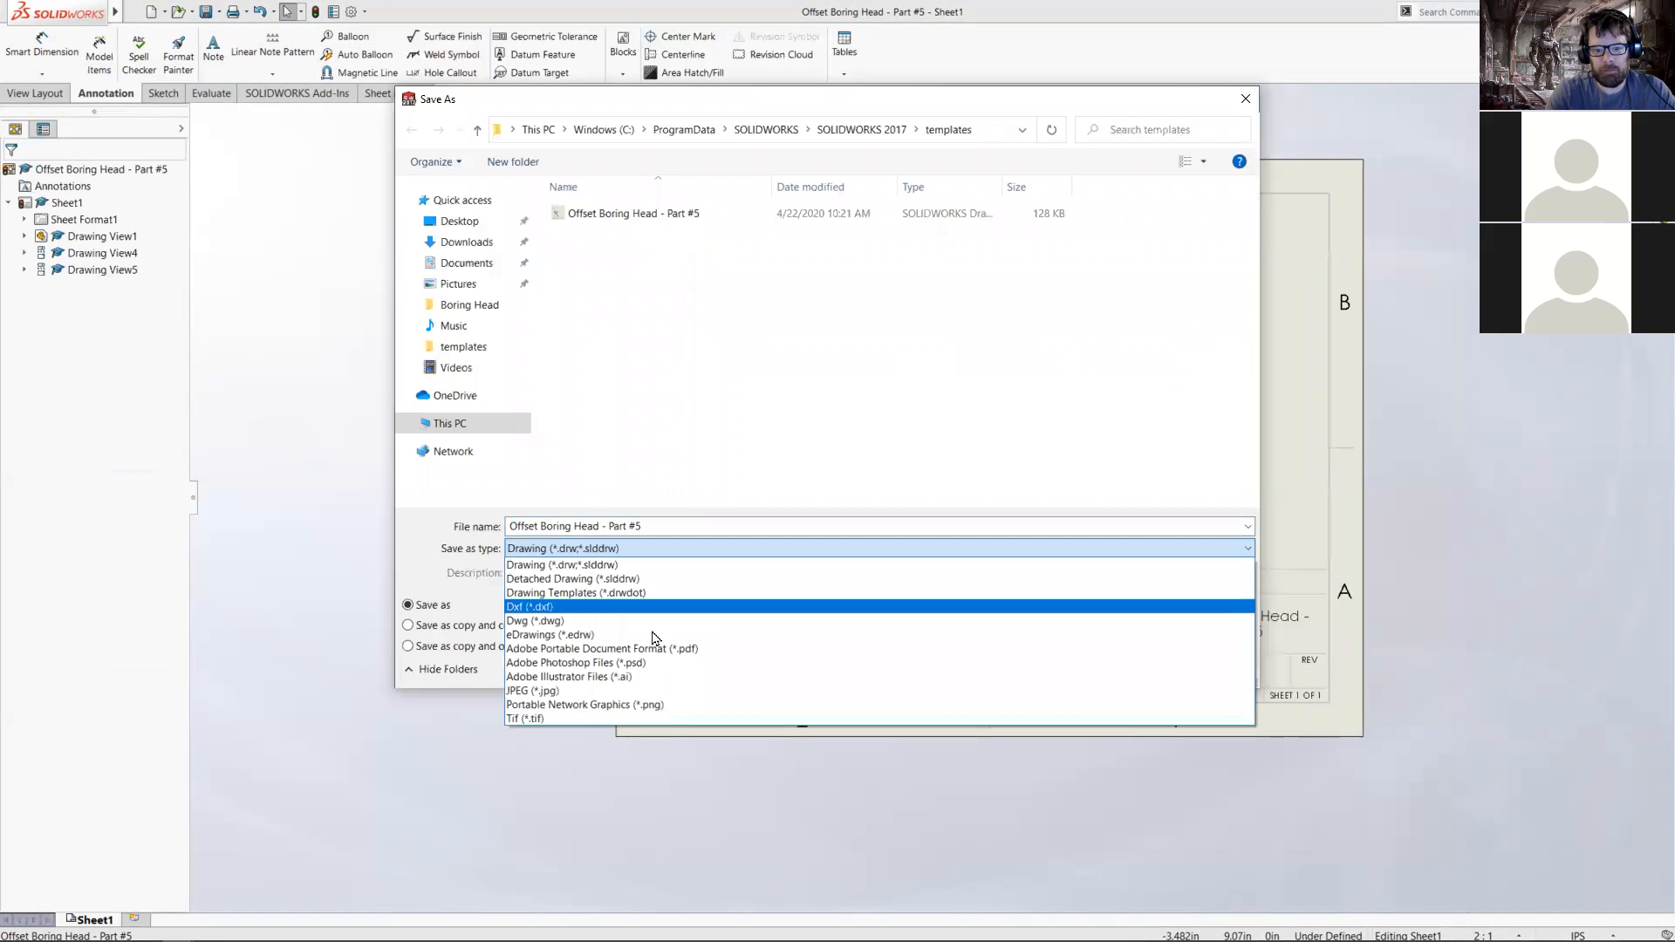
click(644, 565)
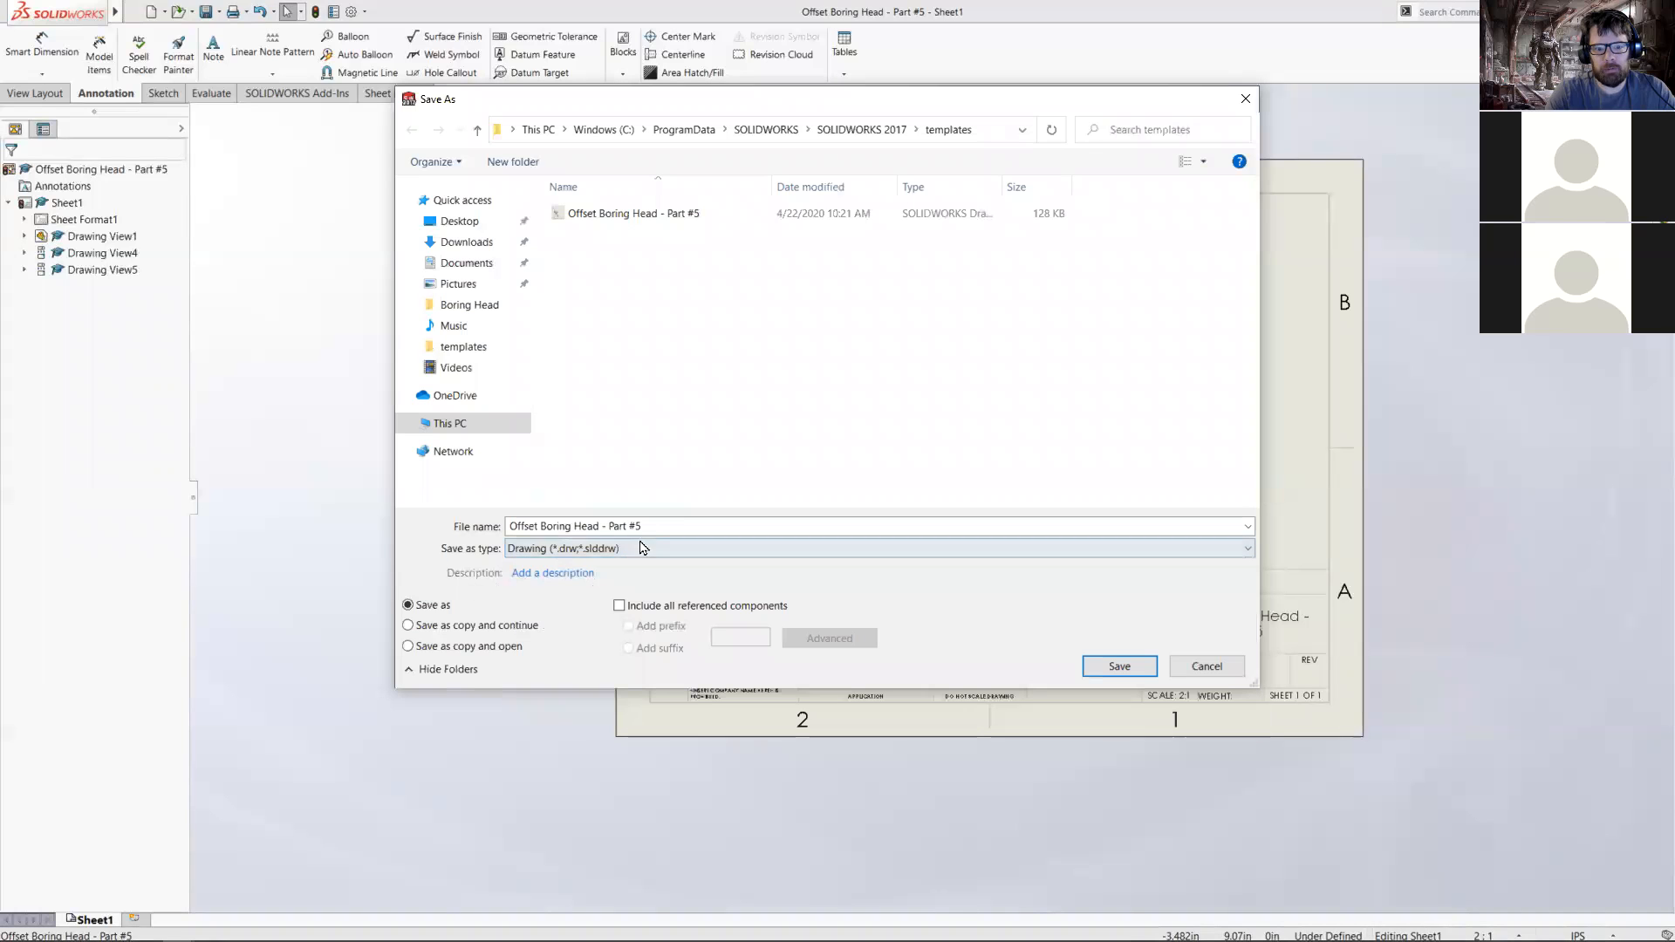
click(650, 550)
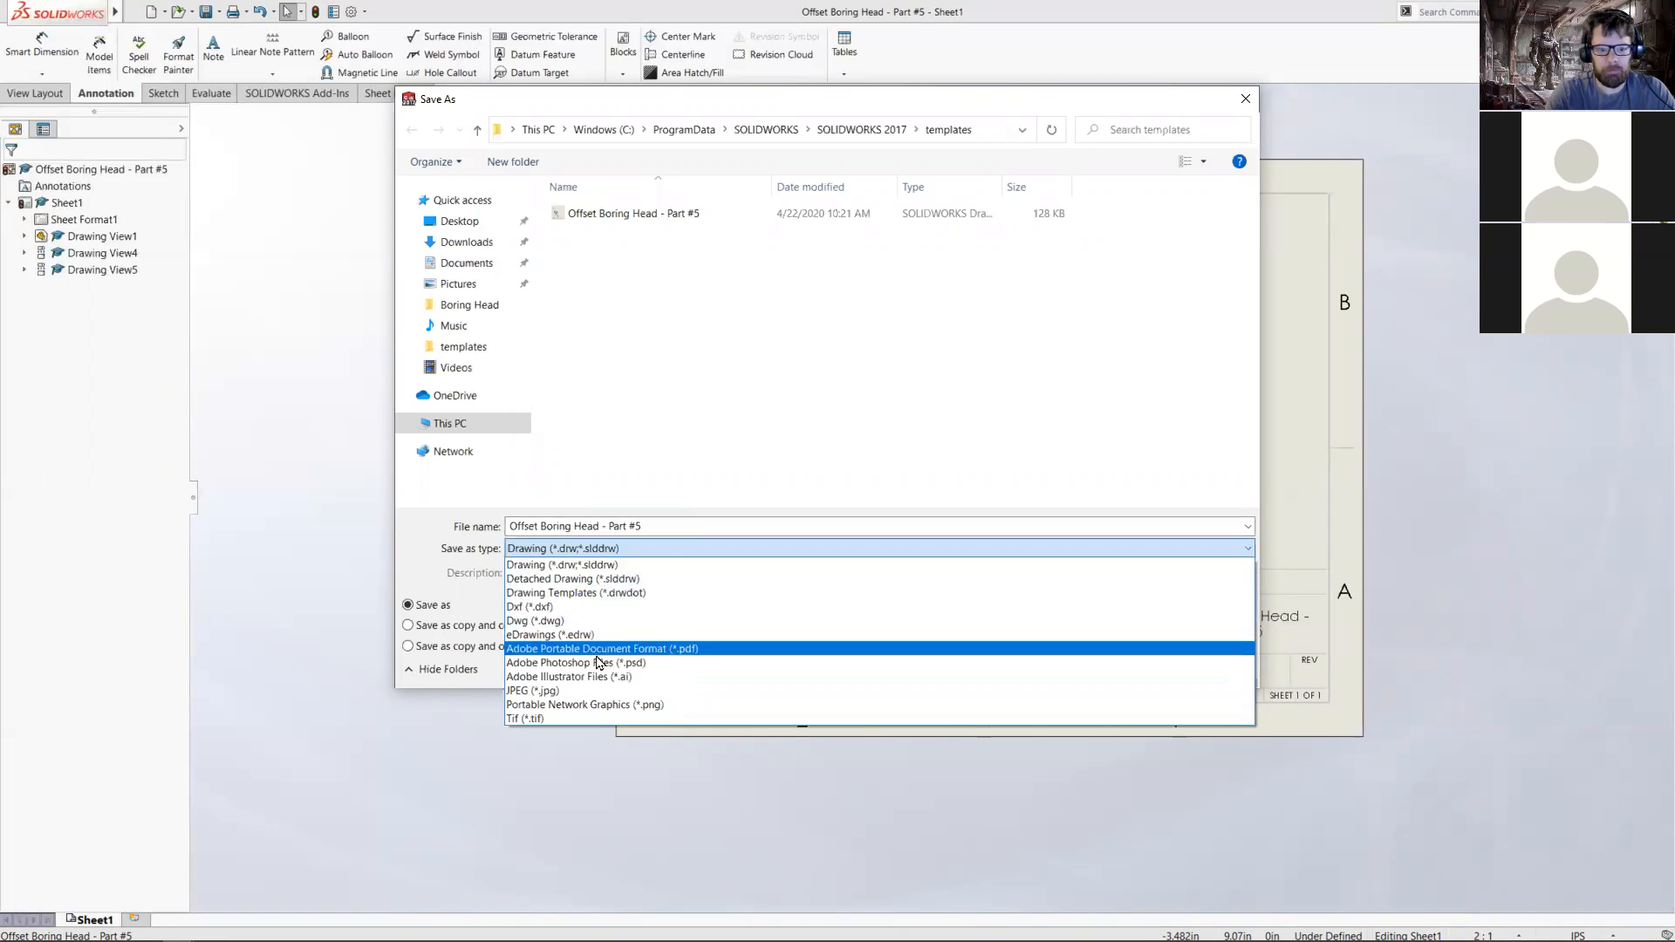
click(634, 650)
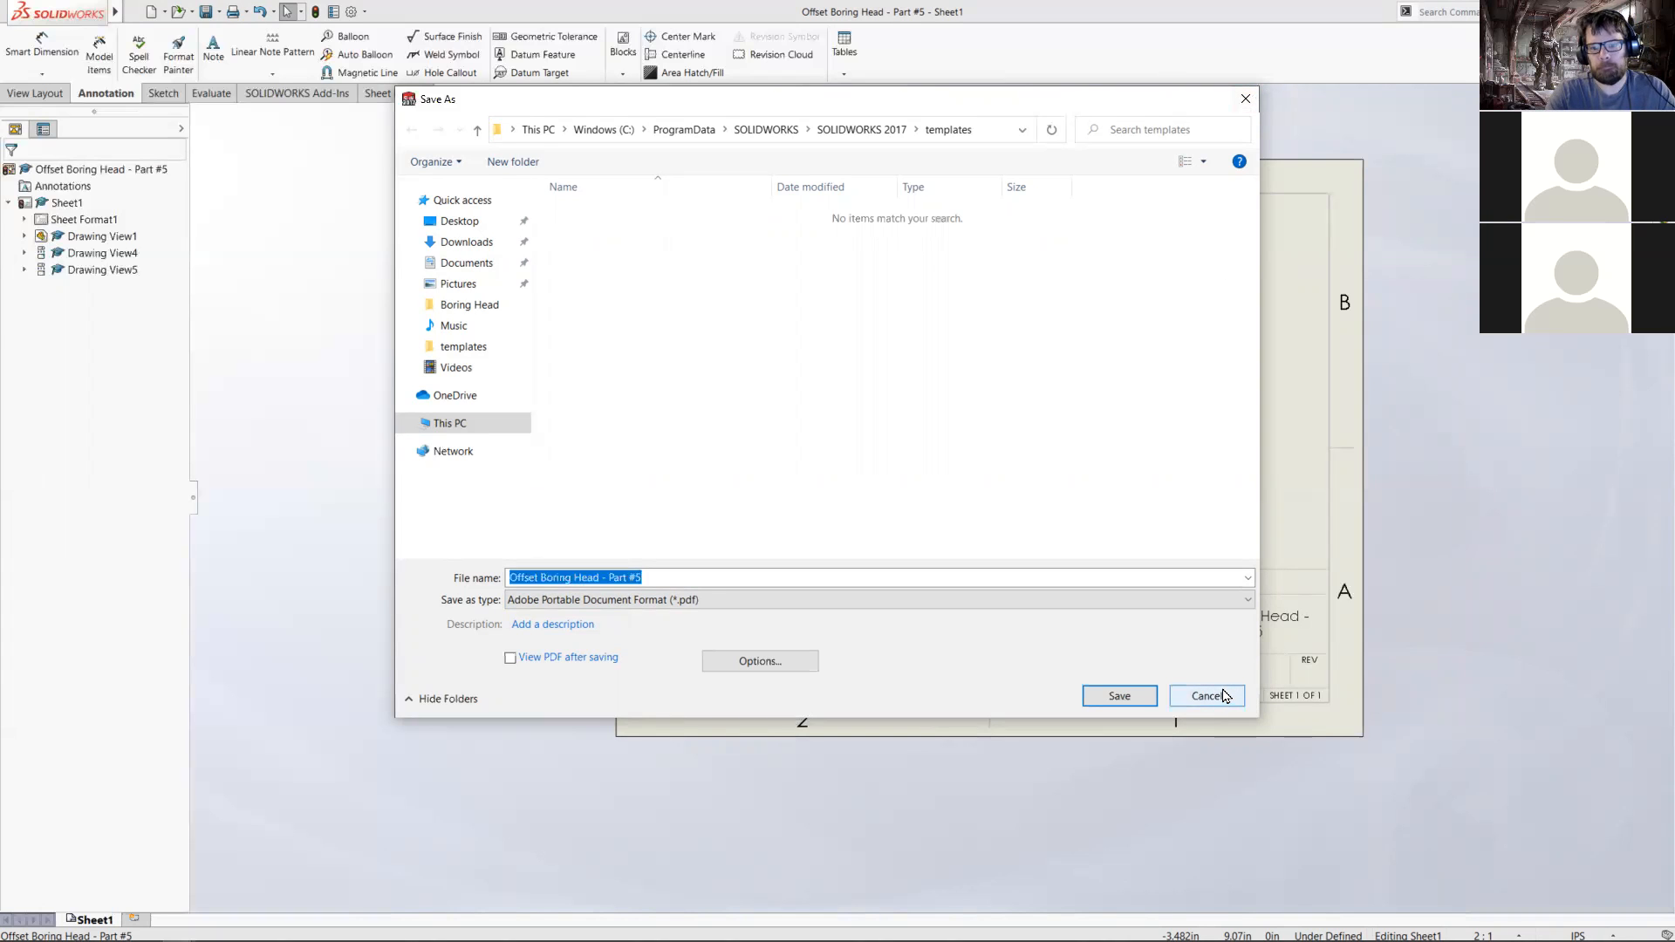
click(1142, 701)
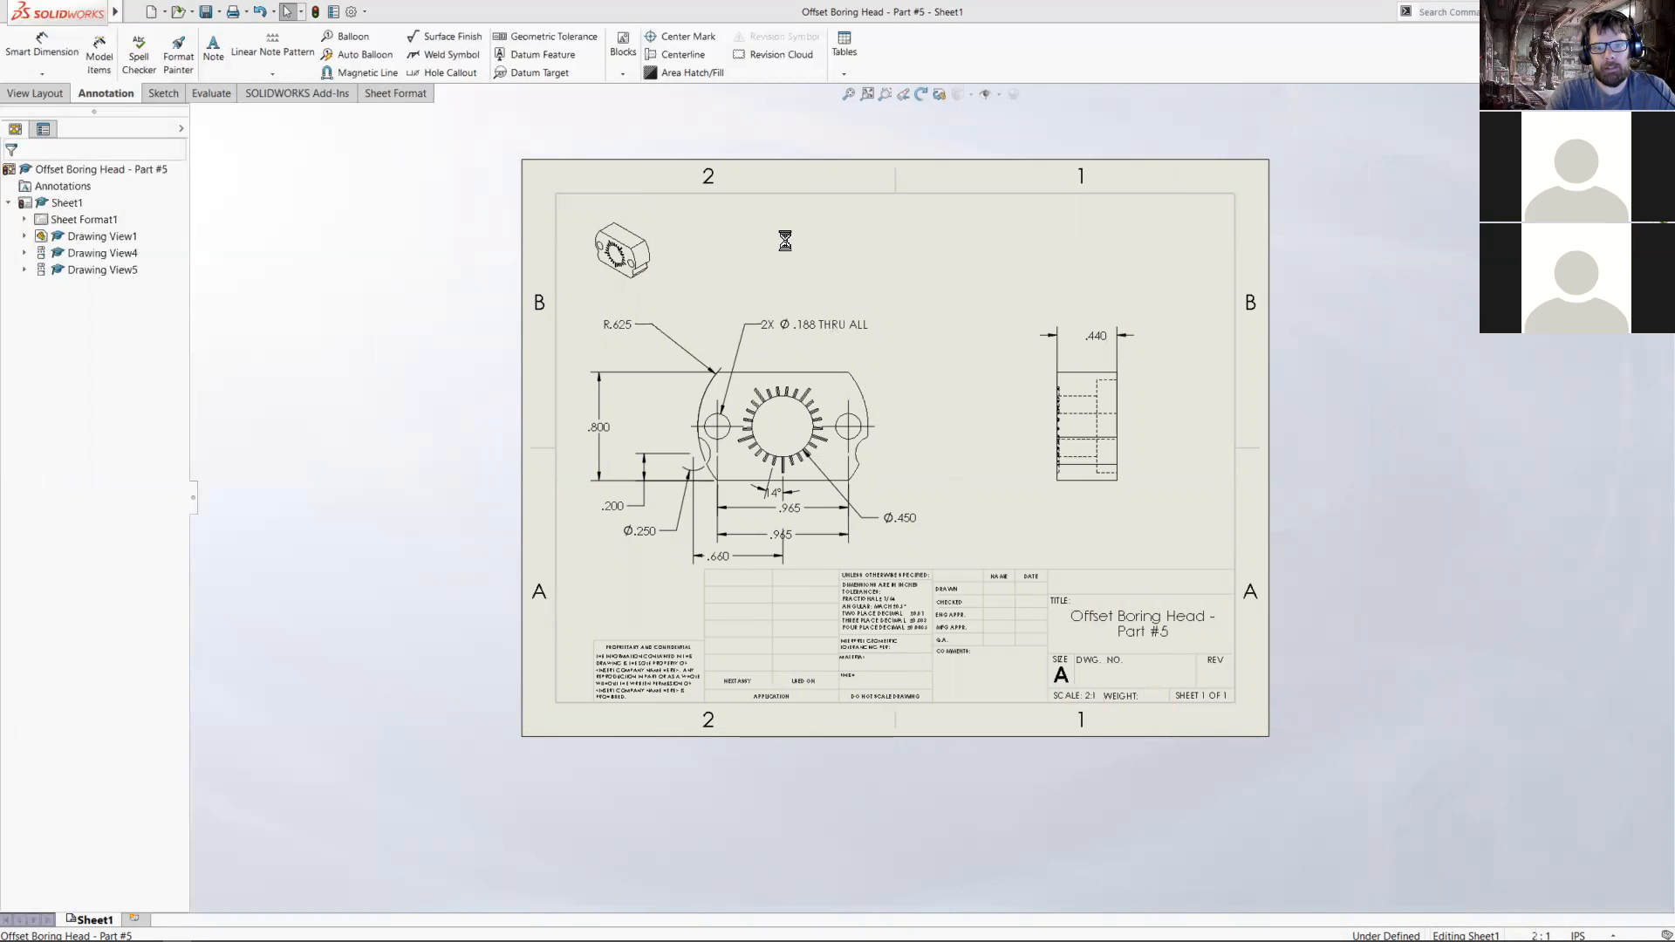
- Open the drawing template Draw - F, T, L, Iso - x.xxx.drwdot from the templates folder, filtering the file type to Template
scroll(855, 371, up, 3)
scroll(849, 377, down, 3)
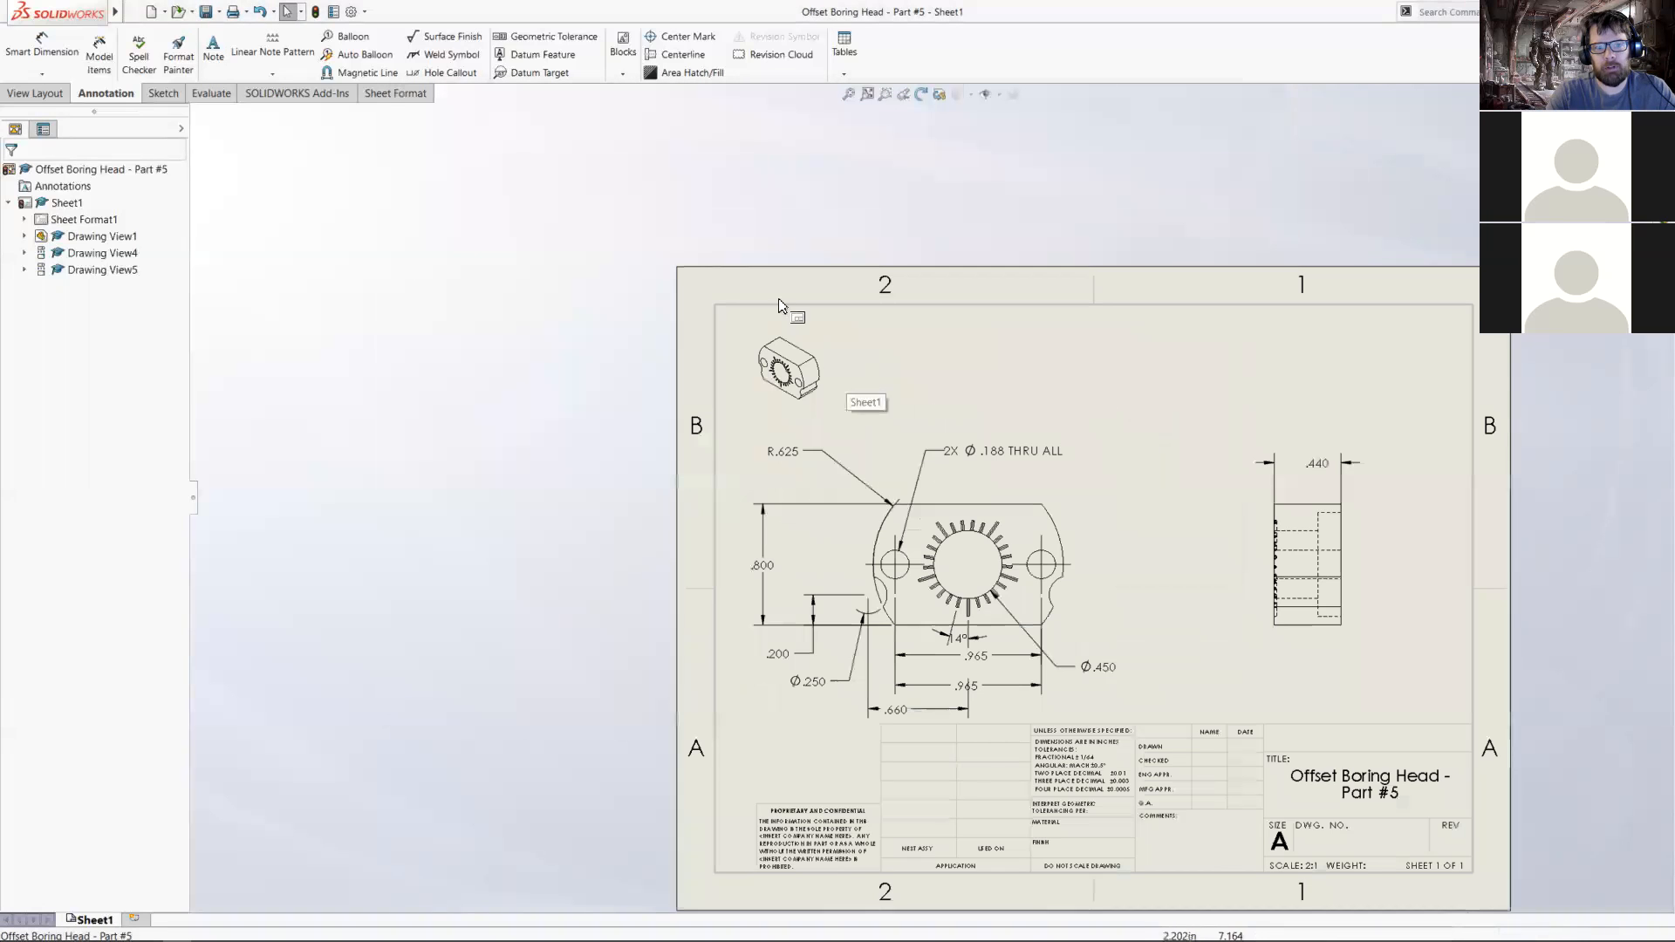
click(191, 11)
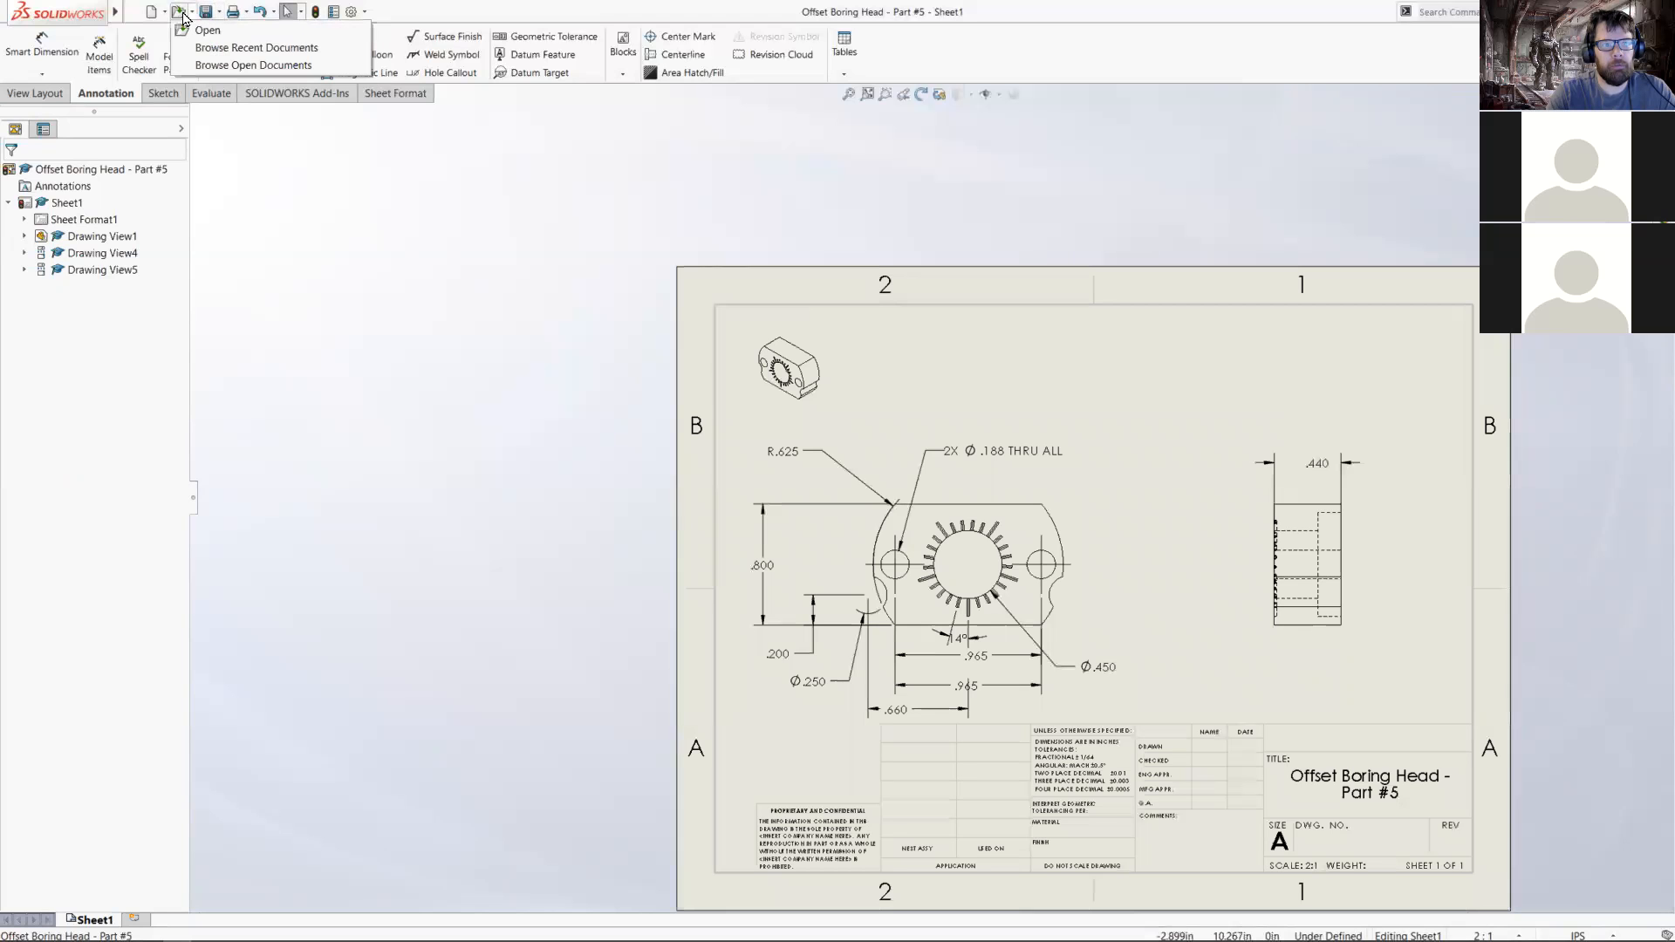
click(207, 31)
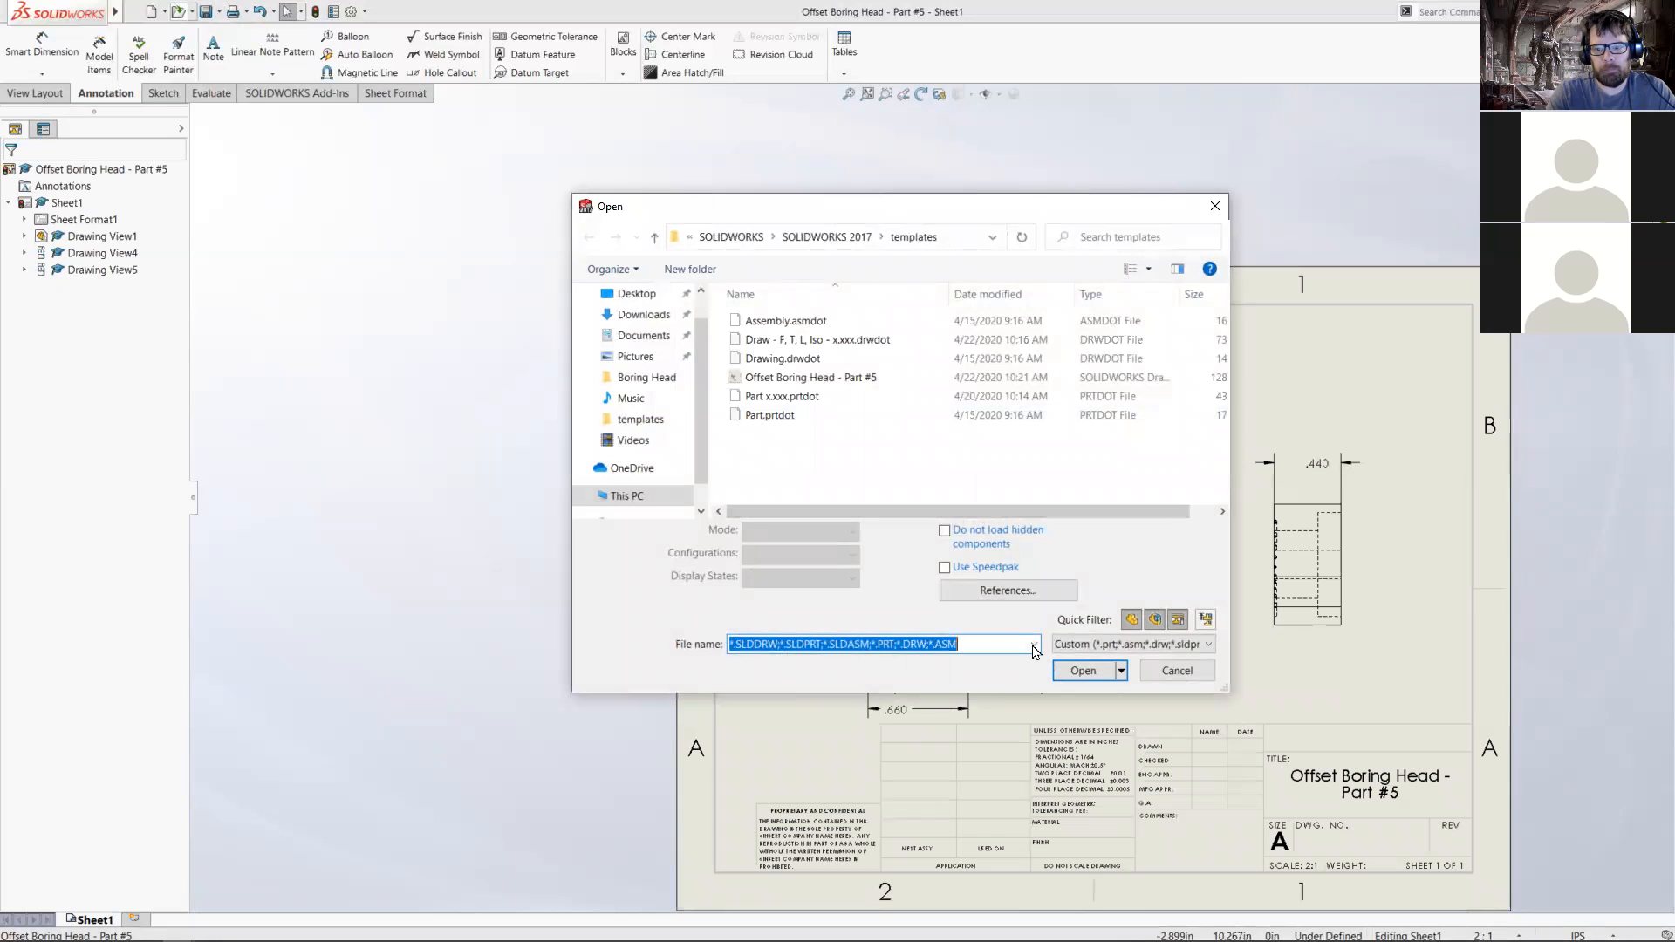
click(1097, 646)
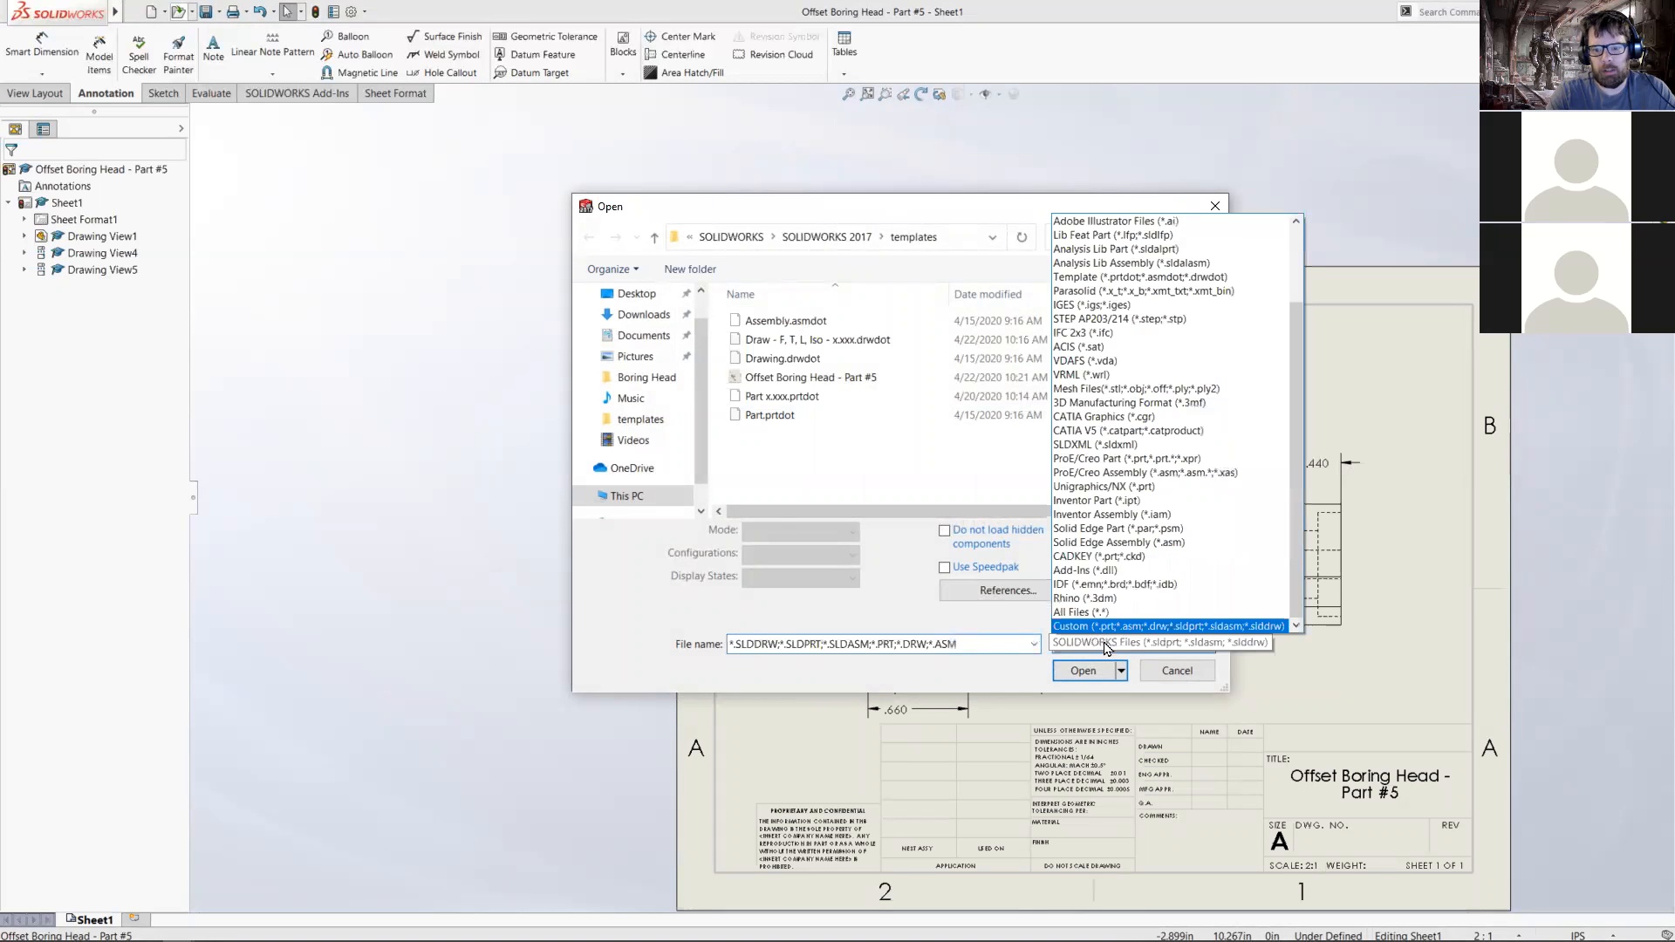
click(1113, 277)
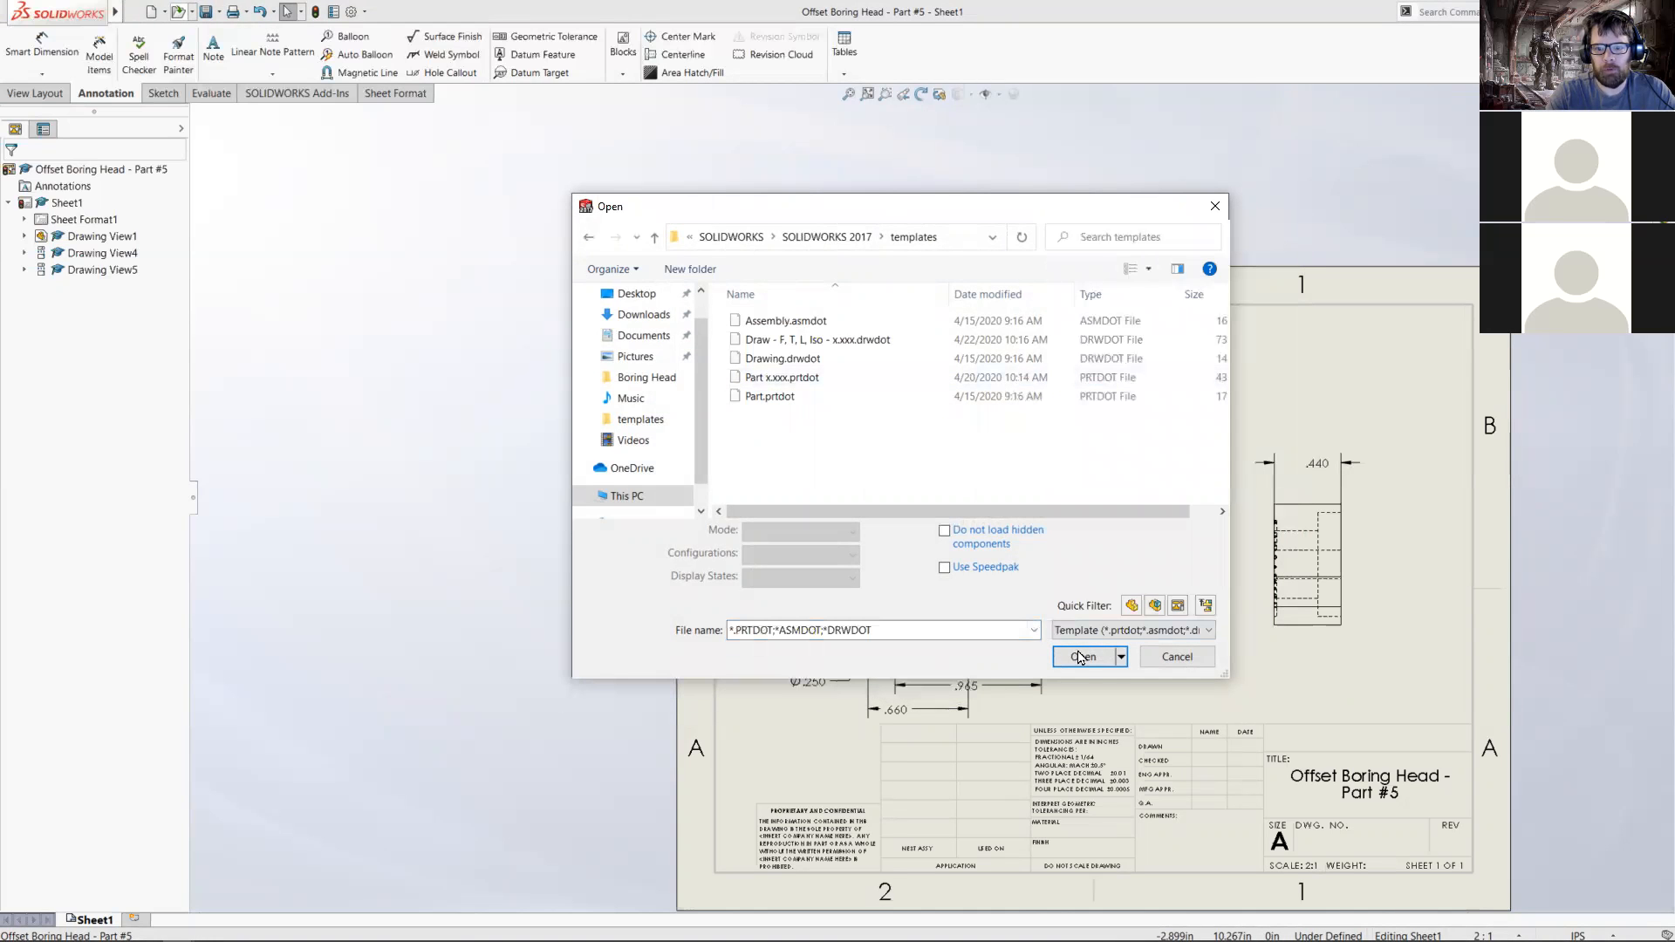
click(1110, 632)
click(1109, 634)
click(1108, 635)
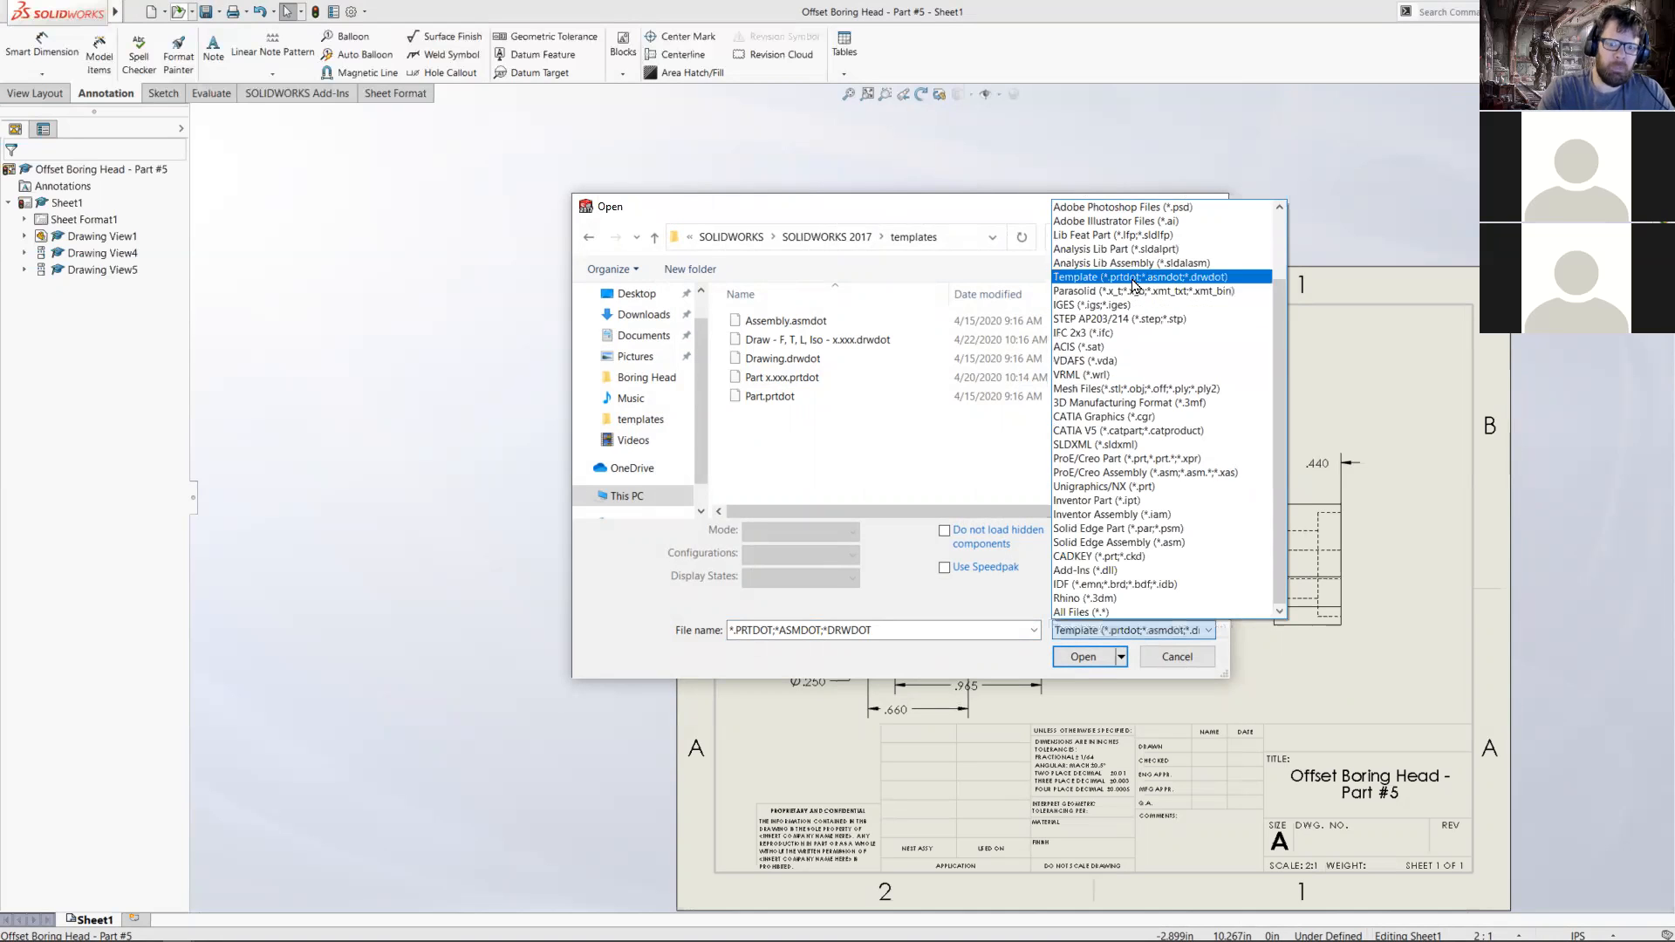
click(1079, 613)
click(1121, 631)
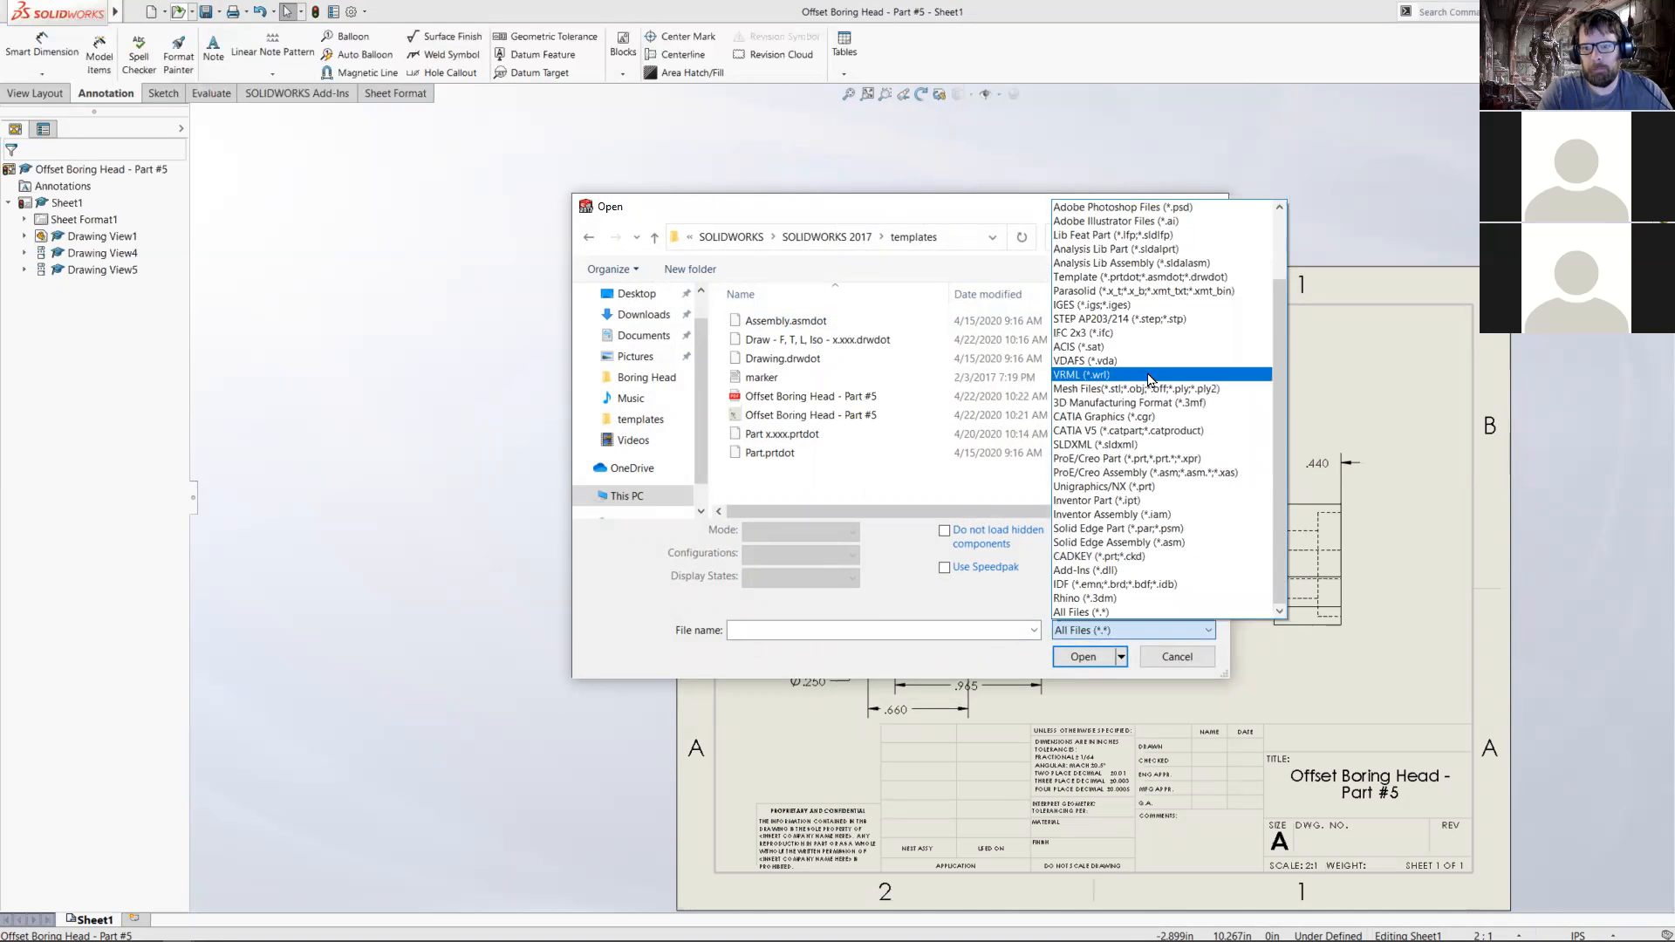
click(1152, 279)
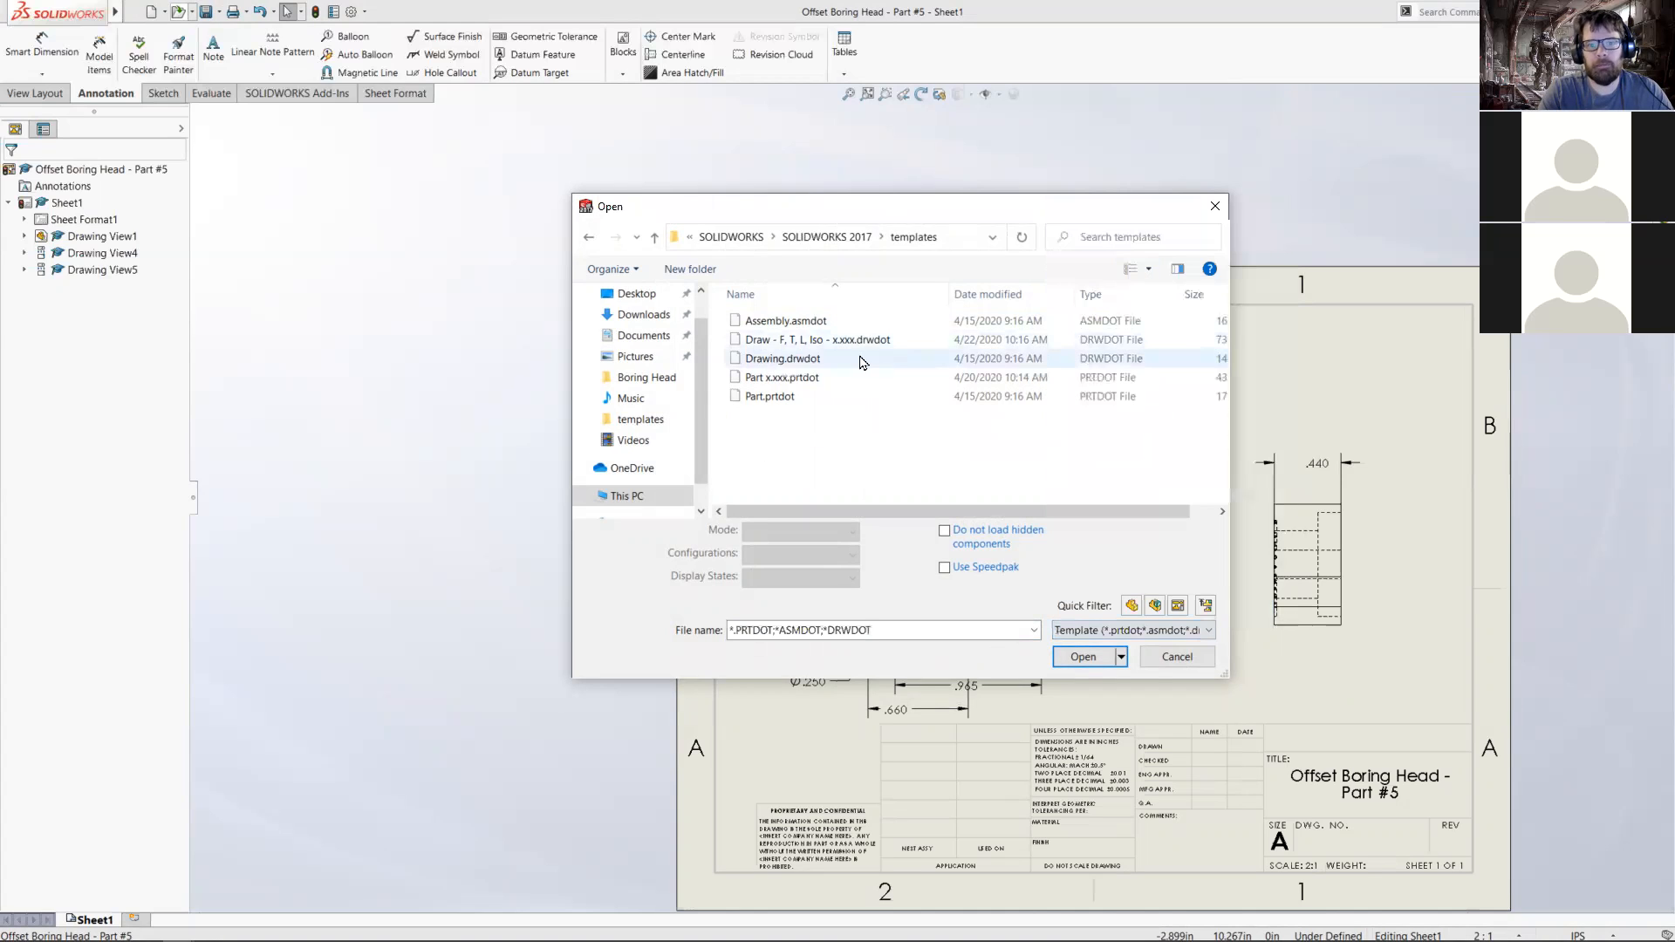
double_click(786, 339)
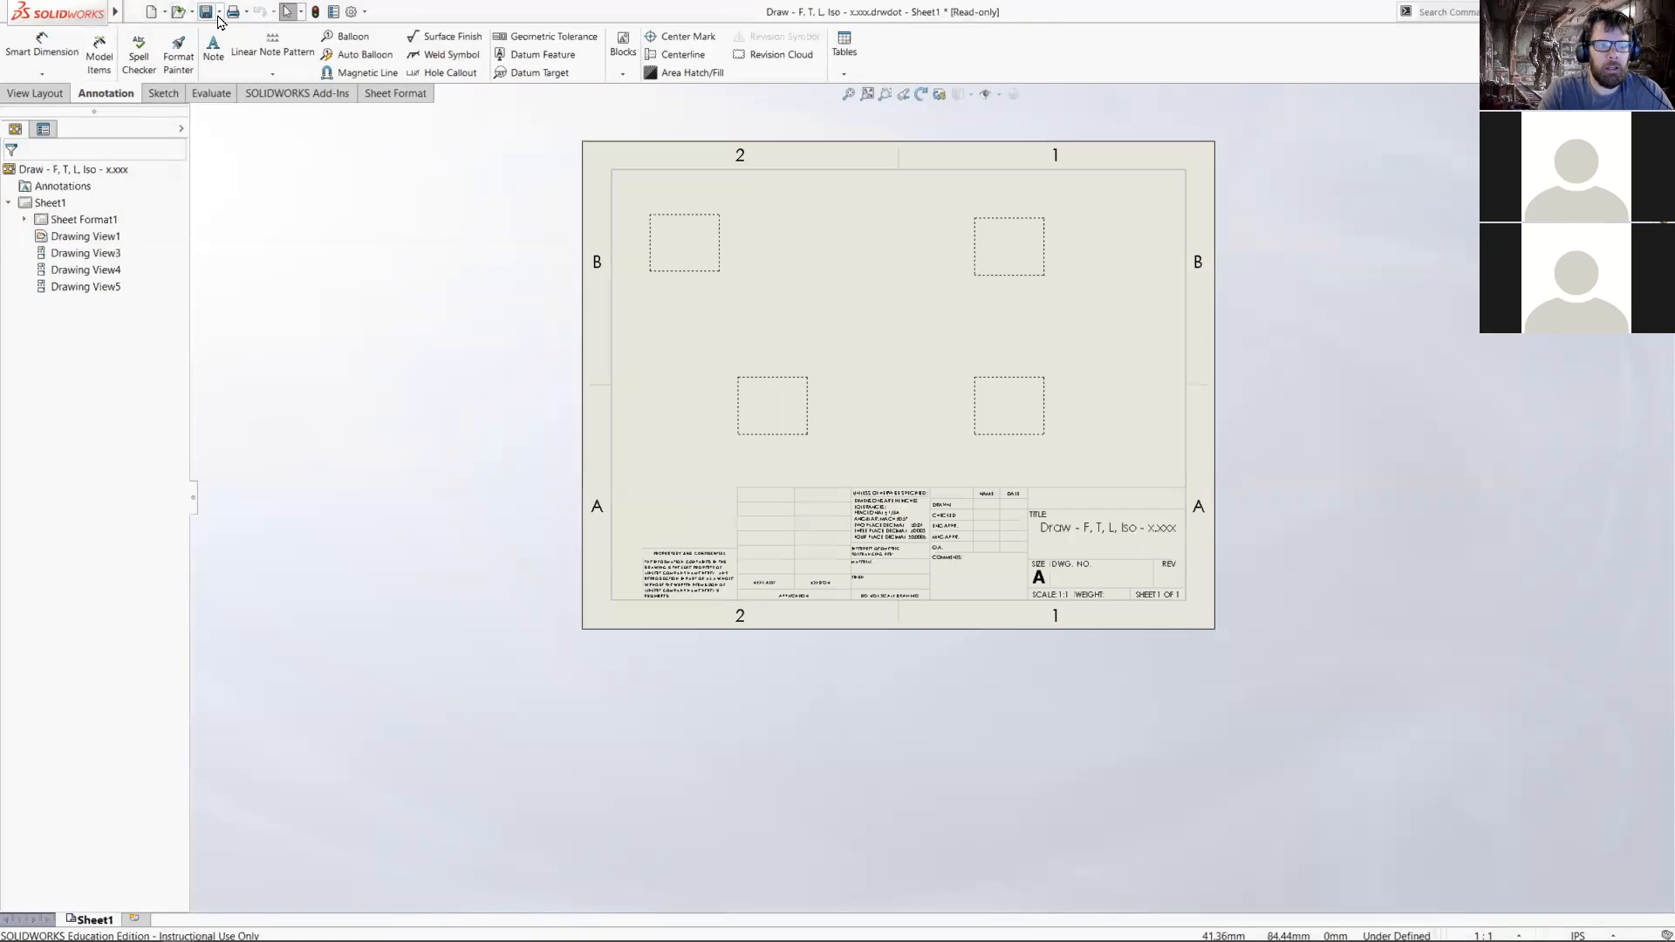
- Save a copy of the template in the templates folder as the drawing template Draw - F, L, Iso - x.xxx
click(219, 12)
click(225, 54)
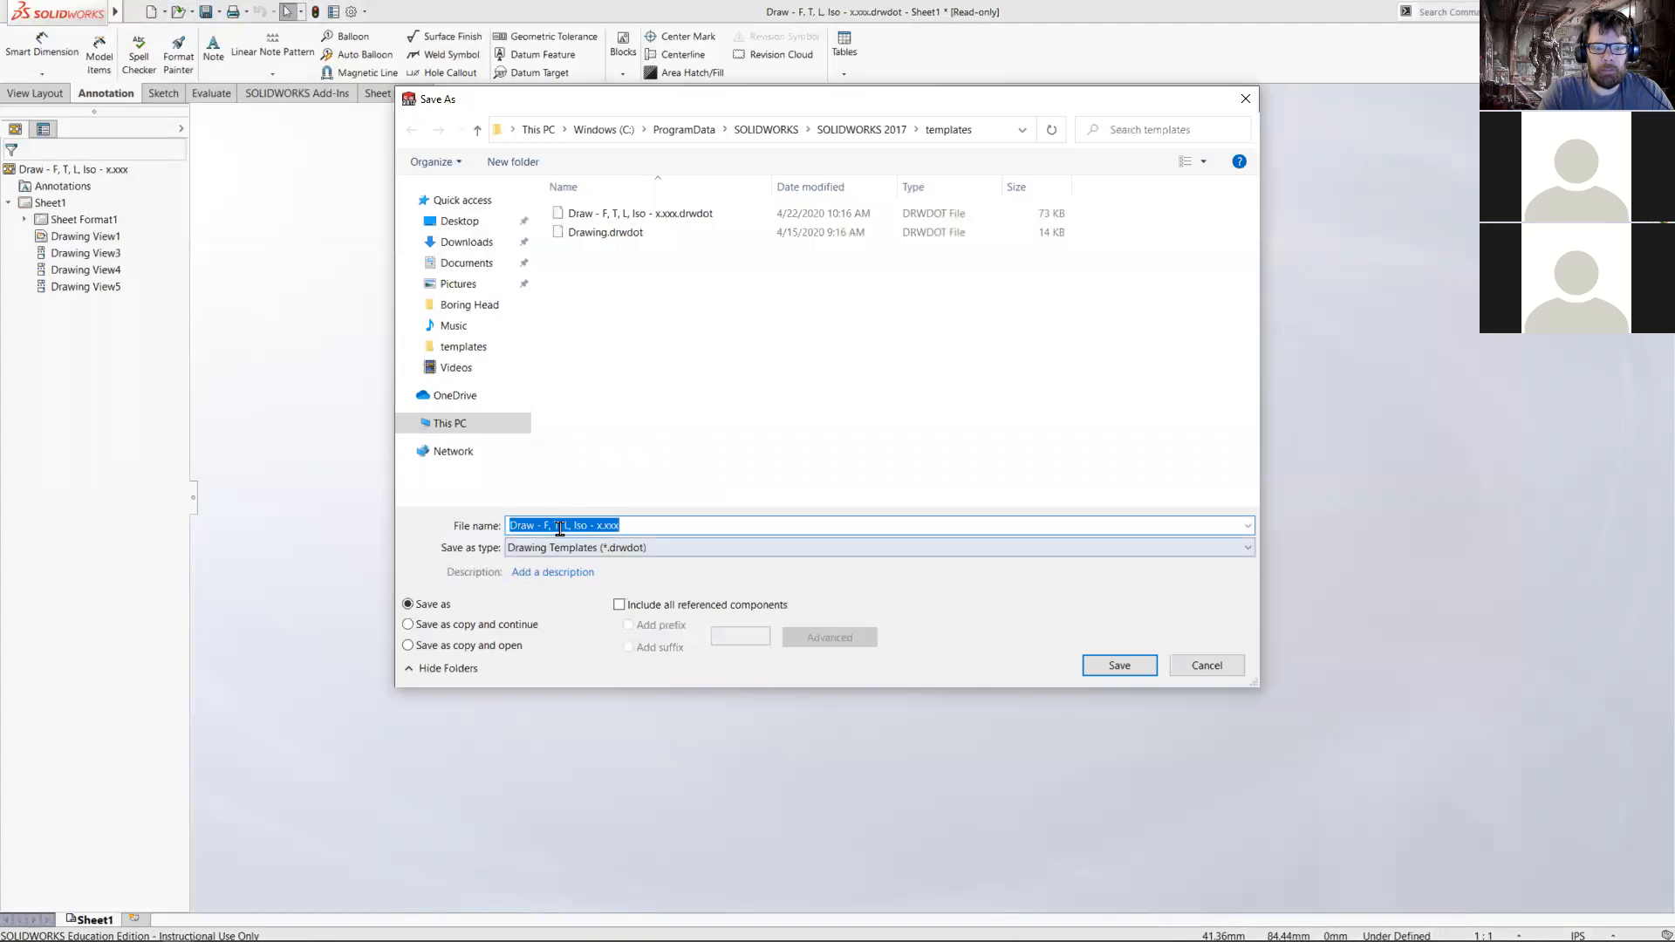
click(559, 526)
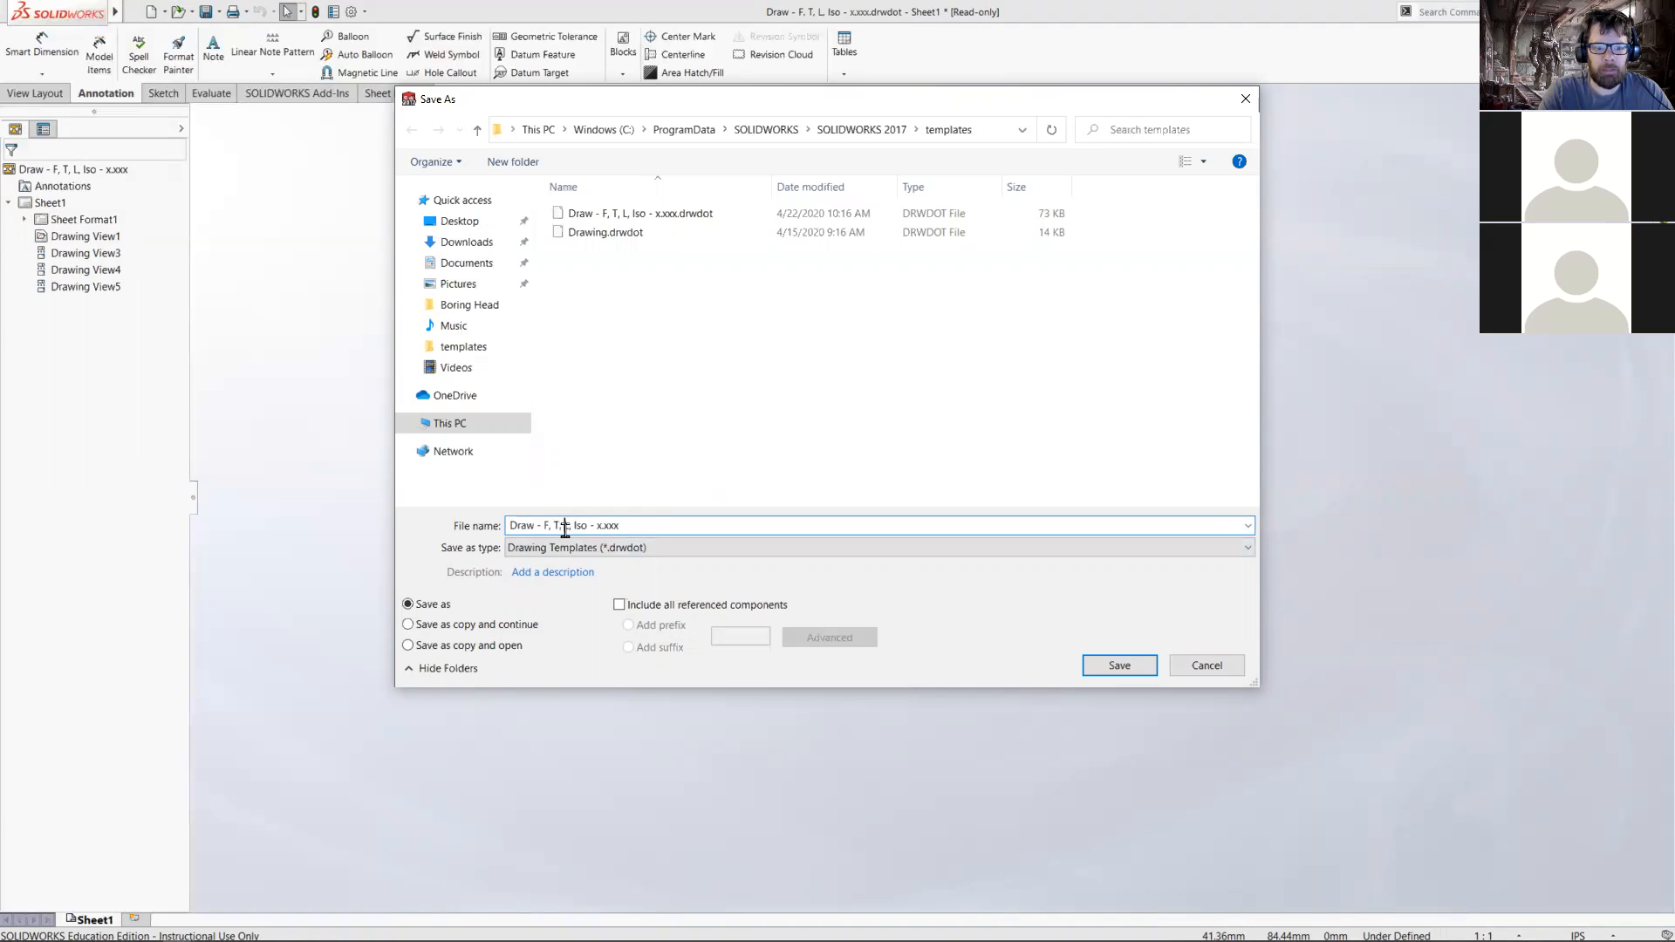
key(BackSpace)
key(BackSpace)
key(BackSpace)
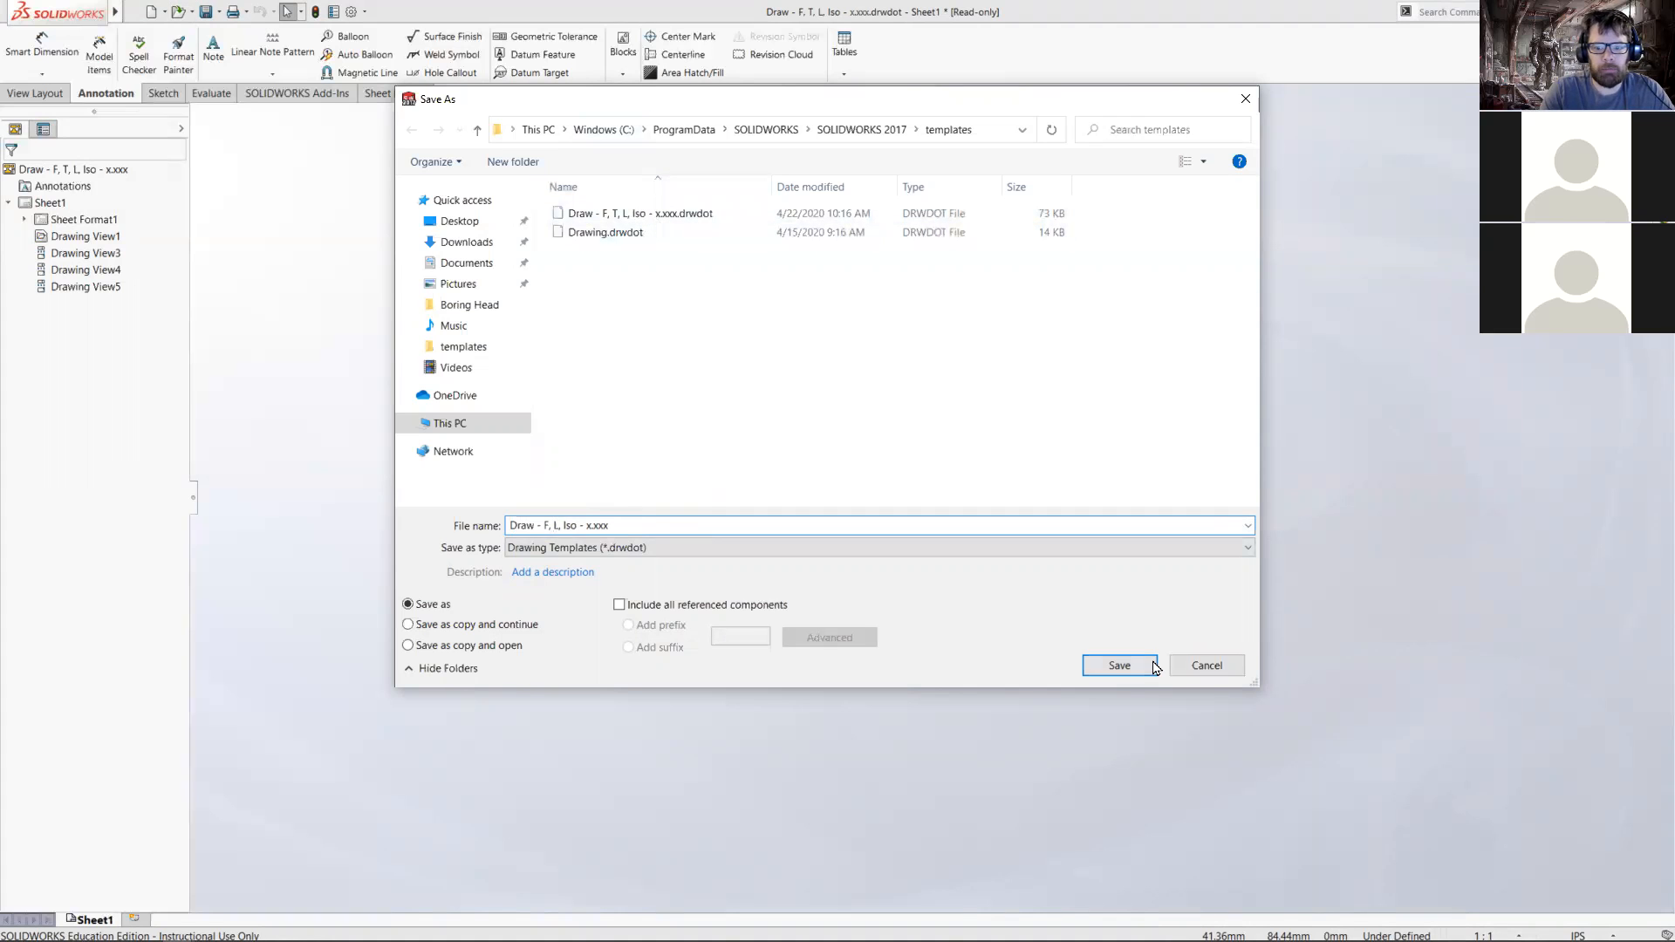
click(1119, 666)
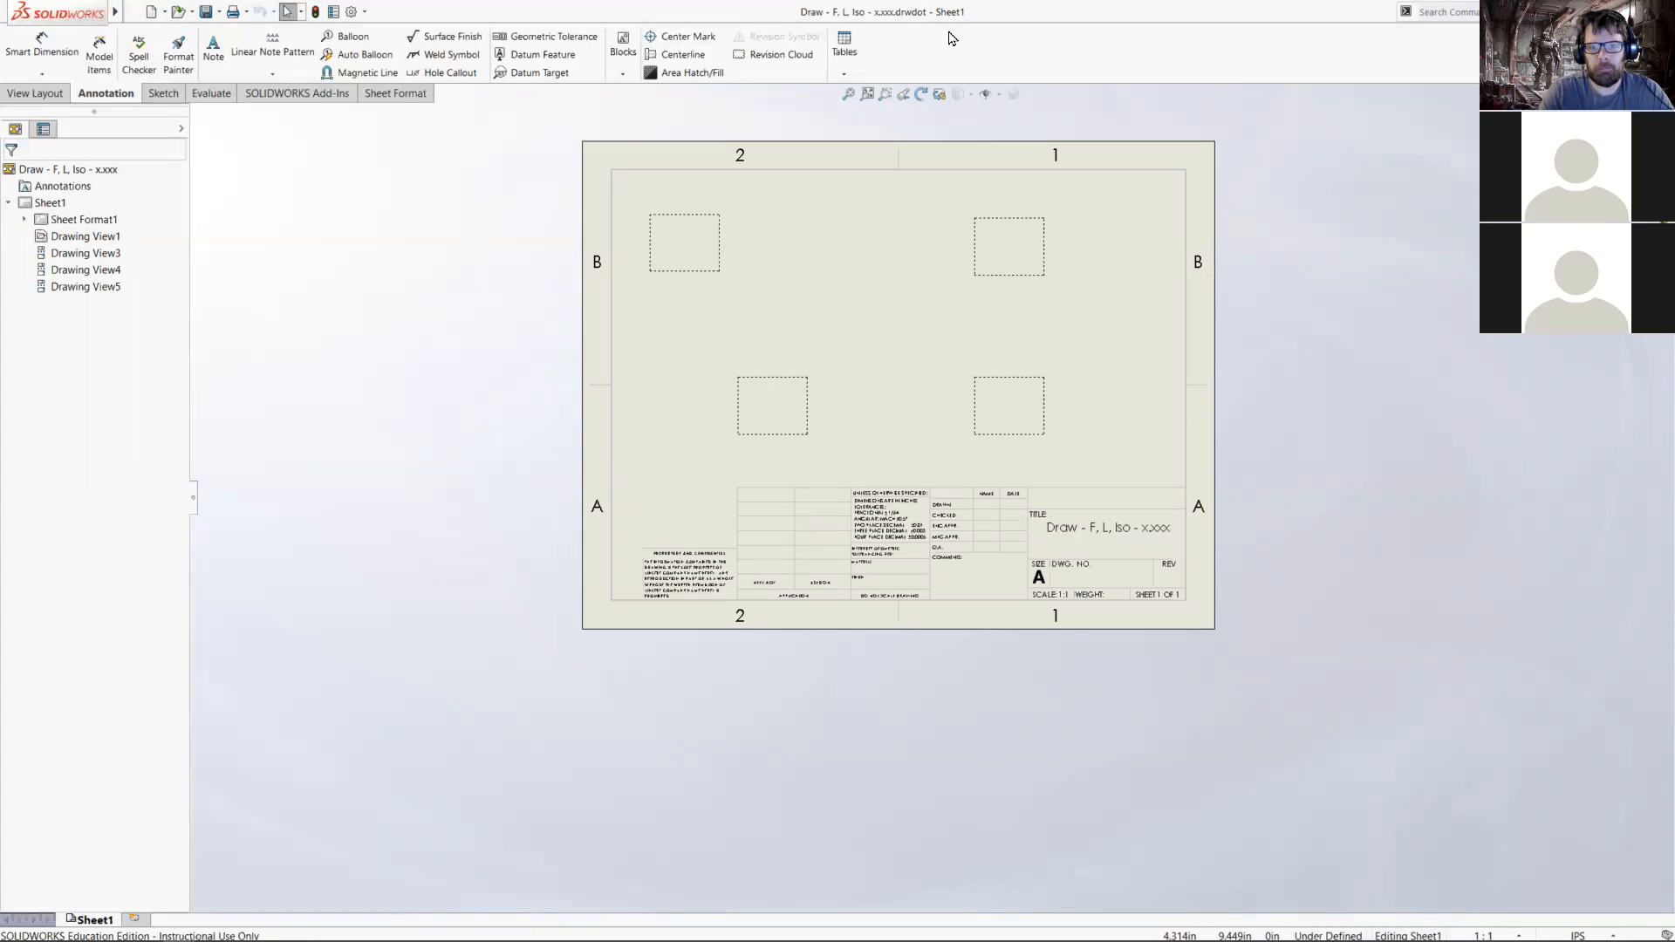
- Delete the upper-right view placeholder and reposition the two lower ones, shifting both slightly right and up on the sheet
scroll(978, 515, down, 1)
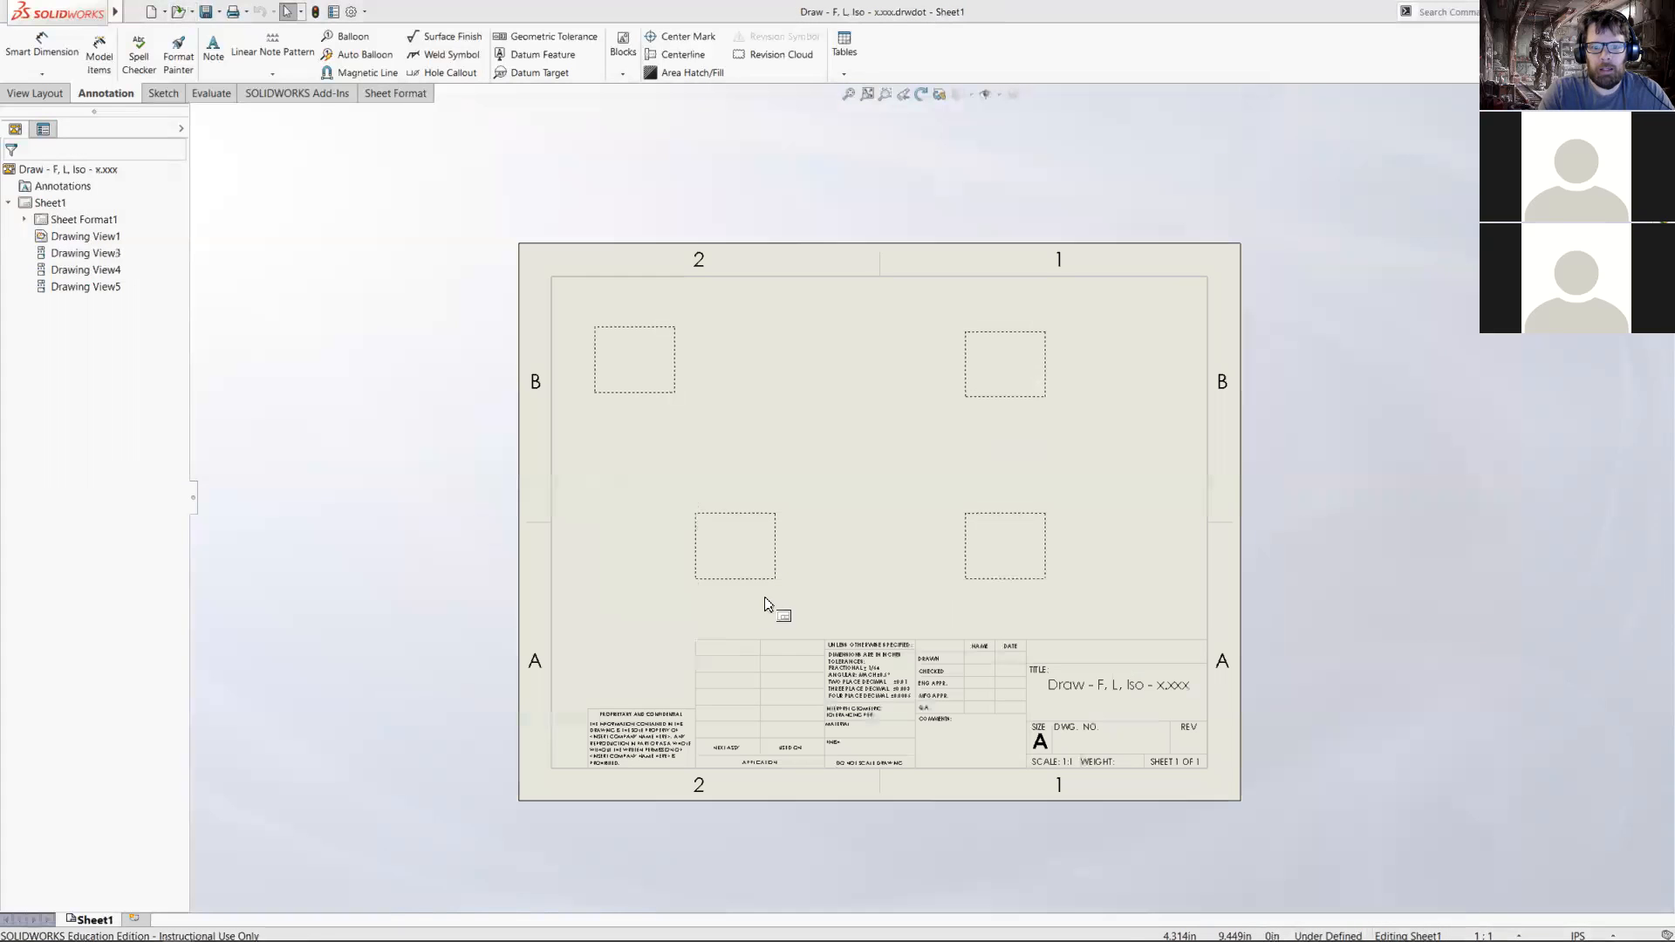
drag(772, 548, 825, 548)
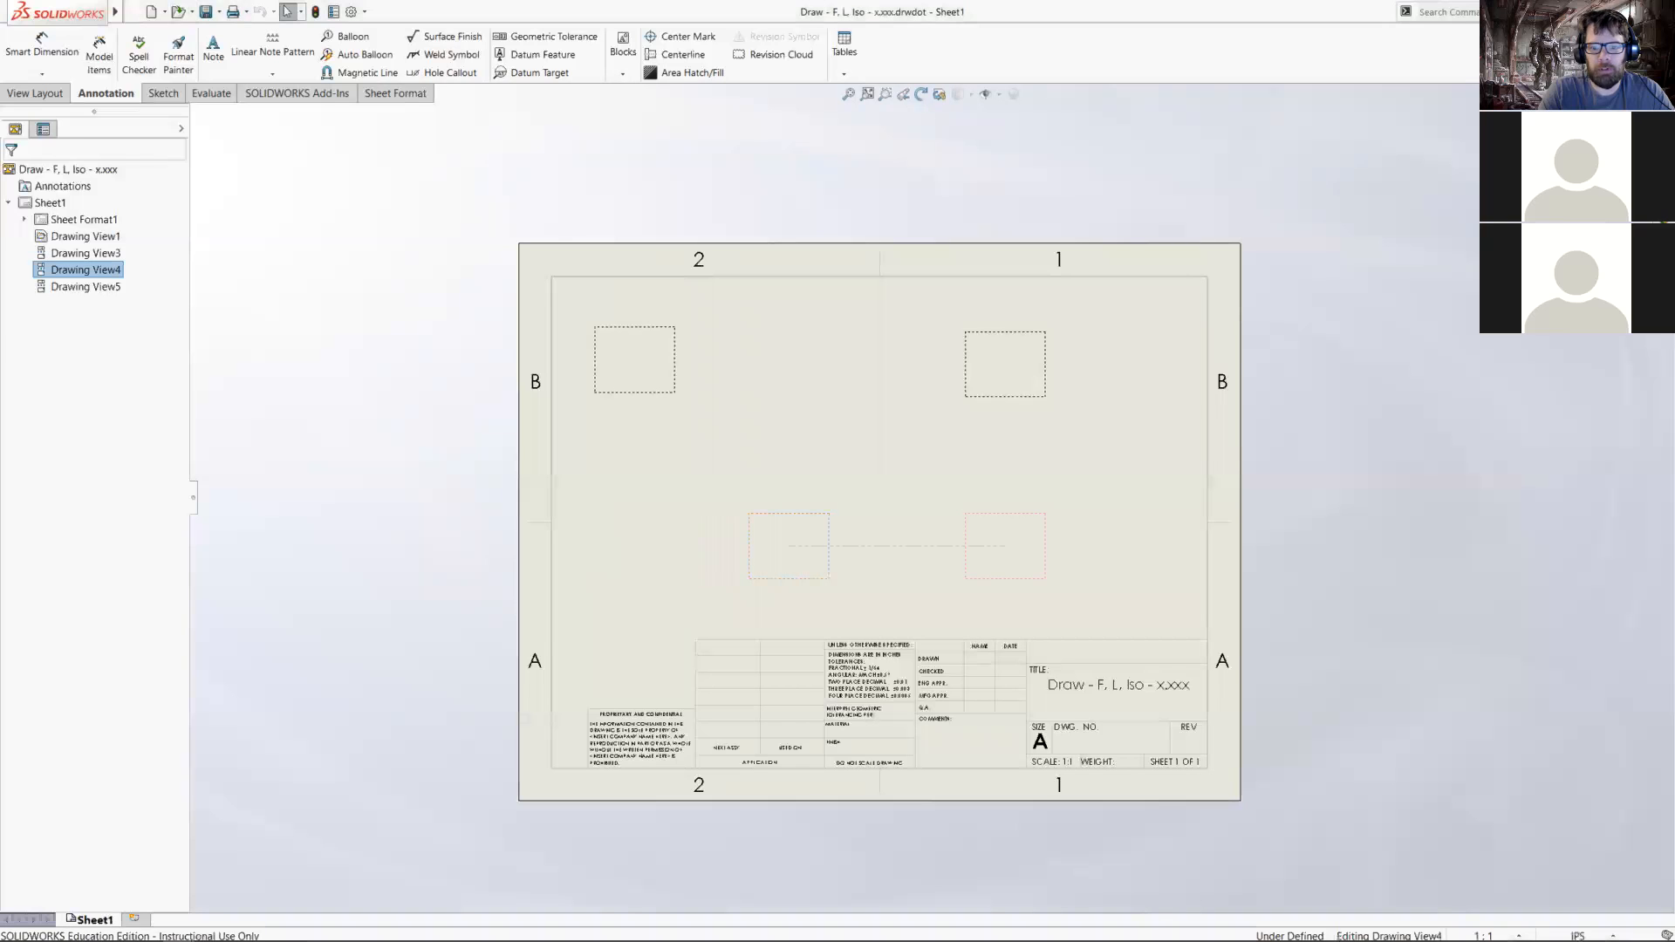
click(1041, 396)
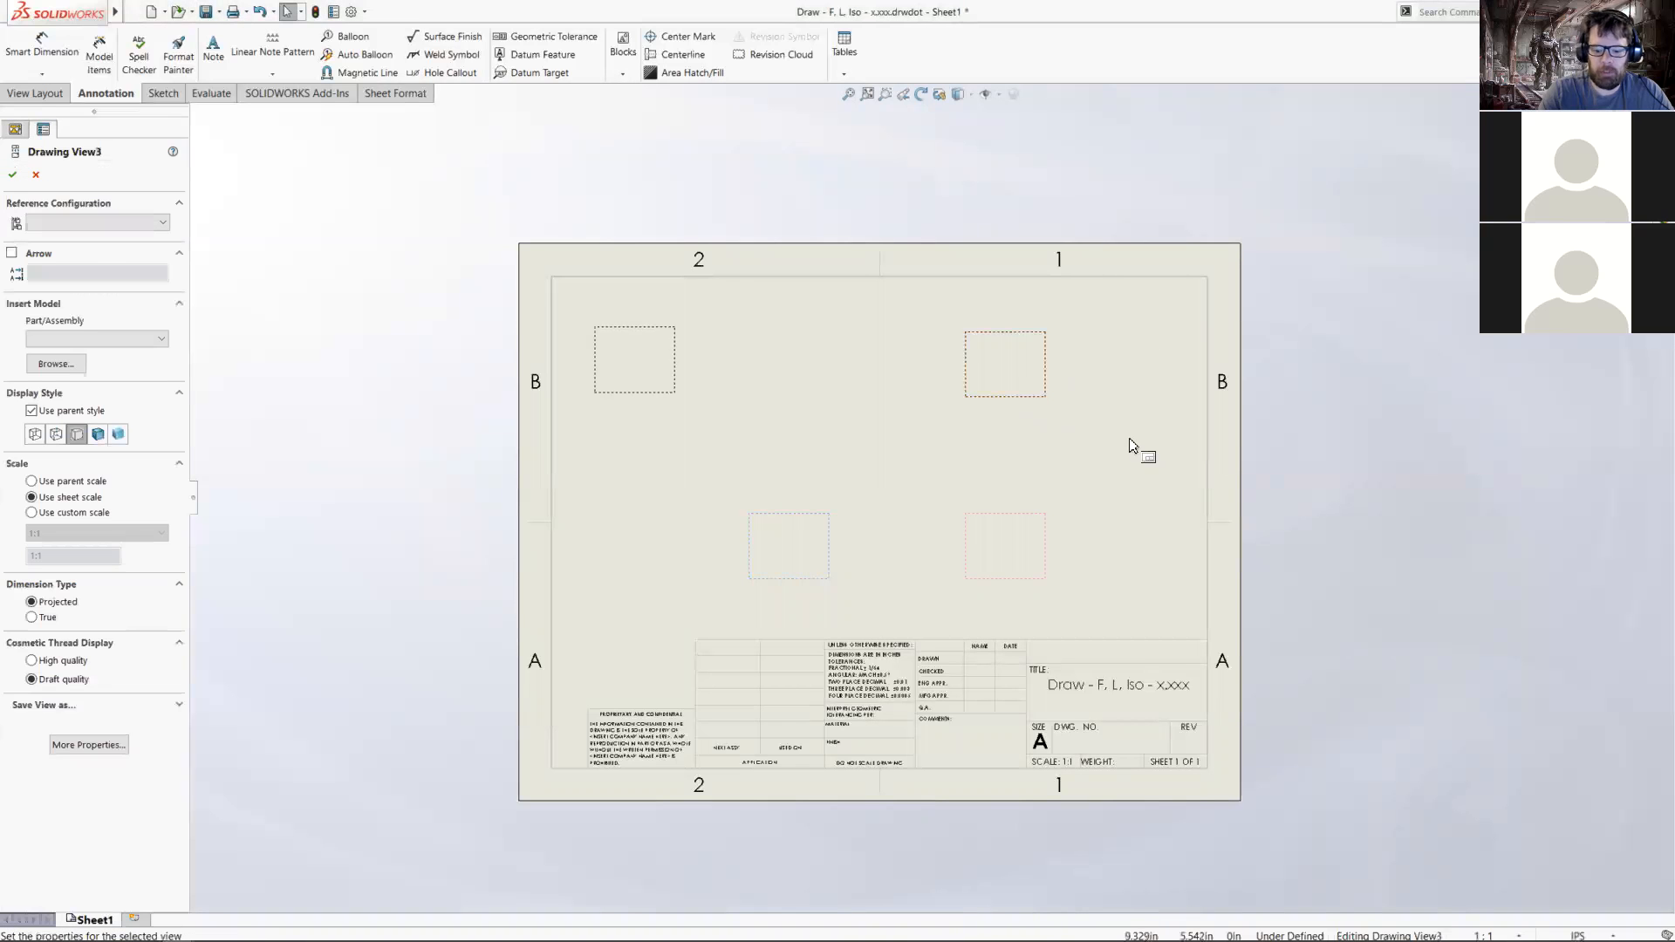
key(Delete)
drag(1058, 561, 1088, 499)
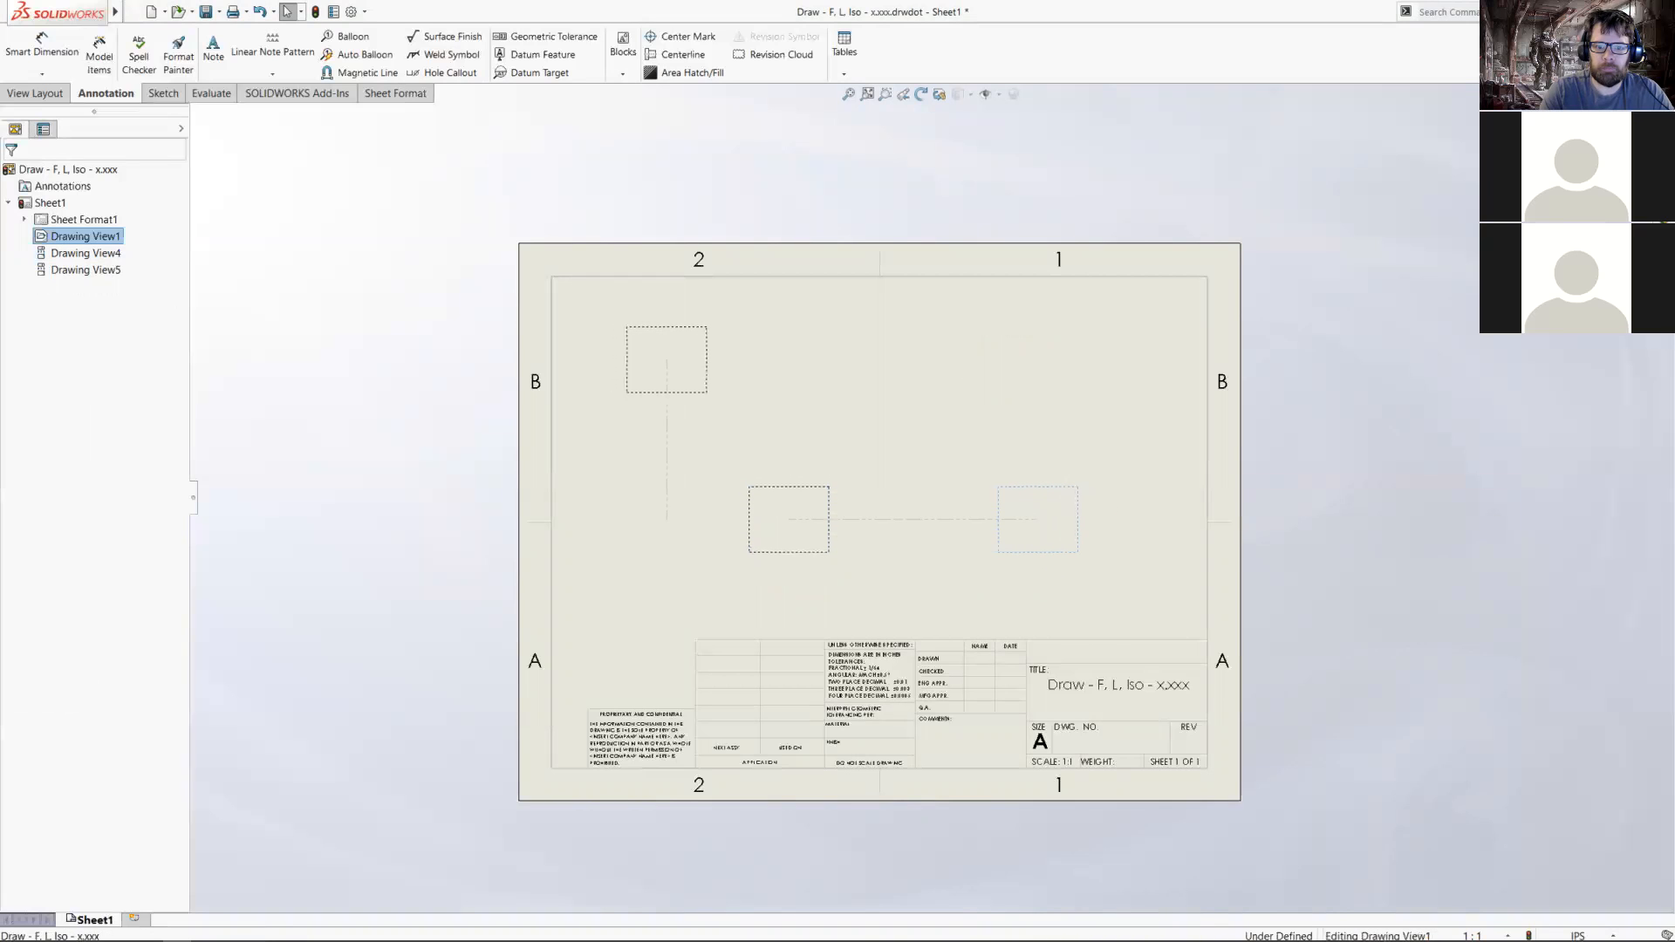
- Break the alignment of the upper-left isometric view placeholder and move it closer to the sheet's upper-left corner
click(637, 388)
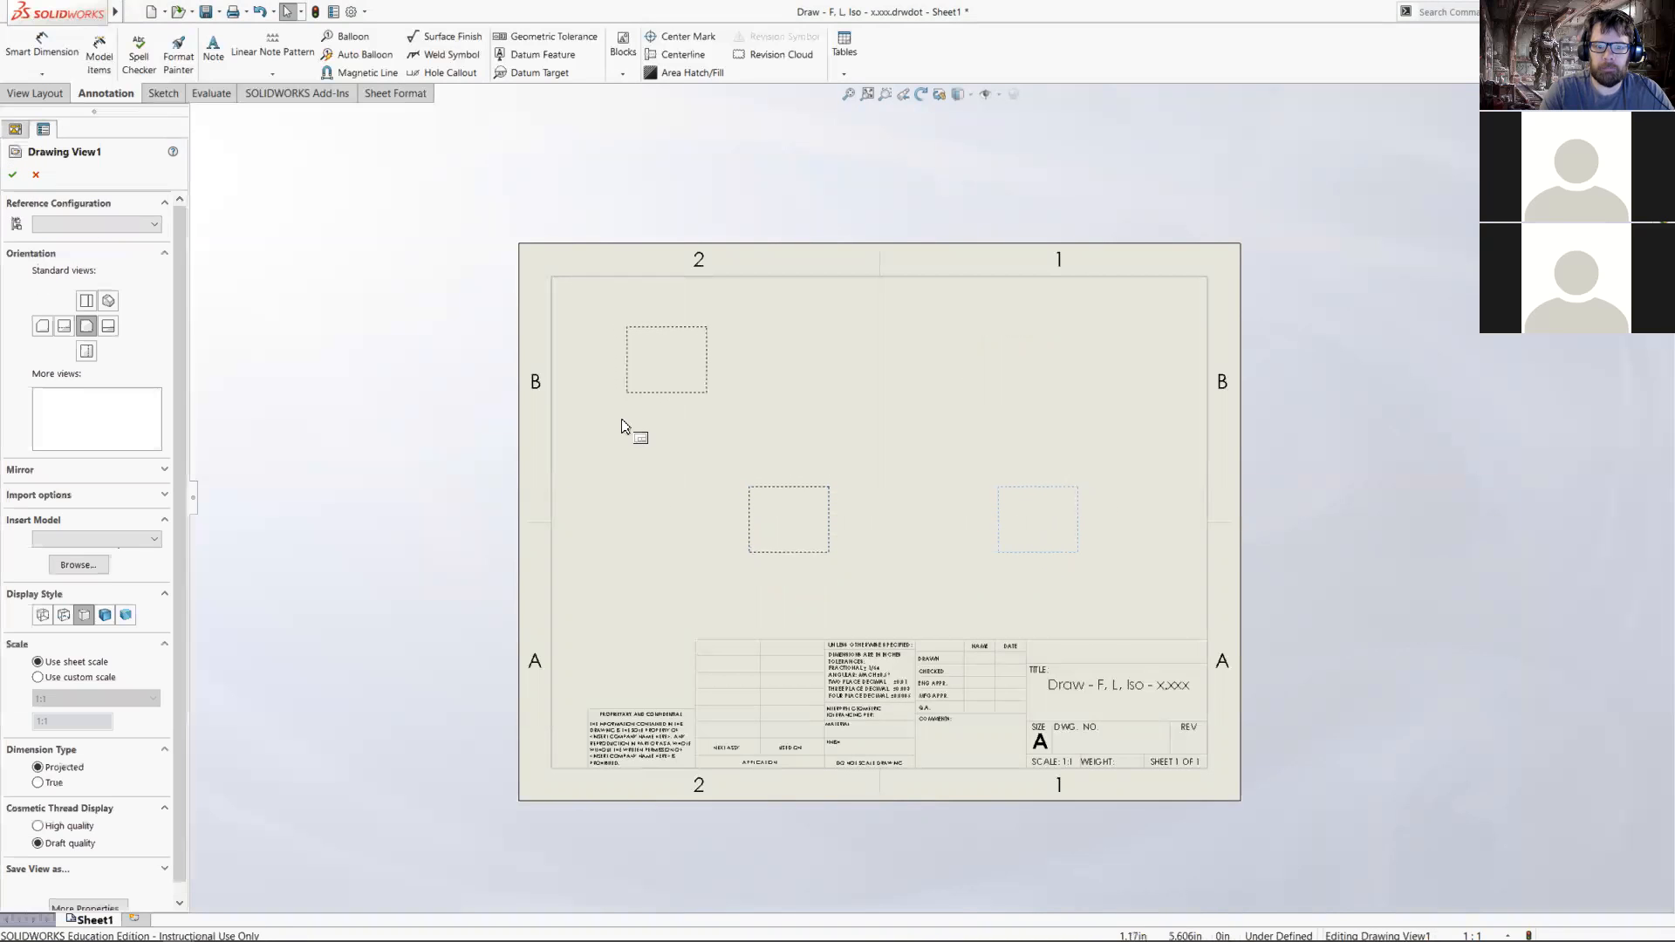
right_click(664, 394)
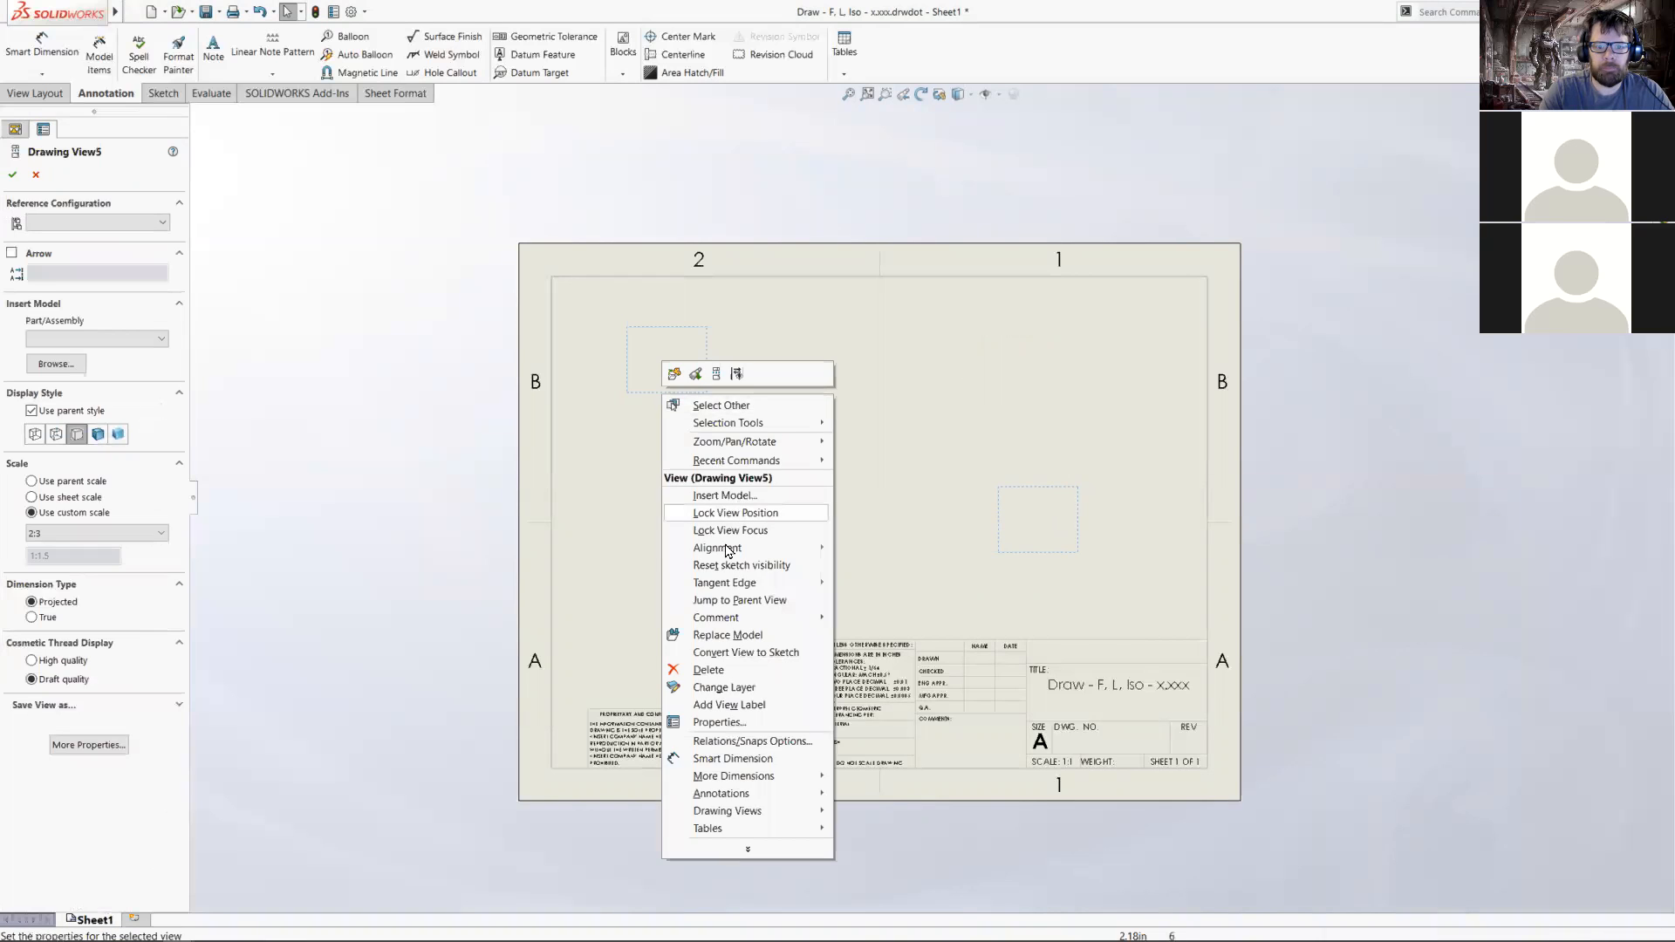
mouse_move(728, 548)
click(902, 551)
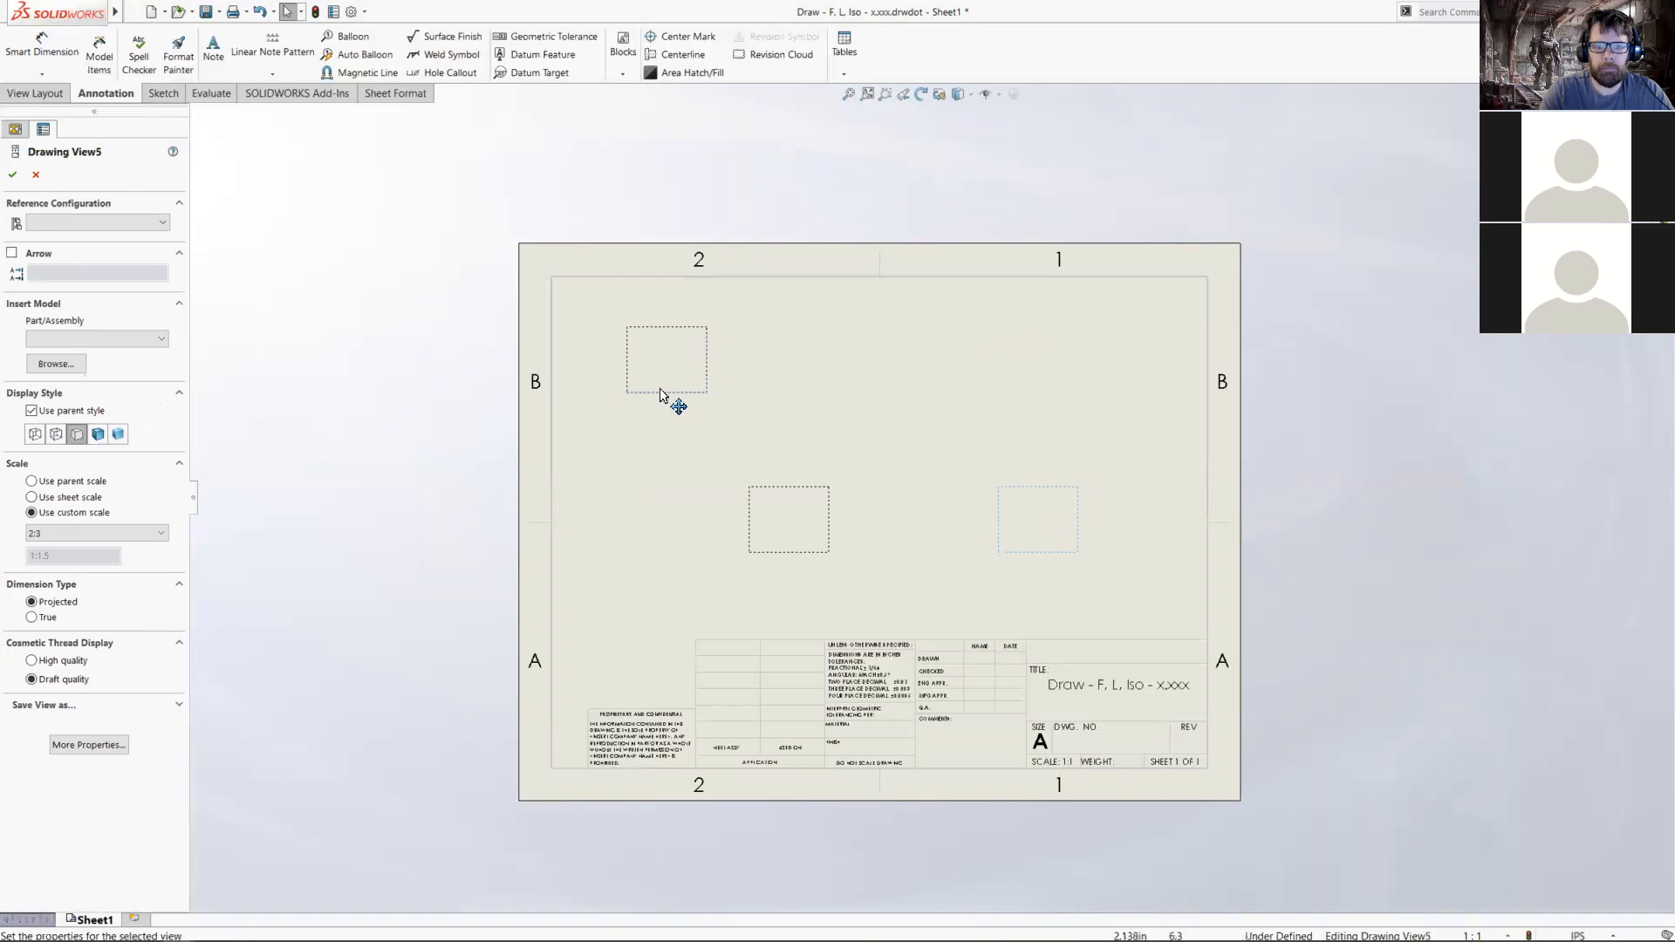
drag(660, 395, 614, 369)
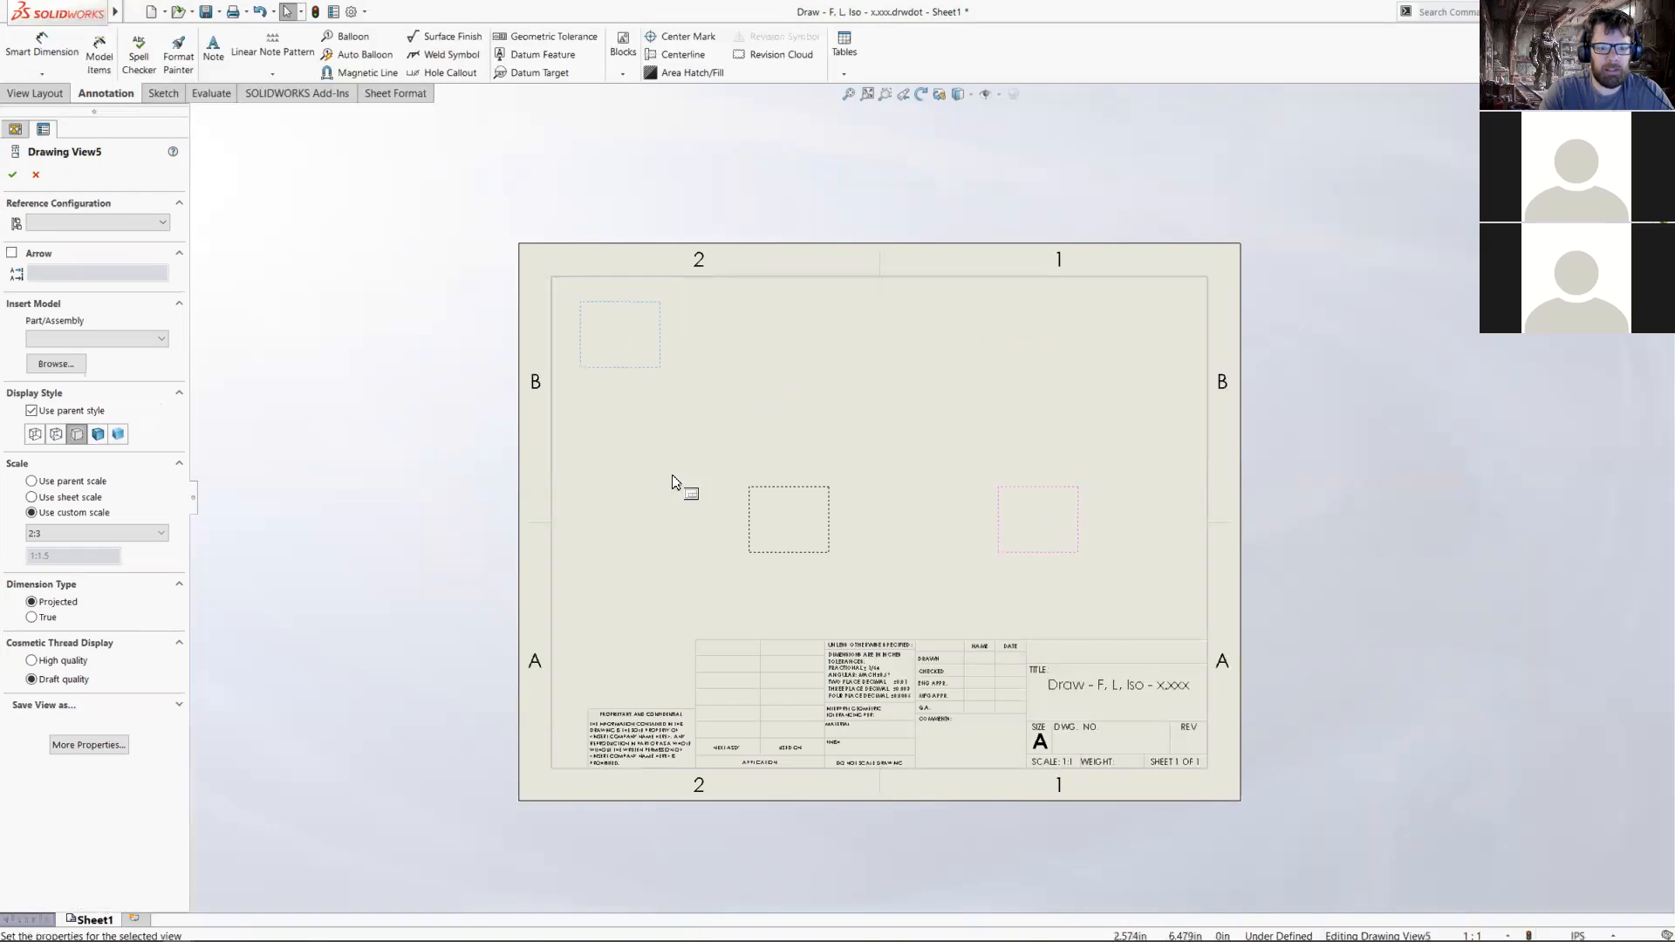
click(13, 176)
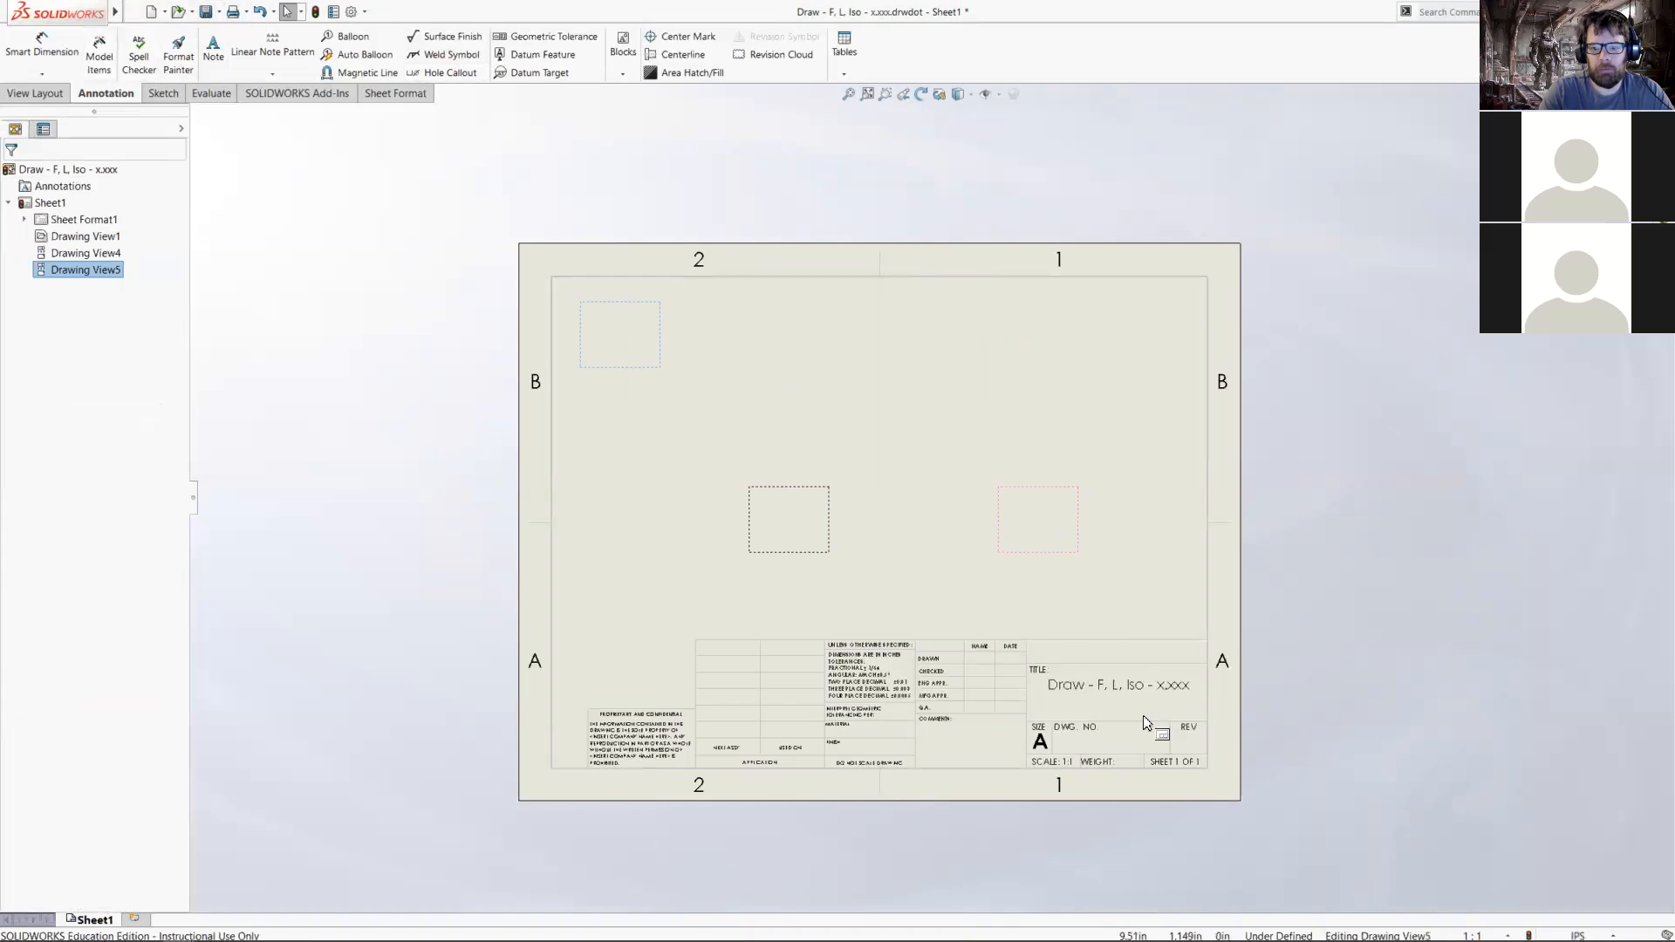
- Save the Draw - F, L, Iso - x.xxx drawing template and return to the Offset Boring Head - Part #5 model
click(206, 12)
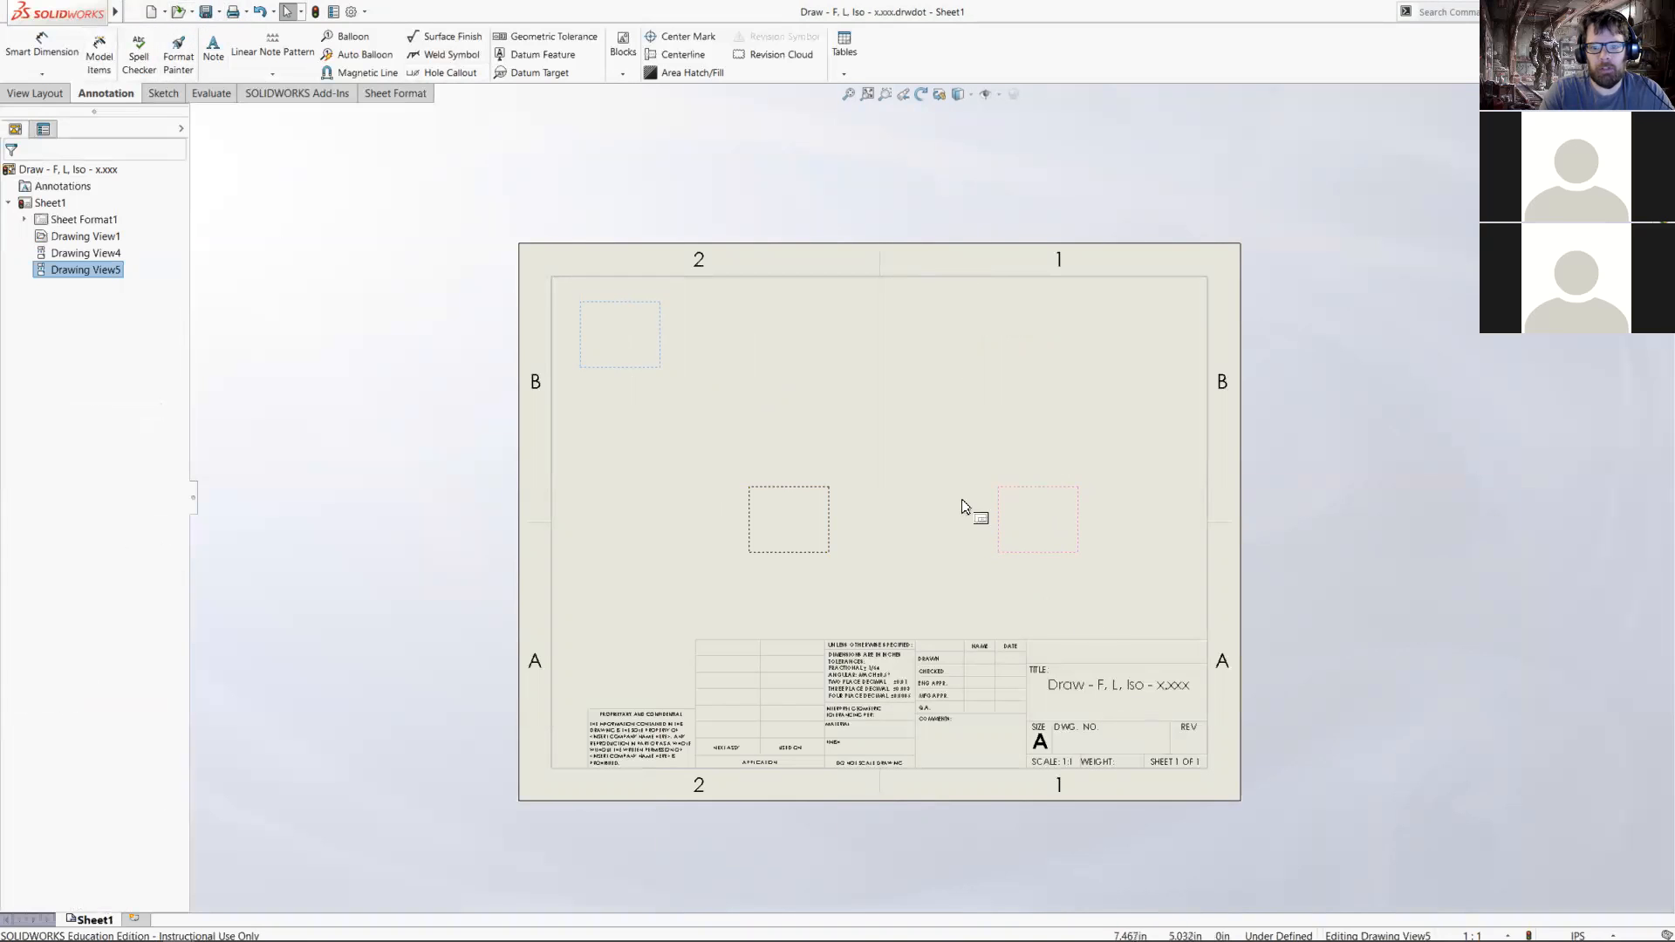
scroll(917, 498, down, 2)
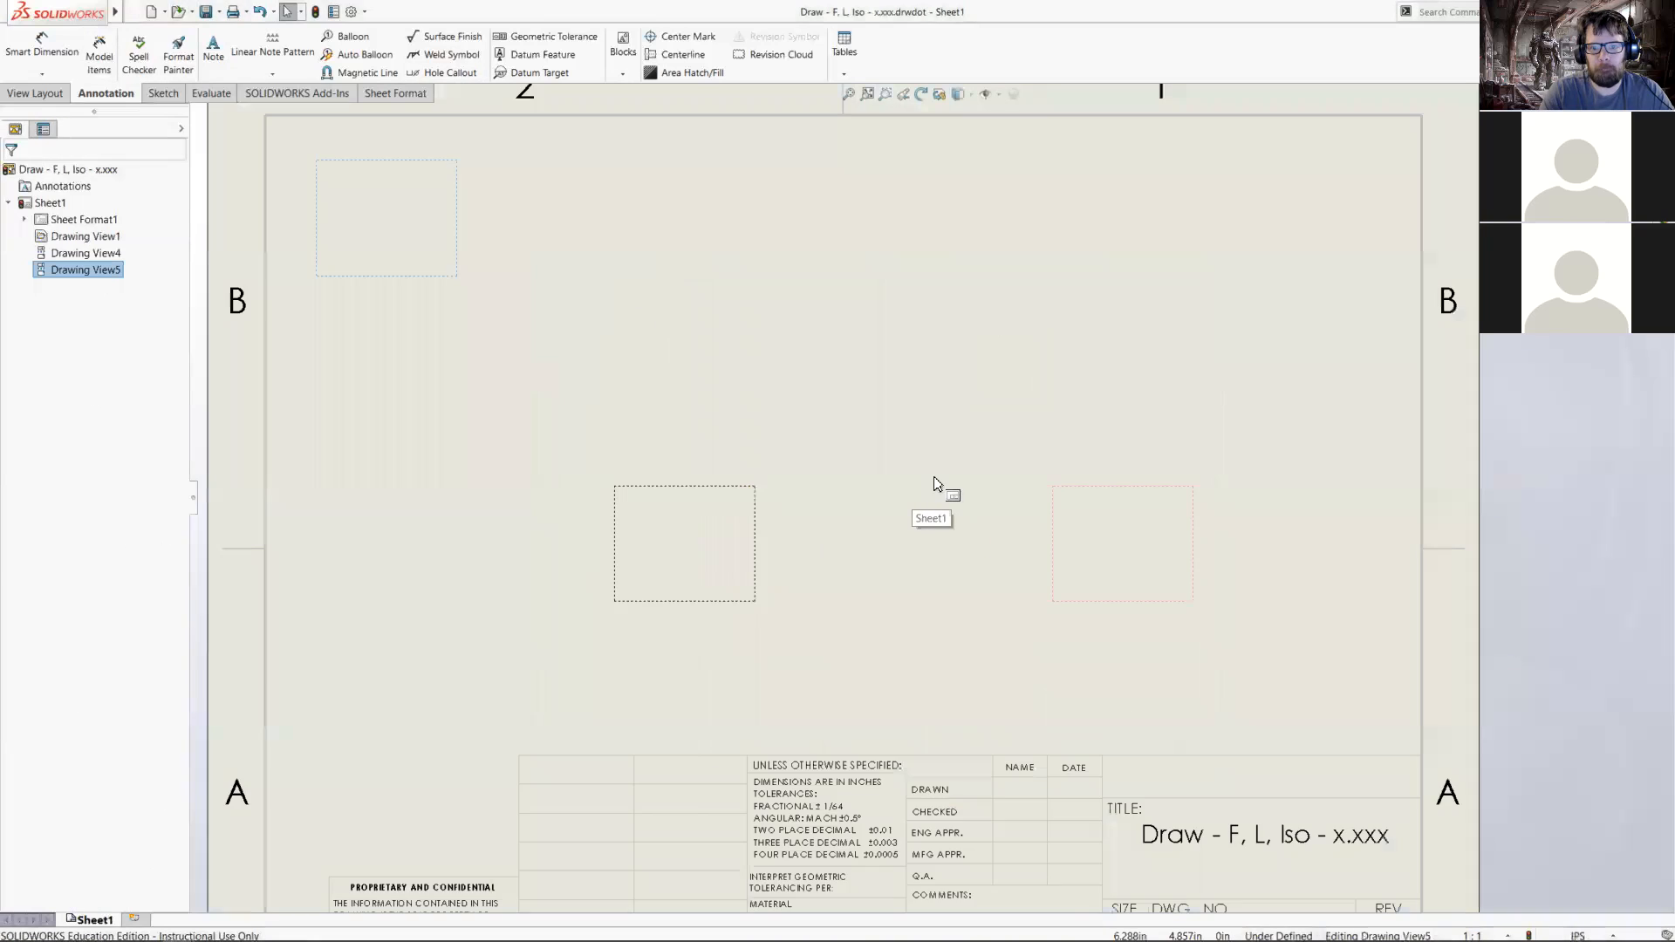
scroll(944, 489, up, 3)
scroll(875, 567, down, 1)
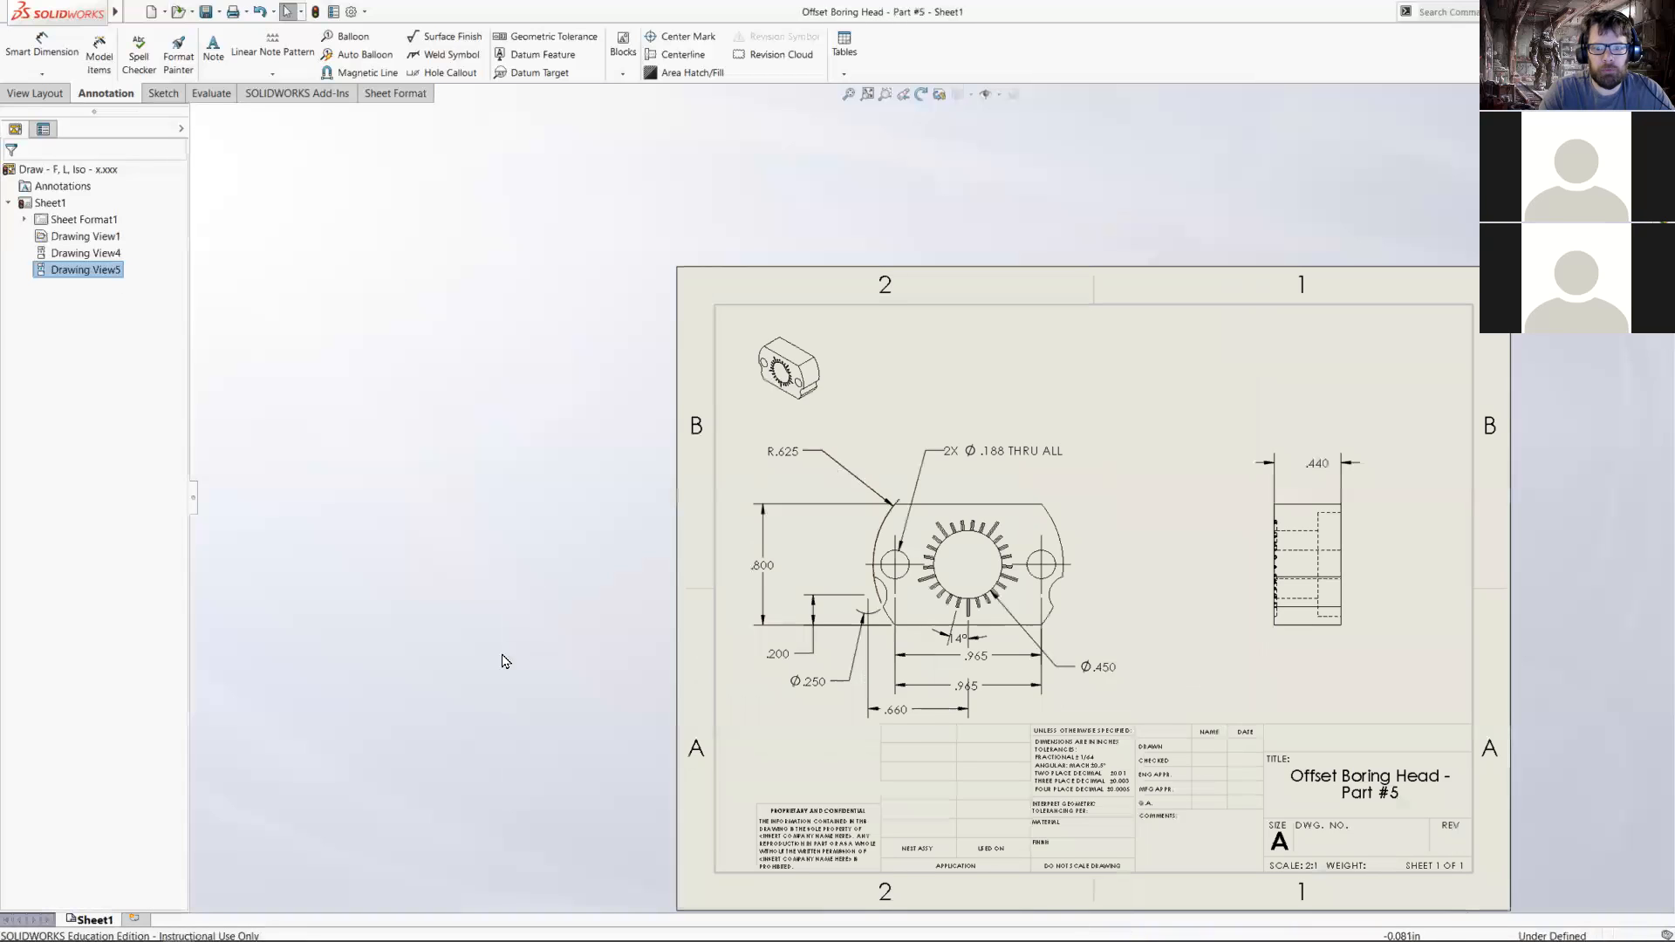
scroll(584, 349, down, 2)
scroll(580, 348, up, 5)
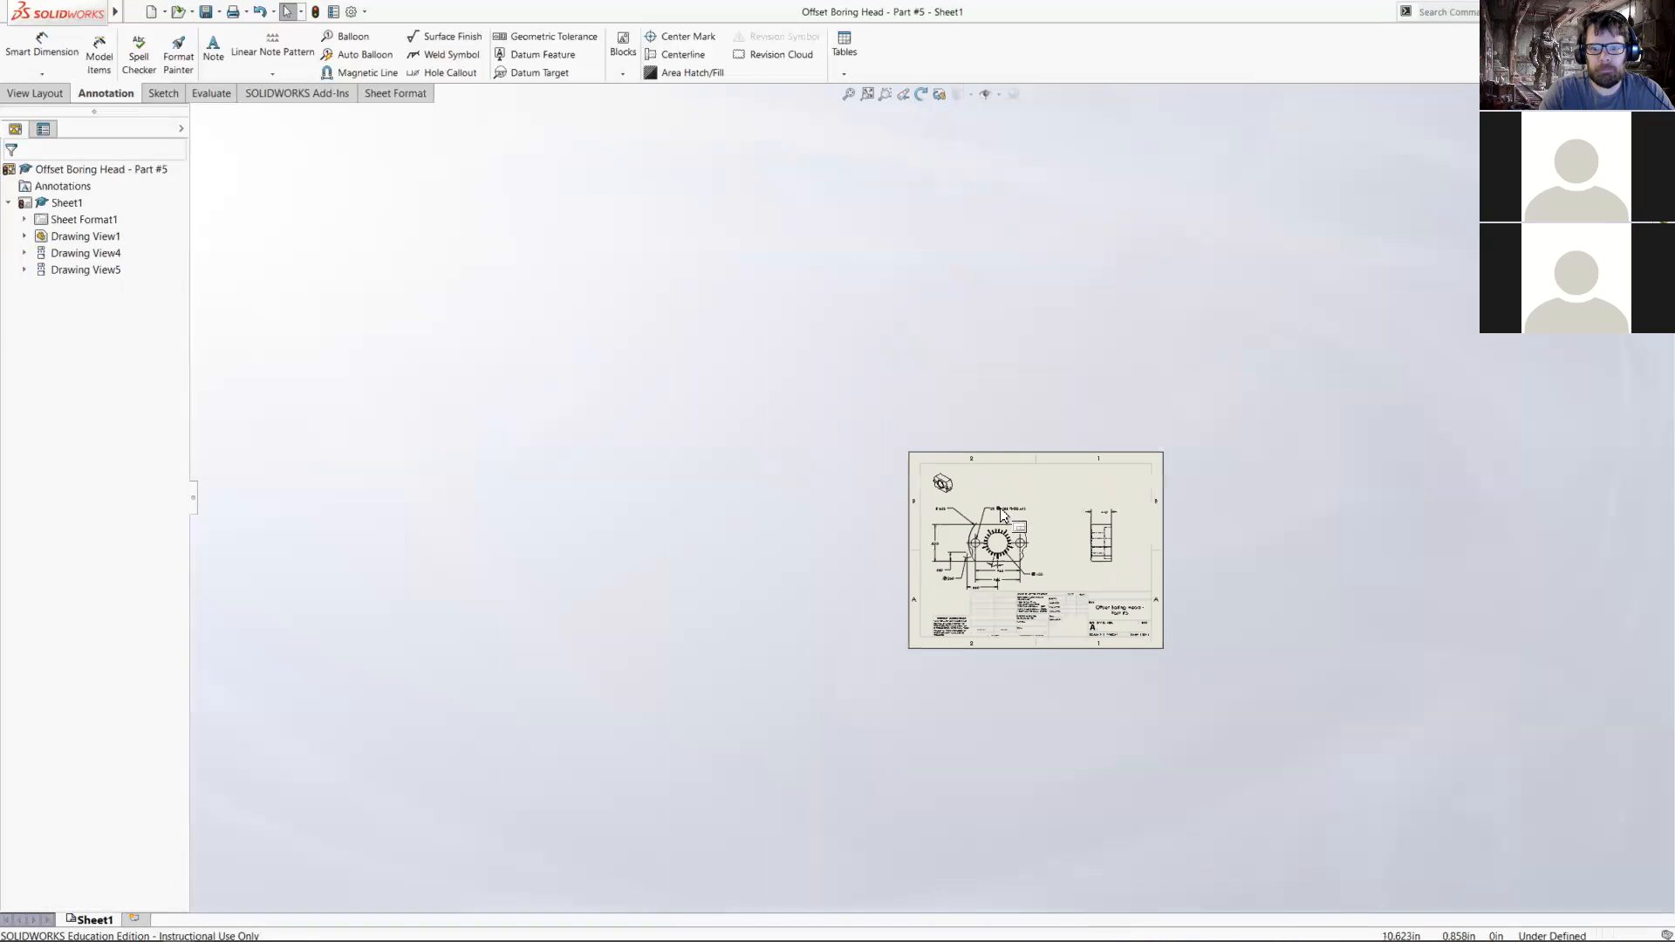
scroll(1004, 509, down, 3)
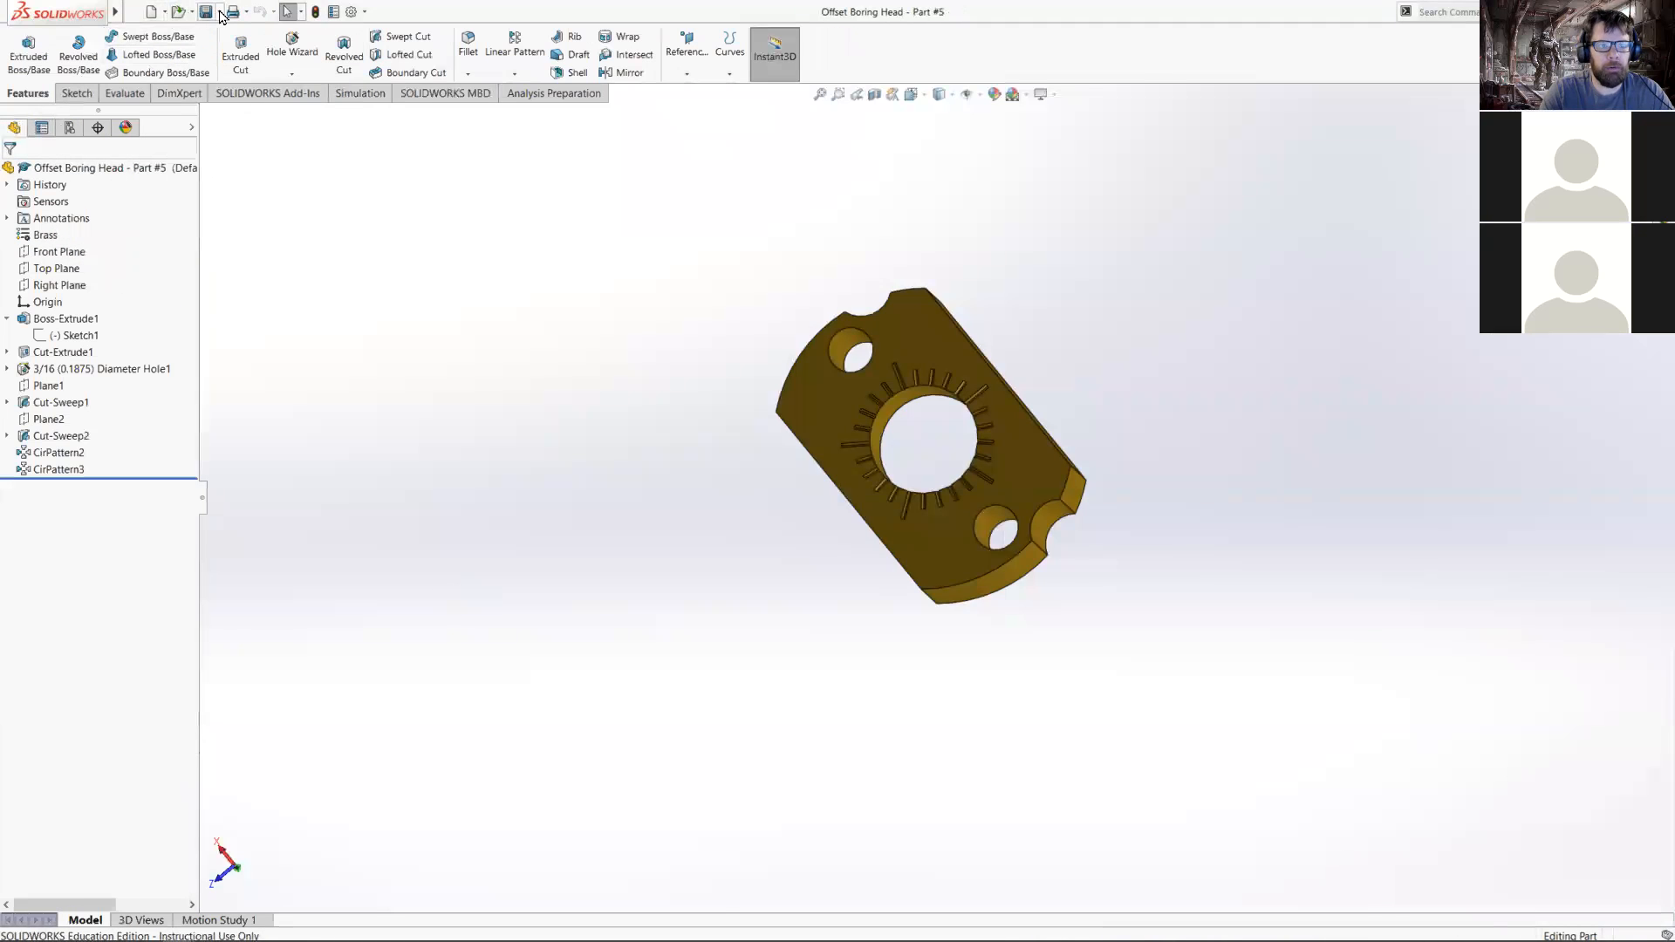
- Make a drawing from the Part #5 model using the Draw - F, L, Iso - x.xxx template
click(164, 12)
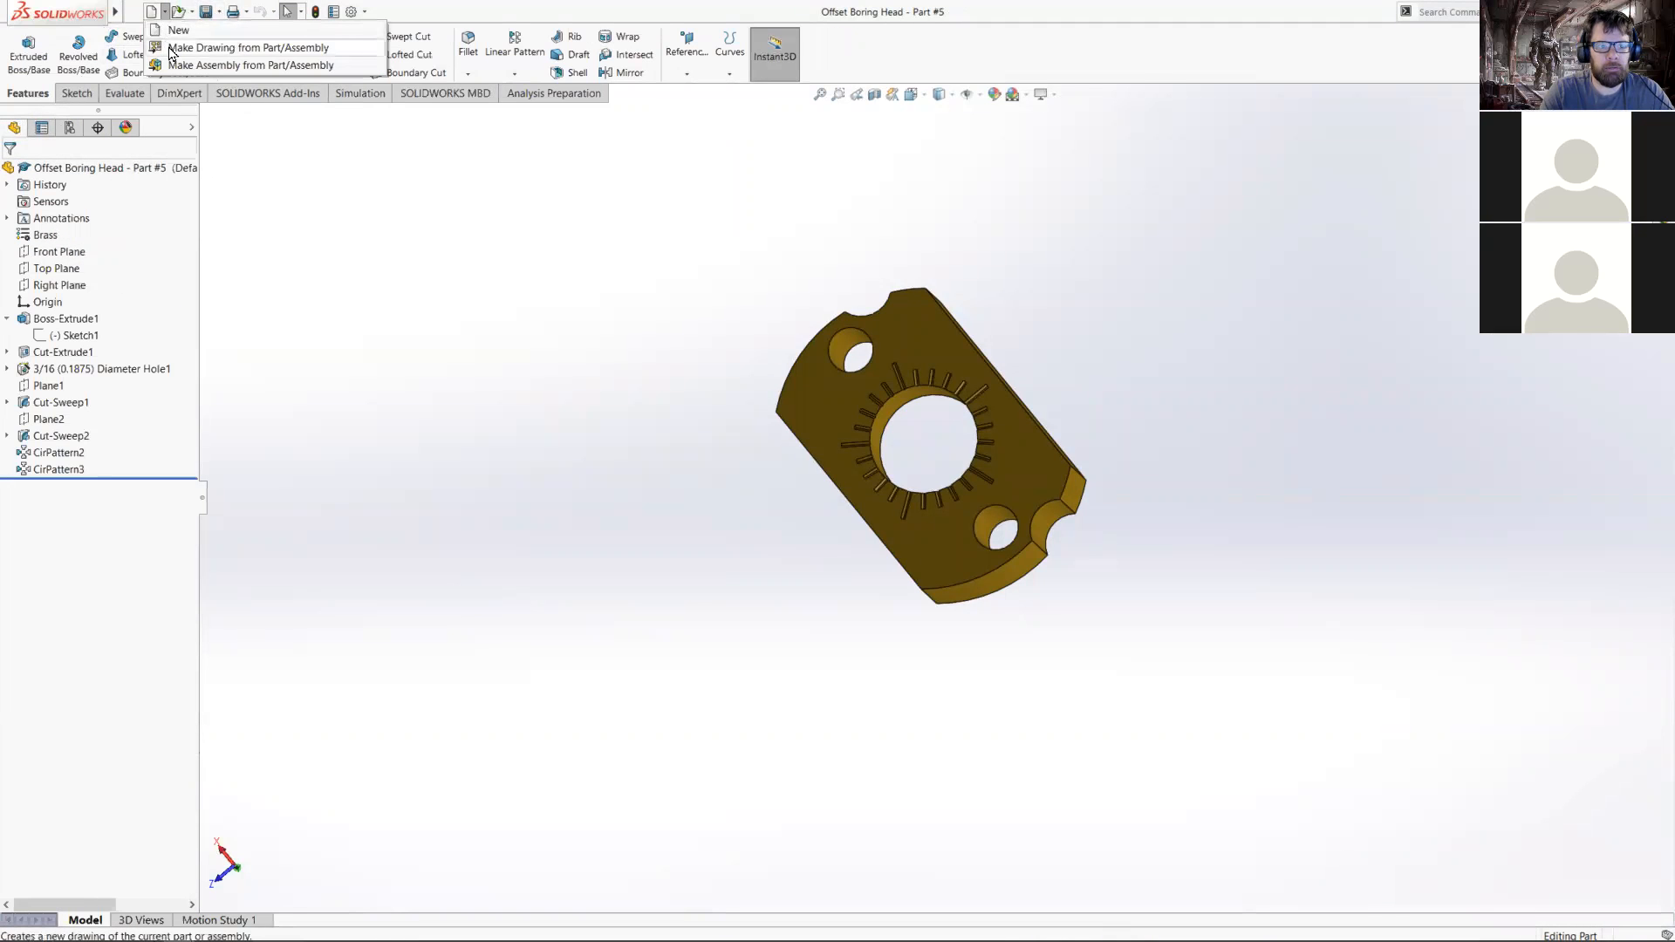
click(229, 45)
click(948, 482)
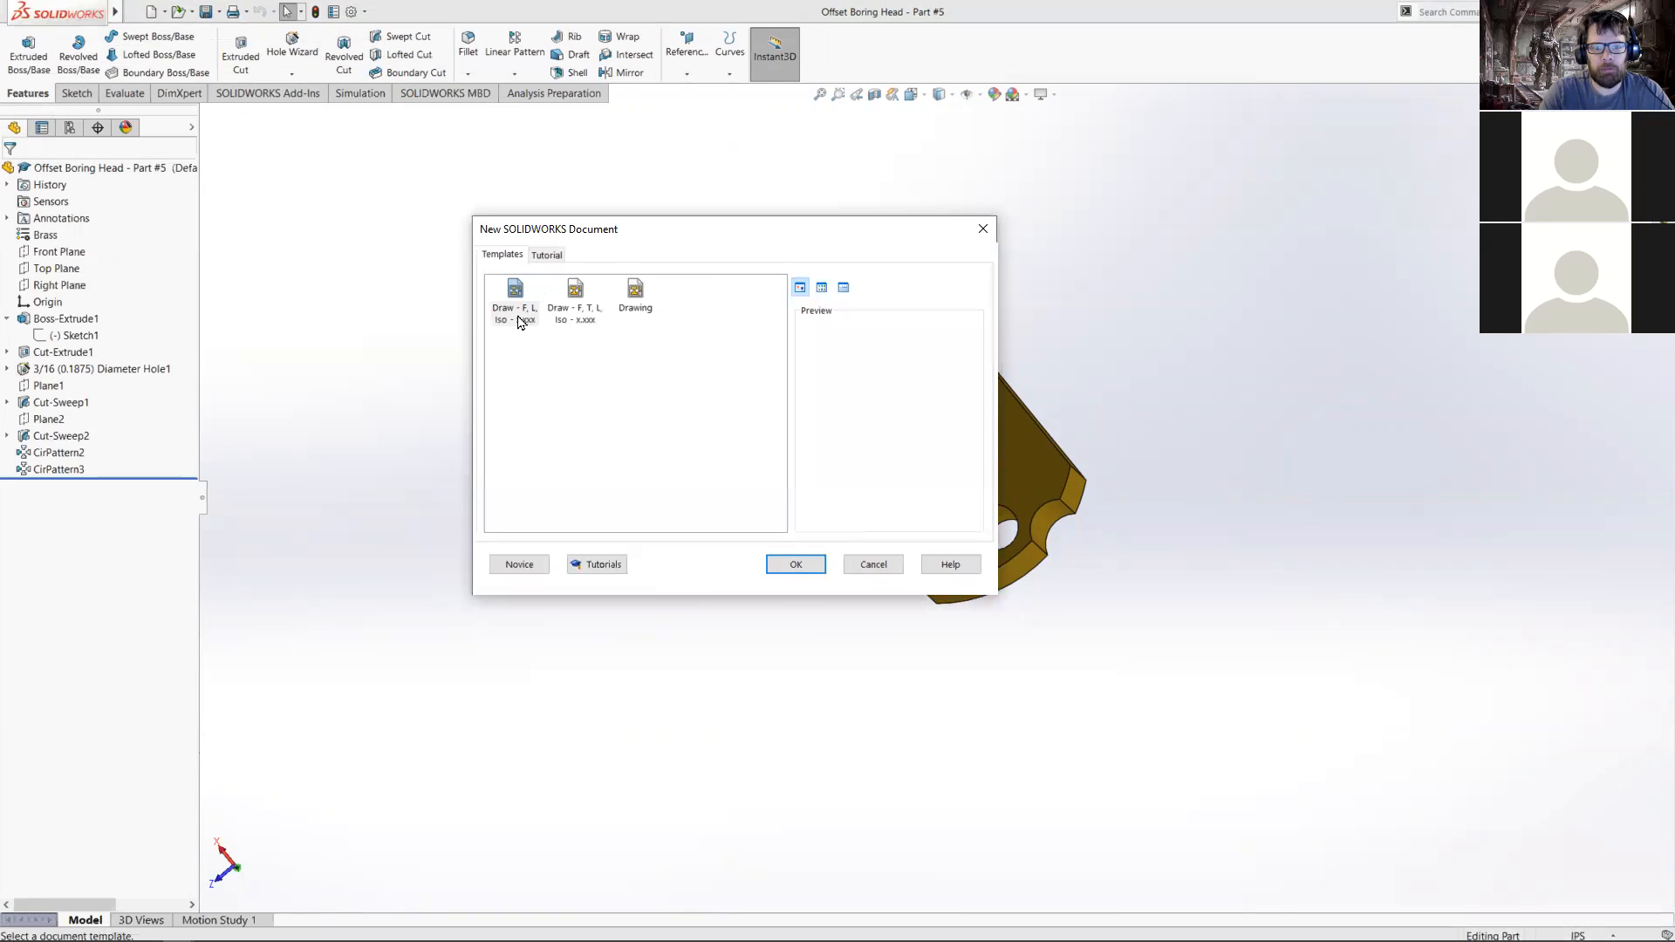
click(796, 564)
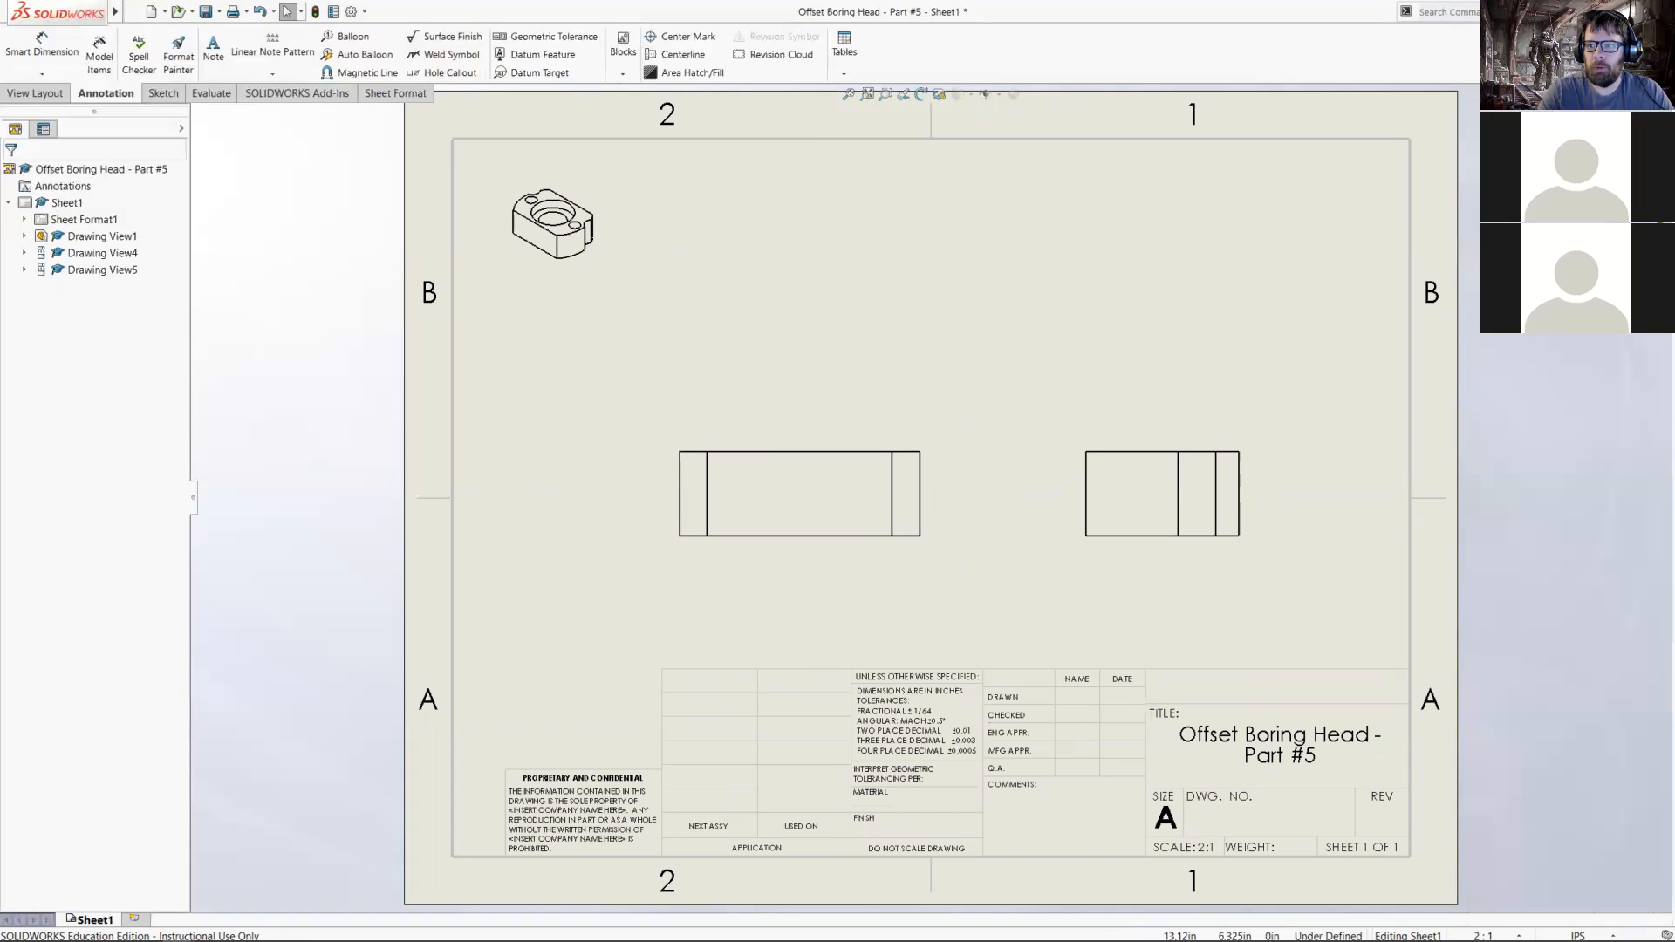
- Close the new drawing without saving it and rotate the Part #5 model to view its graduated face
key(ctrl+w)
click(827, 515)
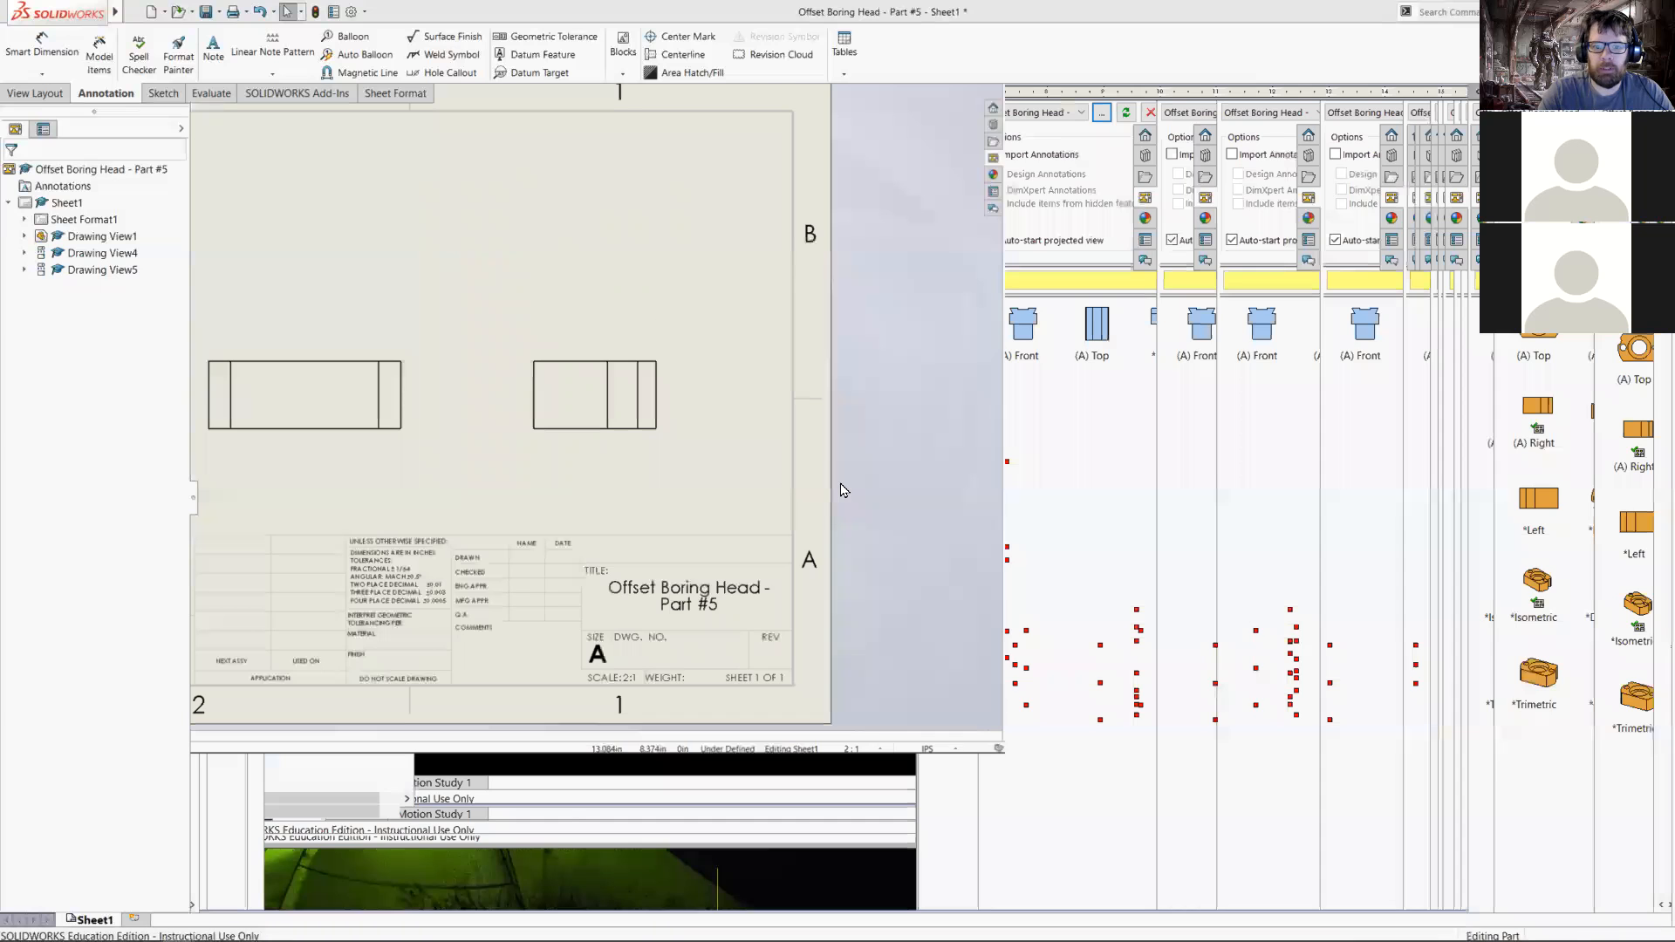
scroll(945, 482, up, 4)
scroll(972, 476, down, 2)
middle_drag(972, 476, 782, 542)
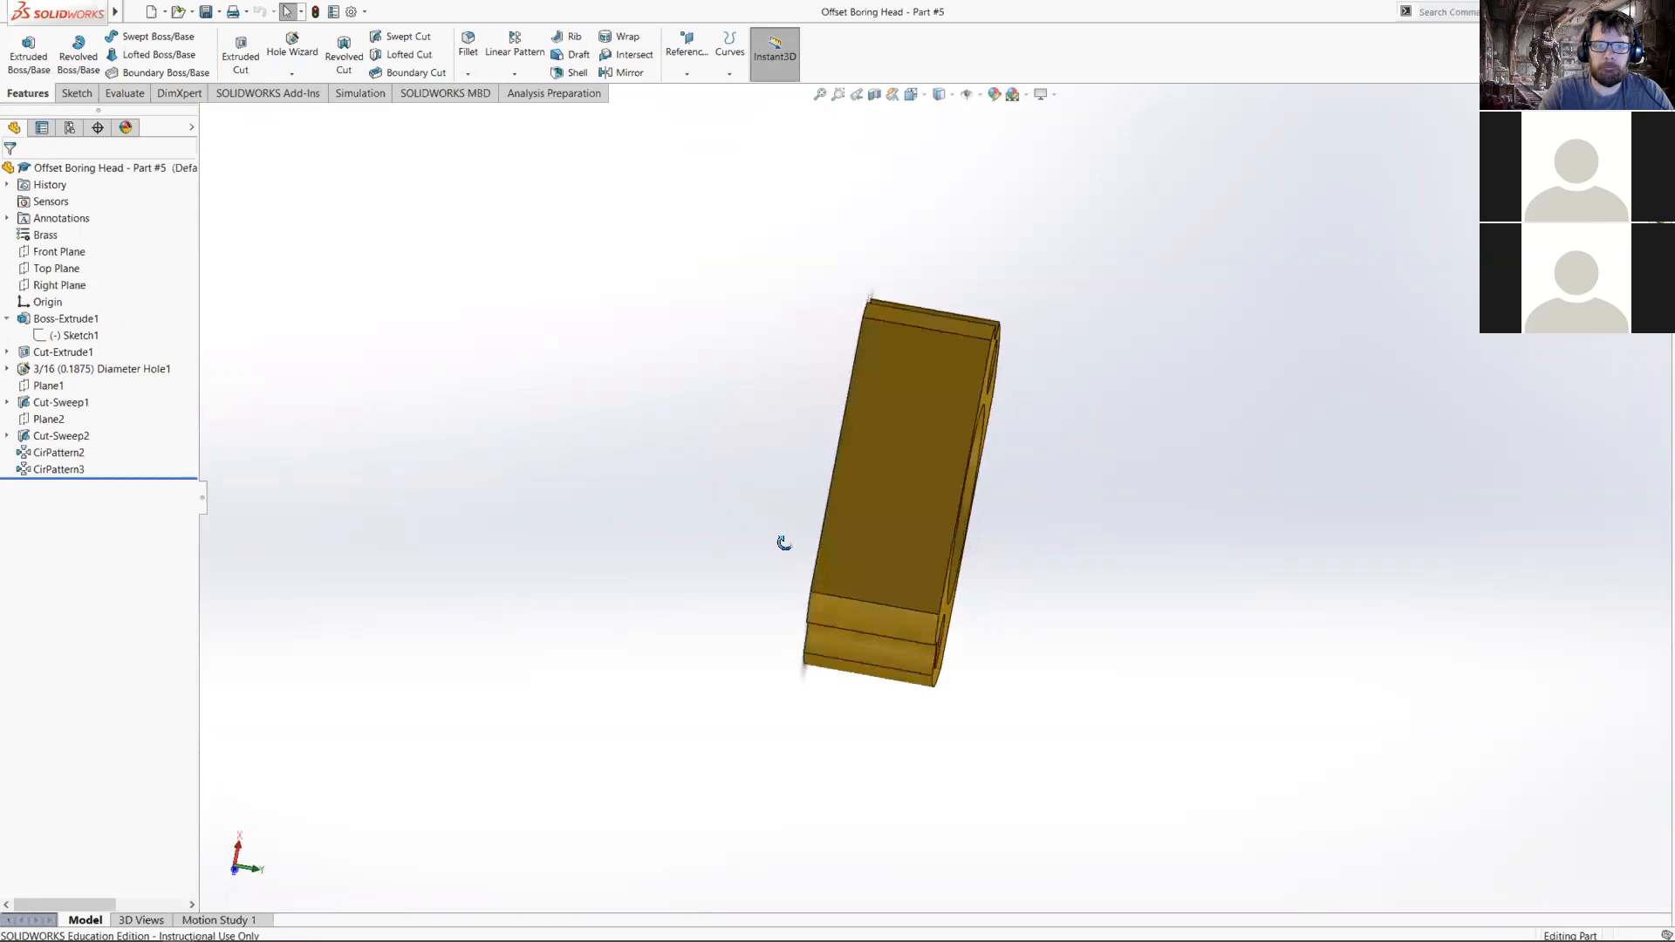
middle_drag(988, 331, 1076, 385)
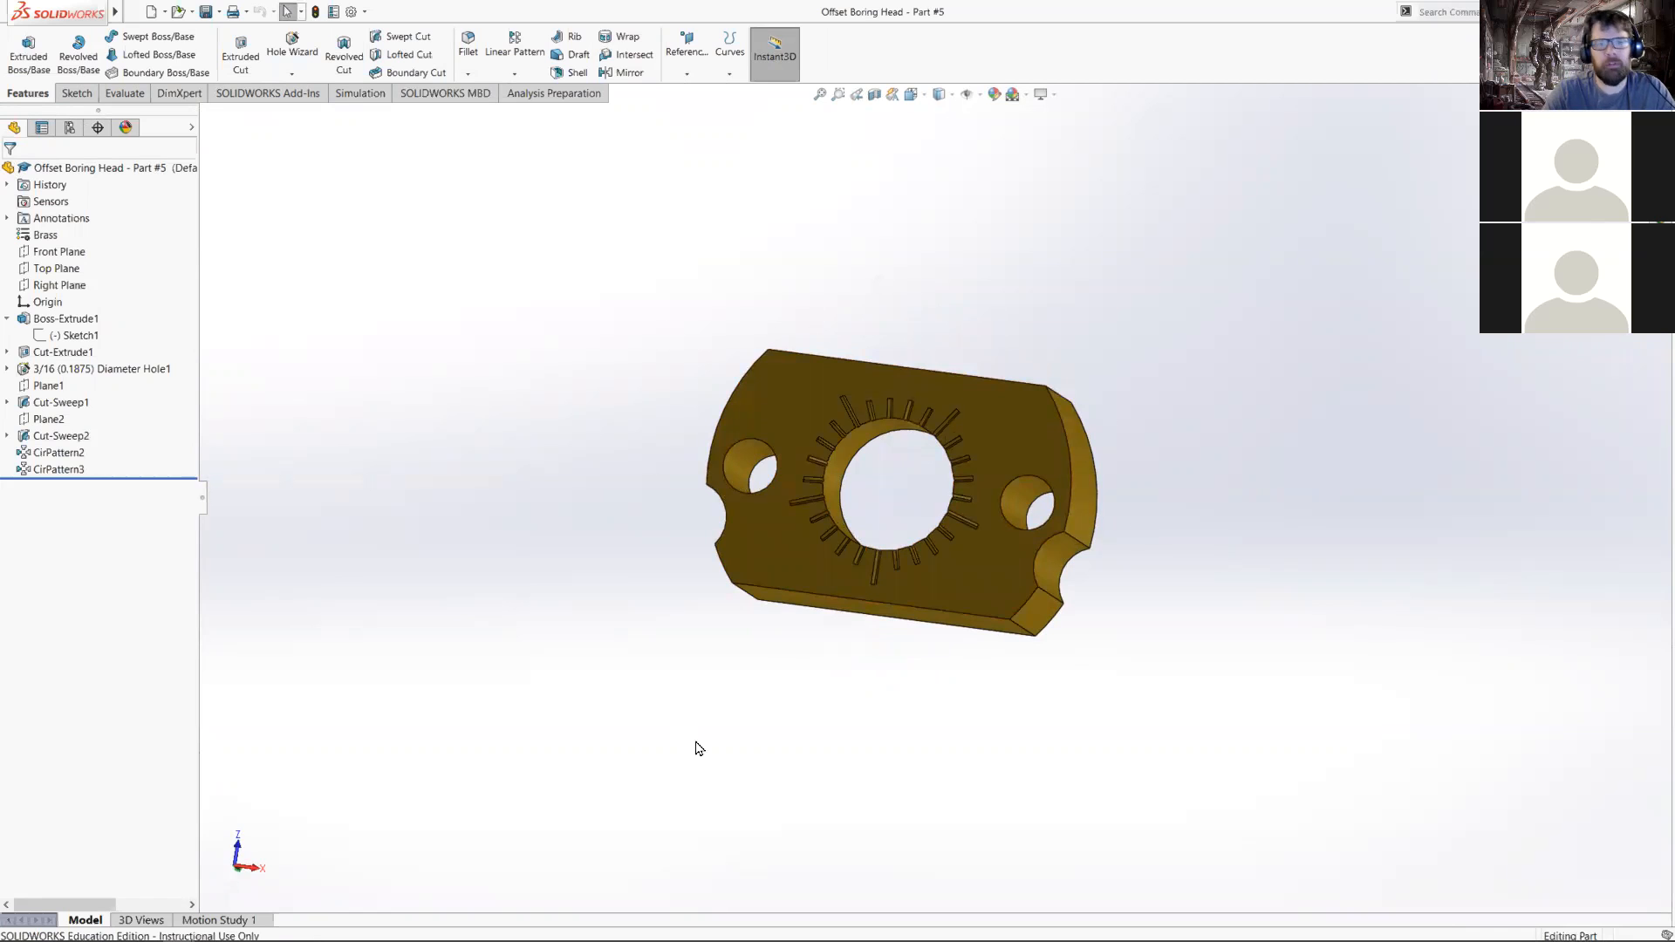
mouse_move(212, 938)
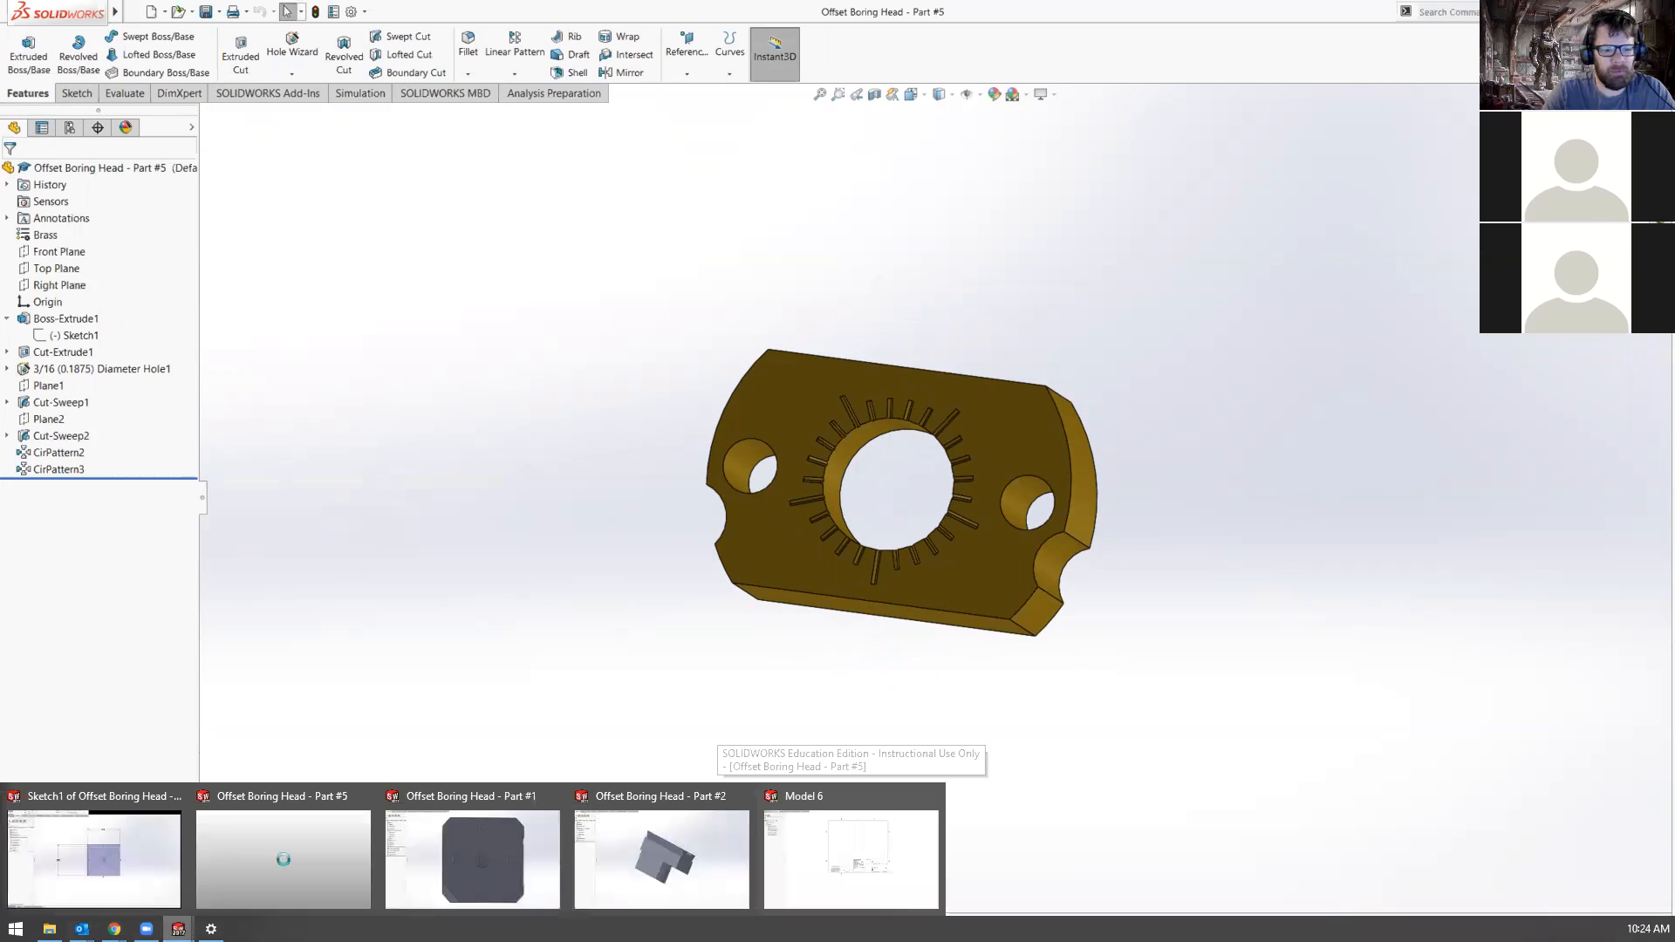
click(278, 861)
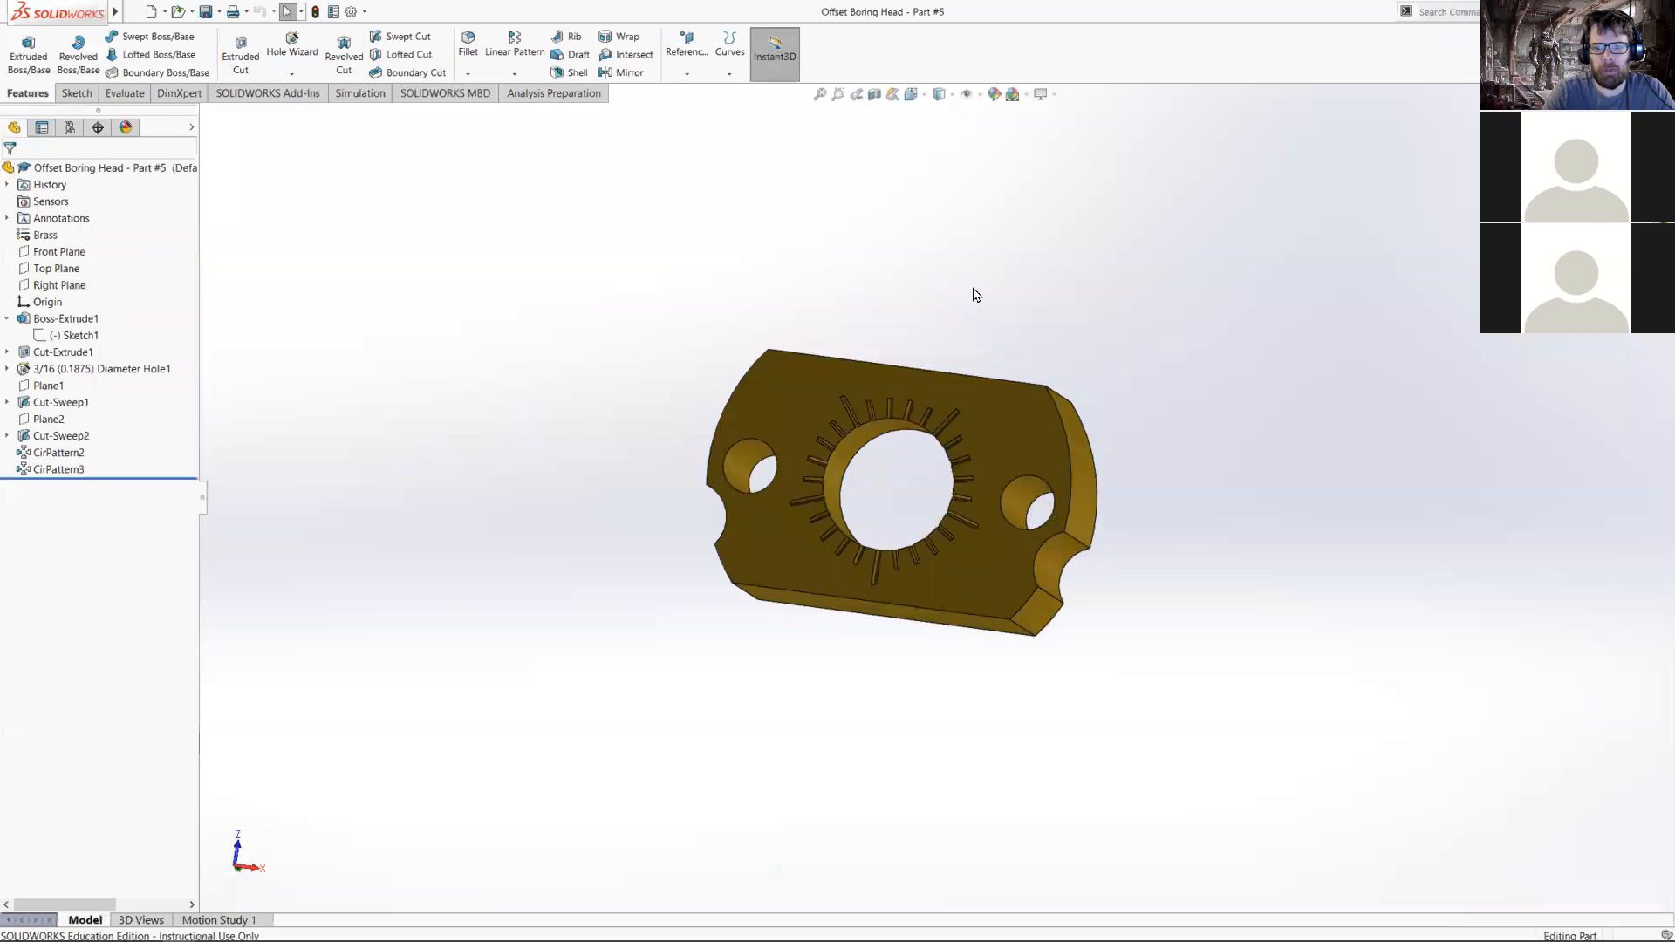
- Examine the Part #5 model's graduated face, through holes and side notches from several angles
middle_drag(897, 364, 1017, 504)
scroll(1054, 384, up, 4)
scroll(1024, 512, down, 3)
middle_drag(808, 452, 747, 410)
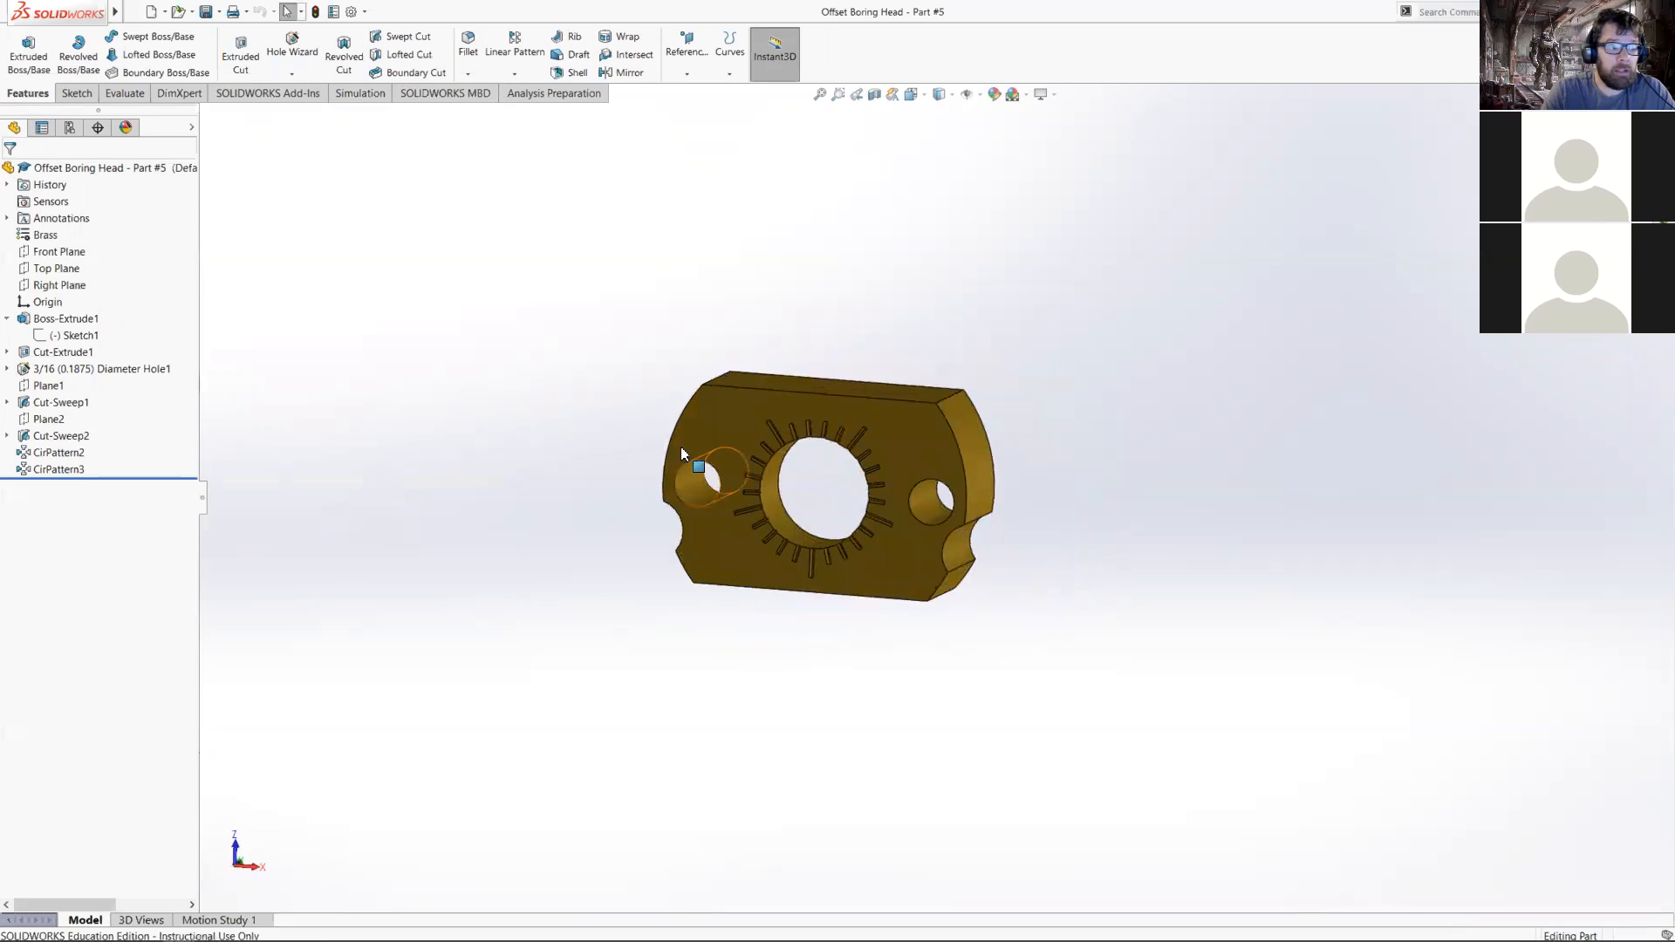
scroll(729, 441, up, 3)
scroll(1047, 489, down, 5)
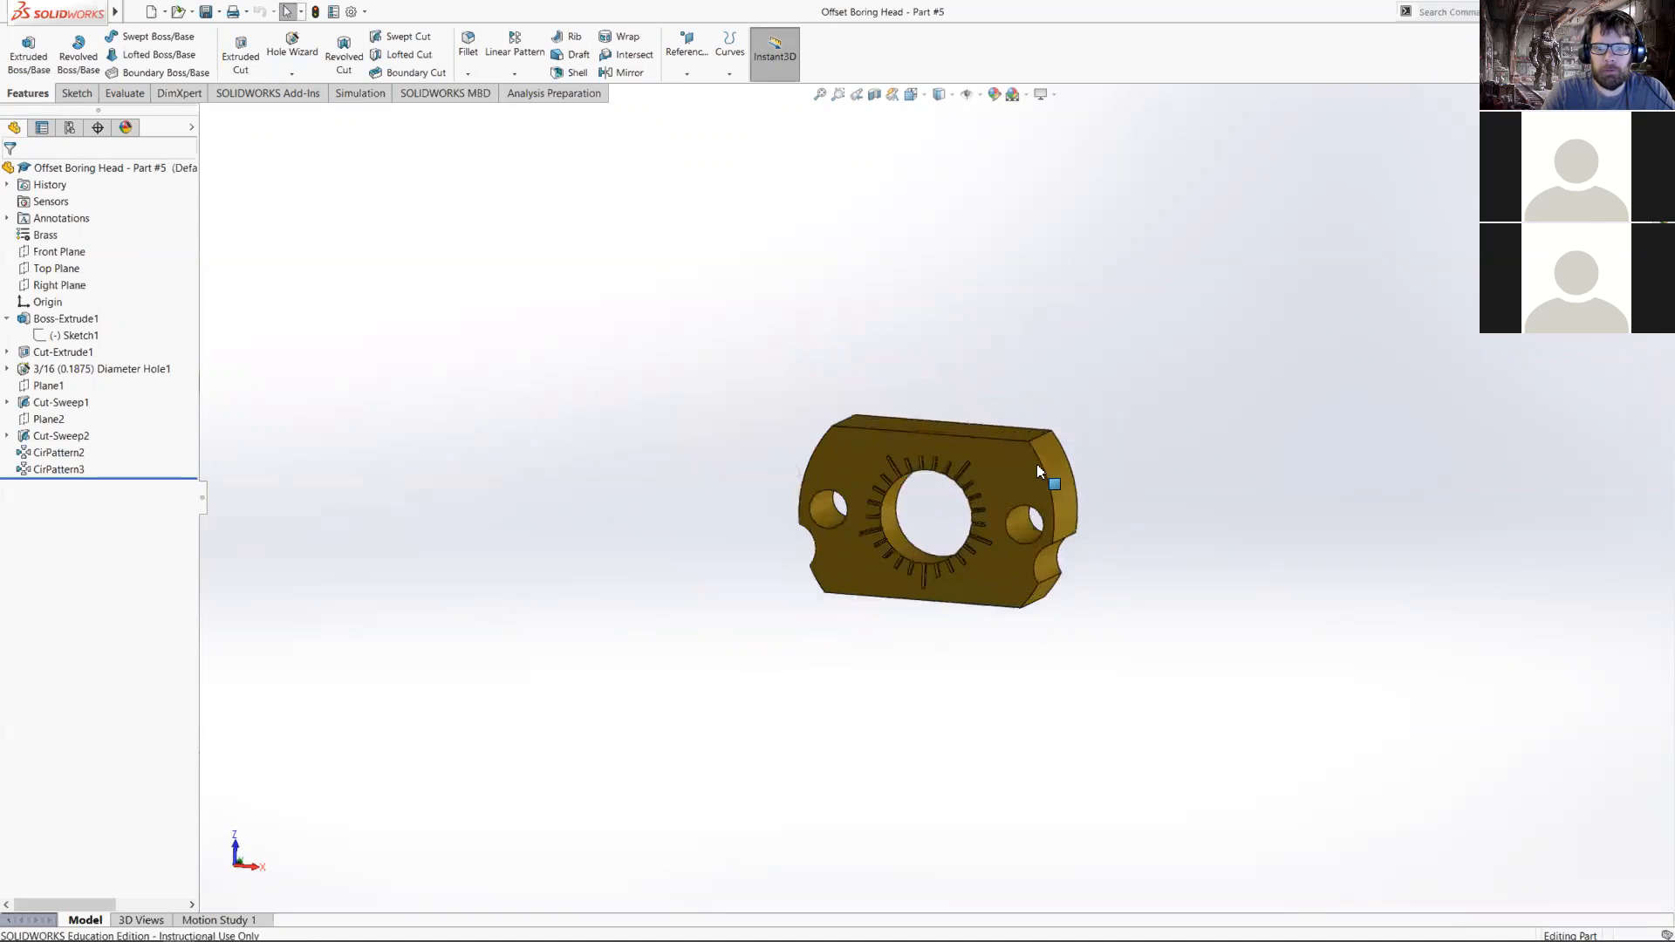
middle_drag(974, 598, 1028, 637)
middle_drag(951, 589, 707, 527)
middle_drag(881, 578, 448, 434)
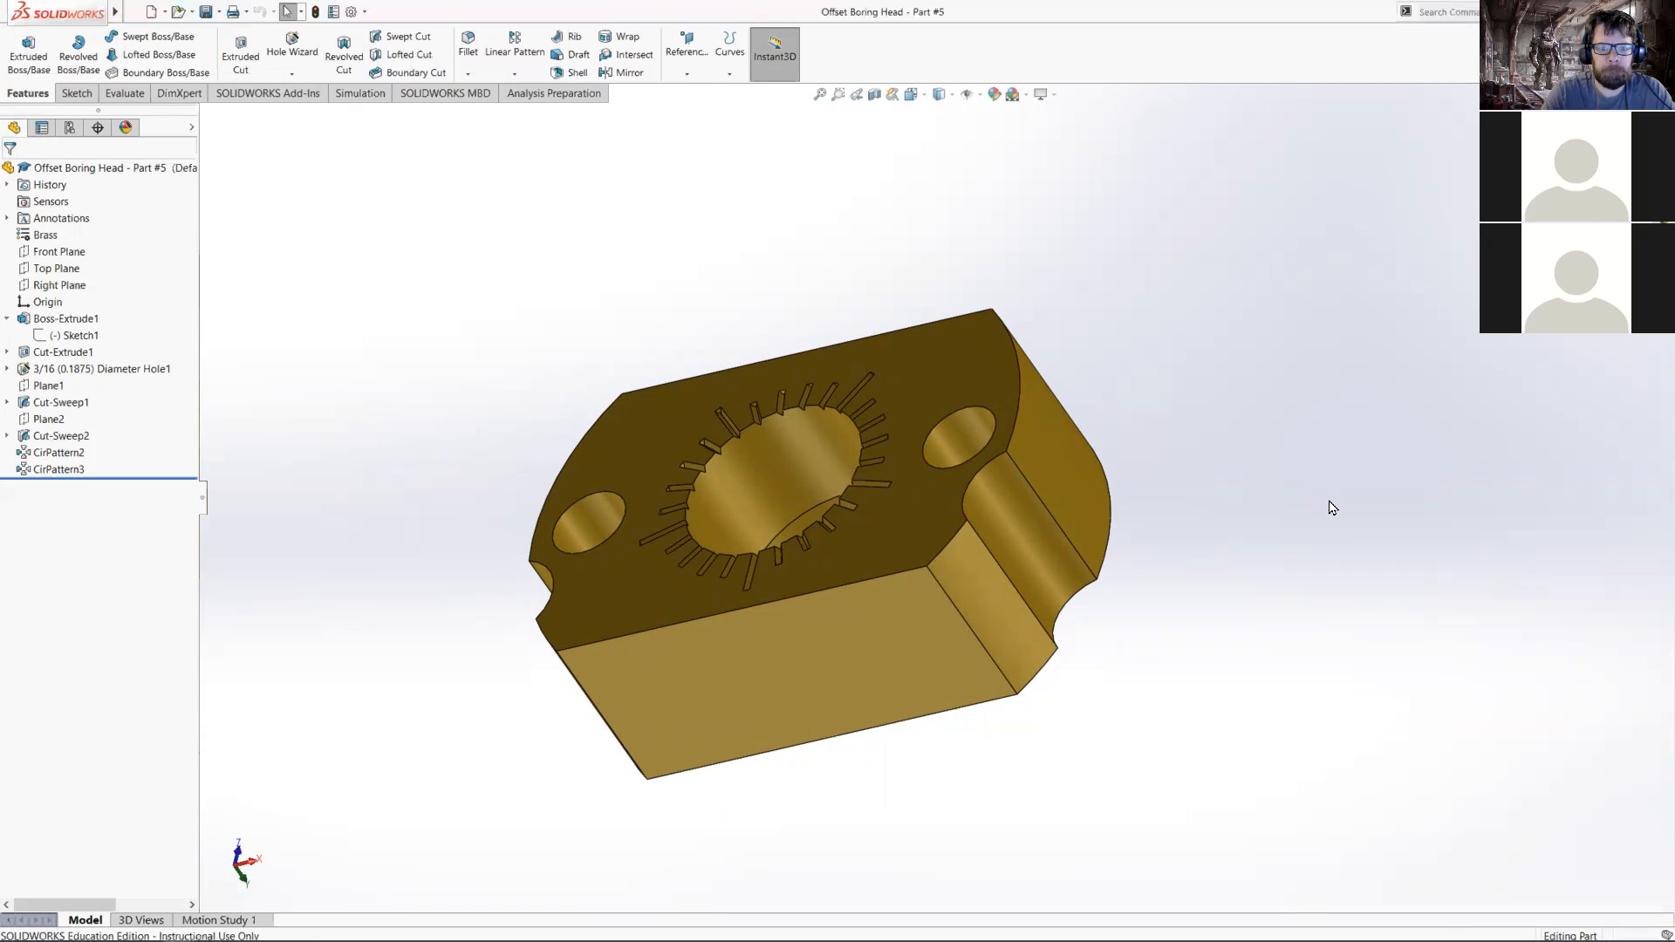
scroll(1332, 508, up, 2)
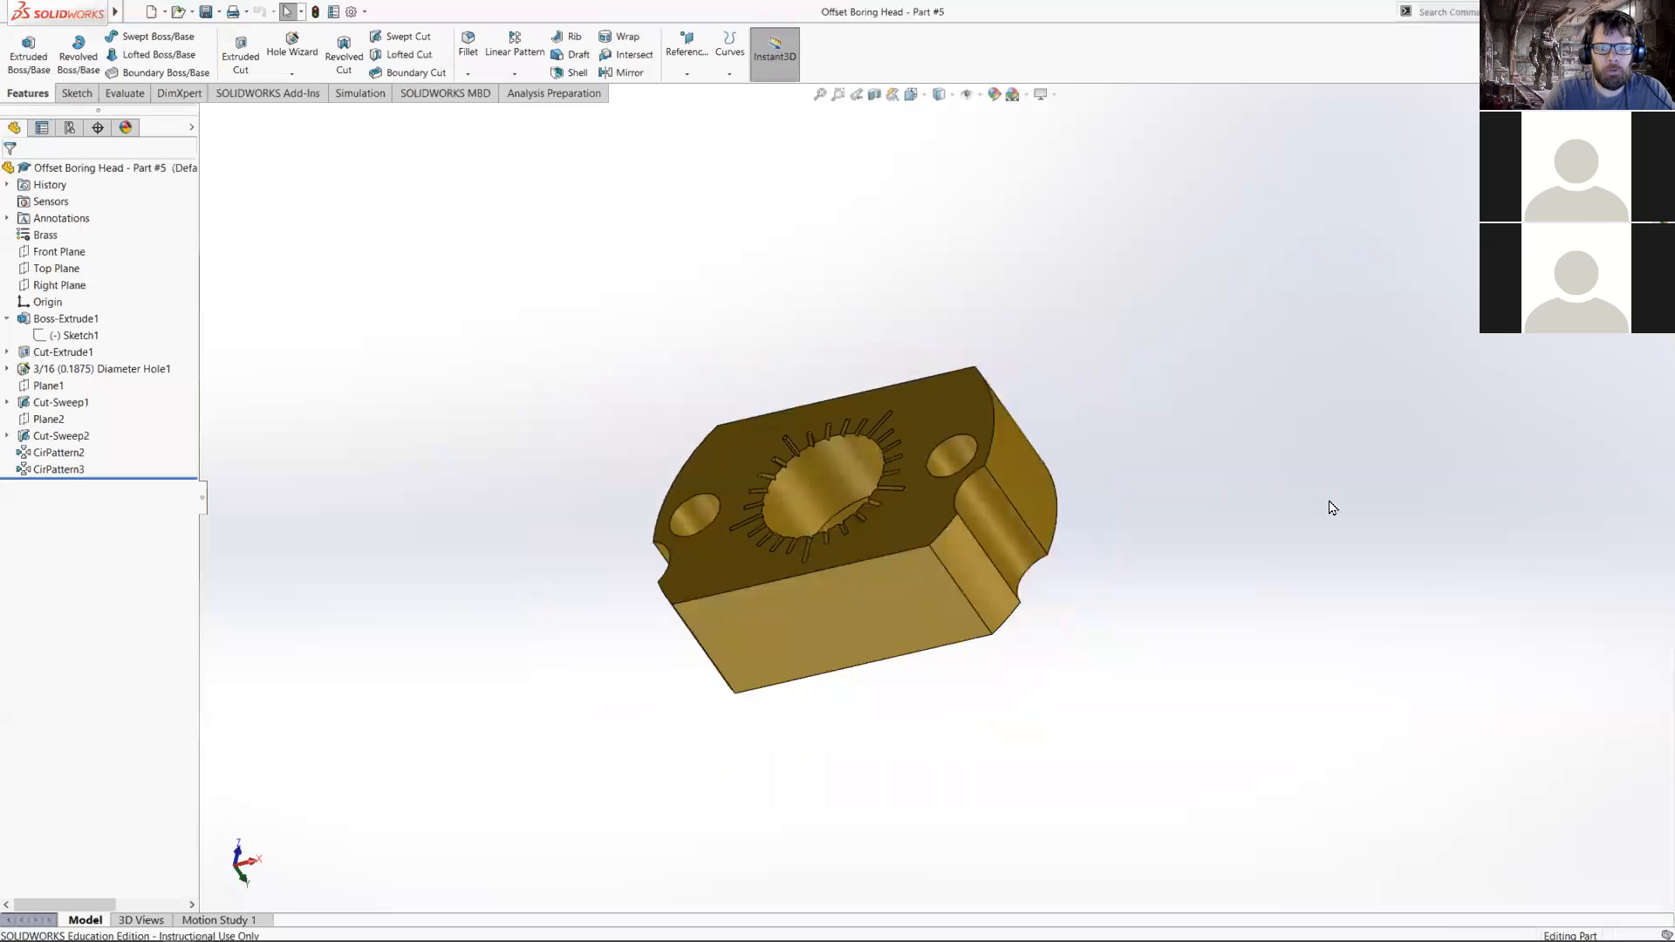
middle_drag(891, 530, 960, 546)
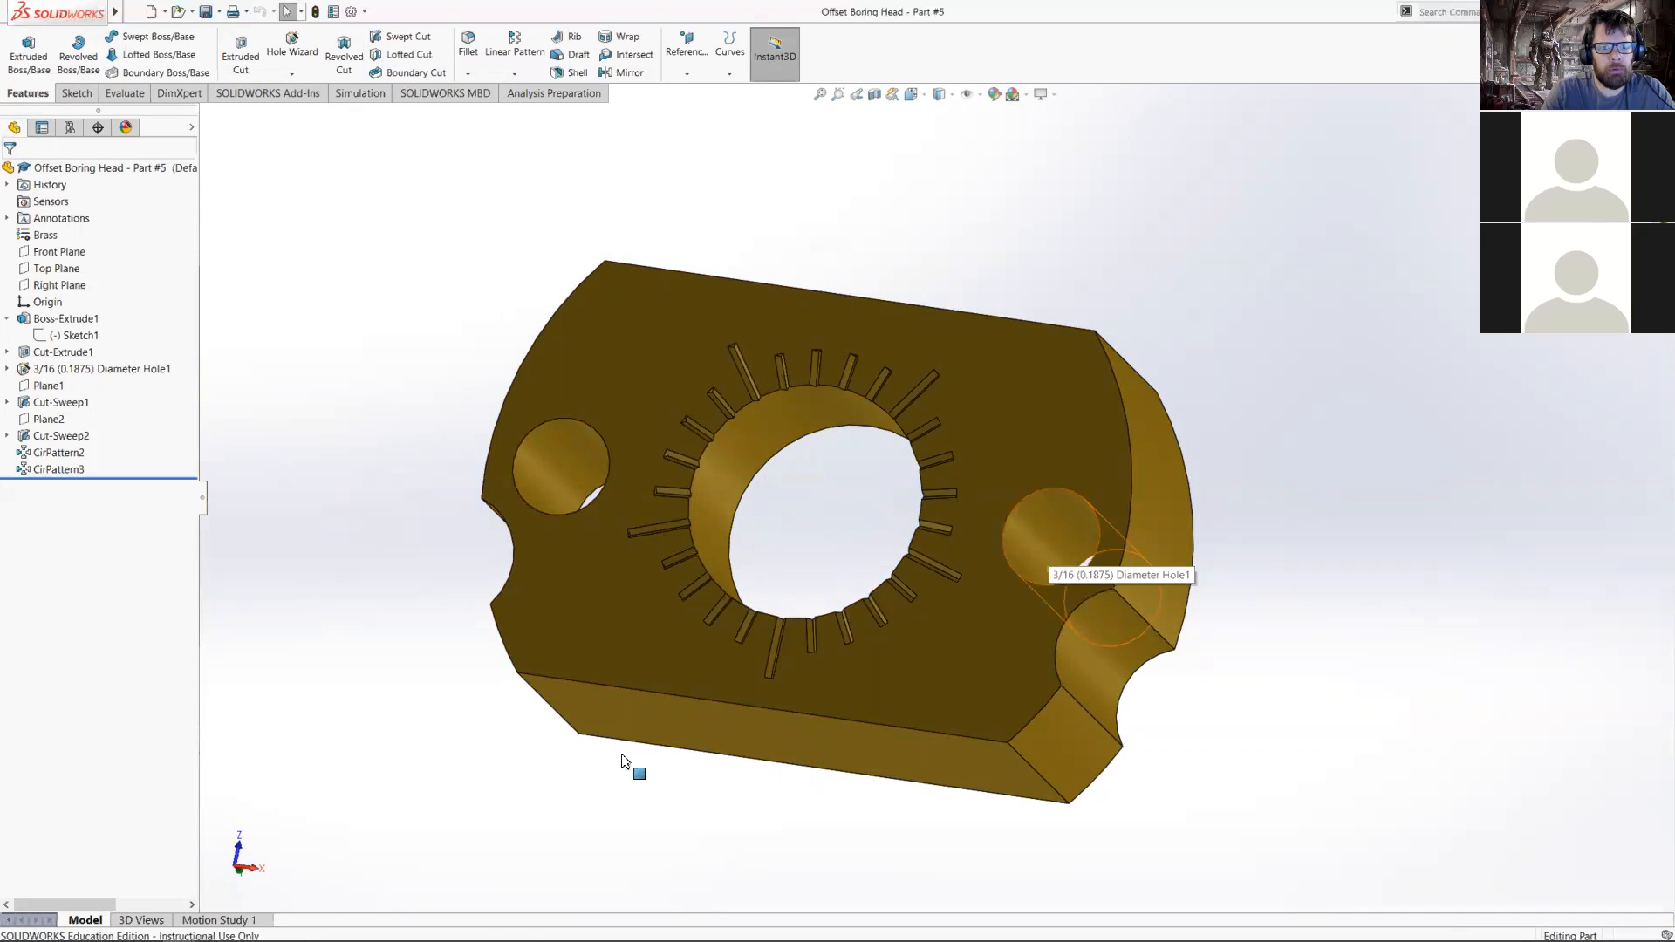
- Bring up the open Offset Boring Head - Part #2 model
mouse_move(179, 928)
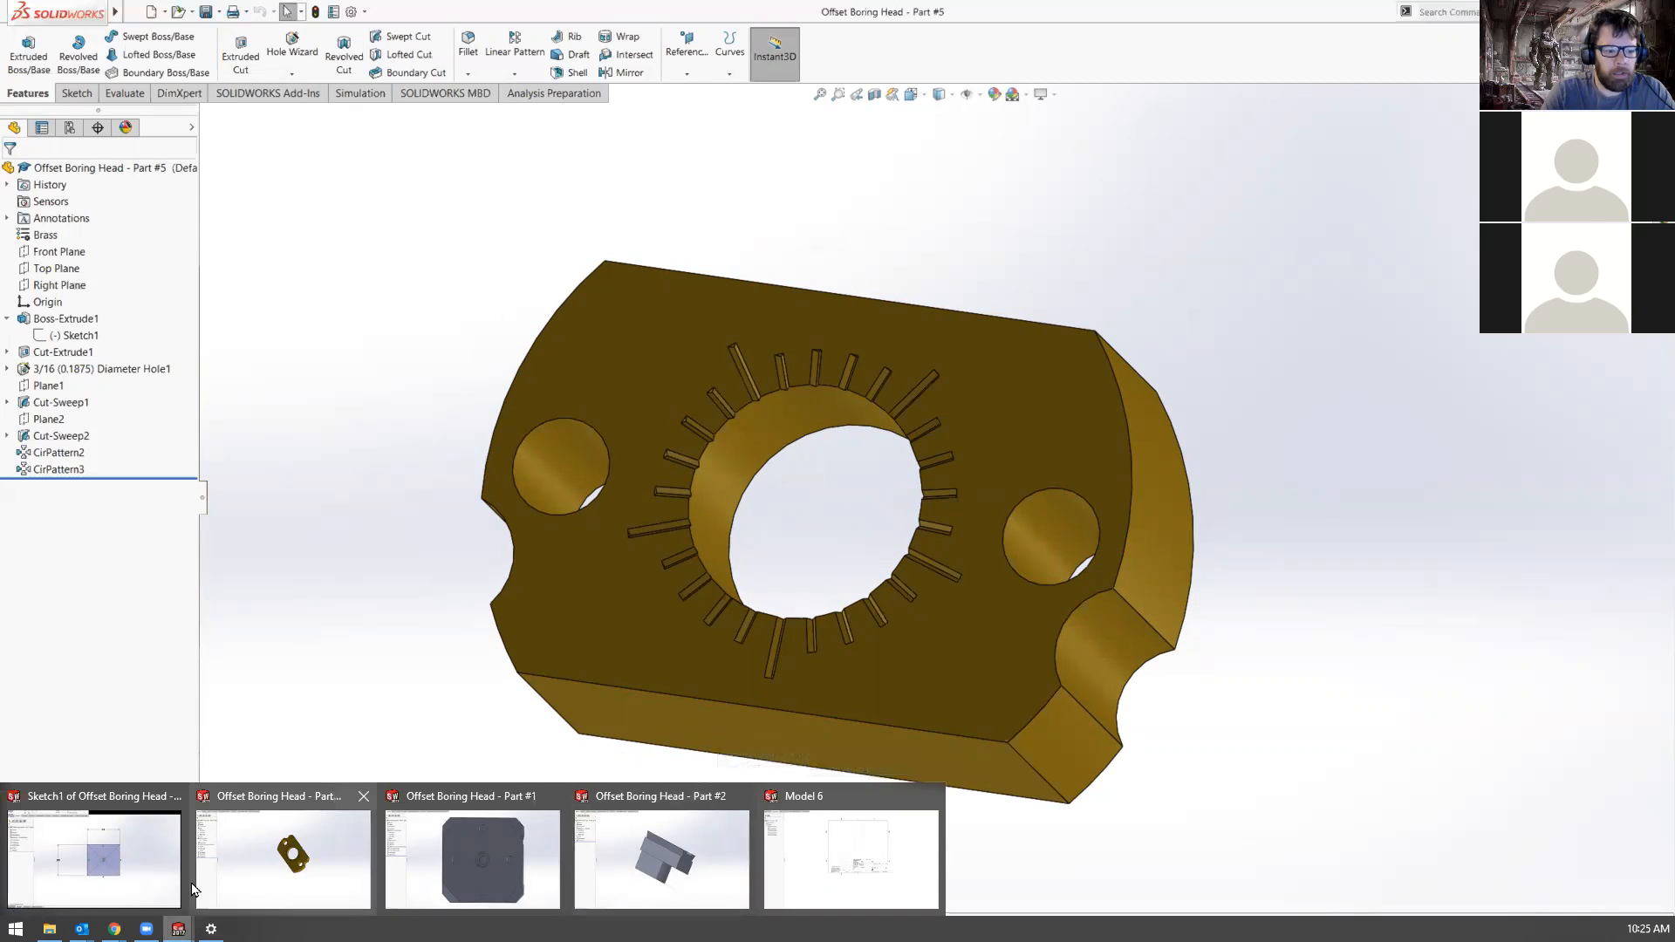
mouse_move(49, 928)
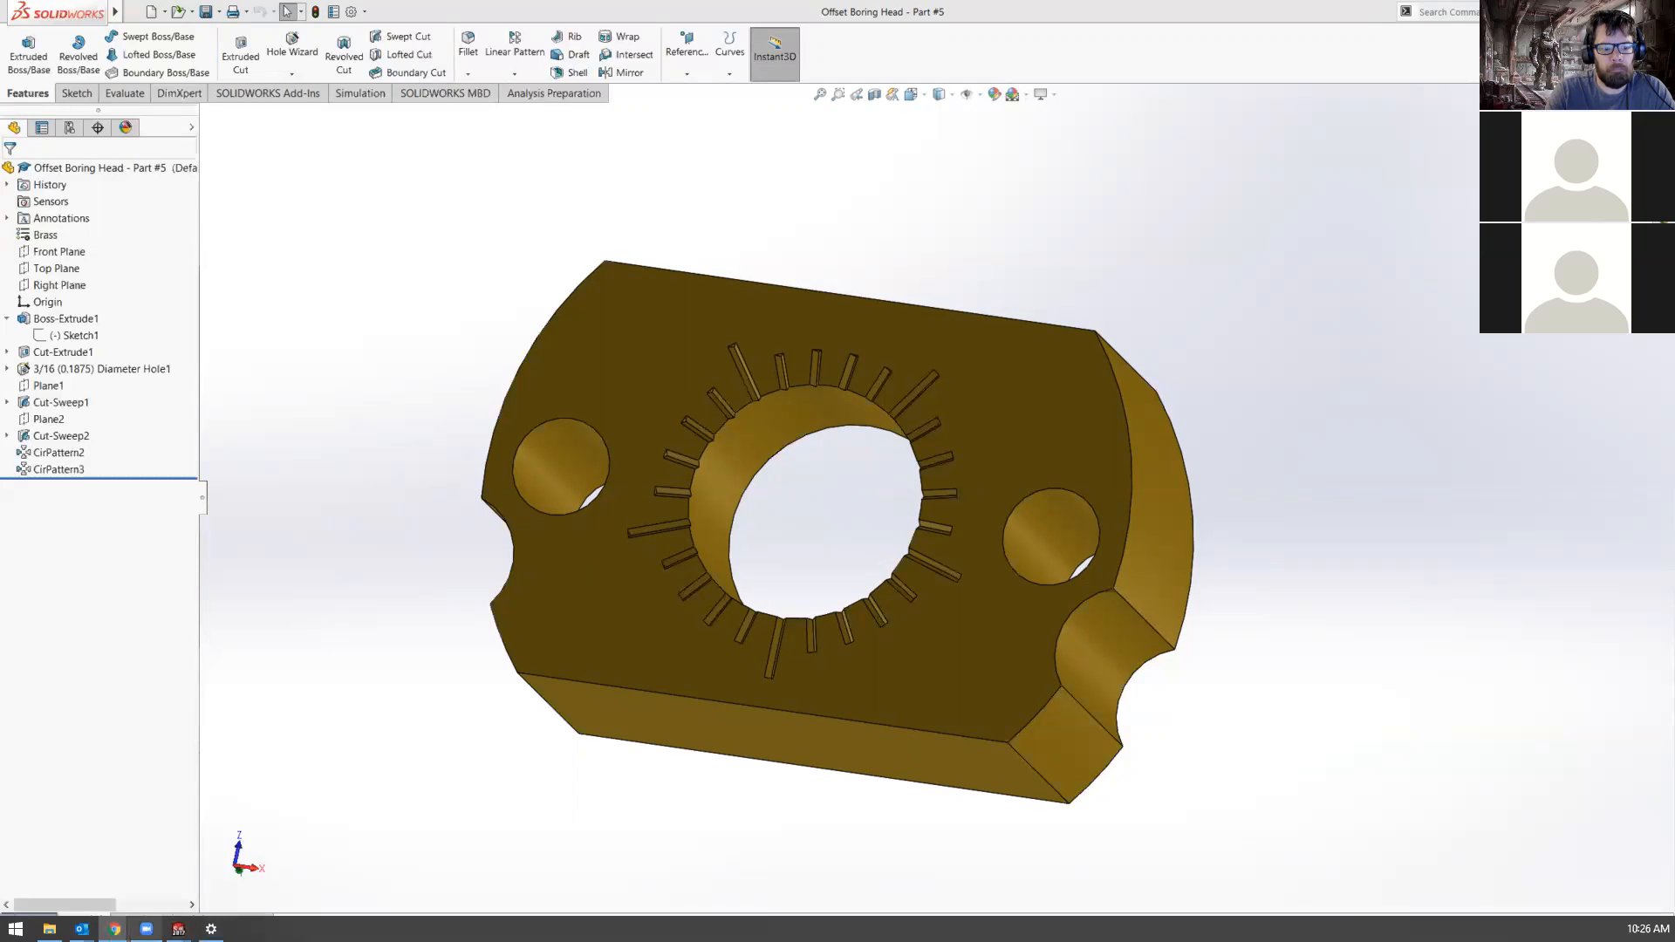
mouse_move(178, 930)
click(847, 887)
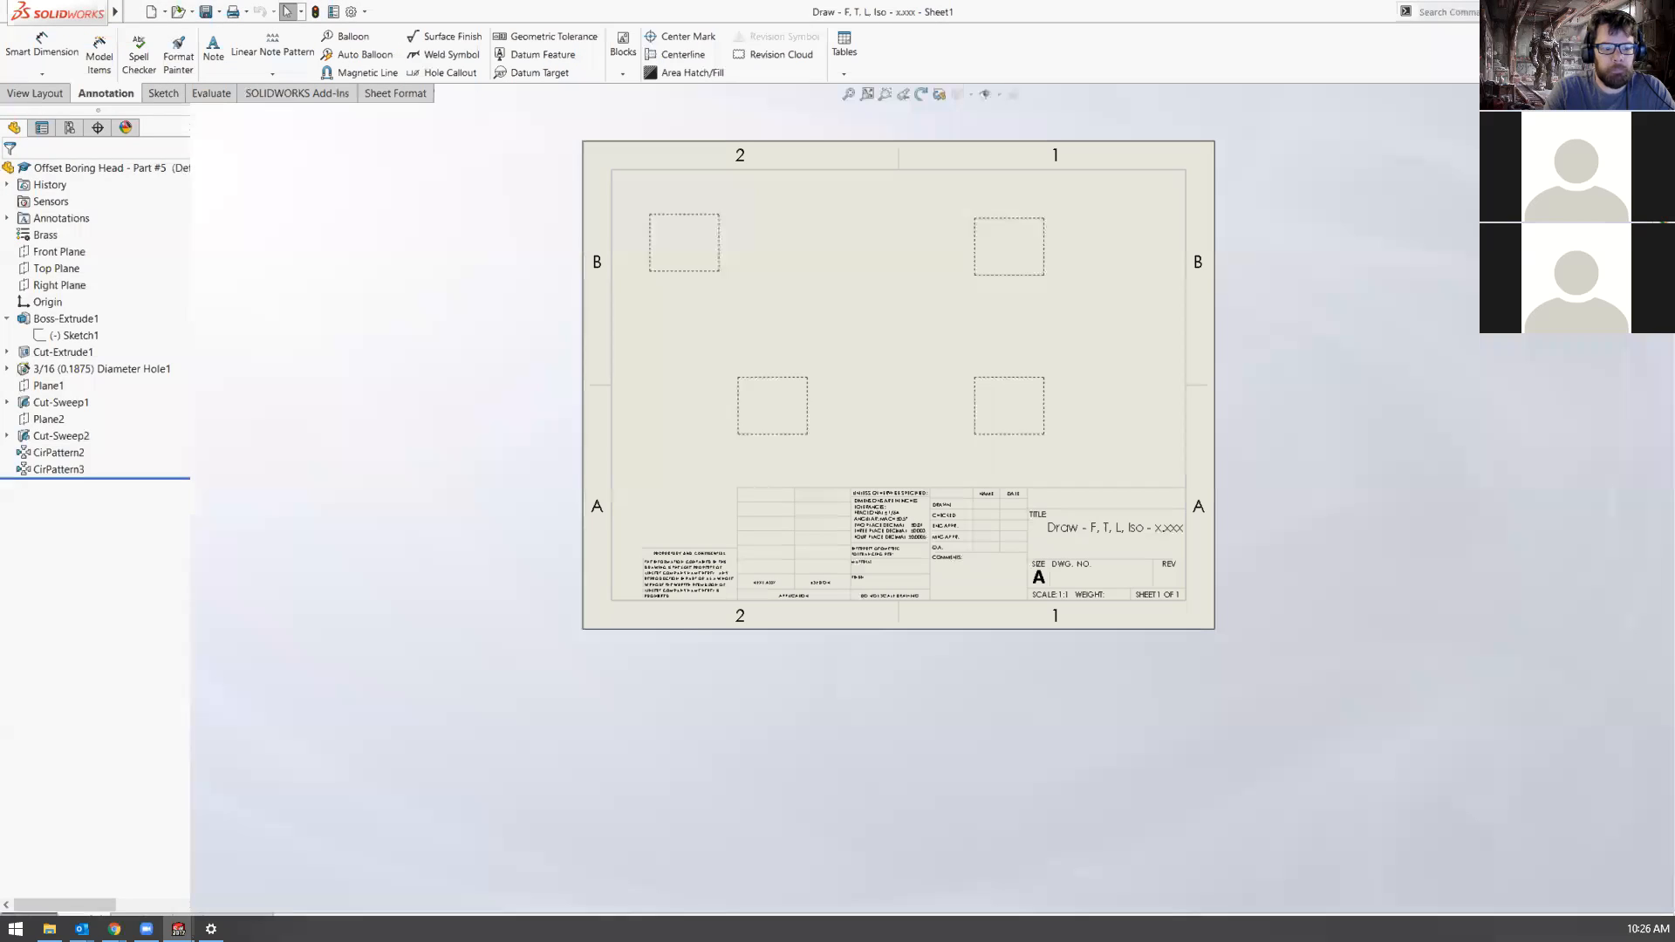
click(178, 929)
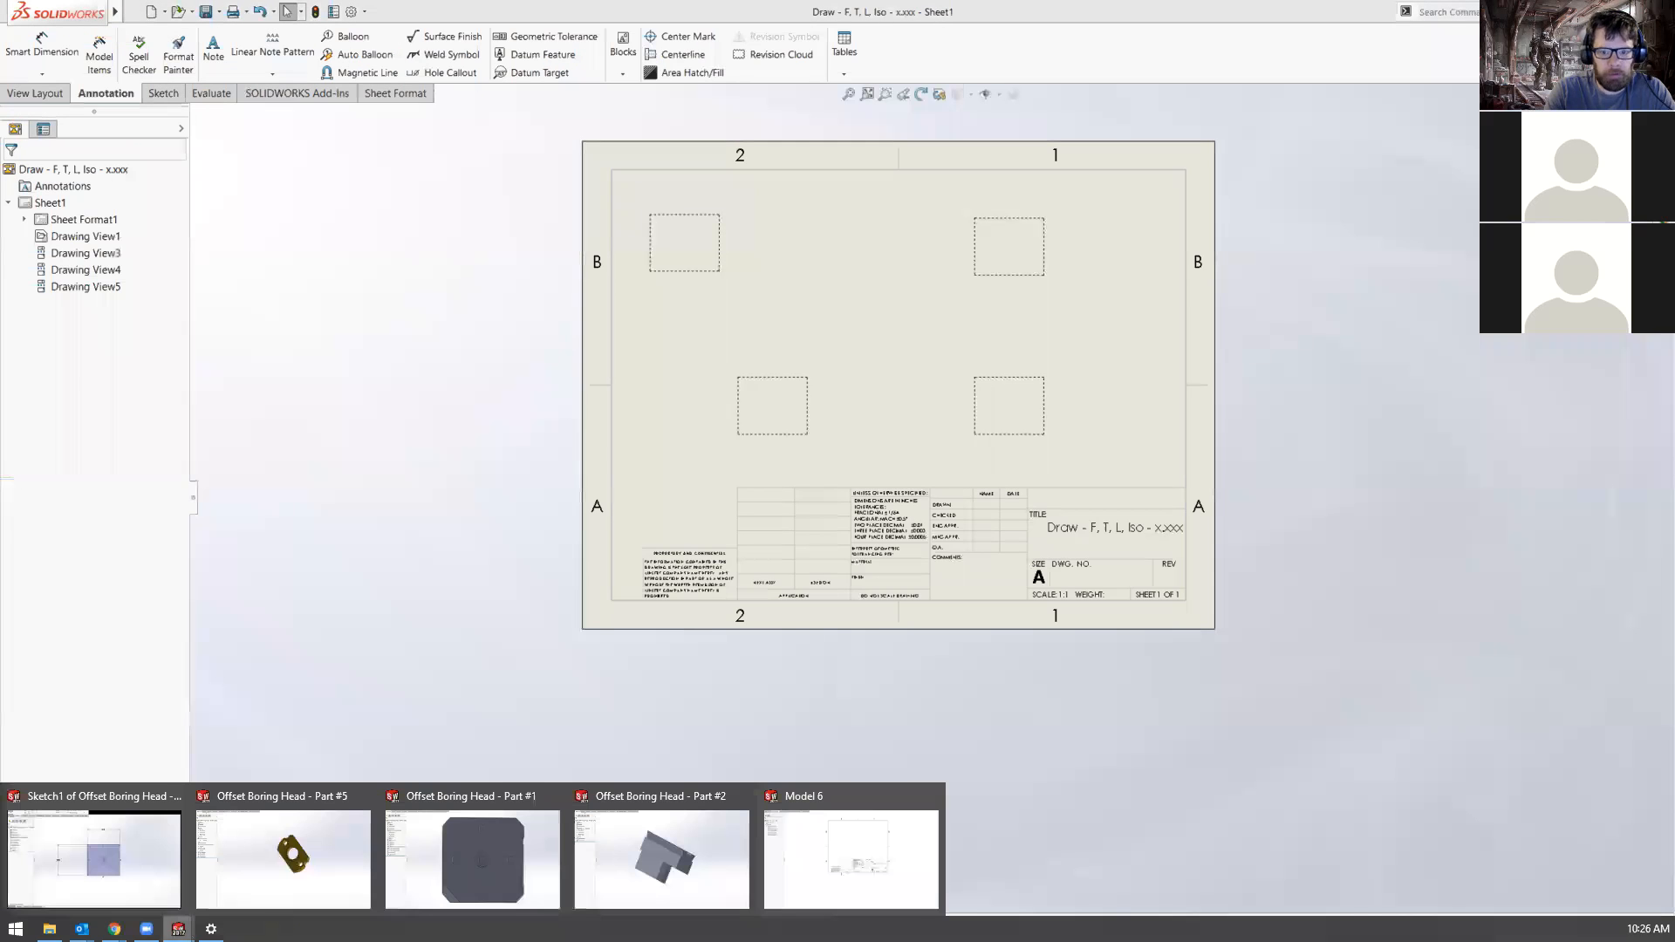
click(663, 873)
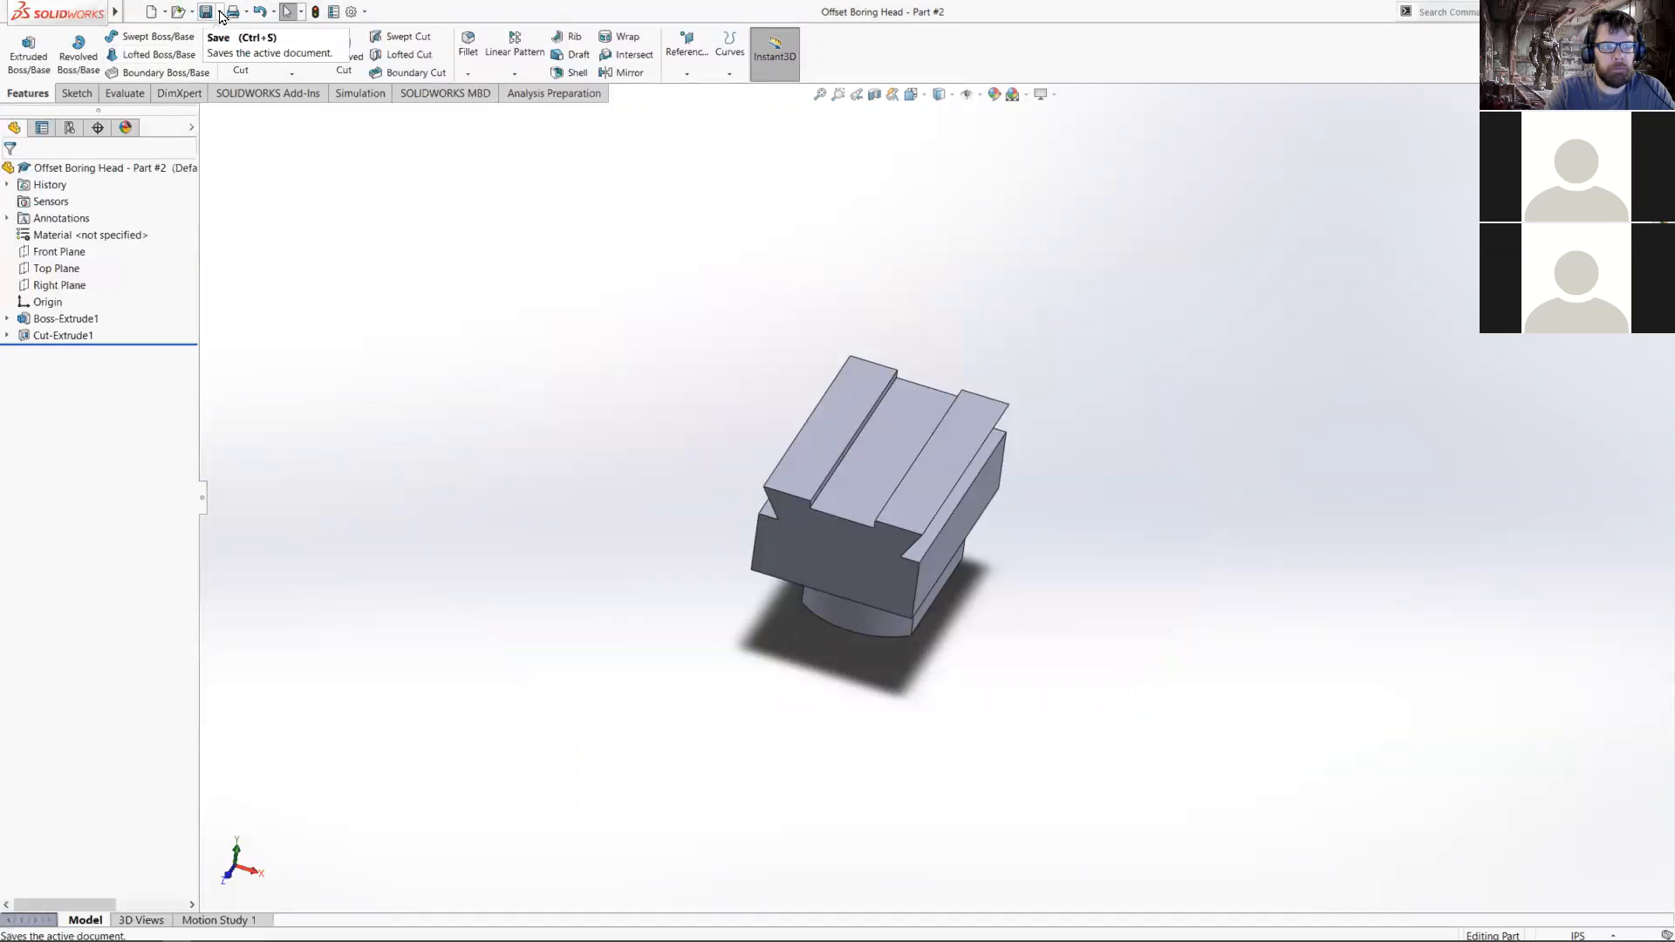
- Make a drawing from the Part #2 model using the Draw - F, T, L, Iso - x.xxx template
click(168, 17)
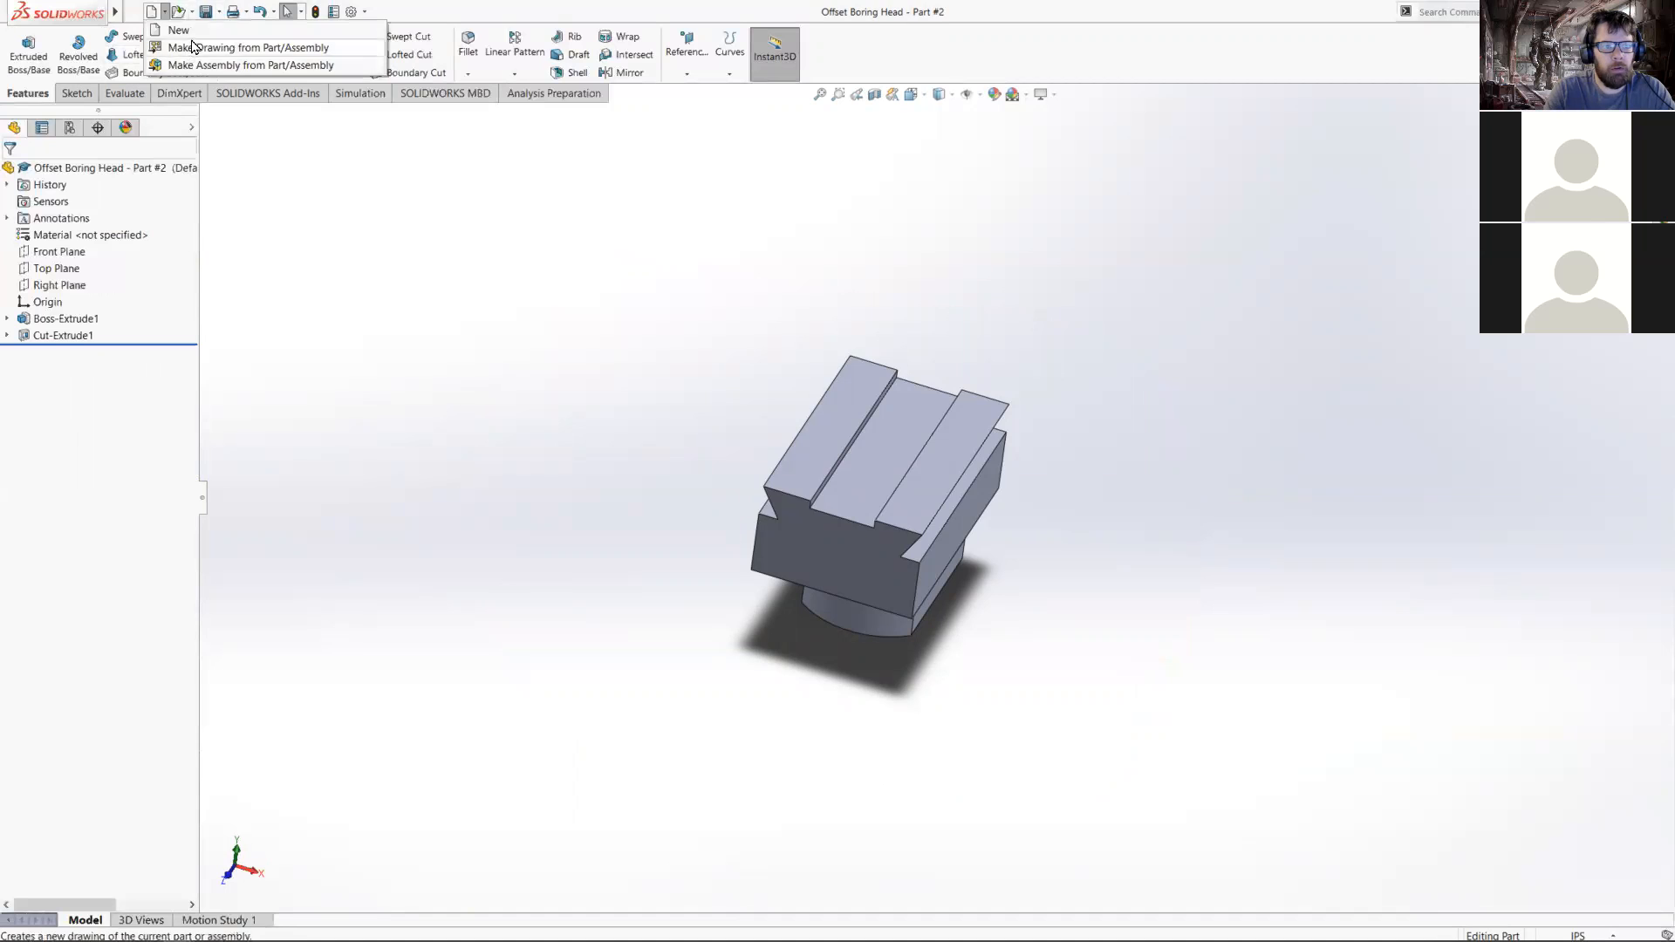
click(187, 24)
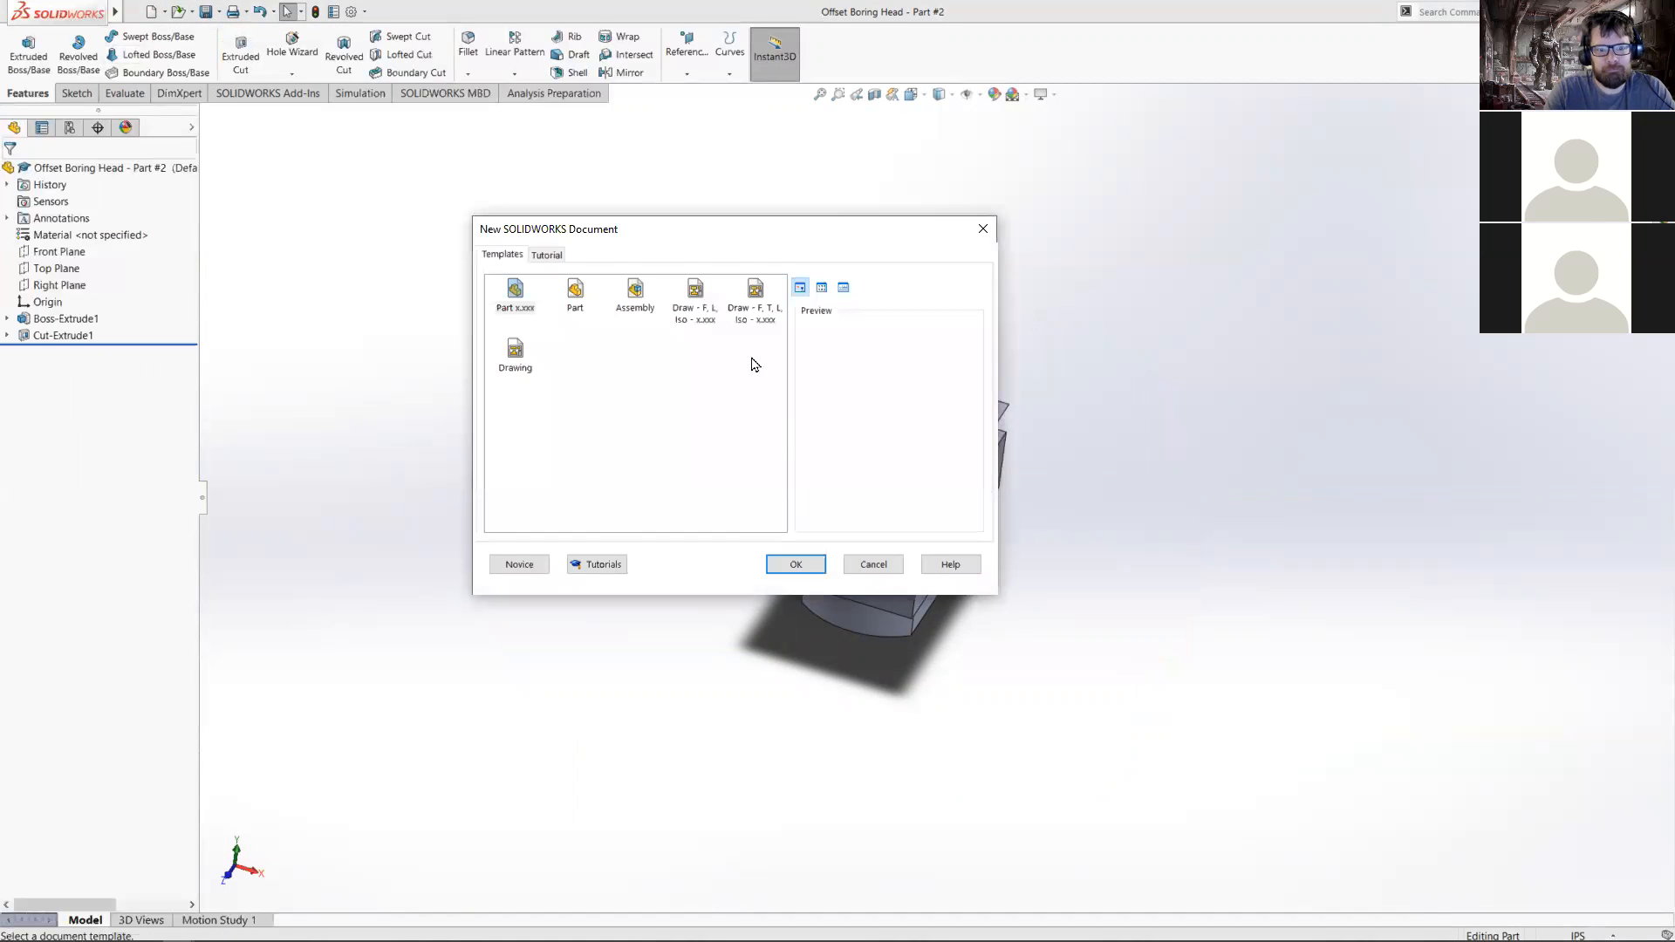
click(873, 564)
click(165, 11)
click(172, 47)
double_click(580, 309)
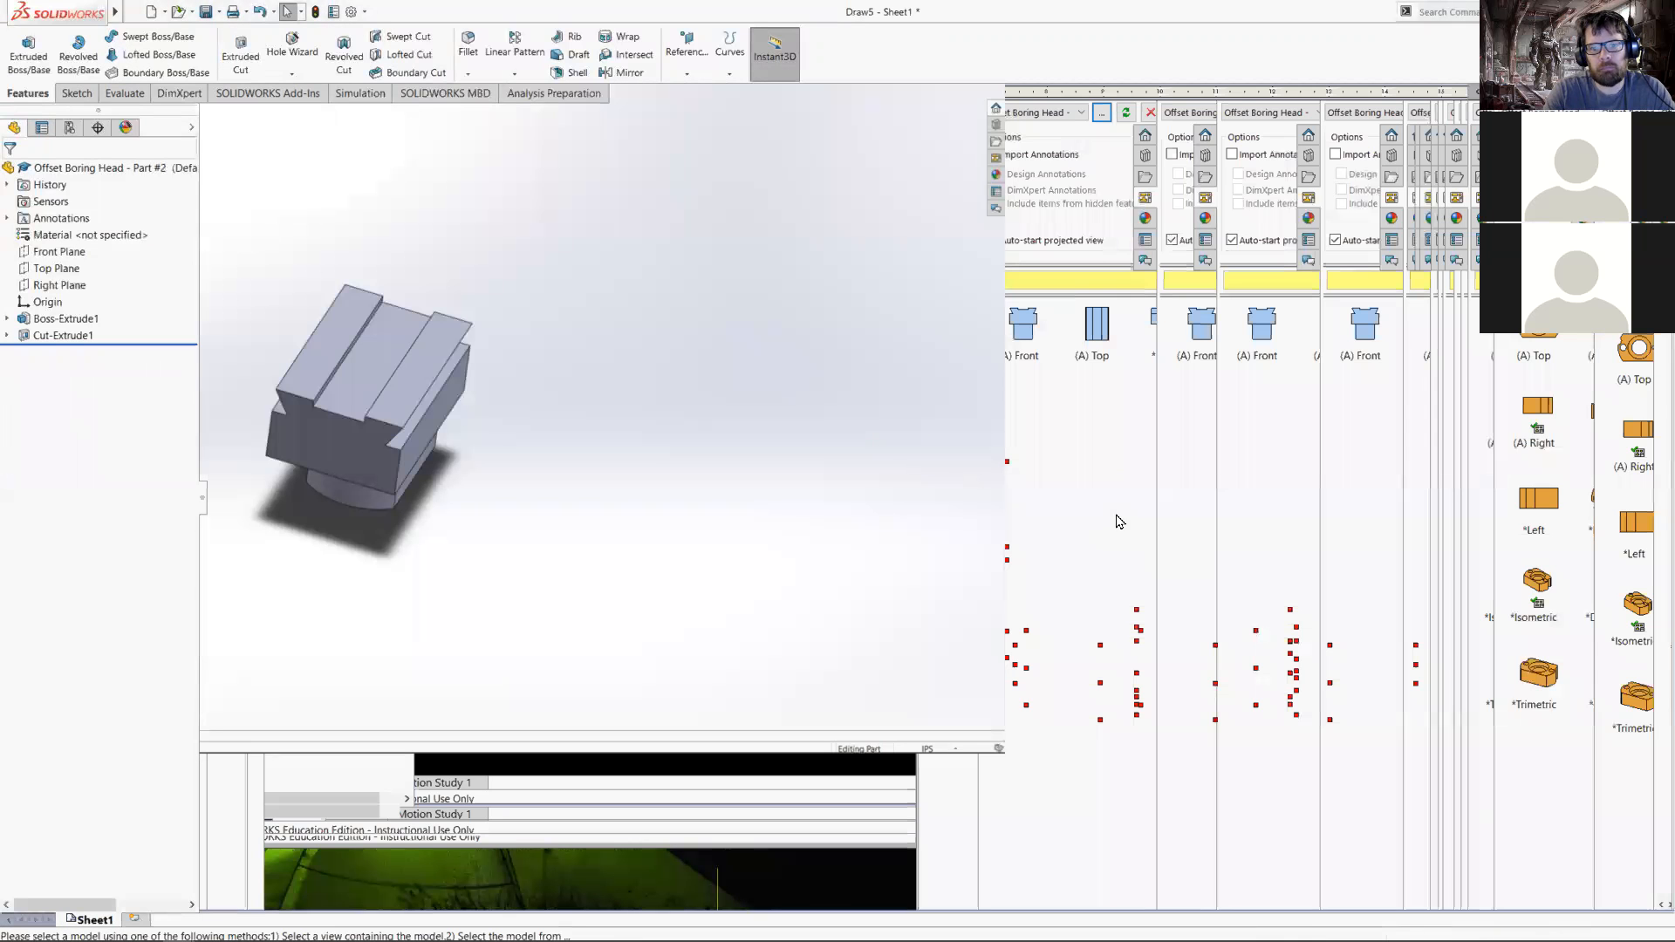
- Move the top view upward so it no longer overlaps the front view
scroll(1066, 523, up, 2)
scroll(1152, 515, down, 2)
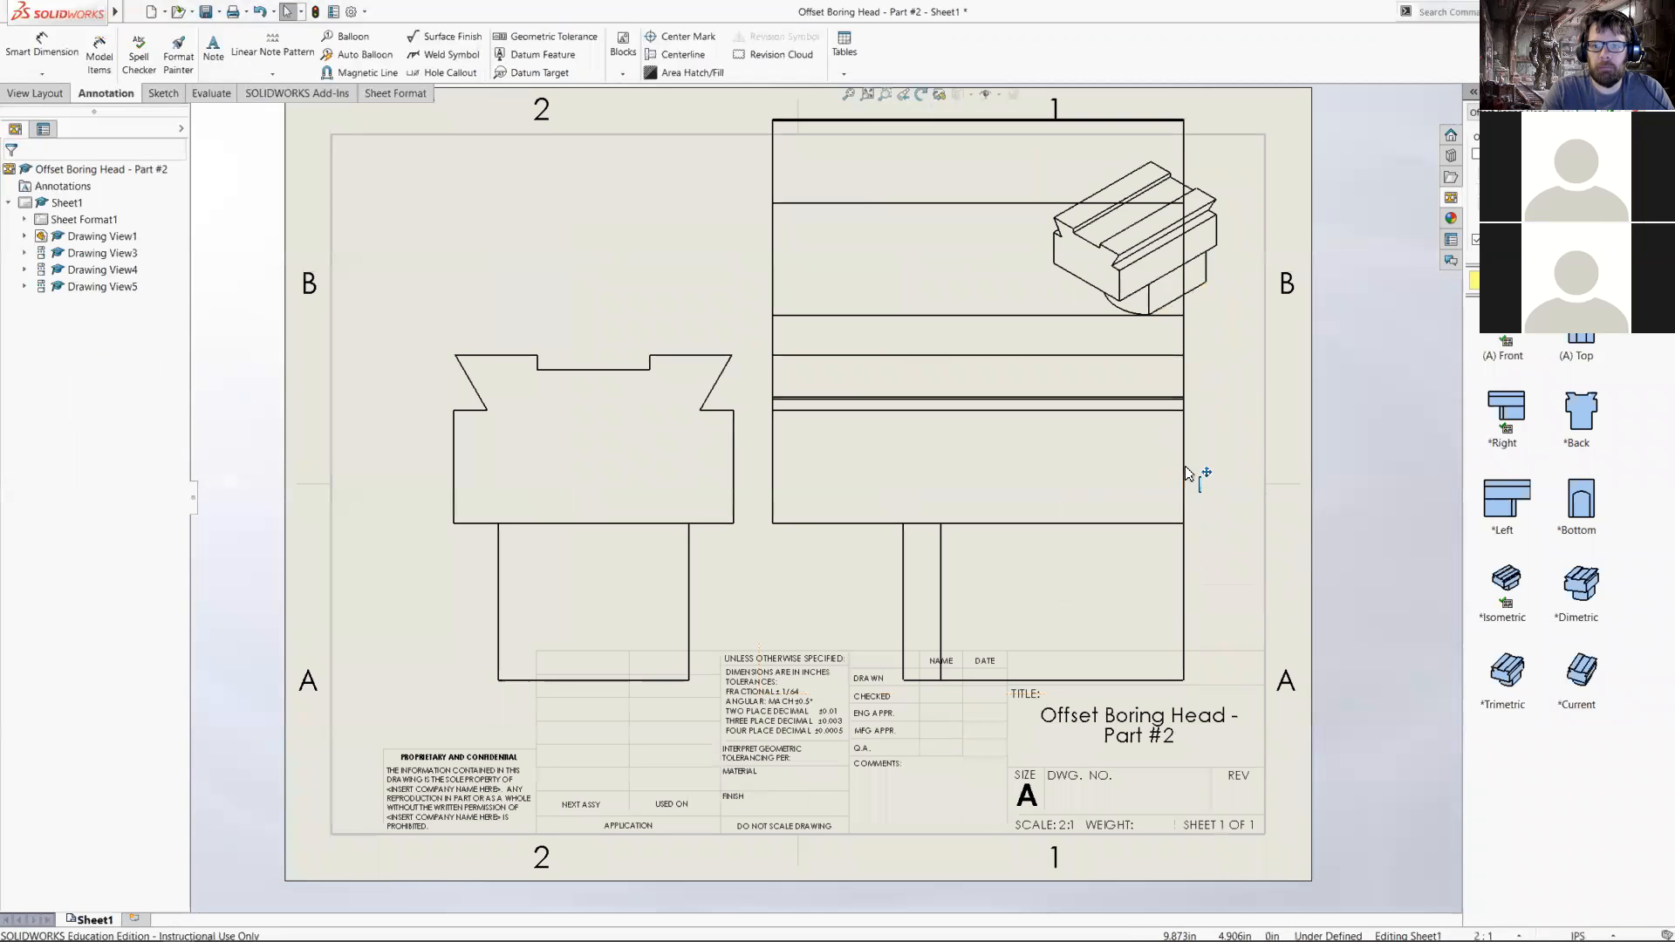
scroll(1152, 489, up, 3)
scroll(1081, 516, down, 1)
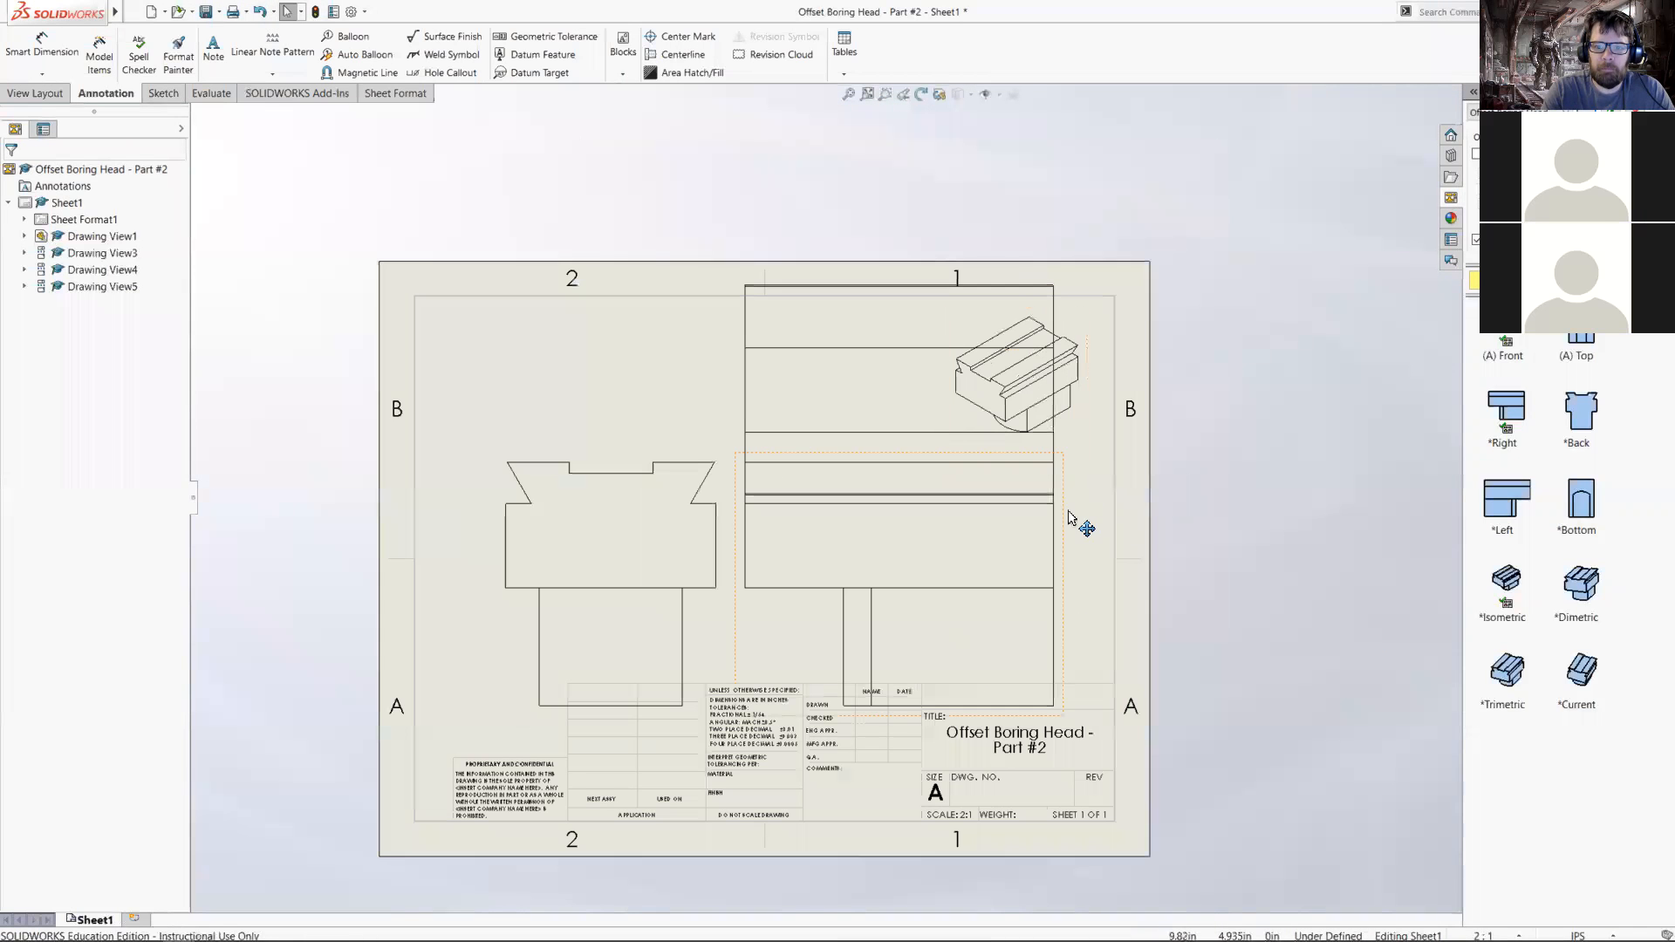
click(871, 692)
drag(1066, 295, 1093, 187)
click(1003, 579)
scroll(960, 585, up, 3)
scroll(898, 599, down, 3)
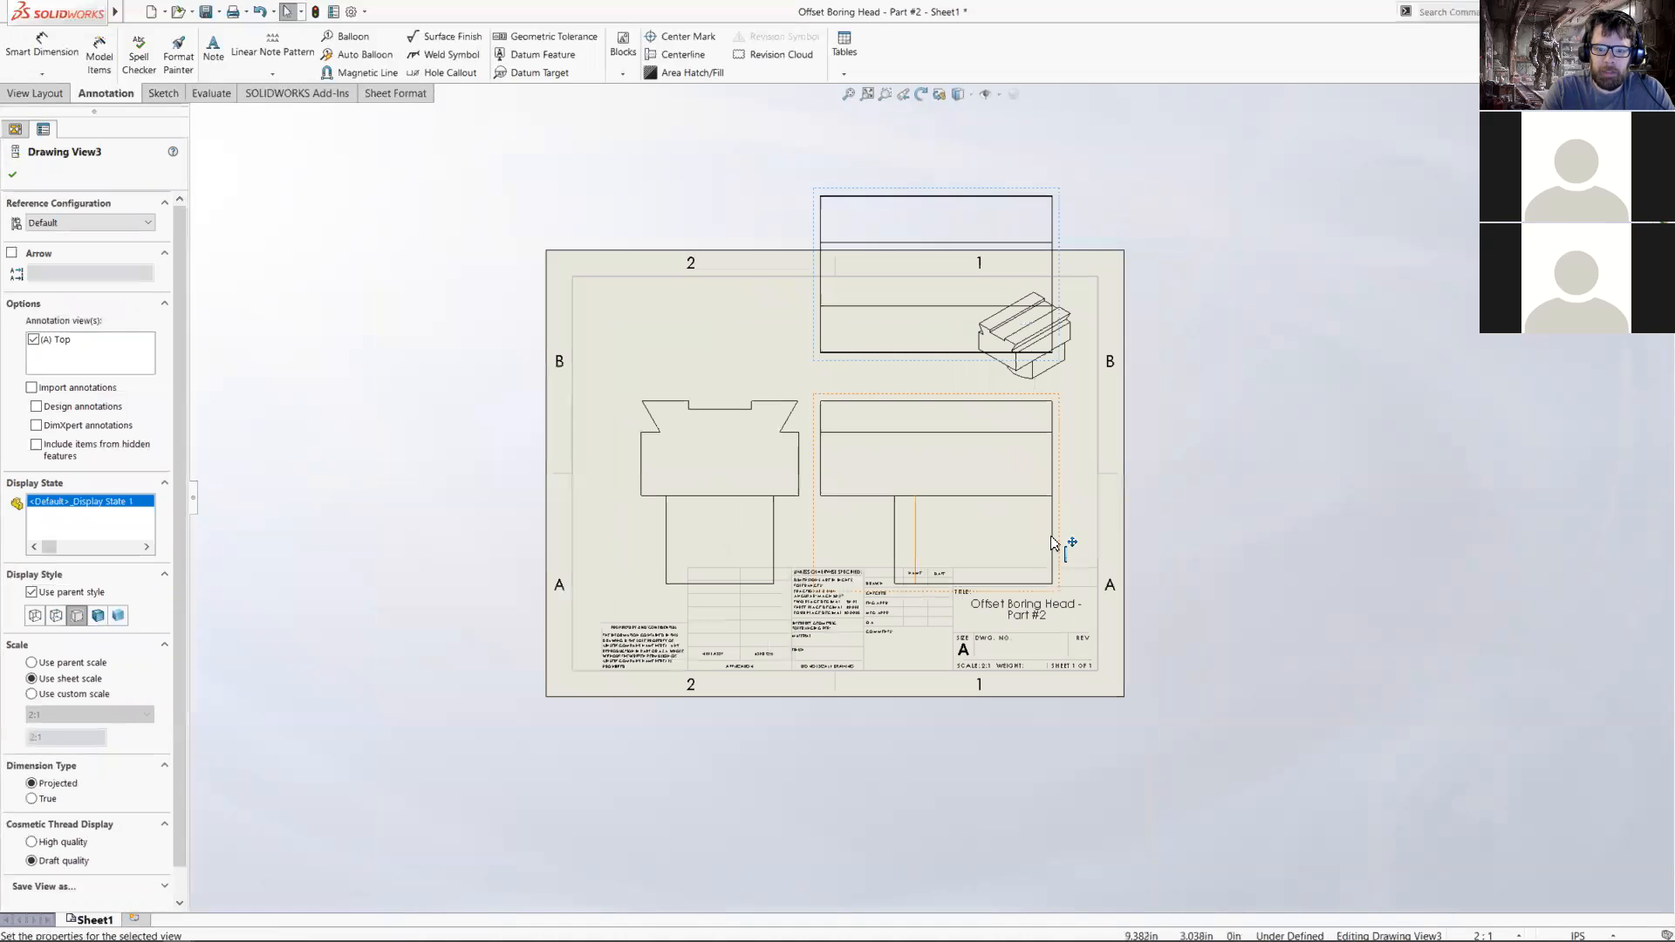
- Set the front view to a custom scale of 1:1
click(852, 531)
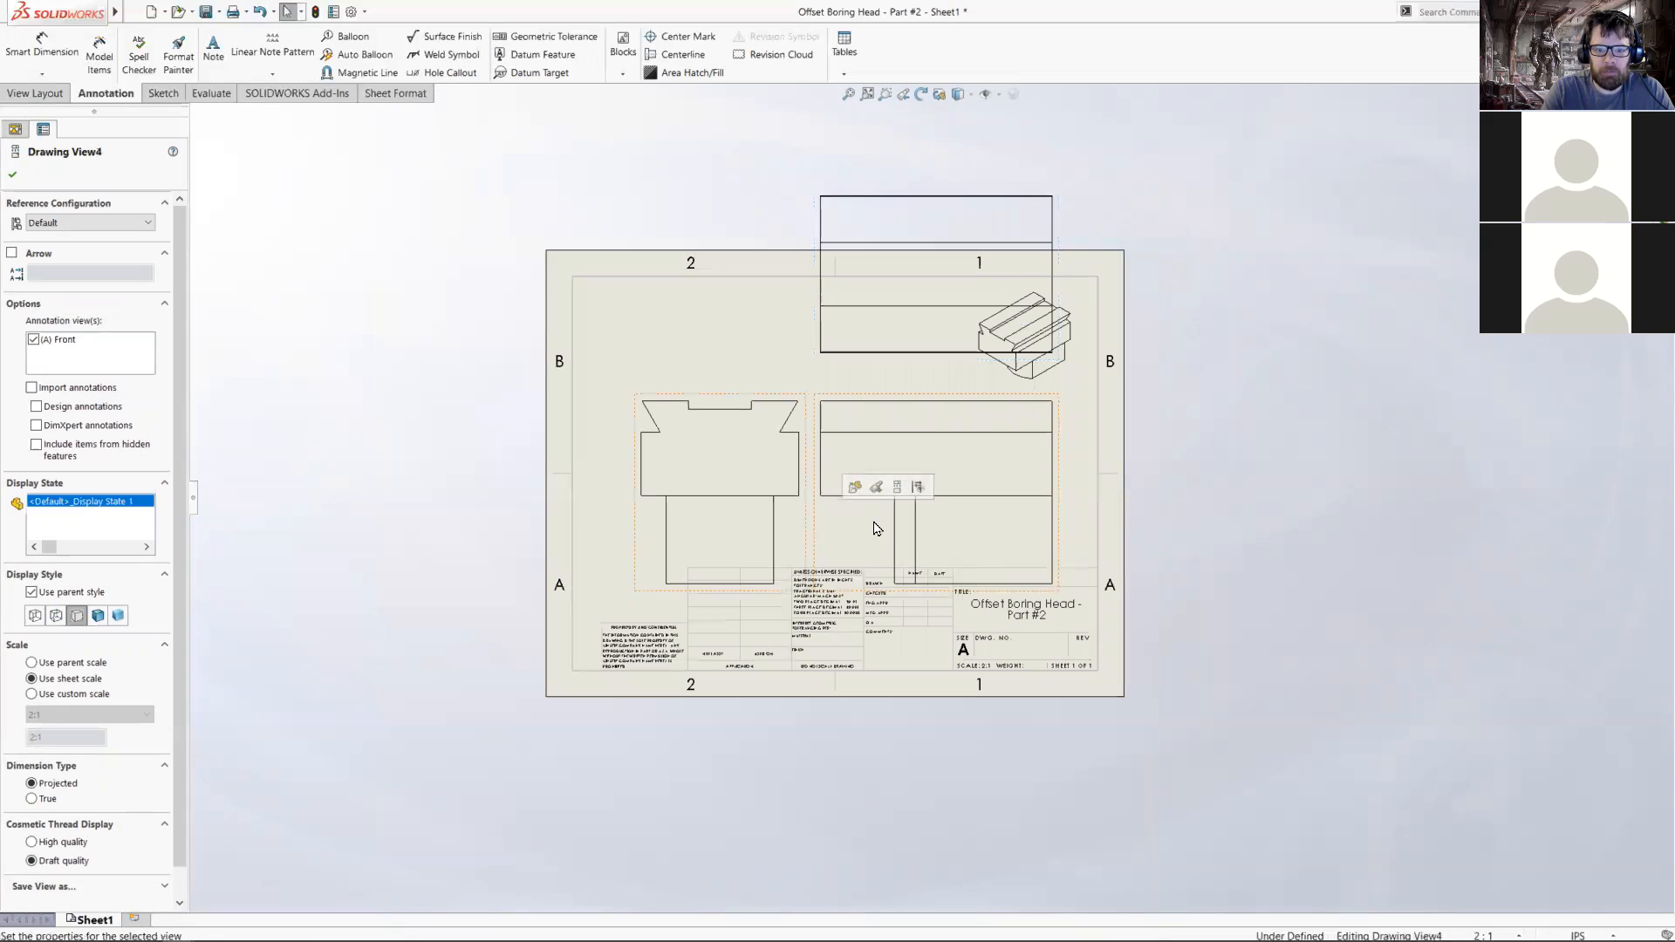
click(39, 695)
click(58, 716)
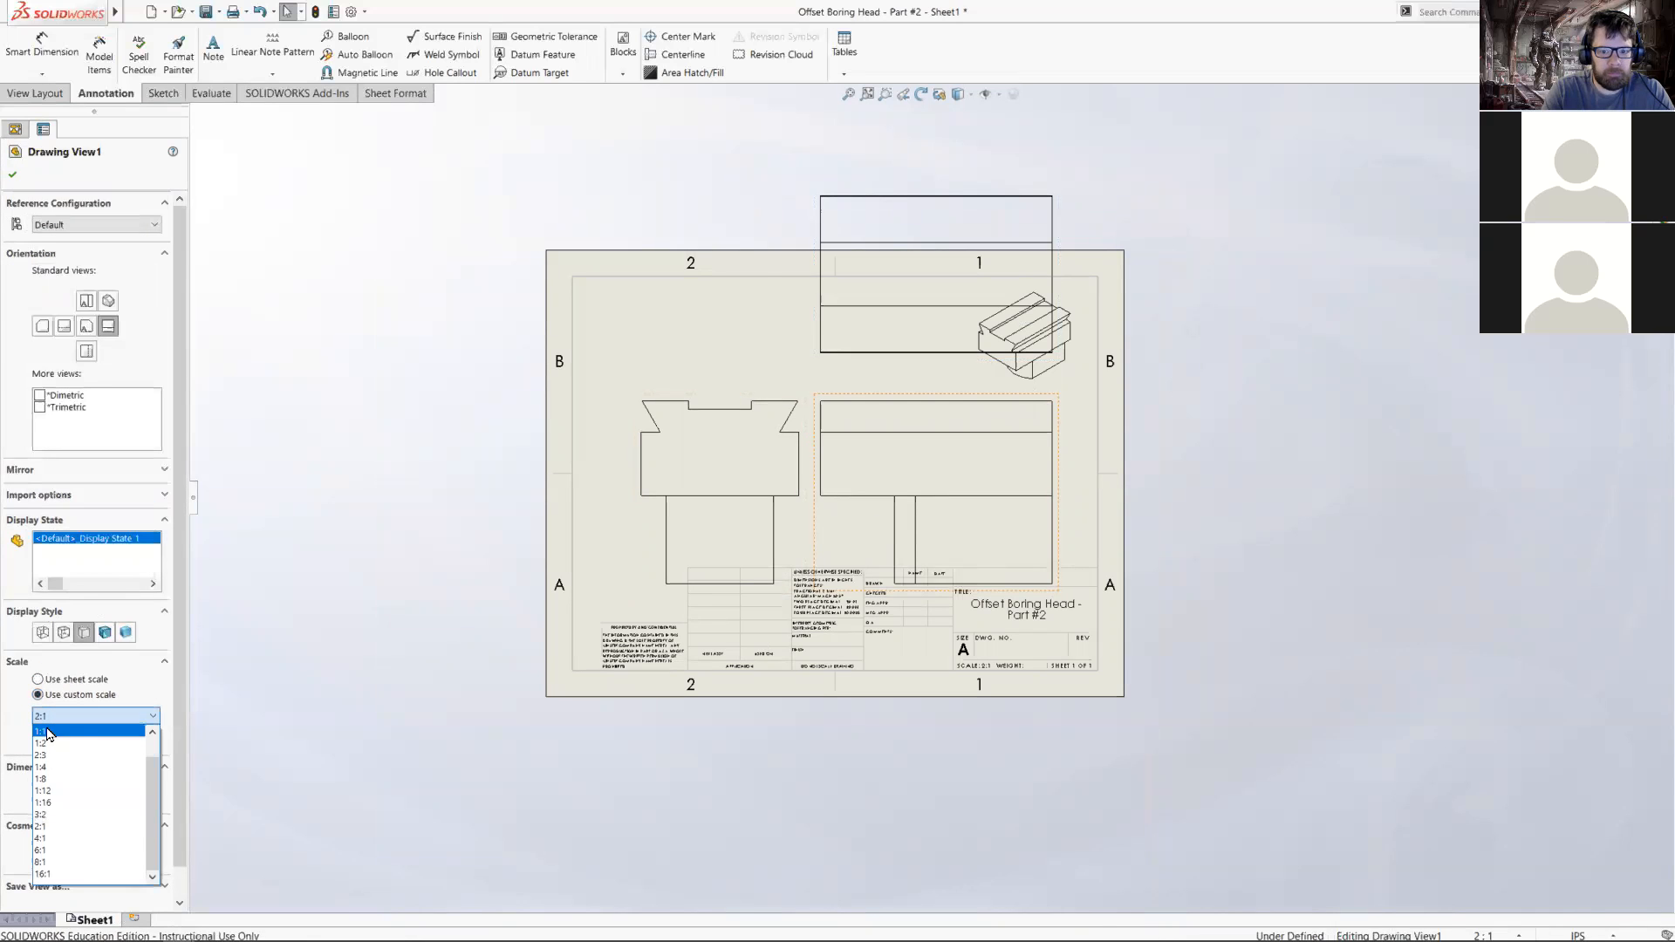
click(48, 732)
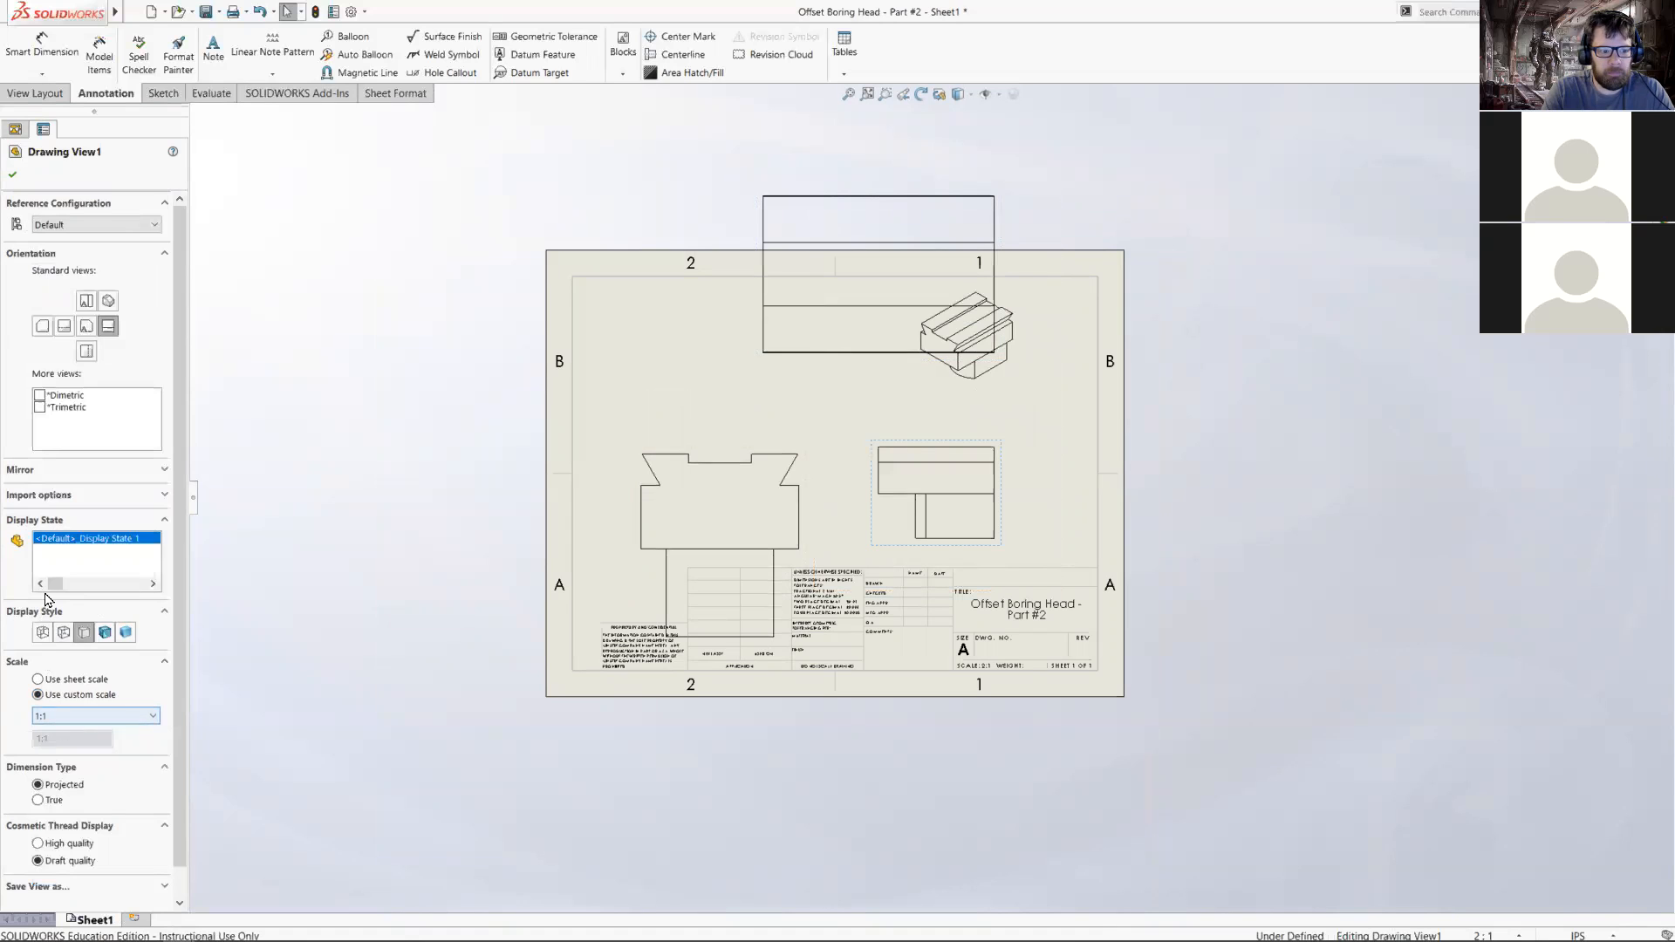
- Move the front and left views farther apart and raise the top view clear of the isometric view
click(776, 441)
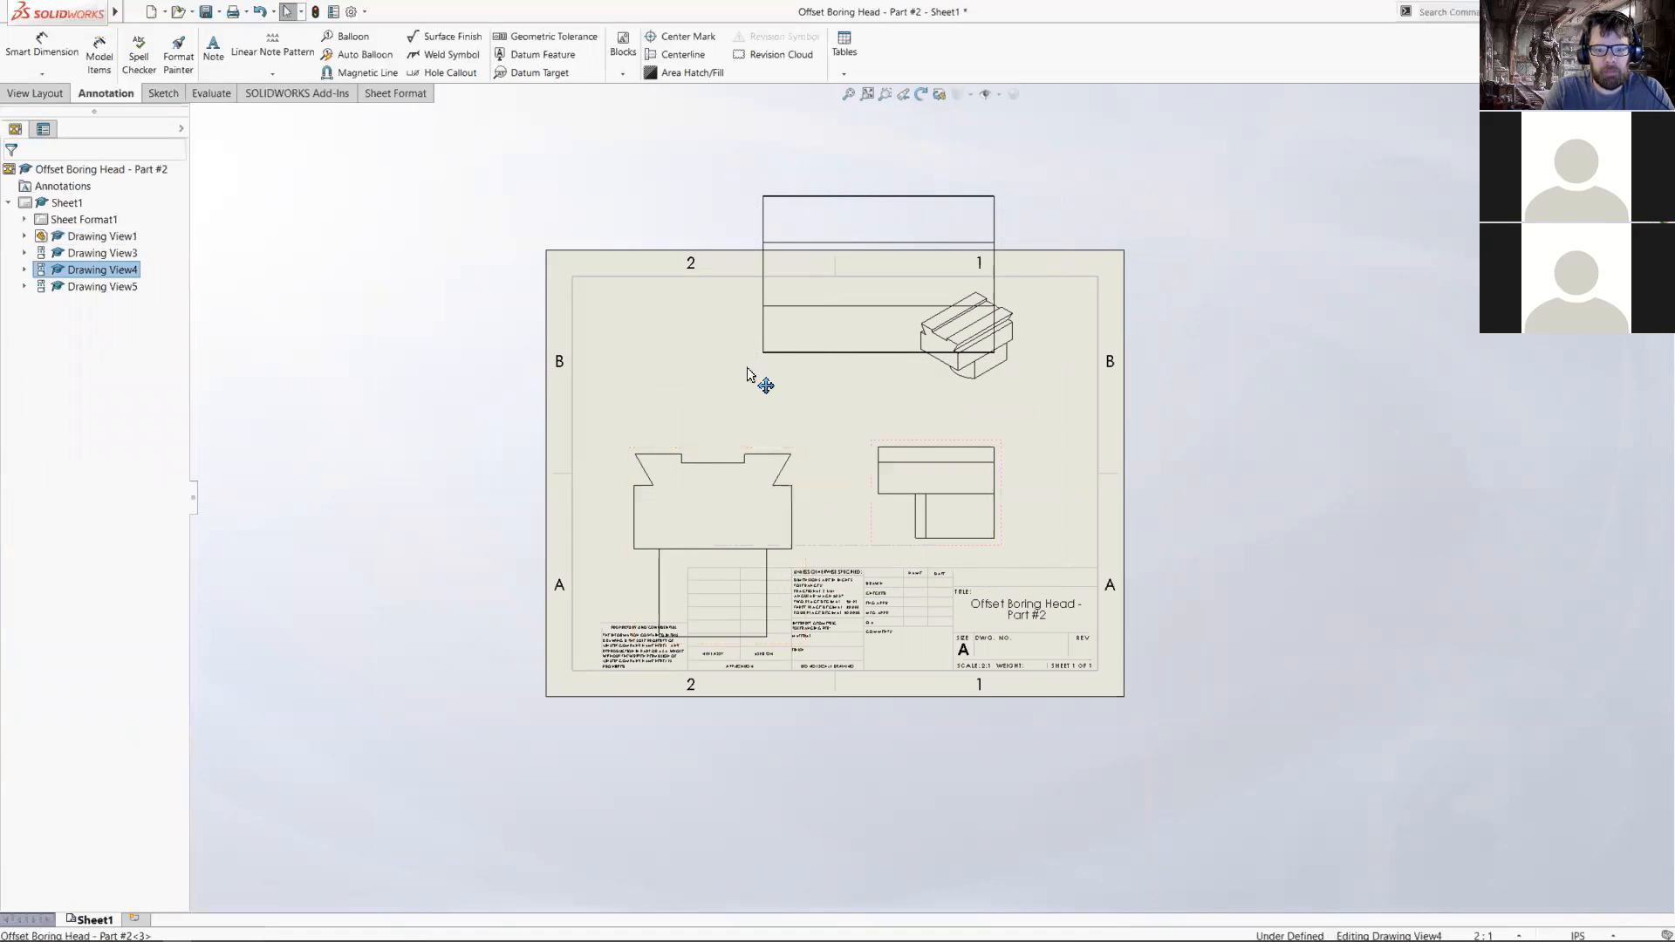
mouse_move(1019, 493)
mouse_down()
mouse_move(1068, 539)
mouse_move(1072, 451)
mouse_move(1032, 338)
mouse_move(987, 475)
mouse_move(767, 396)
mouse_move(1039, 421)
mouse_move(1092, 515)
mouse_move(1079, 443)
mouse_up()
click(1065, 204)
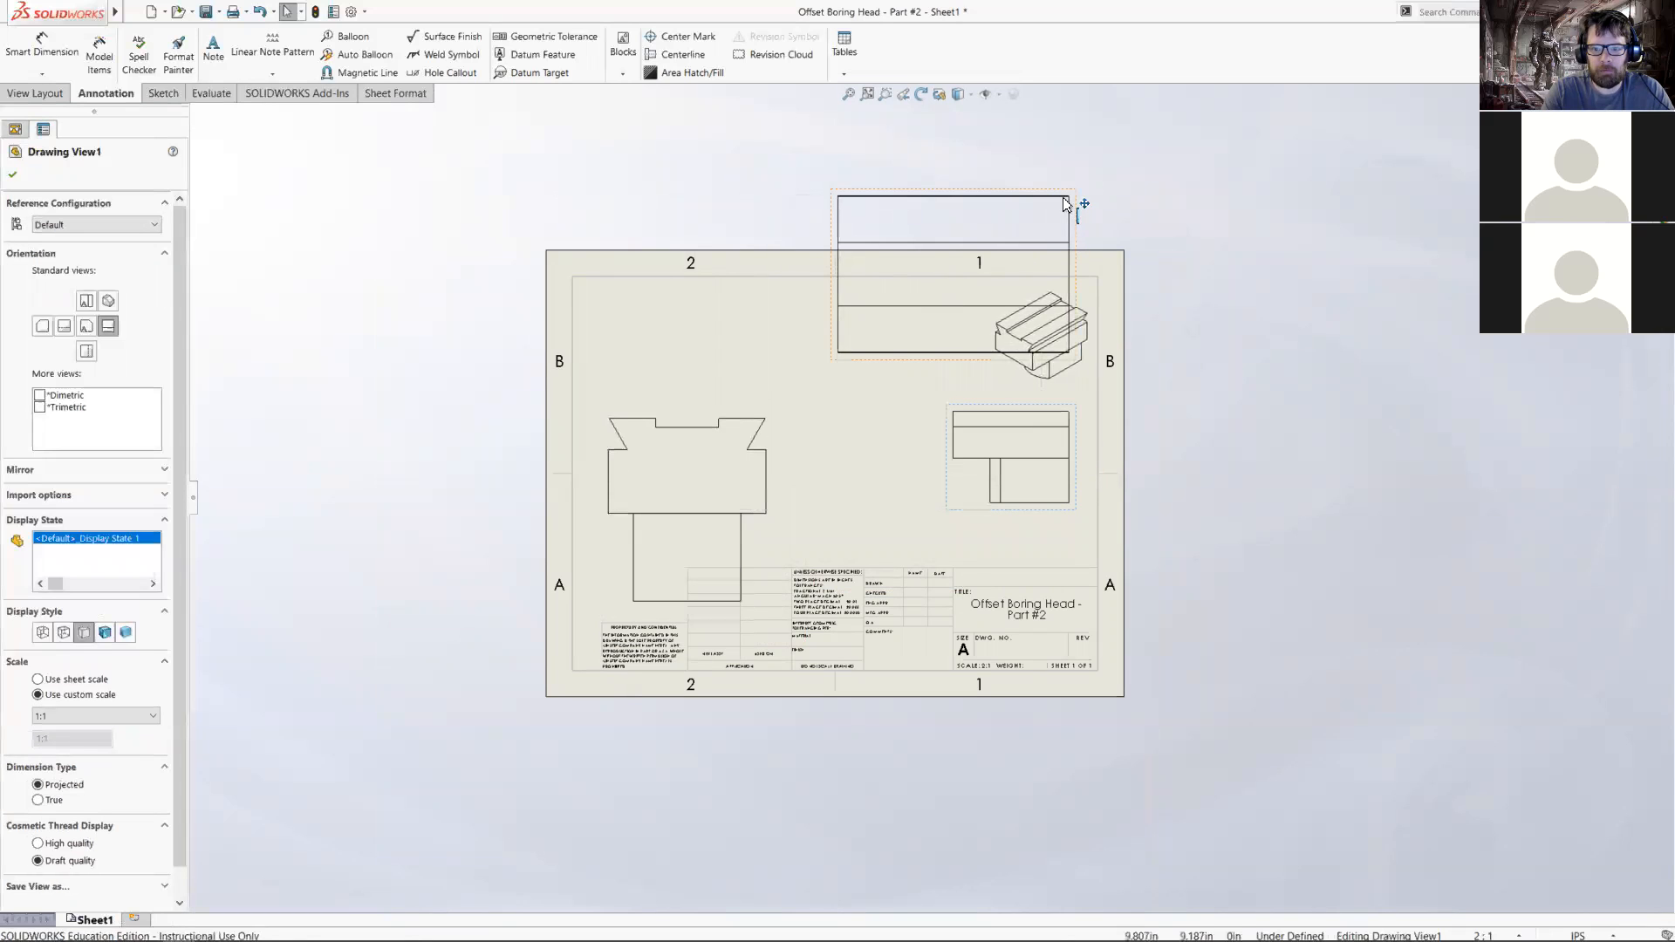
mouse_move(1085, 213)
mouse_down()
mouse_move(1018, 149)
mouse_move(1054, 170)
mouse_up()
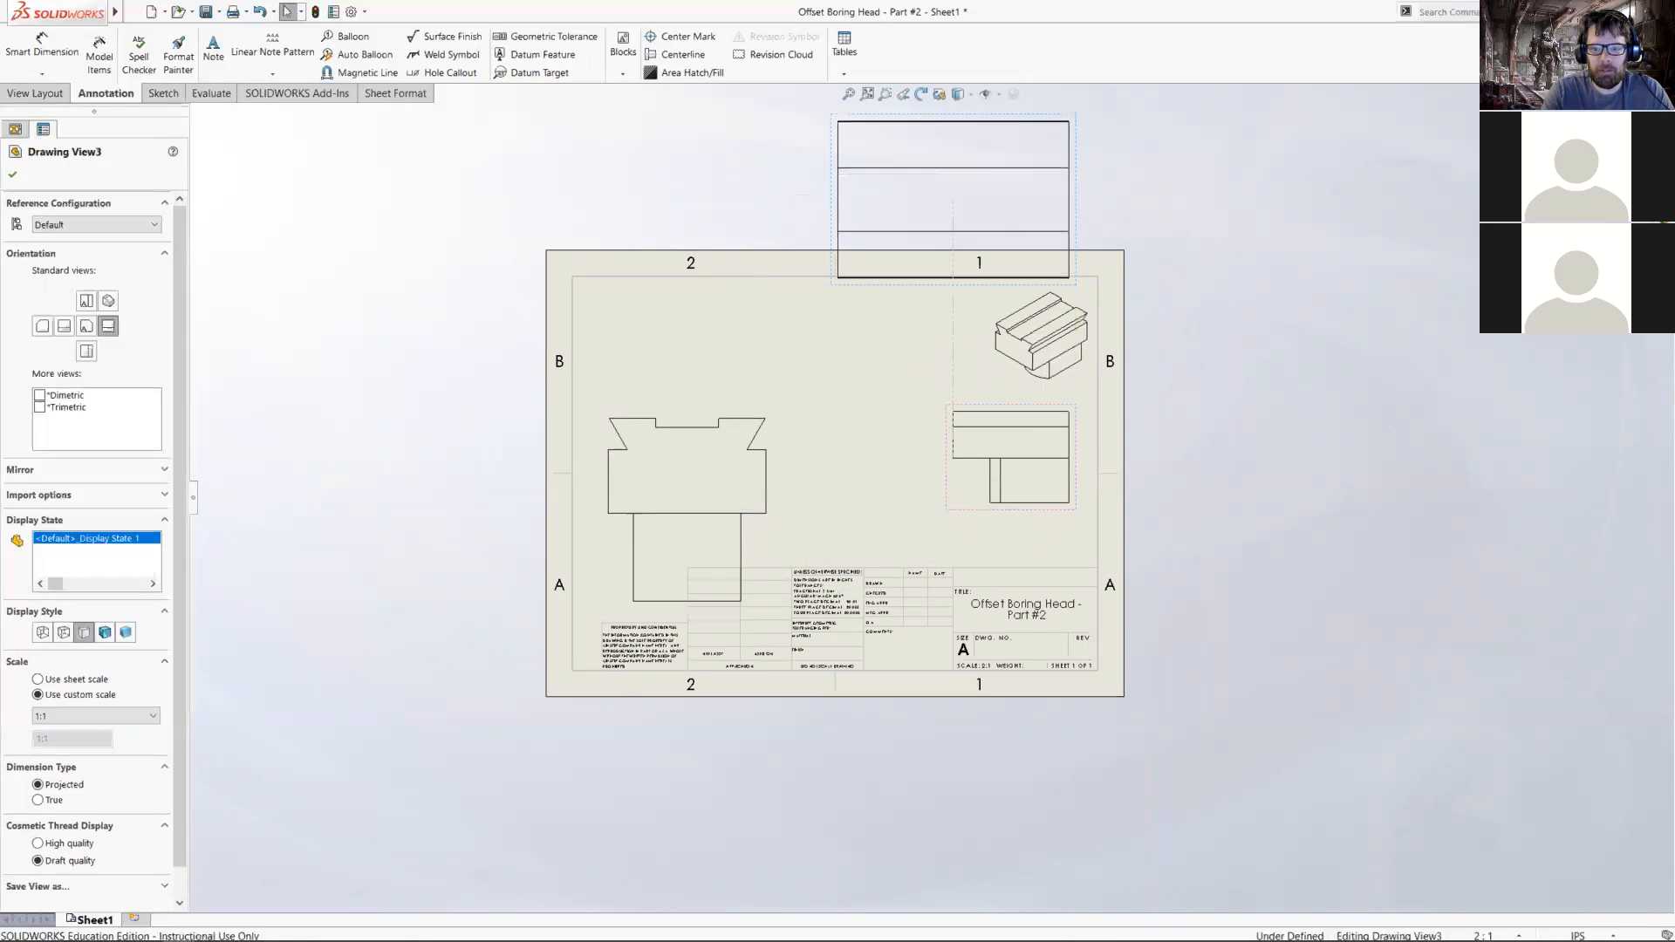
- Delete the isometric view from the Part #2 drawing
click(1082, 444)
click(1053, 359)
click(987, 387)
key(Delete)
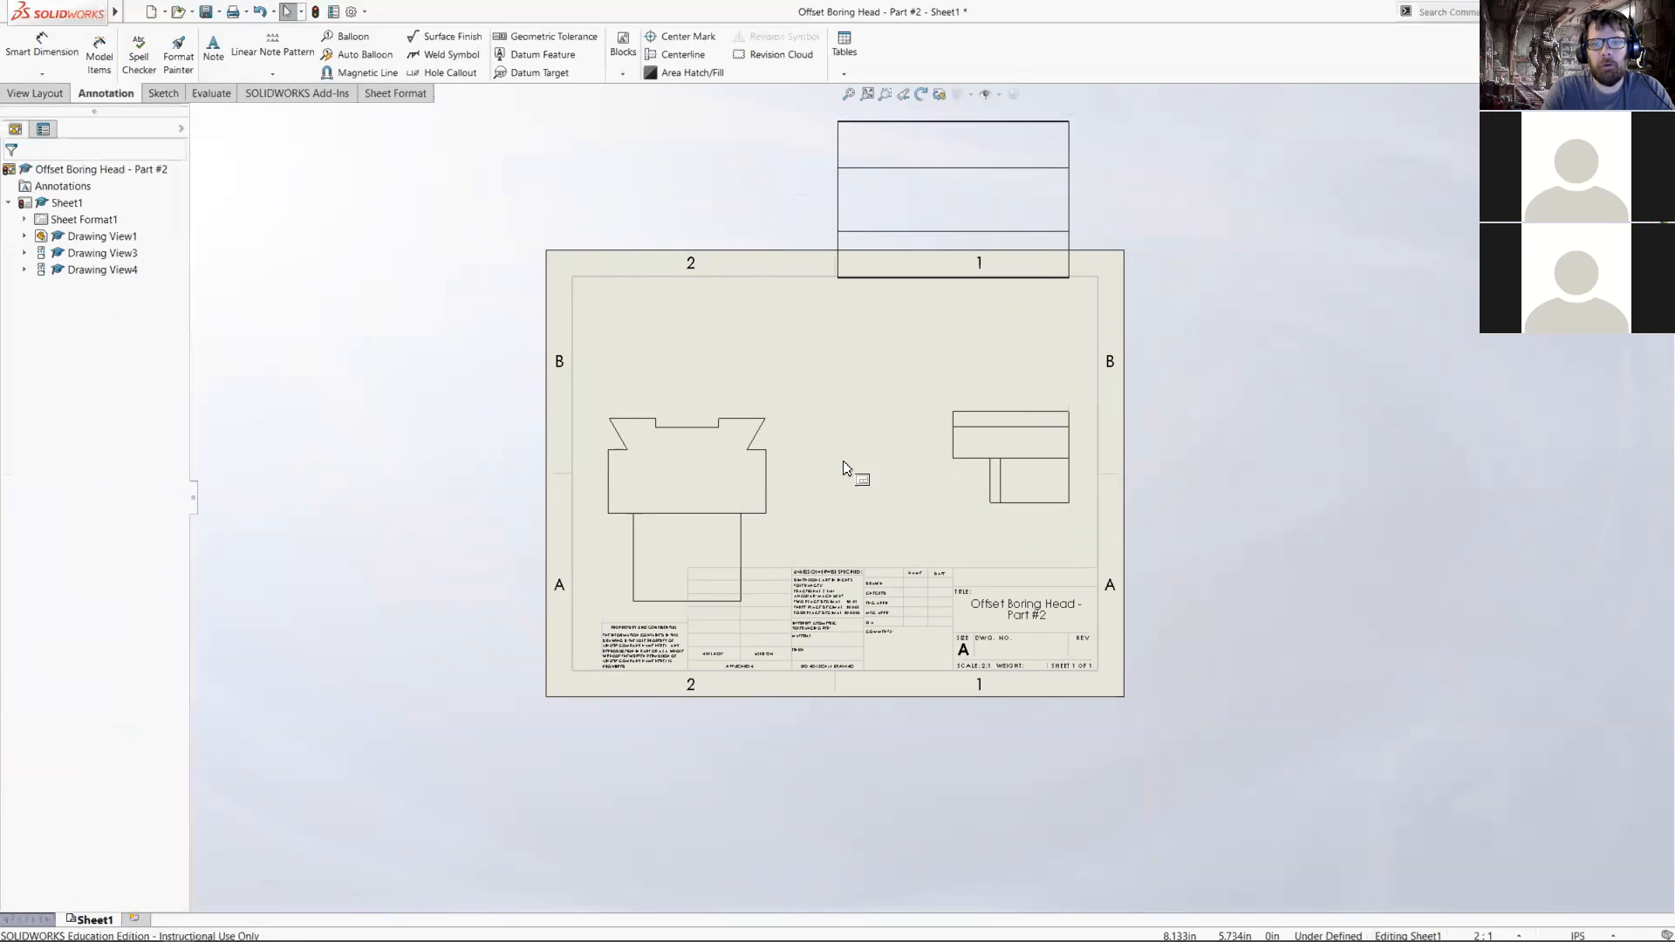
click(775, 450)
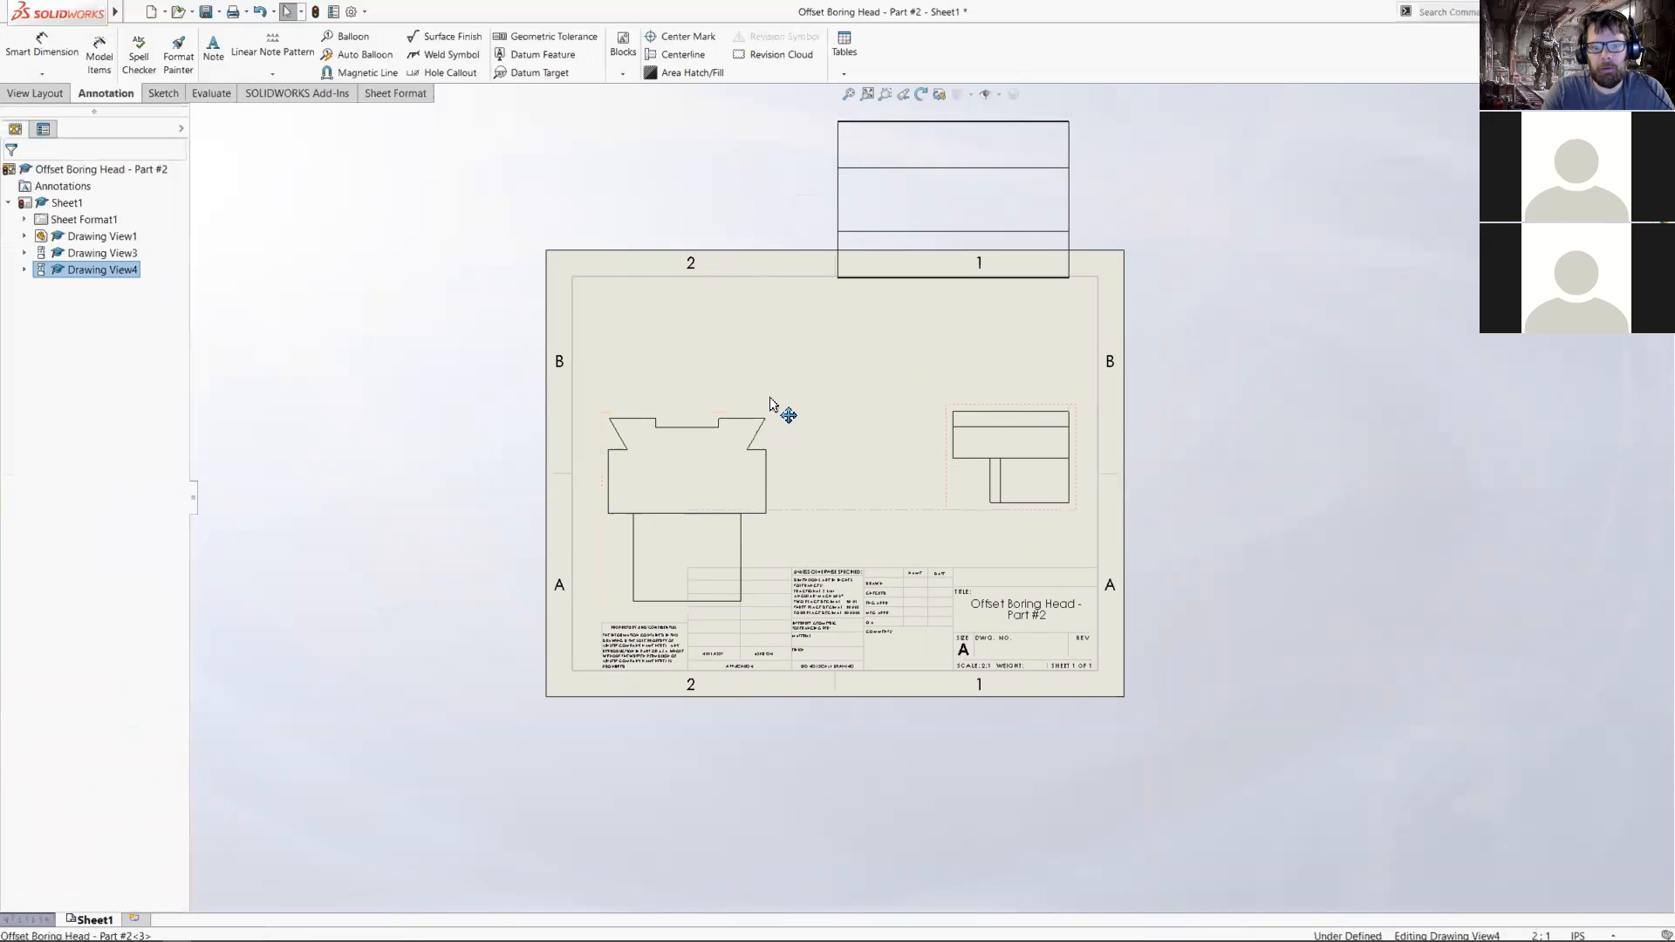
click(952, 494)
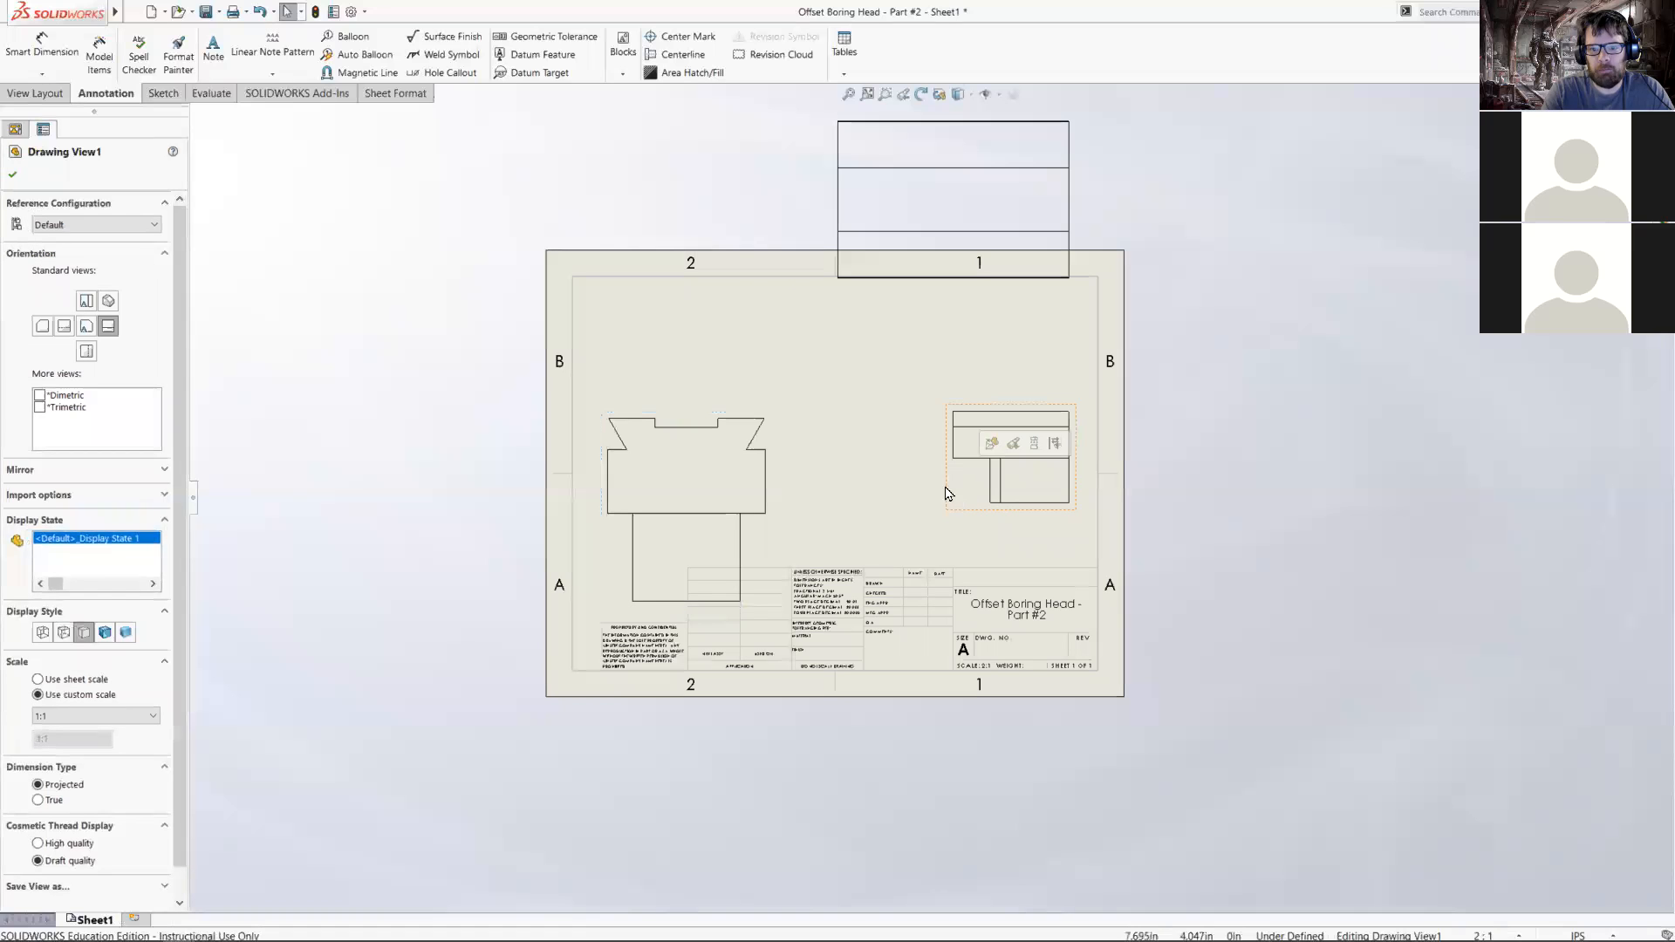
click(763, 446)
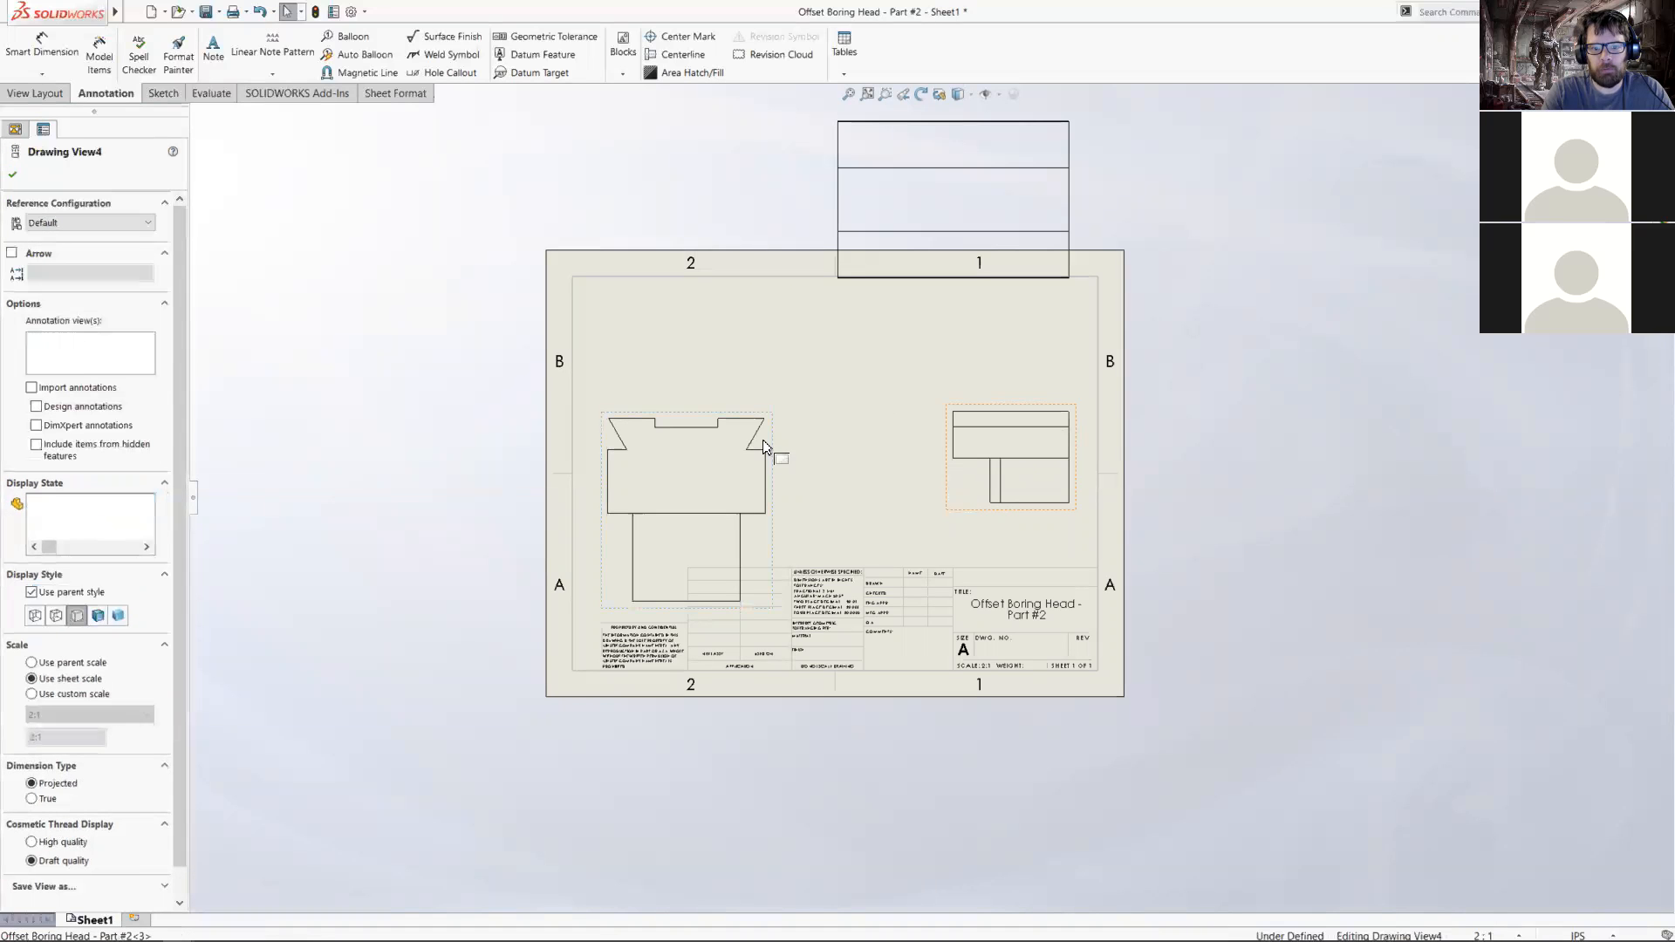
right_click(764, 447)
click(822, 424)
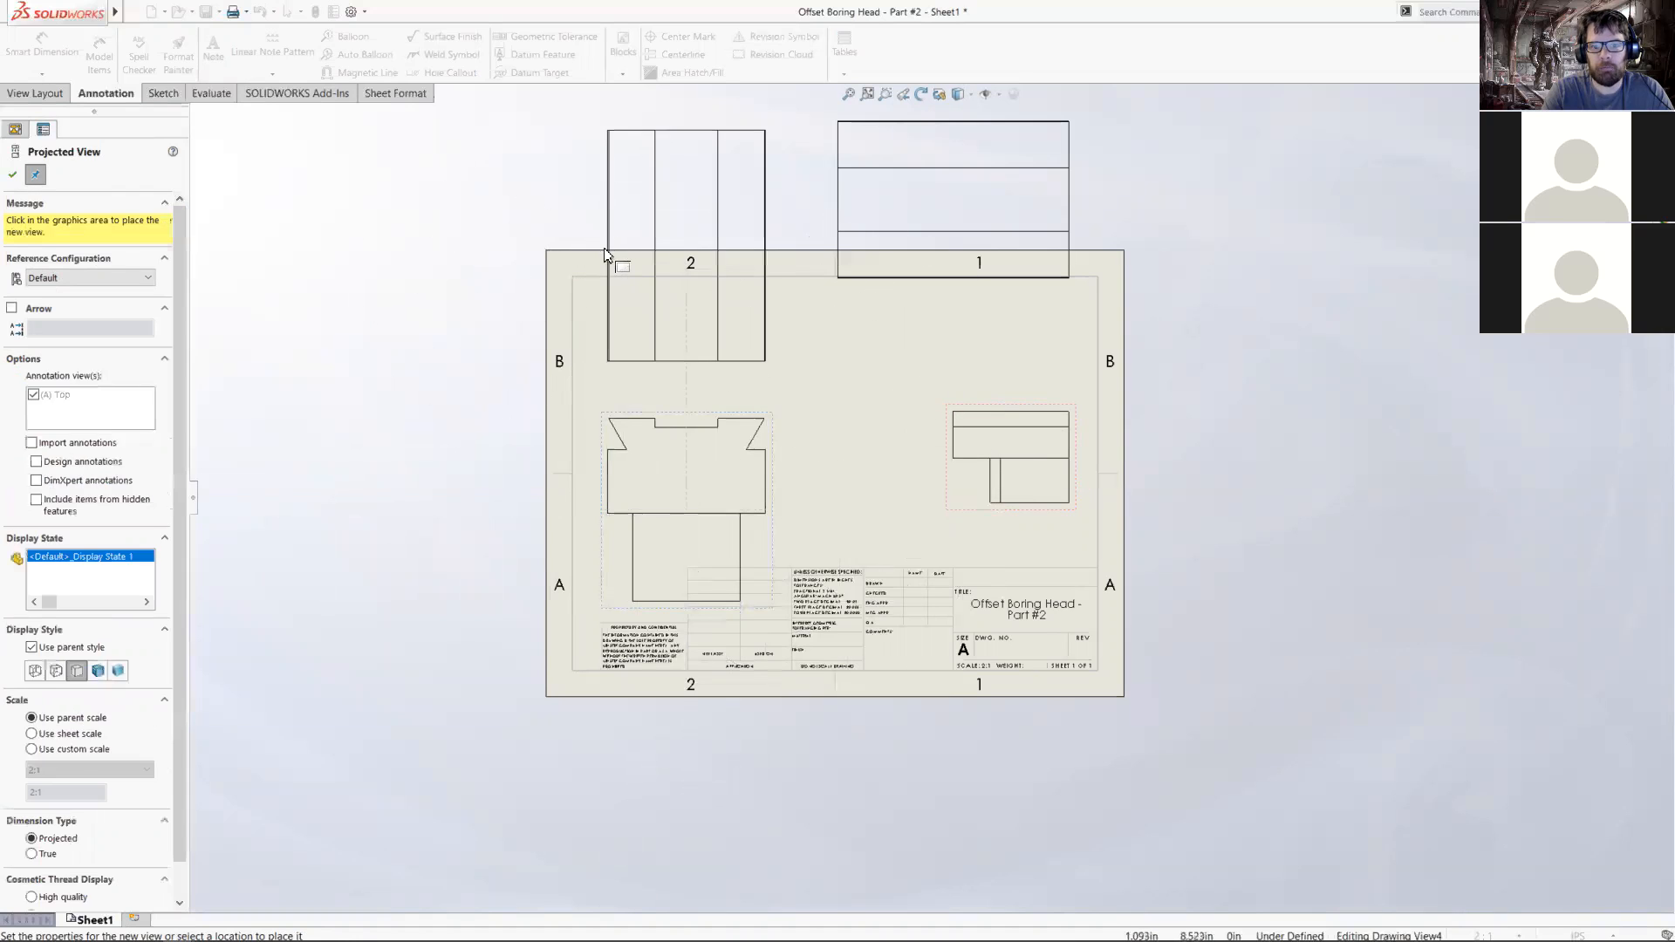
key(Escape)
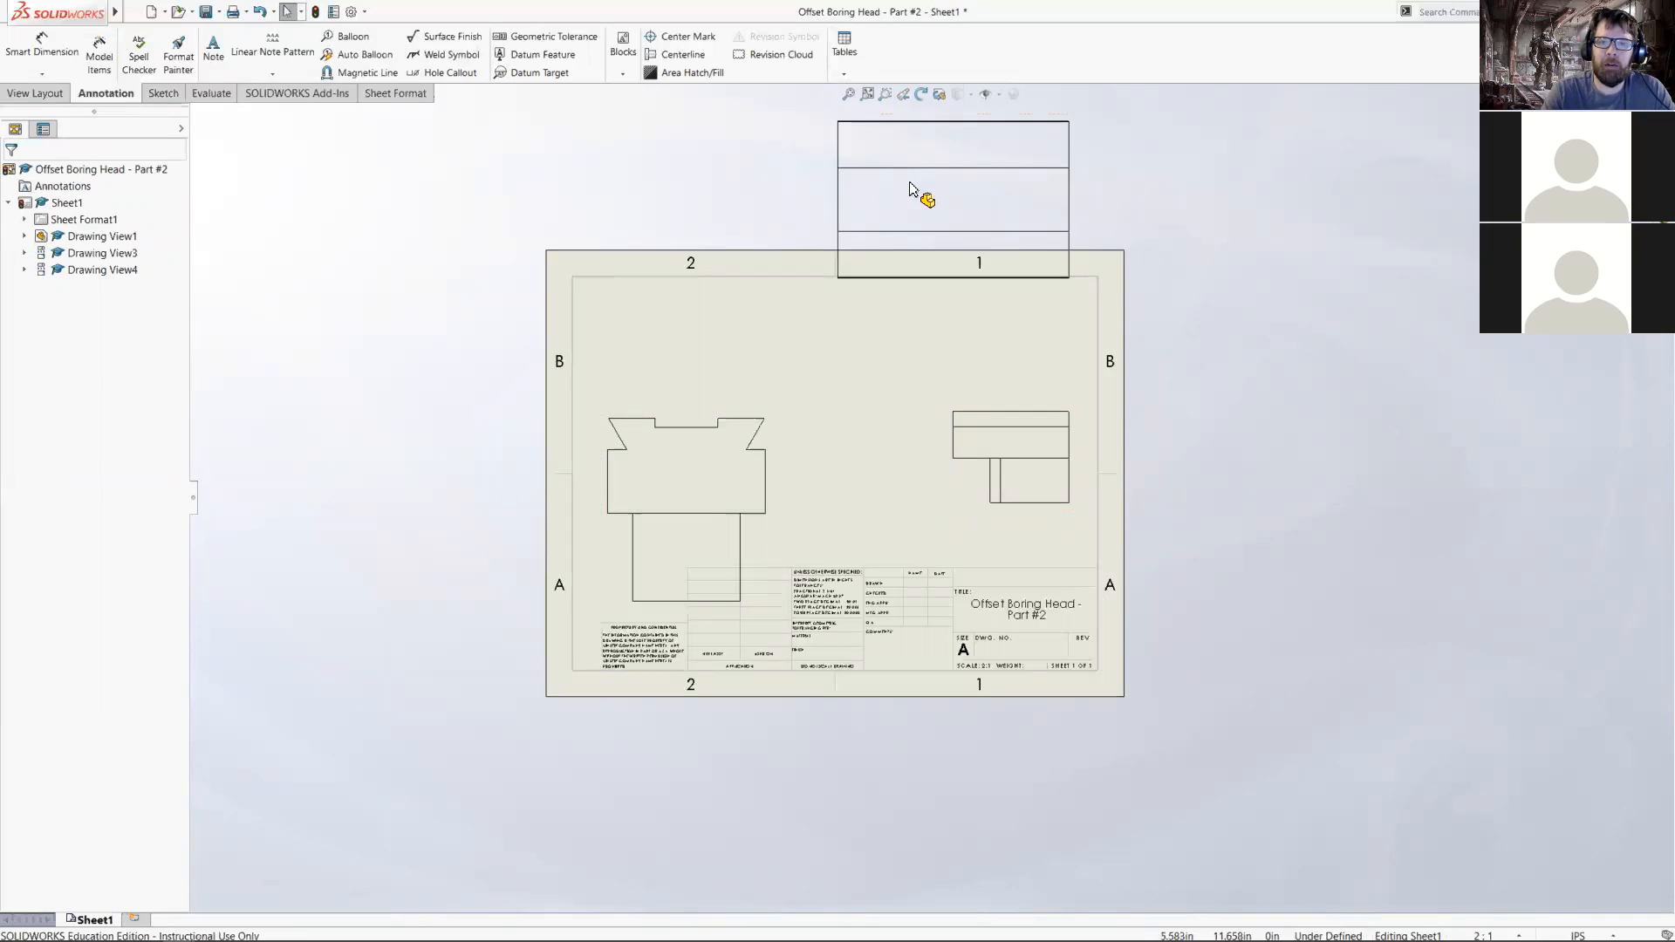
- Lower the top view toward the front view and shift the front view slightly down and to the left
mouse_move(836, 211)
mouse_down()
mouse_move(839, 334)
mouse_move(836, 312)
mouse_up()
mouse_move(971, 509)
mouse_down()
mouse_move(970, 541)
mouse_move(963, 508)
mouse_move(958, 520)
mouse_up()
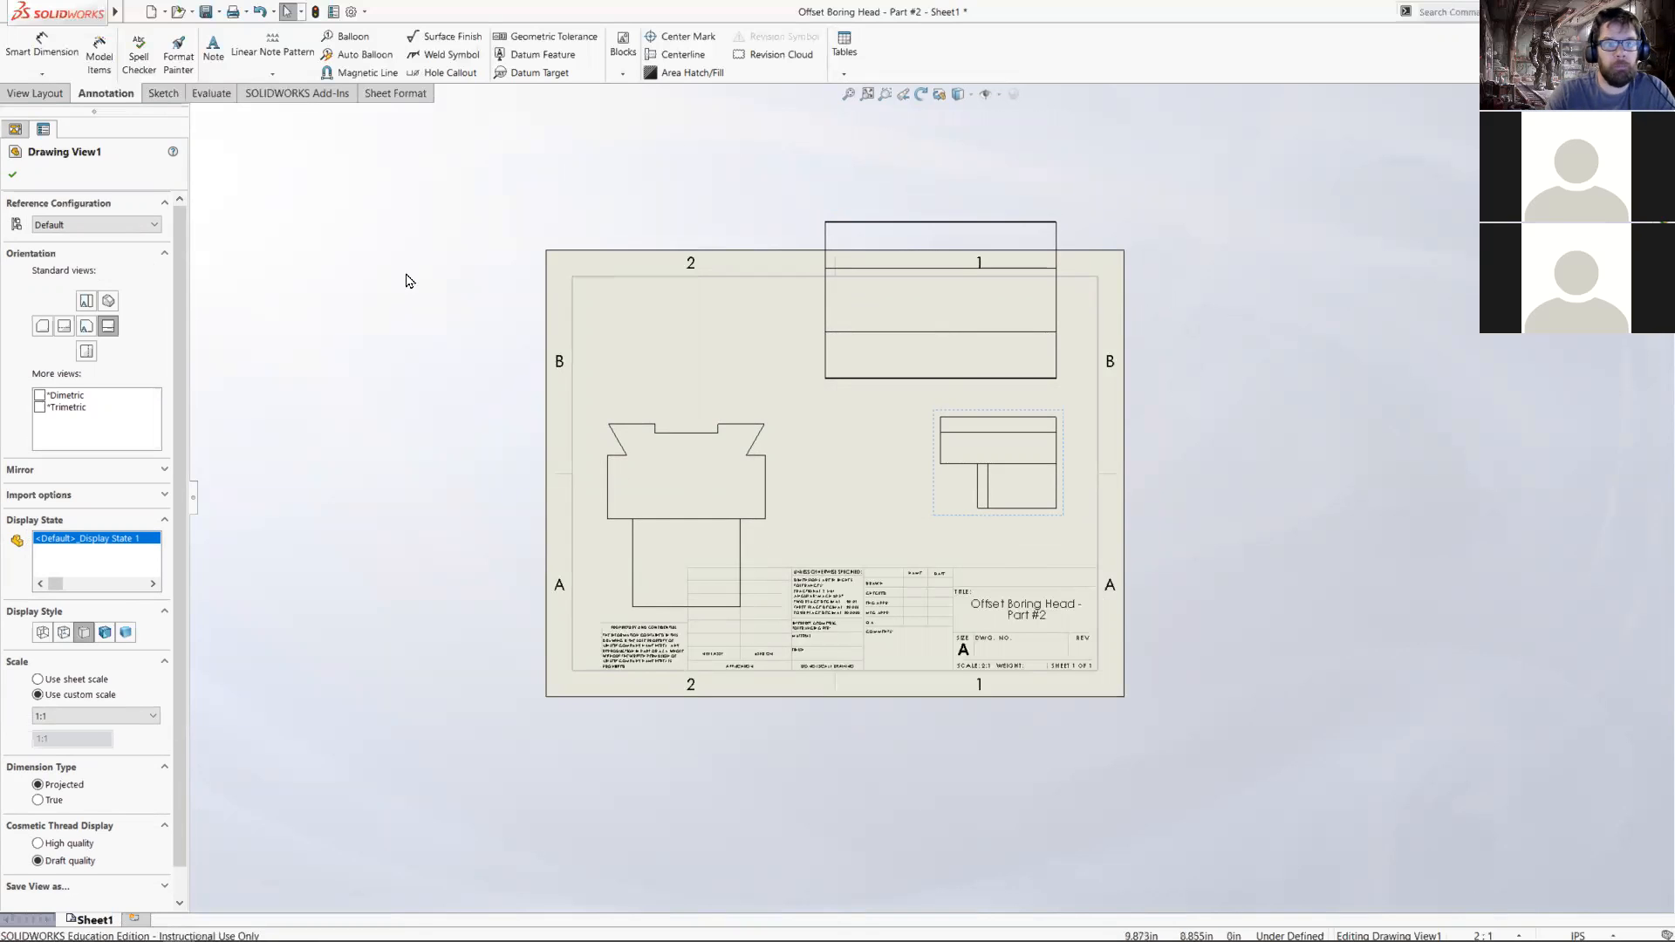
click(15, 175)
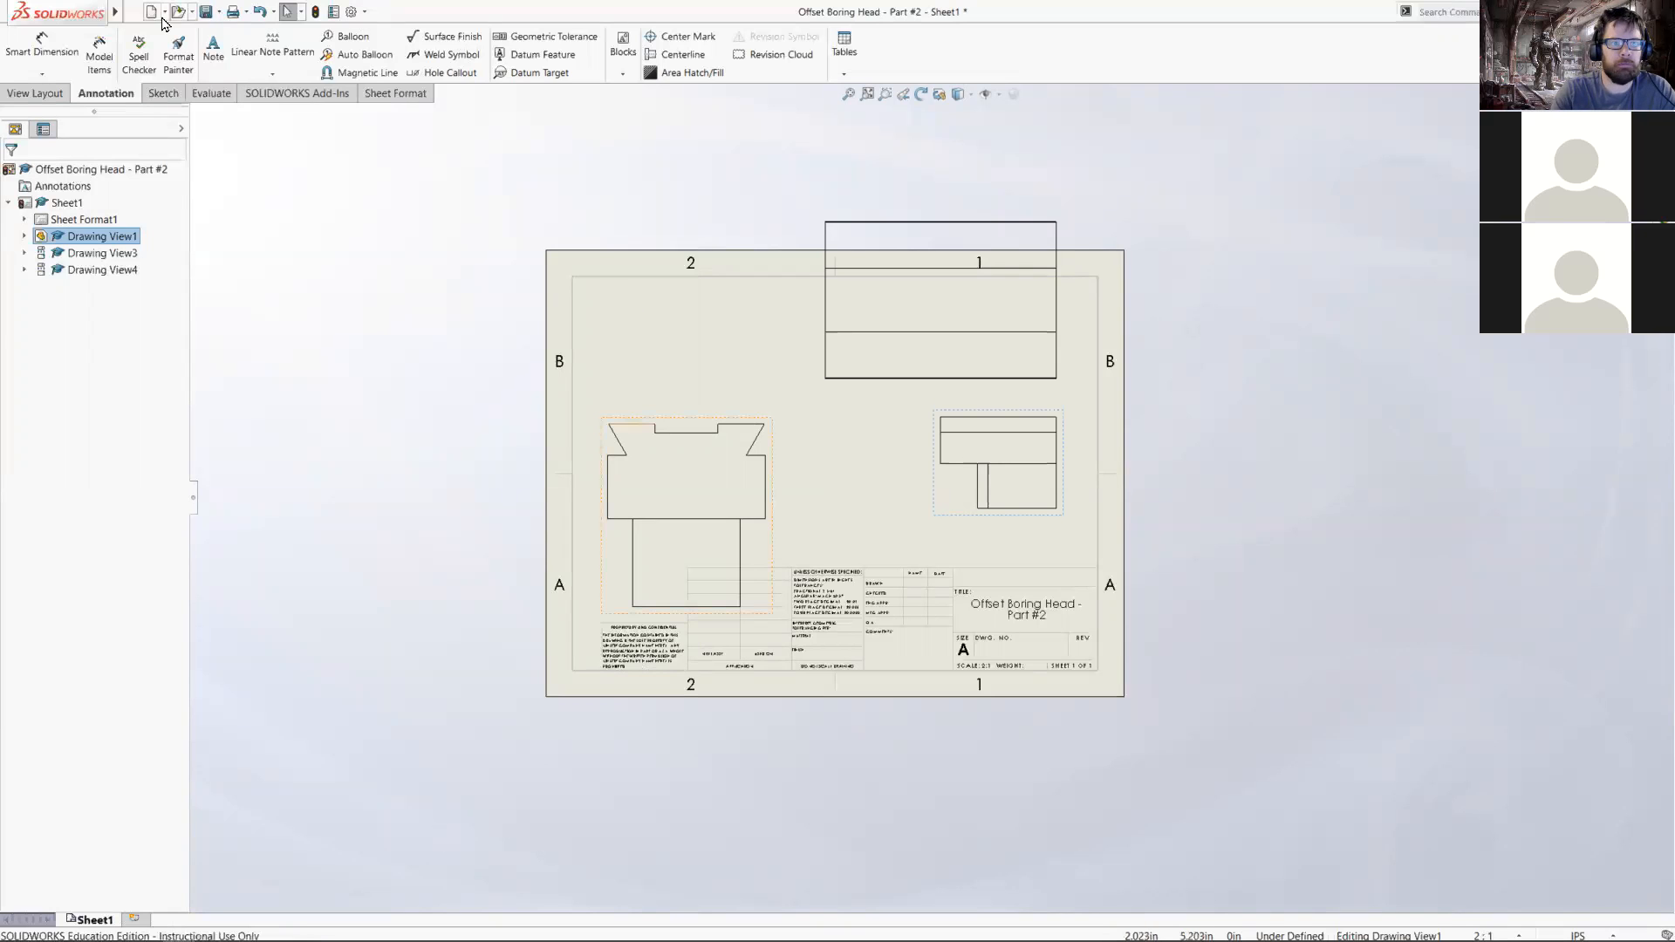
click(192, 12)
click(202, 30)
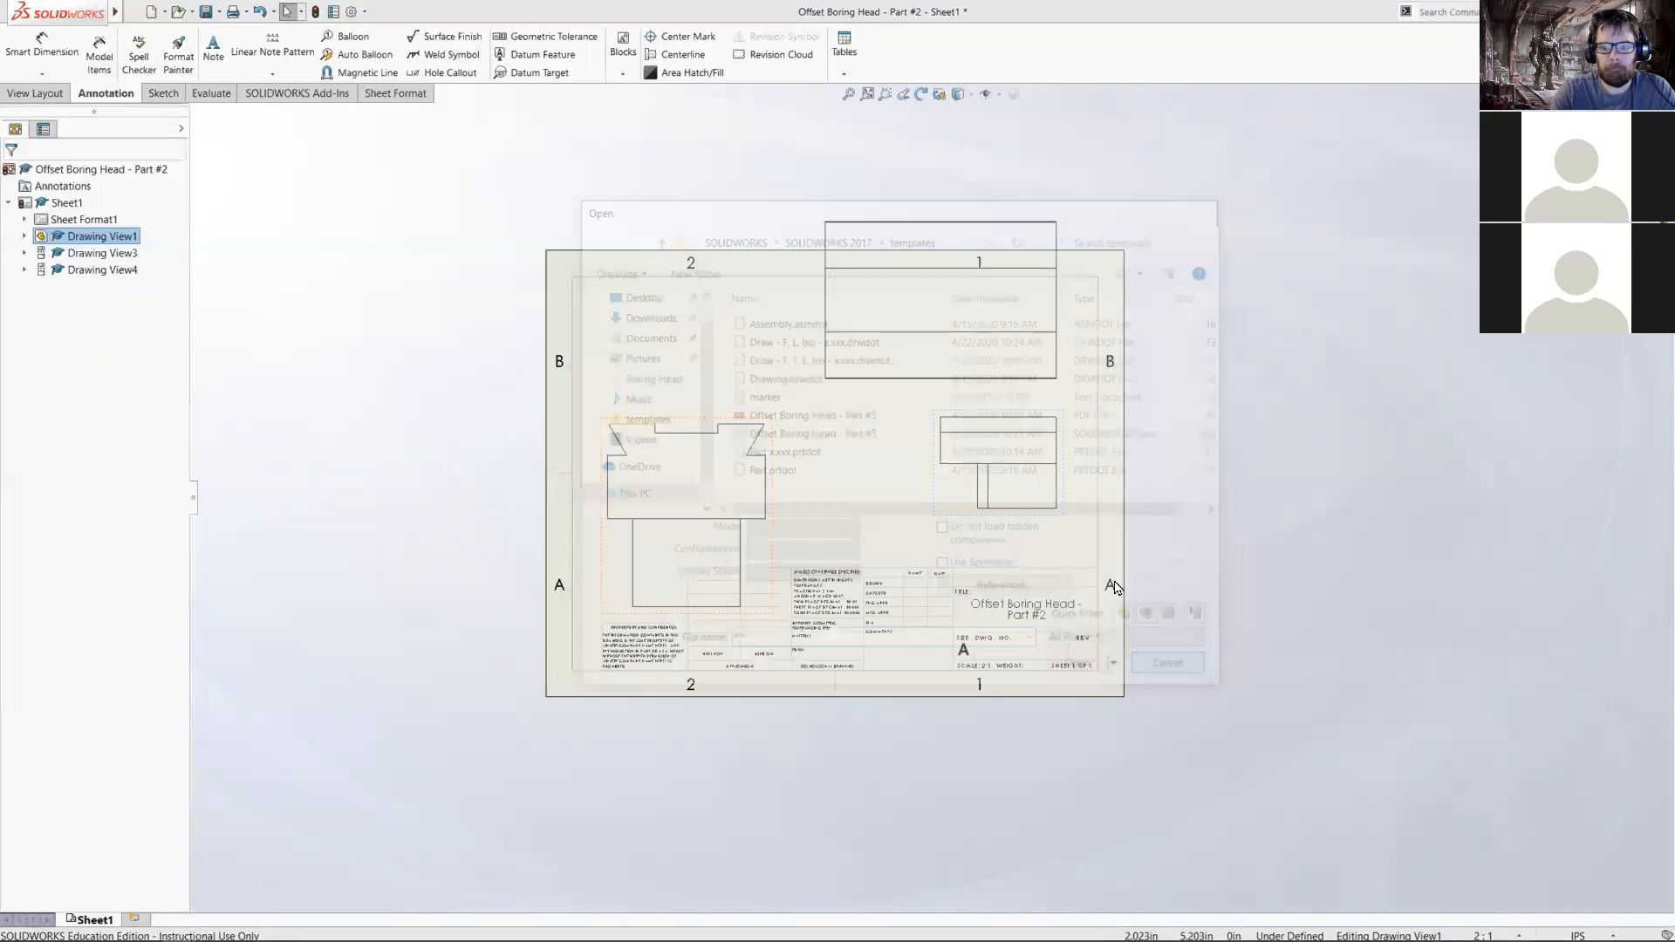
click(1177, 670)
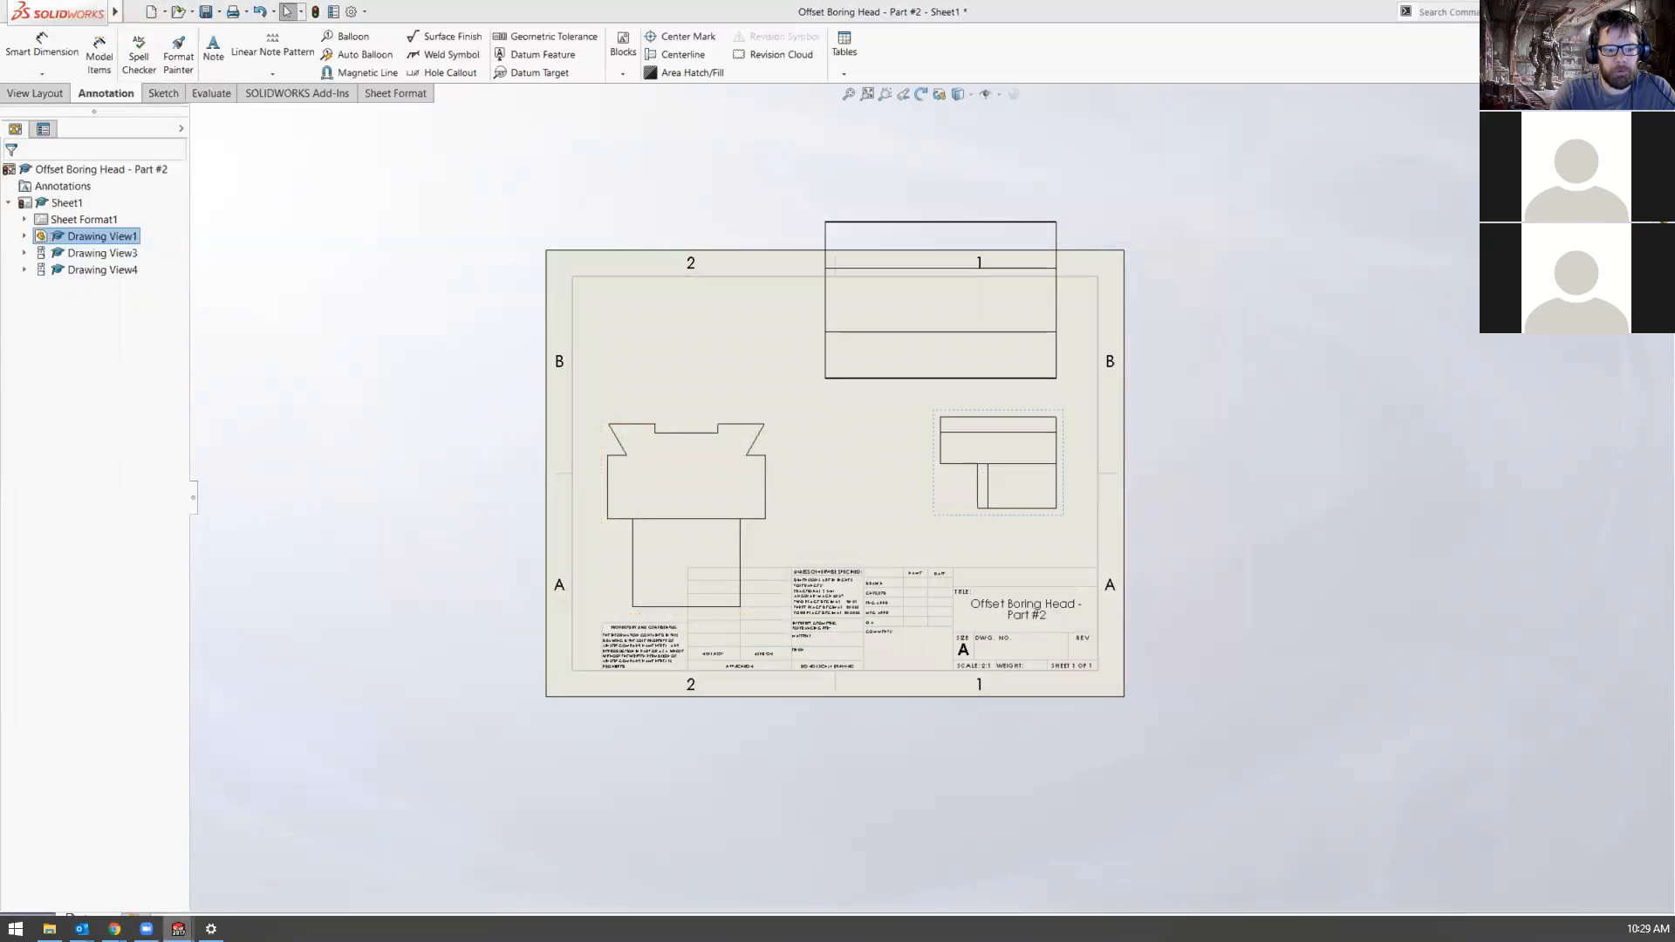
- Switch to the Part #5 model and start a new assembly from it using the Assembly template
mouse_move(178, 929)
click(327, 851)
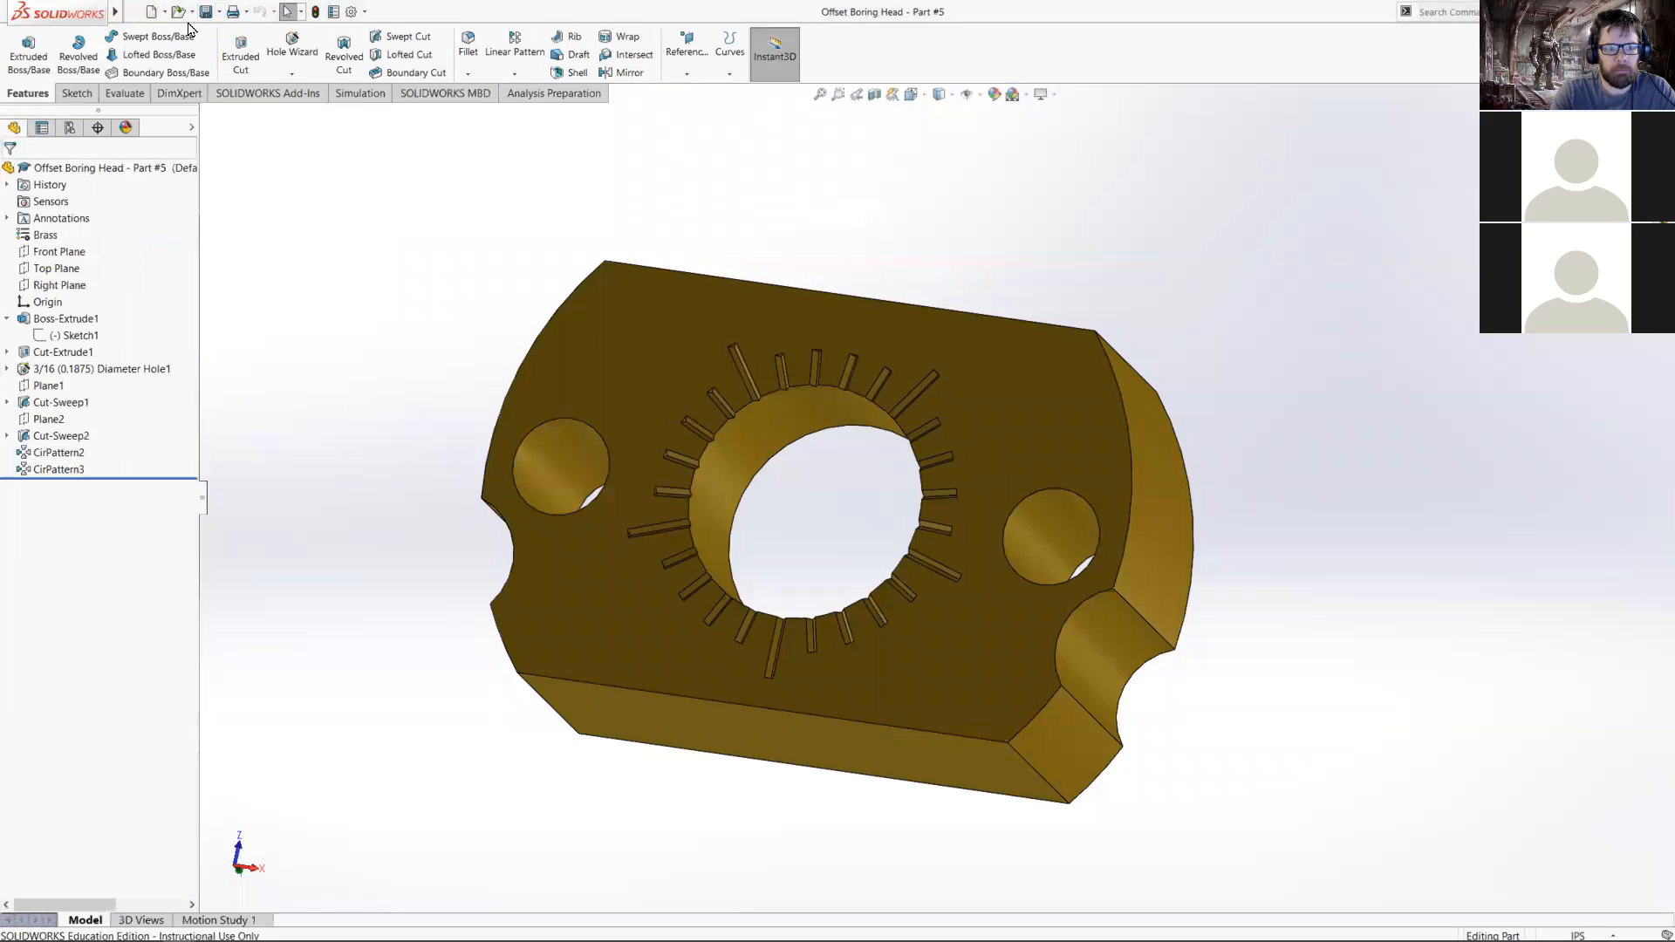
click(165, 11)
click(227, 65)
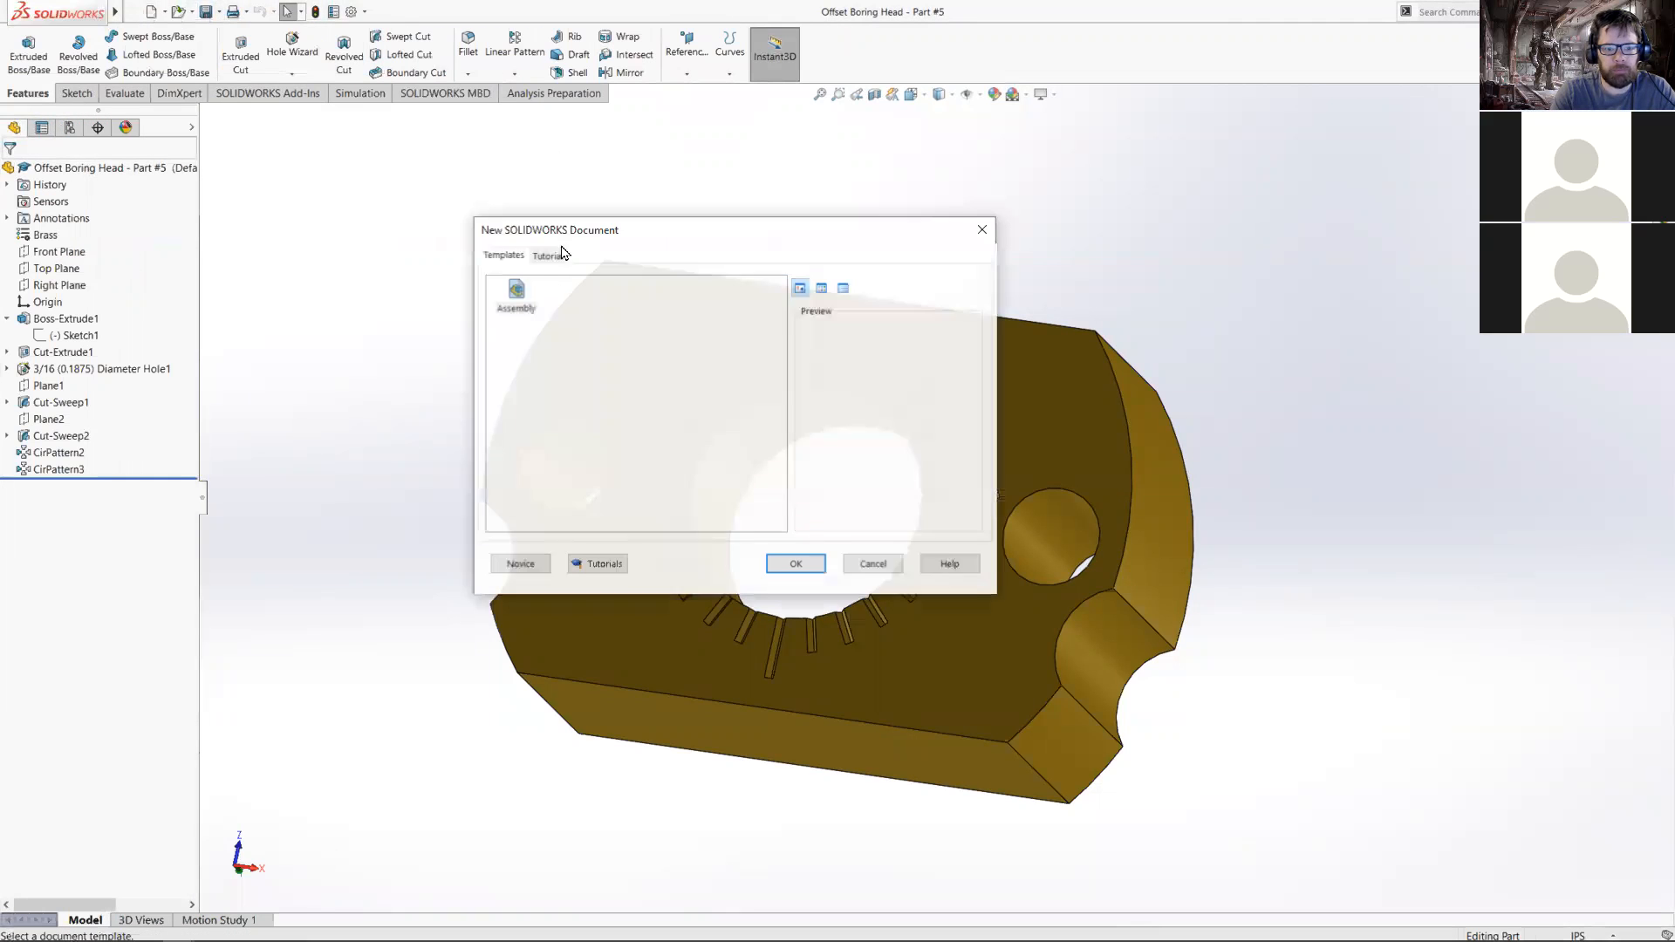
click(801, 565)
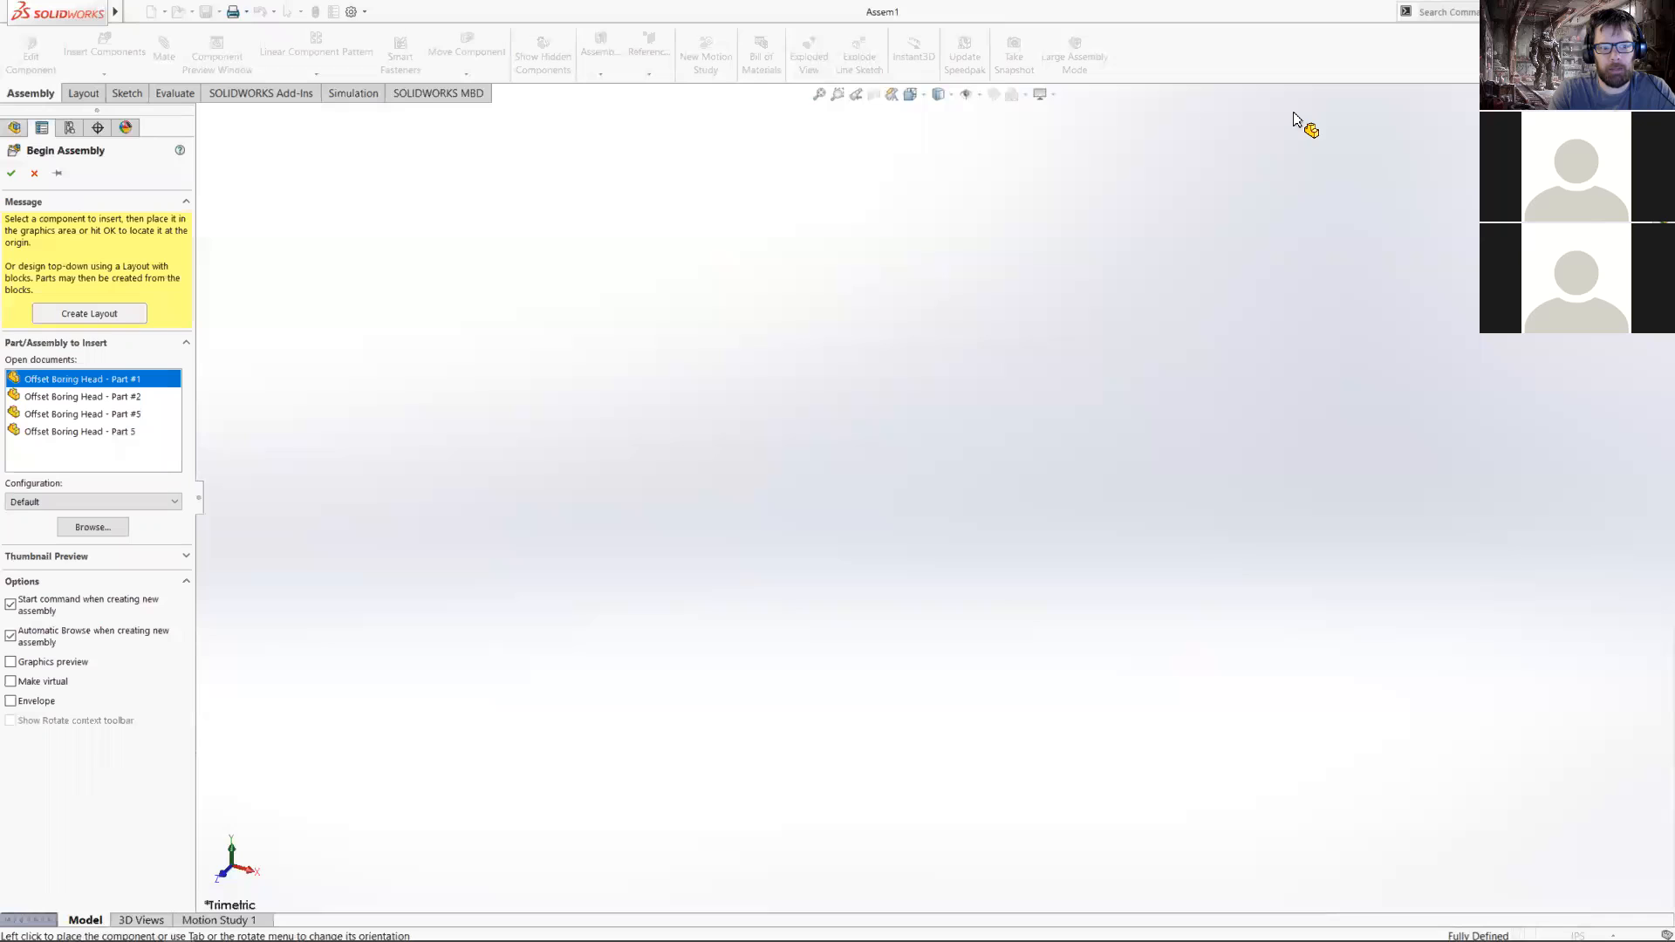
- Place Offset Boring Head - Part #1 at the assembly origin as the fixed first component
click(101, 396)
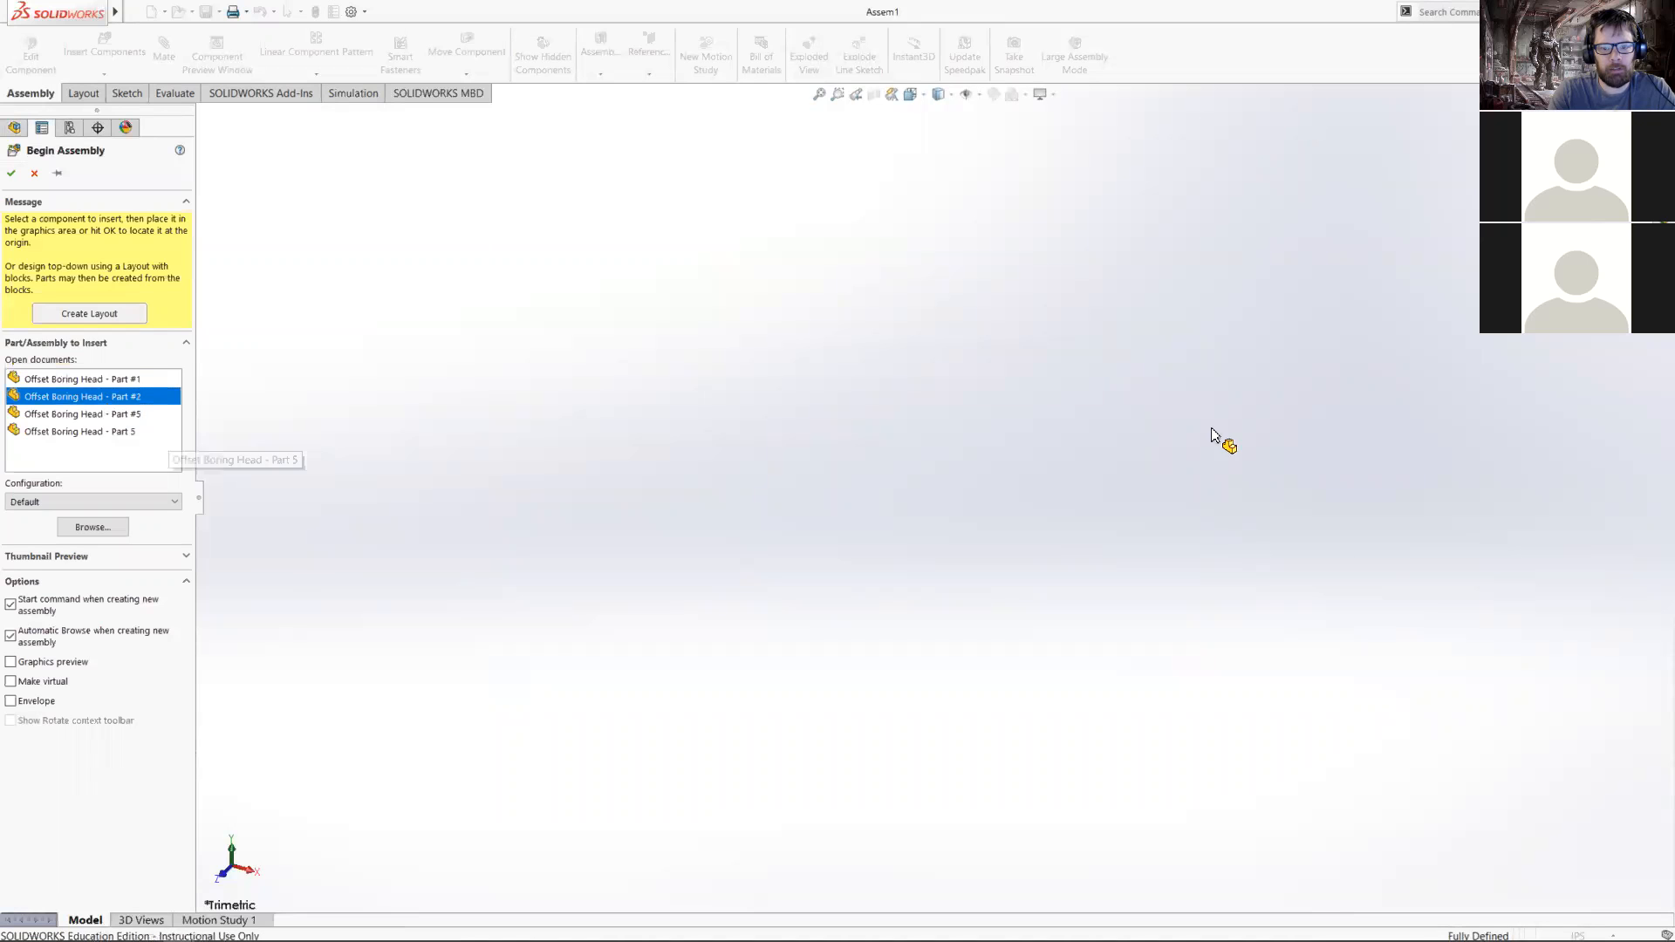
click(83, 379)
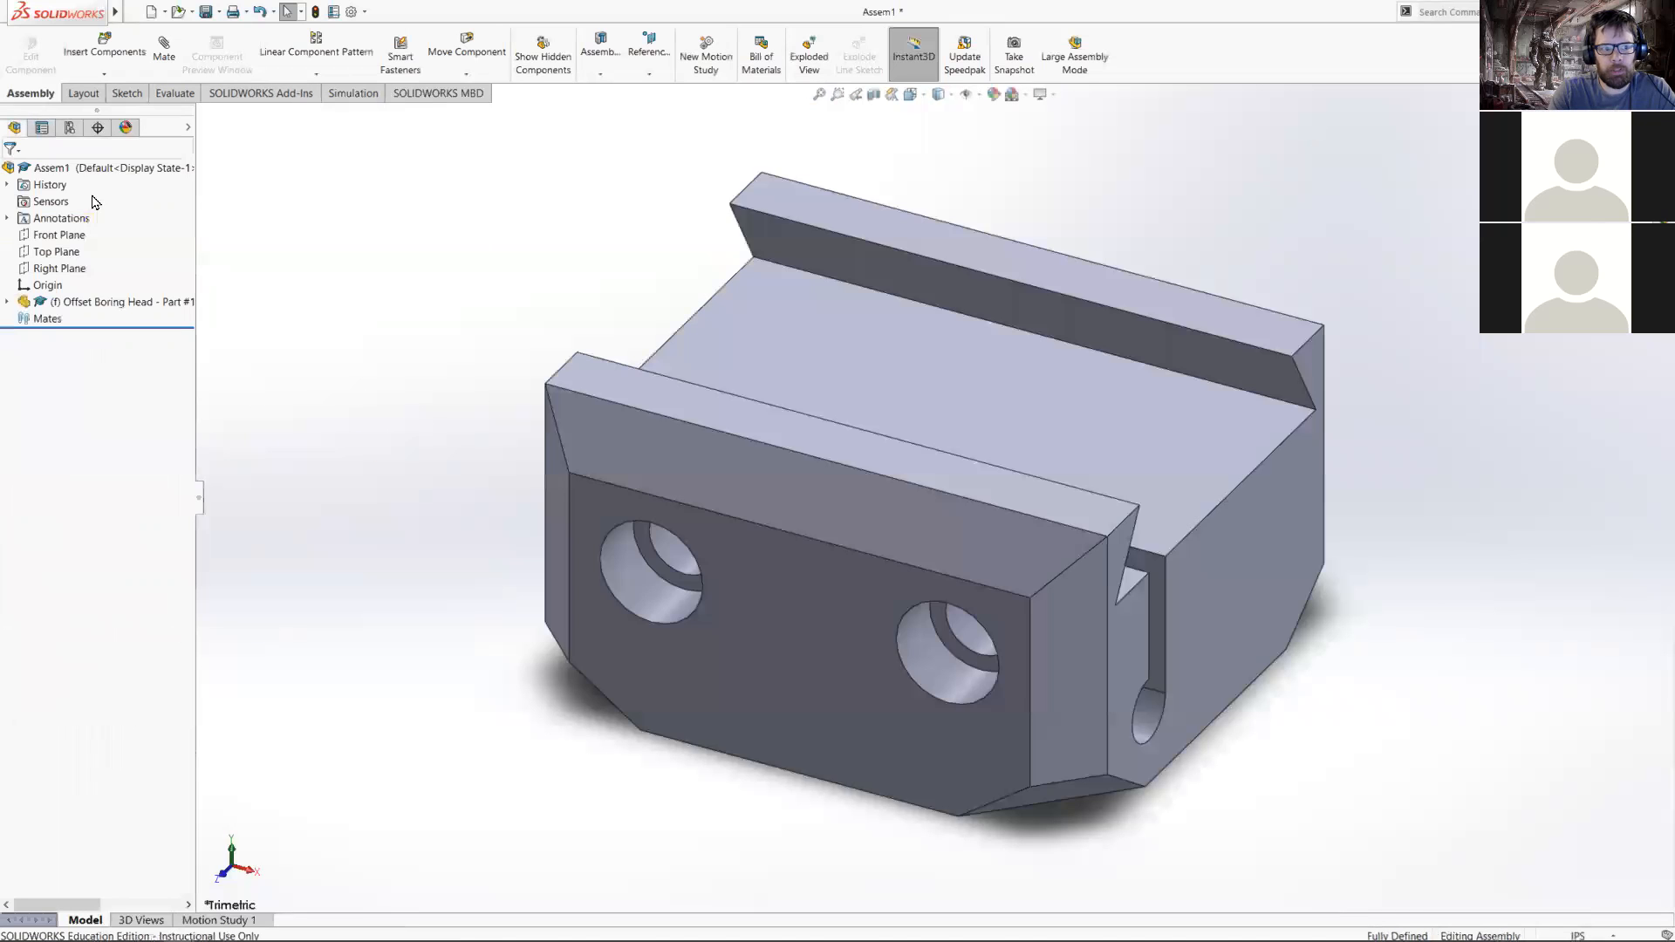
scroll(871, 348, up, 3)
middle_drag(912, 478, 907, 681)
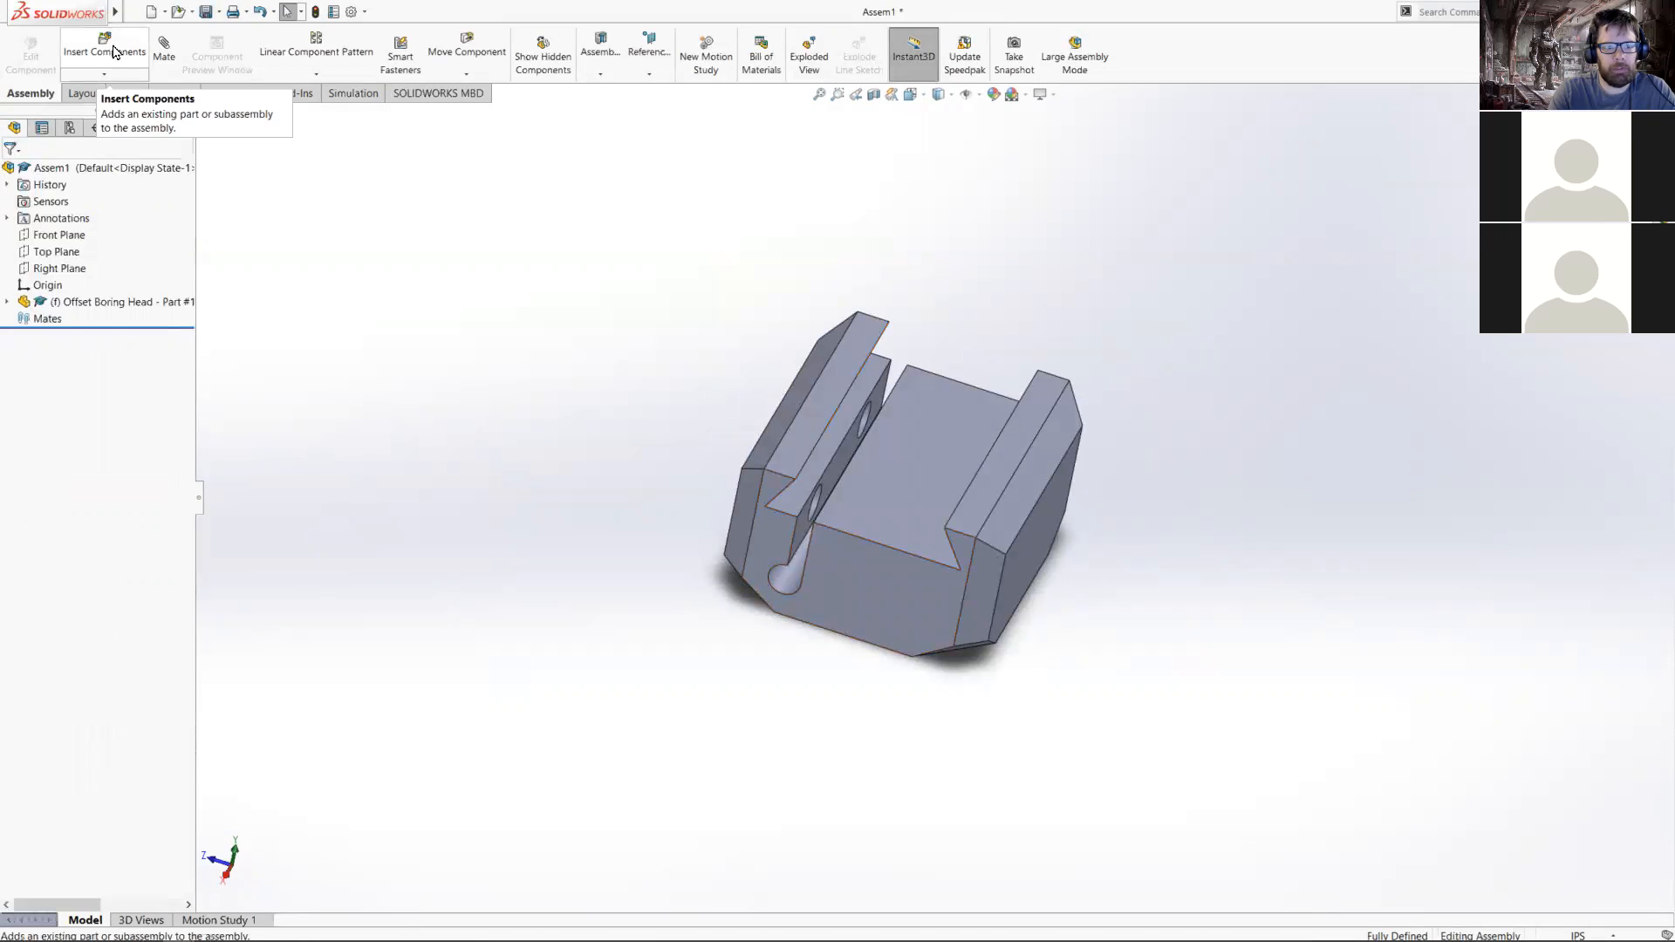
- Insert Offset Boring Head - Part #2 into the assembly, placing it freely beside Part #1
click(103, 54)
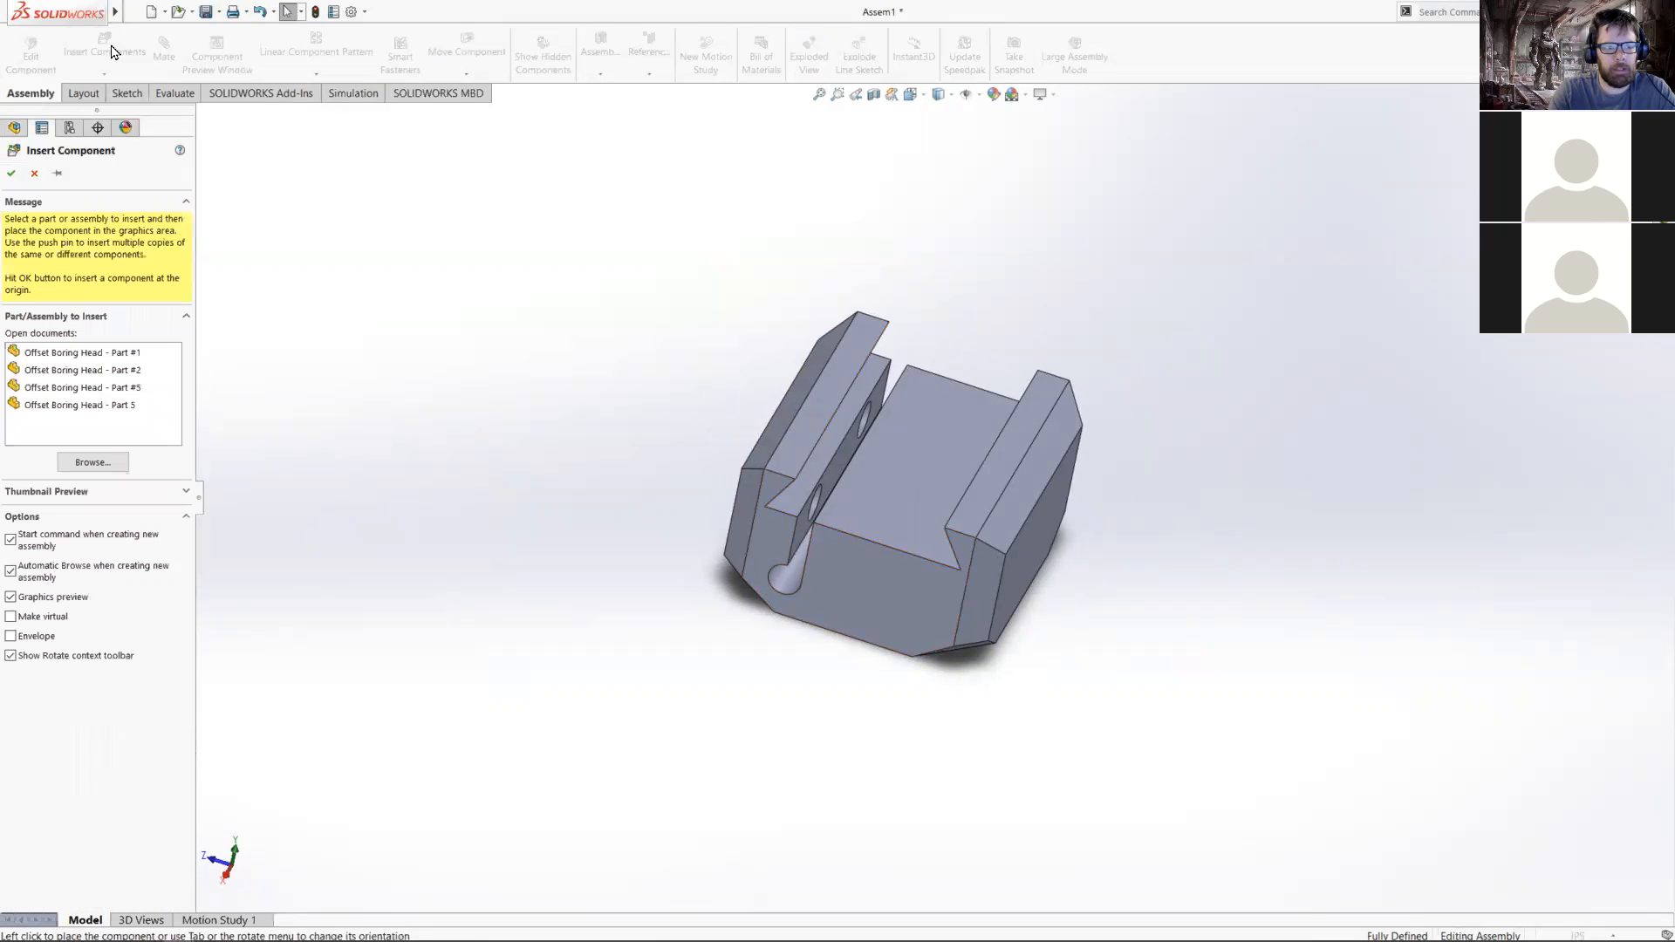
click(123, 377)
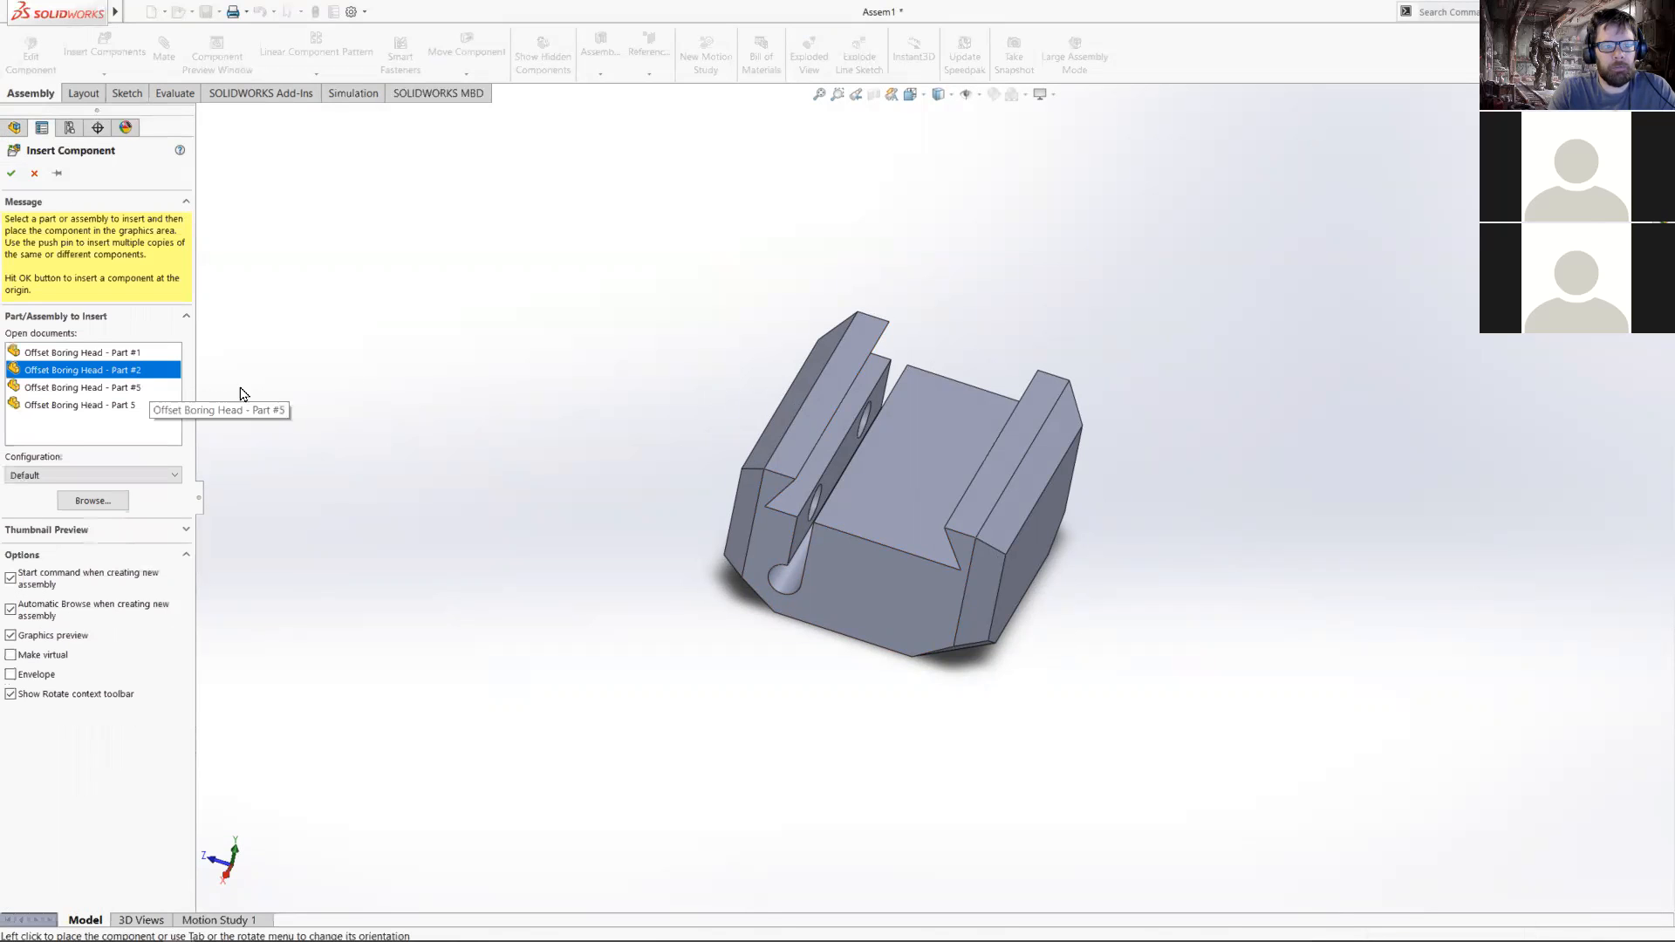
click(698, 408)
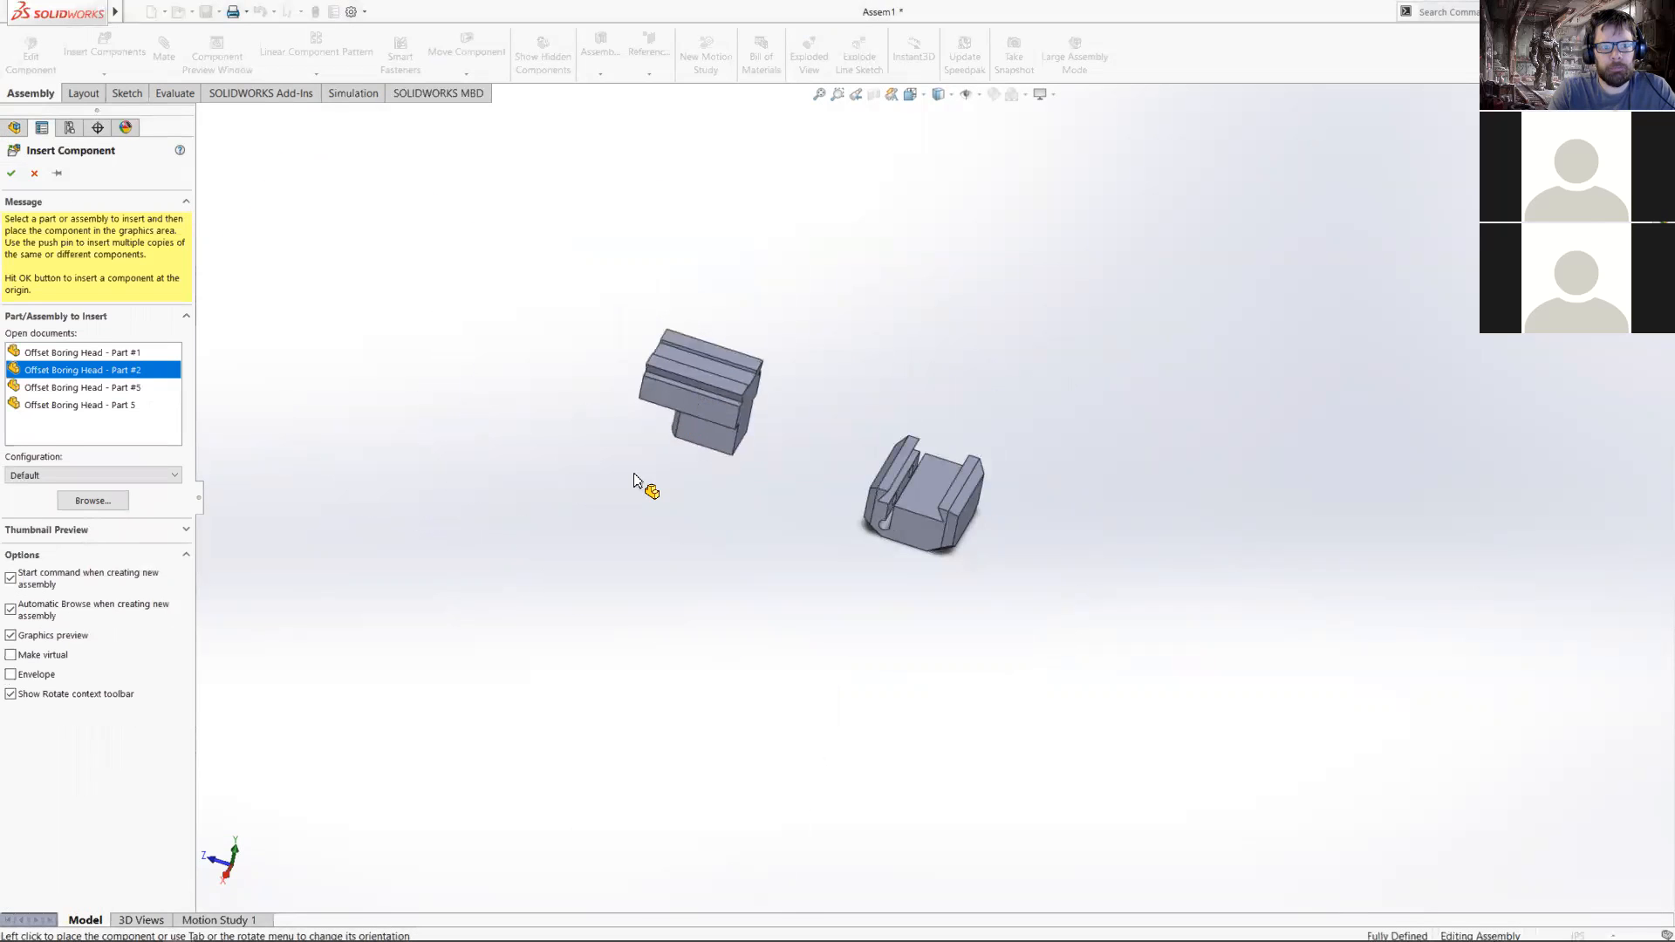
middle_drag(925, 454, 900, 485)
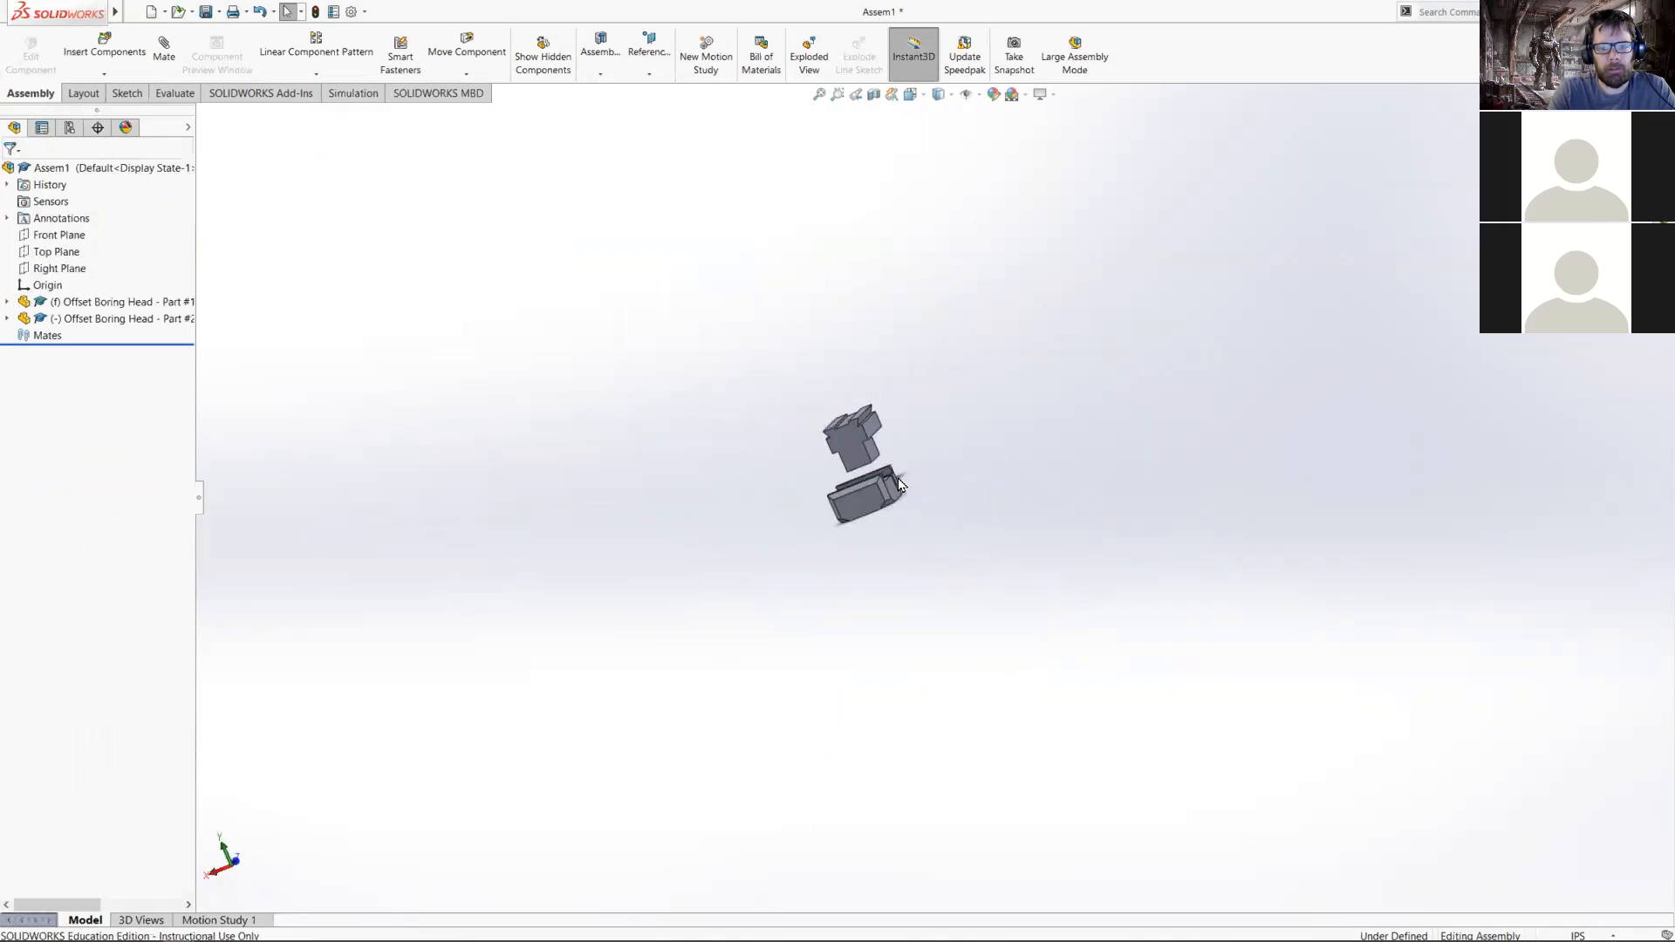
key(ctrl+1)
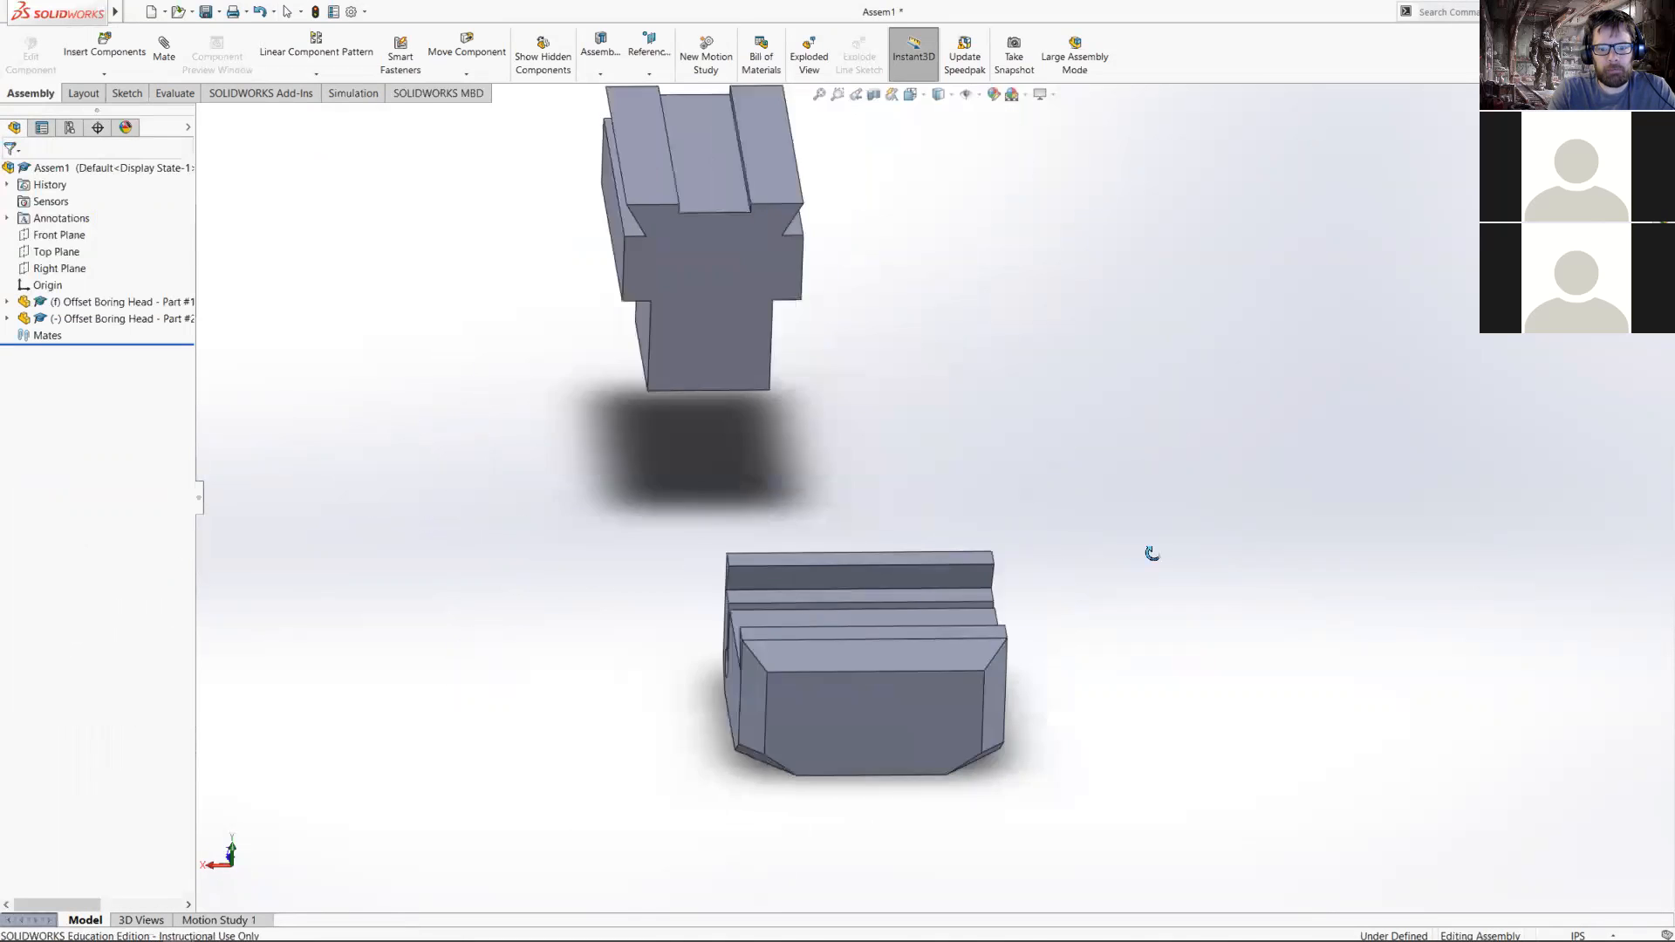
- Move the unconstrained Part #2 freely next to the fixed Part #1
drag(524, 410, 887, 535)
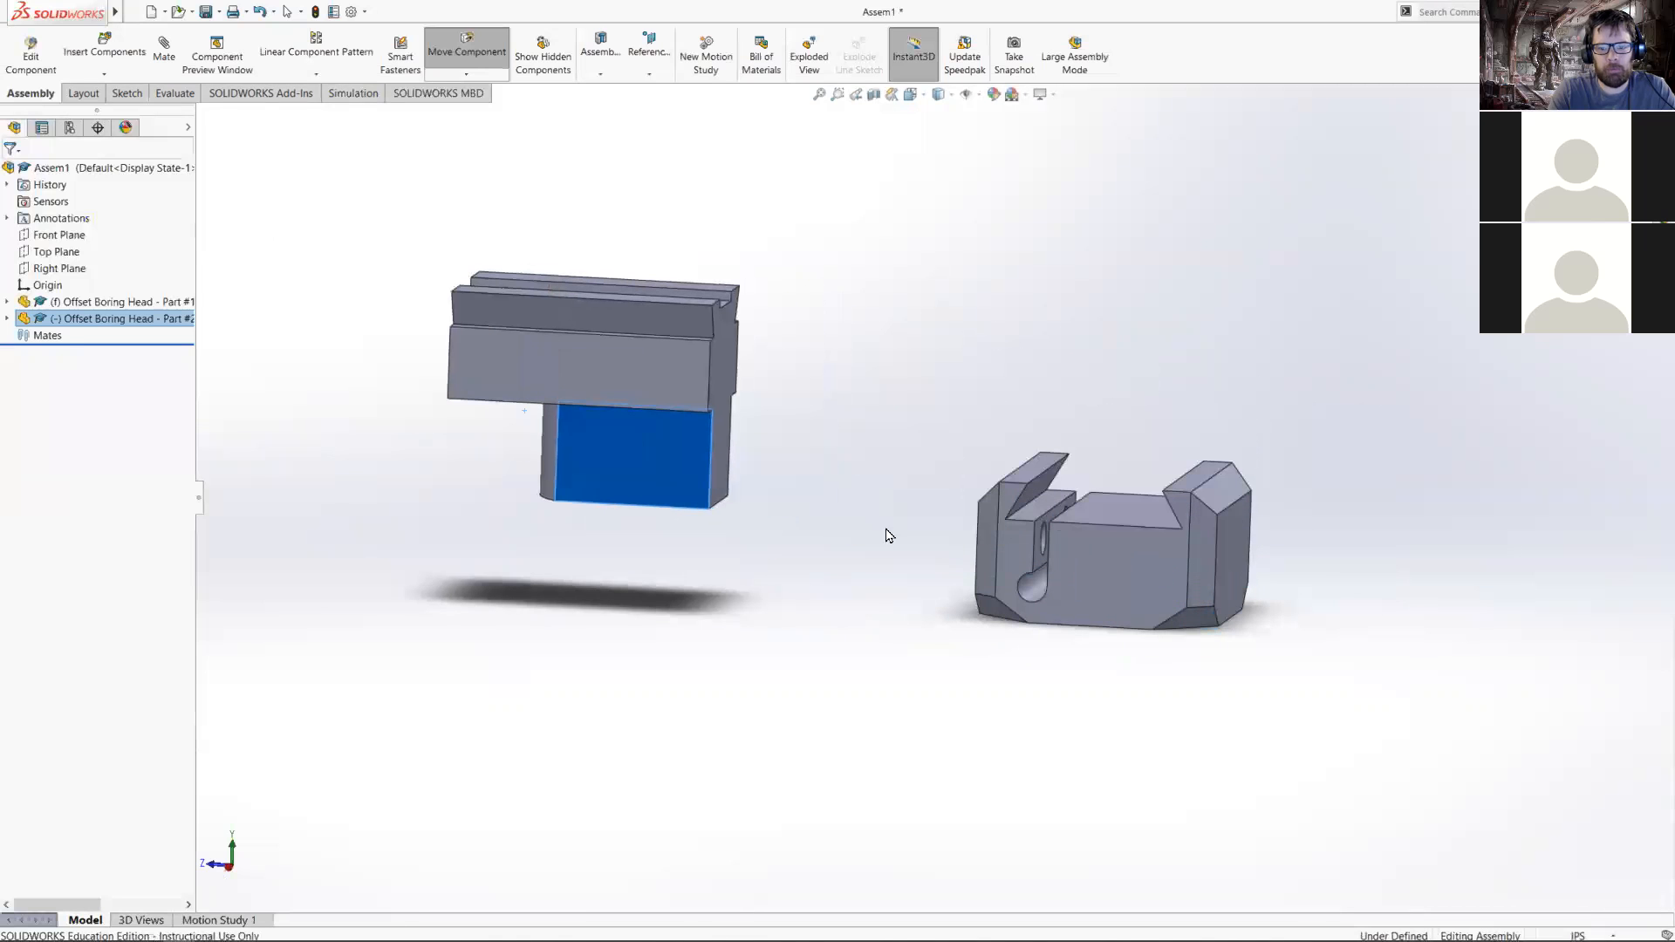
click(1119, 563)
click(856, 517)
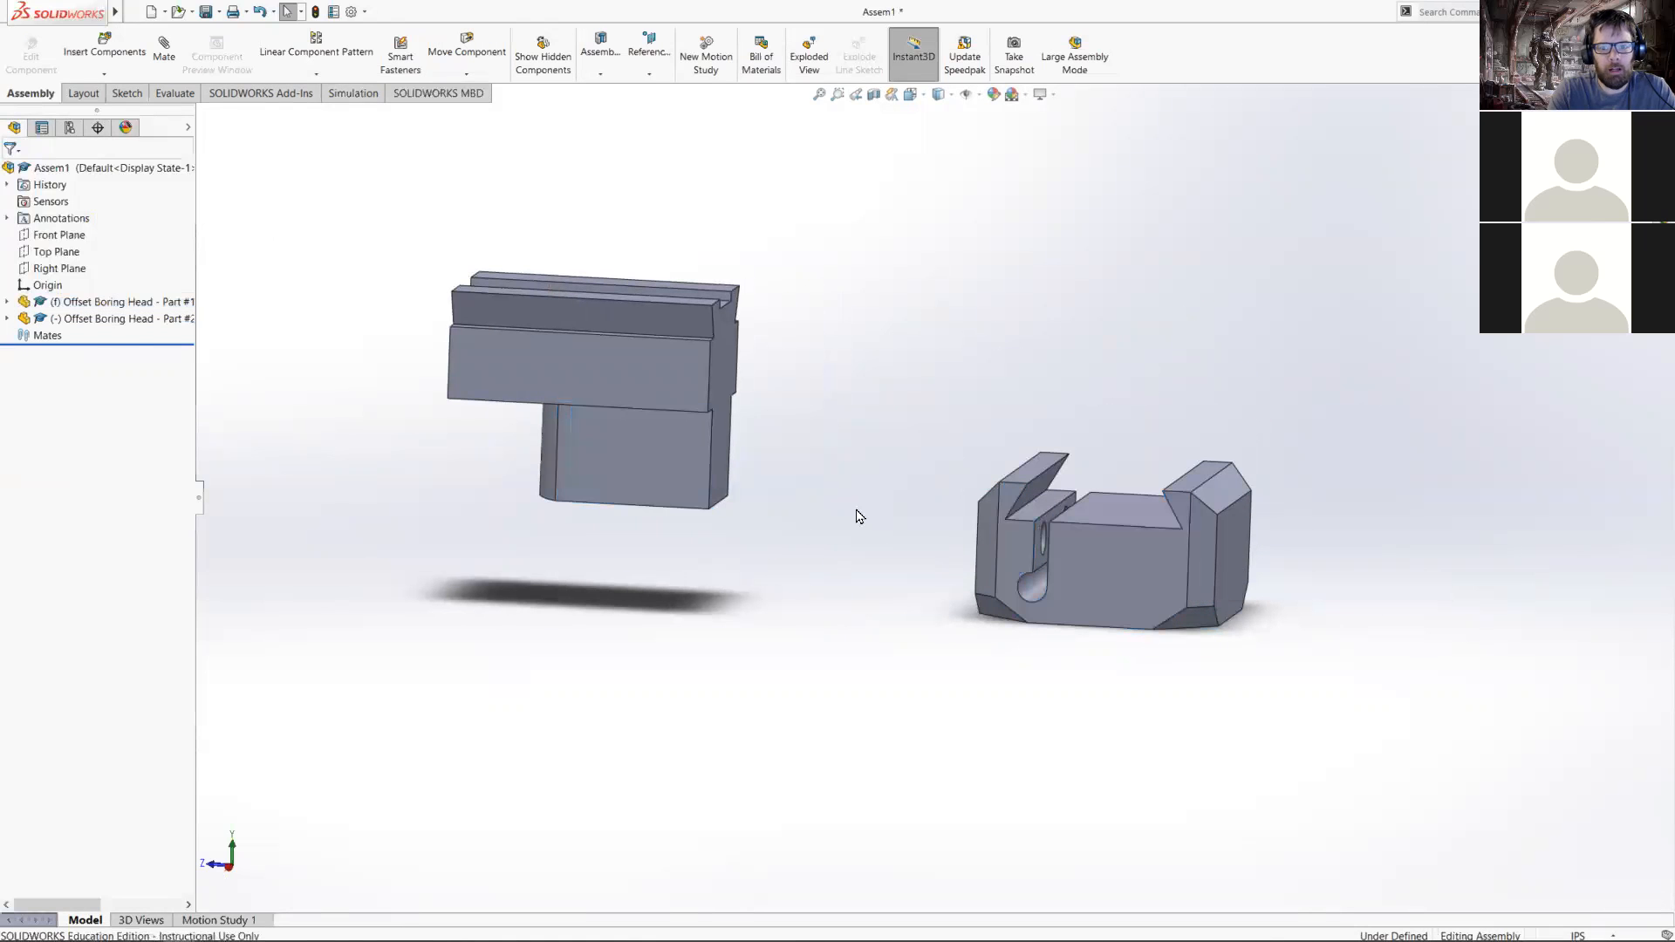
mouse_move(669, 455)
mouse_down()
mouse_move(1239, 554)
mouse_move(1039, 558)
mouse_move(1126, 411)
mouse_move(1141, 526)
mouse_move(1082, 559)
mouse_move(1153, 568)
mouse_move(1158, 614)
mouse_move(1134, 580)
mouse_move(1095, 580)
mouse_move(1165, 550)
mouse_move(1148, 507)
mouse_move(953, 556)
mouse_move(744, 517)
mouse_move(676, 484)
mouse_up()
- Examine both components from several angles, checking the slotted end face of Part #1
middle_drag(1338, 467, 1125, 554)
scroll(963, 576, down, 5)
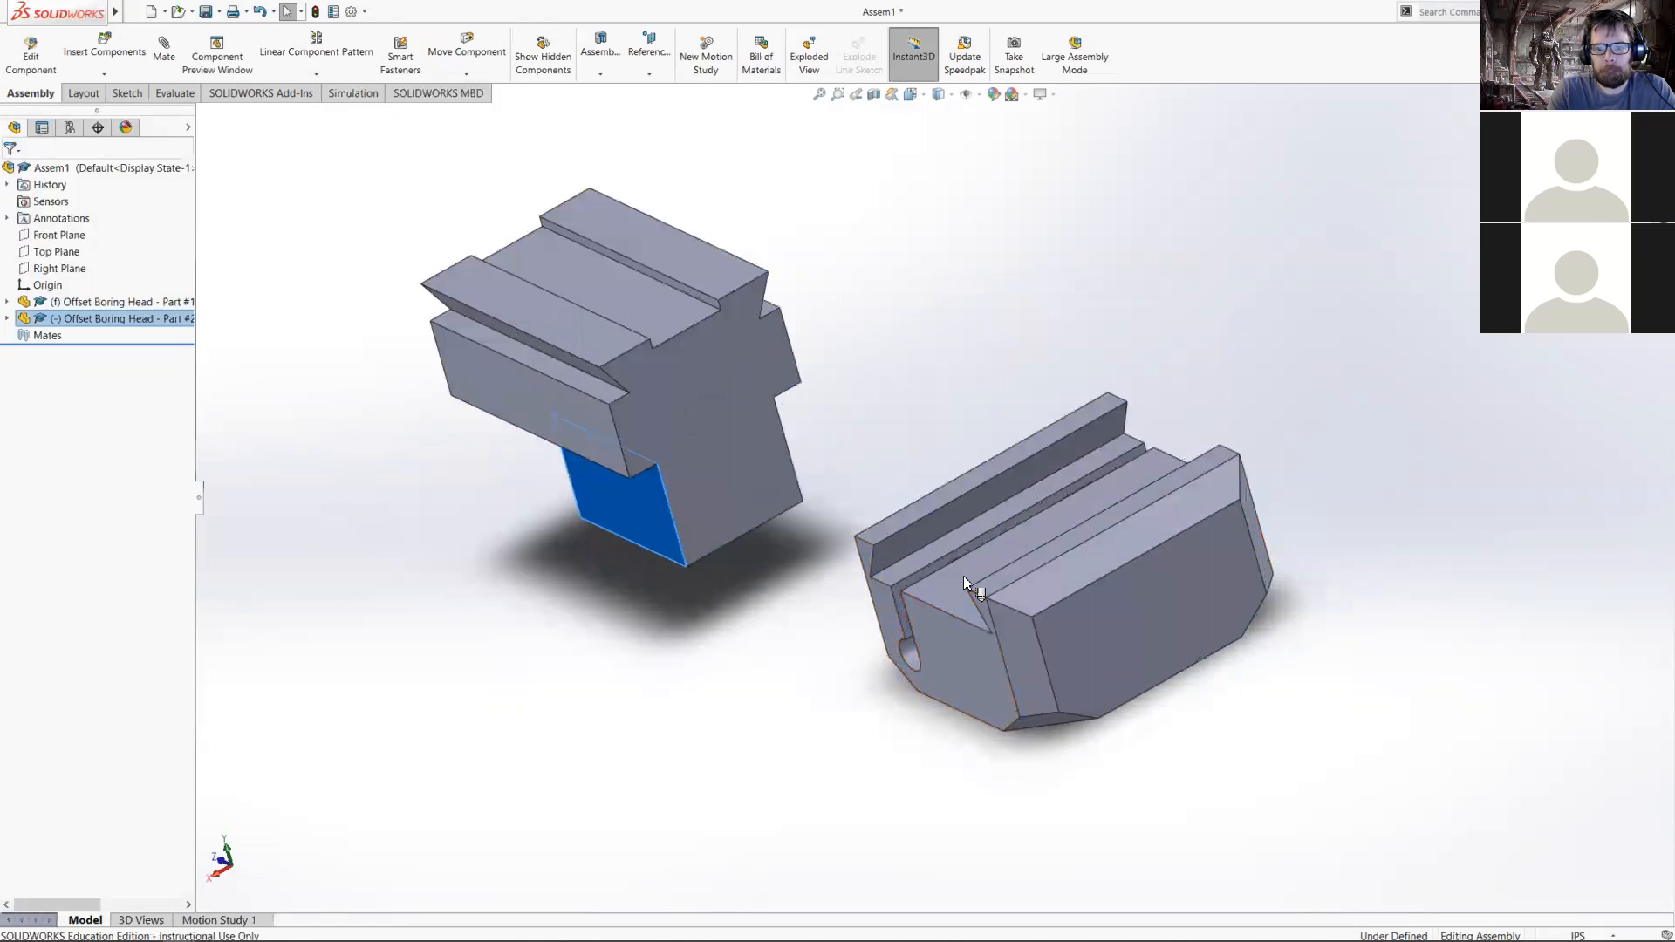
scroll(966, 594, up, 5)
middle_drag(966, 594, 1110, 518)
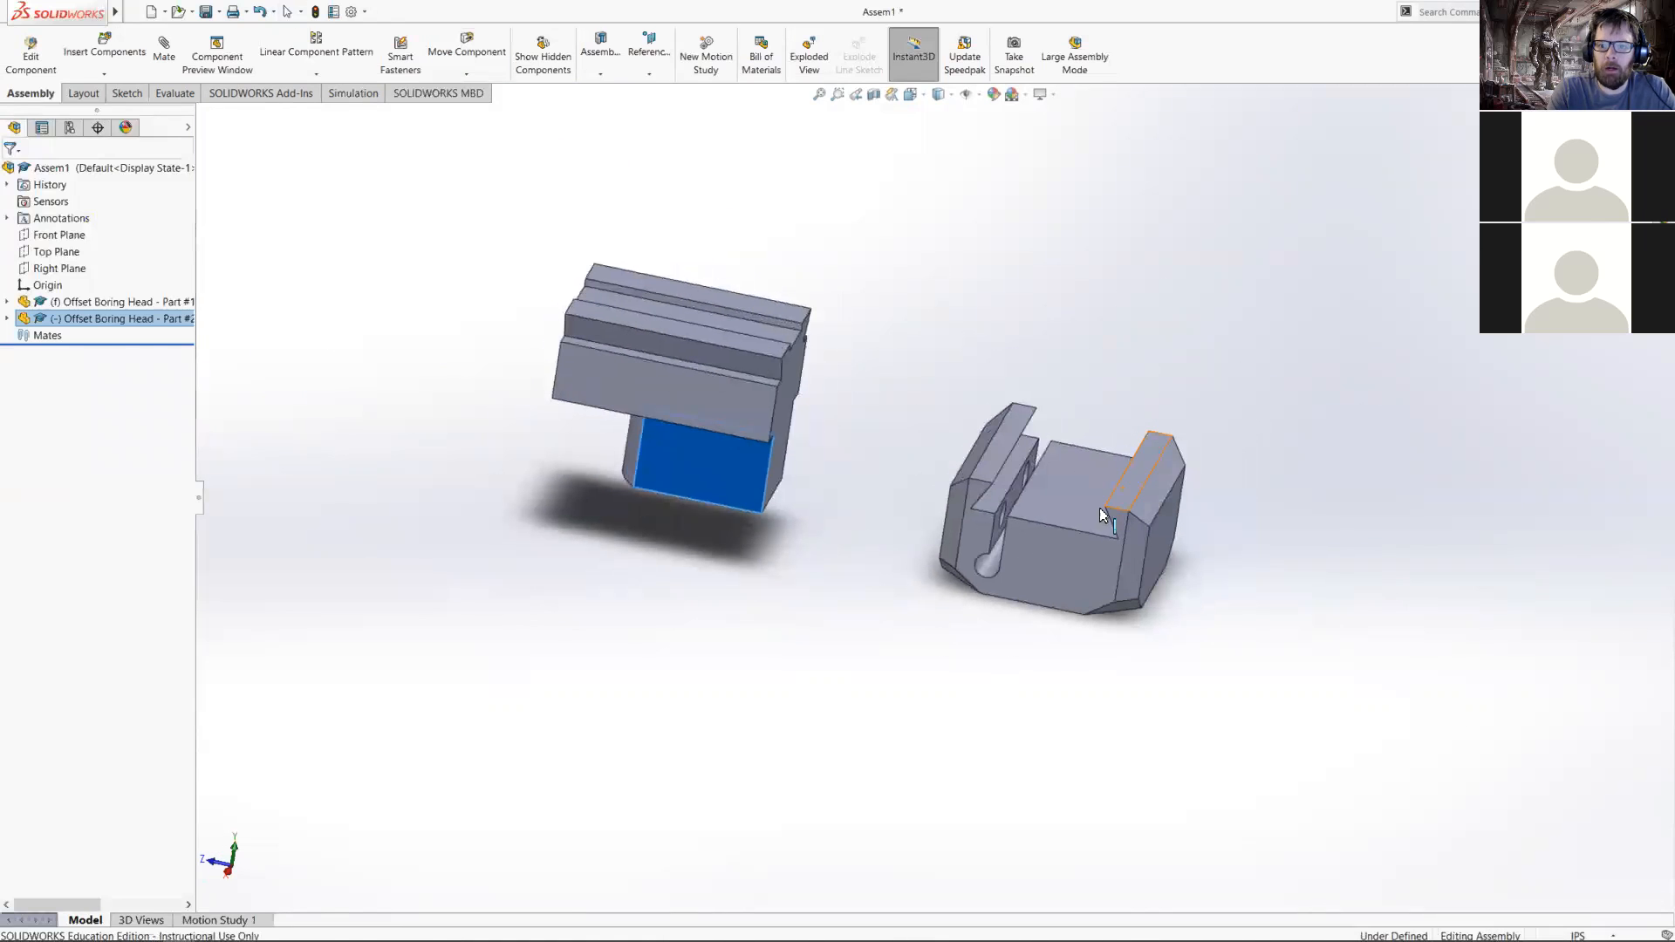
click(1088, 508)
click(1061, 512)
click(1052, 561)
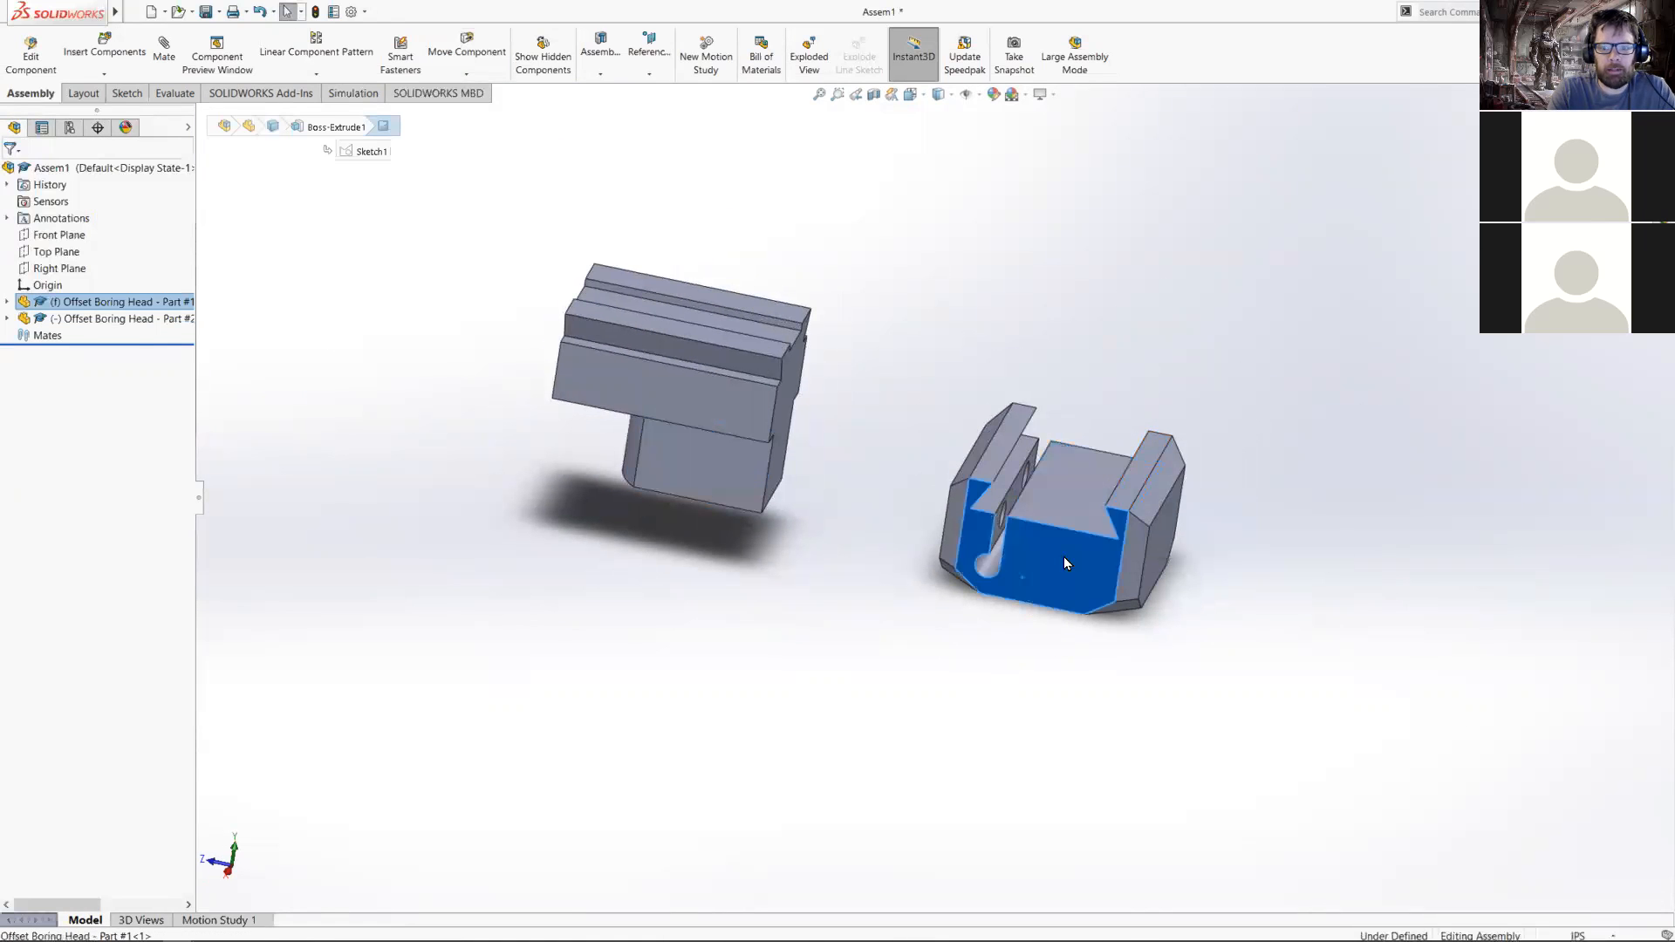
click(942, 746)
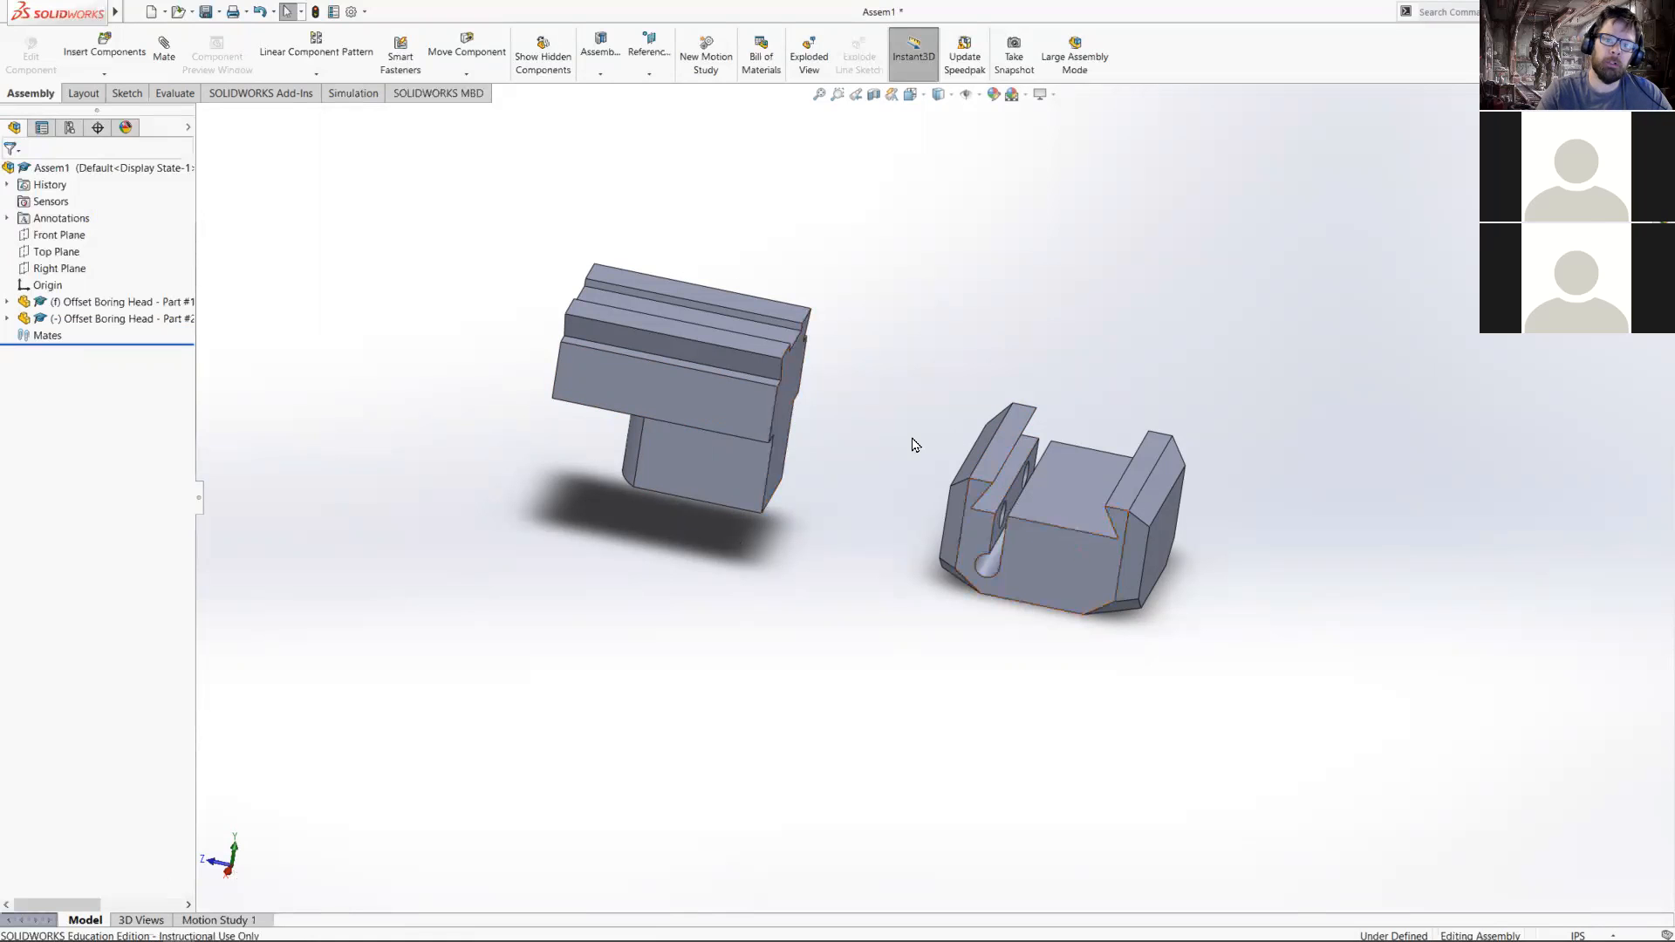
scroll(915, 445, down, 3)
scroll(863, 524, up, 3)
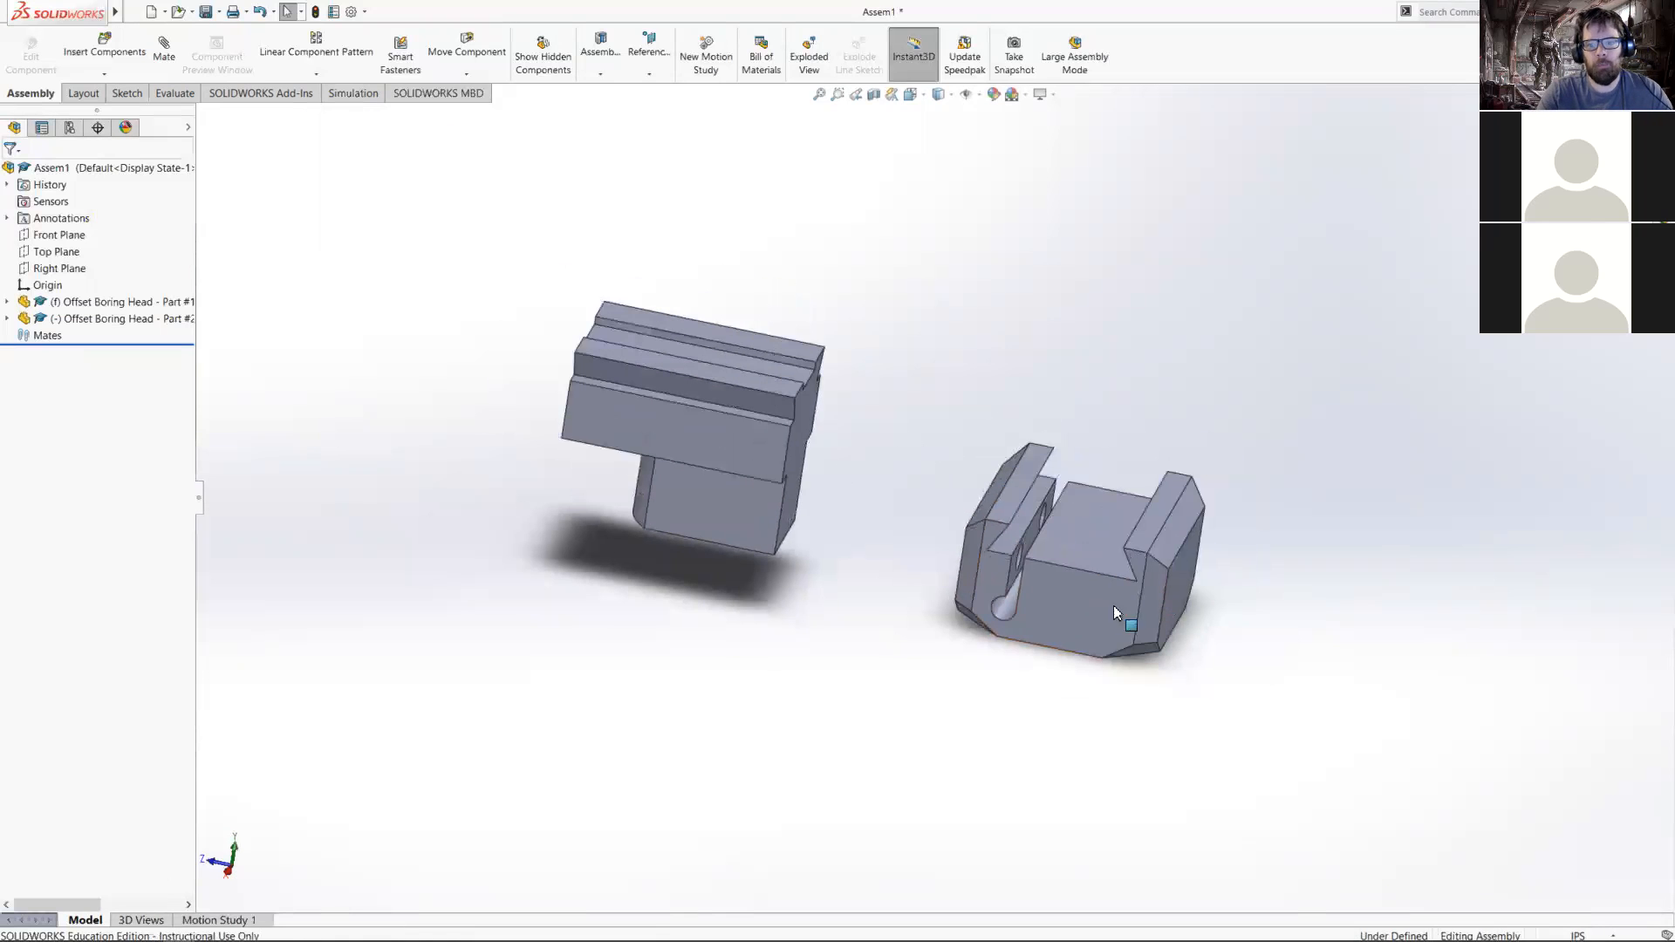
click(1101, 609)
click(1348, 630)
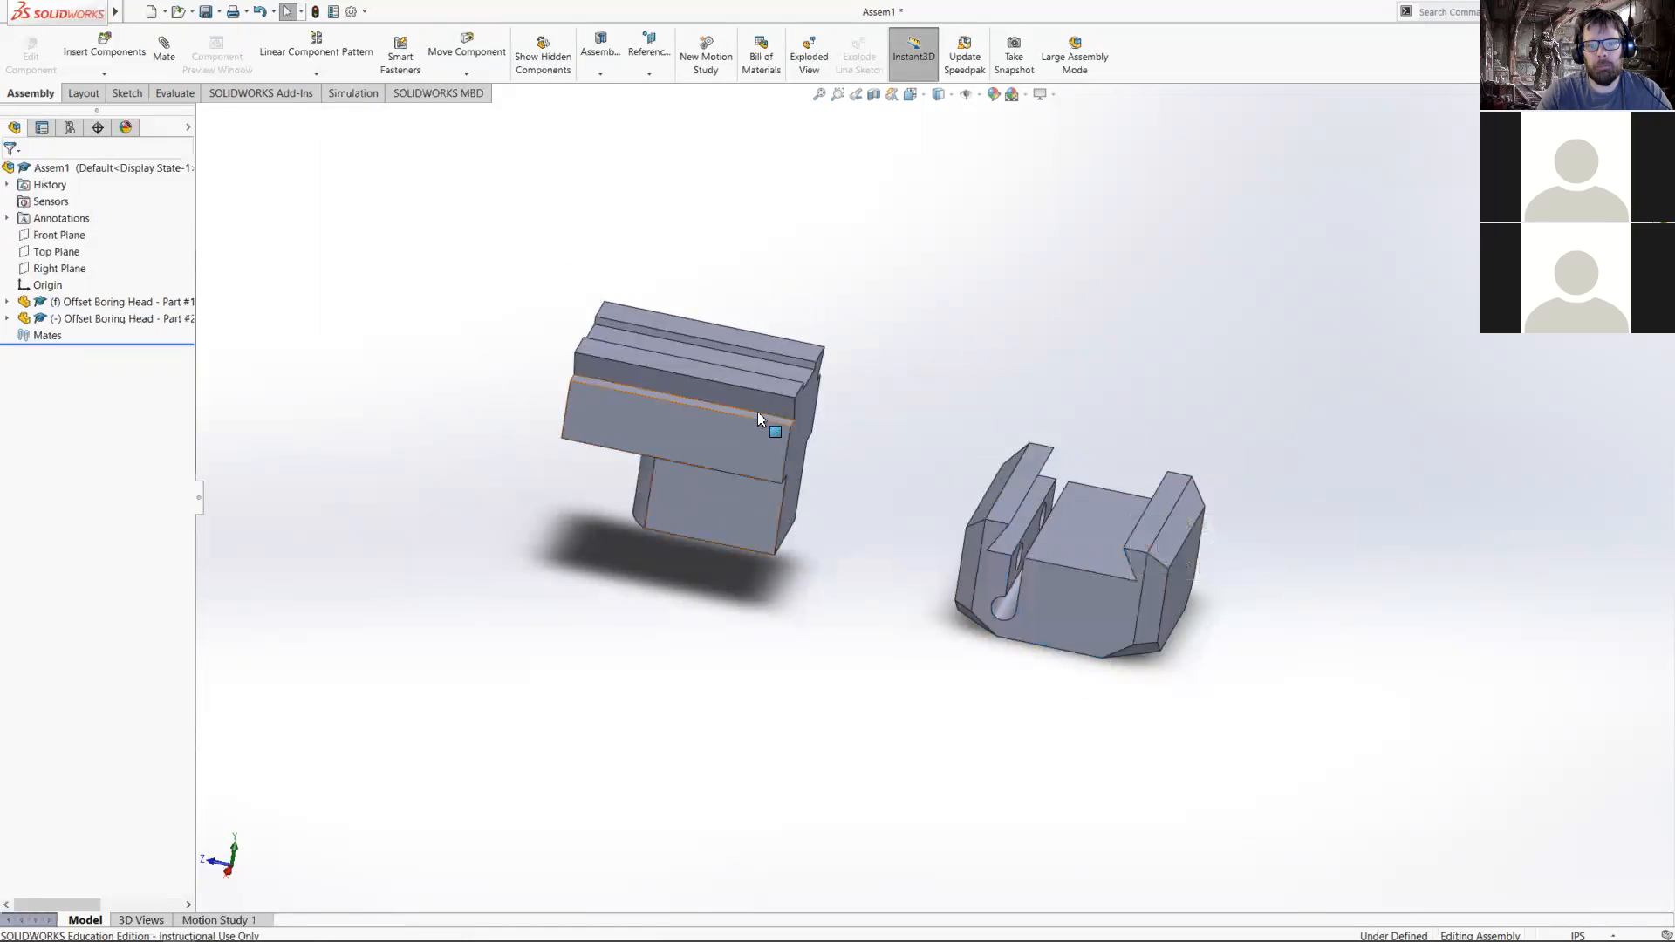
scroll(1030, 594, up, 2)
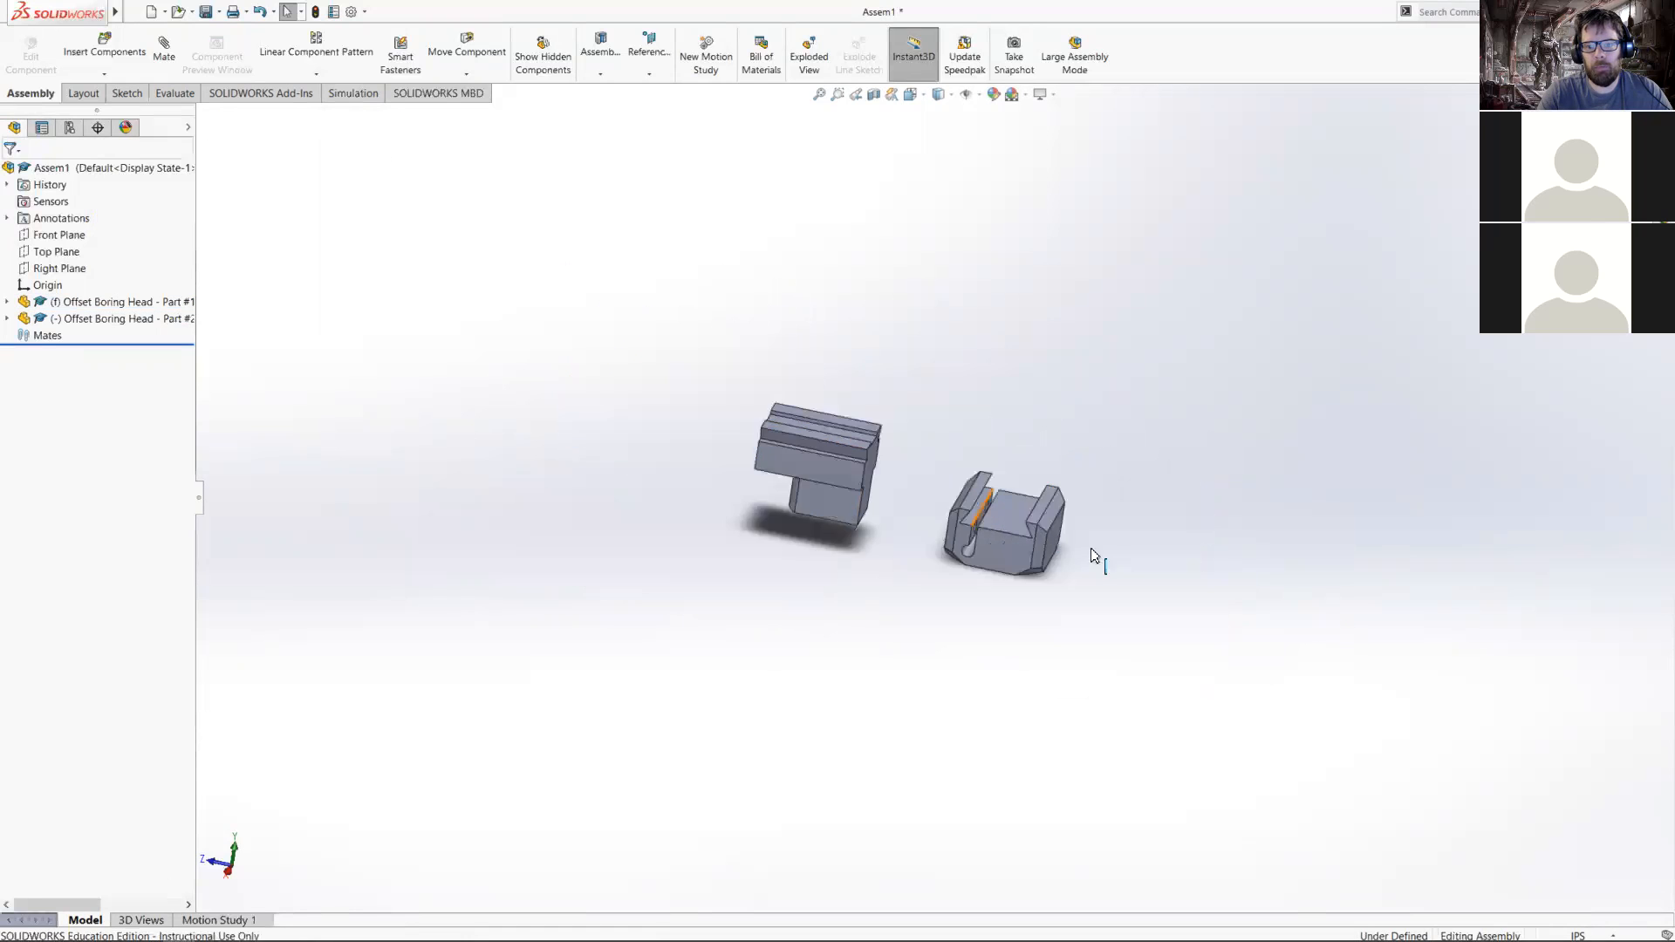
- Identify the angled dovetail face on Part #2 and the matching inner face of the dovetail slot in Part #1
scroll(993, 508, down, 6)
middle_drag(909, 508, 829, 489)
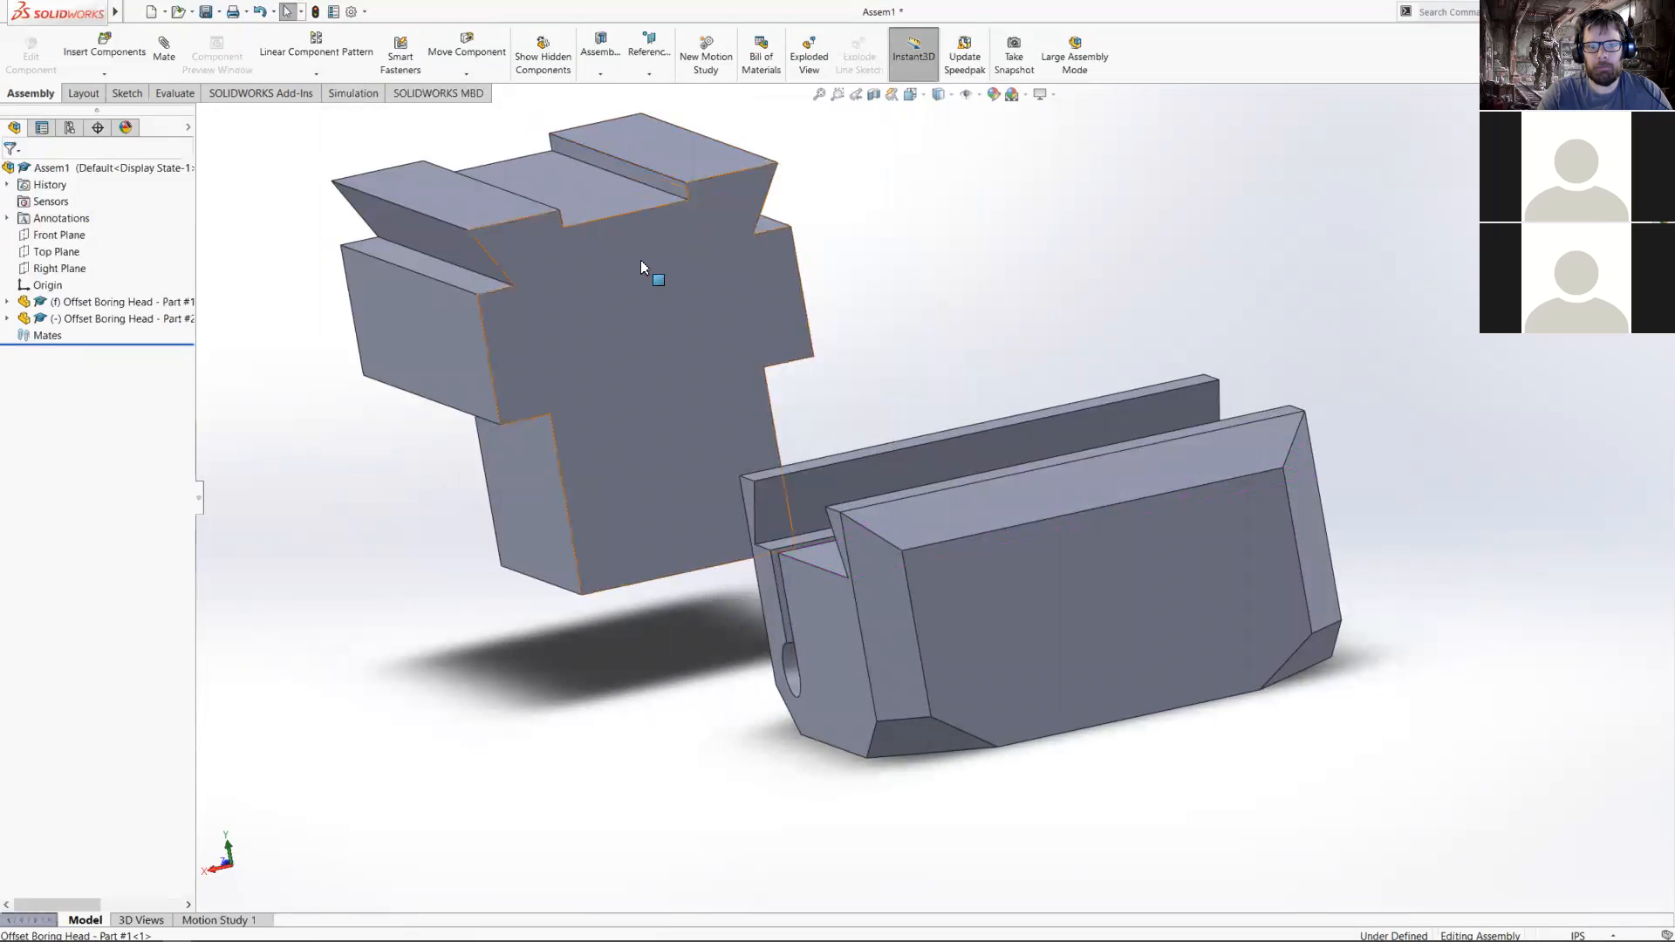
click(448, 248)
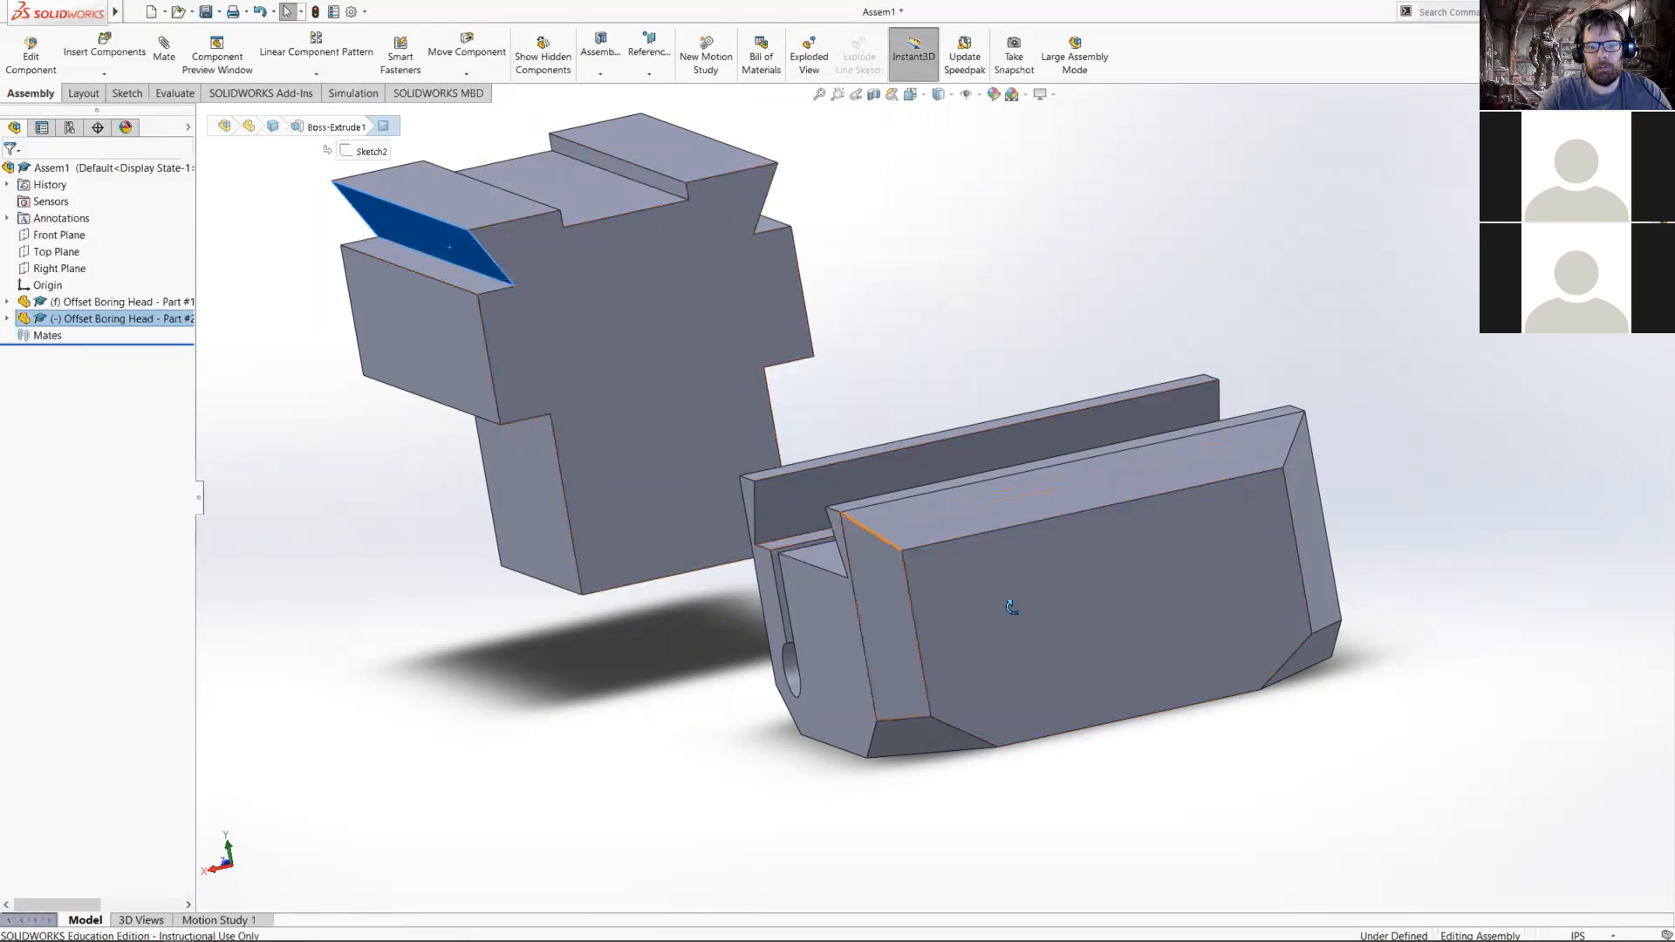
middle_drag(1010, 606, 1178, 587)
click(1388, 634)
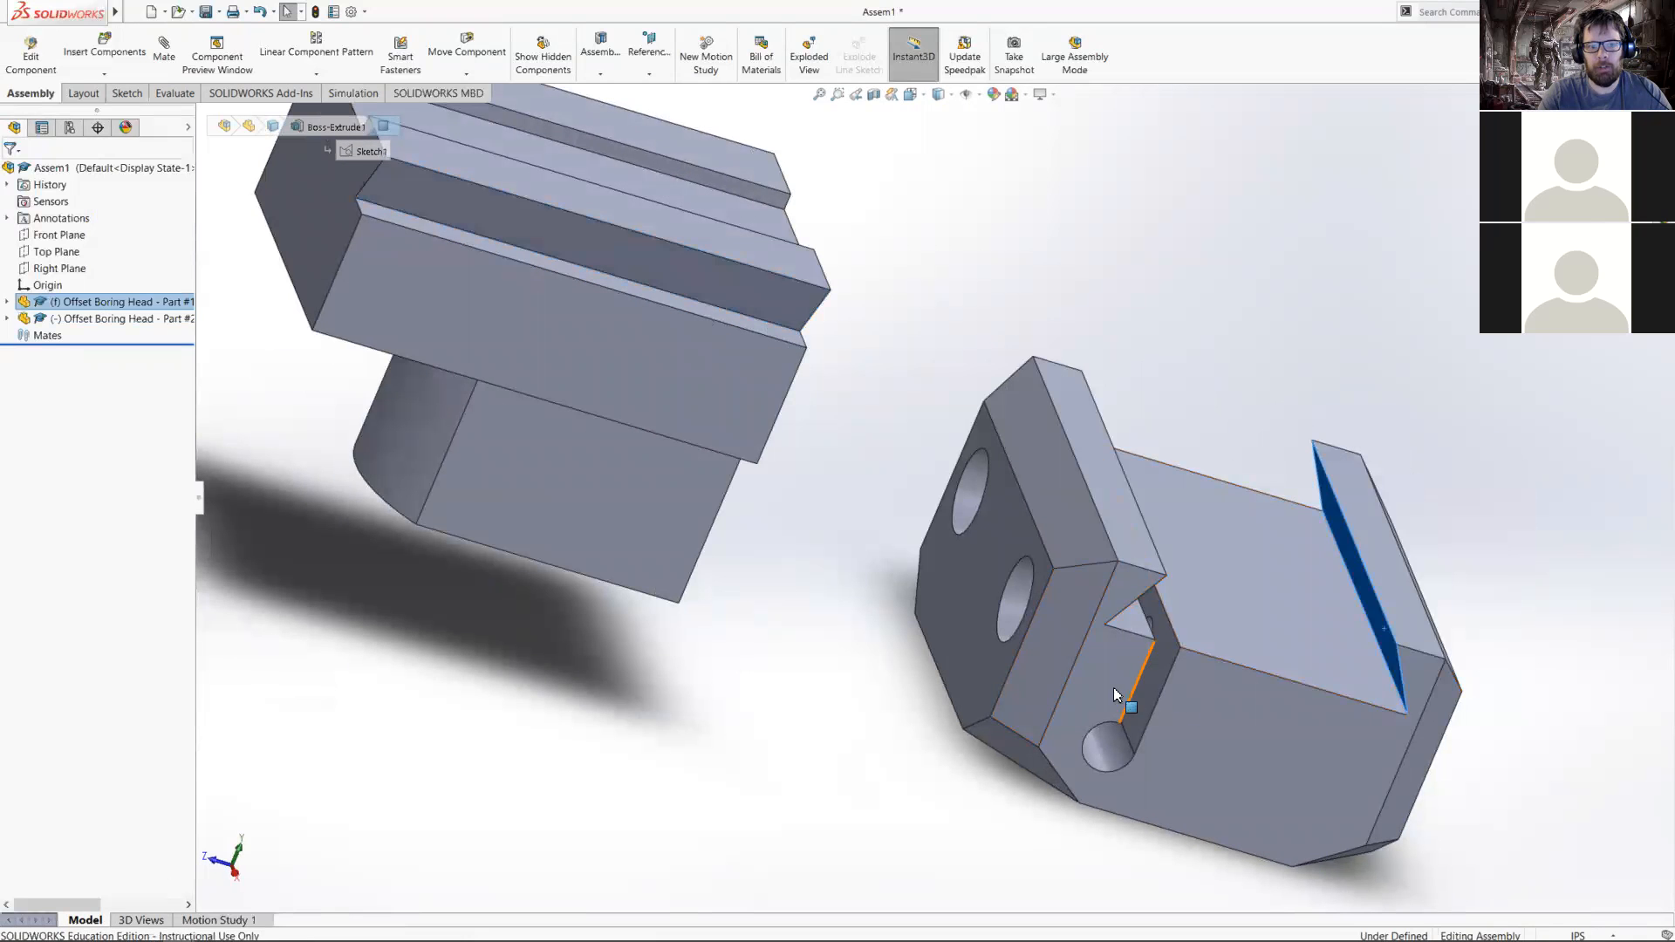
scroll(819, 553, up, 5)
scroll(1210, 534, down, 5)
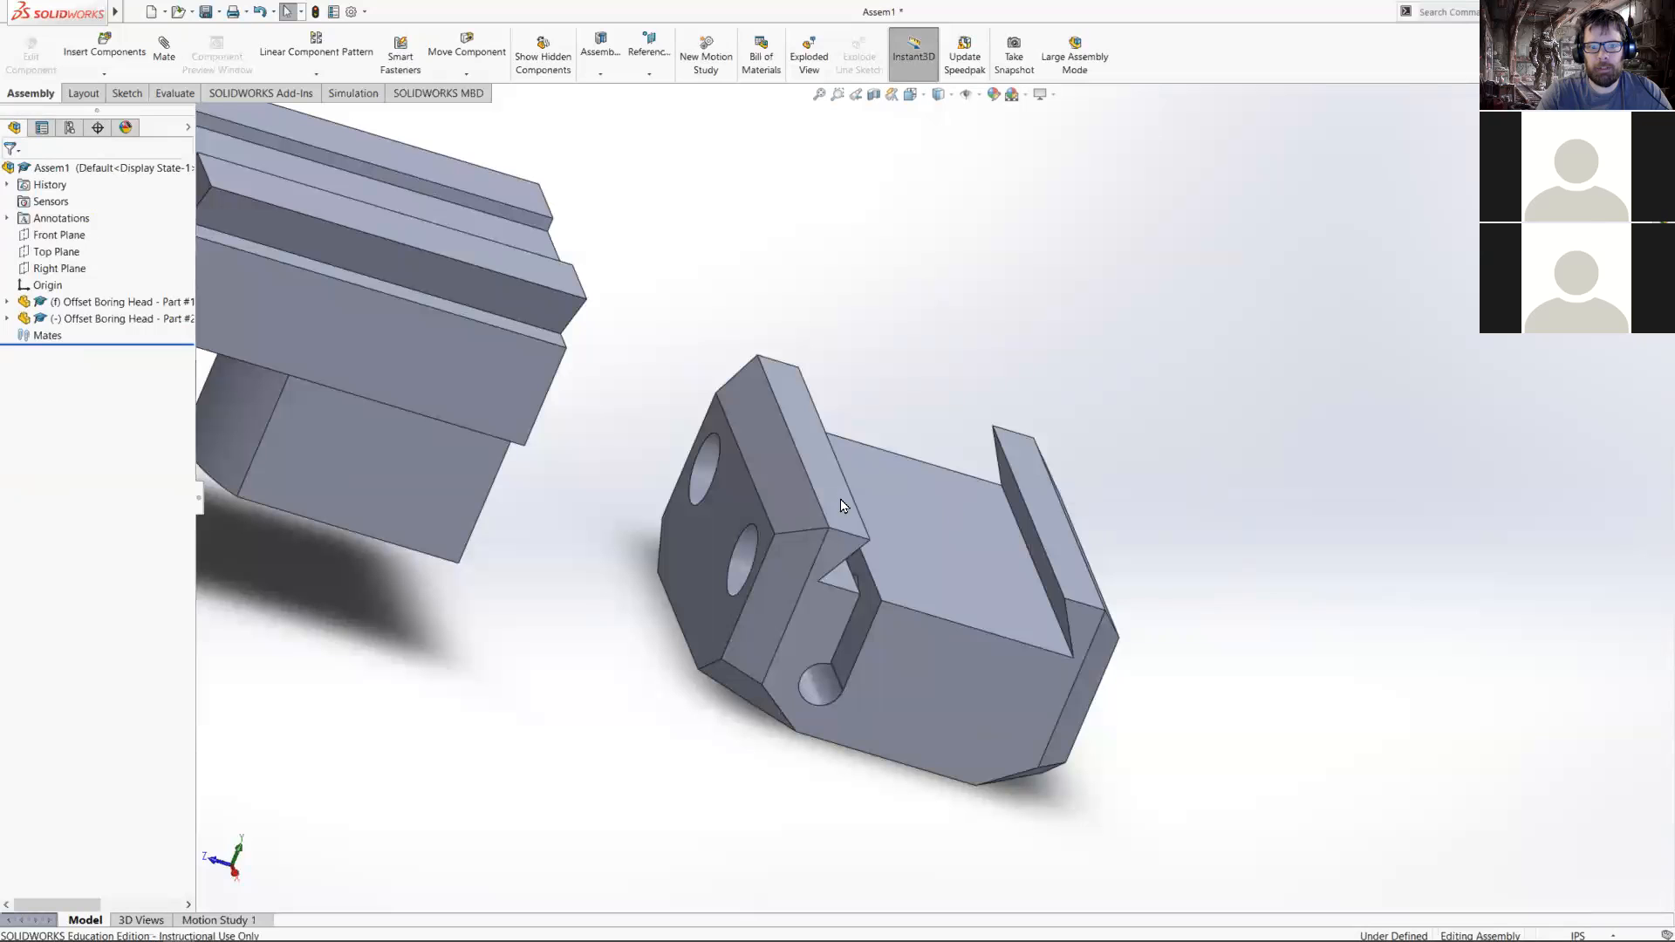
- Reposition Part #2 so it sits clear of Part #1 with its dovetail face accessible
click(458, 298)
scroll(901, 708, up, 1)
drag(494, 400, 242, 387)
scroll(932, 618, up, 4)
click(1161, 564)
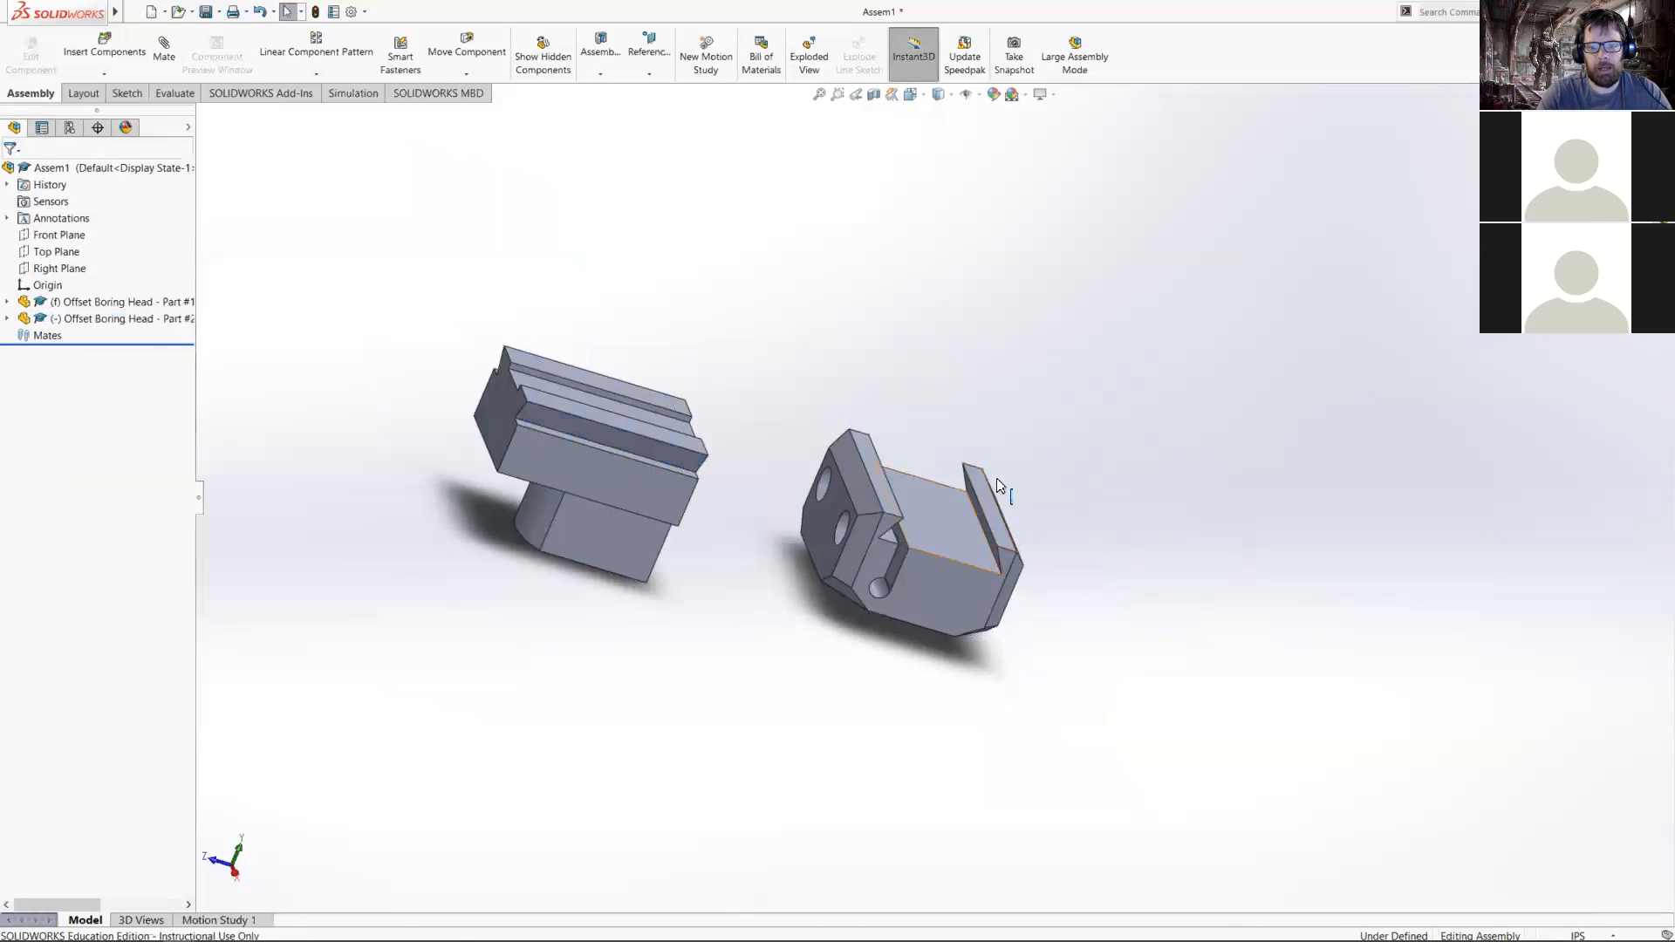
click(587, 430)
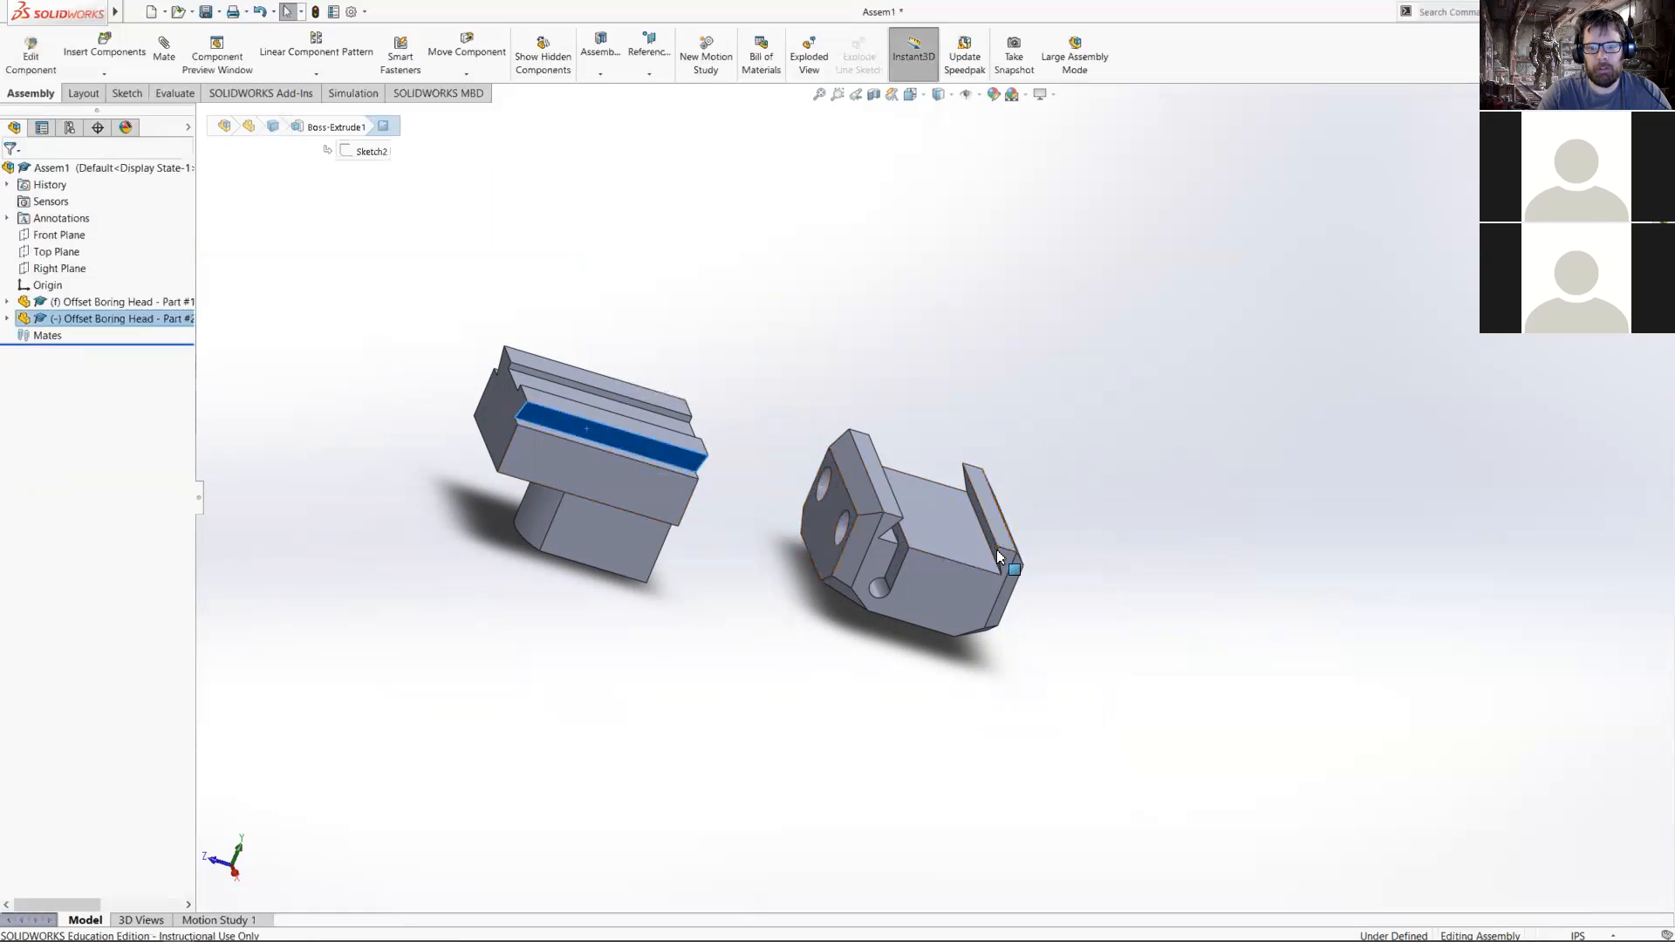
drag(503, 437, 641, 500)
click(644, 502)
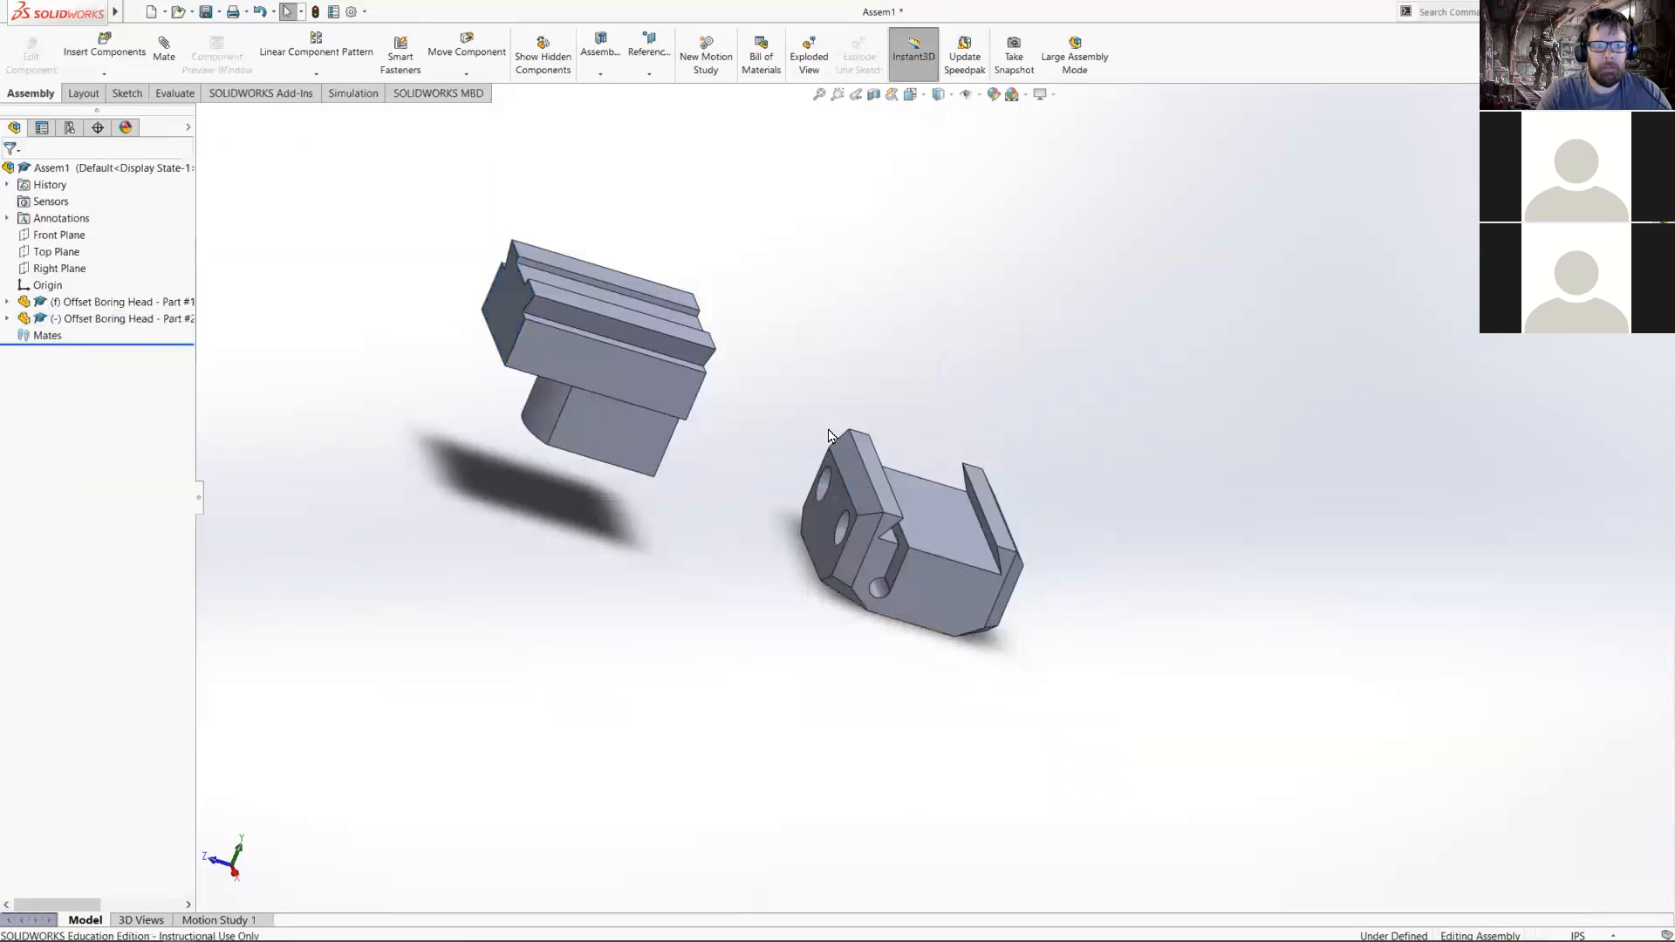
middle_drag(1129, 544, 1049, 508)
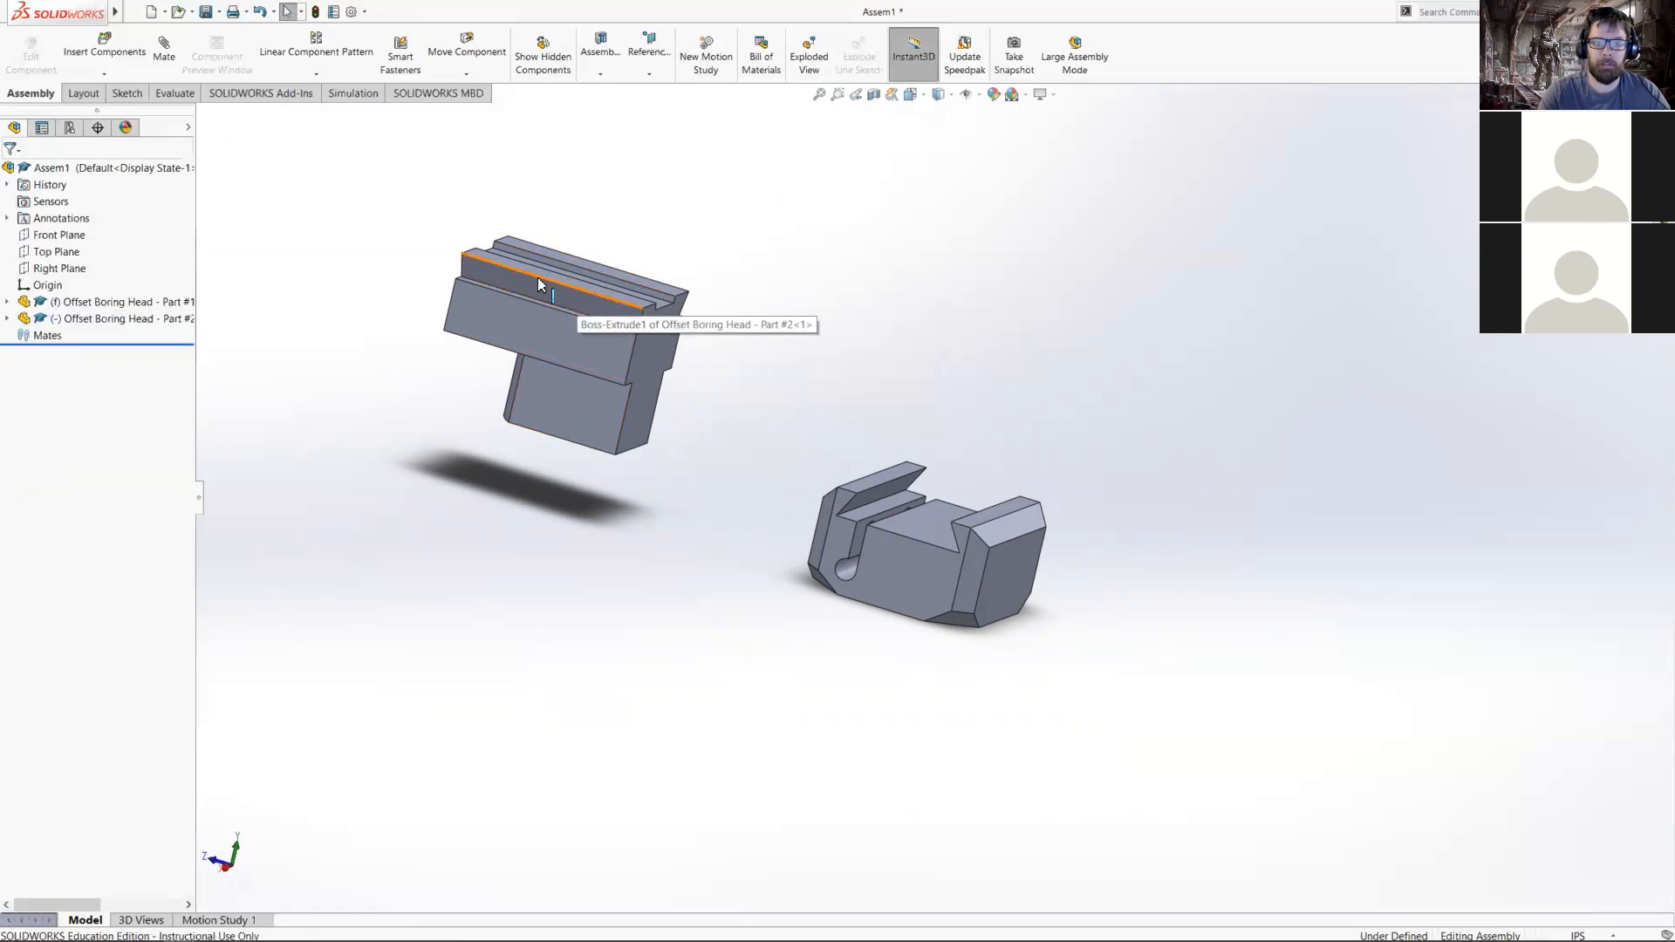
click(584, 305)
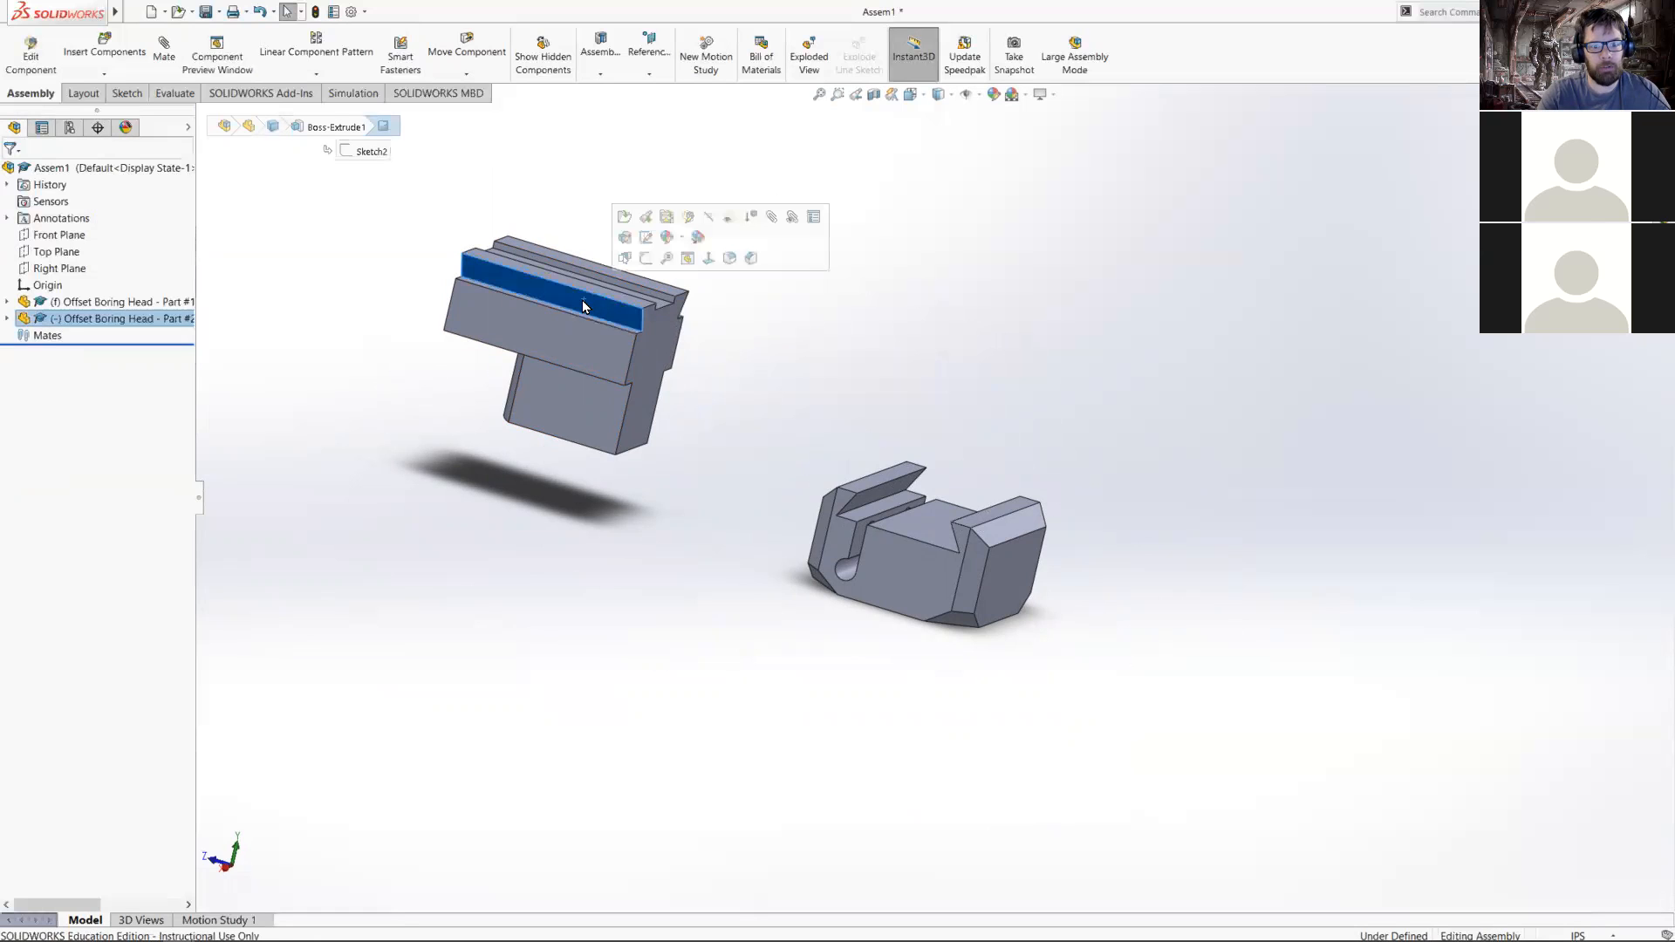
click(775, 221)
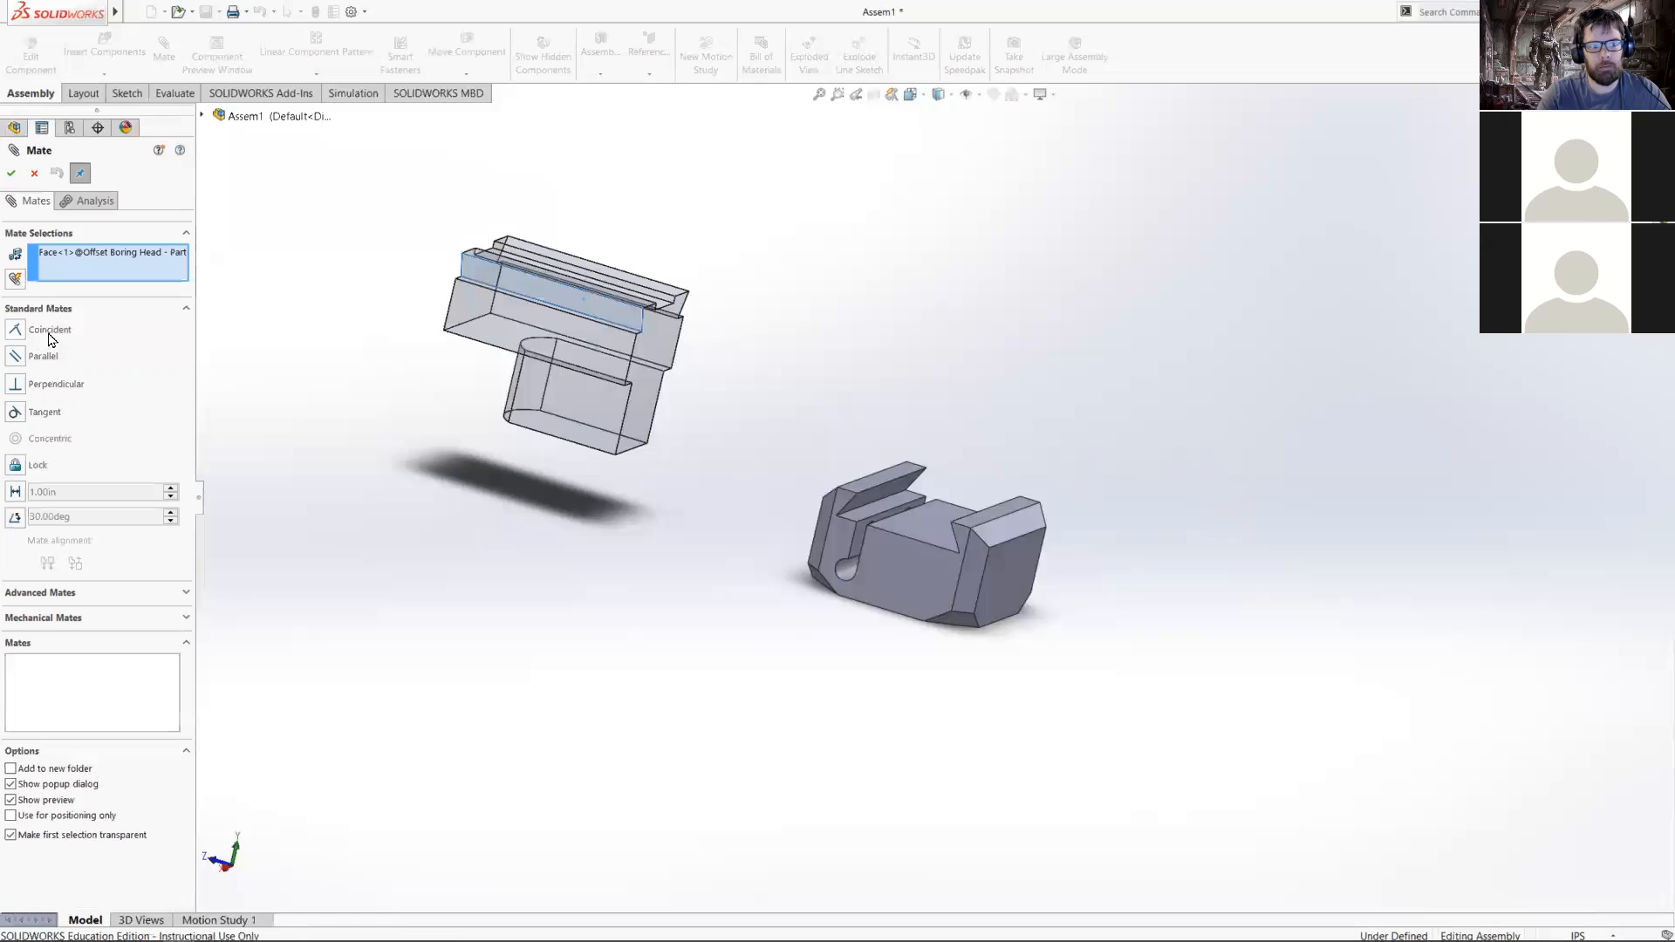
key(Escape)
- Move Part #2 closer to Part #1 and mate its angled dovetail face coincident with the inner angled face of Part #1's slot
drag(623, 318, 645, 380)
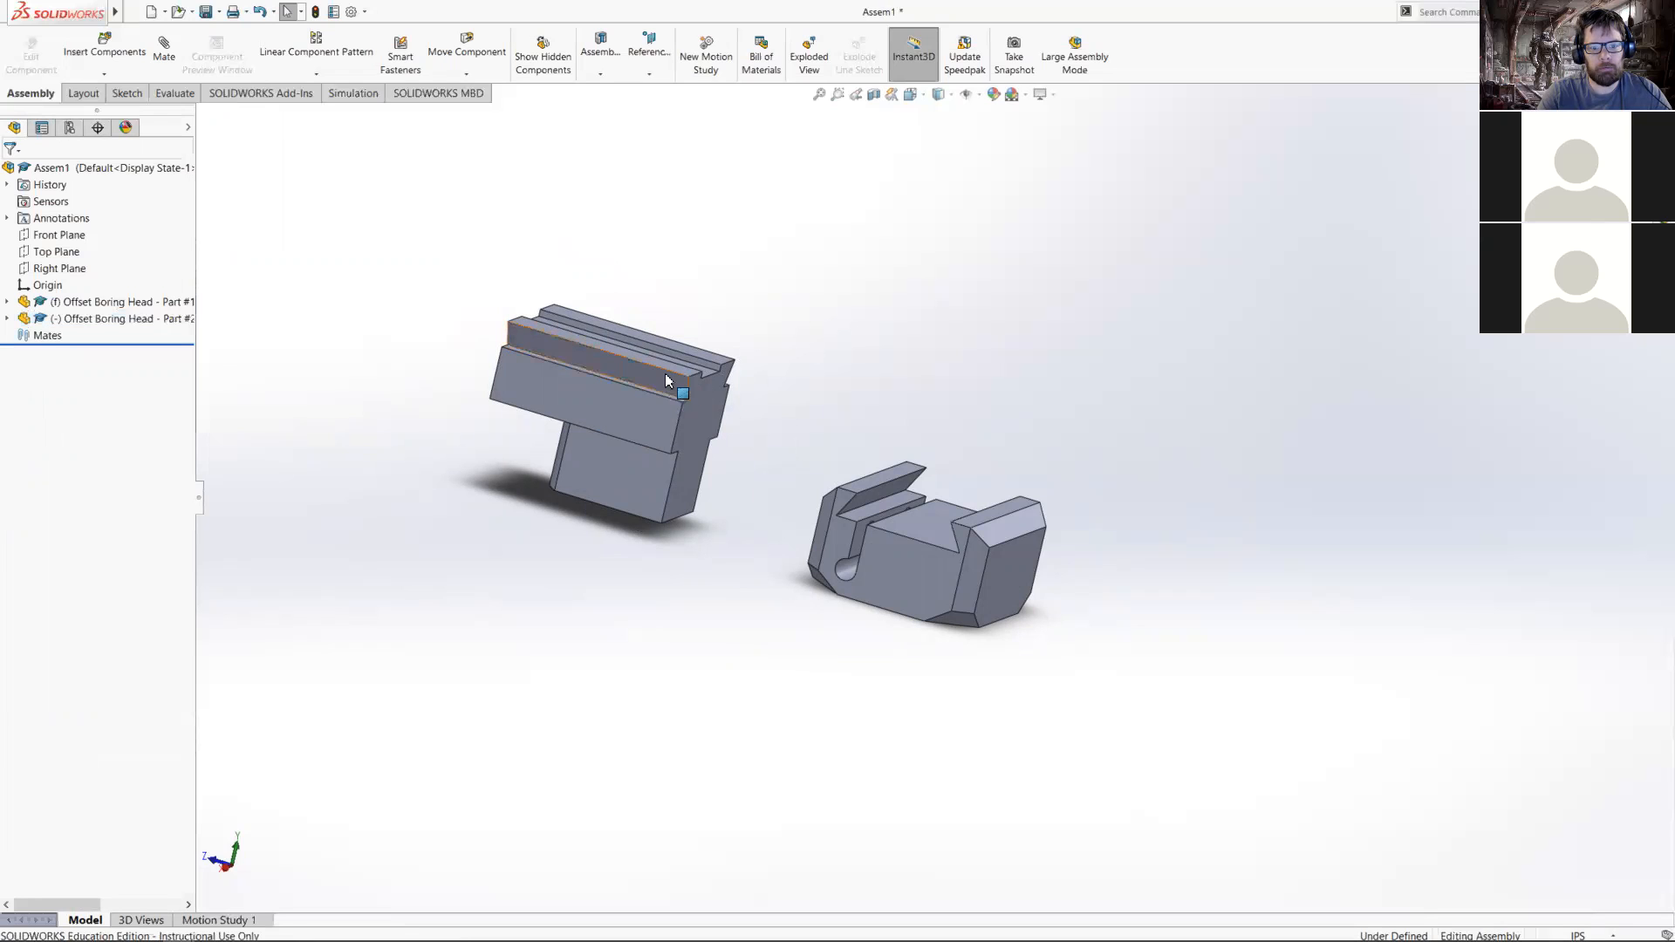
click(665, 373)
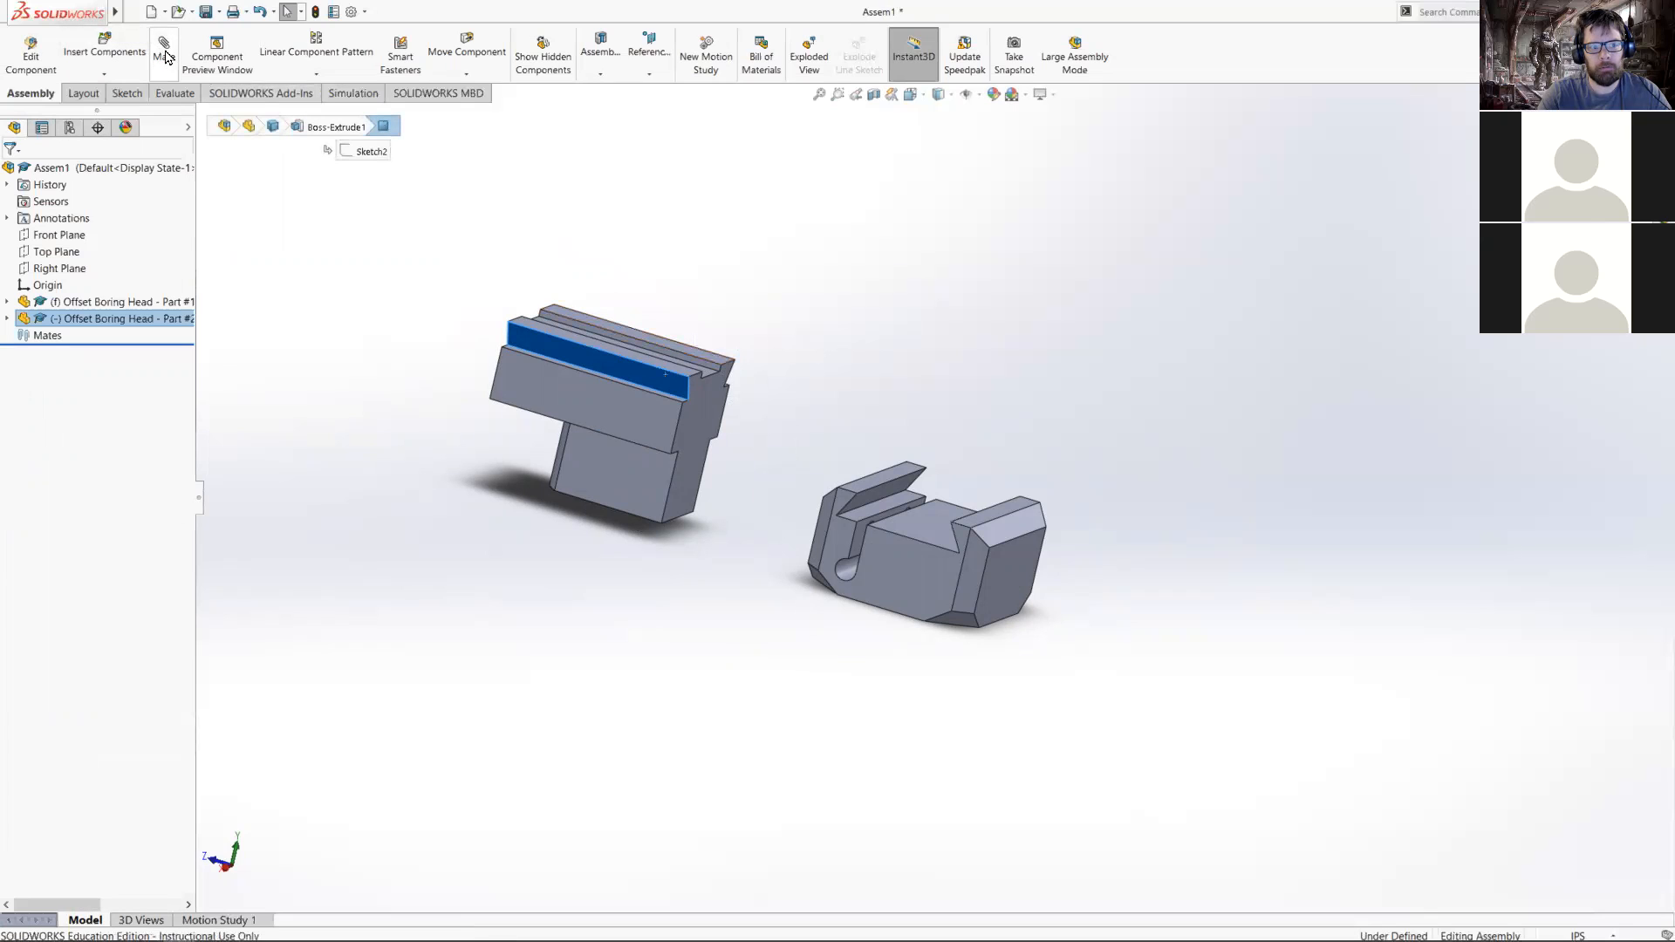
click(672, 388)
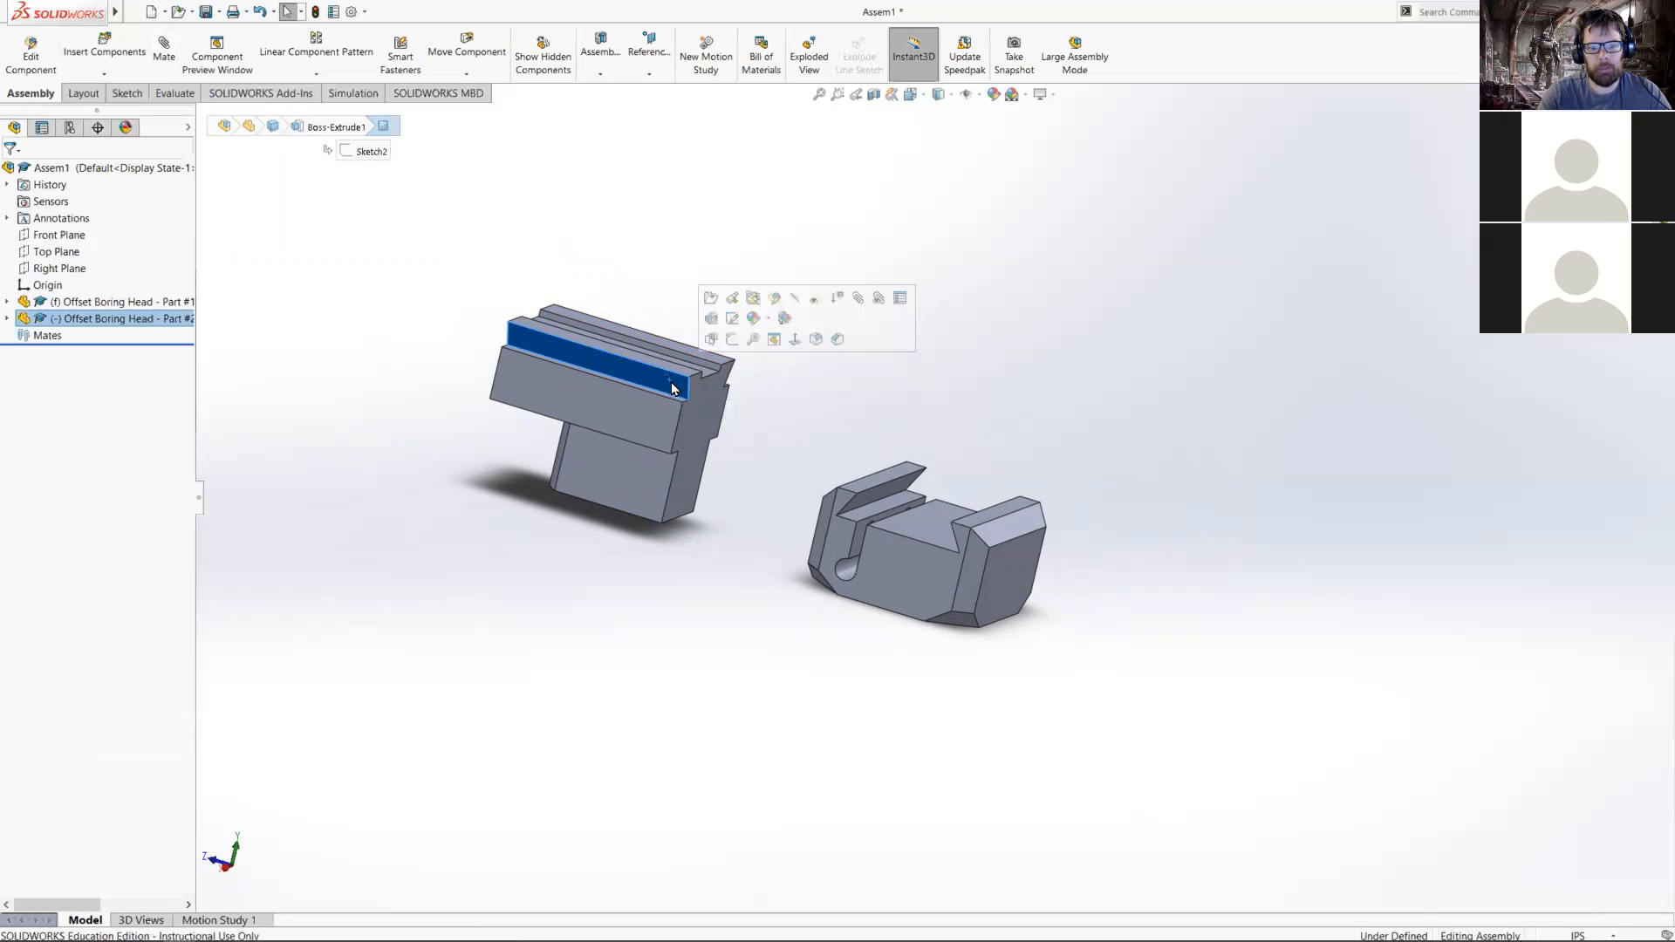
click(861, 300)
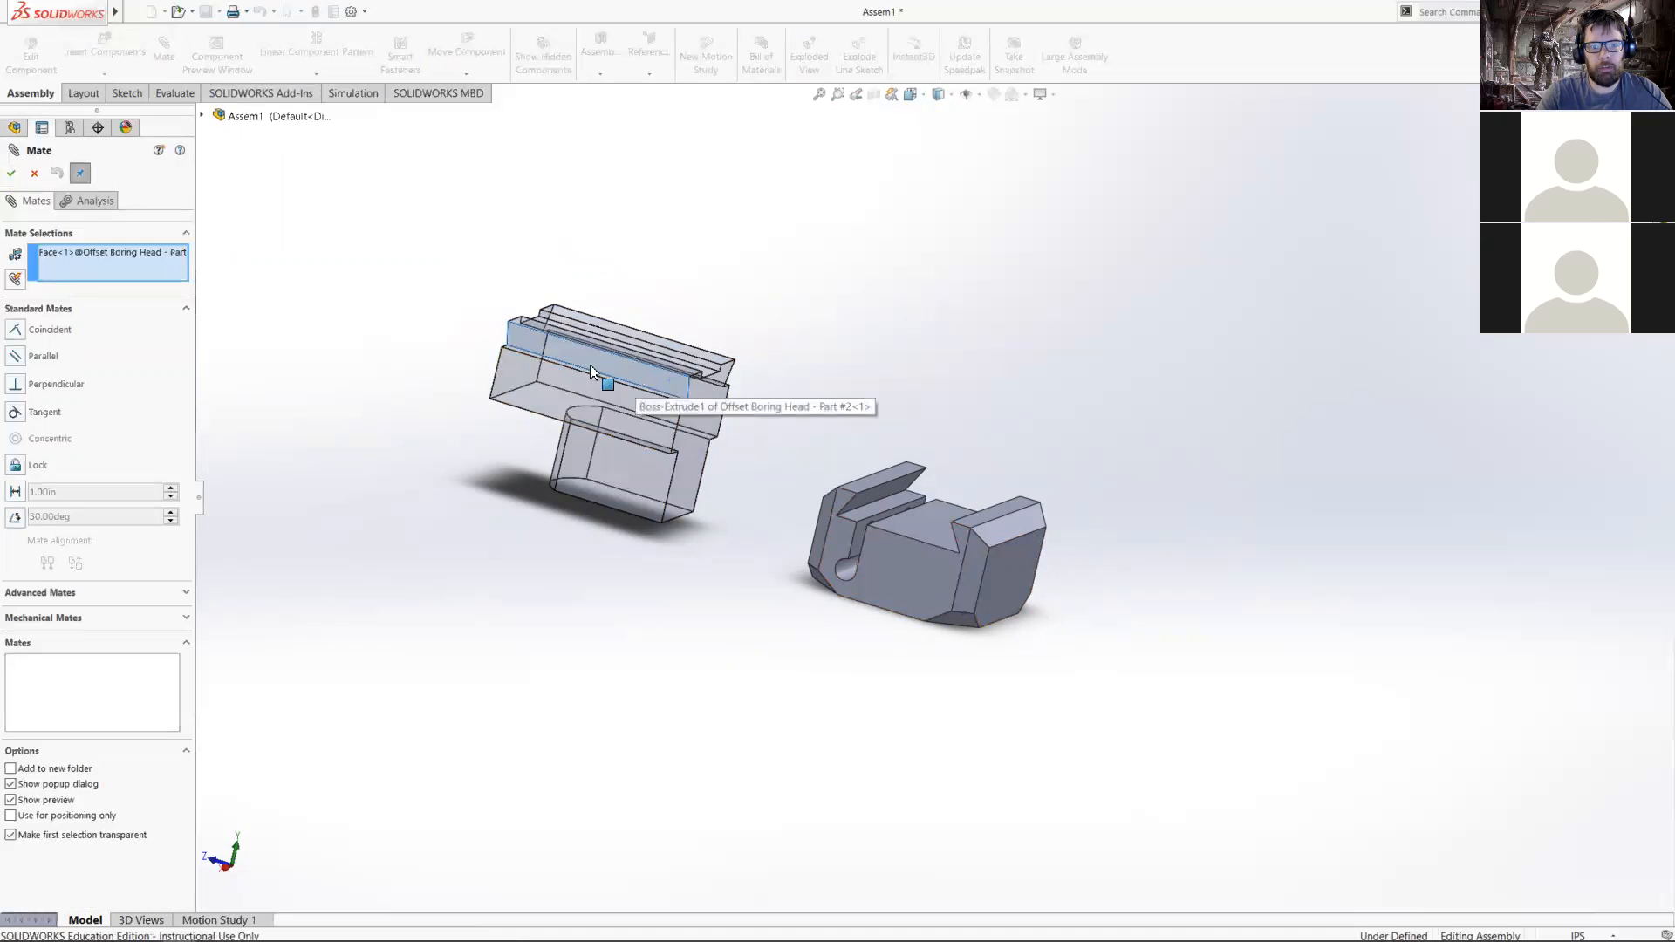
middle_drag(707, 403, 960, 529)
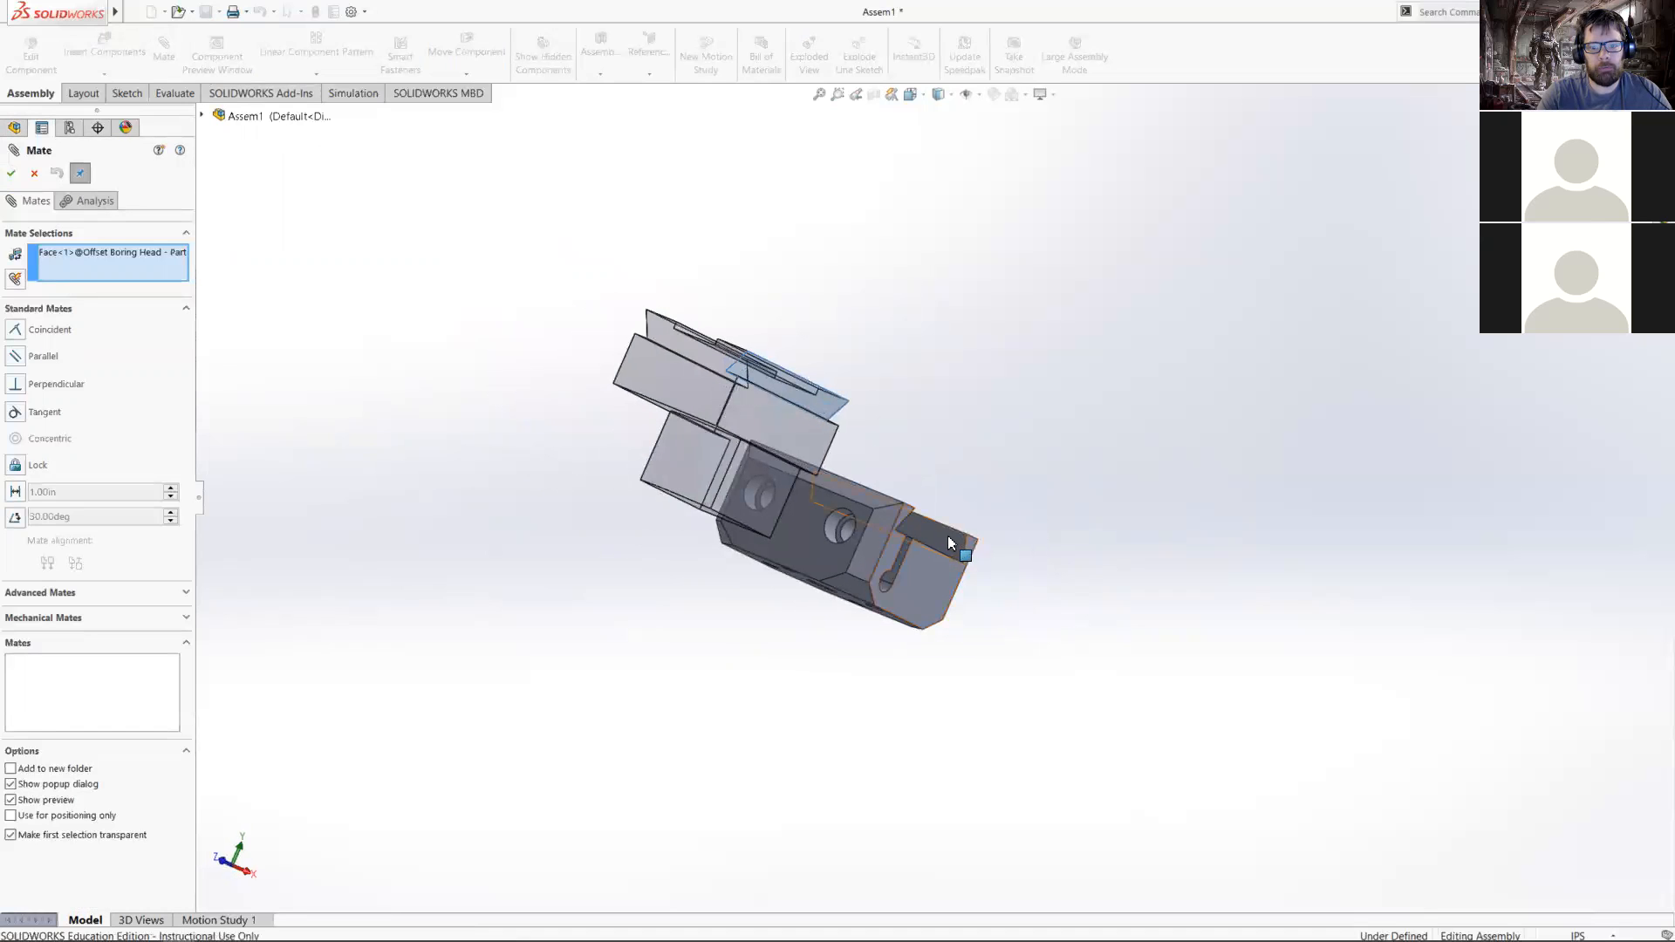
click(949, 541)
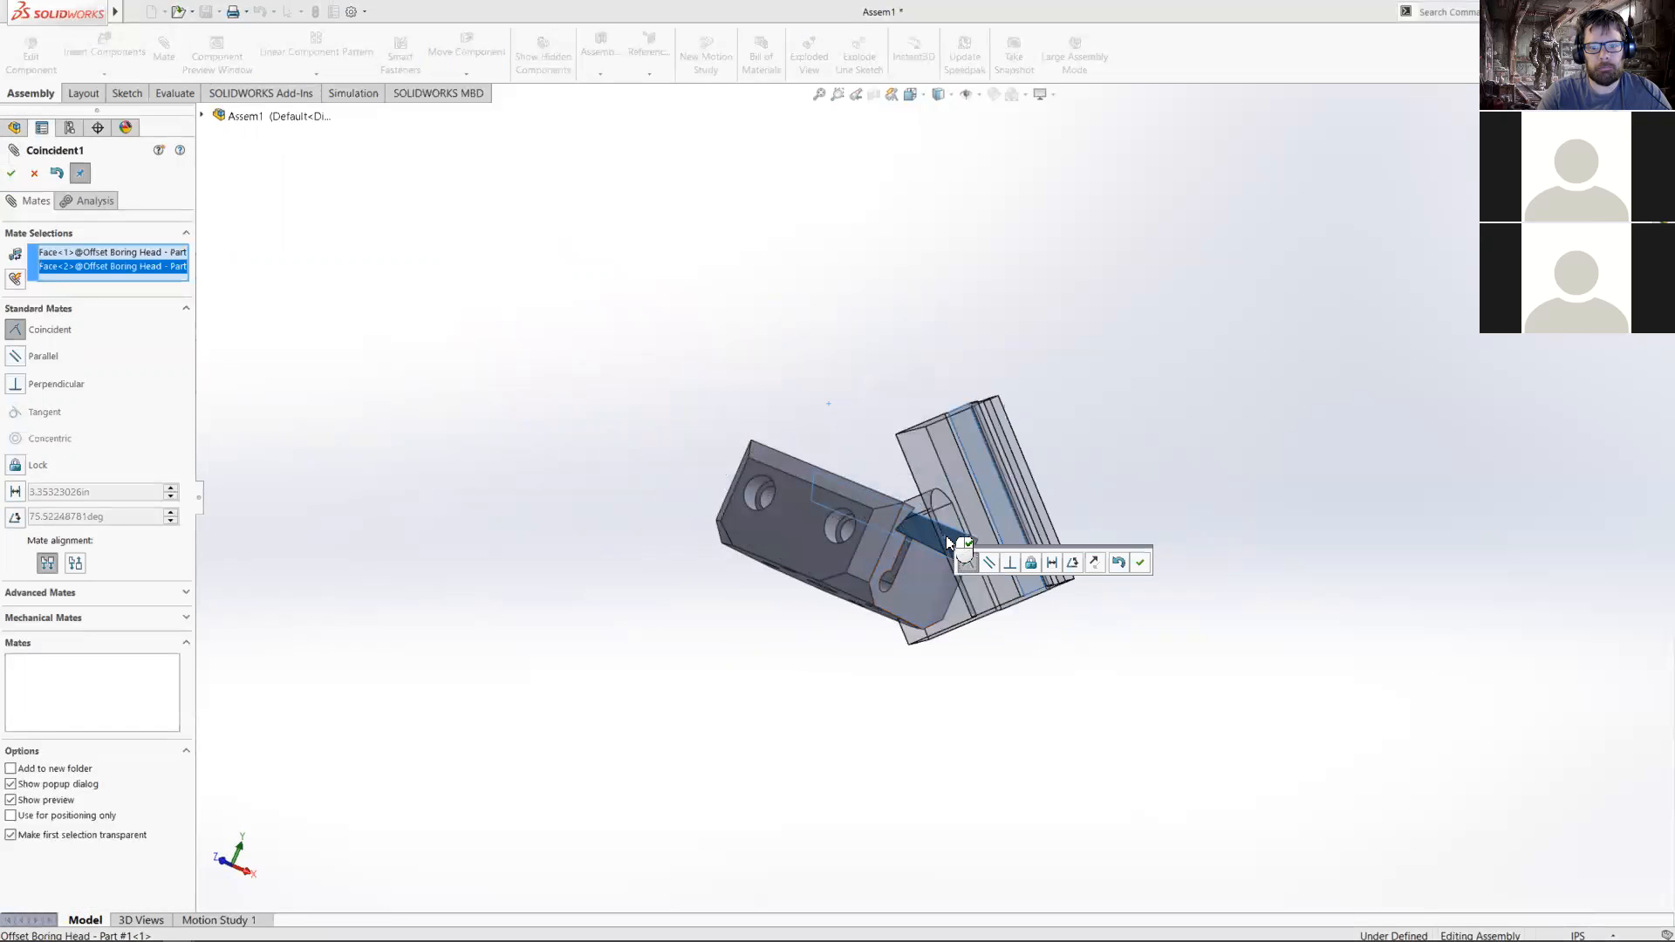
click(1140, 564)
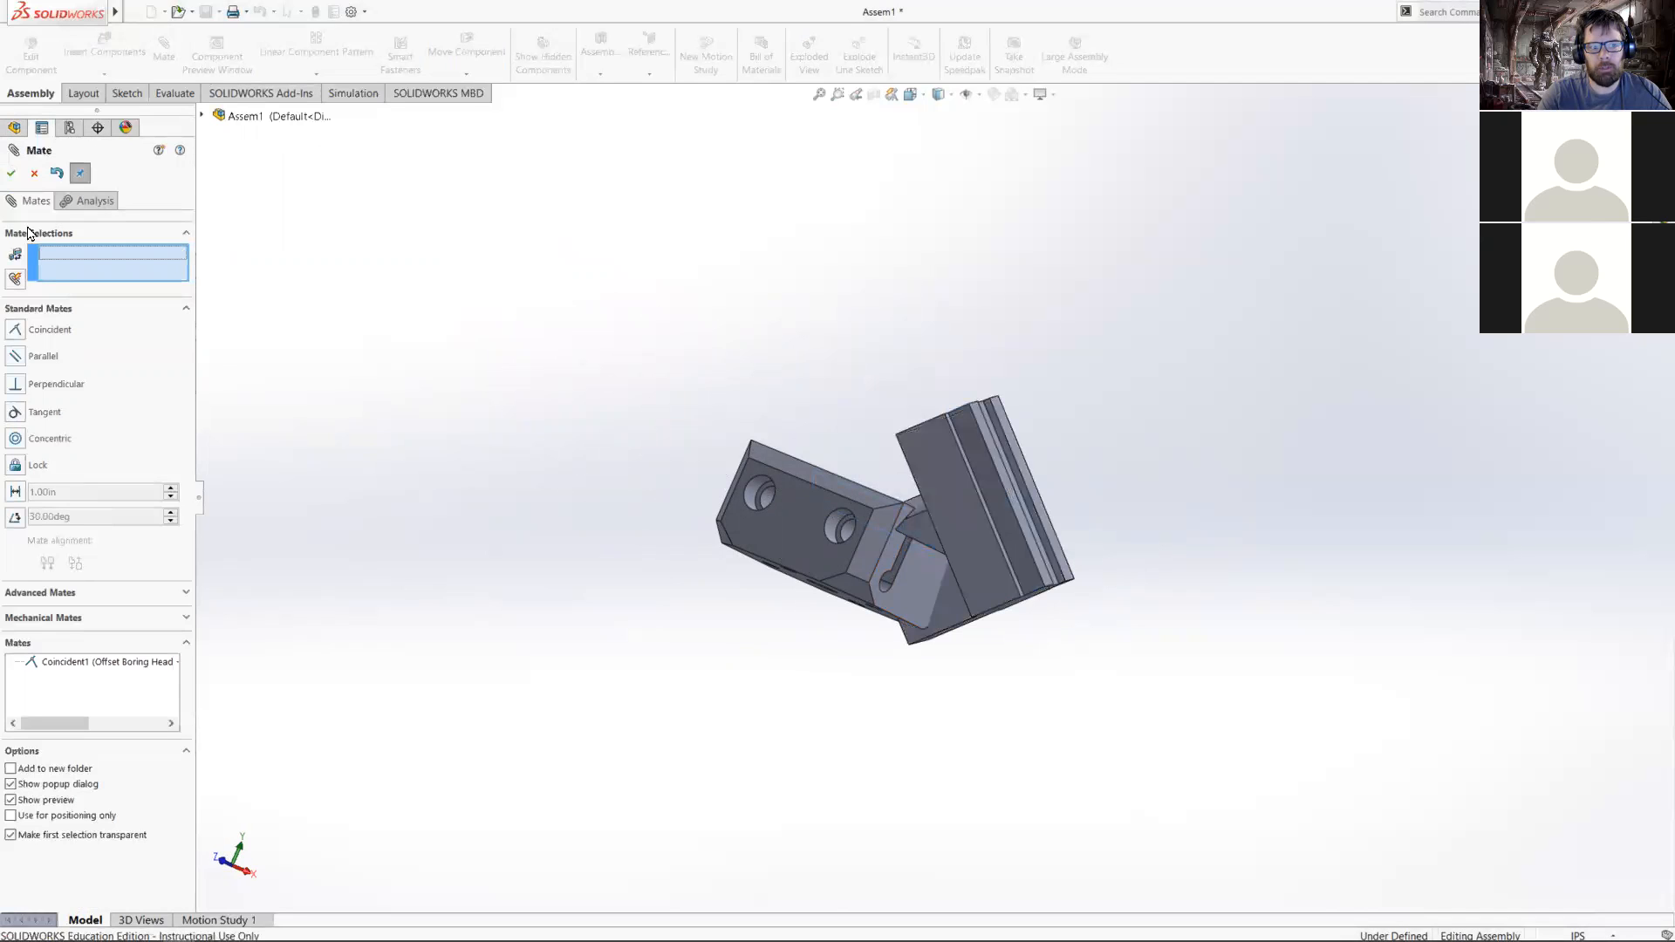
click(13, 173)
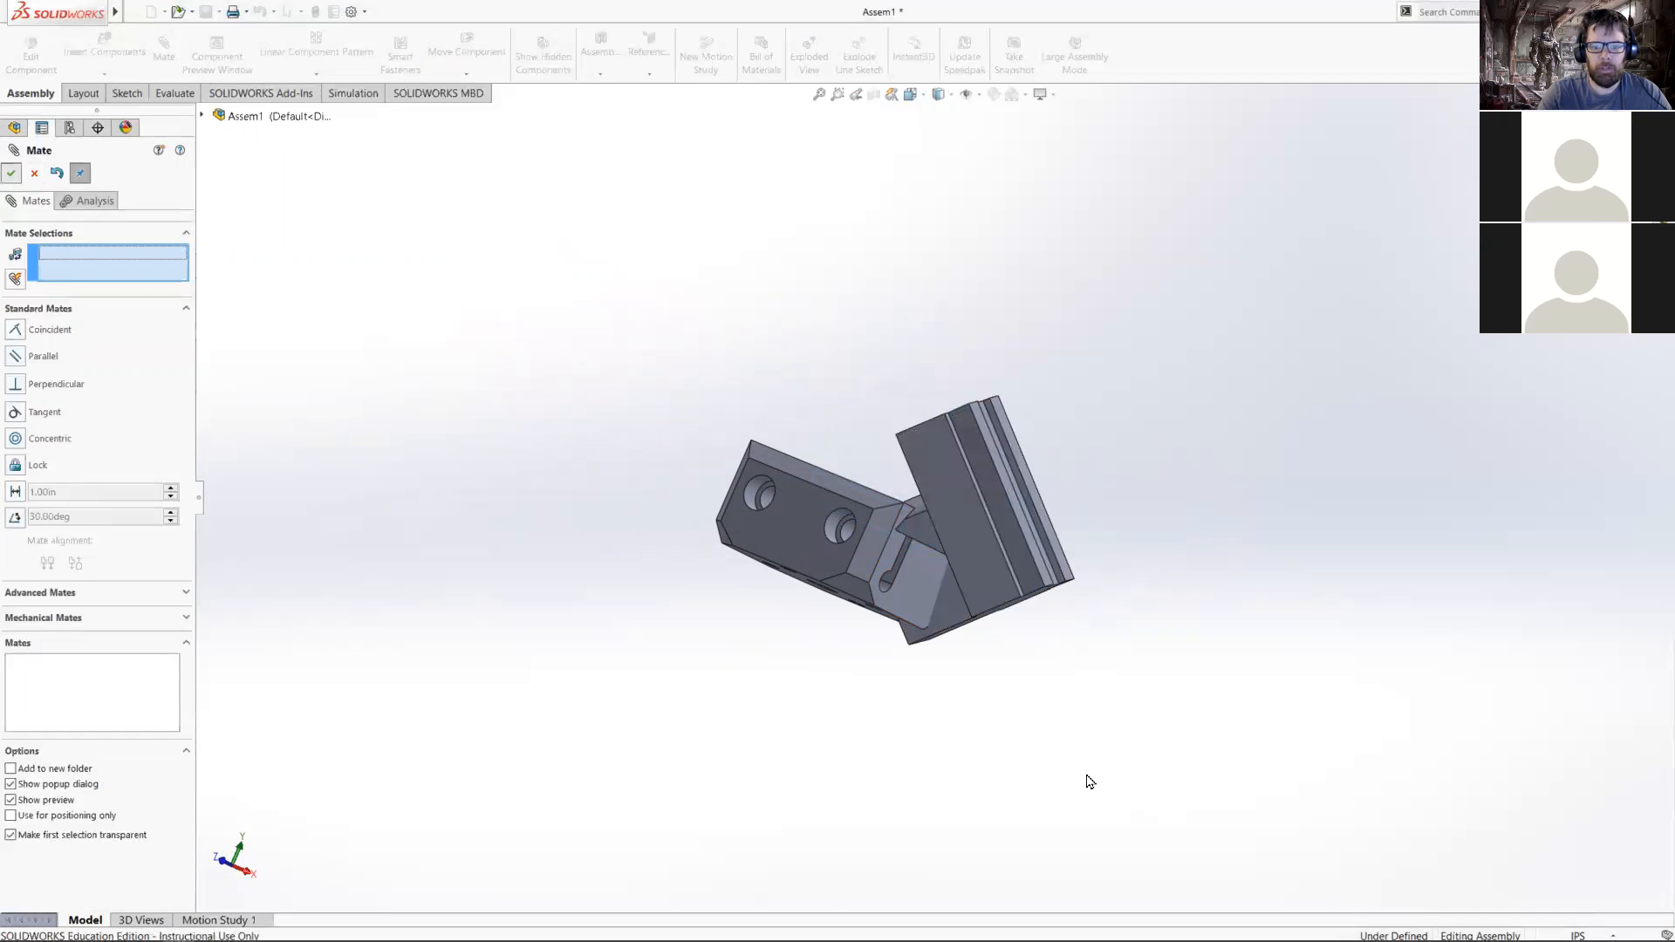
- Reposition Part #2 beside Part #1 to expose the flat face at the base of its dovetail
middle_drag(886, 680, 778, 463)
drag(778, 464, 783, 446)
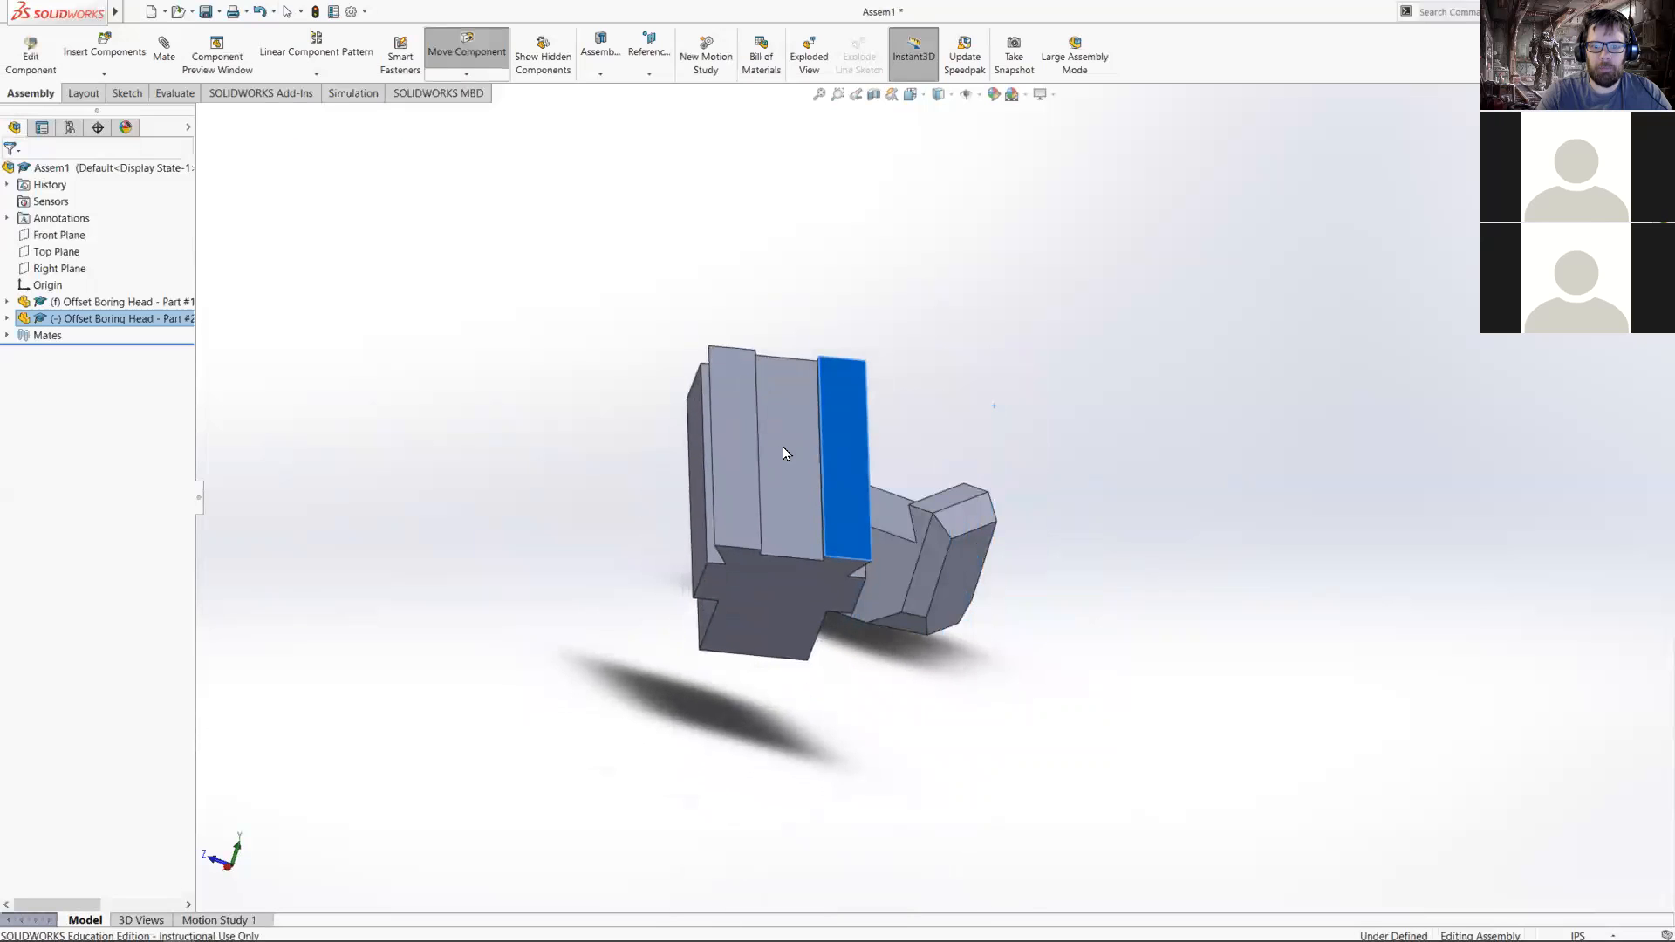
scroll(744, 483, up, 3)
click(1019, 398)
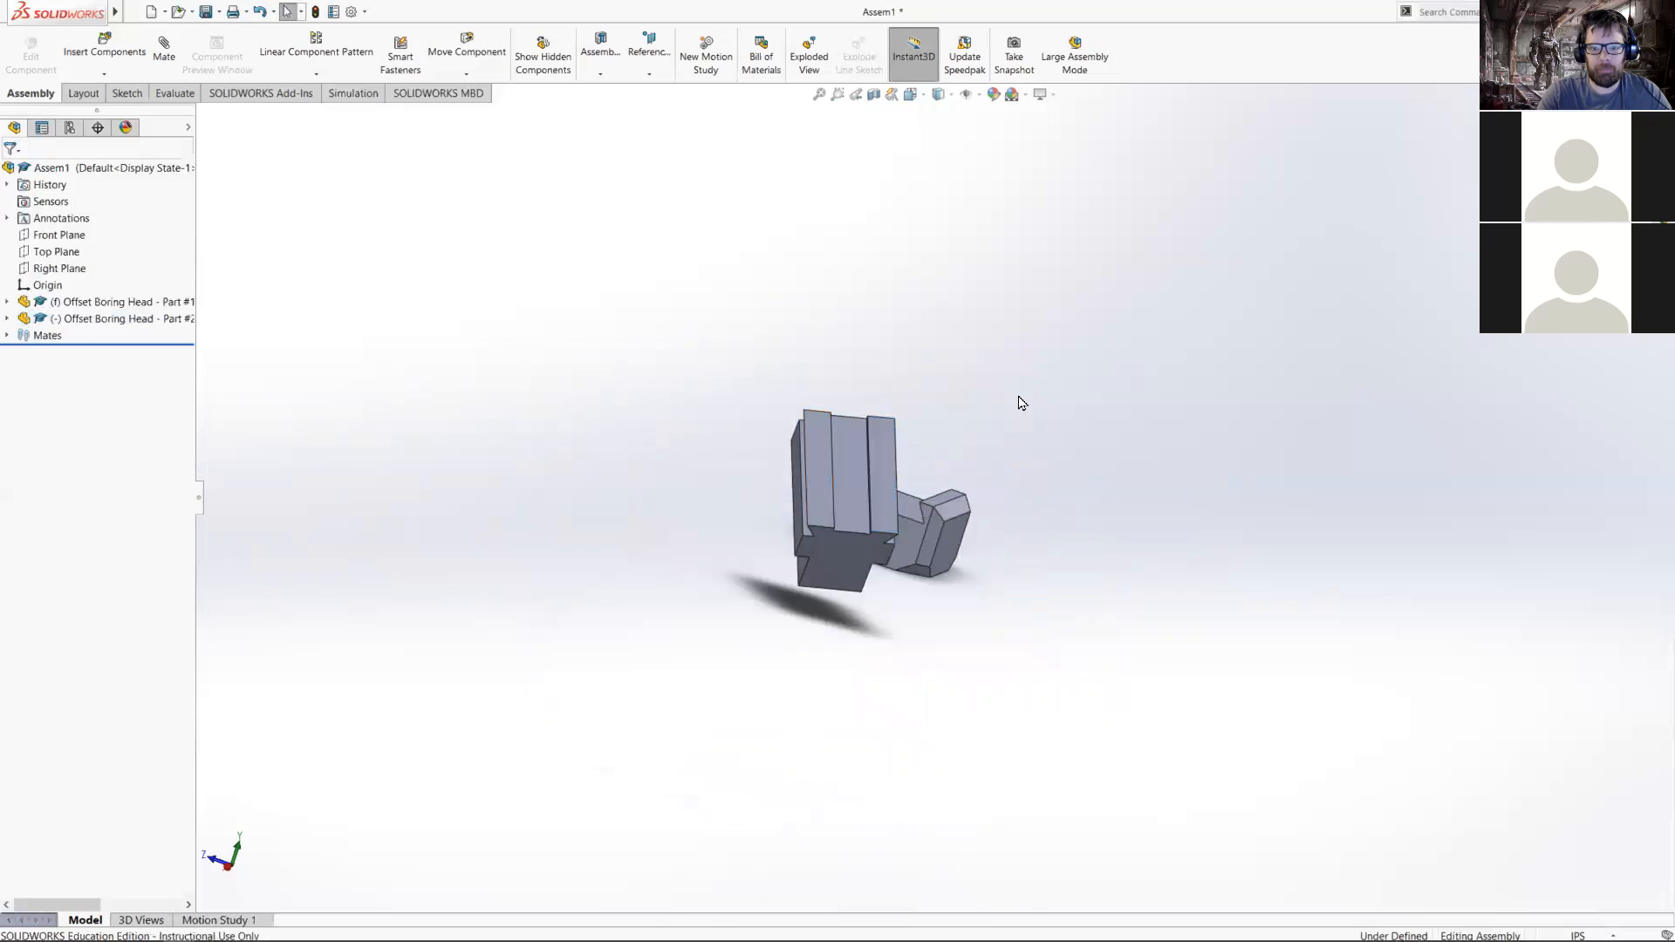
click(887, 455)
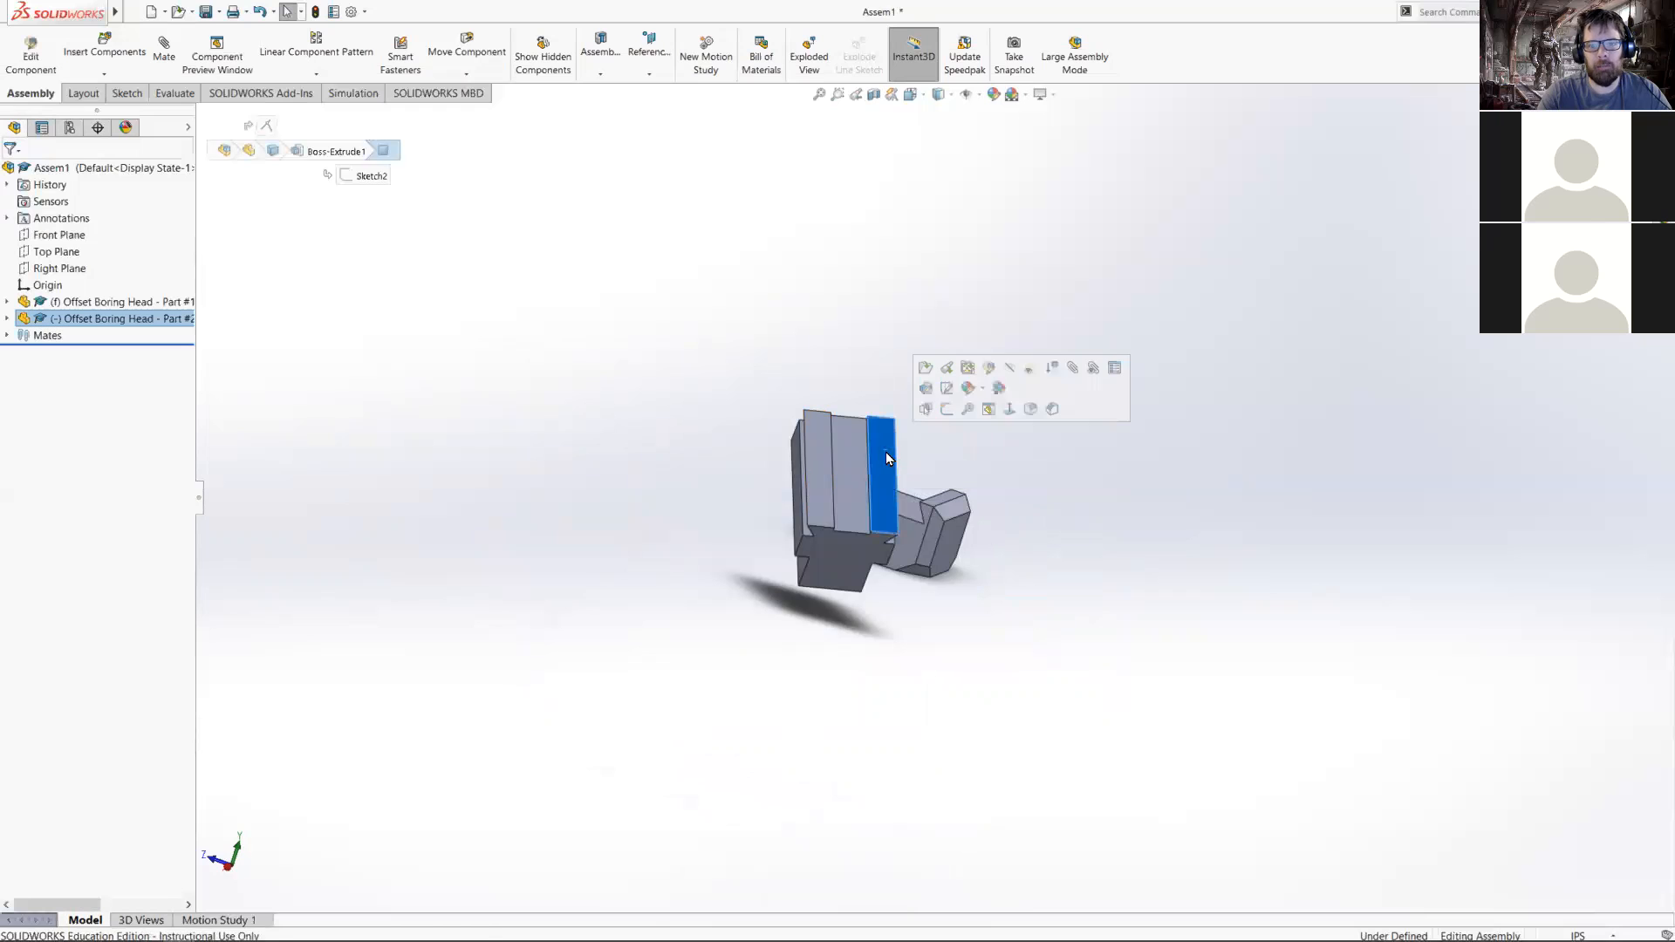
click(1072, 368)
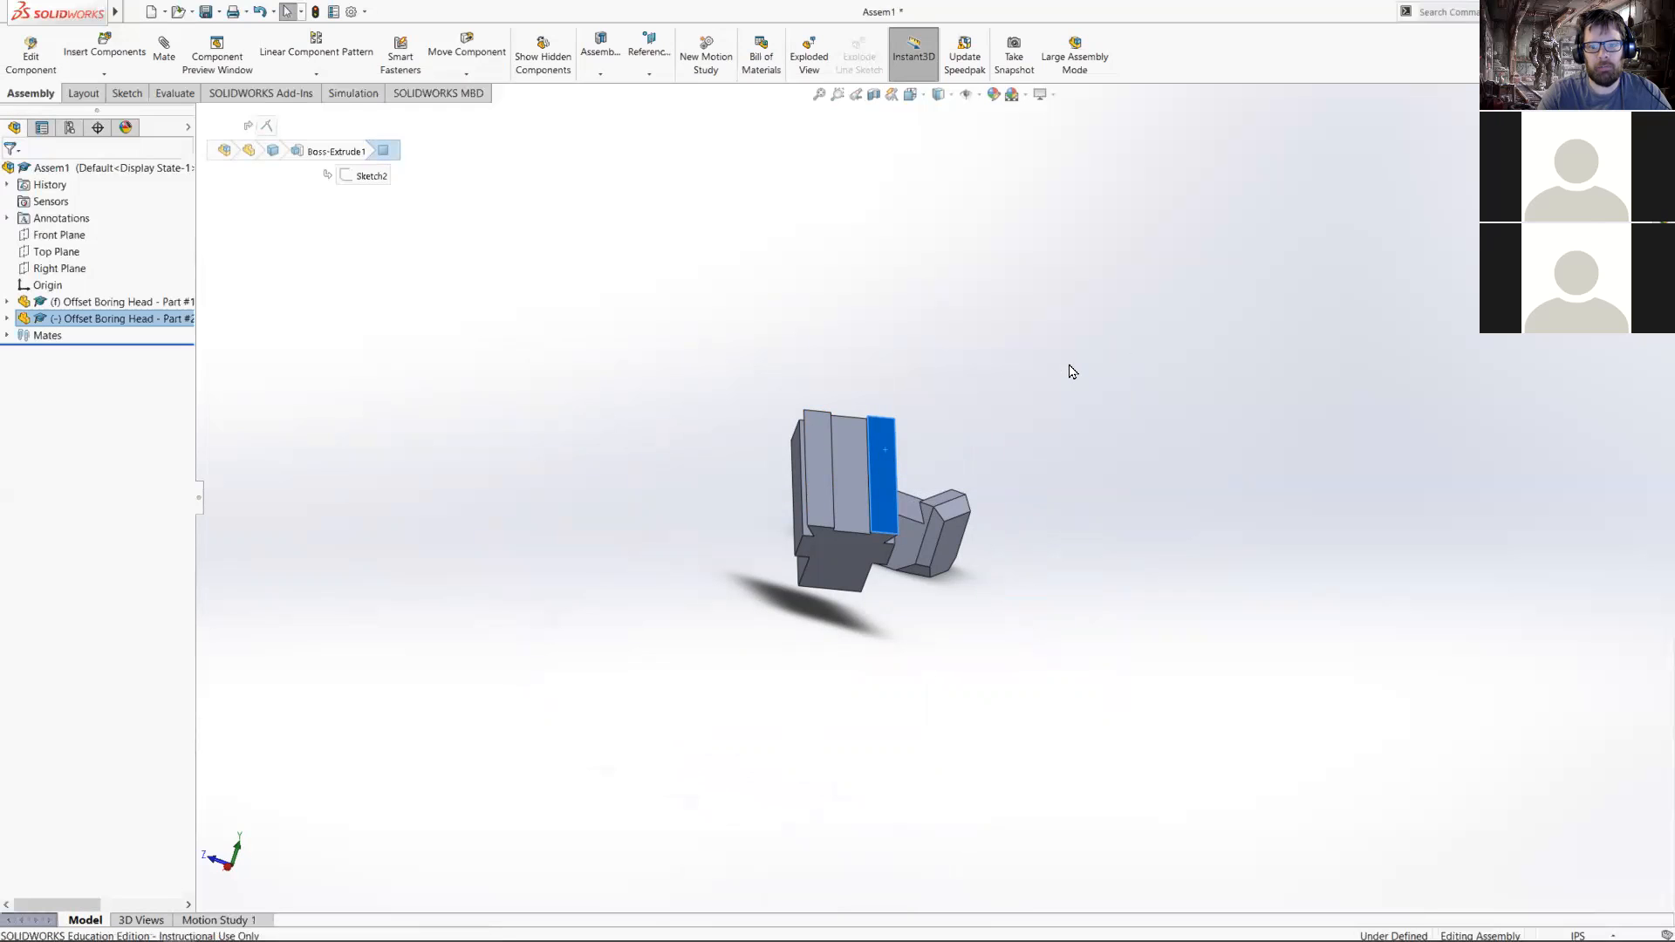
scroll(916, 520, down, 5)
middle_drag(927, 515, 664, 550)
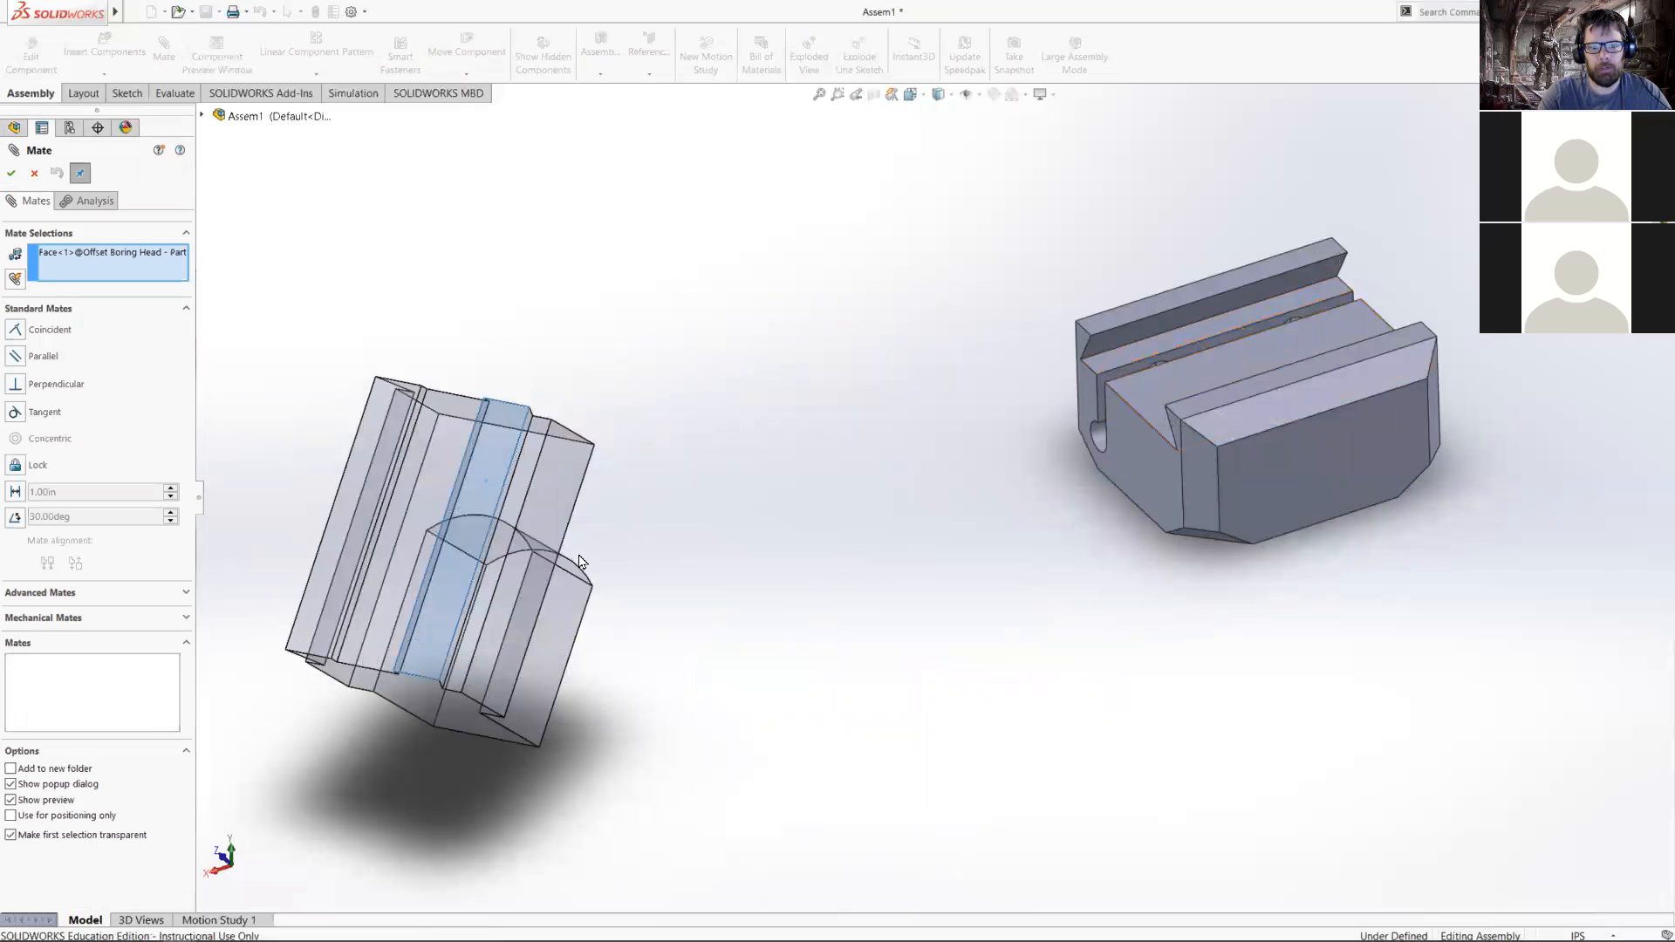
click(17, 356)
click(1214, 375)
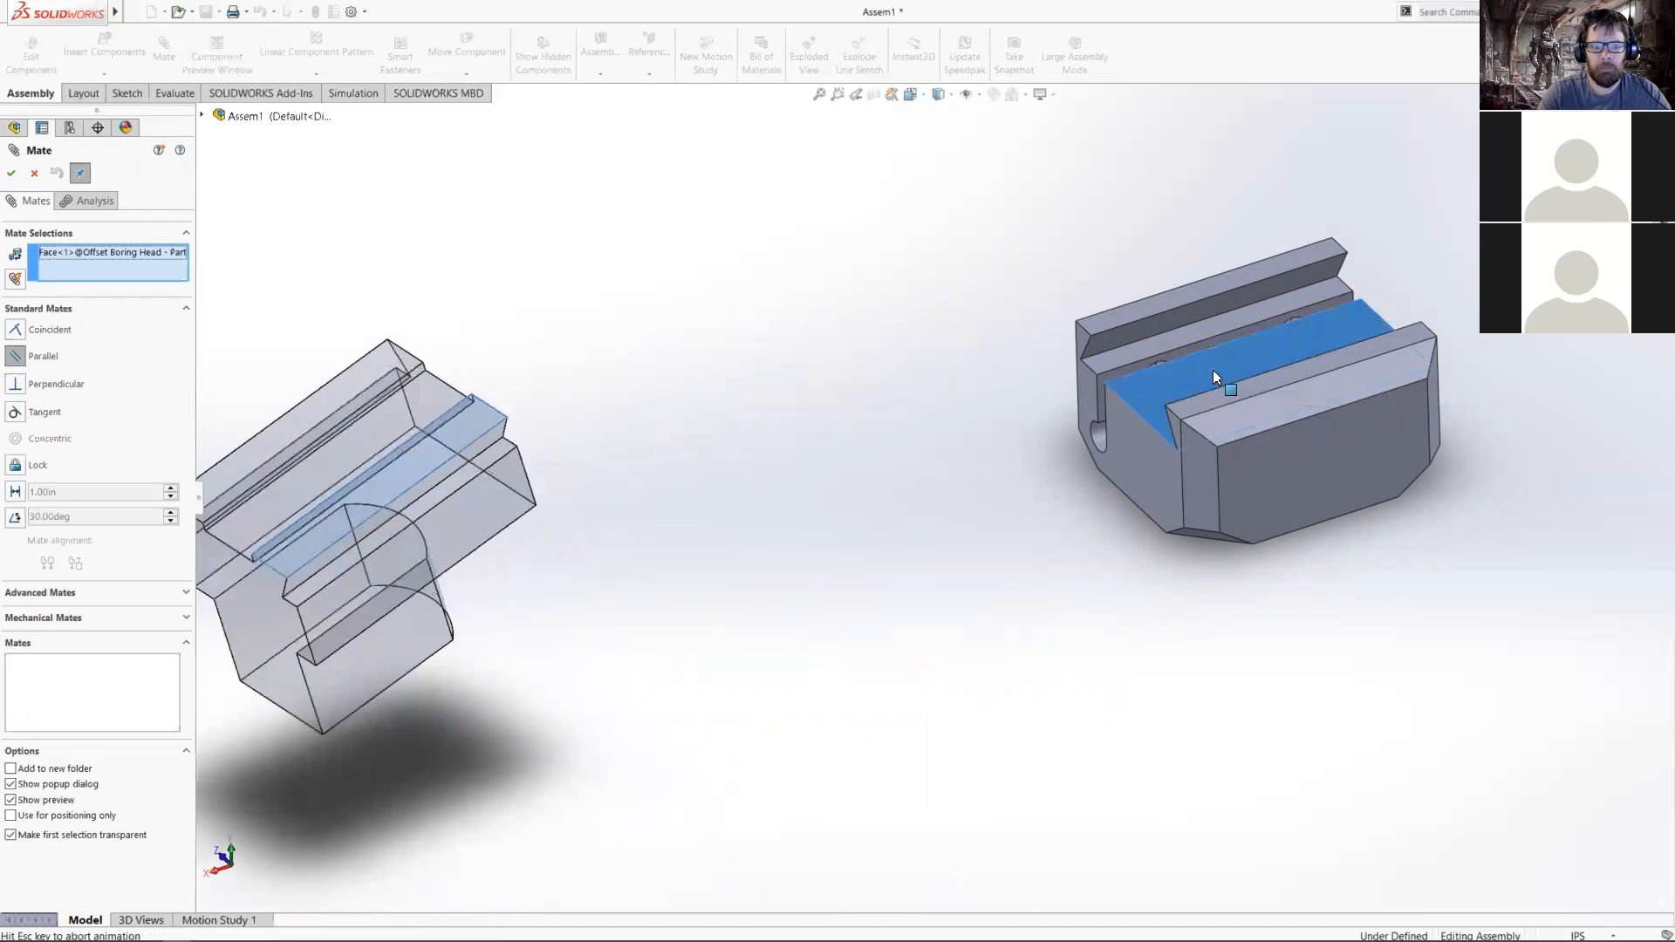
middle_drag(689, 509, 844, 495)
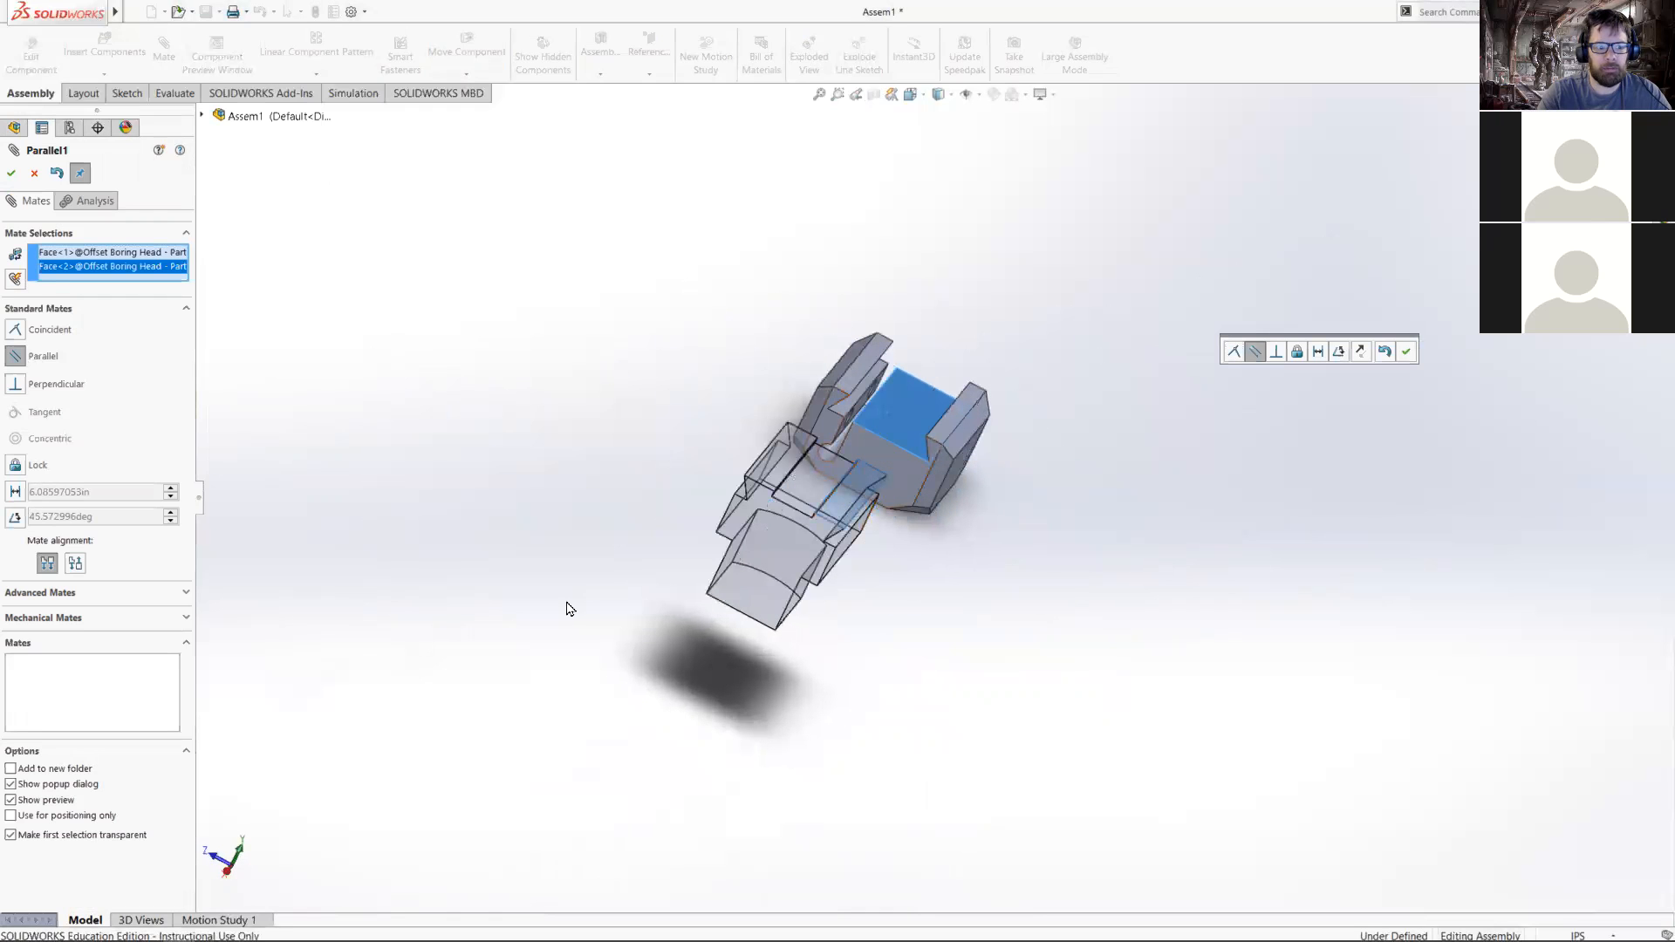
middle_drag(986, 522, 754, 634)
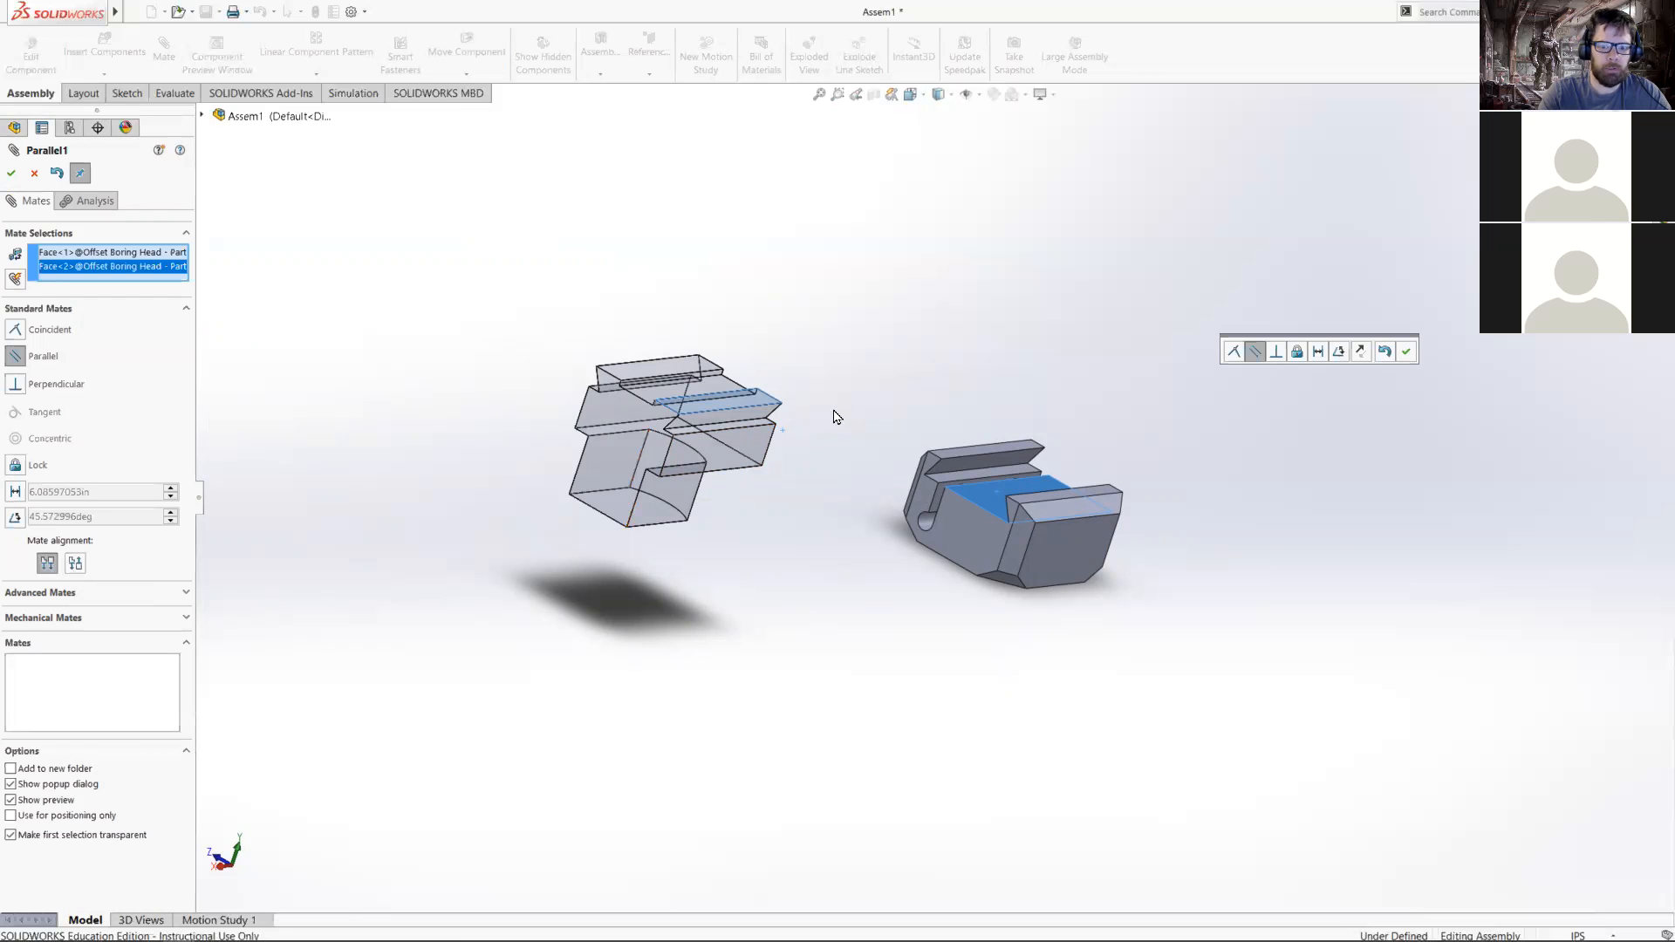
scroll(833, 417, down, 3)
click(602, 420)
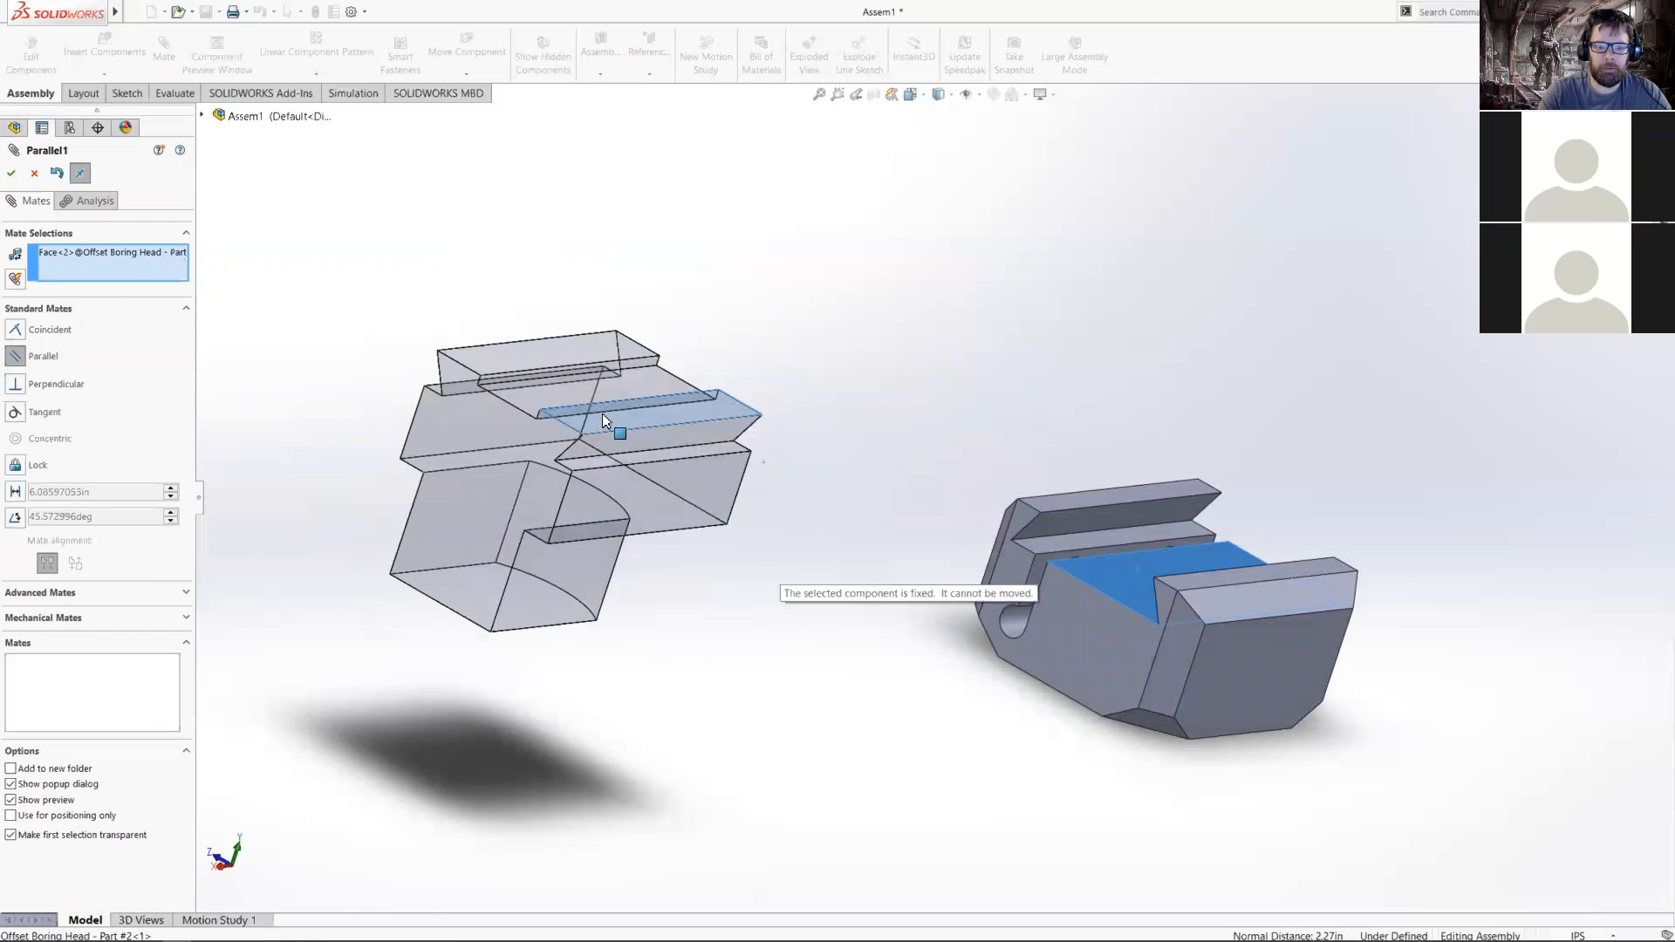
middle_drag(1138, 574, 1239, 524)
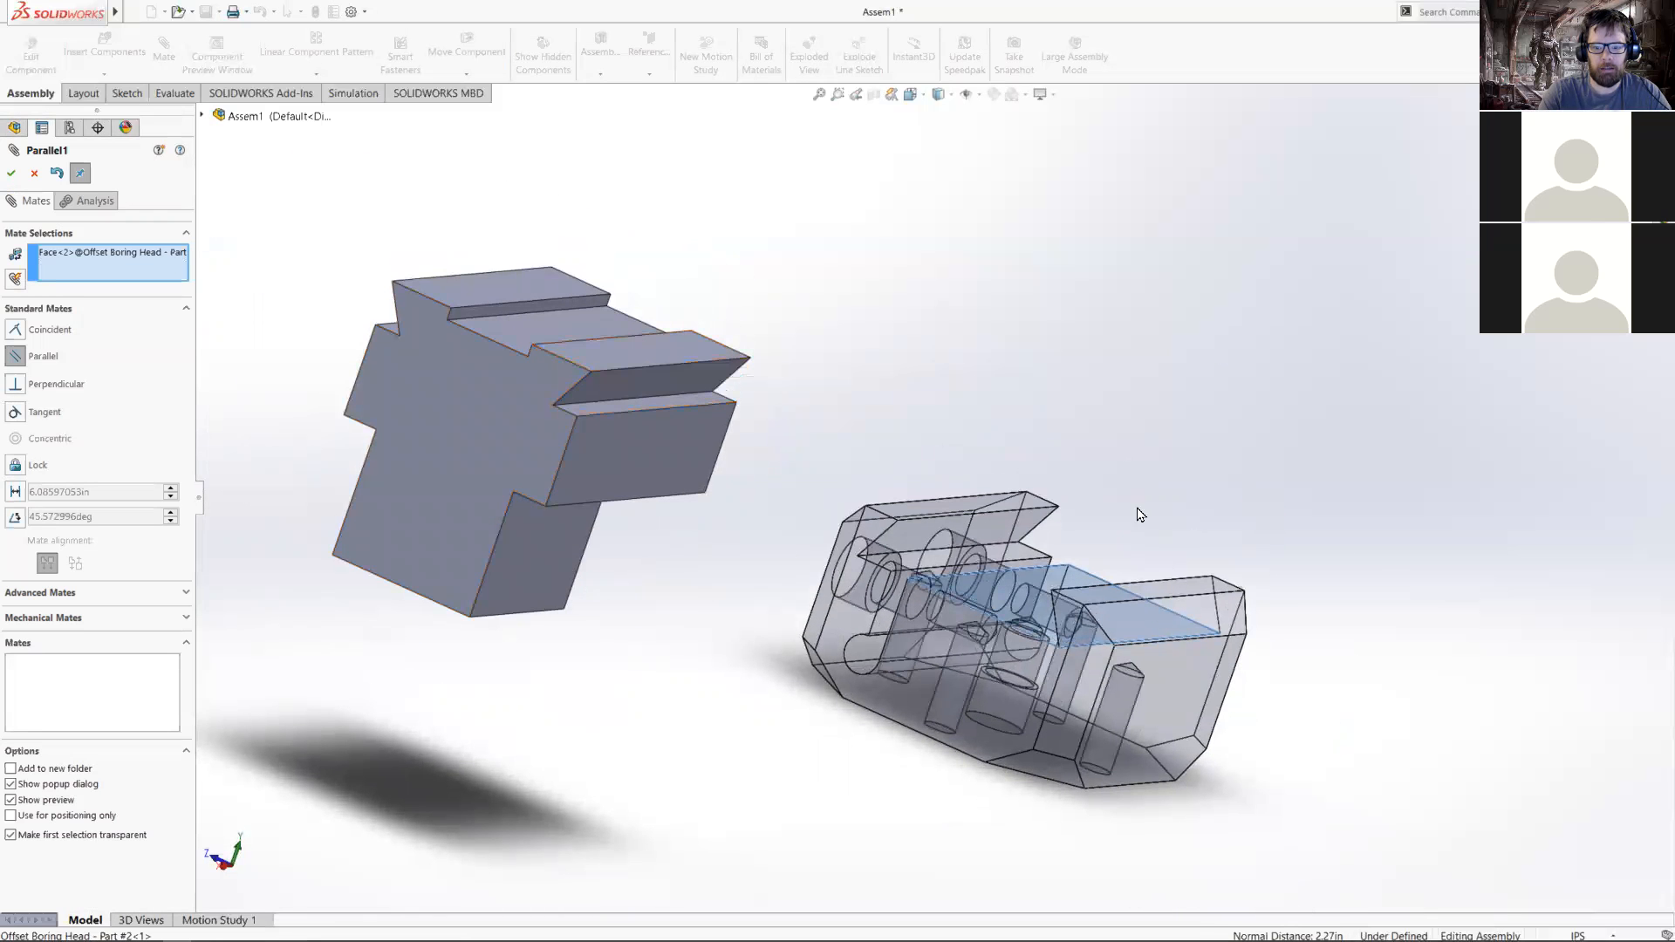
key(Escape)
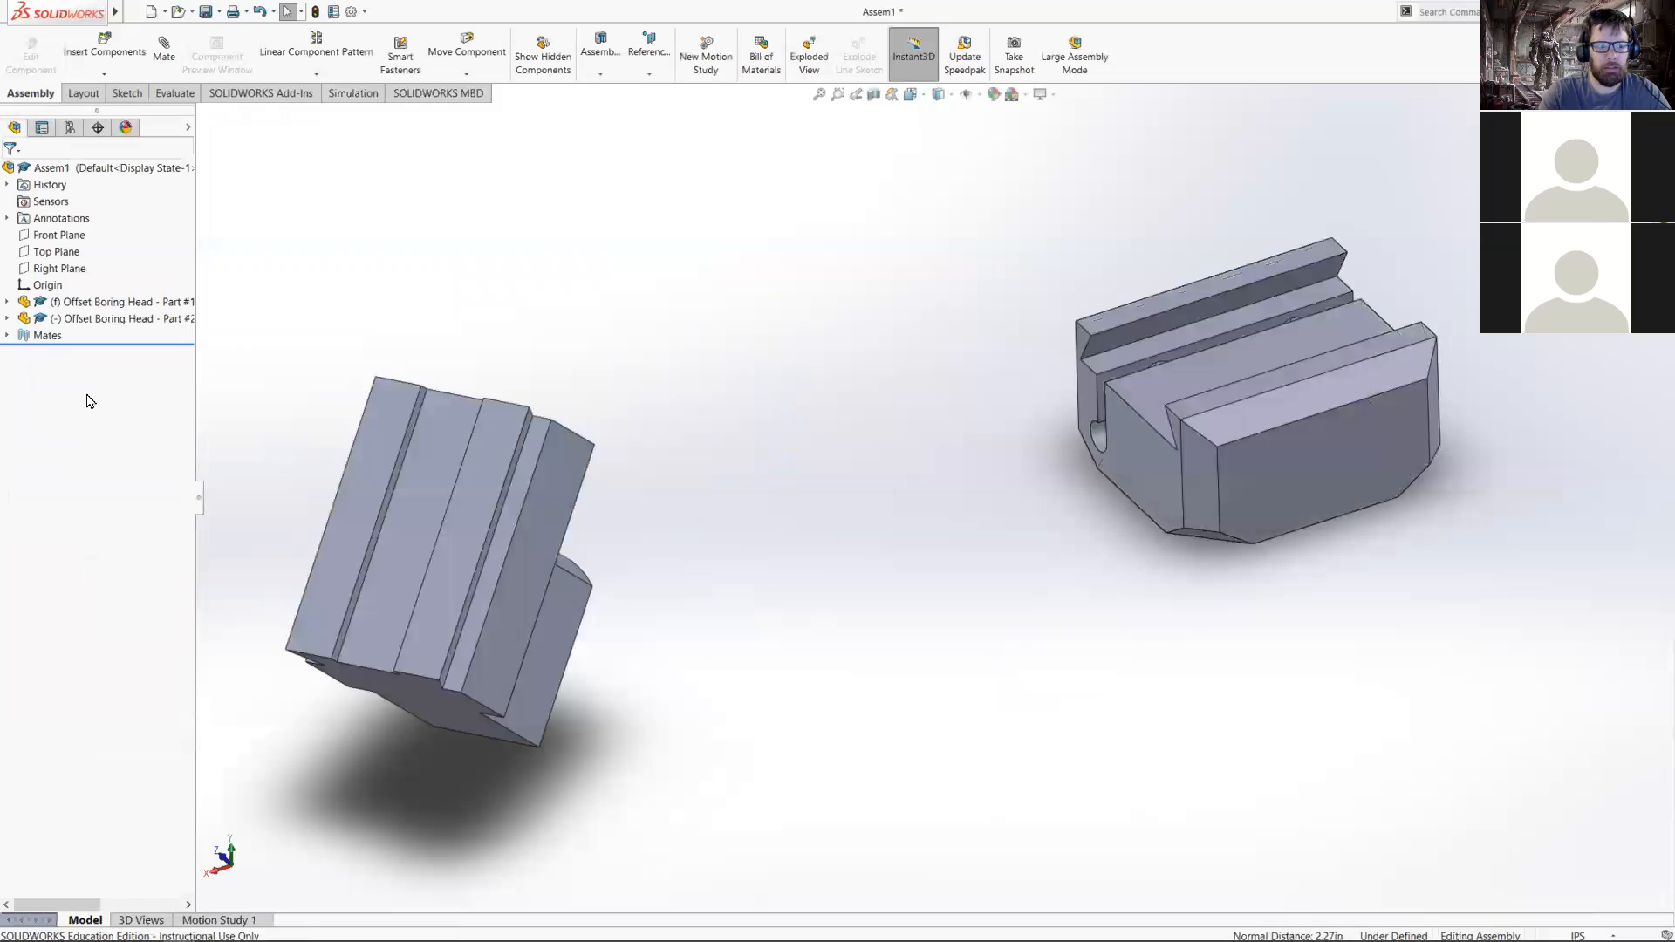
- Mate Part #2's flat dovetail face parallel to the floor of Part #1's slot, with the alignment set to anti-aligned
click(8, 336)
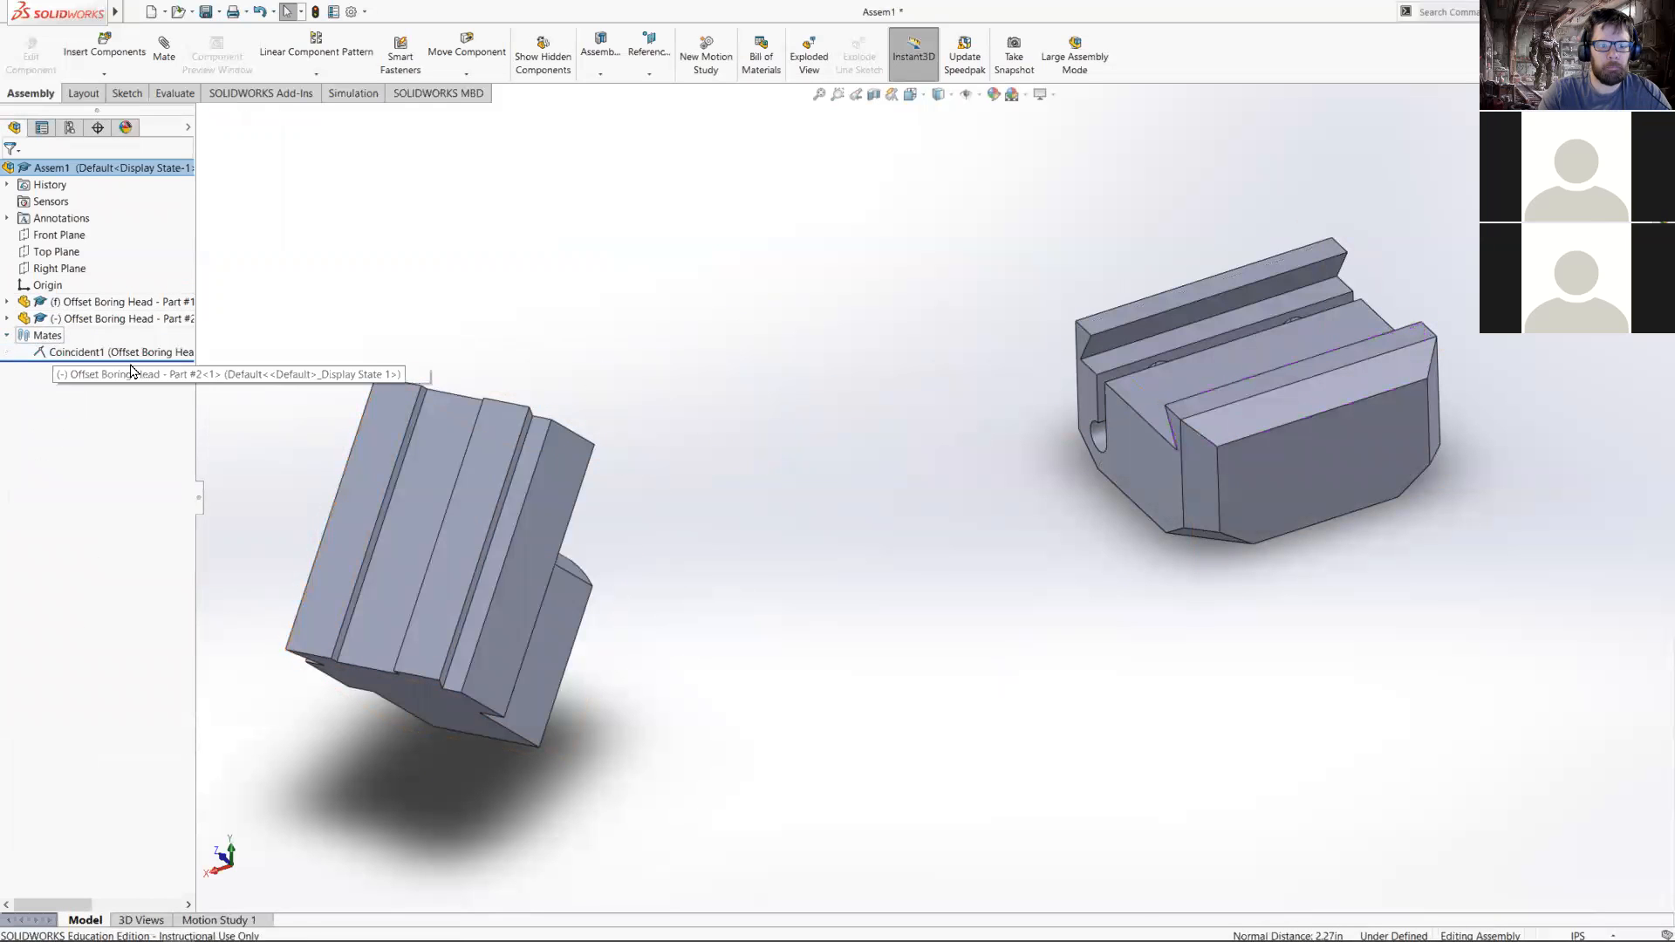
click(486, 466)
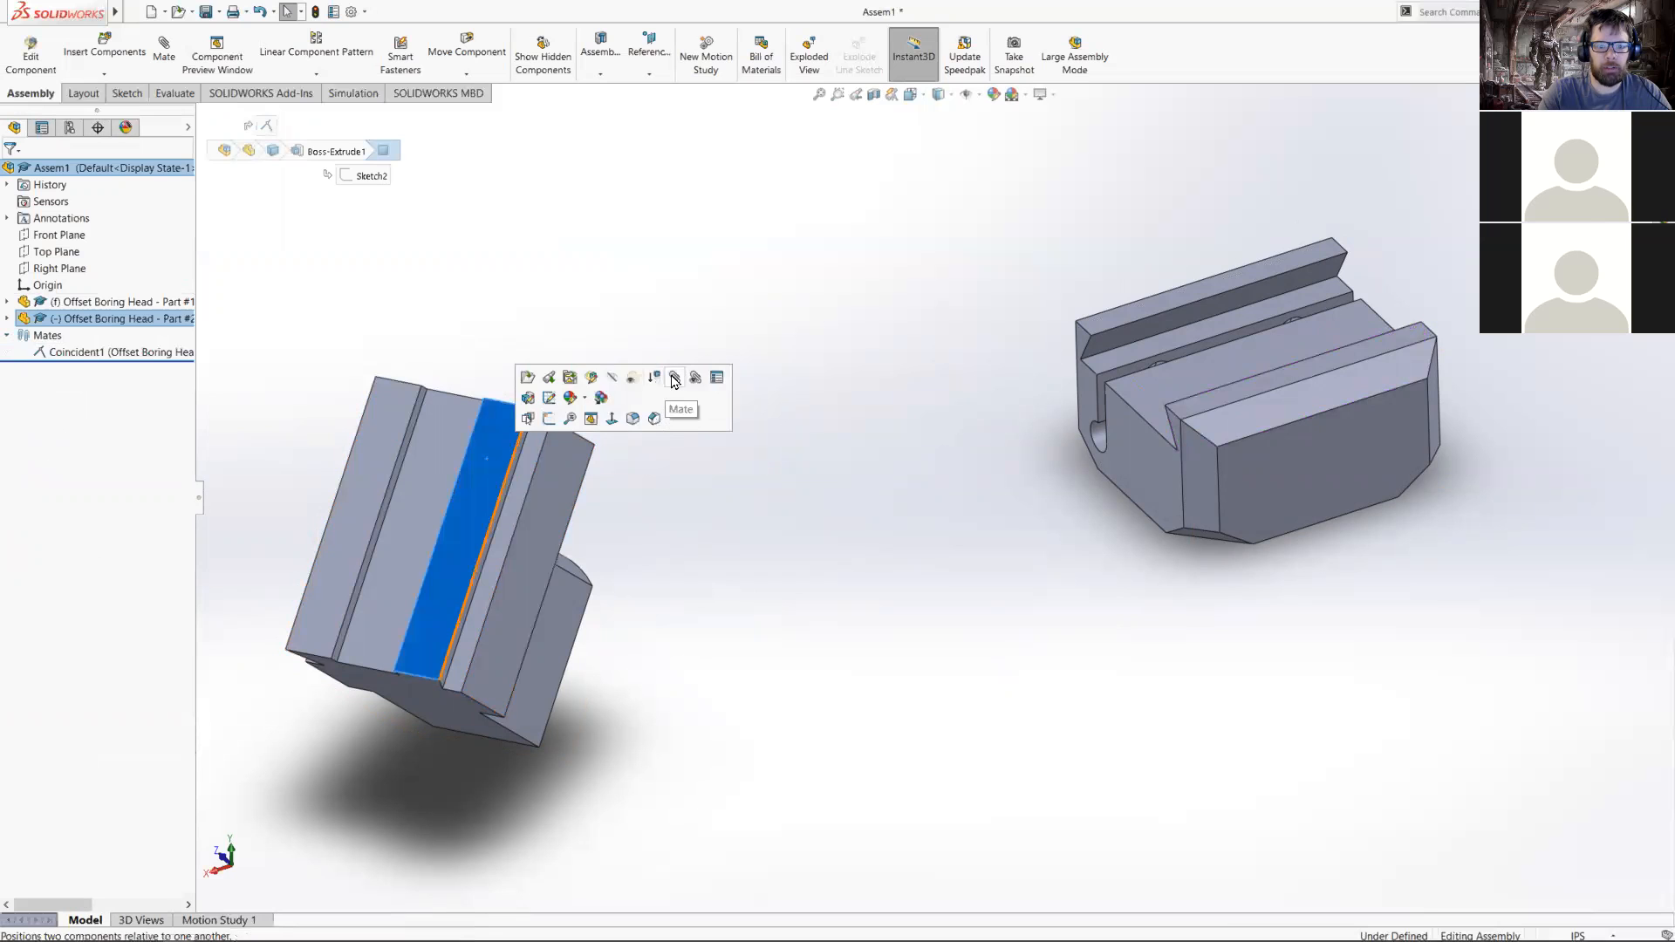
key(m)
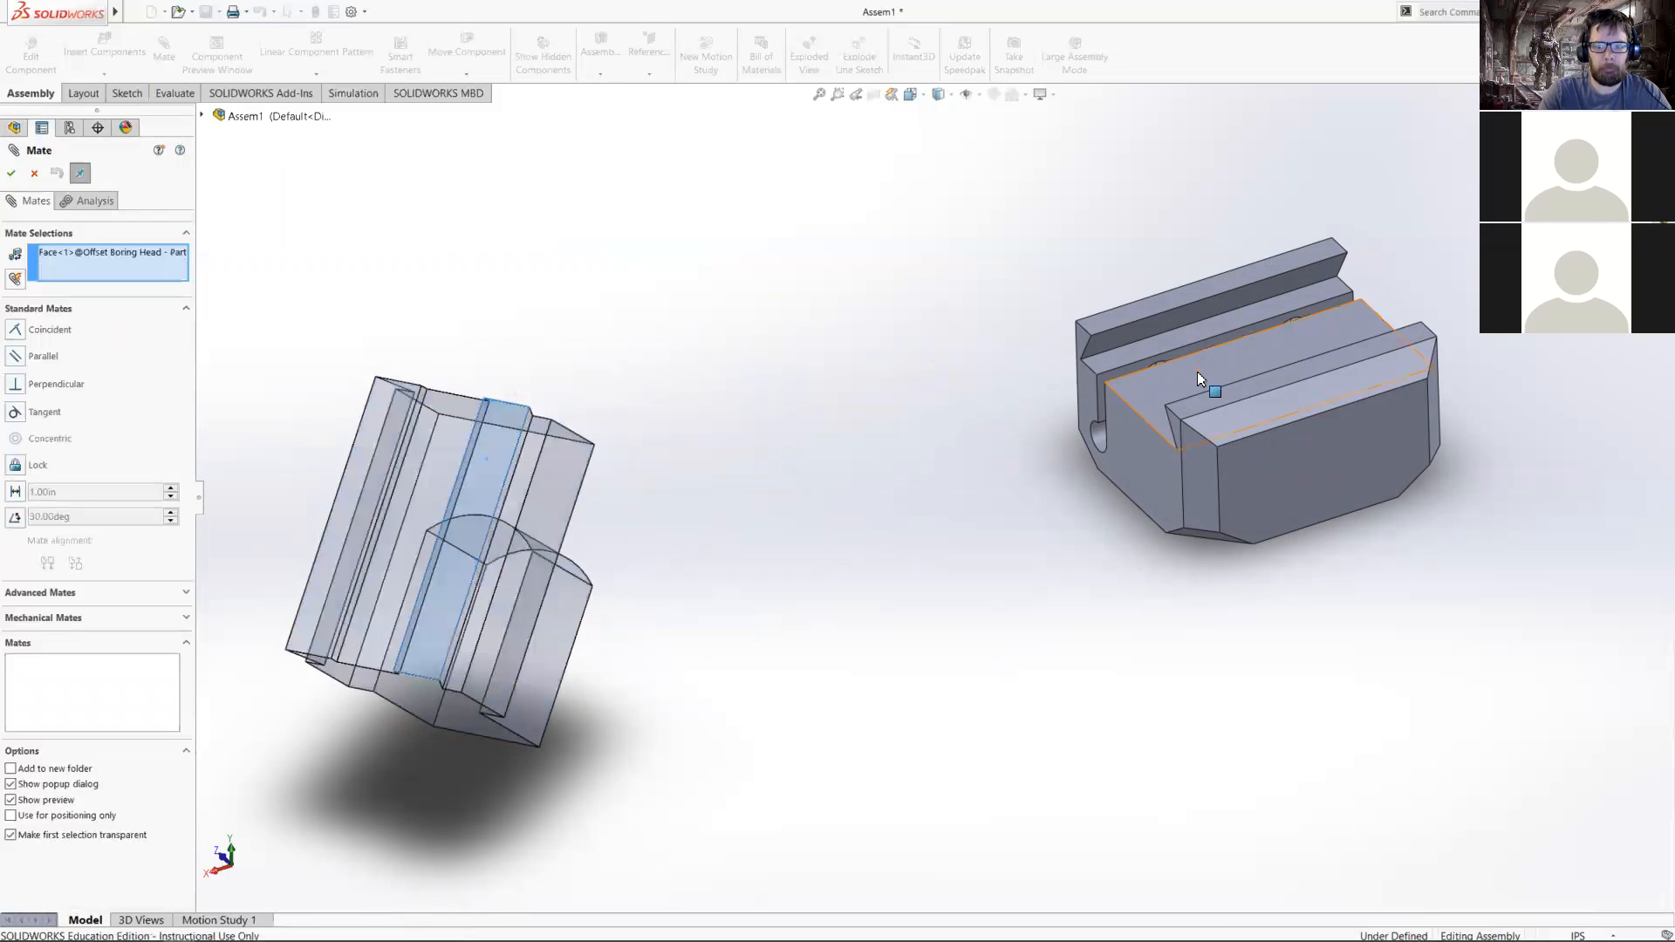
click(1198, 374)
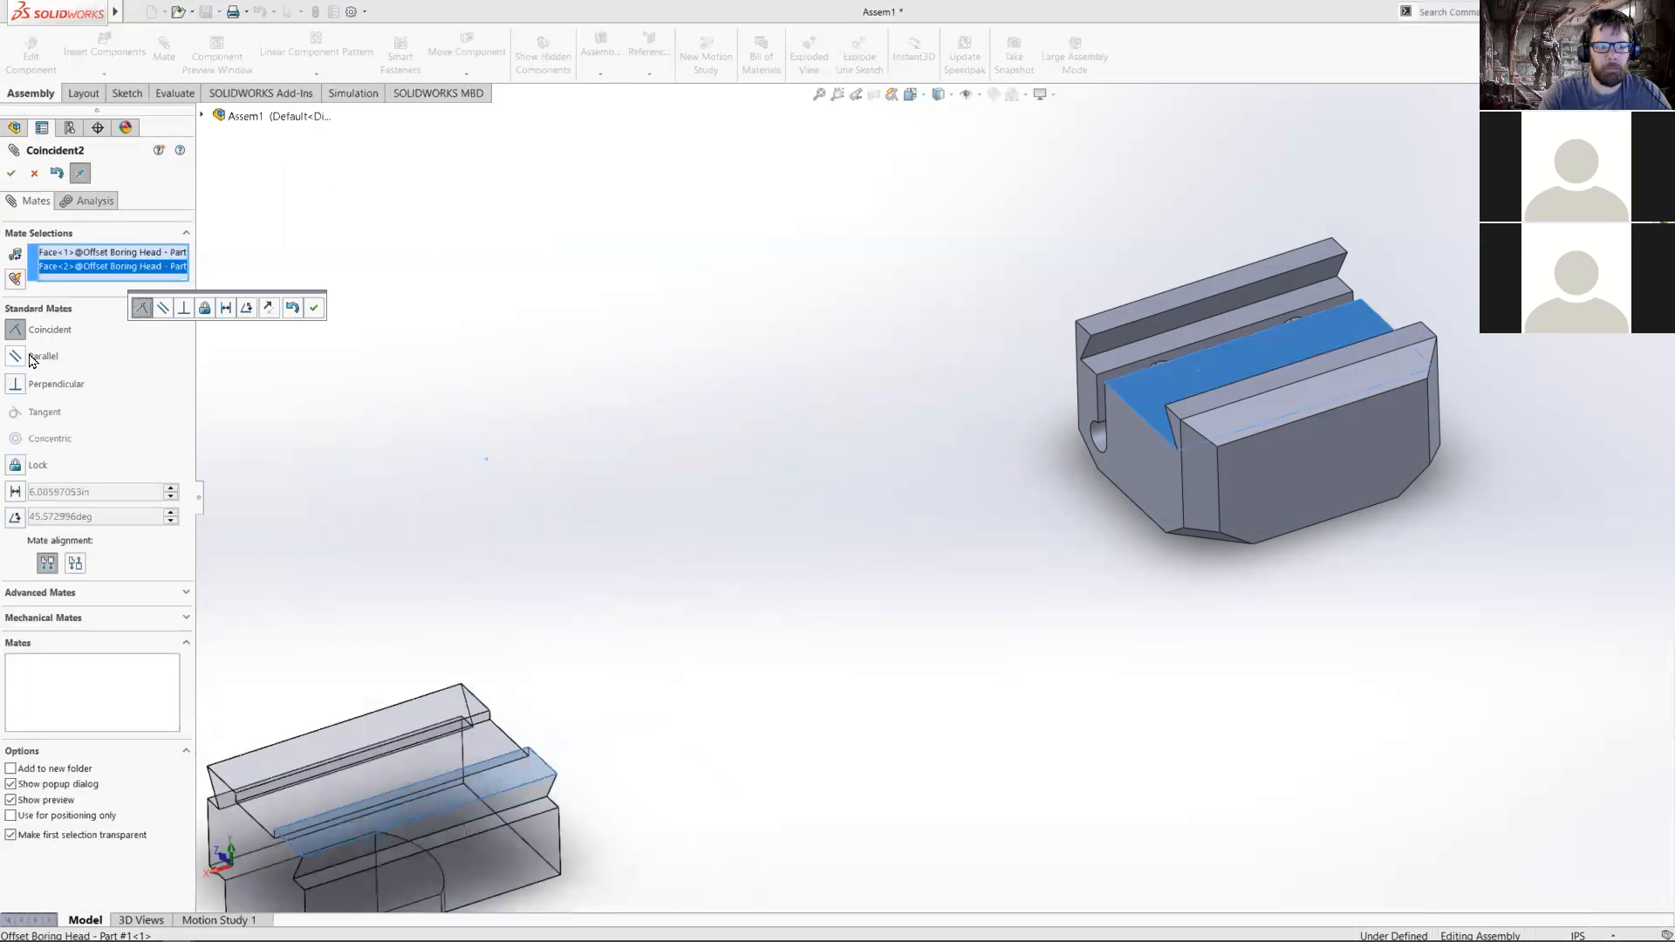
click(34, 358)
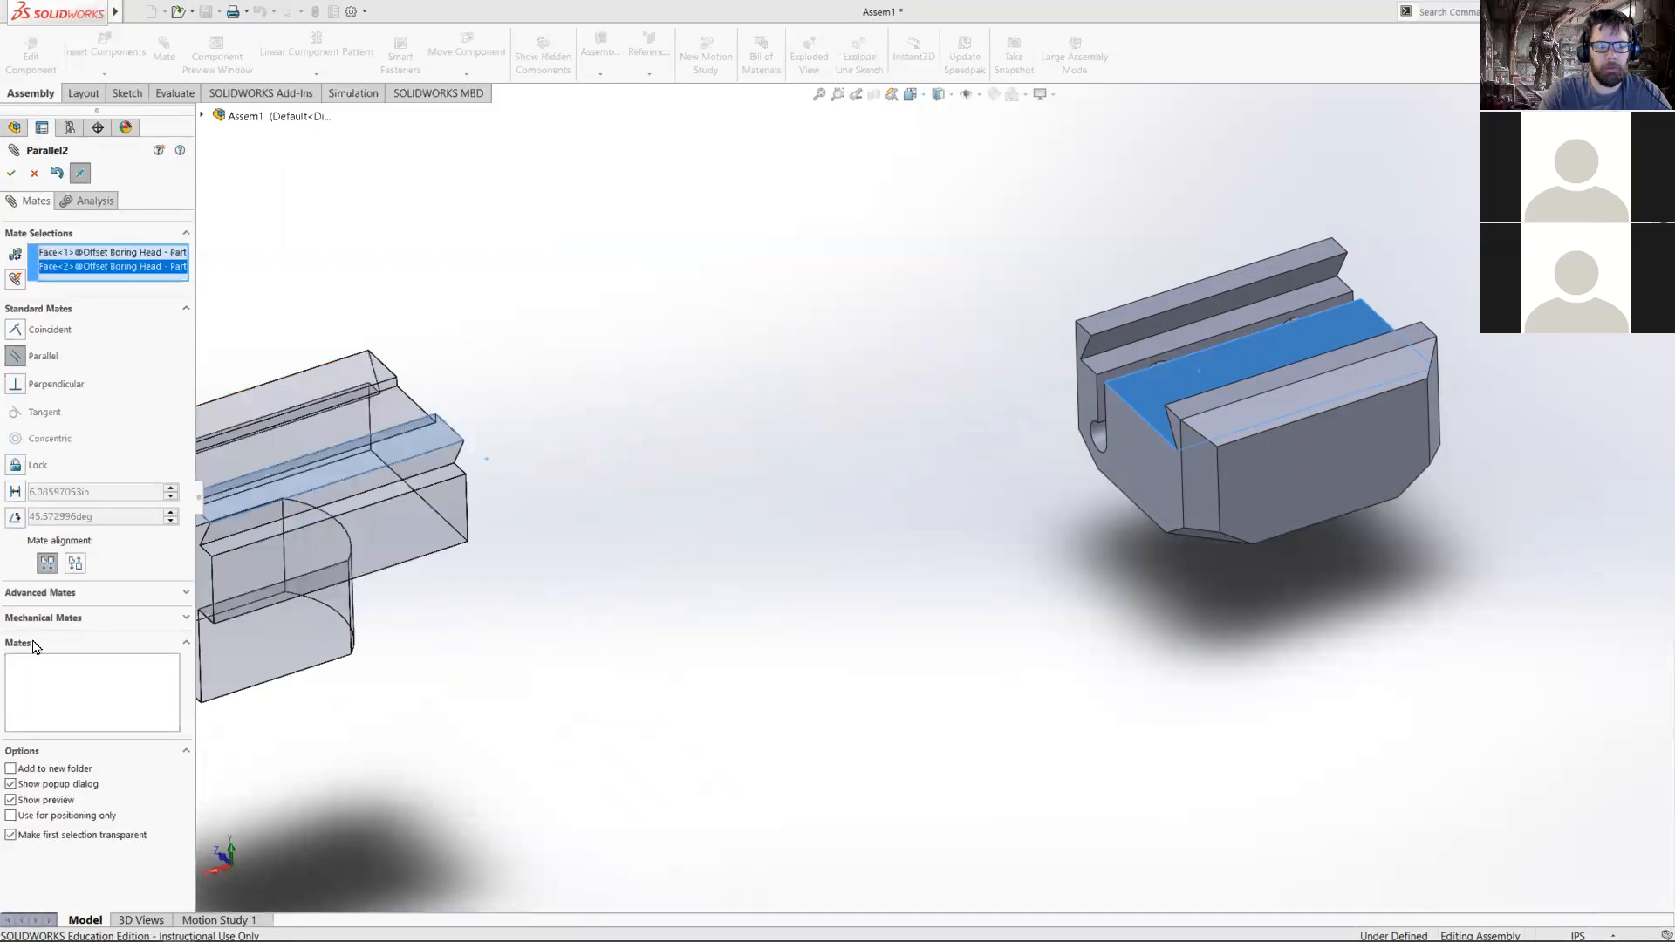
click(78, 566)
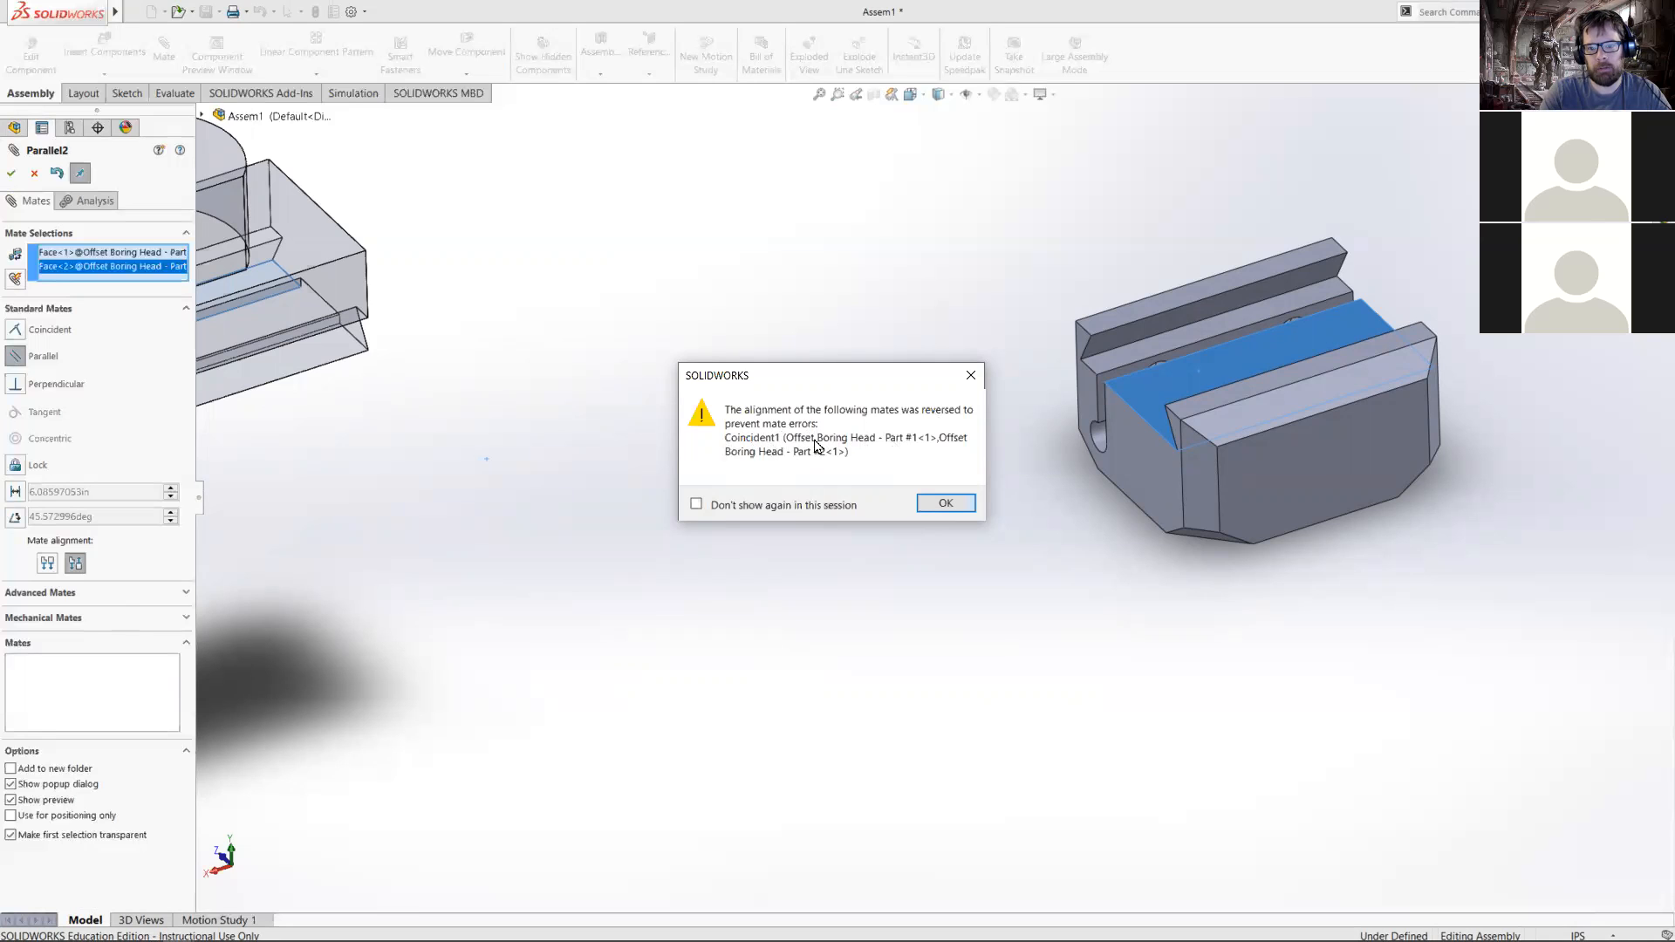
click(962, 506)
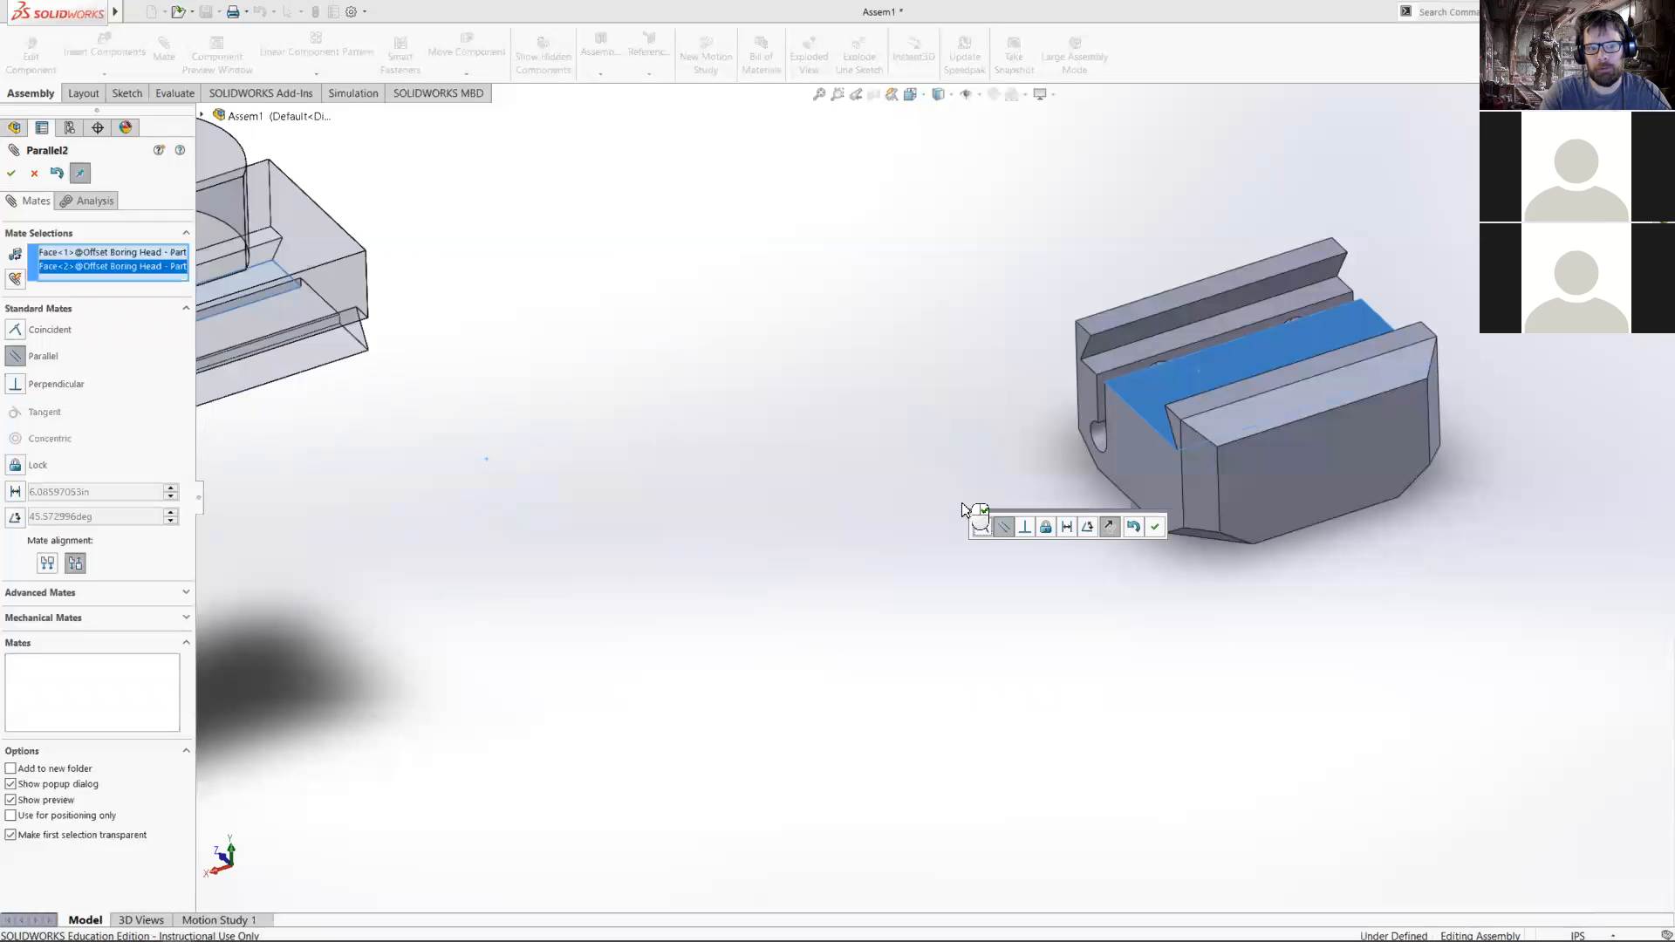
click(1154, 526)
- Move Part #2 over to Part #1 so its dovetail lines up with the end of the slot
scroll(873, 550, up, 5)
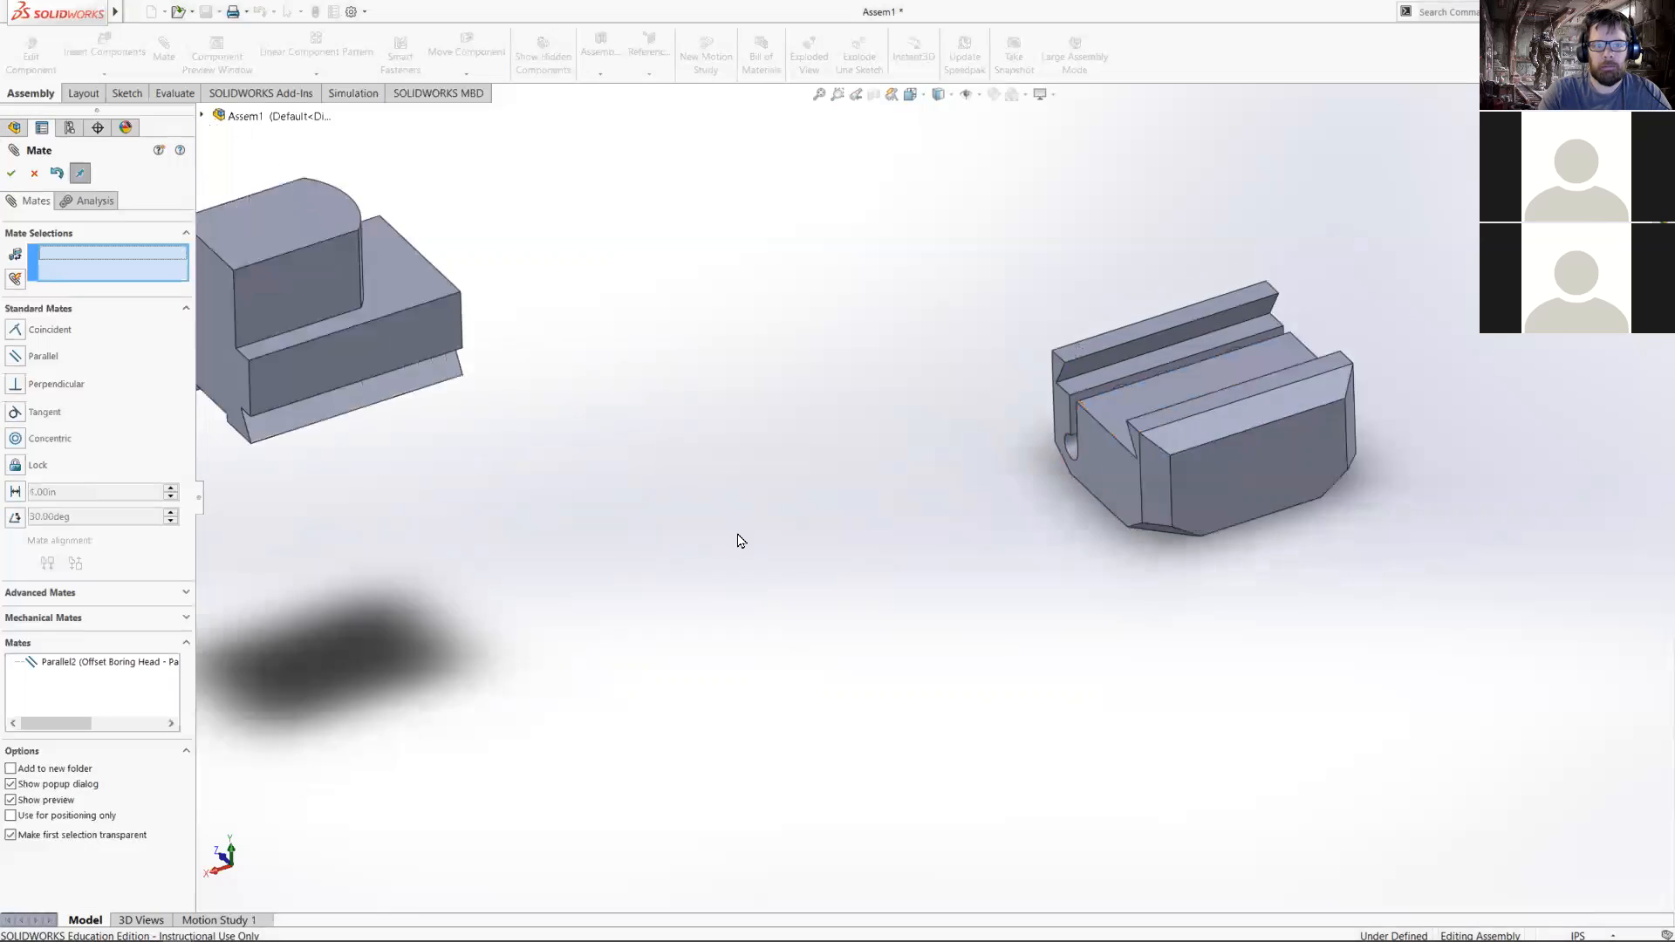
drag(661, 441, 1155, 479)
middle_drag(1155, 422, 1077, 474)
scroll(1082, 467, down, 6)
scroll(1002, 417, up, 3)
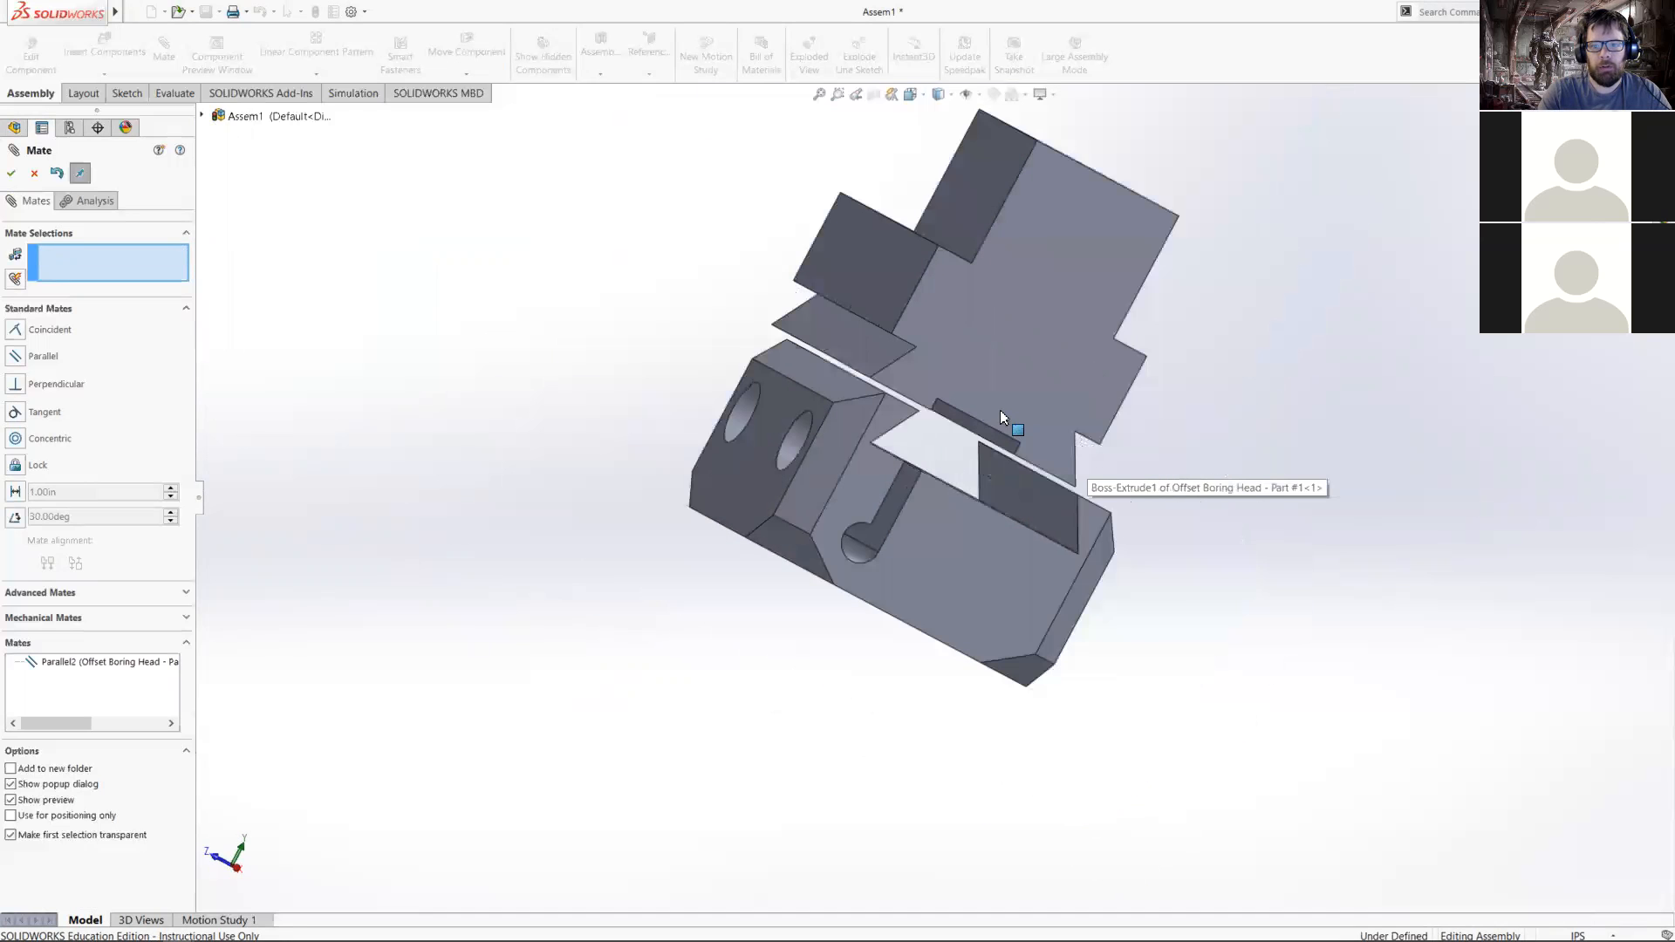
scroll(1005, 419, down, 3)
- Change the parallel mate between the dovetail face and the slot floor to coincident
click(102, 665)
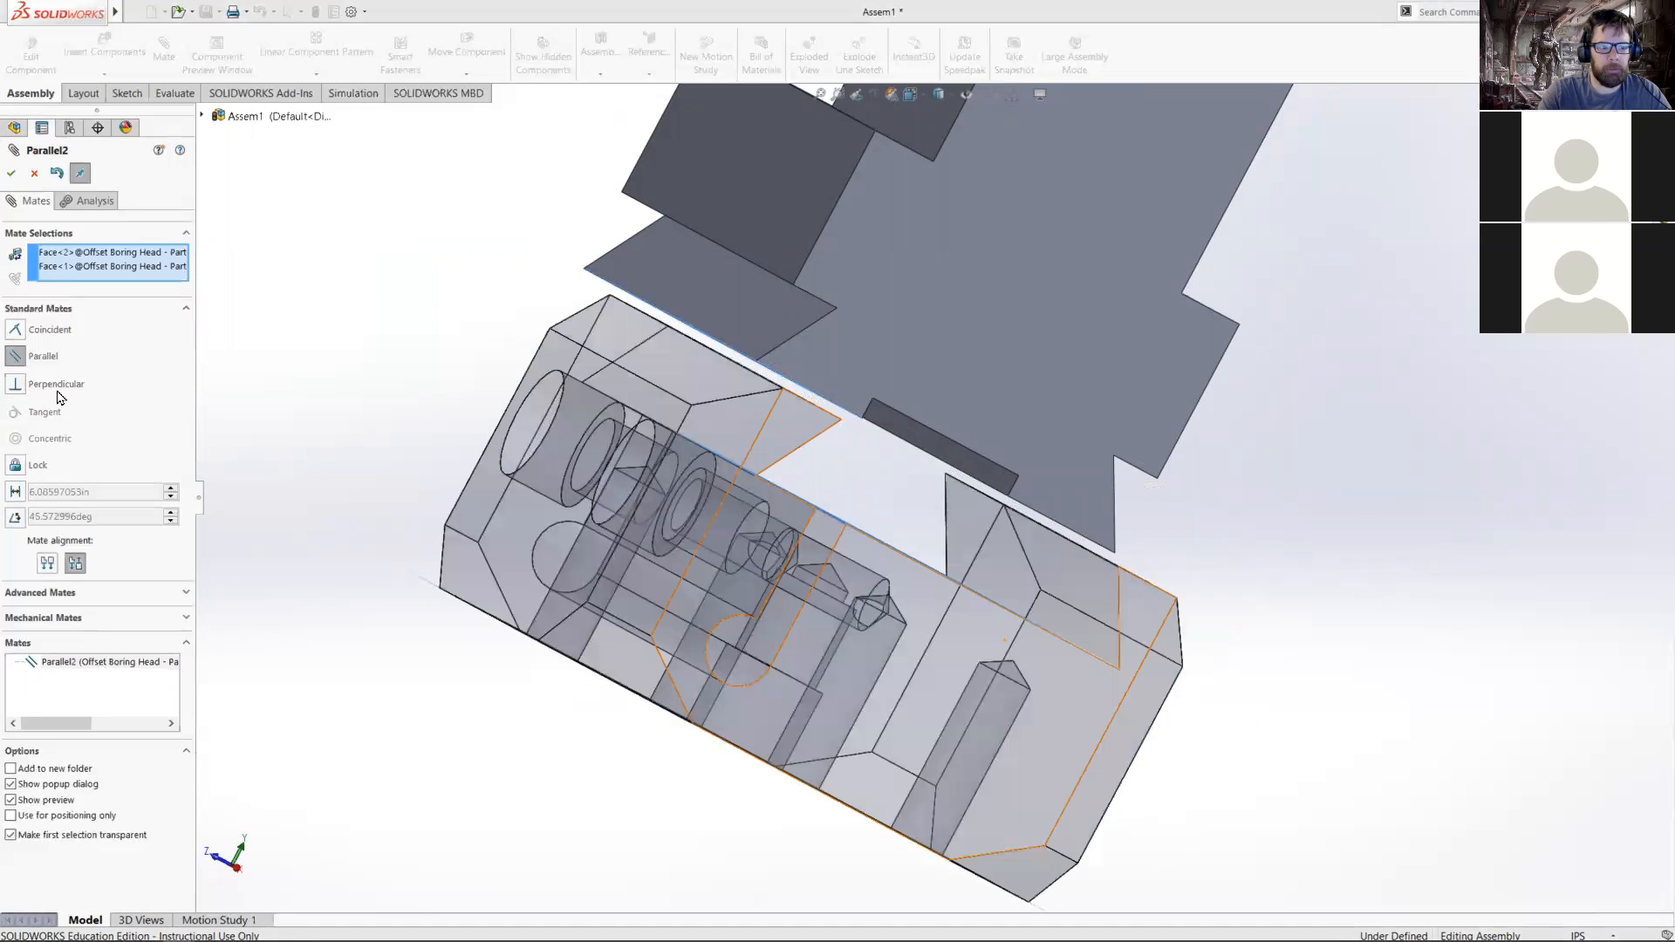
click(22, 336)
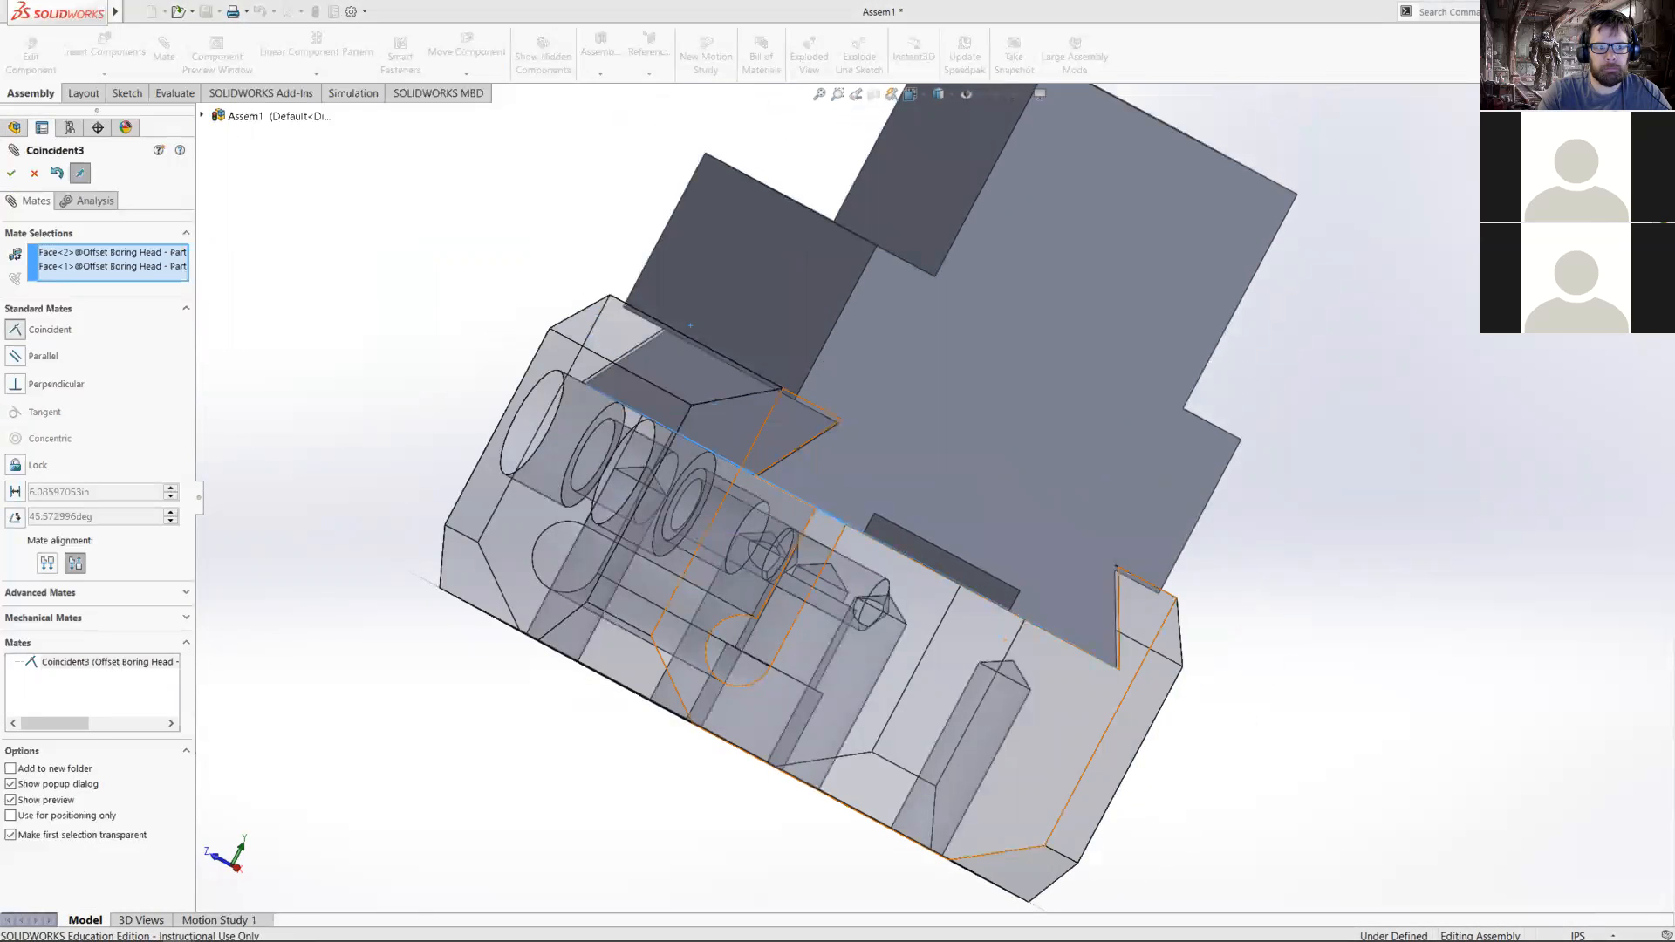
click(10, 173)
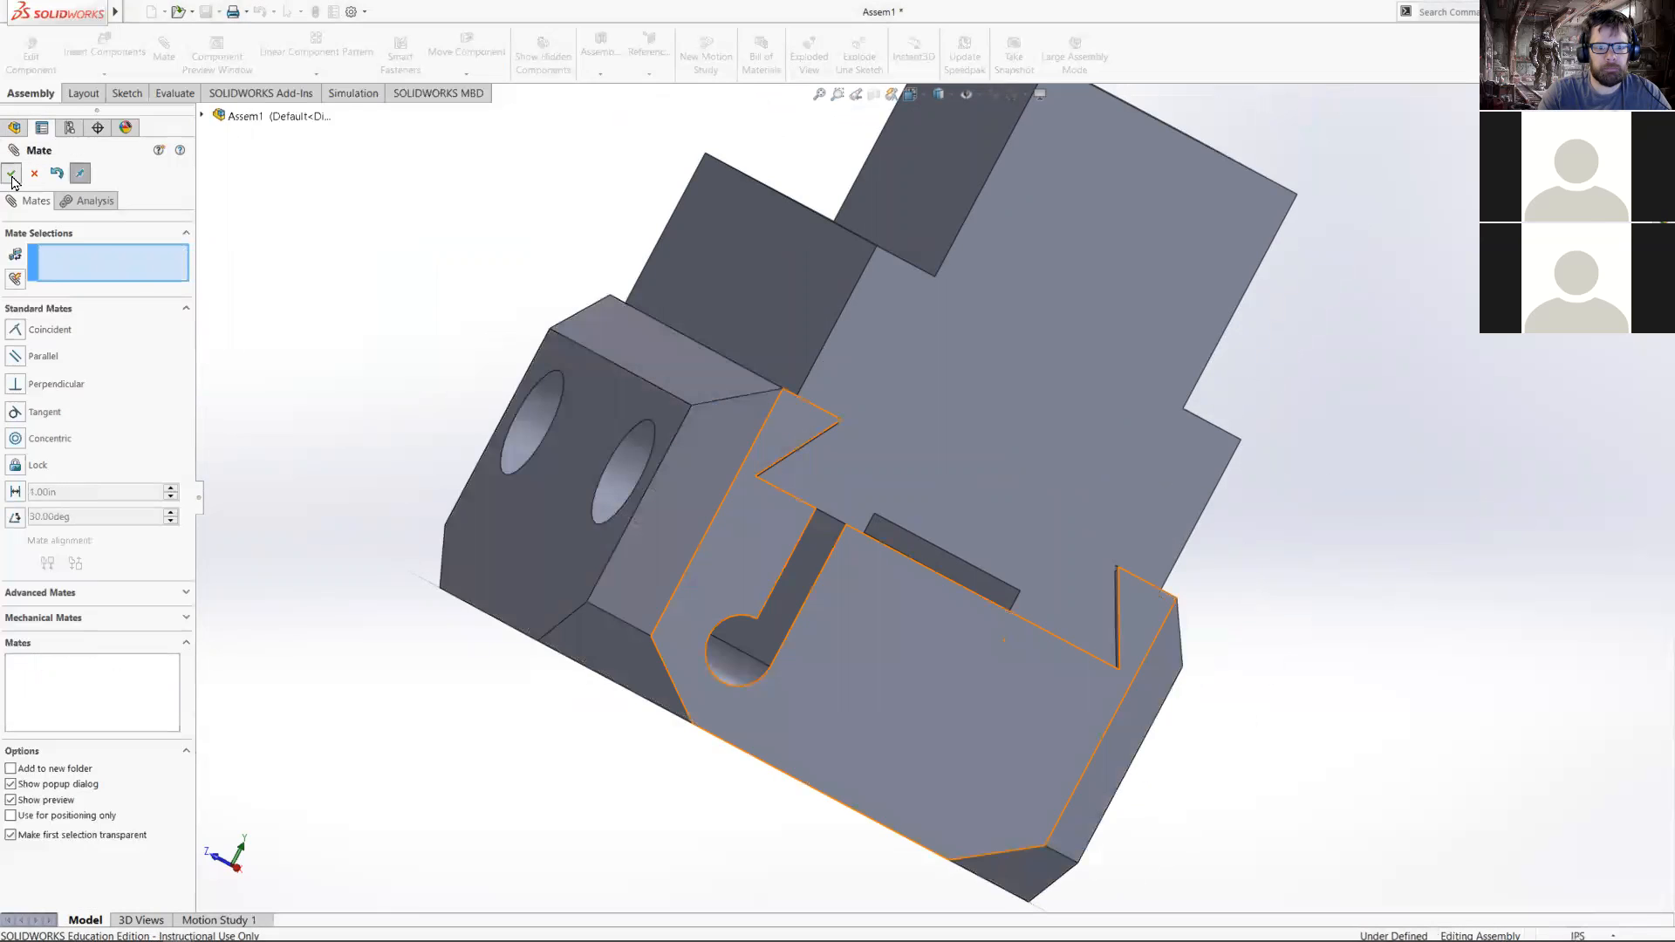
click(11, 172)
- Slide Part #2 back and forth along Part #1's dovetail slot to check its remaining freedom of movement
scroll(1178, 573, up, 3)
middle_drag(1178, 573, 954, 580)
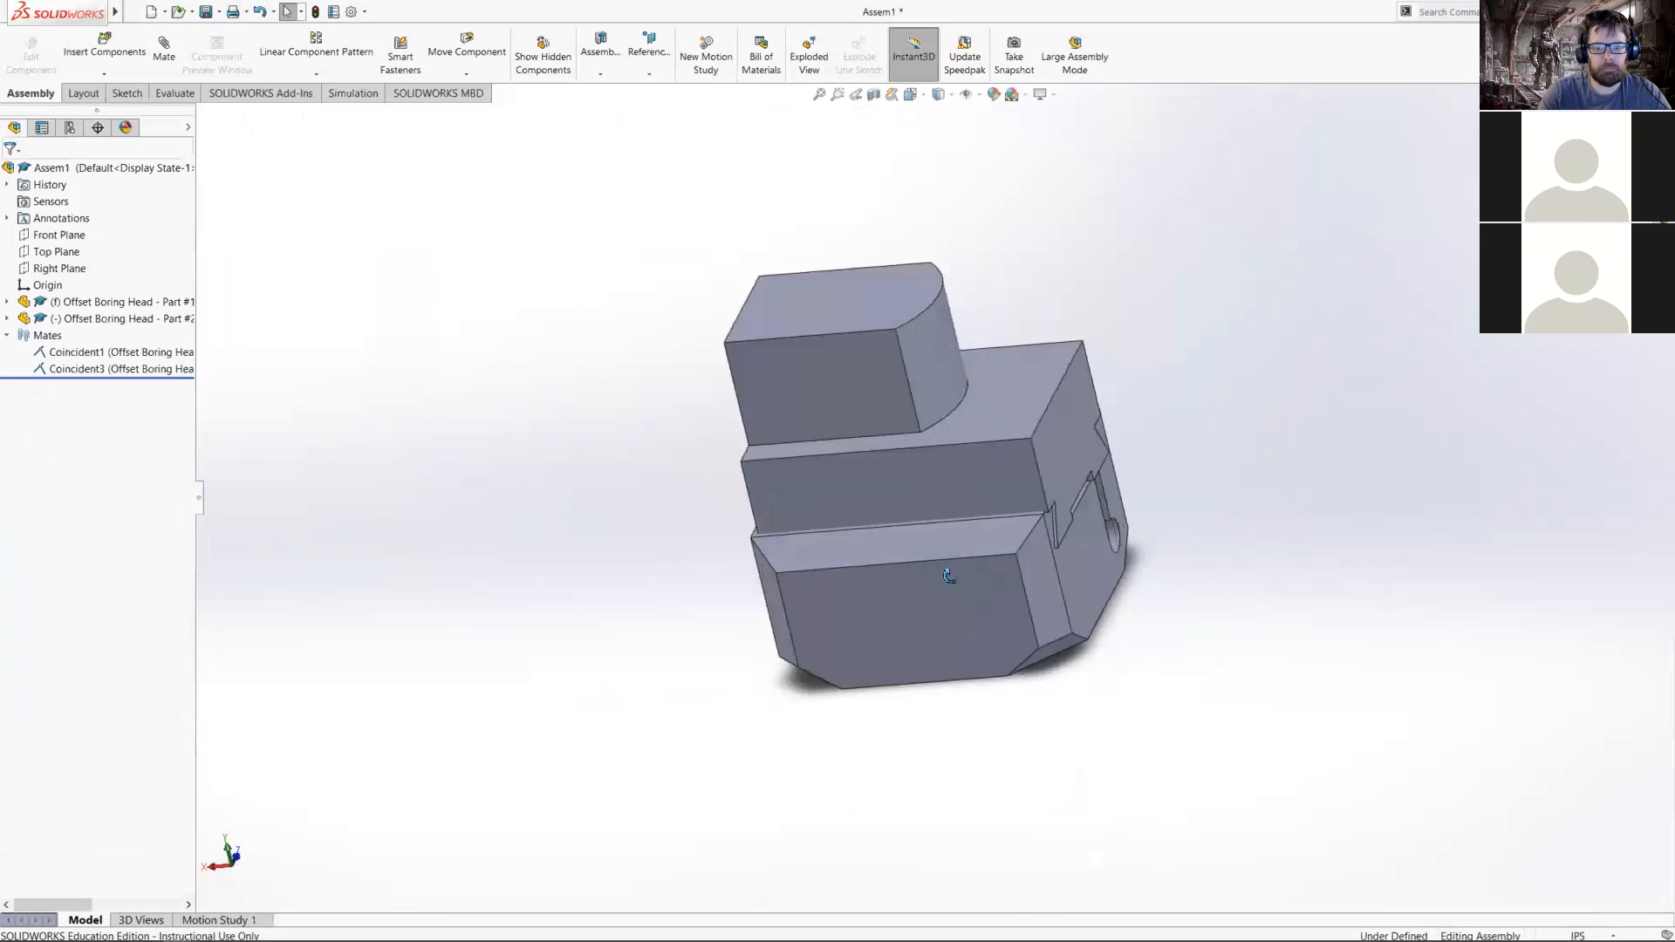
click(939, 472)
drag(1196, 465, 1043, 494)
key(Escape)
scroll(1000, 466, up, 5)
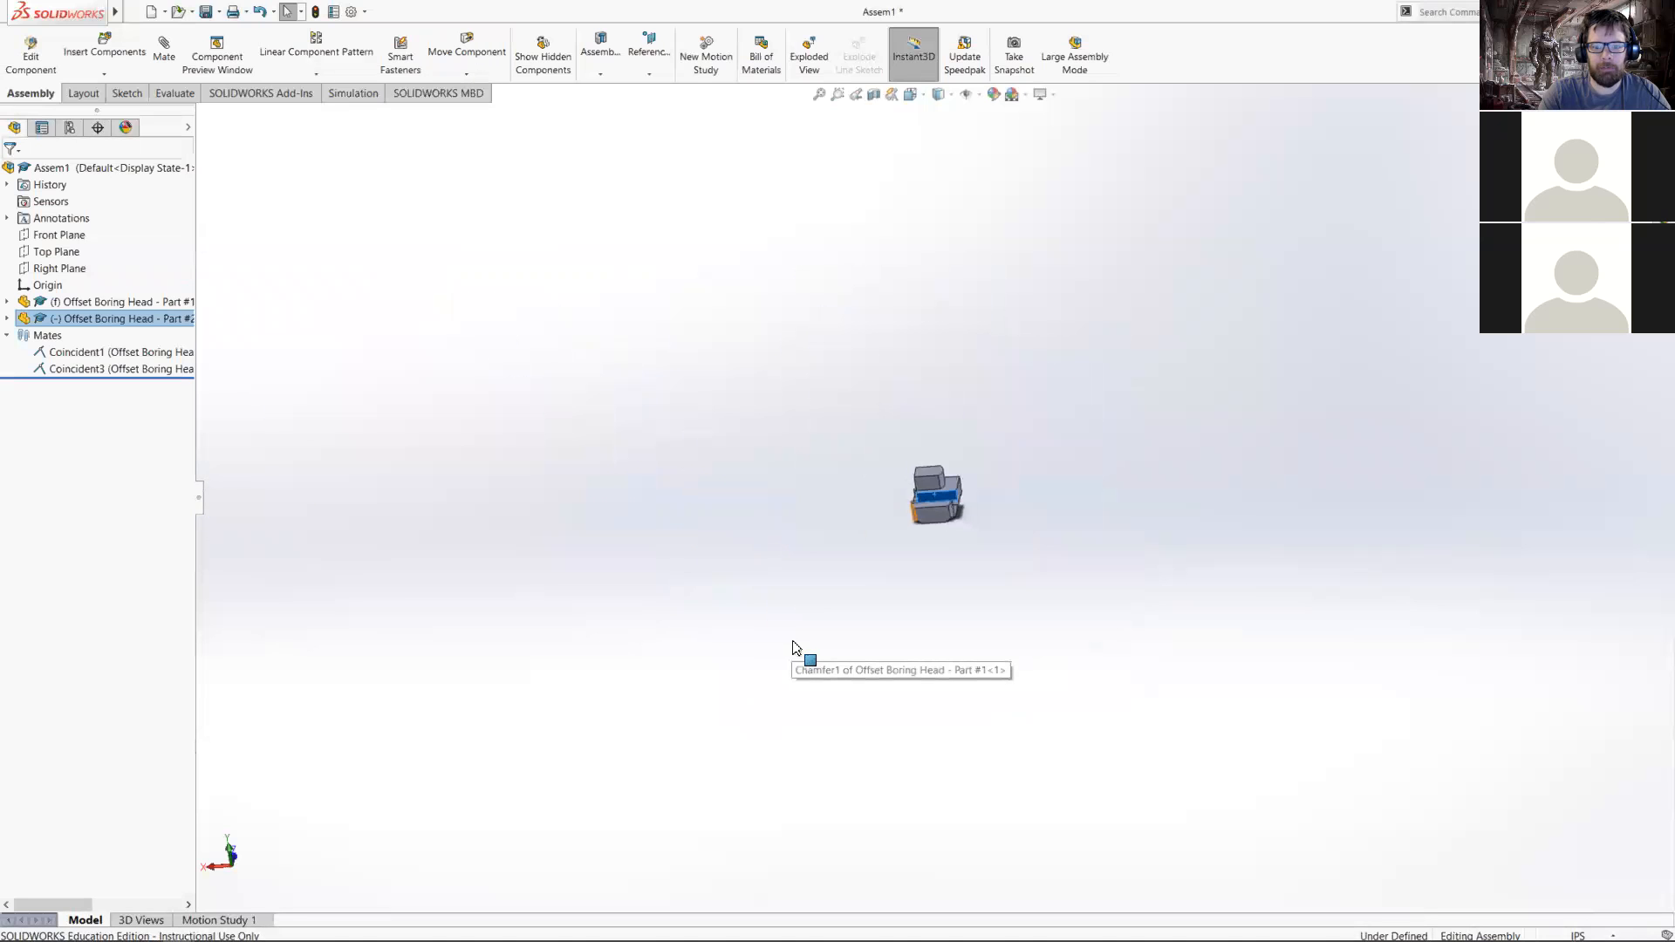
drag(930, 483, 985, 498)
key(Escape)
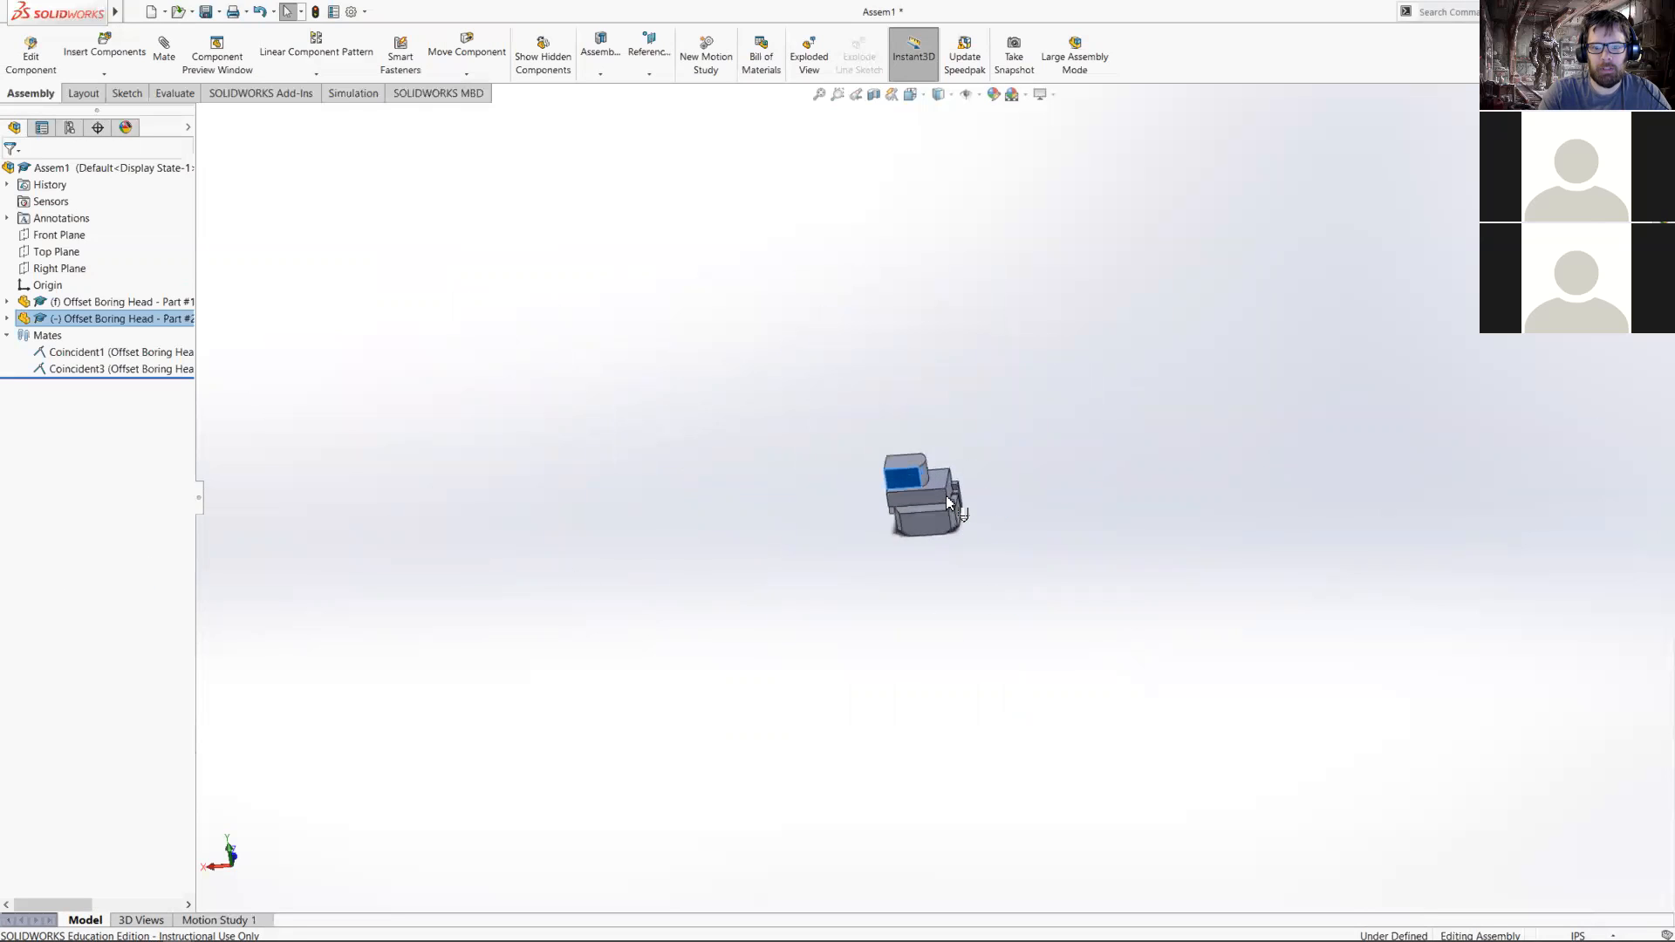
scroll(986, 501, down, 6)
middle_drag(1017, 563, 953, 558)
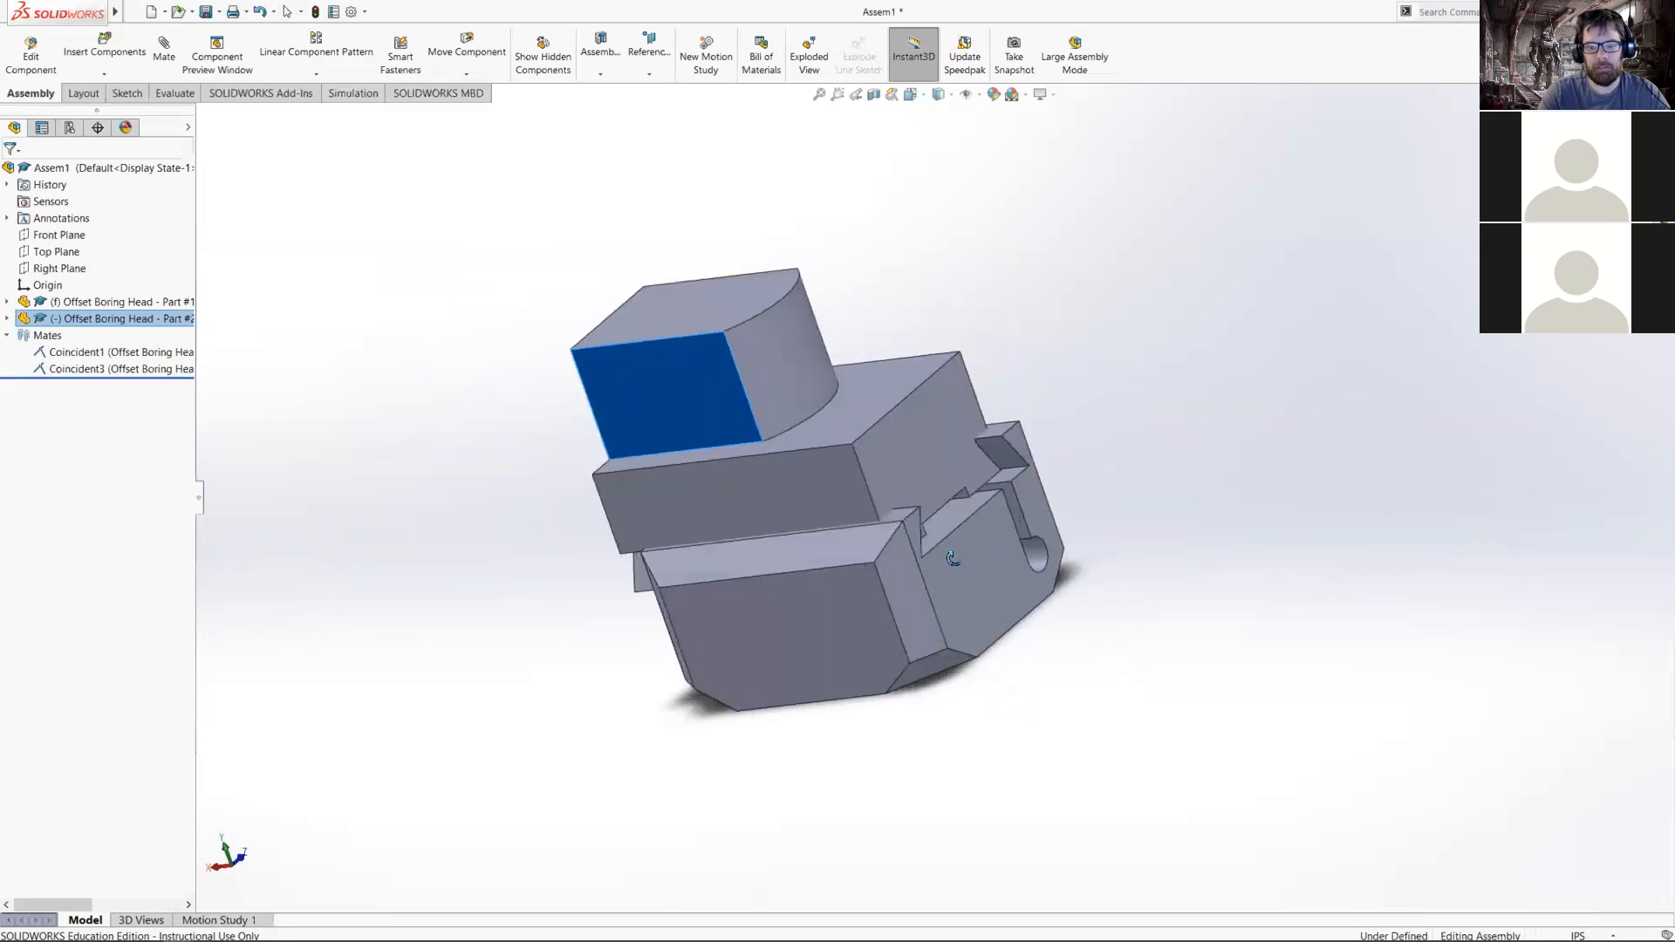
drag(923, 471, 984, 500)
middle_drag(810, 566, 593, 584)
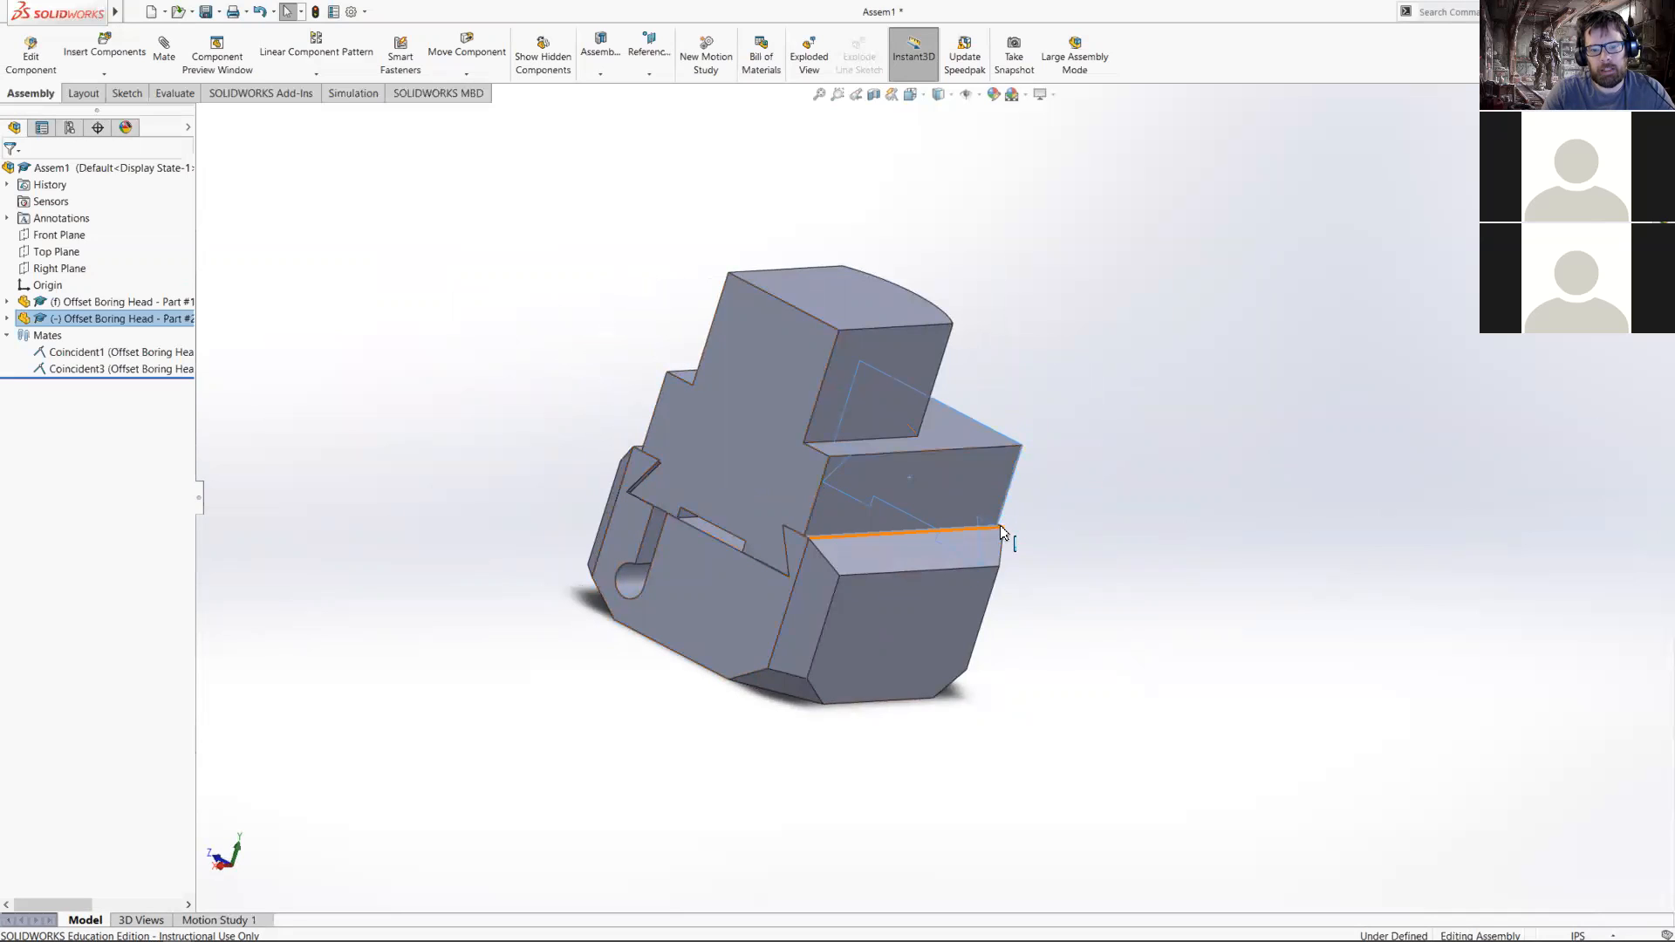
click(1218, 544)
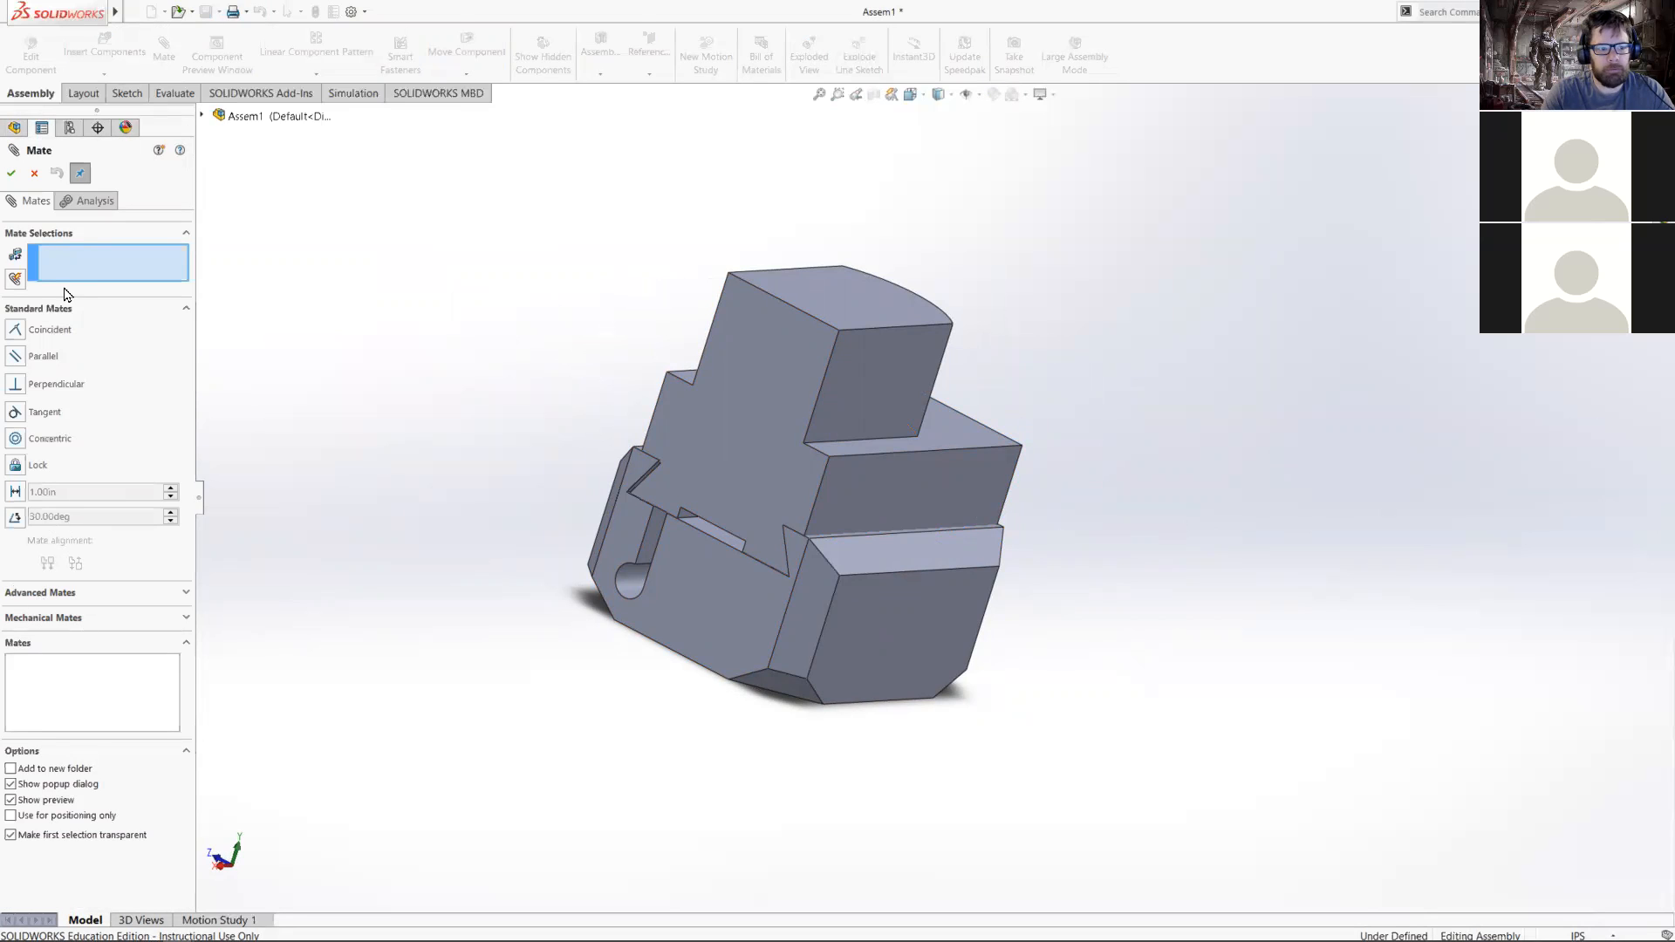
click(63, 596)
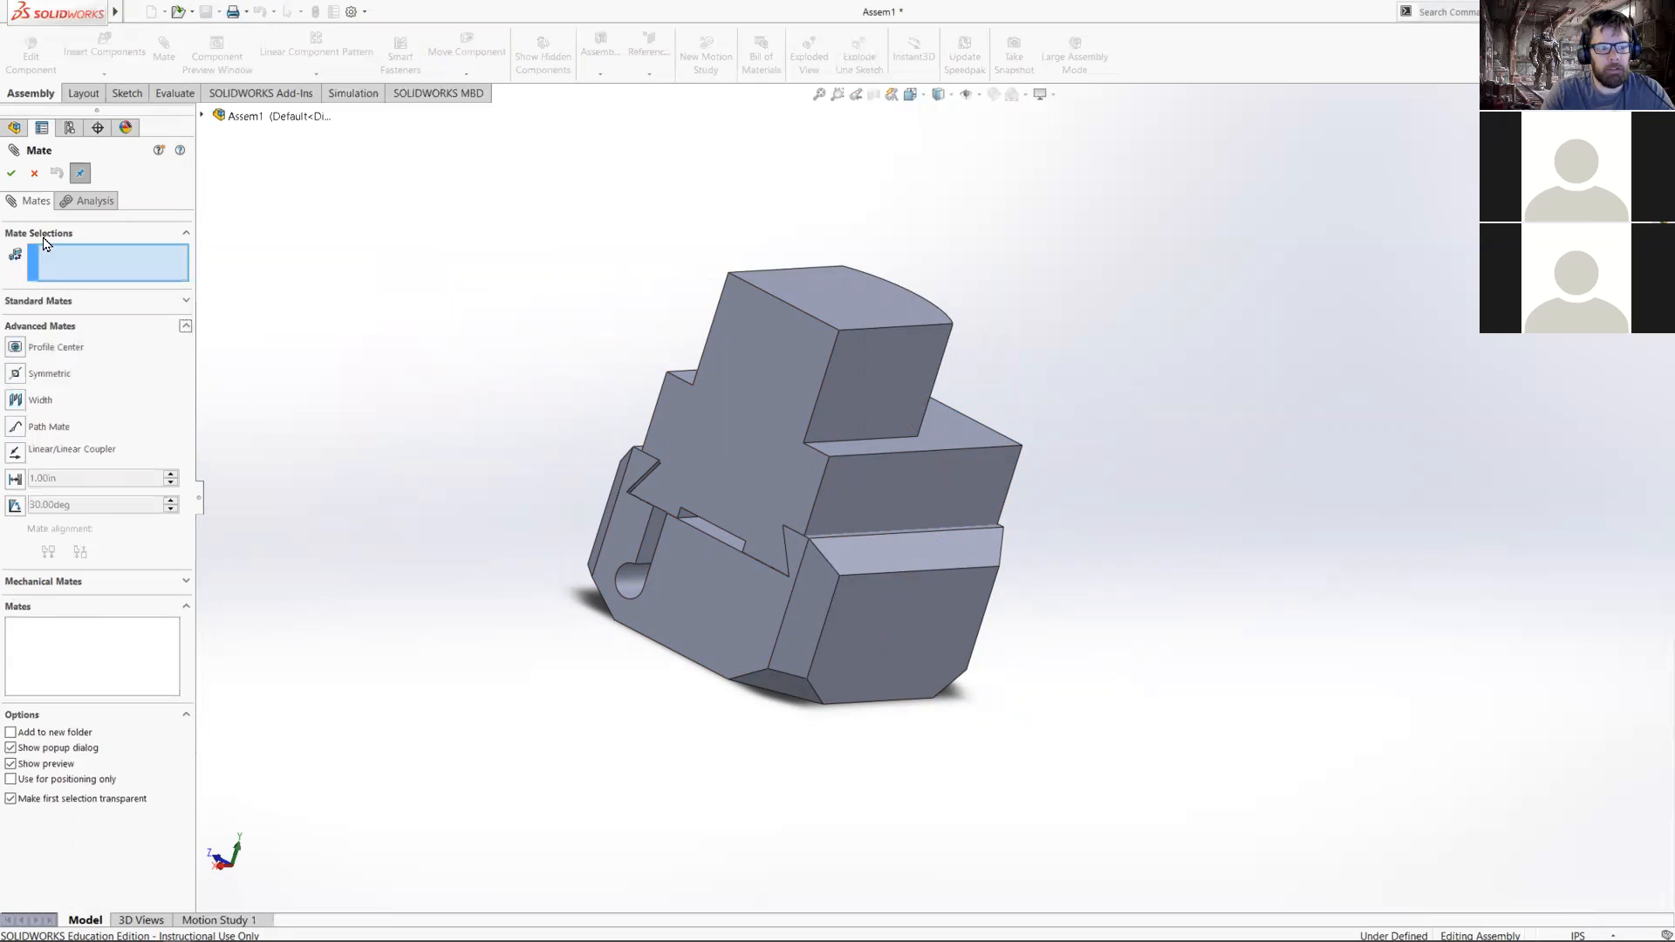
click(36, 174)
- Slide Part #2 along the slot and inspect the dovetail fit closely at Part #1's slotted end face
drag(795, 479, 604, 525)
middle_drag(858, 623, 1085, 374)
scroll(1139, 523, up, 5)
click(1124, 529)
mouse_move(985, 535)
middle_down()
mouse_move(960, 534)
mouse_move(965, 547)
middle_up()
scroll(964, 547, down, 3)
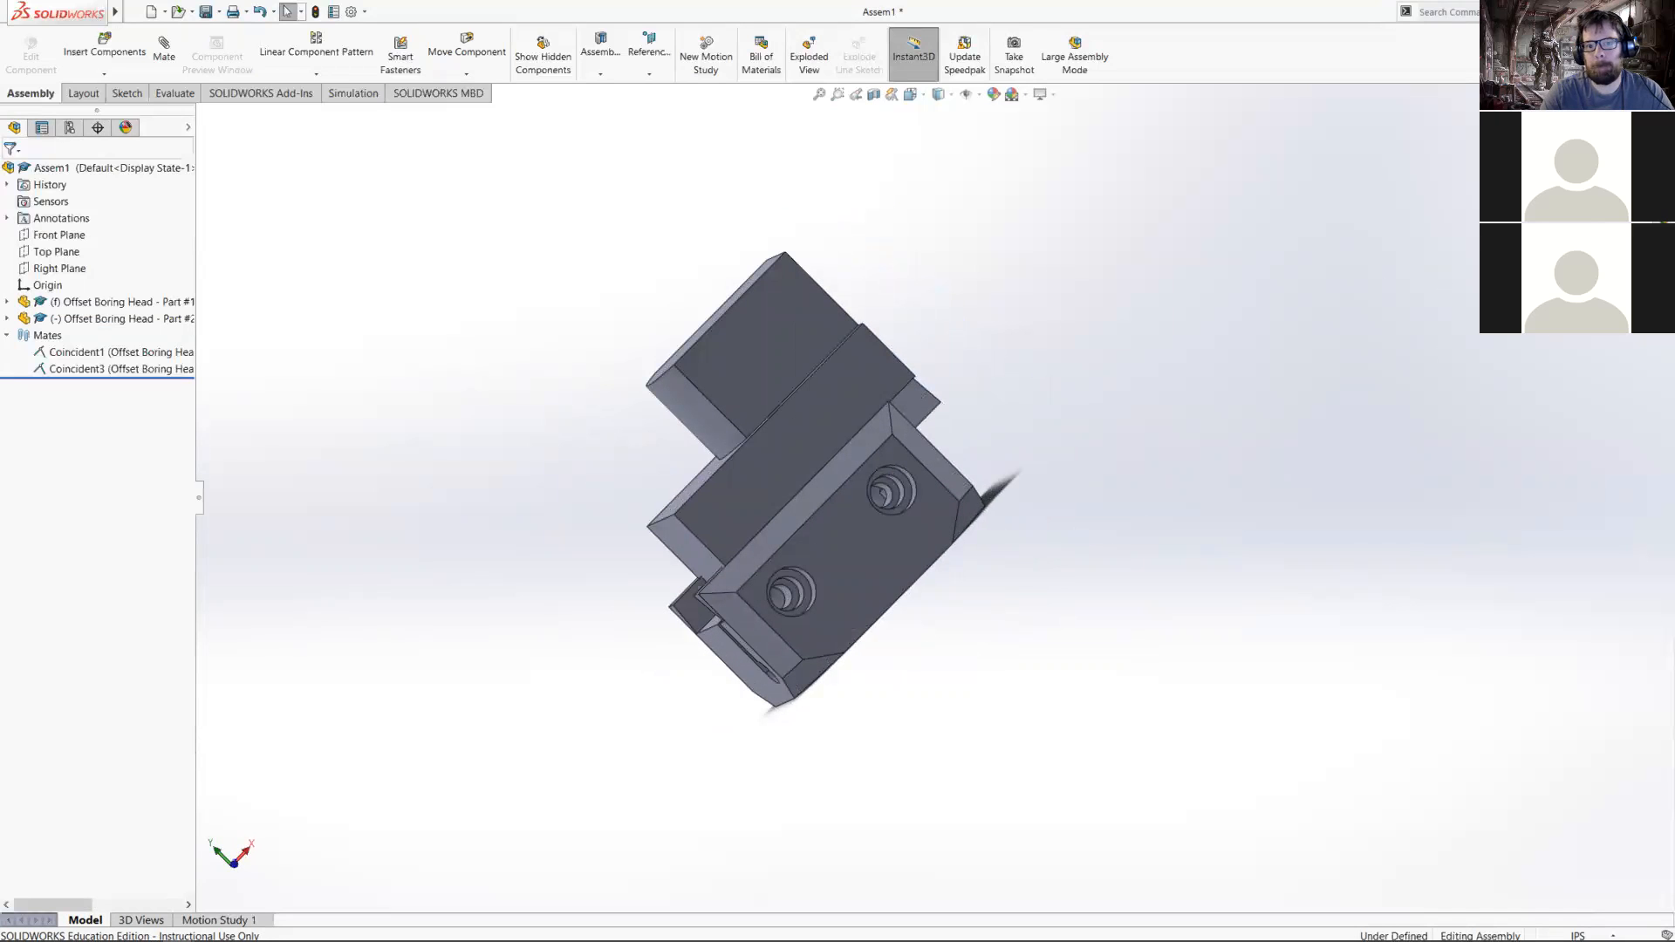
scroll(768, 660, down, 3)
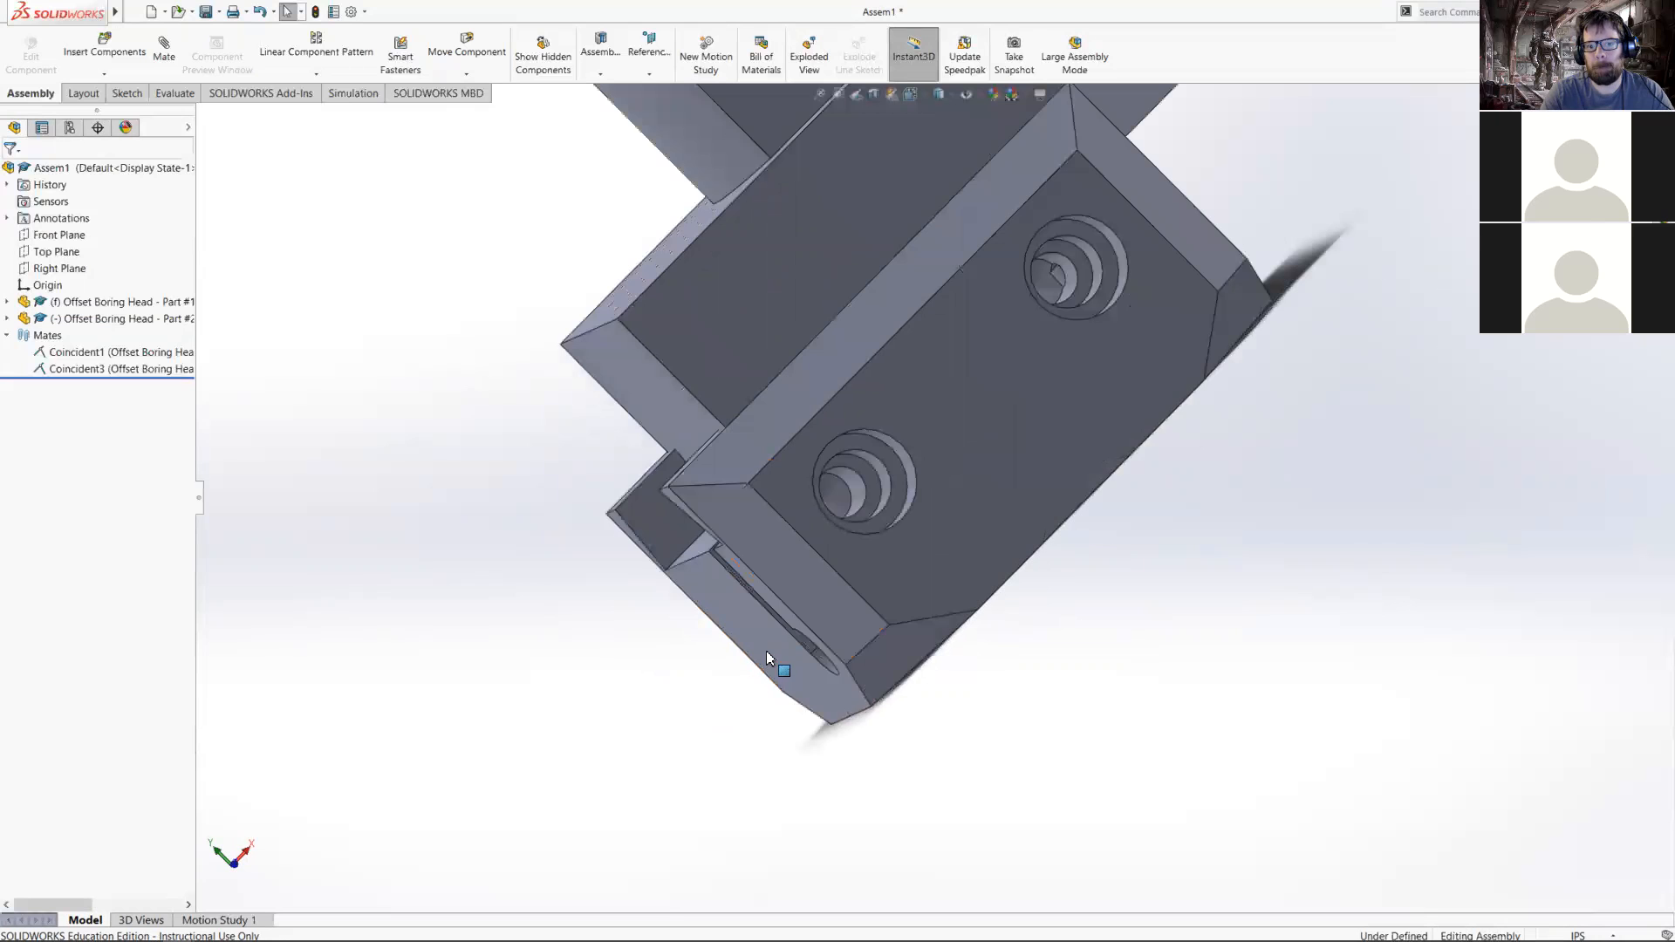
middle_drag(768, 663, 725, 513)
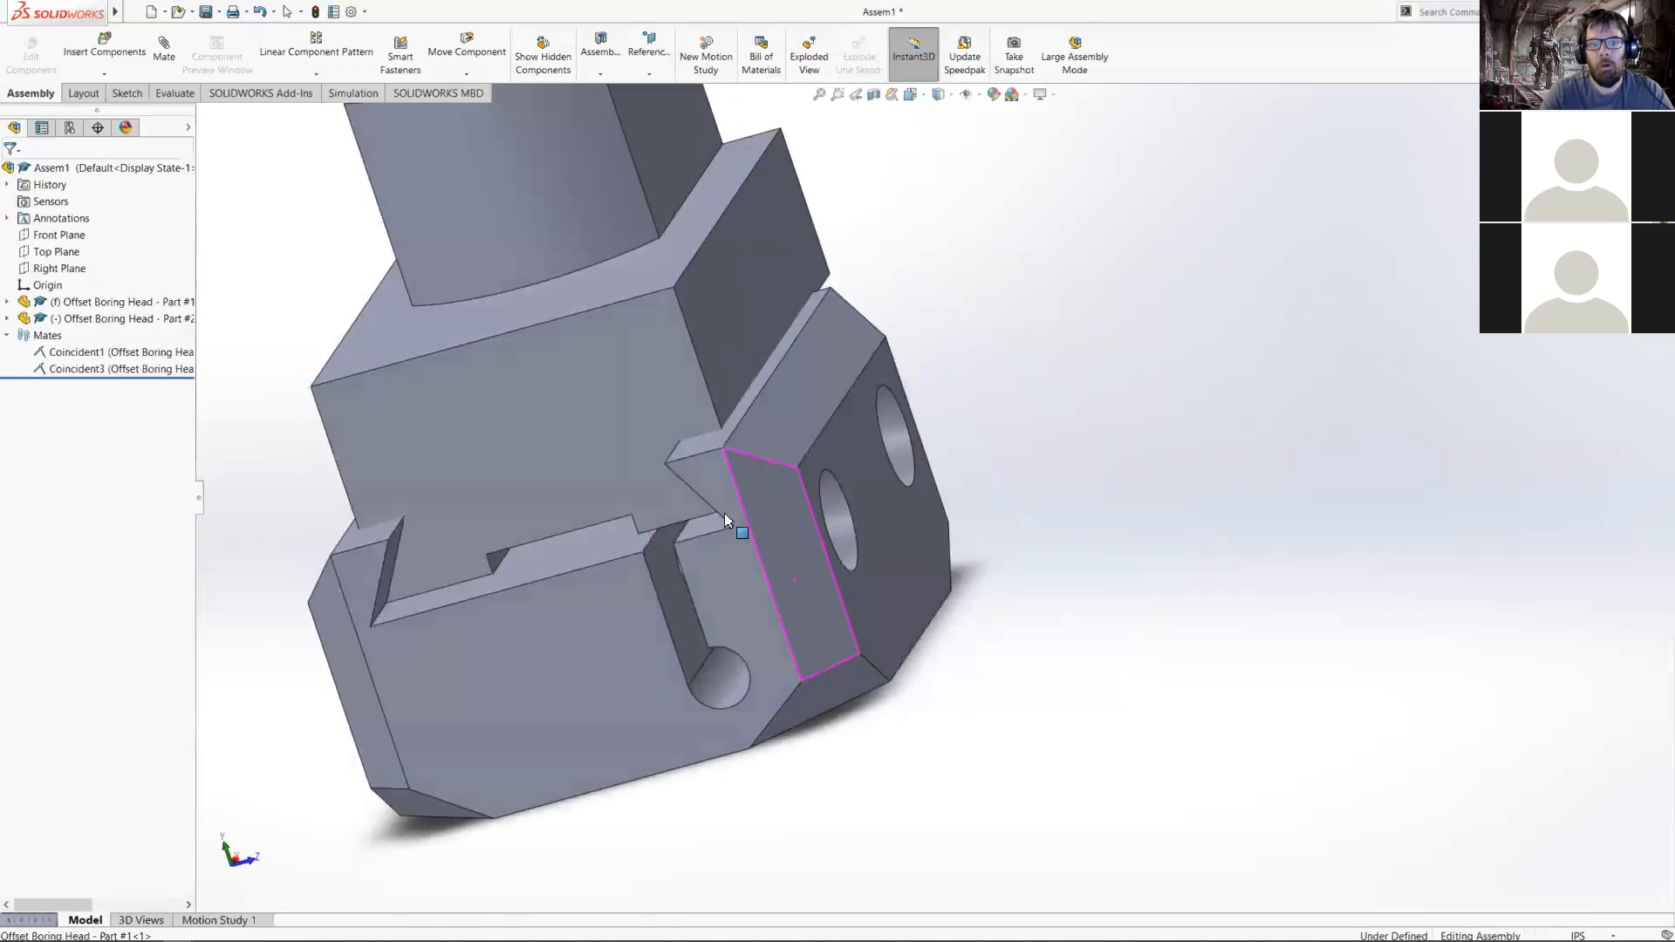
click(590, 526)
mouse_move(589, 526)
mouse_down()
mouse_move(584, 538)
mouse_move(593, 528)
mouse_up()
click(1120, 295)
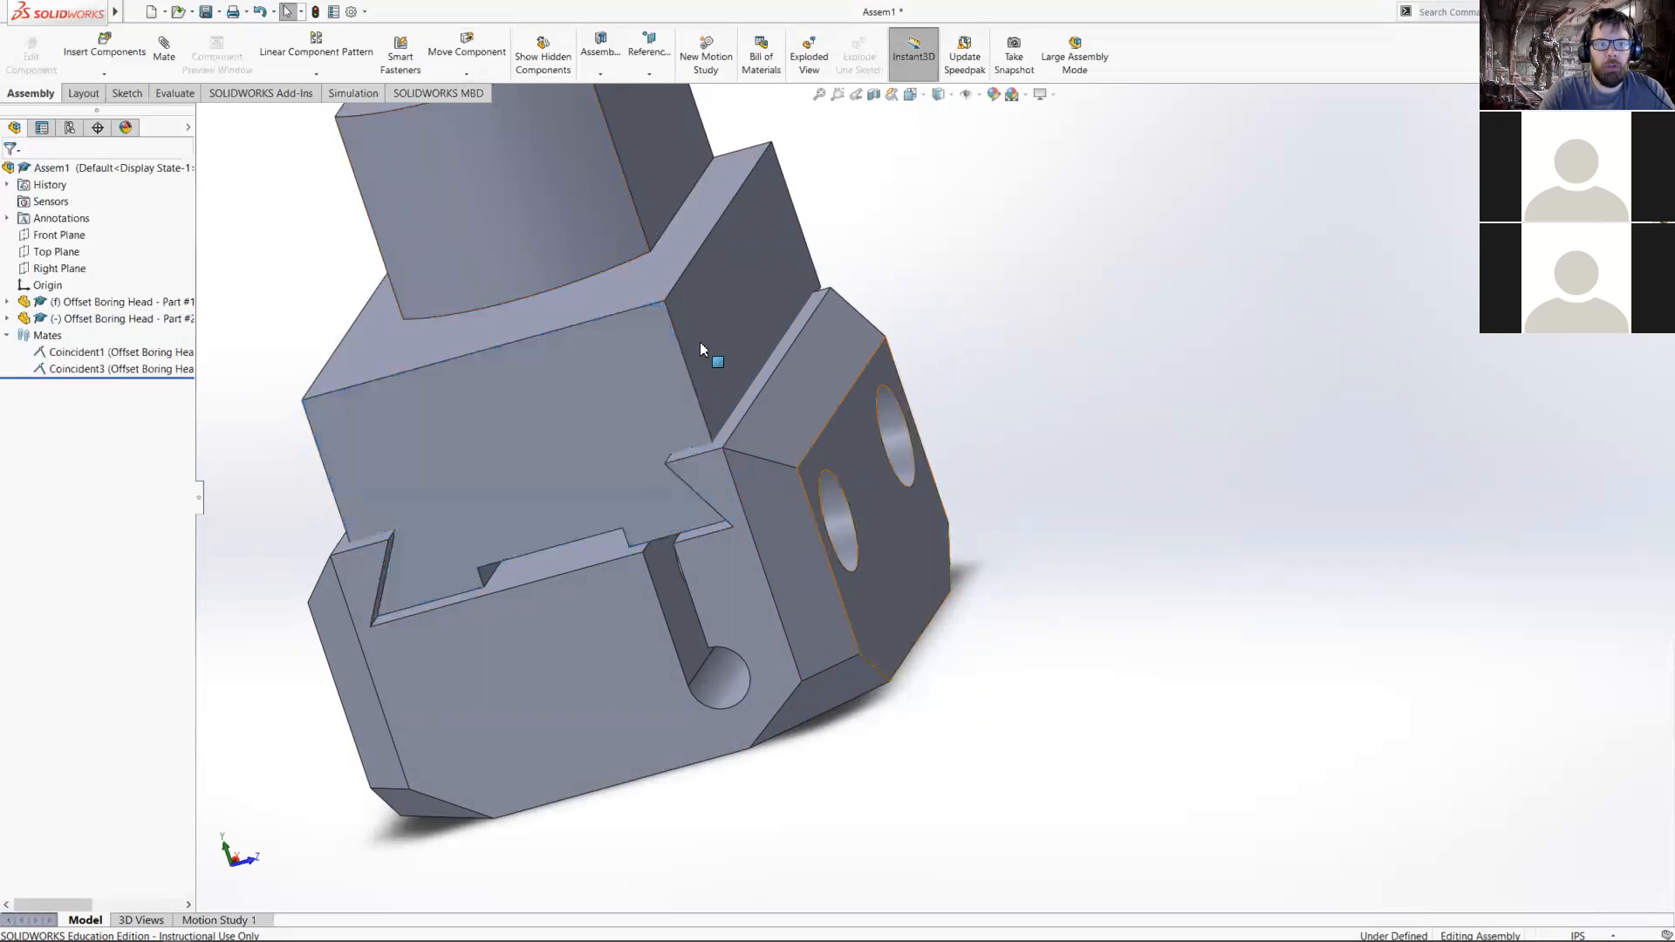
- Run Interference Detection on Part #1 and Part #2 alone, clearing the whole assembly from the selected components
click(187, 96)
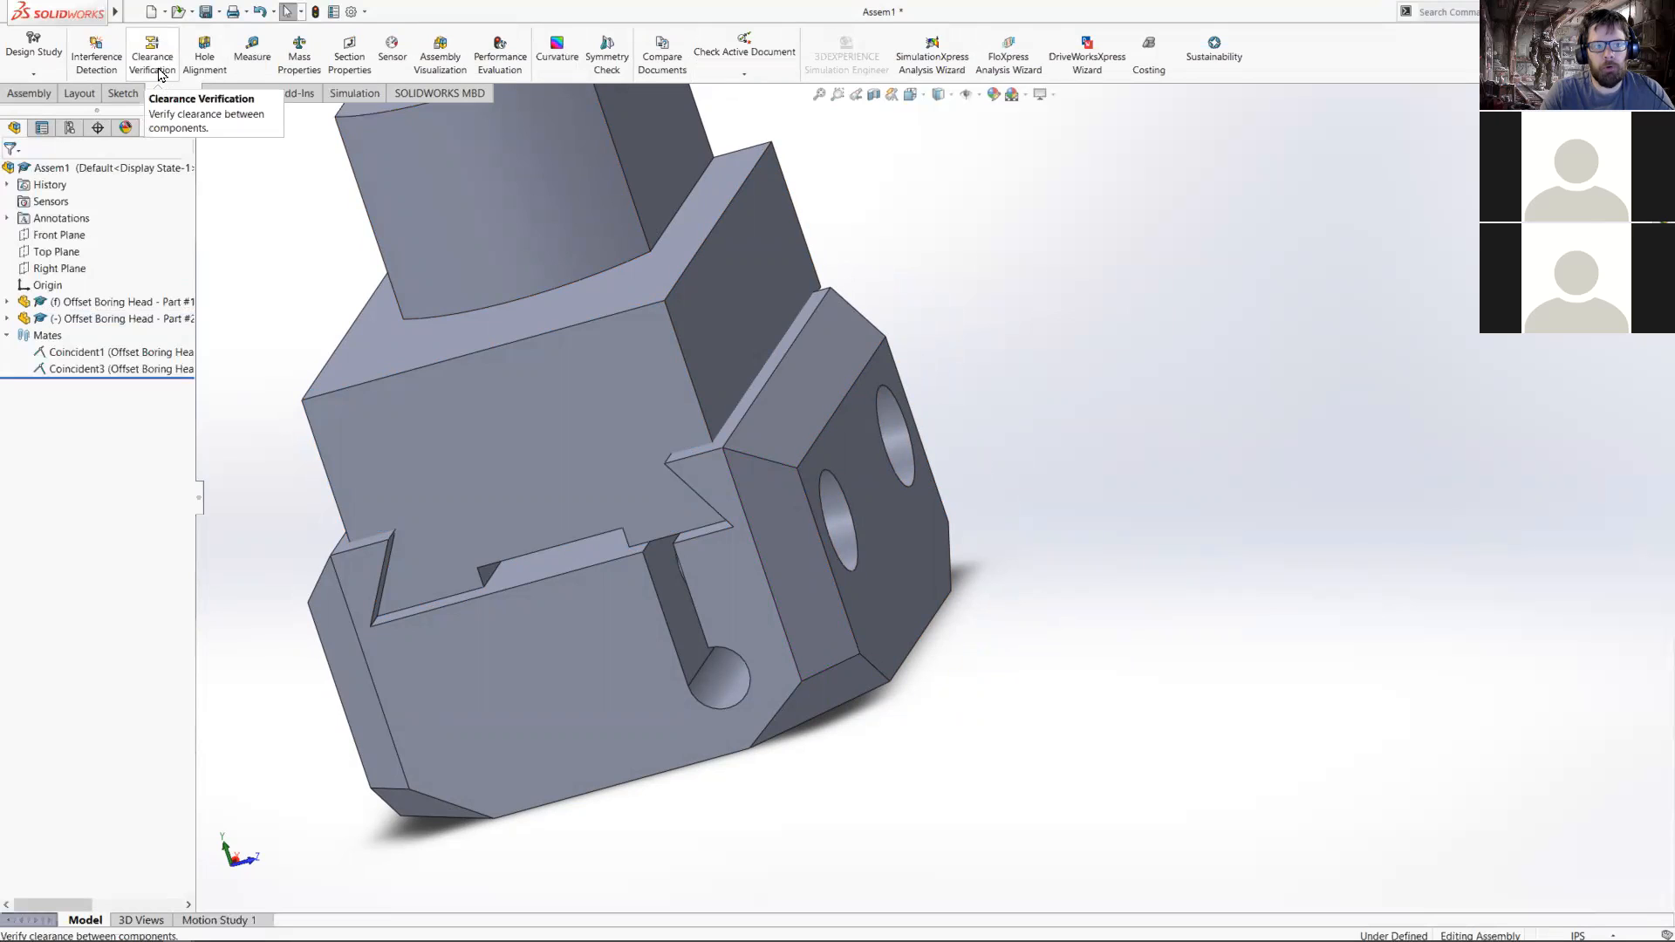
scroll(1175, 481, up, 5)
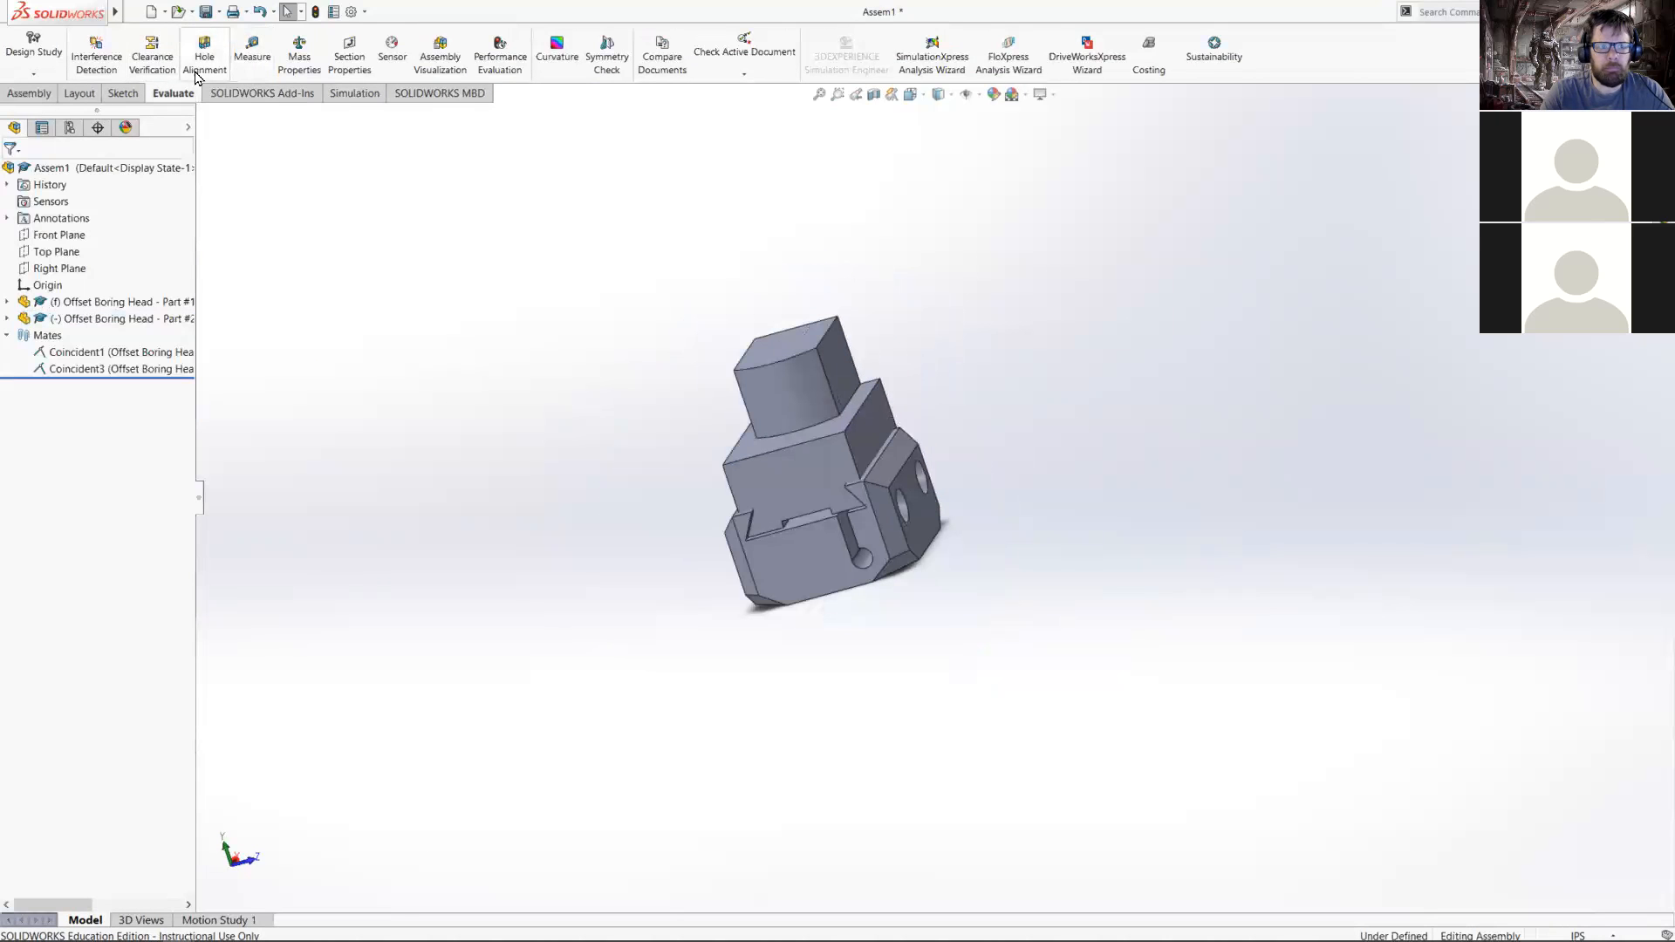
click(100, 69)
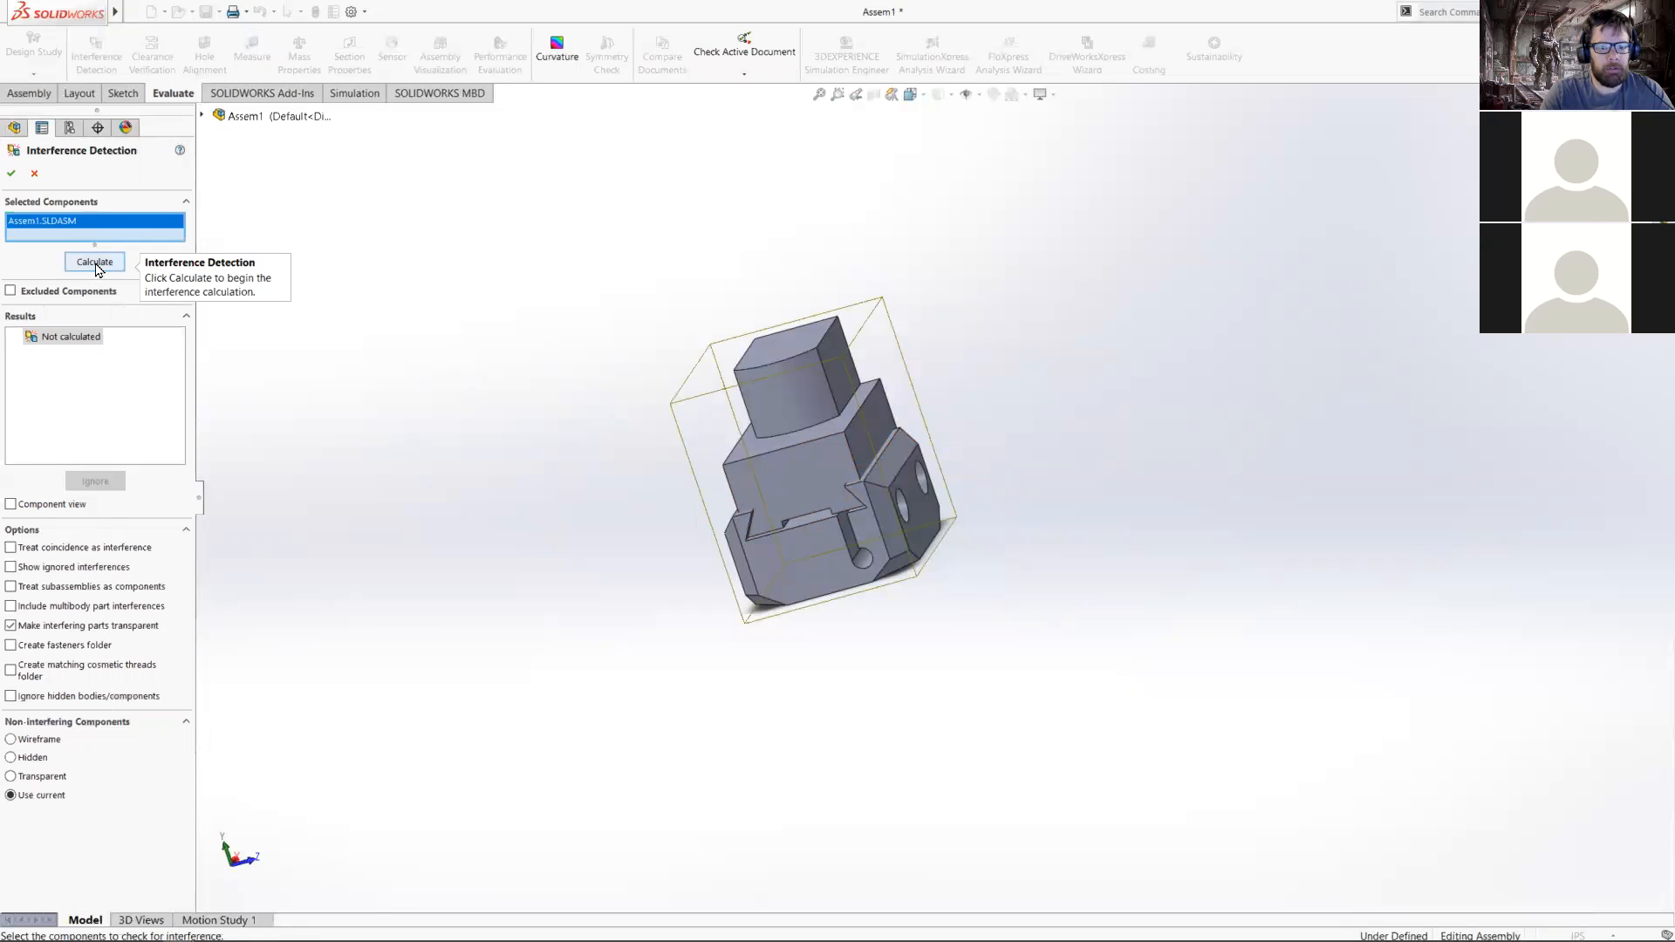
click(811, 490)
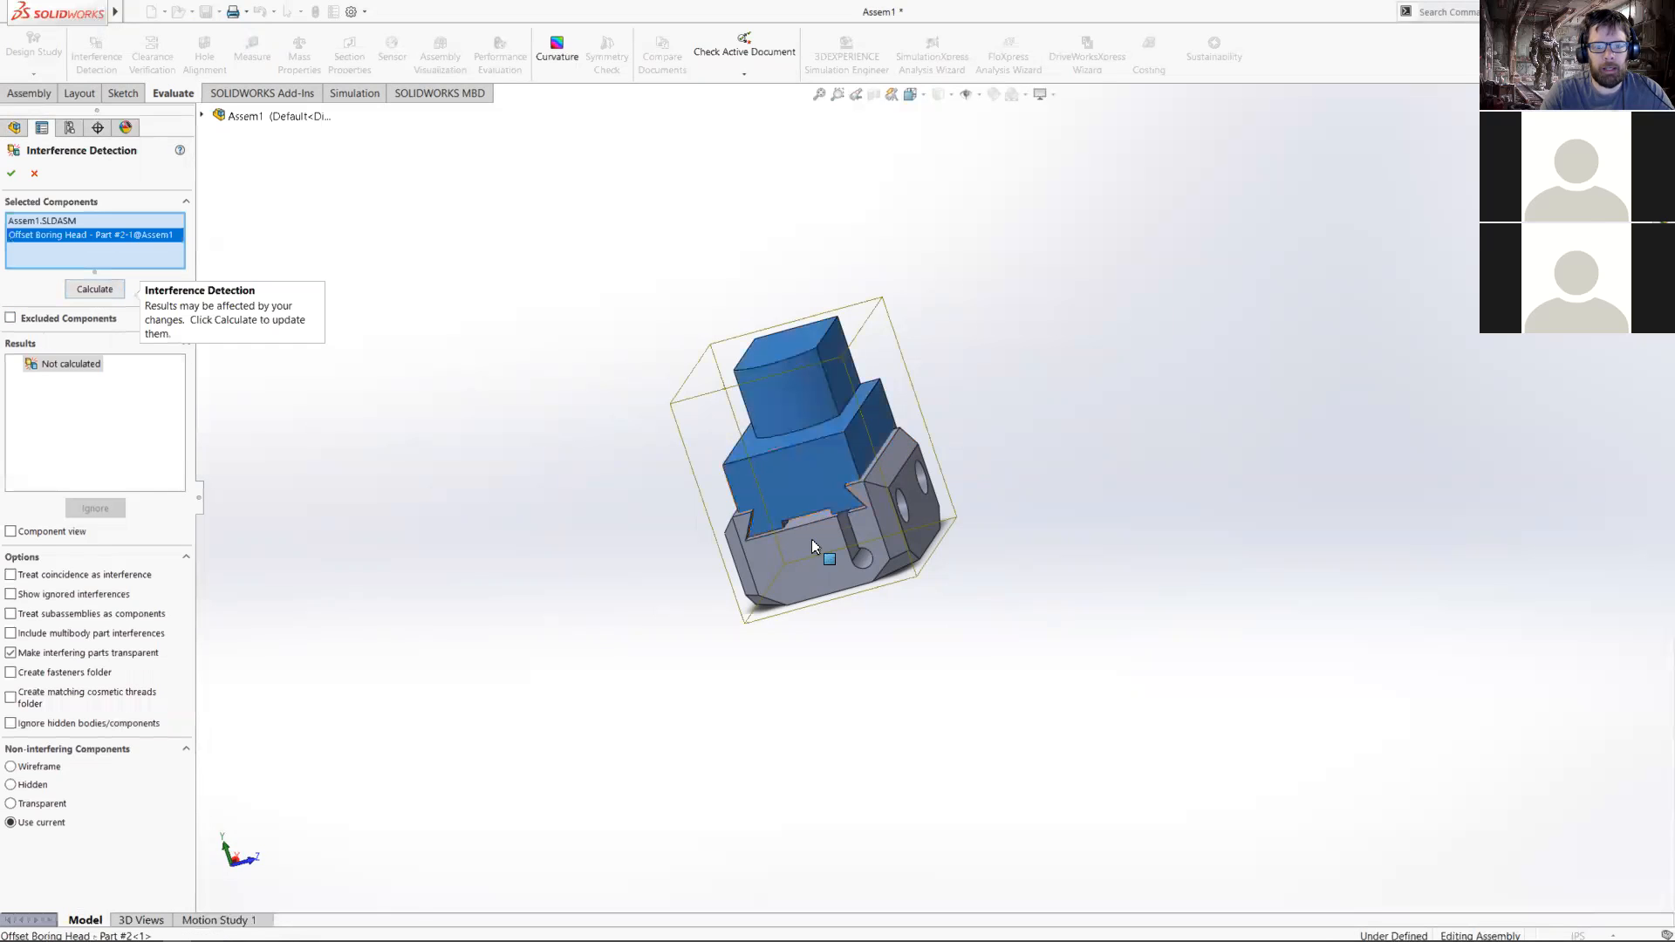
click(820, 552)
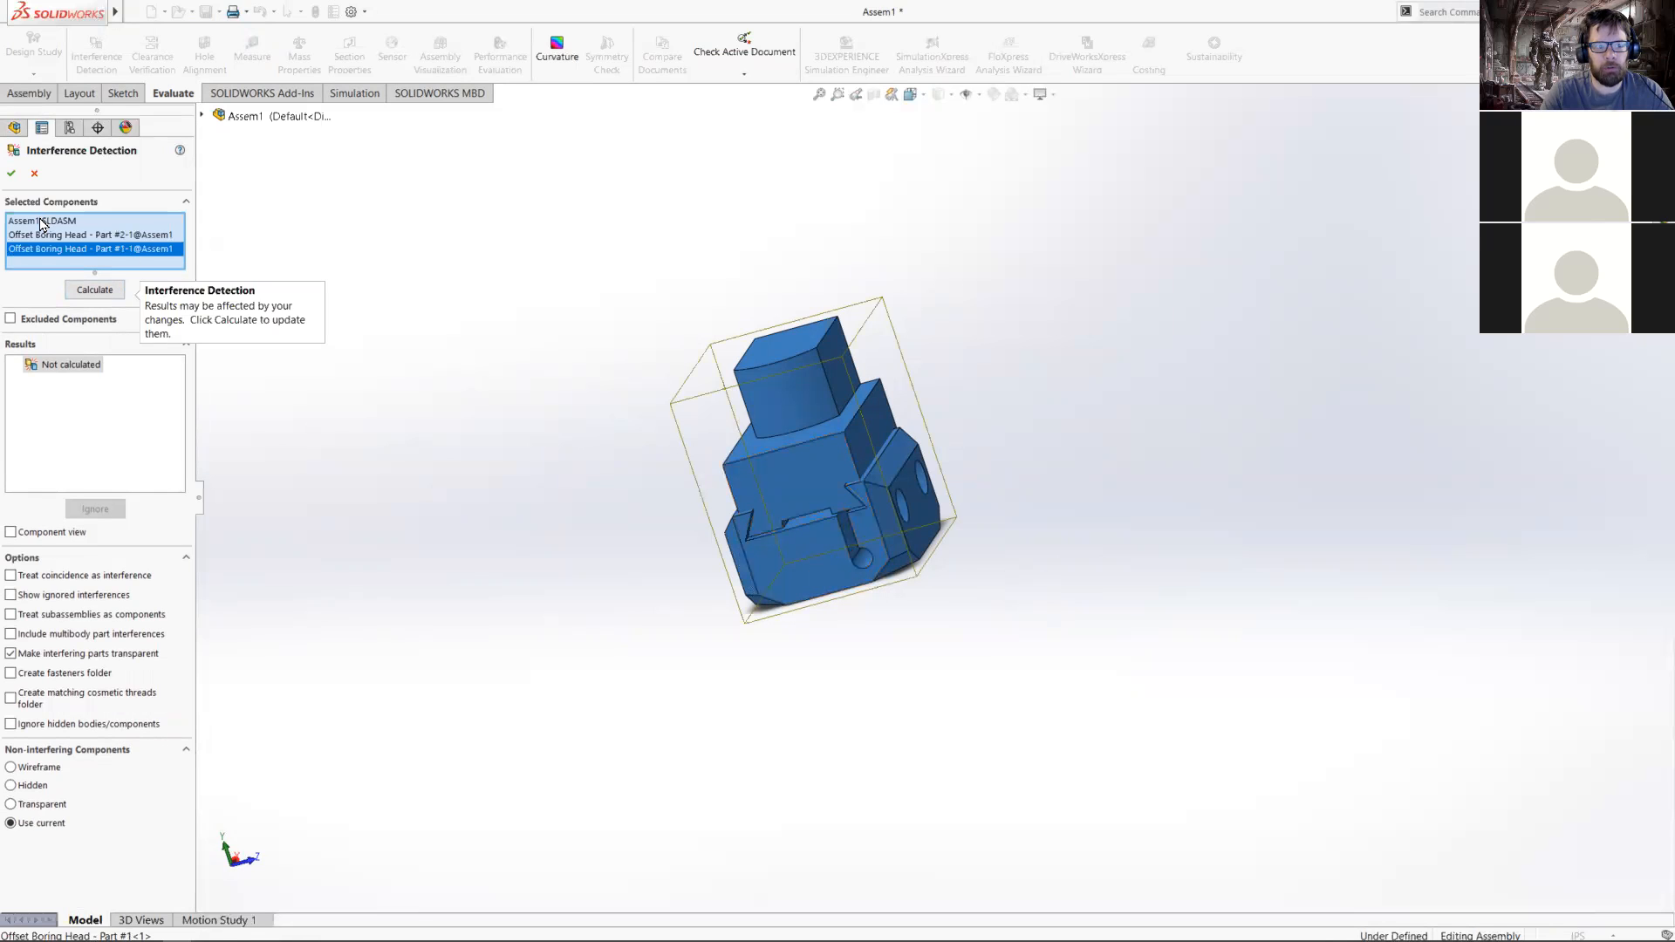
right_click(42, 223)
click(79, 227)
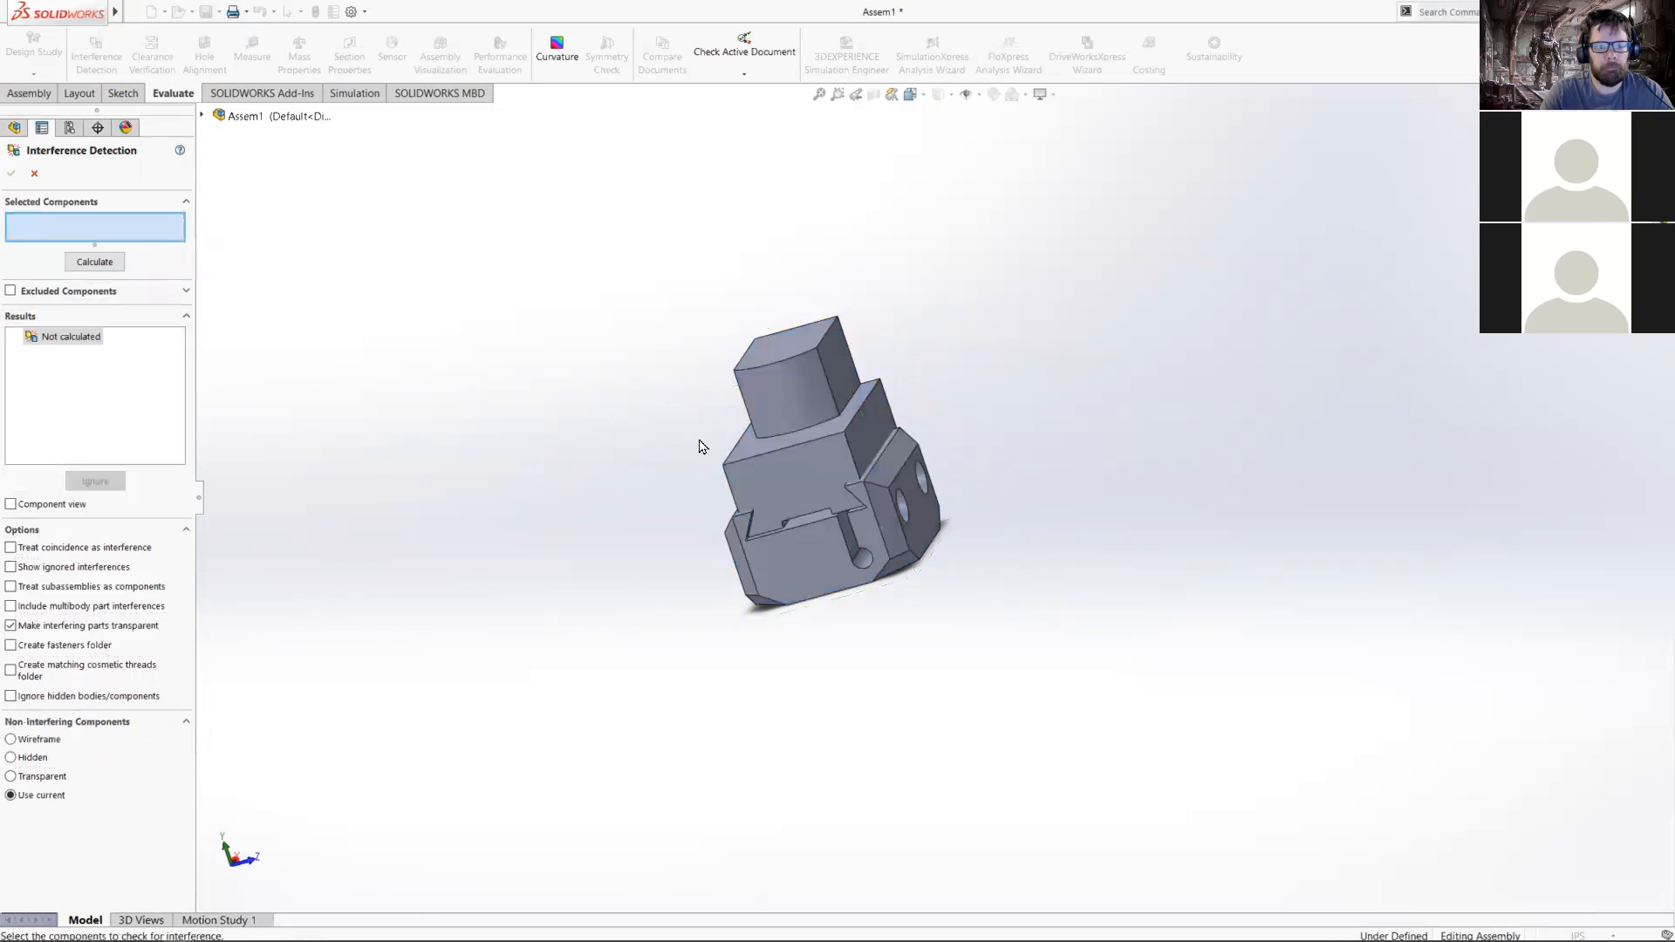
click(746, 550)
click(721, 494)
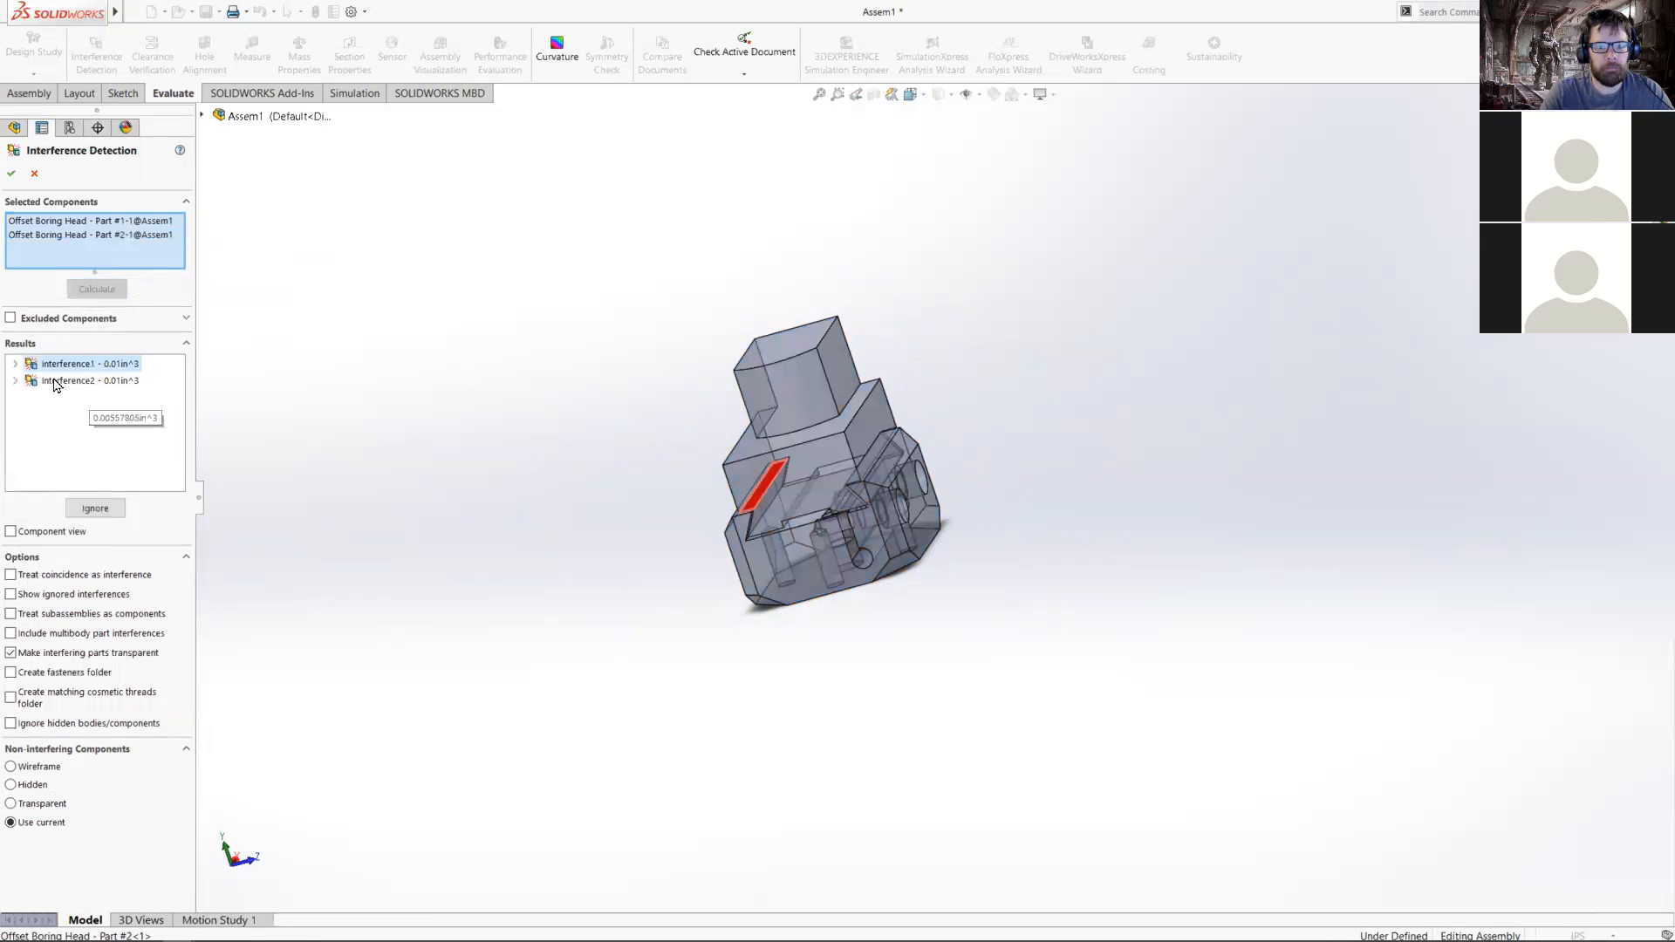
- Expand the first interference result to list its components and examine its highlighted volume closely
scroll(793, 497, down, 5)
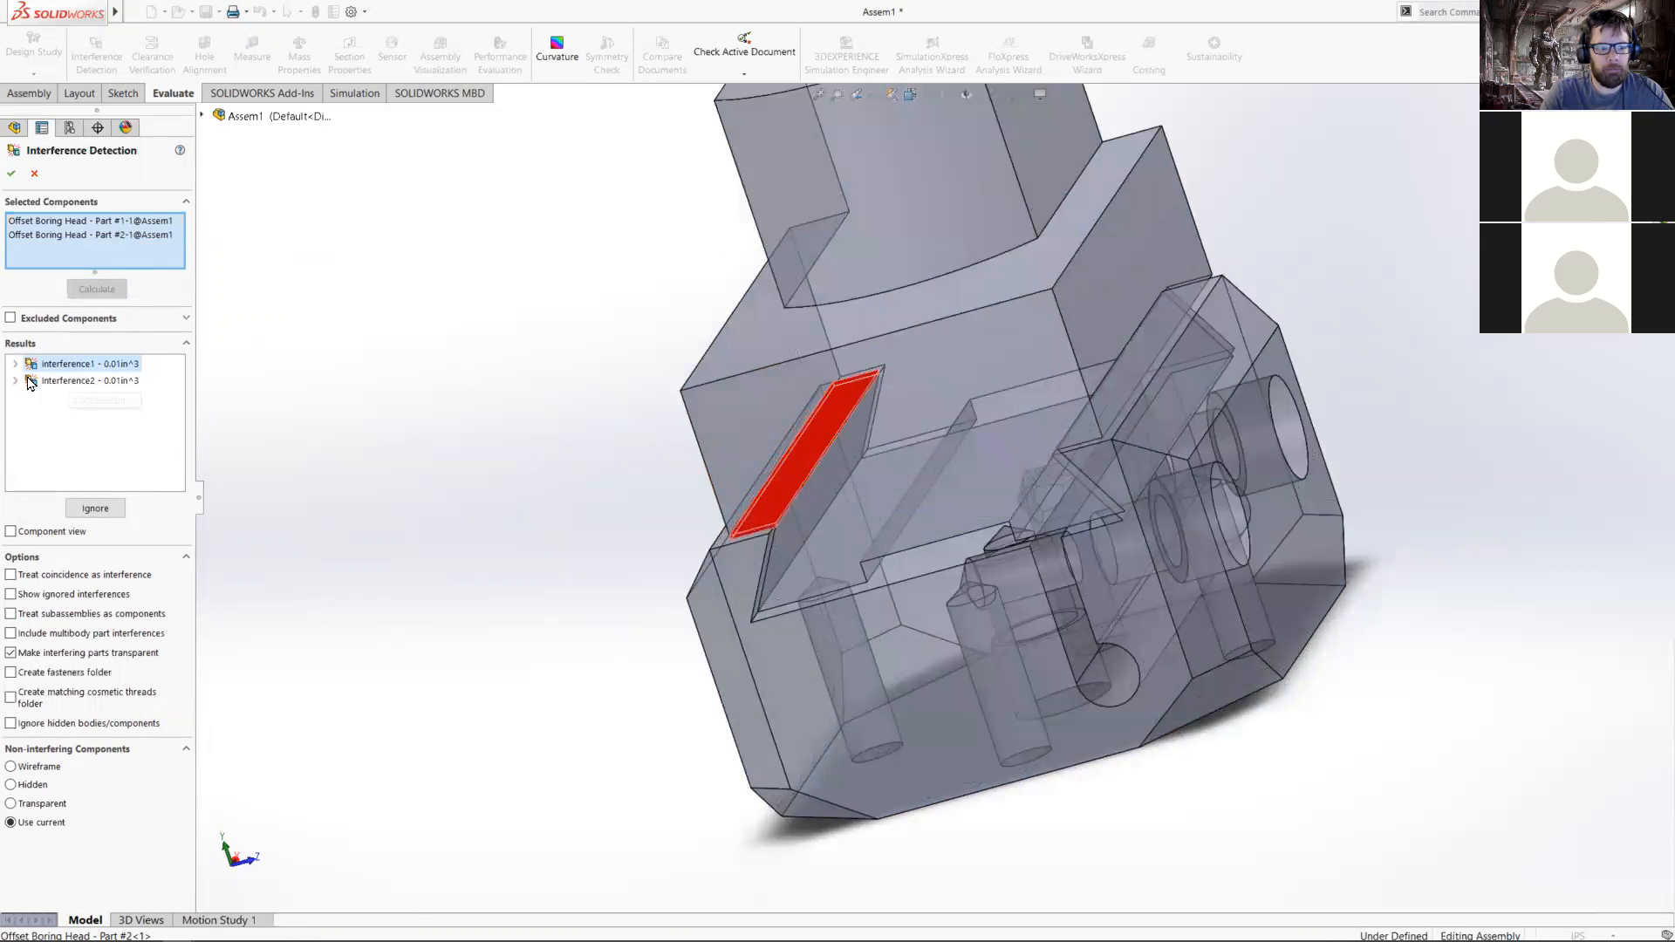
click(15, 365)
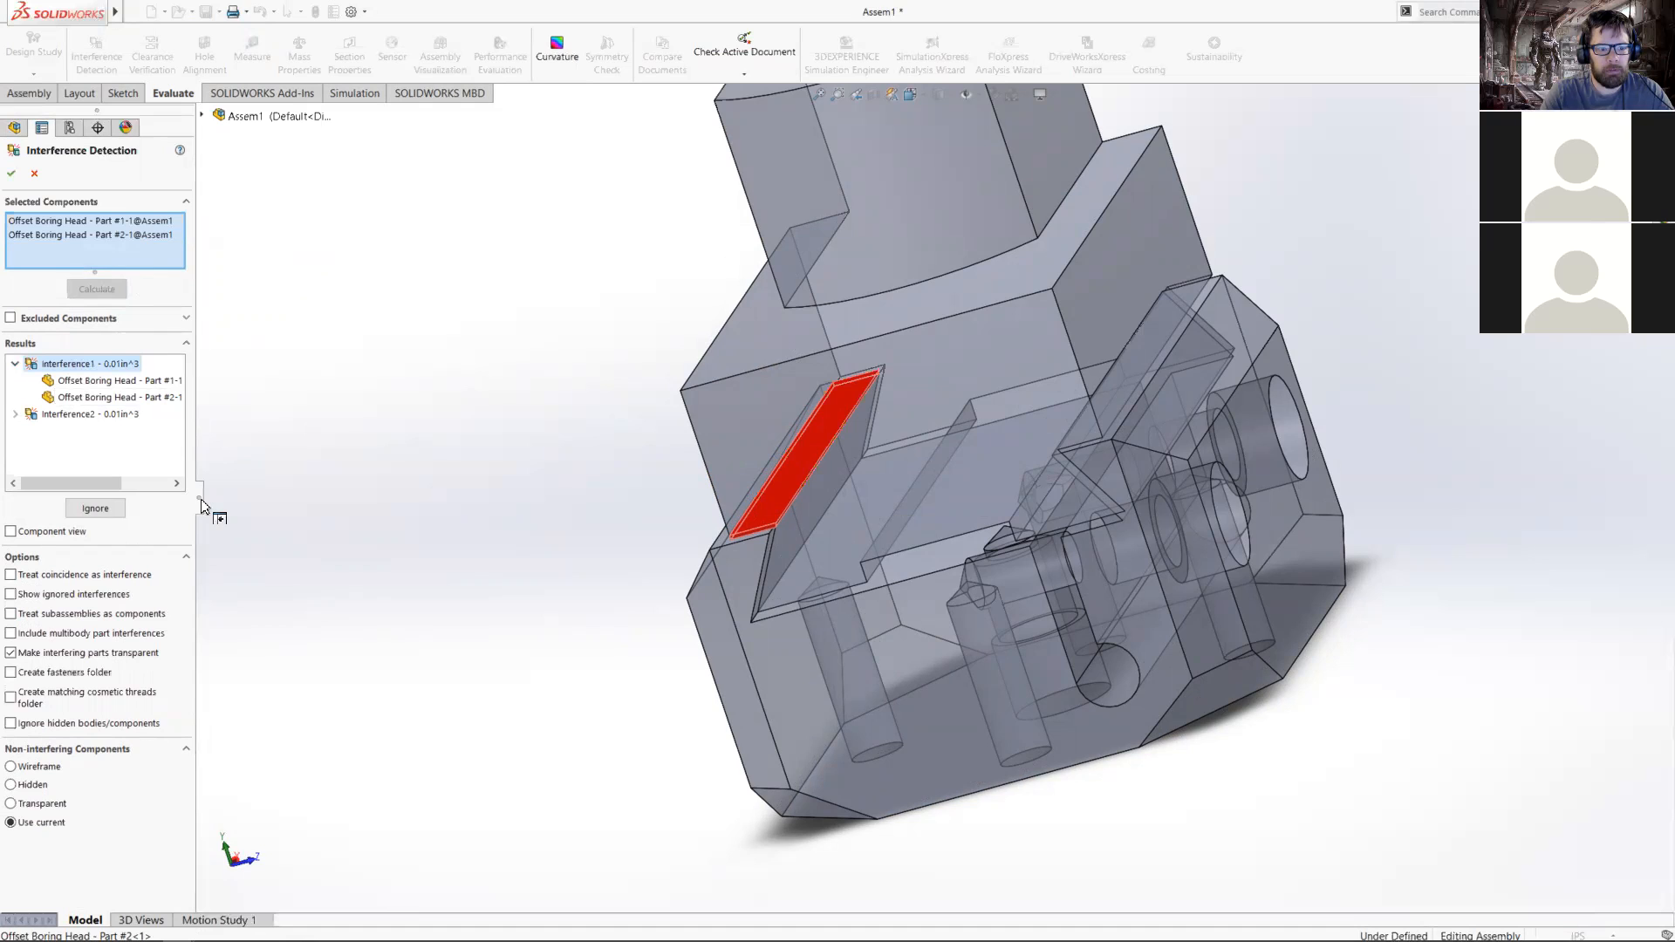
drag(201, 506, 375, 502)
scroll(864, 550, down, 3)
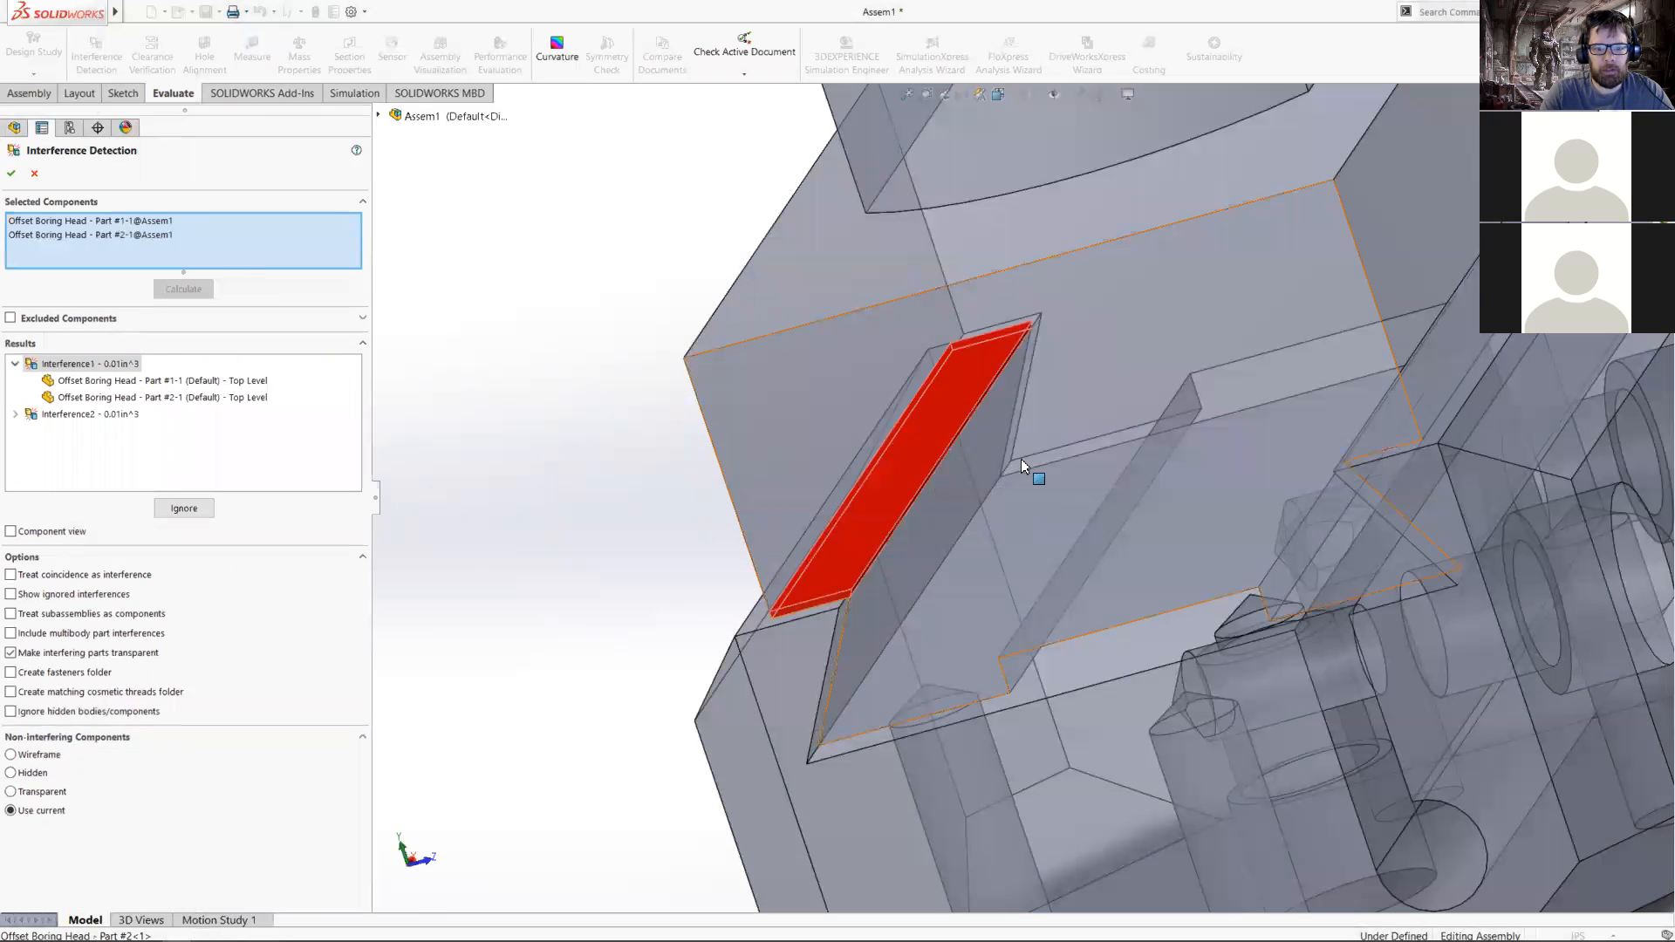
scroll(772, 541, down, 4)
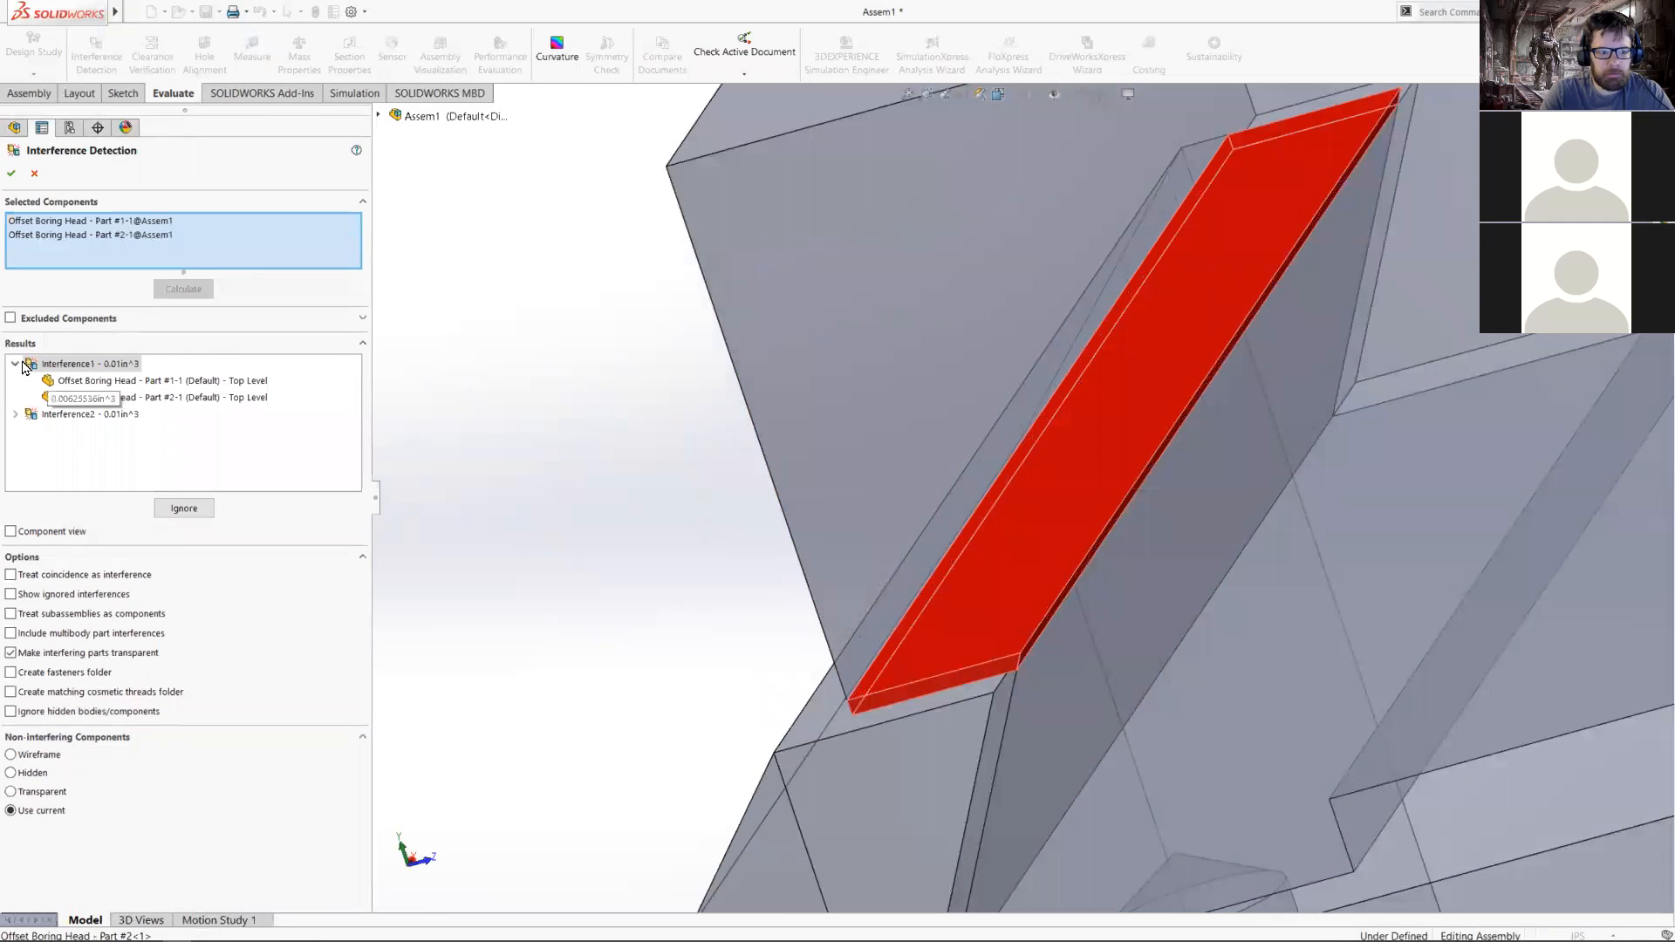
- Examine the second interference on the opposite side of the dovetail, including from the end face, and close the interference check
click(94, 415)
scroll(886, 606, up, 5)
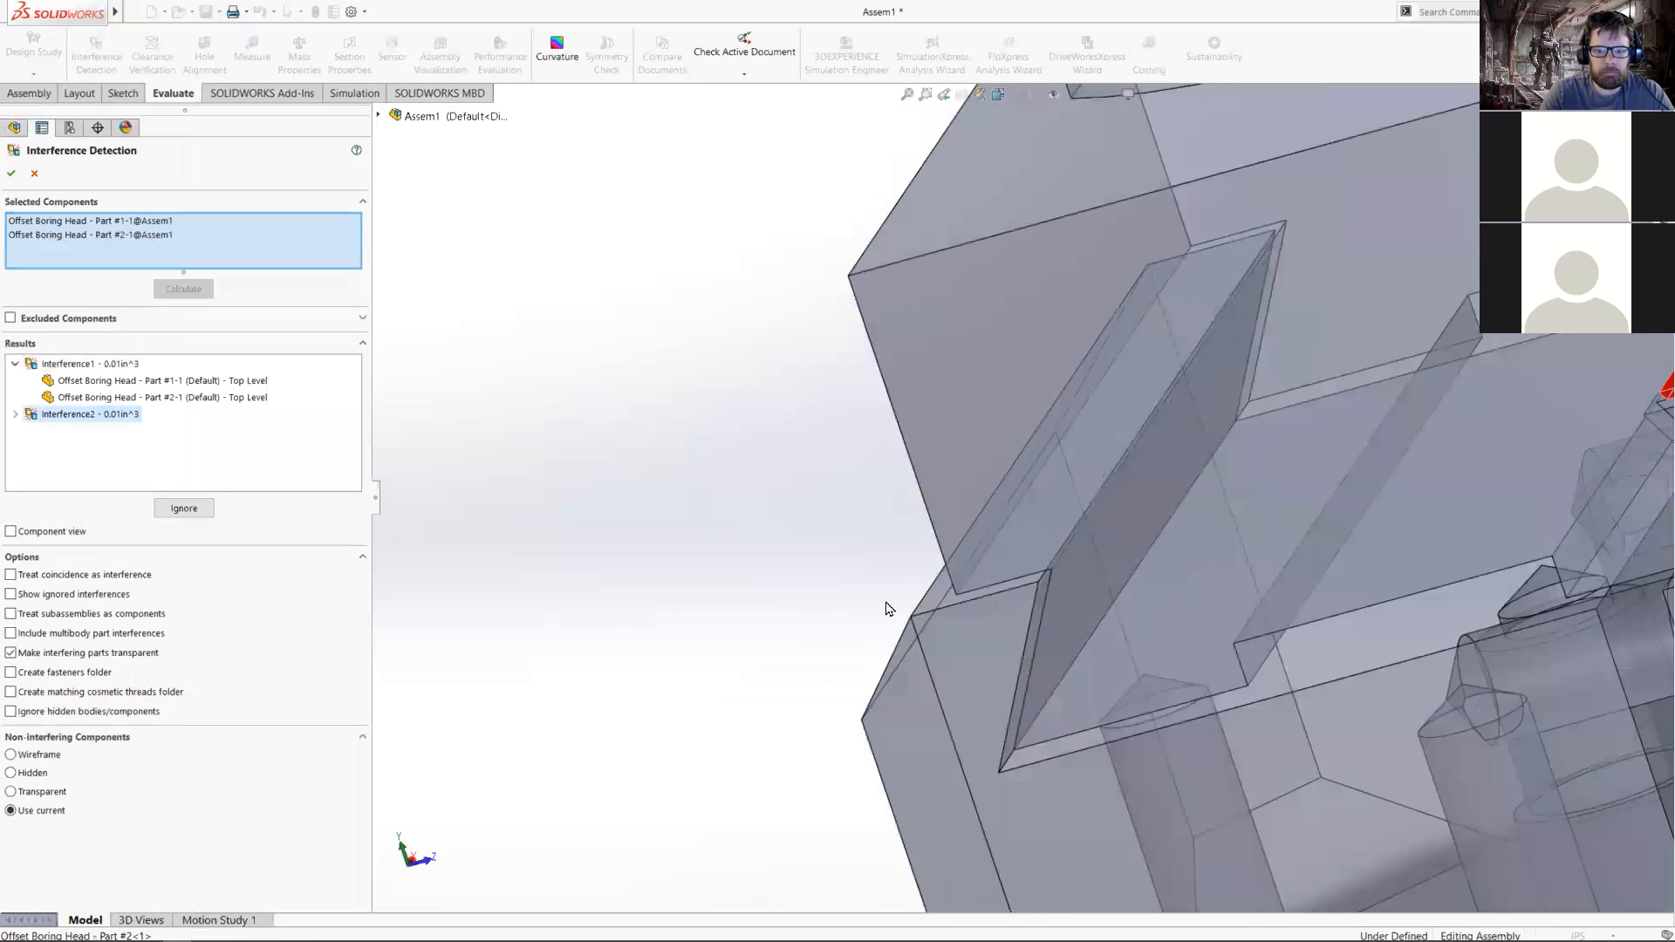
scroll(886, 609, up, 2)
scroll(1222, 437, down, 6)
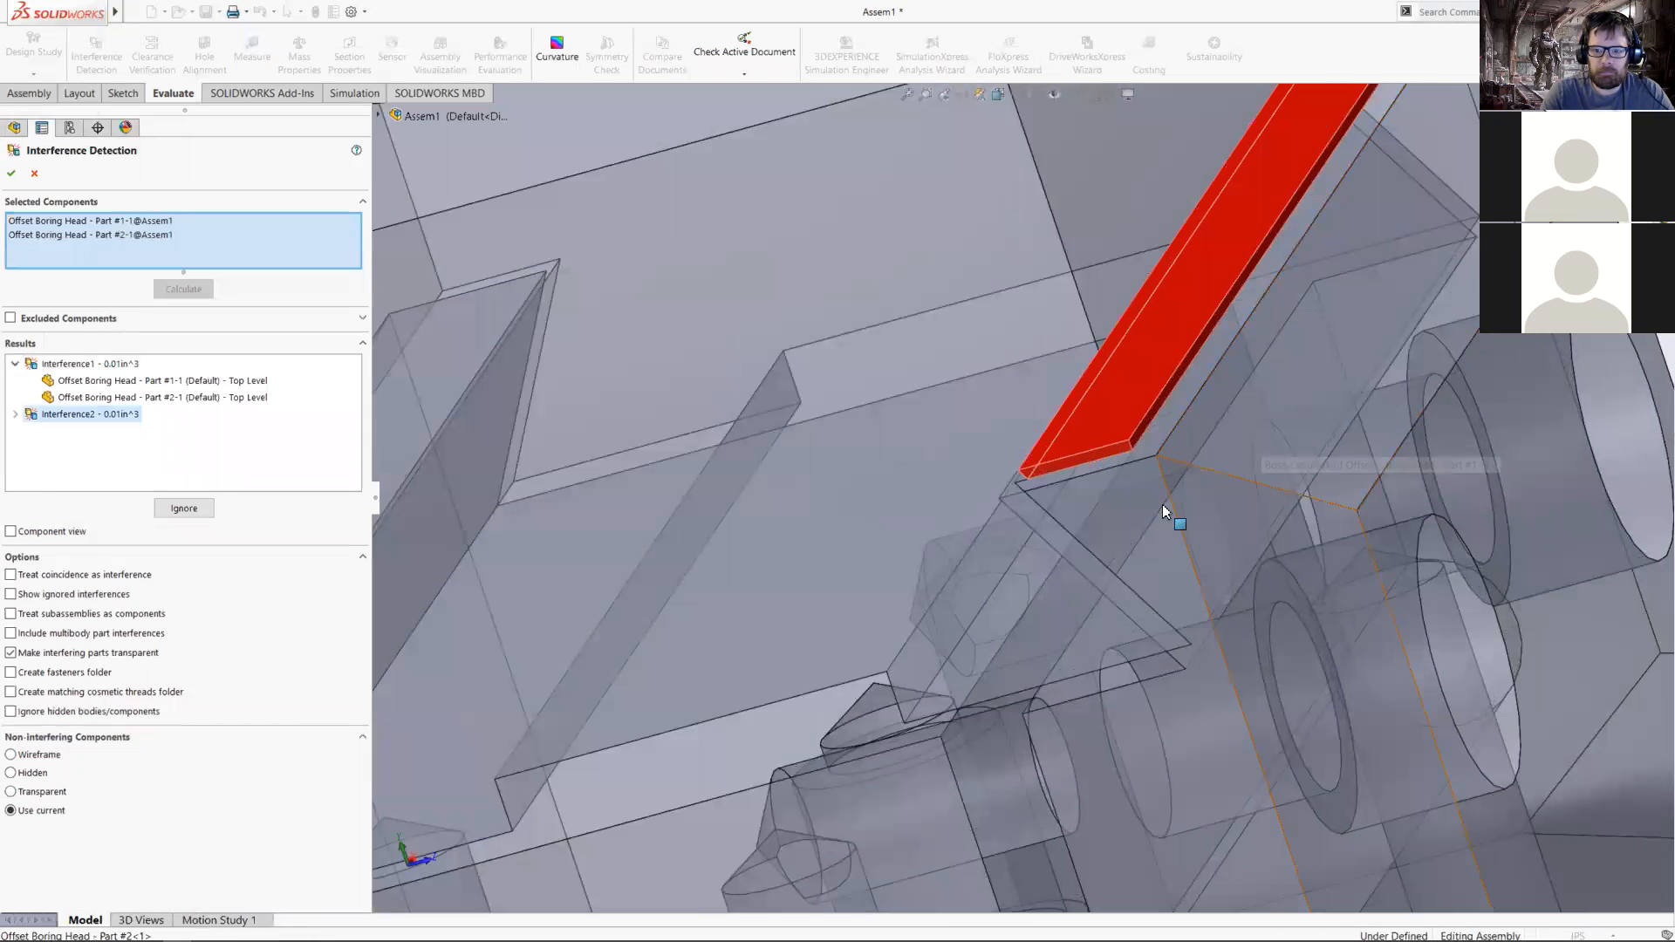
middle_drag(1163, 457, 1118, 565)
scroll(1082, 515, down, 3)
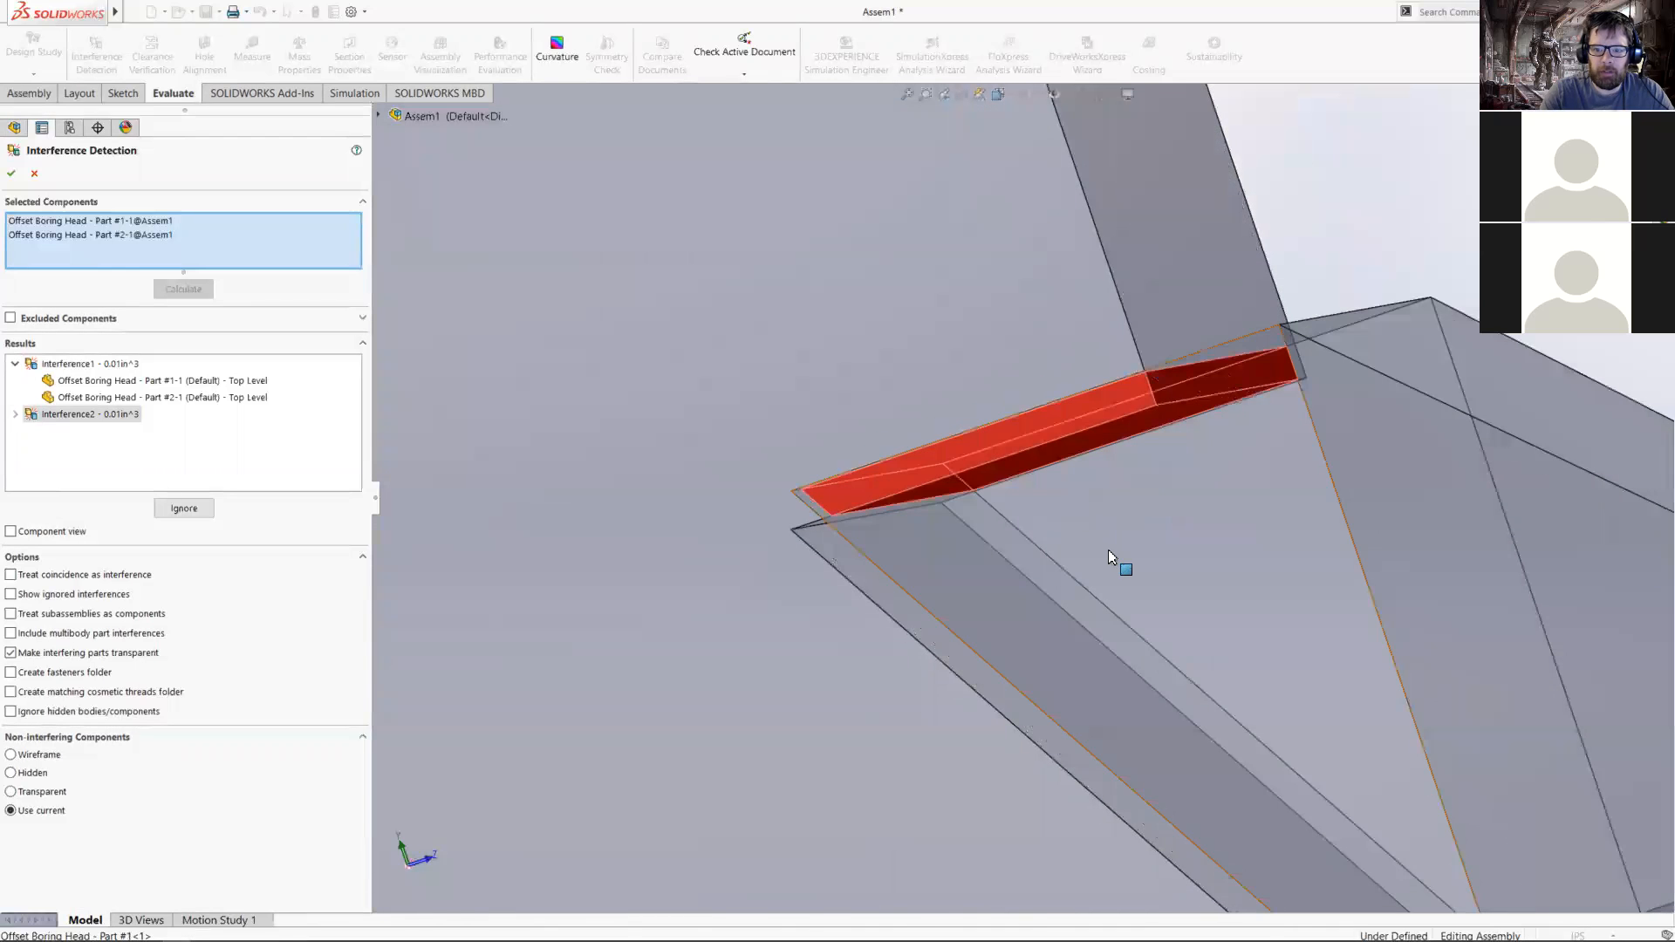
scroll(1118, 565, up, 3)
scroll(1108, 559, up, 2)
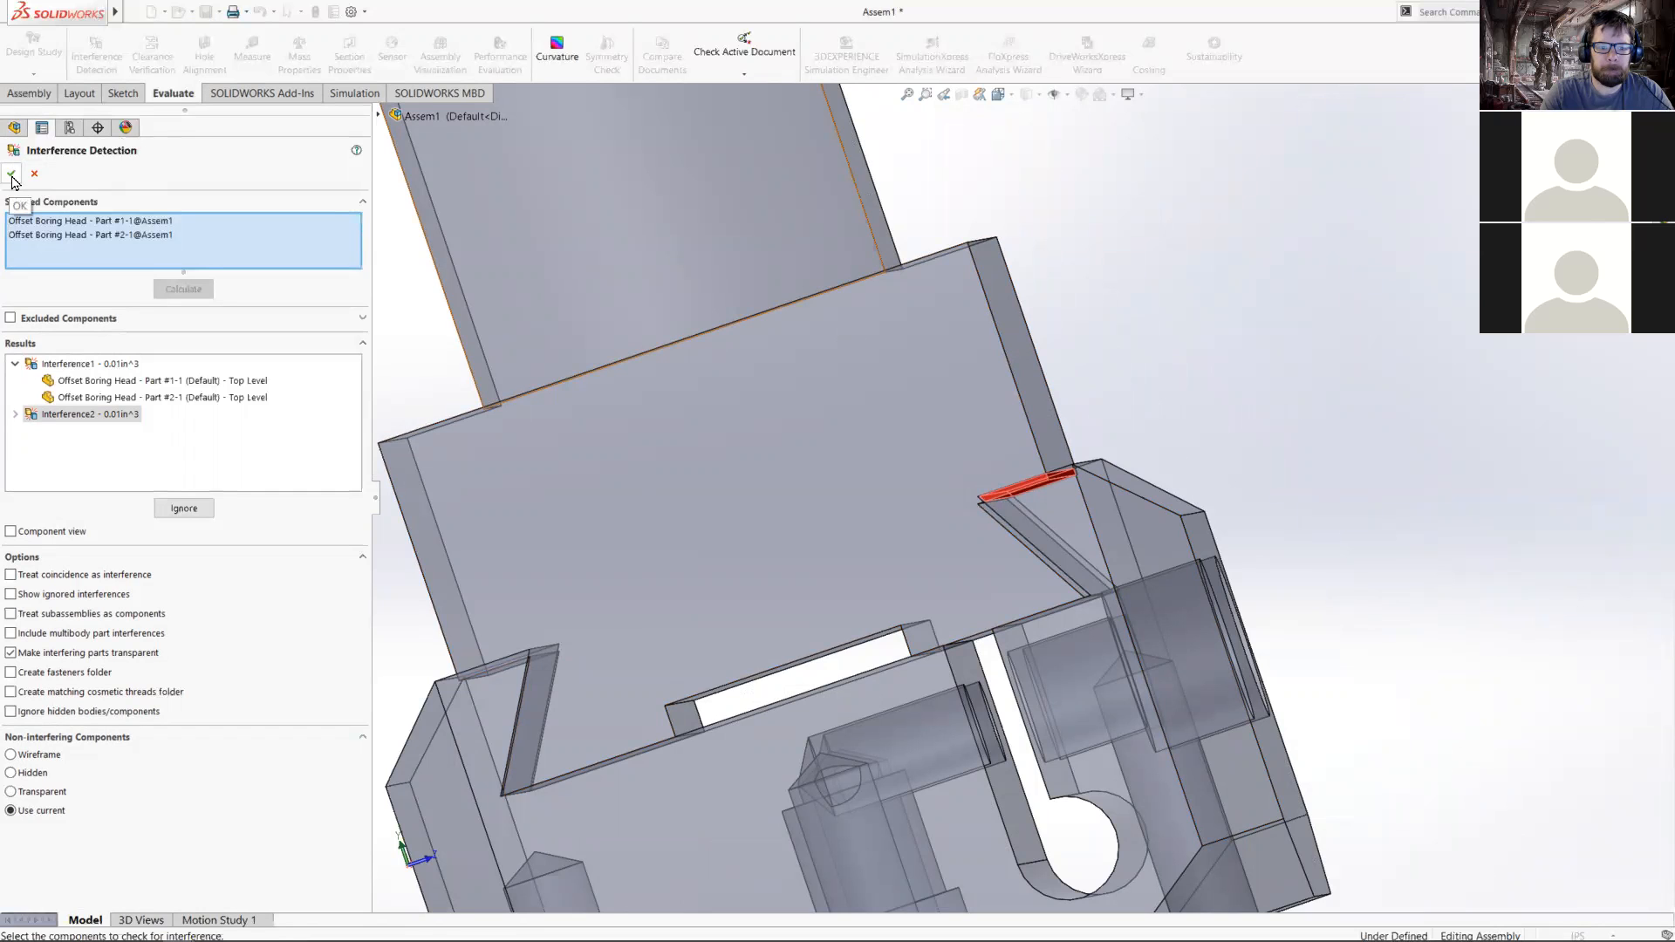
click(12, 179)
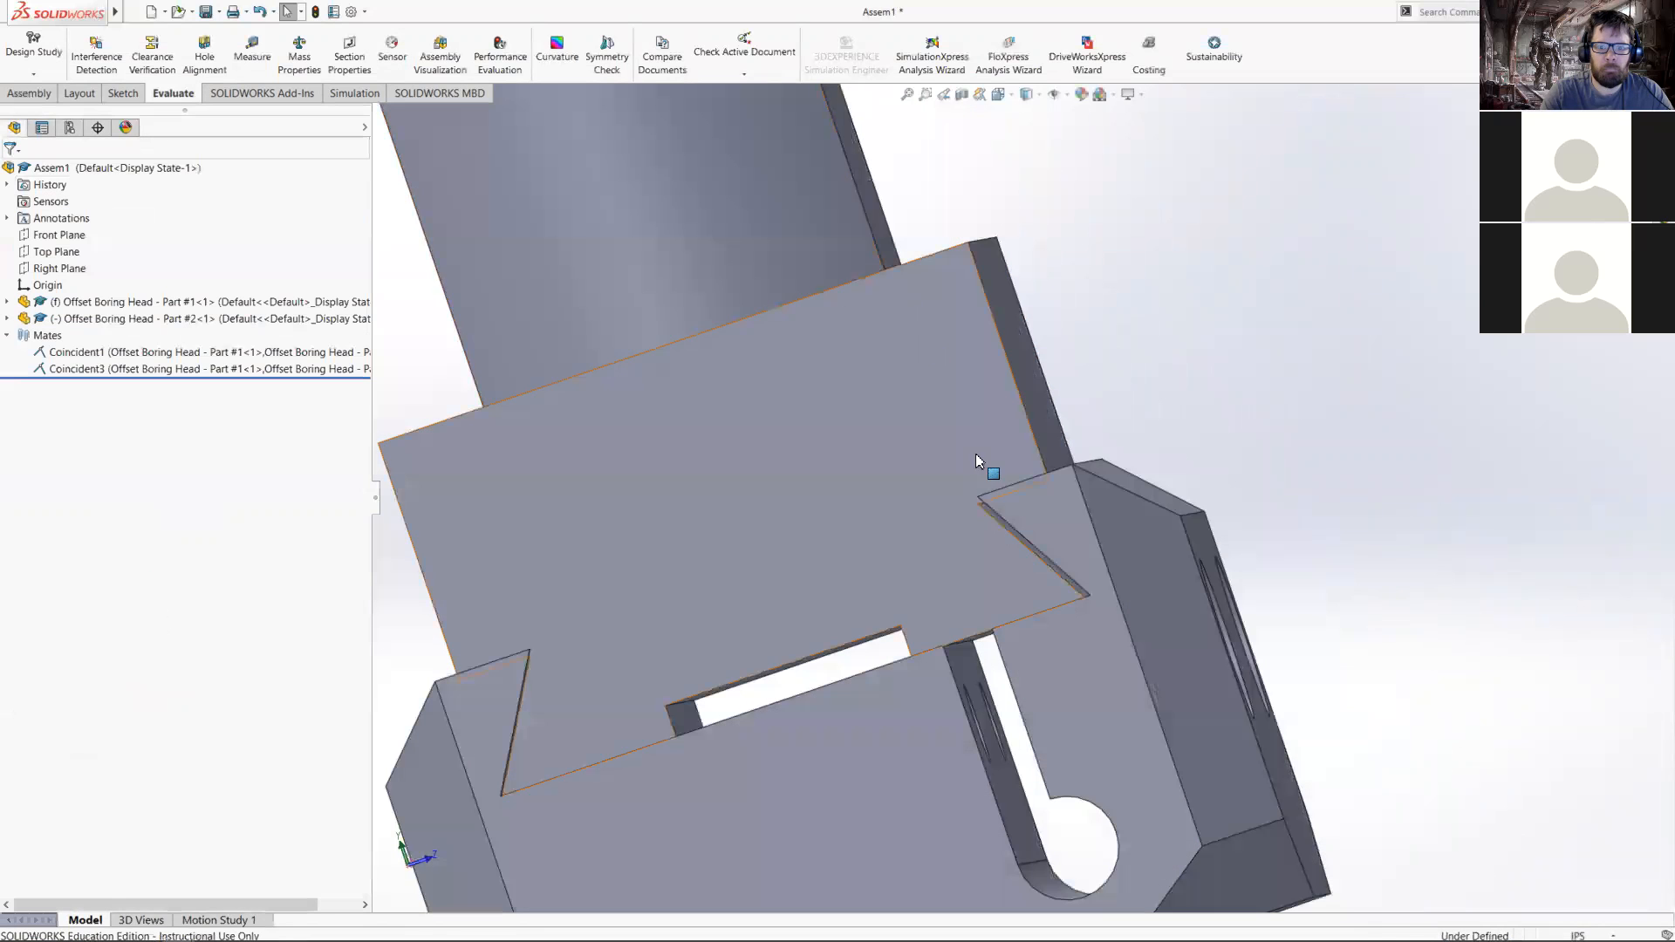
- Face Part #2's dovetail end straight on and review which two faces the coincident mate on the angled dovetail side uses
right_click(981, 420)
click(1016, 399)
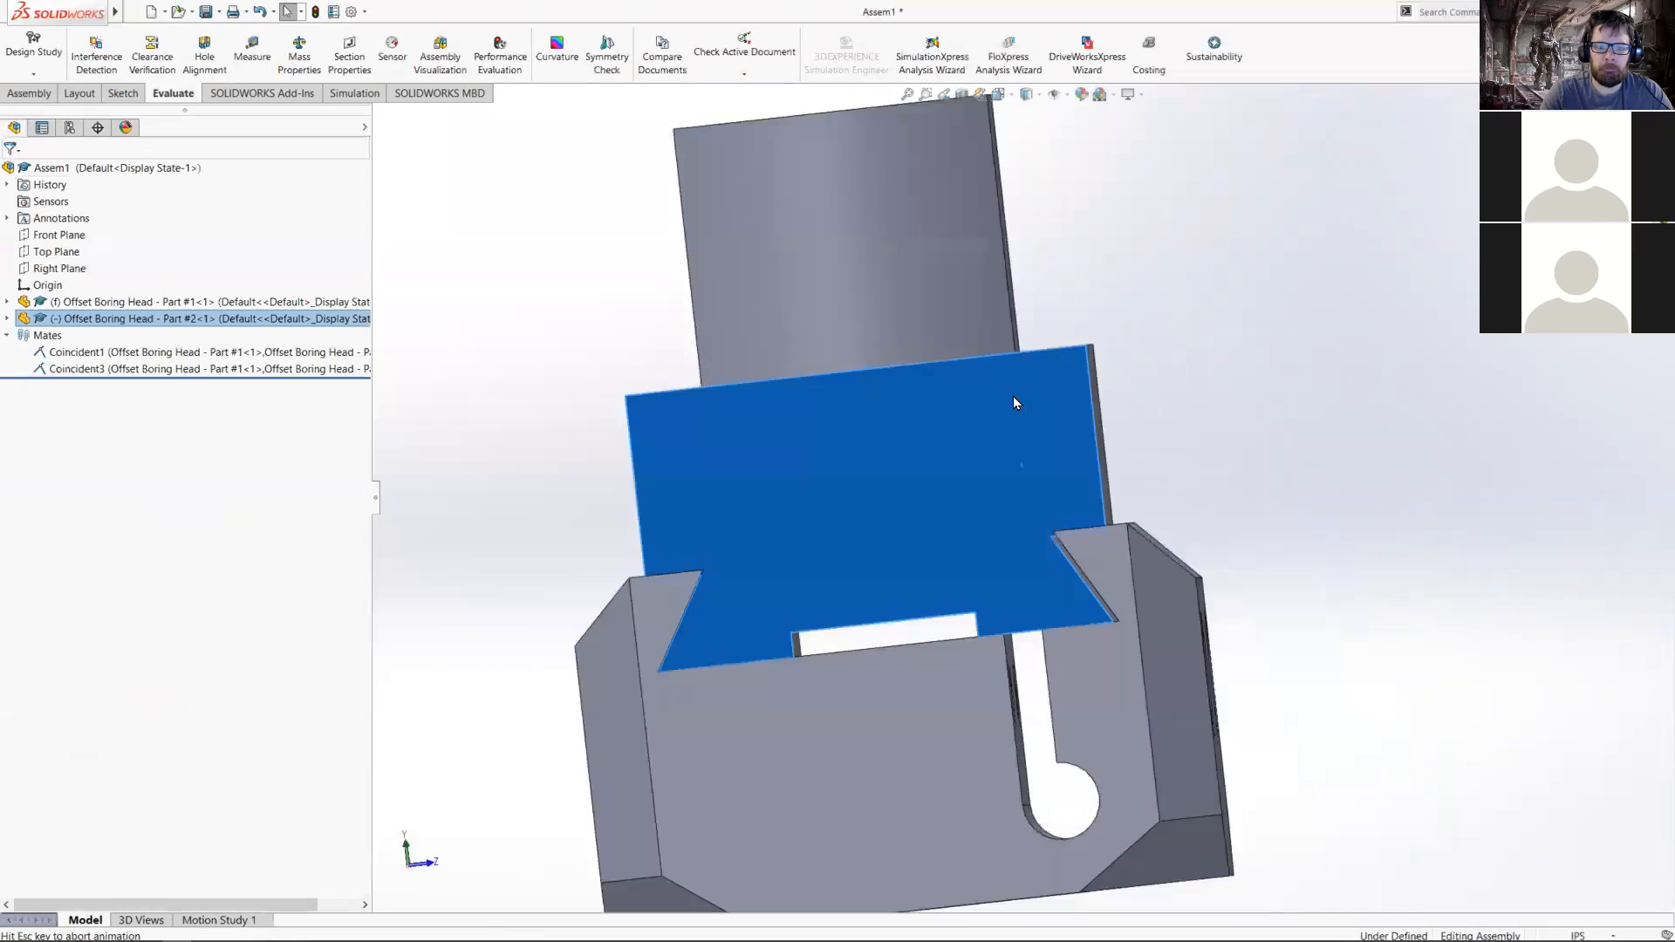
scroll(901, 512, down, 3)
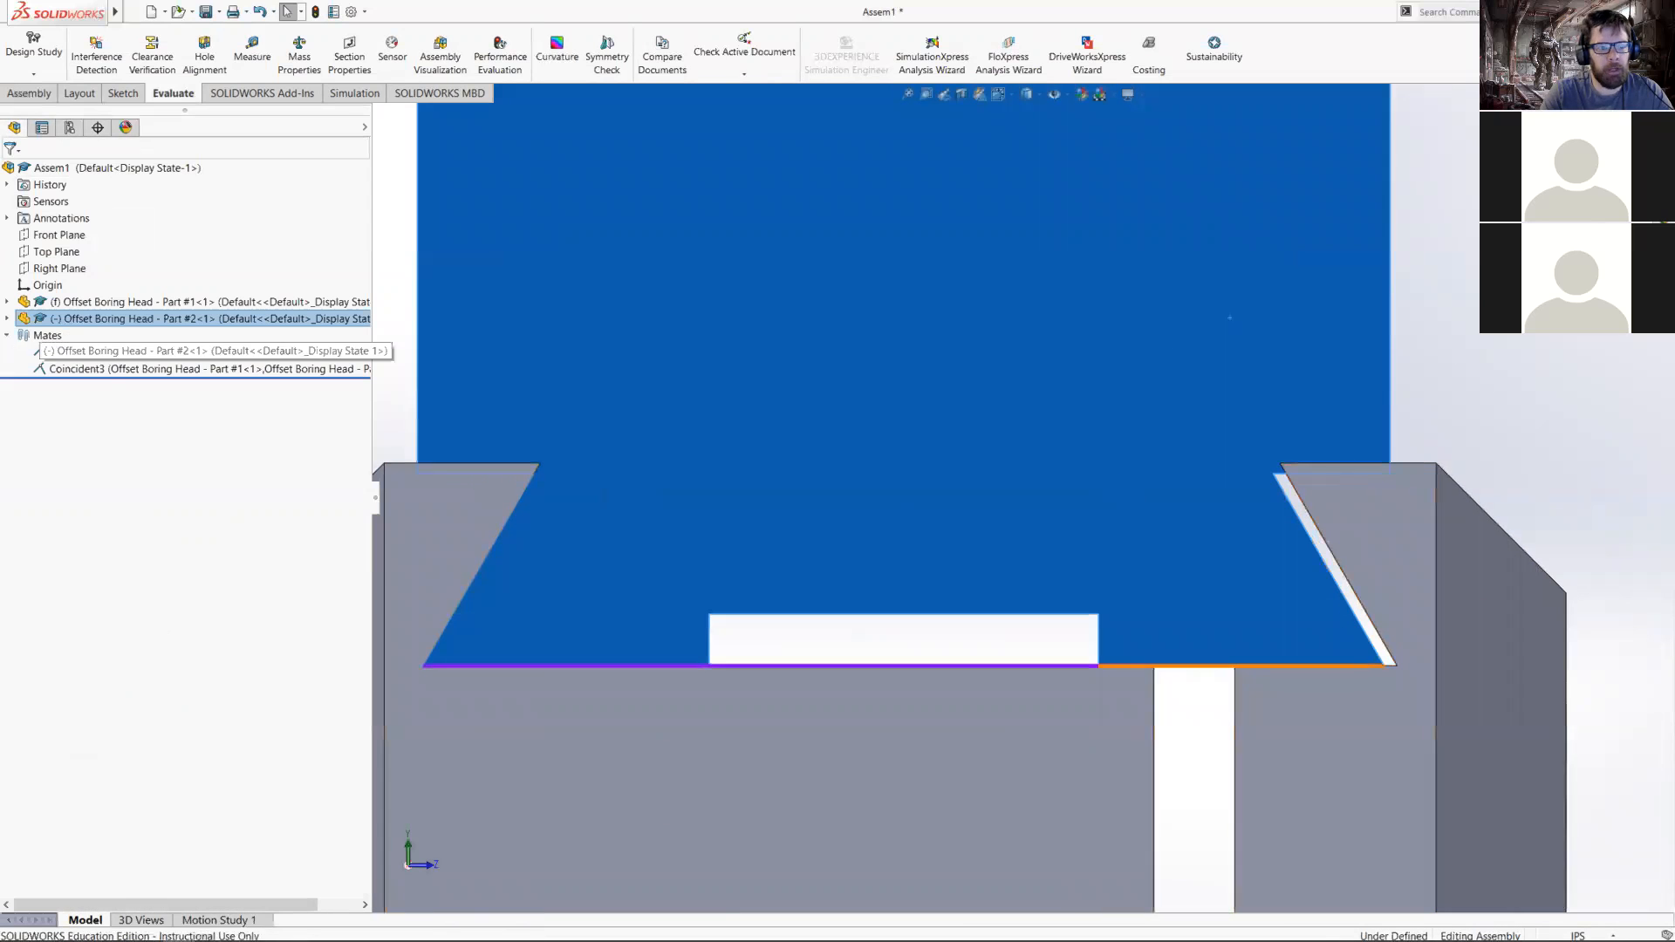
click(135, 353)
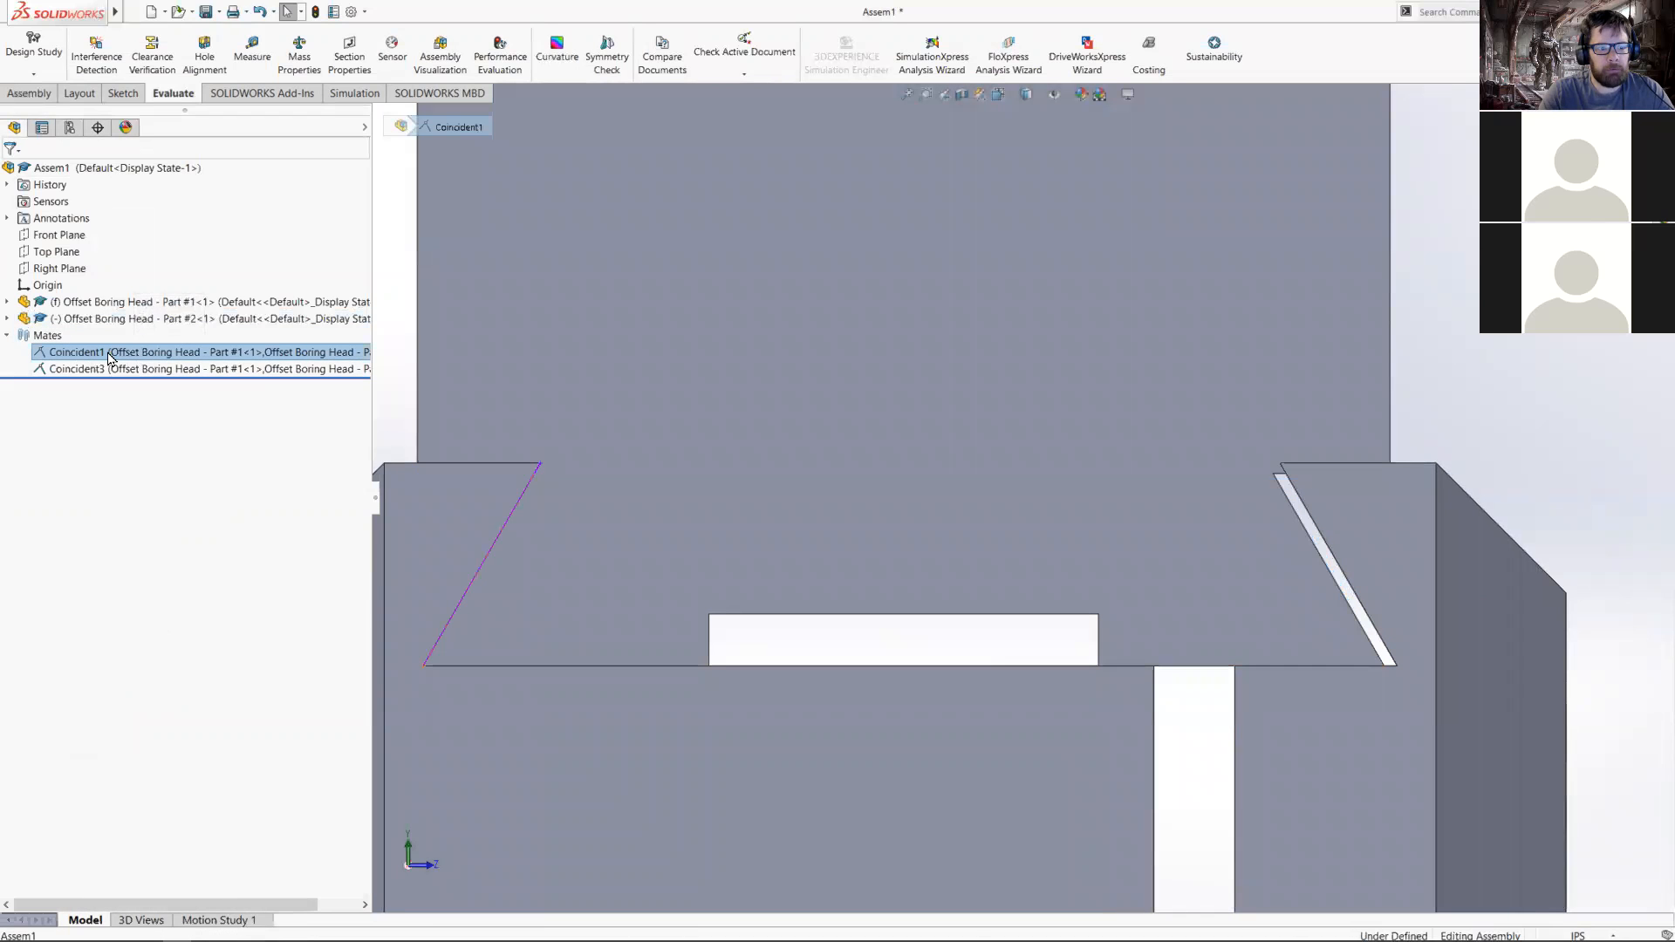
right_click(110, 358)
click(127, 381)
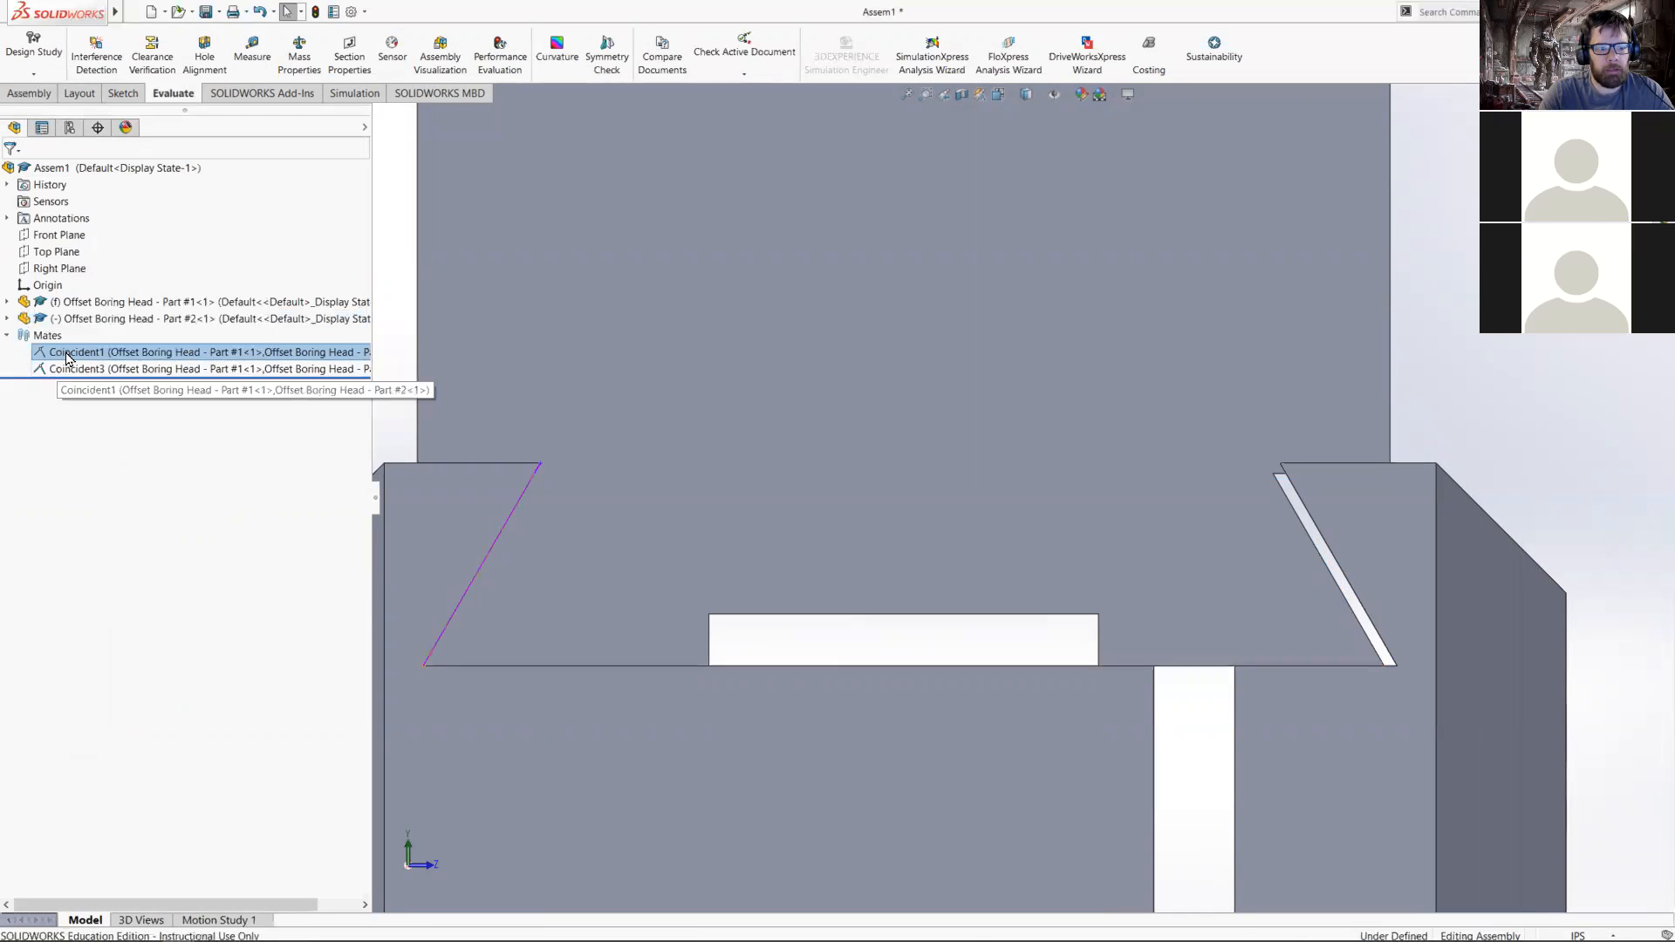
right_click(69, 353)
click(77, 313)
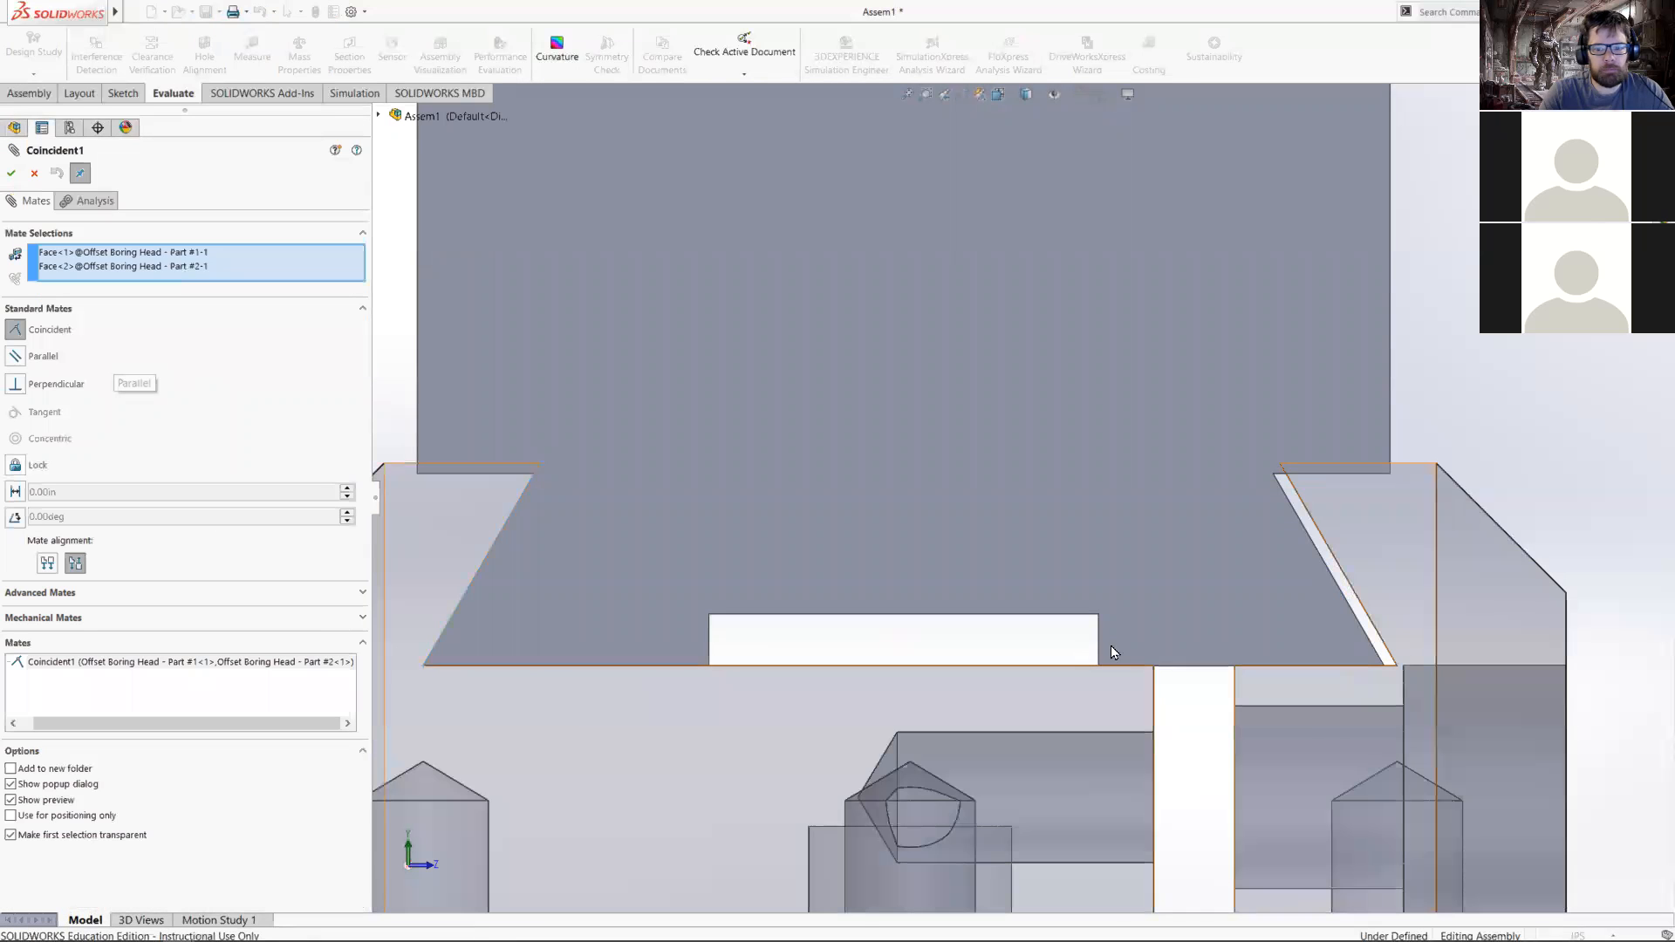
middle_drag(1178, 544, 698, 489)
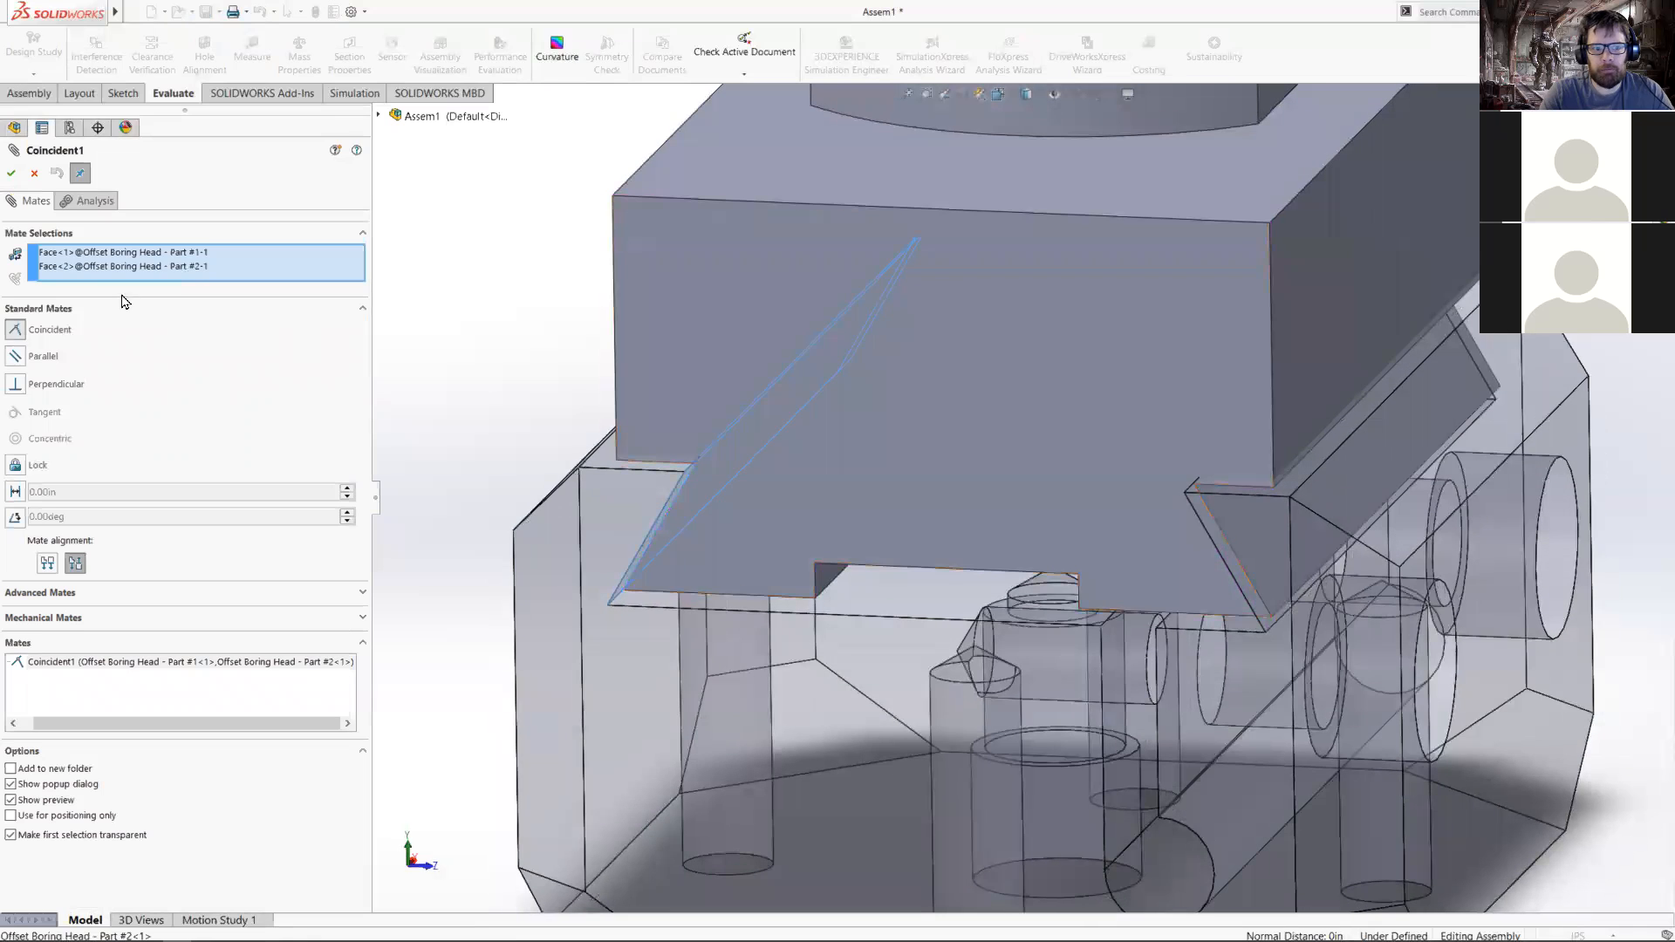
click(82, 252)
click(88, 267)
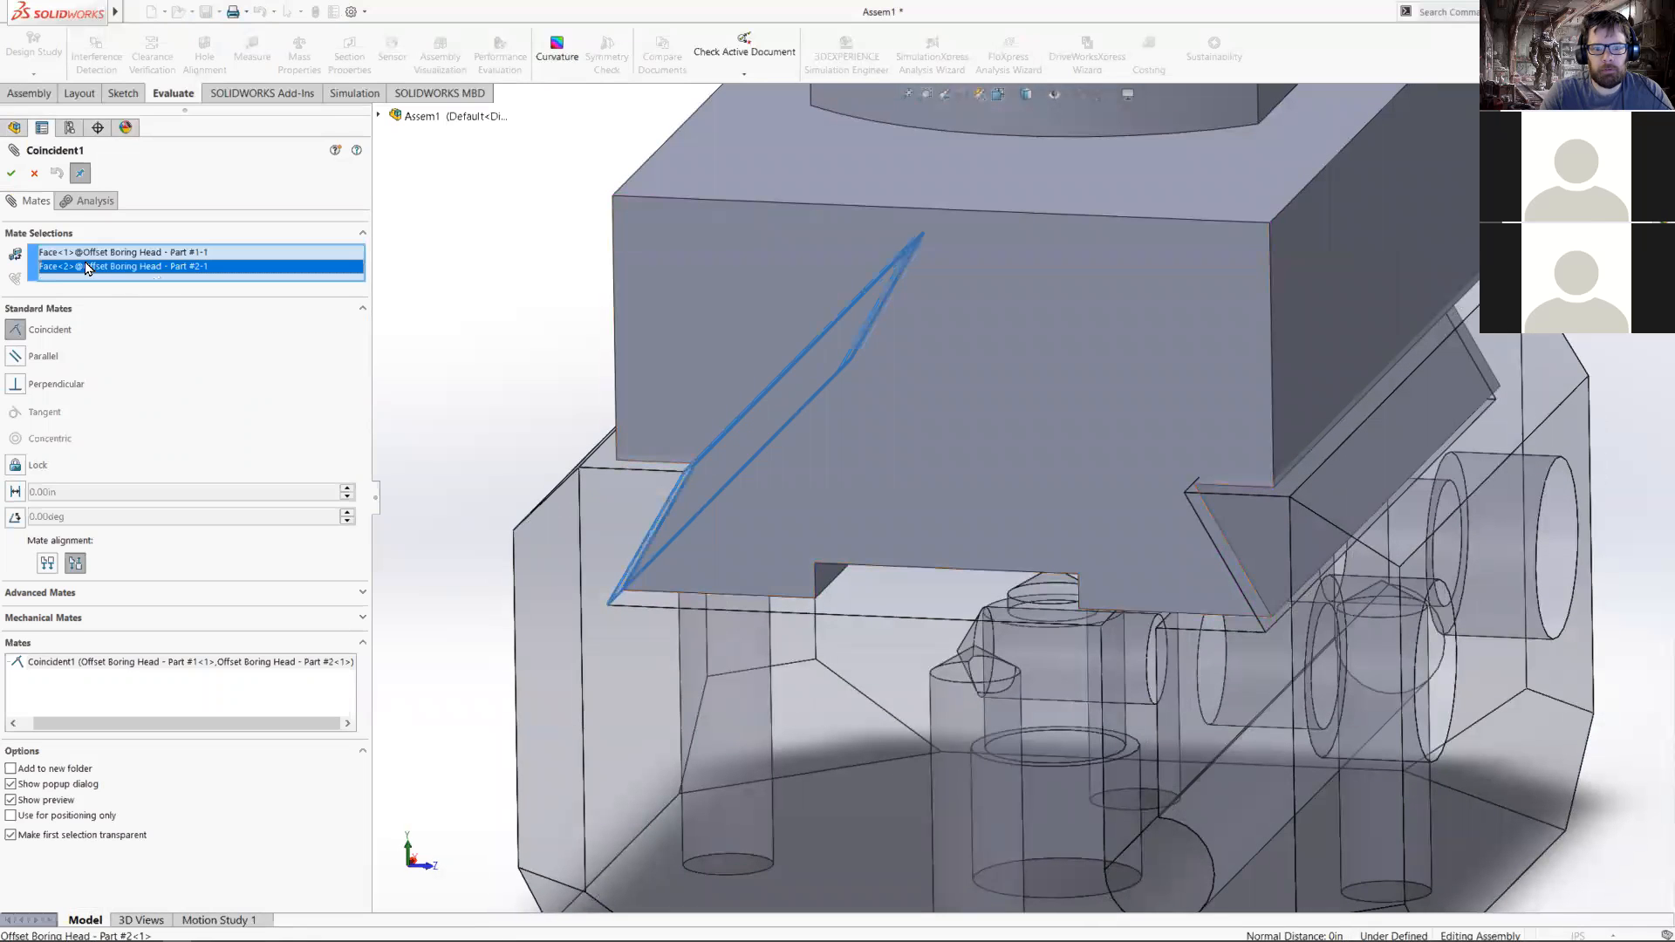
click(36, 174)
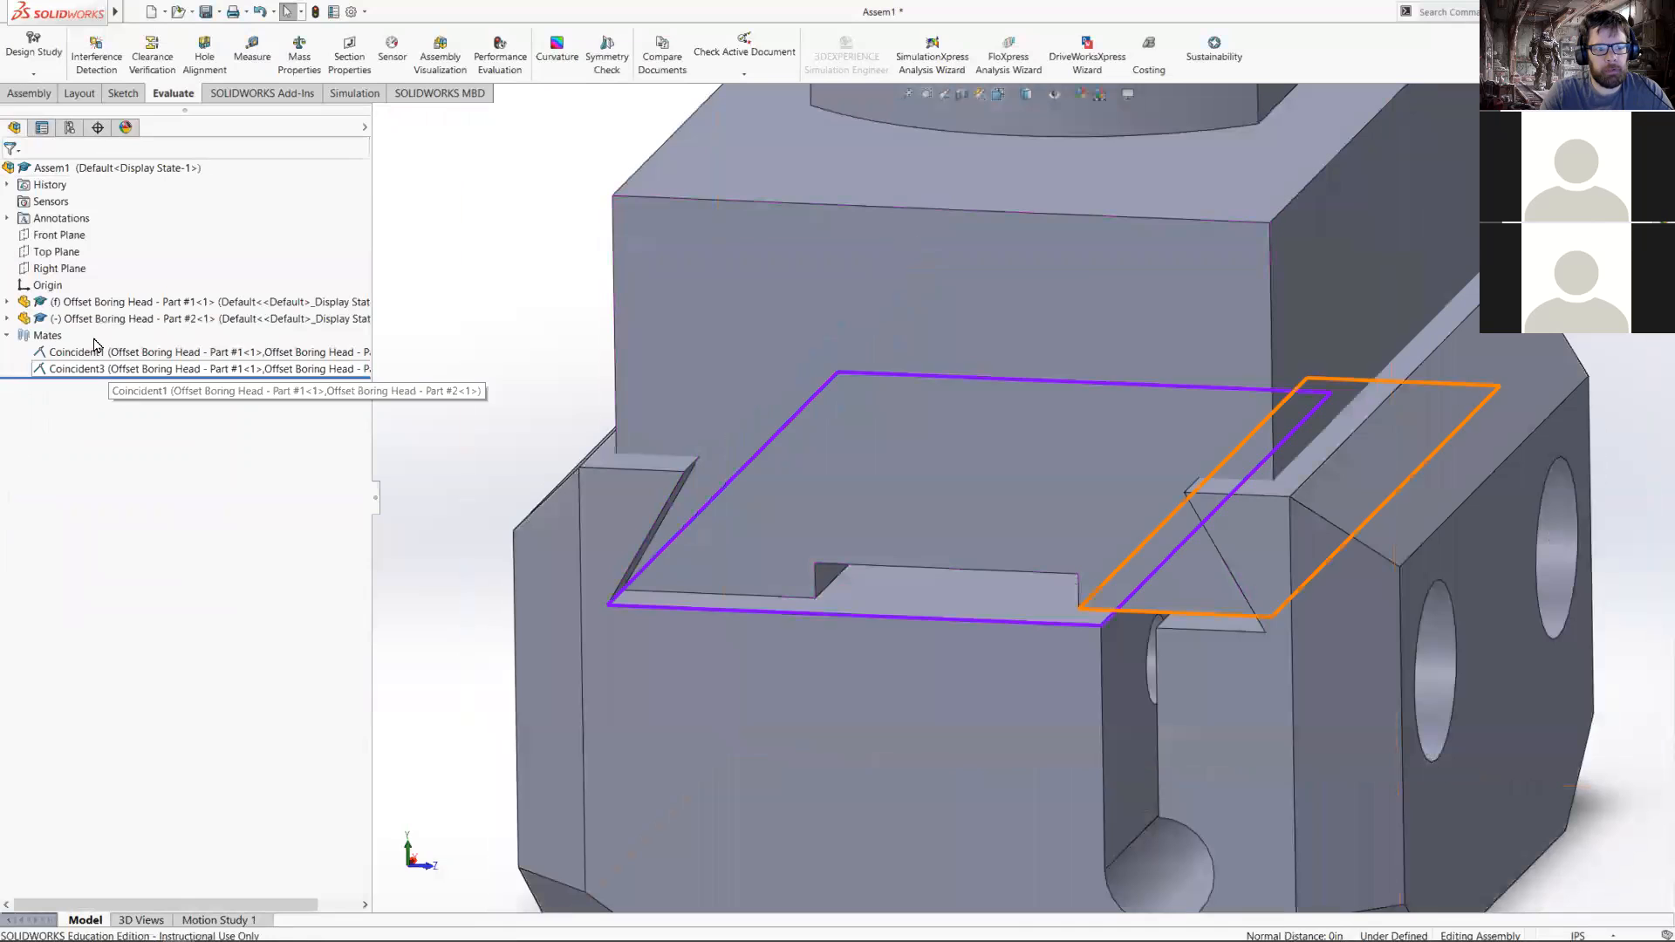
- Open the slot-floor coincident mate for editing and clear both of its face selections
click(99, 370)
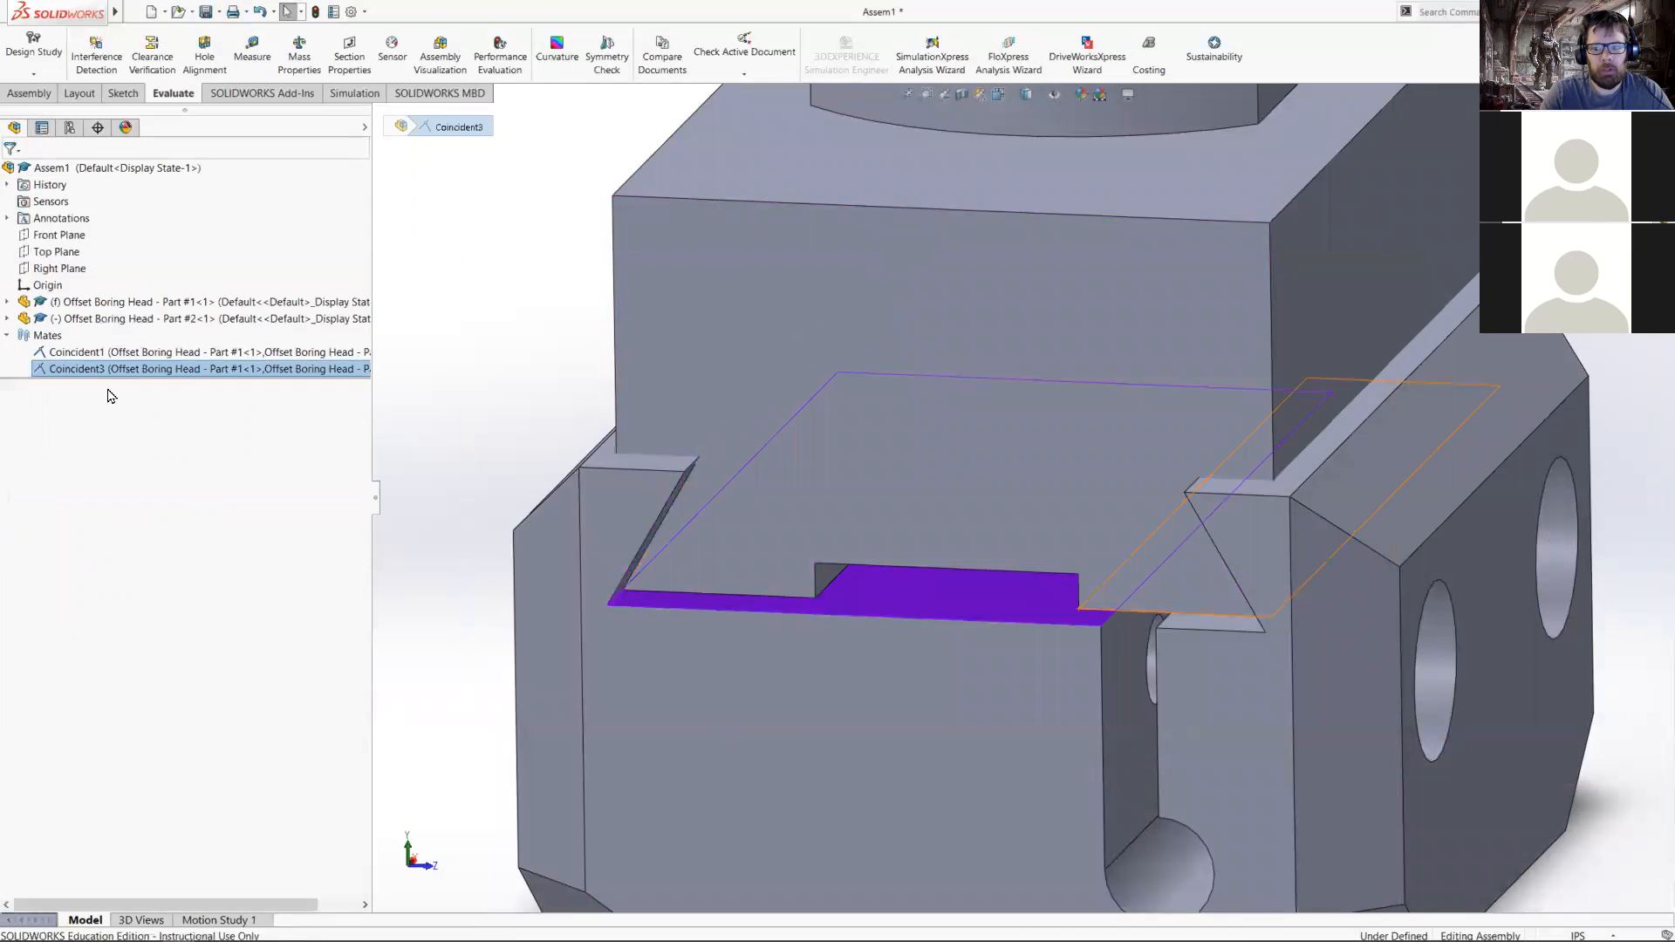
click(108, 350)
click(136, 269)
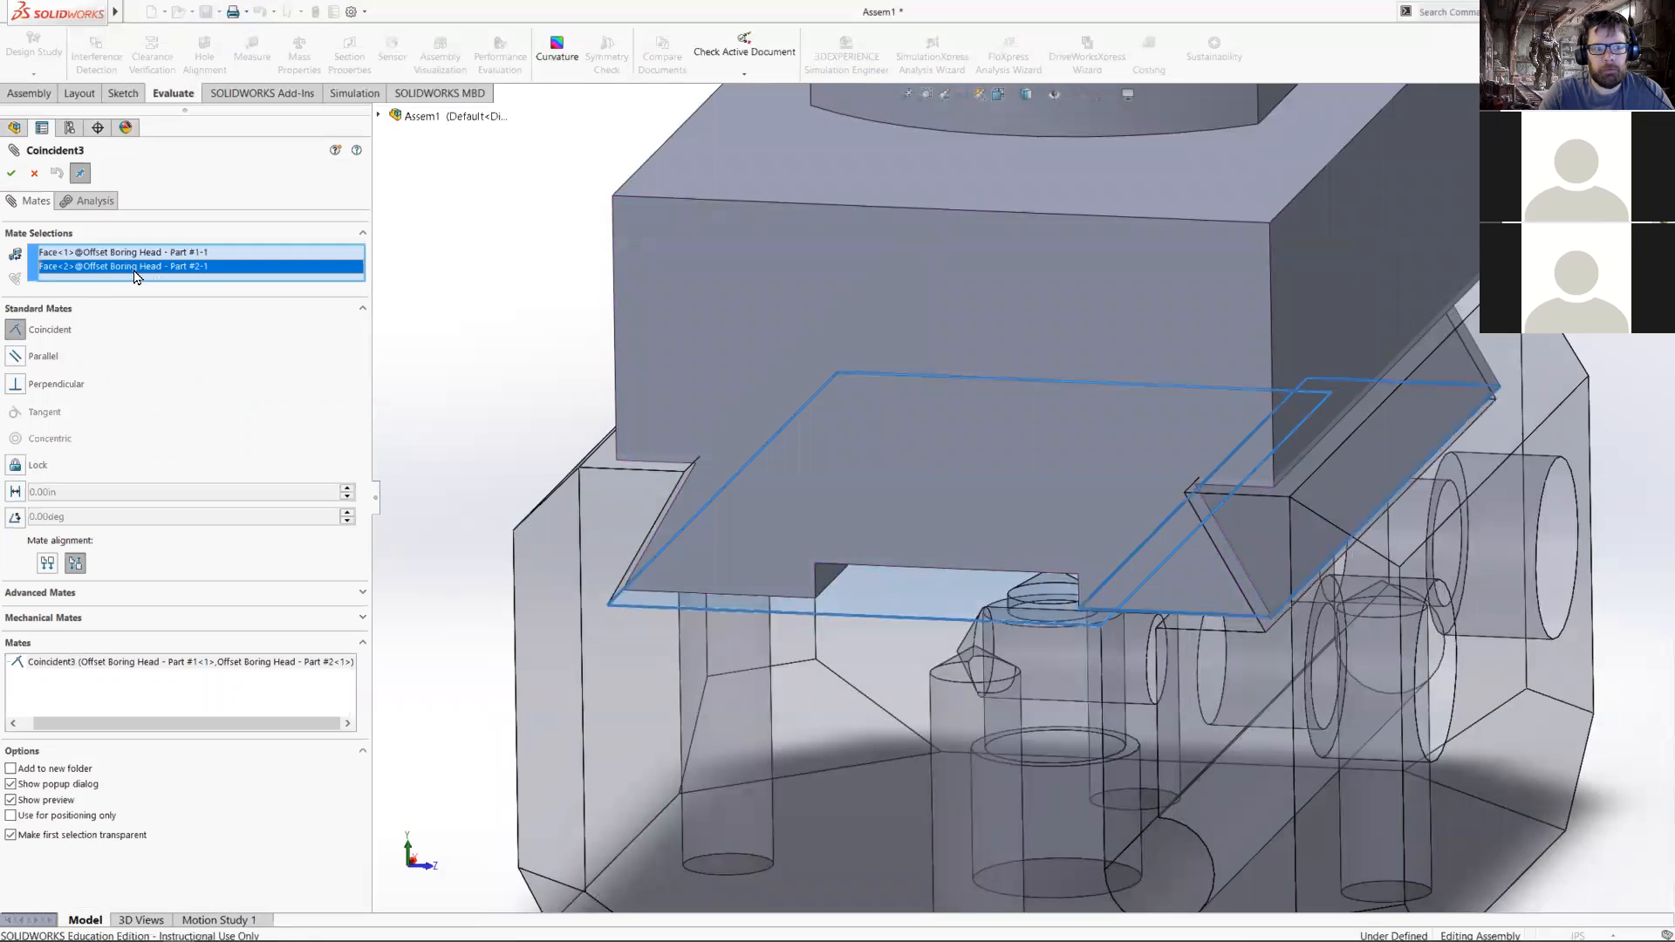
right_click(144, 252)
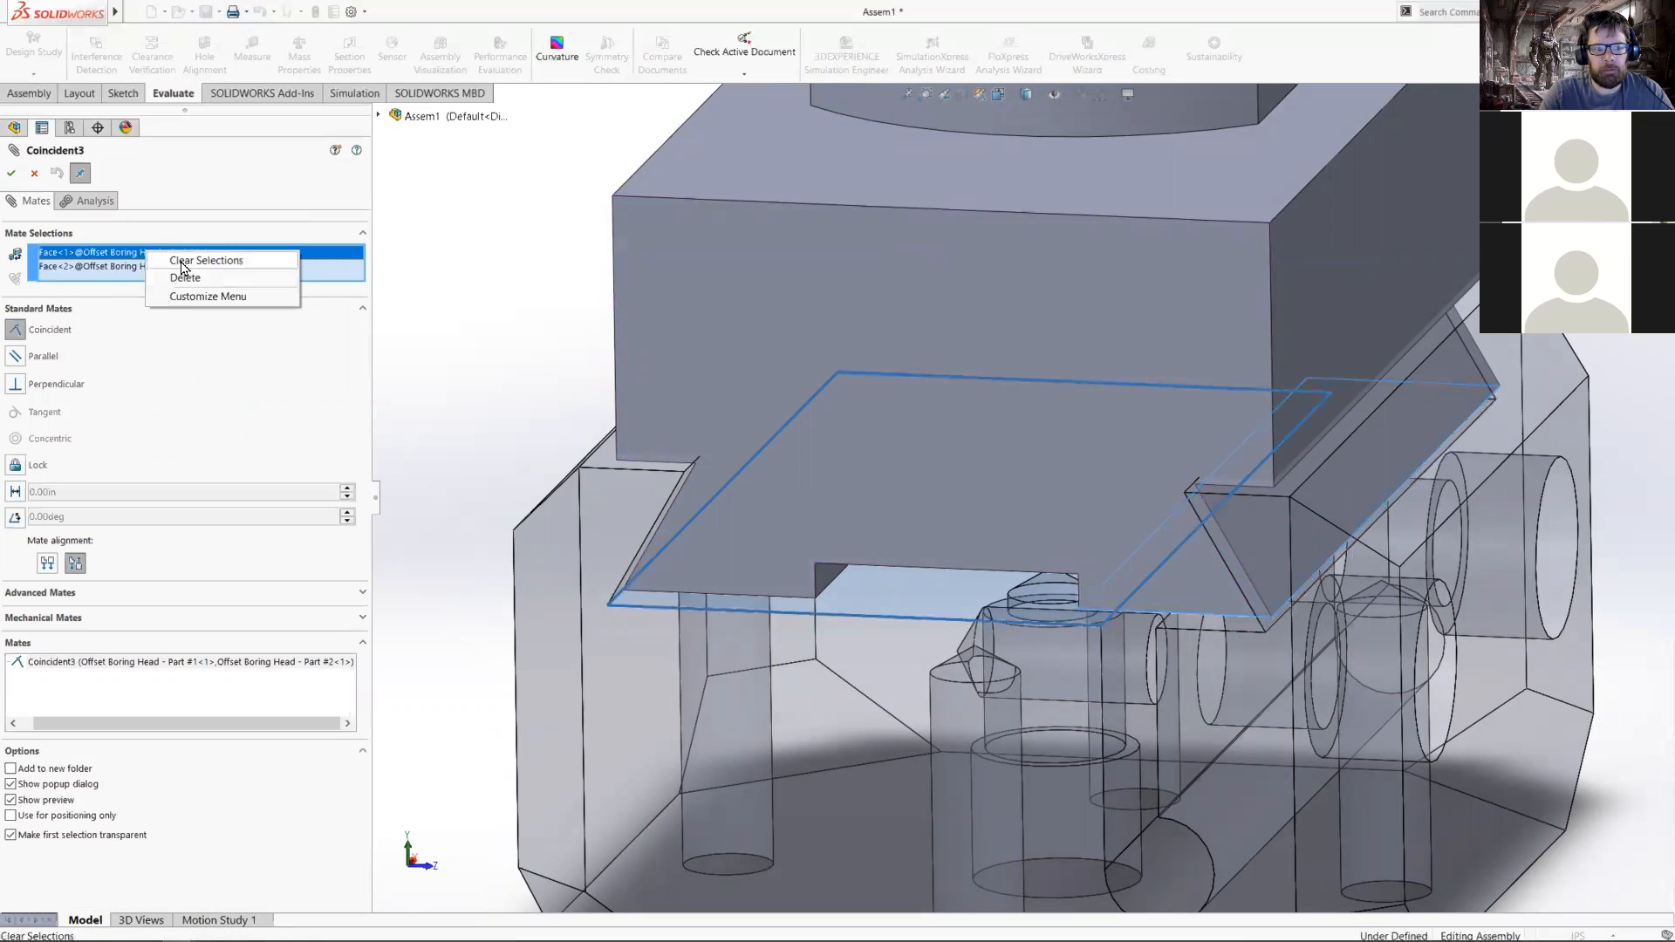
click(181, 266)
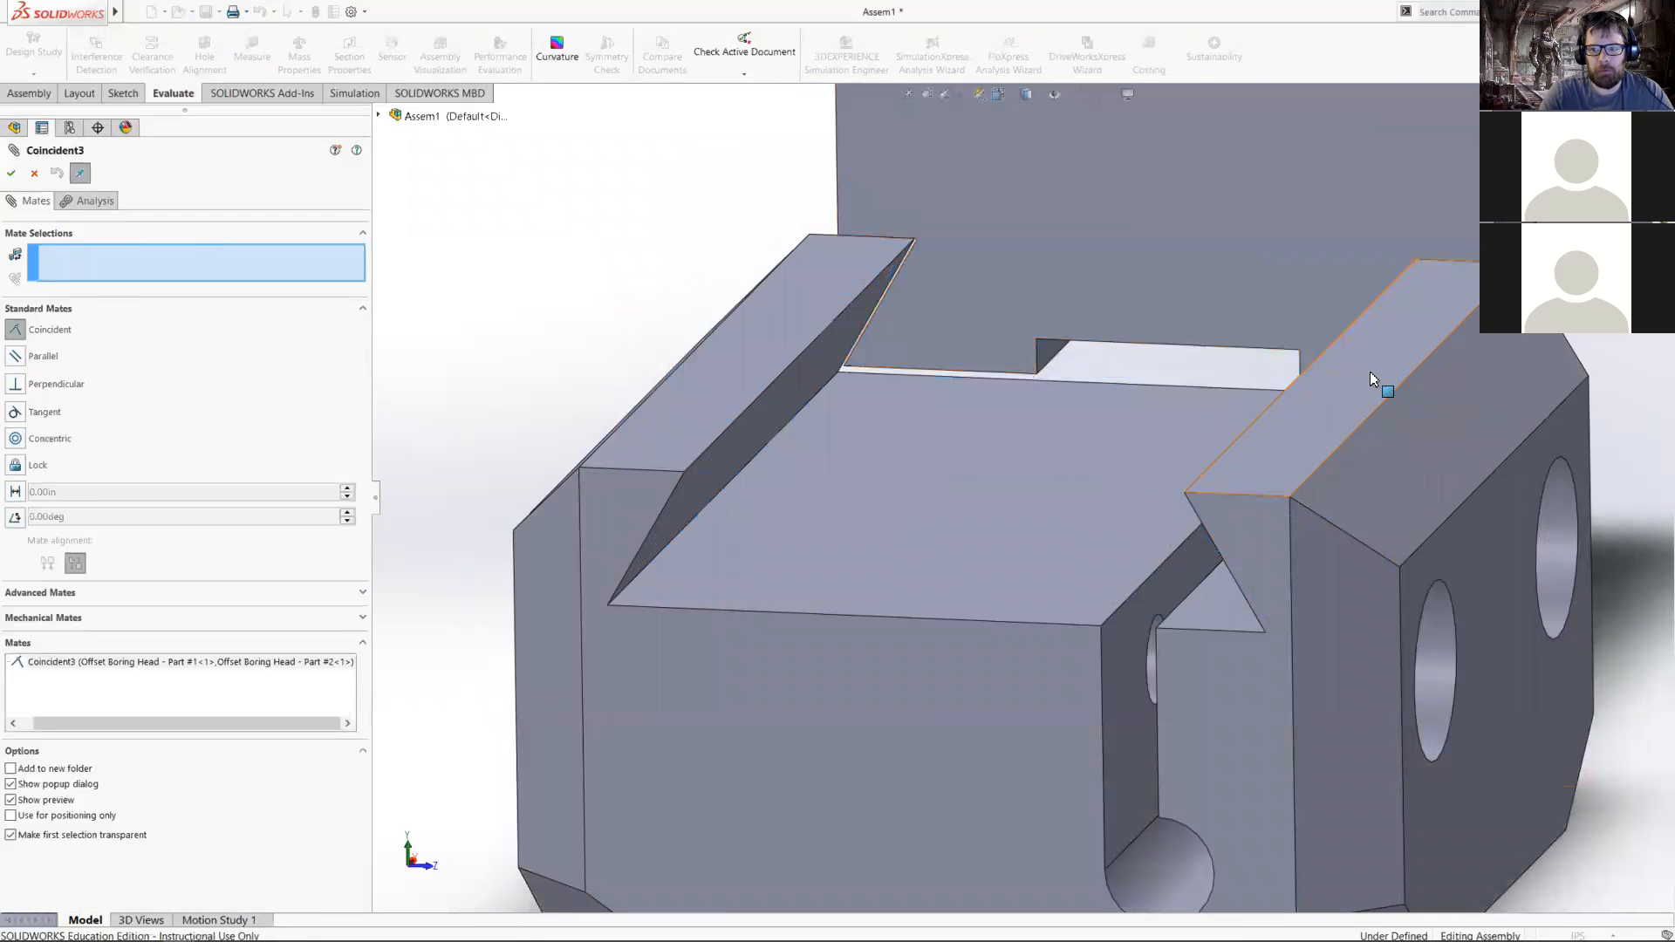
- Redefine the mate as coincident between Part #1's top face beside the slot and Part #2's matching shoulder underside
click(1374, 379)
scroll(1265, 484, up, 3)
middle_drag(1451, 430, 1283, 262)
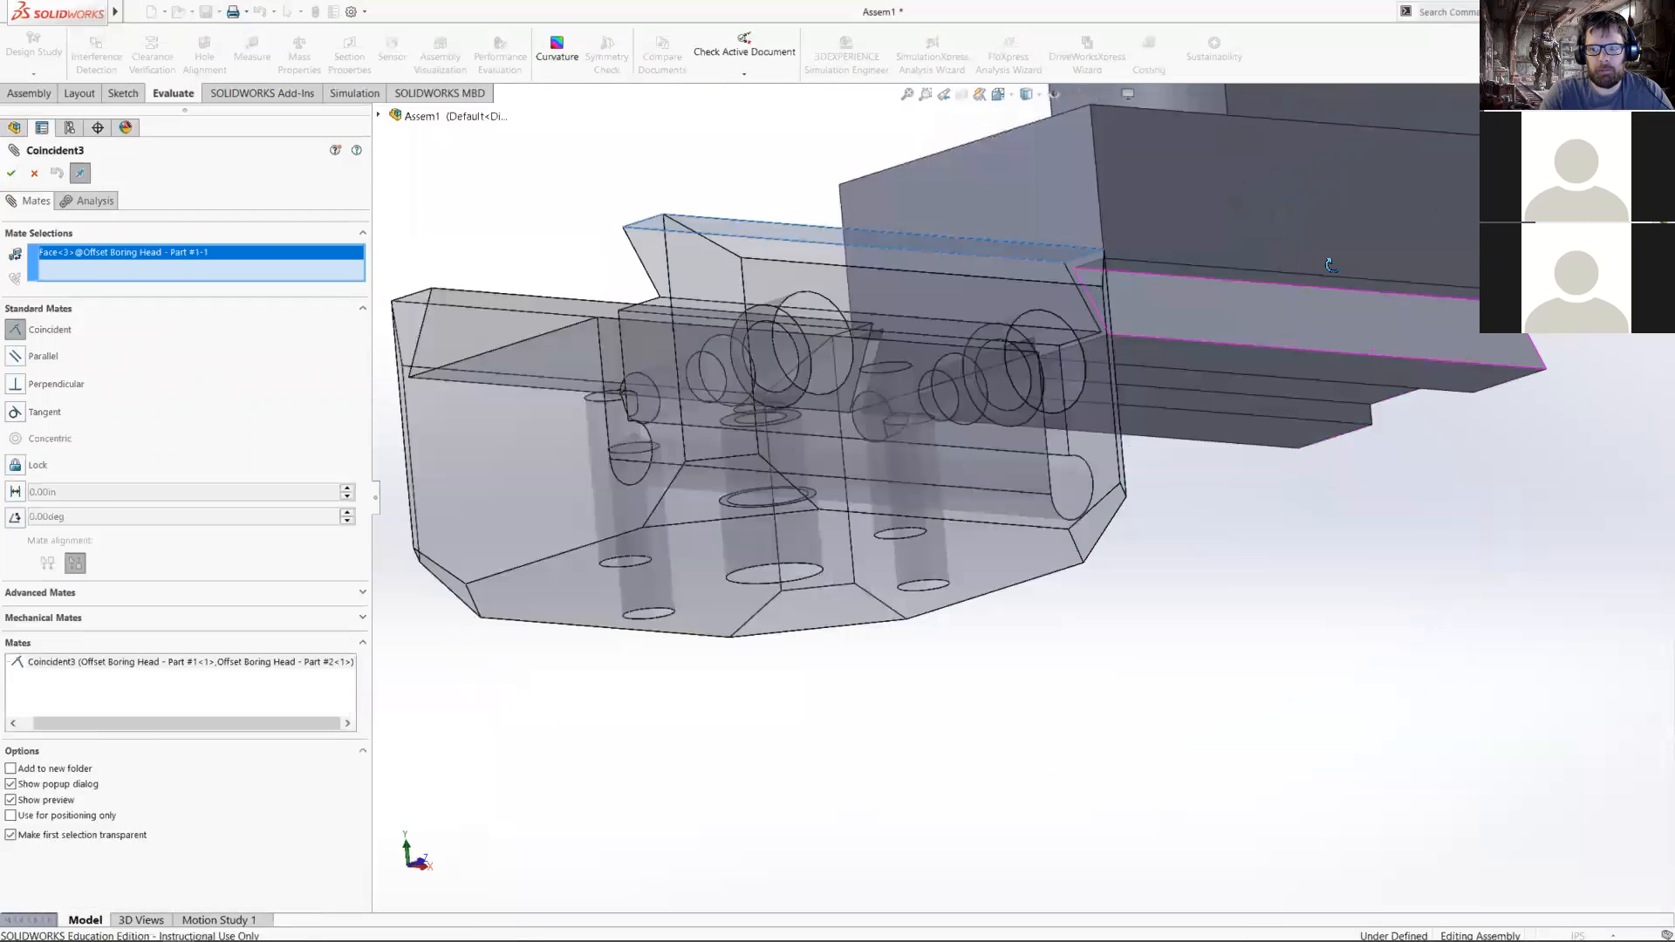
scroll(1283, 267, down, 4)
click(1269, 276)
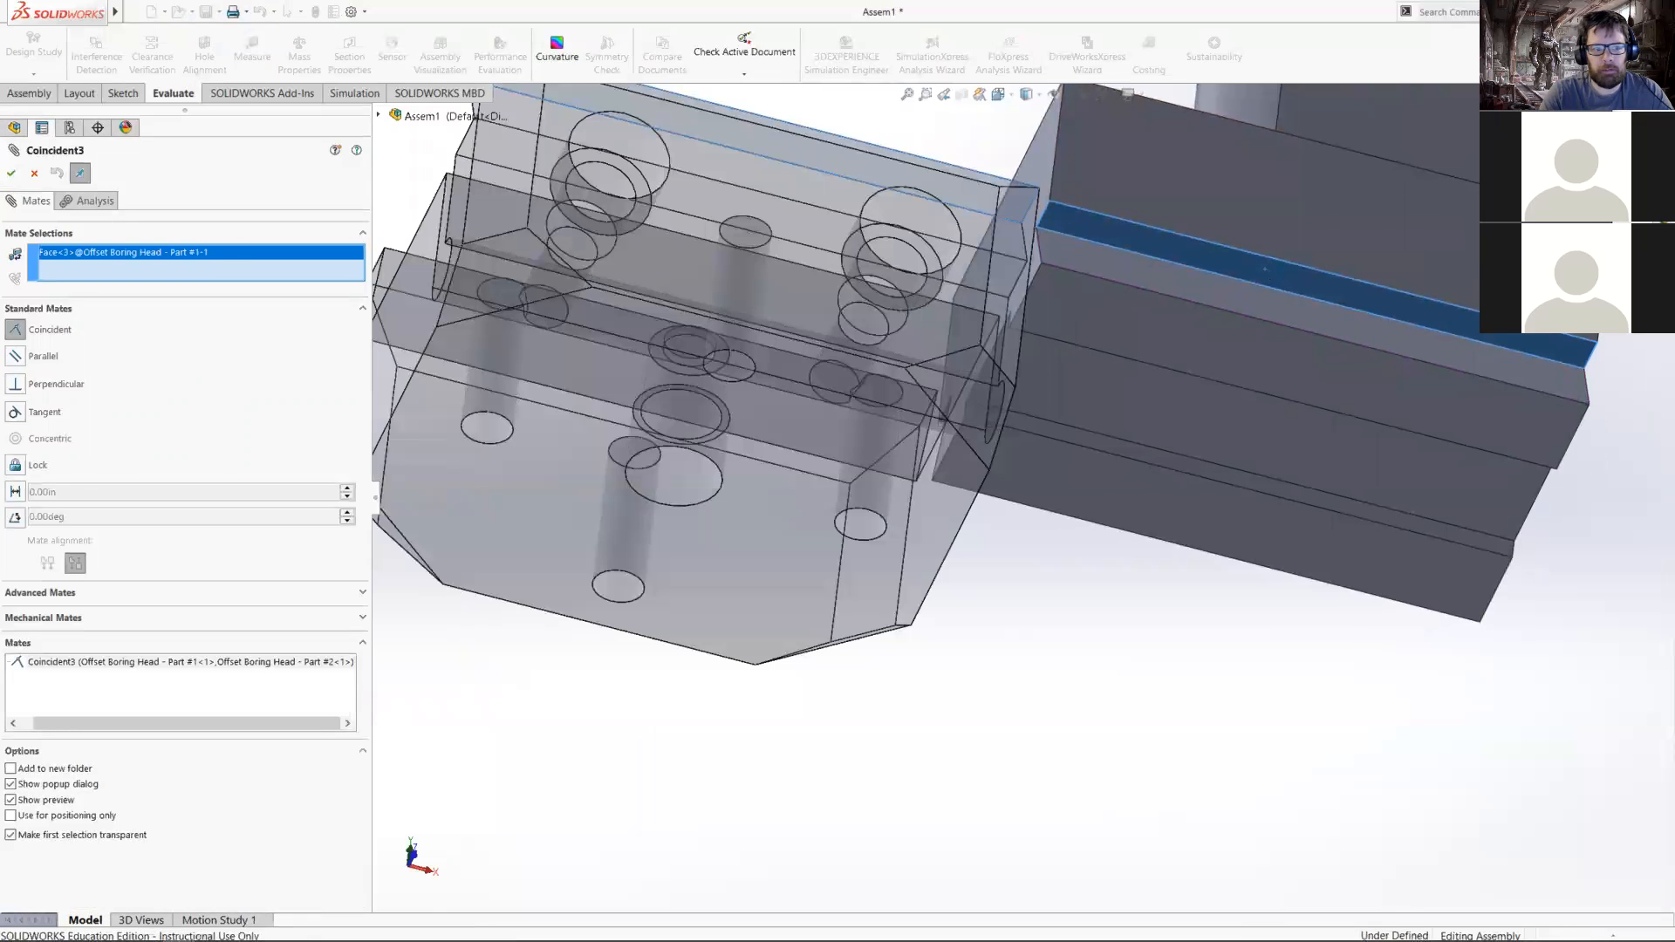
click(11, 174)
click(12, 174)
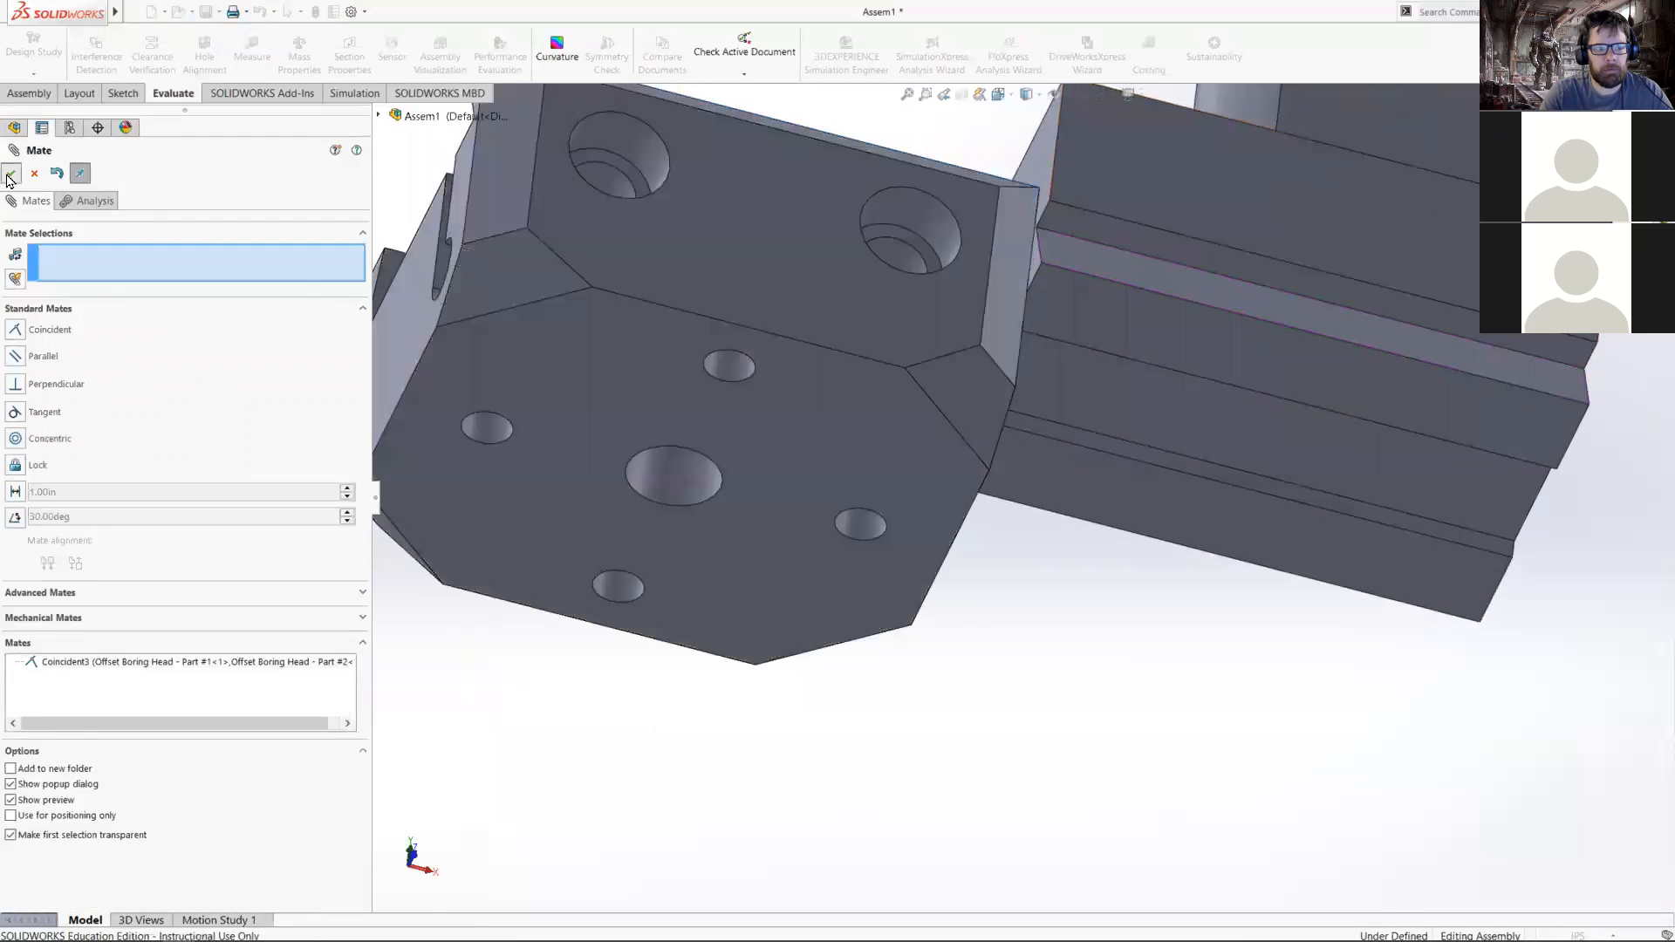
- View Part #1's slotted end face straight on and inspect the dovetail fit at the shoulders and slot floor
scroll(698, 340, up, 3)
click(736, 421)
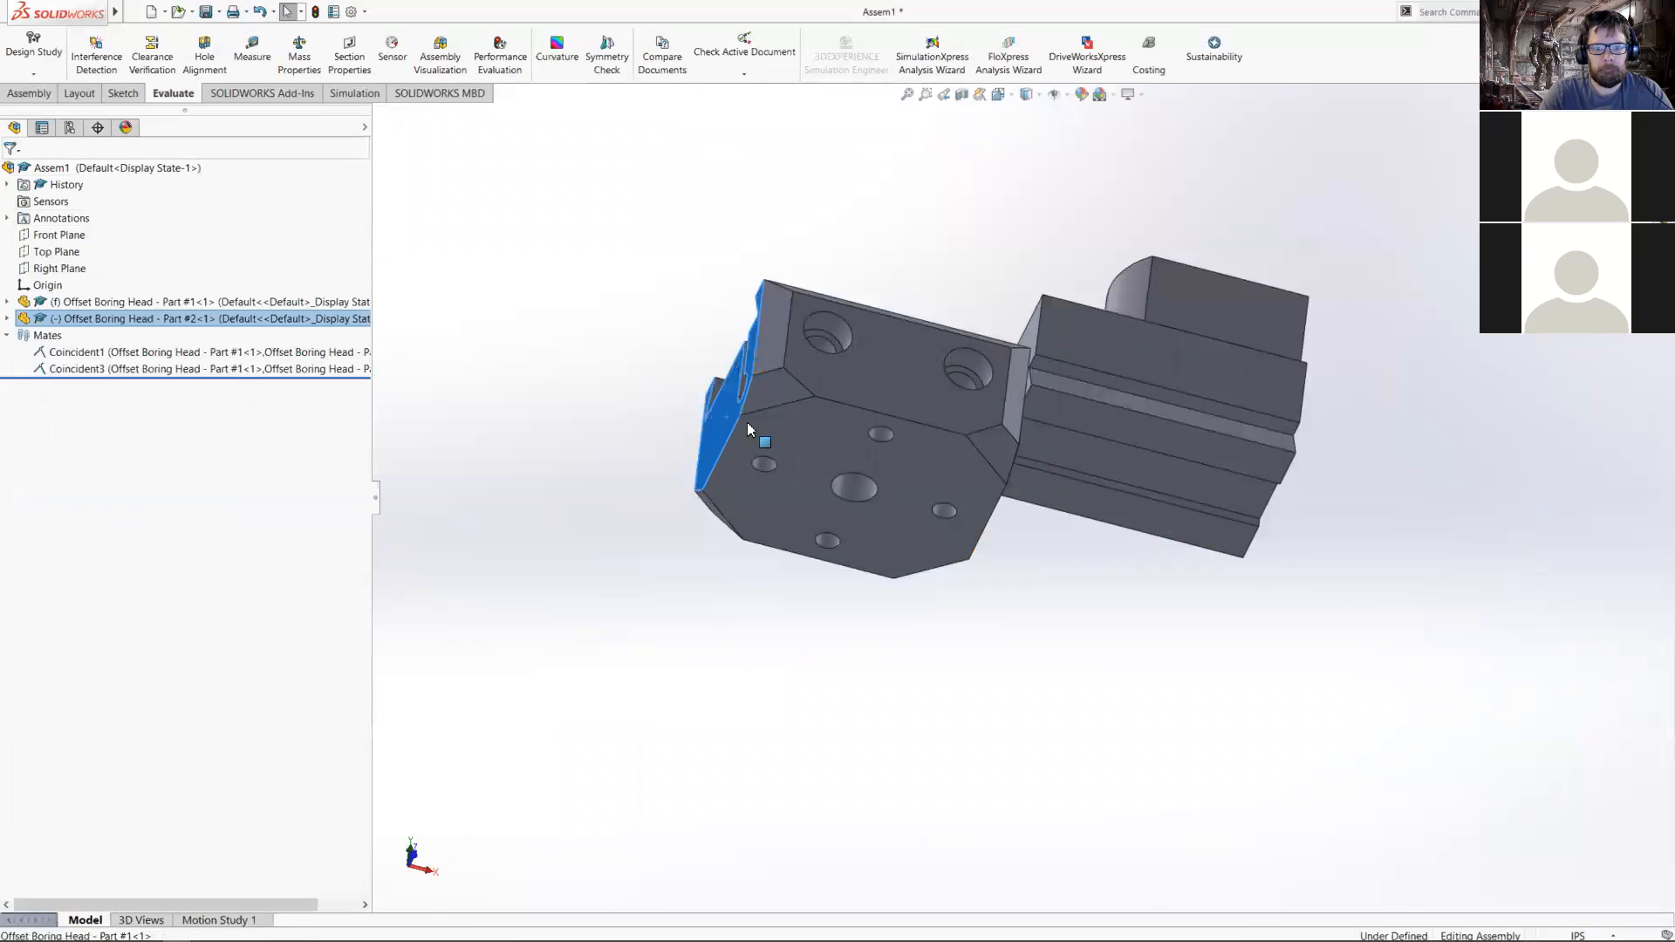
right_click(736, 421)
click(820, 409)
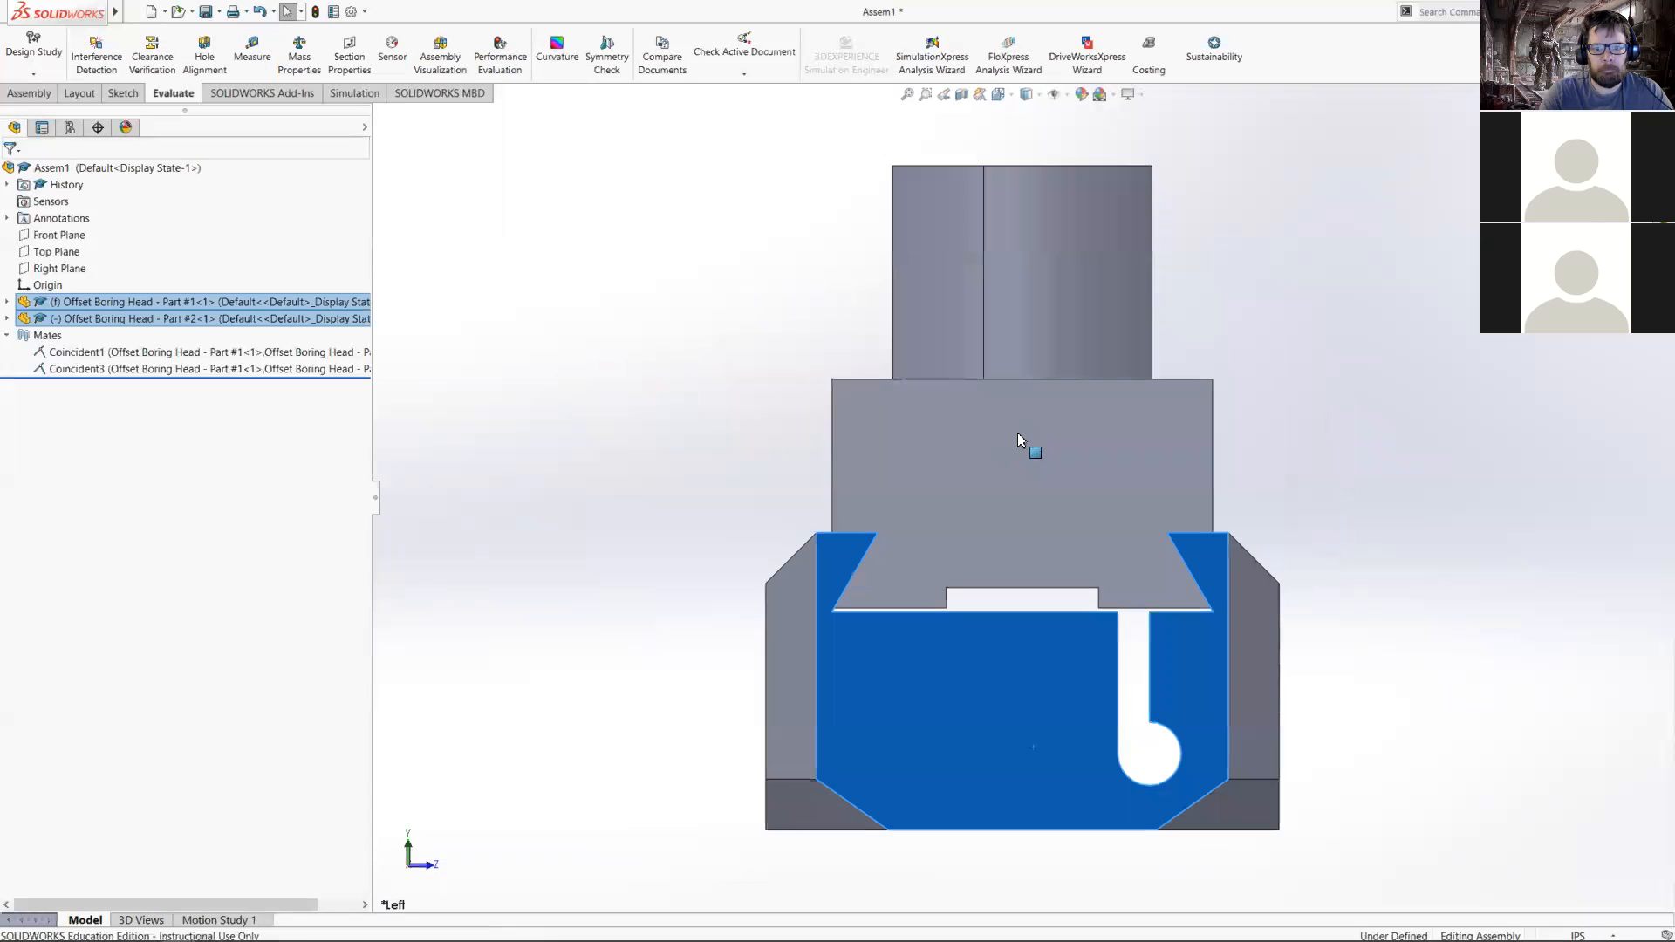
click(1055, 508)
scroll(1147, 560, down, 3)
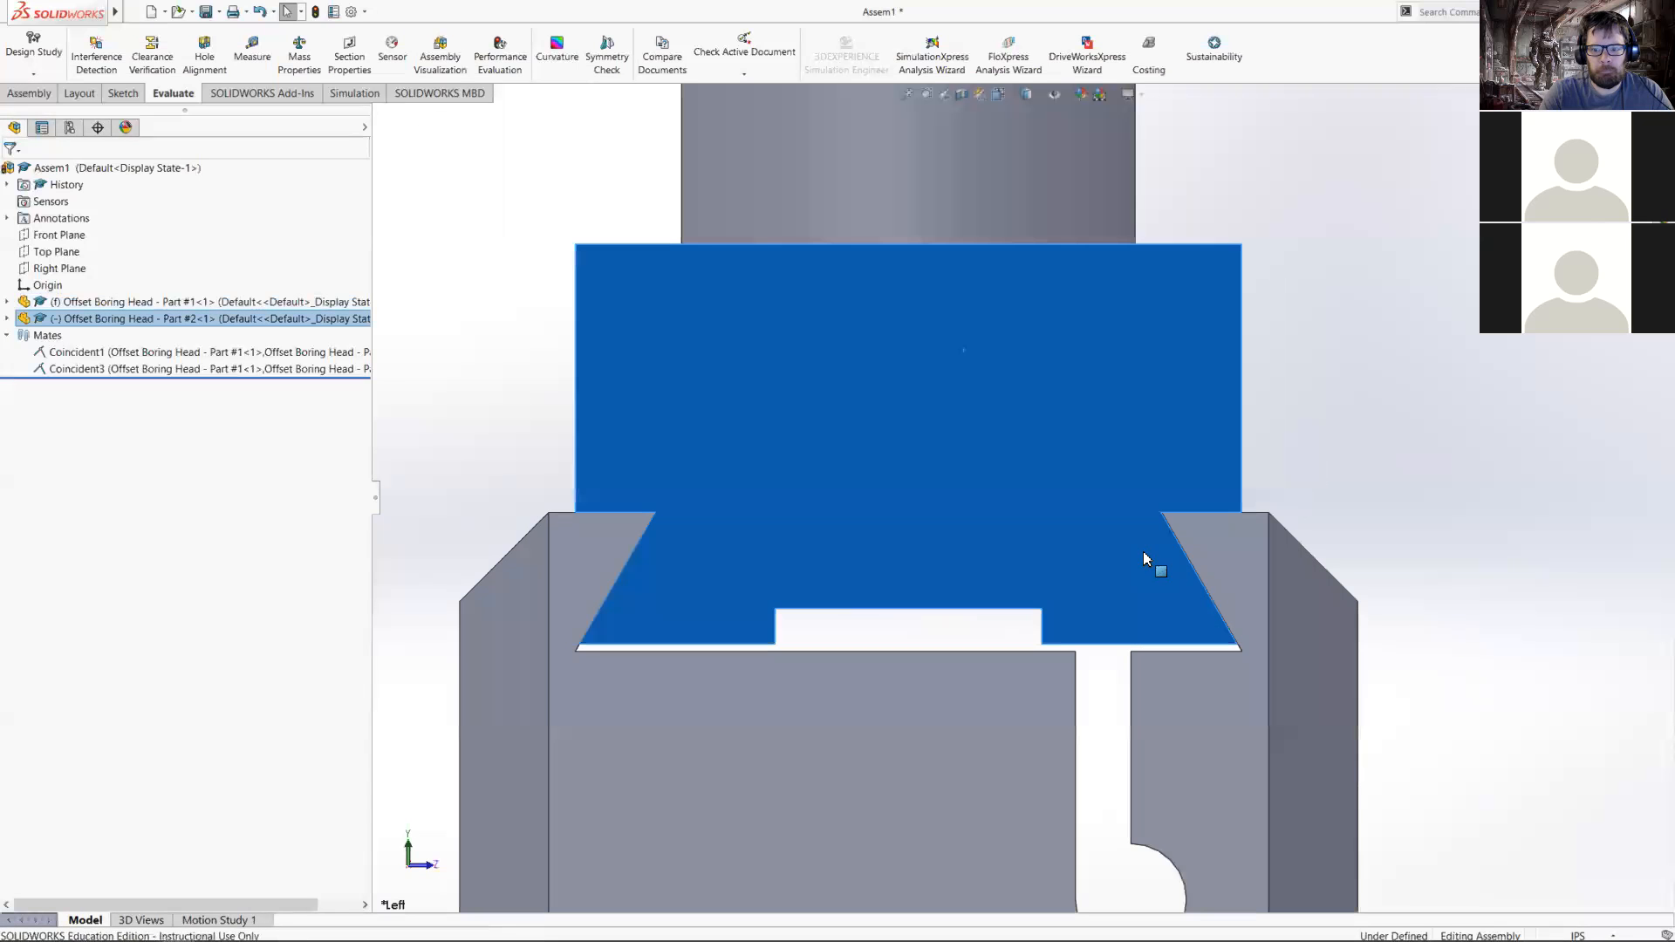
scroll(741, 580, up, 3)
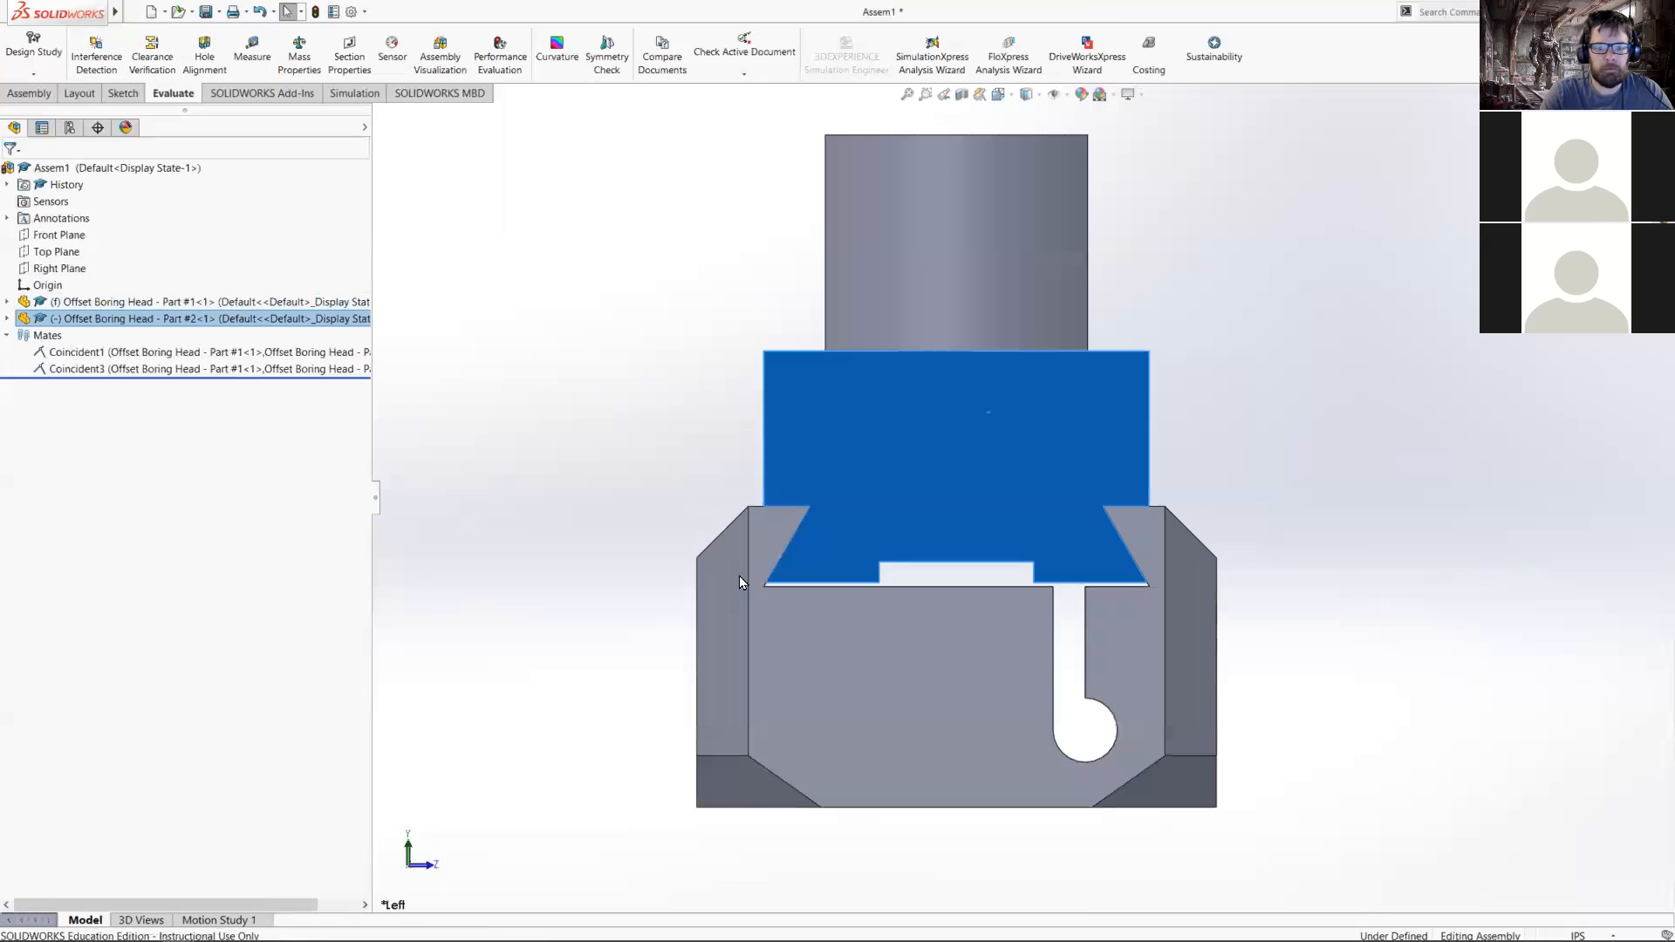
- Run Interference Detection between Offset Boring Head Part #1 and Part #2, and close the check
click(924, 699)
ctrl+click(934, 306)
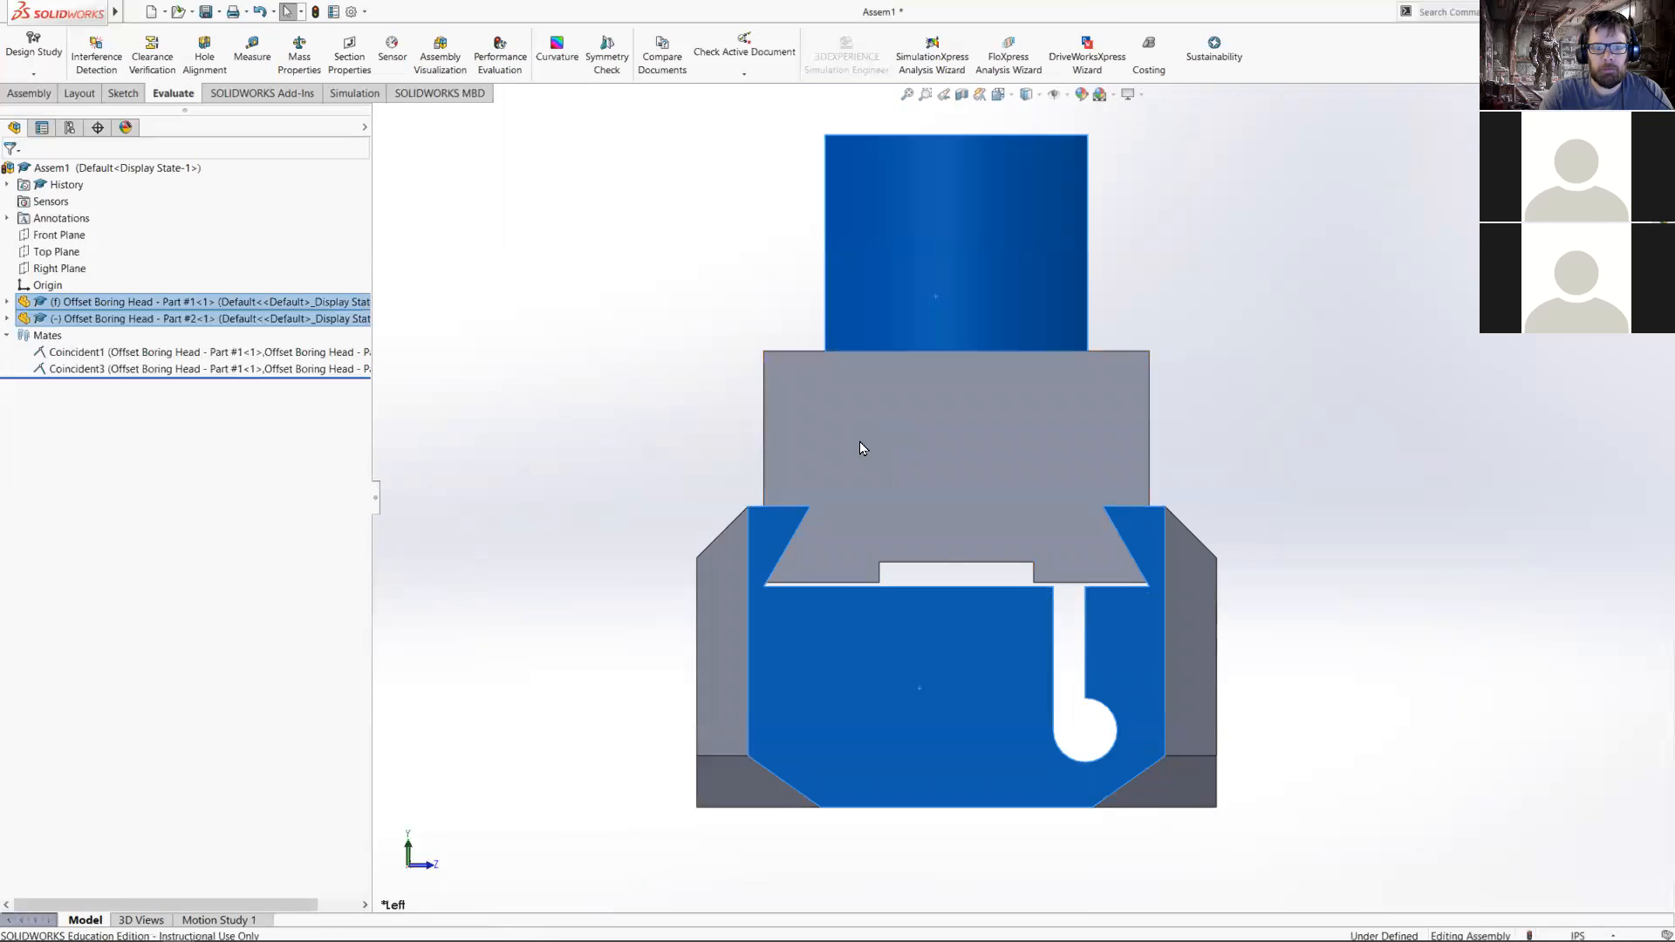
click(860, 438)
ctrl+click(88, 305)
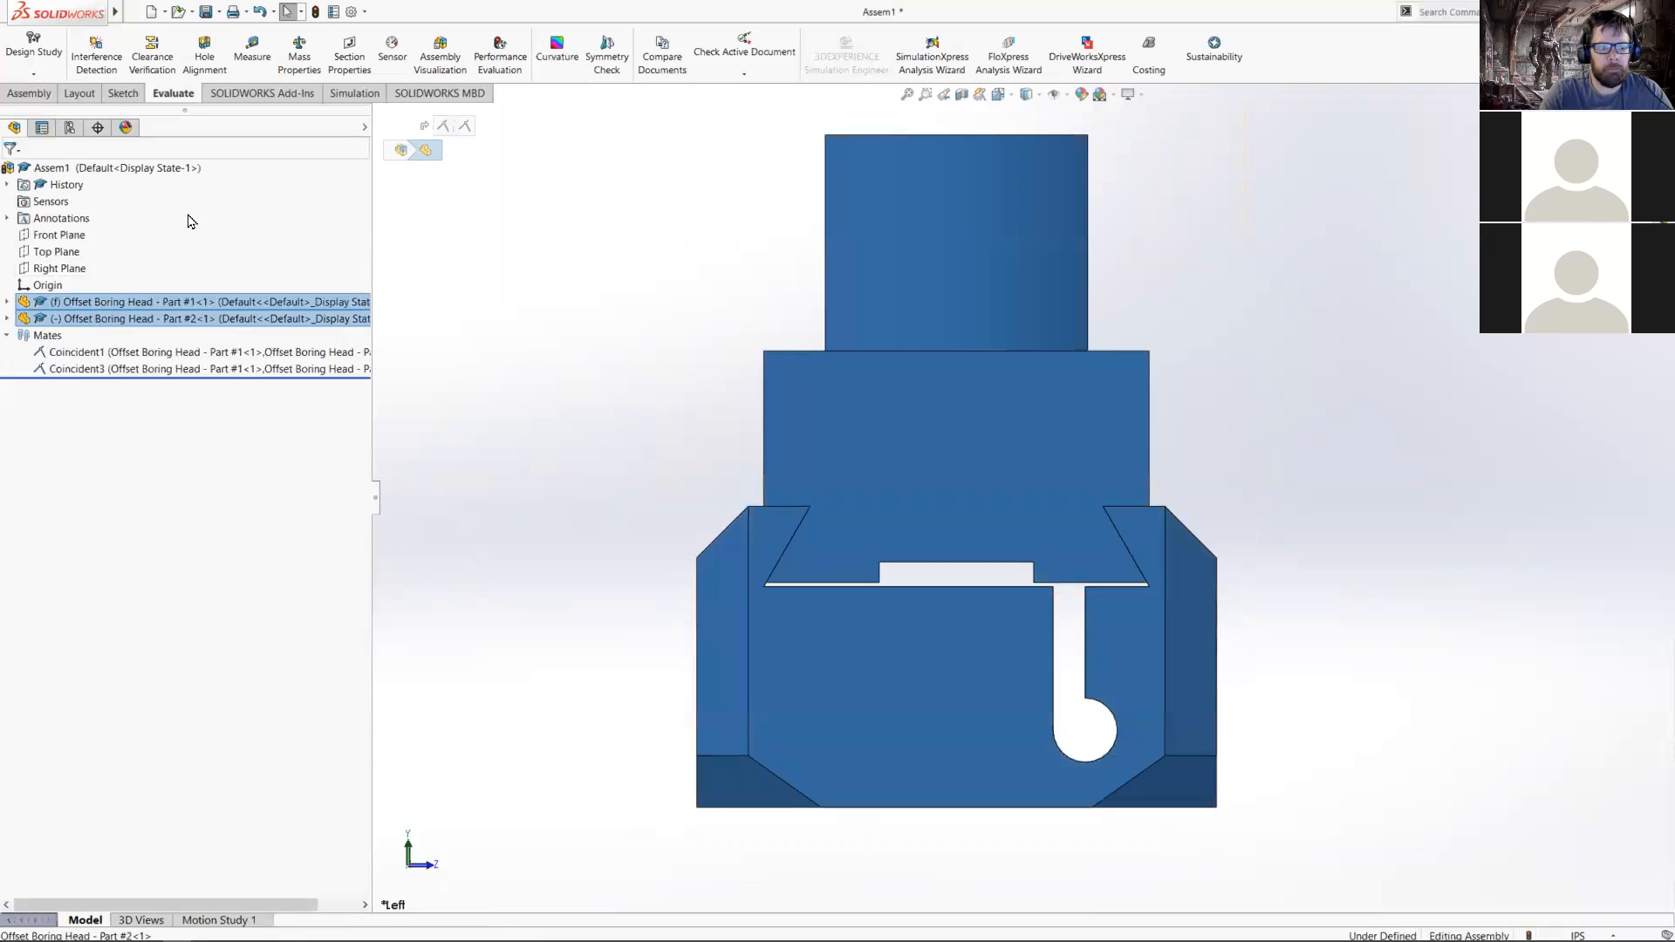
click(110, 59)
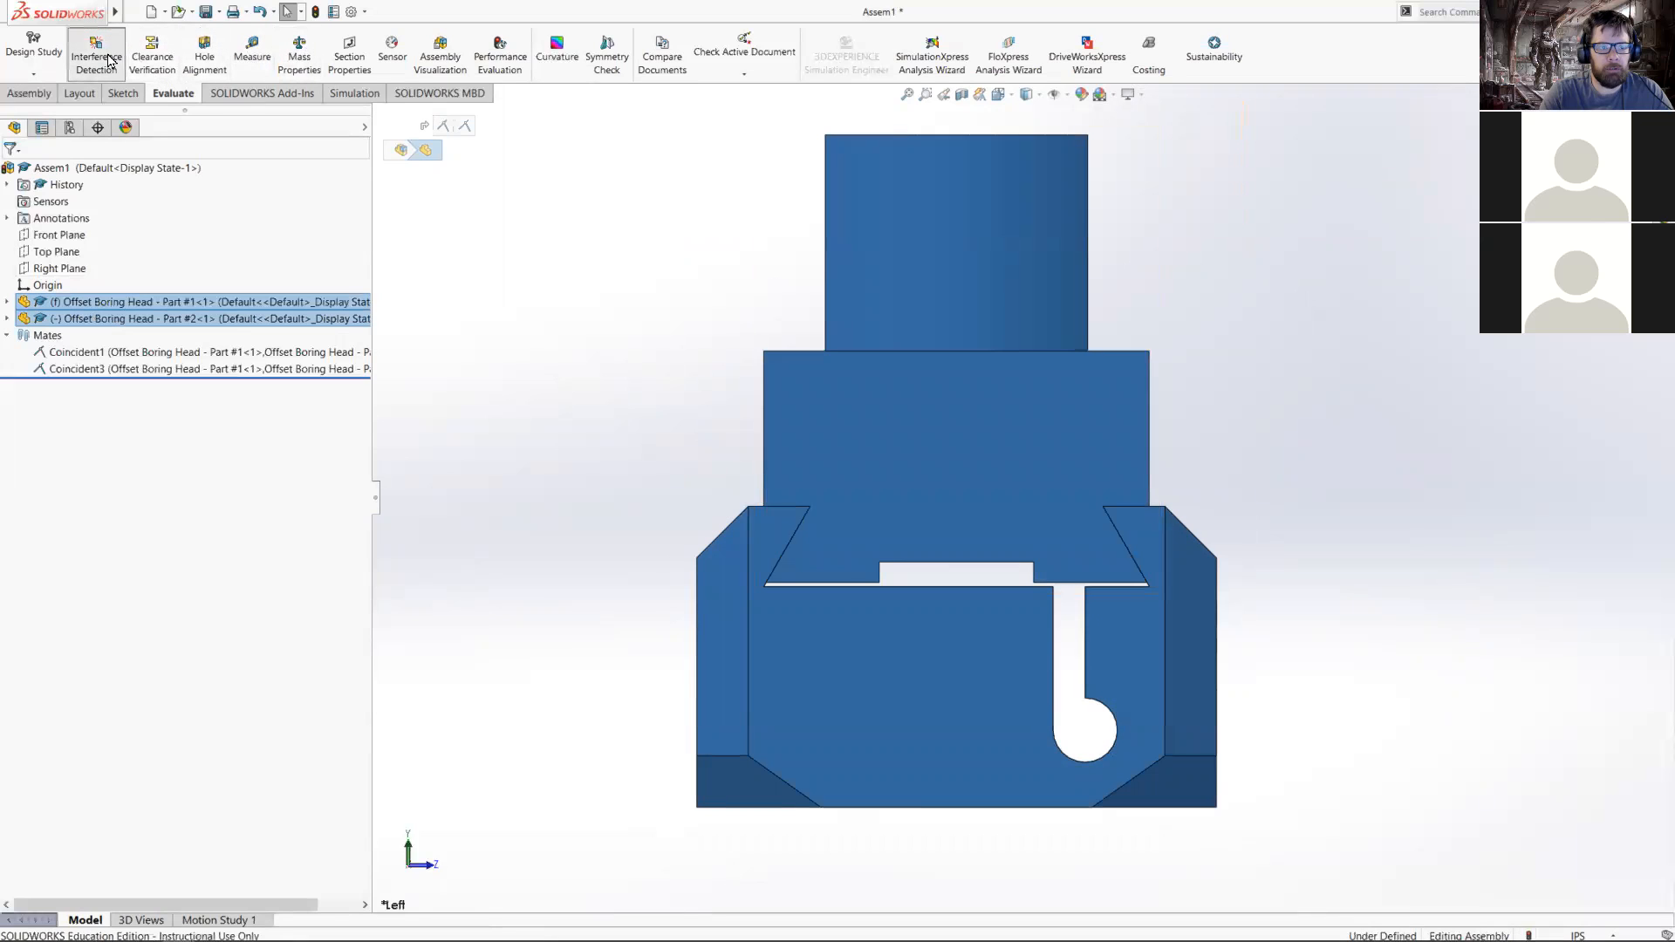
click(178, 283)
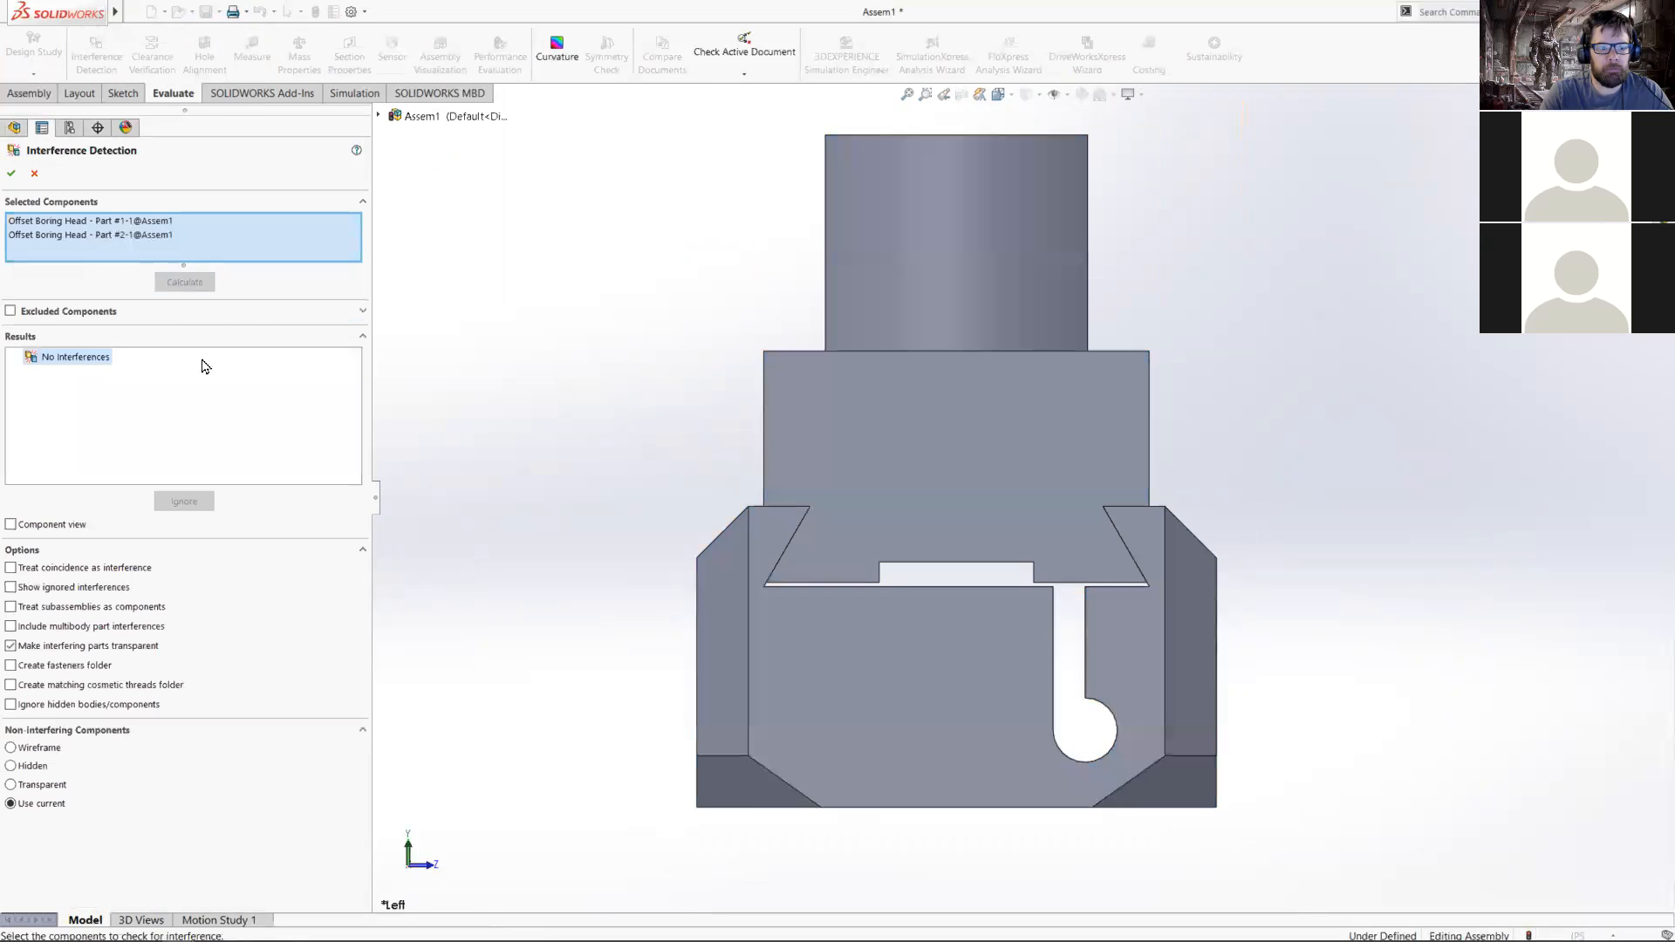
click(11, 177)
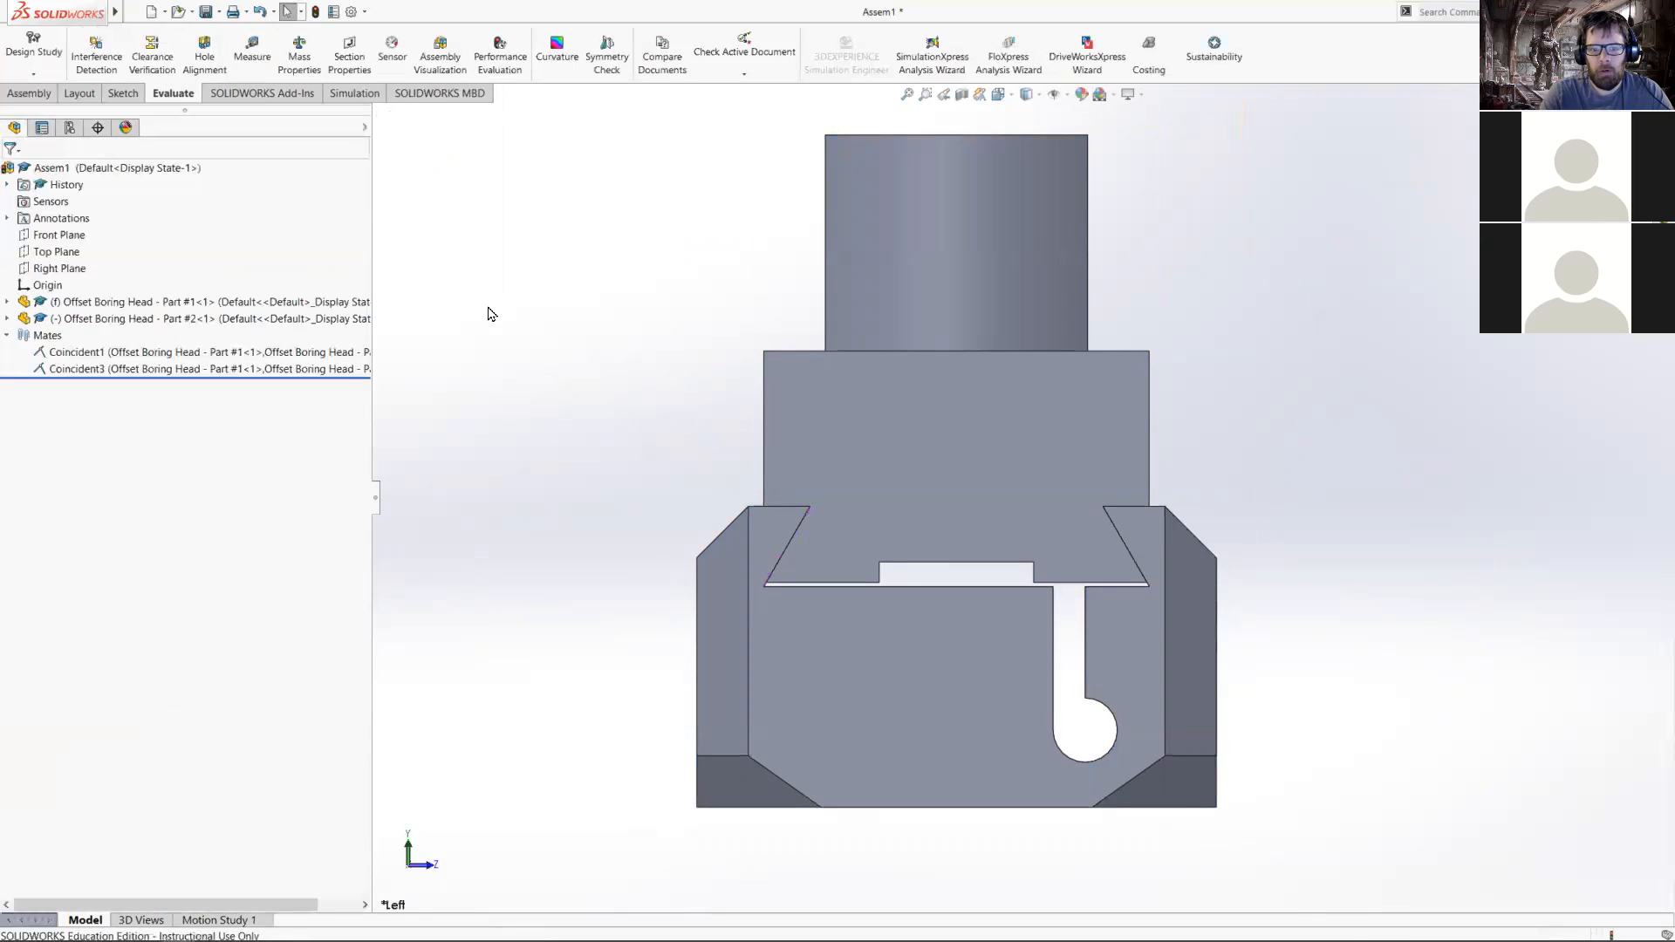
- Calculate the clearance between Part #1 and Part #2 with Clearance Verification, checking only the selected items
click(152, 57)
key(Escape)
click(898, 465)
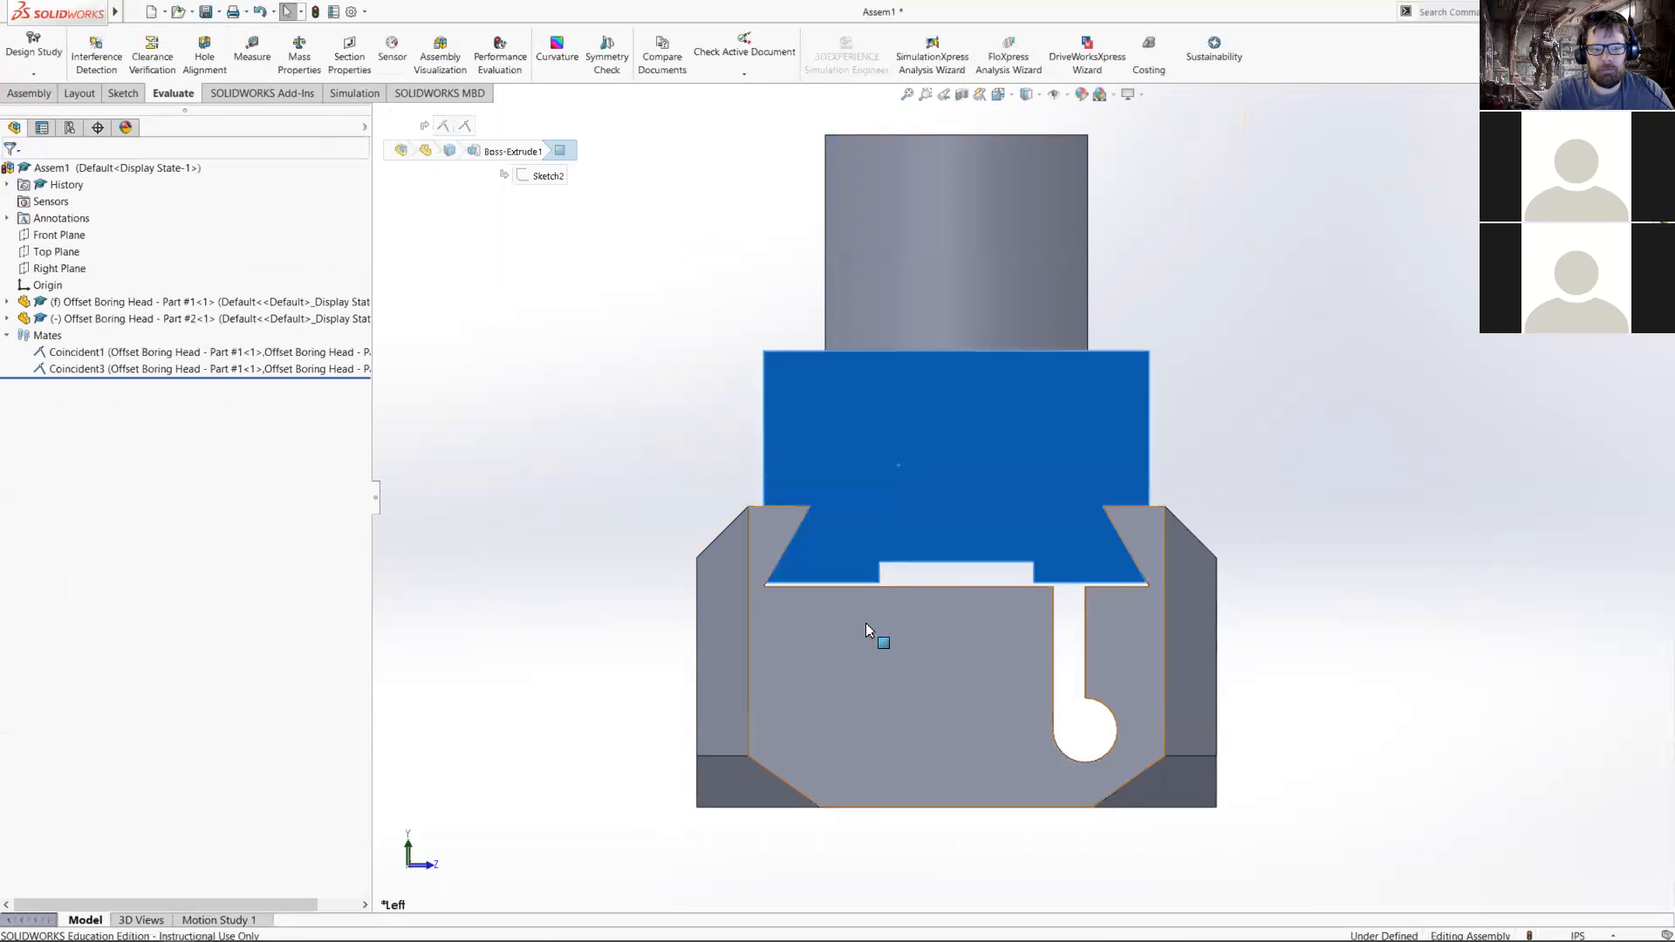
click(137, 302)
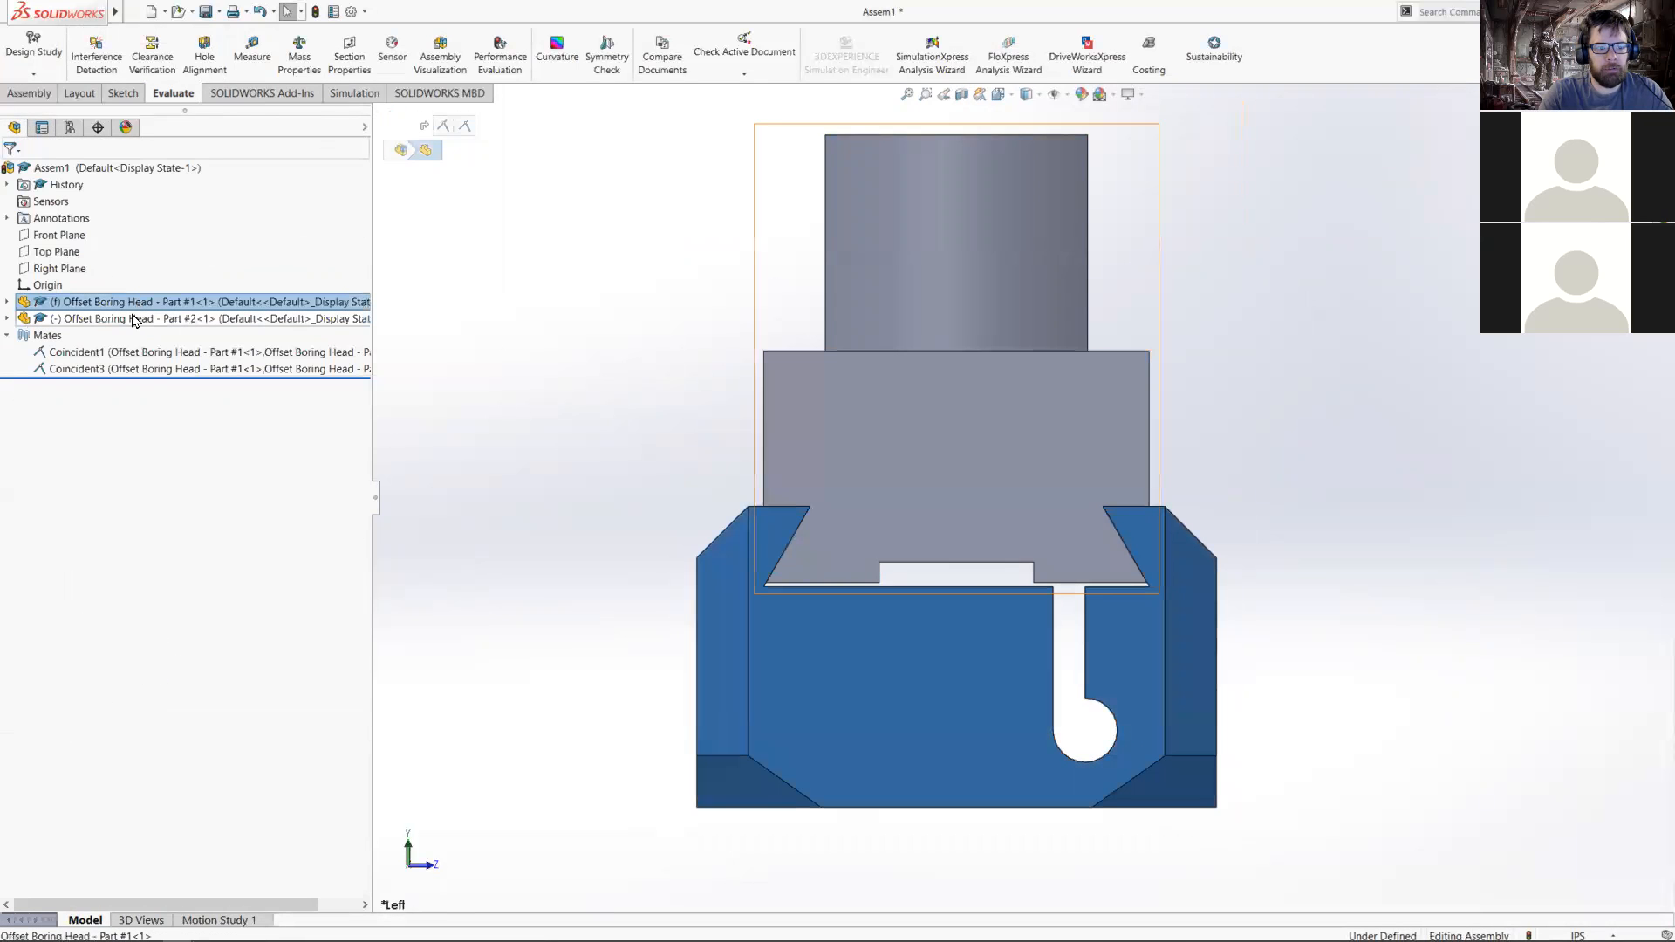
ctrl+click(167, 311)
click(152, 61)
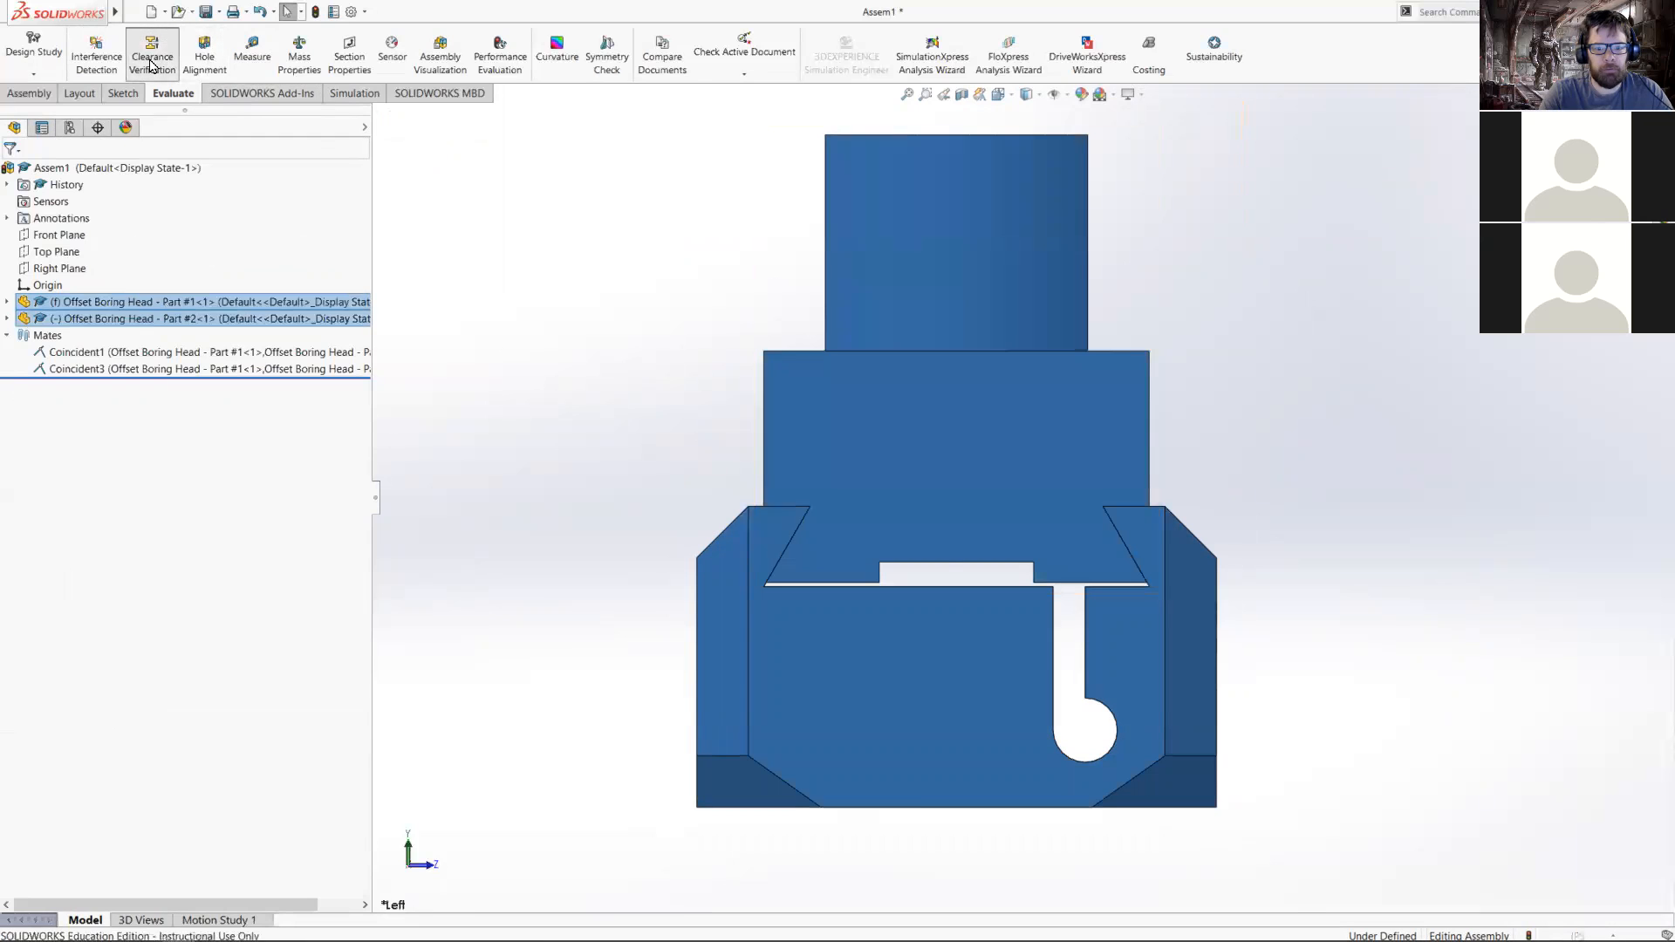
click(193, 367)
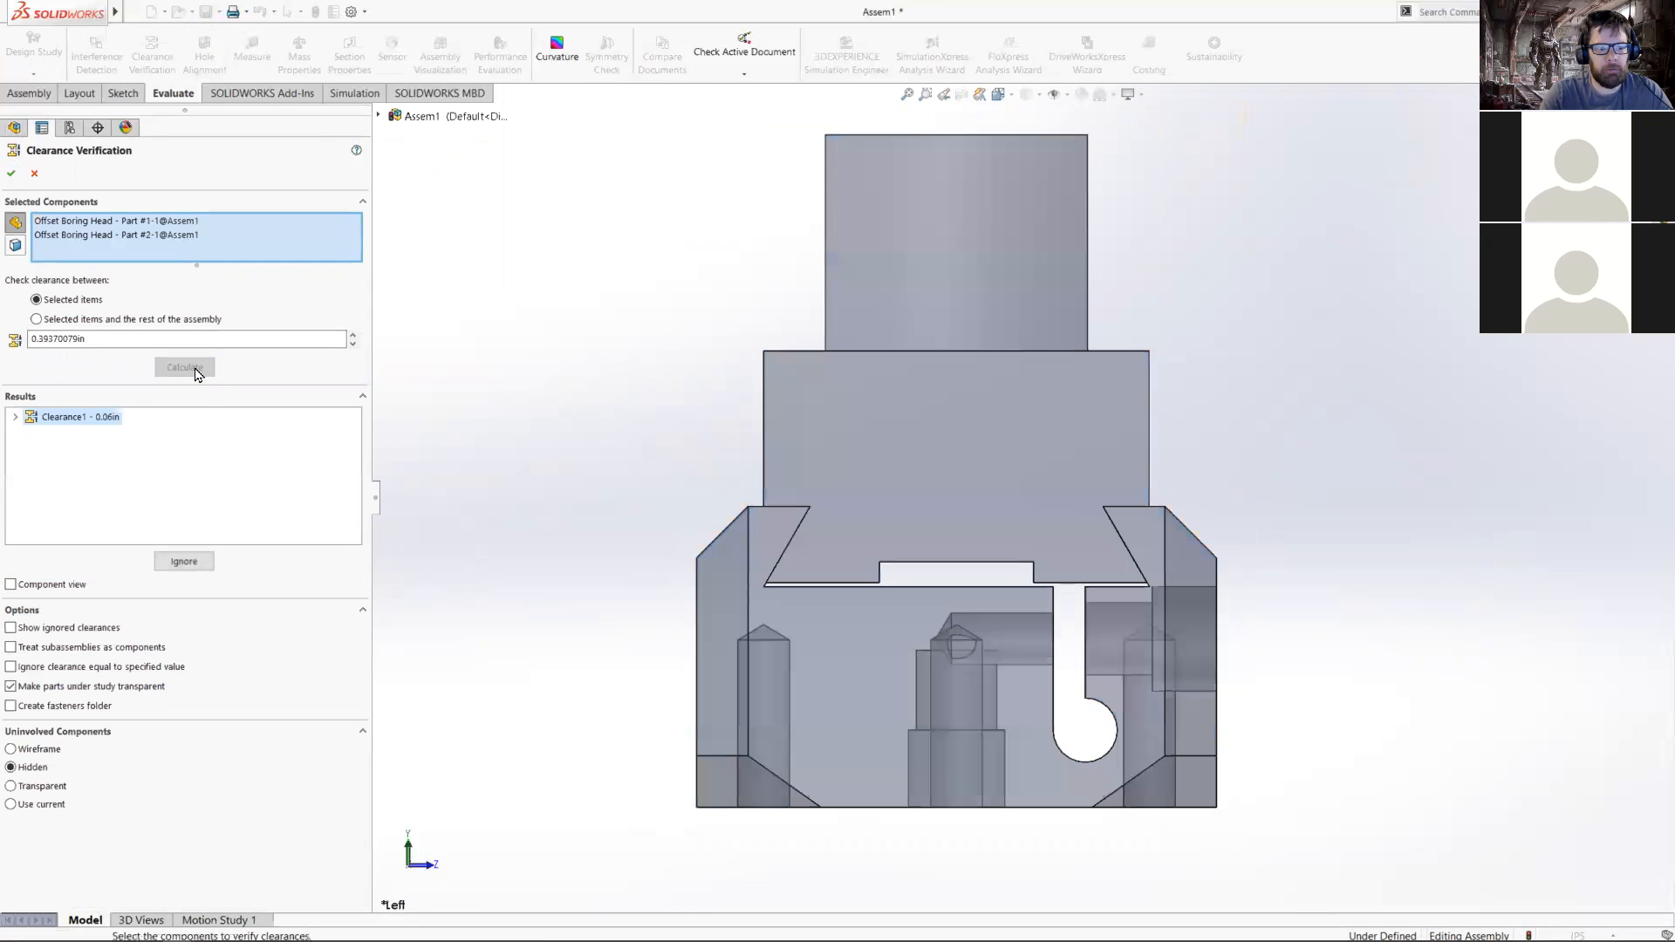
- Expand the clearance result, highlight each part in it, inspect the dovetail gap from several angles, and exit the check
click(15, 418)
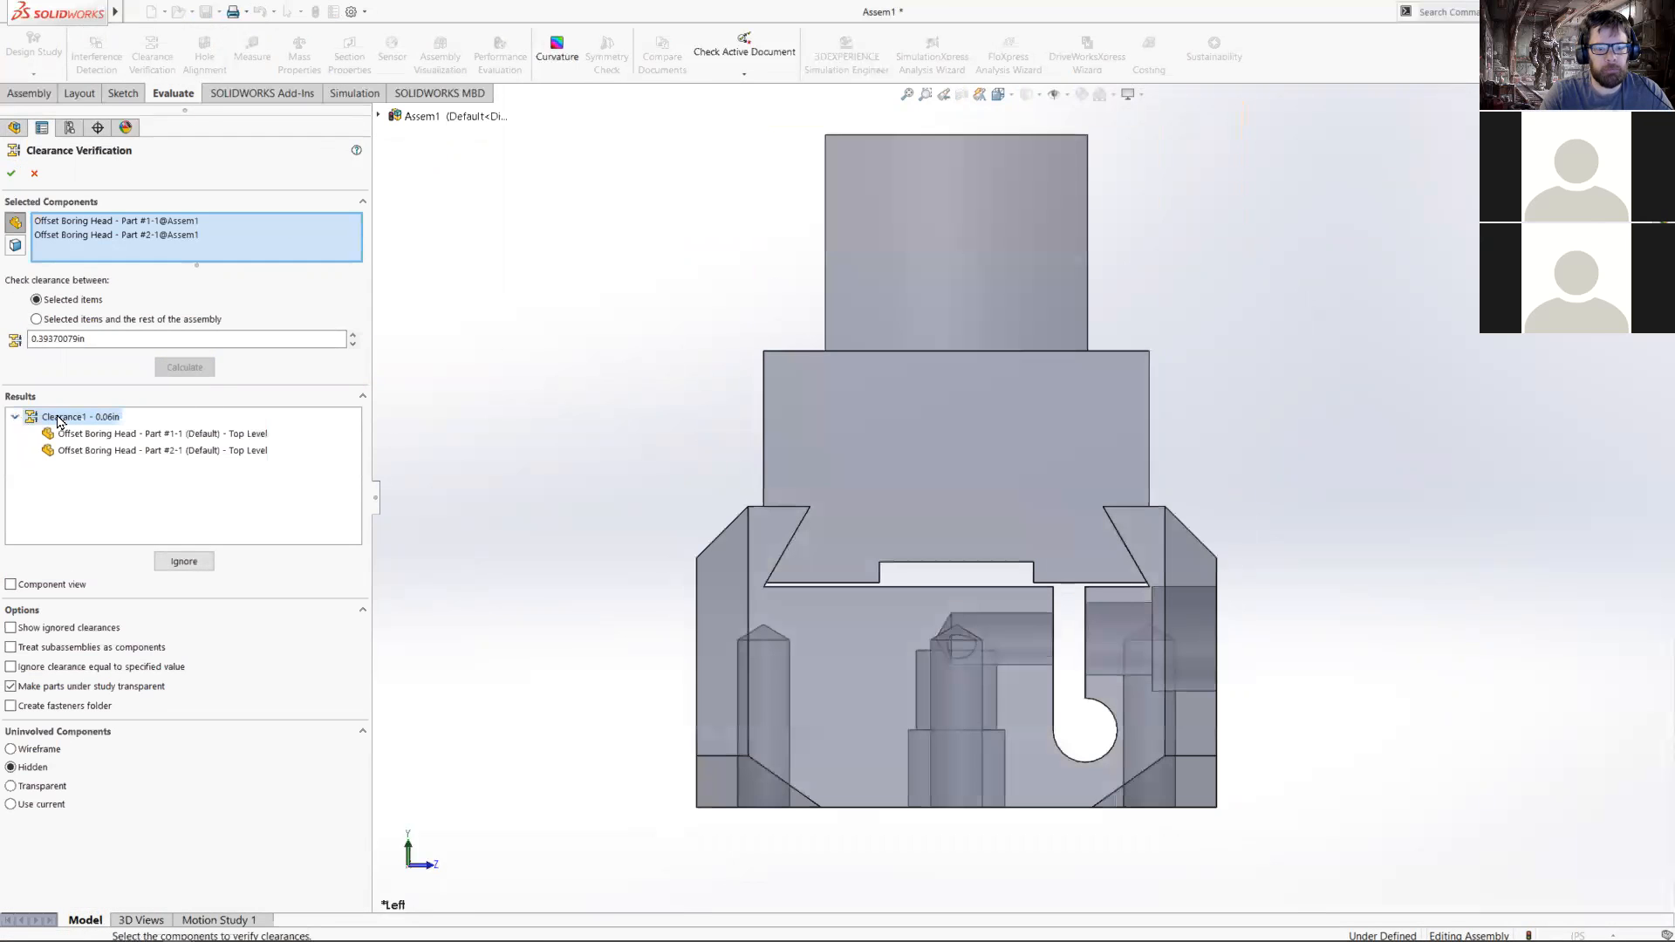
middle_drag(1122, 565, 1075, 641)
click(54, 410)
click(123, 436)
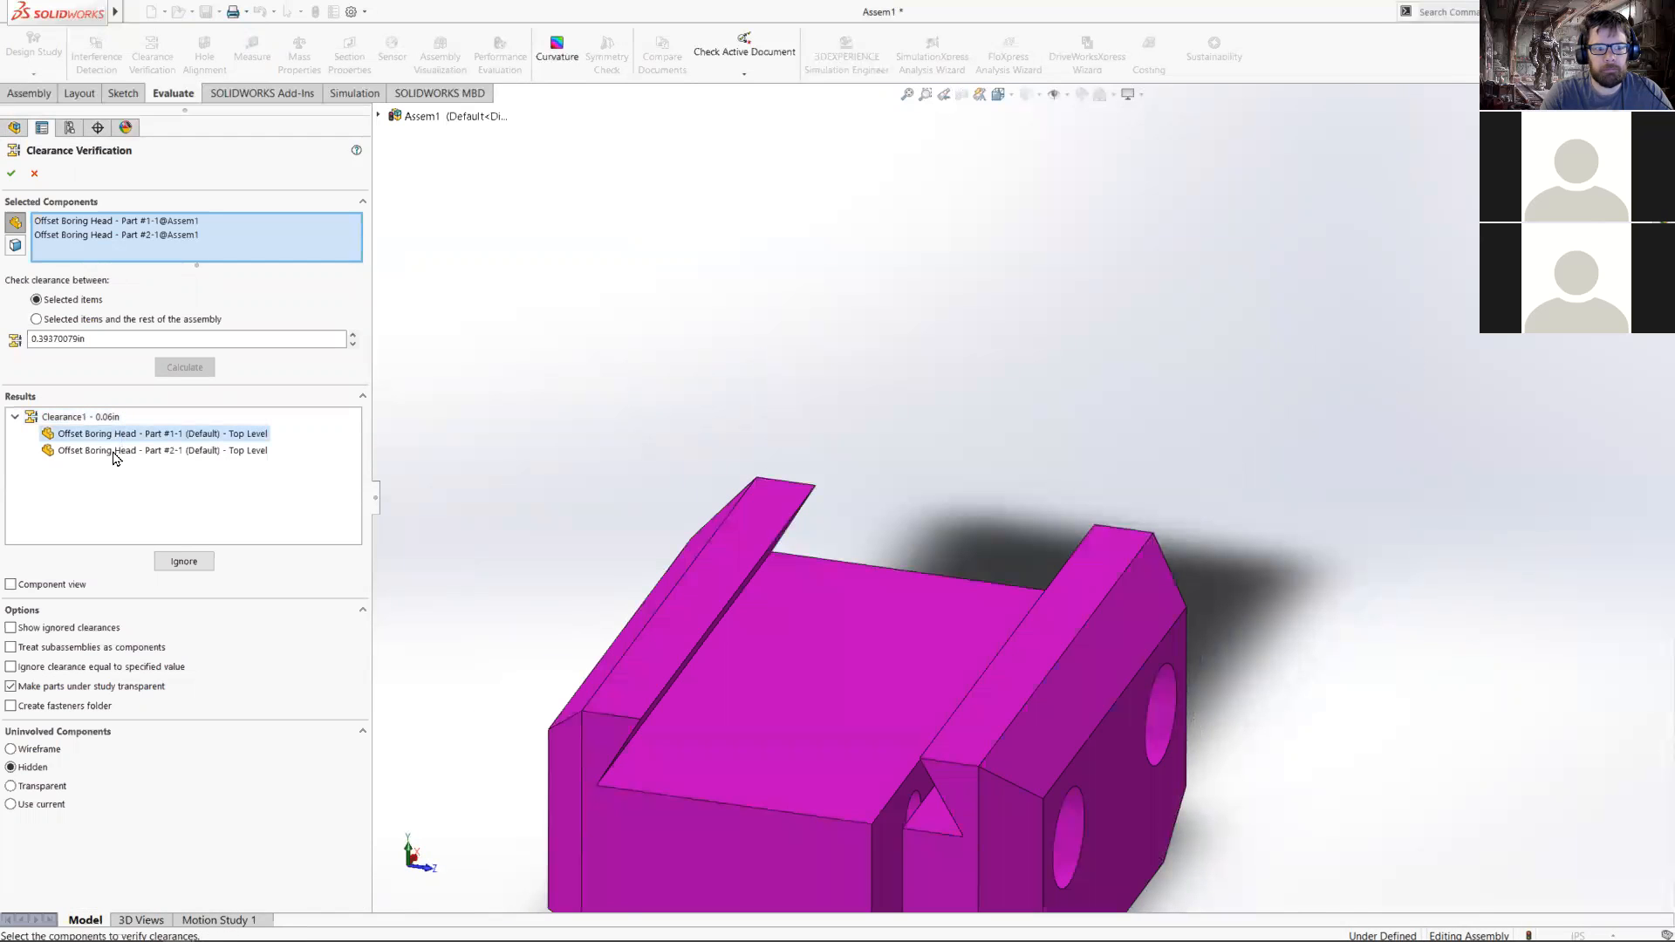
click(113, 453)
click(103, 419)
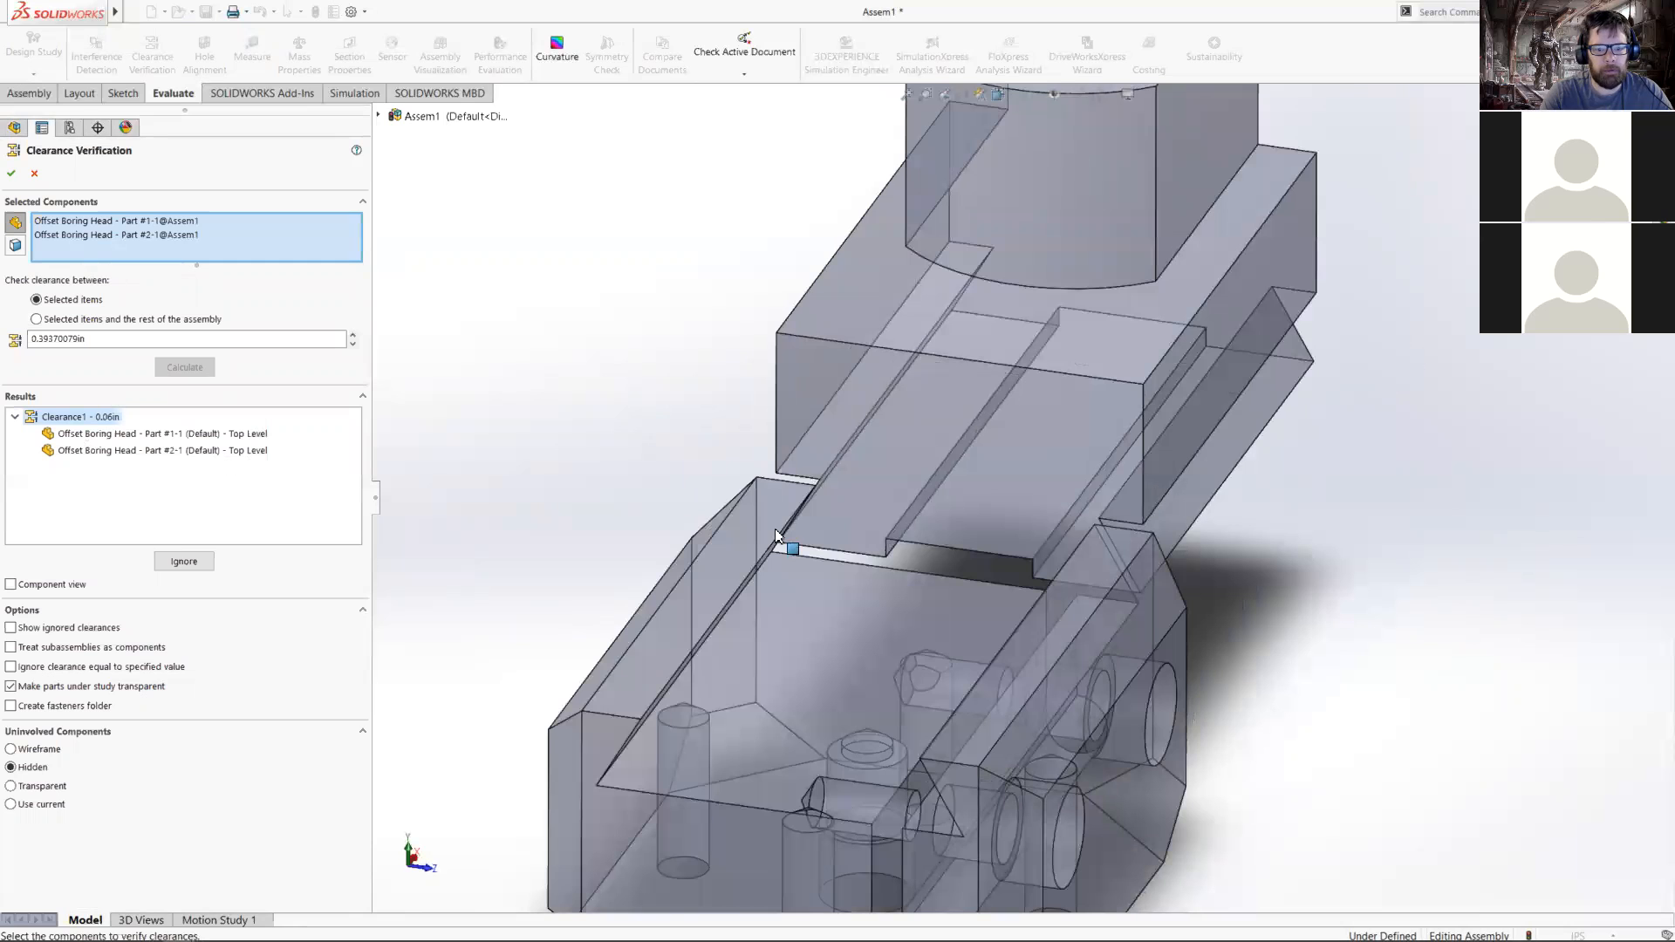
middle_drag(1073, 672, 1106, 542)
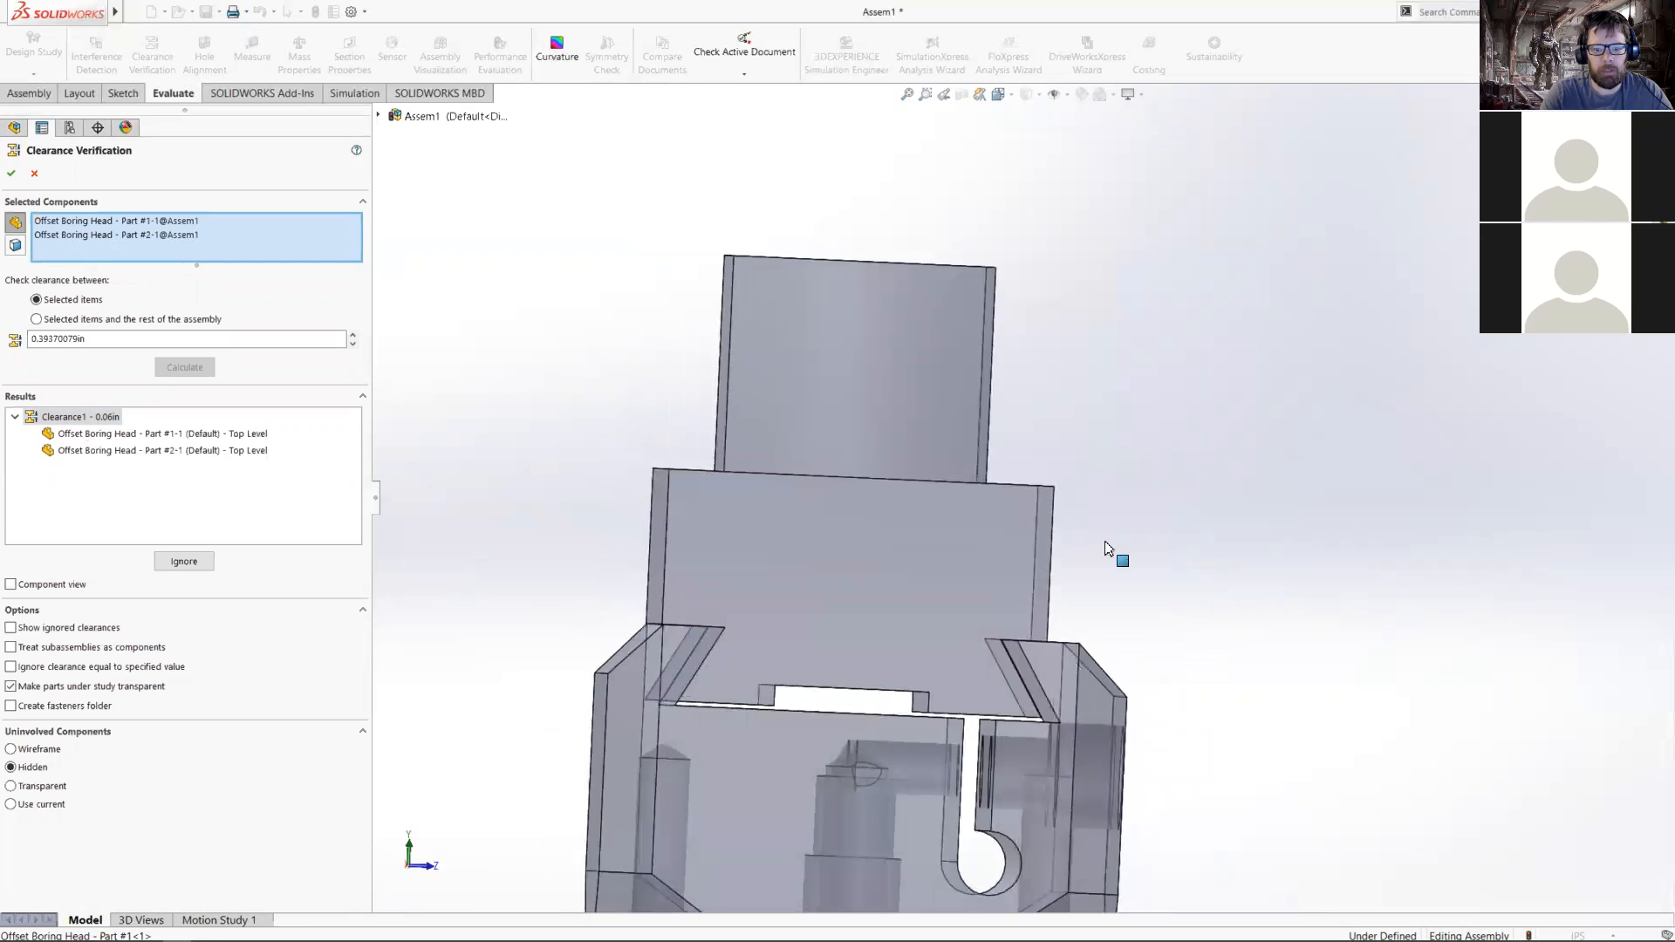
click(33, 175)
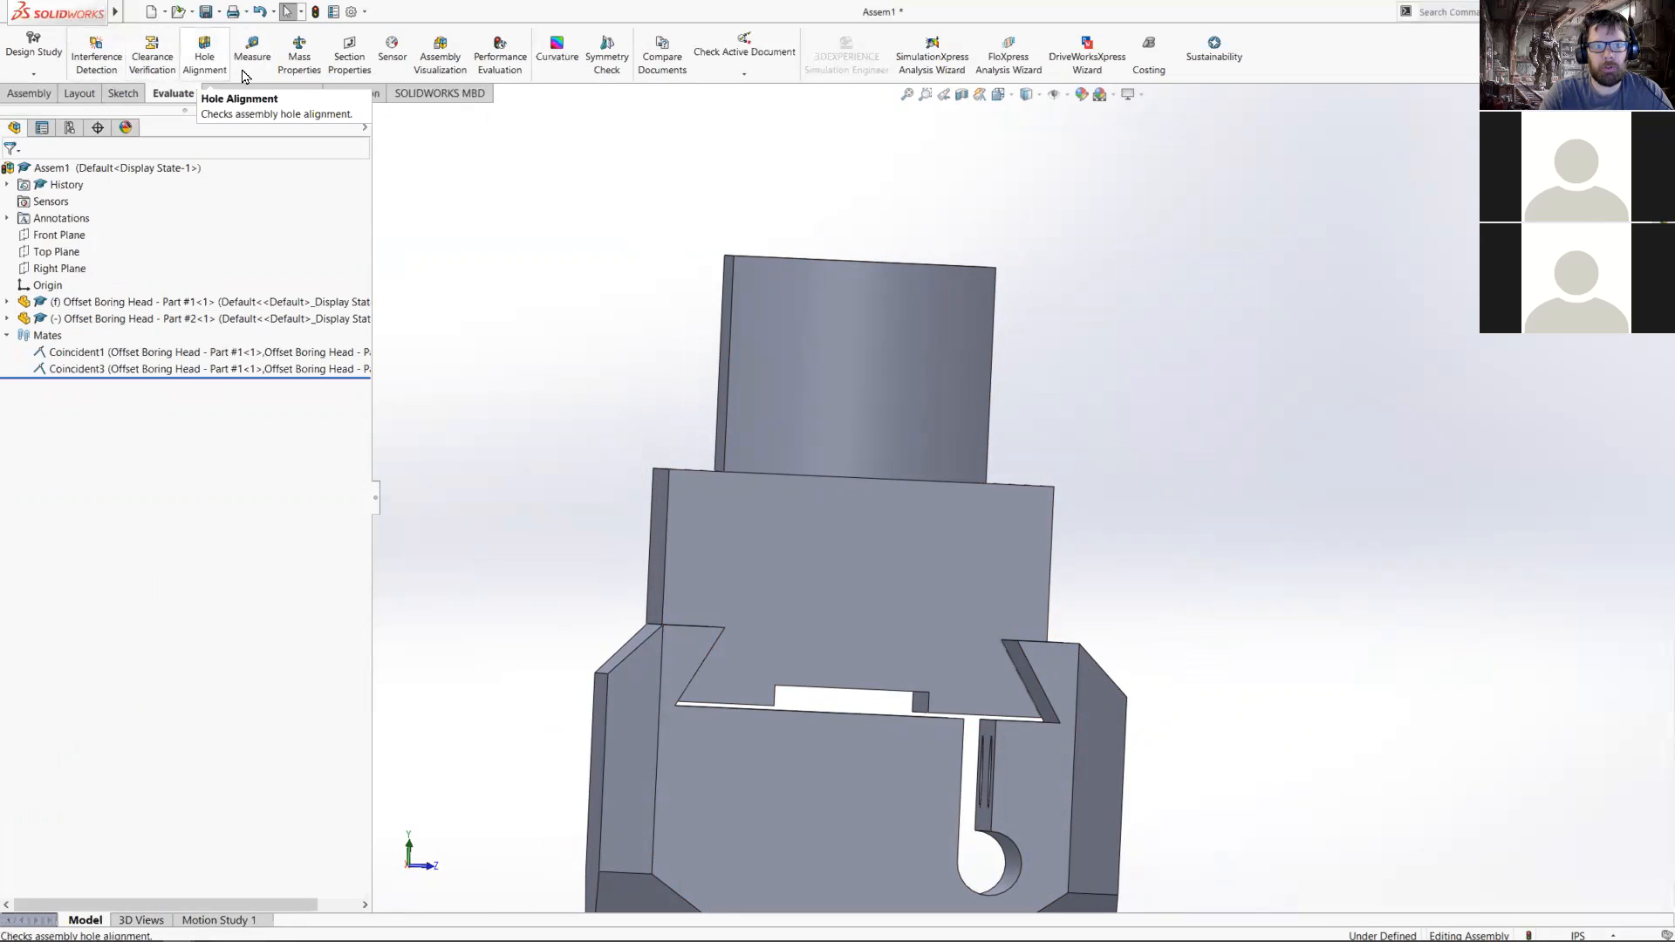
scroll(560, 240, down, 4)
scroll(558, 247, up, 10)
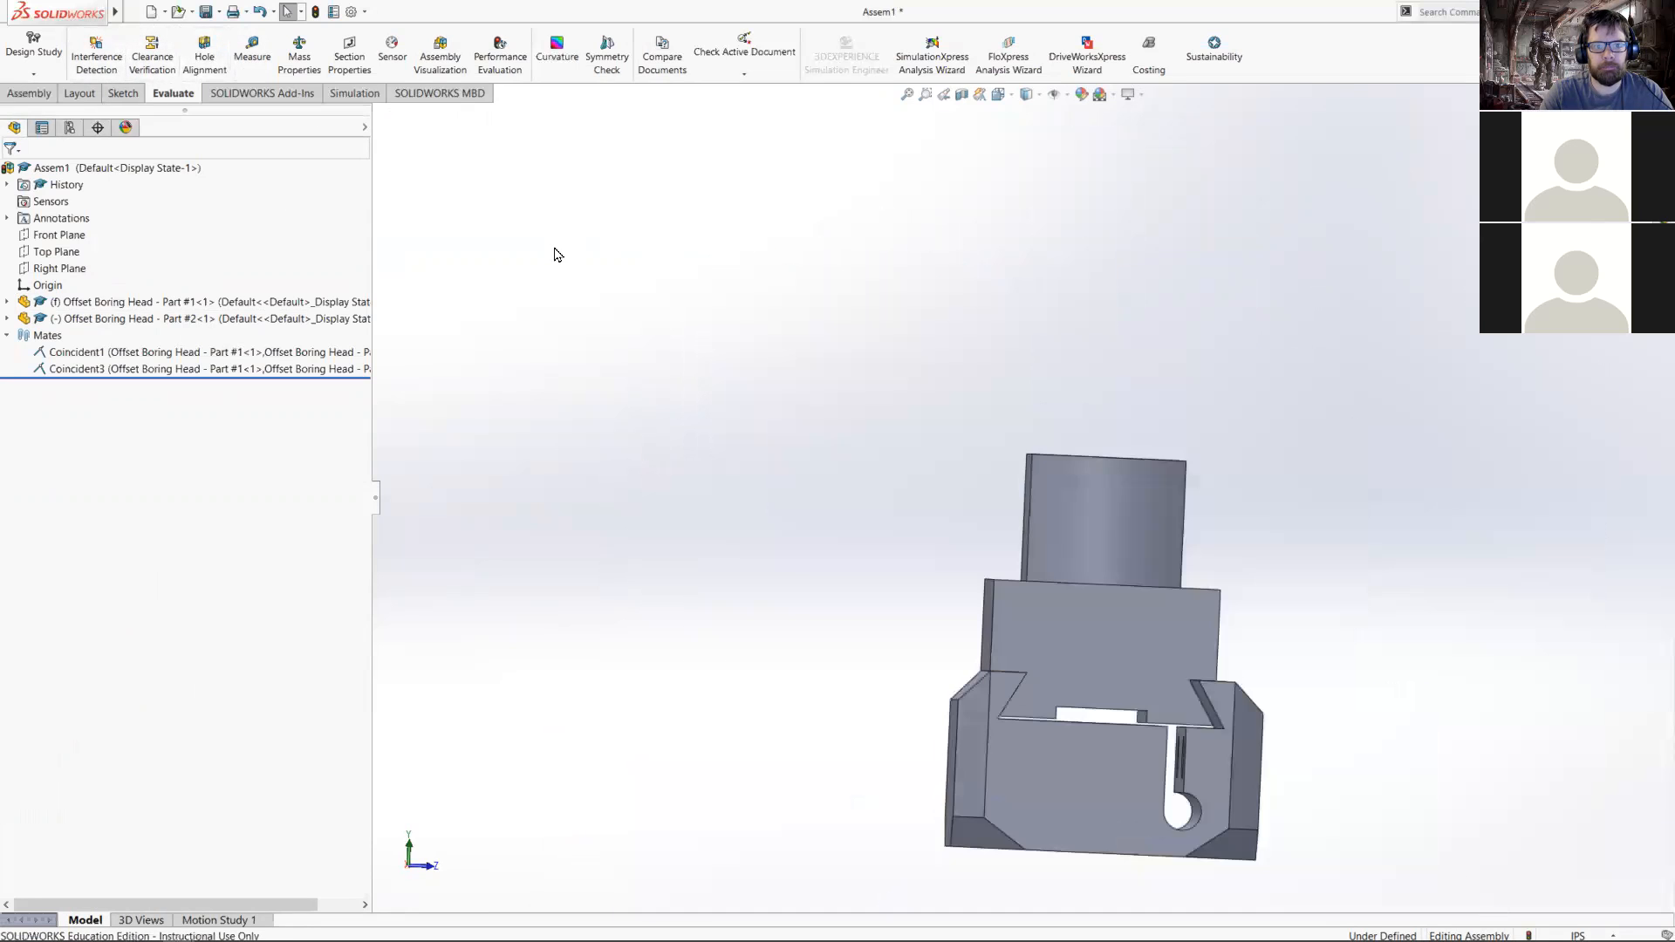
scroll(984, 549, down, 3)
scroll(909, 501, up, 5)
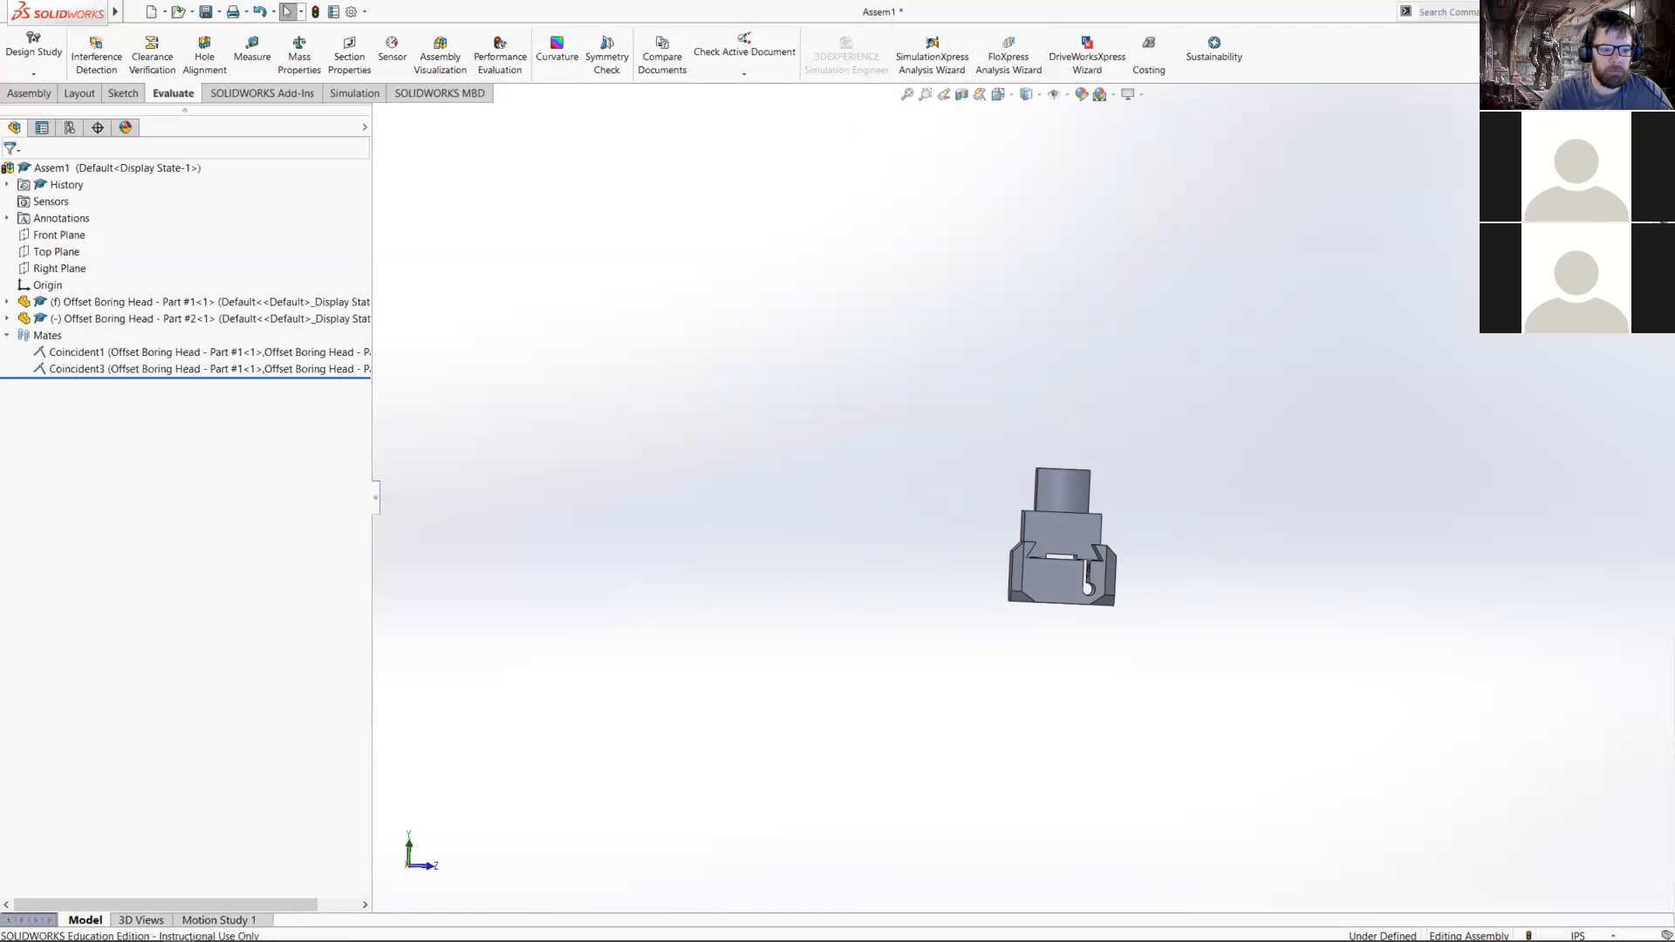
- View the Motion Study 1 timeline, return to the assembly model, and narrow the feature tree area
click(217, 920)
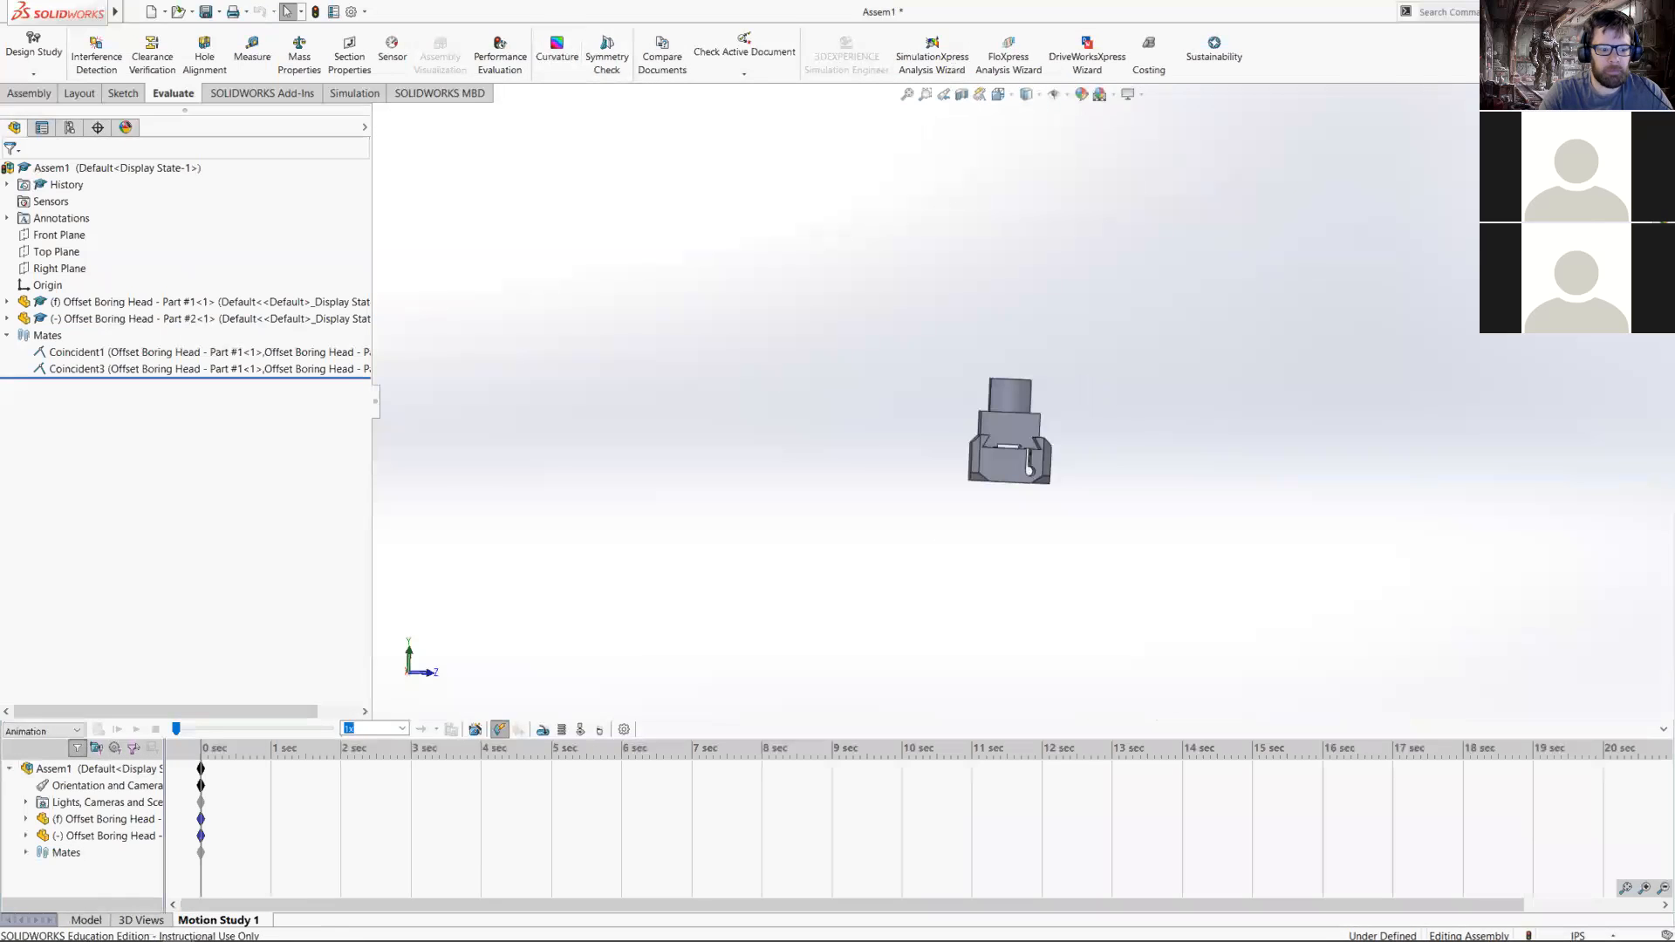
click(86, 920)
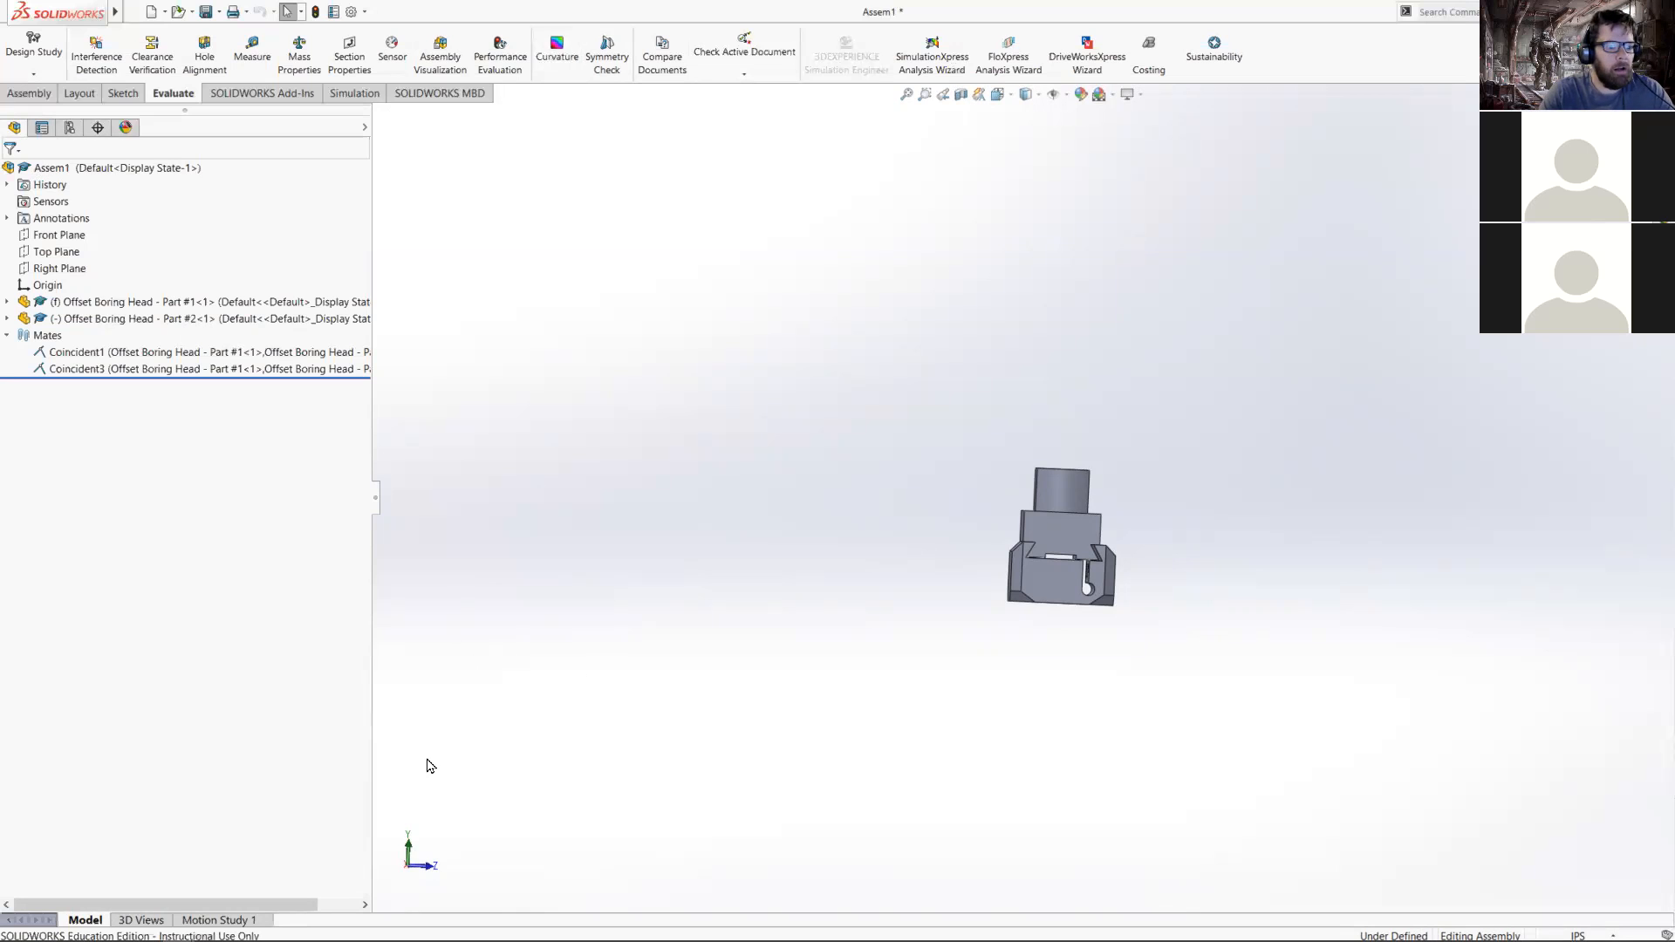
drag(377, 501, 285, 497)
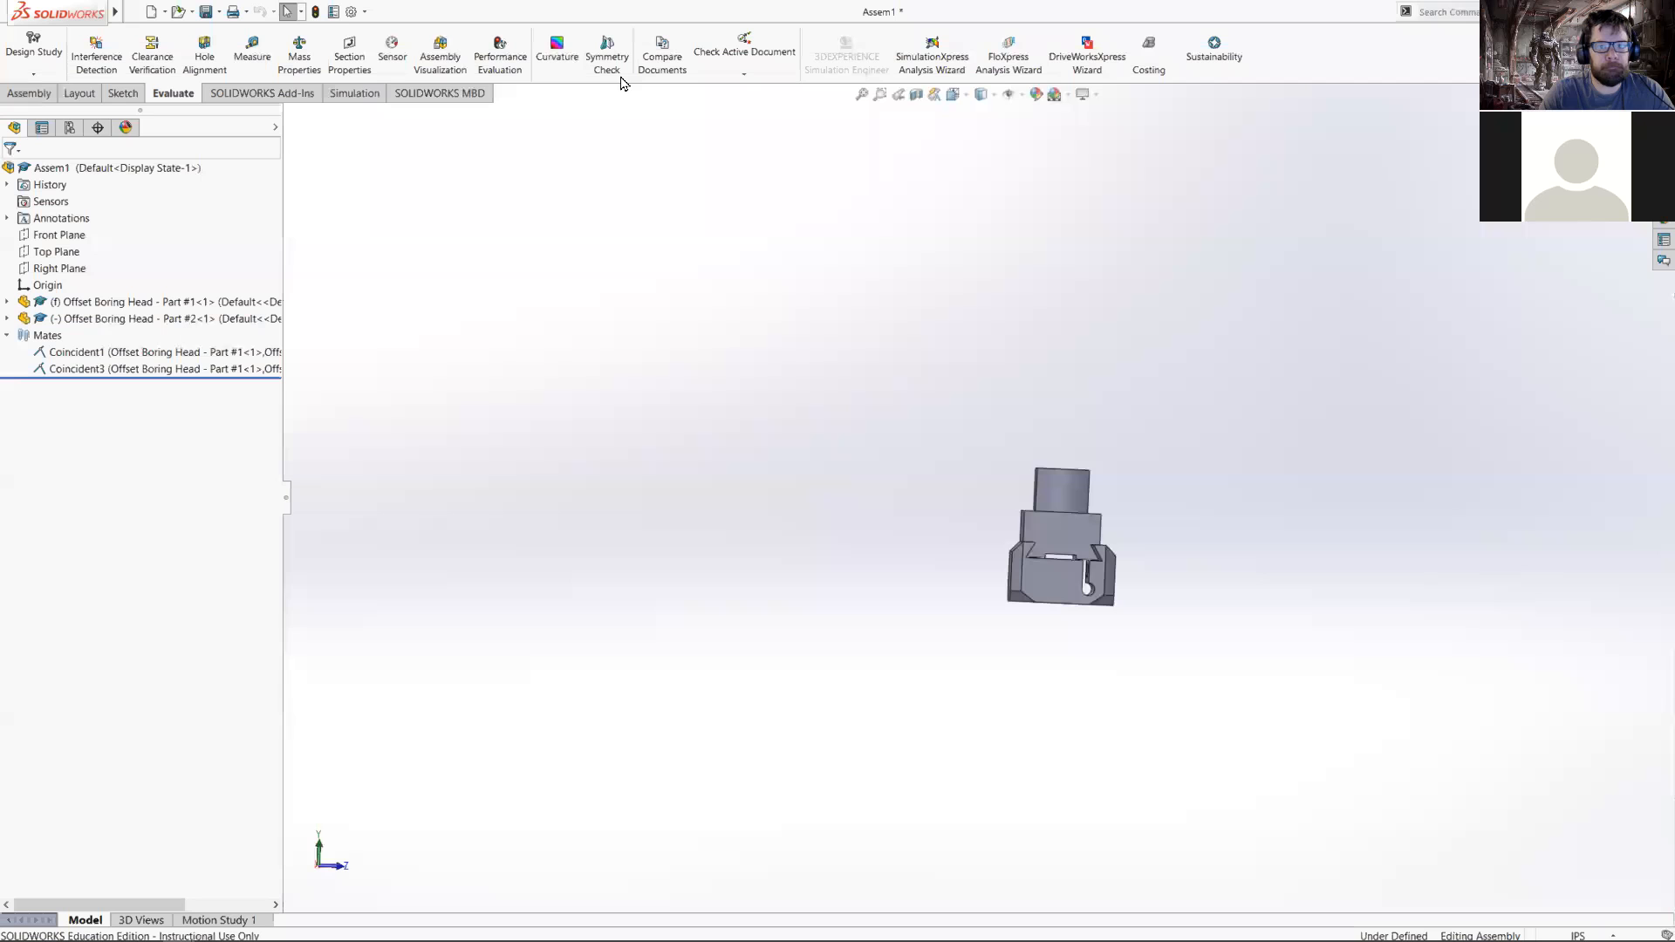